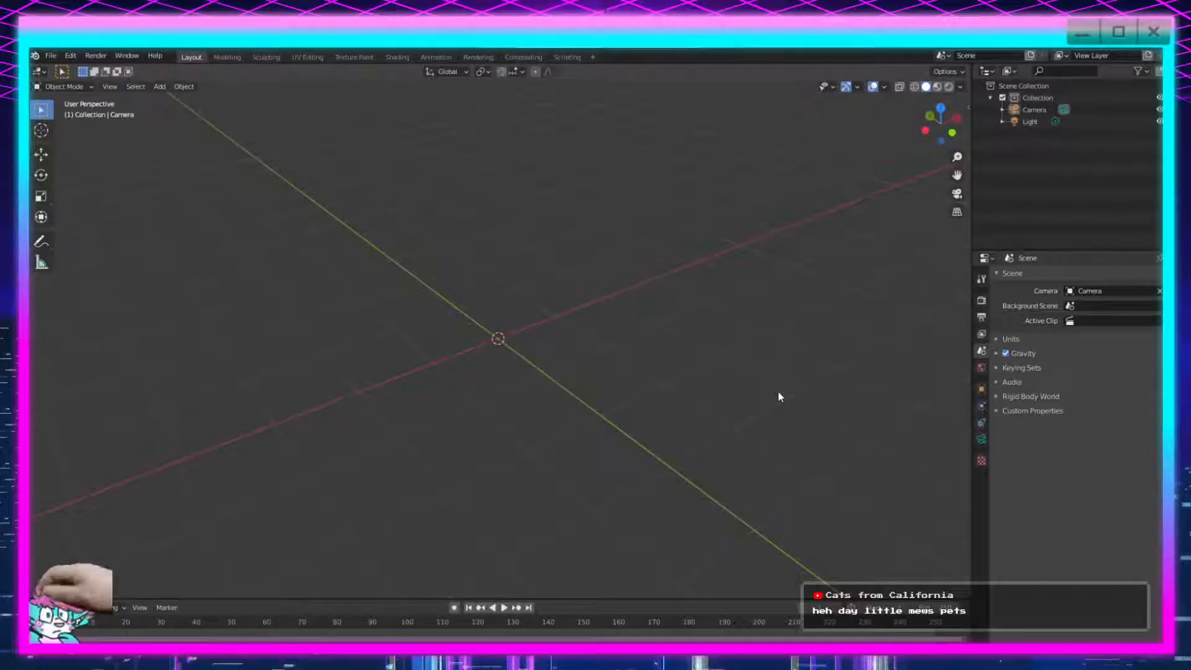
Open the saved Kunai file and discard the current empty scene's changes.
click(50, 55)
mouse_move(73, 222)
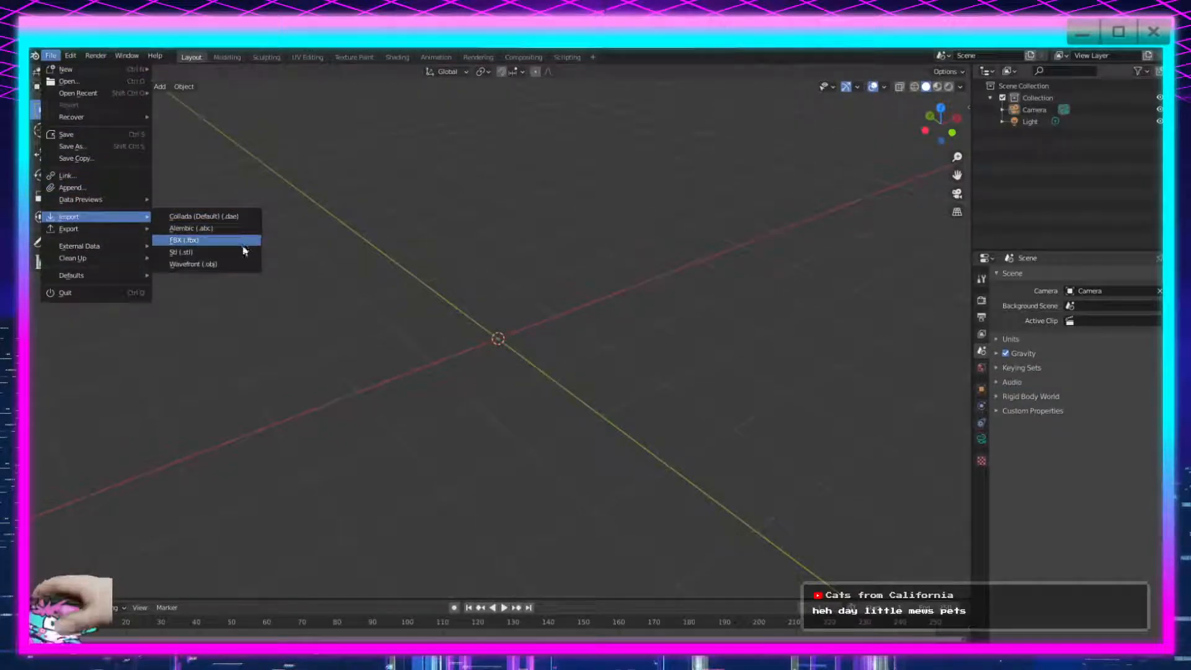
click(88, 82)
click(617, 374)
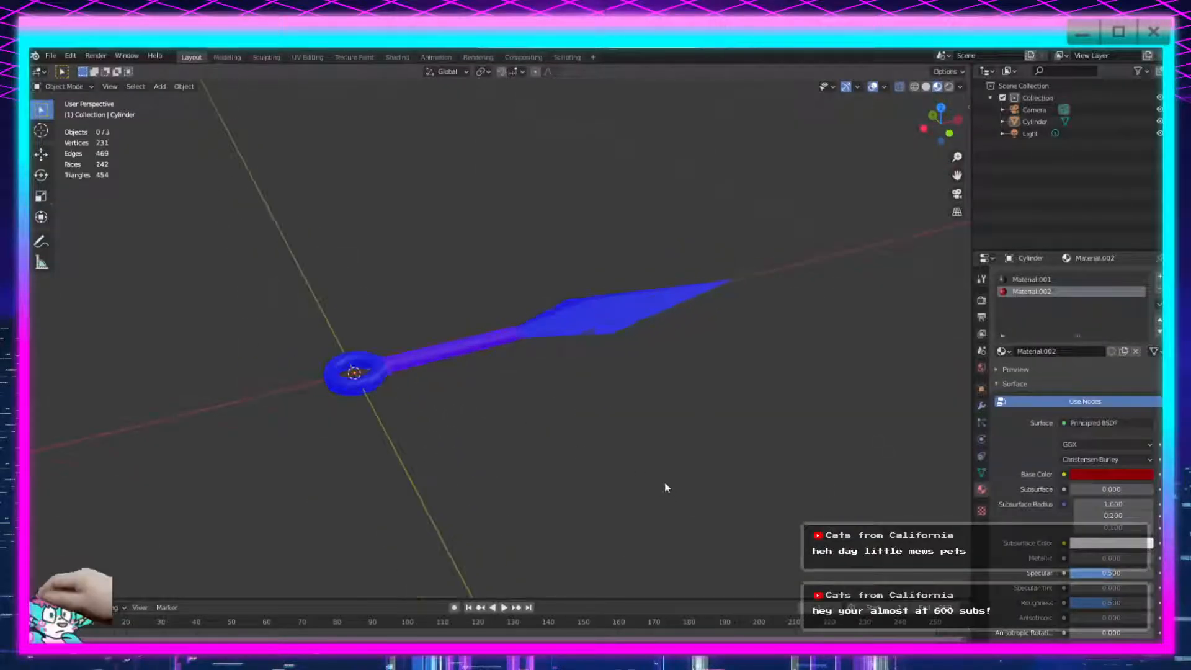
Turn off the Face Orientation overlay so the kunai shows in its own materials.
middle_drag(664, 486, 650, 500)
click(886, 89)
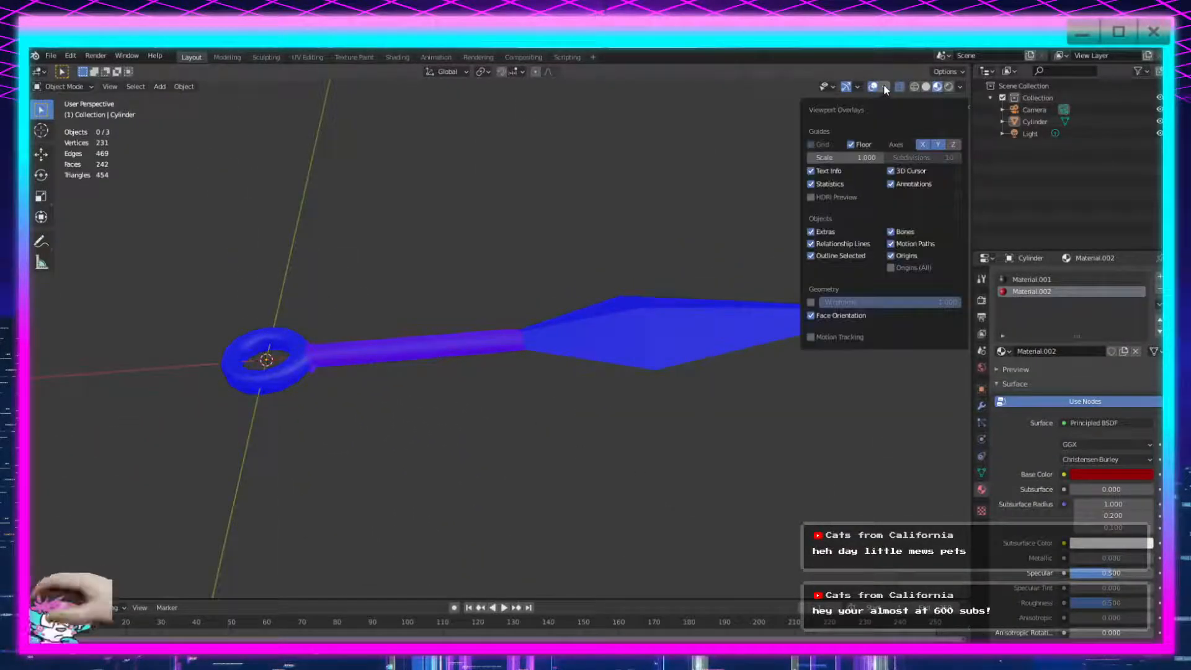
click(810, 315)
middle_drag(732, 260, 354, 150)
middle_drag(400, 598, 317, 373)
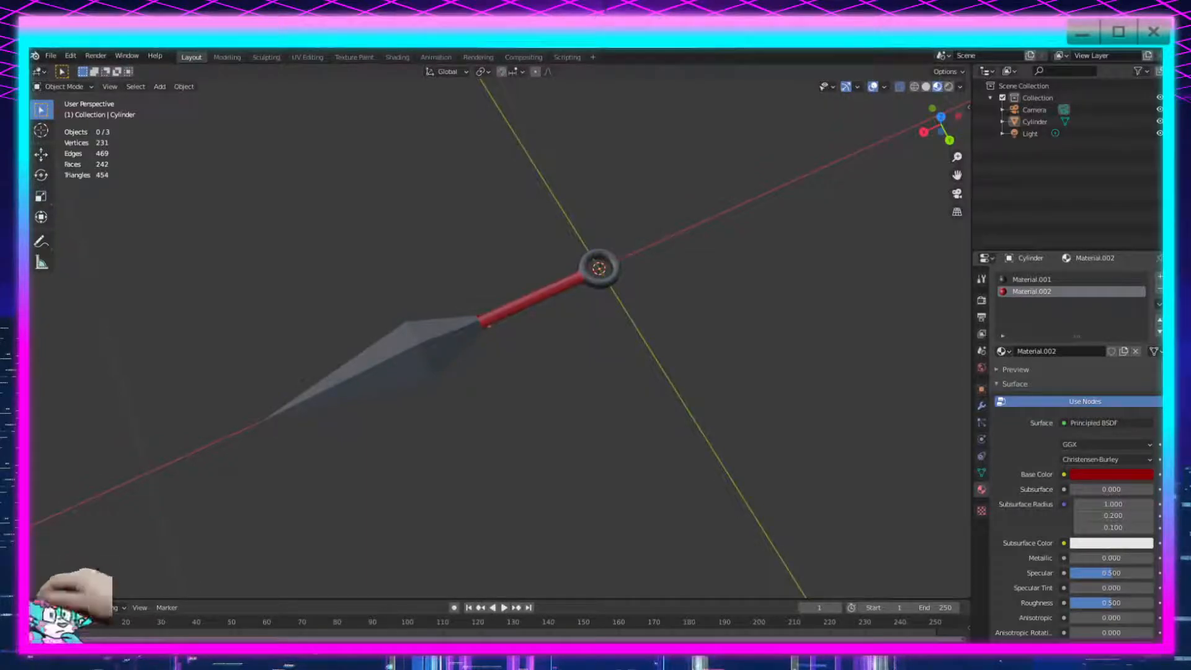
Examine the kunai's ring, red handle and blade up close, including the mesh where the handle meets the ring.
middle_drag(501, 353, 502, 437)
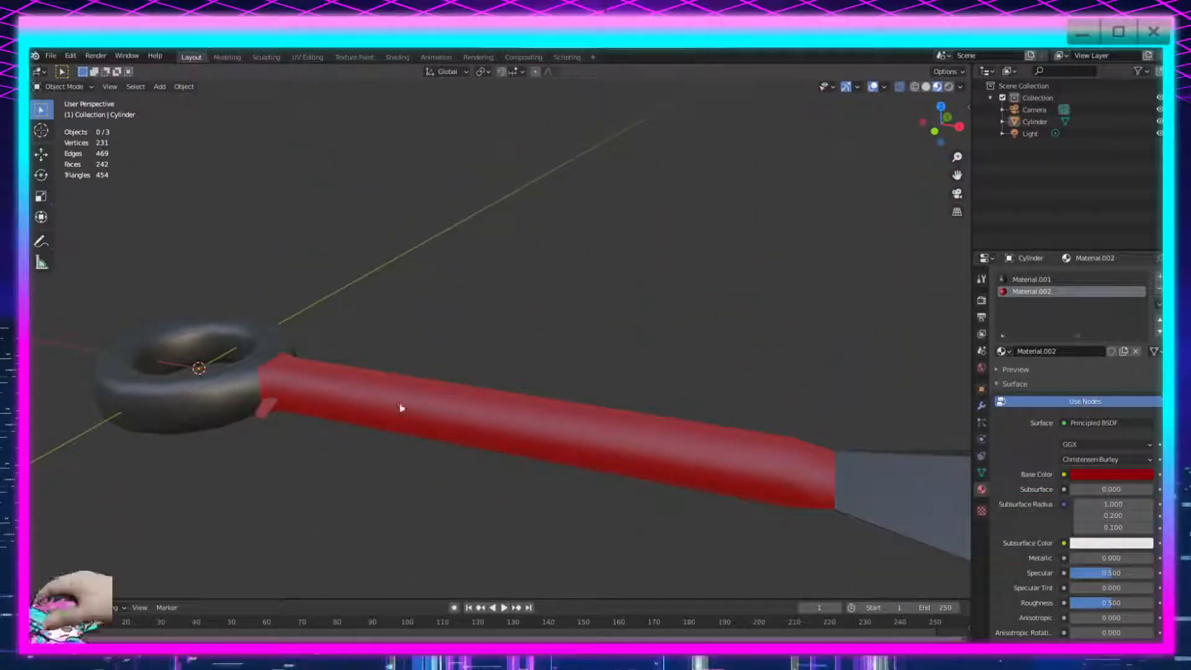
middle_drag(644, 491, 564, 466)
scroll(552, 504, up, 3)
shift+middle_drag(446, 507, 456, 449)
scroll(409, 466, up, 2)
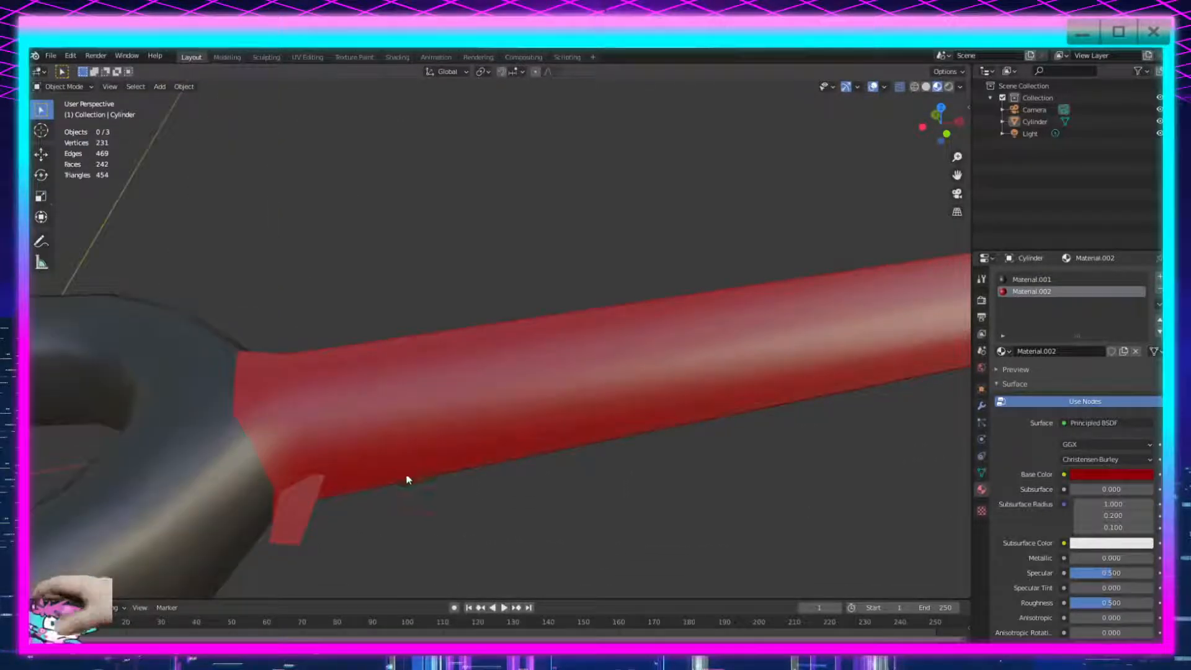
scroll(403, 476, down, 1)
click(434, 443)
key(Tab)
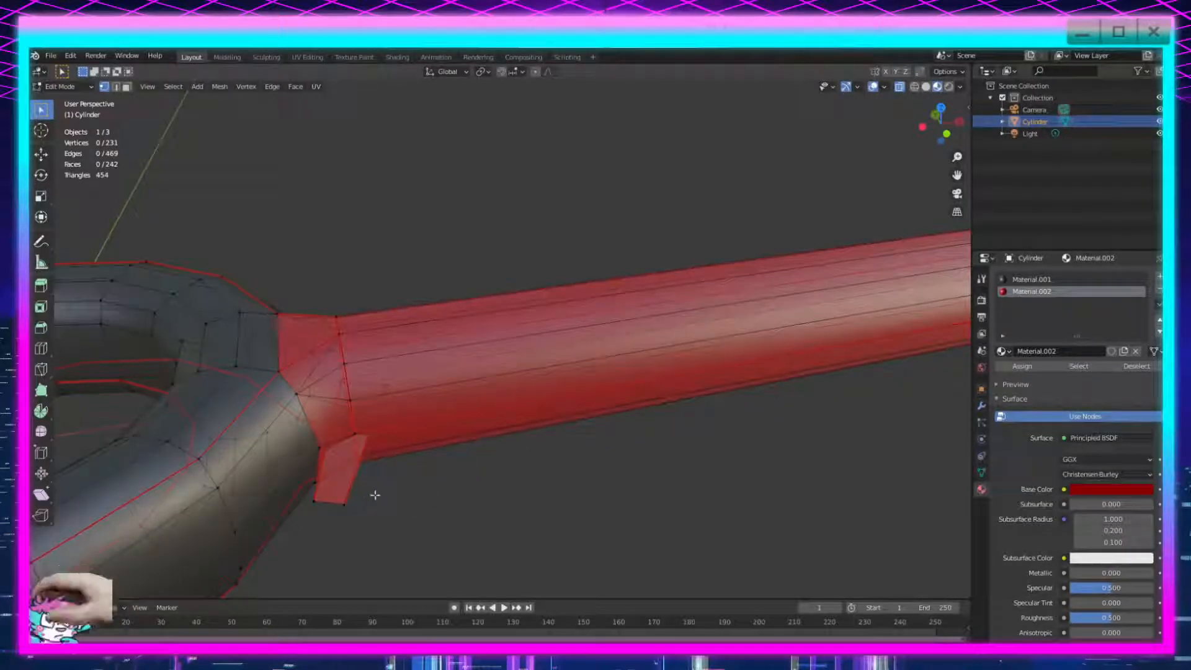
key(Tab)
scroll(384, 485, down, 1)
middle_drag(407, 425, 786, 493)
scroll(407, 390, up, 3)
shift+middle_drag(260, 261, 459, 482)
scroll(459, 486, down, 1)
scroll(539, 336, down, 4)
middle_drag(537, 342, 539, 374)
scroll(307, 457, up, 4)
scroll(539, 375, up, 3)
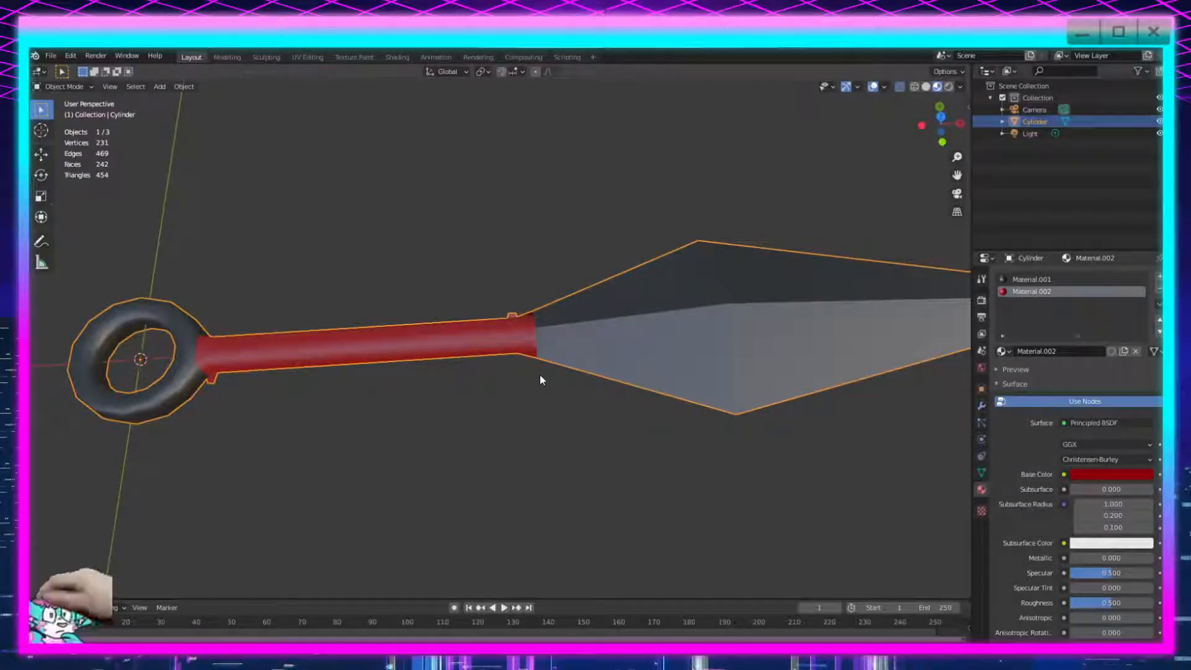
shift+middle_drag(331, 427, 792, 428)
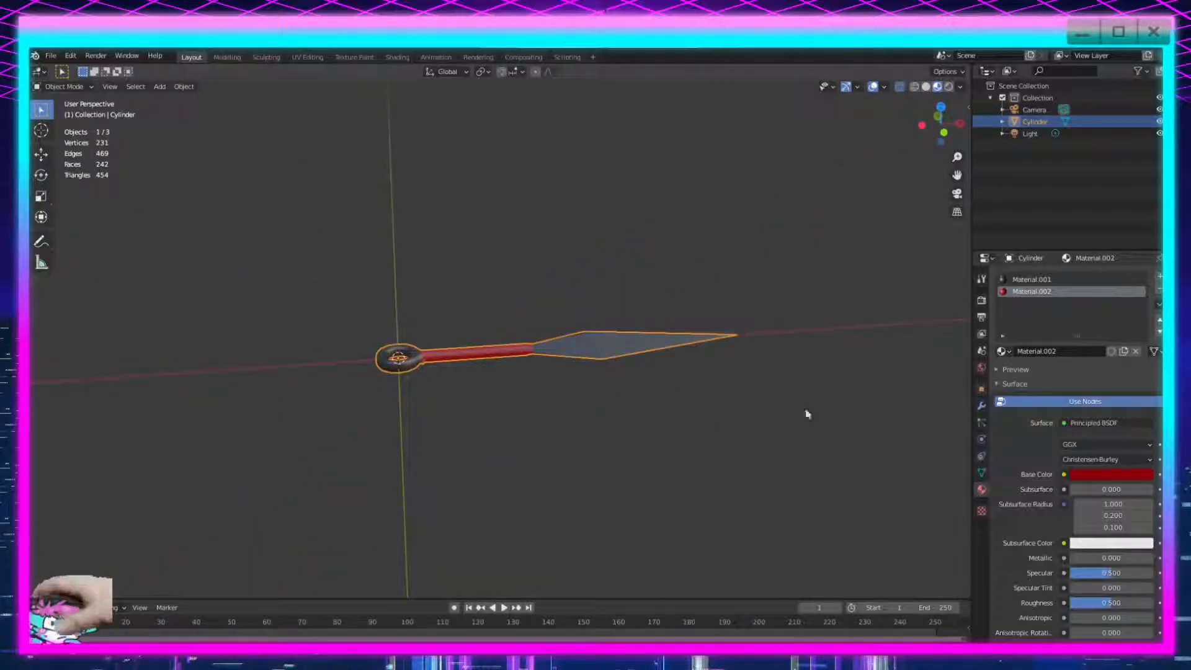
click(52, 56)
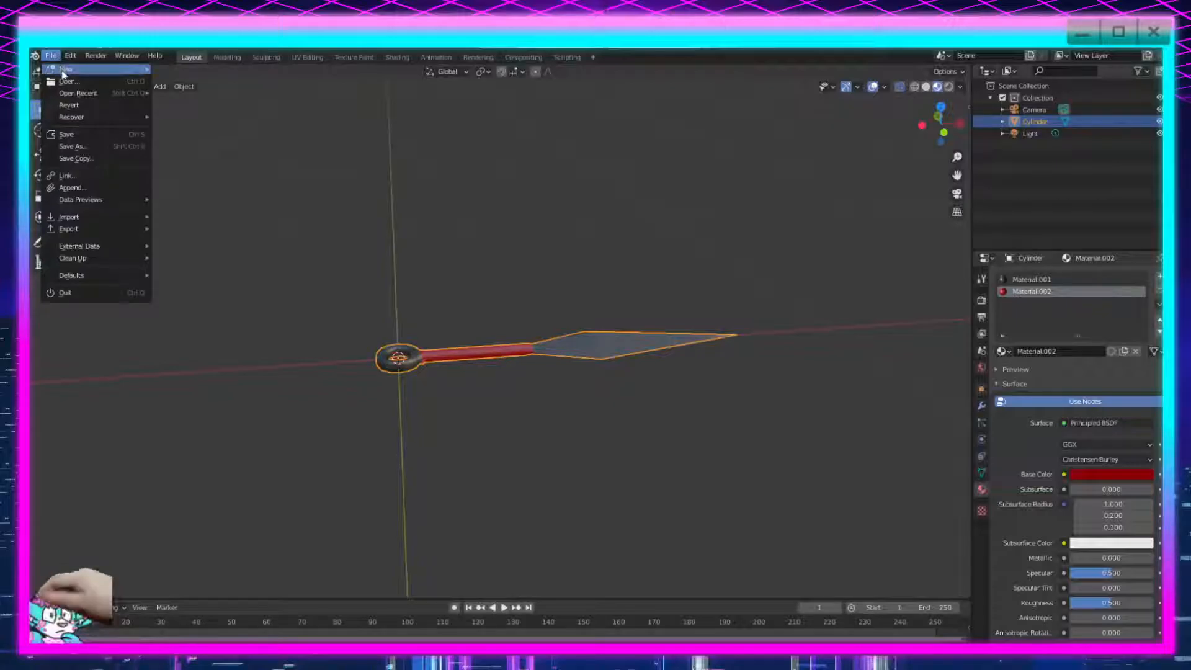
click(115, 83)
click(690, 378)
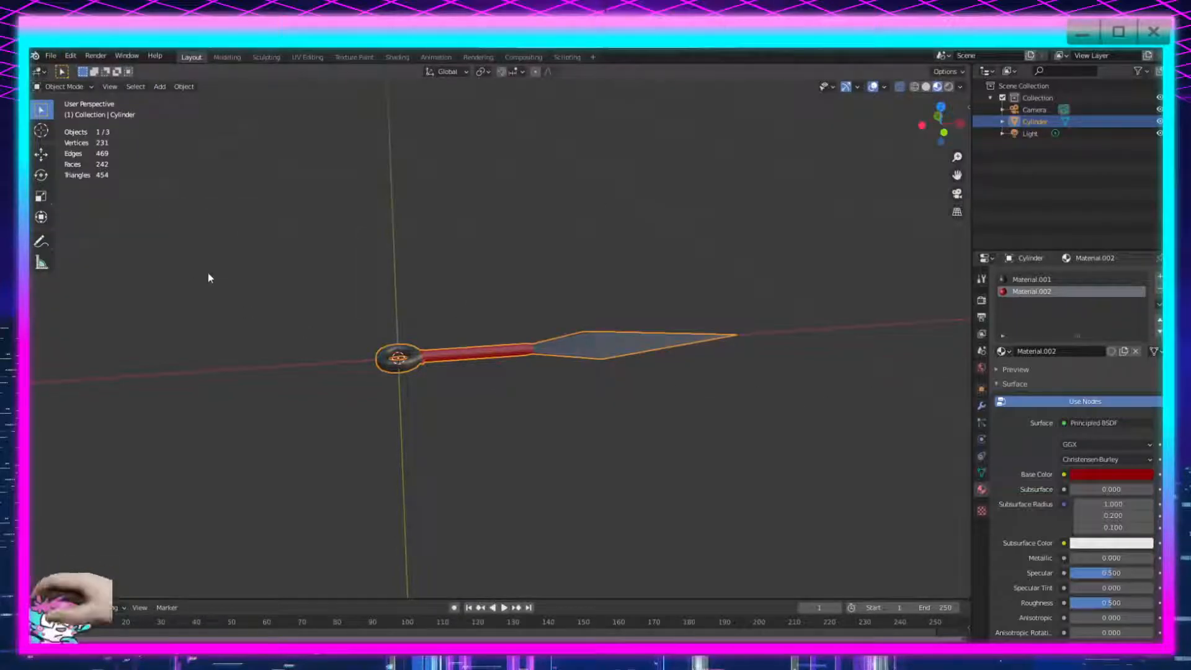
scroll(653, 291, down, 1)
scroll(638, 362, up, 3)
middle_drag(692, 322, 640, 332)
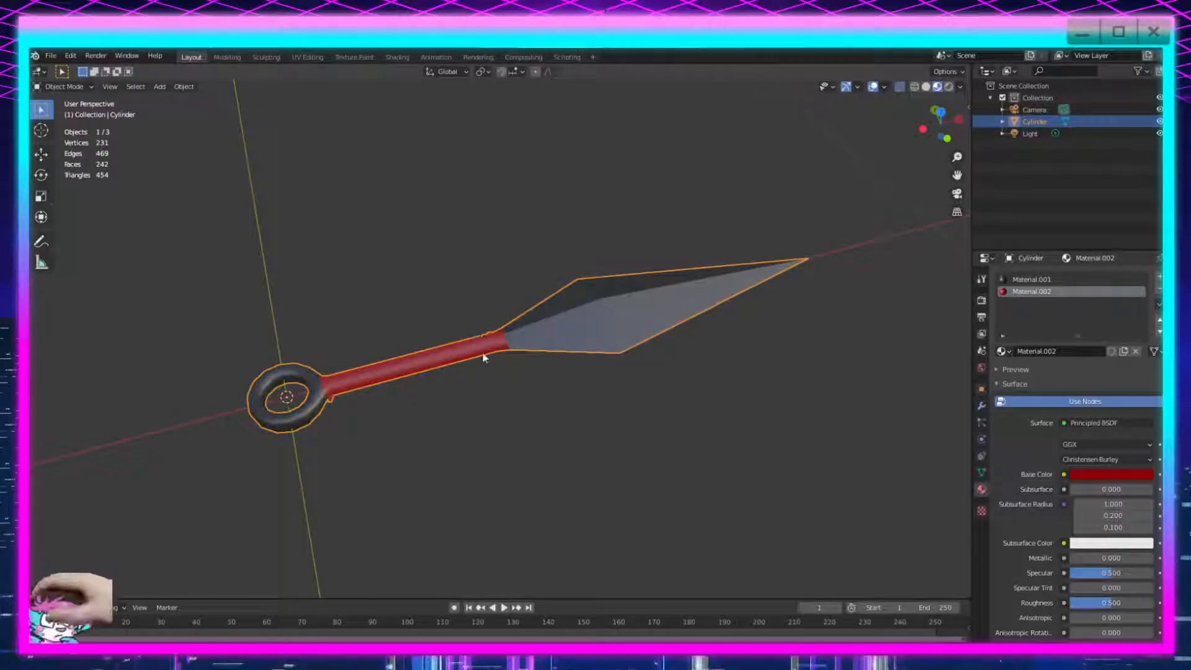
Start opening another file and choose to save the Kunai file's changes first.
click(50, 55)
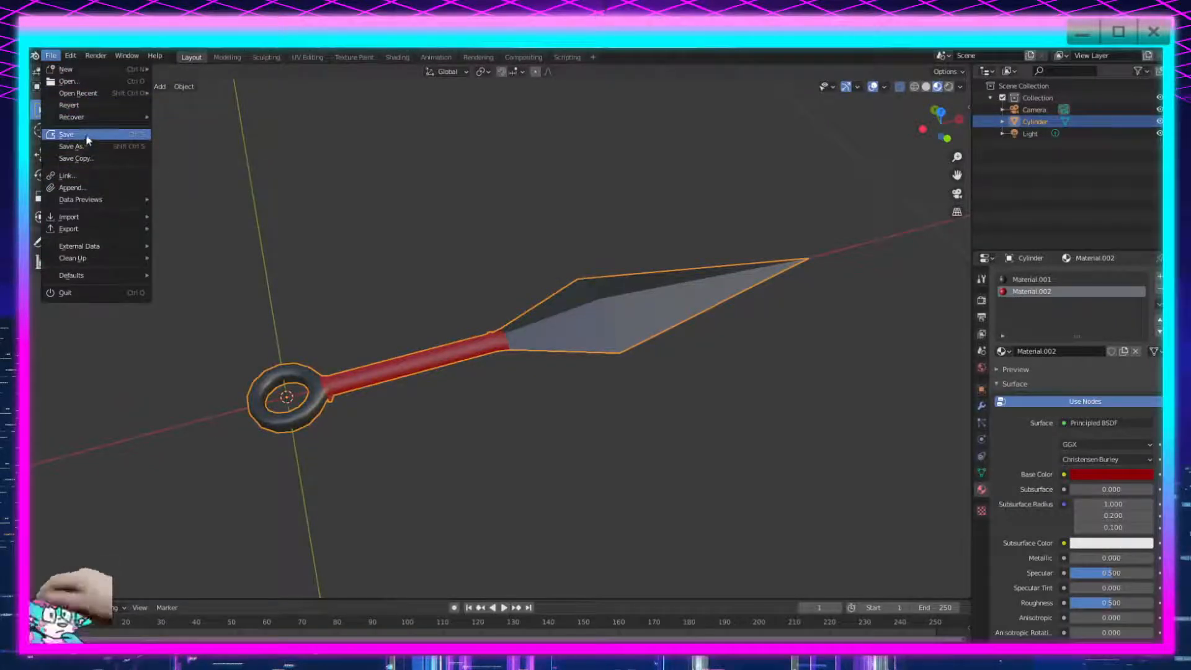
click(54, 57)
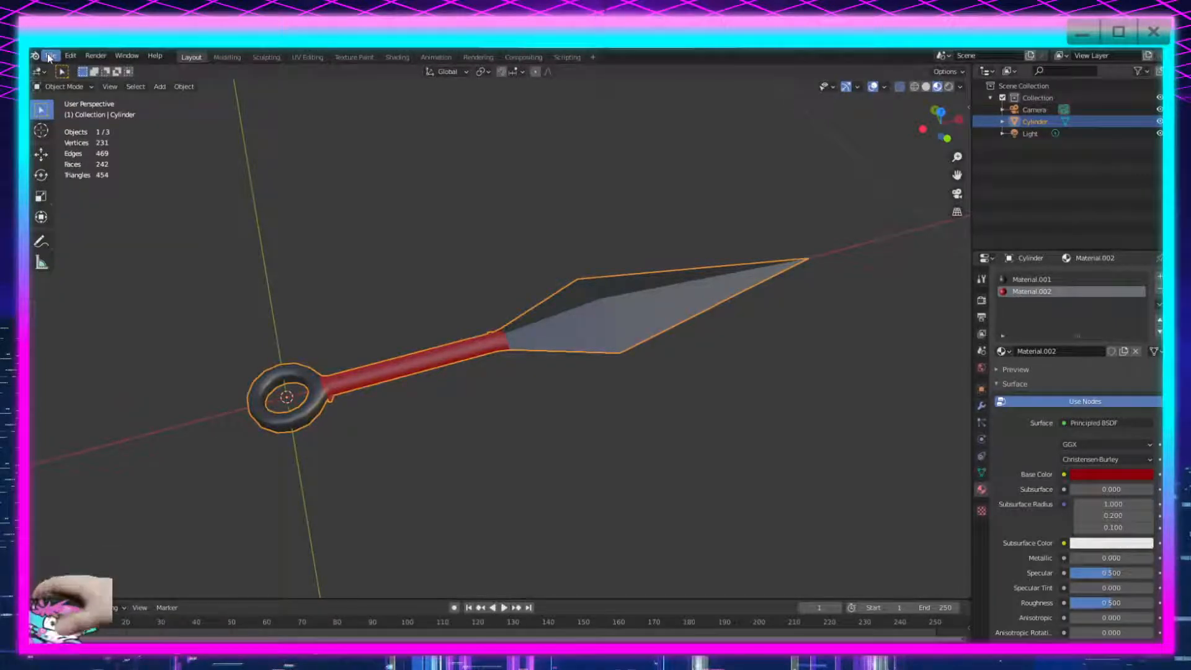
click(56, 56)
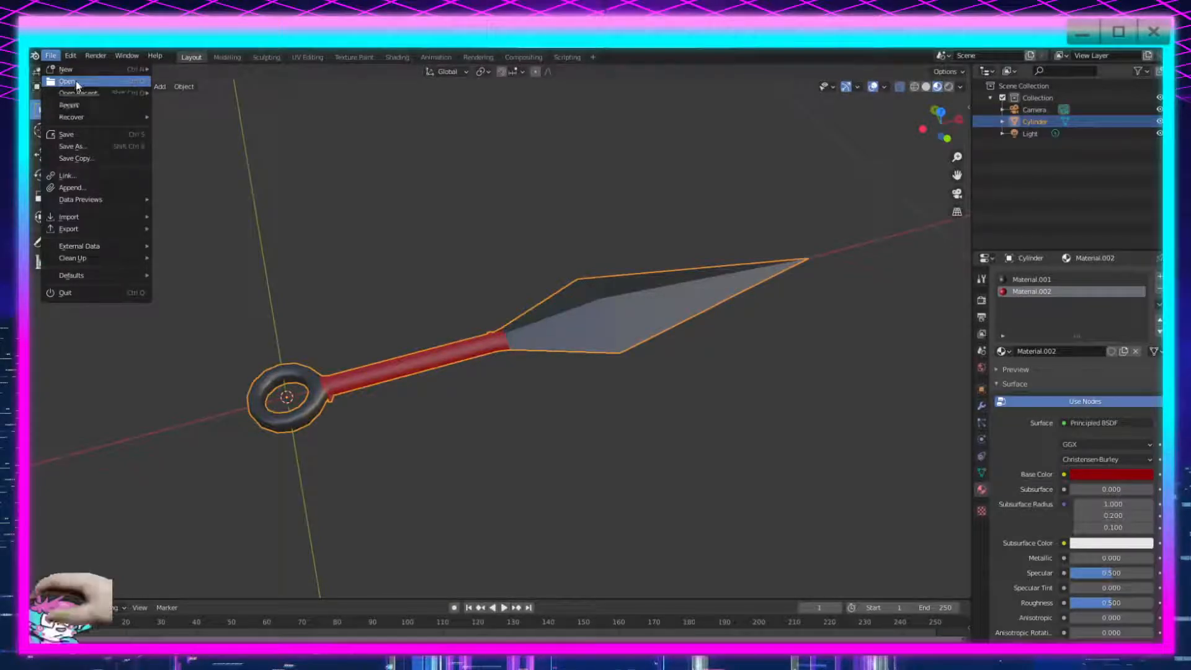
click(75, 81)
click(552, 378)
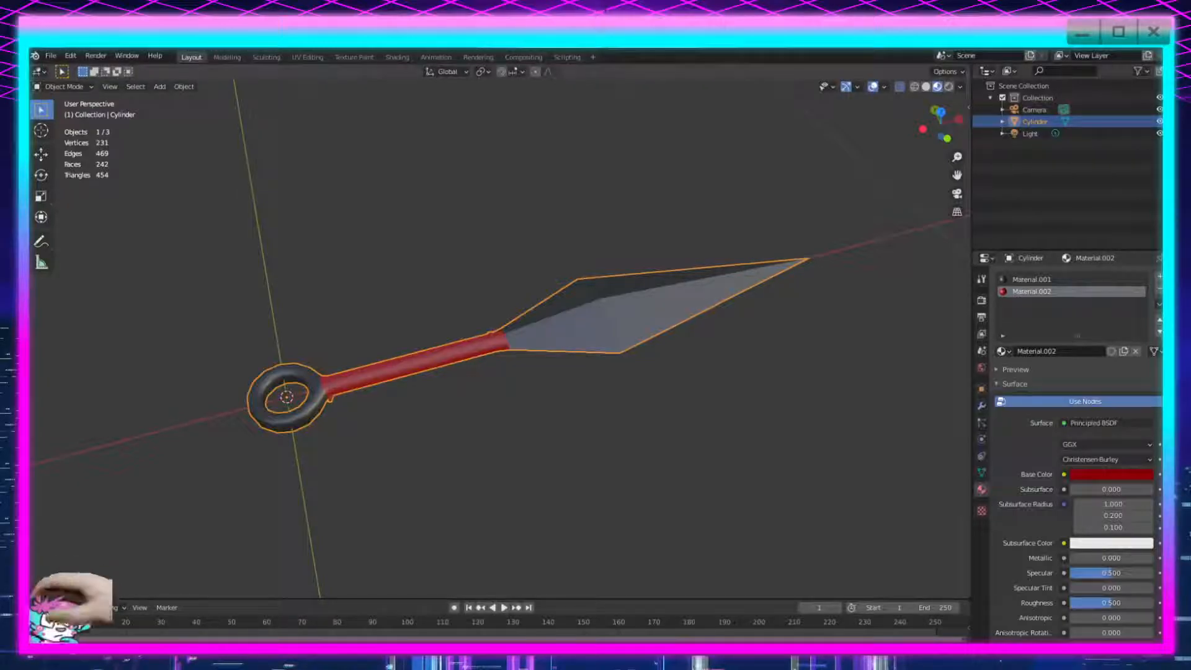
Deselect everything and create a new General file without saving the Kunai changes.
key(alt+a)
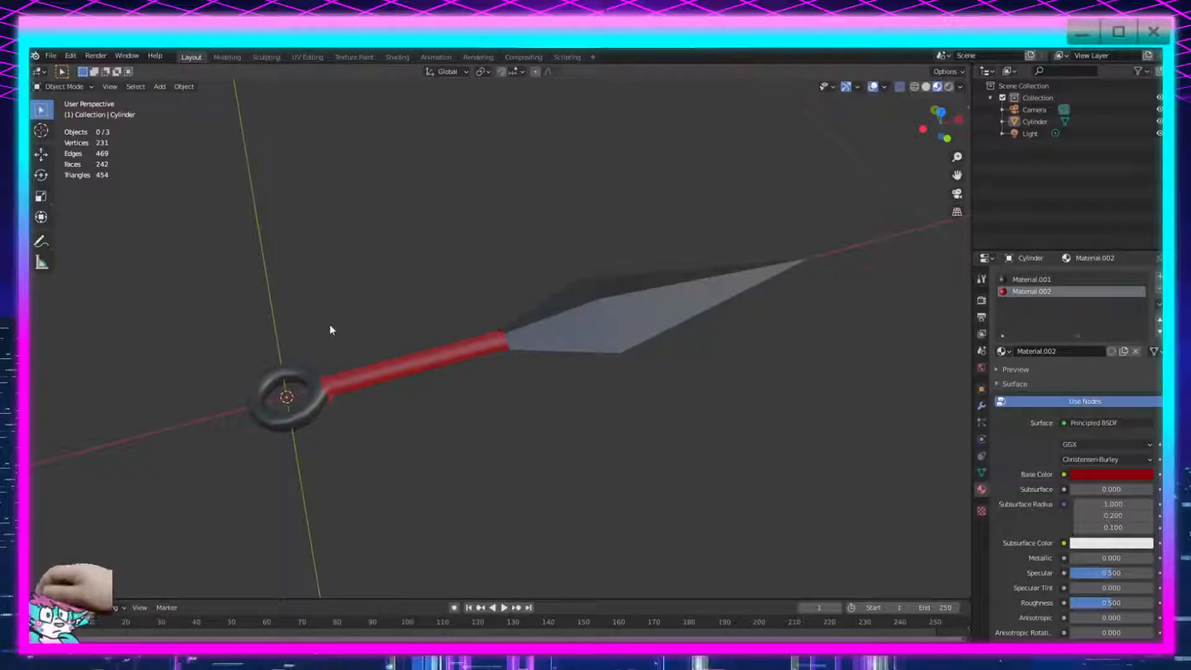
click(50, 55)
mouse_move(61, 74)
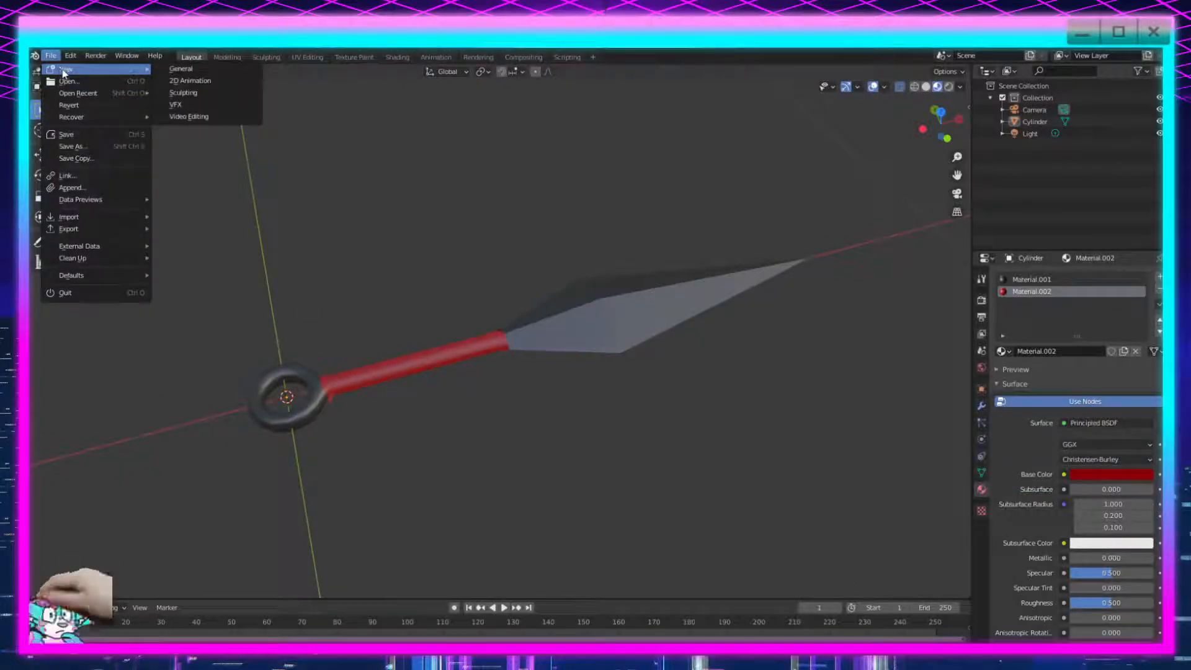
click(165, 68)
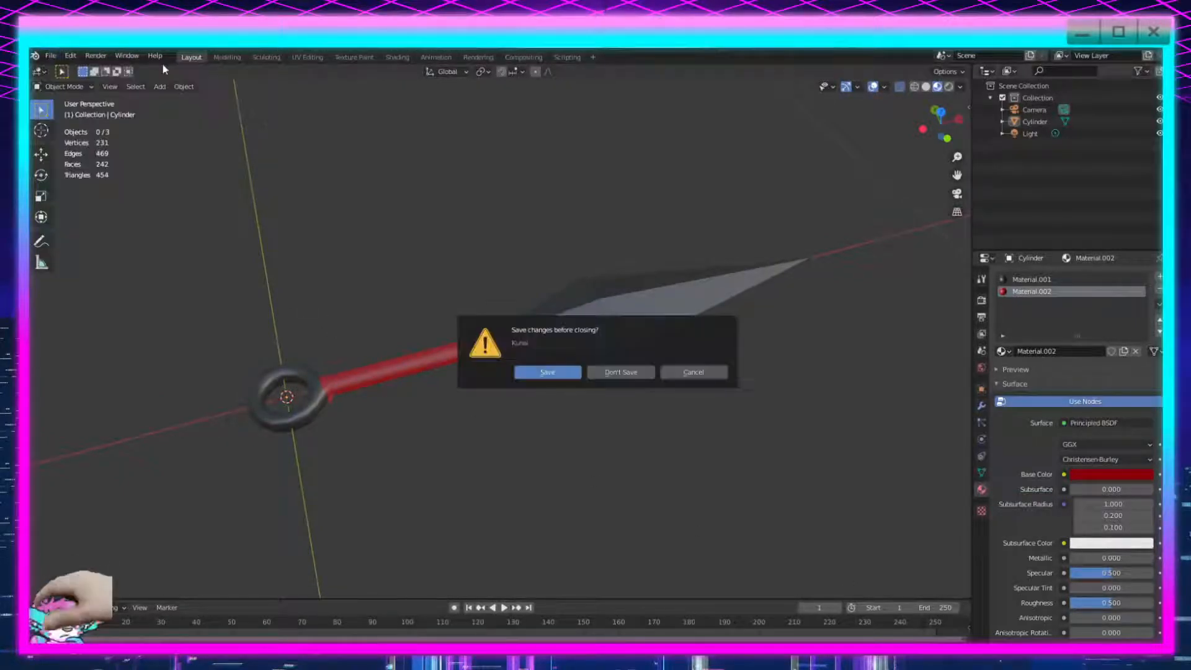
click(611, 373)
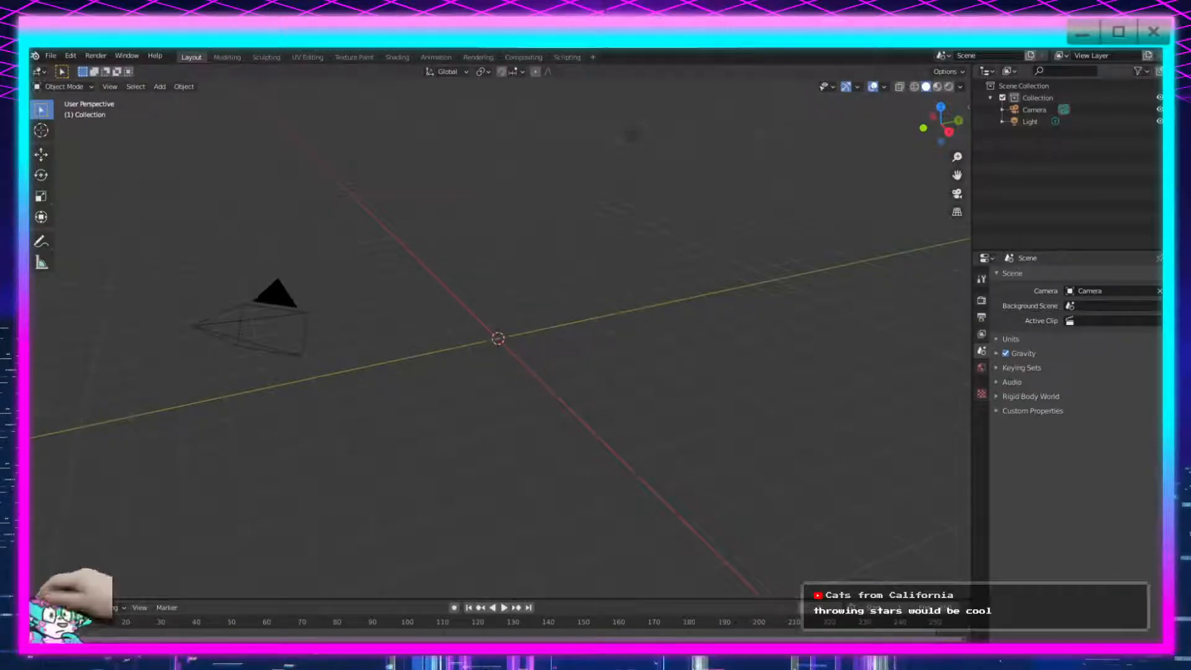
Remove the kunai reference image from the new scene.
scroll(455, 339, up, 7)
scroll(456, 338, down, 1)
middle_drag(456, 338, 607, 349)
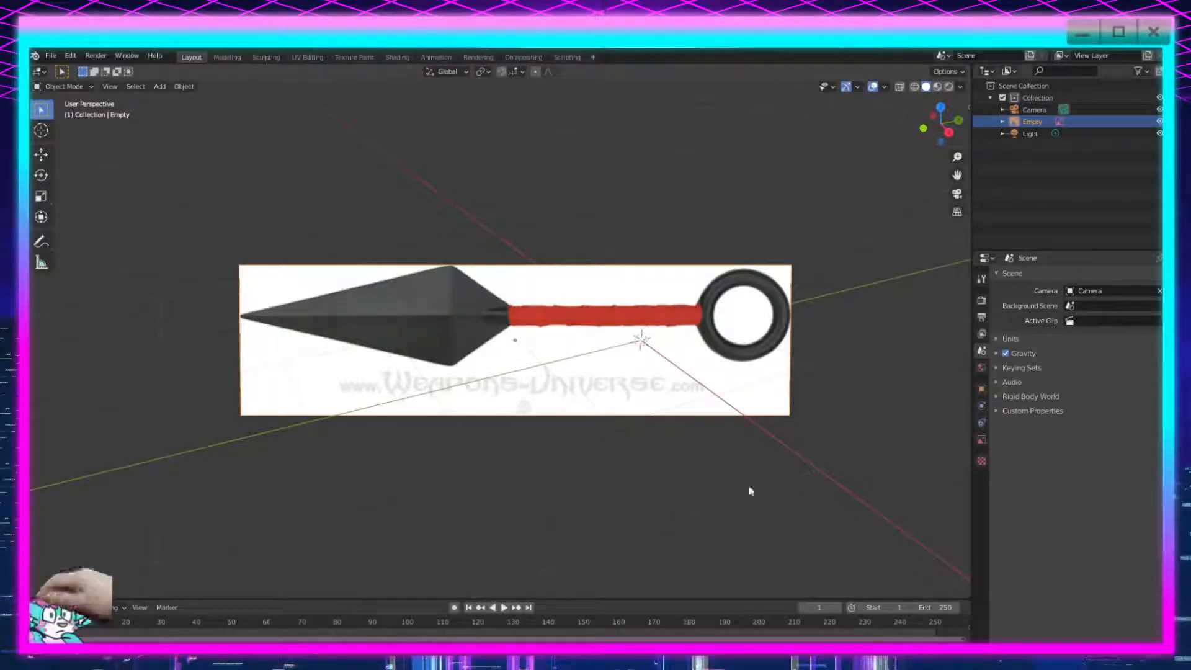
key(Delete)
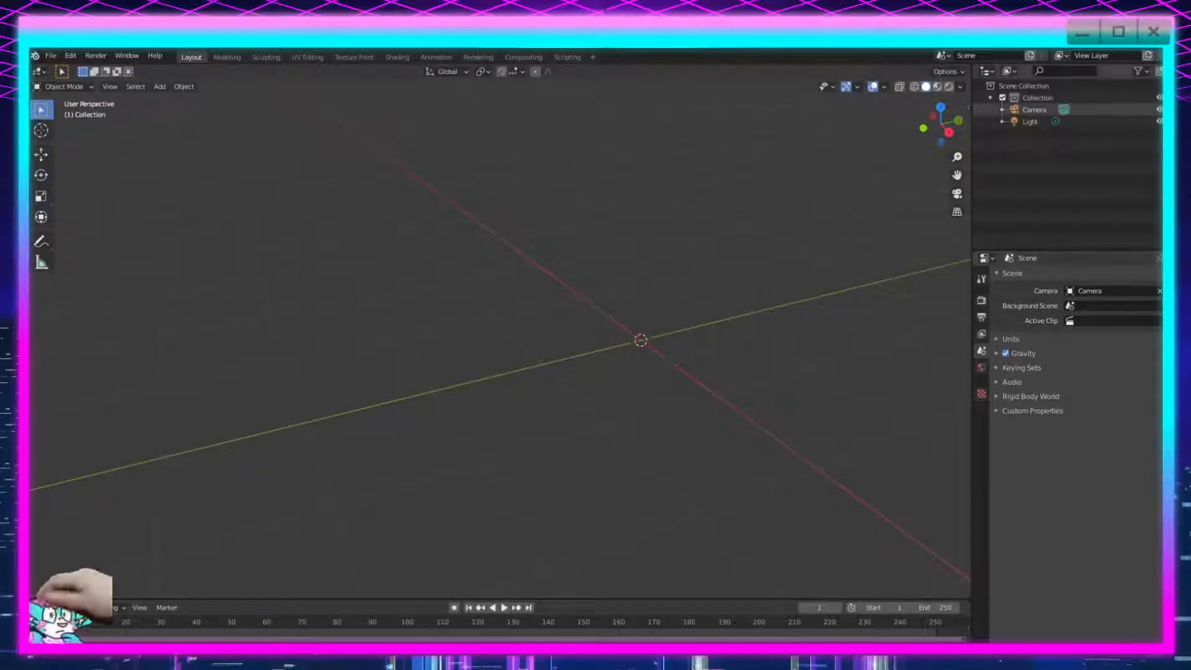
In front view, shrink the four-pointed throwing star reference image and place it above the X axis on the negative X side.
click(923, 128)
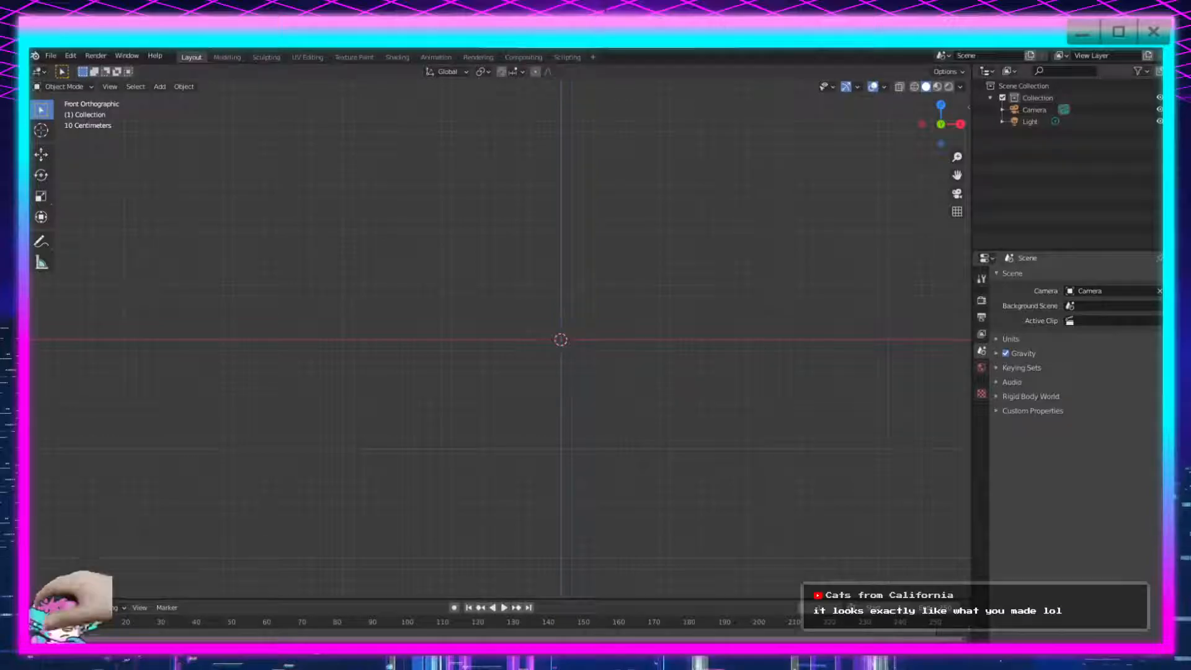
scroll(499, 338, down, 3)
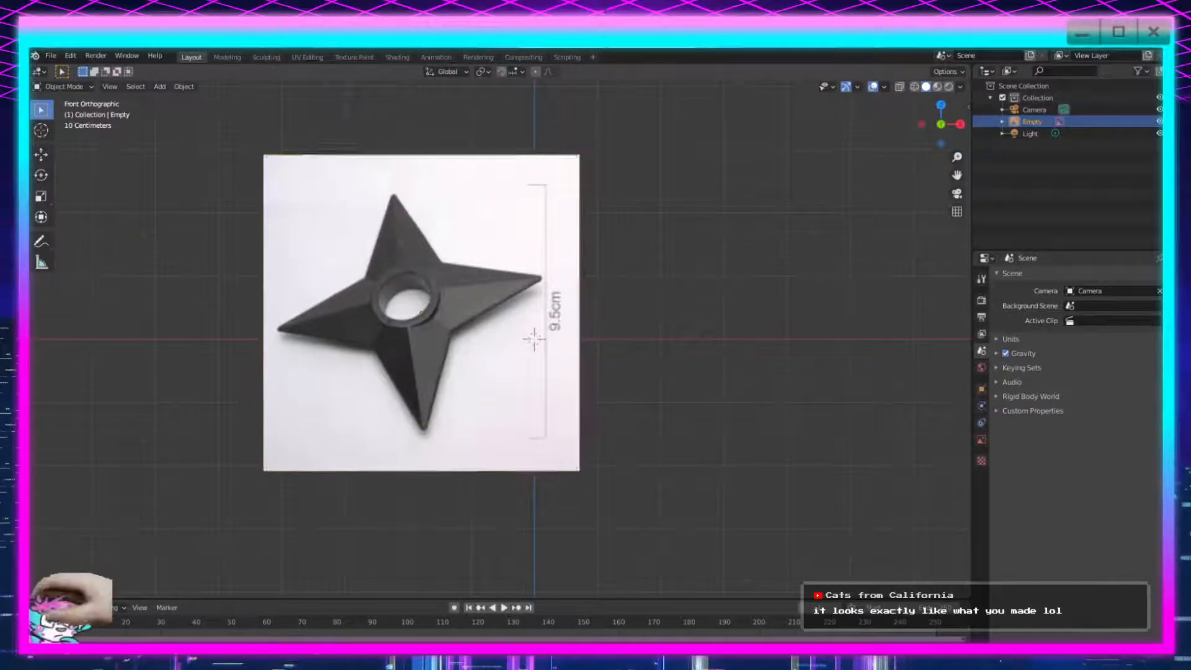
drag(579, 471, 413, 296)
click(311, 193)
drag(311, 192, 488, 299)
scroll(487, 299, up, 5)
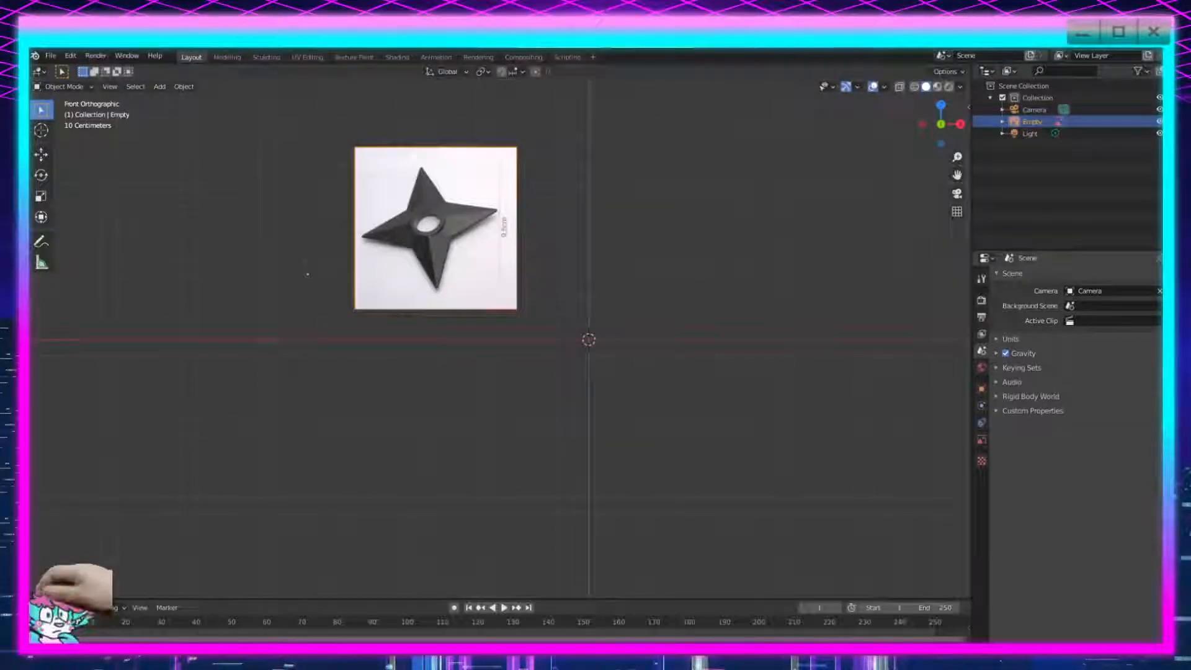
drag(308, 274, 640, 320)
scroll(609, 338, down, 5)
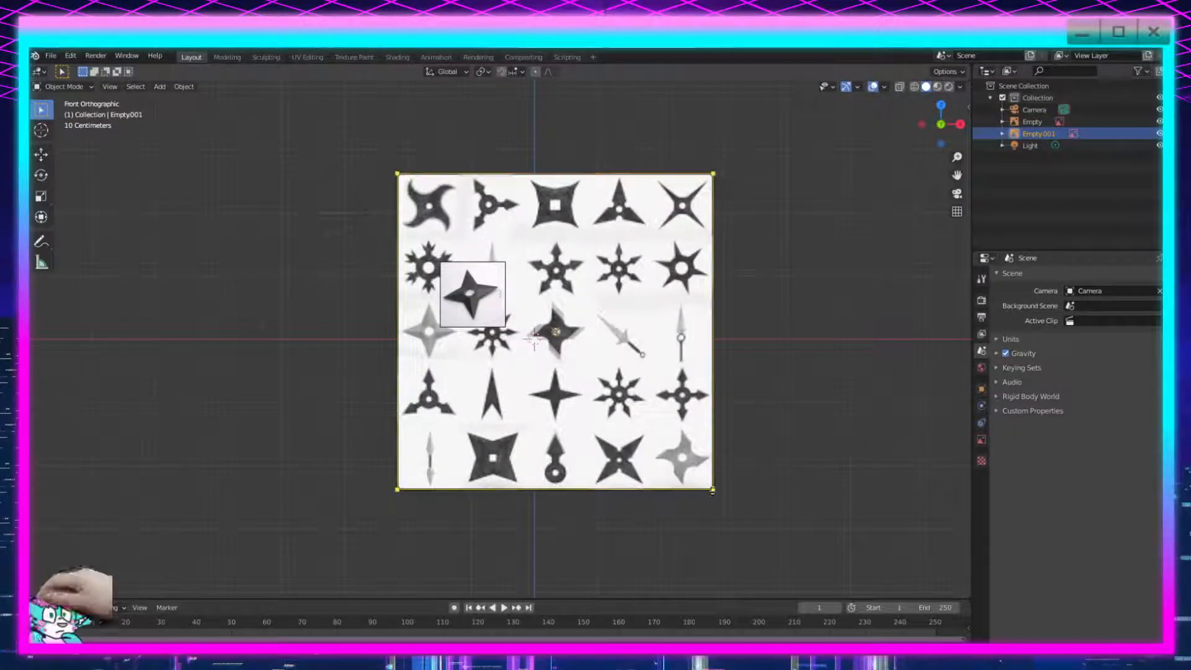
Shrink the reference sheet of many throwing stars to roughly match the first image and place it on the positive X side.
drag(717, 492, 571, 297)
scroll(750, 165, down, 4)
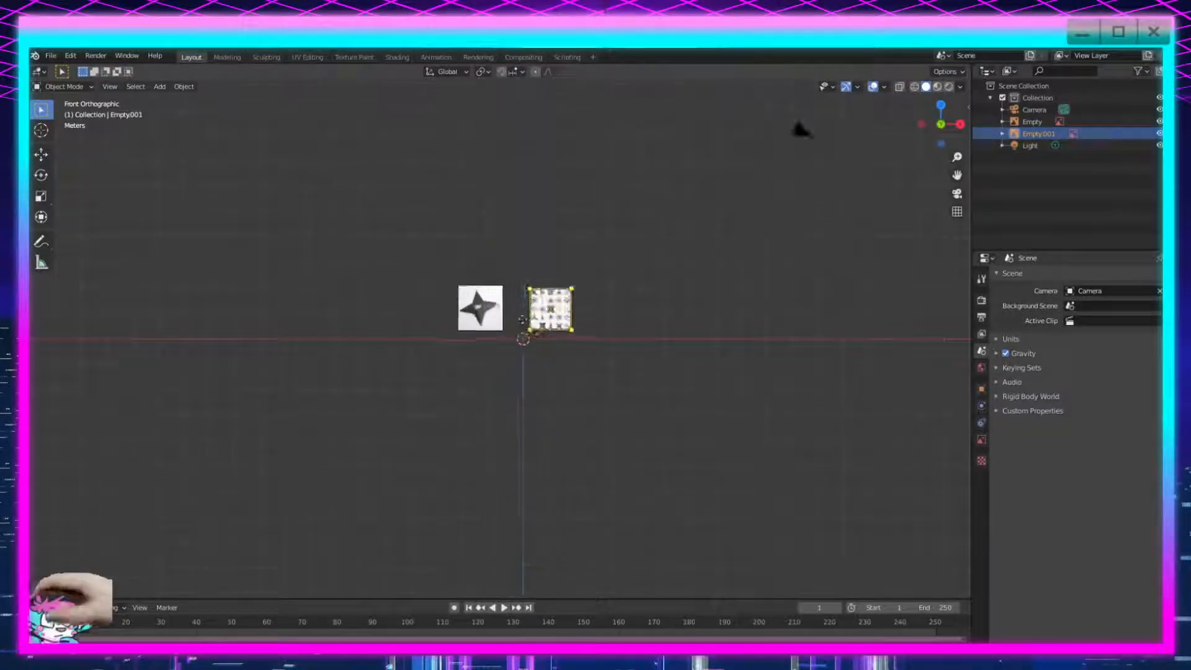
scroll(546, 308, up, 10)
scroll(546, 307, up, 2)
shift+middle_drag(685, 210, 550, 361)
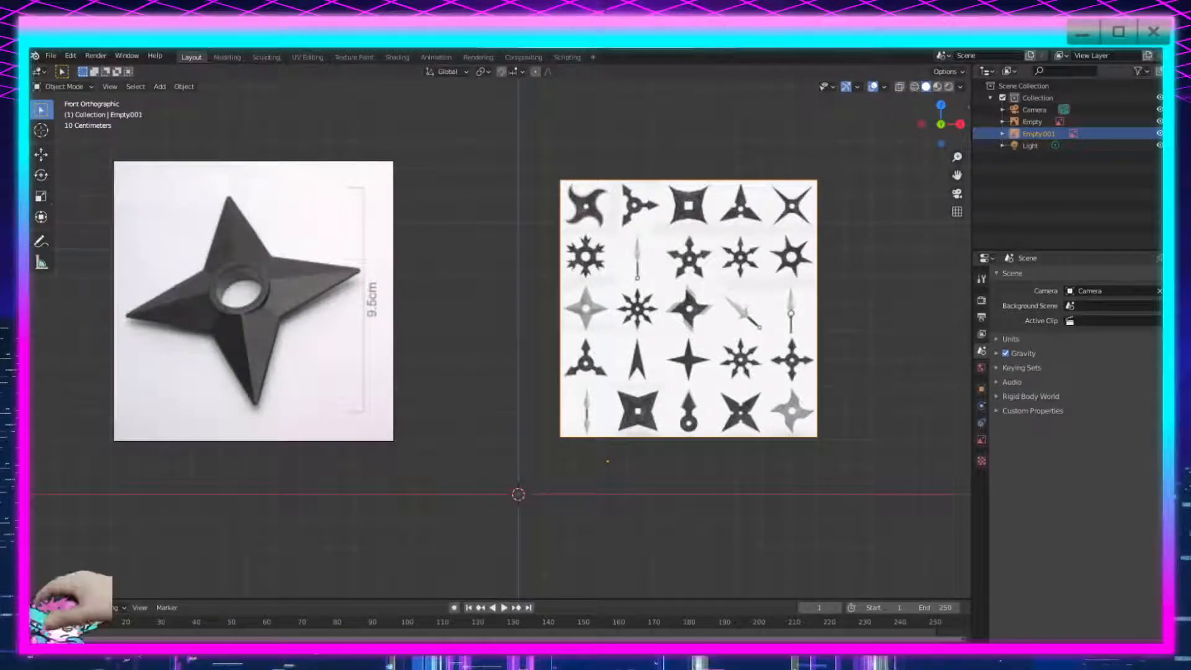
Add a plane mesh at the origin below the two reference images.
scroll(499, 338, up, 1)
scroll(500, 338, down, 2)
middle_drag(734, 533, 731, 333)
key(KP_1)
scroll(782, 452, up, 2)
shift+middle_drag(680, 452, 670, 404)
key(shift+a)
mouse_move(542, 410)
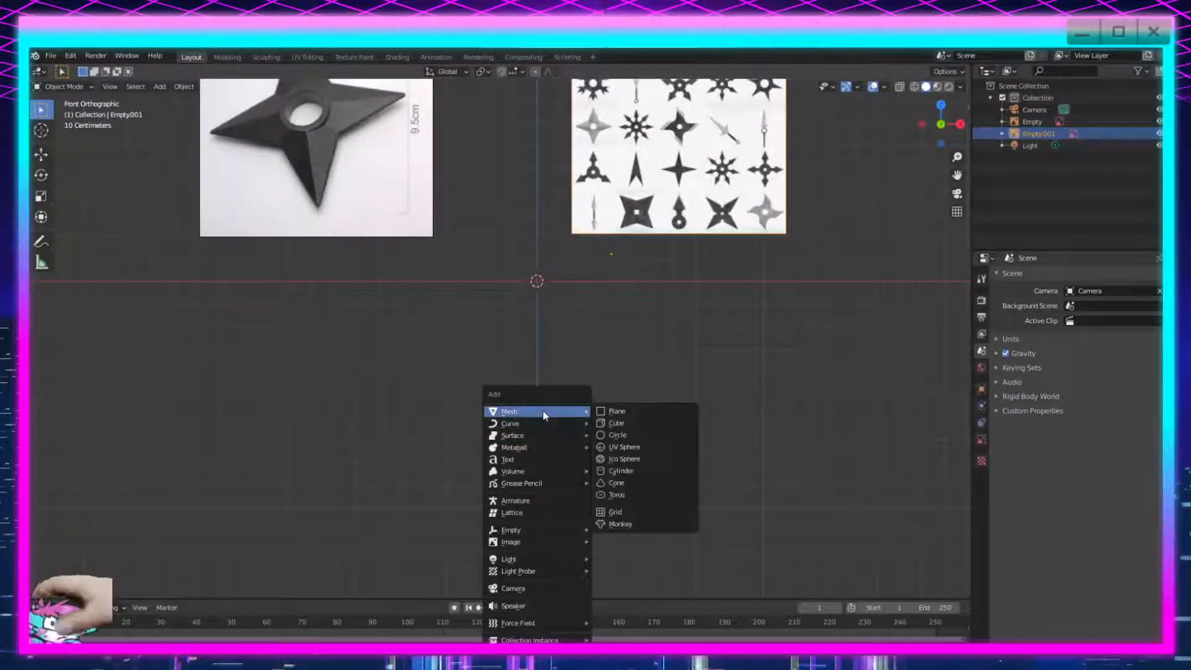
click(617, 409)
scroll(511, 393, down, 4)
middle_drag(511, 393, 668, 361)
Try moving the plane along the Y axis in Object Mode, and undo the move.
key(g)
key(x)
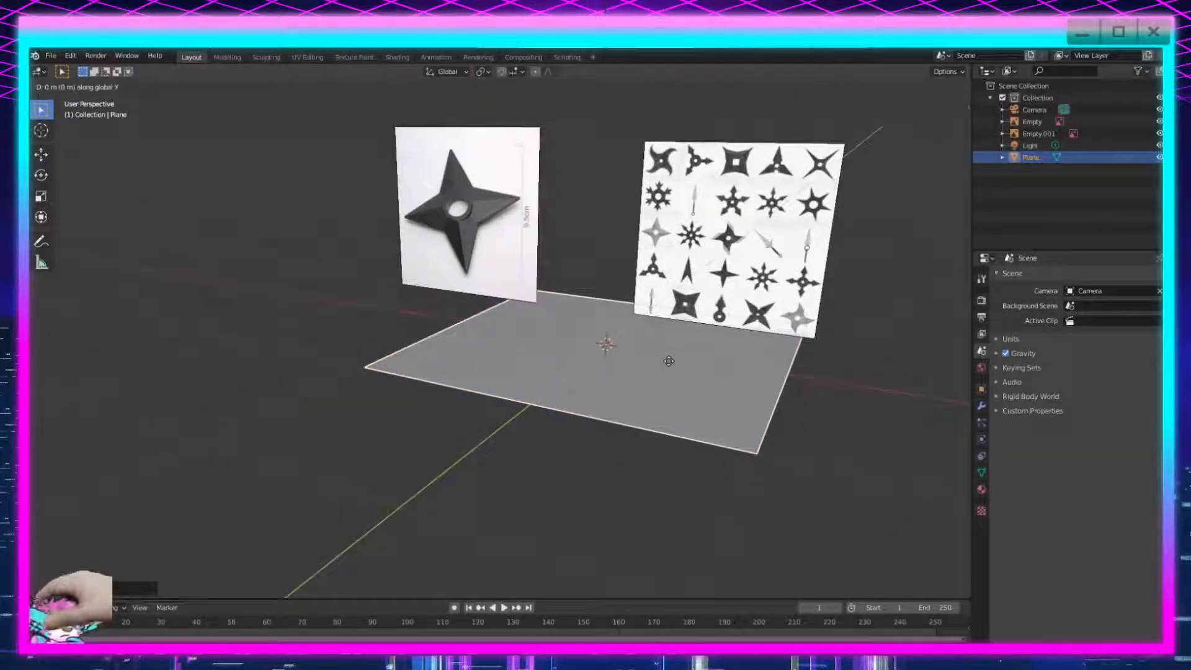
key(y)
click(543, 466)
key(ctrl+z)
Try moving the plane's geometry along the Y axis in Edit Mode, undo it and return to Object Mode.
key(Tab)
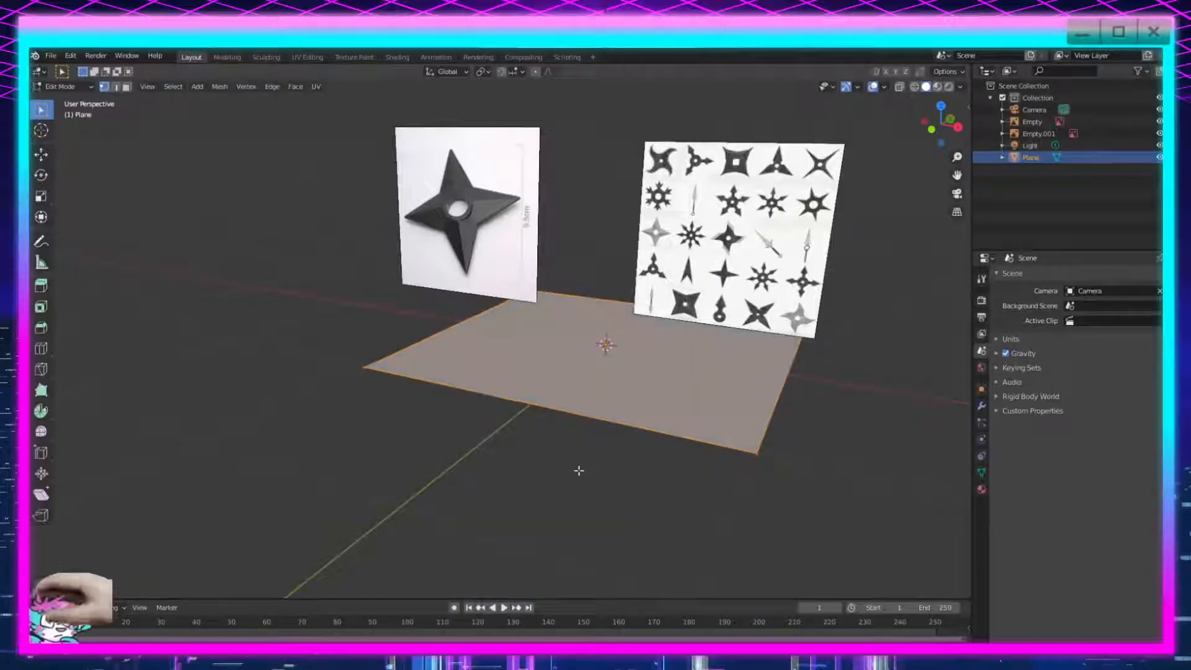
key(g)
key(y)
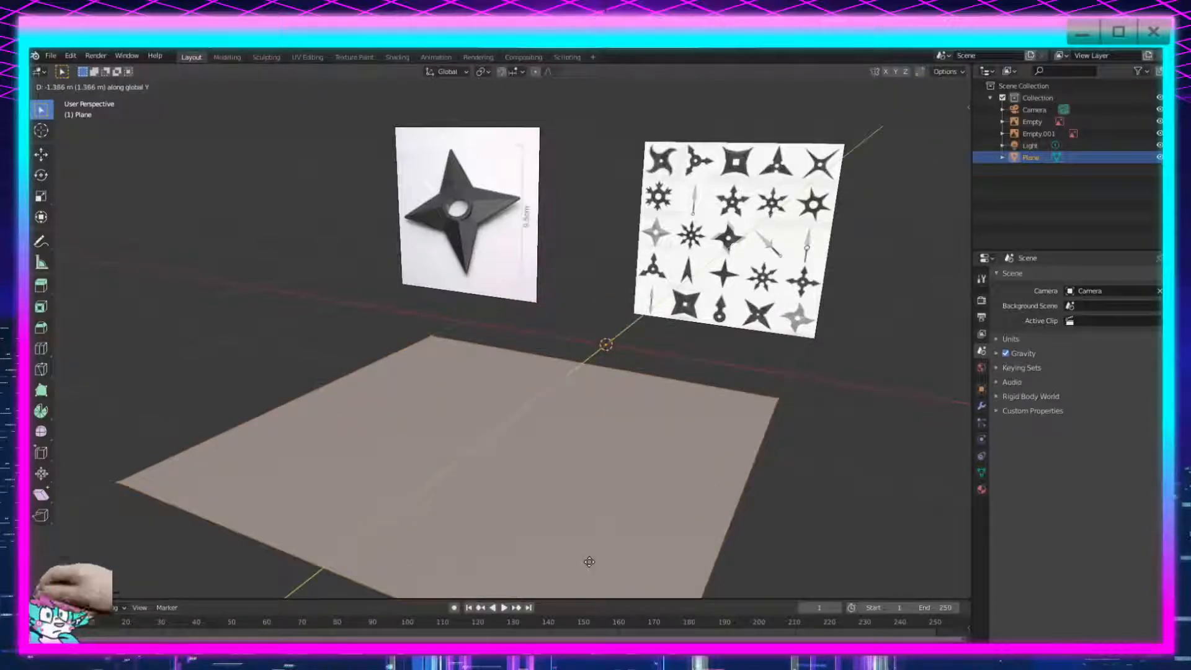
click(551, 570)
scroll(586, 492, down, 1)
middle_drag(585, 491, 616, 500)
key(ctrl+z)
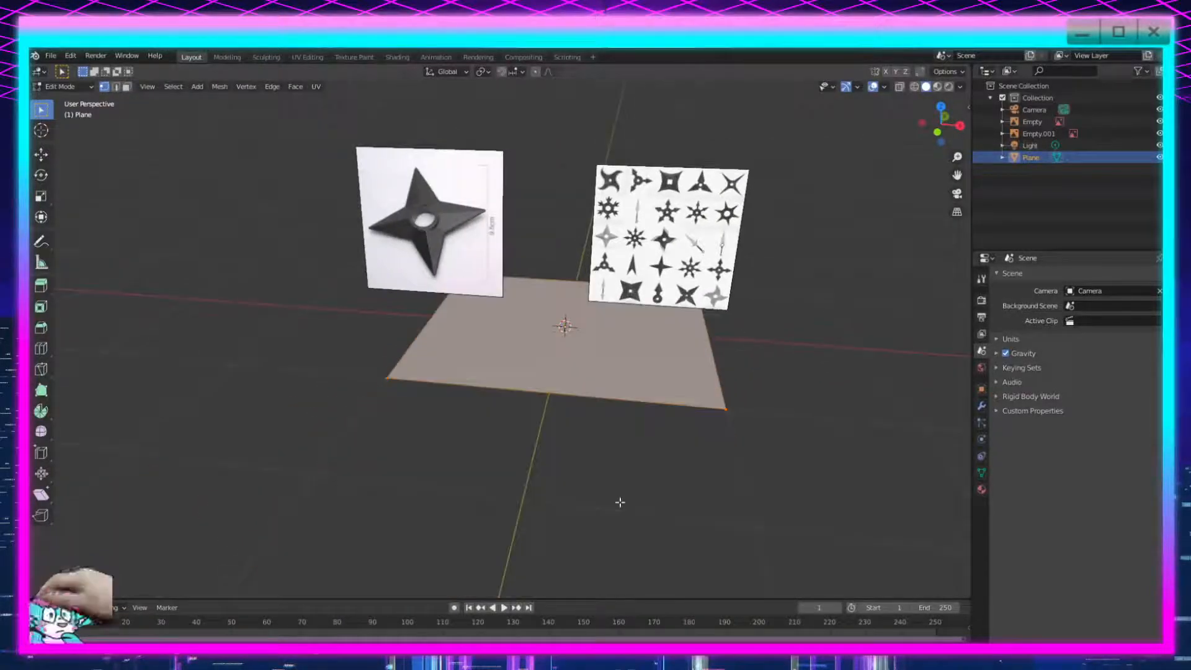
key(alt+a)
key(Tab)
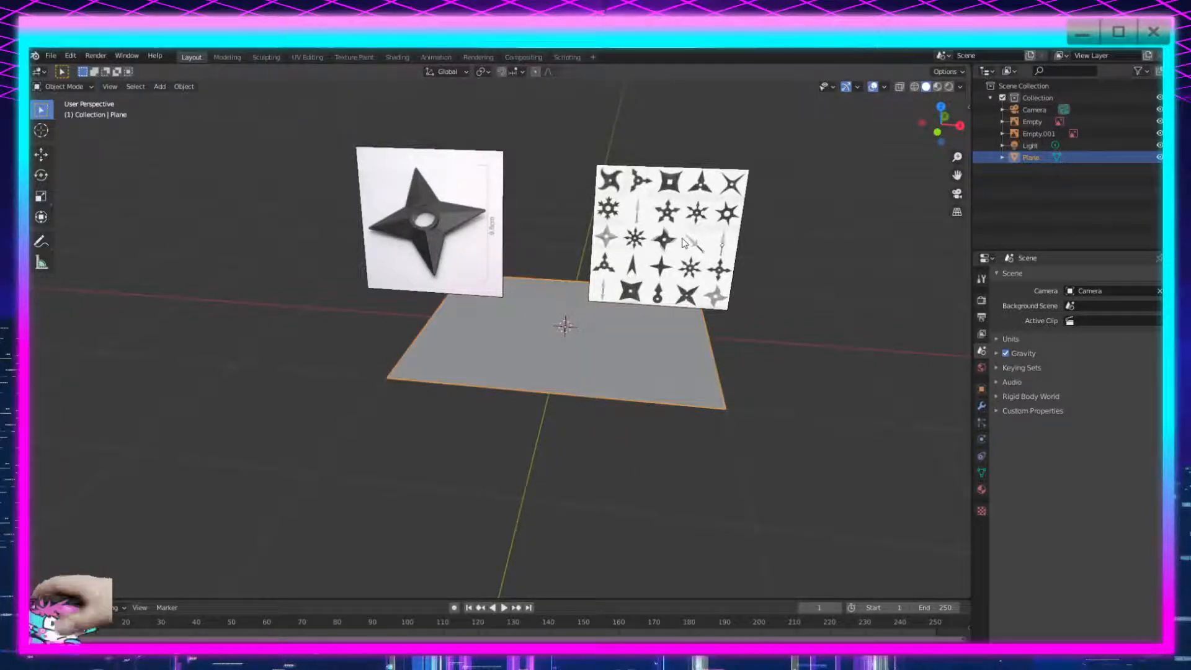
Select both throwing star reference images and move them back along the Y axis, behind the plane.
click(1033, 132)
shift+click(1034, 124)
middle_drag(830, 296, 738, 308)
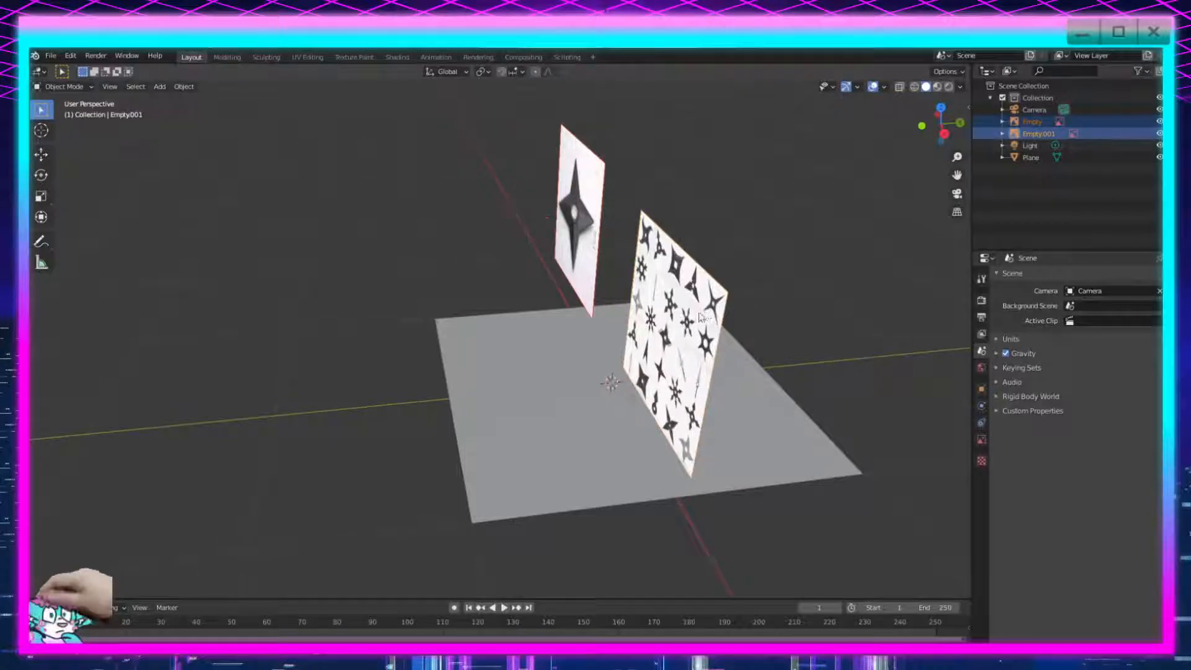
scroll(664, 322, down, 4)
key(g)
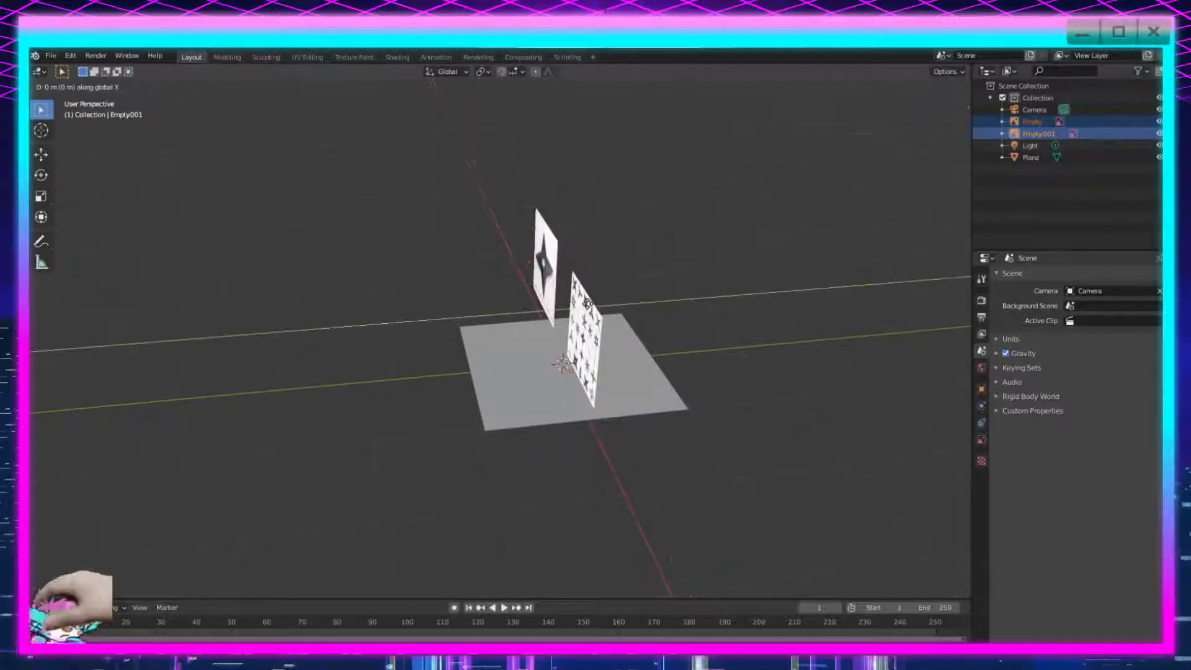
key(y)
click(759, 300)
middle_drag(645, 336, 725, 359)
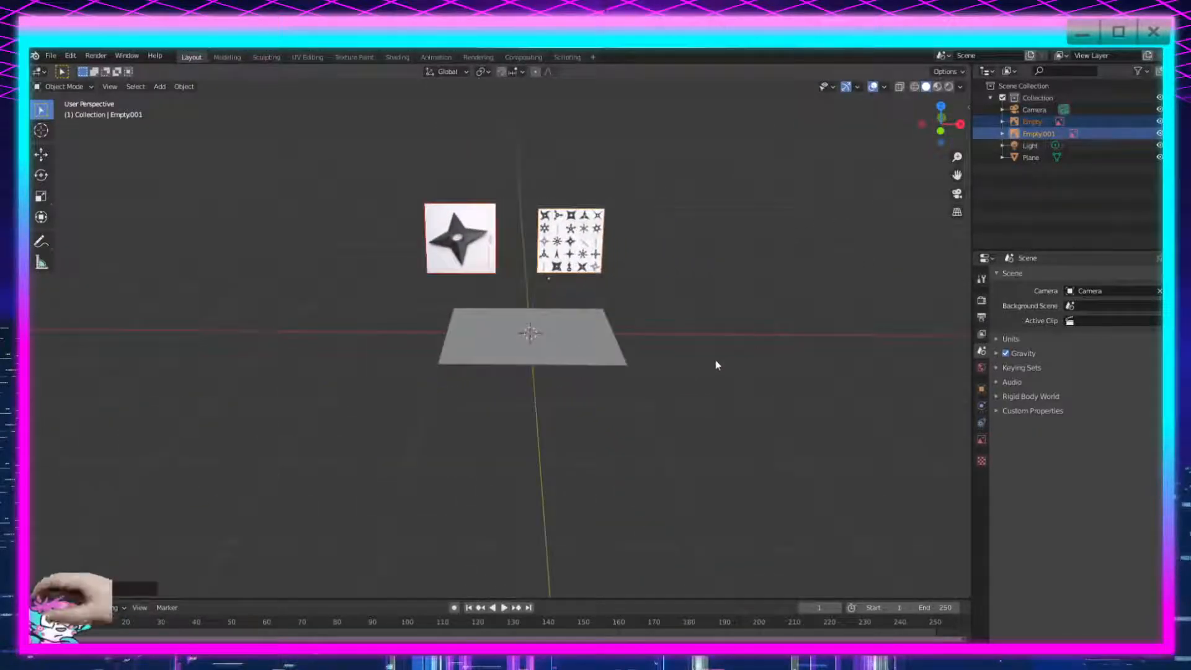
click(726, 359)
scroll(715, 367, up, 4)
shift+middle_drag(732, 292, 730, 302)
scroll(746, 377, up, 2)
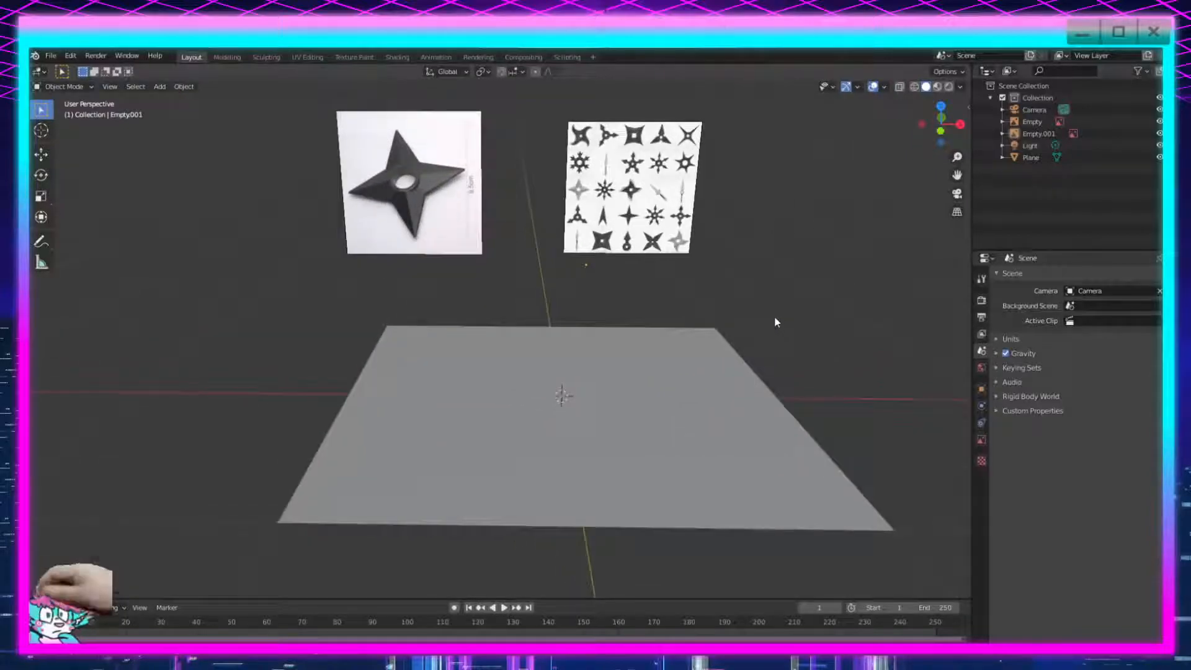
Delete the plane mesh from the scene.
click(624, 423)
scroll(626, 419, up, 1)
middle_drag(668, 359, 682, 338)
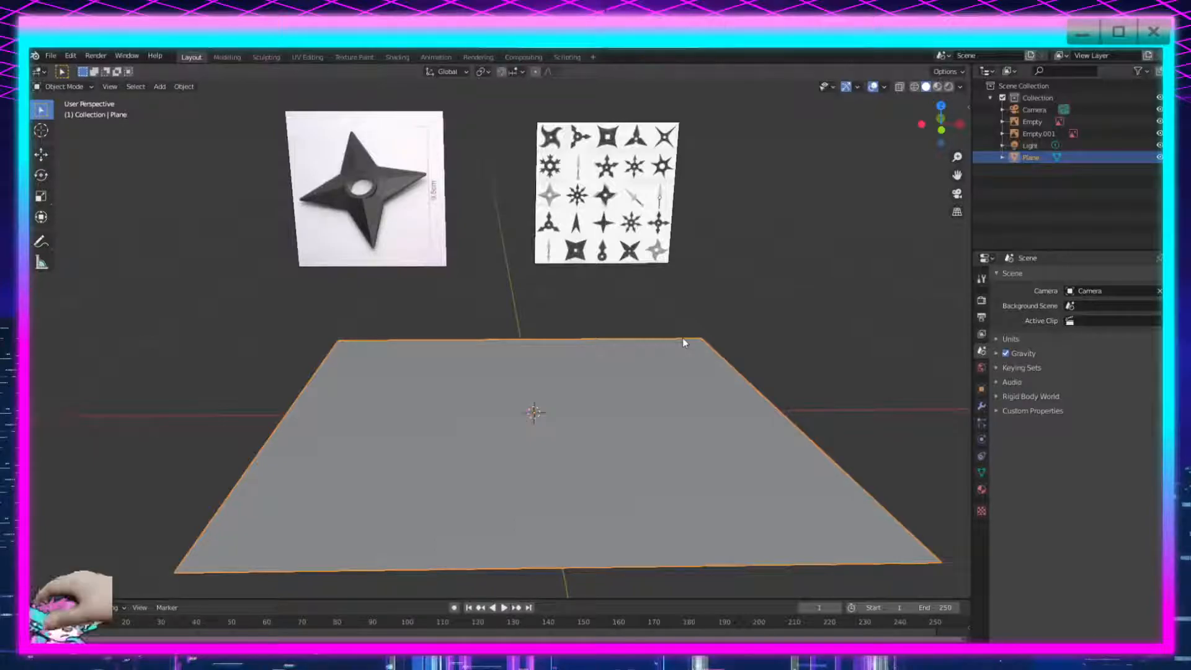
key(Delete)
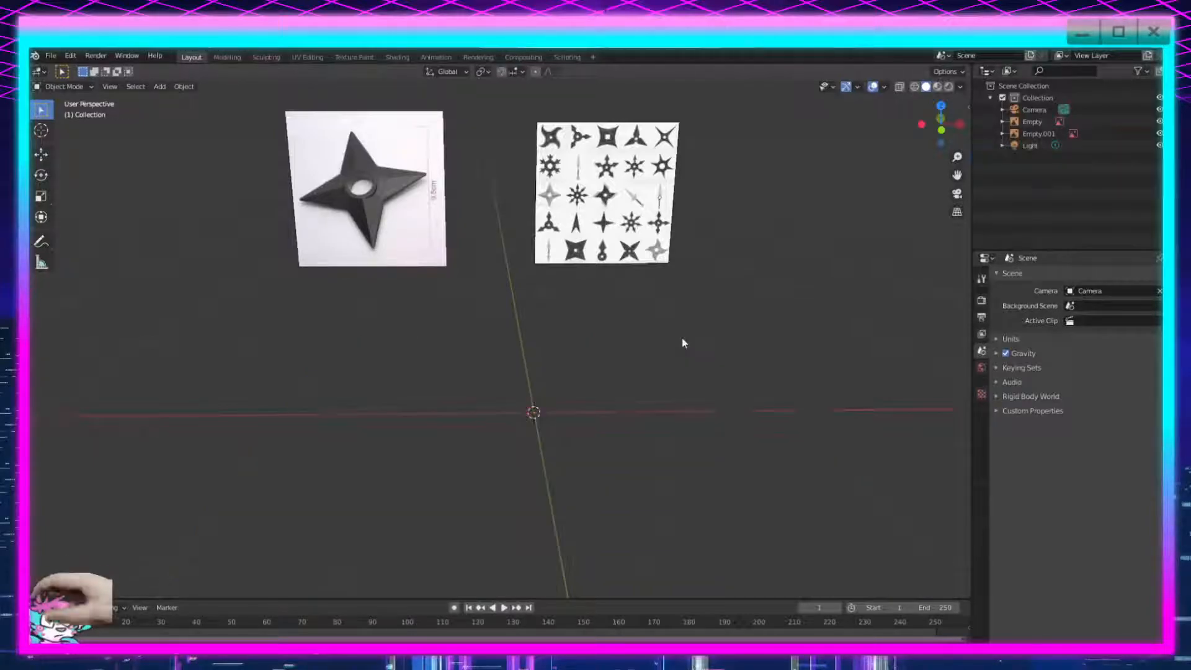
Add a cube mesh at the origin with a size of 0.1 m.
key(shift+a)
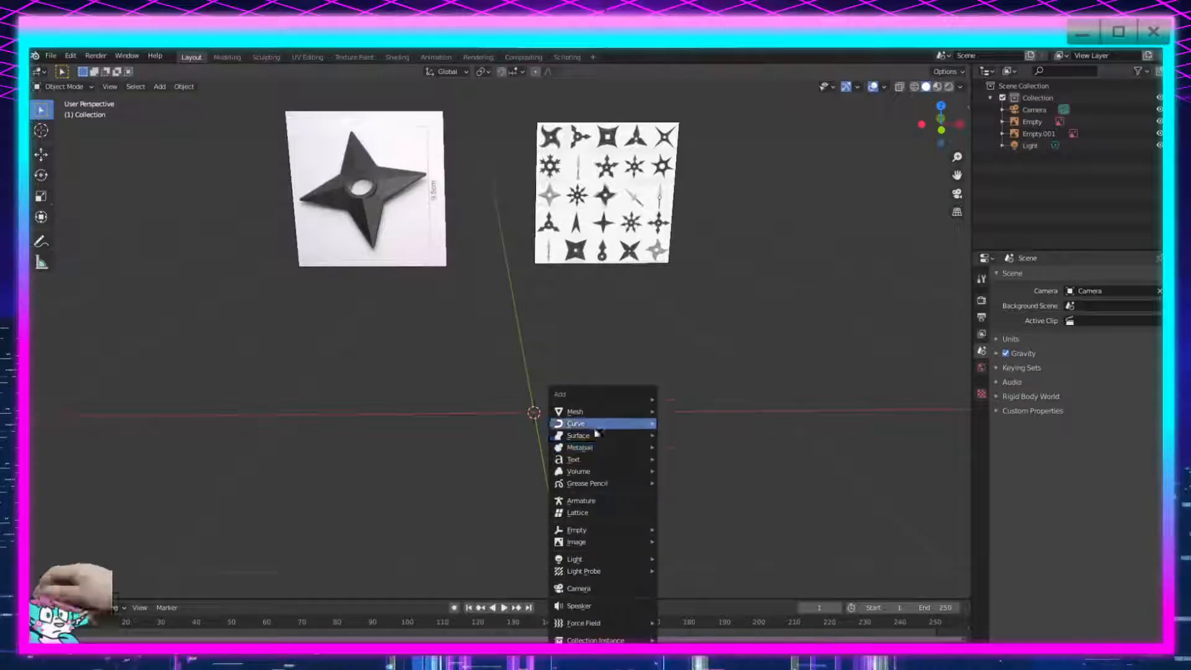
mouse_move(597, 412)
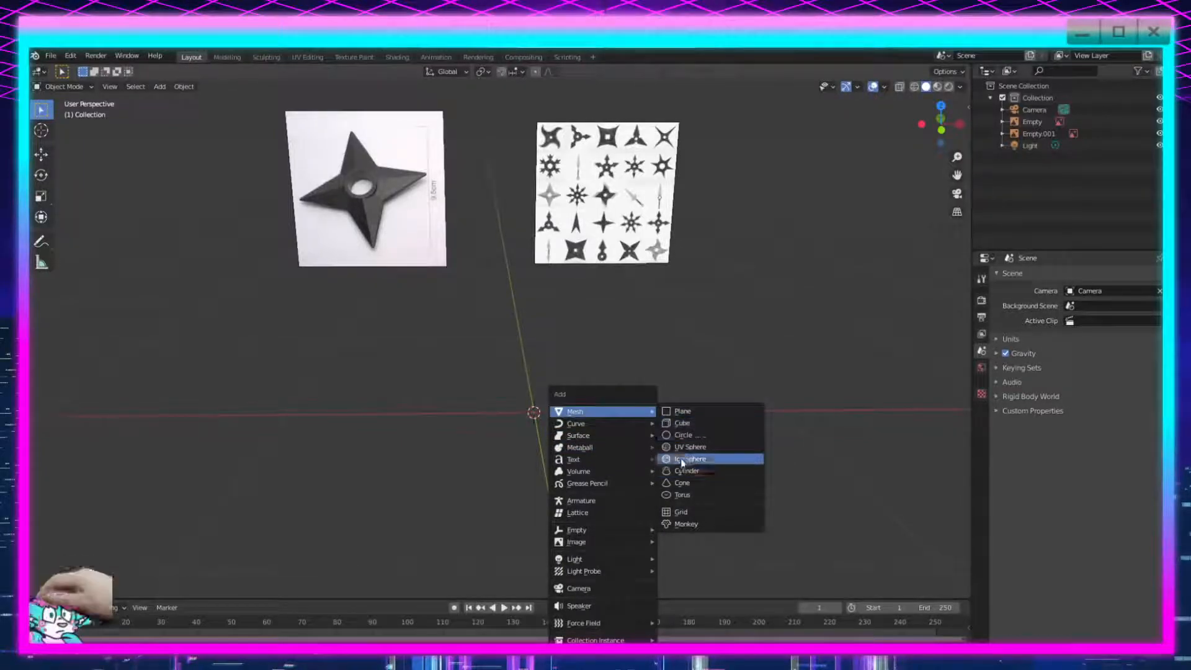
click(681, 423)
middle_drag(539, 411, 159, 543)
click(133, 588)
click(200, 484)
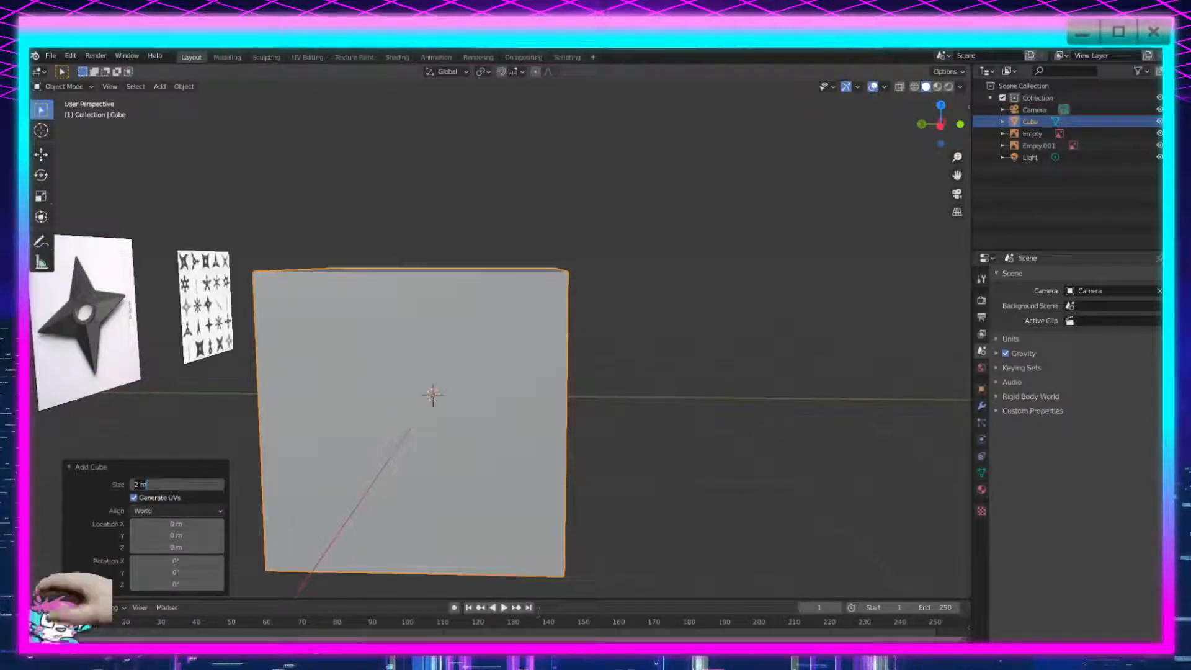
text(.01)
key(Return)
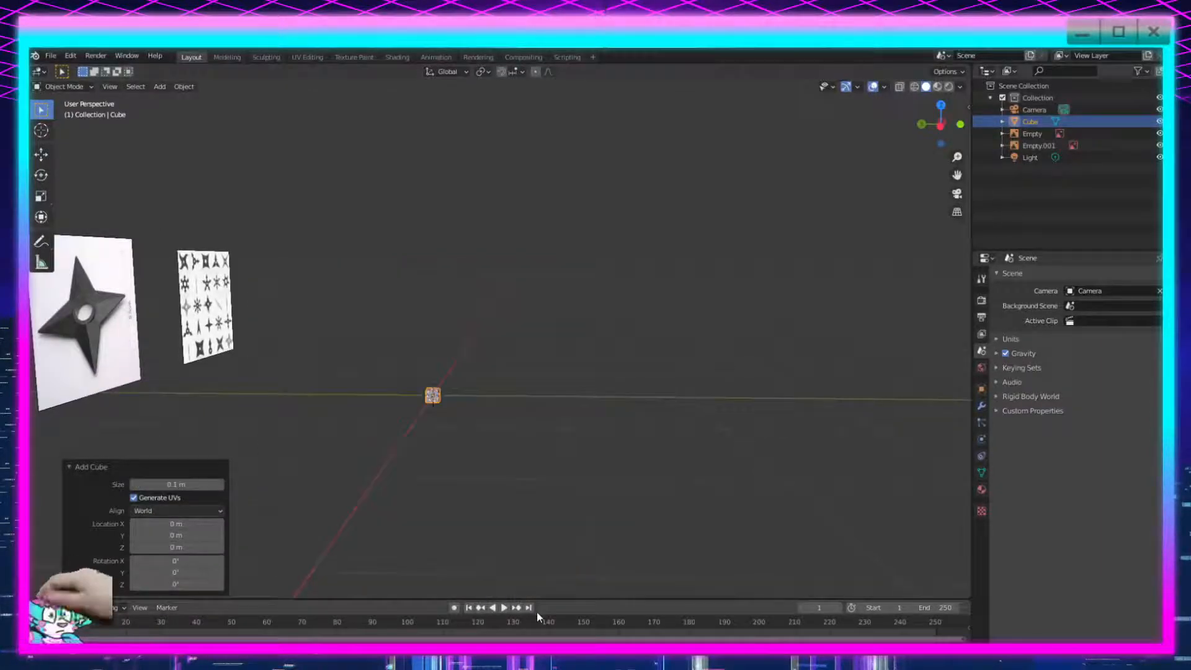
Set the new cube's size to 0.05 m and deselect it.
scroll(578, 475, up, 8)
shift+middle_drag(534, 471, 883, 162)
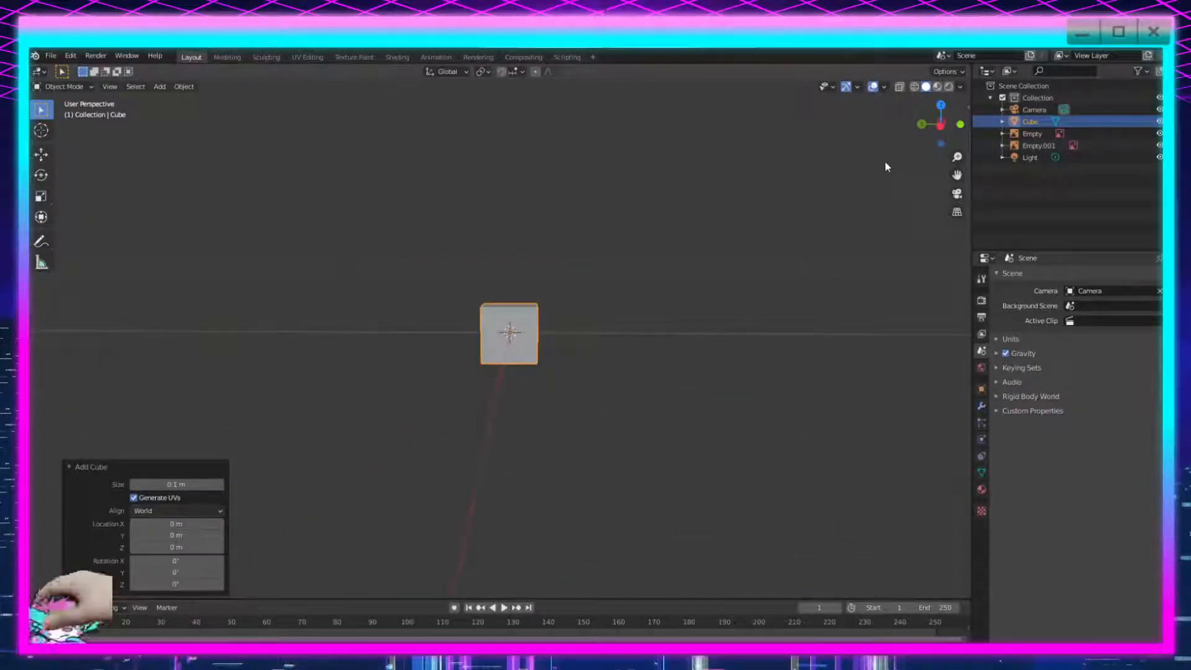
scroll(884, 163, up, 4)
click(161, 485)
click(142, 484)
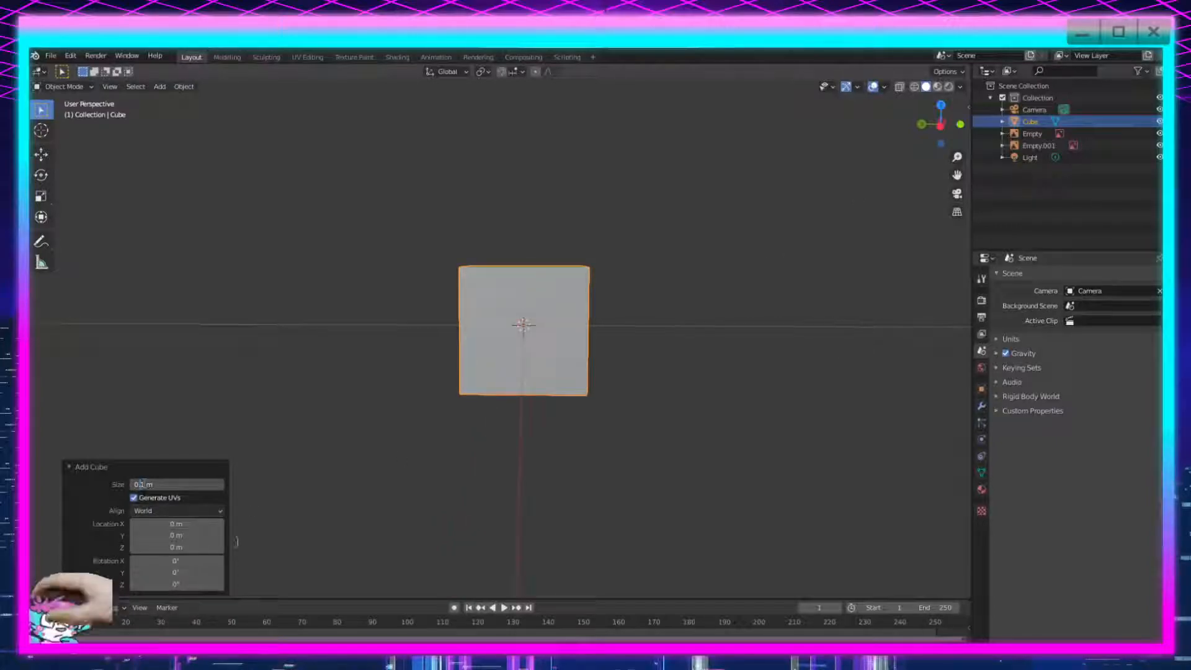
text(05)
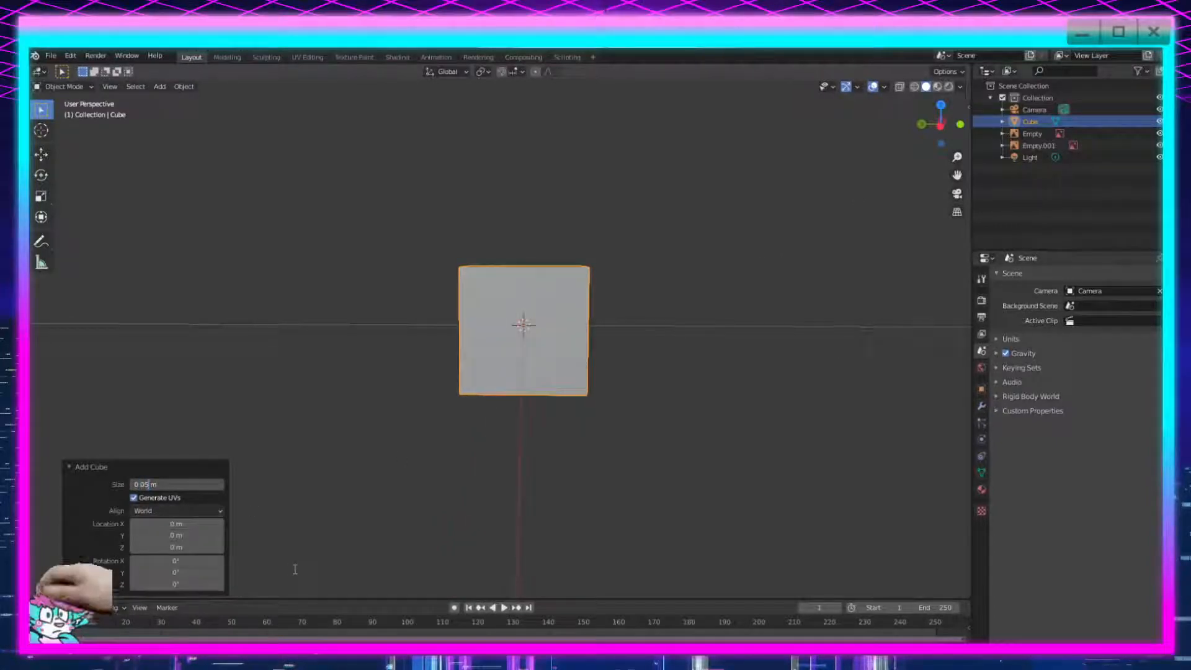
key(Return)
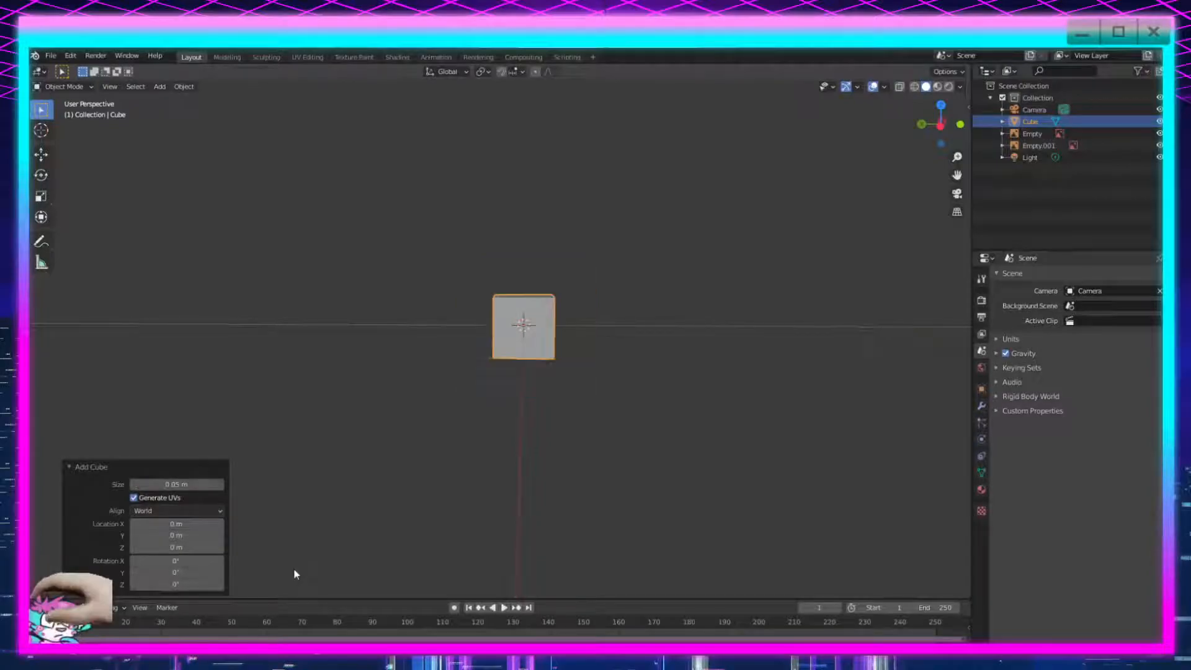
click(633, 457)
middle_drag(724, 395, 396, 378)
scroll(606, 367, down, 2)
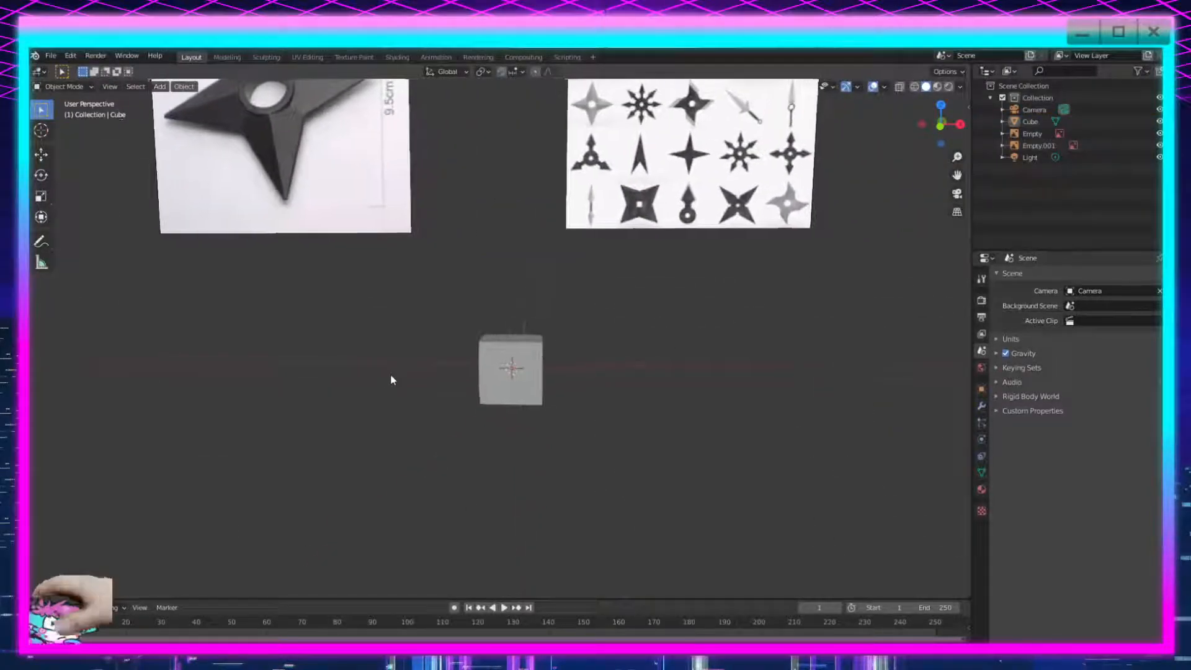
scroll(467, 452, up, 4)
middle_drag(699, 427, 669, 450)
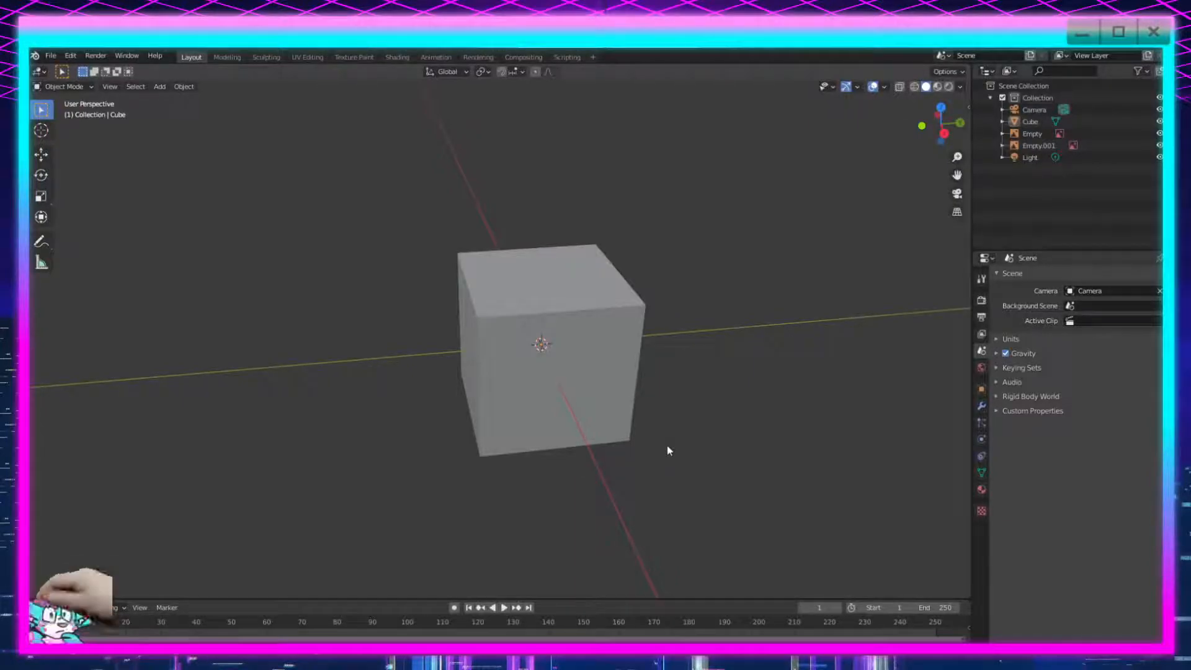
Enter Edit Mode on the cube and add two perpendicular vertical loop cuts through its centre.
click(630, 401)
key(Tab)
middle_drag(705, 470, 697, 459)
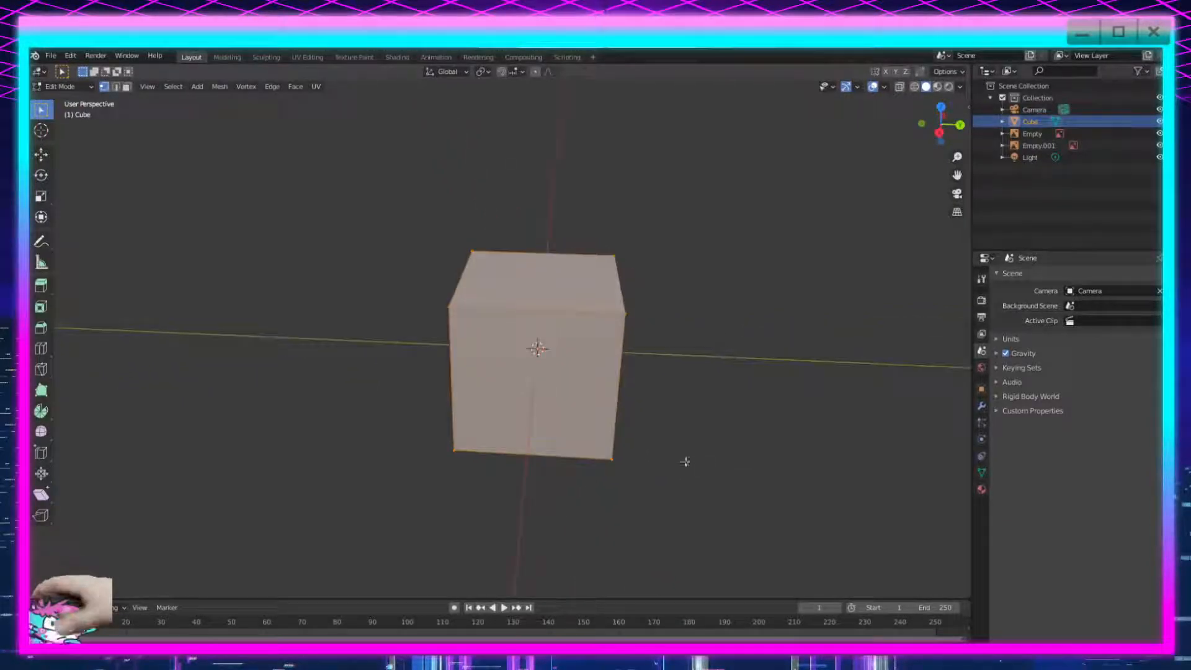
click(41, 348)
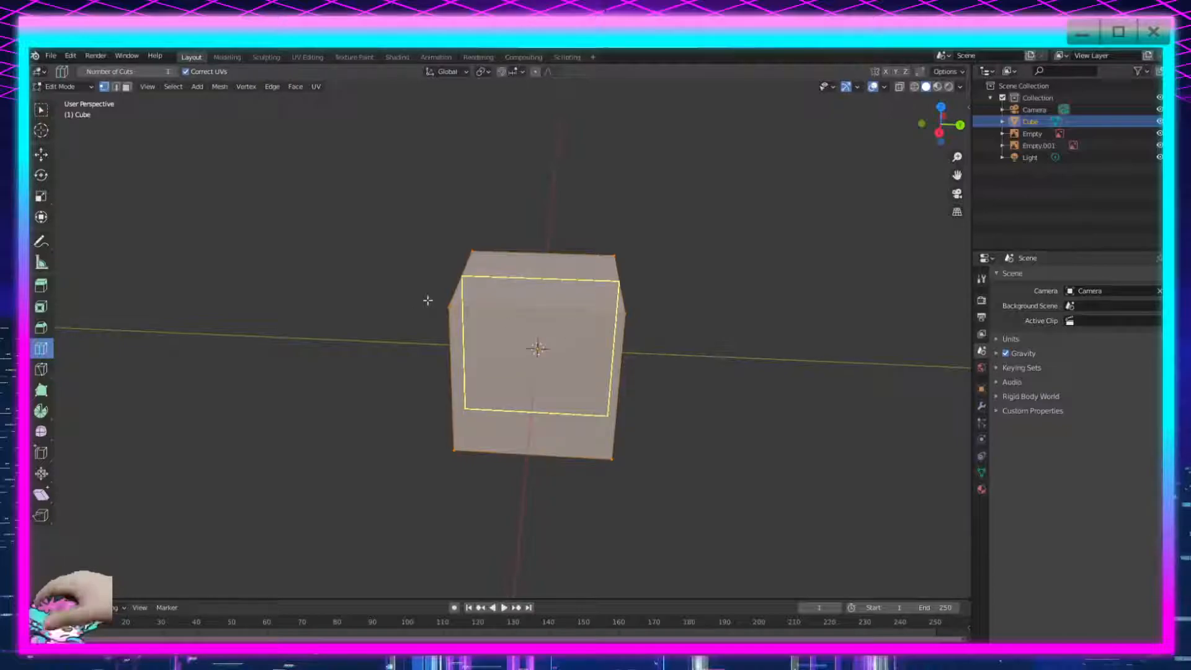
click(521, 295)
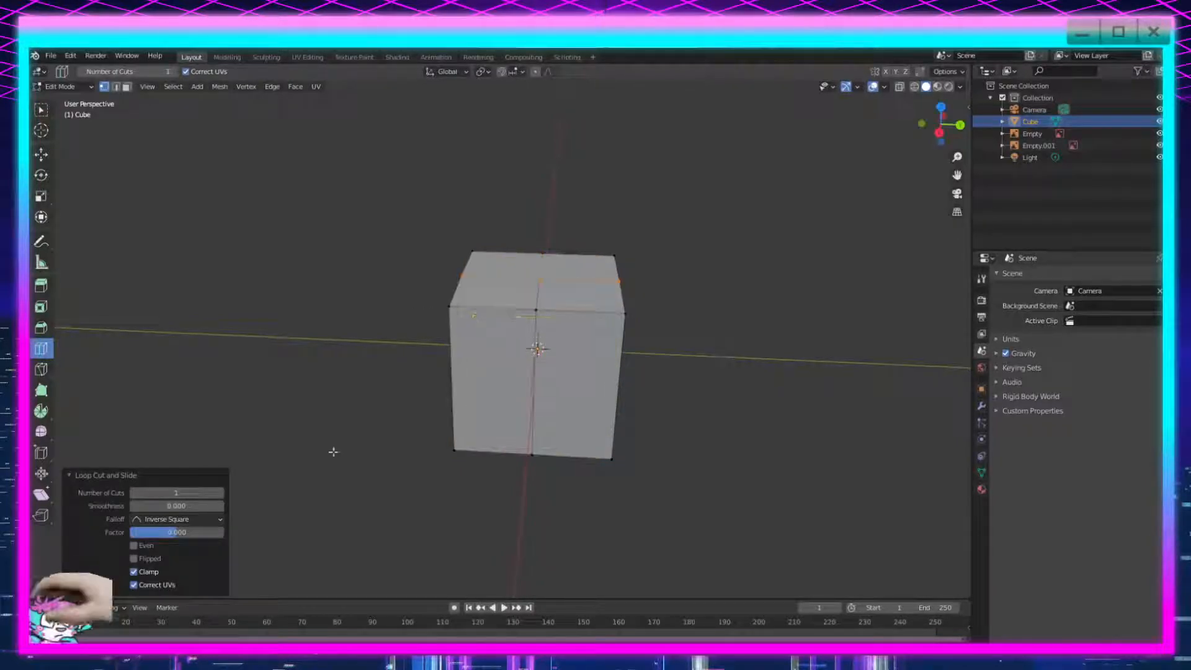
click(41, 111)
Delete the vertices of three quarters of the cube, keeping only one corner quarter around the centre cuts.
middle_drag(383, 319, 388, 412)
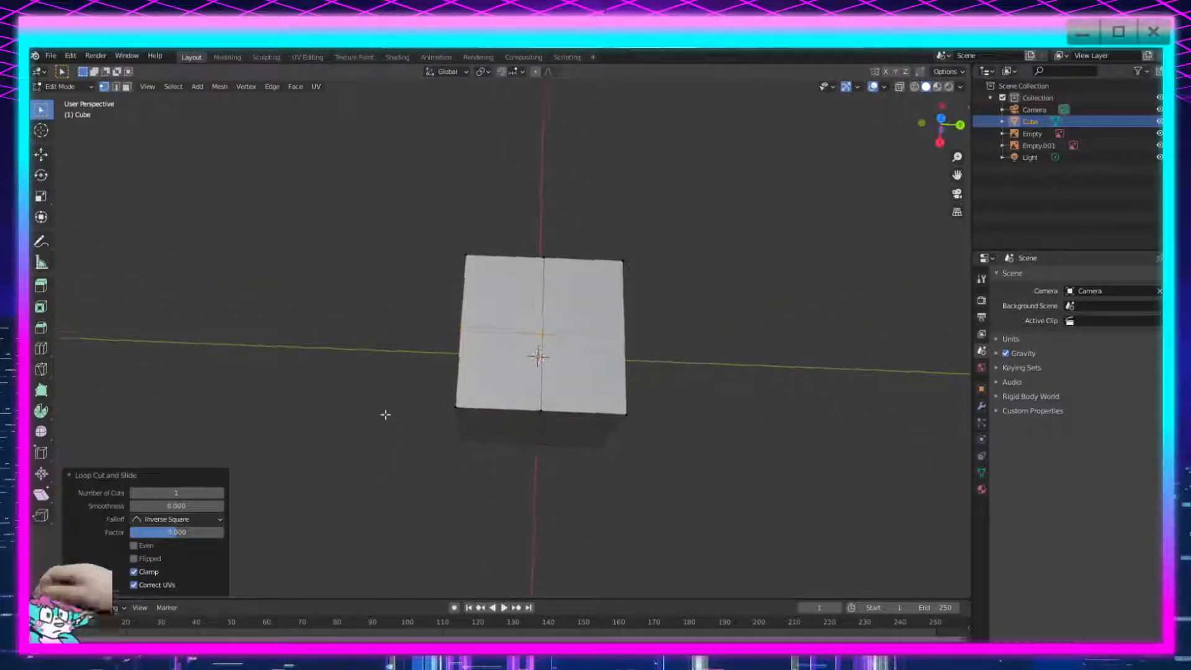
drag(676, 387, 324, 554)
middle_drag(323, 554, 532, 425)
key(x)
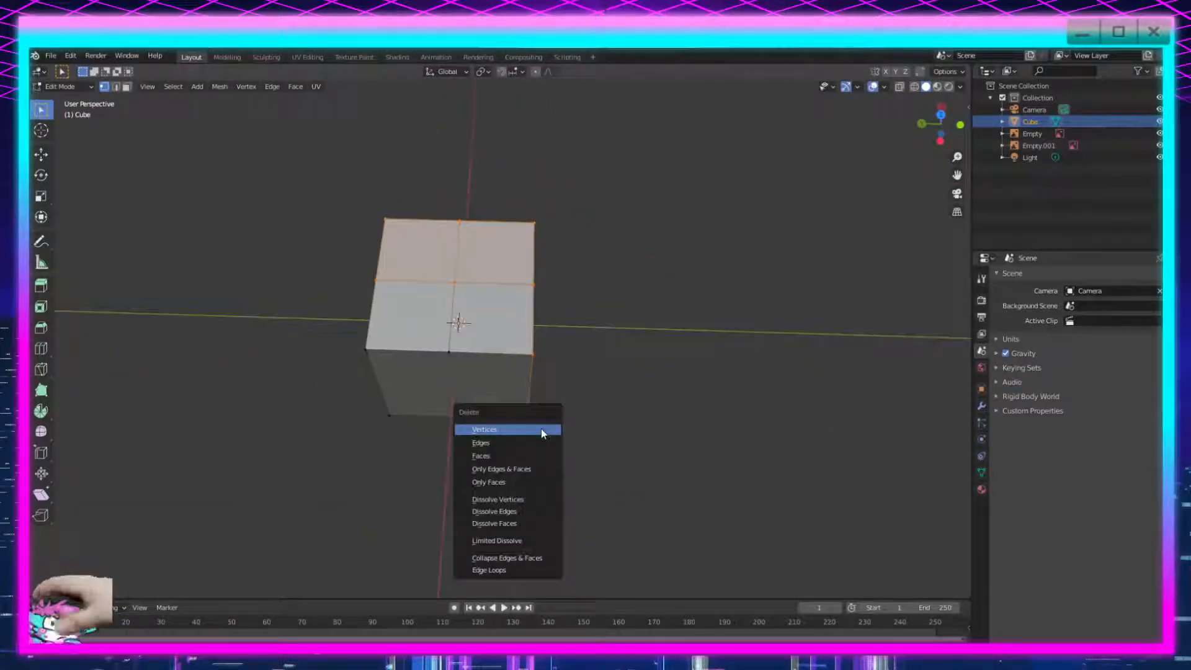
click(541, 429)
middle_drag(353, 380, 410, 354)
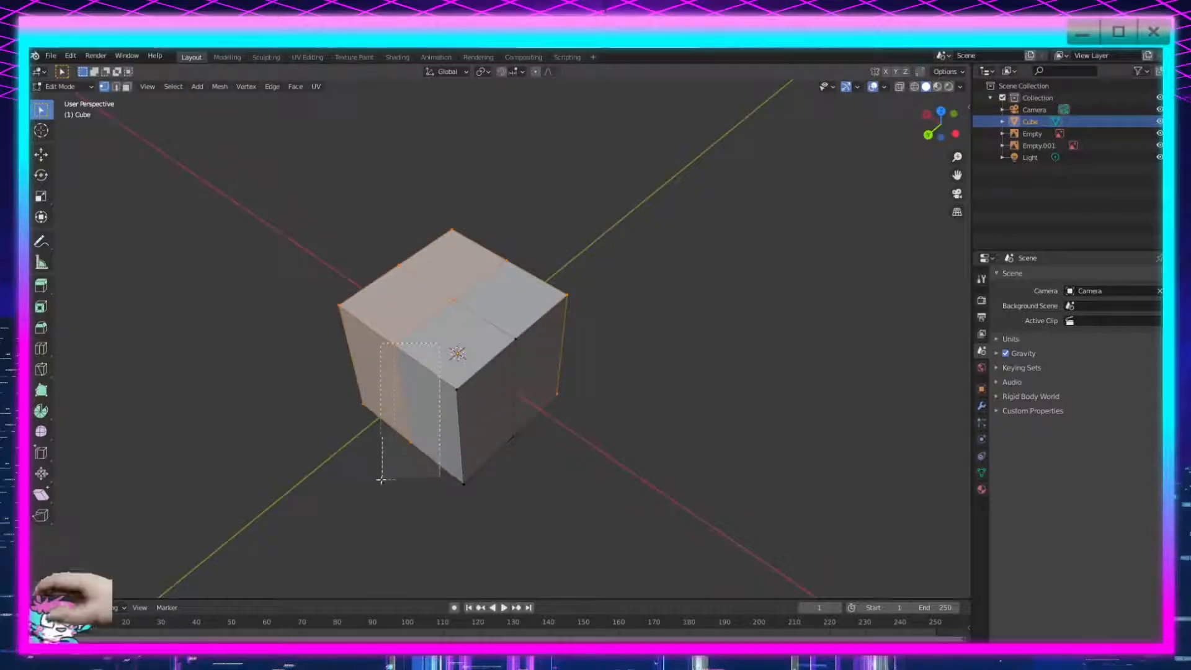
middle_drag(439, 394, 444, 419)
middle_drag(476, 302, 407, 187)
middle_drag(458, 352, 545, 445)
key(x)
click(520, 329)
middle_drag(542, 273, 611, 405)
Turn on X-ray, select the whole remaining quarter and flatten it along the Z axis.
drag(624, 179, 365, 432)
key(alt+z)
key(a)
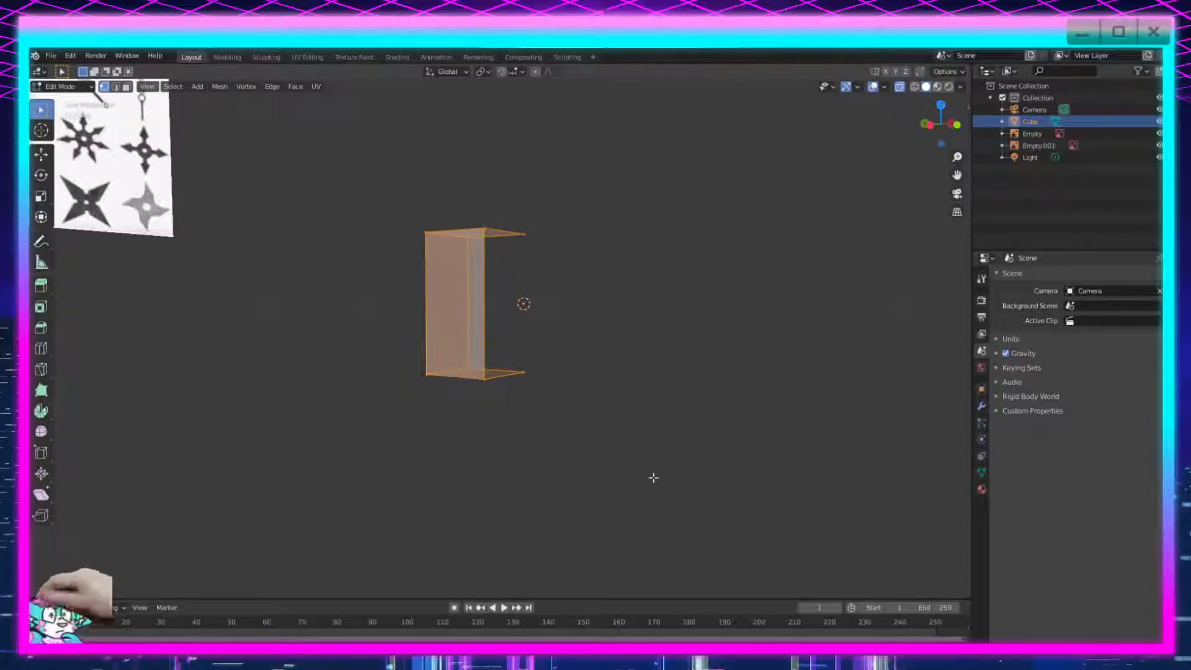
key(s)
key(z)
click(575, 408)
click(471, 457)
Merge the upper and lower vertices of the outer corner at their centre.
drag(439, 238, 389, 428)
key(m)
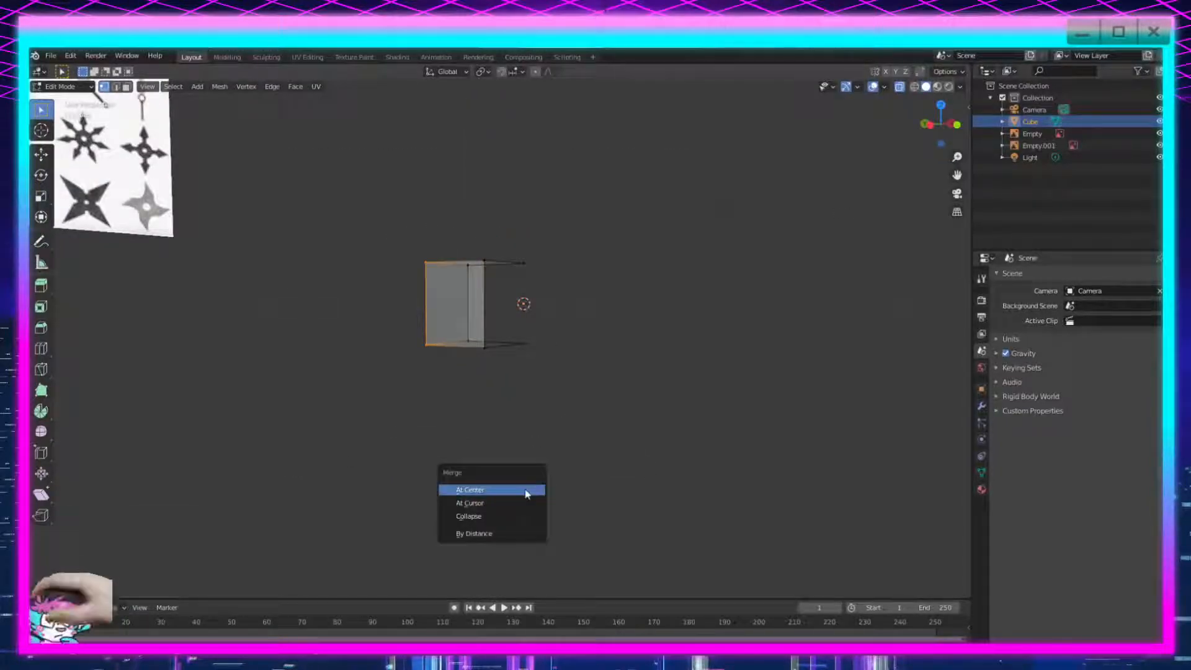
click(525, 490)
Select the vertices on both sides of the quarter and scale them along Z to 0.131.
middle_drag(583, 471, 197, 500)
drag(546, 239, 500, 415)
middle_drag(446, 256, 379, 430)
key(s)
key(z)
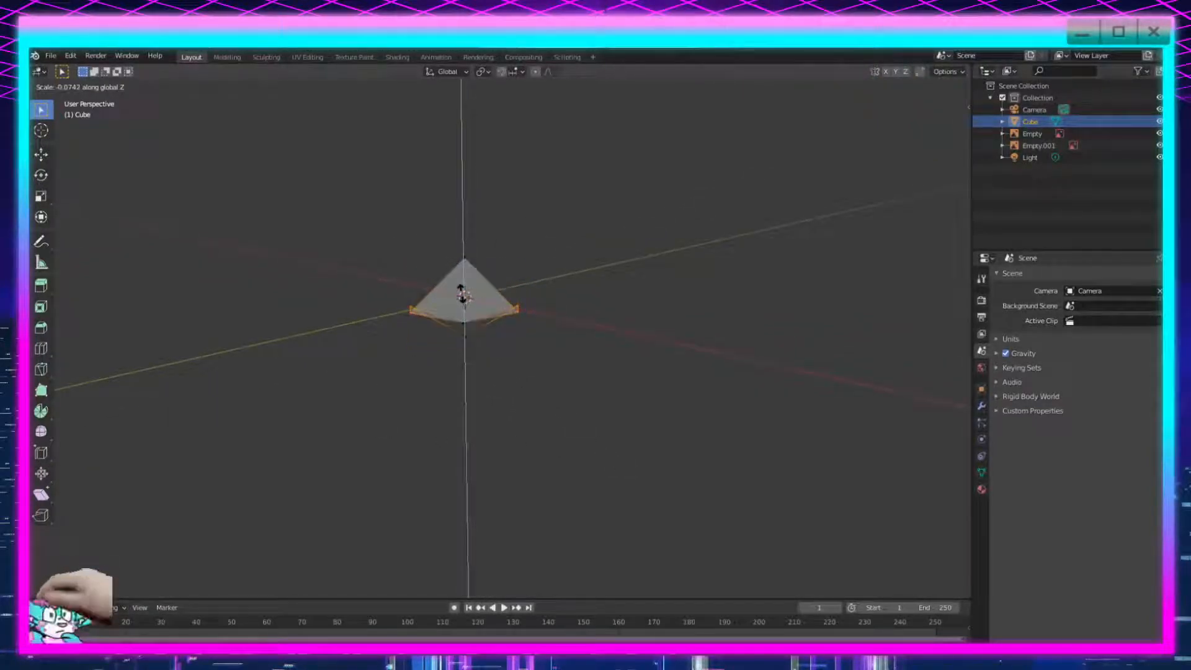
click(482, 330)
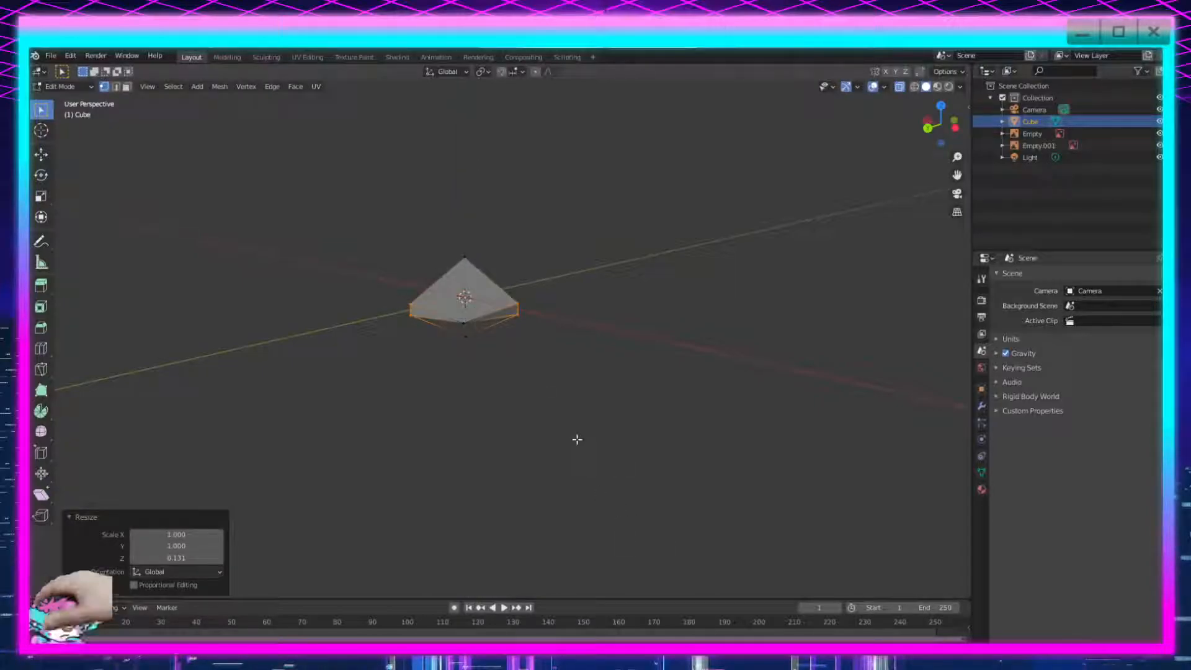
Merge each side's upper and lower vertex pair at its centre to form sharp edges.
drag(513, 343, 512, 345)
key(m)
click(550, 381)
drag(426, 284, 391, 353)
key(m)
click(392, 357)
Connect the apex vertex to the merged outer corner vertex with an edge across the face.
middle_drag(605, 403, 598, 428)
click(476, 230)
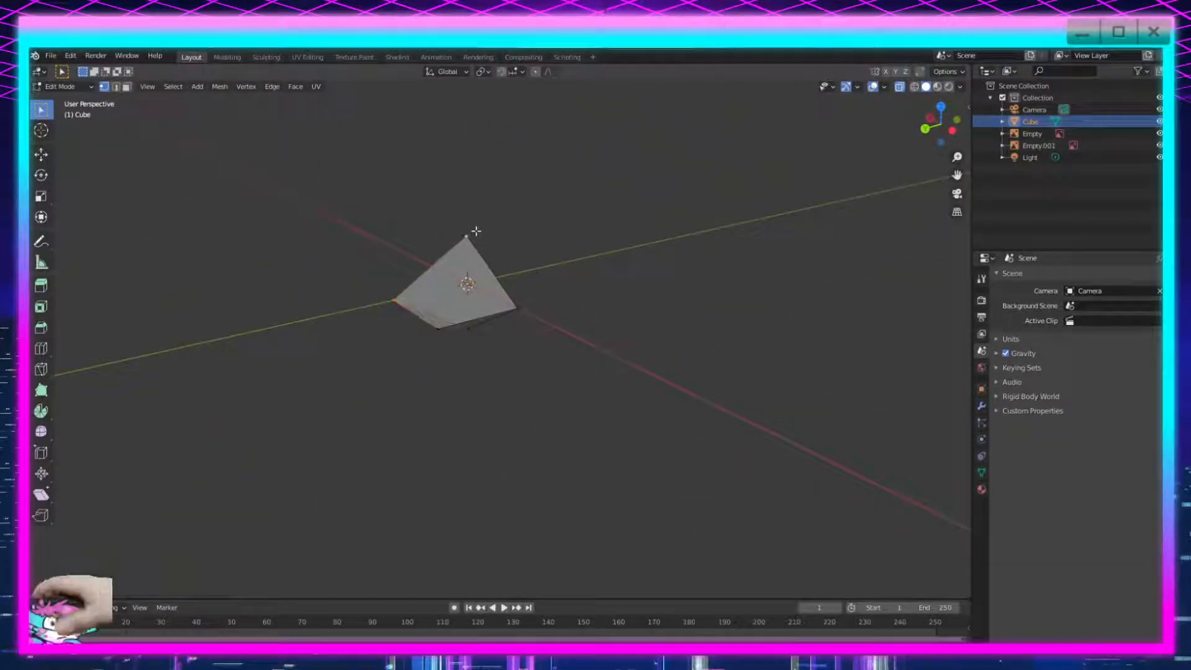
shift+click(439, 333)
middle_drag(496, 474, 495, 382)
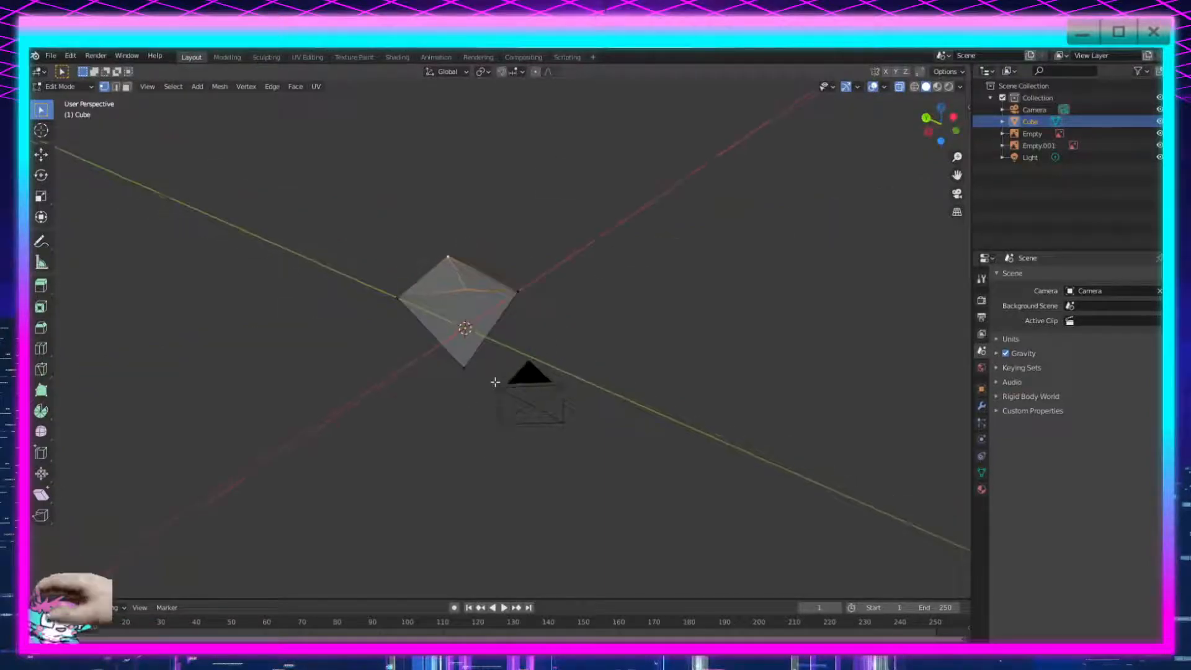
mouse_move(581, 430)
middle_down()
mouse_move(526, 456)
mouse_move(513, 486)
mouse_move(654, 417)
mouse_move(510, 456)
mouse_move(664, 497)
mouse_move(598, 444)
mouse_move(574, 449)
middle_up()
Add a Mirror modifier on the X and Y axes to complete the shape, and turn off X-ray.
click(982, 406)
click(1051, 276)
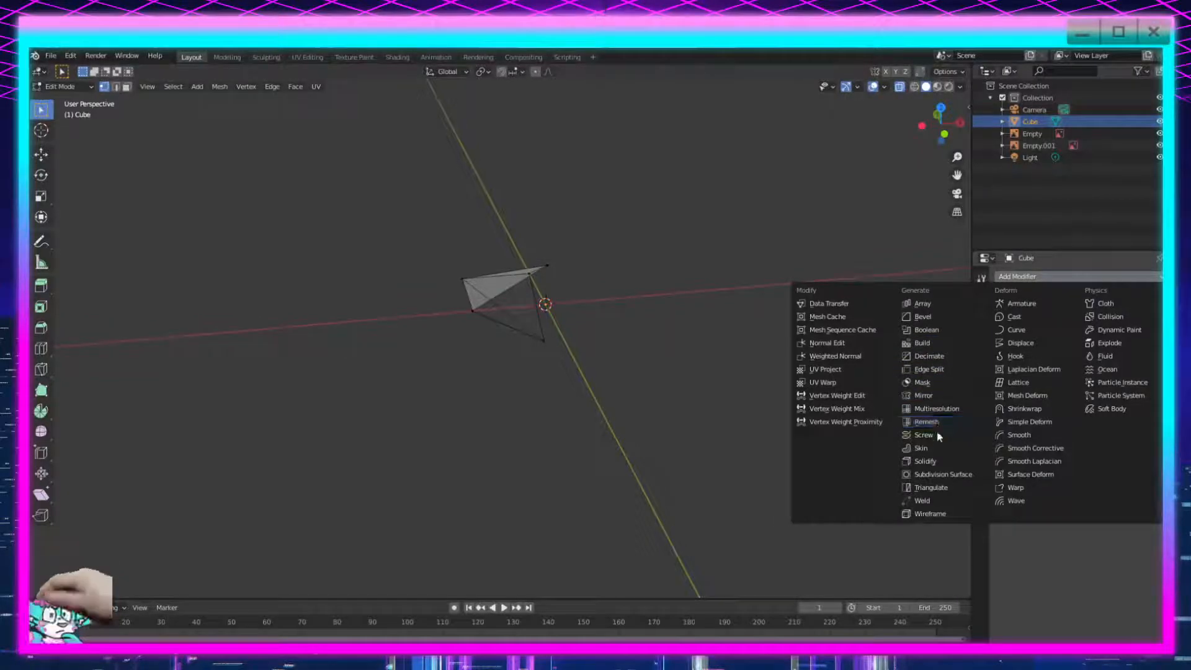
click(927, 395)
click(1105, 315)
middle_drag(633, 348, 809, 173)
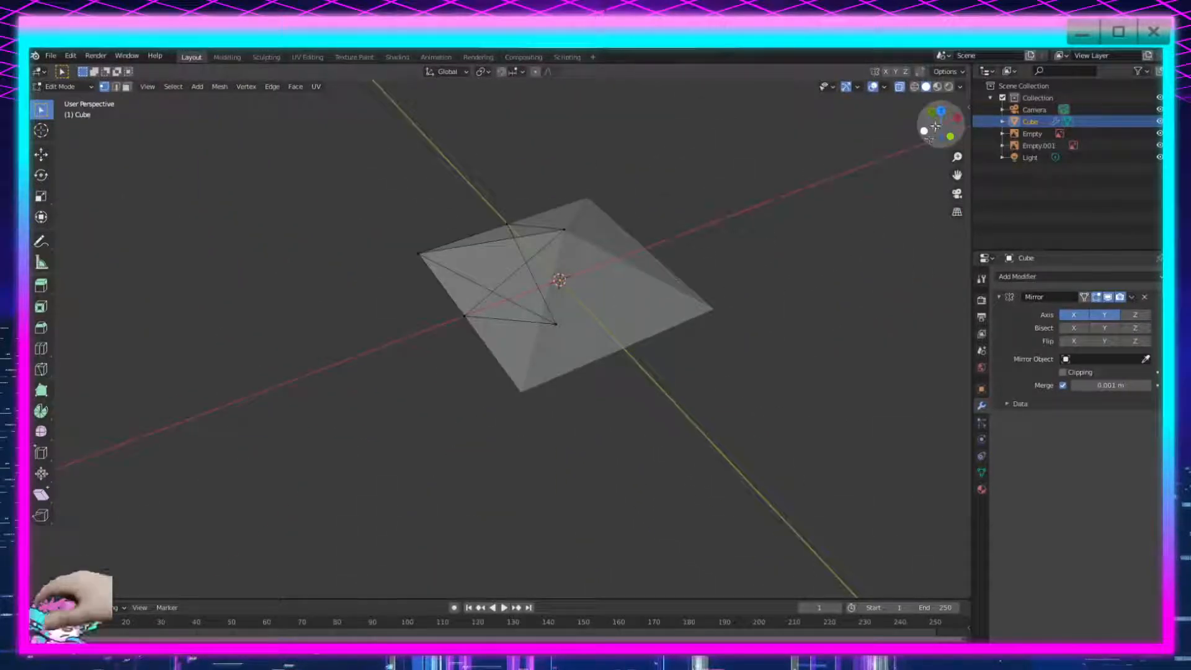
middle_drag(907, 112, 635, 263)
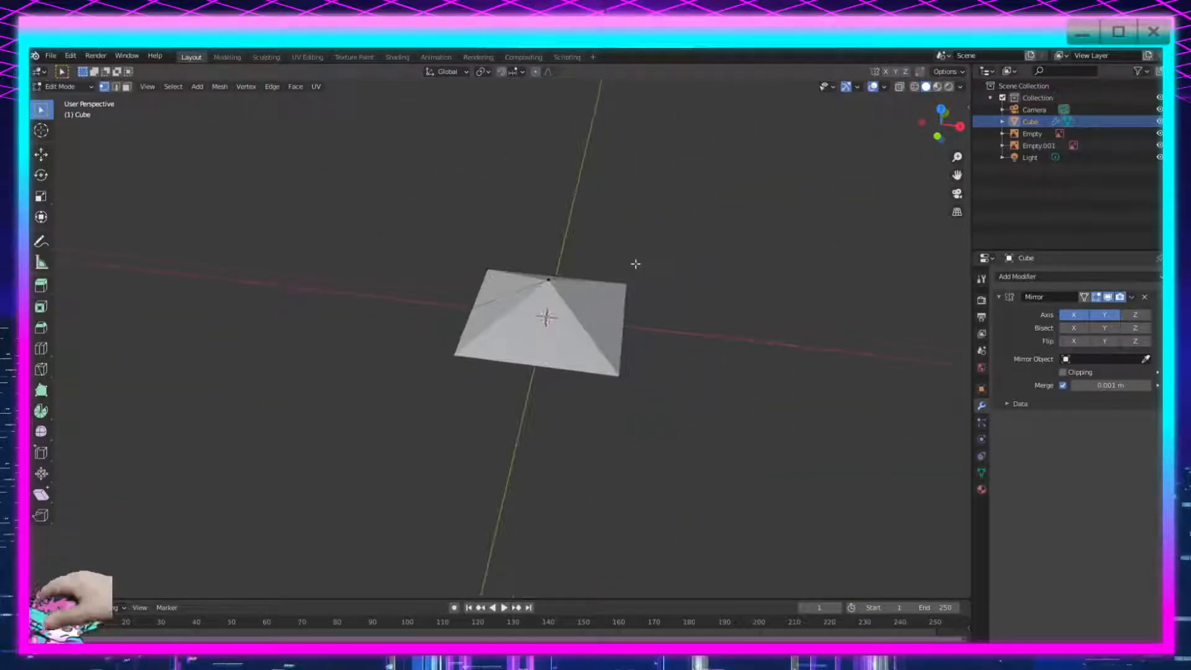
Give the mesh a new material with a grey base color and Metallic 1.000, and return to Object Mode.
click(981, 490)
click(1094, 327)
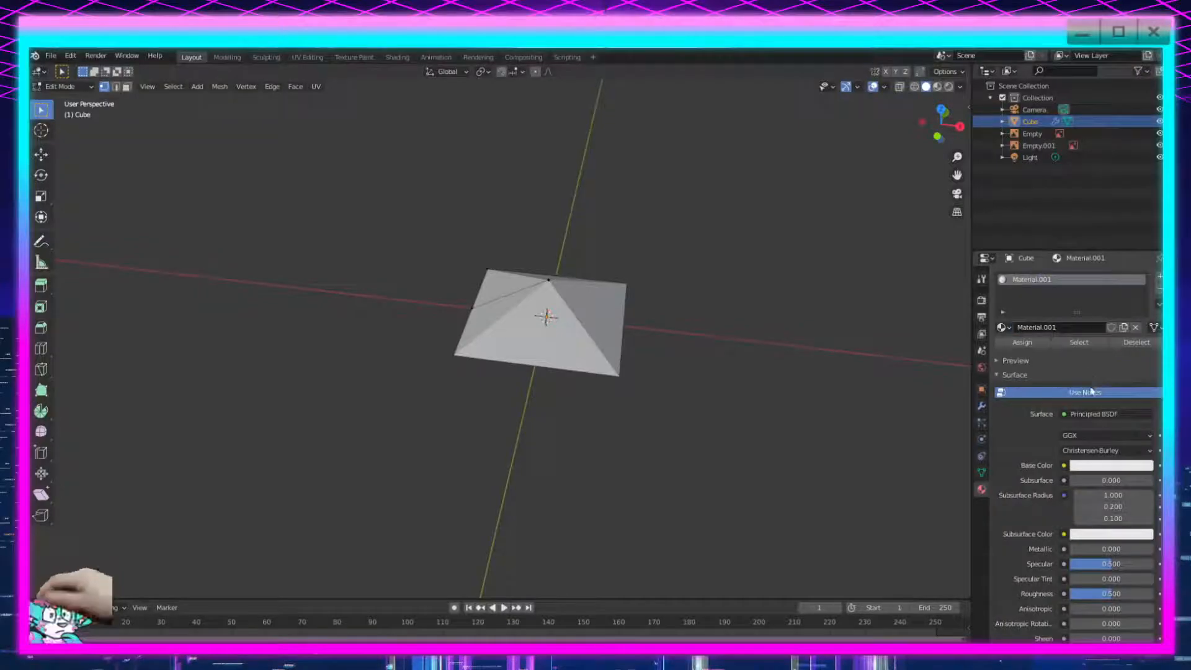
click(1110, 465)
click(1143, 316)
drag(1143, 331, 1139, 340)
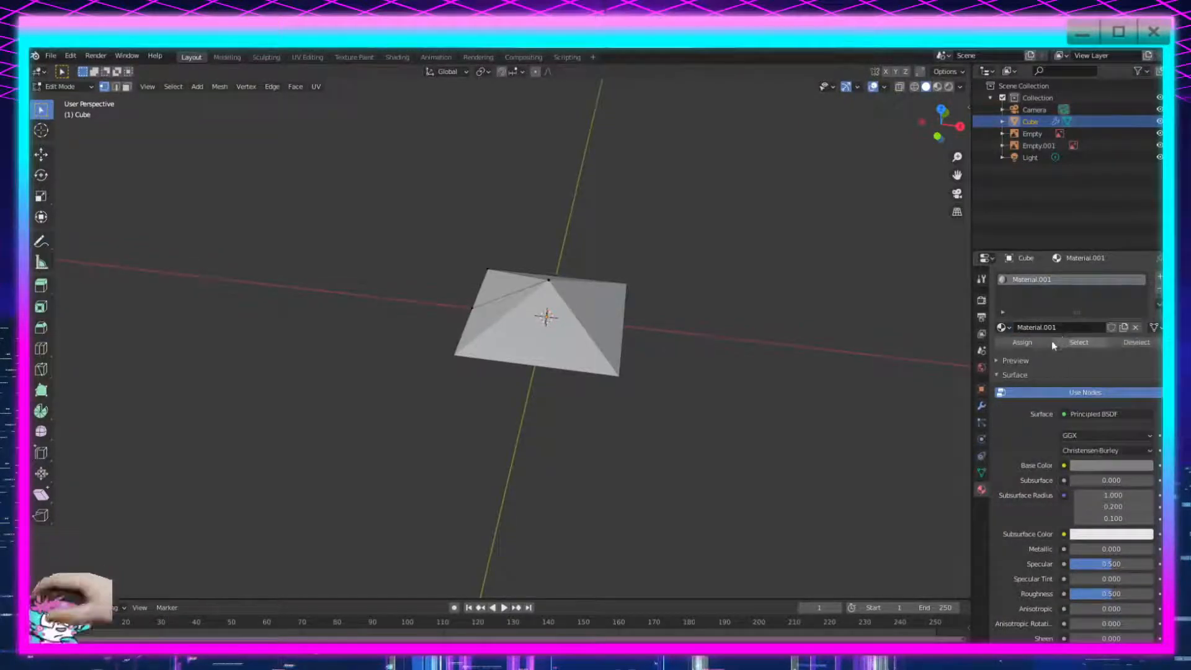
drag(1107, 546, 1134, 545)
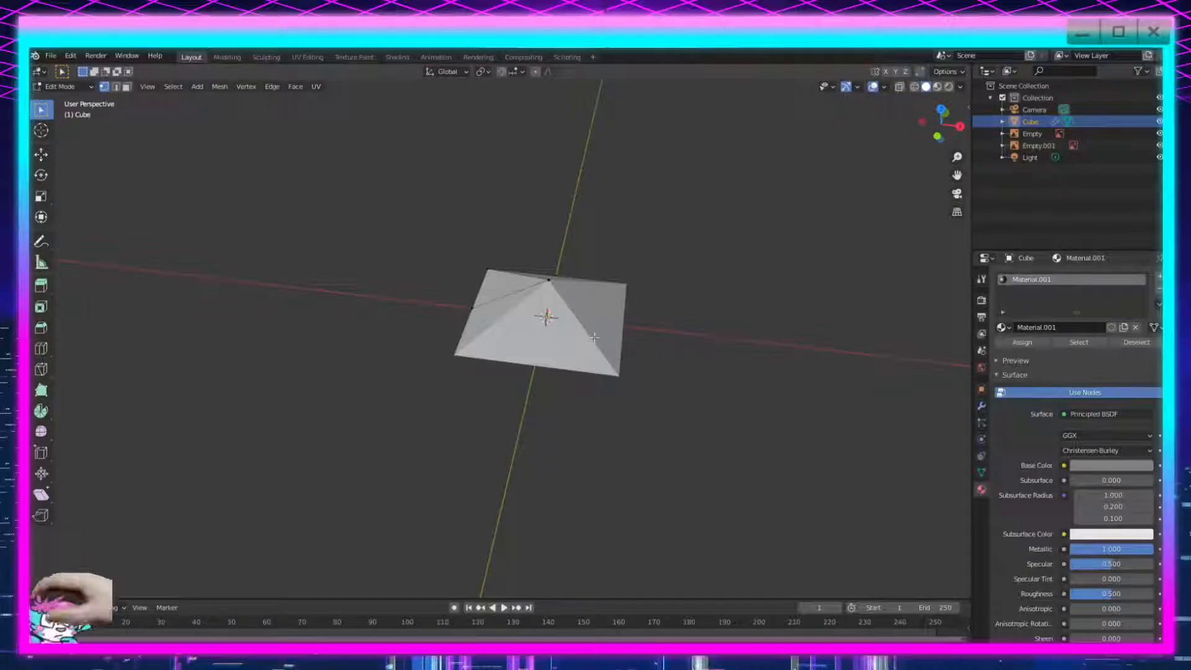
key(Tab)
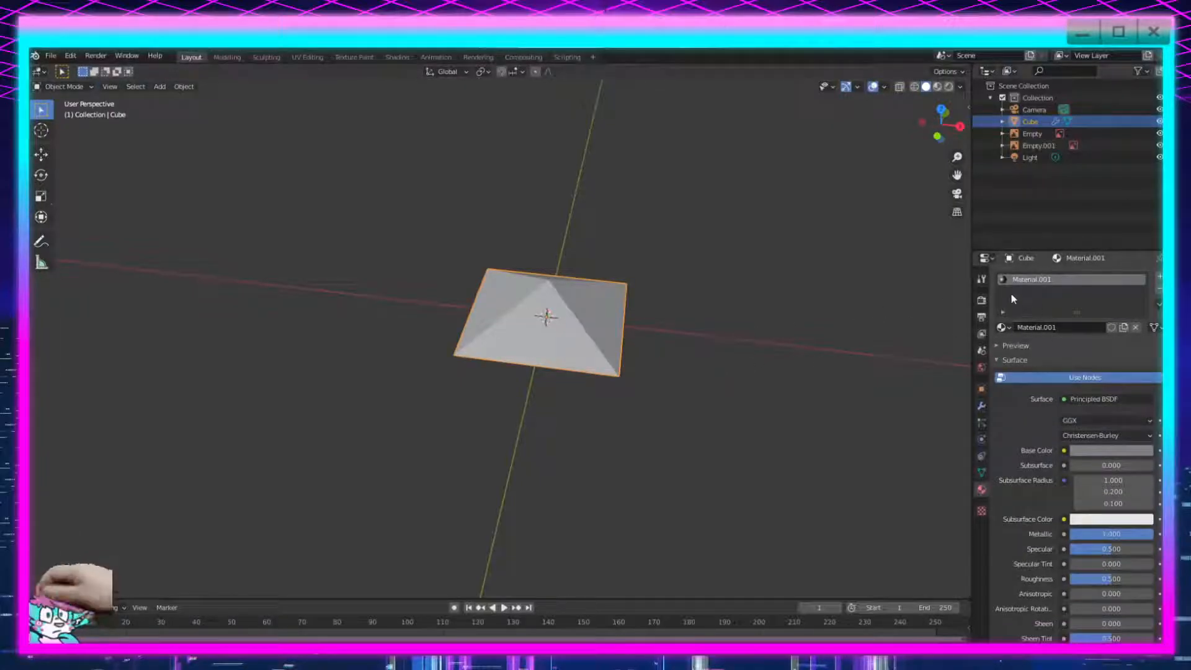
Switch the viewport to Material Preview shading, examine the metallic pyramid, and enter Edit Mode on its mesh.
drag(1001, 327, 574, 334)
middle_drag(620, 420, 649, 393)
click(937, 86)
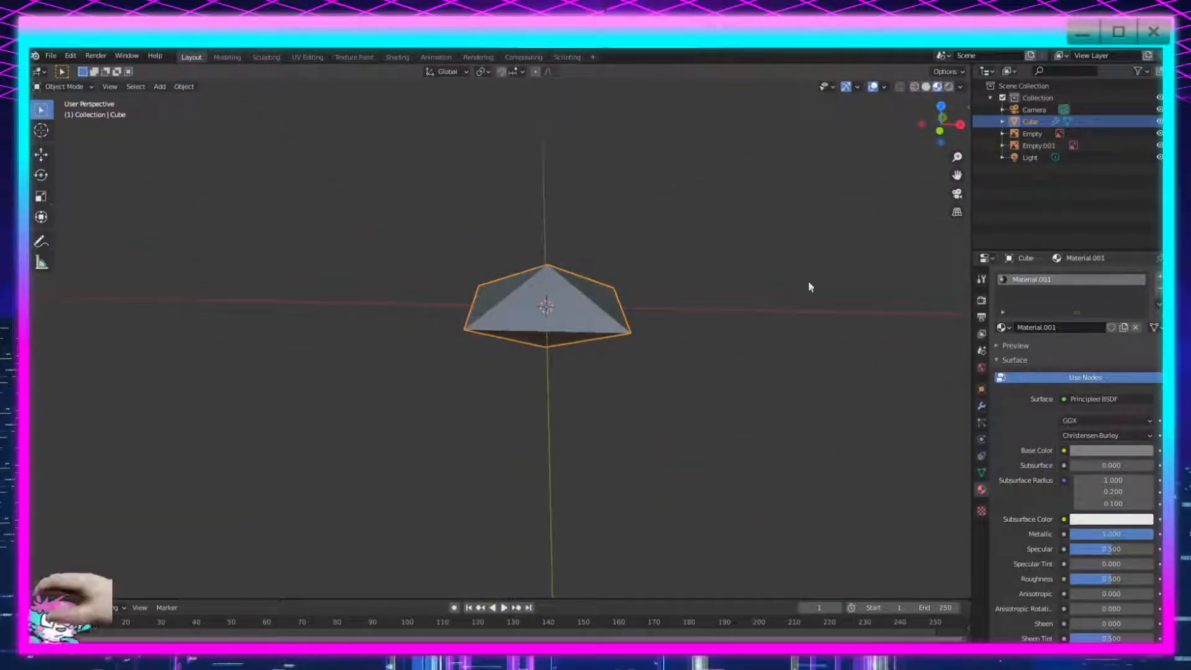
middle_drag(770, 315, 758, 384)
scroll(757, 383, up, 3)
middle_drag(591, 431, 616, 401)
scroll(617, 401, down, 4)
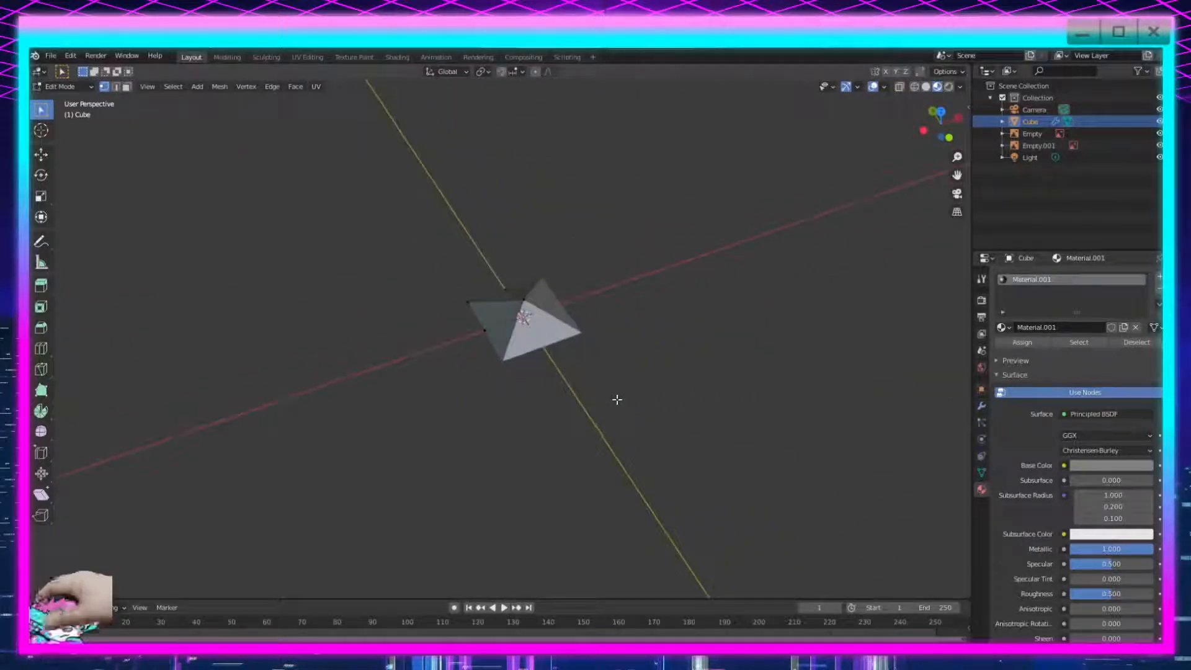
scroll(434, 344, down, 5)
scroll(654, 505, up, 5)
mouse_move(653, 505)
middle_down()
mouse_move(616, 453)
mouse_move(594, 451)
mouse_move(616, 537)
mouse_move(515, 345)
mouse_move(597, 392)
middle_up()
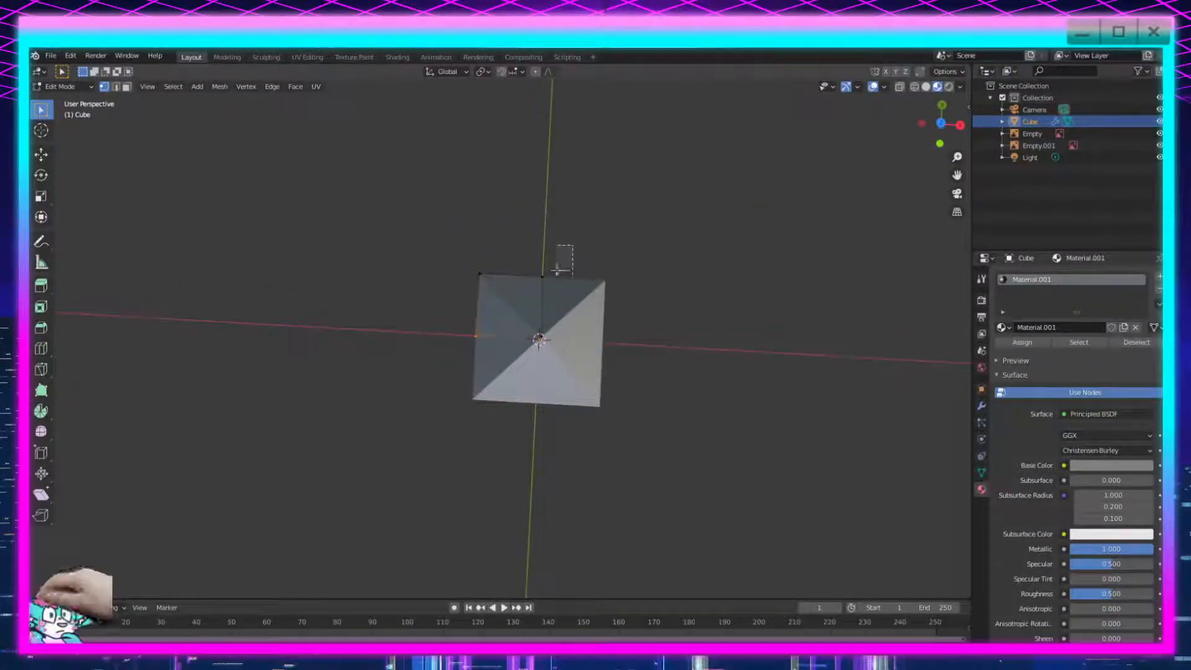
Try to scale the two side midpoint vertices along Z.
middle_drag(599, 397, 766, 377)
key(s)
key(z)
click(673, 469)
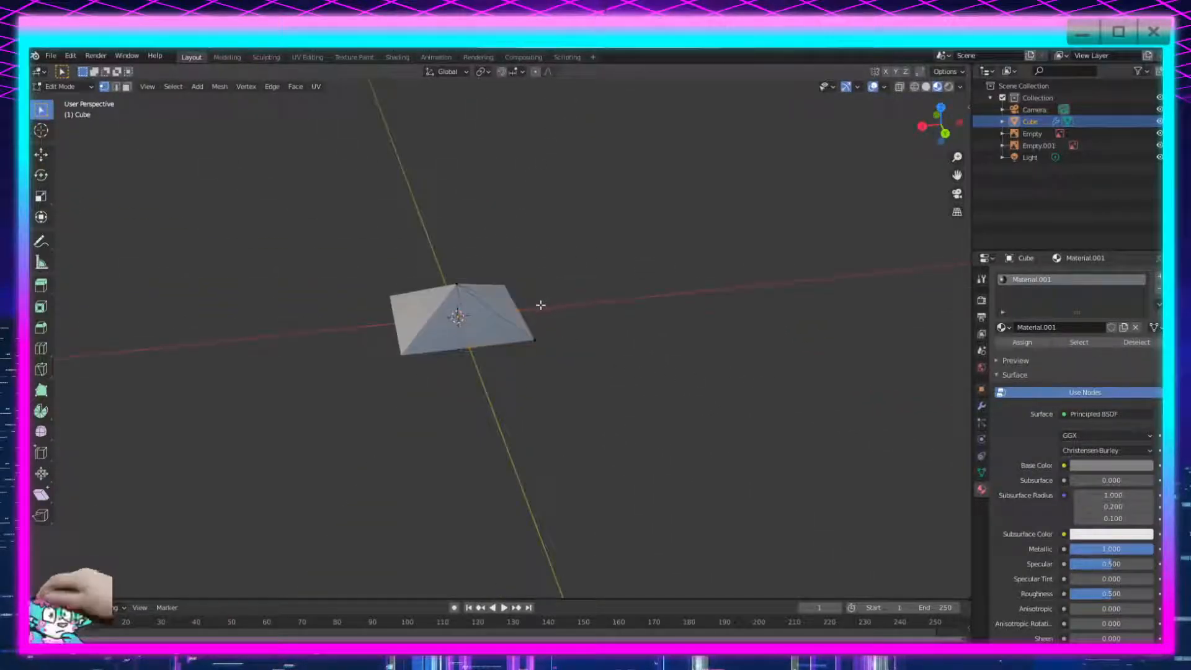
Move the side midpoint vertex on the X axis inward along X by 0.008 m.
middle_drag(605, 384, 723, 322)
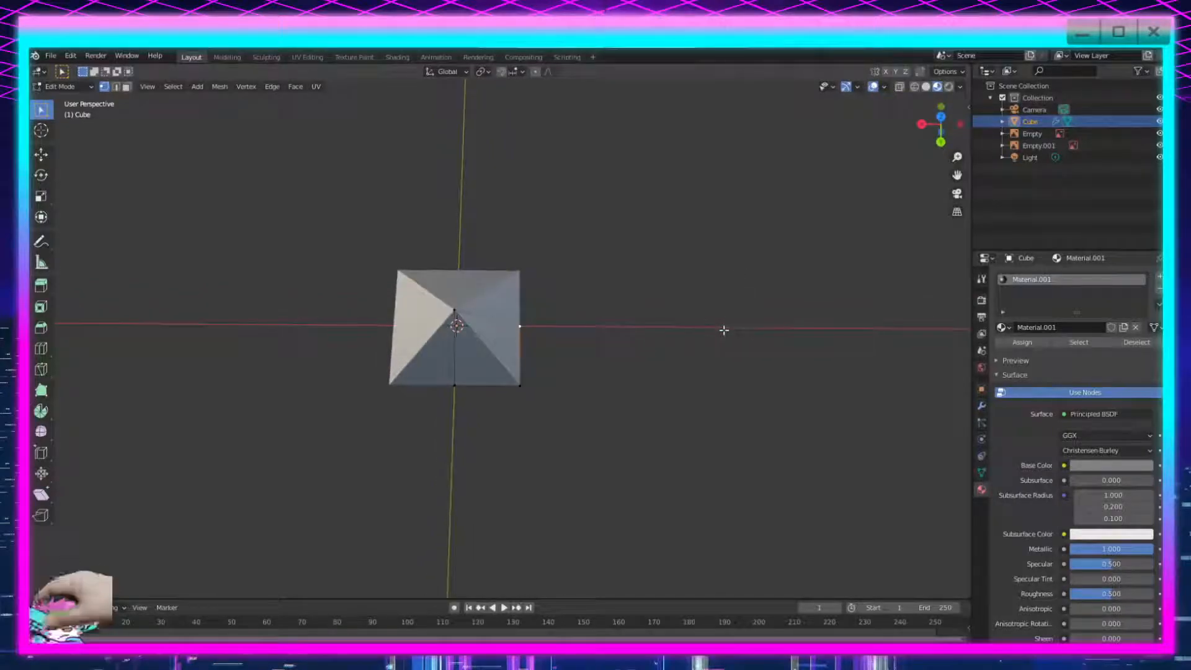
key(g)
key(x)
click(702, 330)
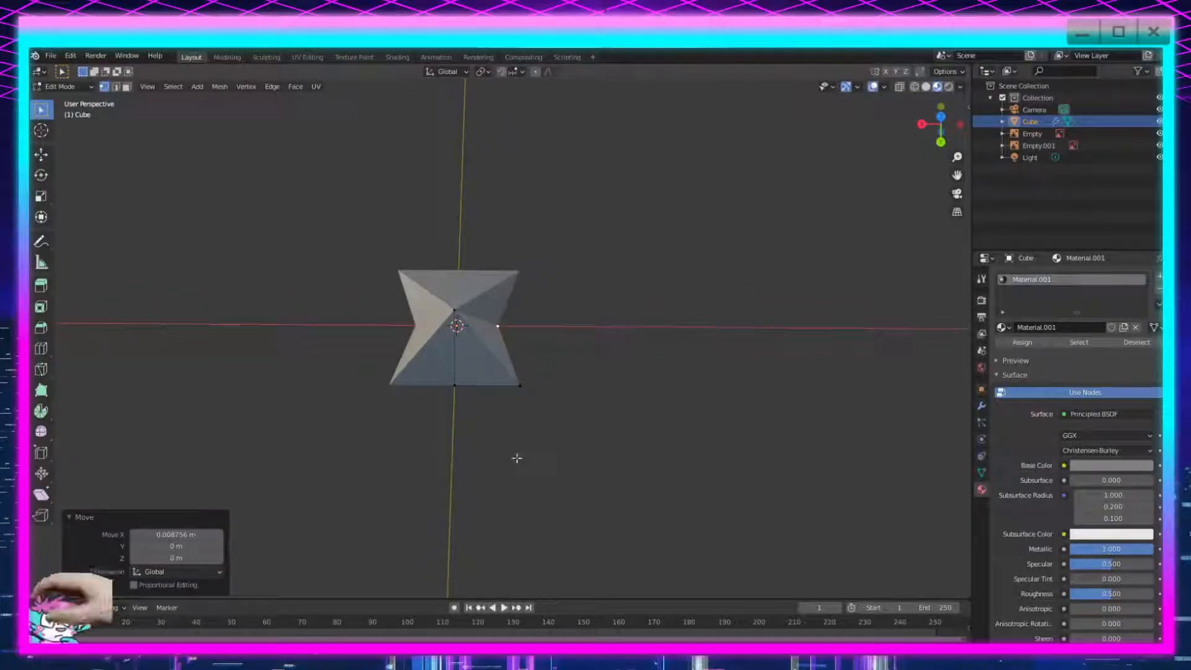
click(192, 537)
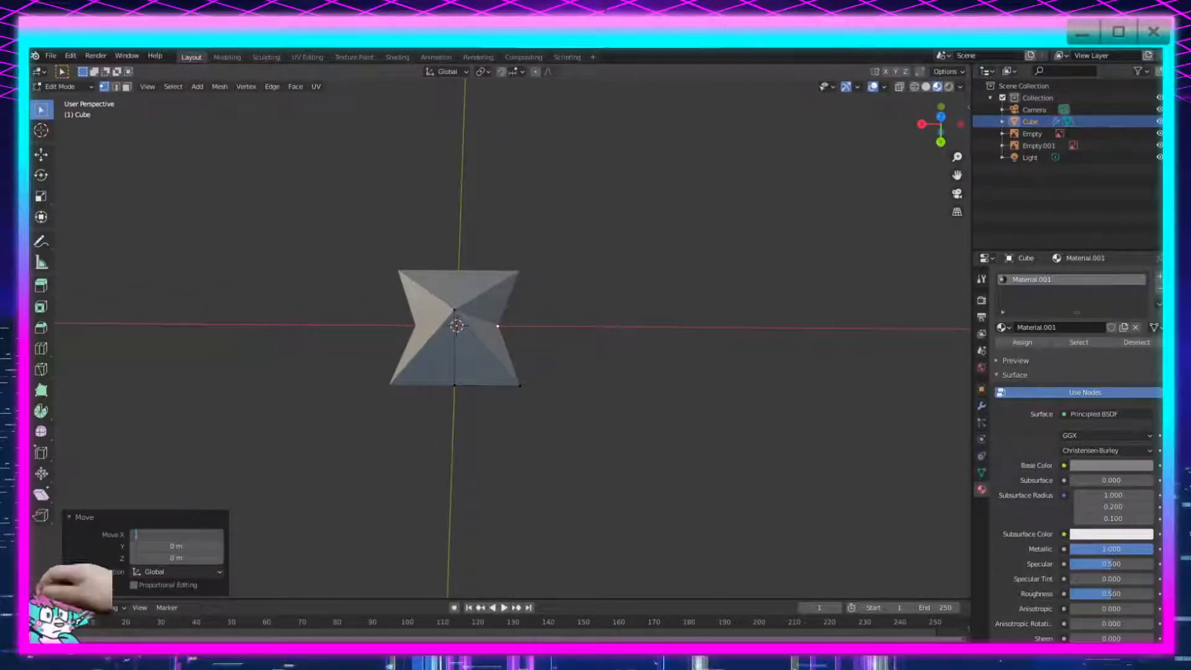
key(Return)
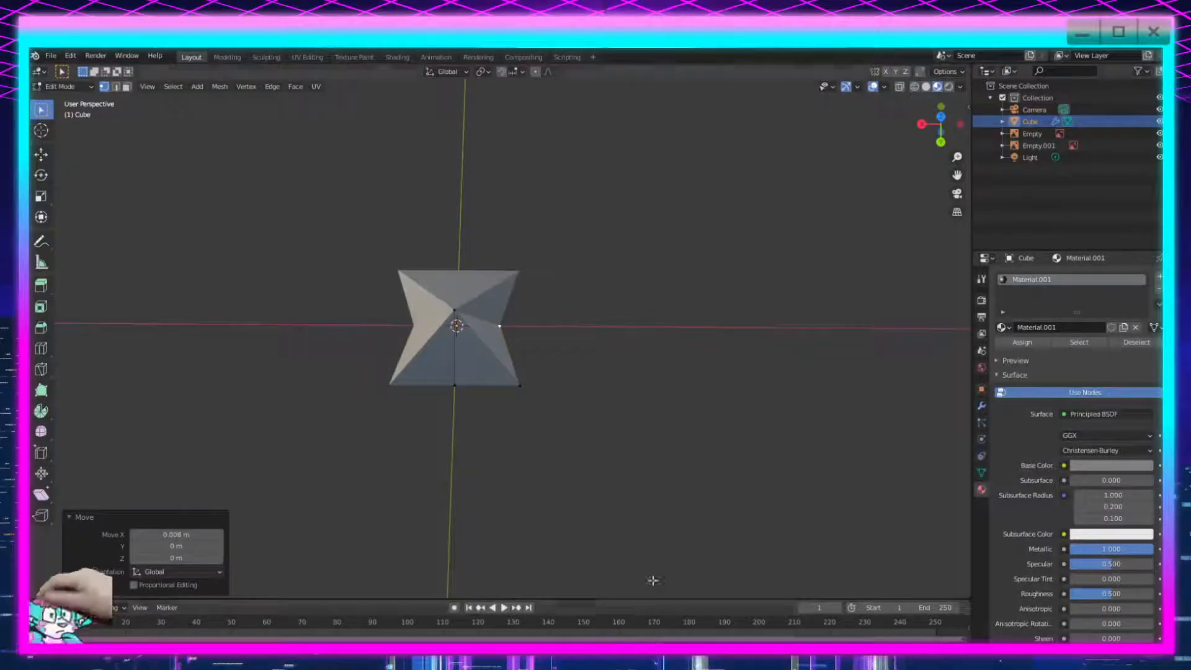
Move the side midpoint vertex on the Y axis inward along Y by -0.008 m.
click(461, 385)
middle_drag(556, 515, 412, 473)
key(g)
key(y)
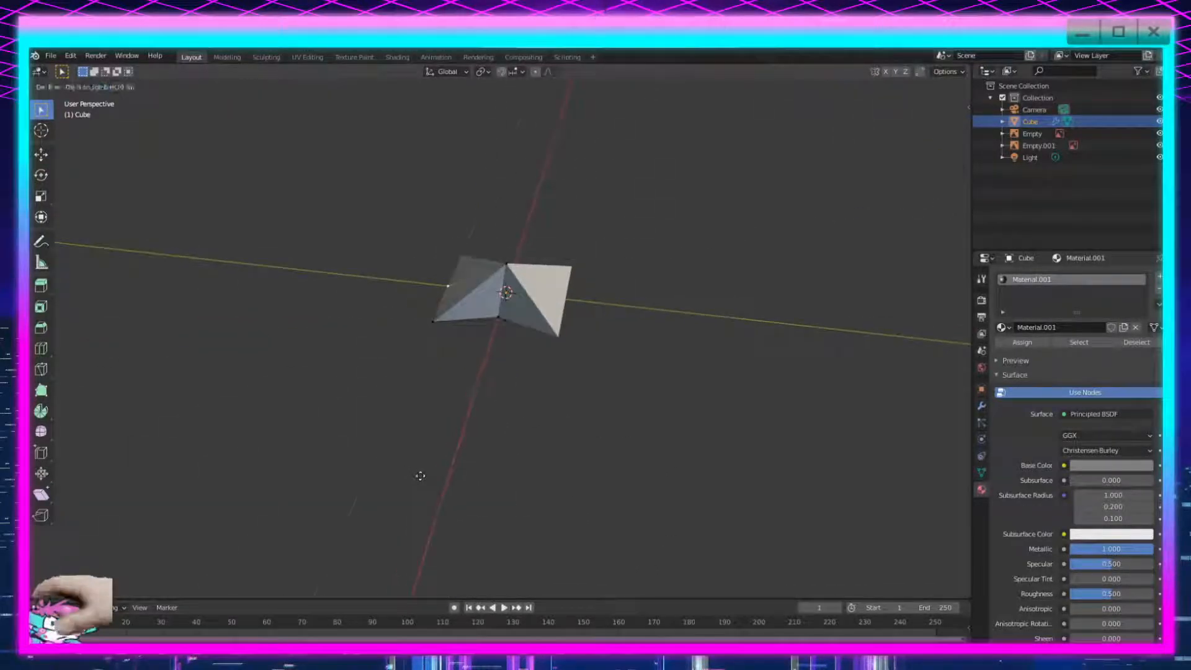
click(444, 481)
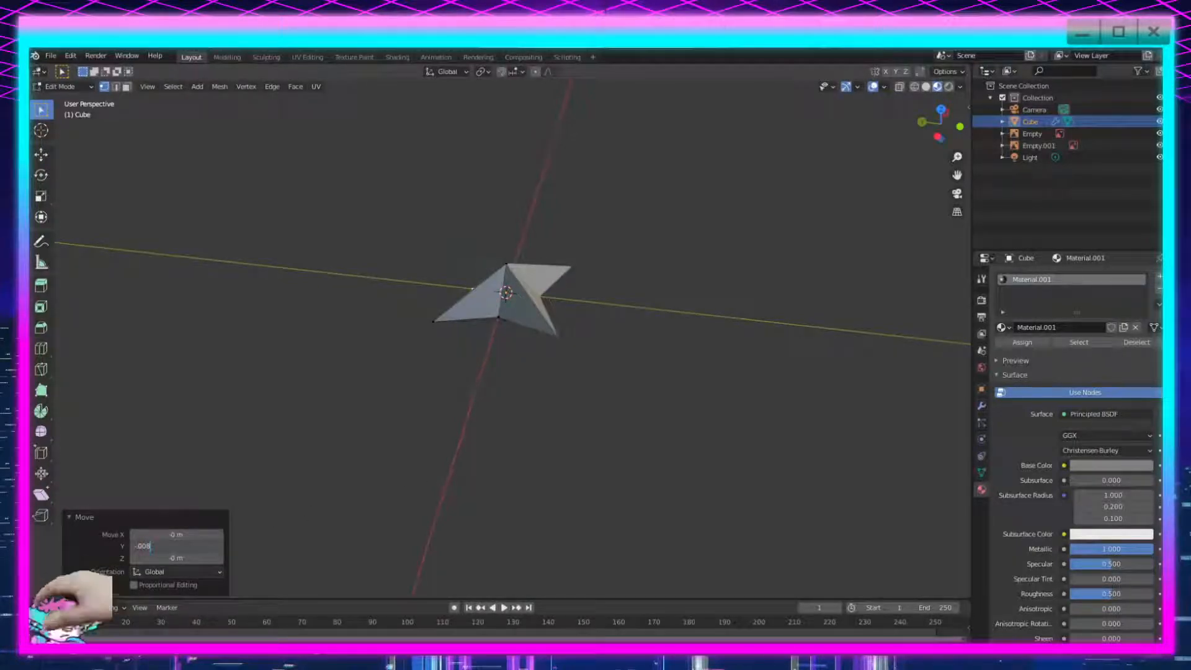
key(Return)
Flatten the star by scaling its upper and lower apex vertices closer together along Z.
click(675, 439)
middle_drag(707, 345, 640, 351)
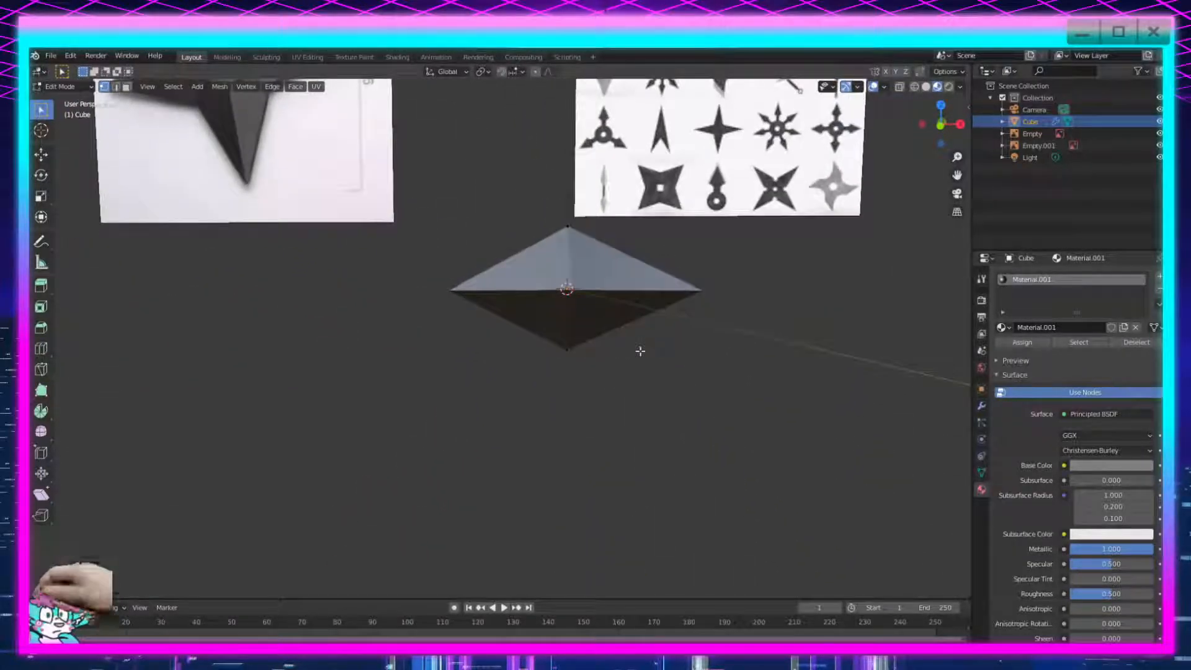
key(s)
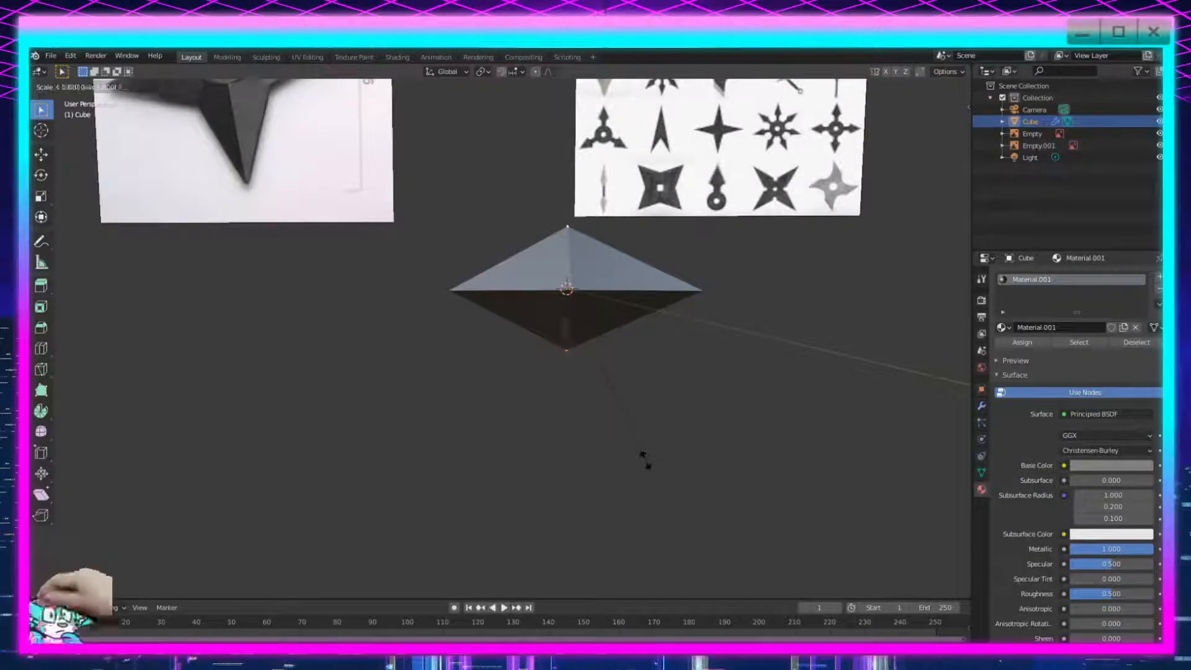
key(z)
click(614, 406)
Return to Object Mode and examine the flattened four-pointed star's shape and metallic shading.
middle_drag(614, 406, 561, 366)
key(Tab)
scroll(641, 473, down, 6)
scroll(603, 528, up, 7)
scroll(648, 519, down, 1)
key(Tab)
scroll(559, 439, down, 2)
scroll(548, 415, up, 3)
key(Tab)
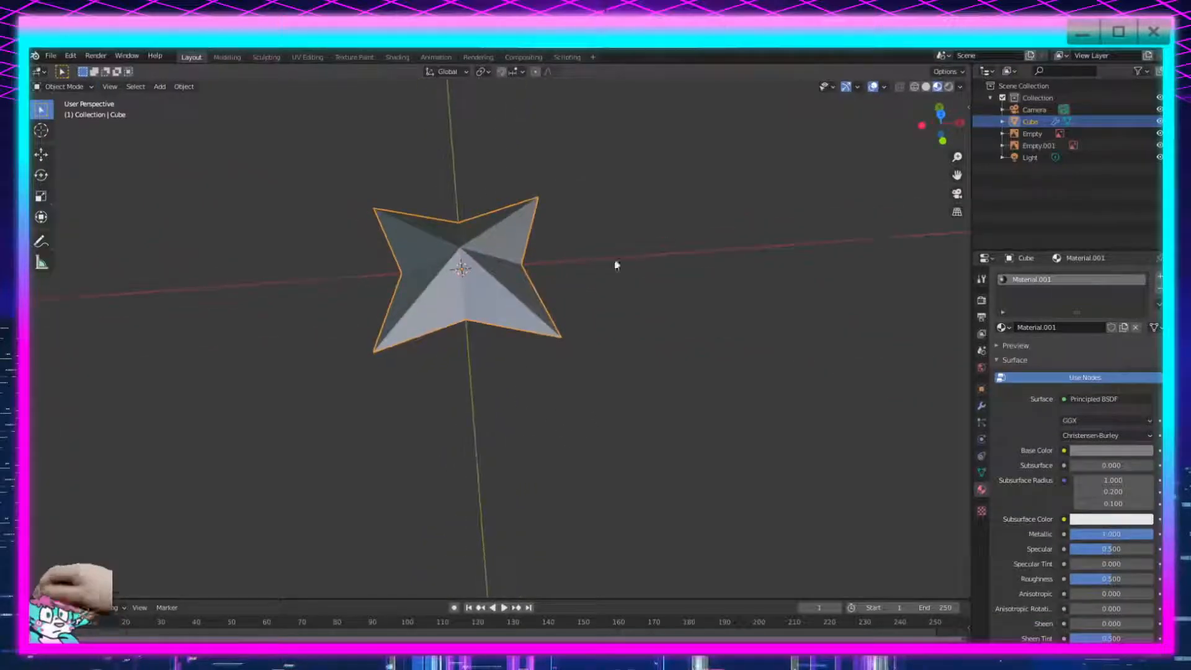
right_click(1017, 123)
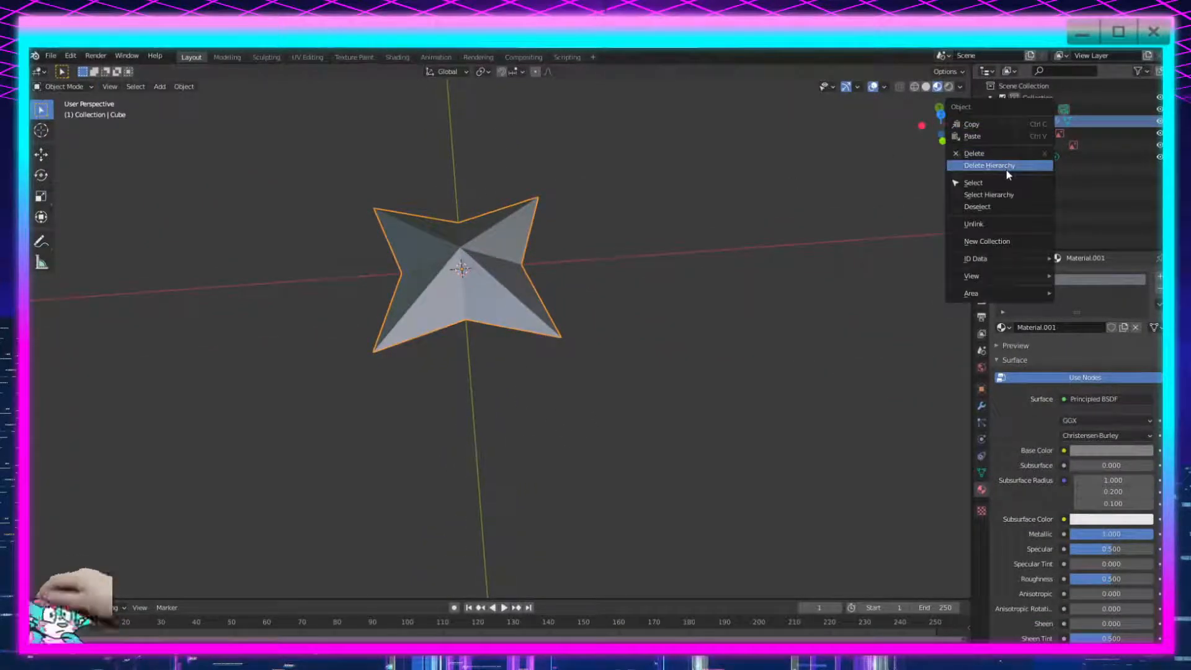
click(546, 273)
click(523, 277)
key(shift+d)
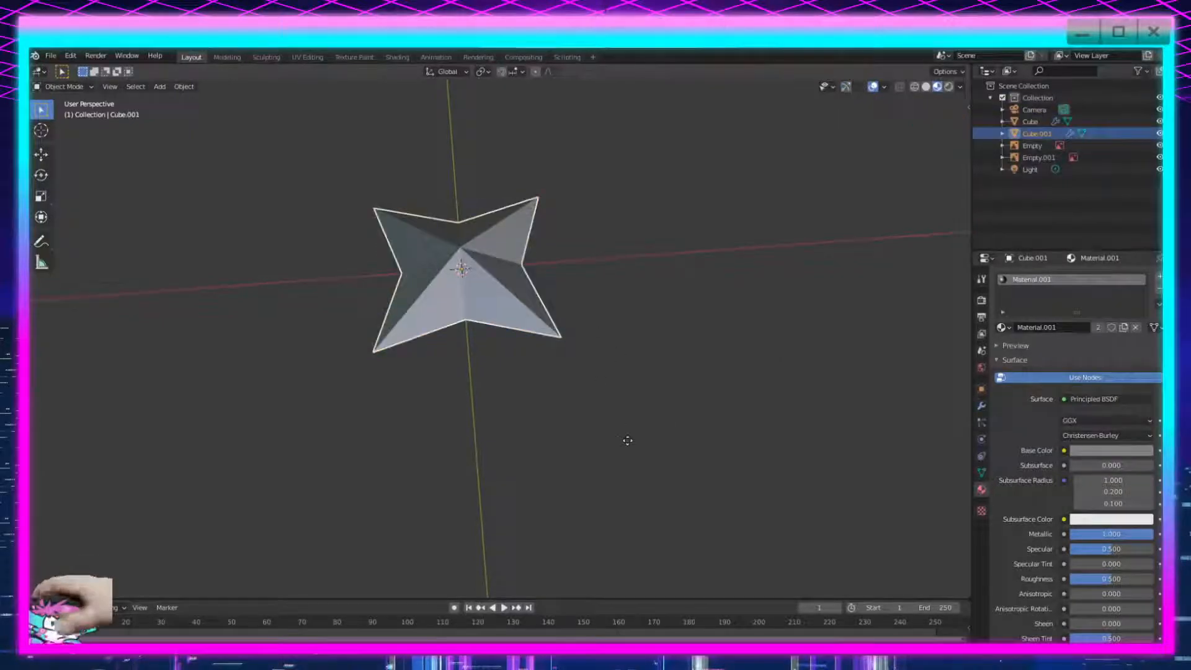
key(x)
click(34, 416)
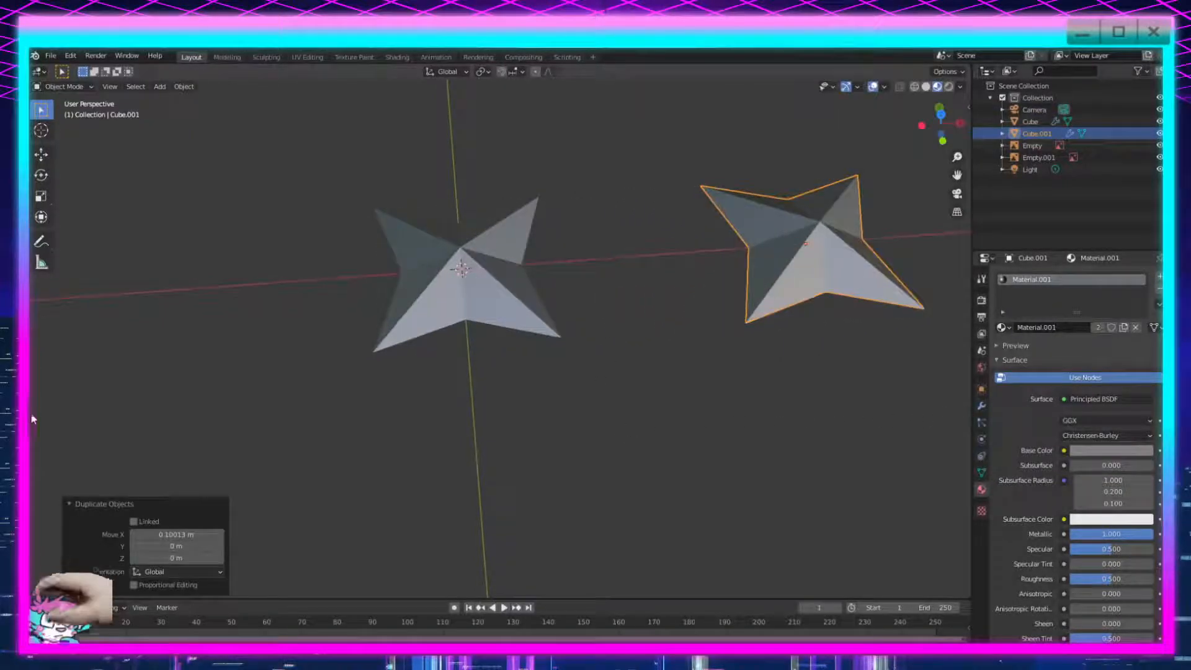
scroll(375, 389, down, 2)
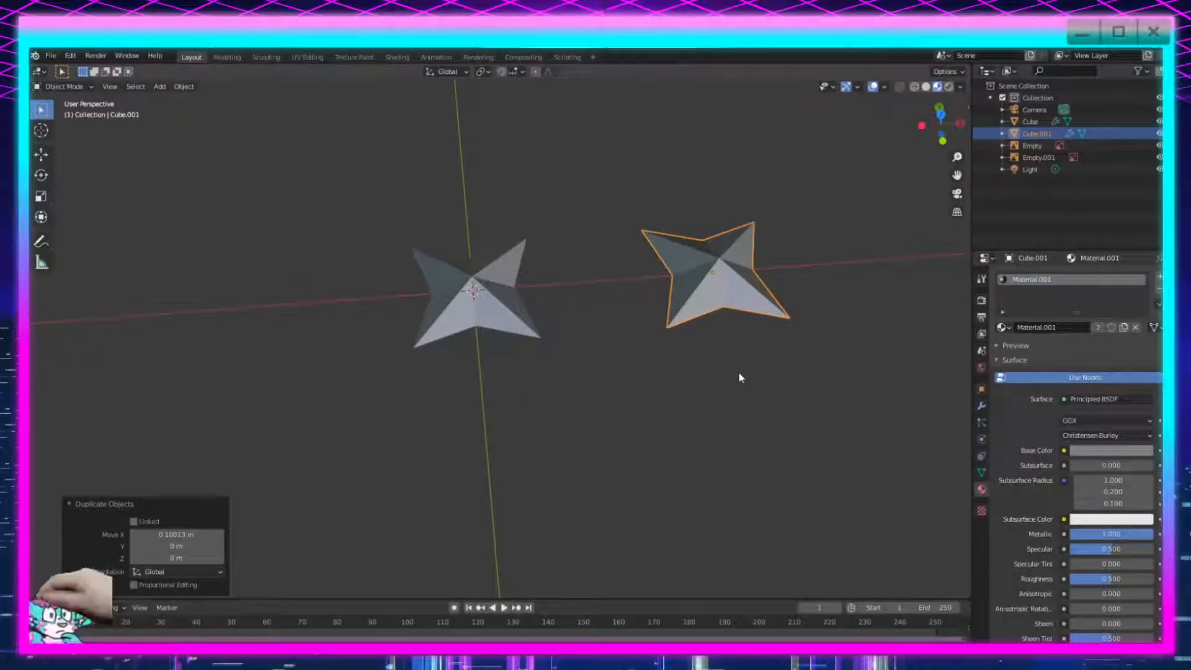
key(ctrl+z)
Snap the star to the 3D cursor with Keep Offset, and duplicate it in place.
key(shift+s)
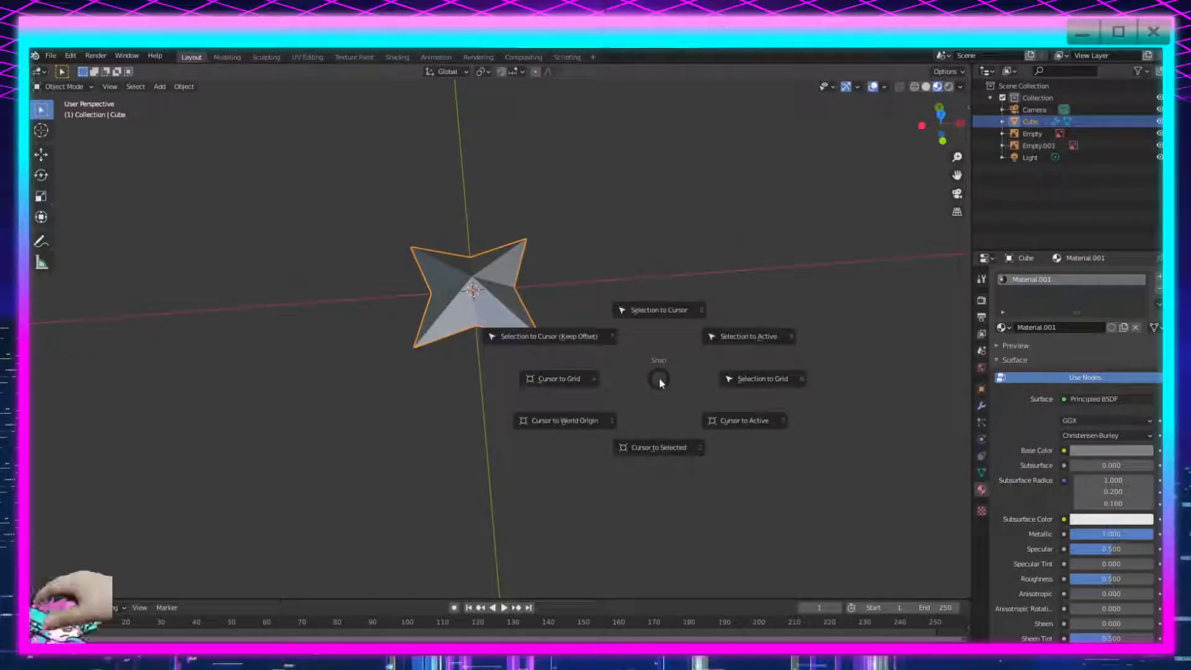
click(511, 340)
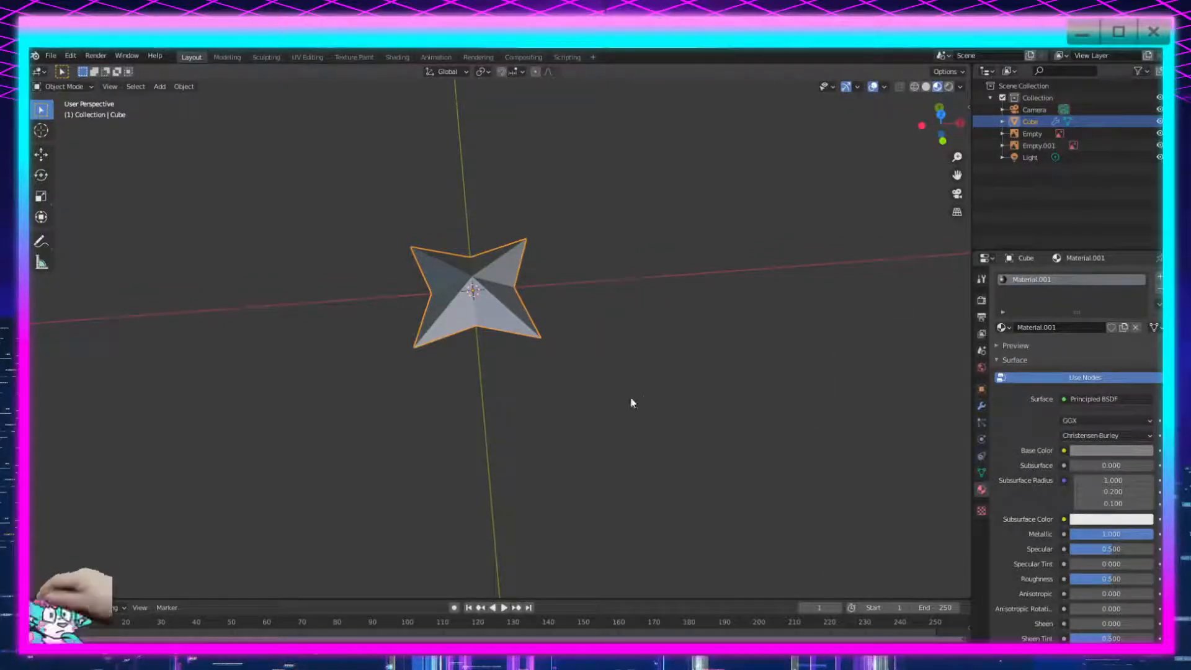
key(shift+d)
right_click(471, 326)
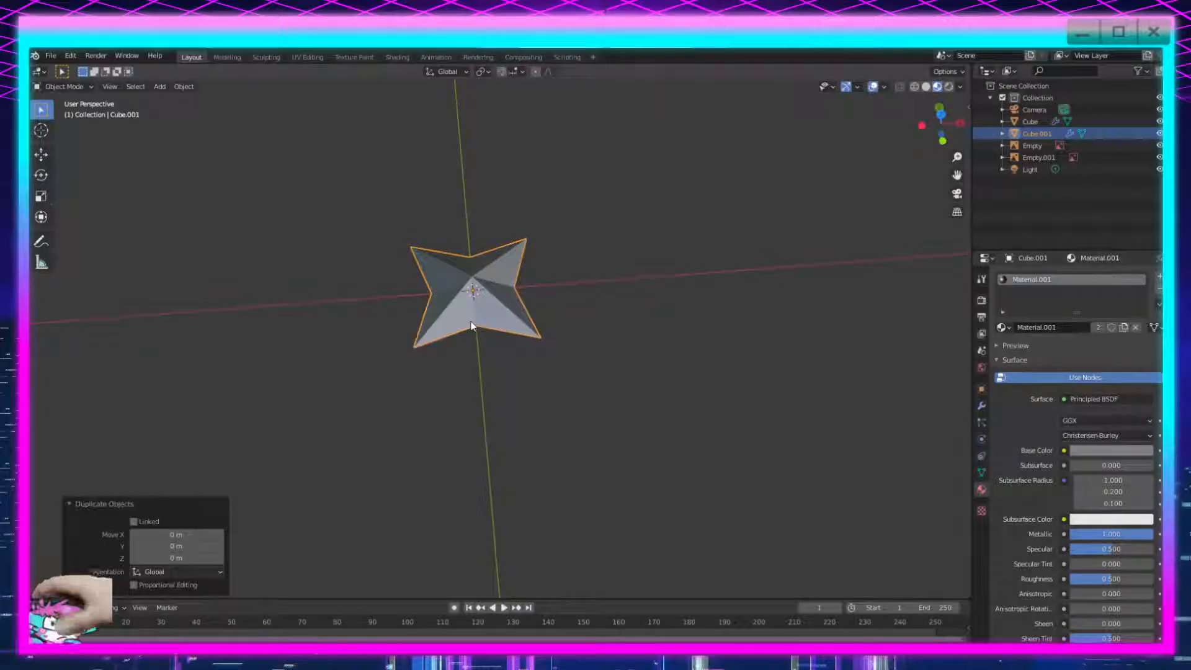
Review the Mirror modifier options of the duplicated star in Edit Mode.
key(Tab)
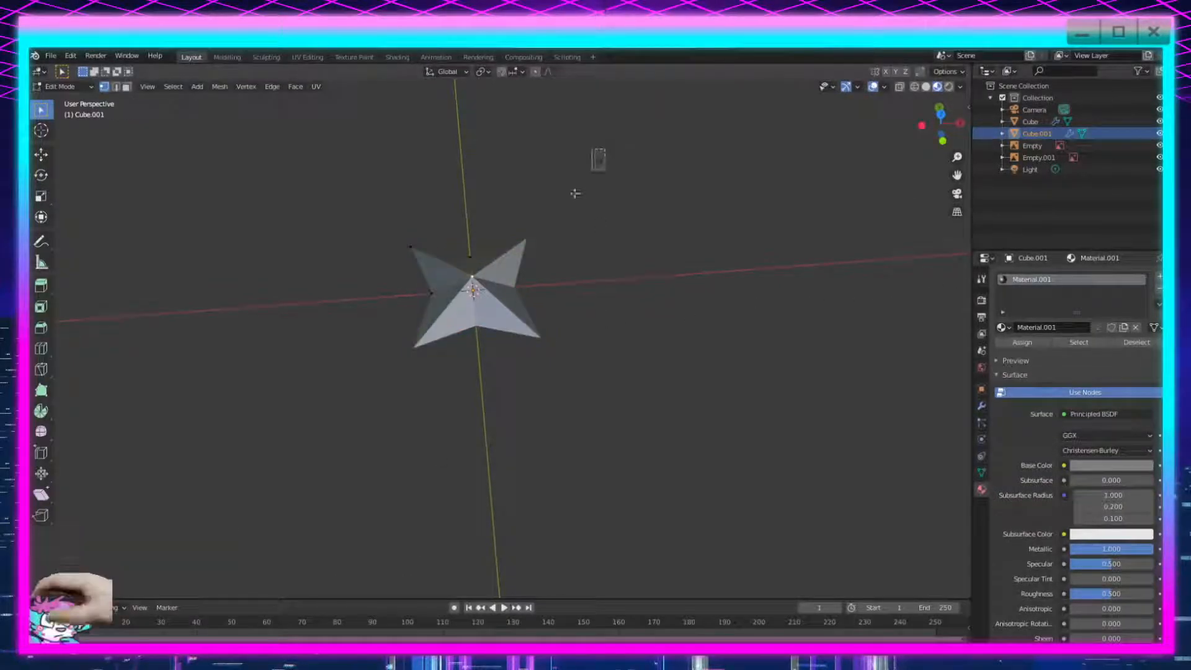
click(981, 406)
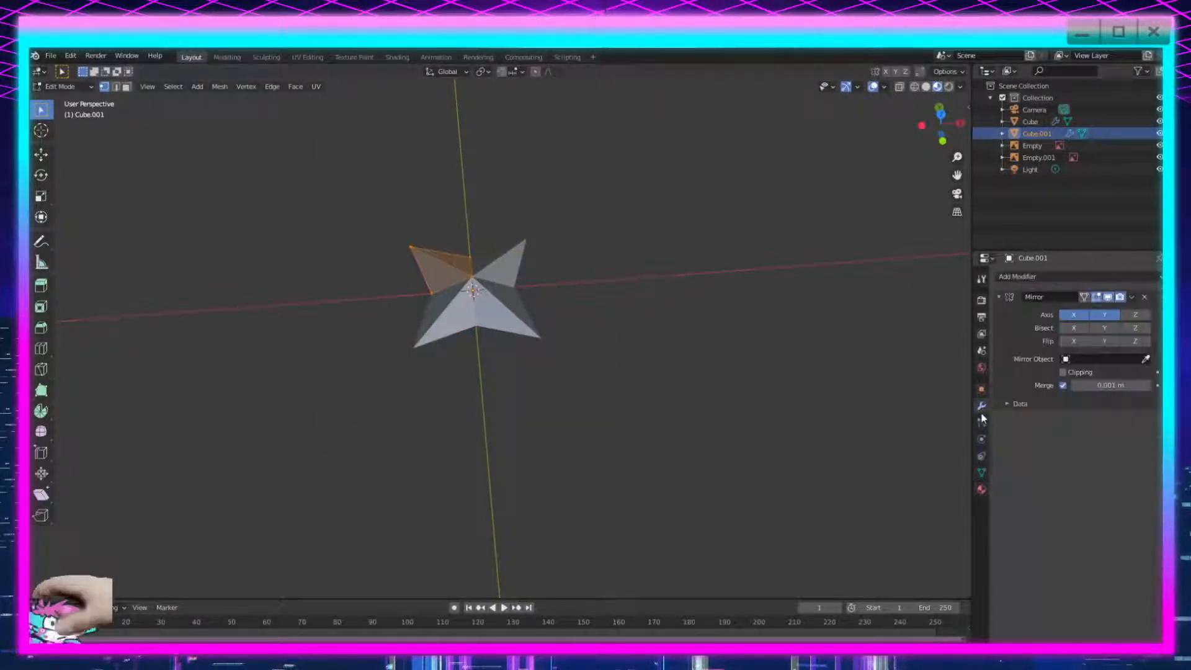
click(1131, 298)
click(653, 412)
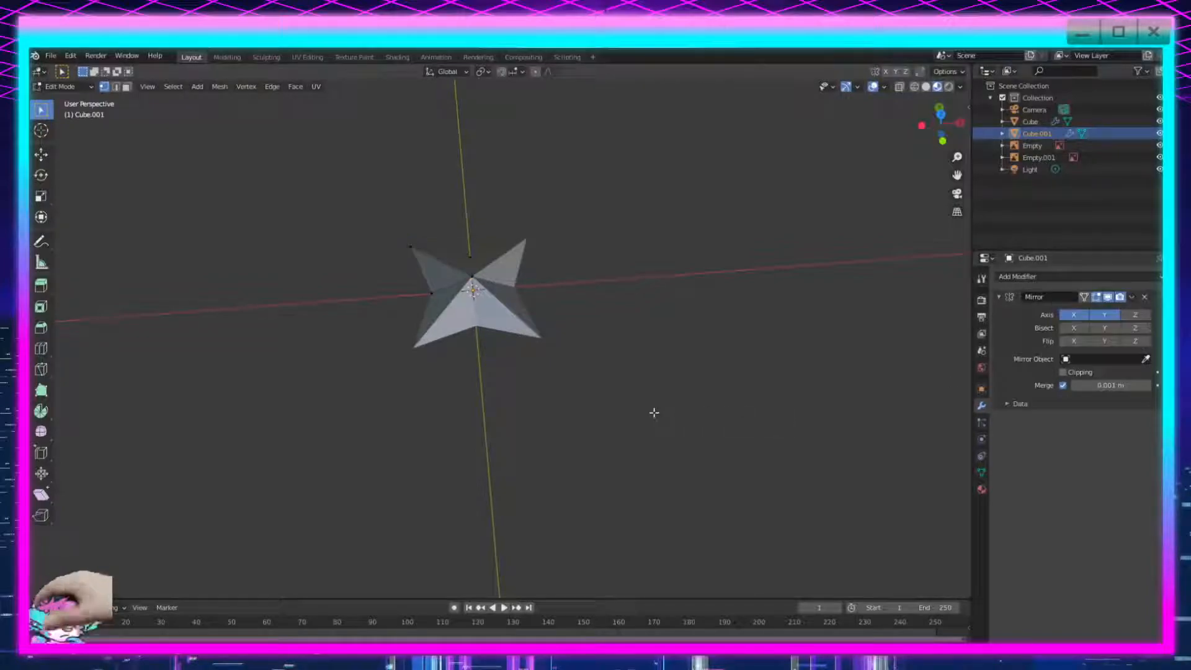
Move the duplicated star along X so it sits beside the original, and deselect it.
key(Tab)
key(g)
key(x)
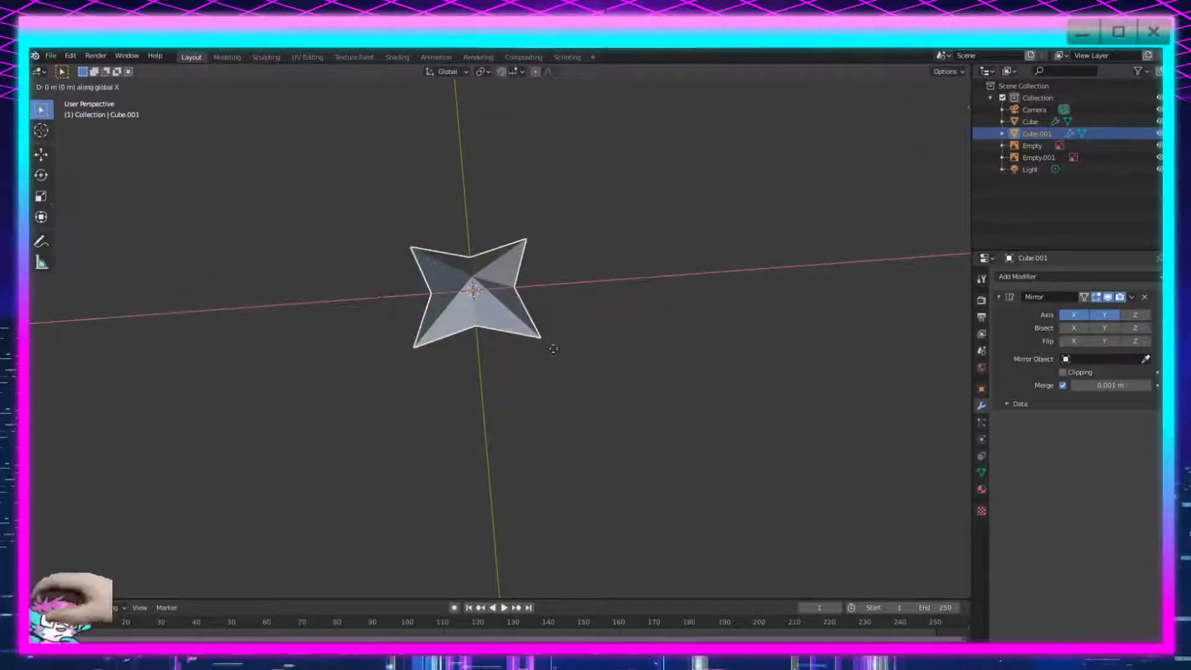
click(887, 354)
click(710, 518)
key(Tab)
scroll(512, 472, up, 4)
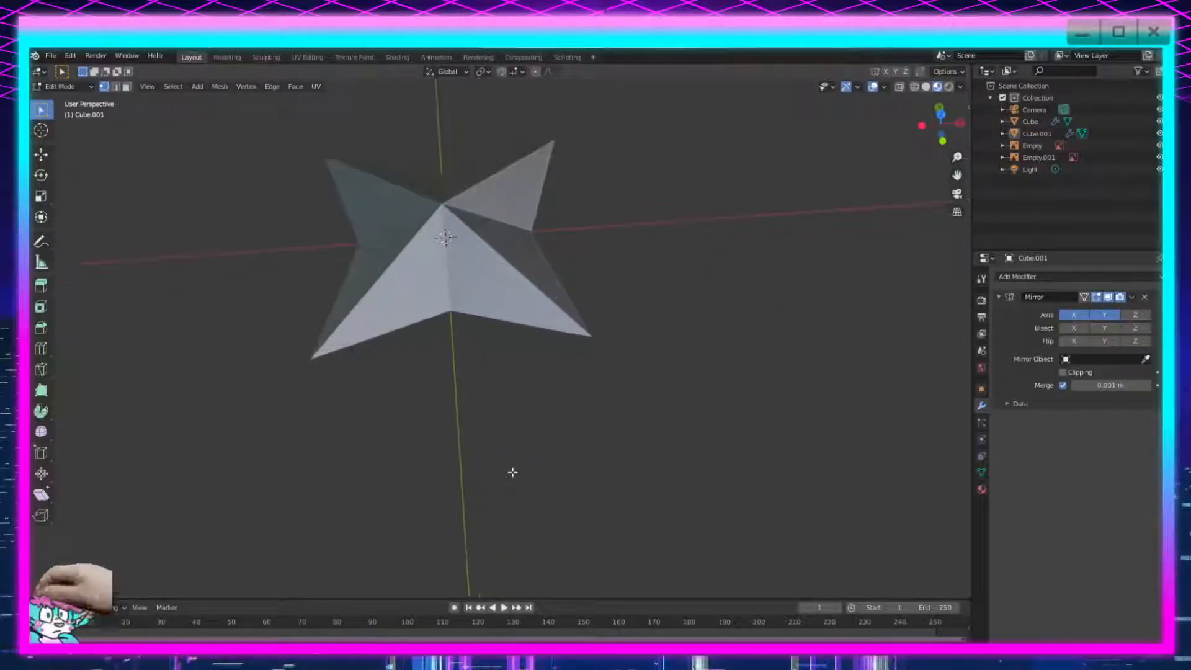
scroll(581, 497, down, 1)
middle_drag(581, 496, 591, 519)
shift+middle_drag(554, 410, 641, 490)
scroll(641, 489, up, 2)
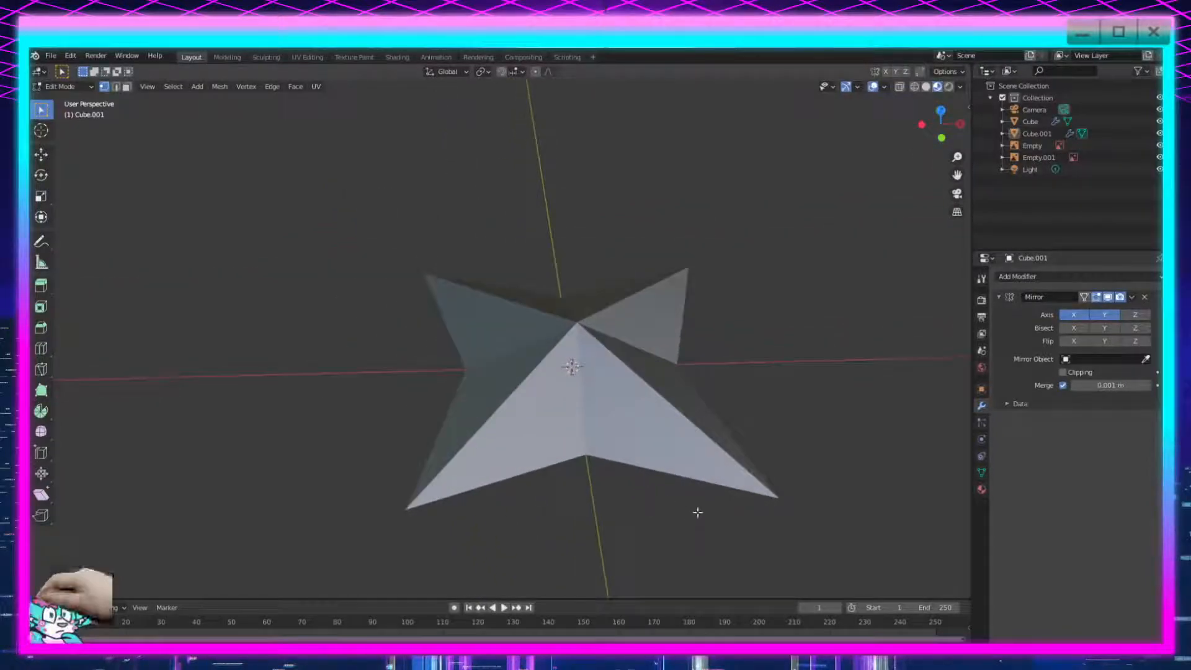
shift+middle_drag(662, 528, 634, 513)
key(shift+a)
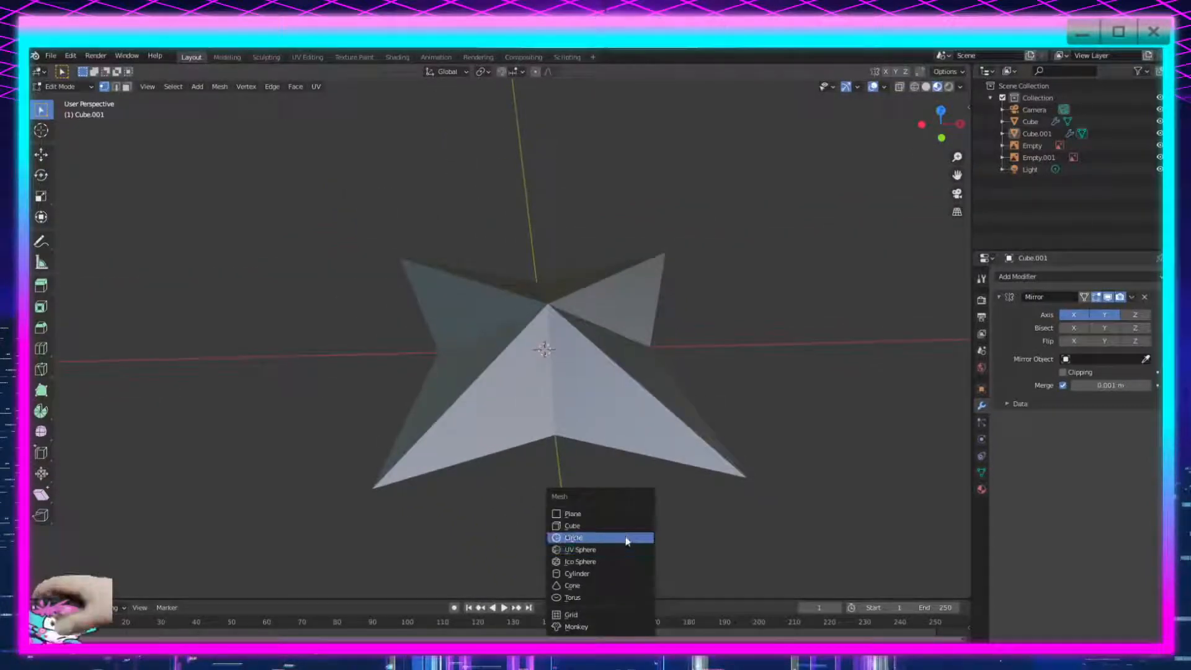
click(607, 573)
scroll(617, 435, down, 8)
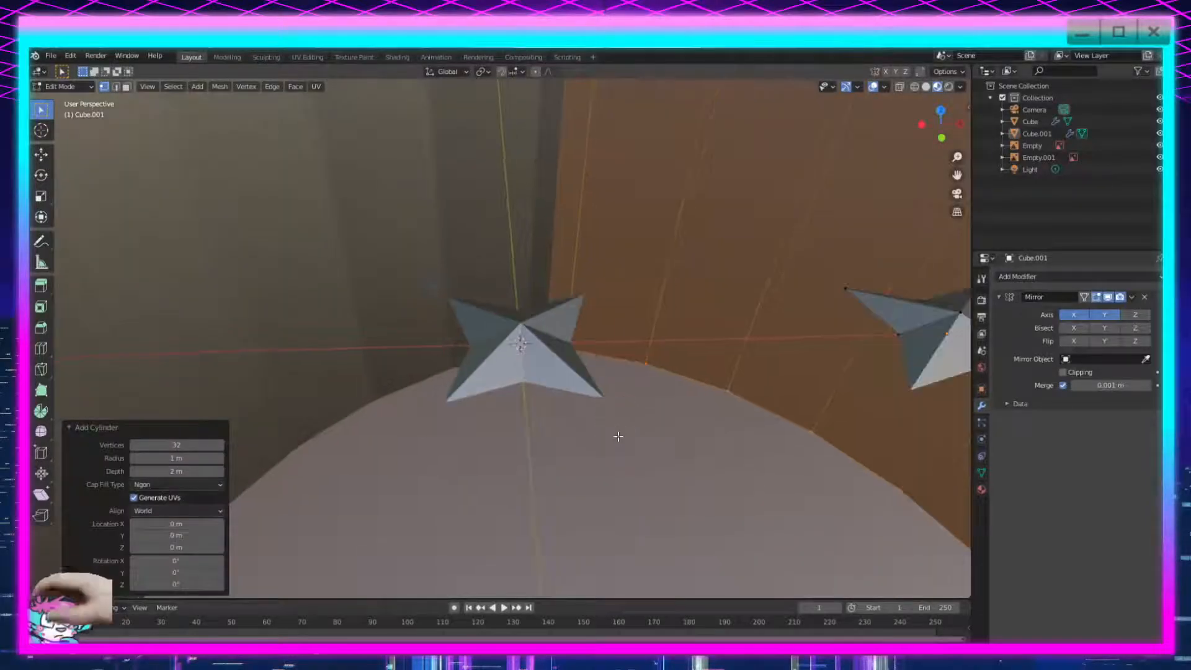
scroll(624, 443, down, 5)
drag(201, 445, 144, 445)
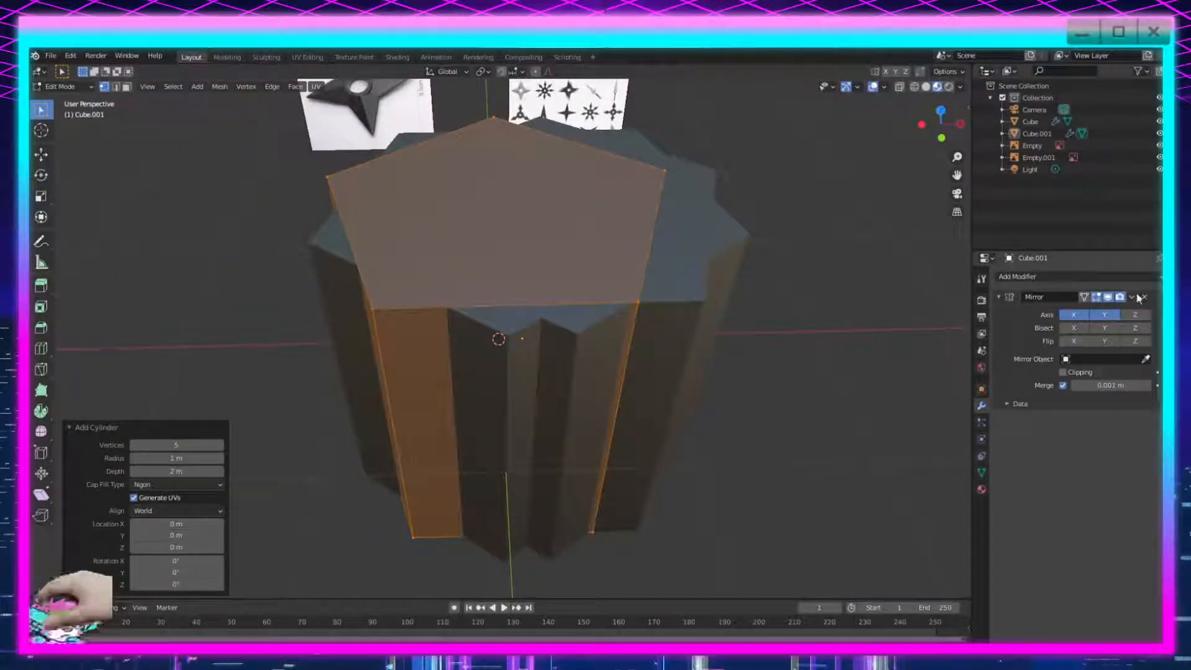
key(ctrl+z)
key(Tab)
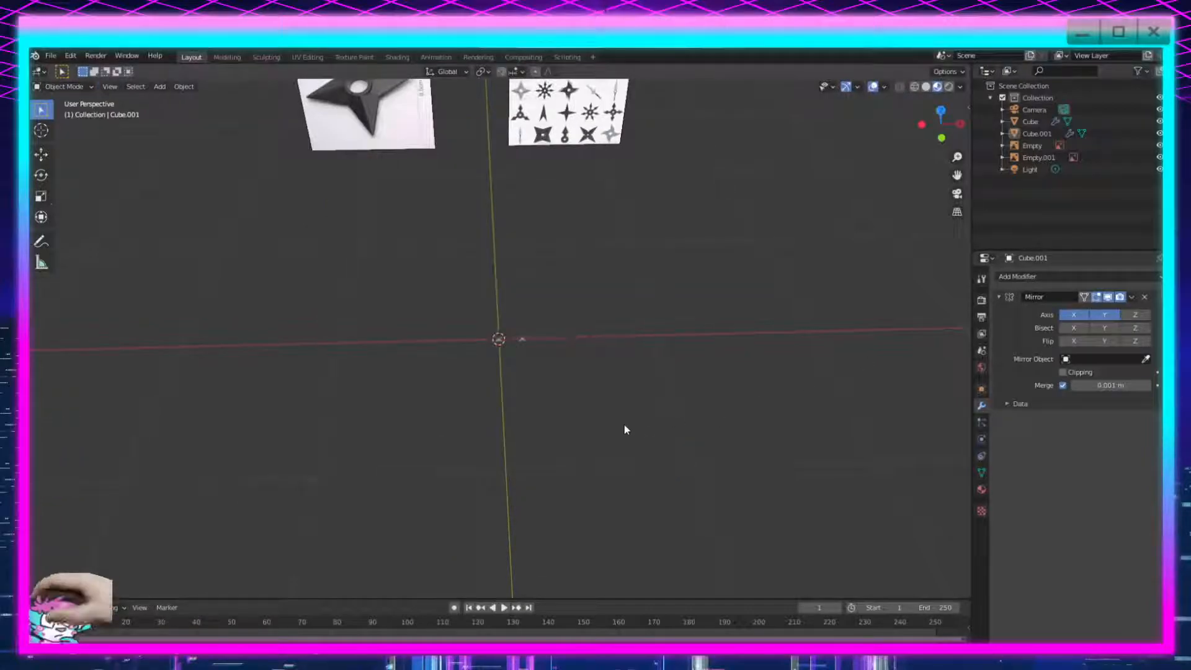
Add a cylinder at the 3D cursor with 14 vertices, a radius of 0.03 m and a depth of 0.02 m.
key(shift+a)
mouse_move(549, 352)
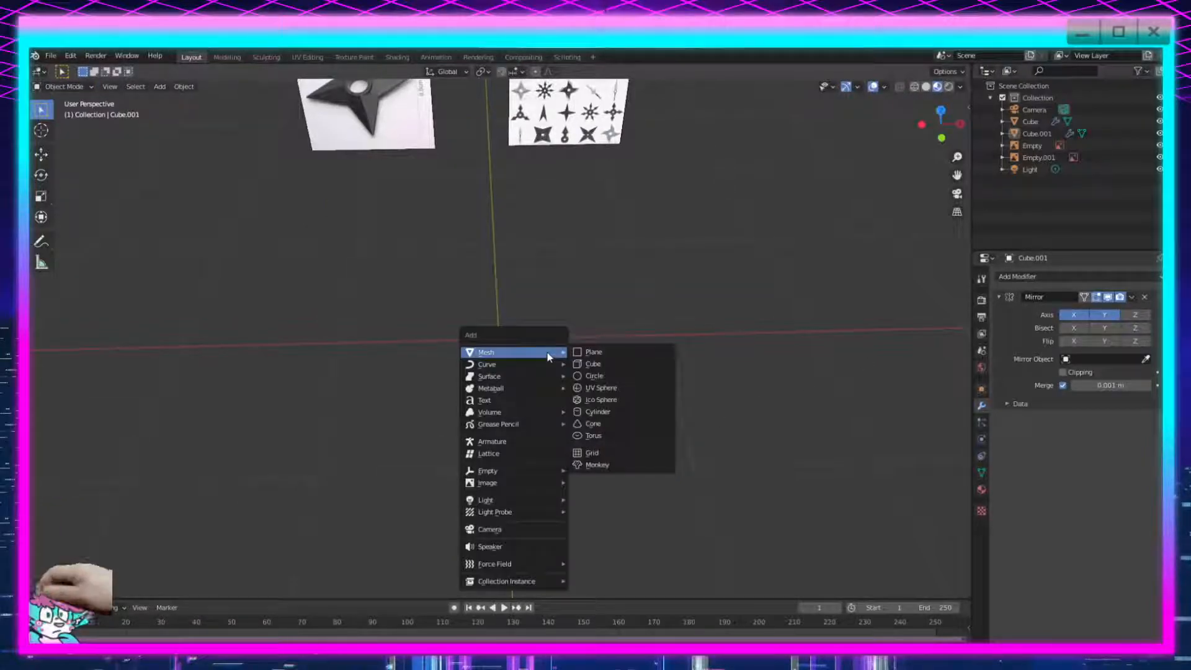
click(616, 413)
drag(209, 442, 219, 445)
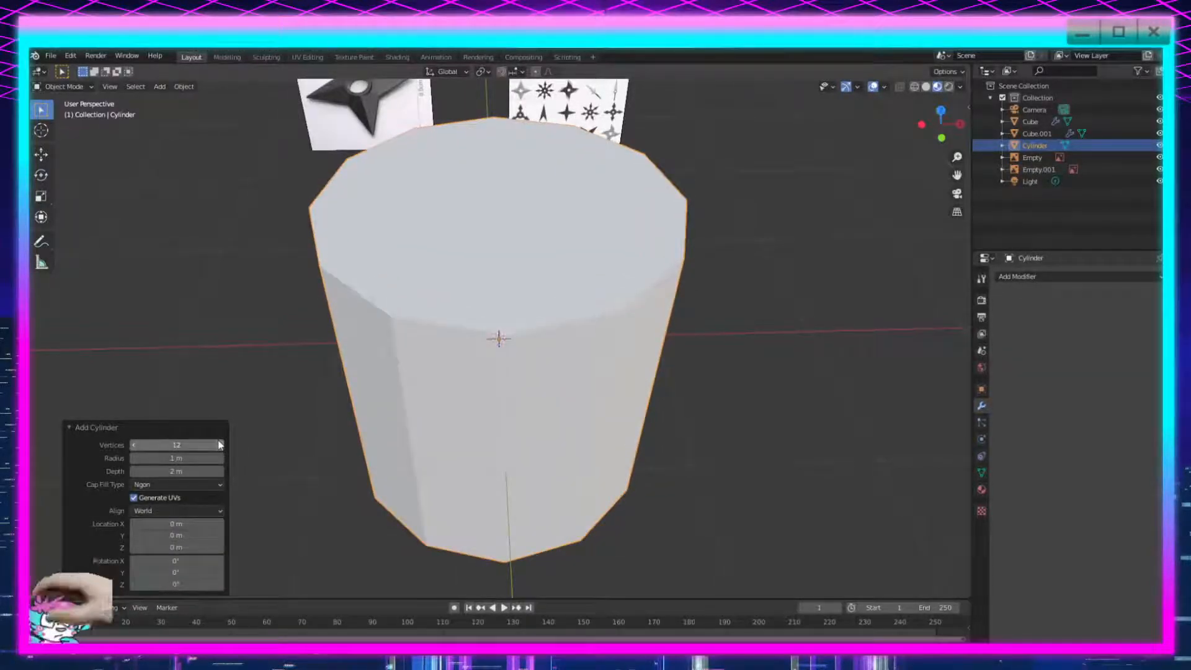
click(220, 444)
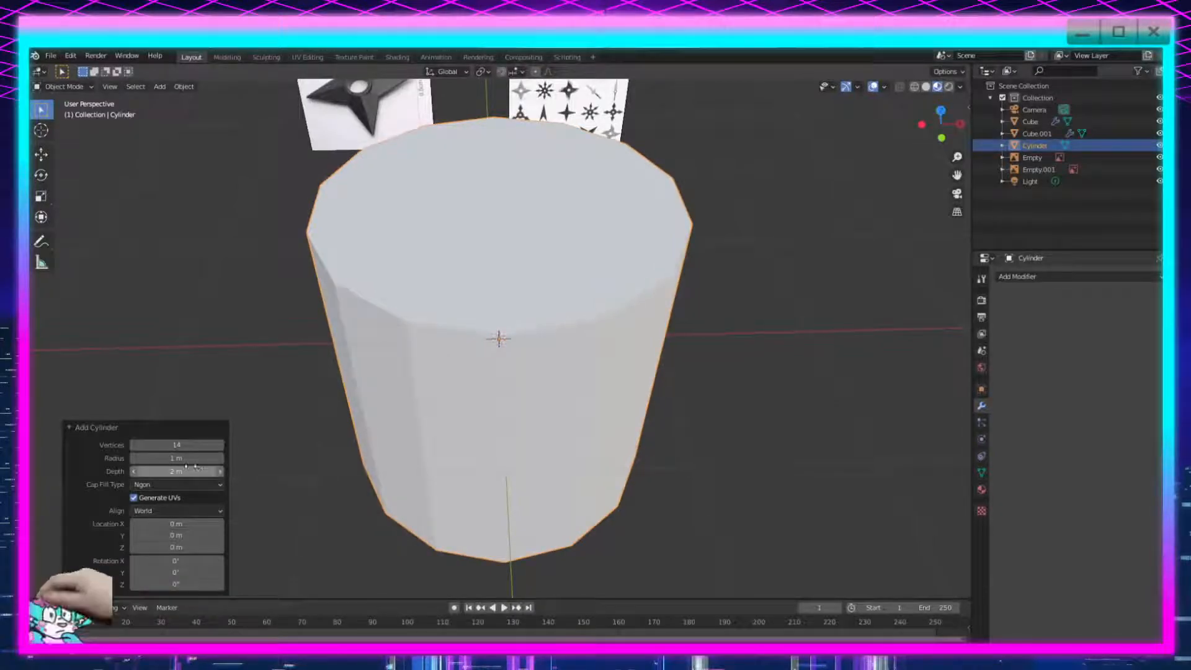
drag(147, 458, 81, 458)
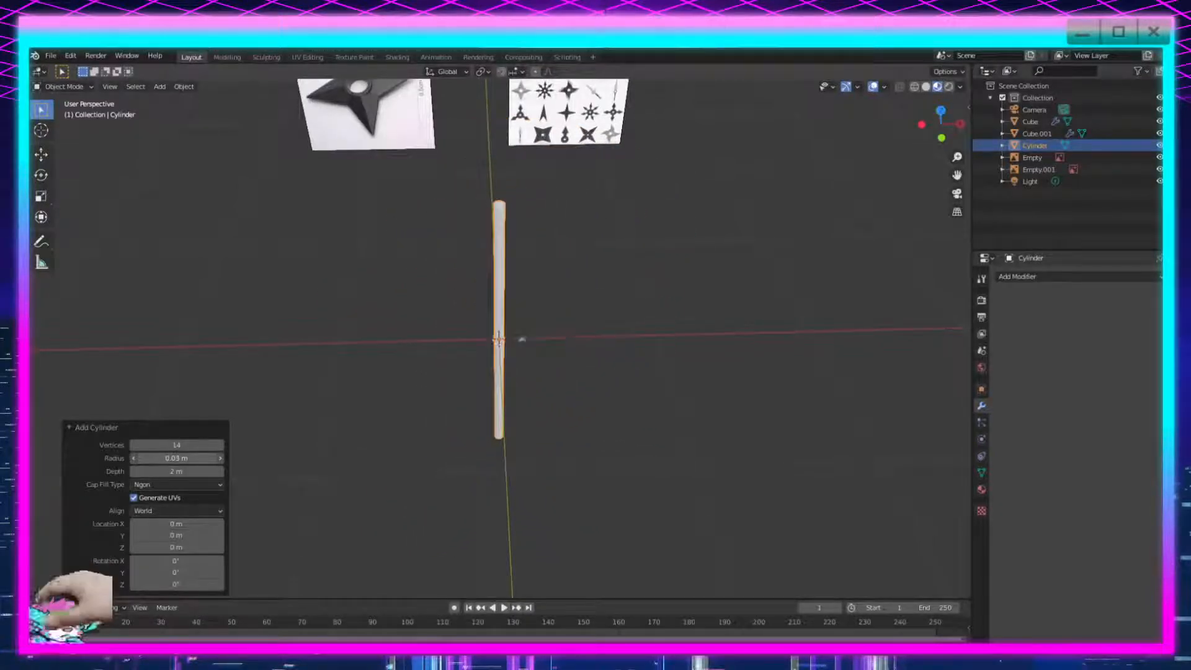
drag(177, 471, 143, 471)
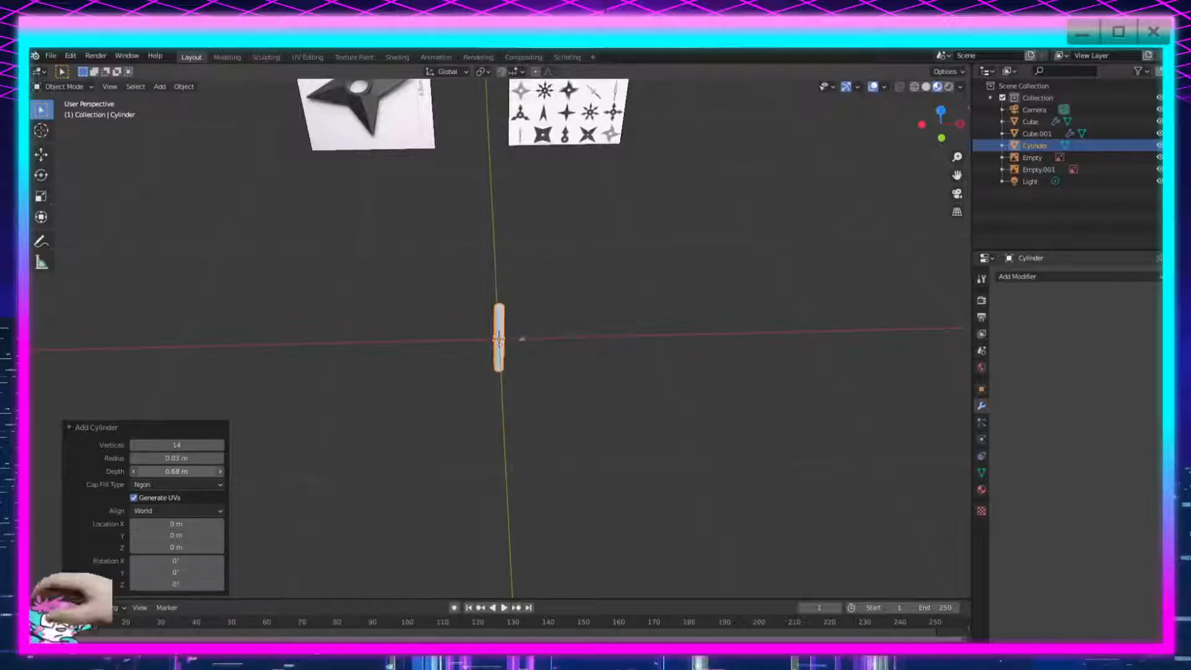
Reduce the cylinder's radius to 0.01 m so it fits within the original star's centre.
scroll(561, 449, up, 10)
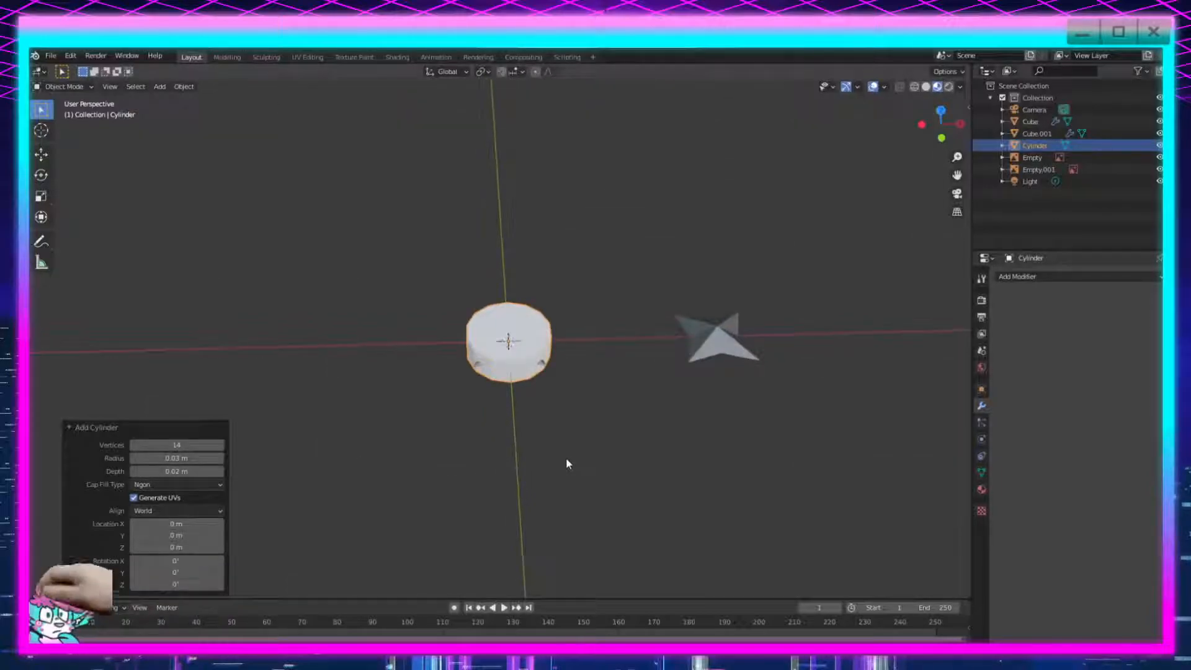
mouse_move(616, 357)
middle_down()
mouse_move(619, 417)
mouse_move(616, 353)
middle_up()
mouse_move(181, 458)
mouse_down()
mouse_move(137, 457)
mouse_move(173, 458)
mouse_up()
click(133, 459)
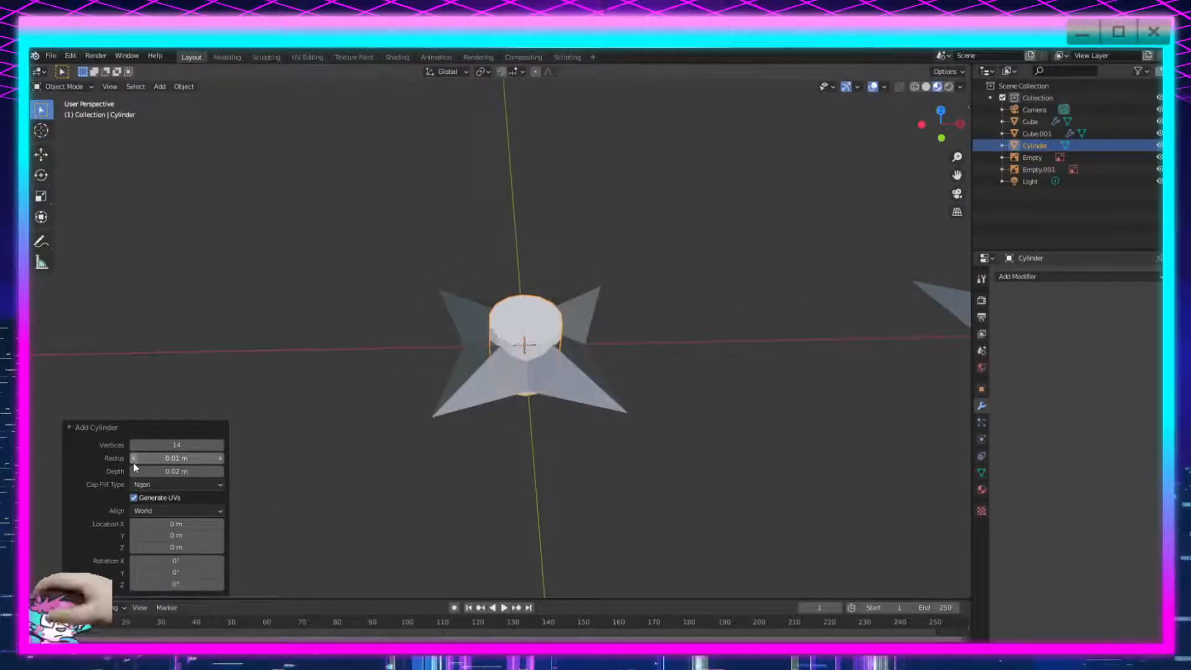
scroll(623, 391, up, 3)
middle_drag(622, 390, 945, 386)
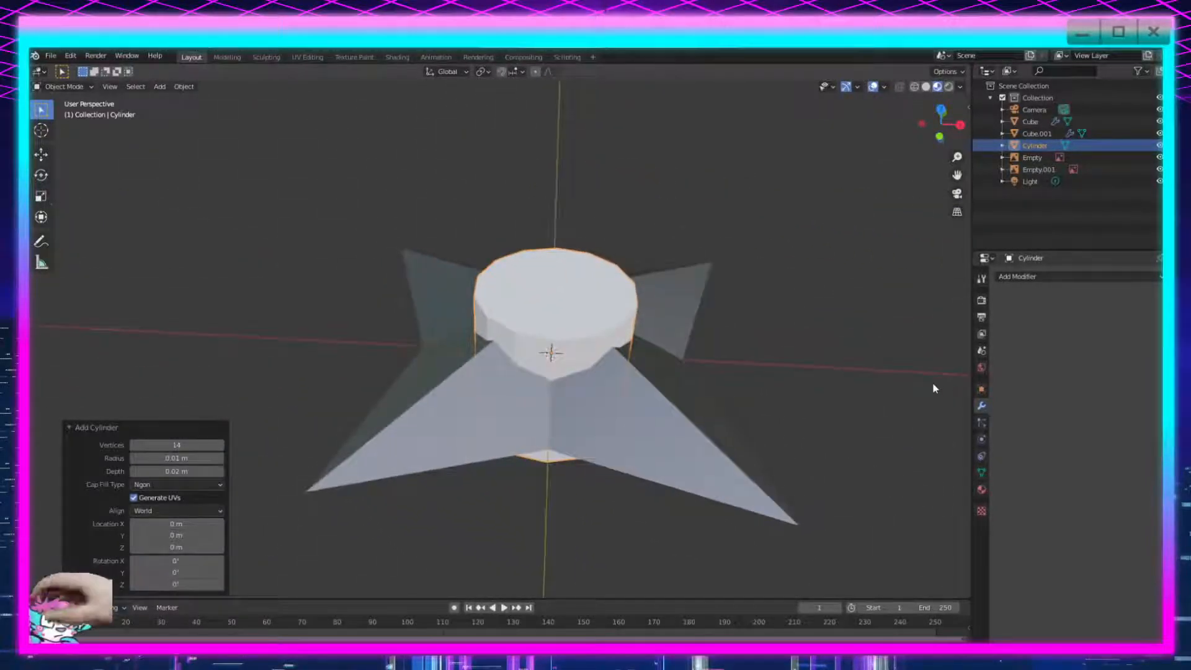
Try a cylinder depth of 0.019 m and restore it to 0.02 m.
drag(216, 470, 216, 470)
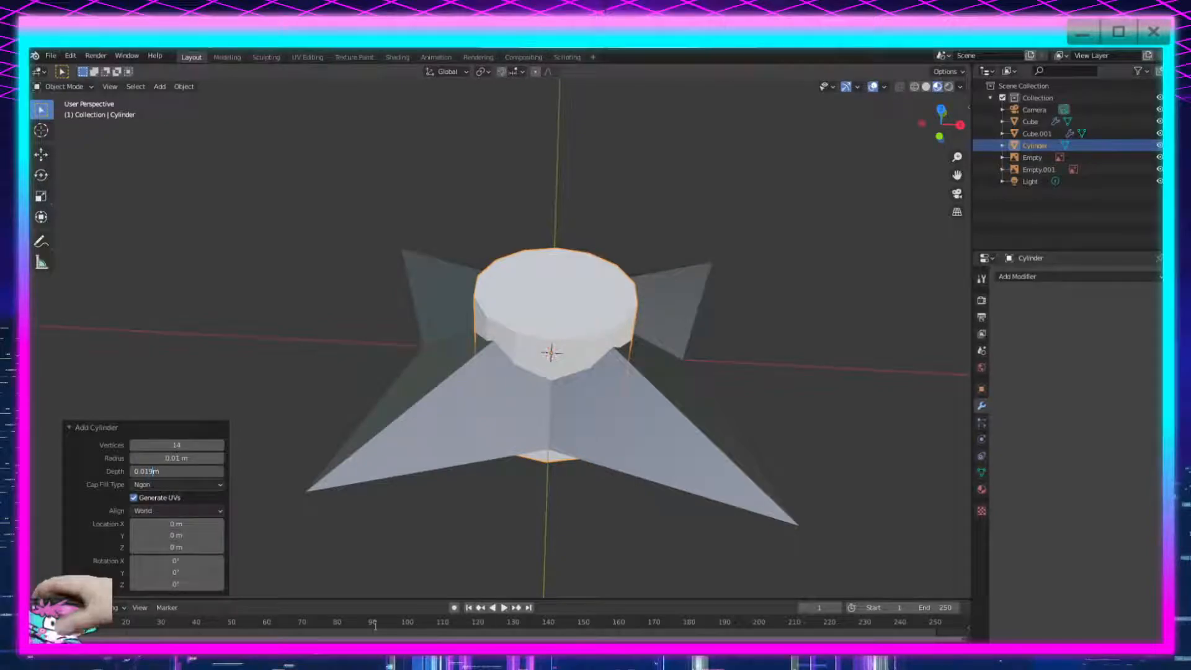
key(Return)
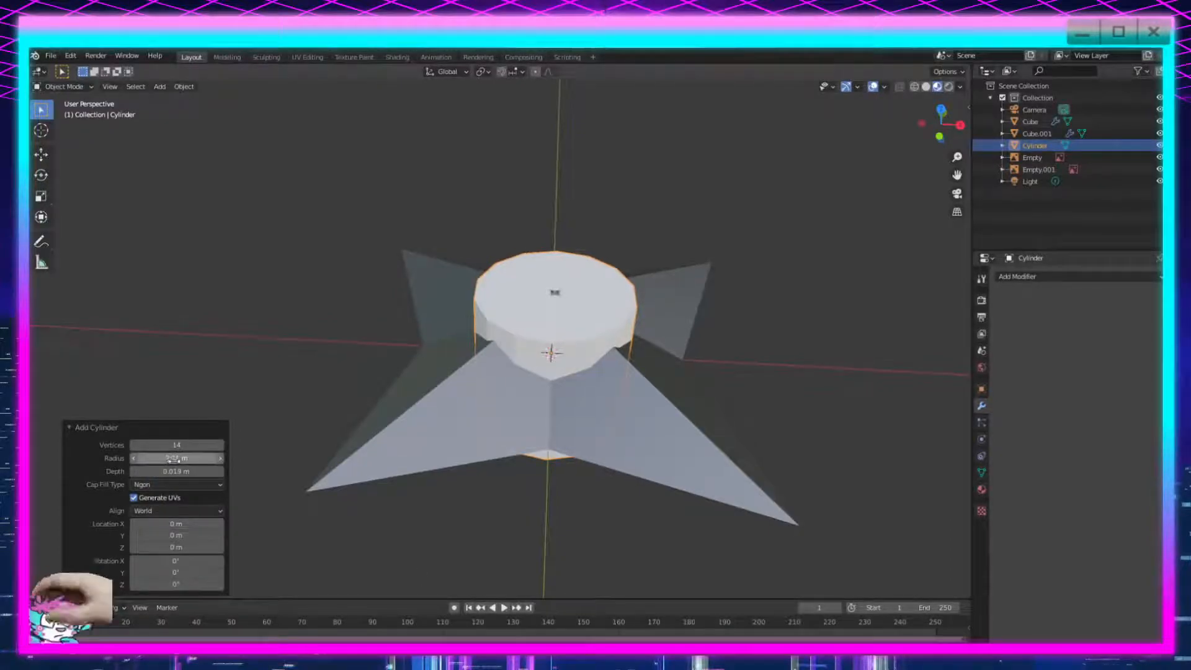
click(163, 471)
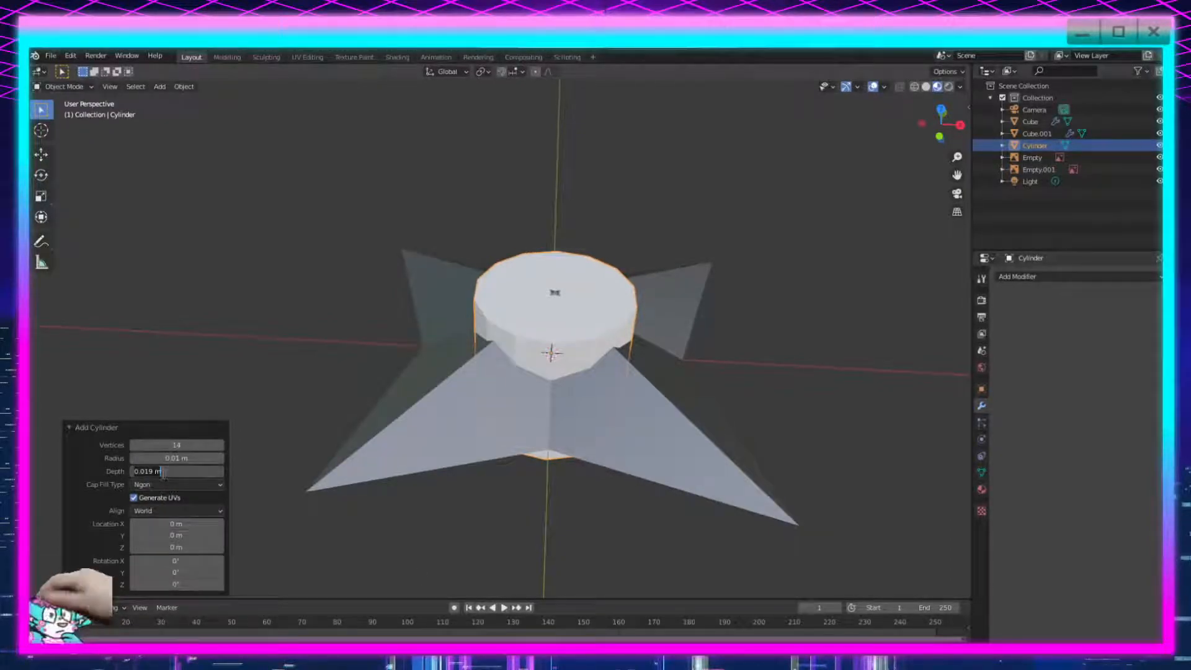
key(Return)
Set the cylinder's radius to 0.008 m and check its fit against the star.
click(176, 458)
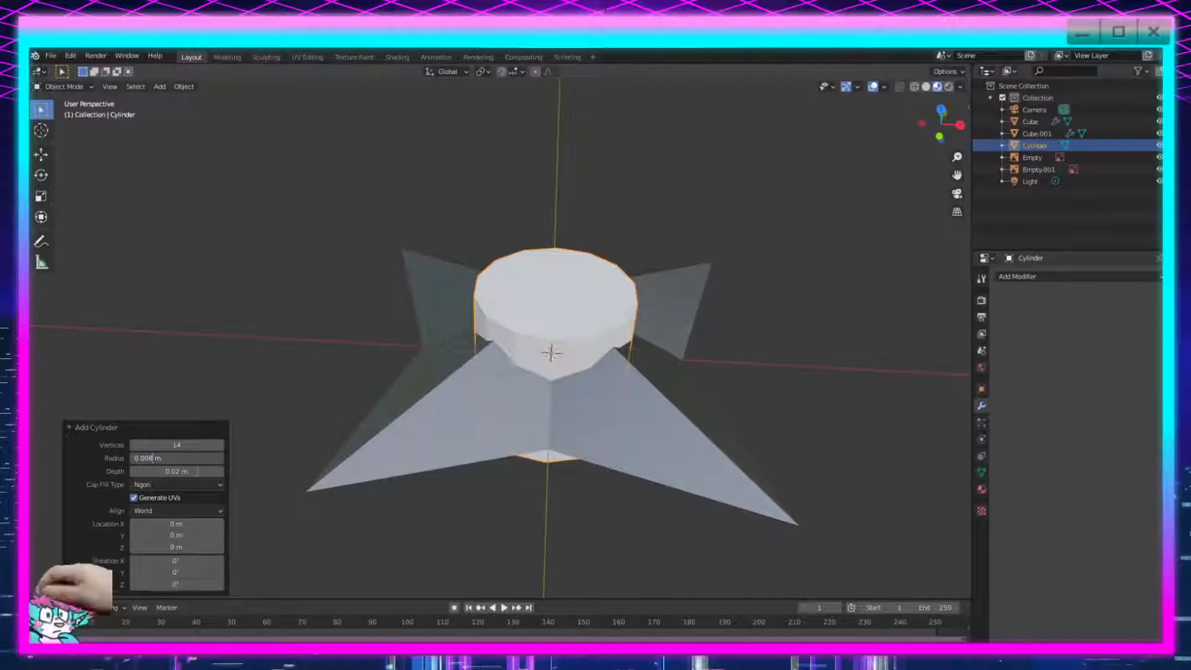
key(Return)
key(Return)
click(192, 458)
middle_drag(479, 519, 635, 539)
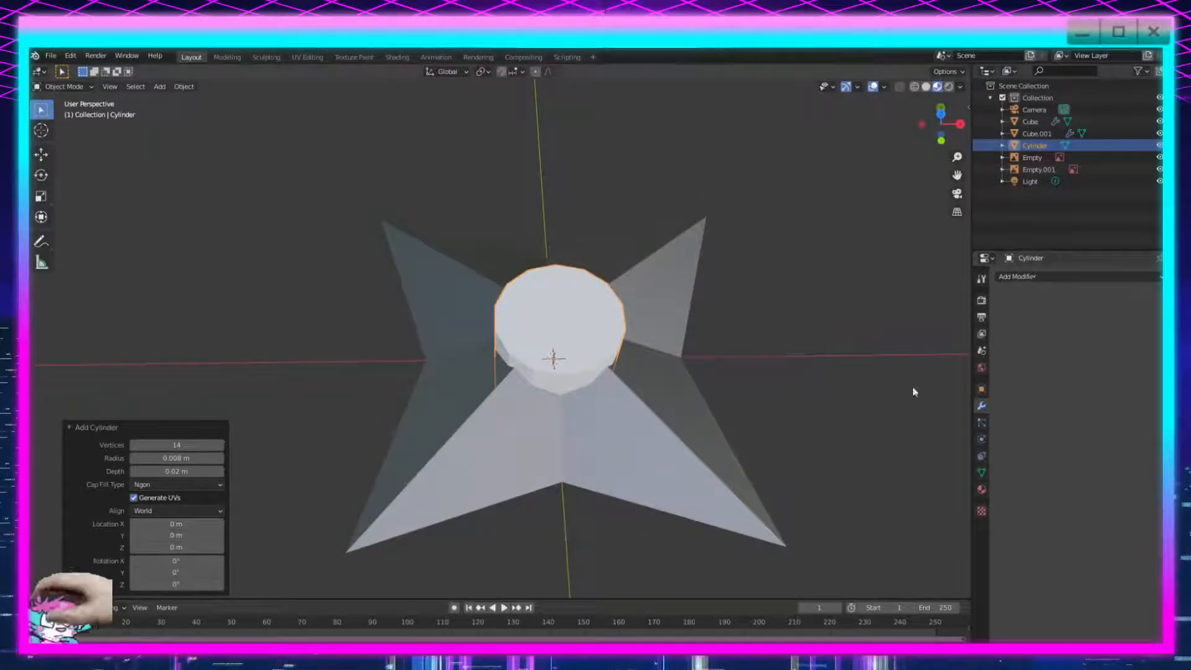
Select the original star and apply its Mirror modifier.
click(1043, 276)
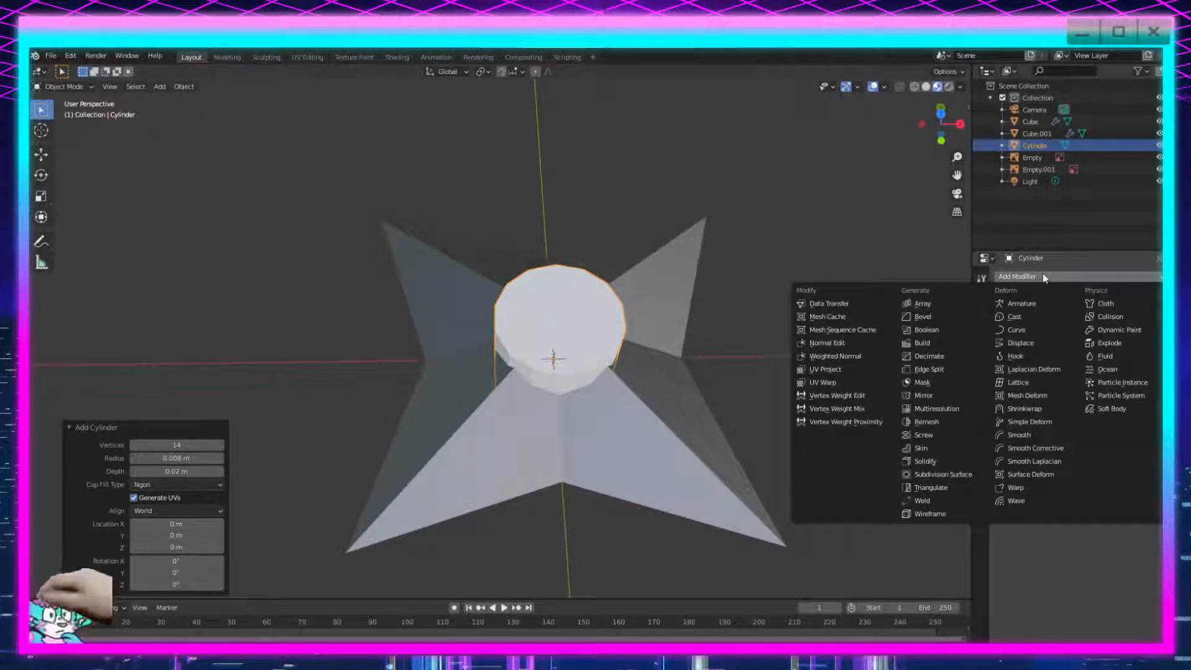
click(756, 362)
click(672, 434)
click(1132, 296)
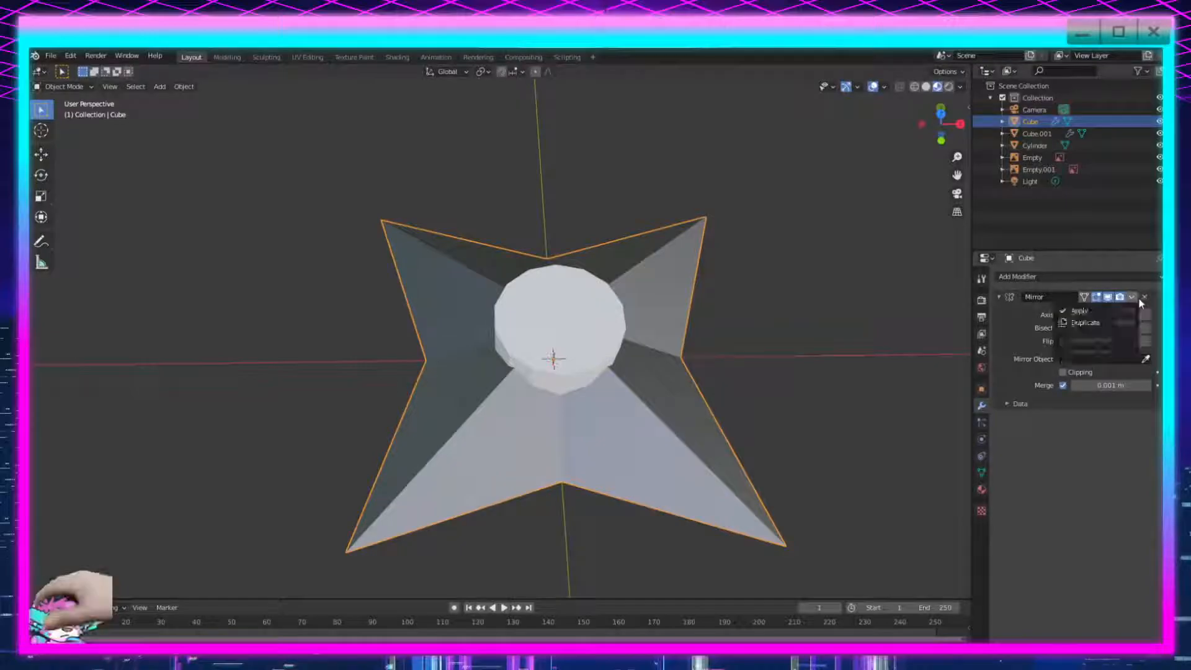
click(1113, 312)
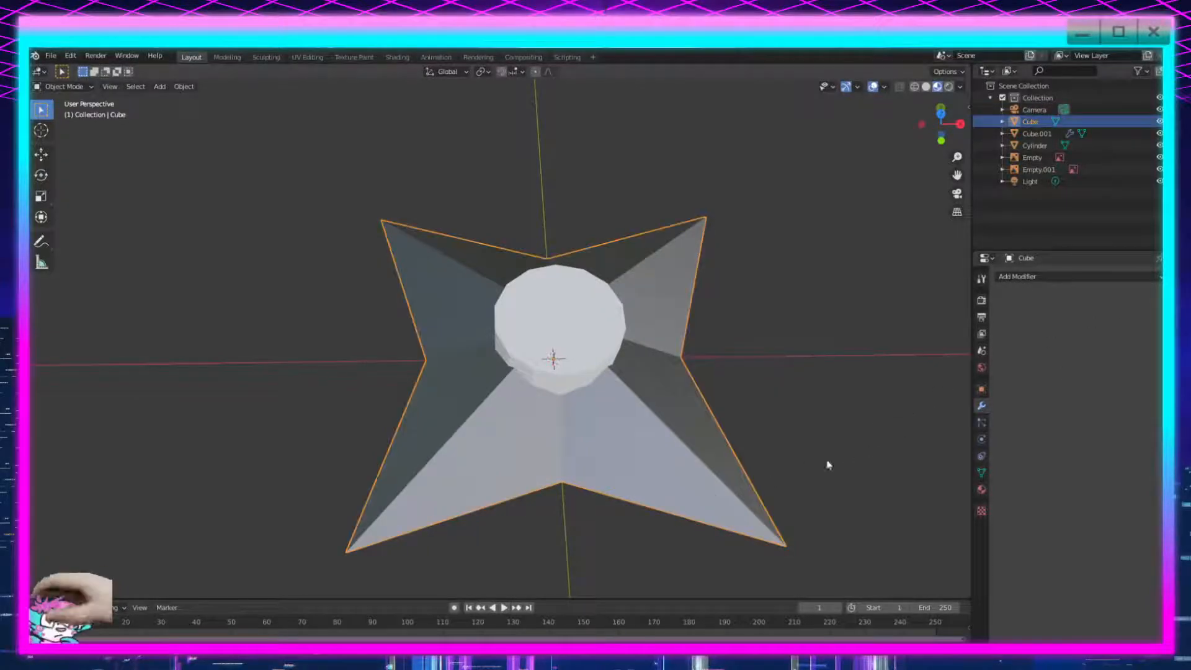
Cut the centre hole in the star with a Boolean Difference modifier targeting the cylinder, and apply it.
click(1085, 279)
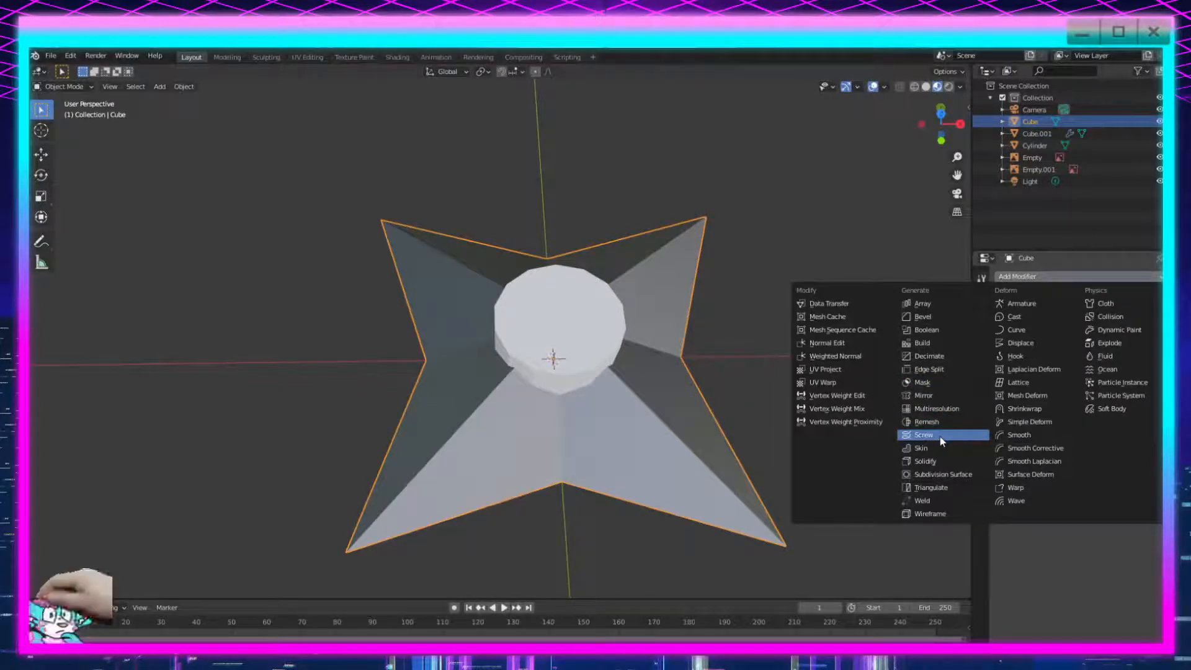
click(926, 330)
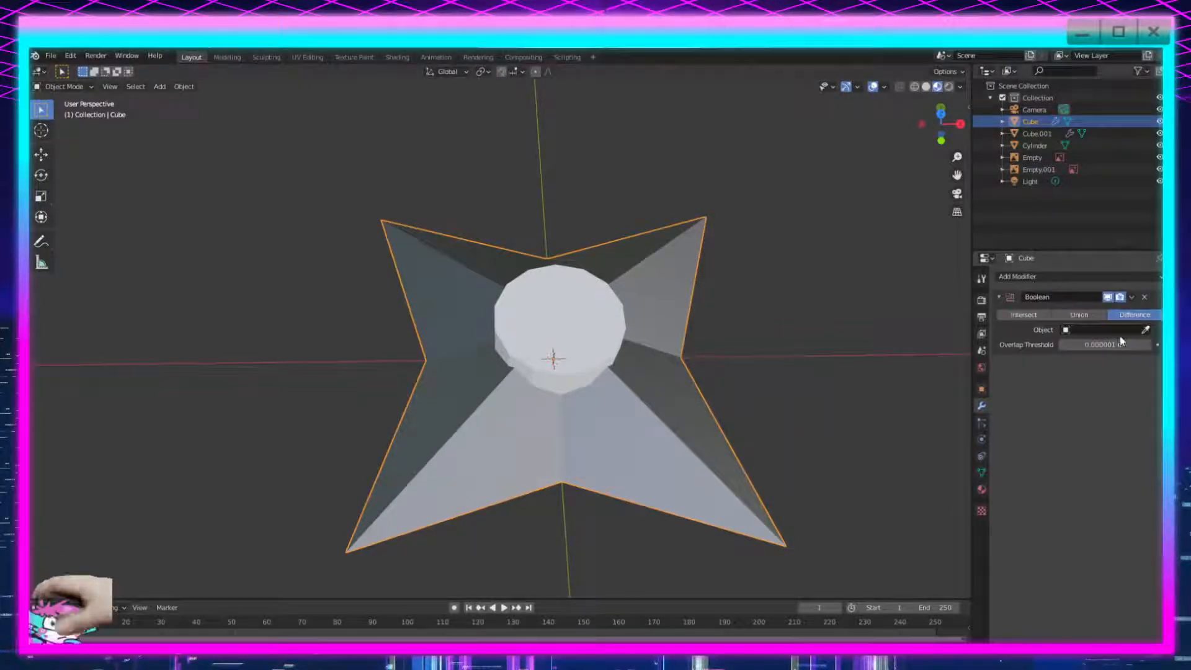
click(1146, 330)
click(557, 324)
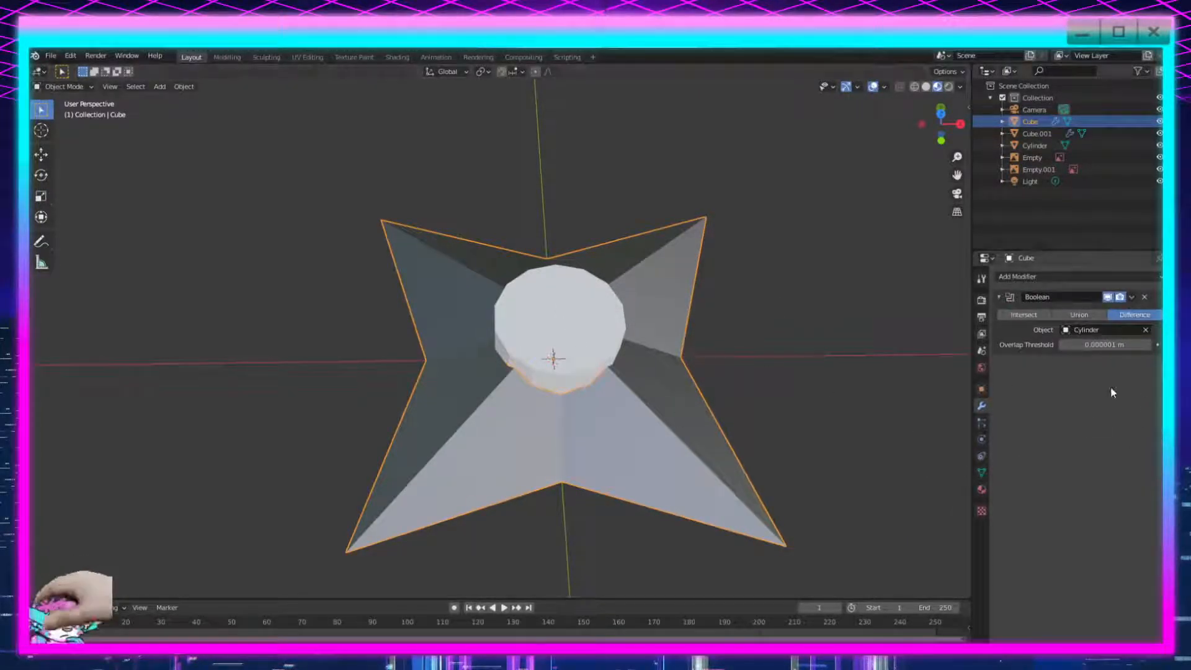
click(1133, 299)
click(1079, 310)
Return to Object Mode and hide the cylinder used as the cutter.
key(Tab)
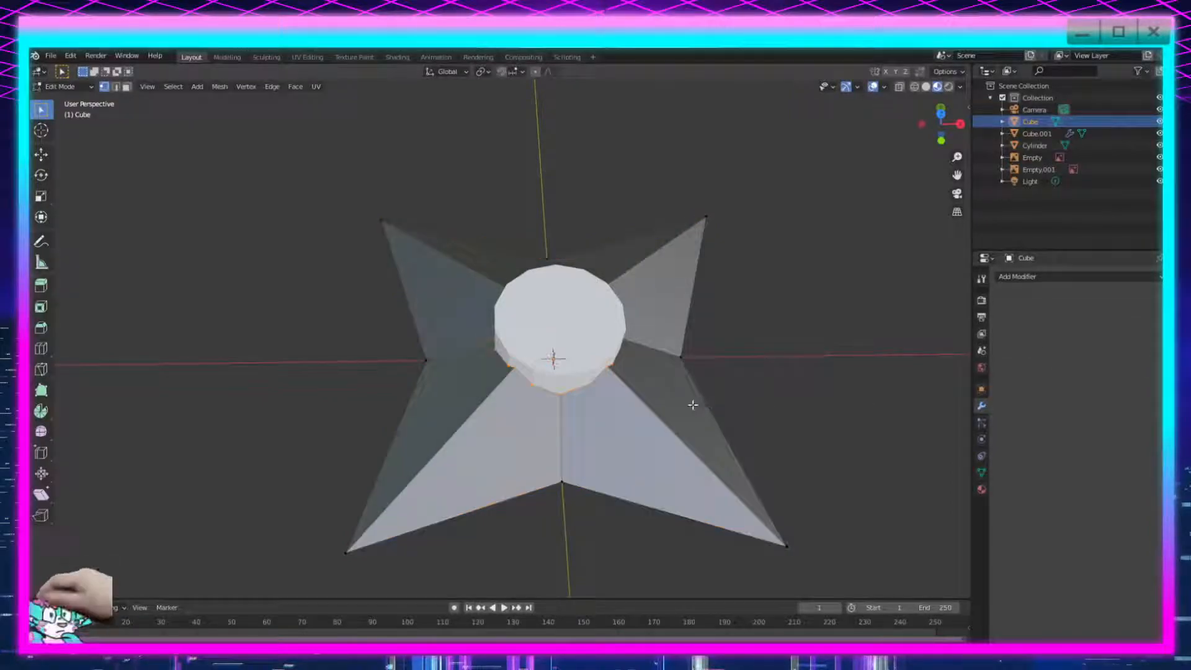
click(71, 87)
click(62, 99)
click(1034, 145)
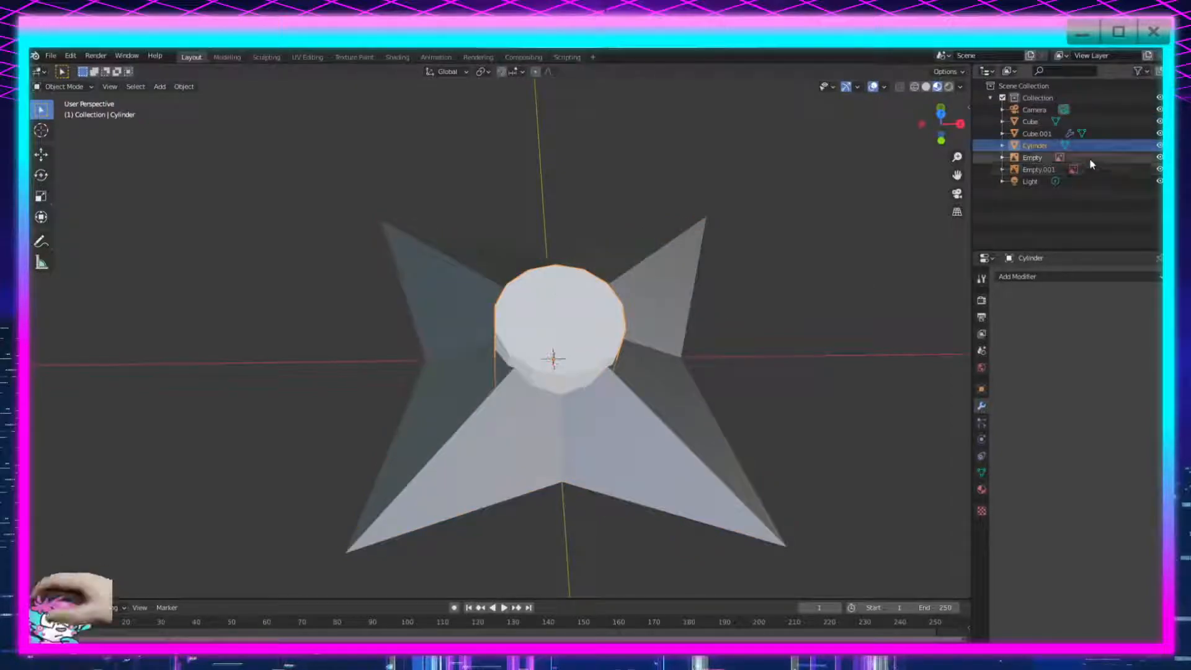
key(h)
middle_drag(607, 540, 601, 475)
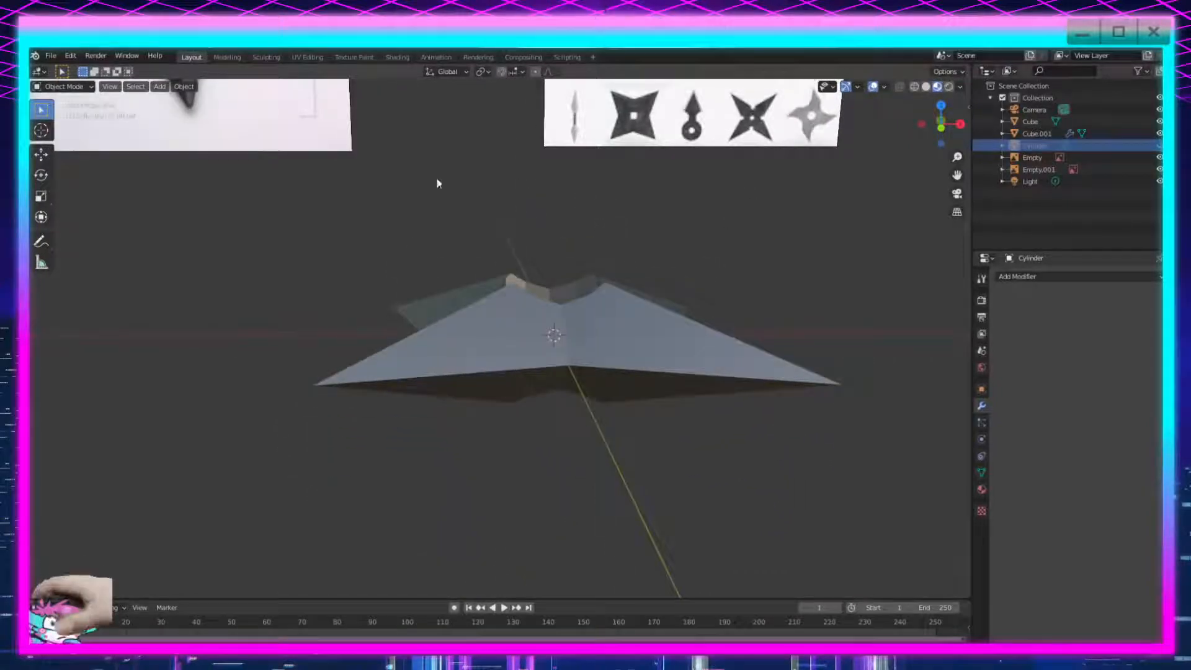
In Edit Mode with X-ray on, select the star's upper hole rim vertices and flatten them by scaling along Z to nearly zero.
click(430, 371)
key(Tab)
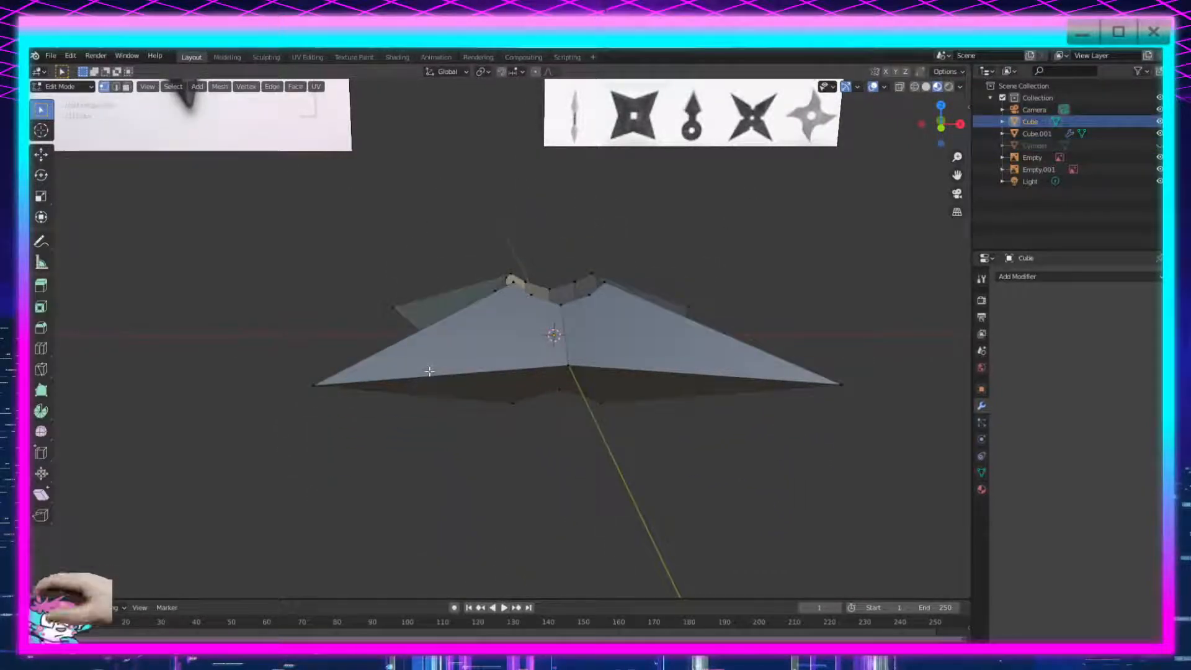
click(903, 88)
middle_drag(643, 333, 638, 314)
drag(610, 243, 484, 304)
middle_drag(808, 391, 800, 456)
key(KP_1)
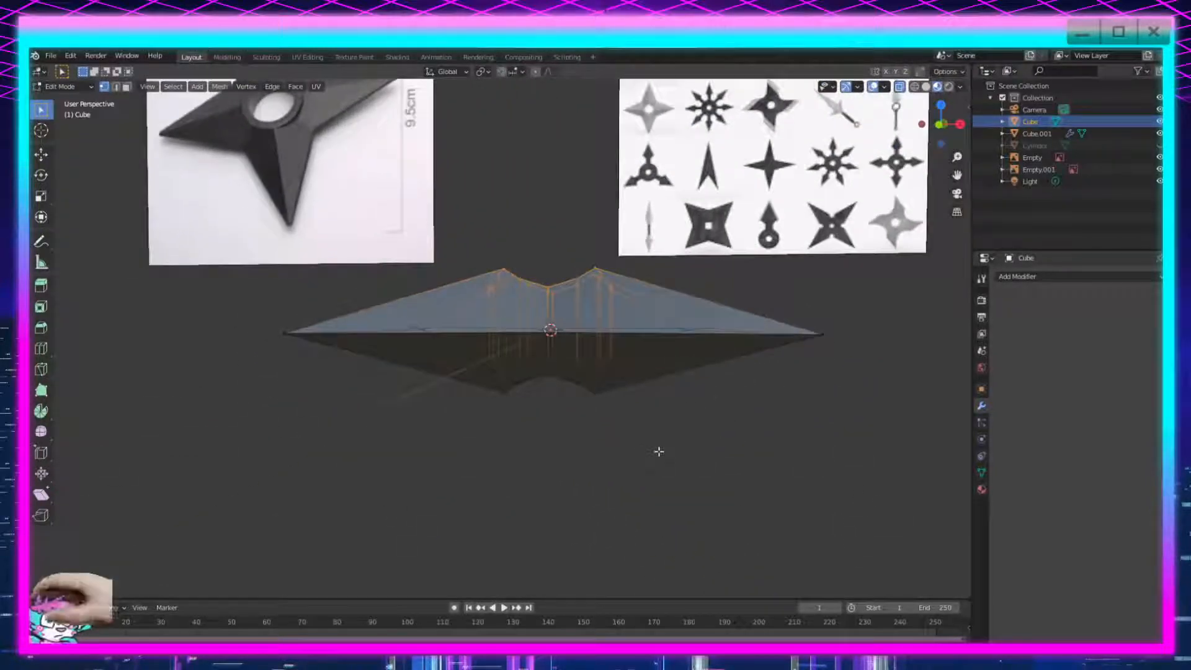
key(s)
key(z)
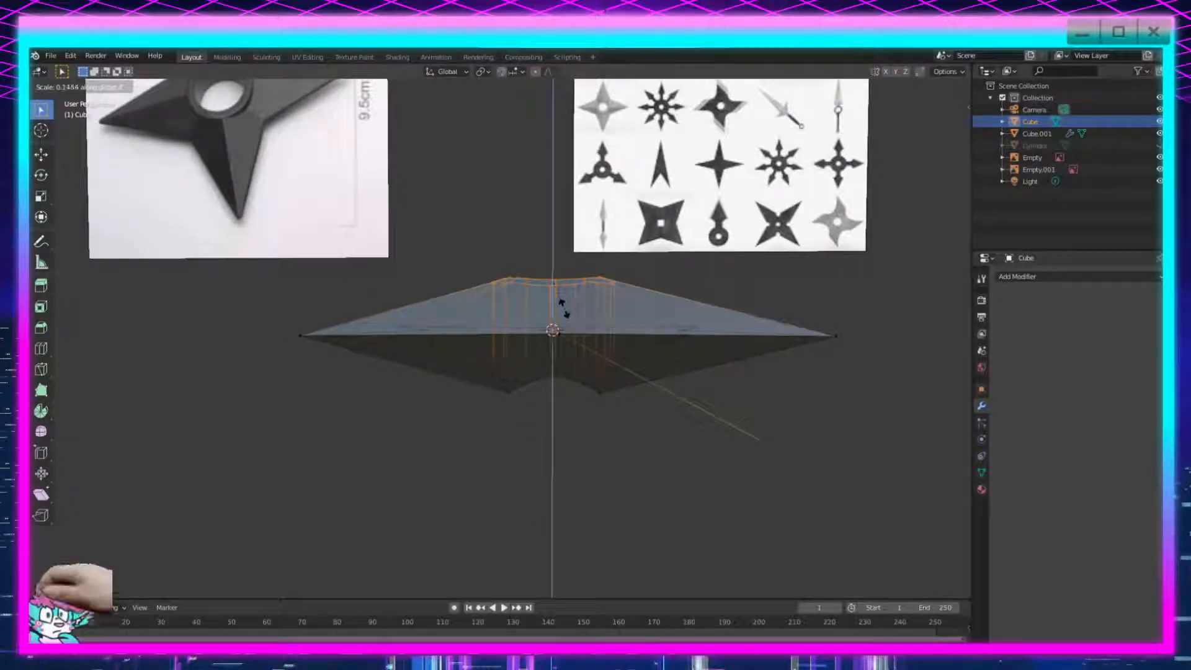
click(552, 279)
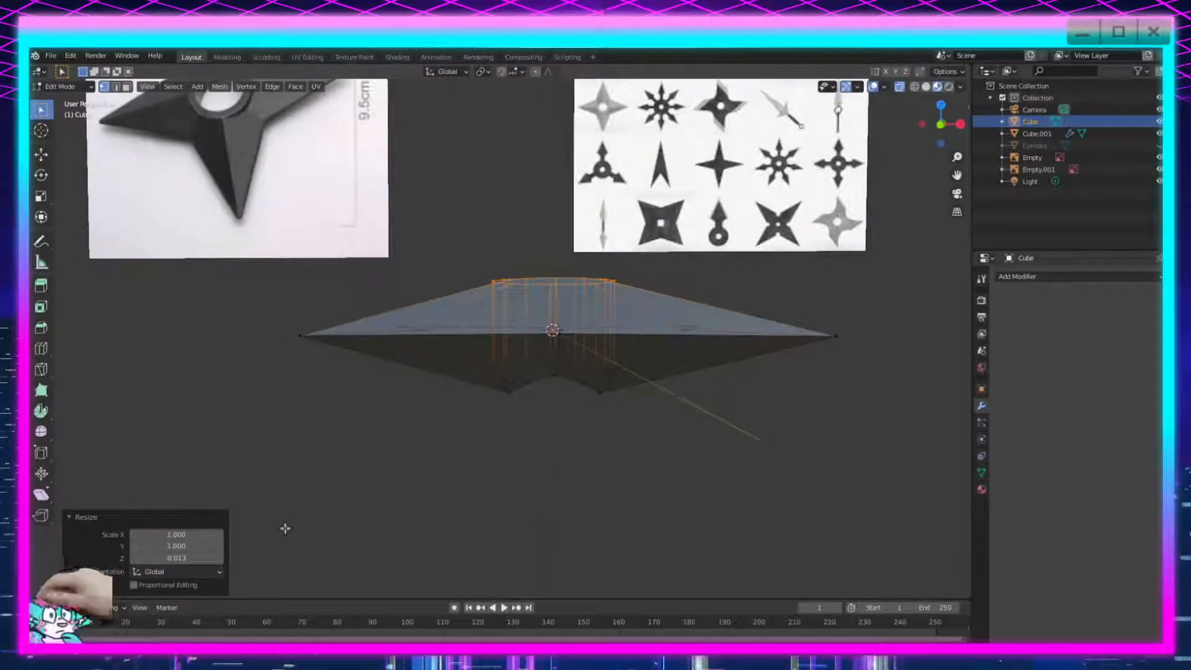
Select the vertices of the lower hole rim and flatten them along Z with a scale of about 0.002.
mouse_move(512, 454)
middle_down()
mouse_move(513, 539)
mouse_move(511, 427)
mouse_move(512, 447)
middle_up()
drag(639, 333, 431, 468)
key(s)
key(z)
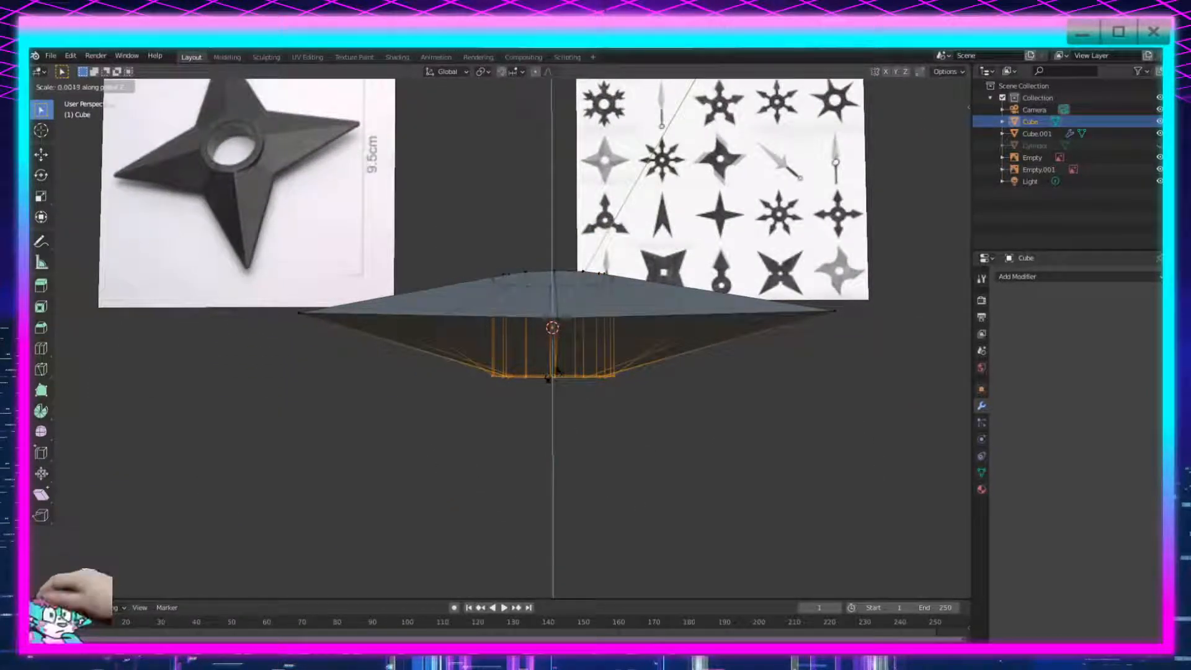
click(557, 380)
middle_drag(619, 439, 624, 457)
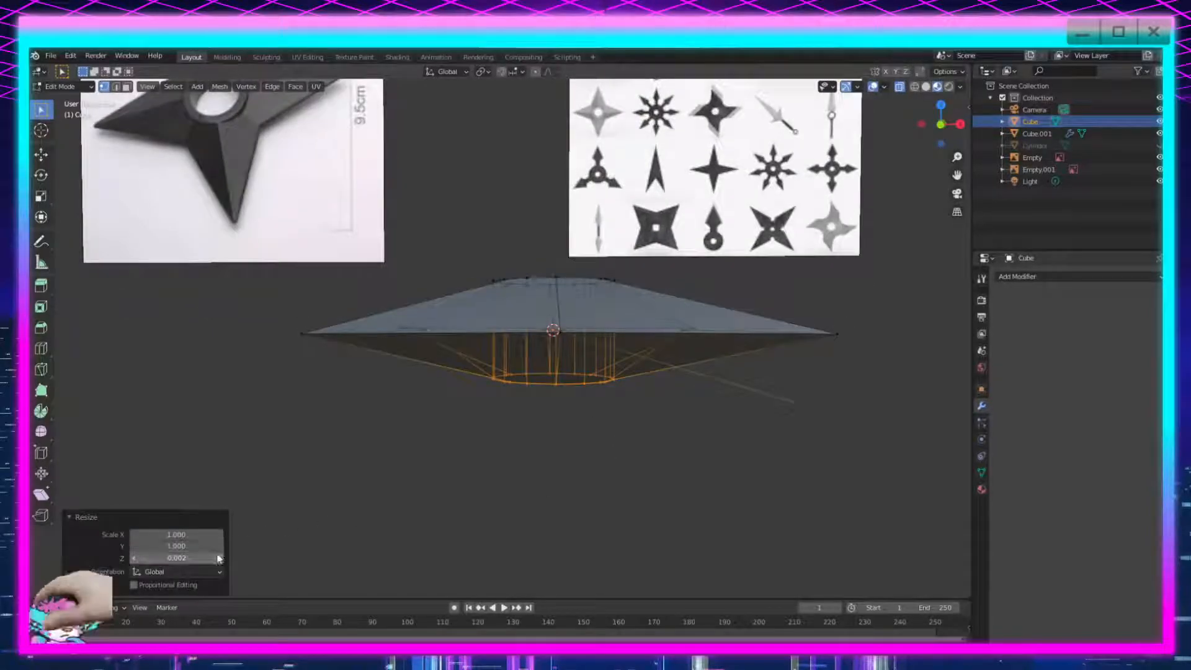
mouse_move(609, 478)
middle_down()
mouse_move(619, 526)
mouse_move(612, 459)
middle_up()
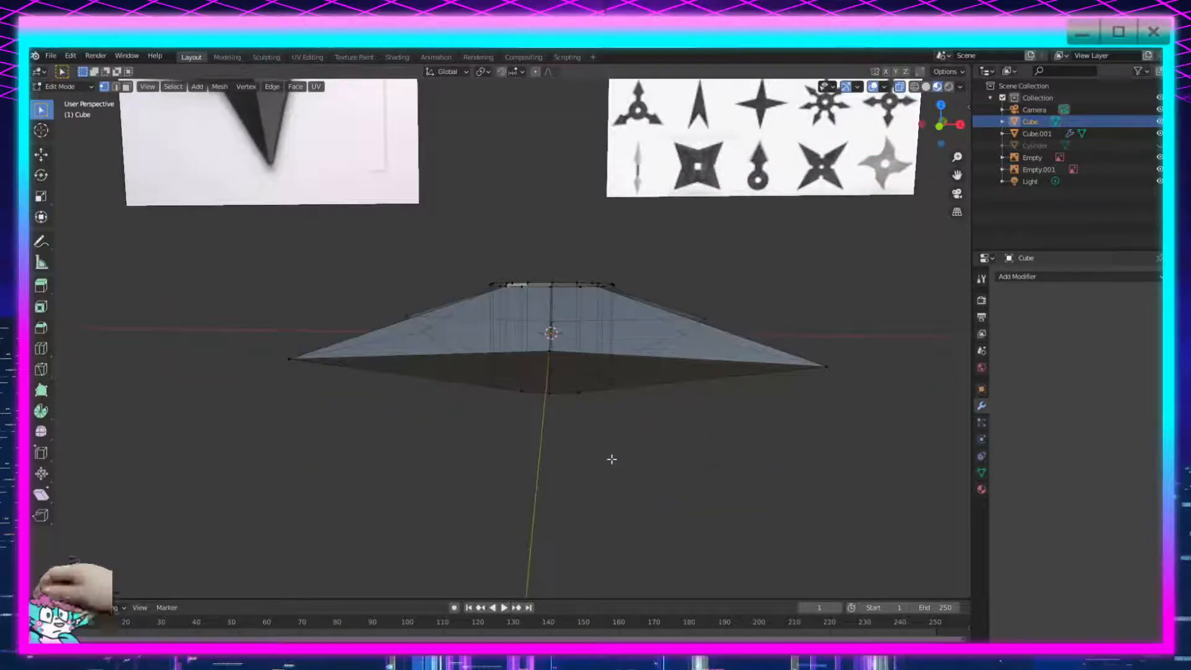
Reselect the upper rim vertices, scale them along Z again to level the rim, and deselect them.
drag(645, 256, 456, 303)
key(s)
key(z)
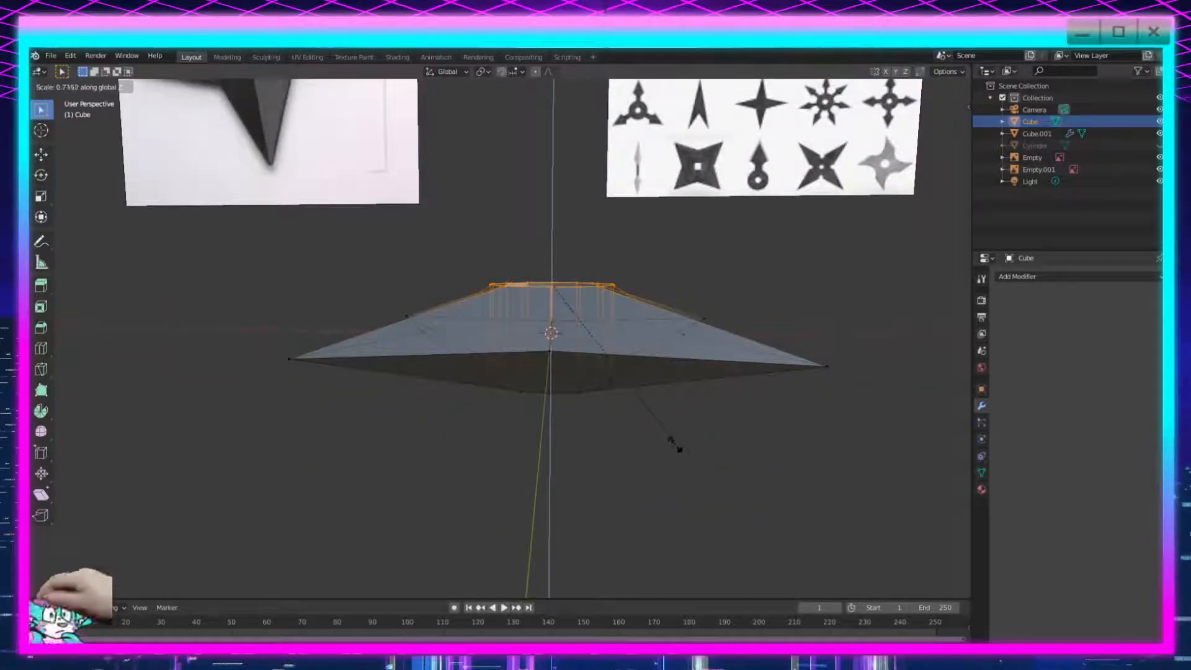
click(575, 310)
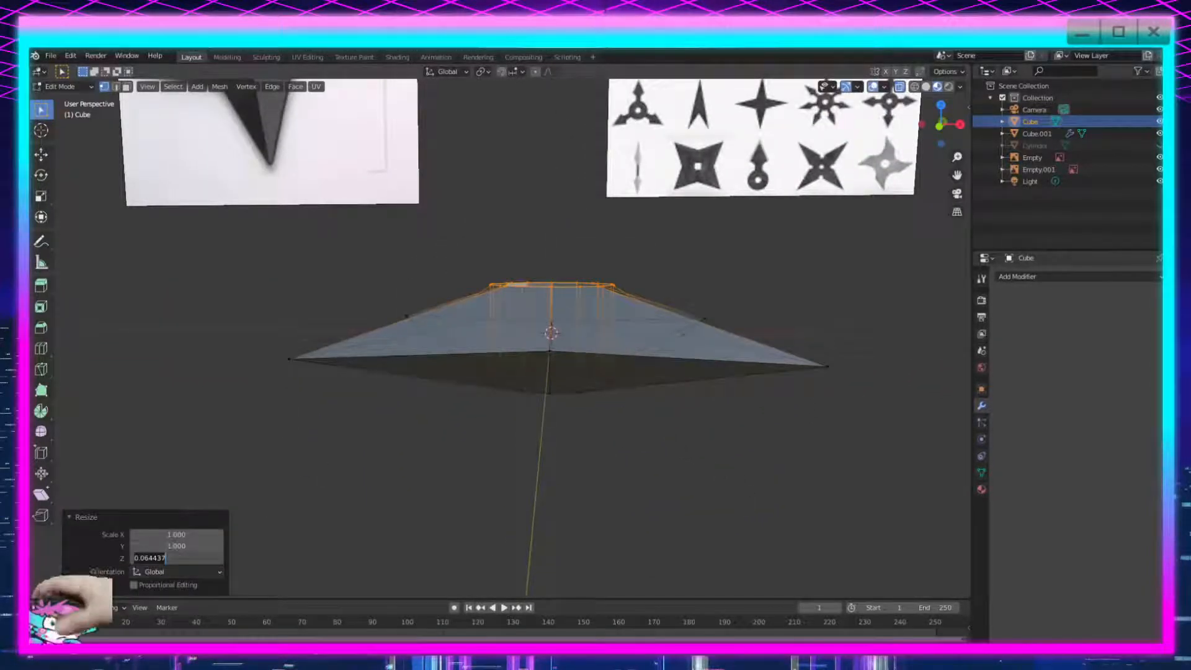
key(Return)
click(517, 433)
Examine the star's centre hole, its rim vertices and inner walls from several angles.
mouse_move(517, 433)
middle_down()
mouse_move(561, 470)
mouse_move(542, 501)
mouse_move(675, 566)
mouse_move(587, 459)
mouse_move(567, 483)
mouse_move(569, 516)
mouse_move(570, 448)
mouse_move(513, 417)
middle_up()
scroll(651, 566, up, 6)
scroll(429, 392, down, 8)
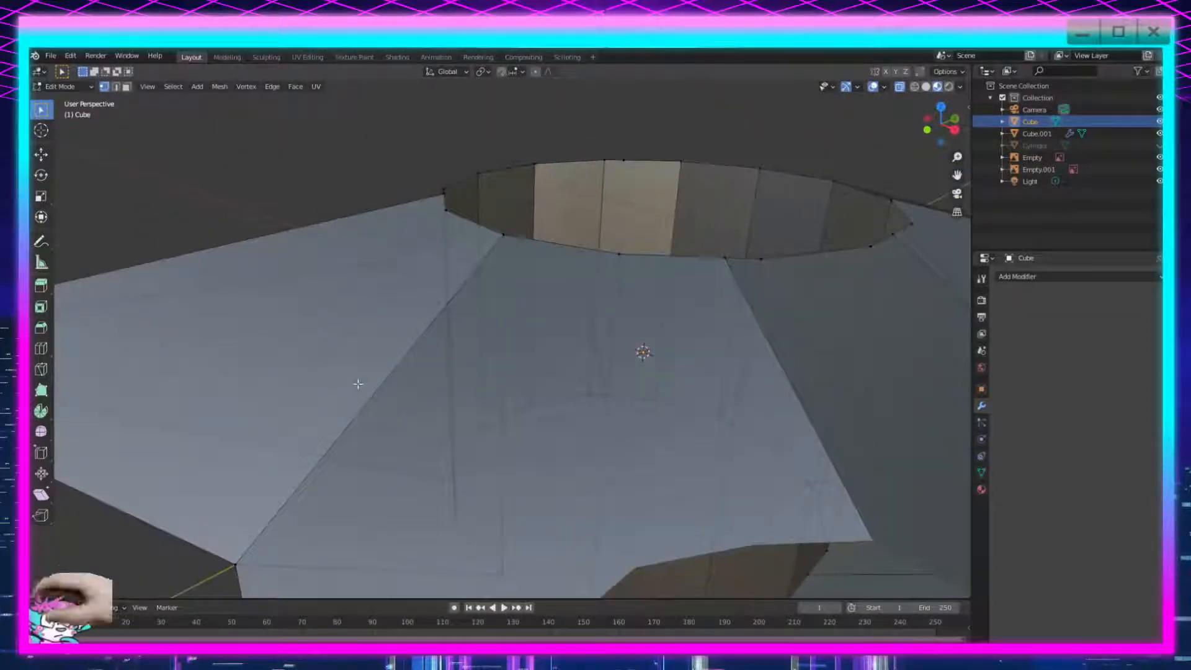
middle_drag(360, 399, 561, 429)
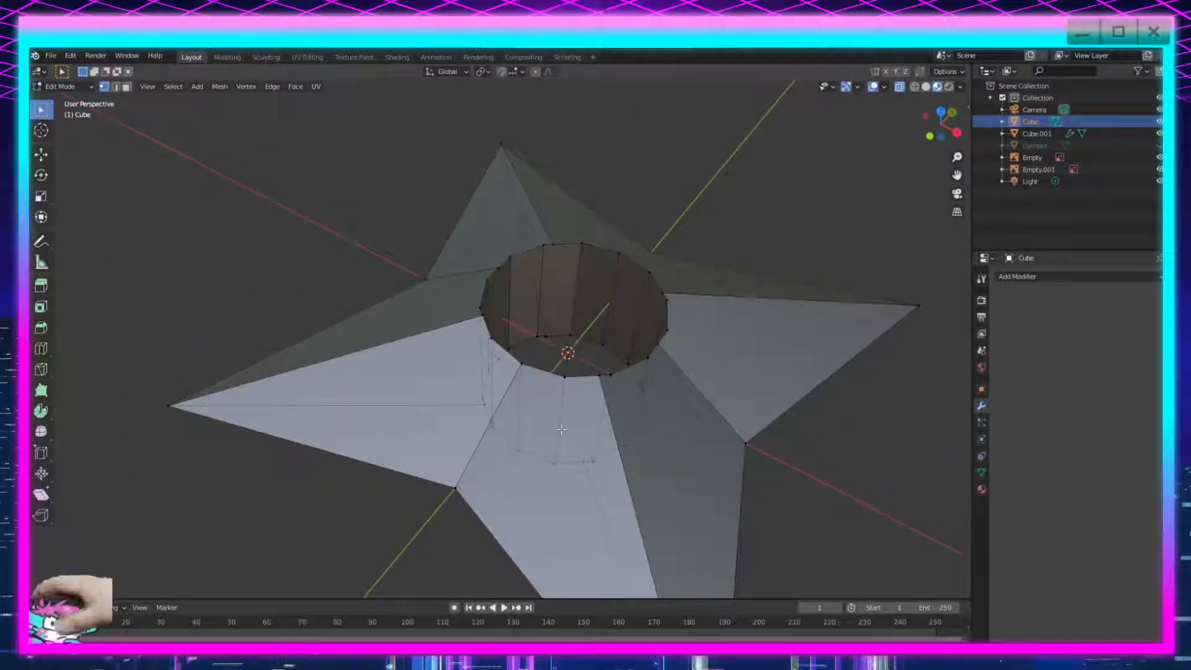
middle_drag(431, 352, 504, 480)
shift+middle_drag(494, 319, 521, 414)
scroll(553, 336, up, 4)
middle_drag(552, 336, 546, 358)
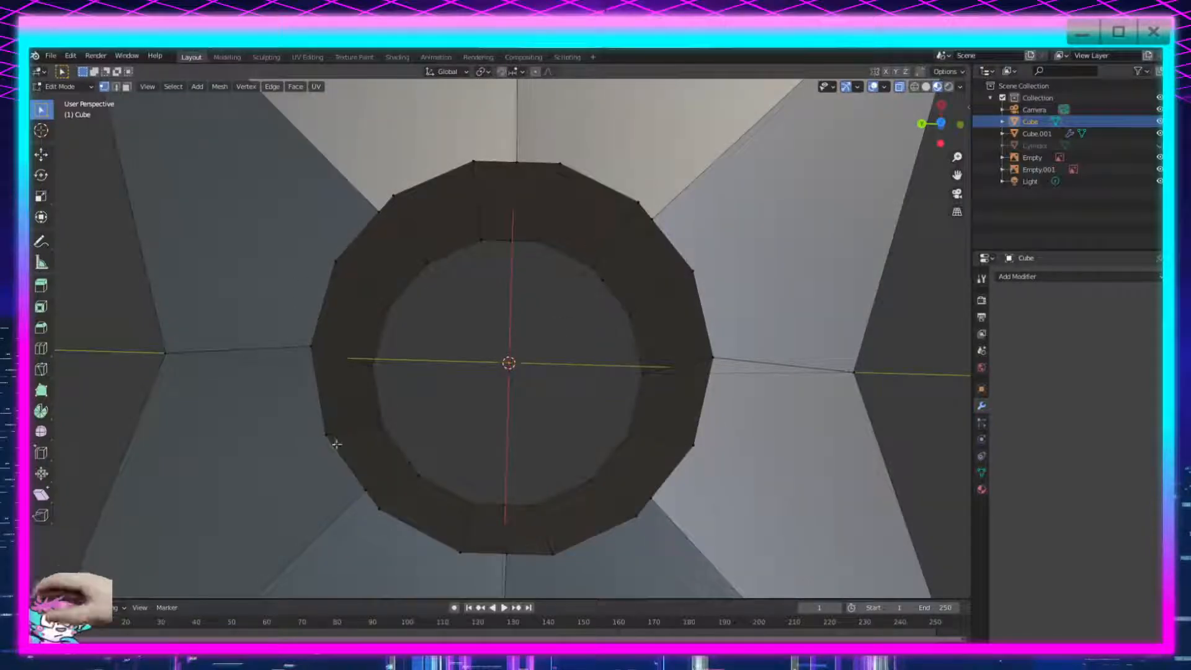
middle_drag(453, 483, 574, 381)
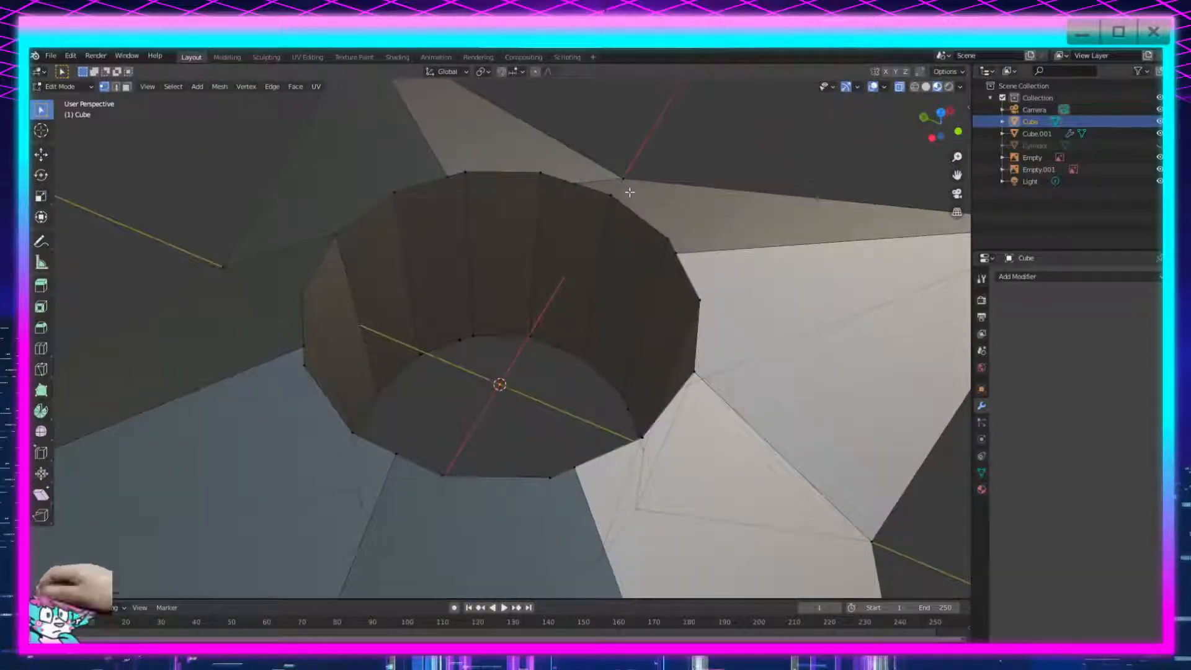
Try smooth shading on the star in Object Mode and set it back to flat shading.
key(Tab)
right_click(637, 230)
click(637, 230)
scroll(606, 245, down, 5)
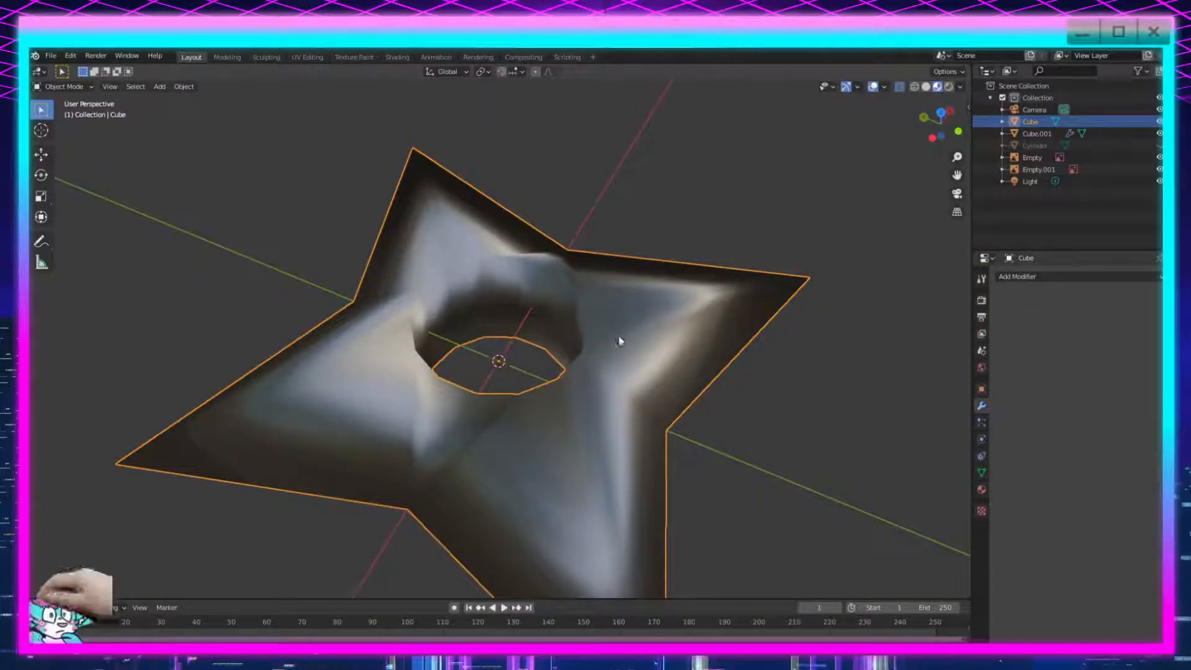
key(Tab)
key(Tab)
right_click(571, 312)
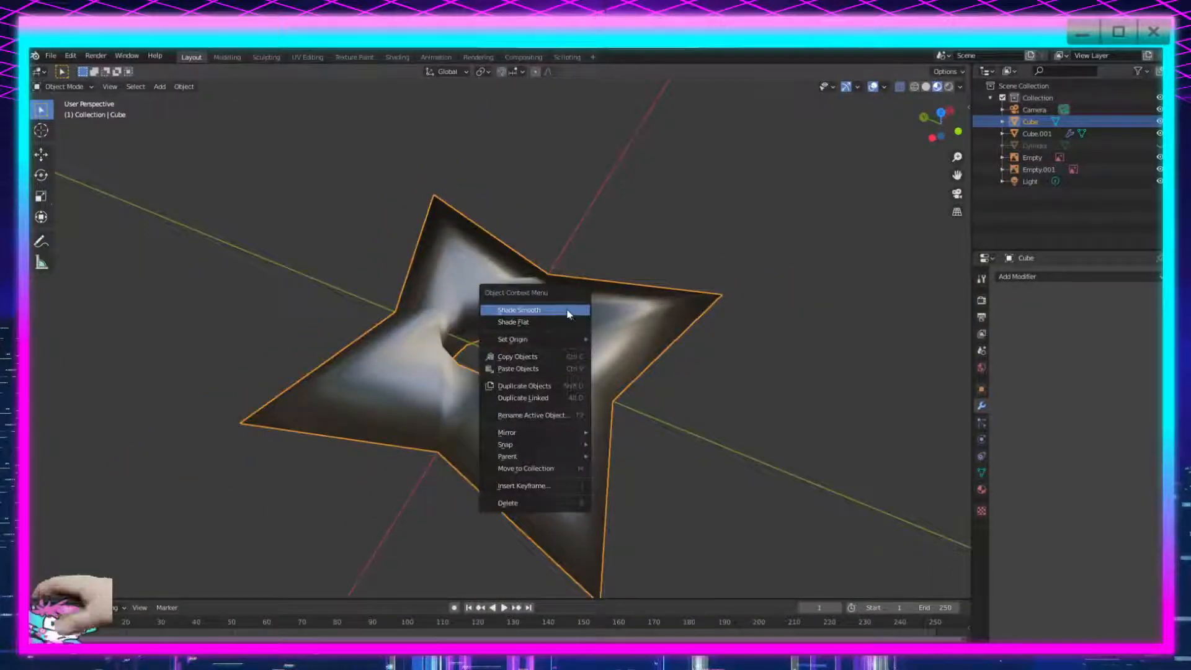
click(553, 322)
Examine the star's hole rims, inner walls and side profile from several angles in Edit Mode.
scroll(552, 347, up, 5)
mouse_move(550, 354)
middle_down()
mouse_move(583, 332)
mouse_move(558, 314)
mouse_move(563, 356)
middle_up()
key(Tab)
middle_drag(574, 298, 564, 330)
scroll(564, 329, down, 2)
shift+middle_drag(606, 475, 529, 327)
click(41, 348)
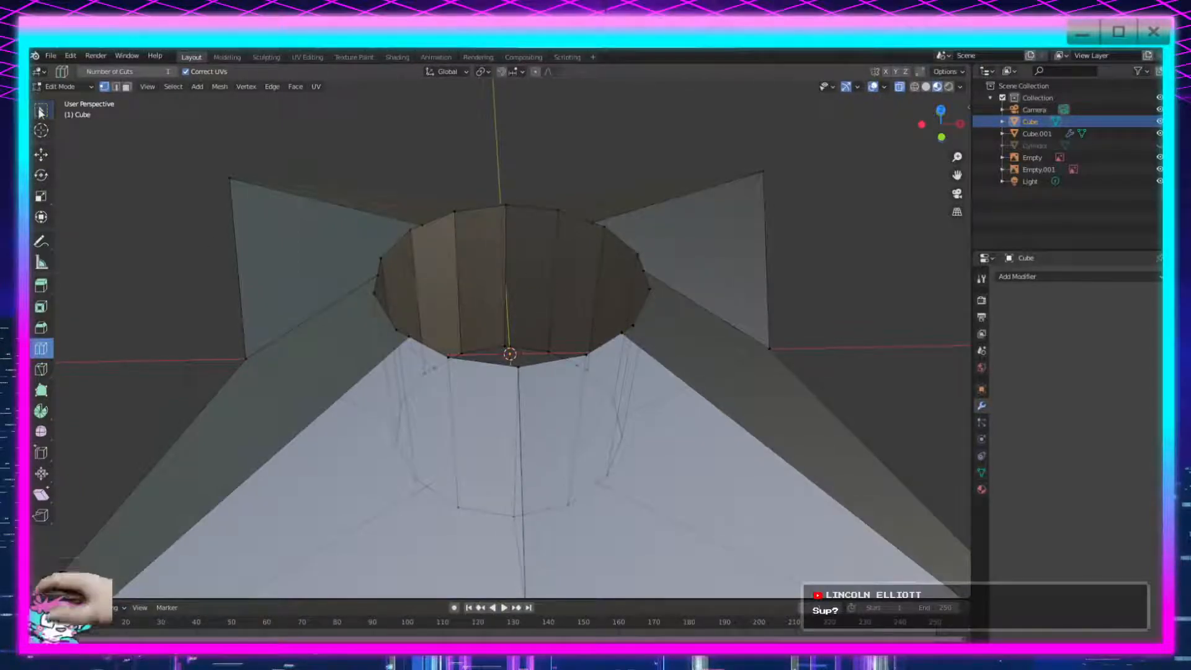
middle_drag(190, 316, 386, 321)
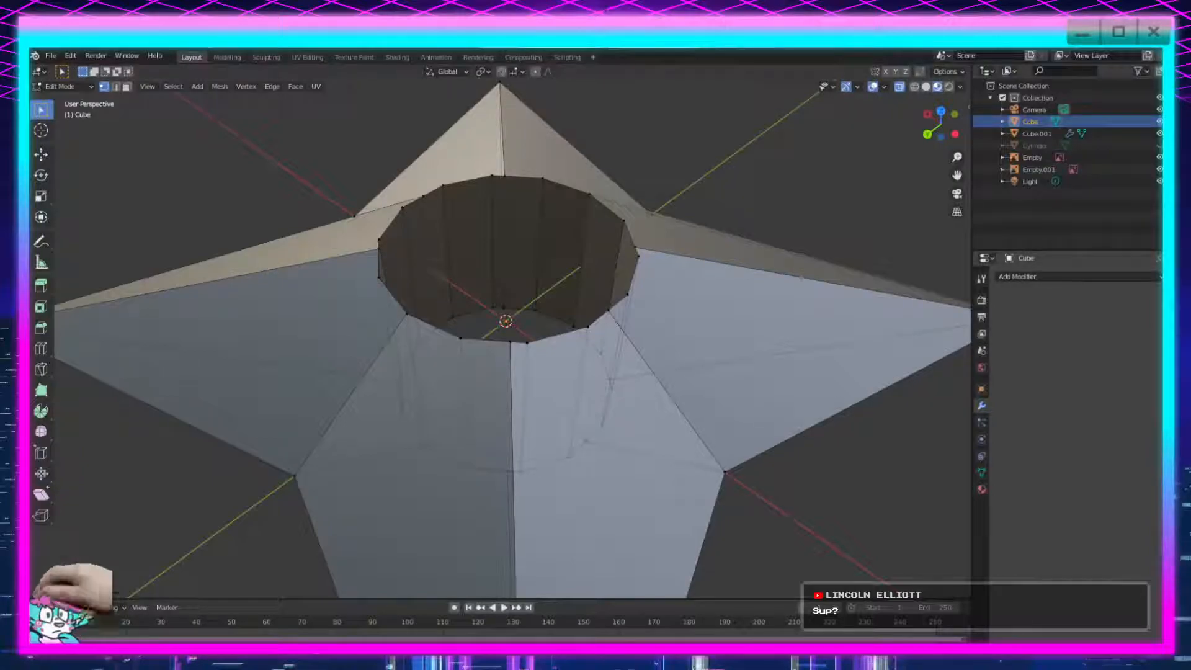
middle_drag(664, 439, 615, 467)
scroll(615, 468, up, 4)
shift+middle_drag(643, 341, 511, 422)
scroll(544, 439, down, 4)
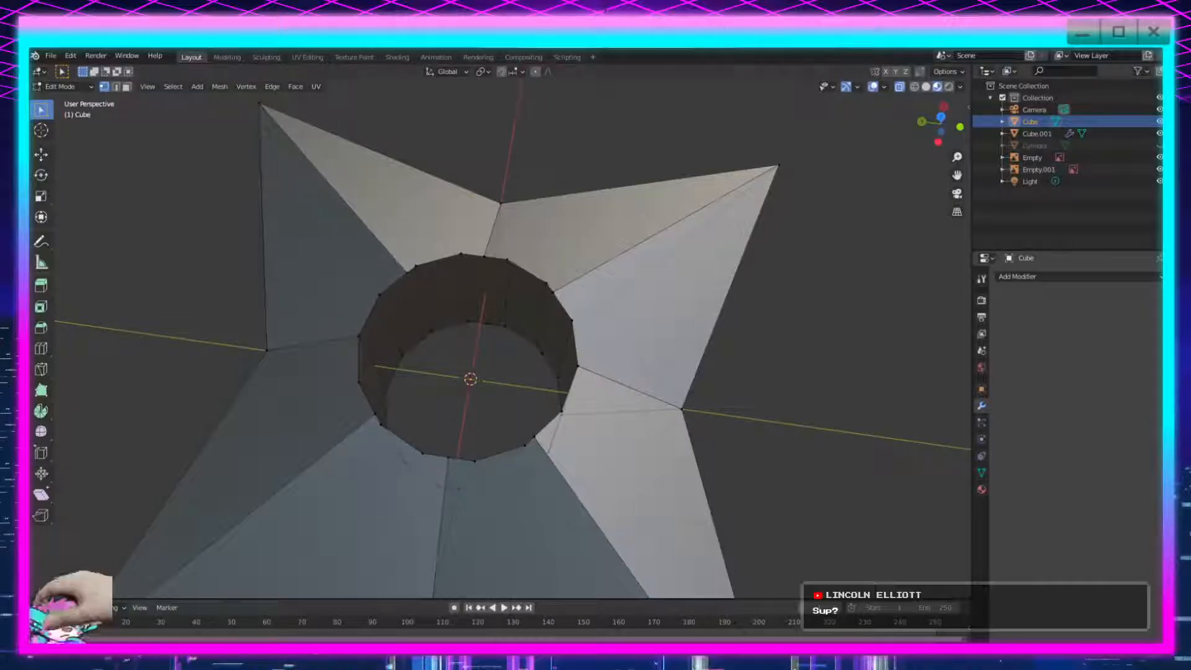
scroll(515, 435, down, 3)
middle_drag(515, 435, 529, 469)
scroll(660, 513, up, 3)
shift+middle_drag(754, 580, 722, 471)
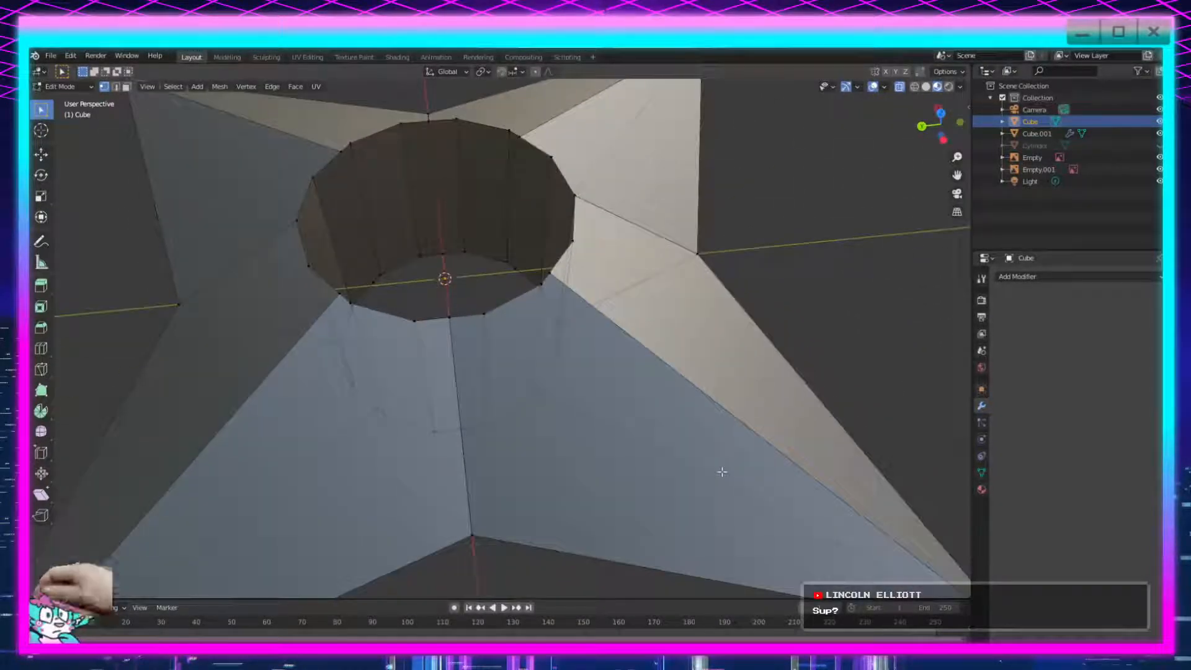
middle_drag(493, 366, 615, 364)
scroll(615, 364, down, 3)
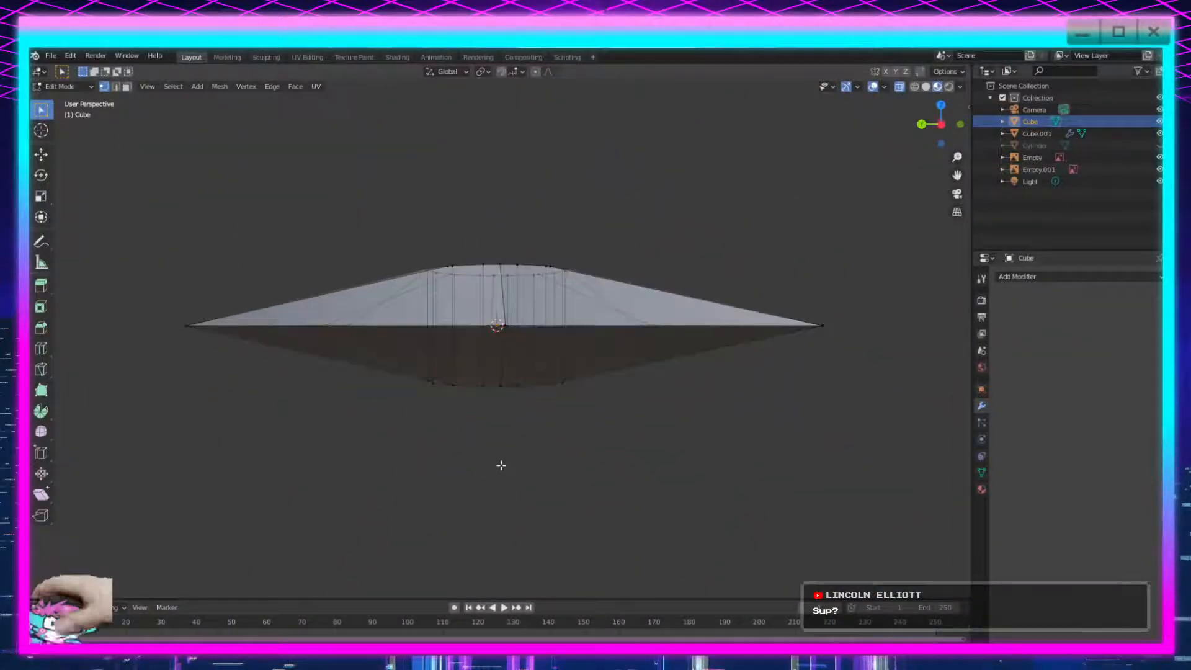
middle_drag(503, 465, 568, 471)
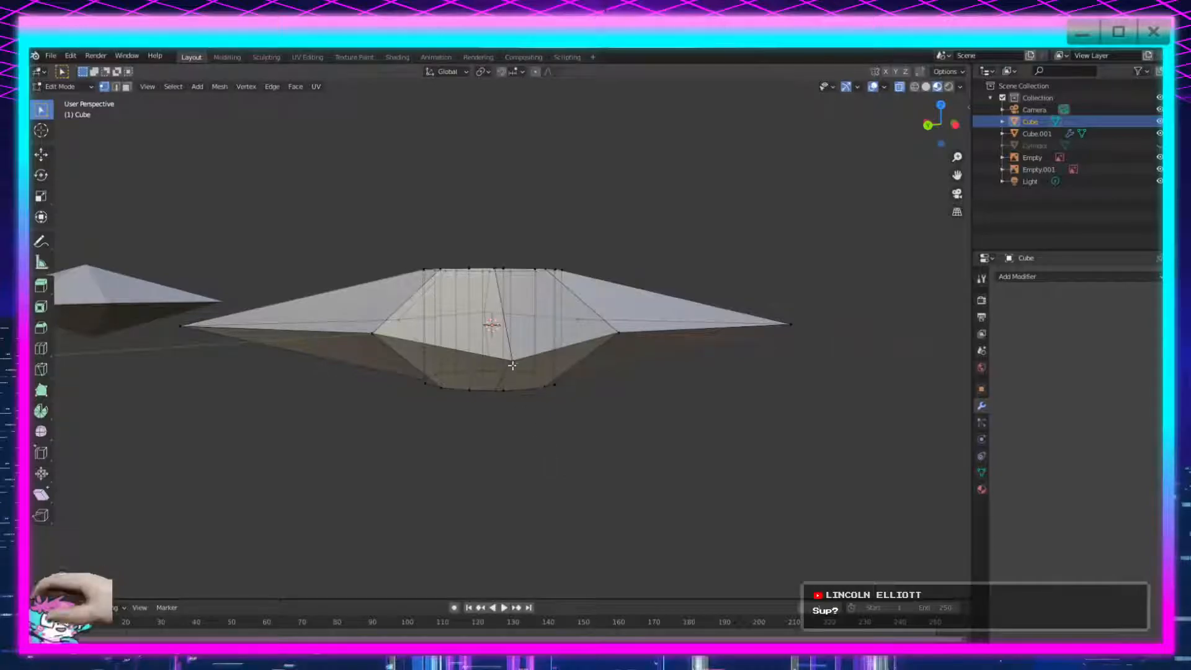
middle_drag(508, 427, 482, 375)
scroll(505, 404, up, 6)
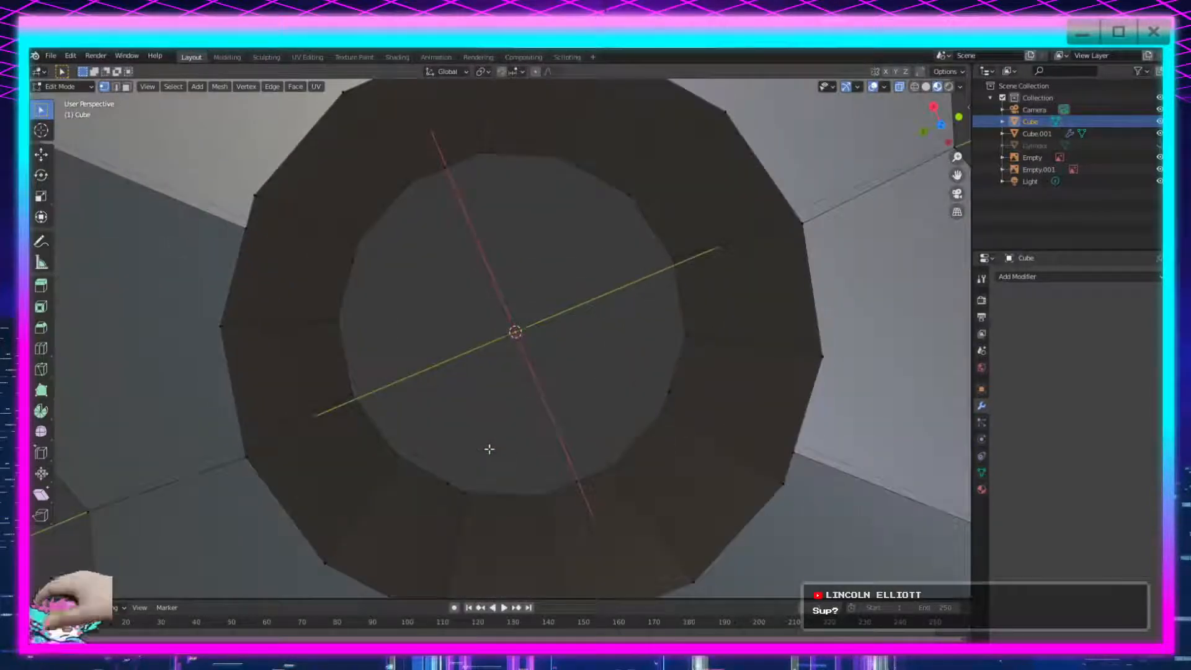
Merge the two close rim vertices where one arm's ridge meets the centre hole, using At Last.
scroll(489, 448, down, 4)
middle_drag(595, 434, 570, 362)
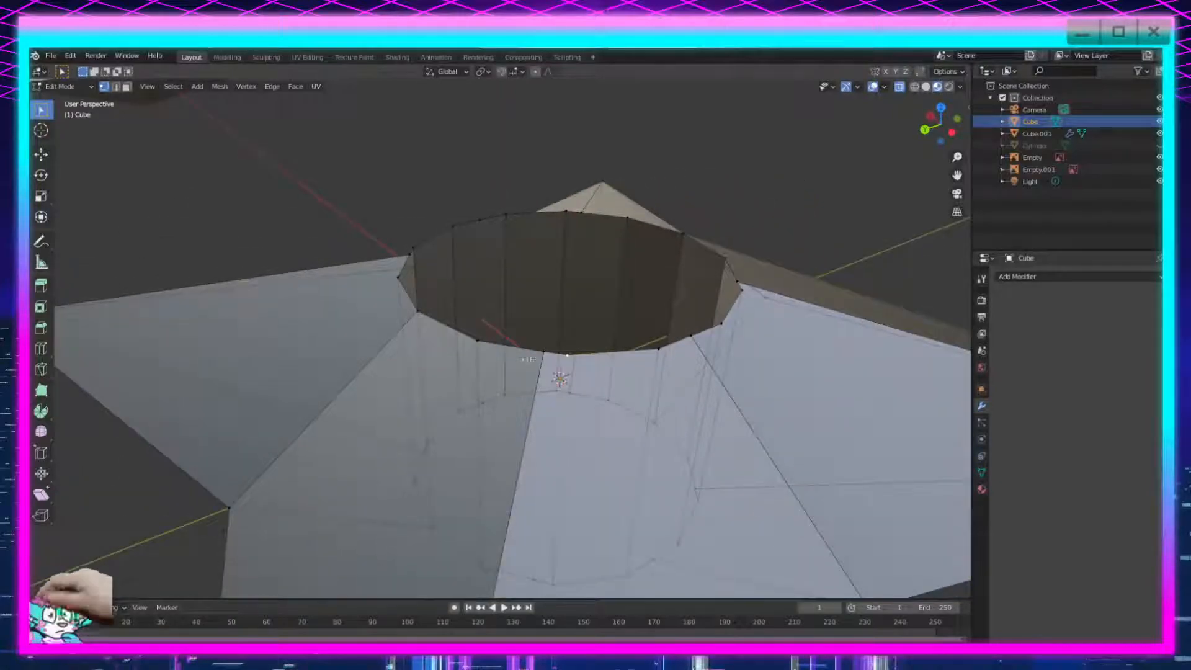
key(m)
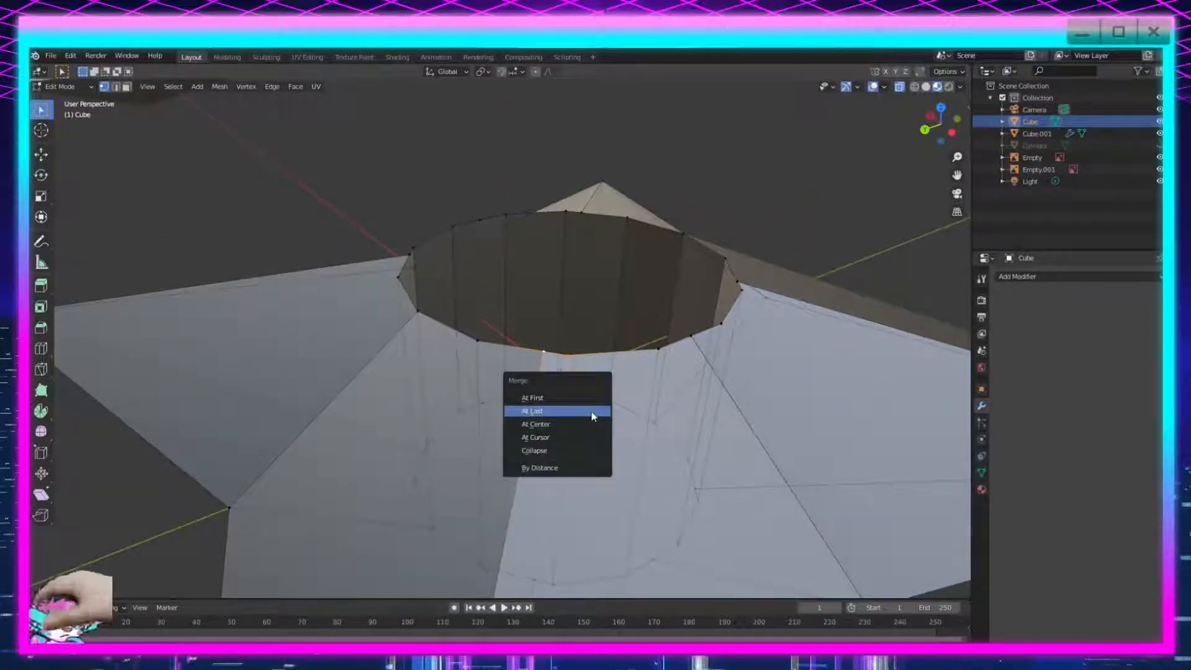
click(590, 412)
scroll(590, 411, down, 1)
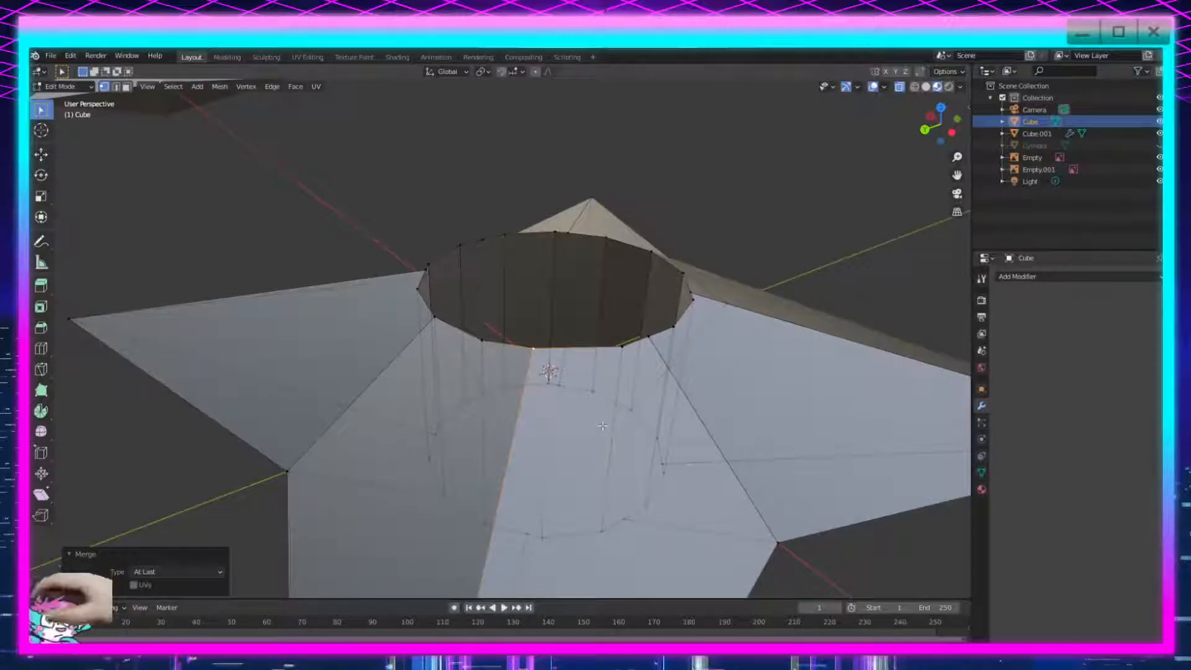
Inspect the star's hole from several angles and compare it with the shuriken reference images.
scroll(603, 426, down, 2)
middle_drag(602, 426, 605, 454)
scroll(605, 454, up, 3)
shift+middle_drag(664, 500, 594, 428)
middle_drag(528, 272, 528, 397)
middle_drag(632, 407, 633, 367)
scroll(641, 351, down, 4)
middle_drag(642, 444, 537, 373)
scroll(514, 349, down, 5)
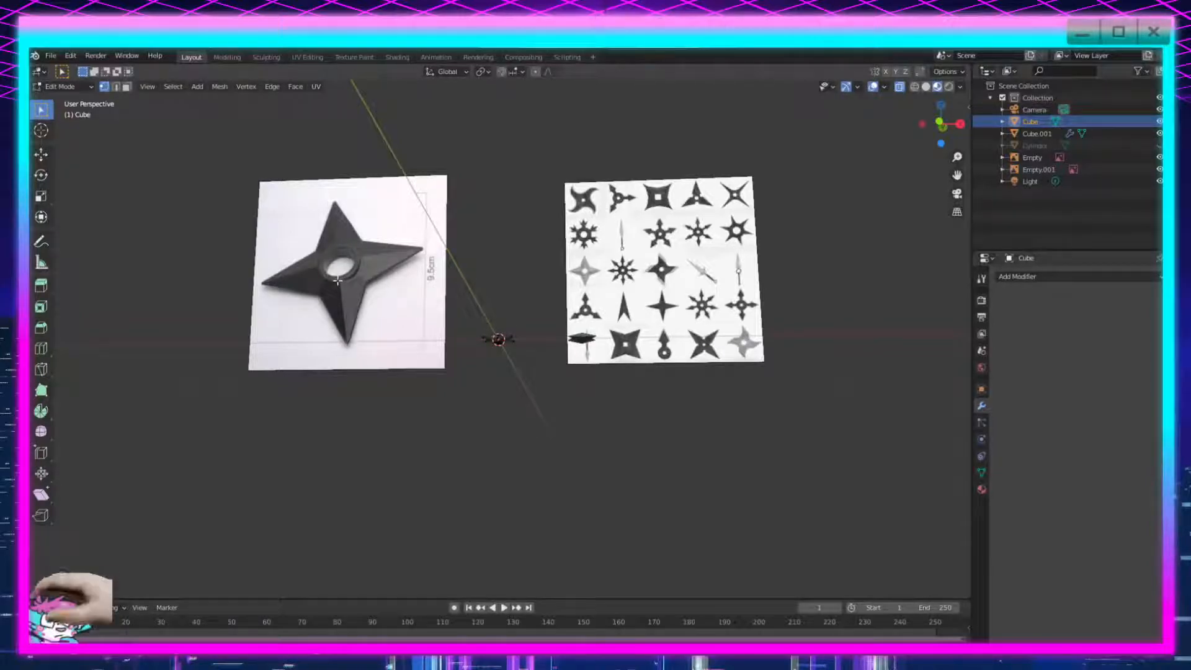
scroll(478, 490, up, 15)
middle_drag(492, 478, 540, 475)
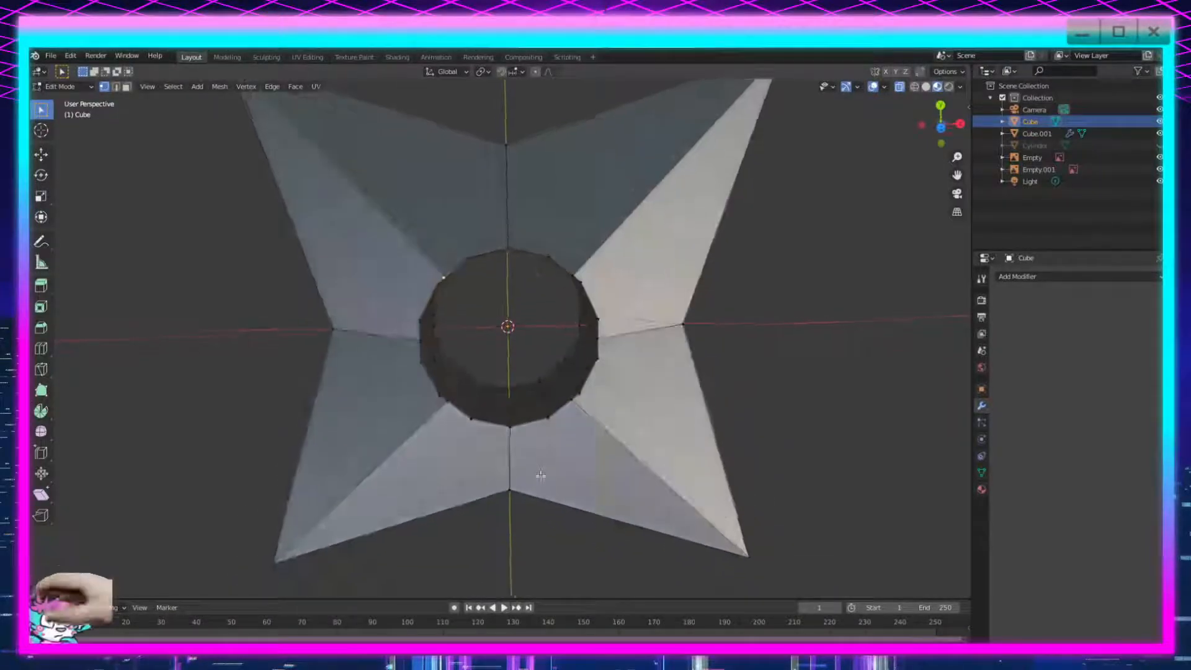
Box-select all vertices around the centre hole and scale them along Z by about 0.843 to thin the star.
drag(623, 221, 404, 434)
middle_drag(434, 435, 681, 101)
key(s)
key(z)
click(689, 469)
scroll(680, 101, down, 3)
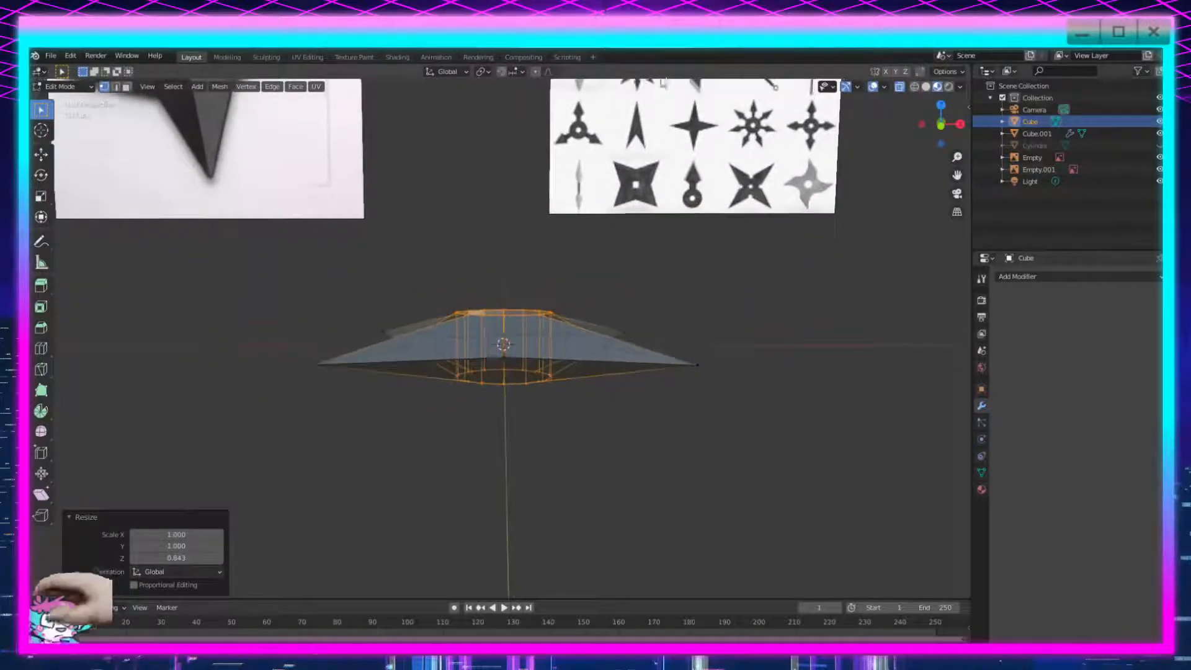
Check the star's reshaped hole in Object Mode and Edit Mode with its vertices deselected.
key(Tab)
middle_drag(627, 465, 546, 438)
scroll(546, 438, up, 7)
middle_drag(640, 333, 616, 330)
key(Tab)
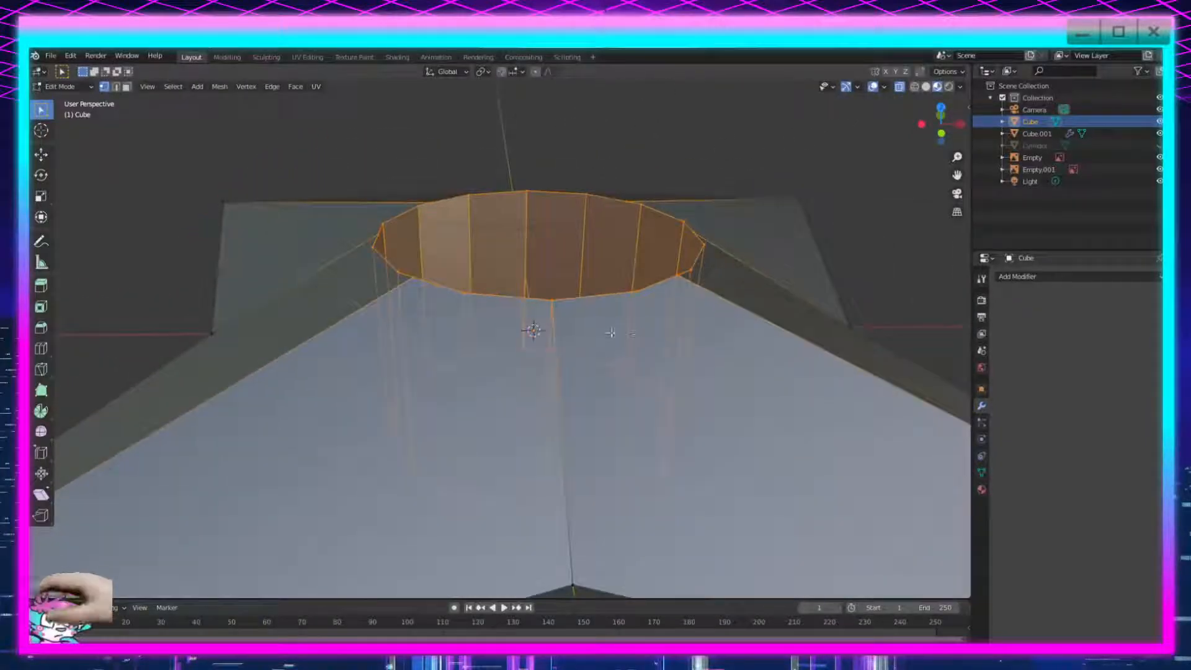
click(549, 428)
middle_drag(591, 398, 885, 366)
key(Tab)
key(Tab)
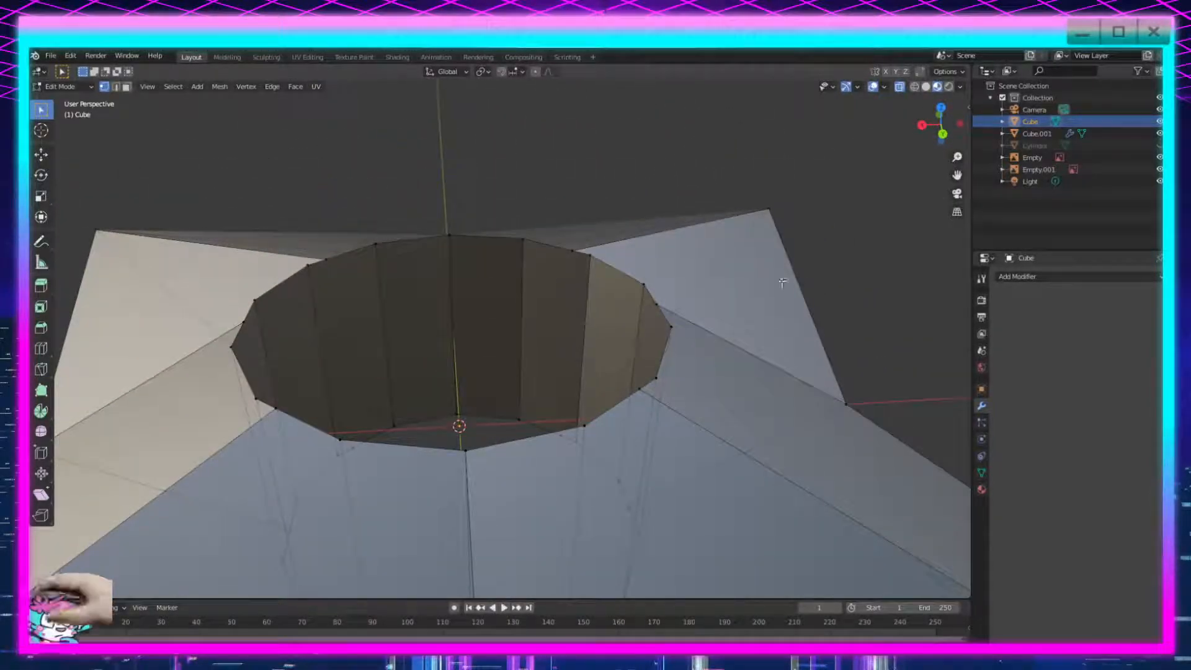
Merge the close vertices at one arm's ridge with At Last, on the near rim and on the far rim of the hole.
middle_drag(417, 365, 562, 468)
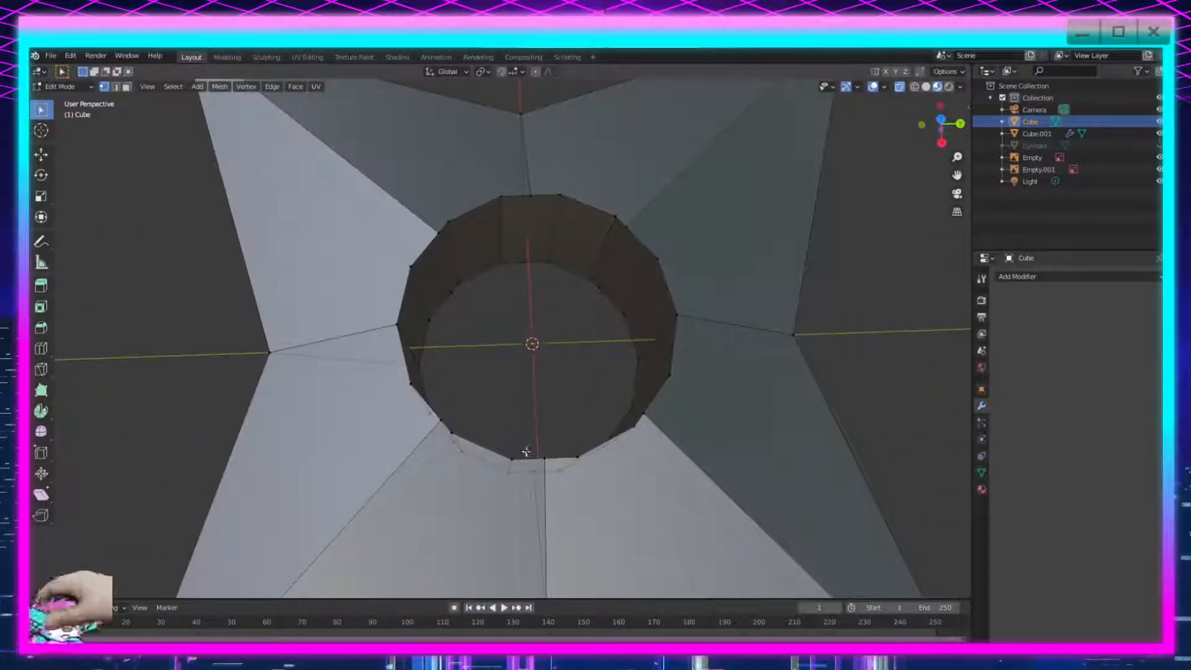
middle_drag(516, 428, 586, 455)
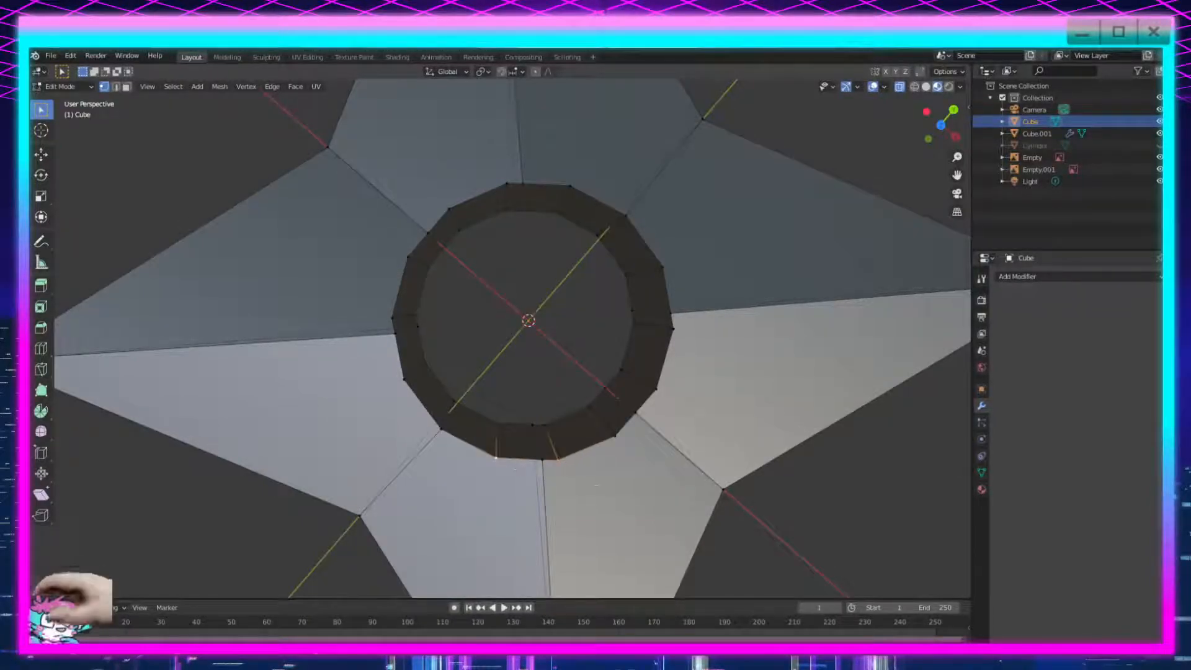
key(m)
click(599, 549)
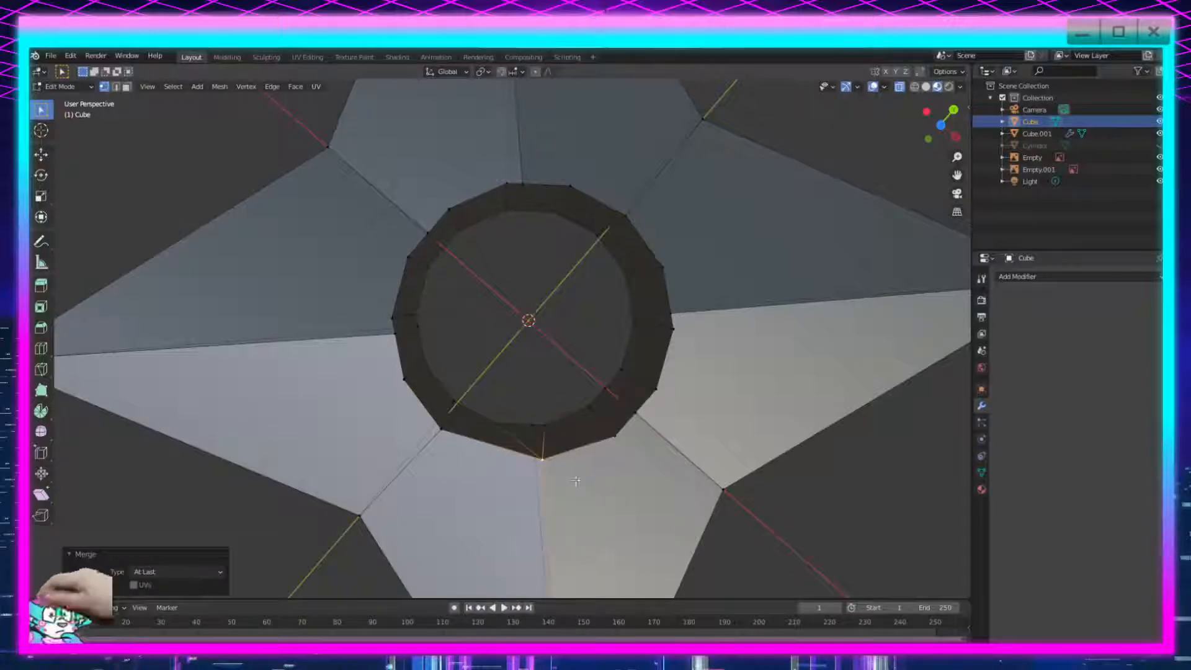
click(525, 425)
key(m)
click(601, 487)
middle_drag(601, 487, 558, 484)
At the adjacent arm's ridge, merge the clustered vertices of each hole rim into one with At Last.
middle_drag(526, 327, 511, 395)
click(511, 396)
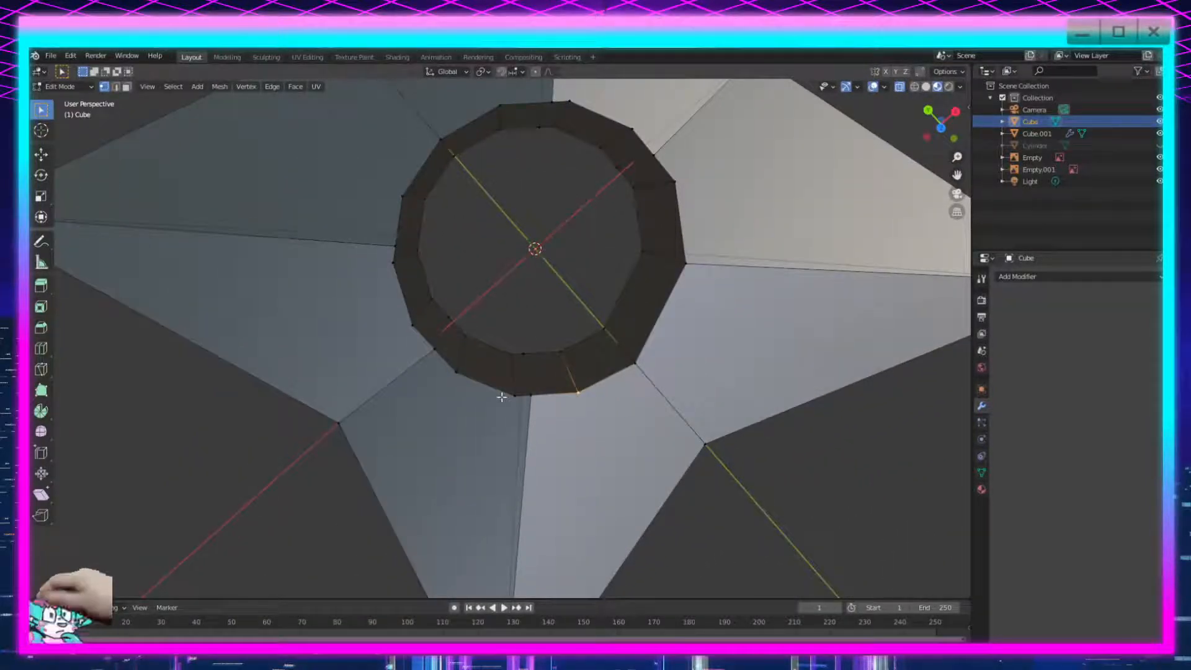
key(m)
click(567, 457)
click(496, 351)
key(m)
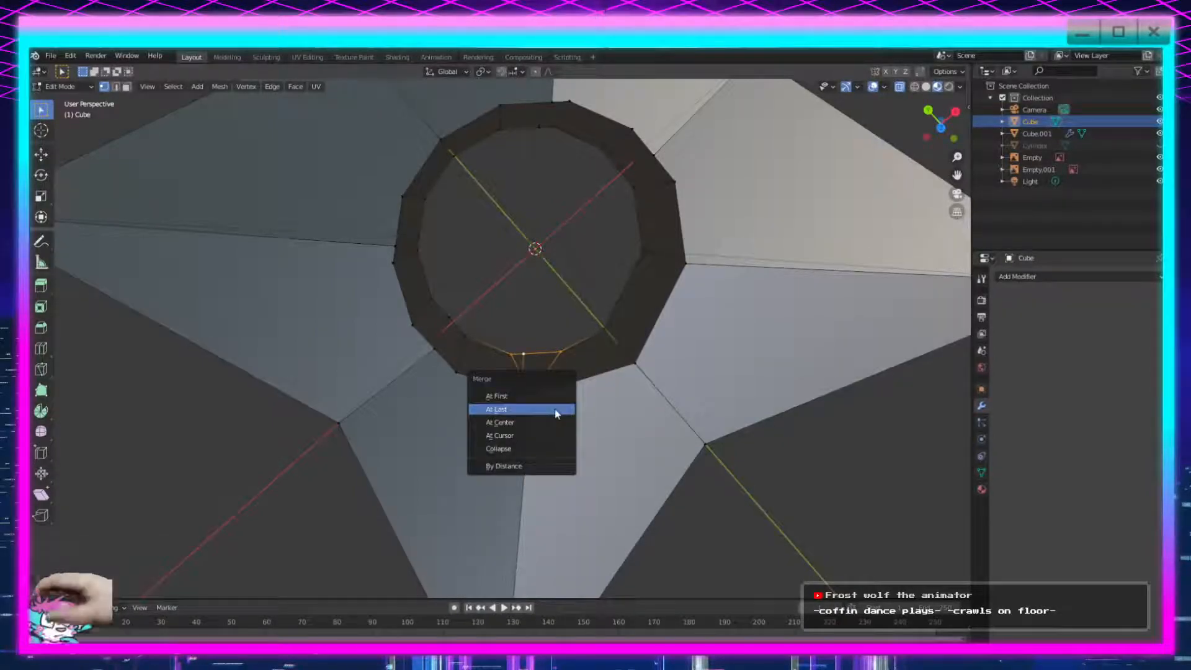
click(545, 407)
Merge the three close vertices on each hole rim at the notch between two arms, using At Last.
middle_drag(467, 412, 432, 406)
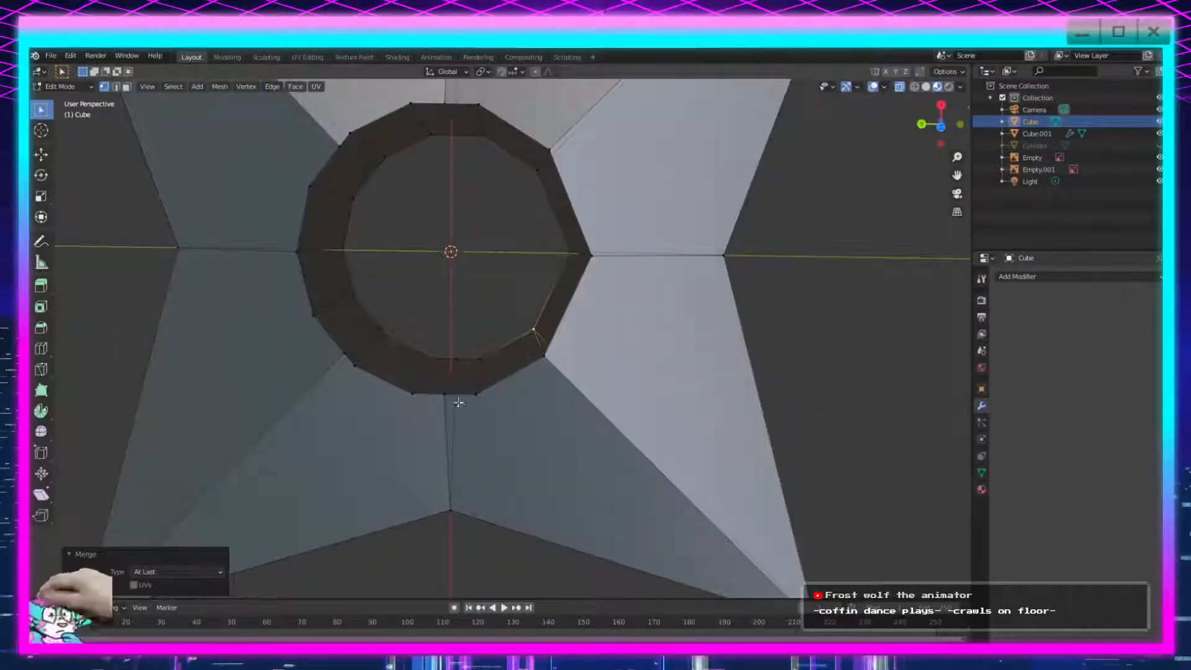
click(475, 393)
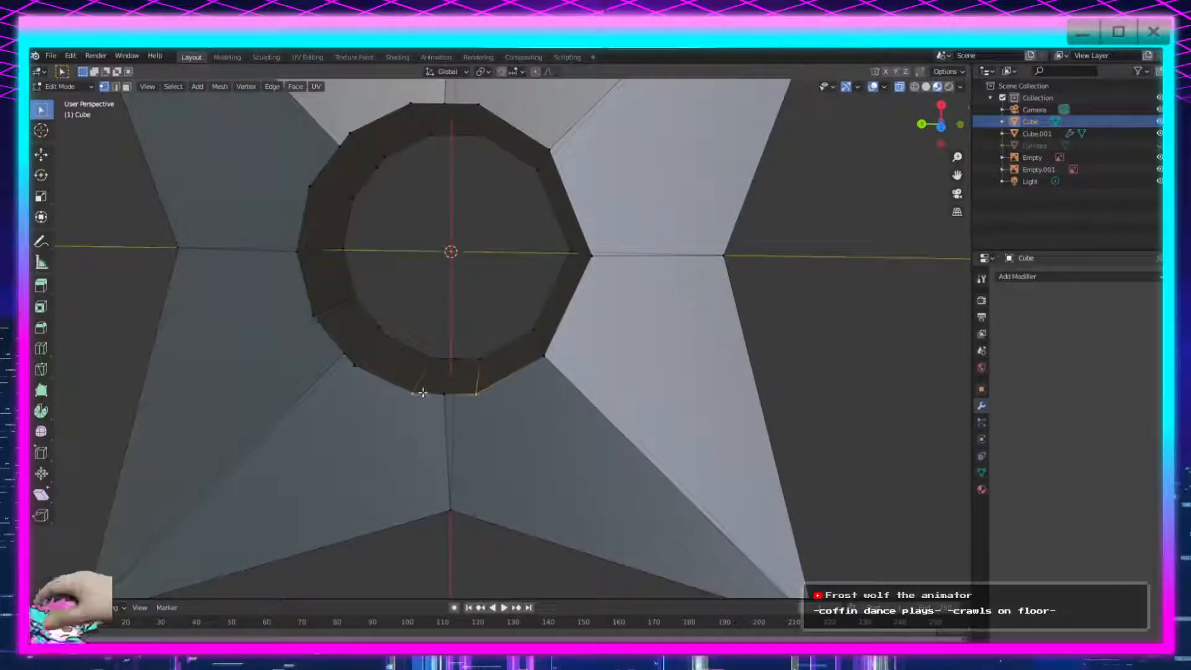
key(m)
click(484, 421)
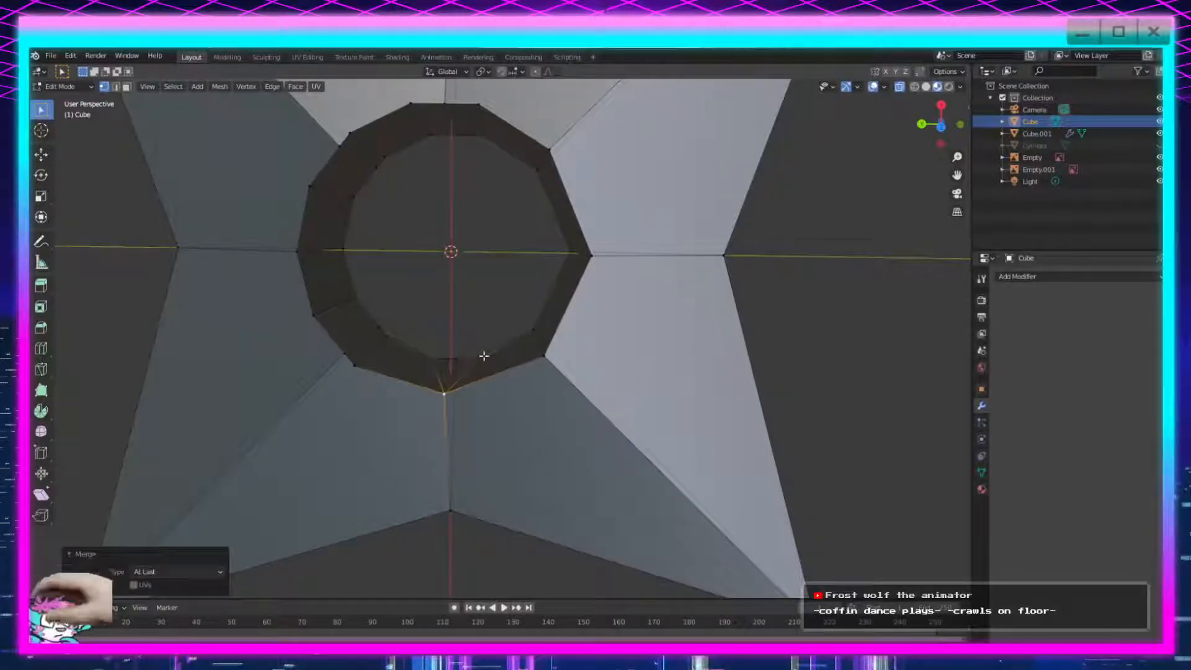
click(482, 357)
key(m)
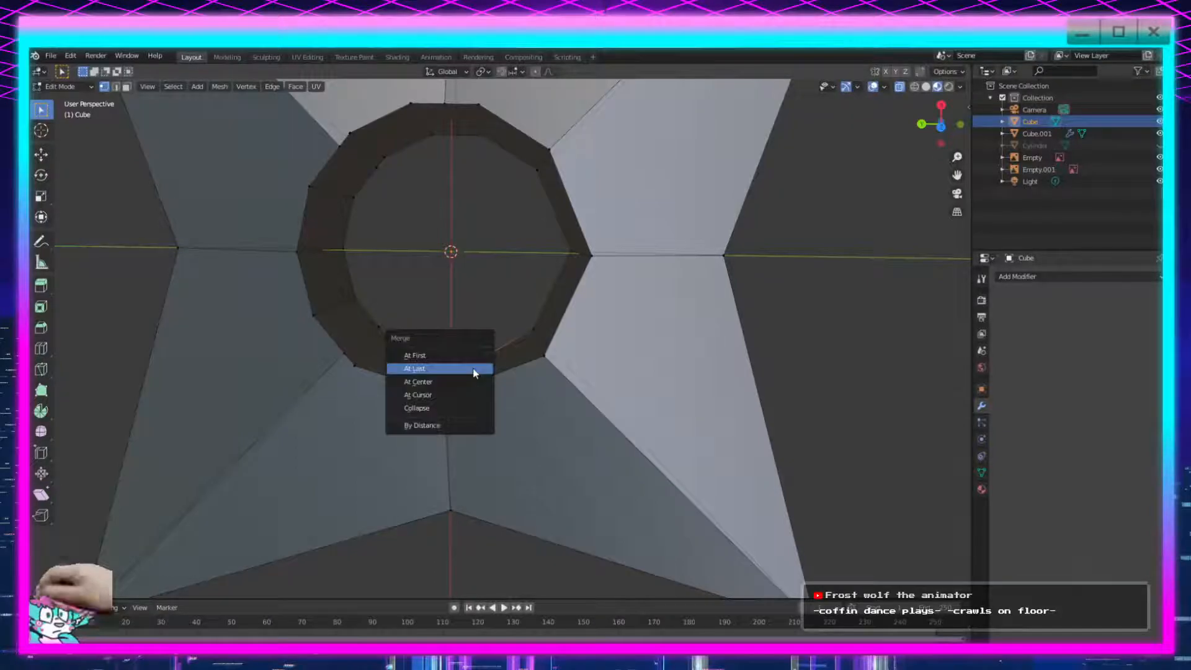
click(478, 368)
Clear the selection and merge the near-rim vertices at another arm's ridge with At Last.
middle_drag(274, 385, 484, 434)
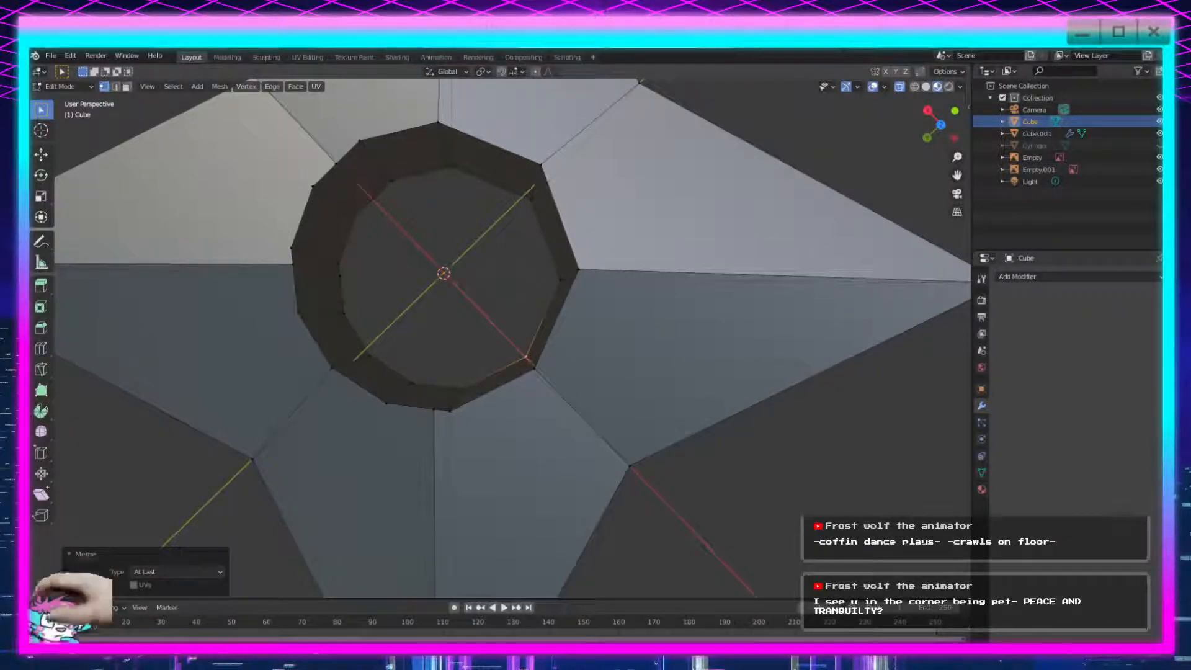
click(706, 546)
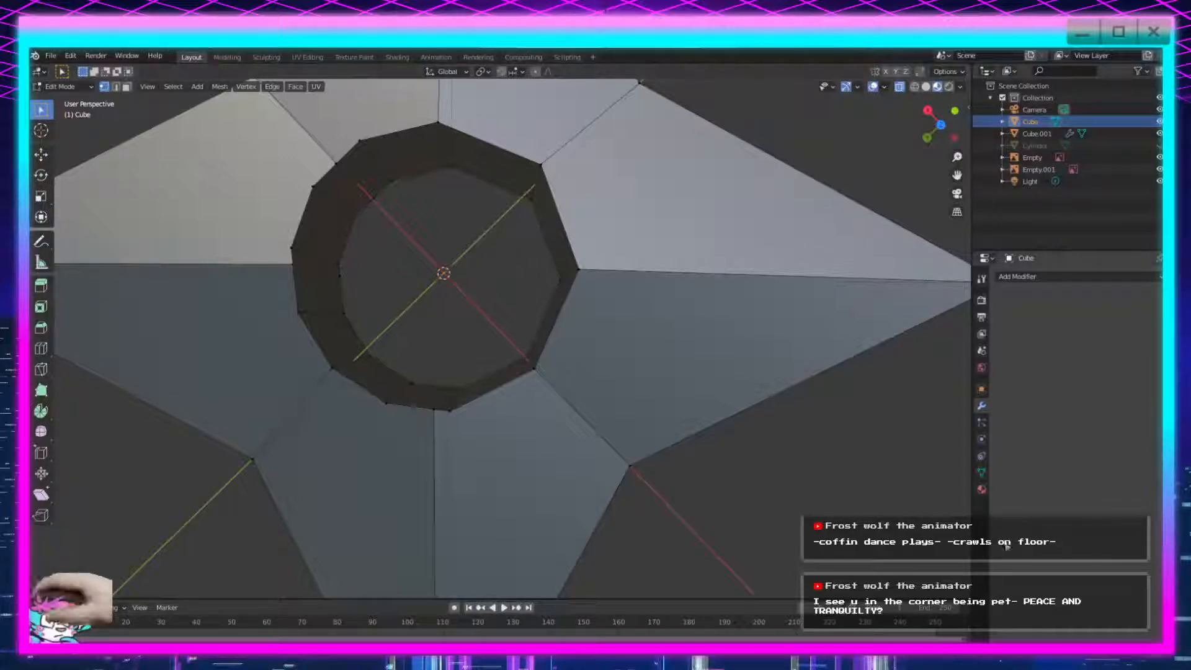
middle_drag(521, 224, 525, 243)
scroll(537, 396, up, 3)
middle_drag(538, 398, 449, 232)
key(x)
click(537, 408)
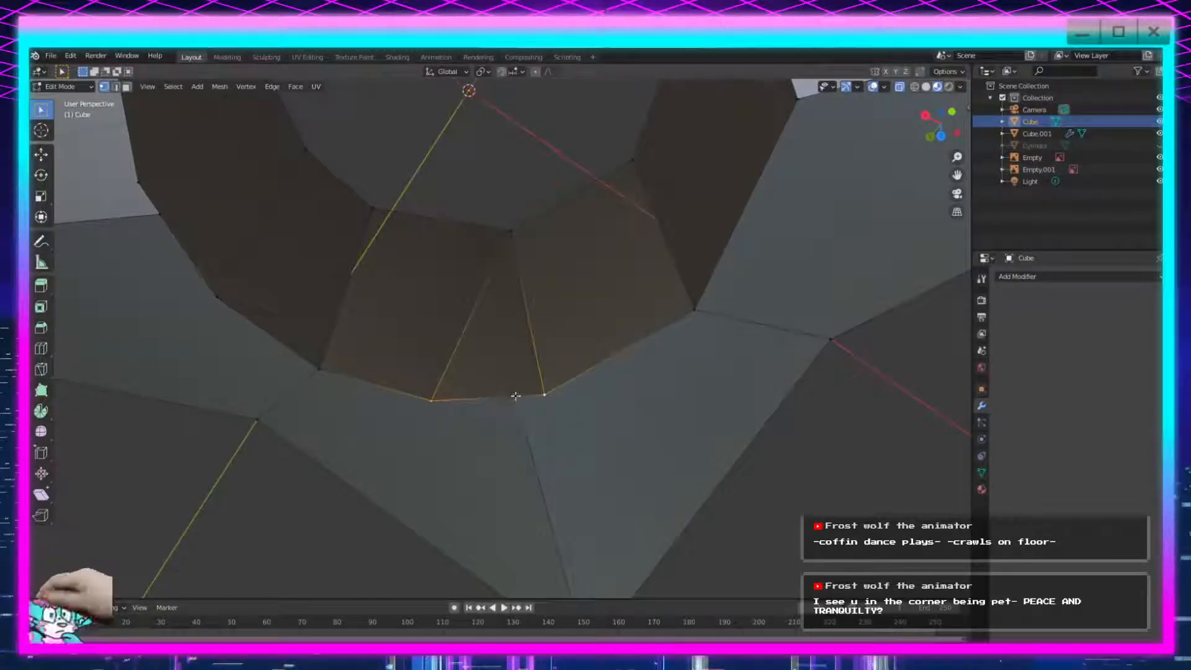
key(m)
click(550, 500)
Try merging the near-rim vertices at the next arm's ridge and undo that merge.
middle_drag(550, 499, 474, 478)
scroll(474, 479, up, 3)
shift+click(578, 460)
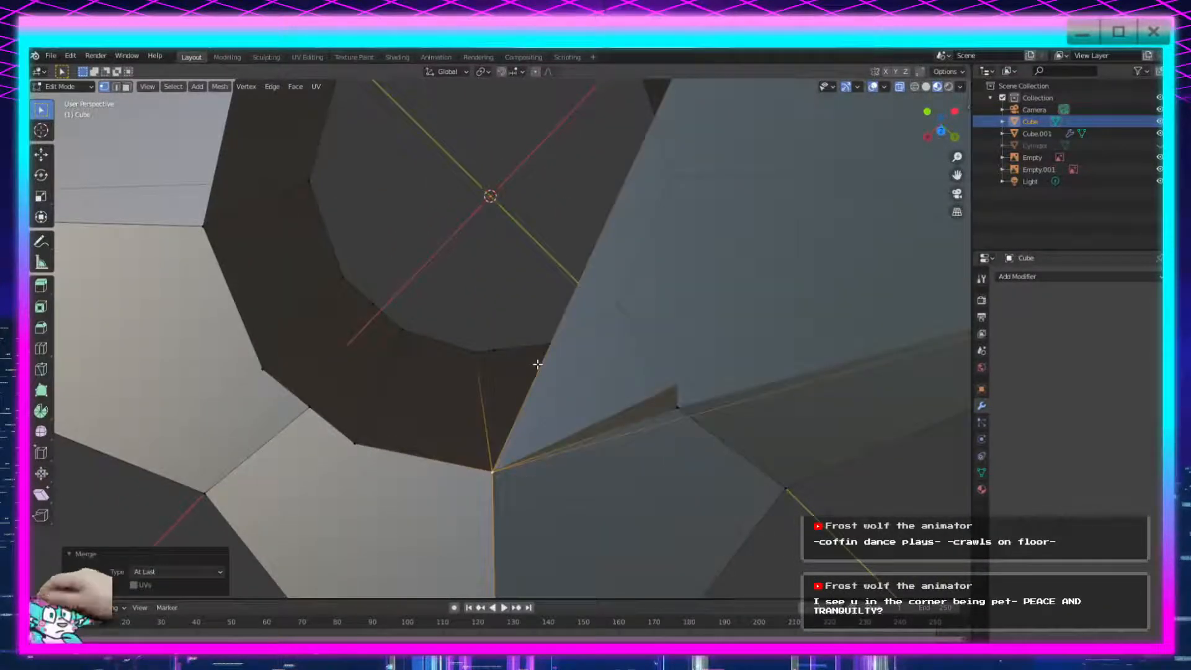
key(ctrl+z)
Reselect the near-rim vertices at this arm's ridge and merge them with At Last, then merge the matching far-rim vertices.
click(588, 468)
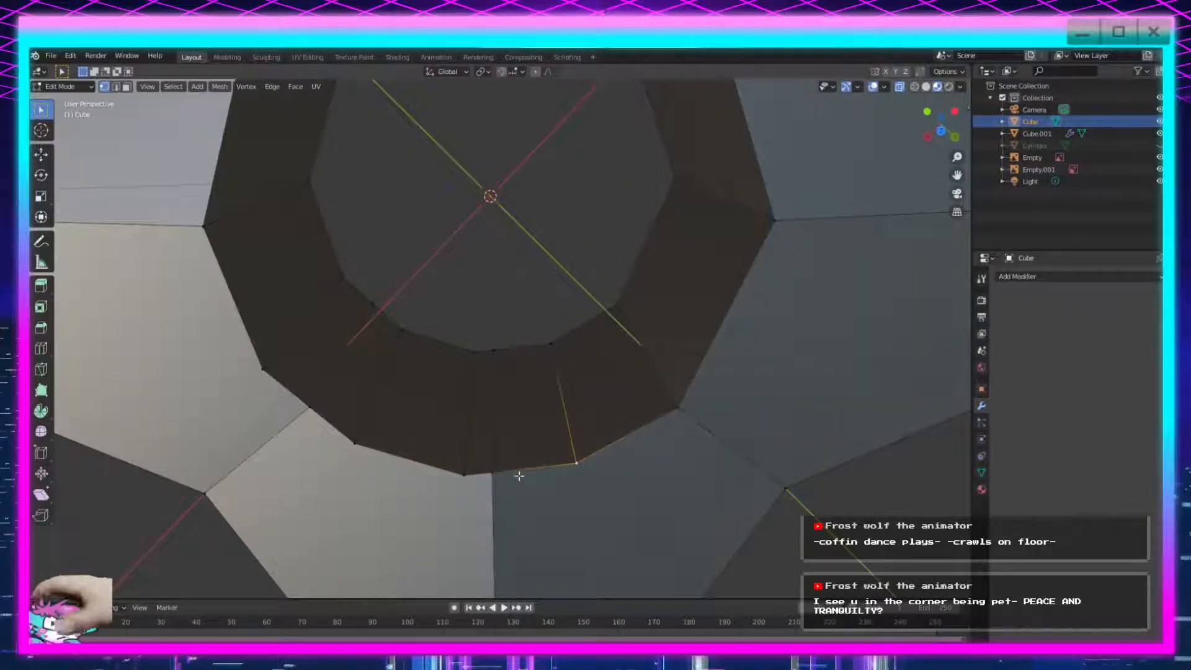
shift+click(467, 474)
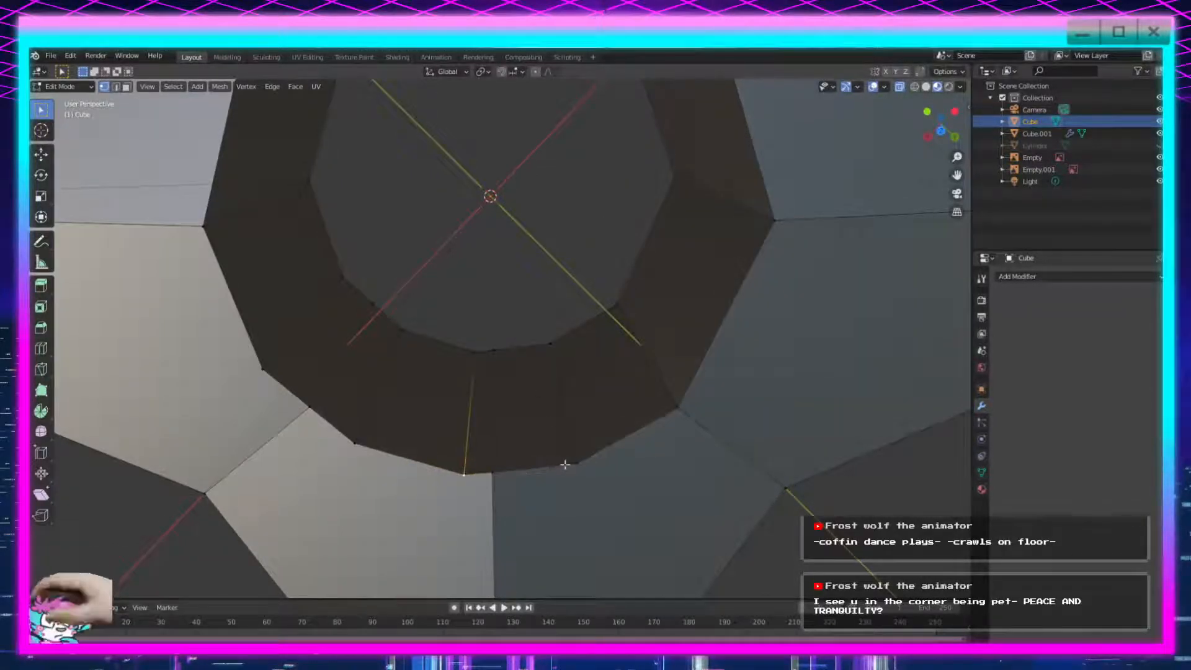
key(m)
click(523, 536)
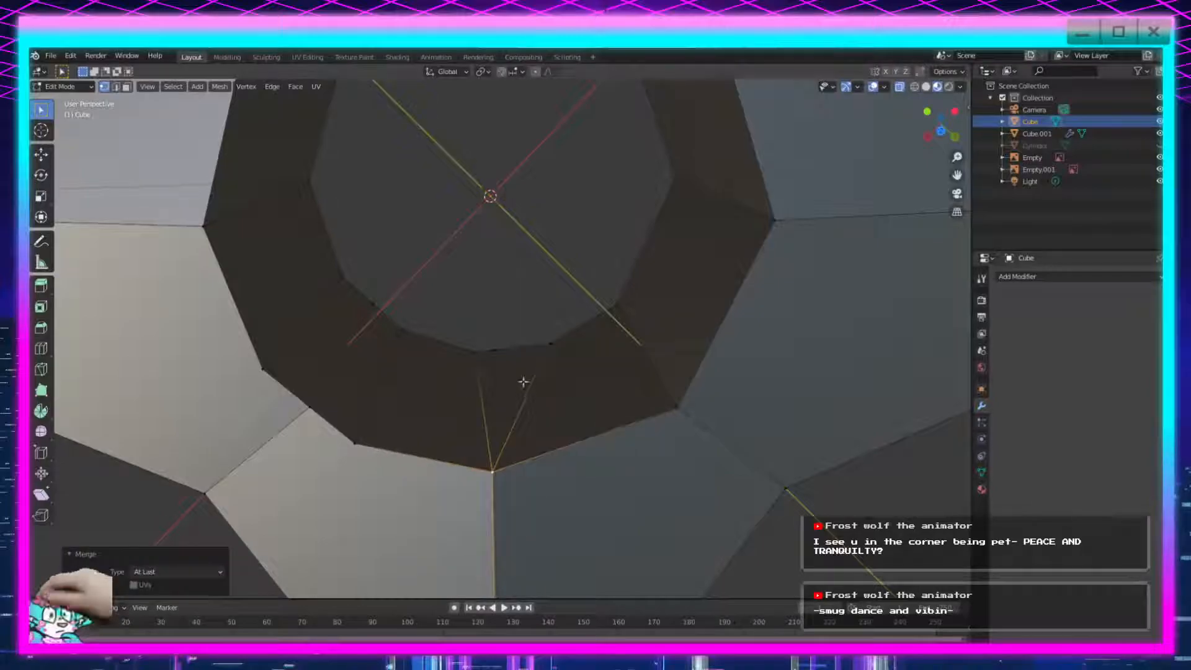
key(m)
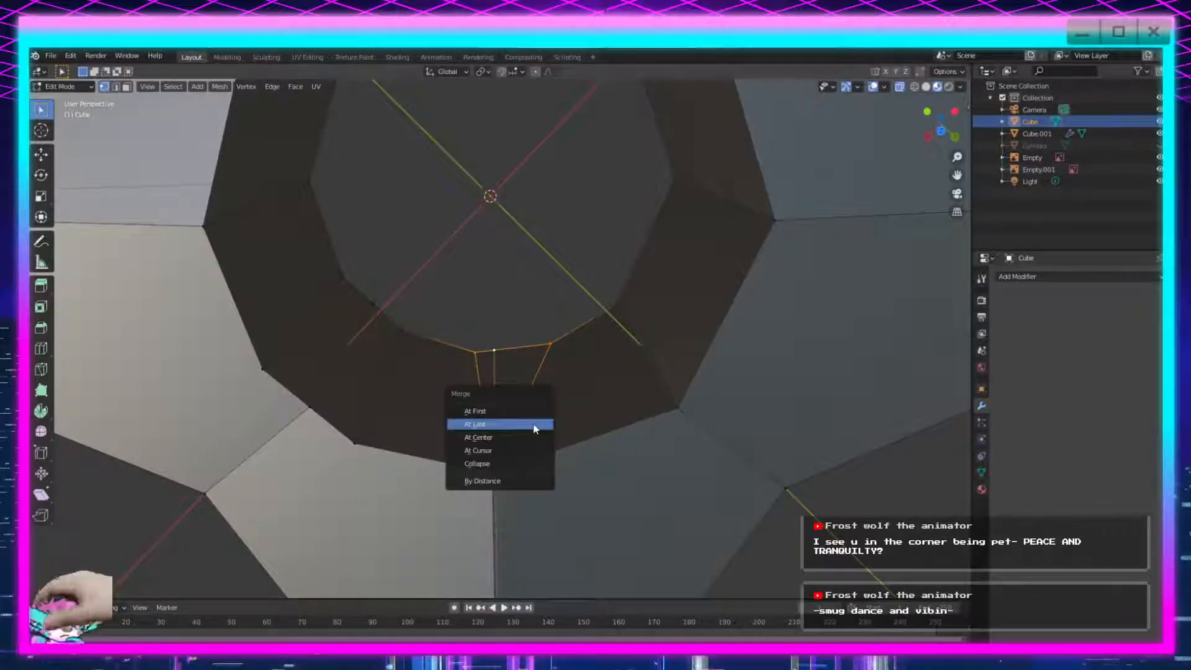
click(531, 424)
middle_drag(529, 431, 526, 458)
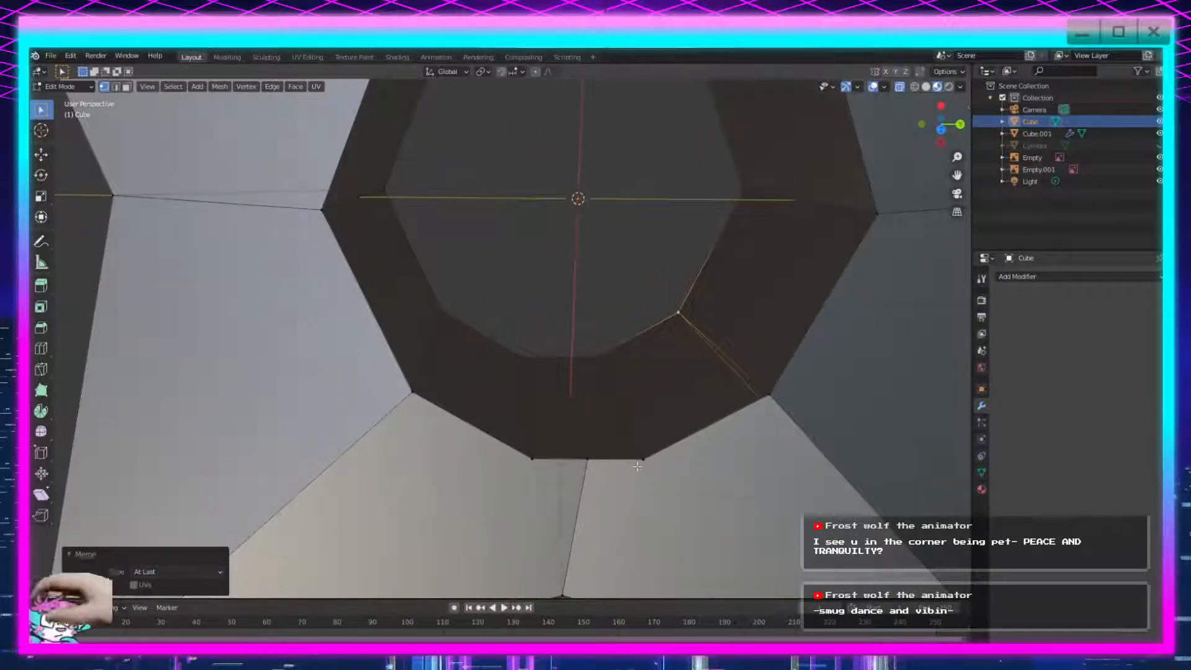
Merge the close near-rim vertices at the remaining notch between two arms with At Last, then the matching far-rim vertices.
shift+click(524, 459)
key(m)
click(614, 490)
click(603, 359)
key(m)
click(583, 427)
middle_drag(583, 428, 651, 496)
middle_drag(680, 537, 535, 466)
click(799, 444)
shift+middle_drag(528, 415, 646, 443)
scroll(647, 444, down, 1)
shift+middle_drag(803, 441, 705, 325)
Try smooth shading on the star, then return it to flat shading.
key(Tab)
middle_drag(624, 452, 609, 535)
right_click(600, 413)
click(600, 401)
scroll(589, 388, down, 2)
mouse_move(586, 387)
middle_down()
mouse_move(588, 411)
mouse_move(588, 317)
mouse_move(591, 392)
middle_up()
right_click(578, 411)
click(578, 423)
scroll(586, 421, up, 3)
Scale the hole-rim vertices in line with the notches down slightly along global Z.
key(Tab)
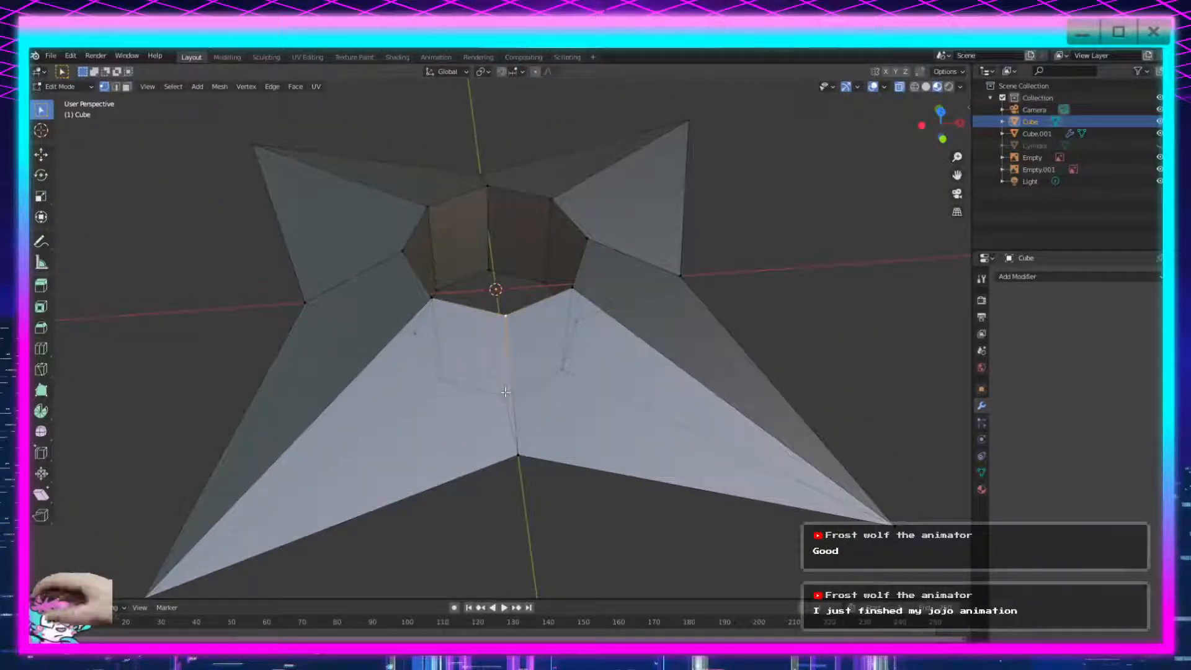
middle_drag(415, 364, 494, 346)
middle_drag(443, 377, 650, 402)
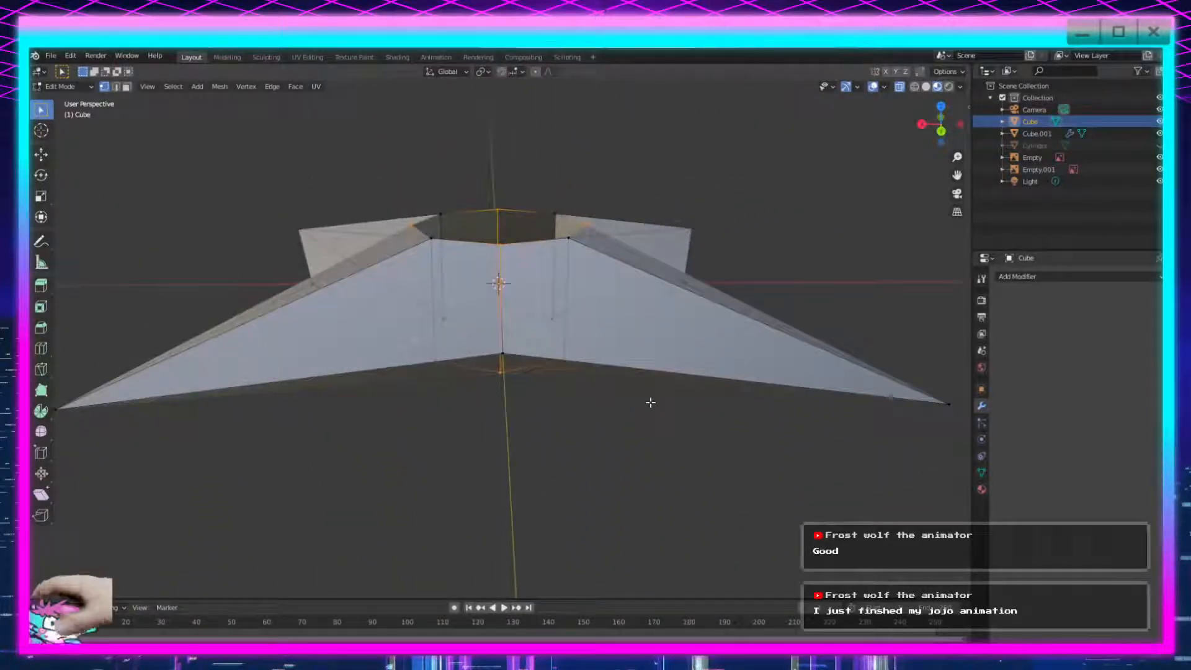
key(s)
key(z)
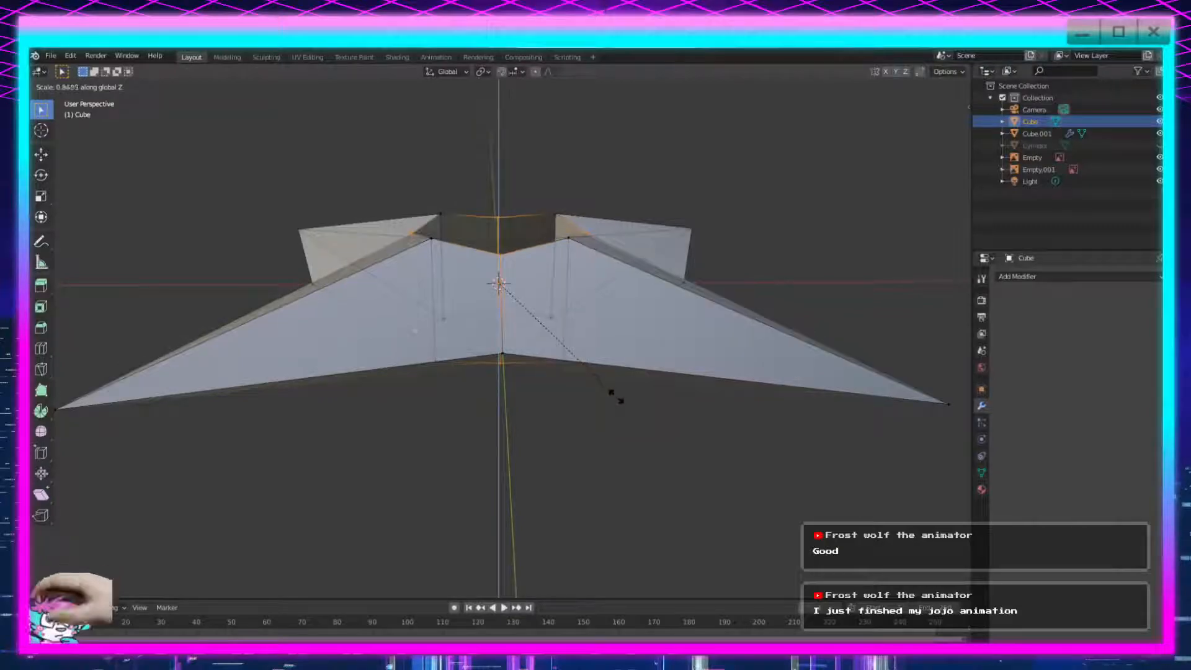
click(611, 392)
key(Tab)
middle_drag(590, 452, 420, 473)
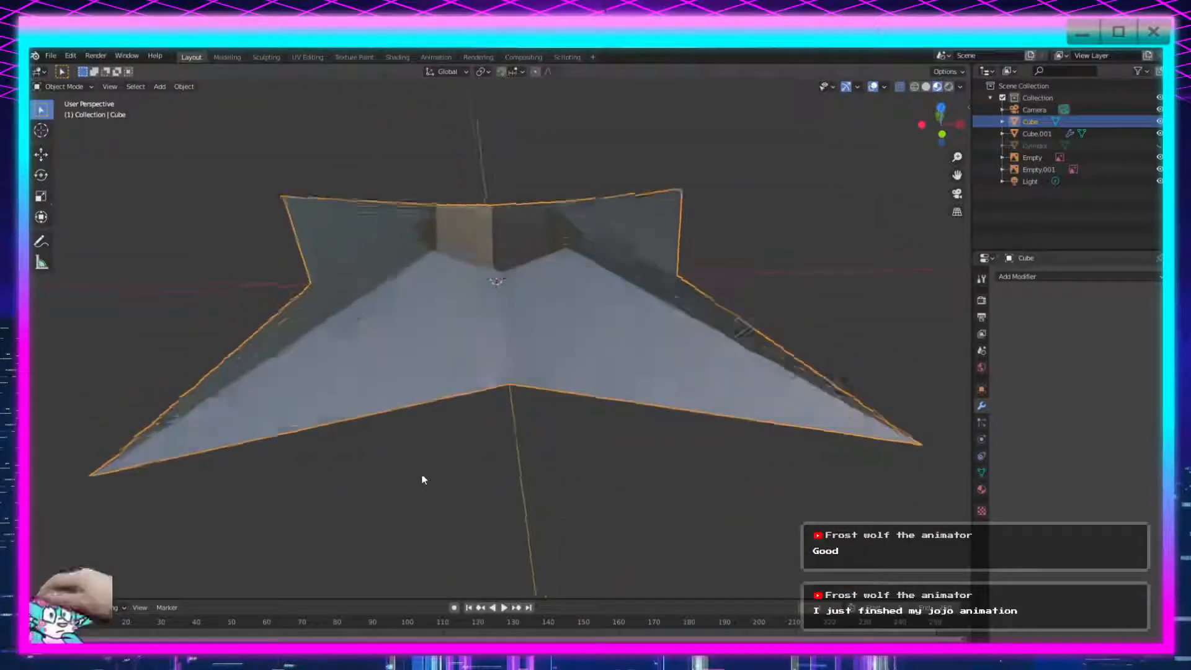
Duplicate the holed star and place the copy about 0.139 m away along the X axis.
scroll(428, 477, down, 4)
scroll(558, 478, up, 2)
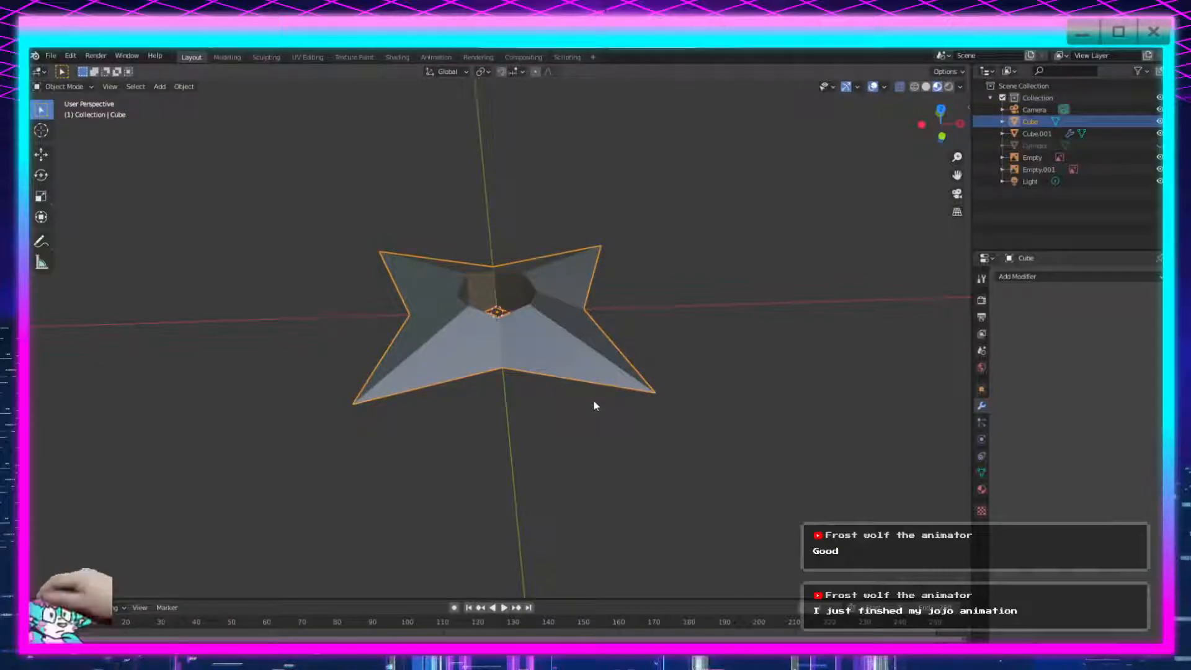
key(shift+d)
key(x)
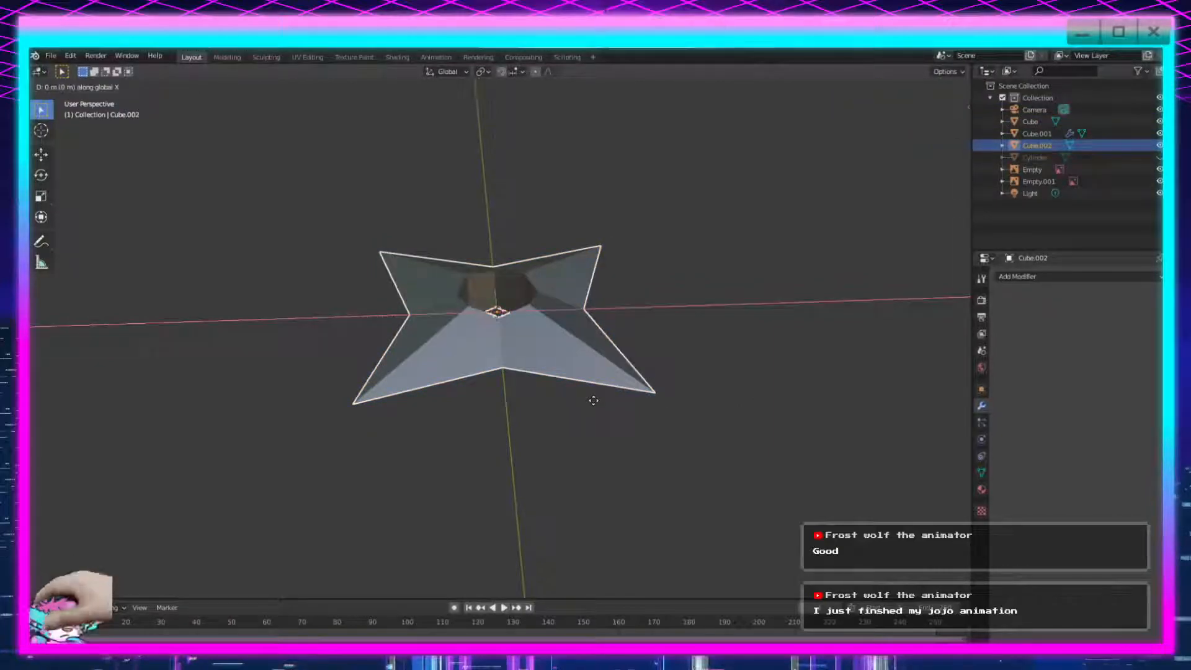
click(822, 404)
scroll(820, 407, down, 2)
scroll(820, 410, down, 3)
scroll(710, 427, up, 2)
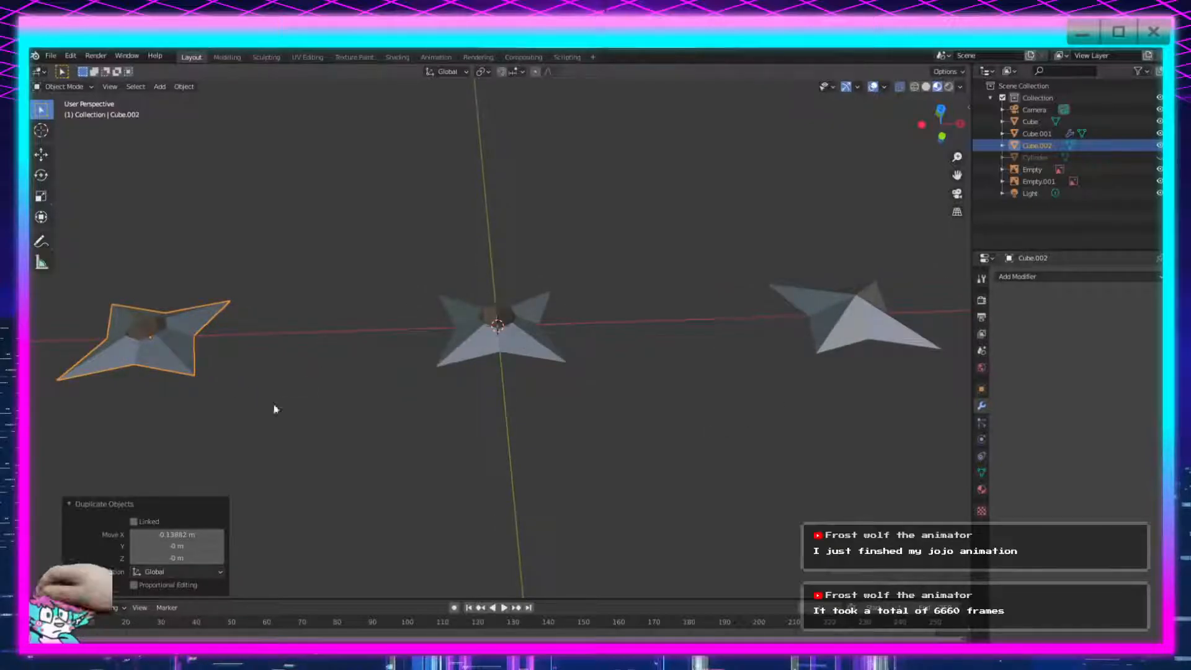
Edit the central star's mesh, selecting the whole wall of its hole and subdividing it with 1 cut.
click(564, 382)
scroll(565, 380, up, 8)
key(Tab)
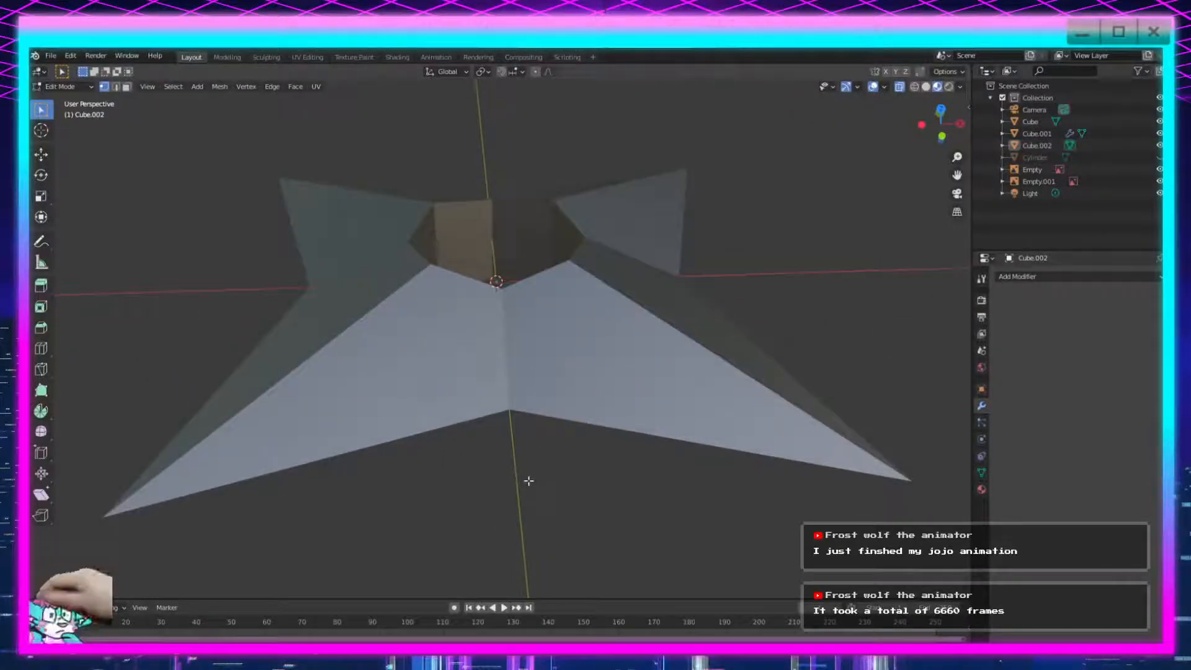
key(Tab)
click(577, 471)
key(Tab)
scroll(568, 472, up, 6)
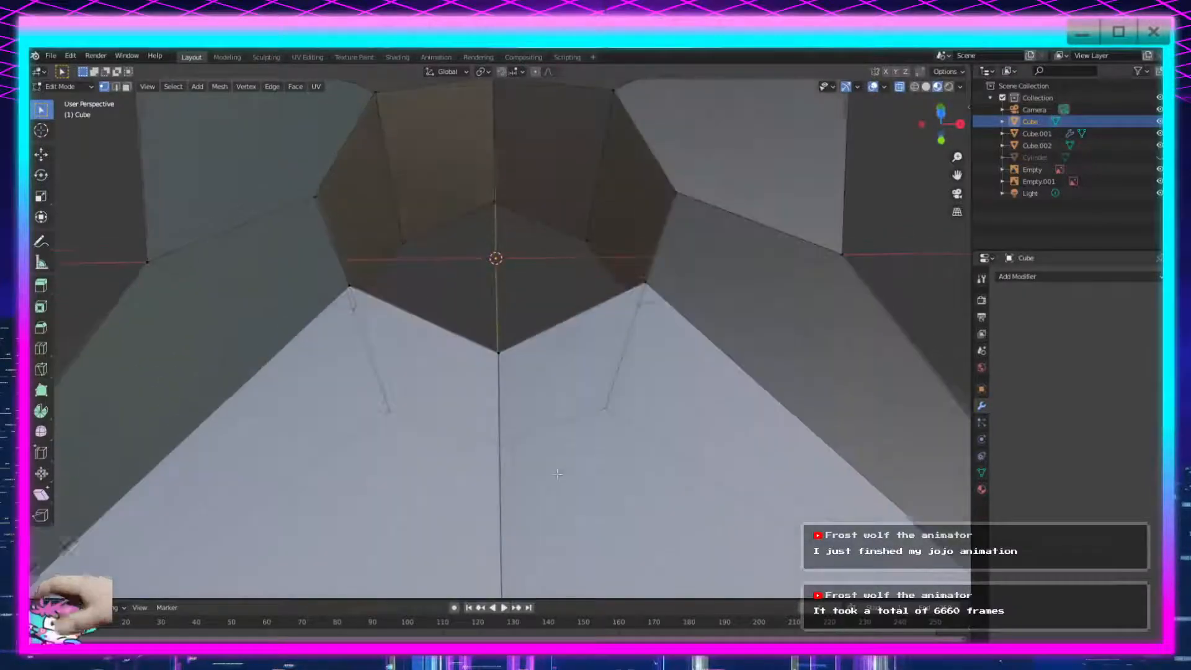
scroll(558, 474, down, 3)
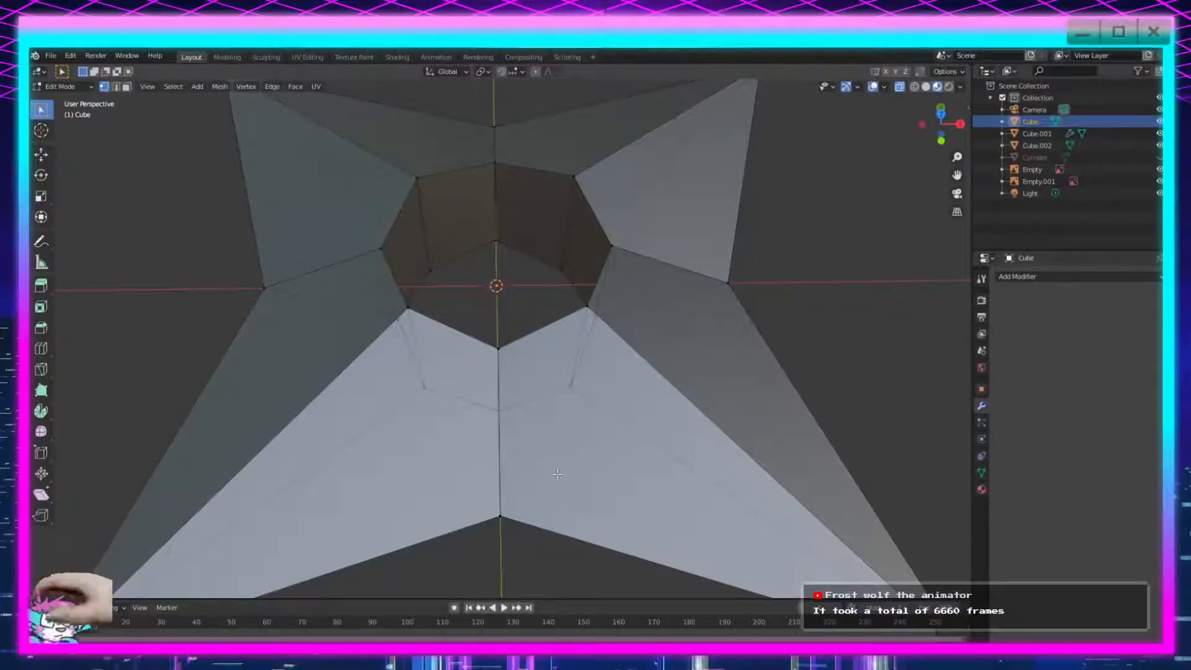
middle_drag(567, 406, 620, 176)
drag(623, 170, 332, 492)
right_click(459, 482)
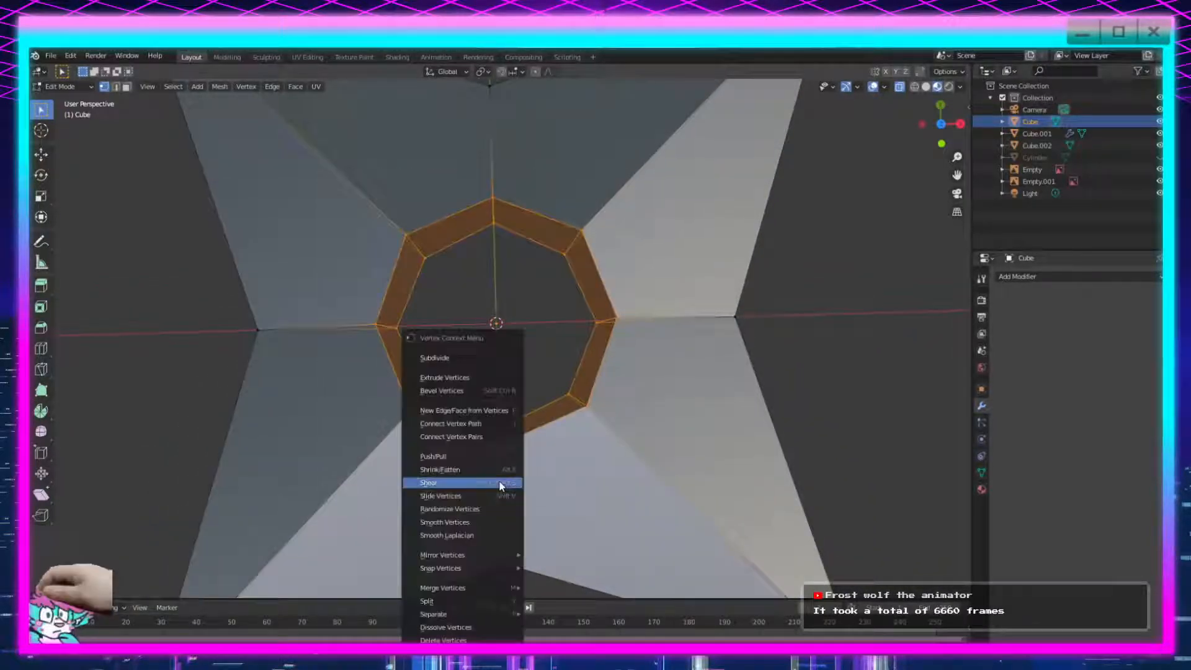
click(489, 355)
mouse_move(497, 451)
middle_down()
mouse_move(340, 426)
mouse_move(353, 337)
mouse_move(495, 436)
middle_up()
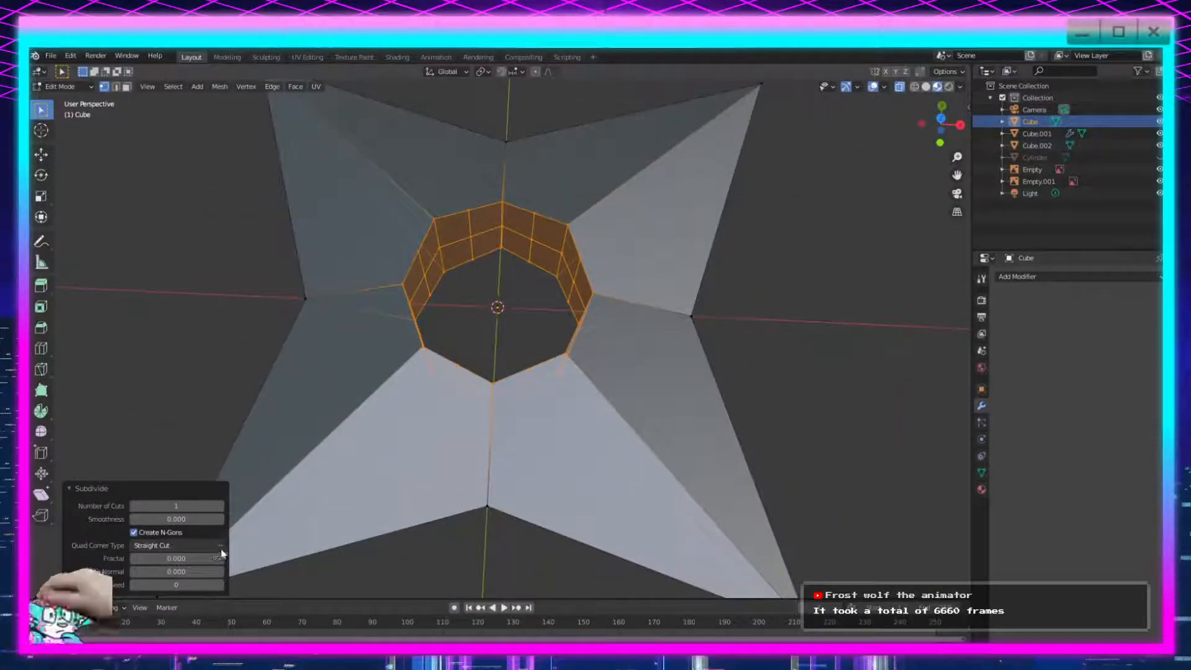
middle_drag(786, 390, 821, 414)
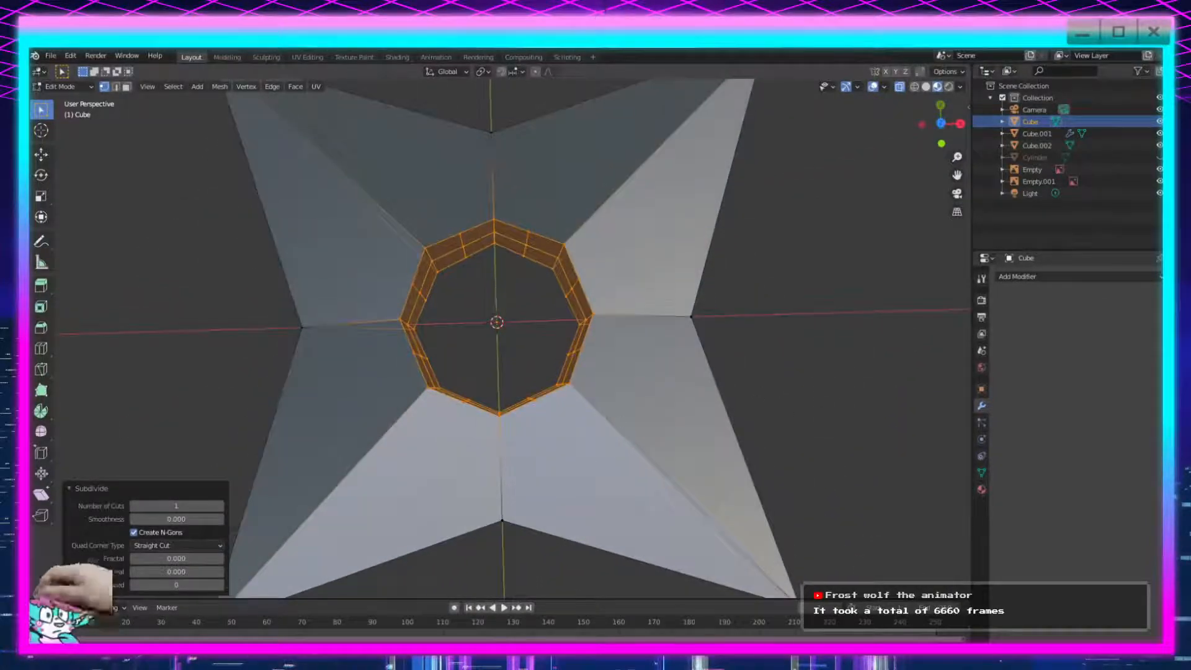
Select the new midpoint vertices around the hole's wall and scale them slightly outward to round the hole.
click(532, 401)
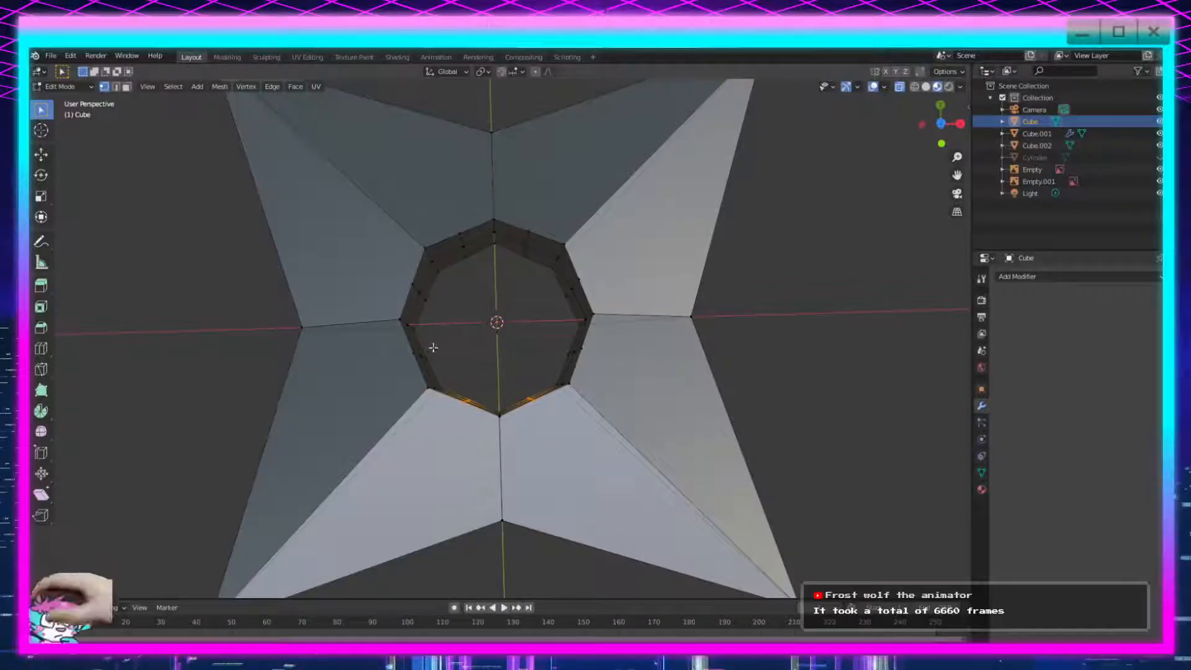
shift+drag(476, 232, 459, 271)
shift+drag(541, 221, 516, 265)
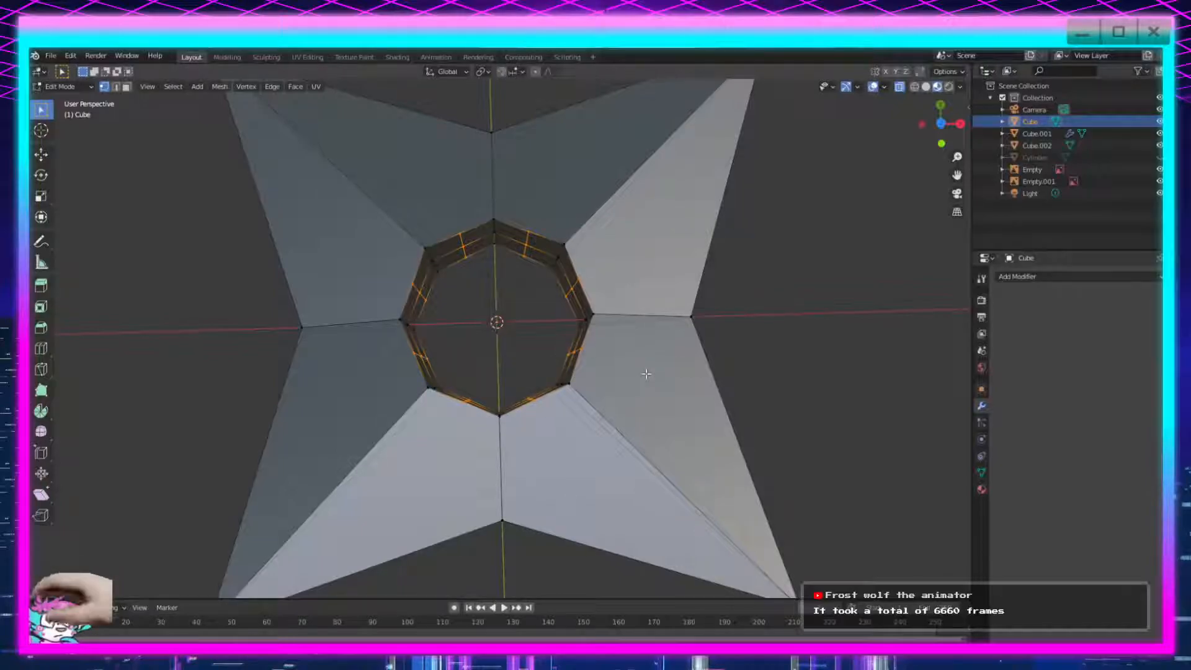
key(s)
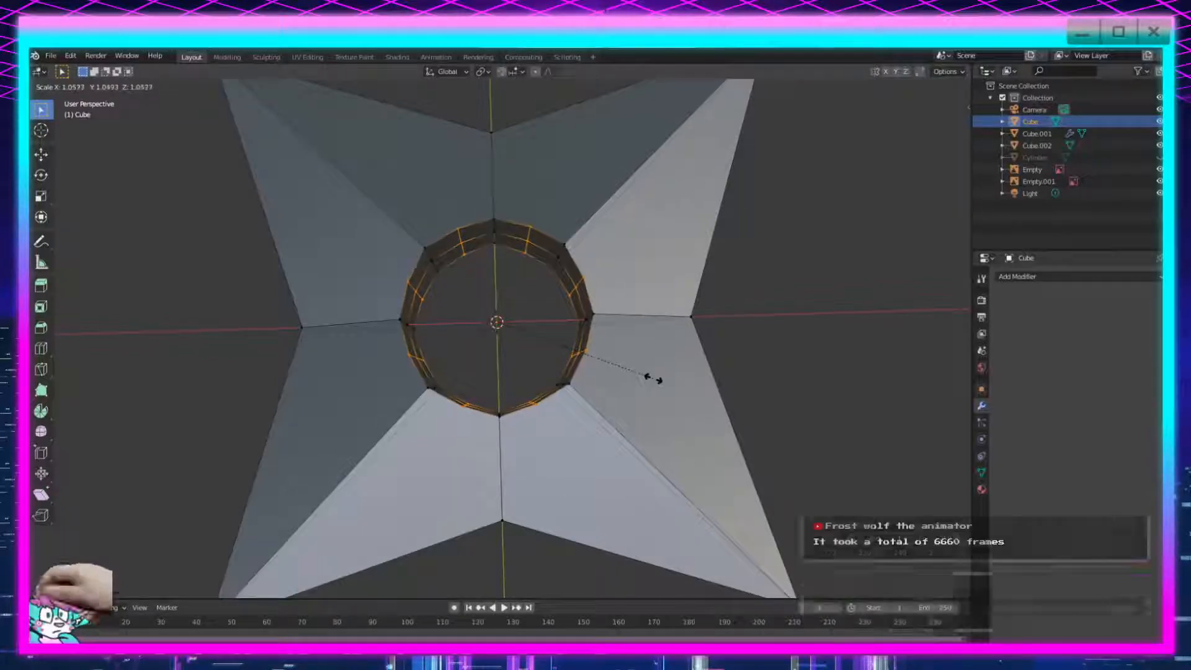
click(658, 381)
key(Tab)
middle_drag(771, 412, 681, 450)
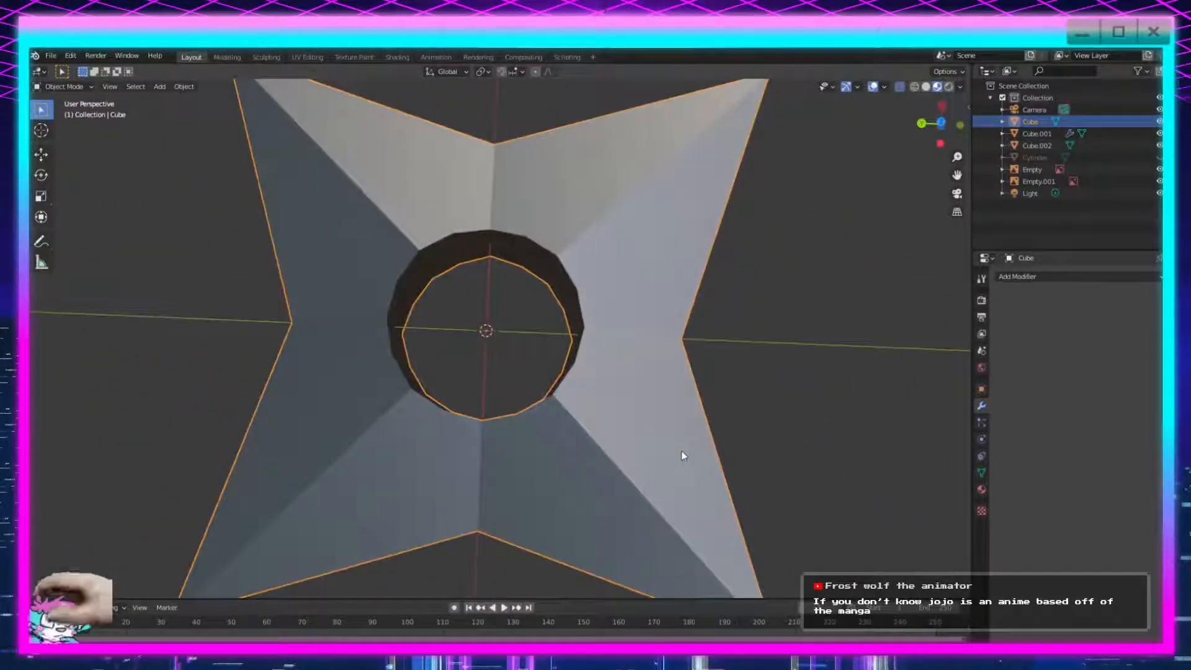
Select all the hole's wall vertices and distort them strongly with the Smooth tool into a spiky centre.
key(Tab)
drag(608, 193, 372, 444)
click(41, 431)
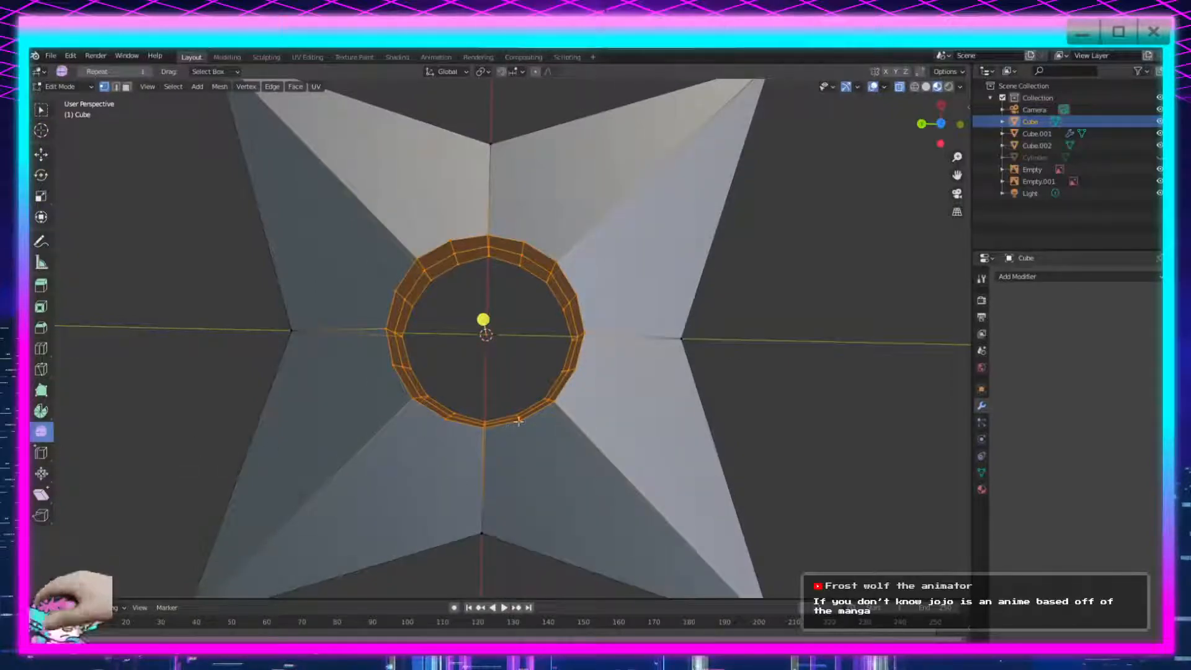
drag(483, 319, 824, 496)
middle_drag(824, 496, 719, 438)
key(Tab)
scroll(719, 438, down, 5)
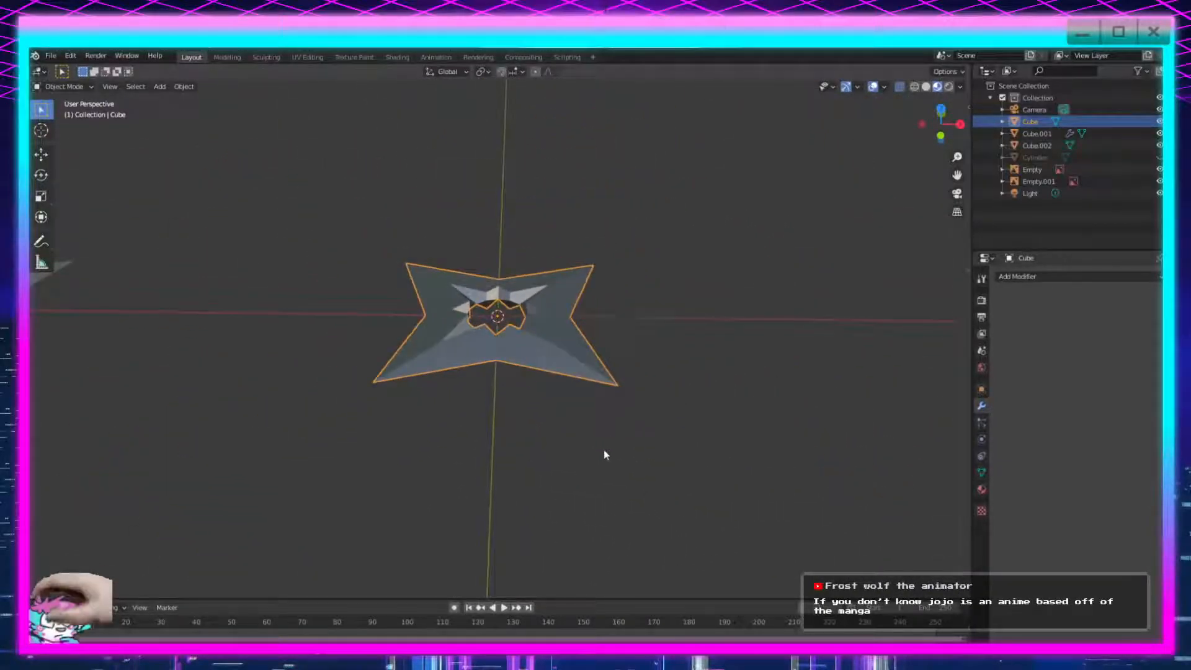
Duplicate the spiky-centred star and place the copy about 0.206 m away along the X axis.
middle_drag(604, 448, 620, 468)
scroll(620, 467, down, 1)
scroll(620, 467, down, 4)
click(863, 304)
click(1030, 121)
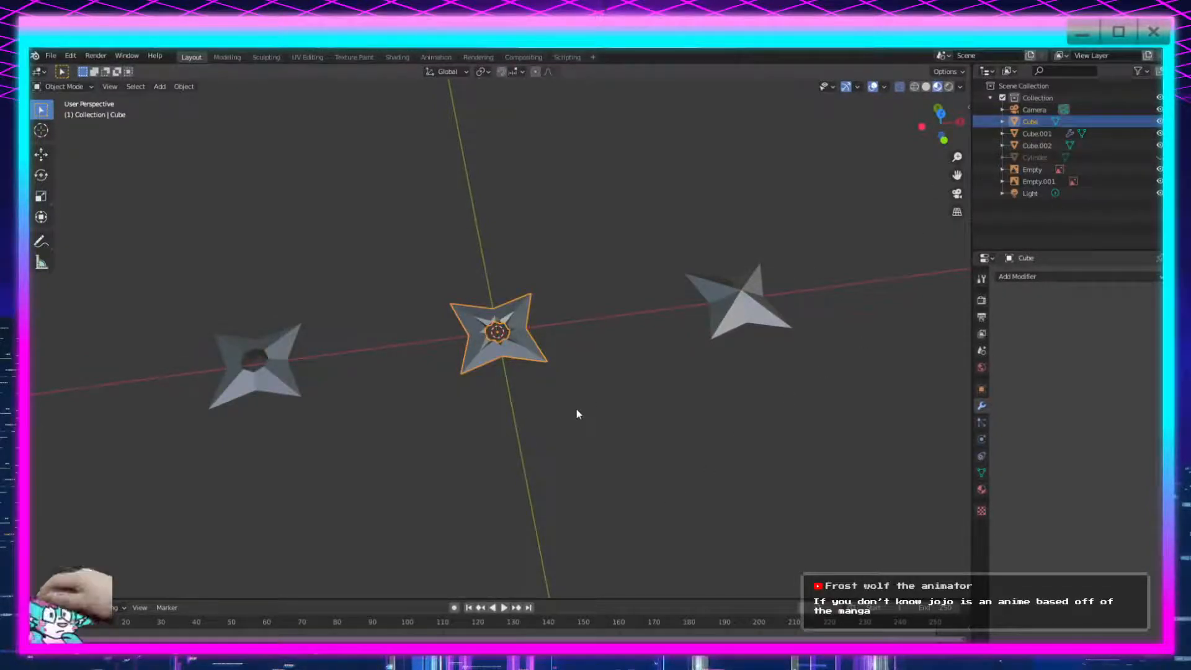
key(shift+d)
click(202, 444)
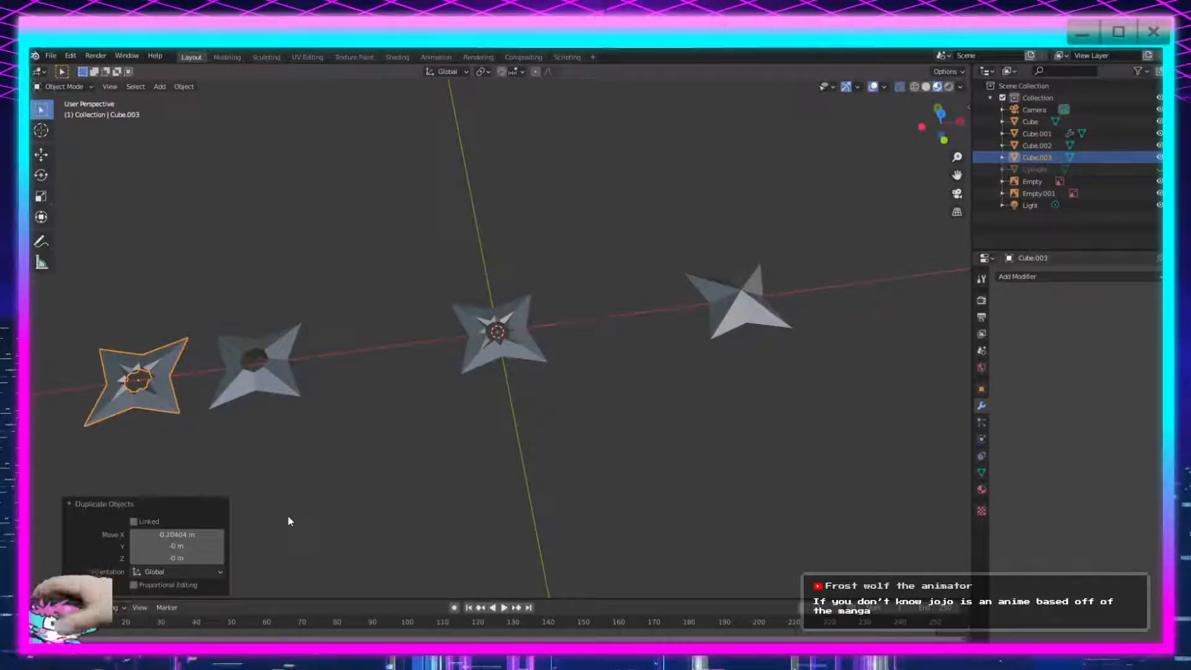
Copy the duplicated spiky star to the clipboard and undo its duplication.
scroll(467, 495, up, 8)
scroll(464, 490, up, 2)
key(Tab)
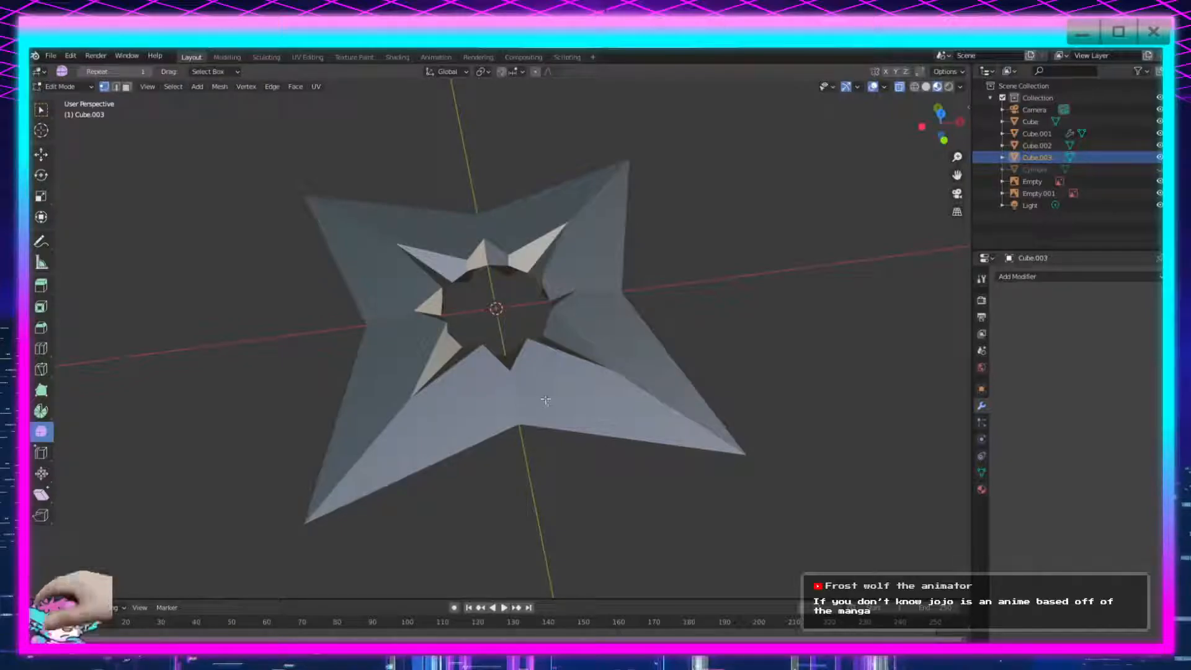
scroll(771, 343, down, 7)
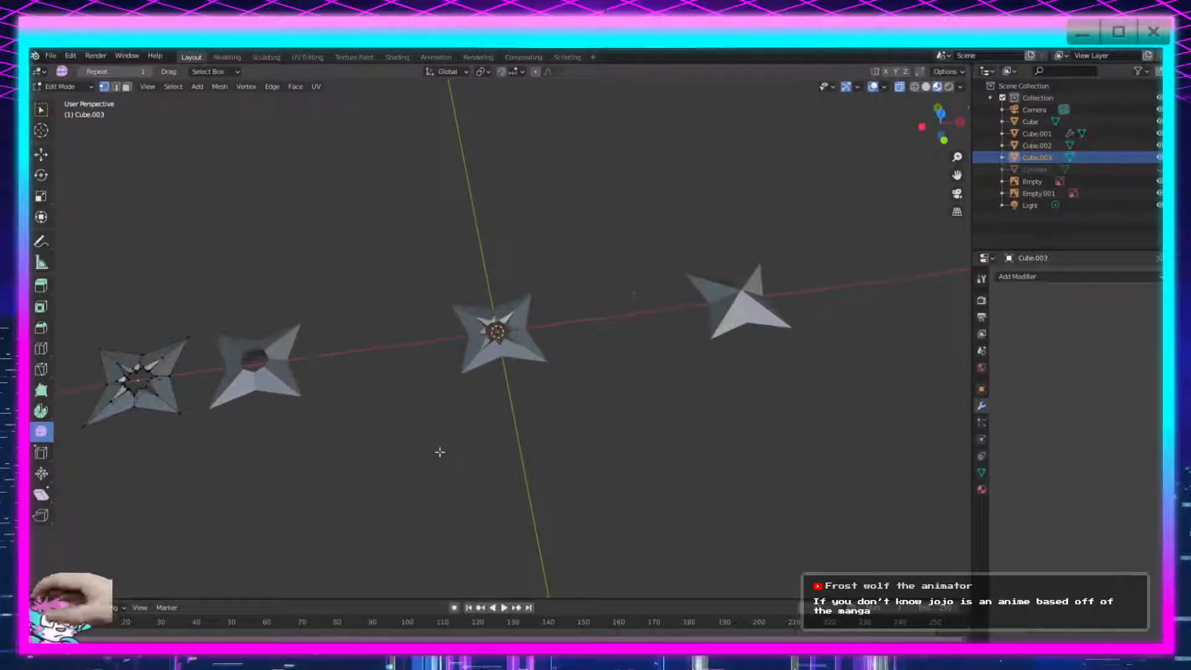
drag(199, 319, 75, 455)
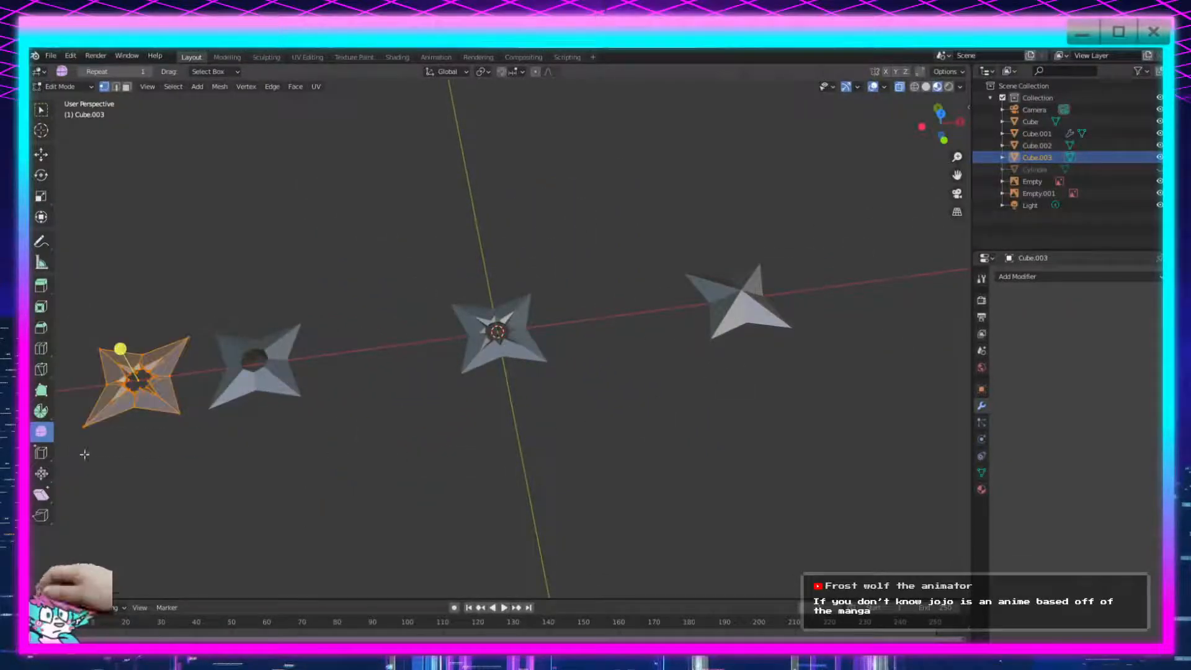
key(alt+a)
key(a)
key(Tab)
key(Delete)
key(ctrl+z)
key(ctrl+z)
key(ctrl+z)
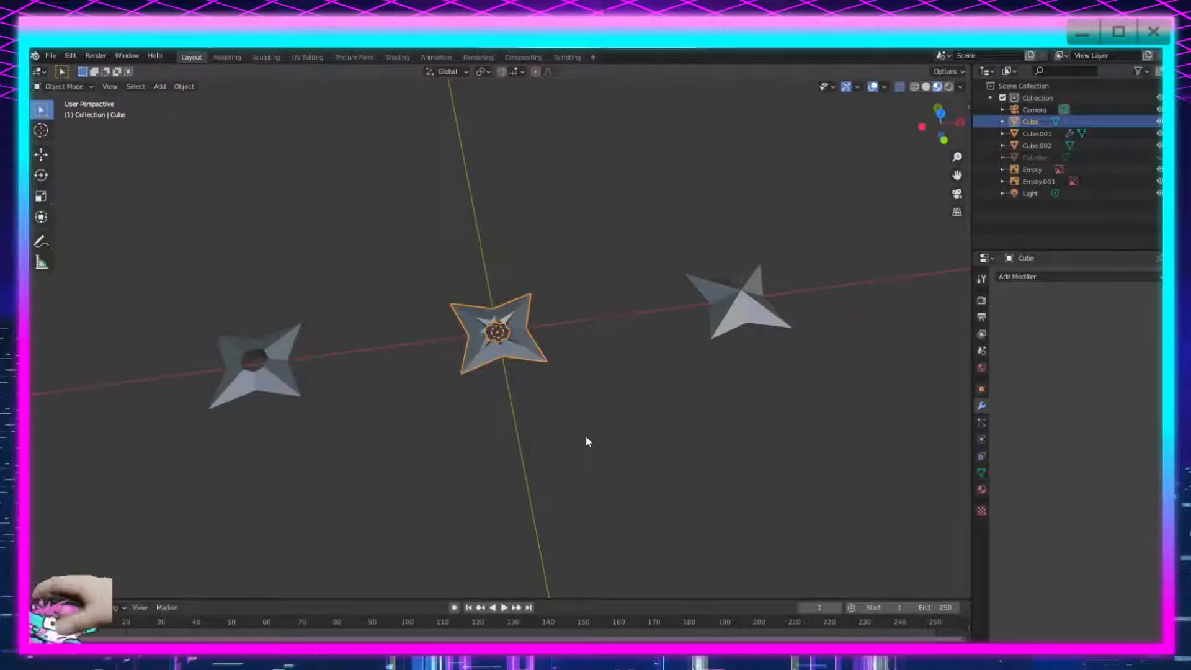
Revert the central star to its round hole and paste the copied spiky star into the scene in Object Mode.
key(Tab)
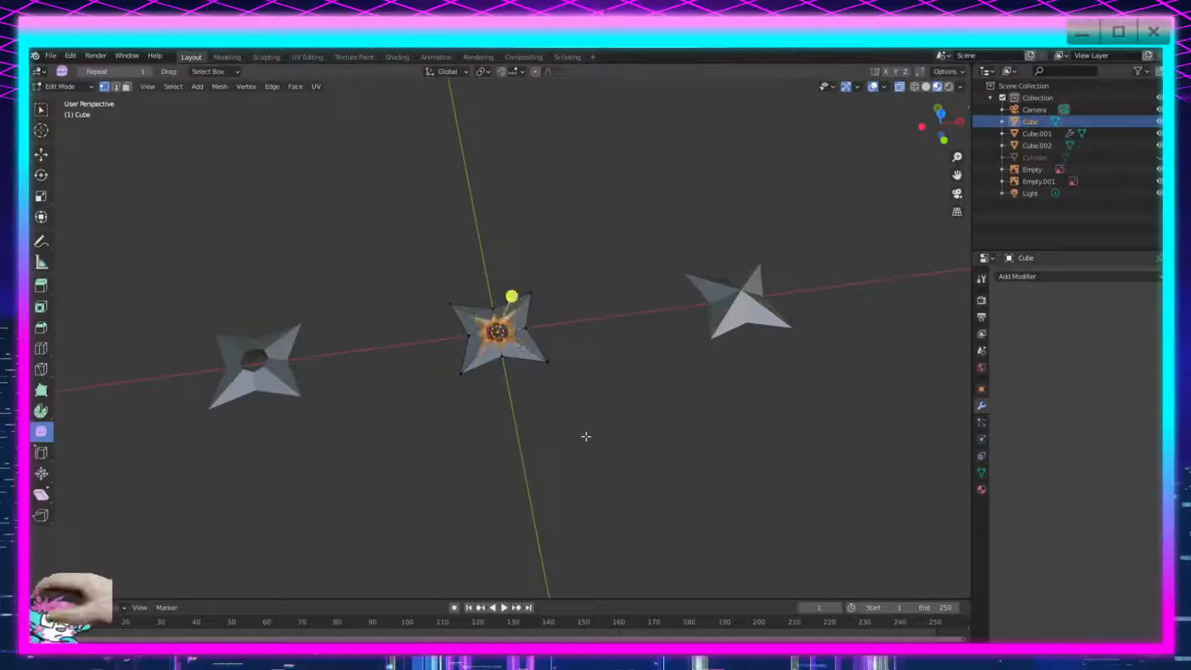
key(x)
click(564, 428)
click(62, 86)
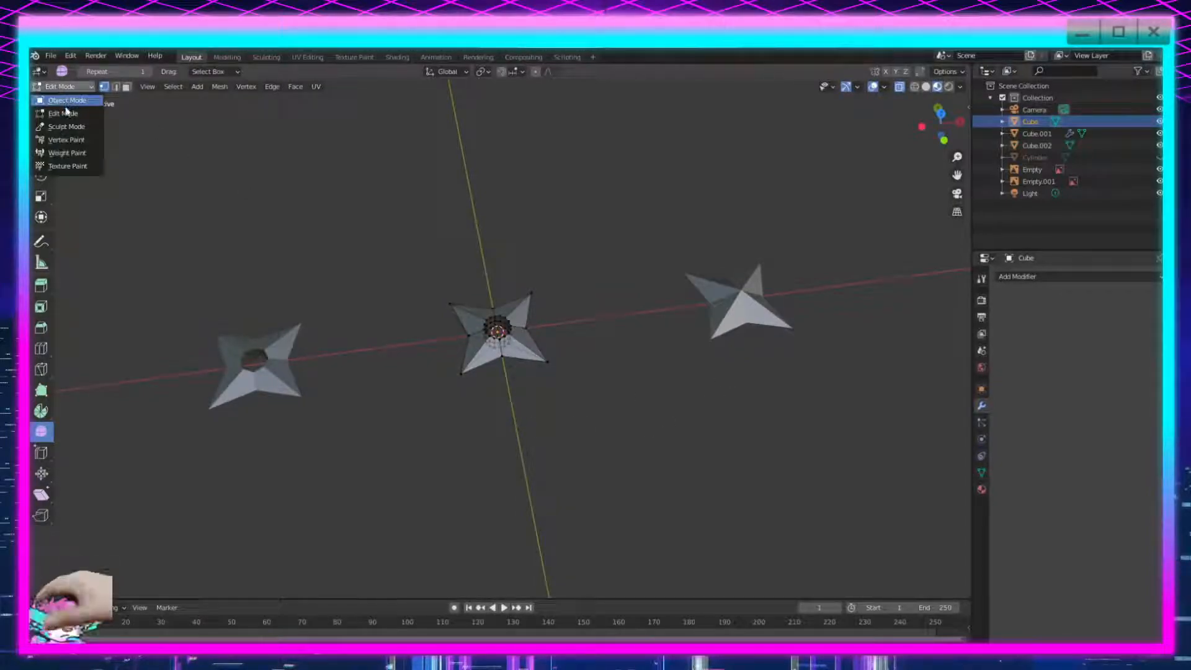
click(62, 101)
key(ctrl+v)
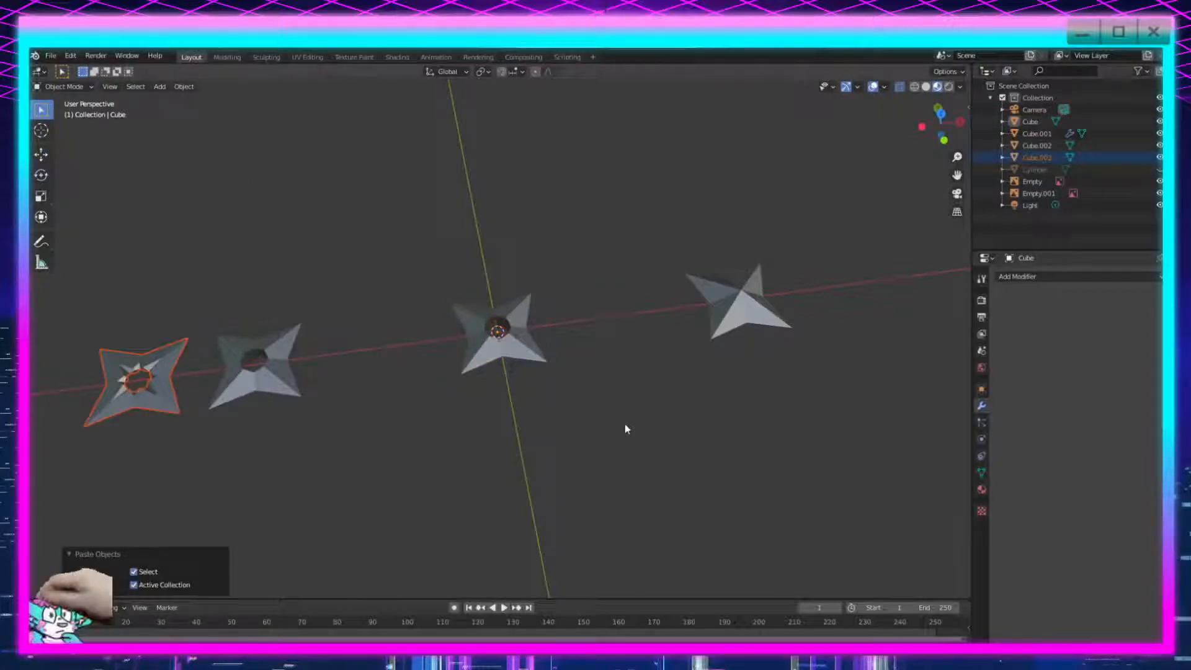
click(248, 462)
Examine the pasted star and its neighbours from several angles and distances.
shift+middle_drag(205, 491, 527, 457)
scroll(524, 486, up, 6)
middle_drag(457, 526, 546, 474)
scroll(549, 509, up, 4)
scroll(547, 475, down, 8)
middle_drag(671, 452, 577, 482)
middle_drag(784, 414, 381, 444)
middle_drag(671, 392, 553, 447)
scroll(598, 406, up, 7)
Select the middle edge loop around the hole's wall on the central star in Edit Mode.
click(585, 457)
key(Tab)
middle_drag(537, 513, 537, 494)
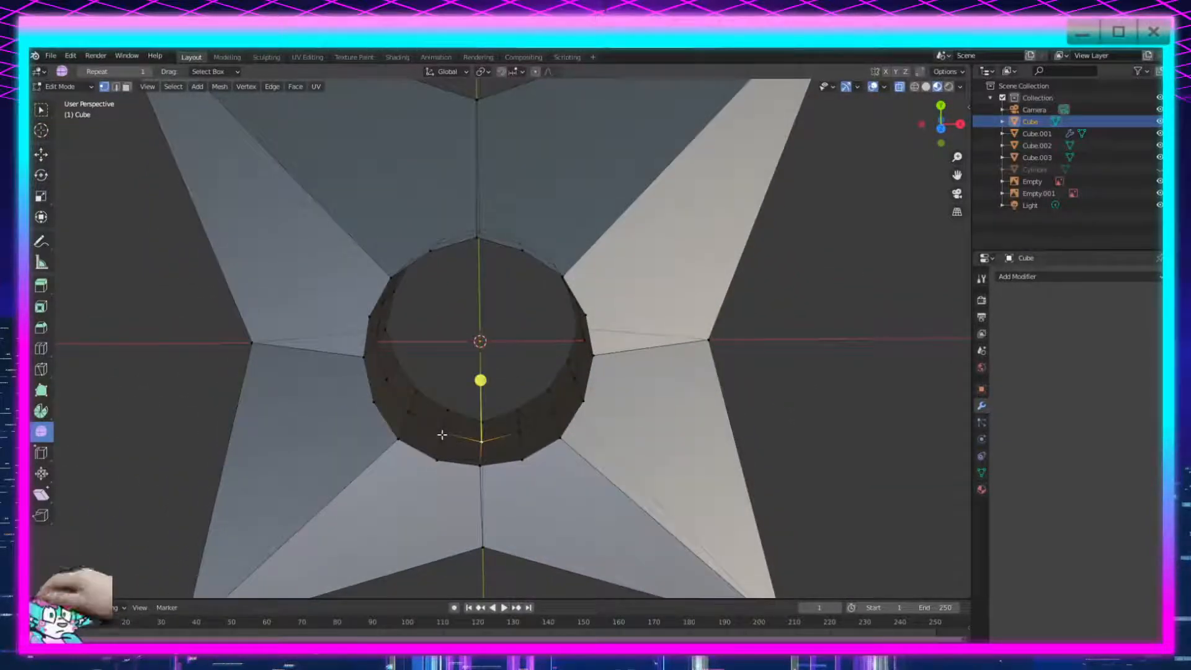
ctrl+alt+click(413, 413)
middle_drag(542, 473, 682, 446)
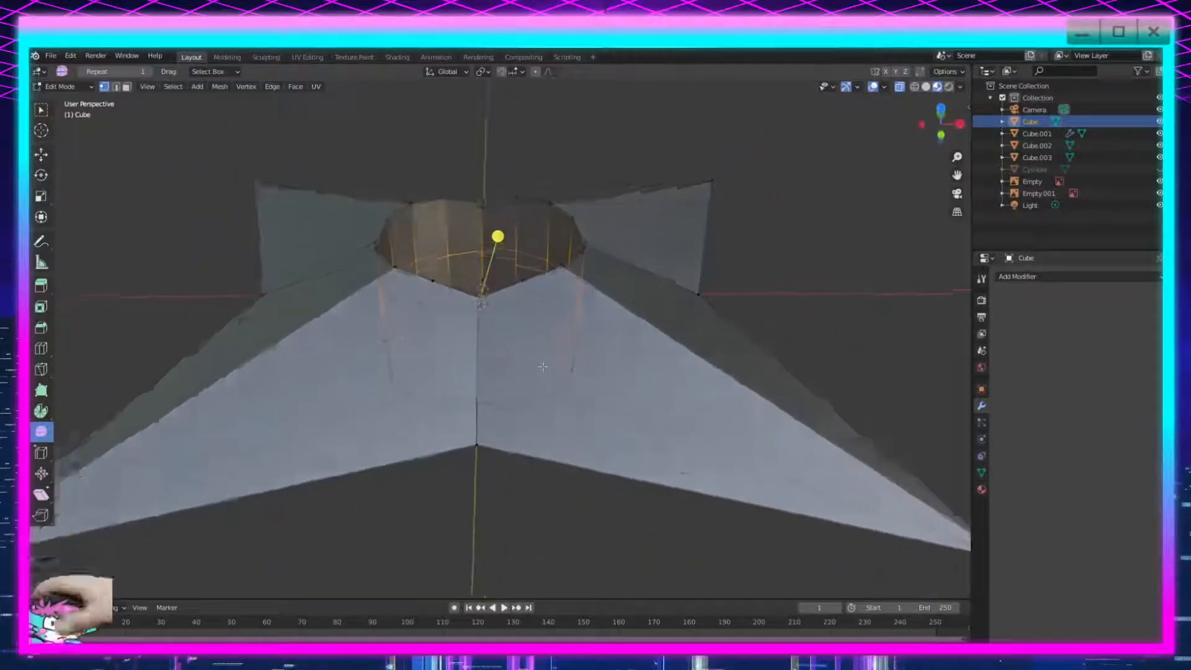
Try scaling the hole's middle edge loop inward, then undo the scaling.
key(s)
click(614, 402)
key(Tab)
middle_drag(614, 402, 585, 510)
scroll(609, 479, up, 5)
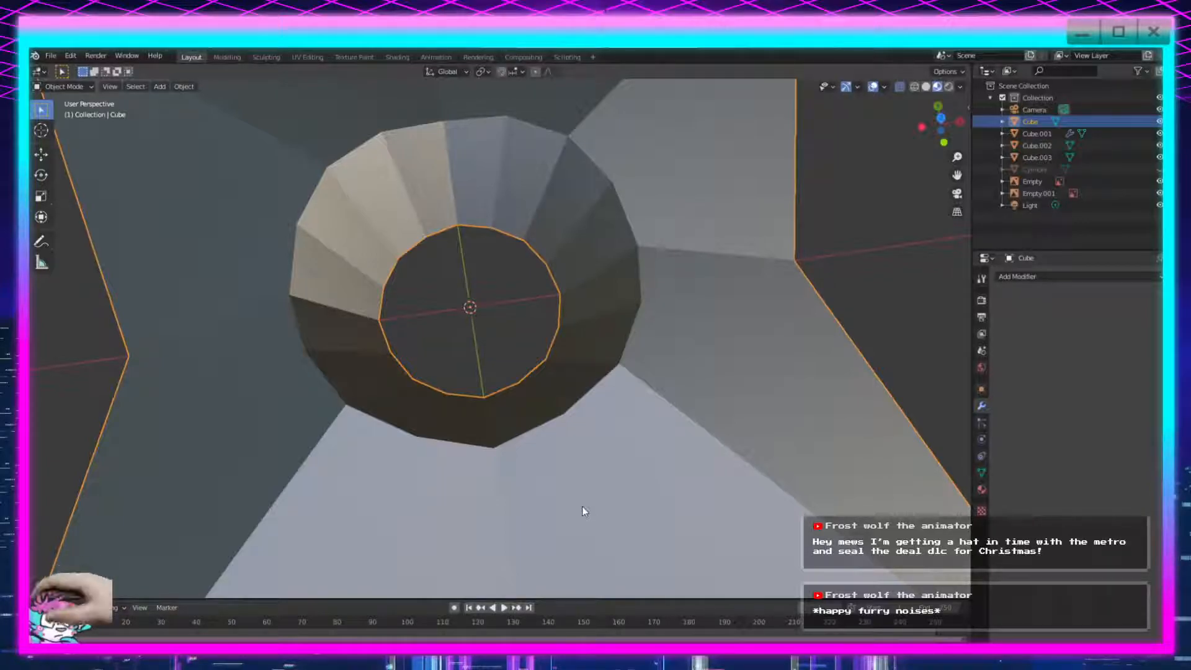
scroll(606, 453, down, 2)
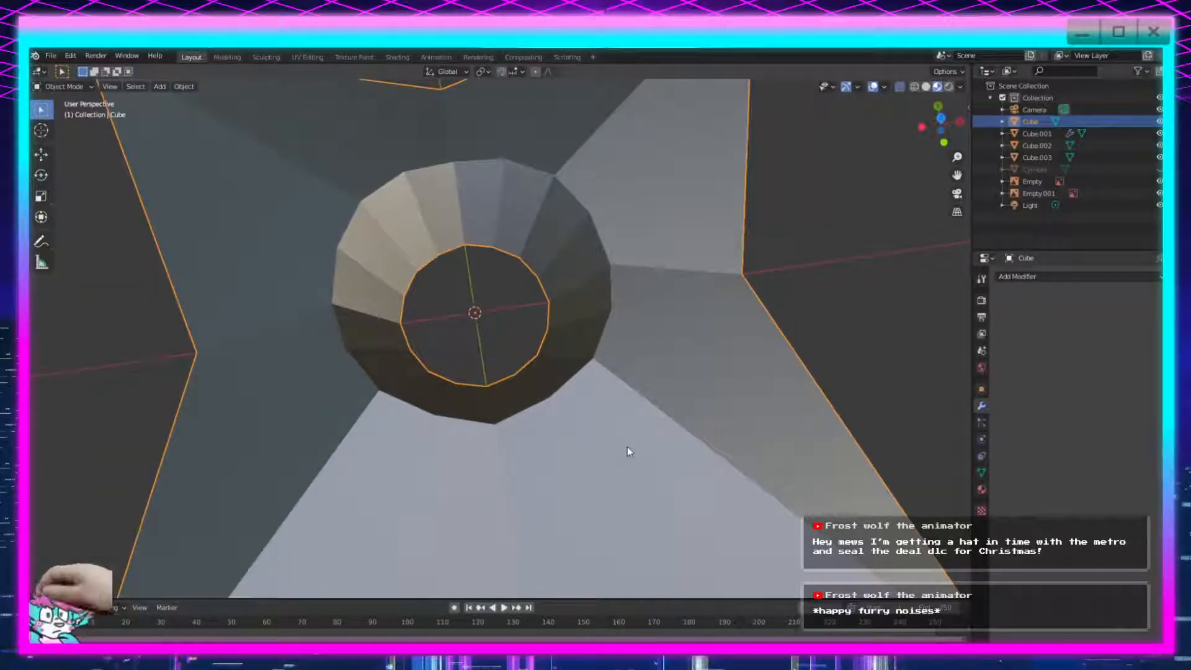
key(ctrl+z)
key(ctrl+z)
Dissolve the selected middle edge loop of the hole's wall in edge select mode.
scroll(605, 404, down, 3)
middle_drag(613, 422, 613, 394)
scroll(613, 393, up, 3)
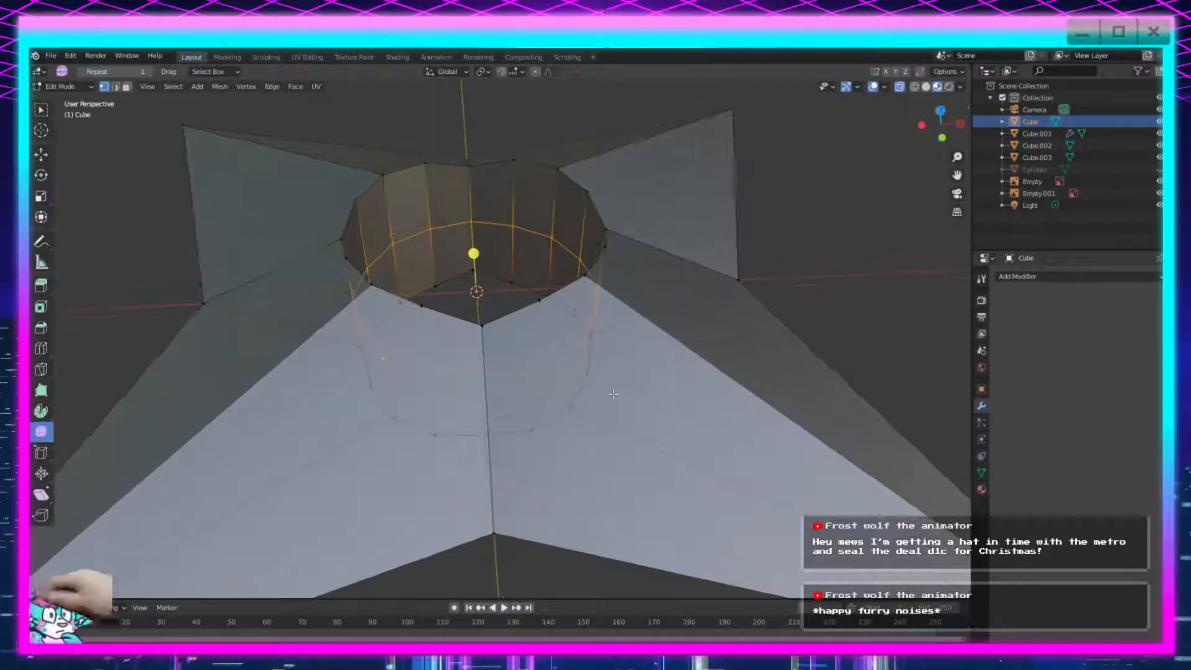
middle_drag(538, 356, 492, 410)
key(2)
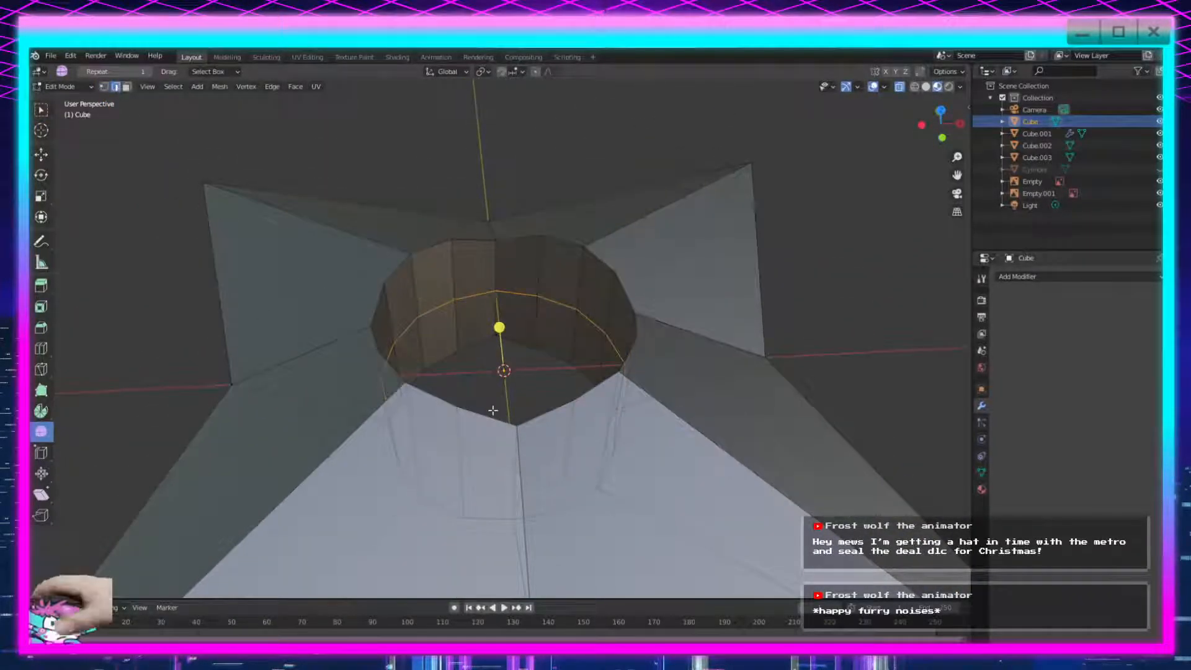
right_click(411, 456)
click(397, 620)
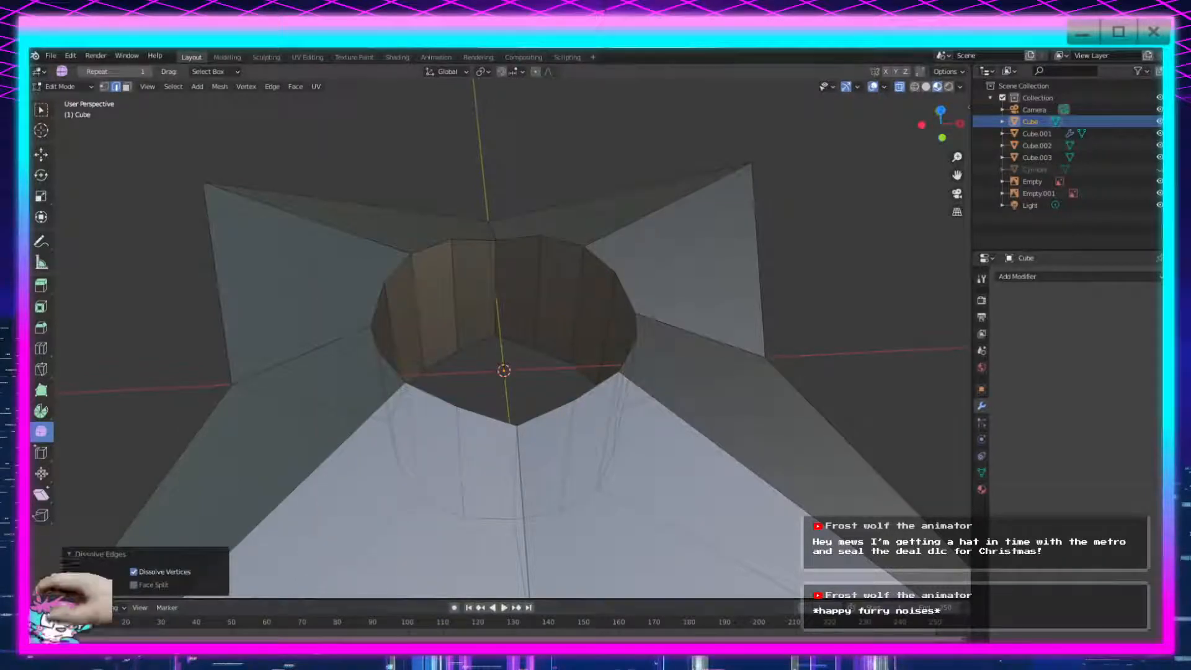
Switch the mesh to vertex select mode and activate the Select Box tool near the star's centre hole.
scroll(507, 435, down, 2)
middle_drag(507, 435, 364, 343)
shift+middle_drag(640, 372, 633, 434)
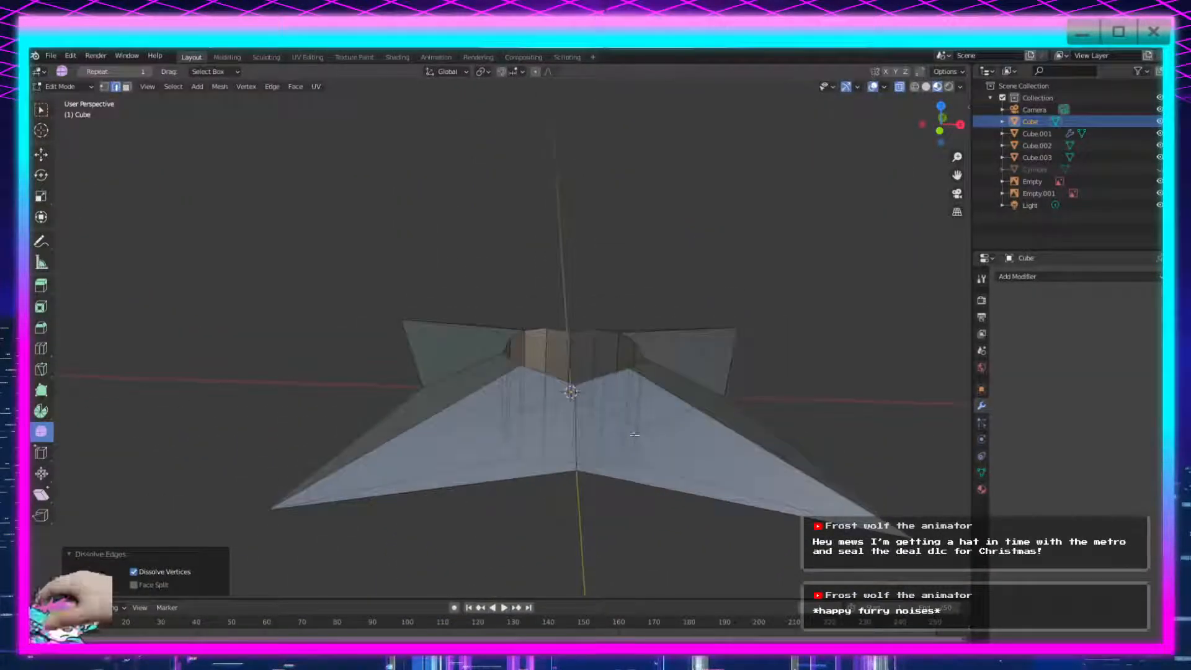
click(103, 86)
middle_drag(535, 426, 474, 395)
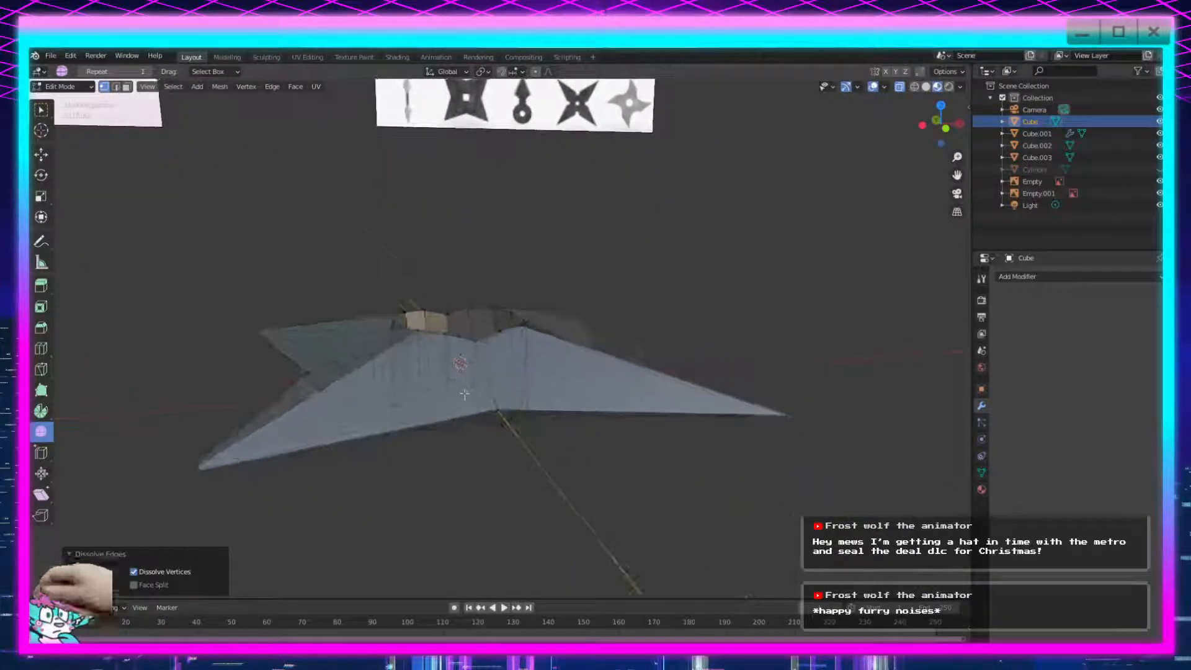
scroll(474, 395, up, 4)
shift+middle_drag(381, 335, 446, 358)
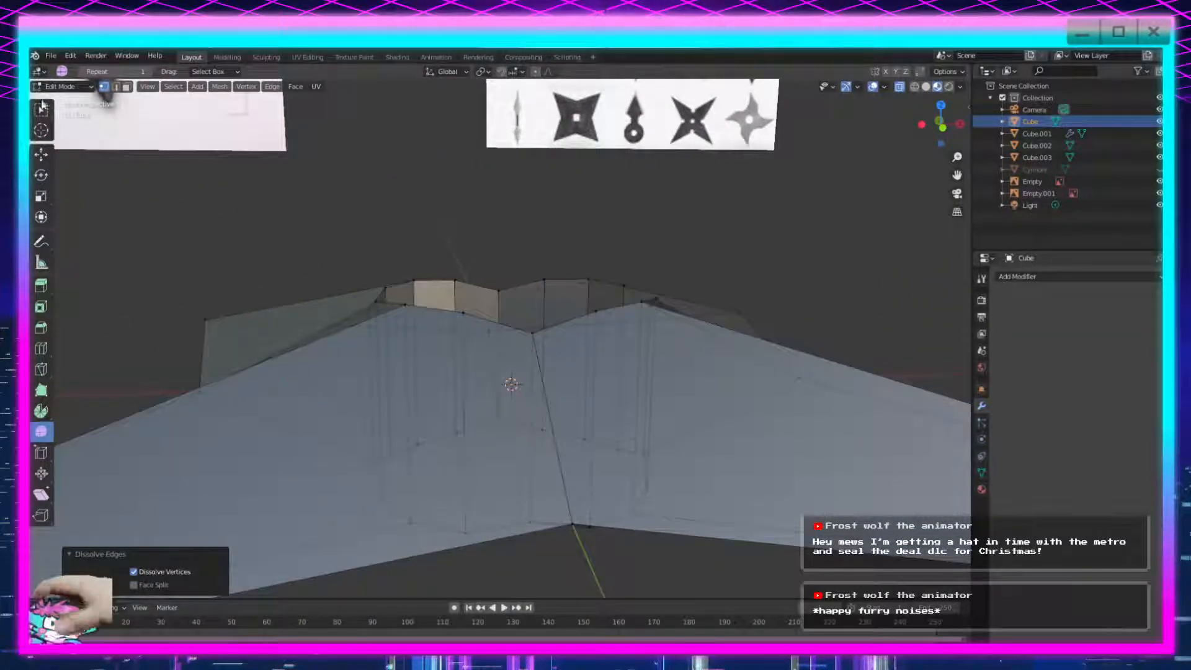
click(41, 109)
scroll(418, 345, up, 3)
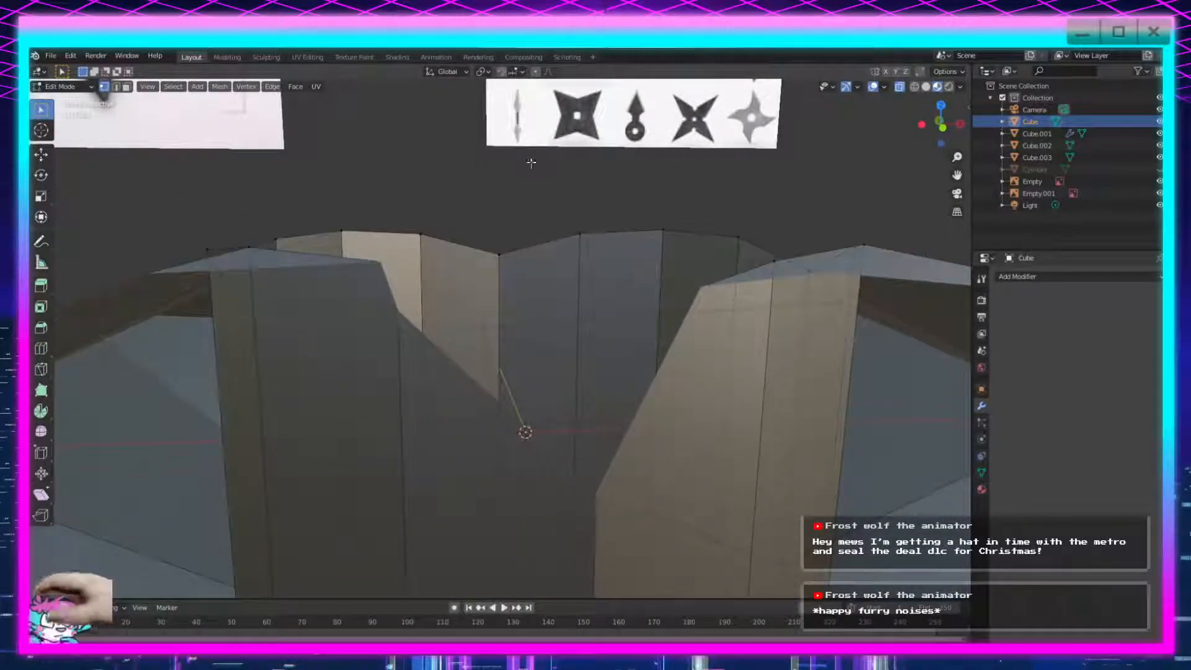
Select a vertex between the ridges on the hole's rim and scale along Z by 0.957.
scroll(531, 158, down, 3)
mouse_move(606, 310)
middle_down()
mouse_move(600, 292)
mouse_move(611, 292)
middle_up()
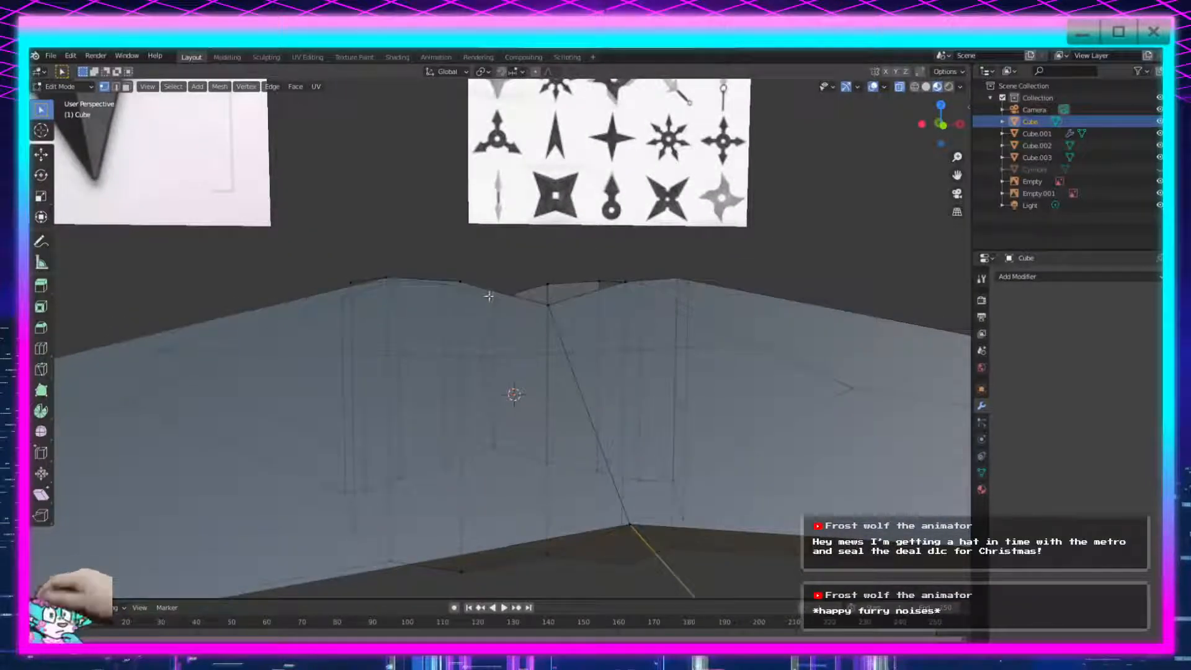
middle_drag(412, 290, 469, 306)
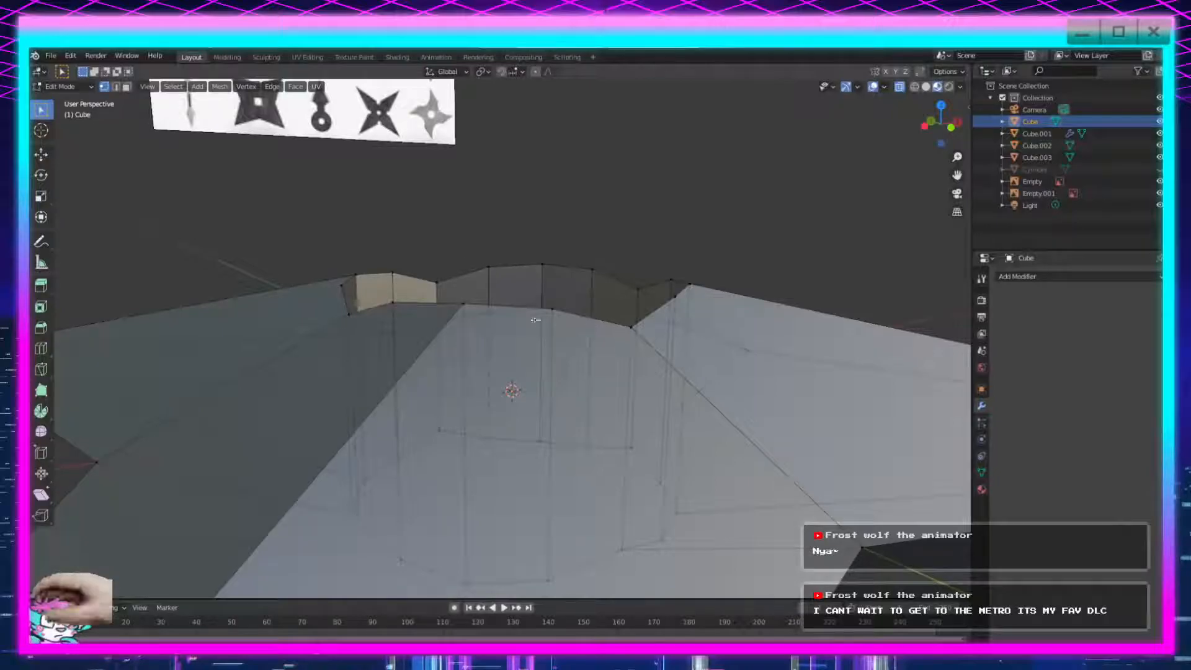
middle_drag(626, 394, 622, 395)
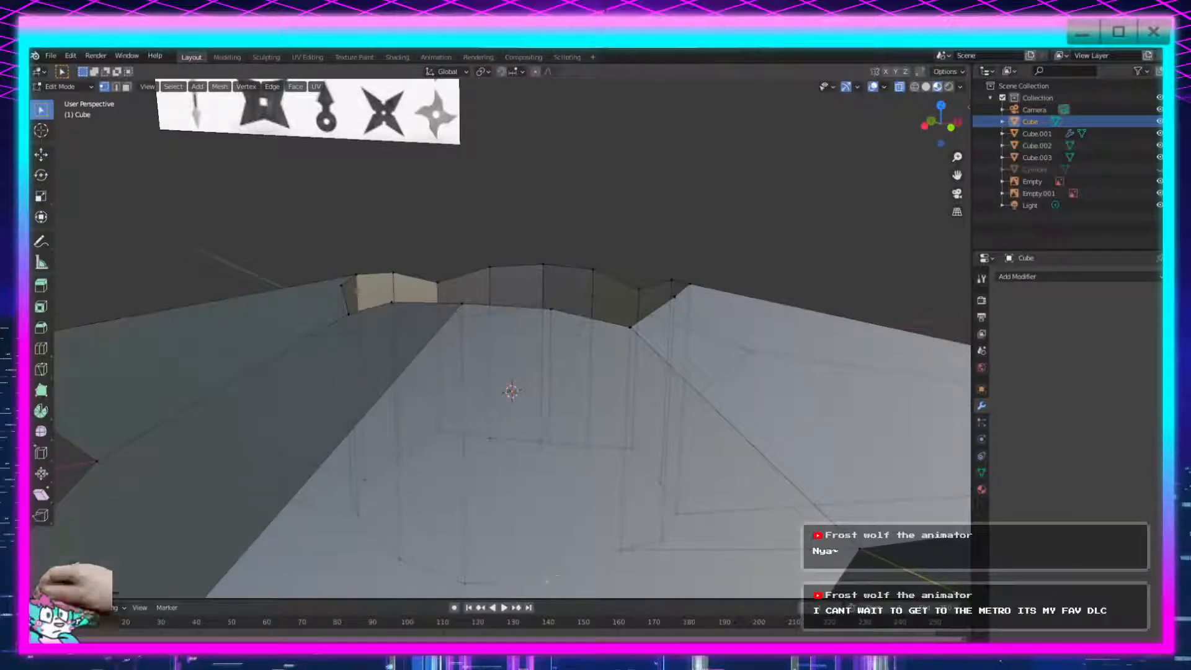
click(545, 309)
key(s)
key(z)
click(661, 514)
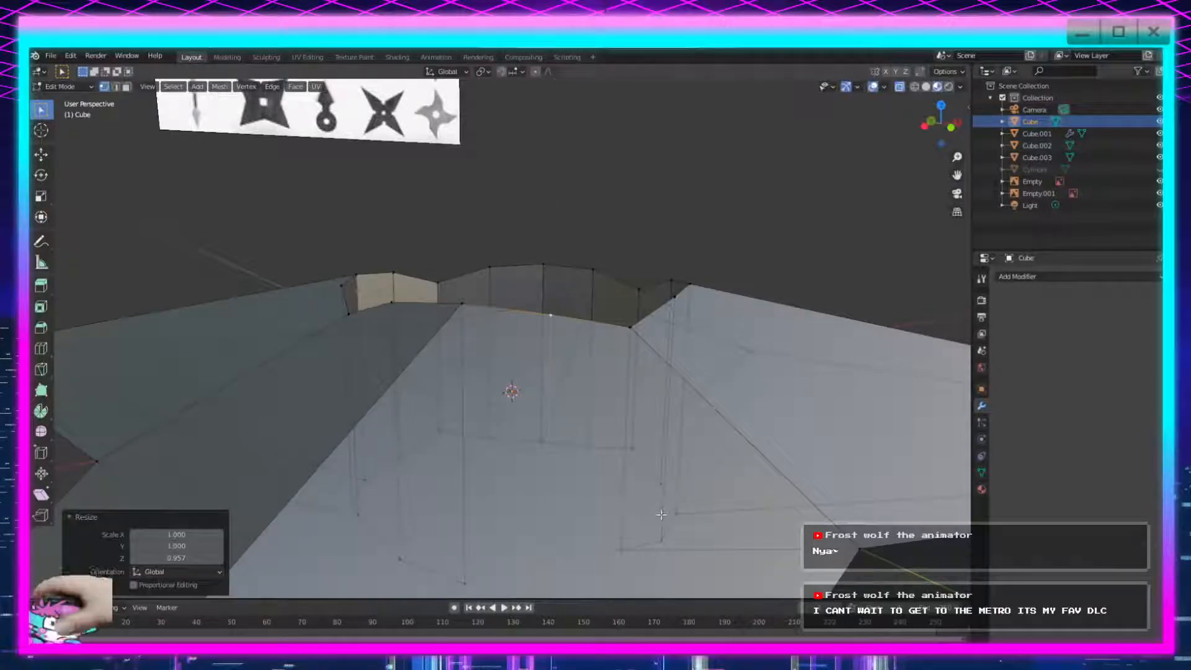
Extend the selection to the matching in-between rim vertices all around the hole.
middle_drag(372, 441, 385, 438)
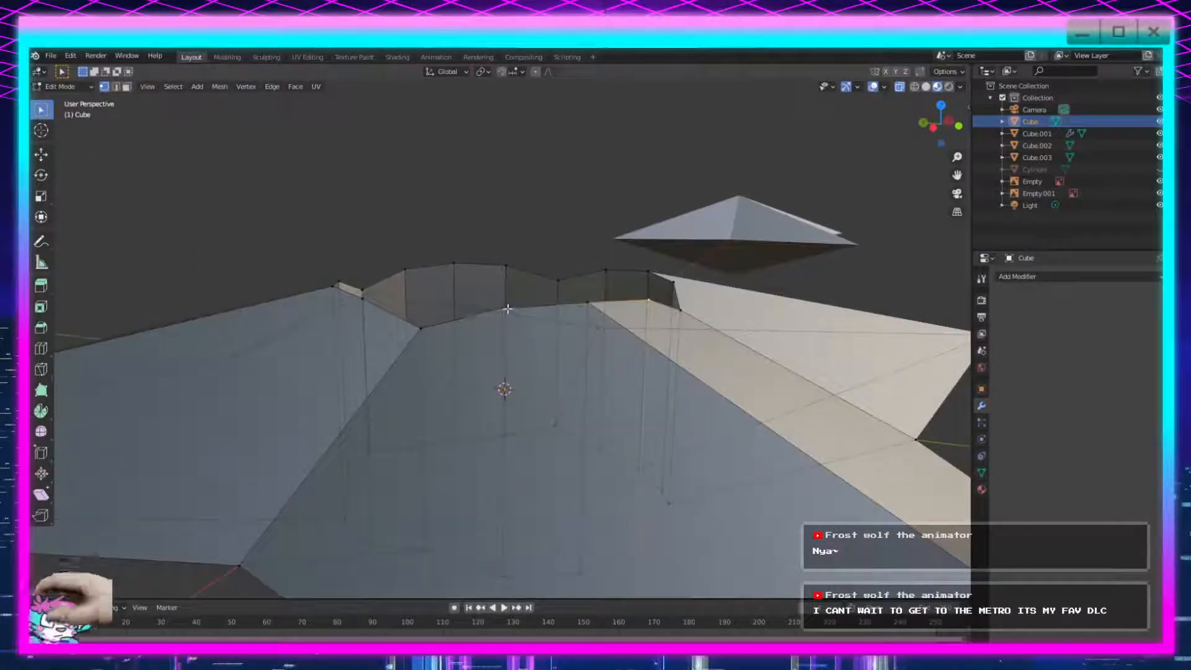
middle_drag(524, 583, 432, 481)
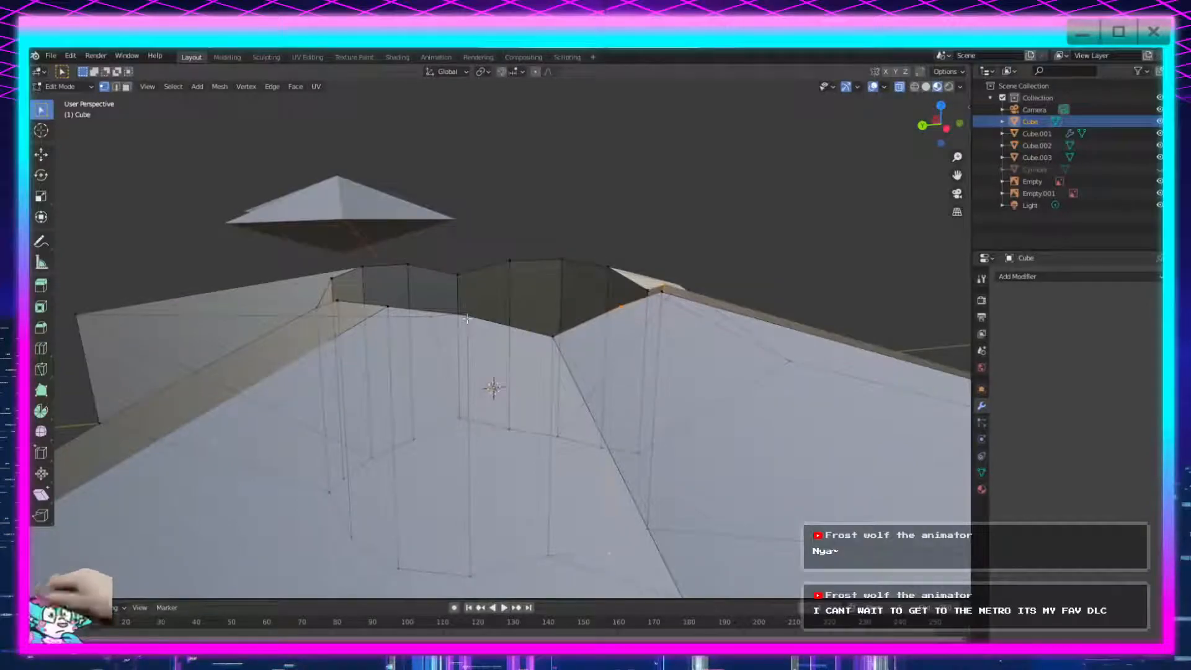
middle_drag(467, 318, 416, 324)
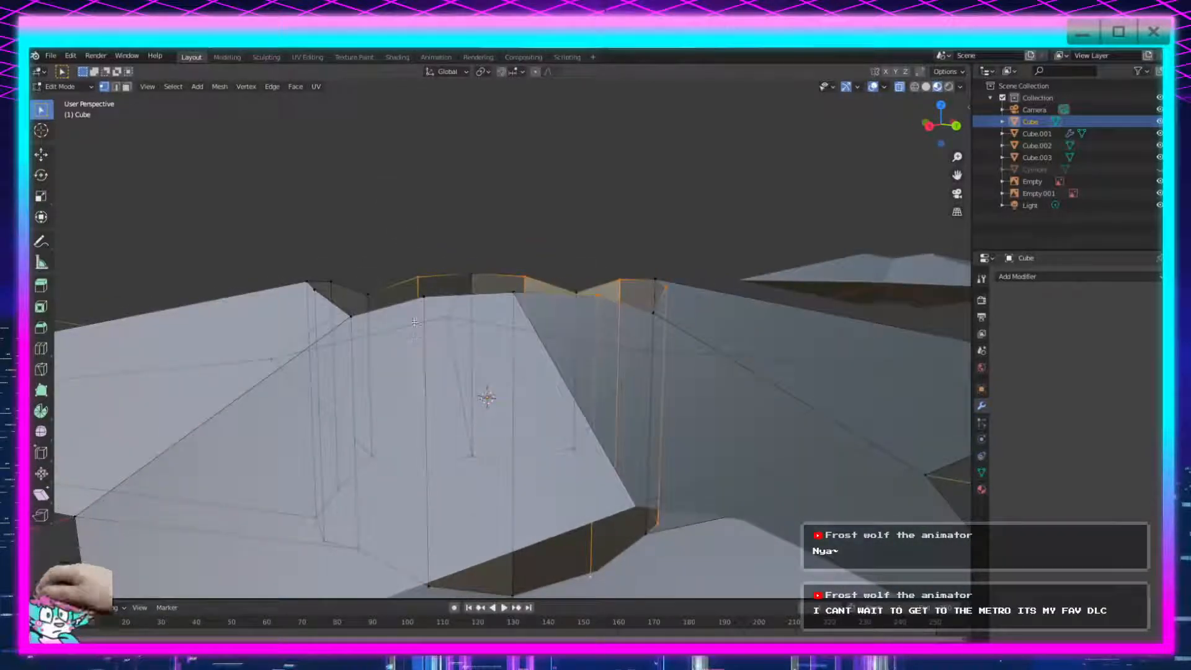
middle_drag(428, 584, 485, 490)
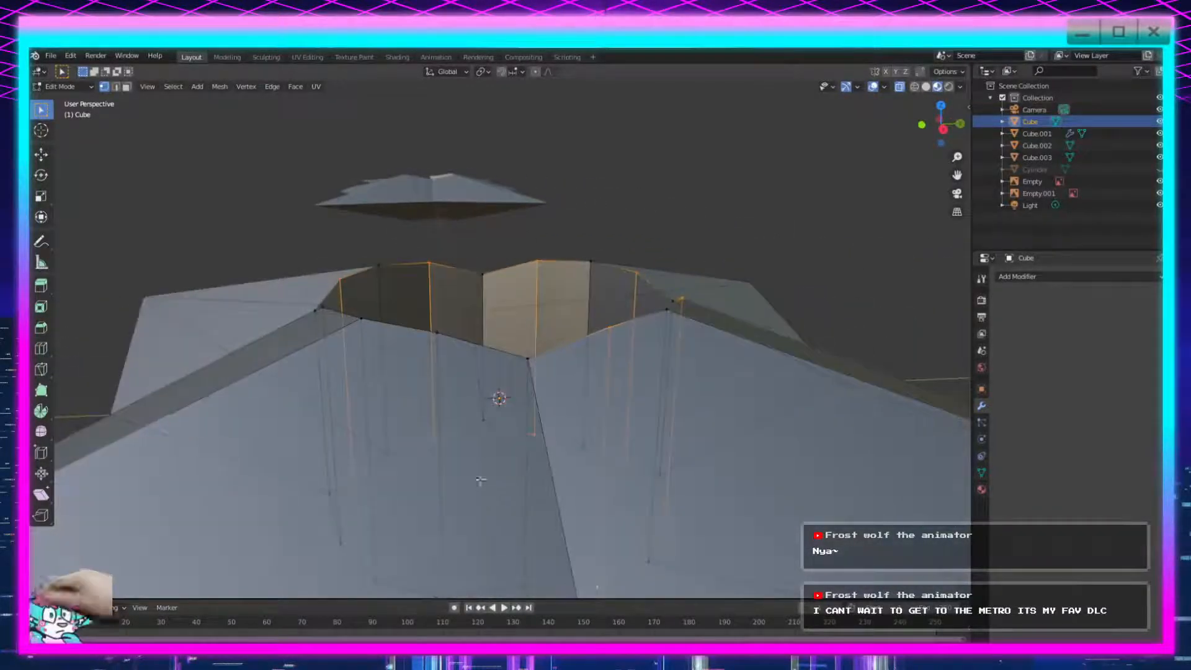
middle_drag(389, 468, 612, 523)
shift+click(515, 389)
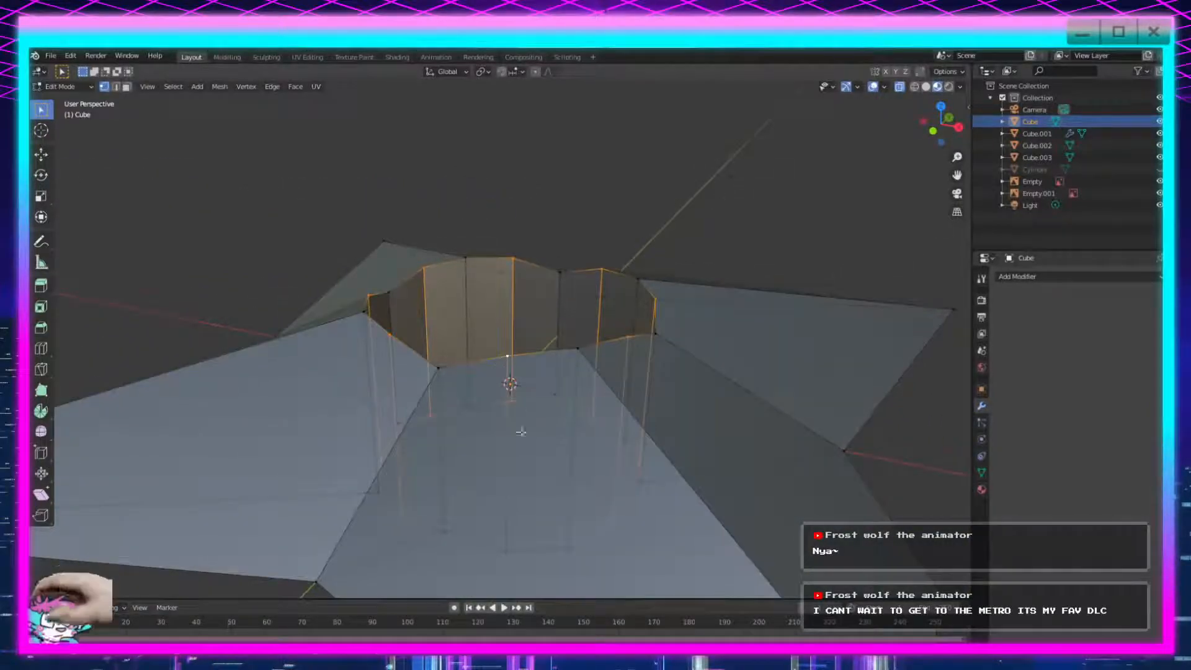
middle_drag(498, 548, 628, 517)
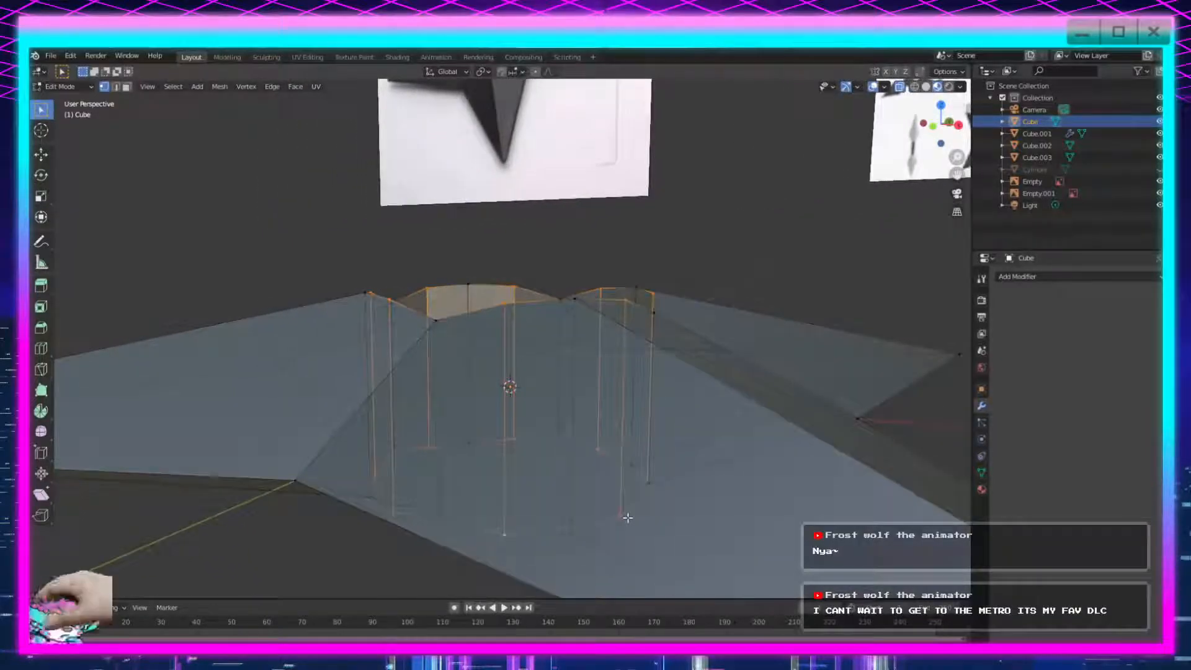
Scale the selected rim vertices along Z by about 0.98, deselect them, and return to Object Mode.
key(s)
key(z)
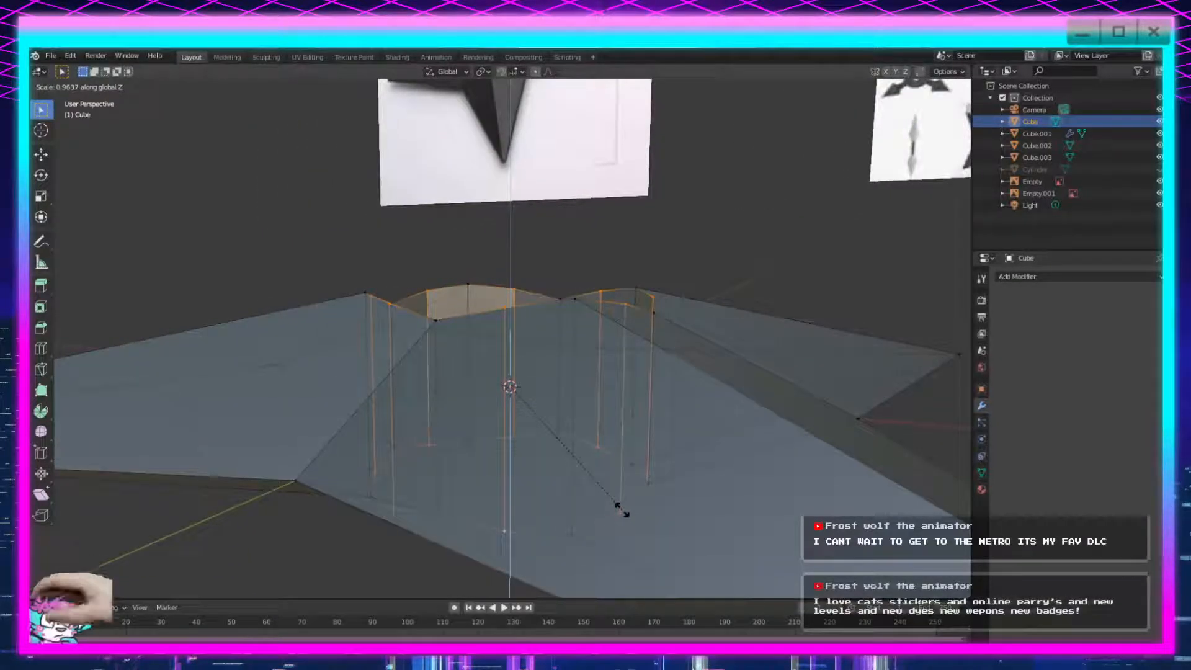
click(622, 505)
middle_drag(617, 495, 675, 254)
click(746, 247)
key(Tab)
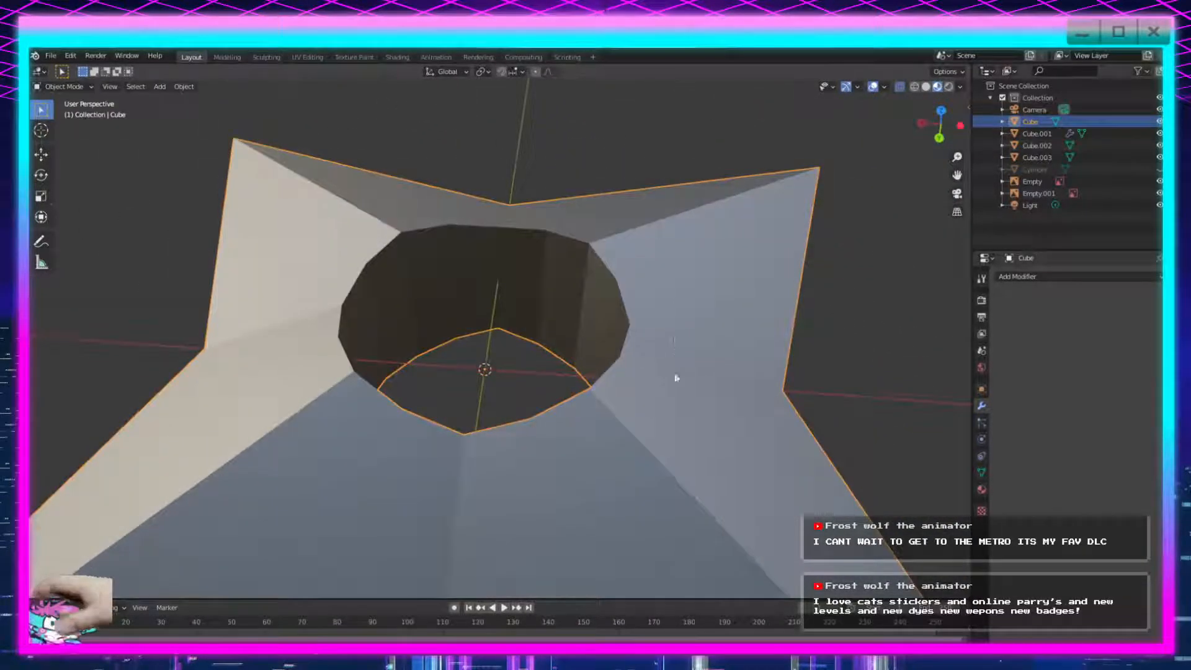
Examine the star's corrected hole rim and the row of star variants from several angles and distances.
scroll(614, 347, down, 1)
middle_drag(570, 364, 551, 393)
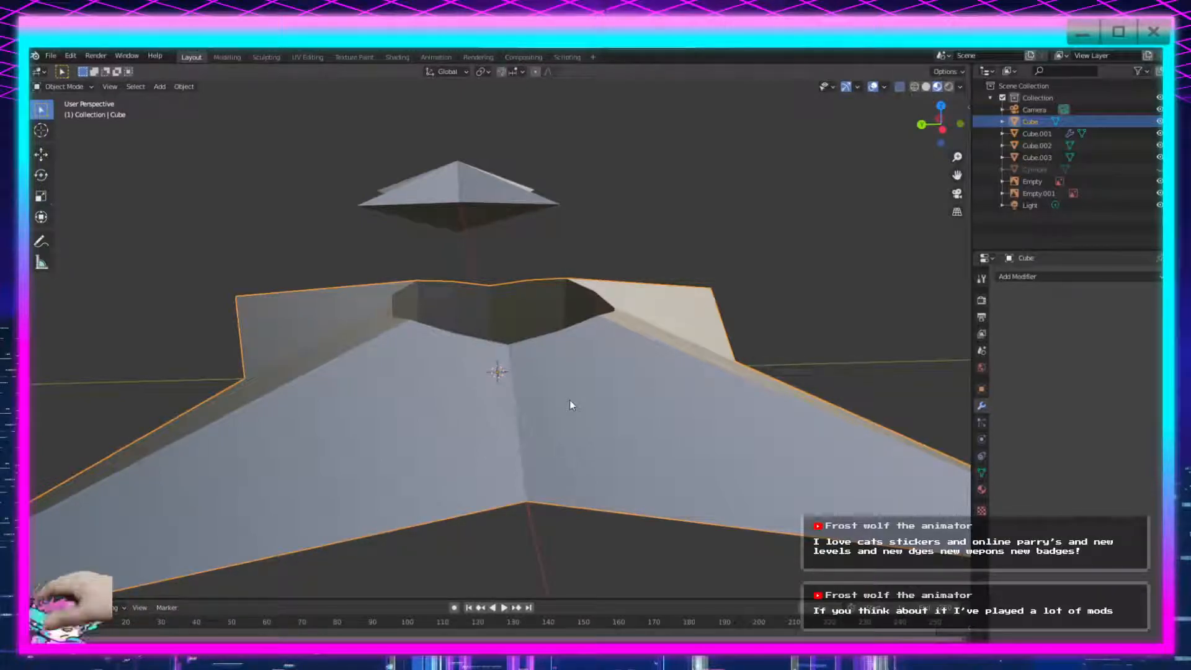
scroll(569, 400, down, 4)
scroll(587, 478, up, 3)
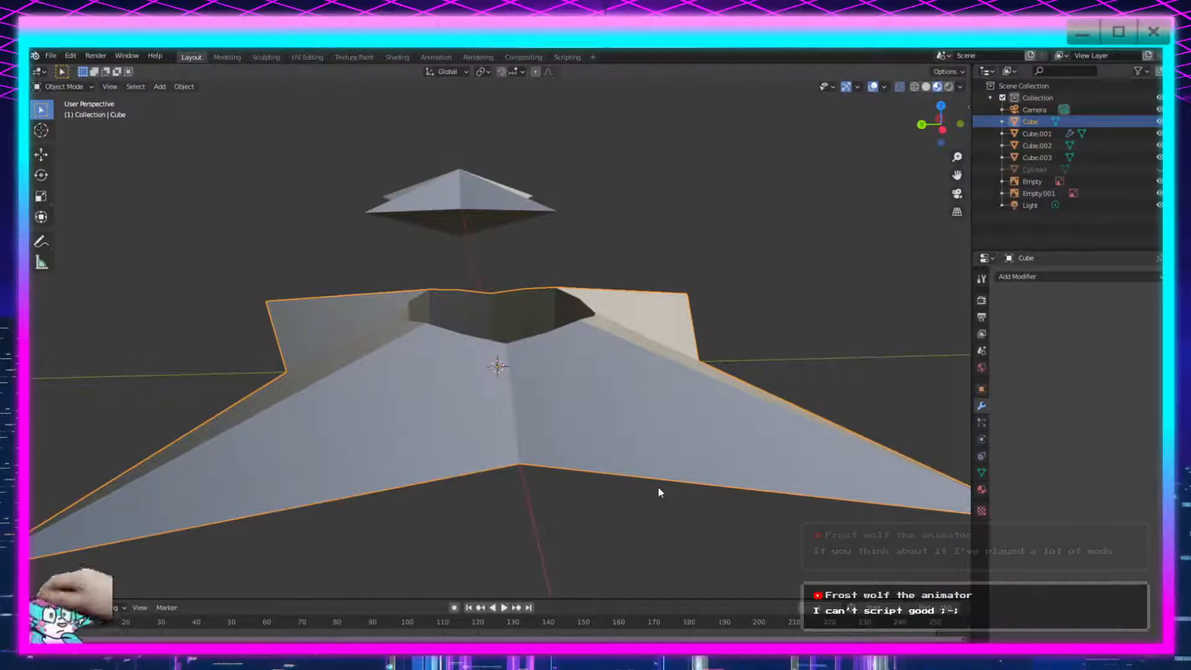
middle_drag(658, 488, 568, 487)
scroll(604, 461, down, 9)
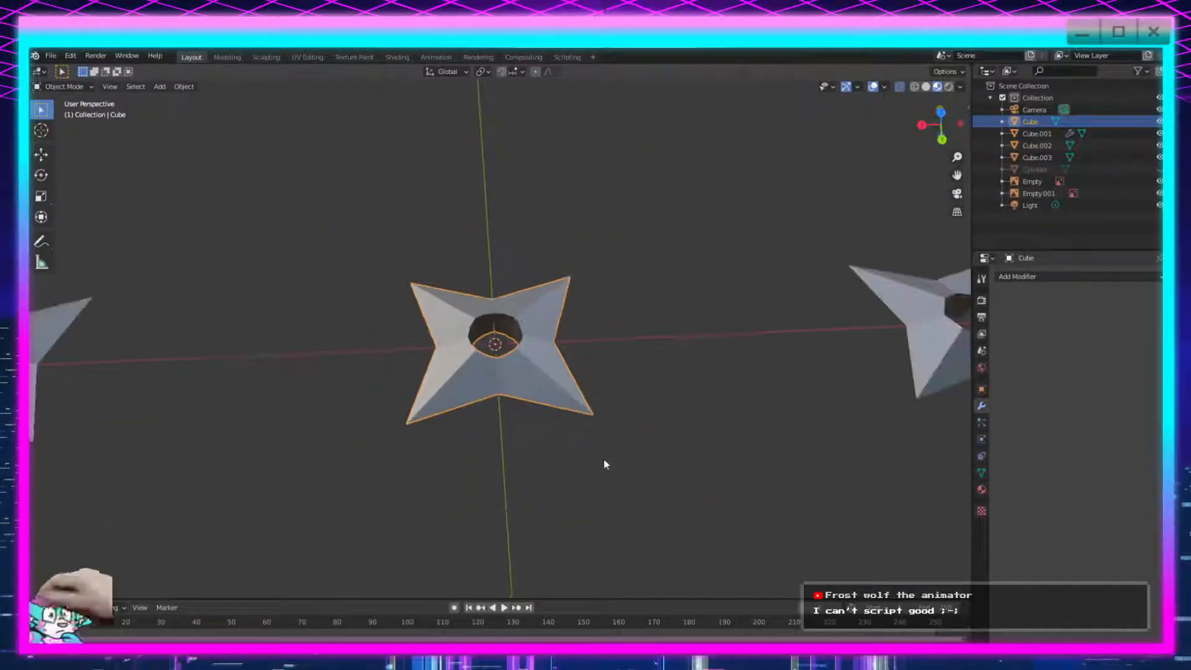
middle_drag(632, 455, 492, 475)
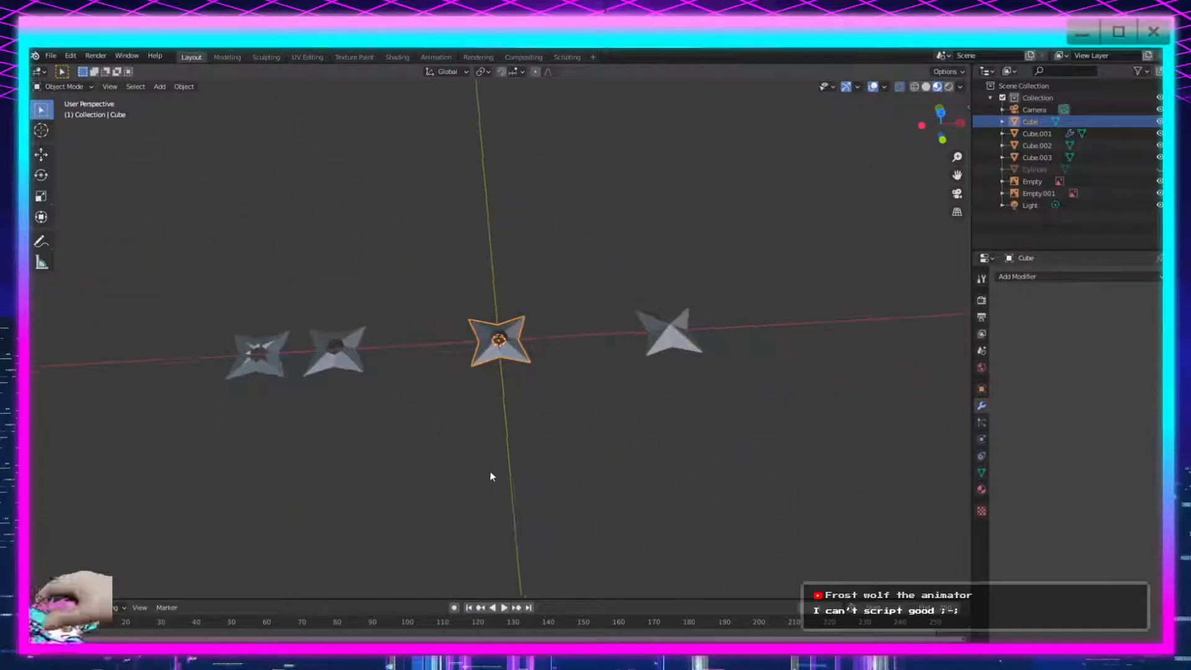
Try duplicating the central star about 0.08 m along negative X and undo the duplication.
scroll(489, 479, up, 4)
key(shift+d)
key(x)
click(435, 404)
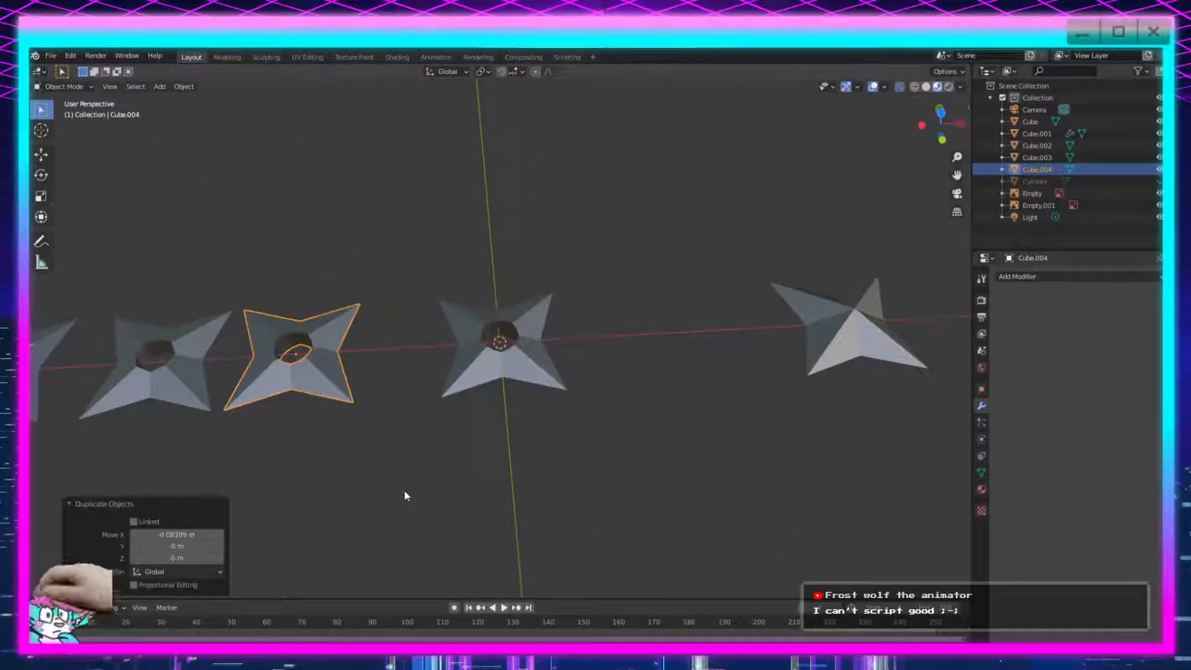
click(407, 495)
scroll(411, 496, down, 4)
scroll(476, 428, up, 6)
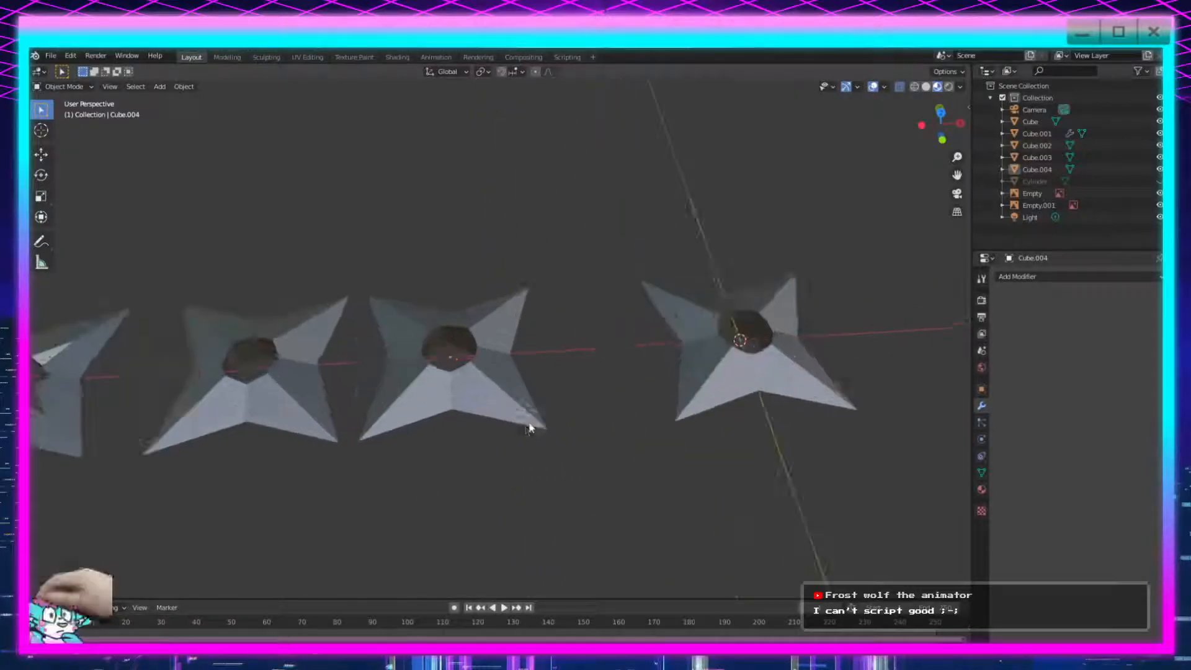
shift+middle_drag(422, 434, 518, 420)
shift+middle_drag(773, 436, 562, 435)
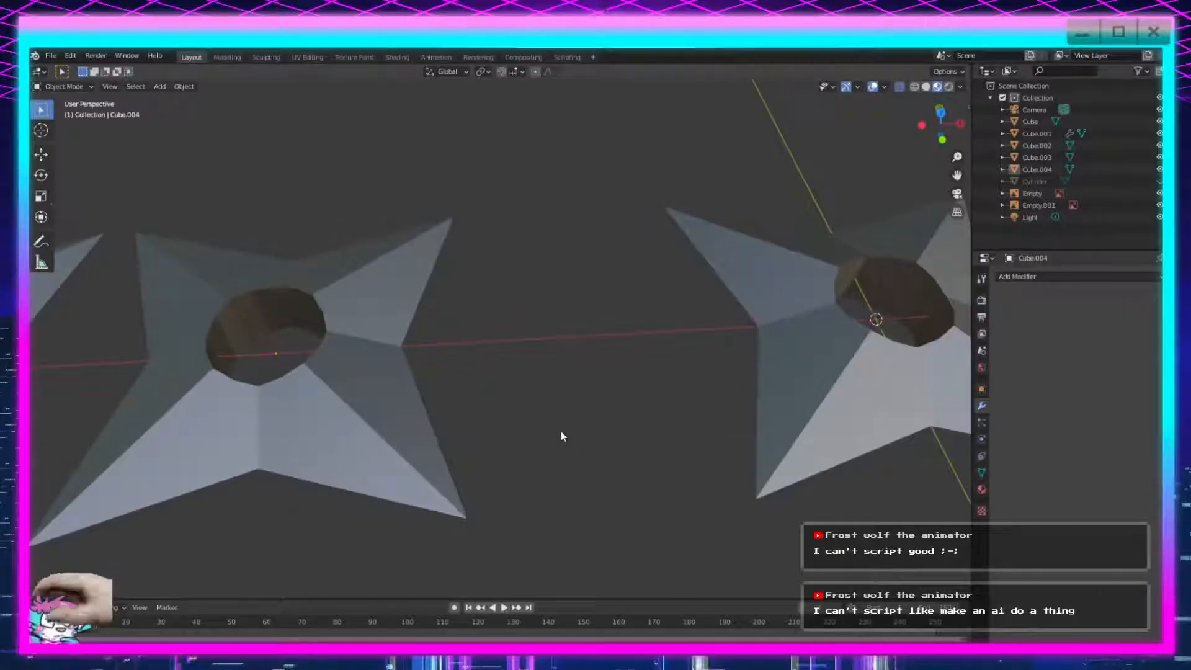
key(ctrl+z)
key(ctrl+z)
Enter Edit Mode on the central star and box-select all the vertices of the hole's wall.
shift+middle_drag(680, 428, 422, 438)
scroll(423, 438, up, 5)
shift+middle_drag(756, 483, 571, 478)
scroll(548, 450, down, 3)
key(Tab)
middle_drag(546, 366, 562, 381)
drag(620, 196, 407, 421)
middle_drag(595, 390, 692, 410)
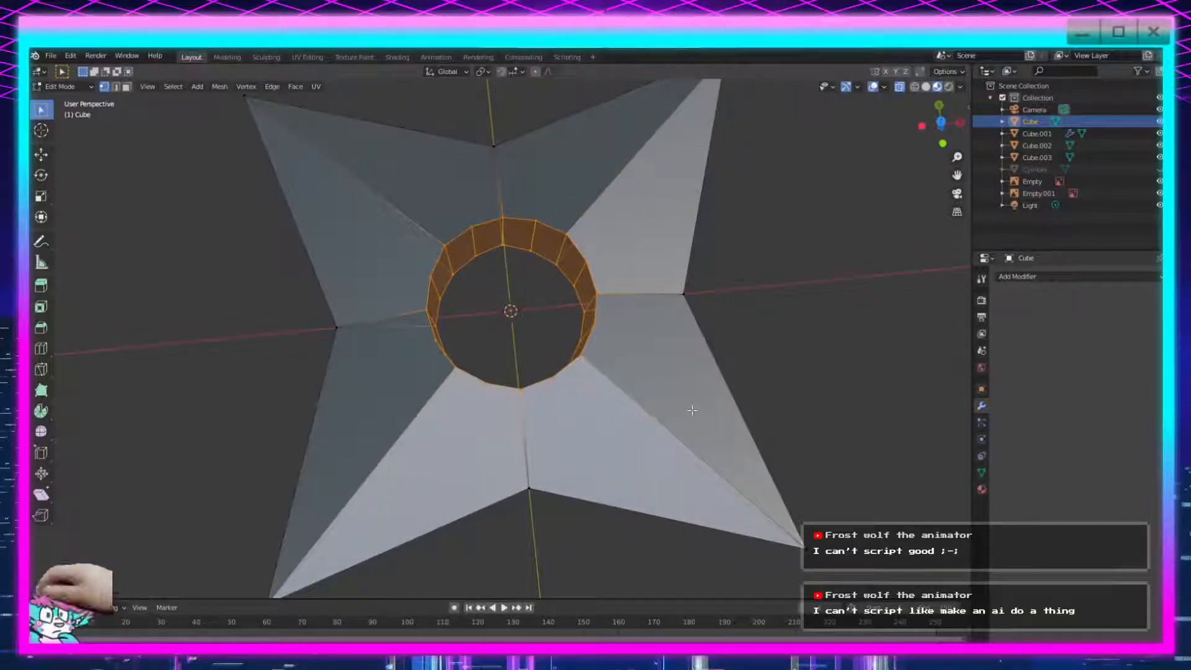
Try extruding the hole's wall inward with a scale of 0.839 and rescaling it along Z.
key(e)
click(692, 410)
key(s)
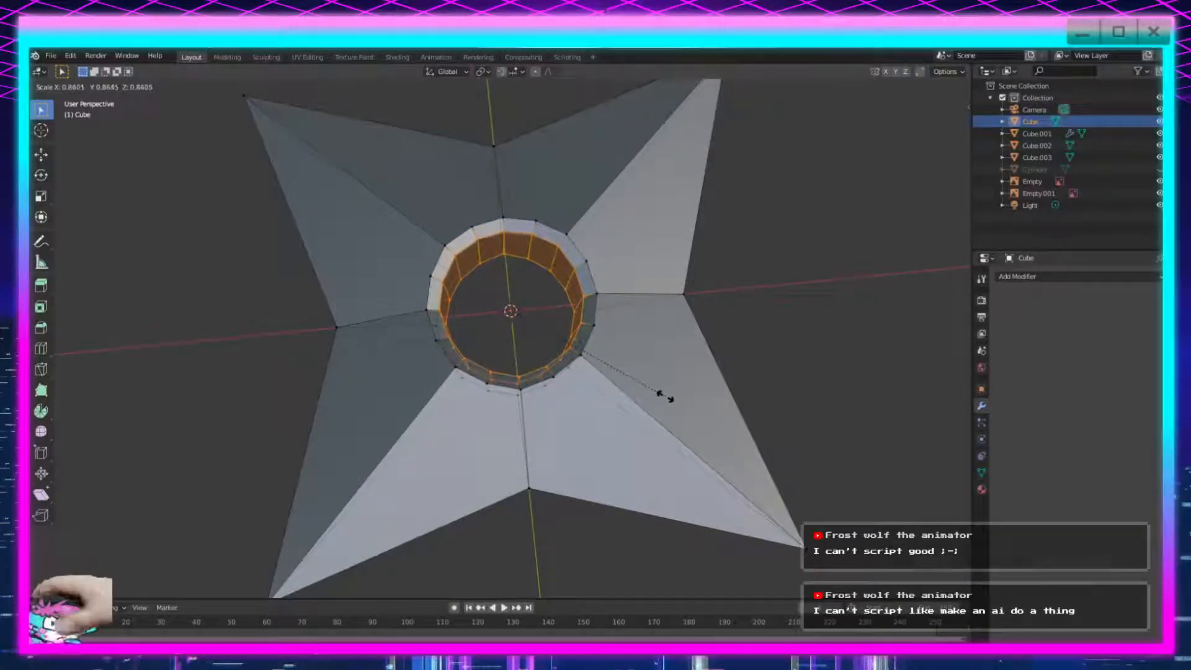
click(665, 396)
middle_drag(665, 395, 636, 460)
key(s)
key(z)
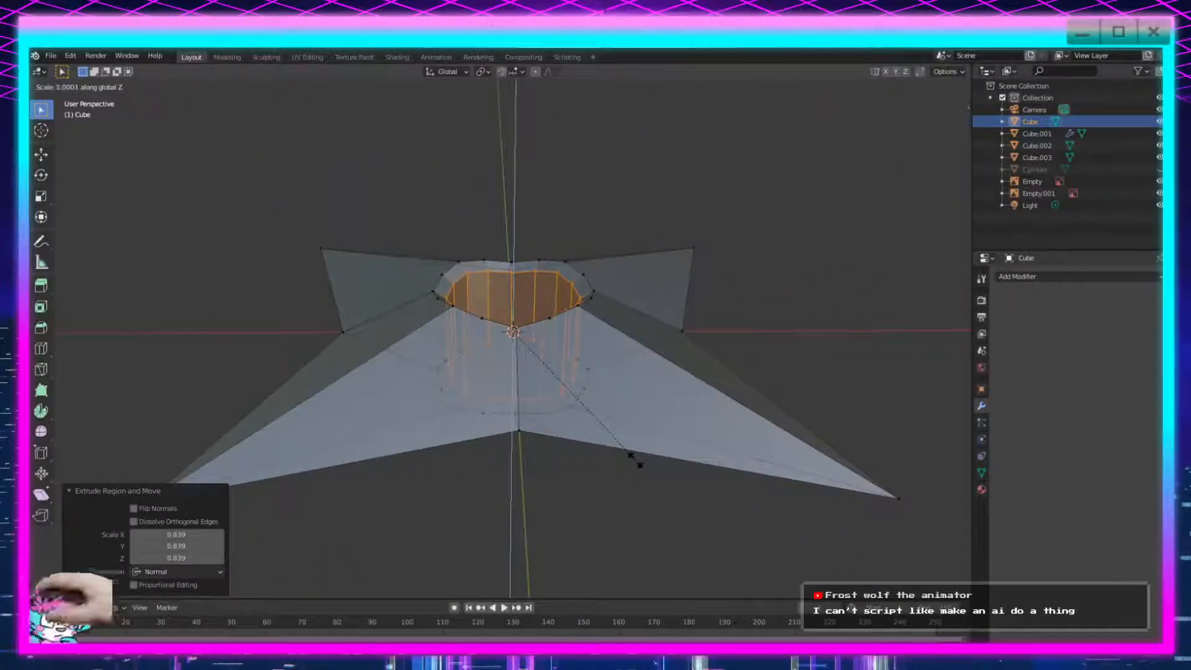
click(641, 468)
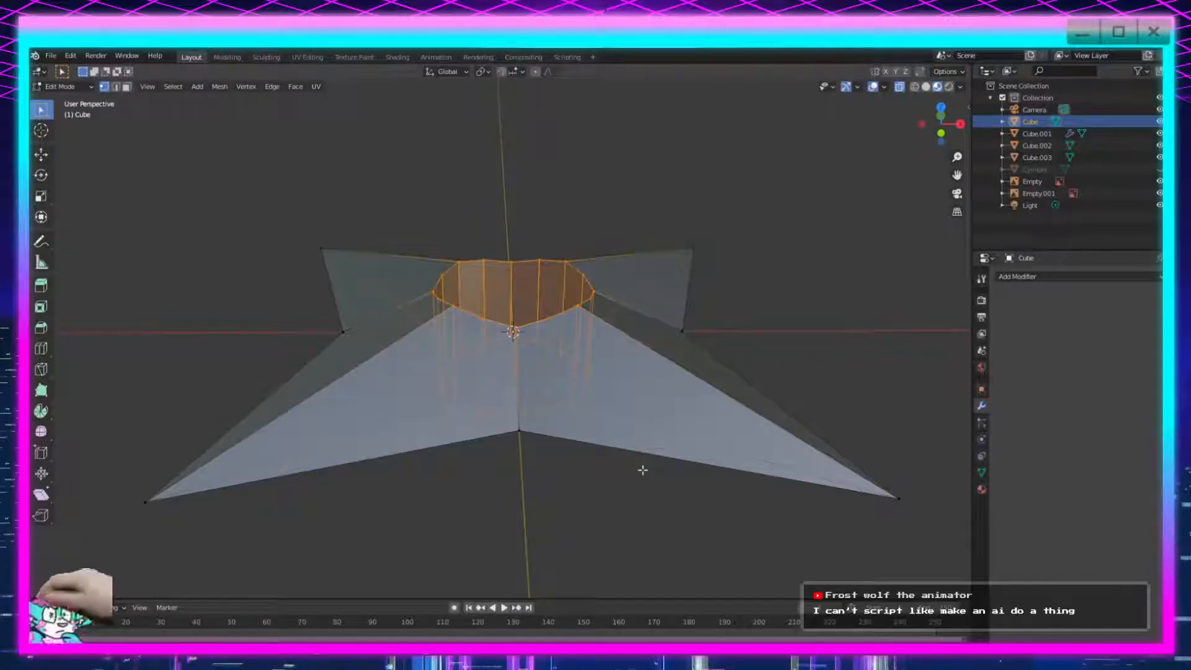
Extrude the hole's wall and scale the extrusion along Z to 1.546 to form a raised collar.
middle_drag(640, 411, 642, 451)
key(e)
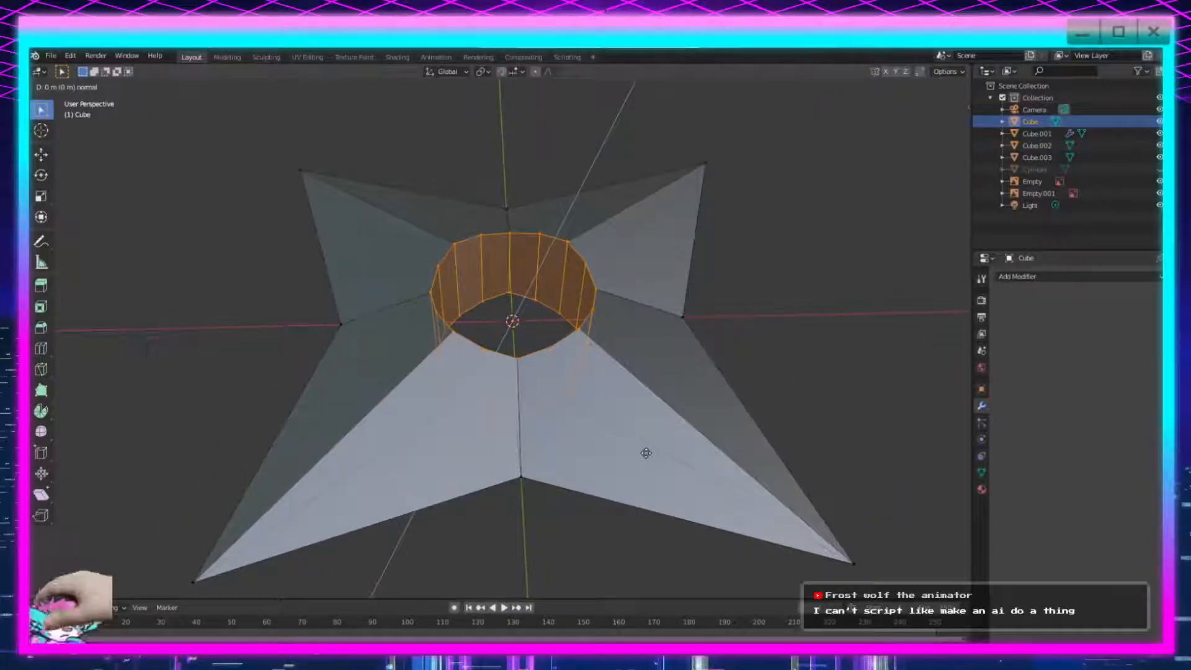
key(s)
key(z)
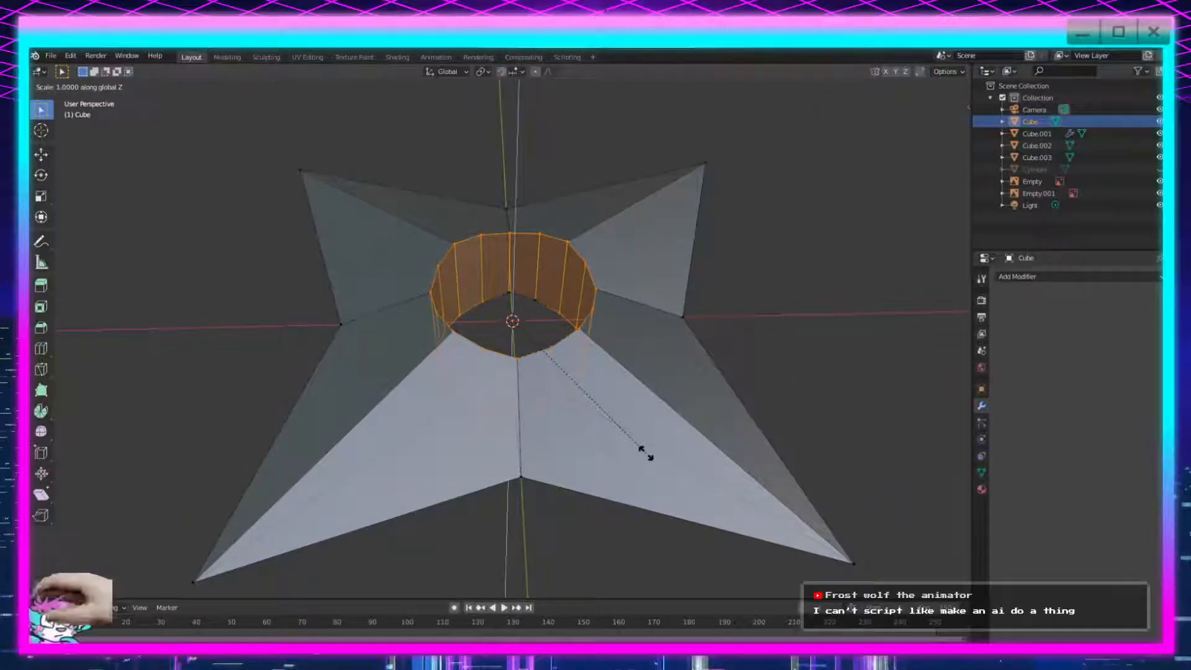
click(709, 526)
Extrude the collar again, scale it inward to 0.807, and stretch the inner ring along Z by 1.199.
key(s)
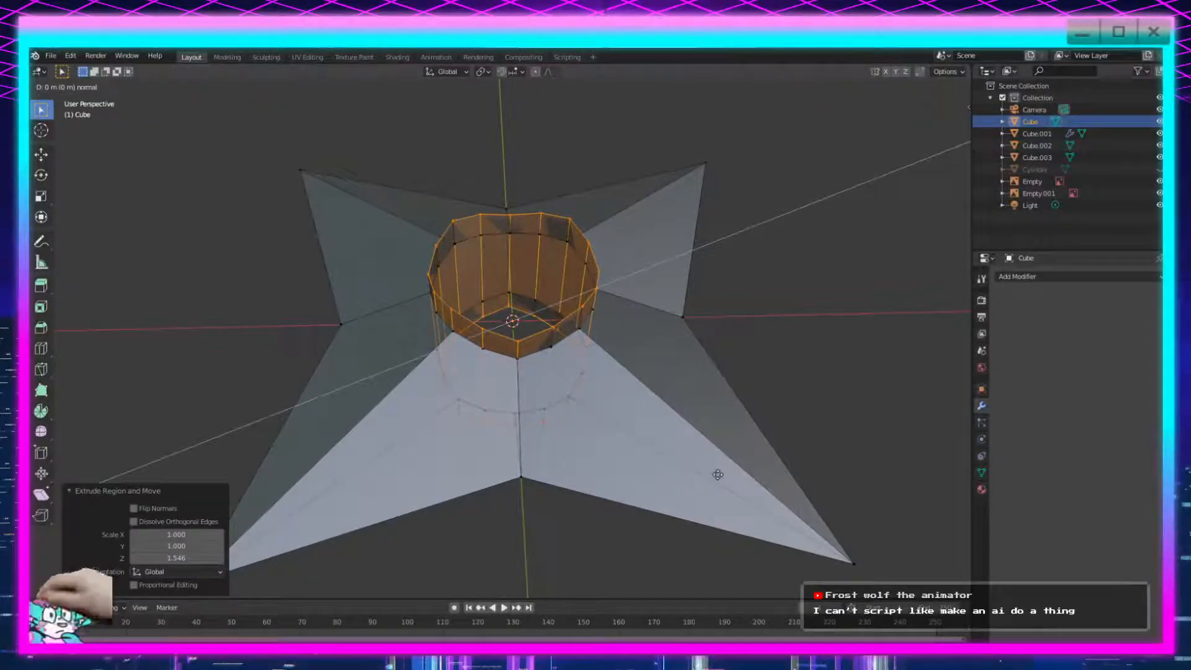
click(675, 457)
middle_drag(670, 459, 673, 428)
key(KP_1)
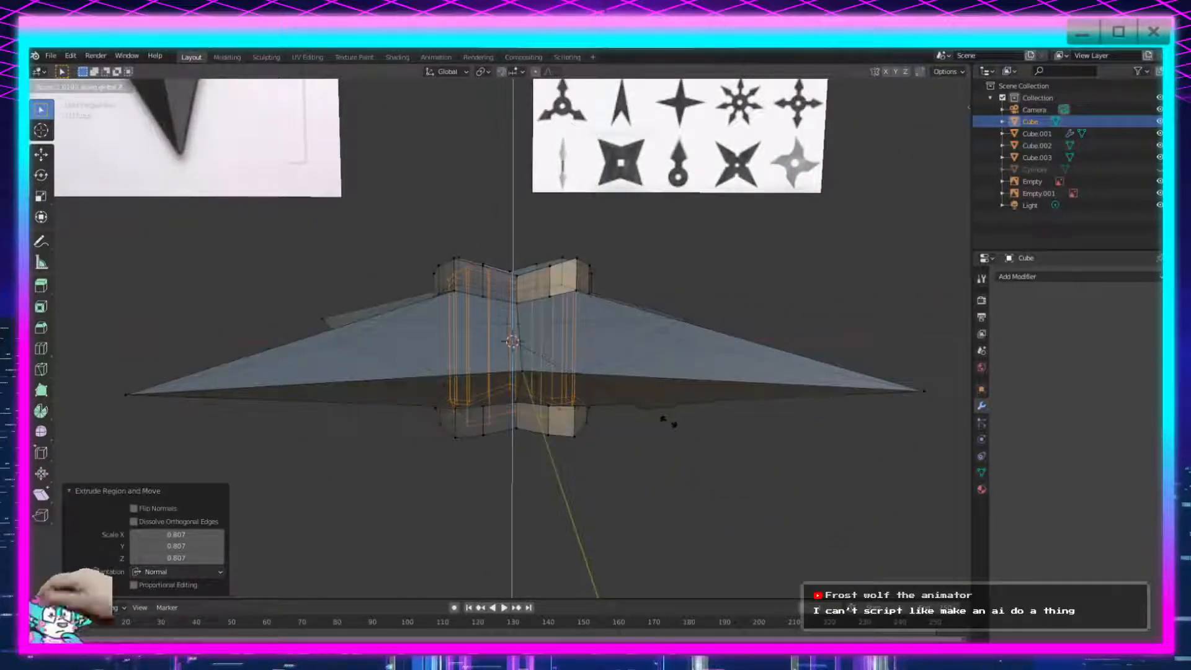
click(683, 452)
middle_drag(621, 355, 616, 337)
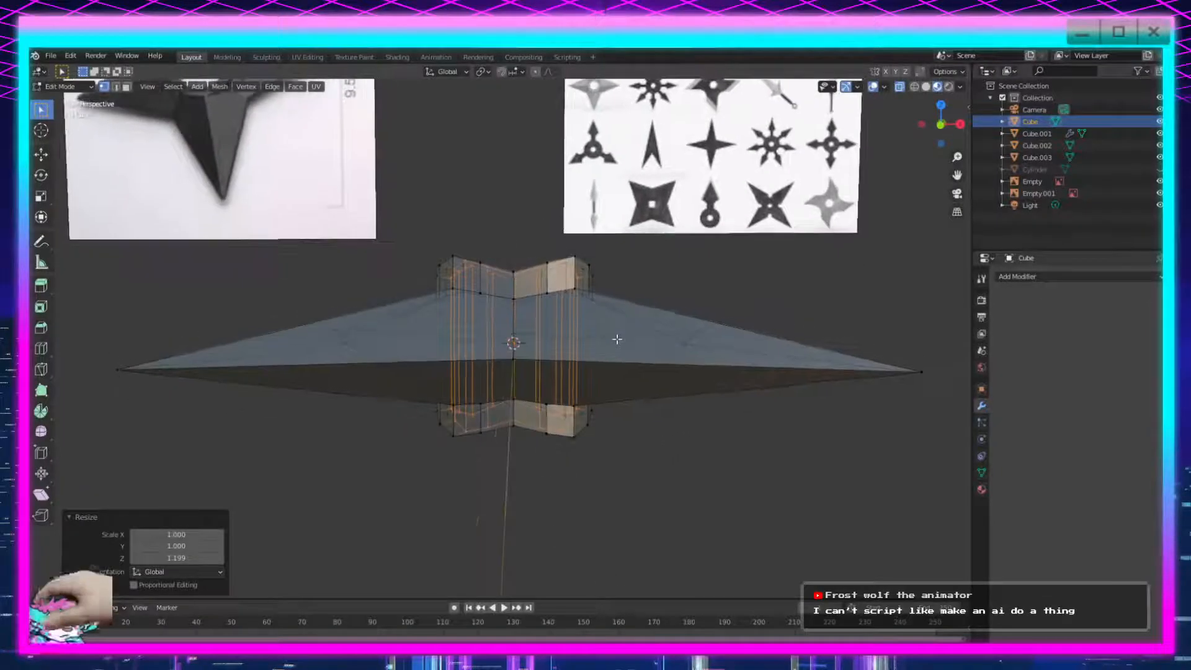
Select the collar's upper rim vertices and flatten them with a Z scale of 0.
drag(629, 236, 385, 280)
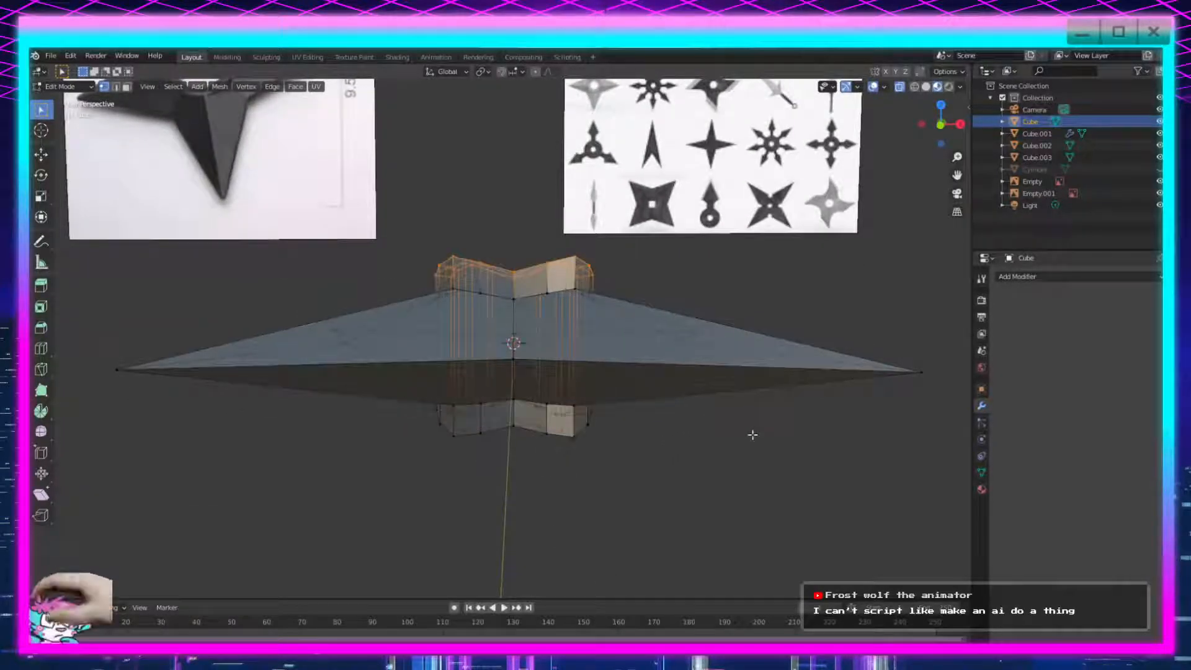
key(s)
key(z)
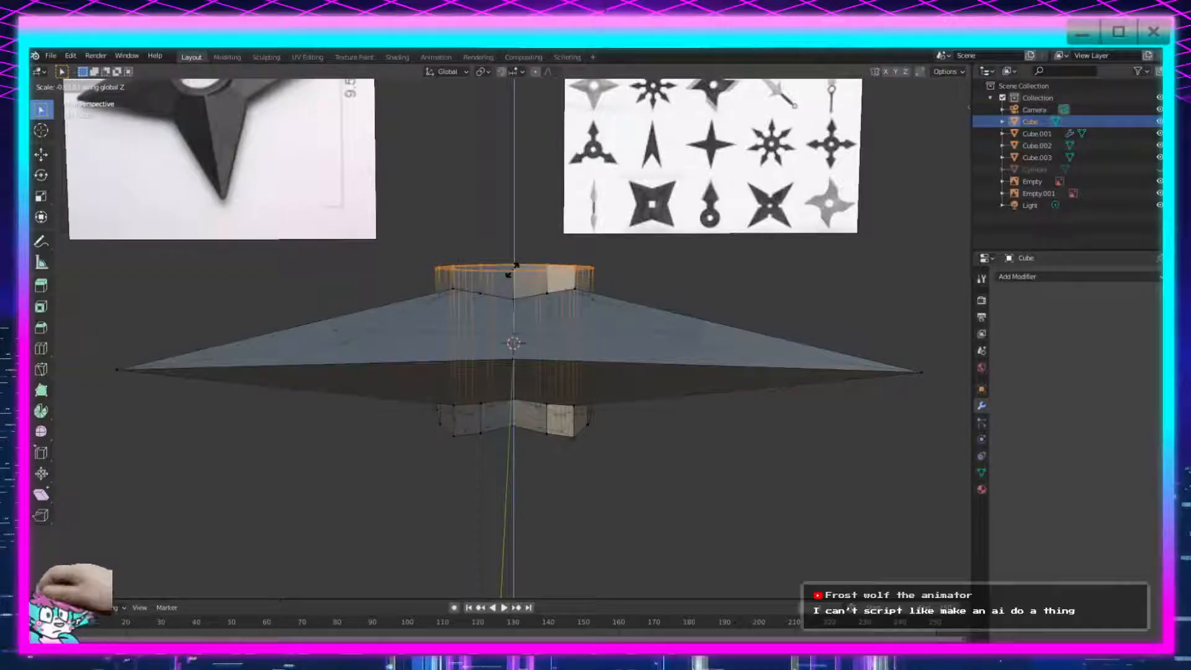
click(514, 265)
text(0)
key(Return)
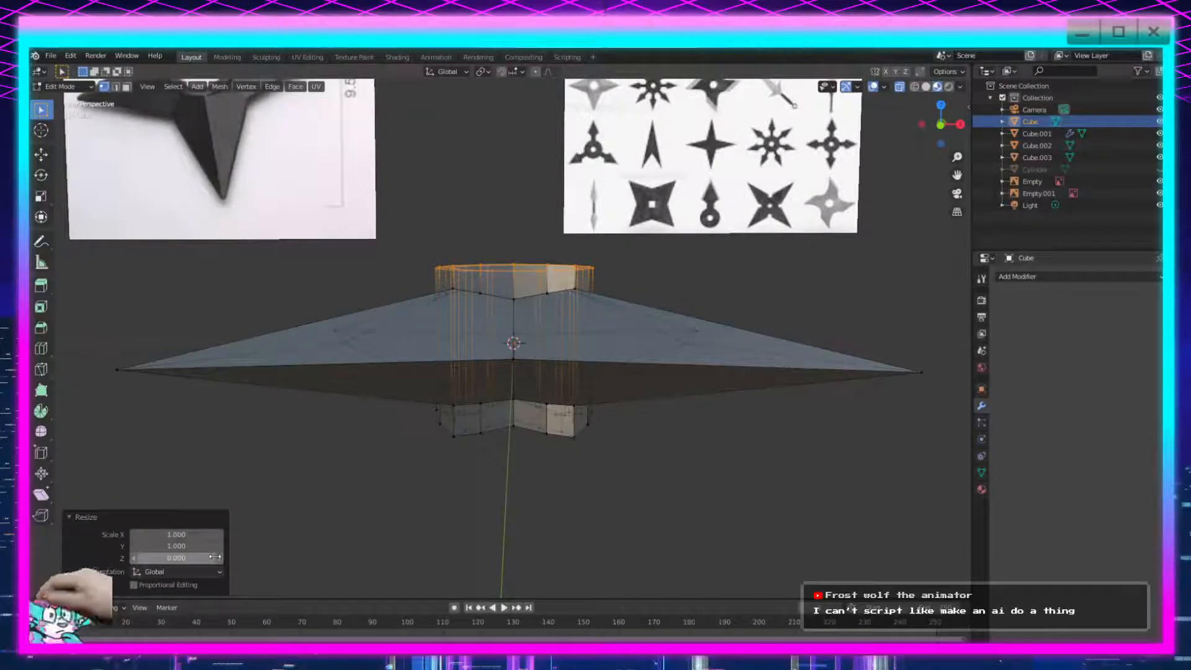
Select the vertices of the collar's lower rim and flatten them with a Z scale of 0.
click(561, 489)
middle_drag(571, 482, 579, 391)
drag(606, 289, 434, 313)
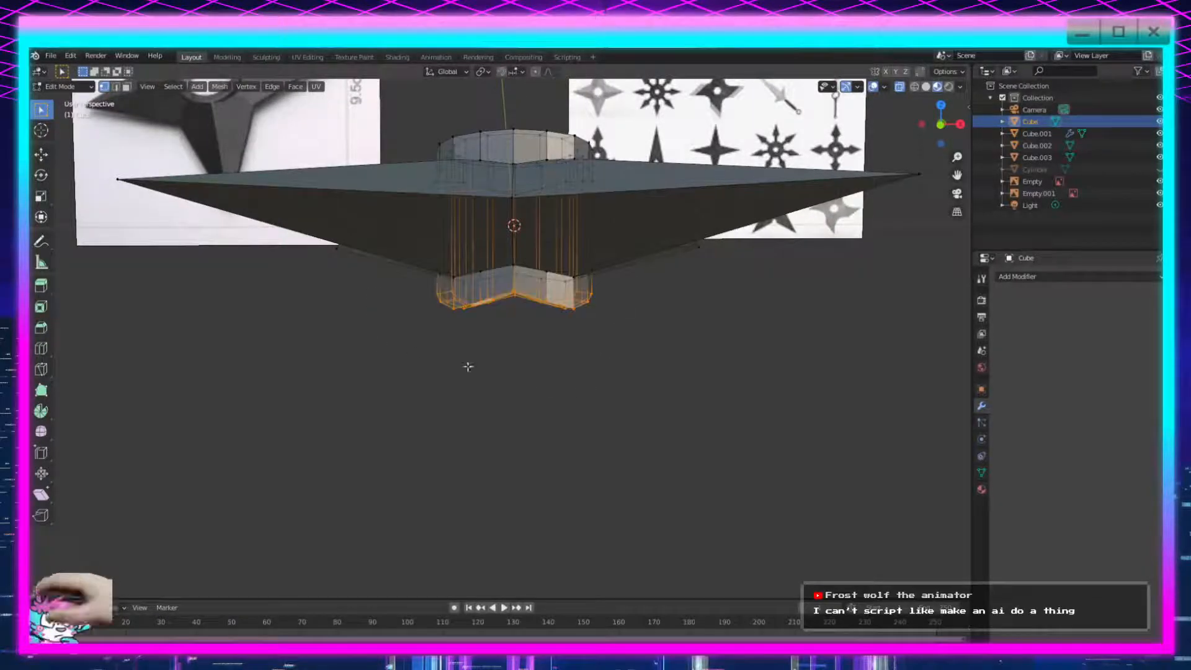
key(s)
key(z)
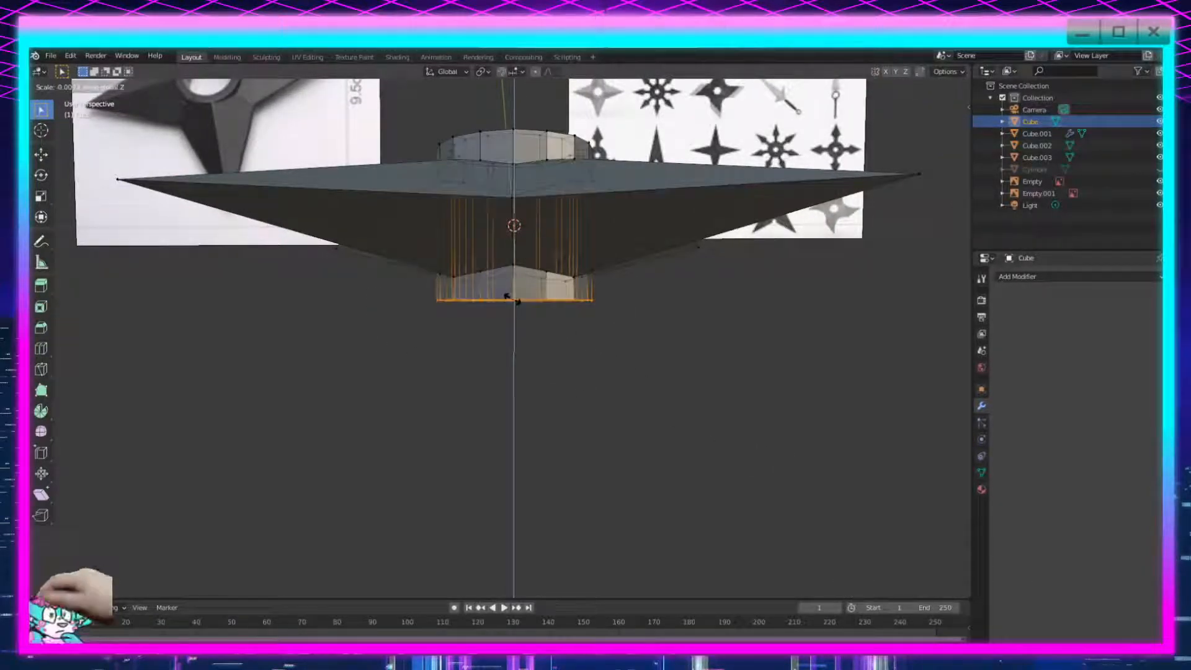
click(515, 297)
click(182, 558)
text(0)
key(Return)
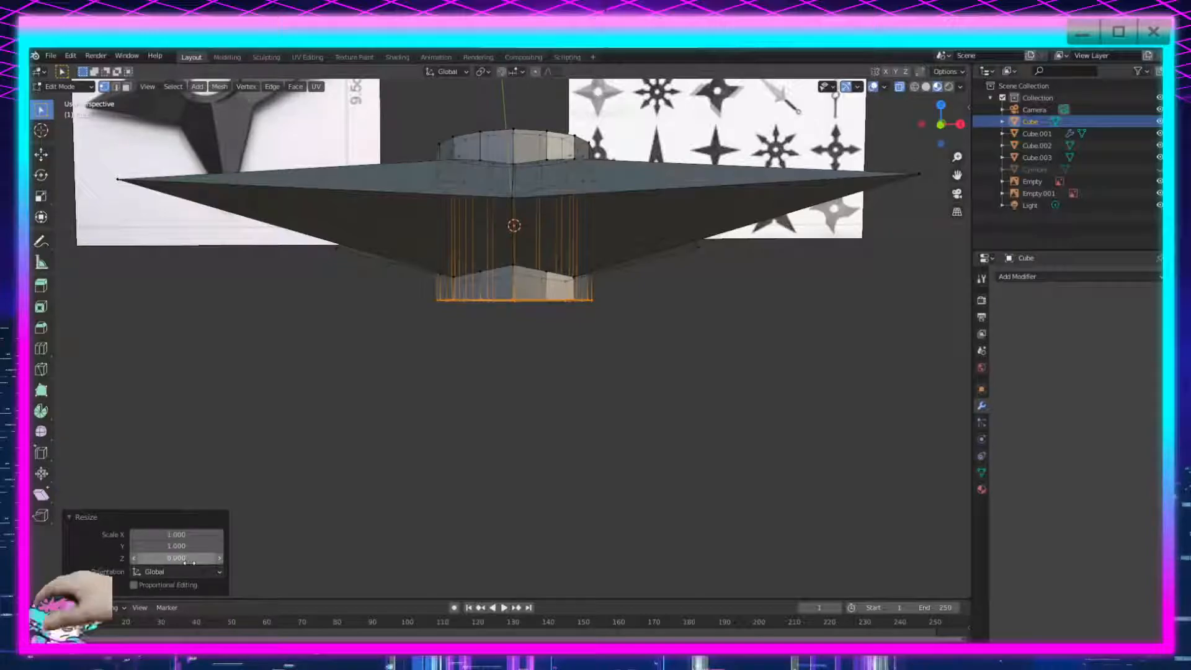
click(396, 514)
Inspect the collar and star surfaces with the Face Orientation overlay, and switch the overlay off again.
middle_drag(561, 403, 519, 550)
scroll(422, 496, up, 5)
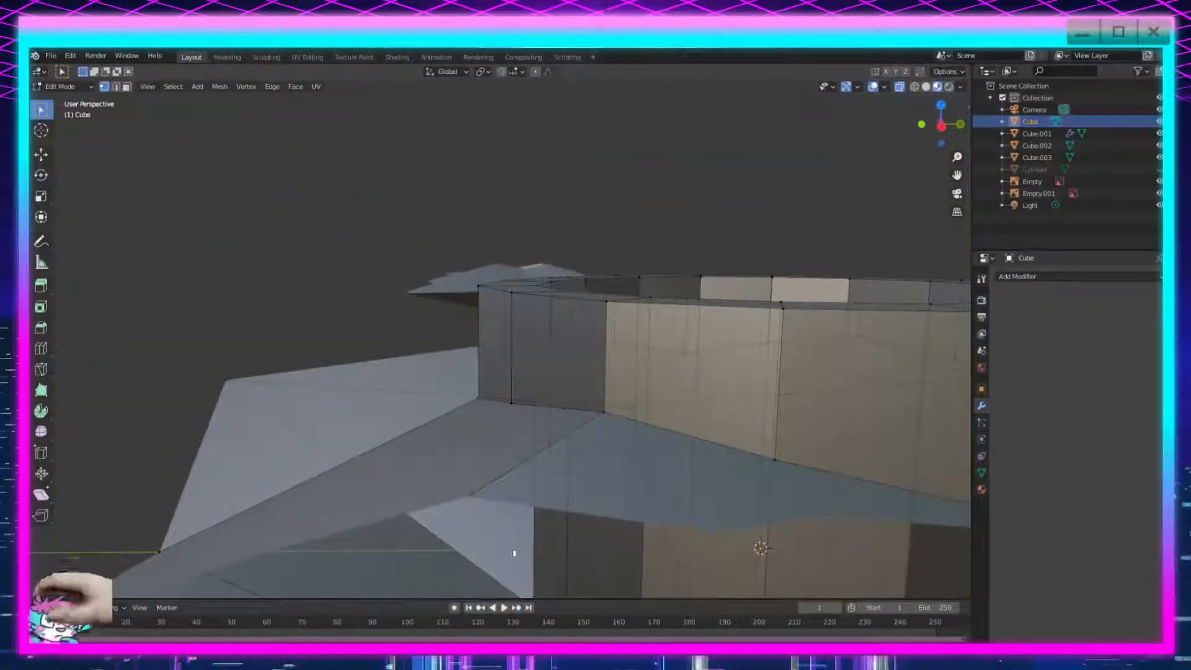
scroll(524, 494, up, 2)
scroll(858, 102, down, 5)
click(884, 88)
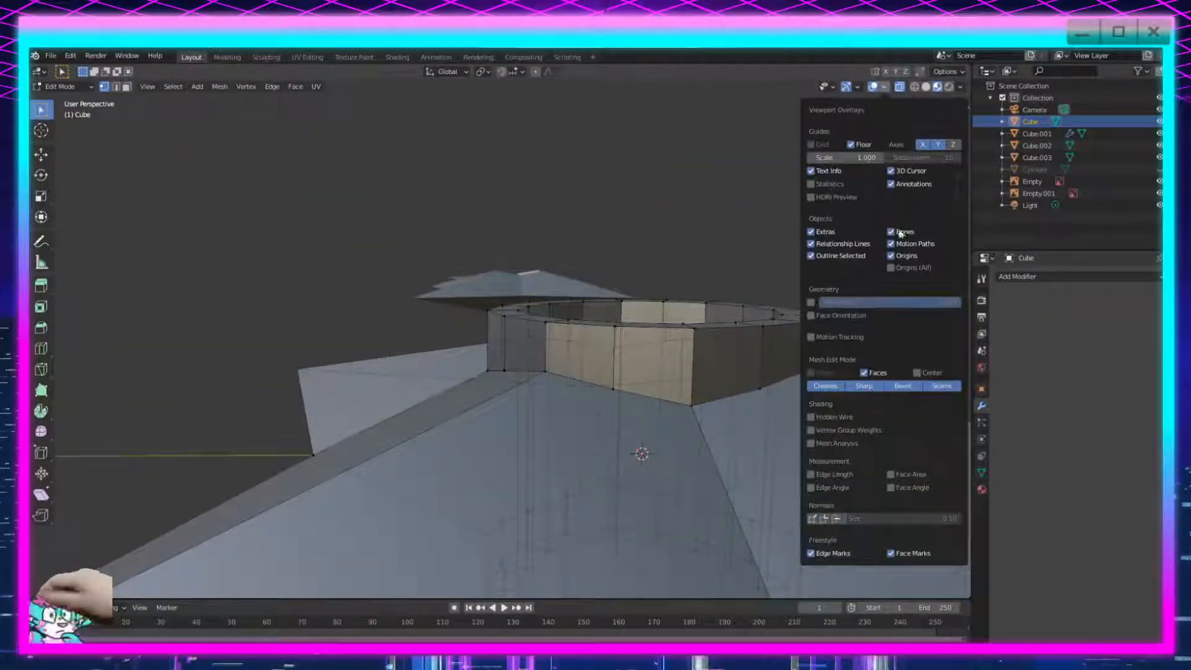
click(810, 316)
mouse_move(567, 355)
middle_down()
mouse_move(551, 335)
mouse_move(521, 335)
mouse_move(540, 367)
mouse_move(718, 430)
mouse_move(797, 409)
mouse_move(658, 410)
middle_up()
scroll(551, 335, up, 4)
scroll(533, 335, down, 6)
scroll(658, 410, up, 2)
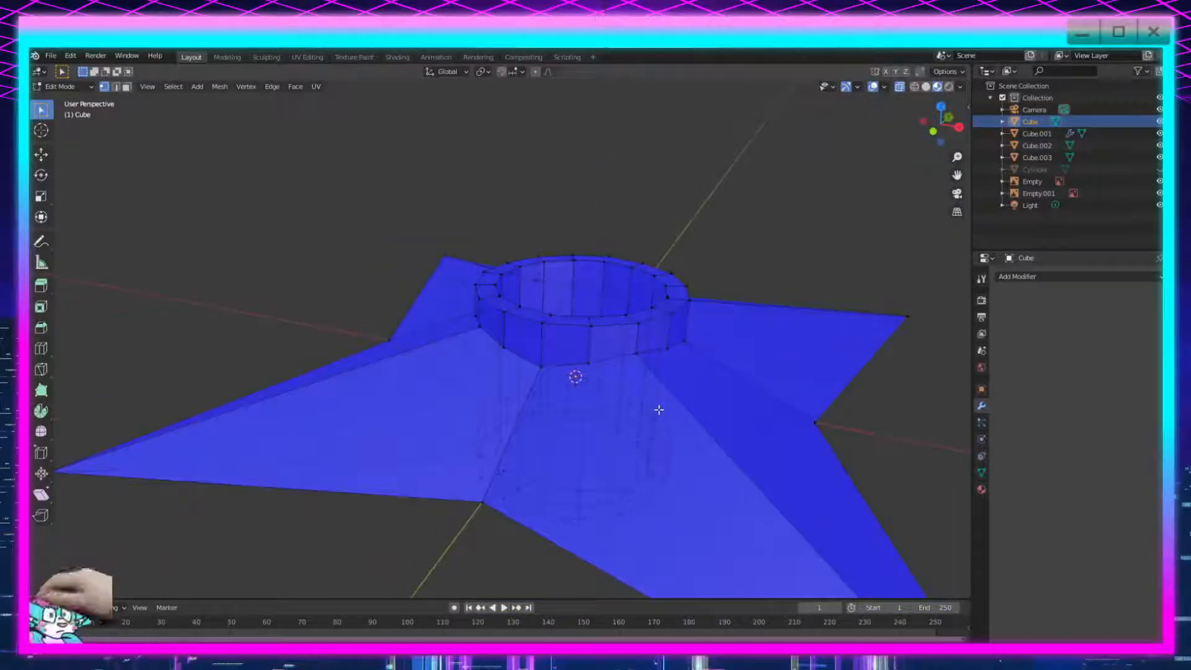
click(883, 87)
click(814, 316)
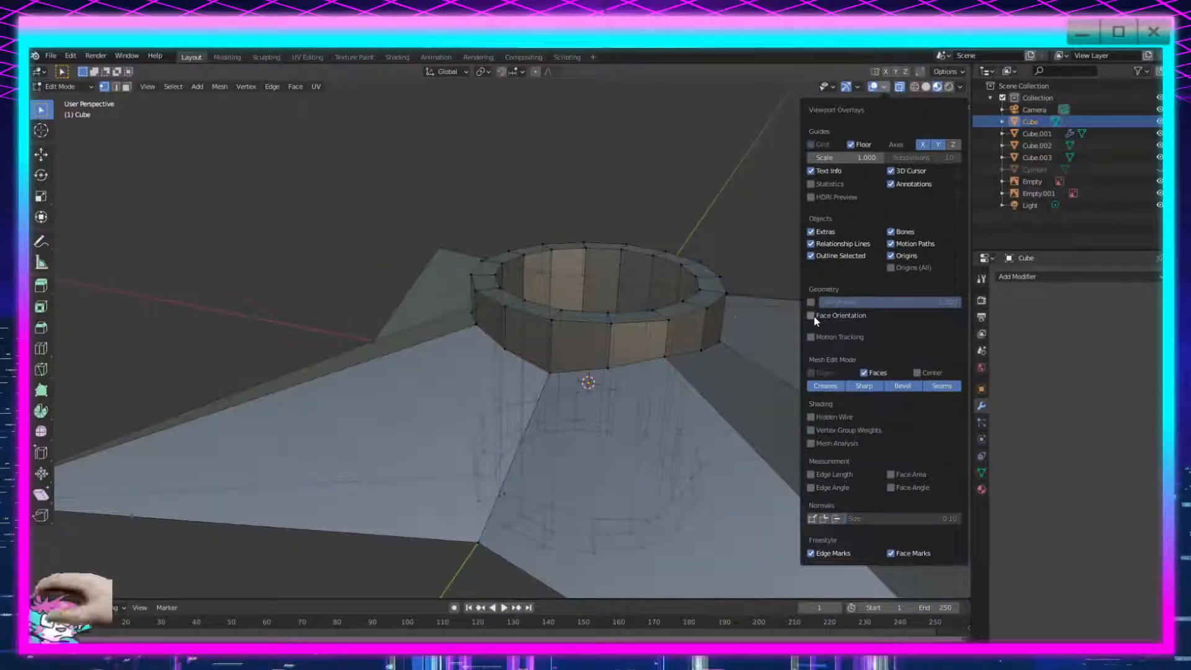
Try to delete one of the collar's outer side faces.
middle_drag(684, 192, 597, 294)
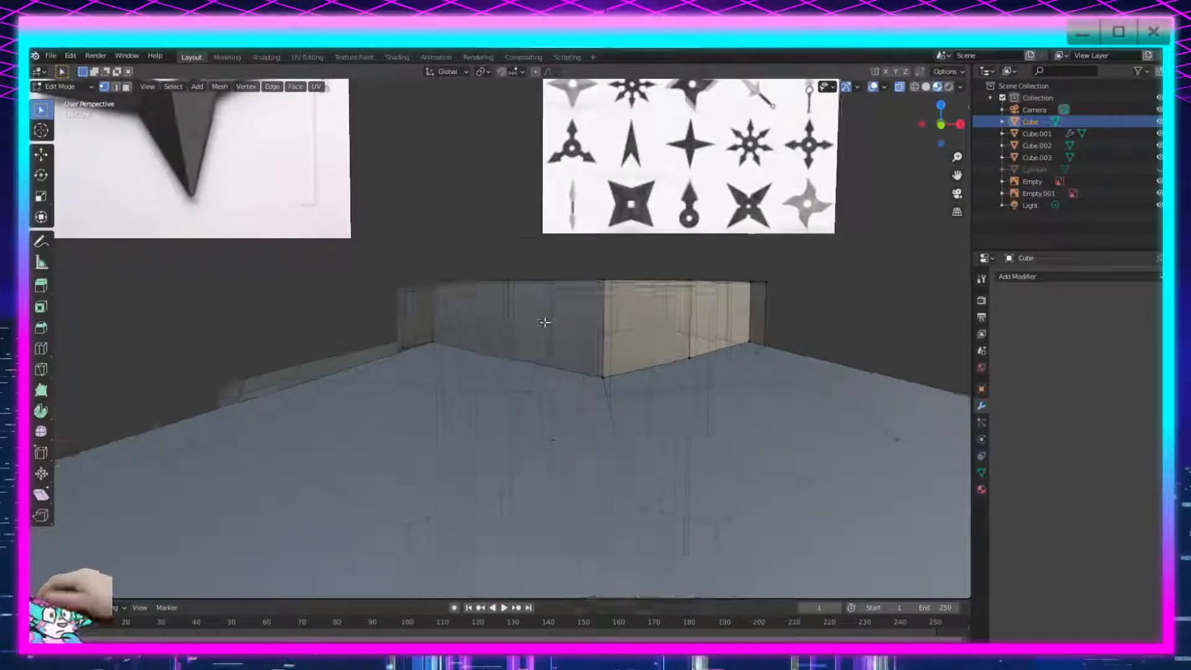
scroll(596, 294, up, 3)
key(3)
click(591, 290)
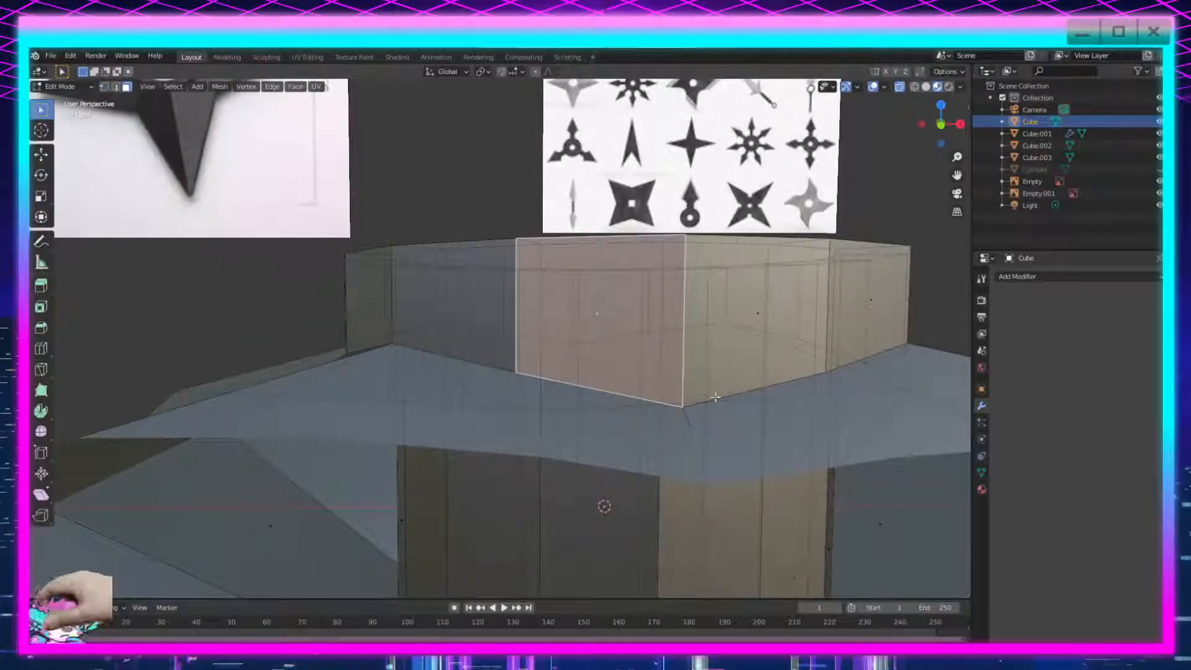
key(x)
click(683, 420)
middle_drag(683, 420, 693, 346)
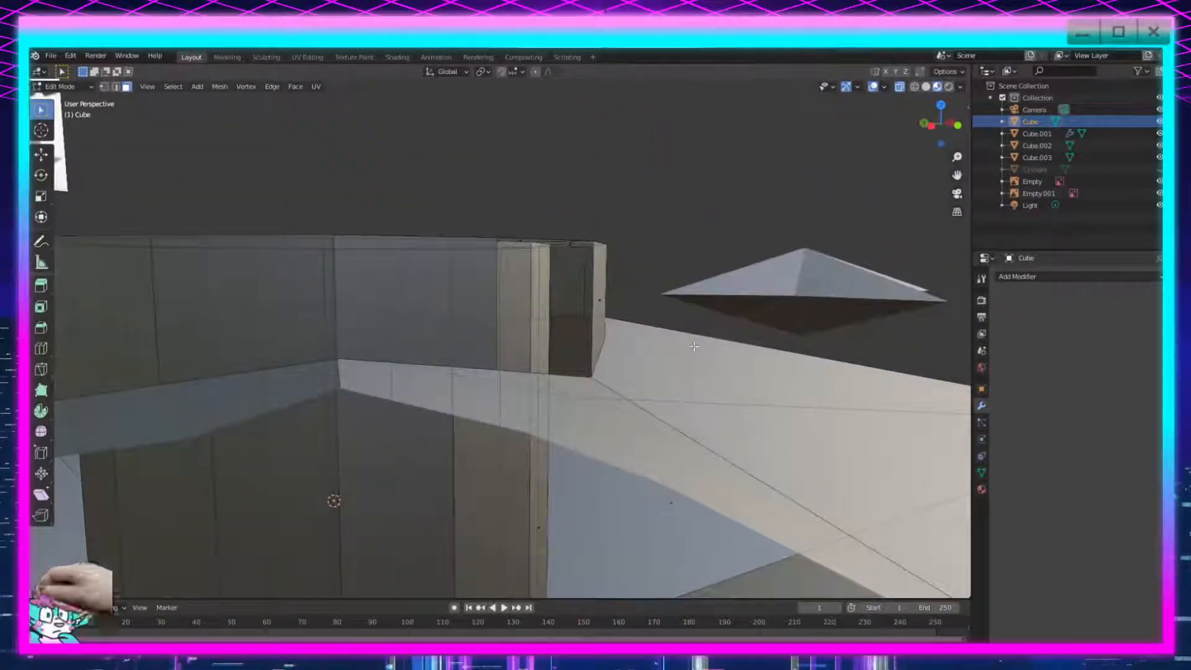
middle_drag(697, 301, 552, 393)
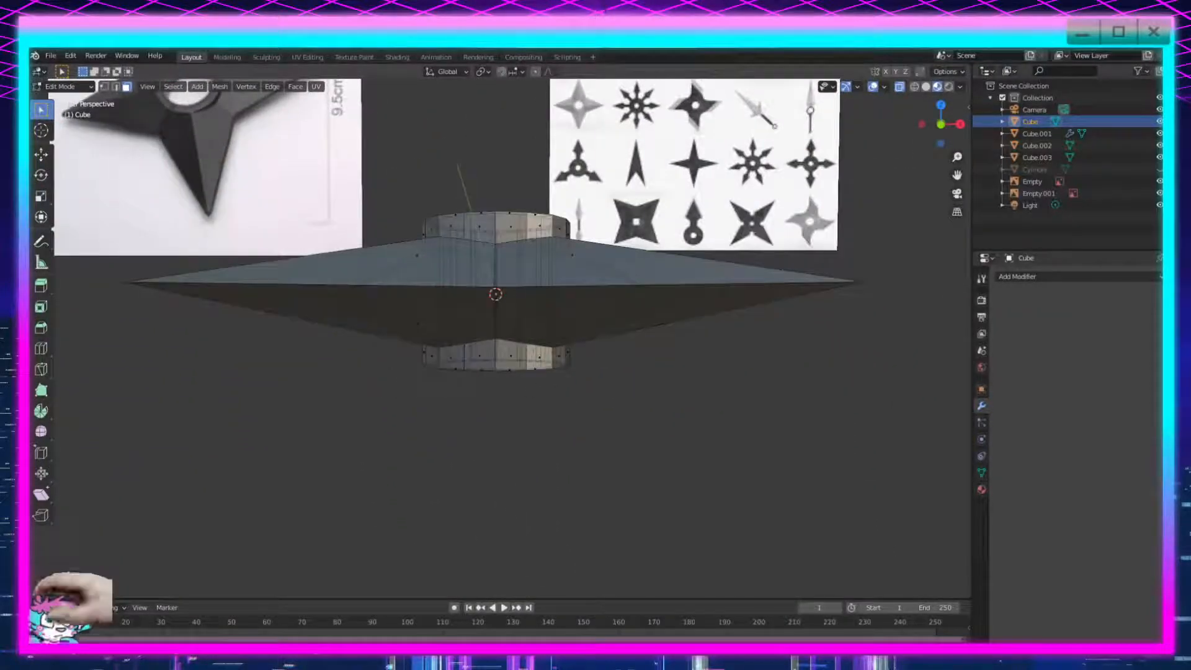
Select the vertices of both collar rims and scale them along Z to 0.783 to lower the collar.
click(103, 86)
middle_drag(495, 291, 506, 287)
drag(608, 194, 413, 237)
shift+middle_drag(563, 416, 569, 324)
scroll(568, 324, up, 2)
shift+drag(638, 252, 380, 345)
key(s)
key(z)
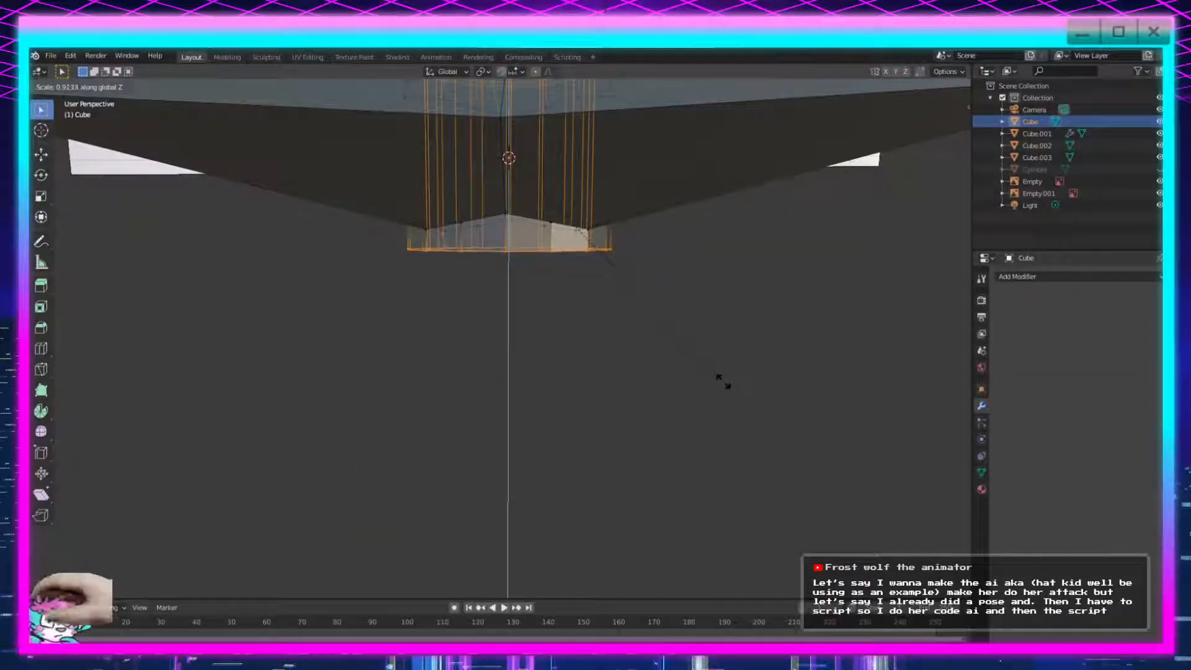
click(691, 352)
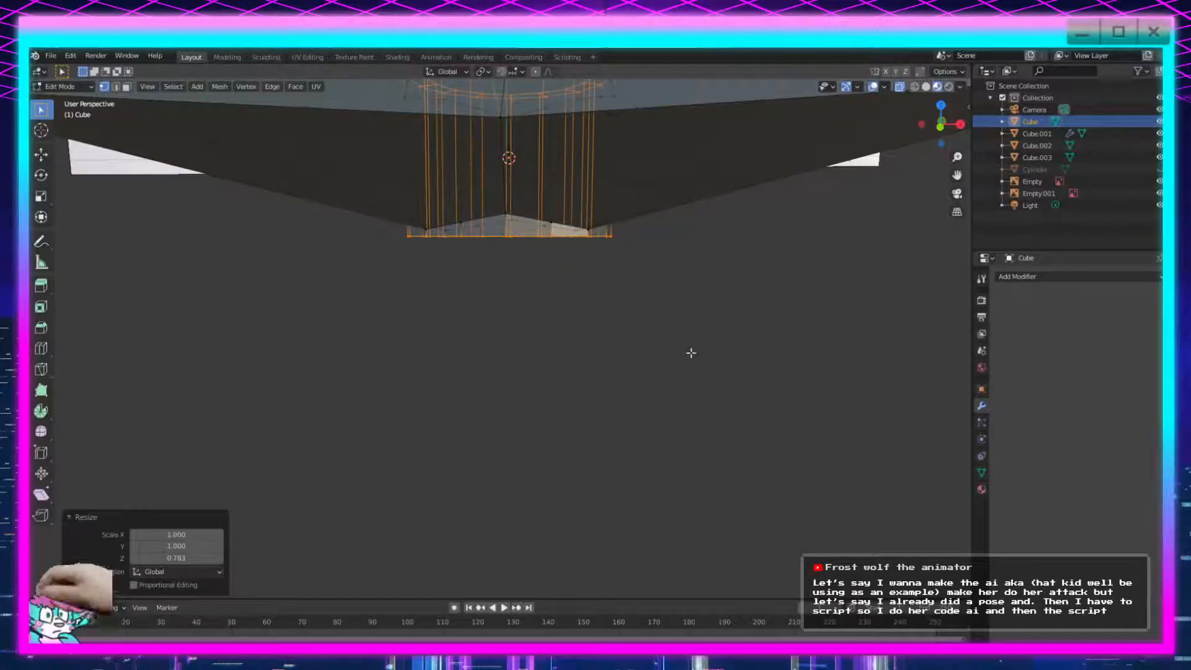
Leave mesh editing, try smooth shading on the whole star, and set it back to flat shading.
key(Tab)
middle_drag(608, 311, 585, 433)
scroll(657, 367, down, 10)
scroll(478, 400, up, 8)
middle_drag(513, 386, 548, 380)
scroll(547, 380, up, 2)
right_click(526, 358)
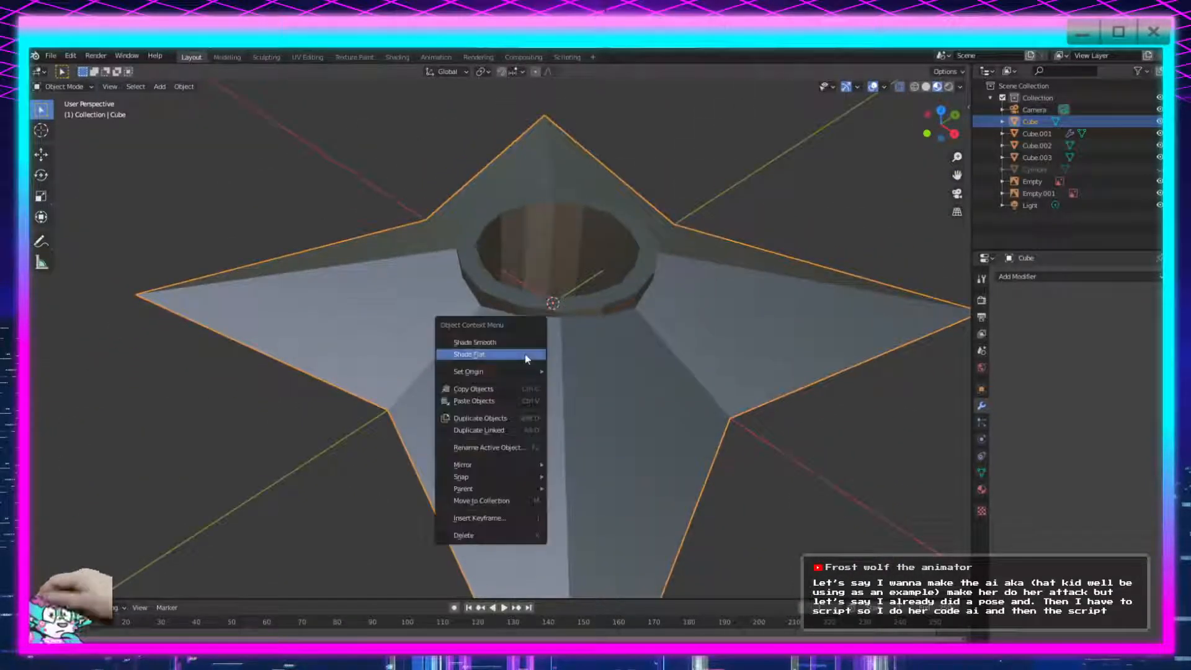
click(506, 343)
middle_drag(505, 343, 545, 298)
right_click(529, 350)
click(526, 361)
Reopen the star's mesh for editing, begin picking edges at the collar's base, and turn off X-ray.
click(67, 88)
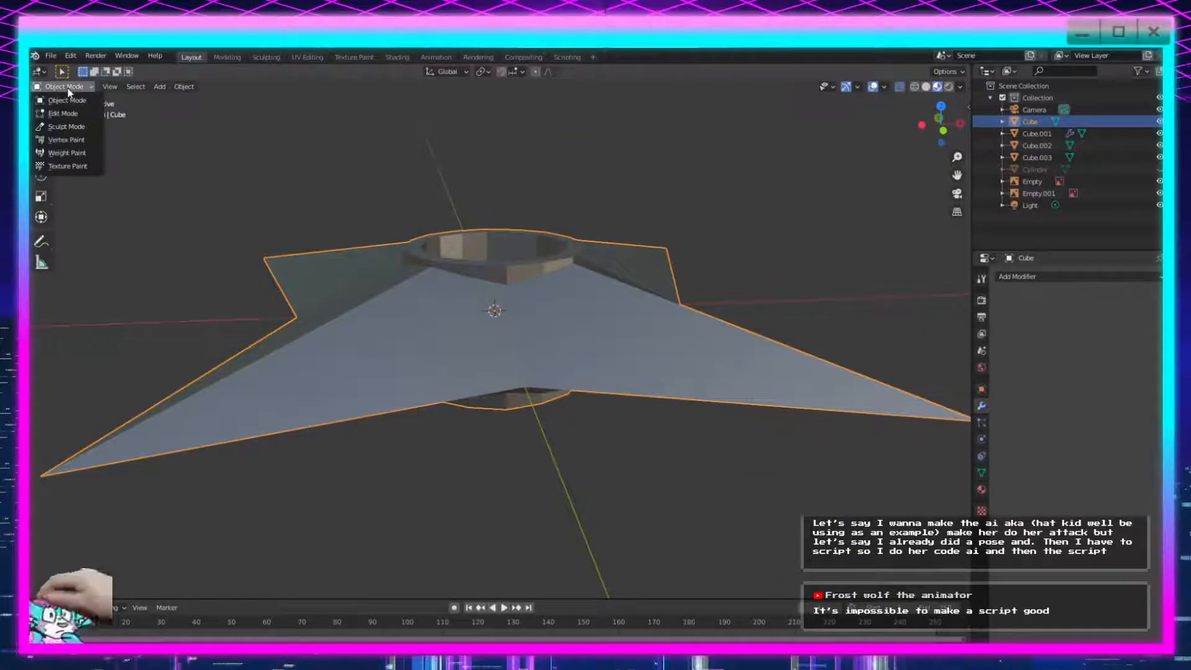
click(67, 114)
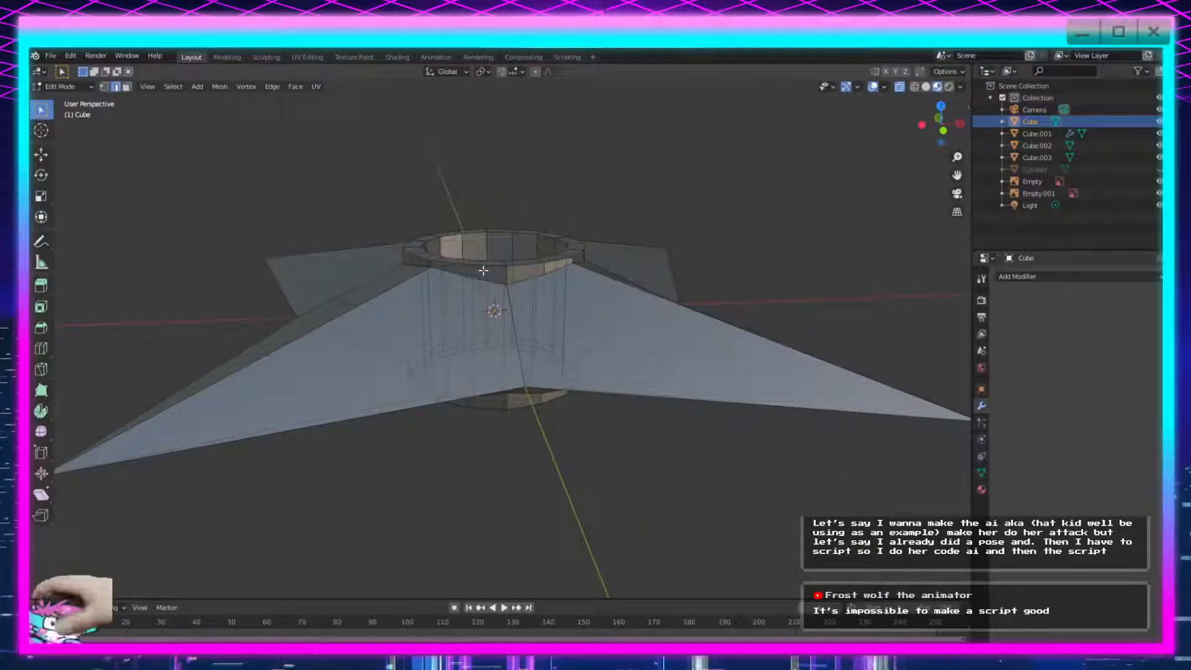
middle_drag(447, 290, 488, 313)
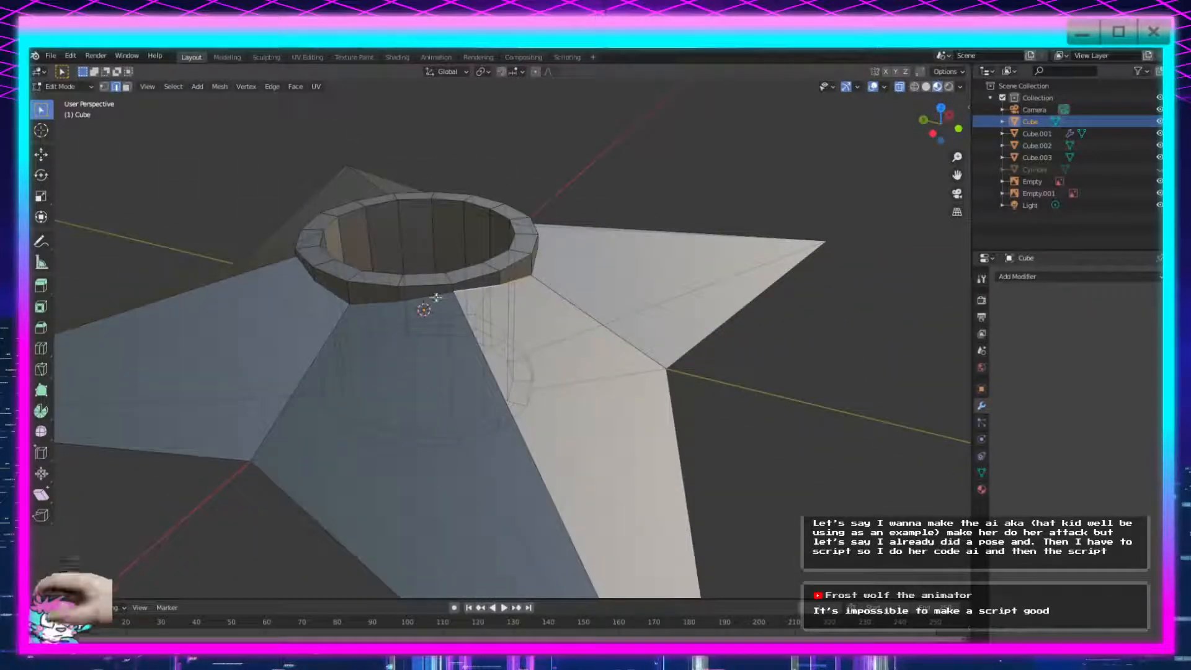
middle_drag(333, 358, 389, 339)
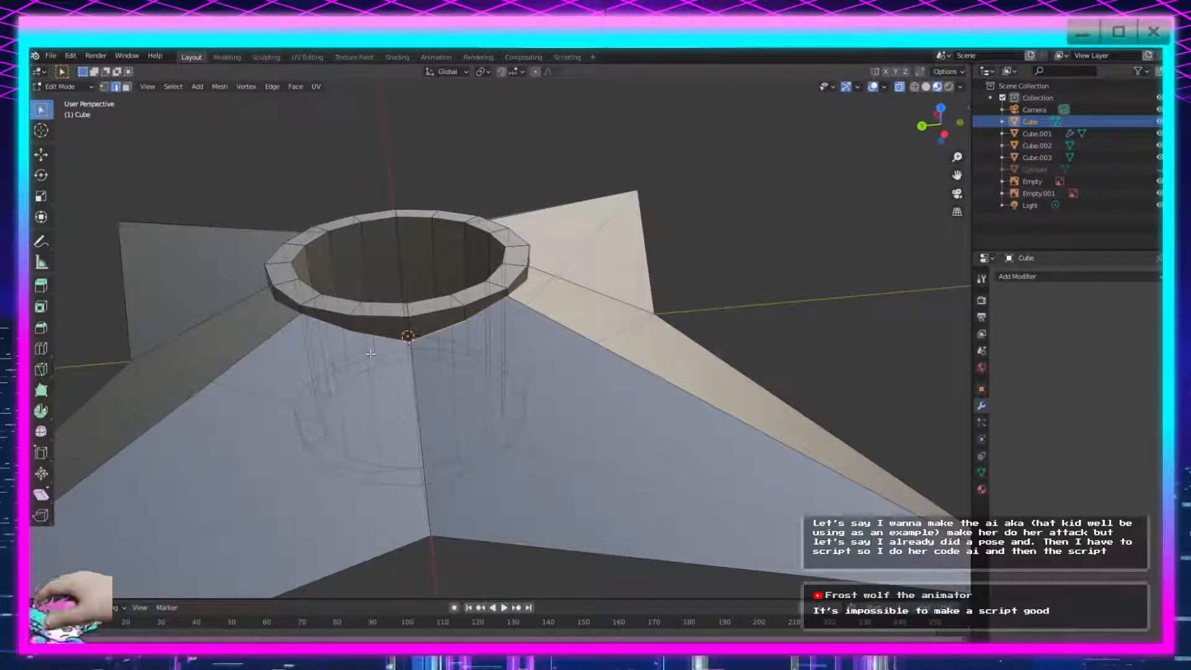
click(366, 334)
click(364, 340)
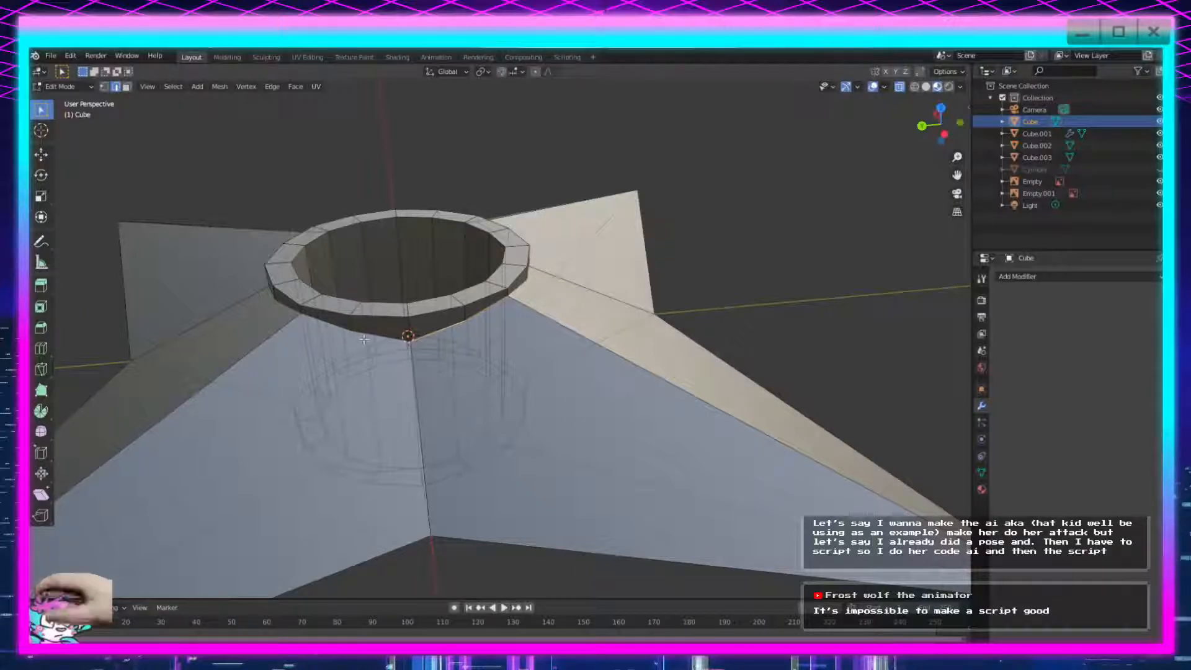
click(899, 87)
Select the edges where the collar meets the star on both the upper and lower sides and mark them sharp.
shift+middle_drag(495, 363, 518, 352)
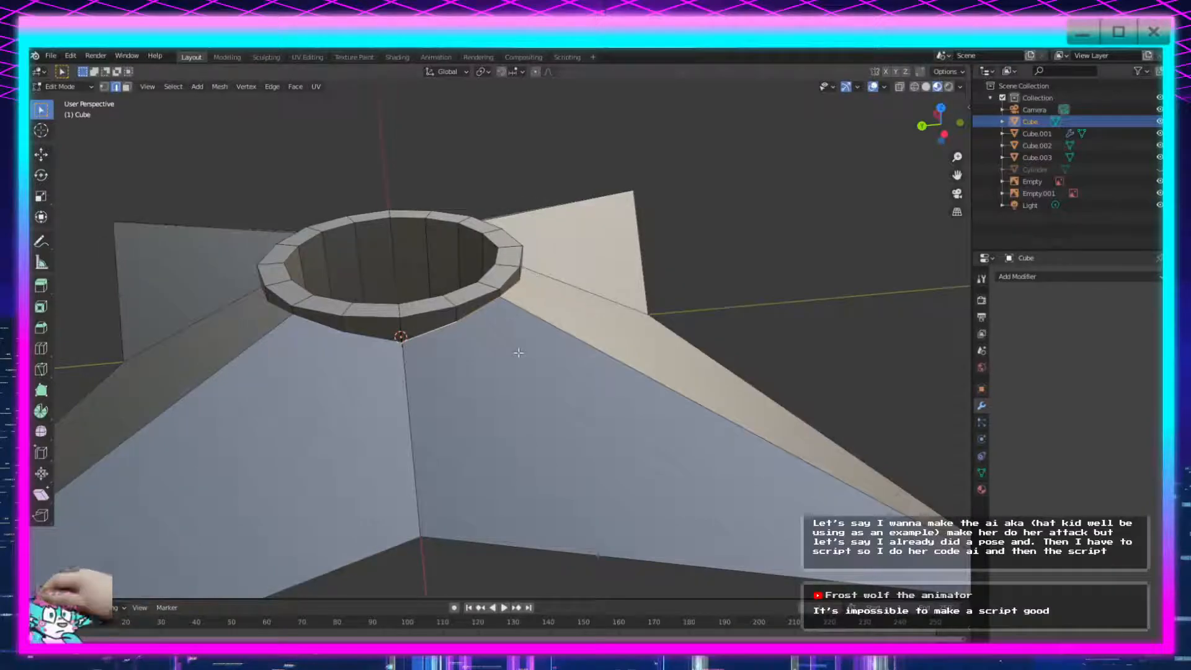
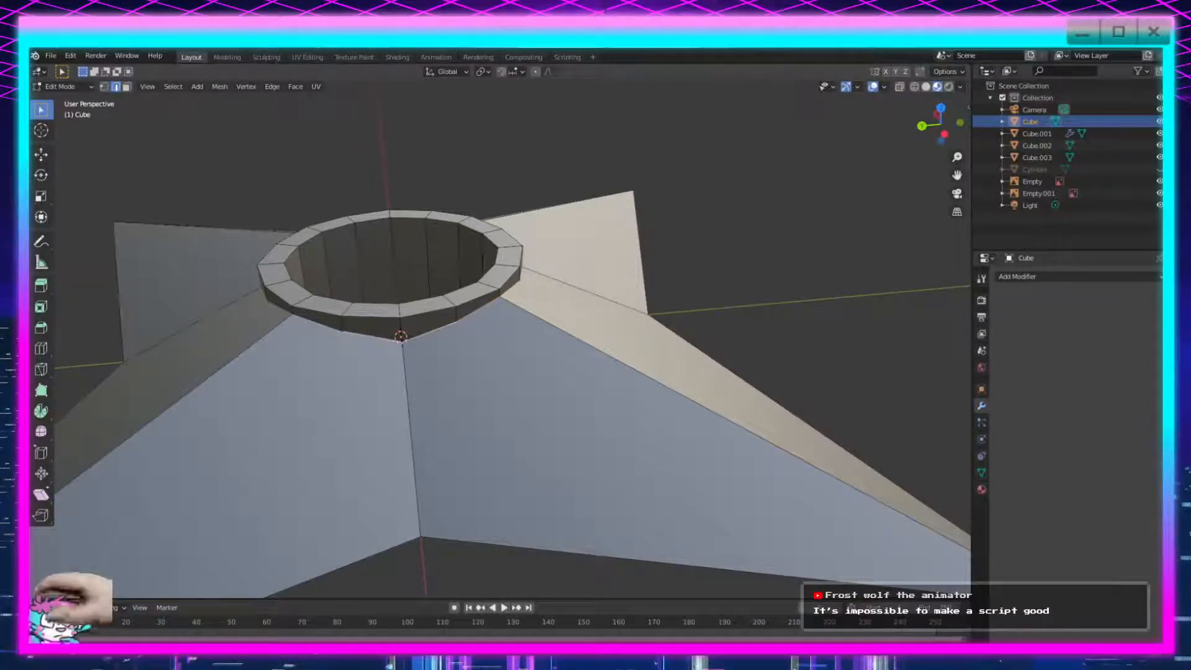
middle_drag(320, 326, 419, 465)
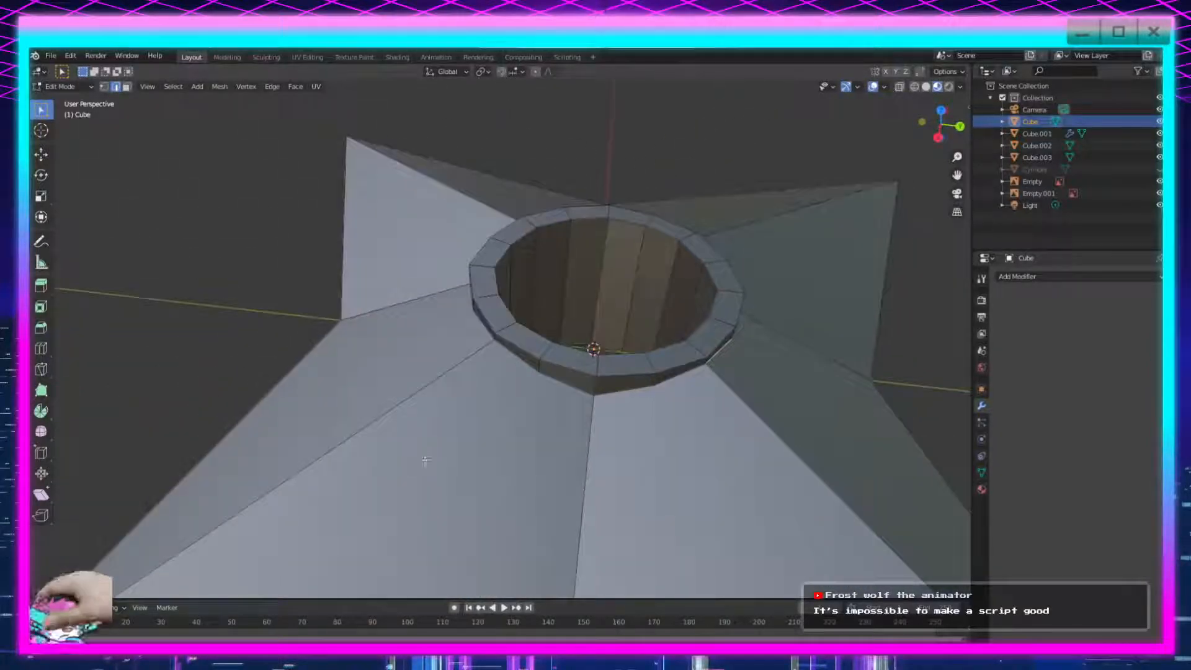
middle_drag(520, 366, 547, 329)
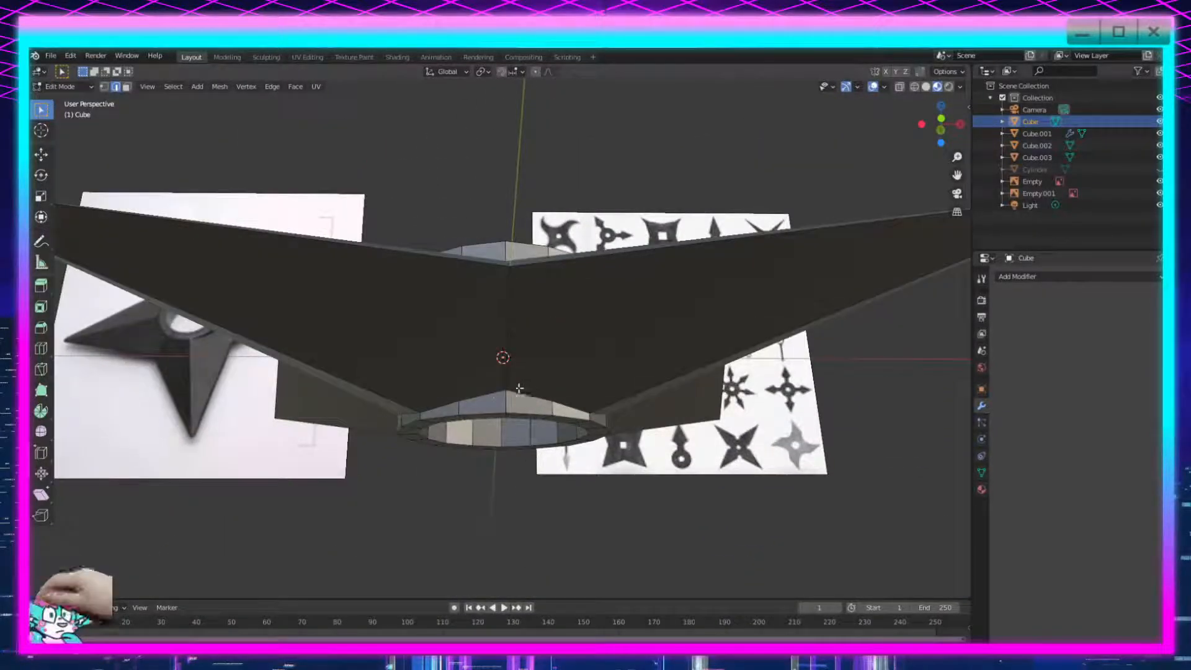
mouse_move(479, 396)
middle_down()
mouse_move(428, 372)
mouse_move(466, 395)
middle_up()
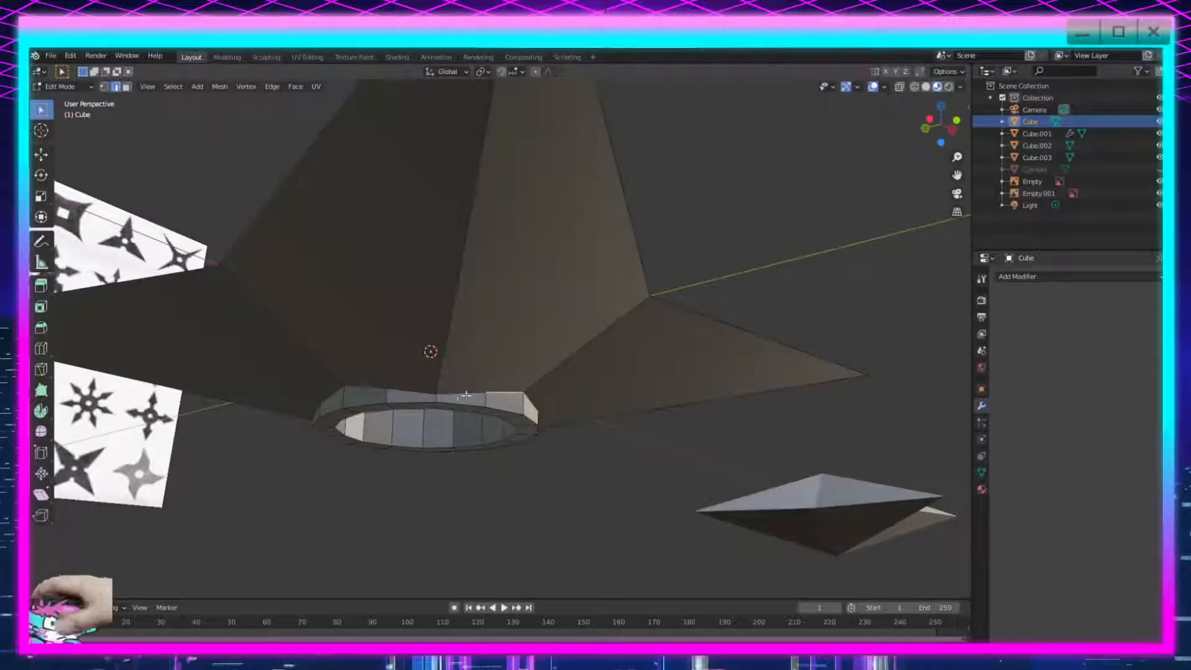
middle_drag(372, 347, 473, 343)
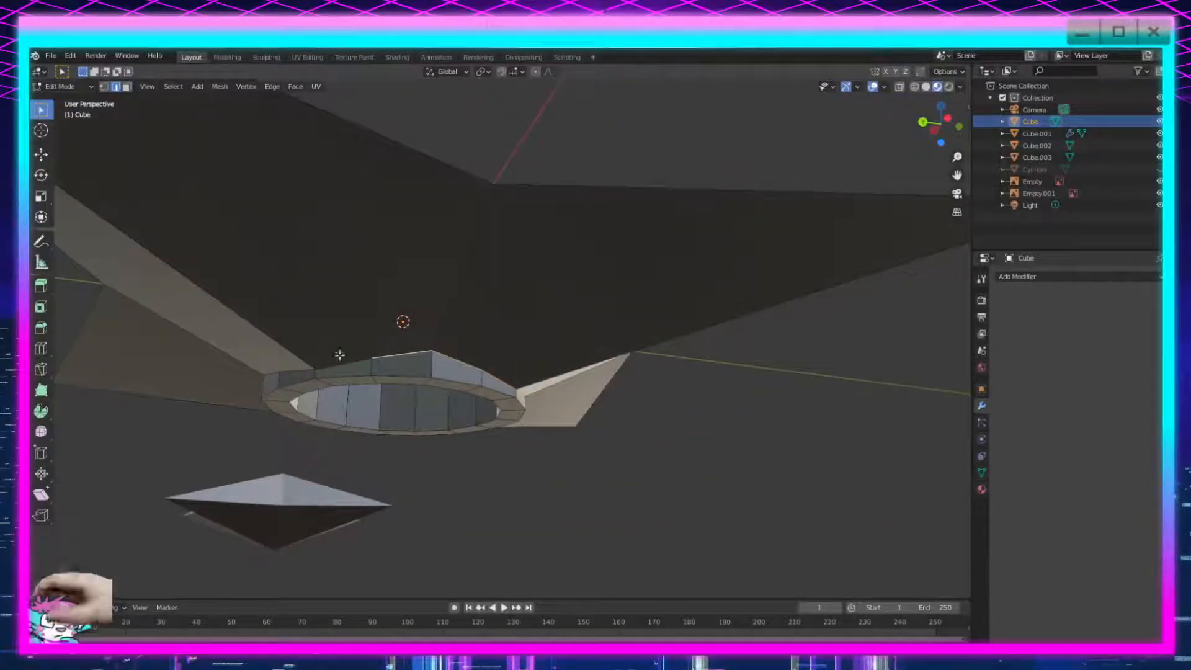
middle_drag(339, 320, 460, 312)
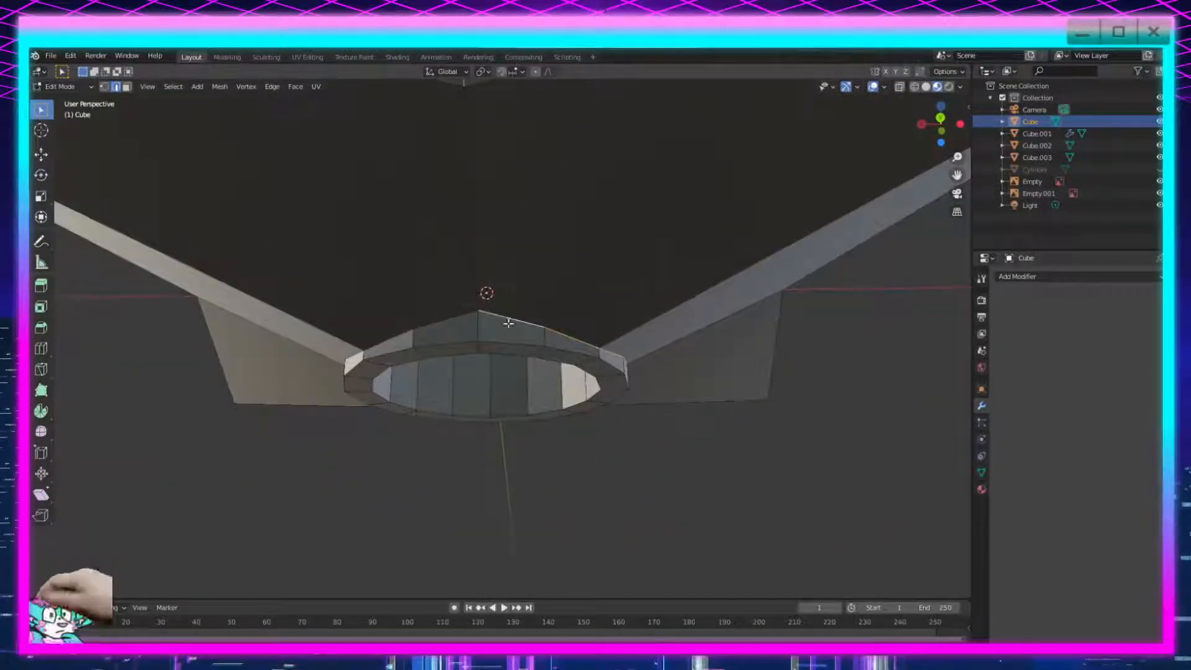
middle_drag(397, 335, 538, 296)
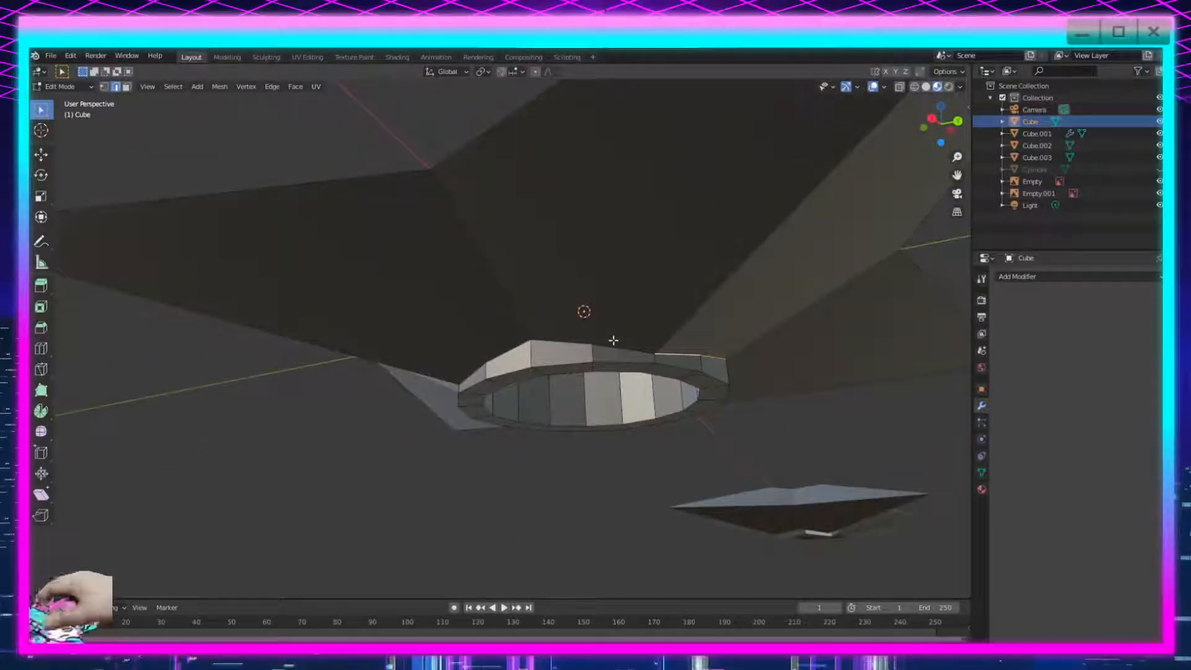
middle_drag(500, 345, 585, 338)
right_click(537, 368)
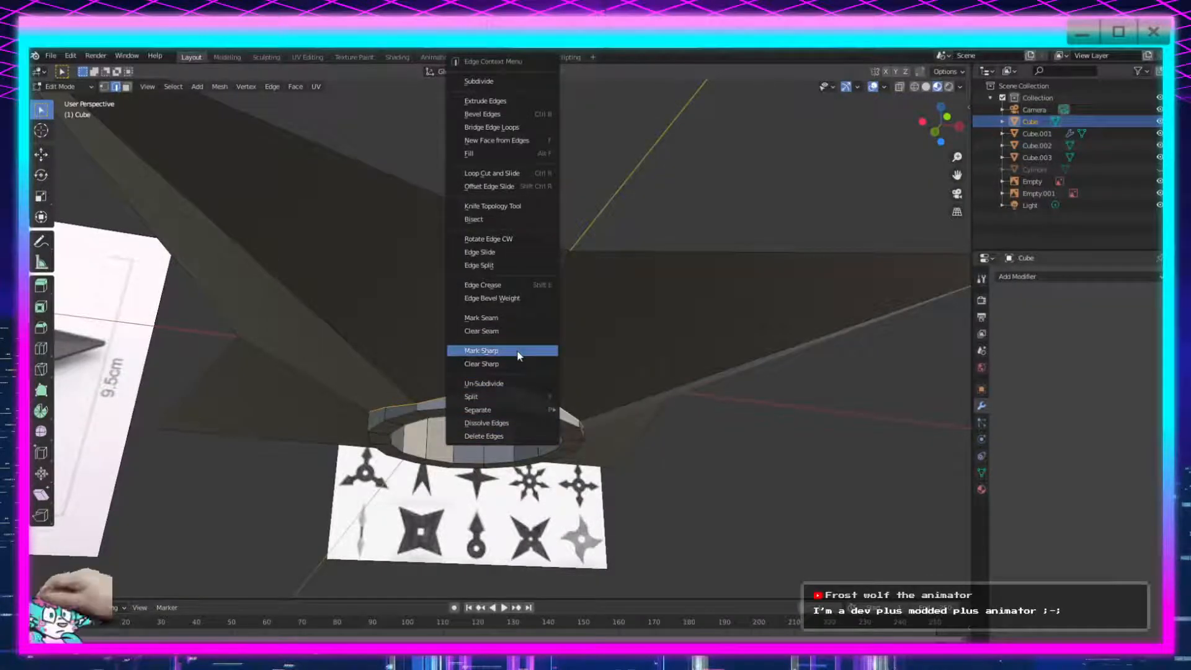
click(490, 350)
Select the edge loop around the collar's upper outer rim and mark it sharp.
middle_drag(546, 389, 584, 494)
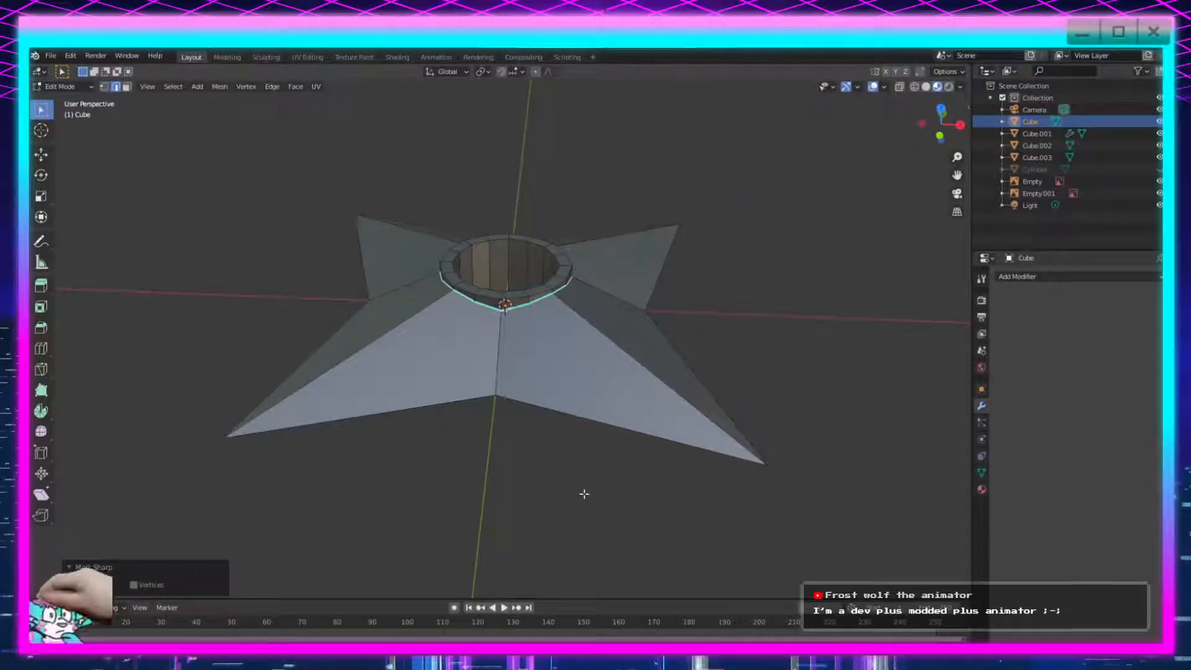
scroll(583, 494, up, 4)
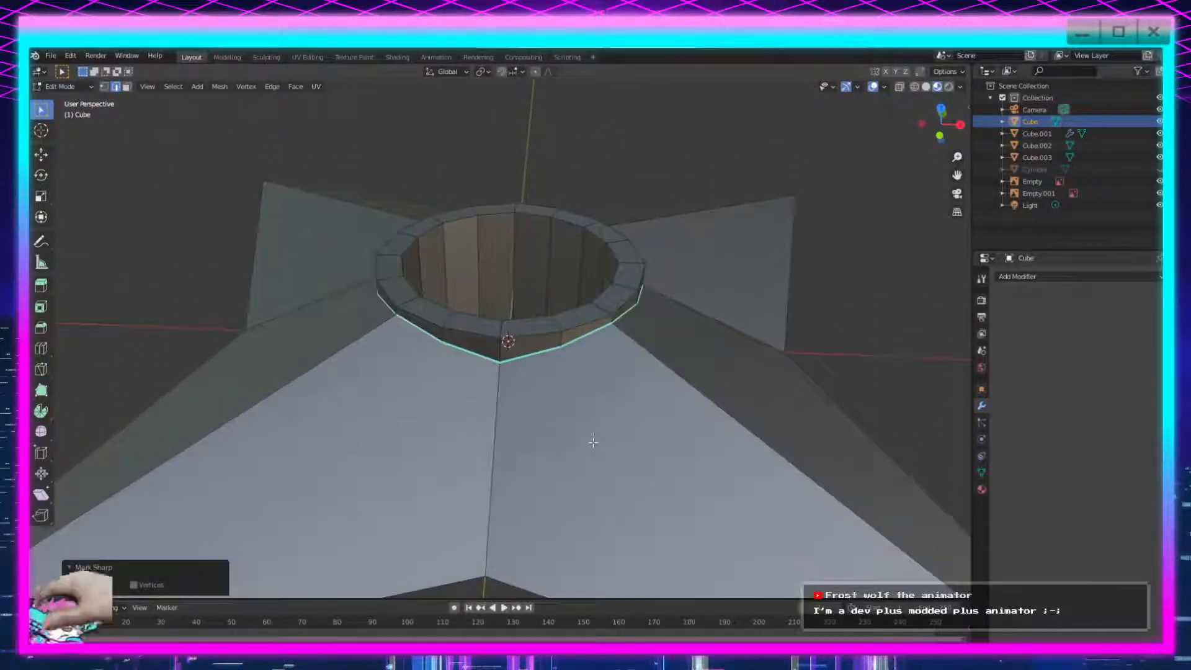
middle_drag(584, 421, 585, 435)
click(486, 350)
alt+click(487, 345)
middle_drag(540, 391, 537, 373)
right_click(538, 357)
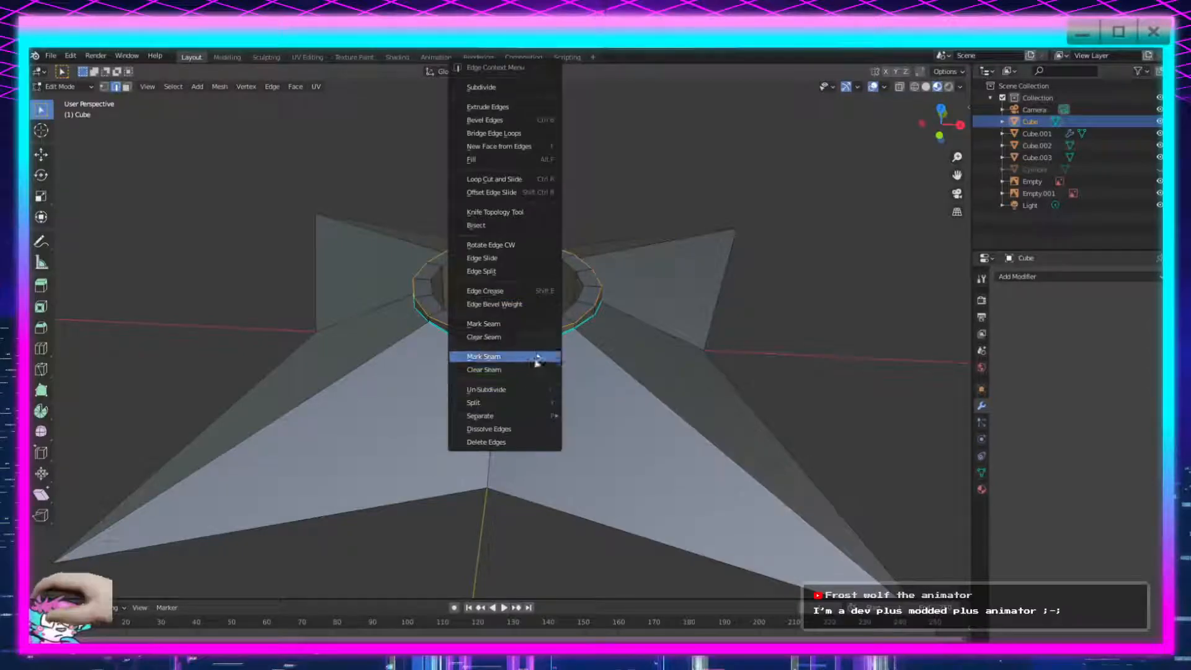
click(518, 325)
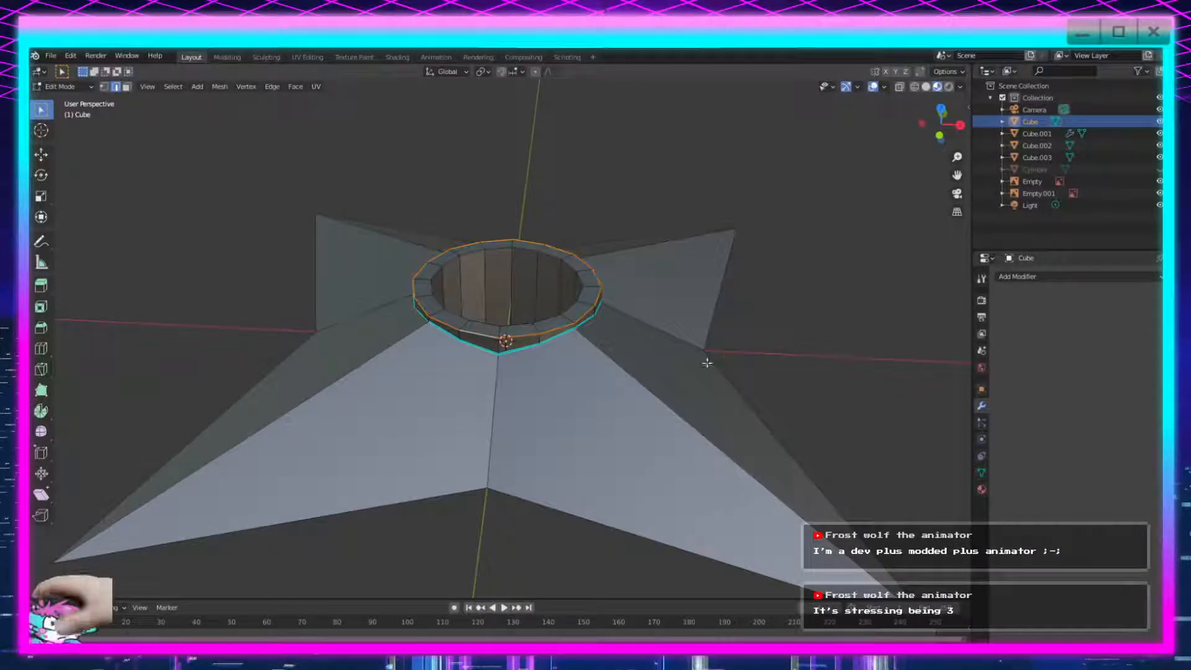
right_click(520, 357)
click(482, 388)
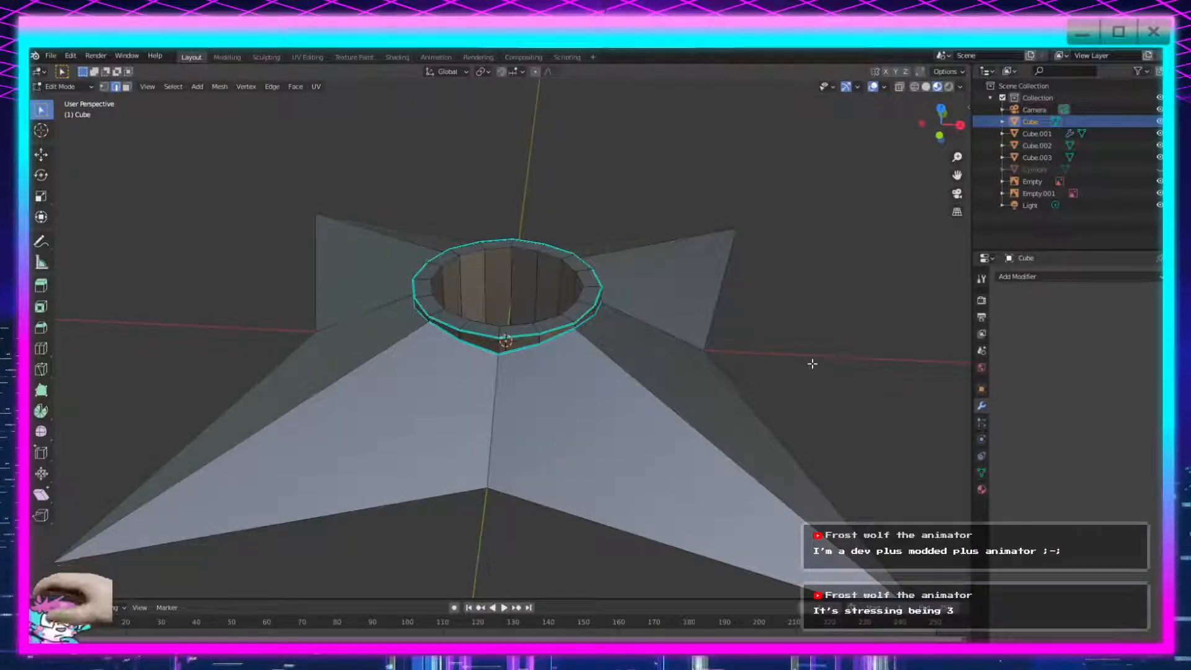
Try smooth shading on the star with its sharp-marked collar edges, and undo it.
key(Tab)
middle_drag(662, 380, 601, 354)
right_click(595, 351)
click(588, 341)
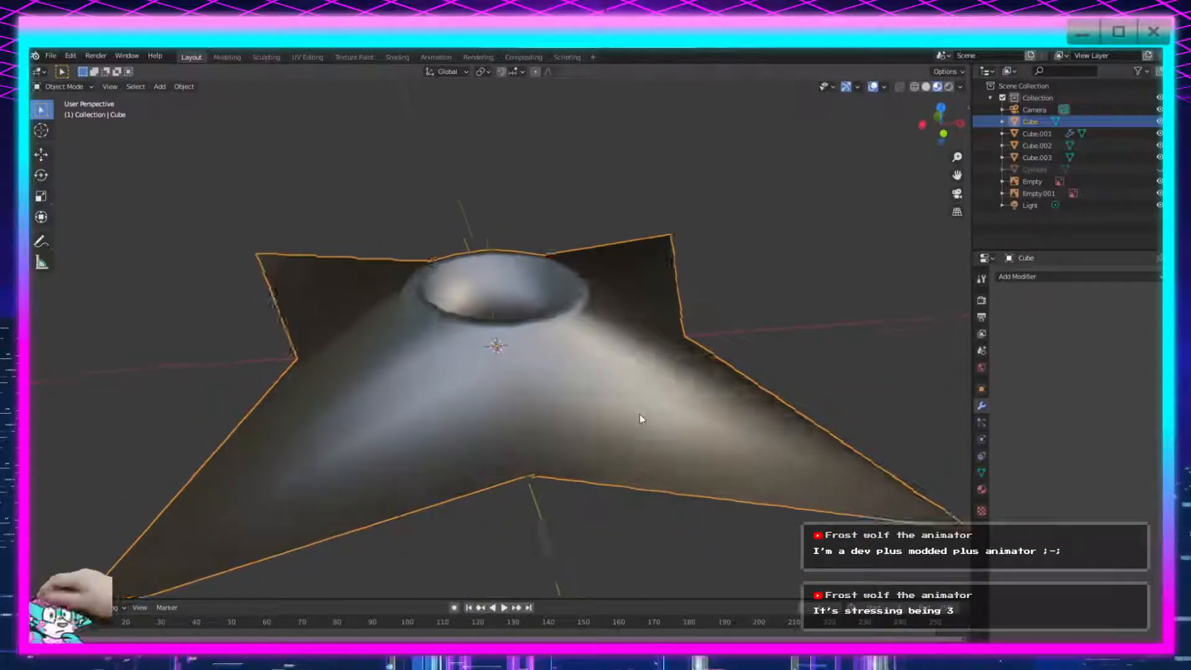
middle_drag(641, 412, 629, 431)
key(ctrl+z)
key(Tab)
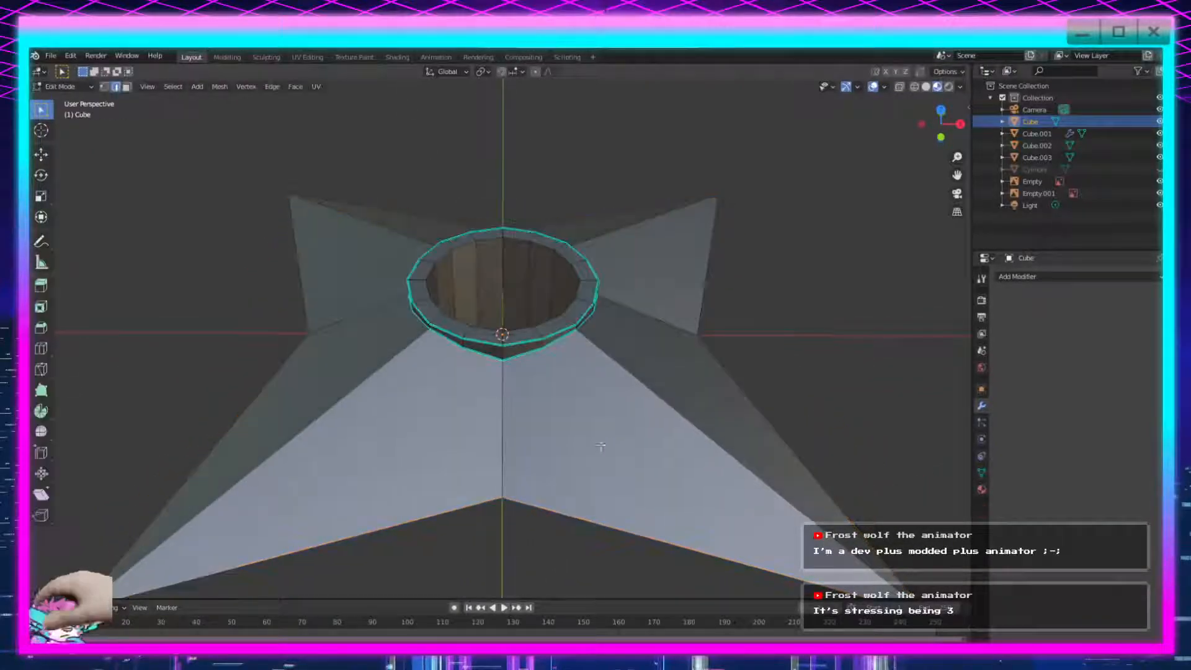
Select the ridge edges running from the collar to the star's points on the upper and lower sides and mark them sharp.
middle_drag(355, 407, 344, 438)
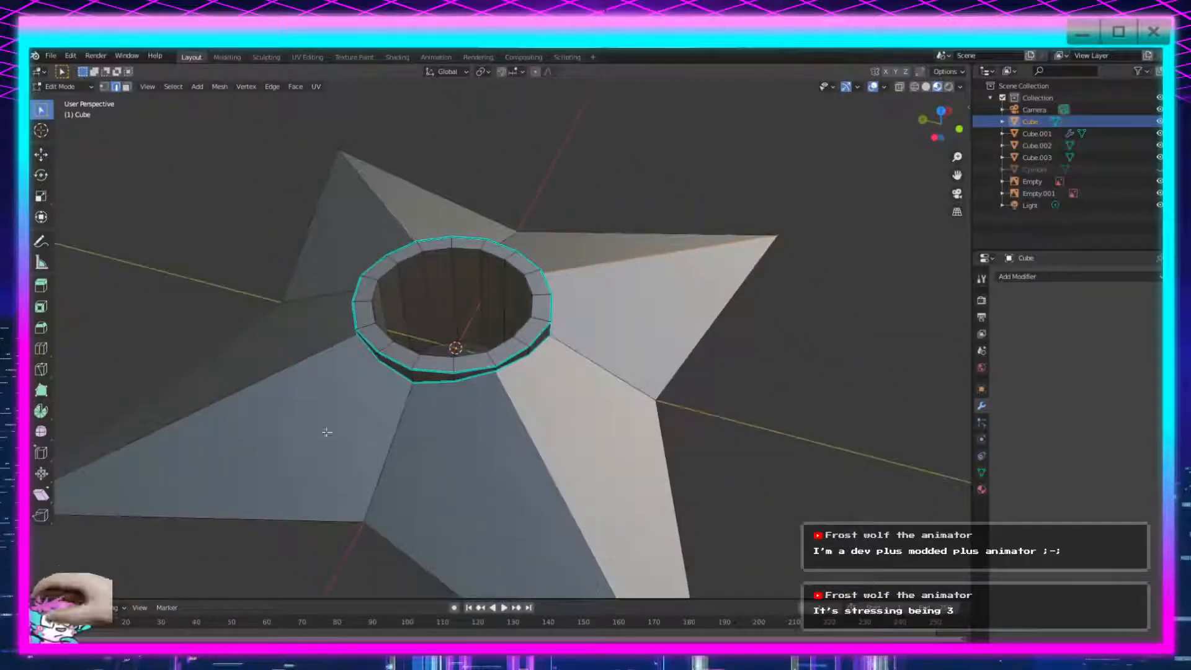
middle_drag(271, 393, 326, 372)
right_click(271, 372)
click(263, 401)
scroll(390, 413, down, 5)
middle_drag(391, 412, 484, 301)
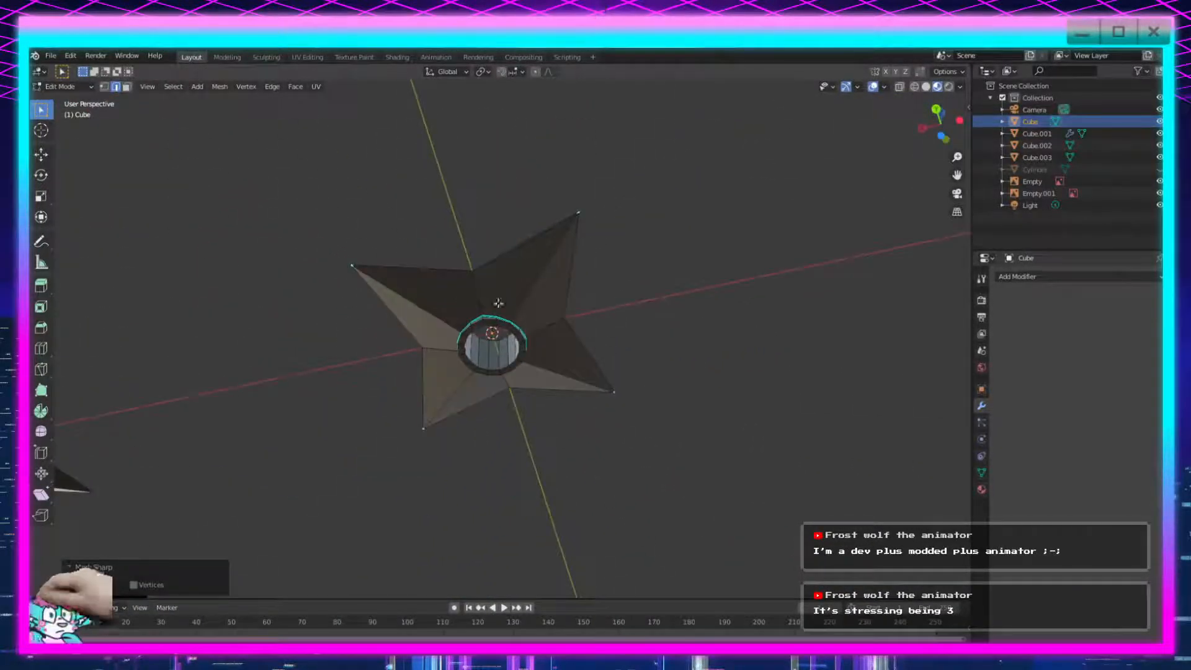
click(523, 304)
shift+click(436, 315)
right_click(559, 372)
click(552, 365)
middle_drag(552, 364, 459, 487)
scroll(459, 486, up, 4)
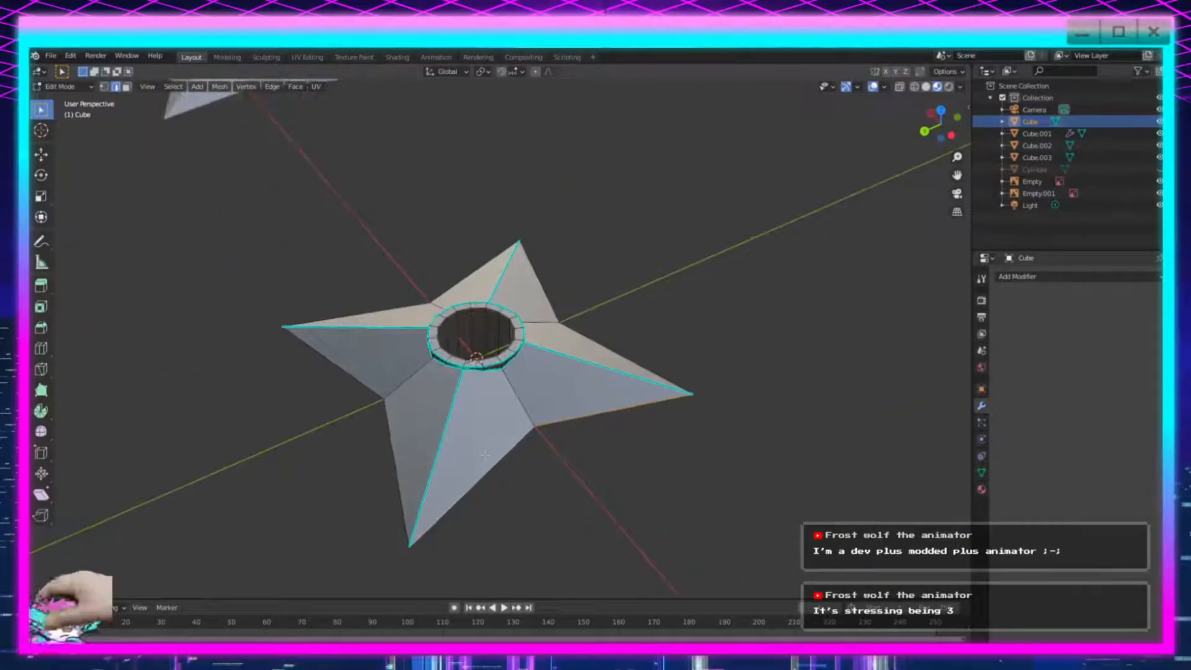
Select the entire star mesh with X-ray on and mark all of its edges sharp.
scroll(726, 325, down, 3)
drag(709, 273, 375, 480)
right_click(574, 412)
click(569, 413)
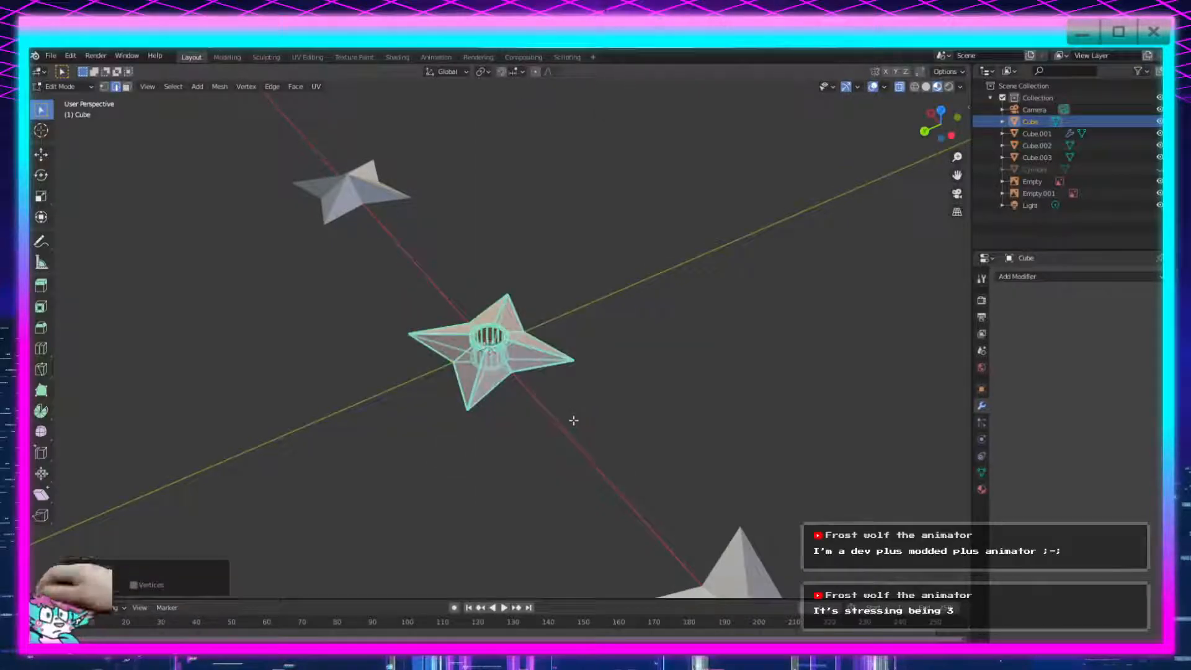
Switch to face selection, deselect everything, and turn off X-ray.
scroll(571, 435, up, 3)
scroll(571, 435, up, 2)
middle_drag(571, 435, 507, 358)
scroll(564, 456, up, 3)
click(126, 86)
key(alt+a)
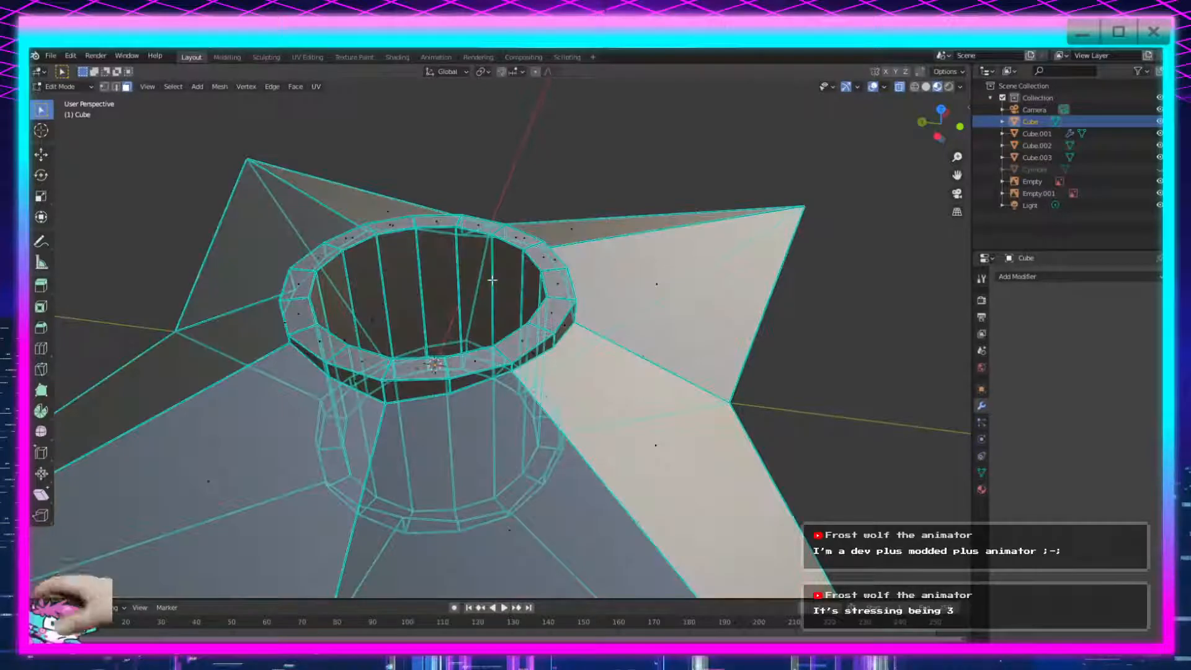
click(898, 87)
middle_drag(534, 205, 516, 247)
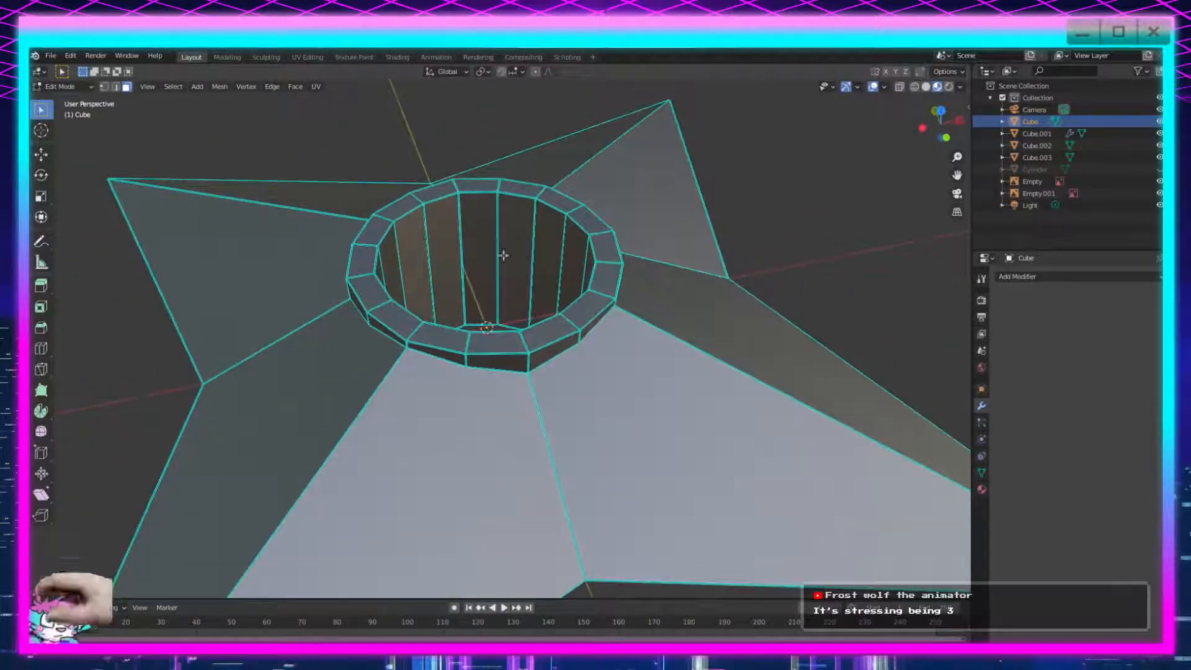
Select the ring of faces lining the collar's hole and clear the sharp marks from their edges.
drag(525, 258, 434, 280)
middle_drag(441, 279, 267, 291)
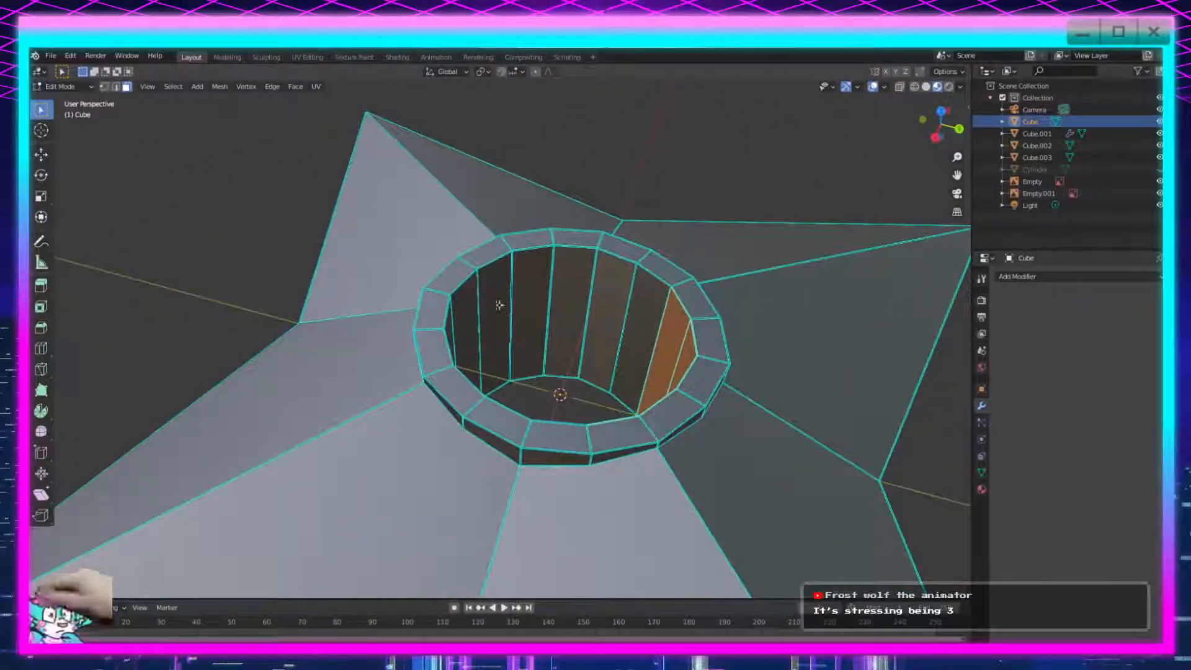
alt+click(525, 334)
middle_drag(489, 397, 473, 324)
scroll(417, 328, down, 2)
right_click(474, 325)
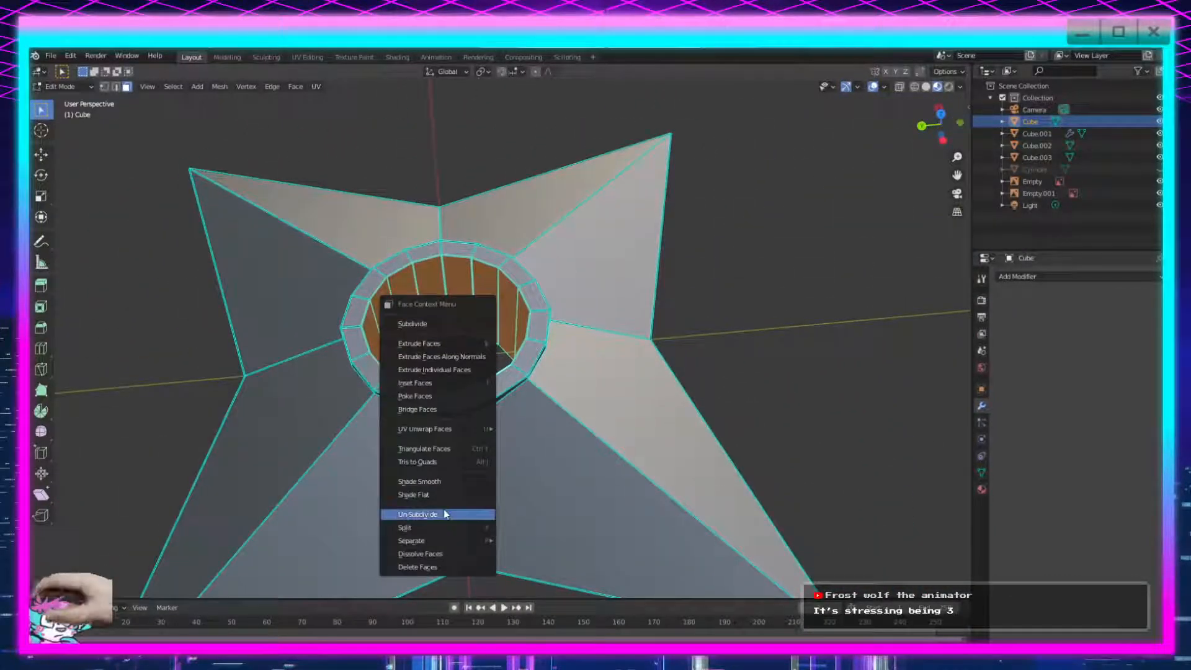
click(116, 86)
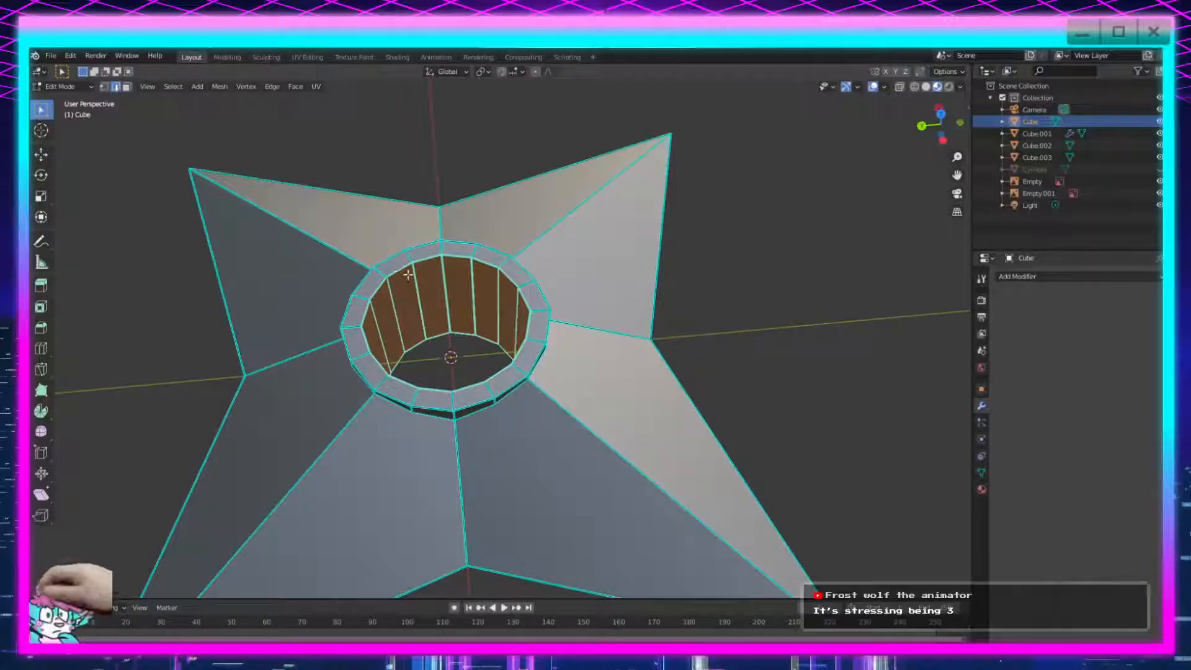
right_click(394, 358)
click(383, 362)
scroll(383, 362, down, 2)
scroll(514, 347, up, 4)
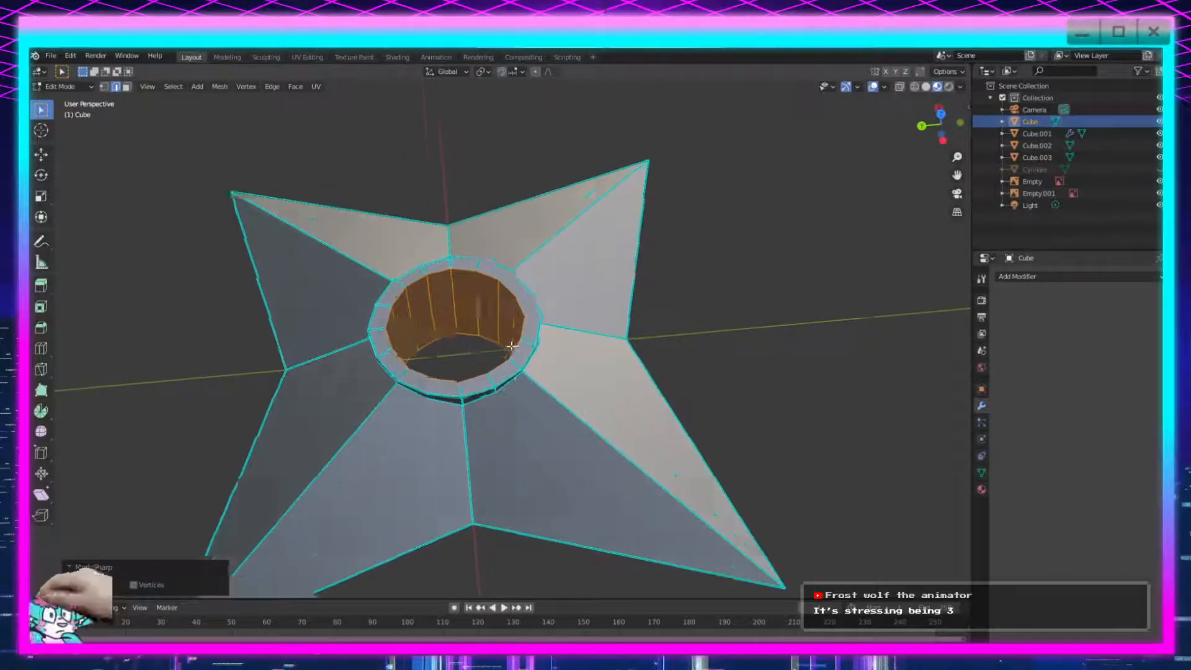
Select the short radial edges across the collar's upper and lower rims, clear their sharp marks, and deselect everything.
click(774, 339)
scroll(658, 407, down, 3)
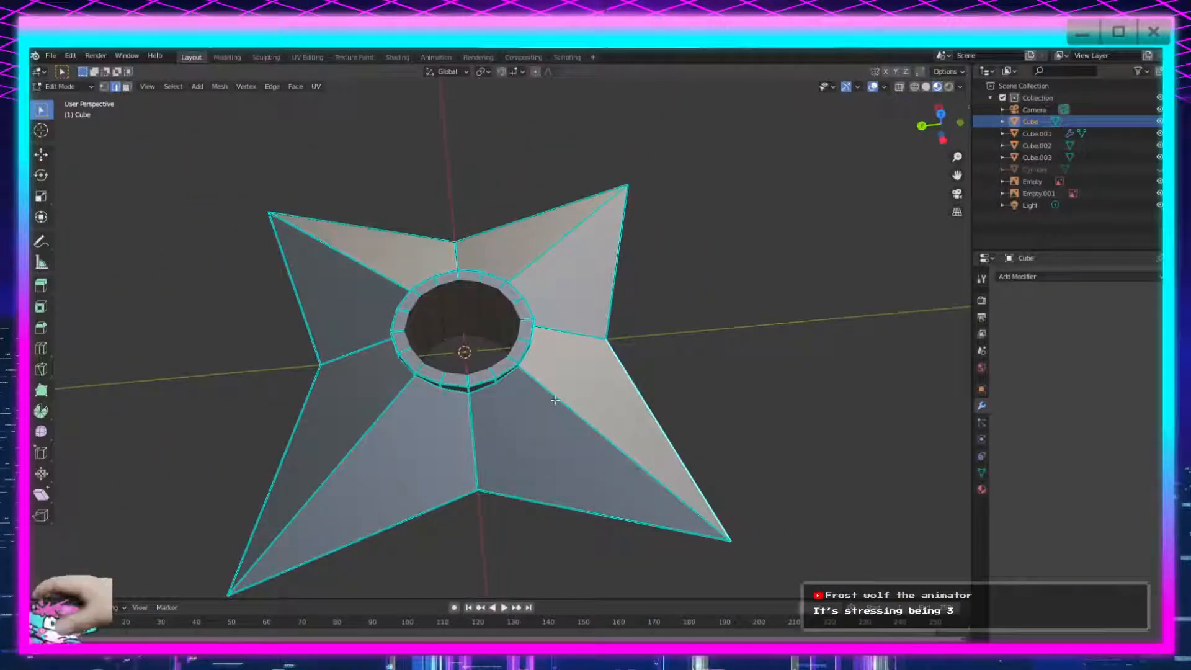
scroll(579, 351, up, 5)
click(583, 340)
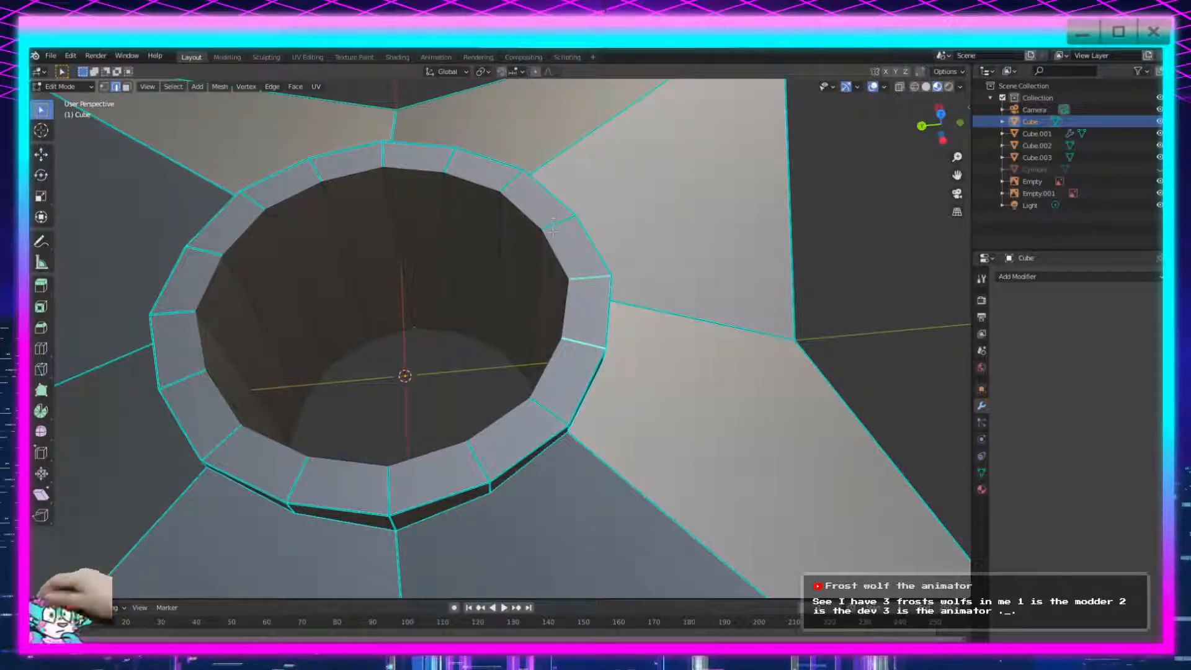
shift+click(509, 175)
shift+click(448, 175)
shift+drag(388, 164, 260, 233)
shift+drag(254, 243, 217, 287)
shift+drag(209, 305, 194, 333)
shift+drag(218, 356, 232, 442)
shift+drag(322, 446, 294, 476)
shift+drag(423, 446, 363, 480)
shift+drag(488, 427, 467, 461)
middle_drag(503, 456, 500, 242)
shift+drag(497, 255, 409, 263)
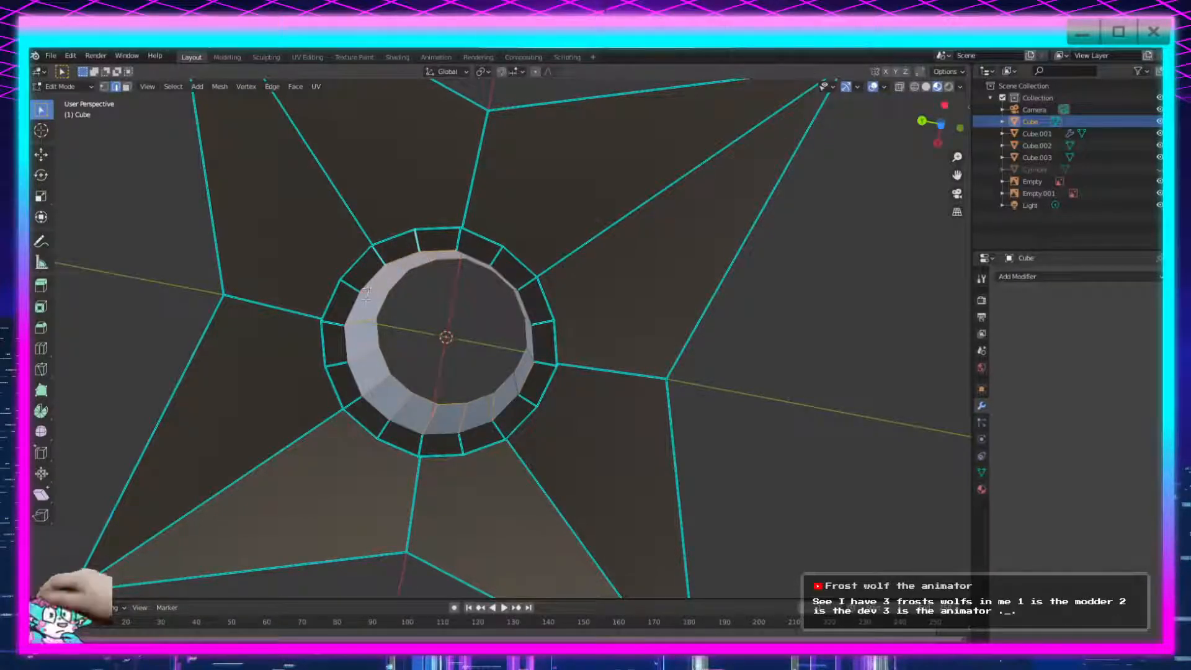
shift+drag(346, 334, 347, 333)
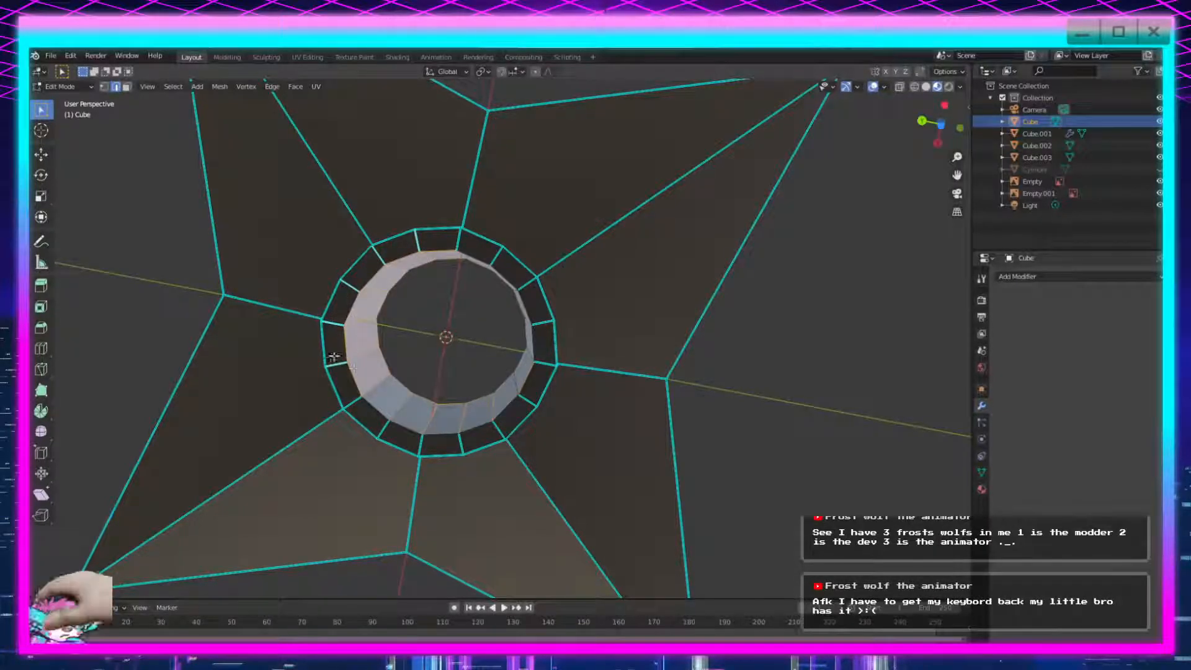
shift+drag(455, 431, 403, 447)
shift+drag(475, 434, 450, 441)
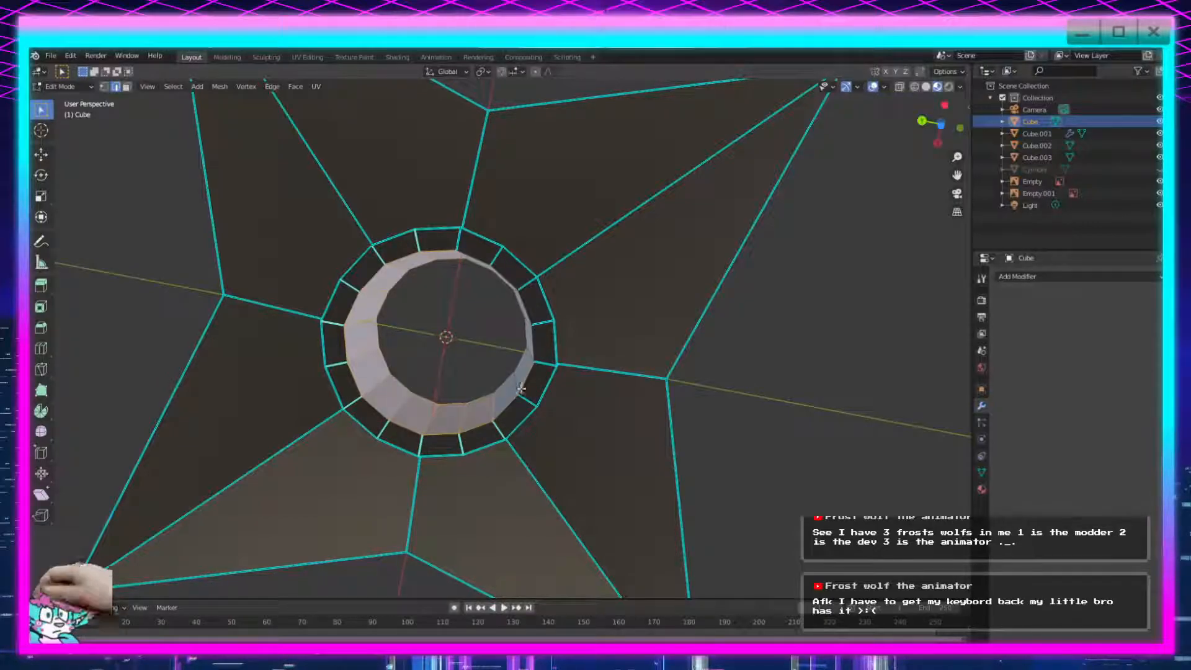
shift+drag(543, 315, 532, 332)
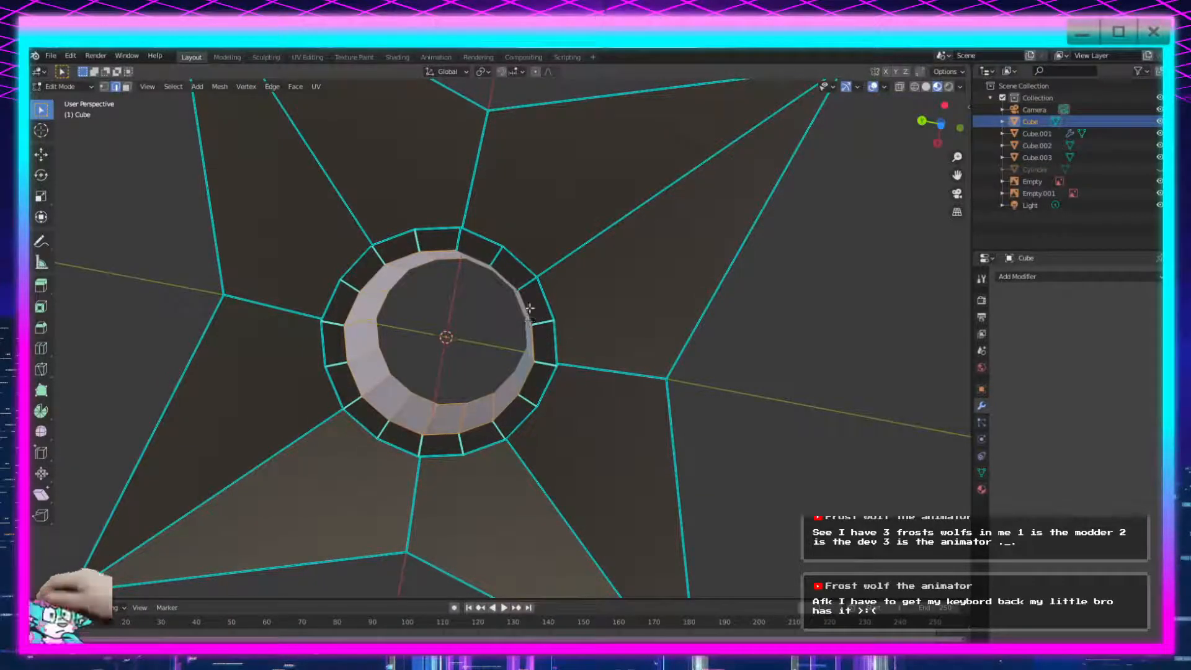
key(ctrl+e)
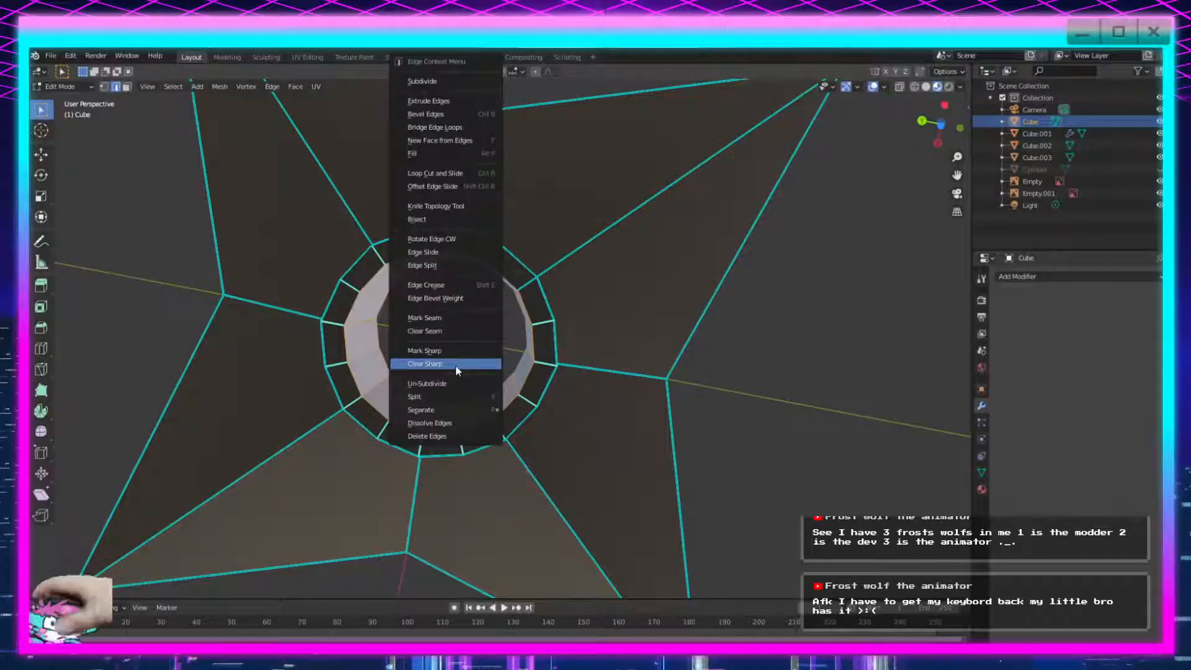
click(456, 366)
key(alt+a)
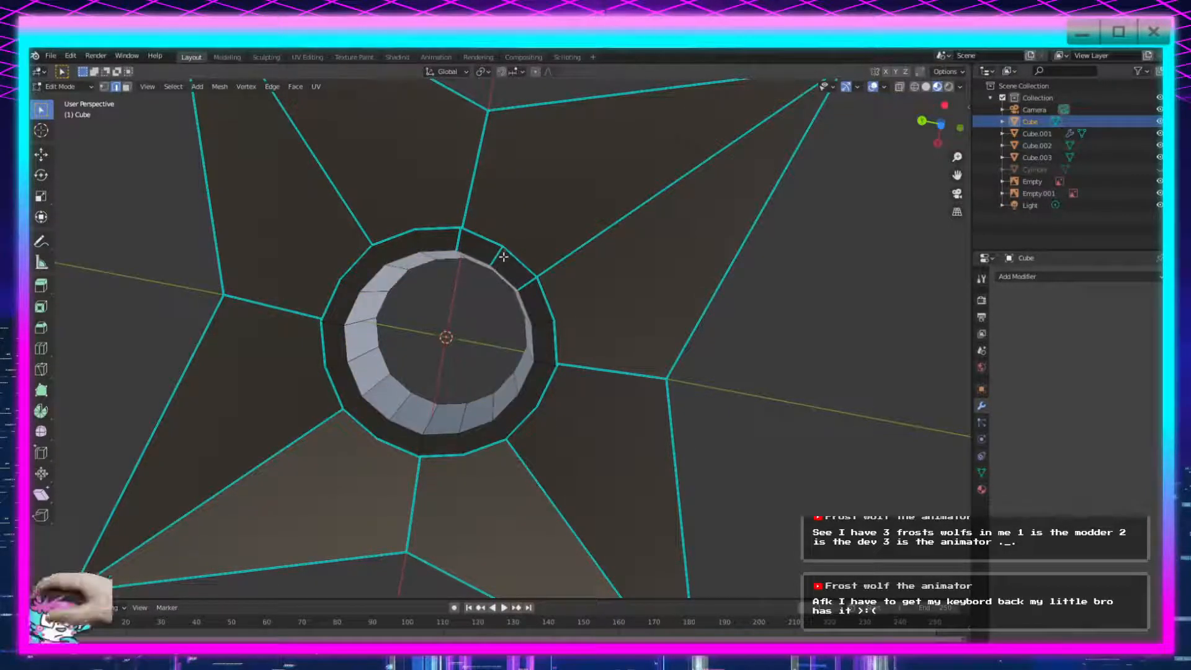
Clear the sharp marks from the leftover radial edges on the collar's lower rim.
key(ctrl+e)
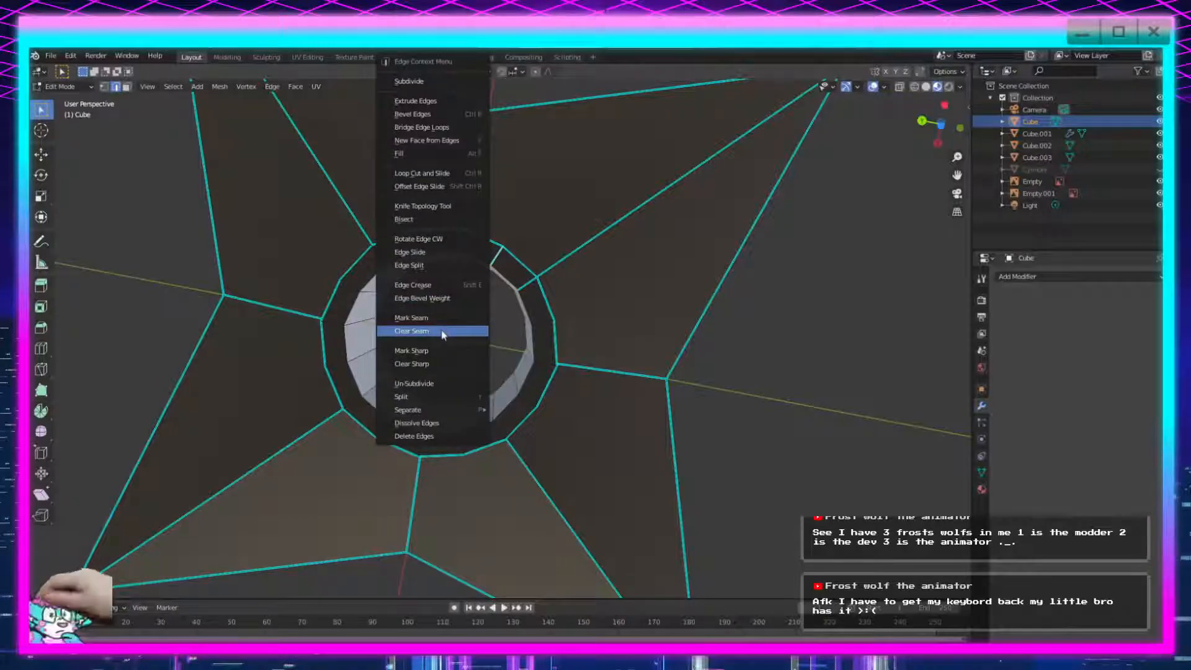
click(468, 361)
click(461, 255)
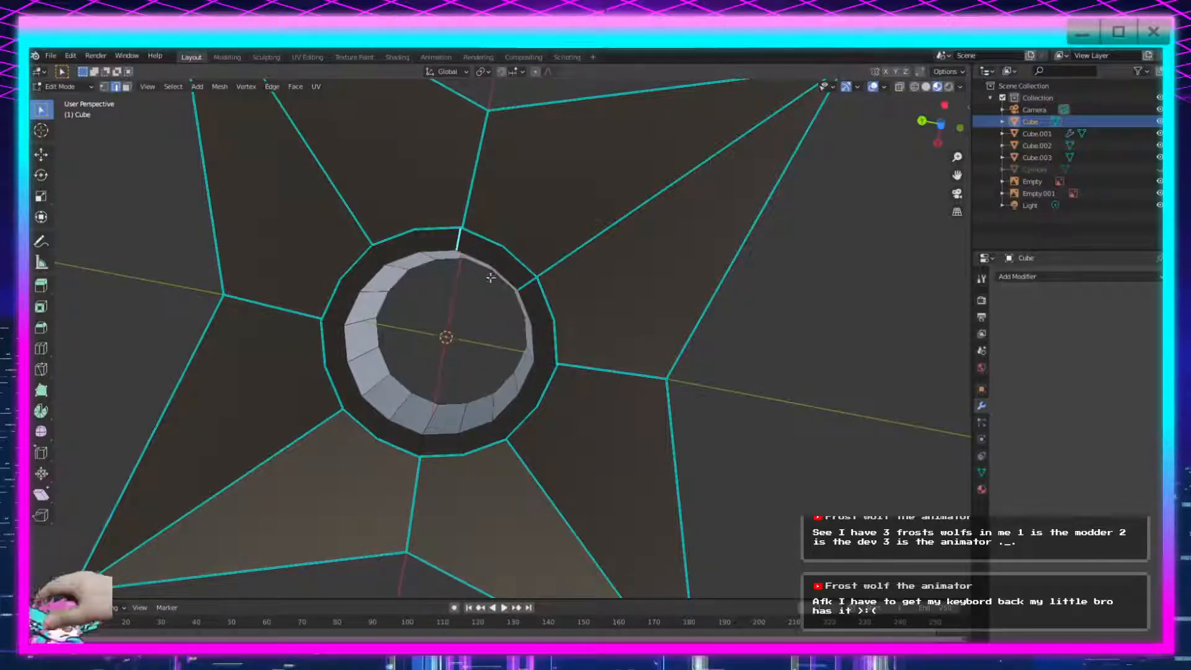
key(ctrl+e)
click(458, 364)
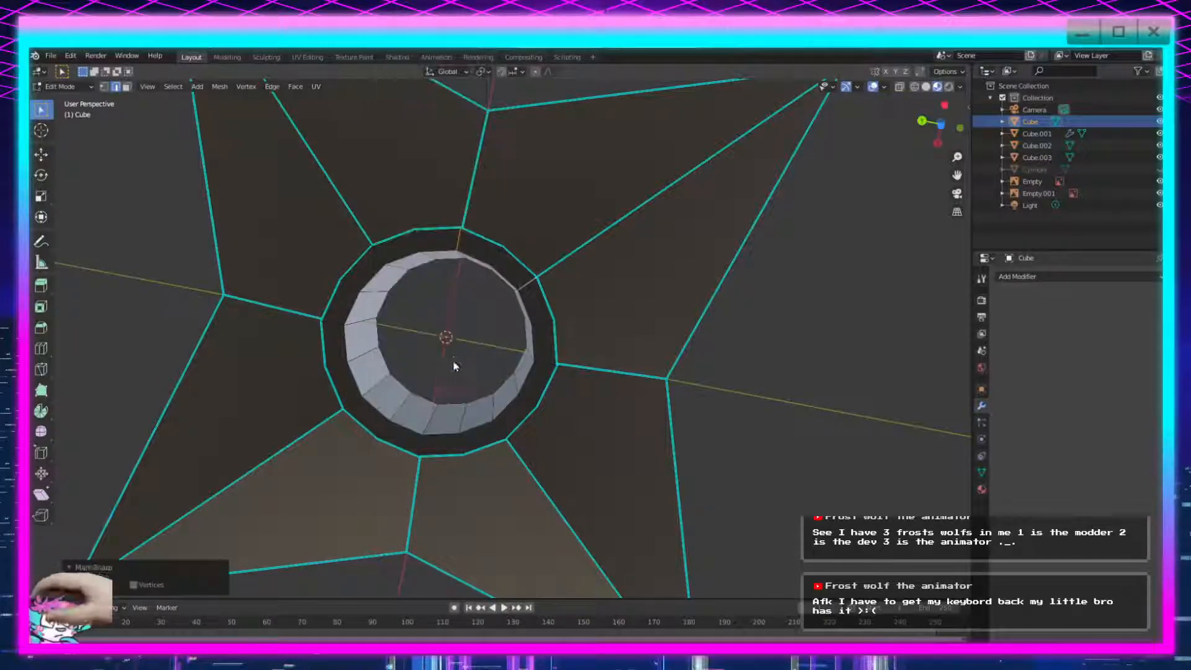
Return to Object Mode and apply smooth shading to the collared star.
scroll(485, 331, down, 4)
middle_drag(559, 438, 553, 507)
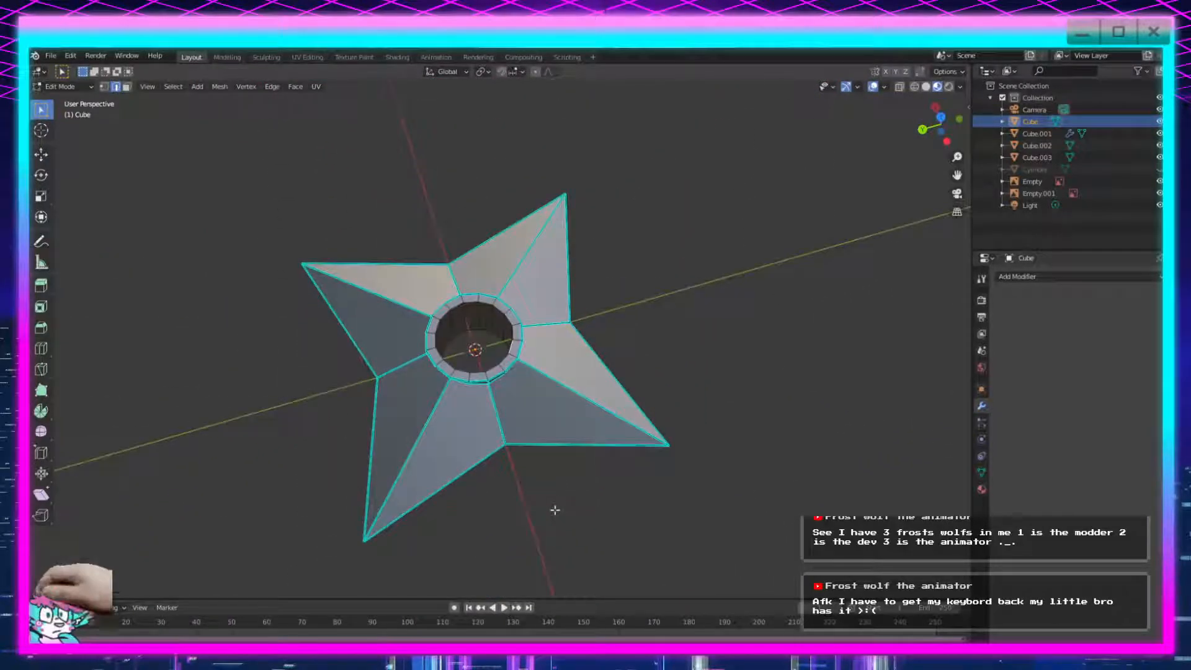
scroll(553, 507, up, 5)
middle_drag(829, 441, 765, 430)
scroll(744, 411, down, 4)
key(Tab)
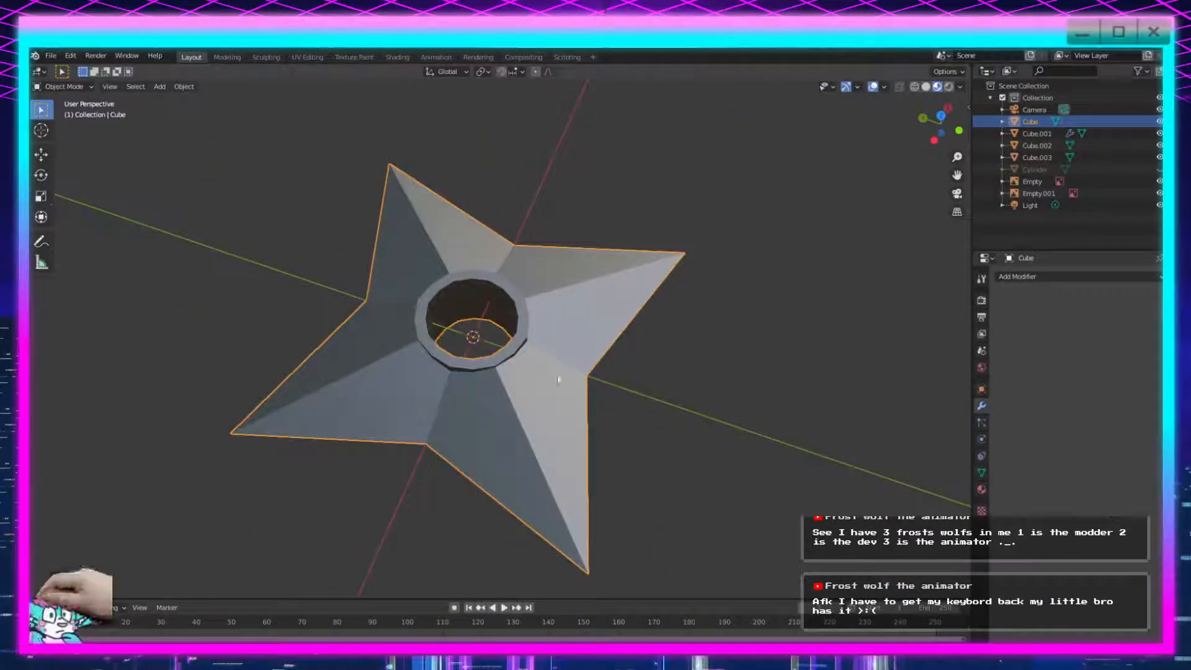
right_click(570, 344)
click(571, 343)
middle_drag(566, 347, 581, 379)
right_click(544, 396)
click(542, 402)
Move the collared star about 0.08 m in the negative X direction, beside the other holed stars, and deselect it.
scroll(581, 379, down, 2)
scroll(530, 402, down, 2)
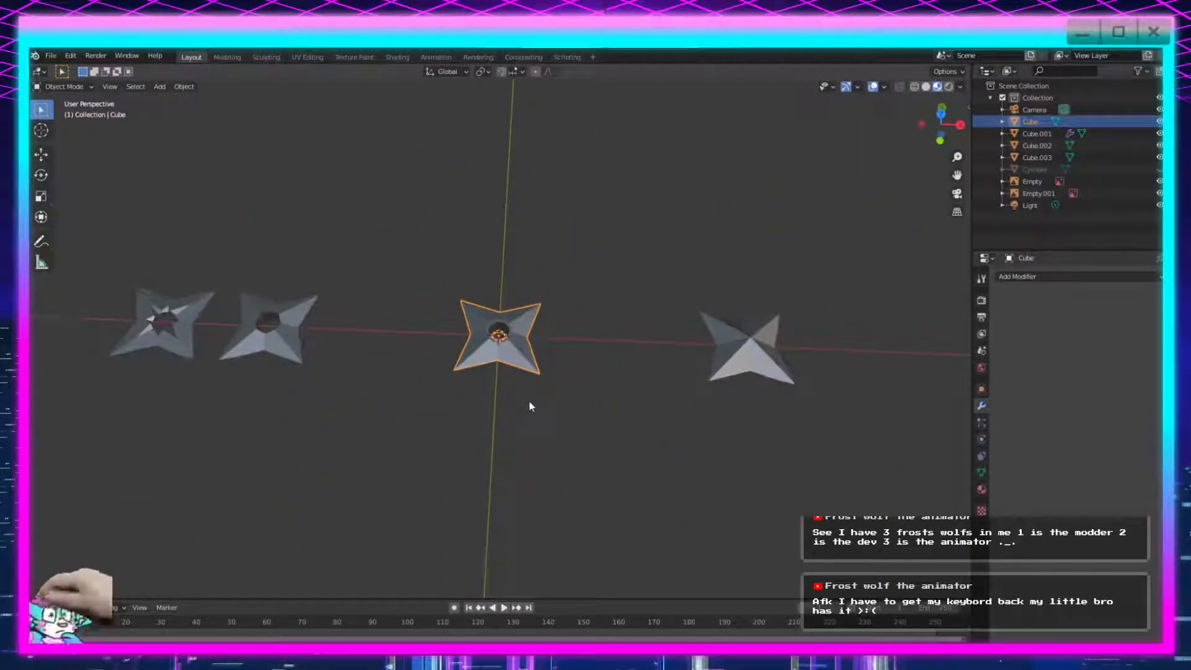
key(g)
key(x)
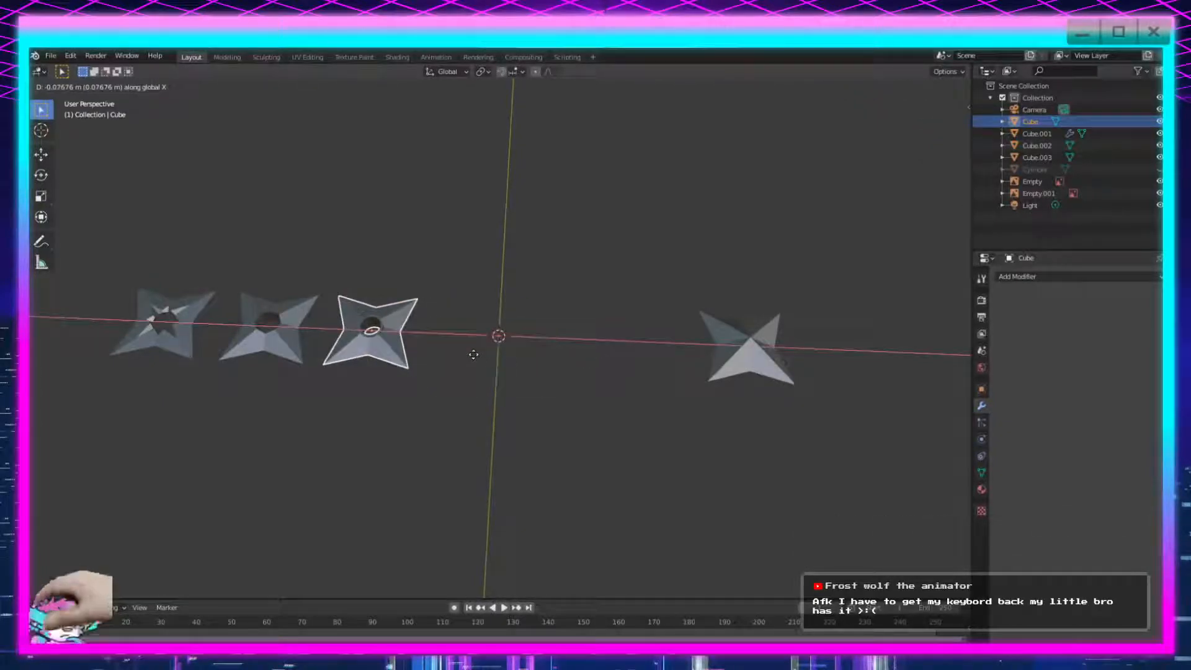
click(469, 355)
click(504, 414)
Compare the three holed star variants side by side.
key(Tab)
key(Tab)
shift+middle_drag(391, 379, 701, 386)
scroll(697, 385, down, 3)
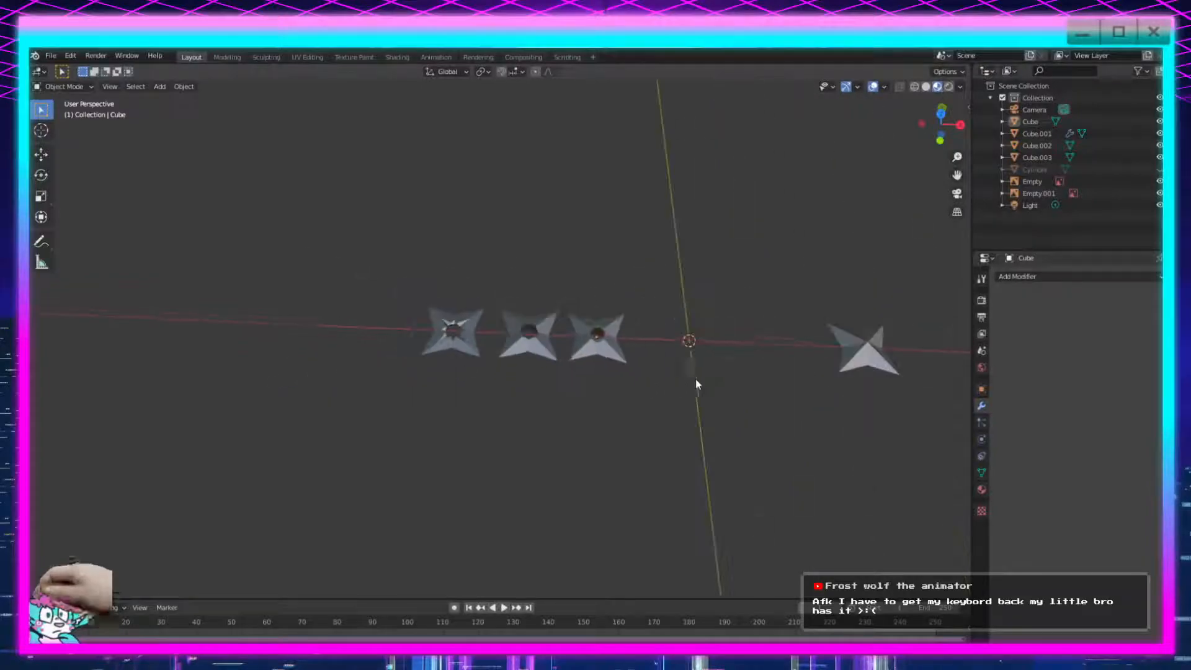
scroll(425, 366, up, 4)
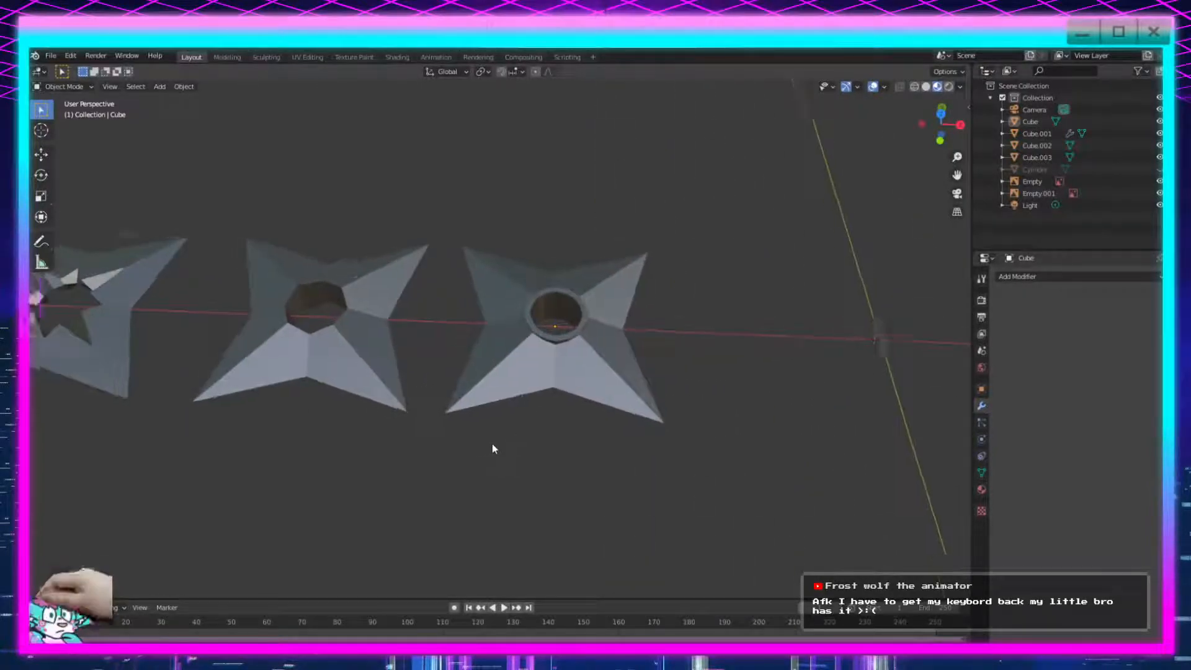
shift+middle_drag(486, 447, 589, 446)
scroll(572, 453, up, 1)
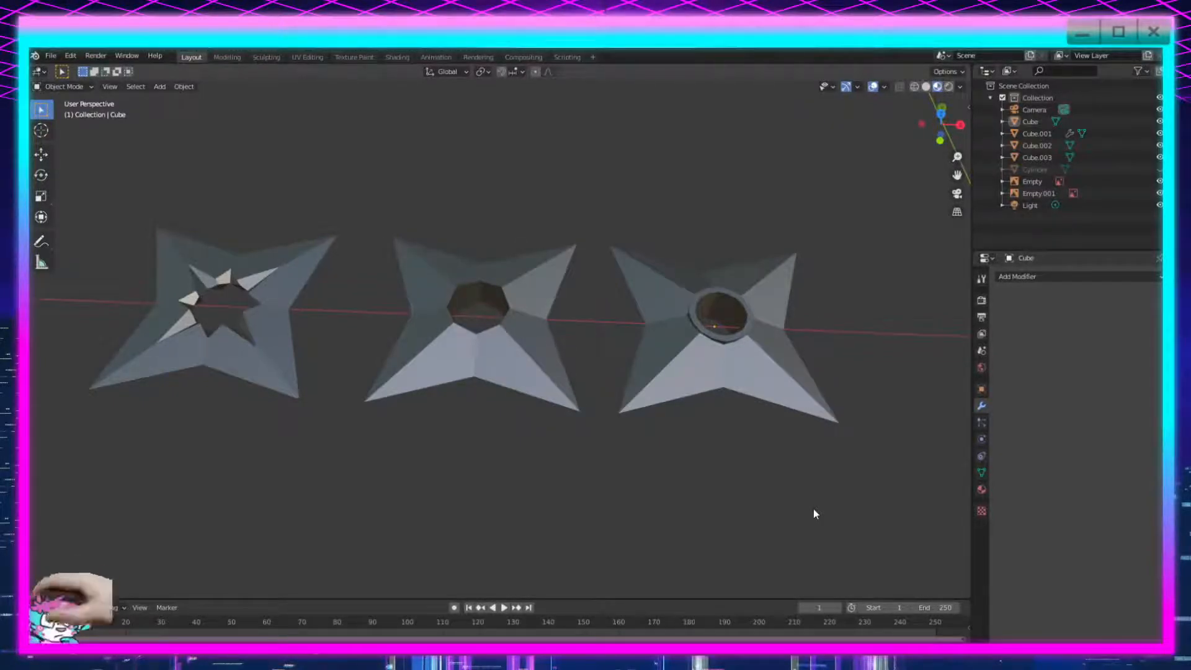
Duplicate the solid star without a hole and move the copy along the X axis toward the scene's origin.
scroll(819, 455, down, 3)
shift+middle_drag(873, 340, 497, 314)
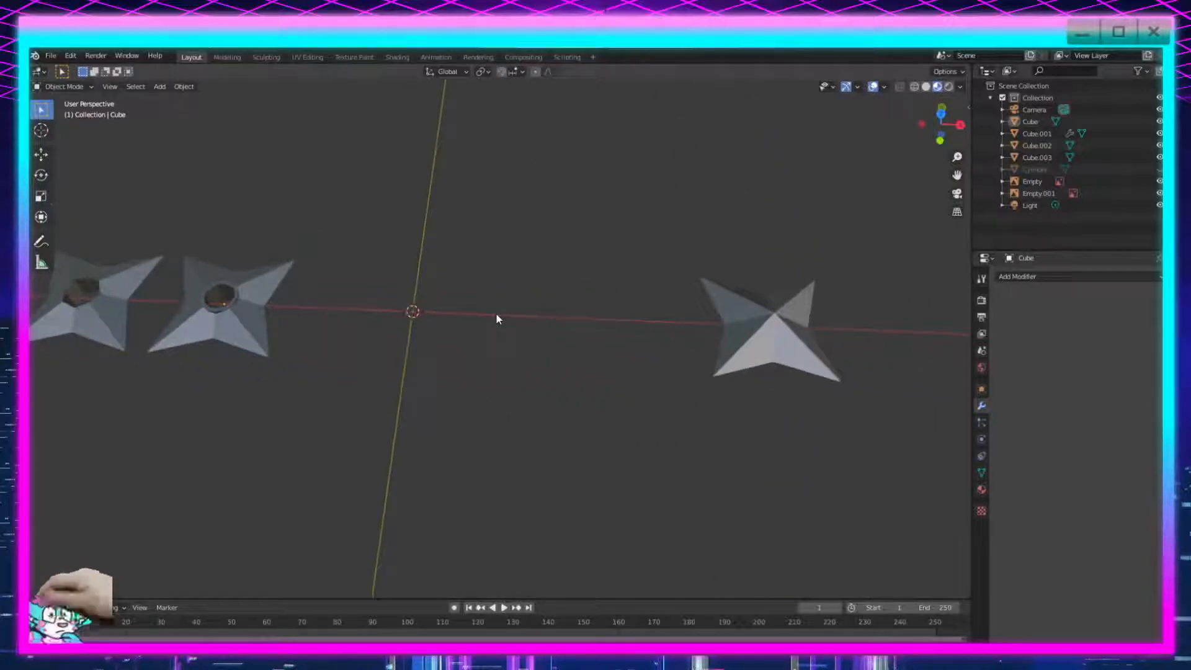
click(764, 343)
key(Tab)
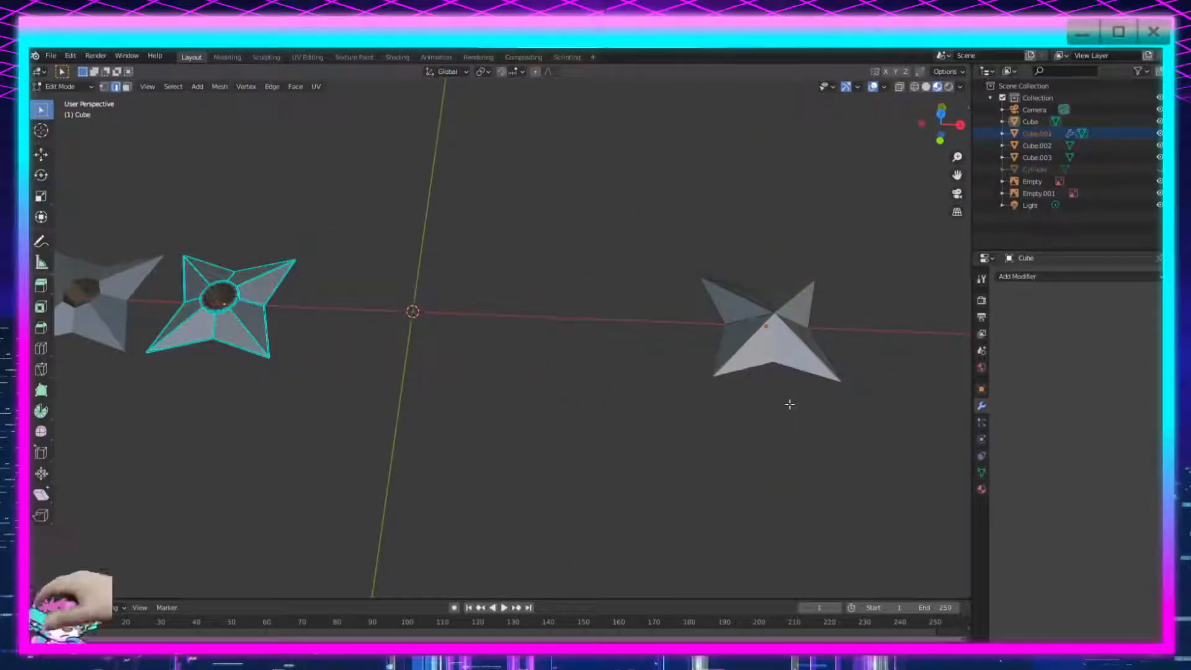
key(Tab)
click(756, 295)
key(Tab)
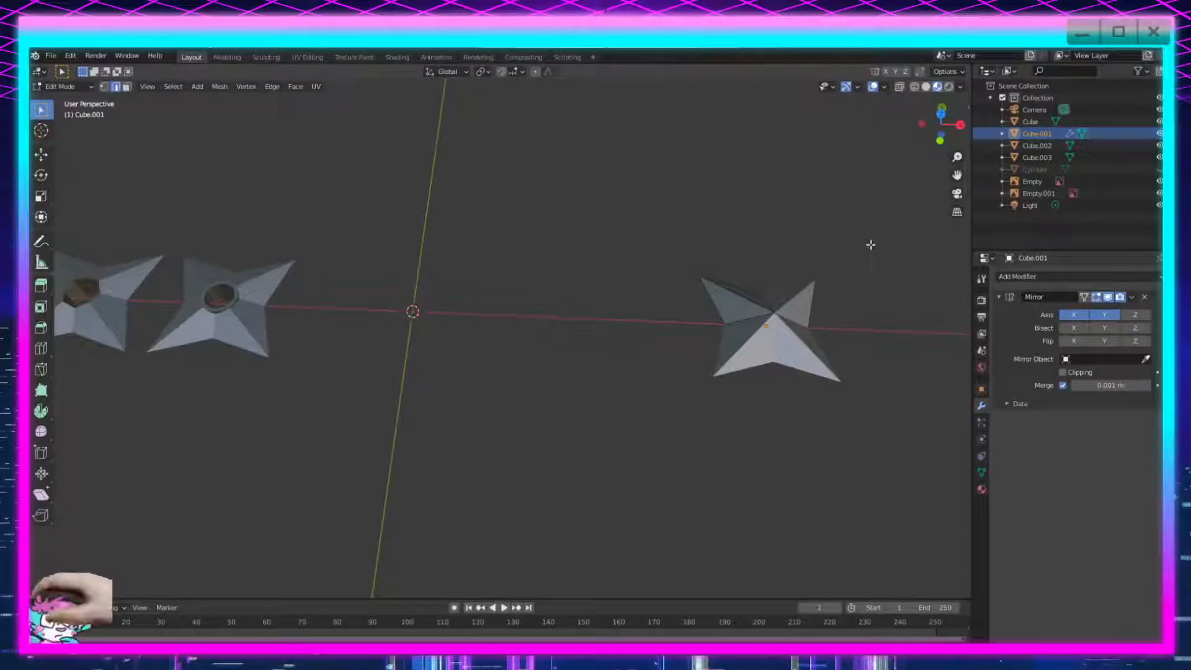
key(Tab)
middle_drag(860, 358, 810, 344)
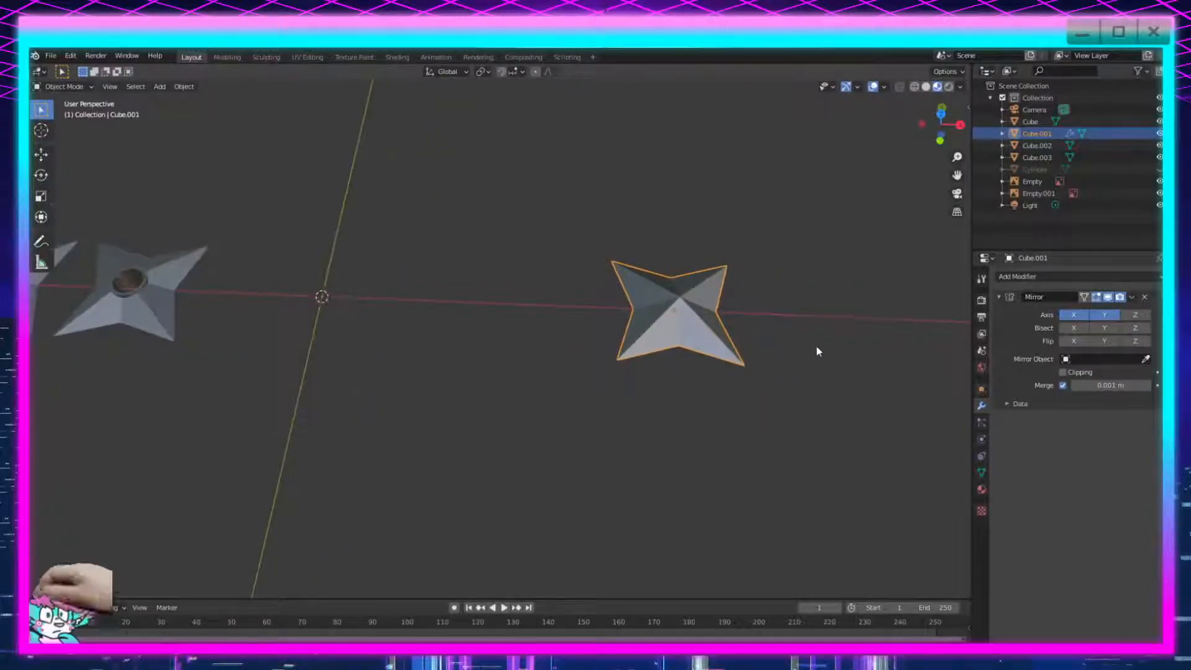
key(shift+d)
key(x)
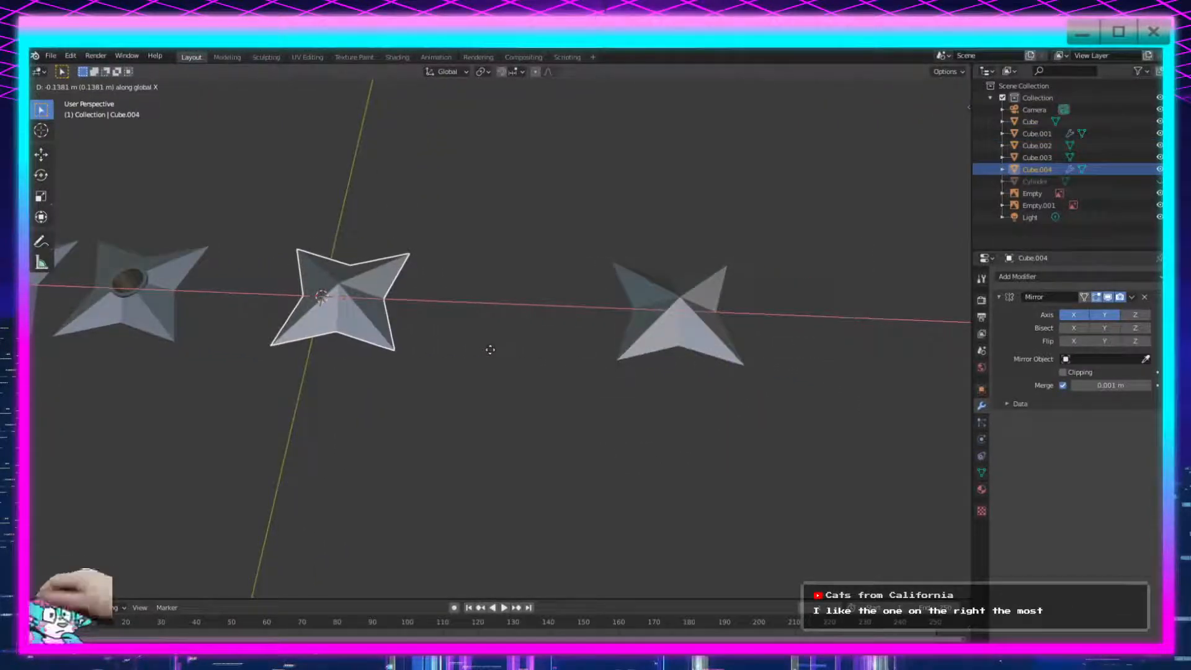
Place the duplicated four-point star near the origin along the X axis and set its X location to 0 m.
click(468, 351)
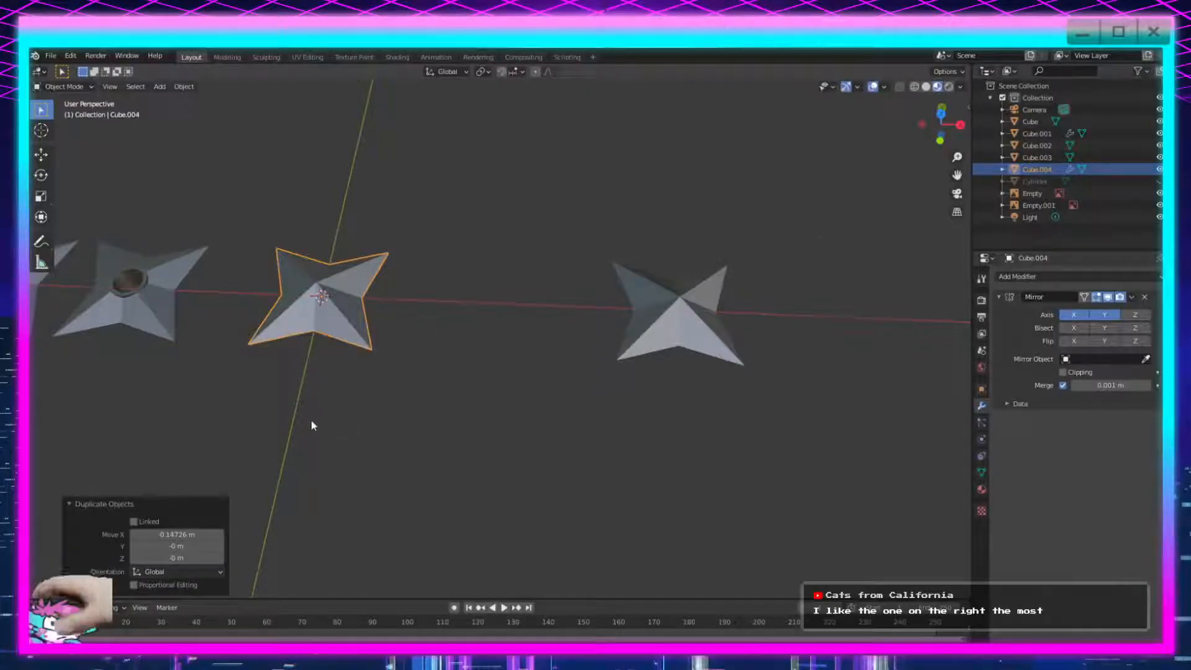
scroll(325, 417, up, 4)
shift+middle_drag(302, 404, 630, 443)
scroll(571, 464, up, 3)
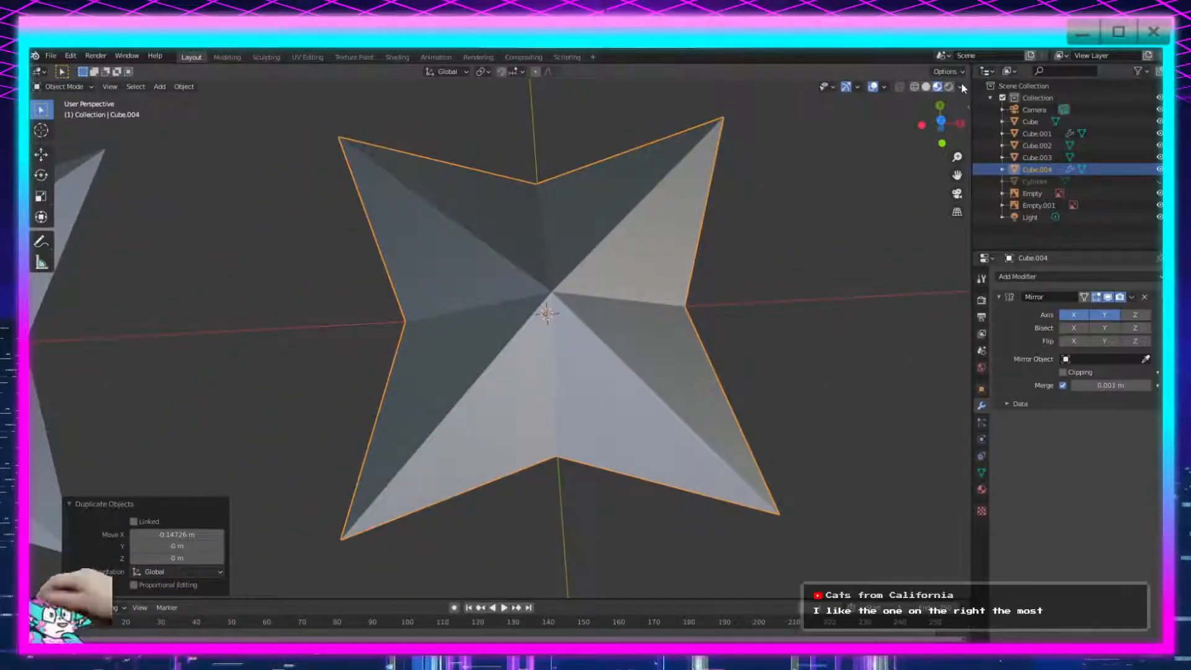
key(n)
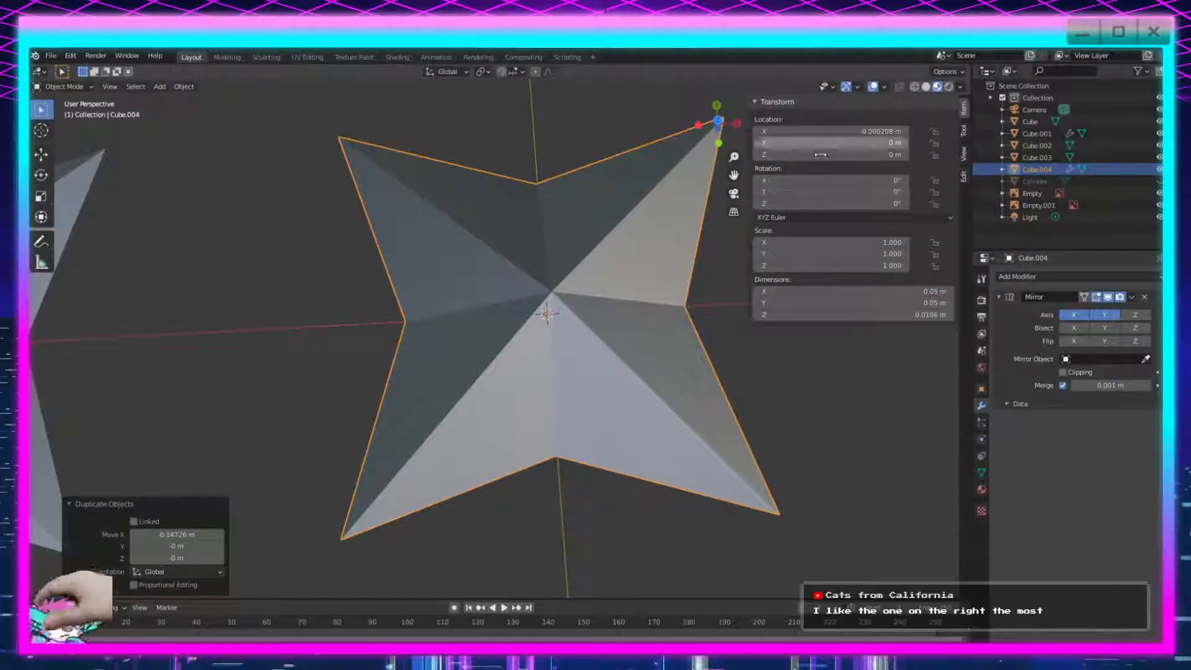
click(868, 131)
text(0)
key(Return)
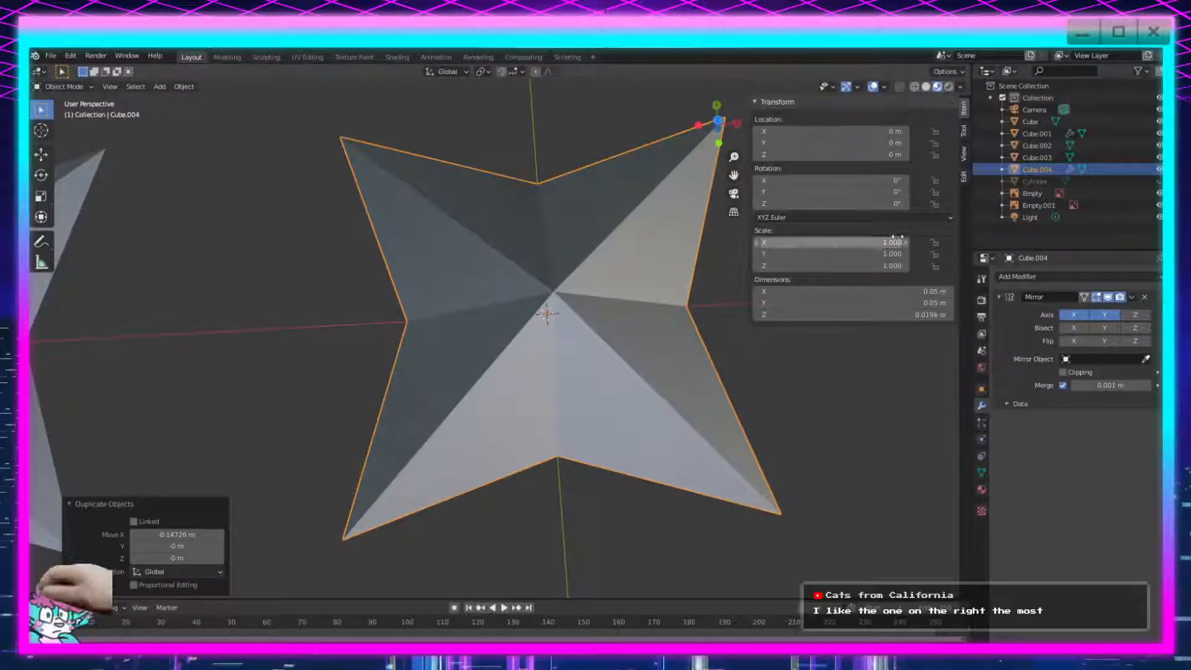
Apply the Mirror modifier on the centred four-point star, checking its mesh in edit mode before and after.
click(879, 501)
middle_drag(811, 465, 556, 364)
click(555, 364)
middle_drag(664, 501, 699, 542)
scroll(699, 542, up, 4)
key(Tab)
scroll(635, 459, down, 3)
middle_drag(635, 459, 598, 456)
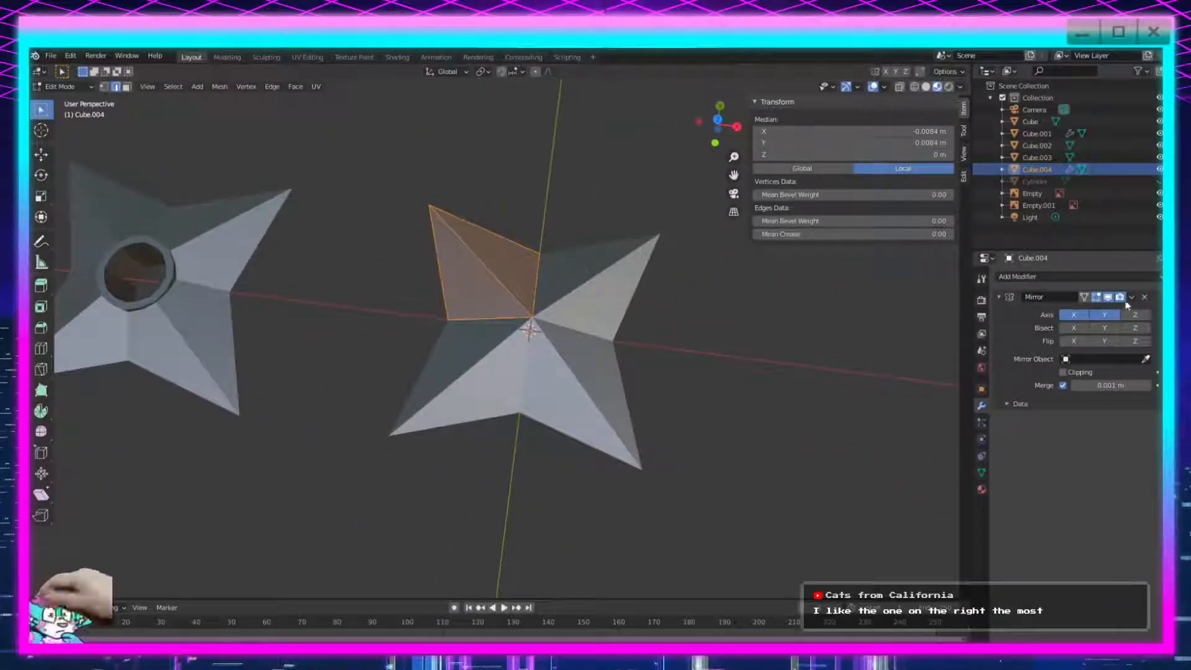
key(Tab)
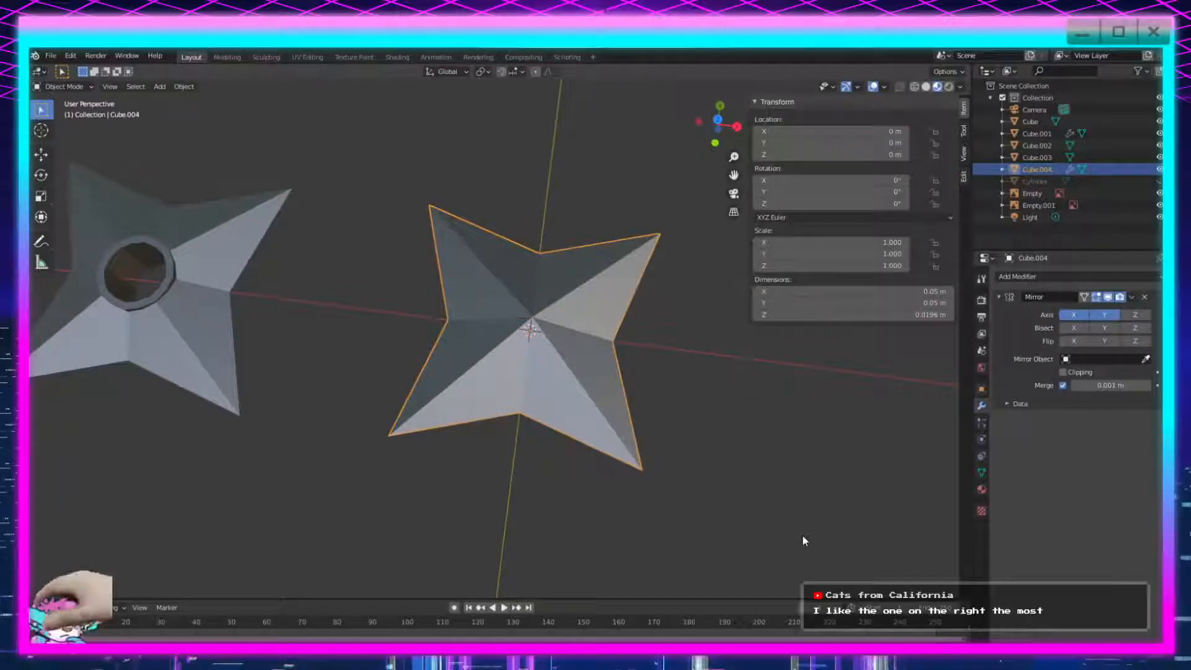
click(1131, 297)
click(1123, 311)
middle_drag(670, 453, 623, 437)
key(Tab)
key(Tab)
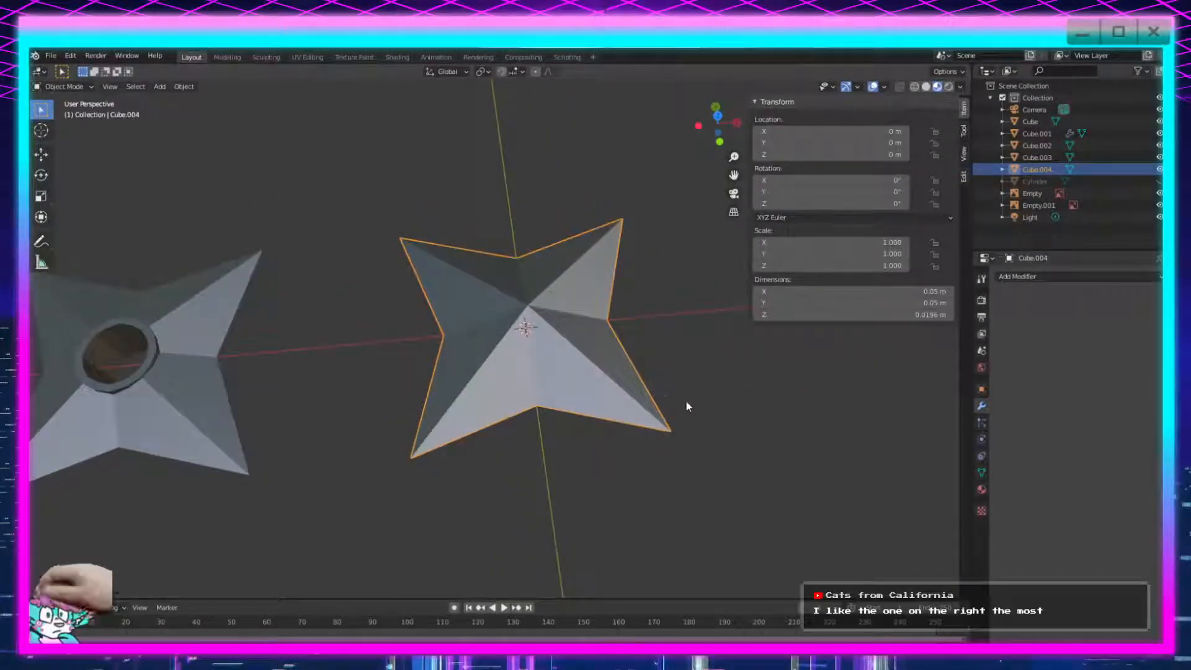
key(shift+d)
key(z)
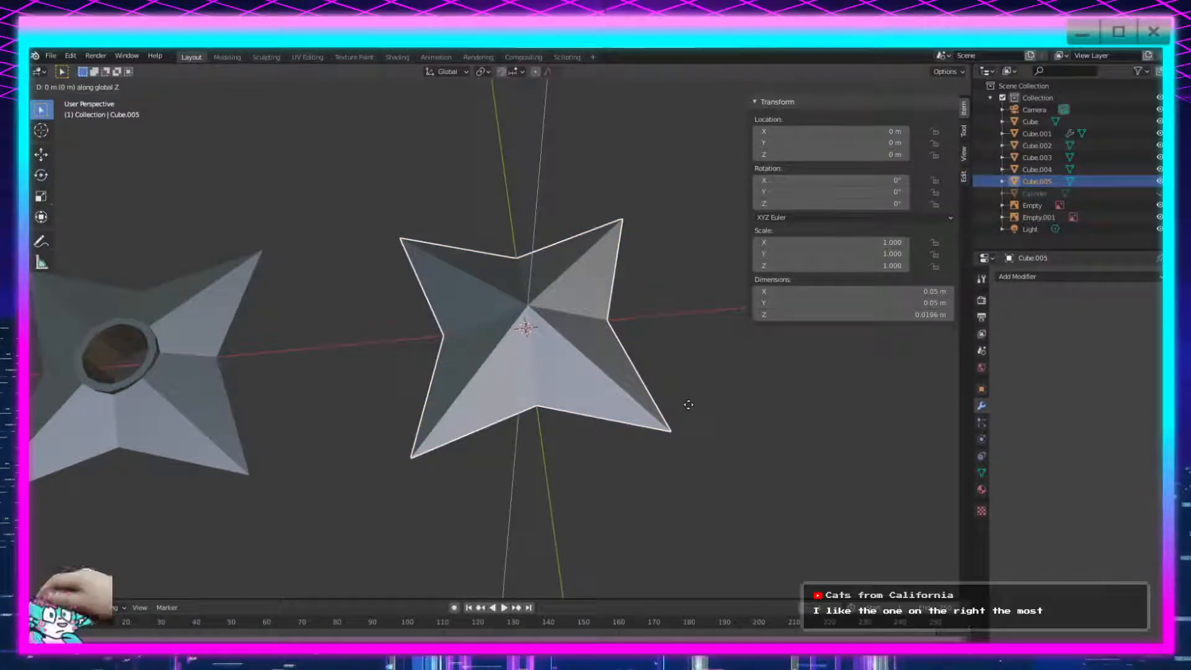
key(Escape)
key(ctrl+z)
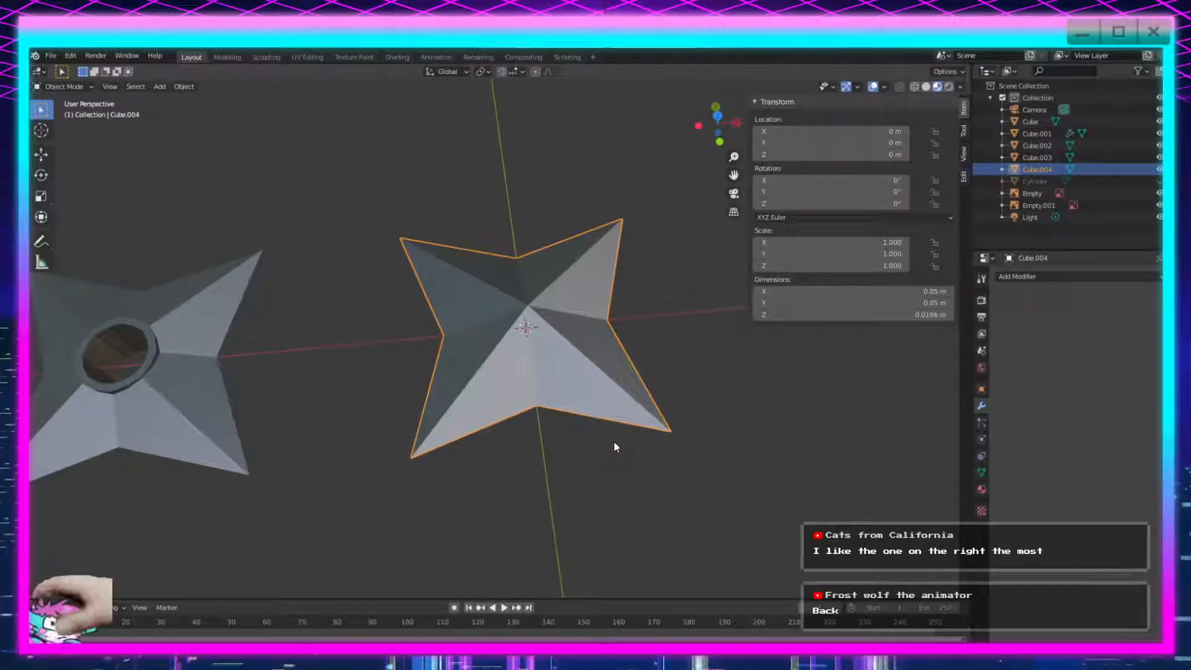
key(r)
key(z)
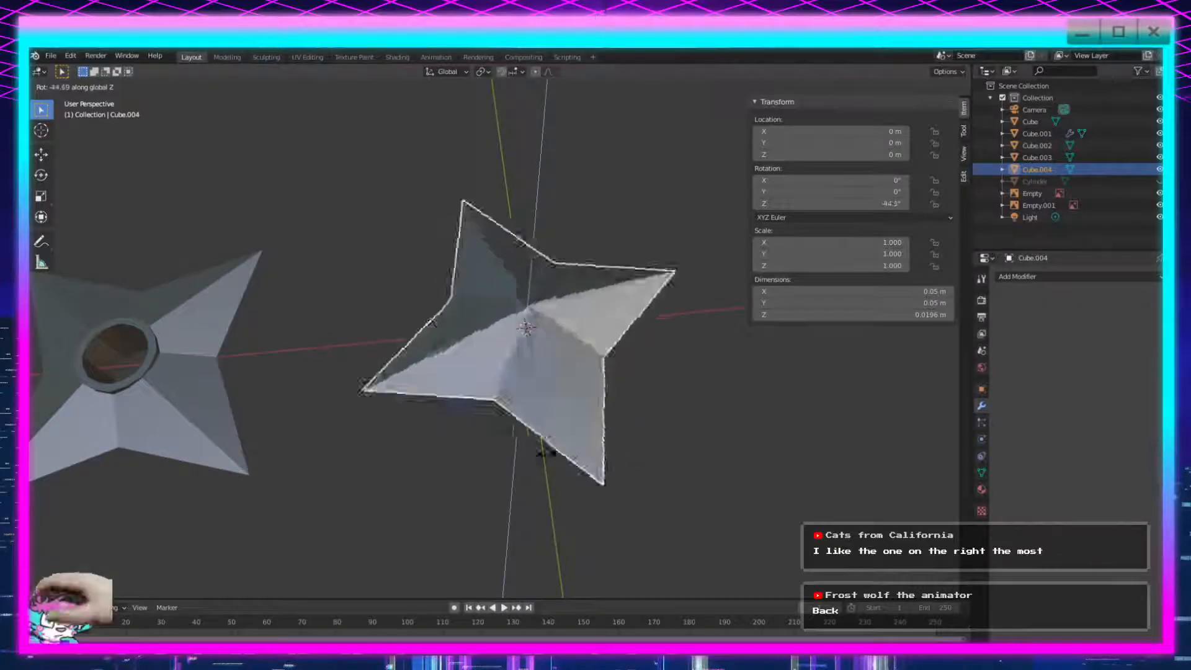
click(495, 454)
key(ctrl+z)
Duplicate the centred star in place, rotate the copy 45° about the Z axis and clear the selection.
key(shift+d)
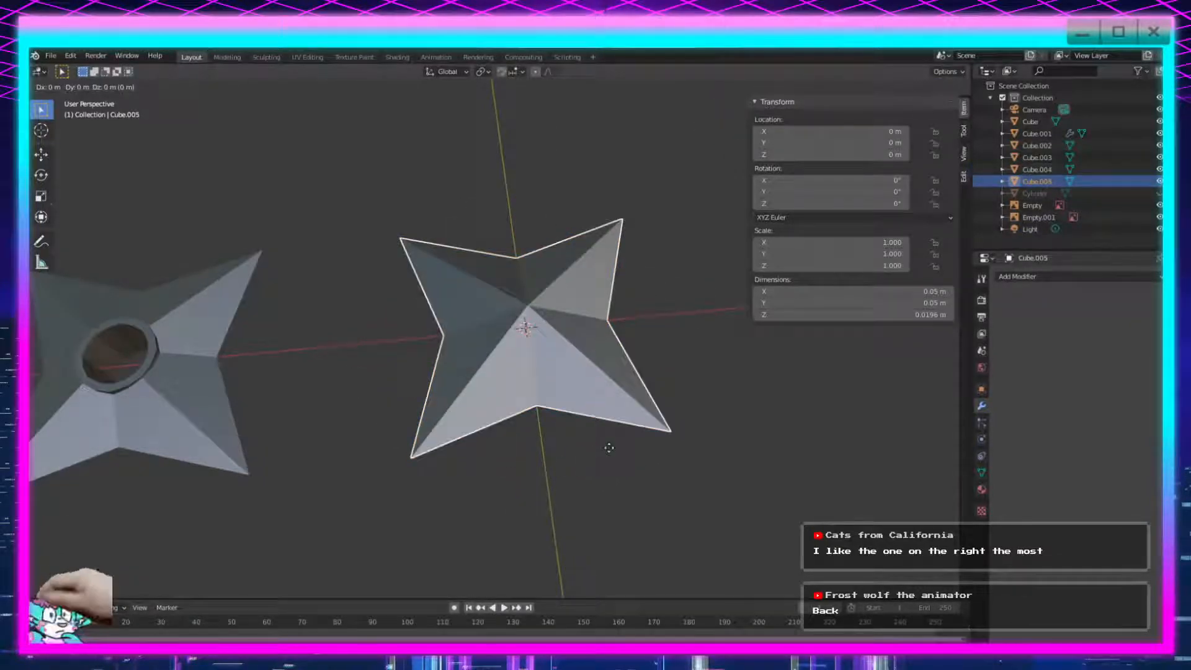
key(r)
key(z)
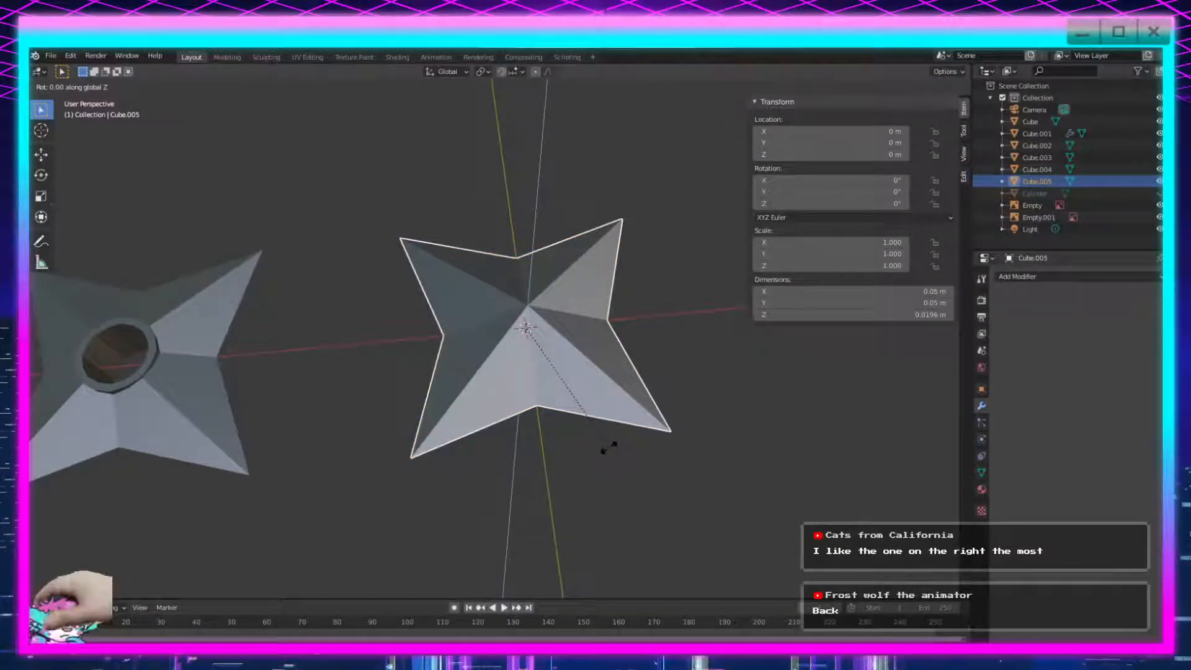
click(499, 502)
click(186, 546)
text(-45)
key(Return)
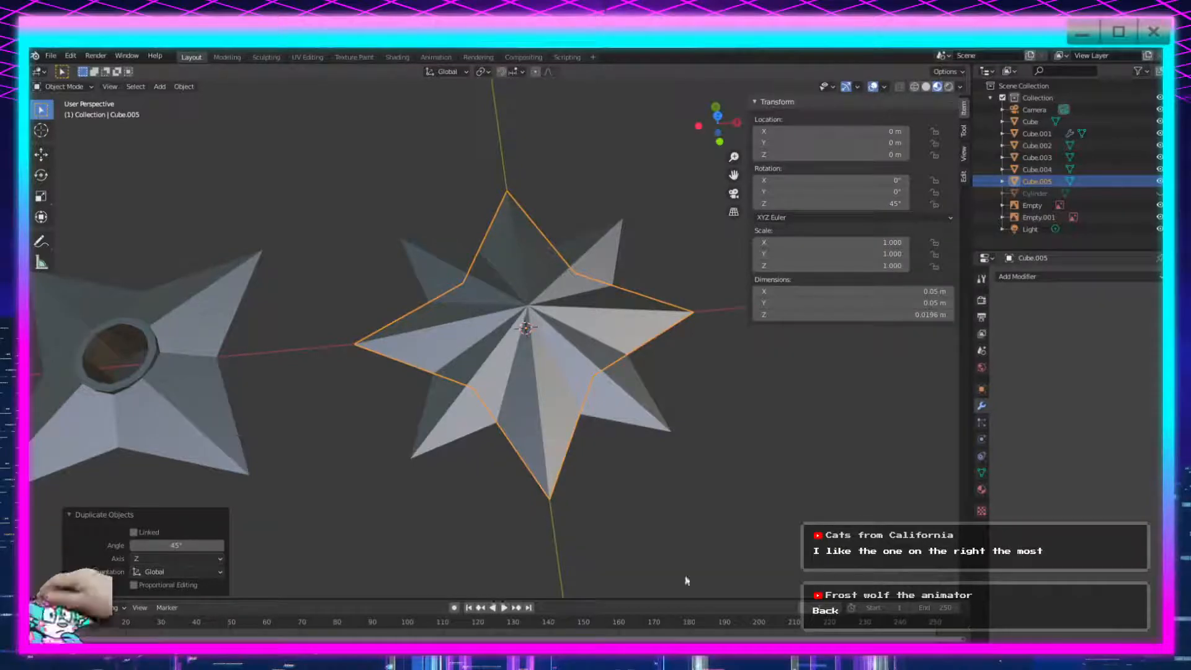
click(715, 468)
Examine how the two overlapping stars intersect, from several views and in both object and edit mode.
scroll(752, 524, up, 3)
scroll(747, 516, down, 5)
scroll(646, 506, up, 5)
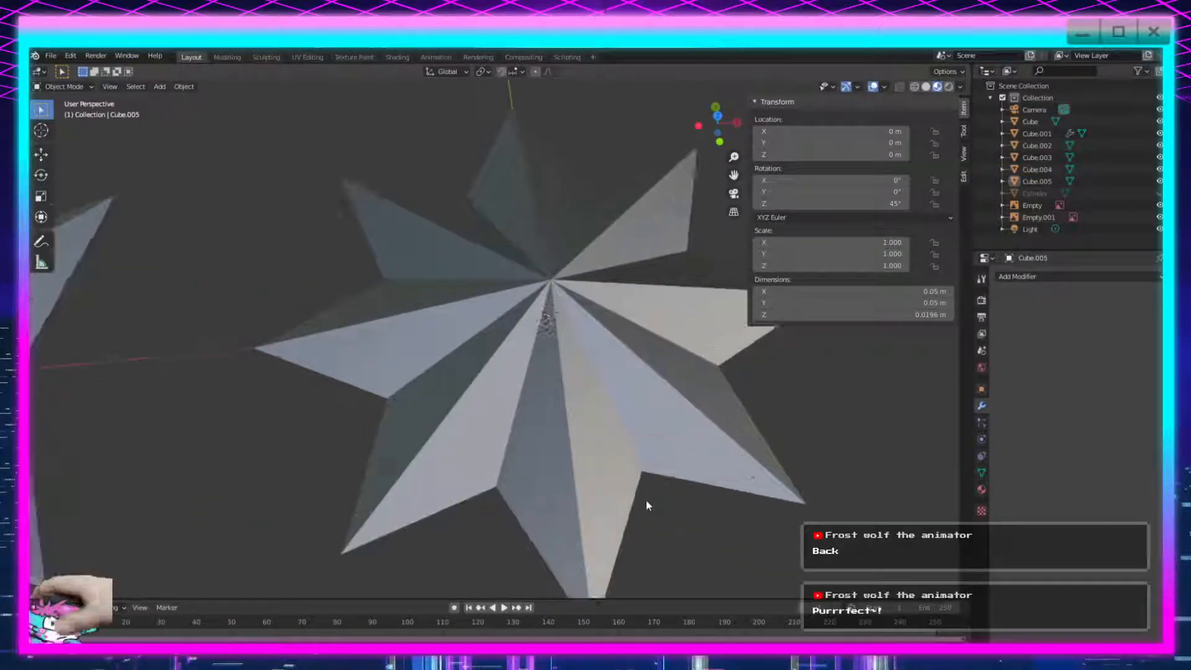
scroll(645, 505, down, 3)
scroll(630, 552, up, 4)
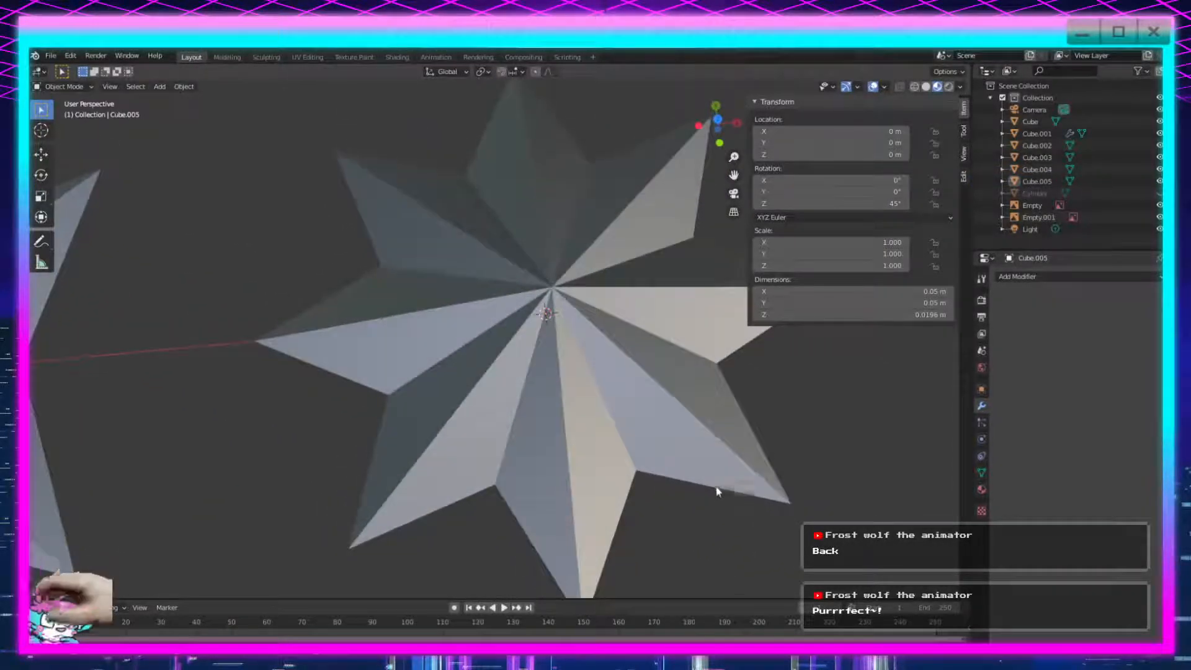
scroll(716, 492, down, 3)
middle_drag(718, 510, 646, 467)
scroll(646, 467, up, 4)
shift+middle_drag(479, 315, 569, 365)
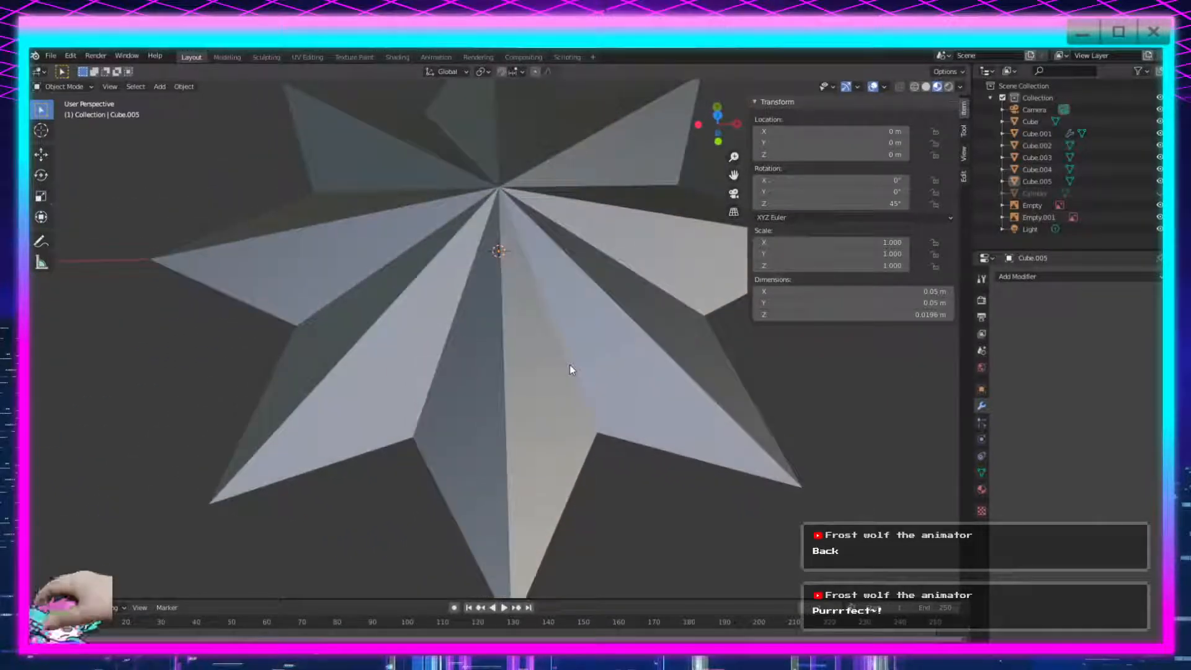
key(Tab)
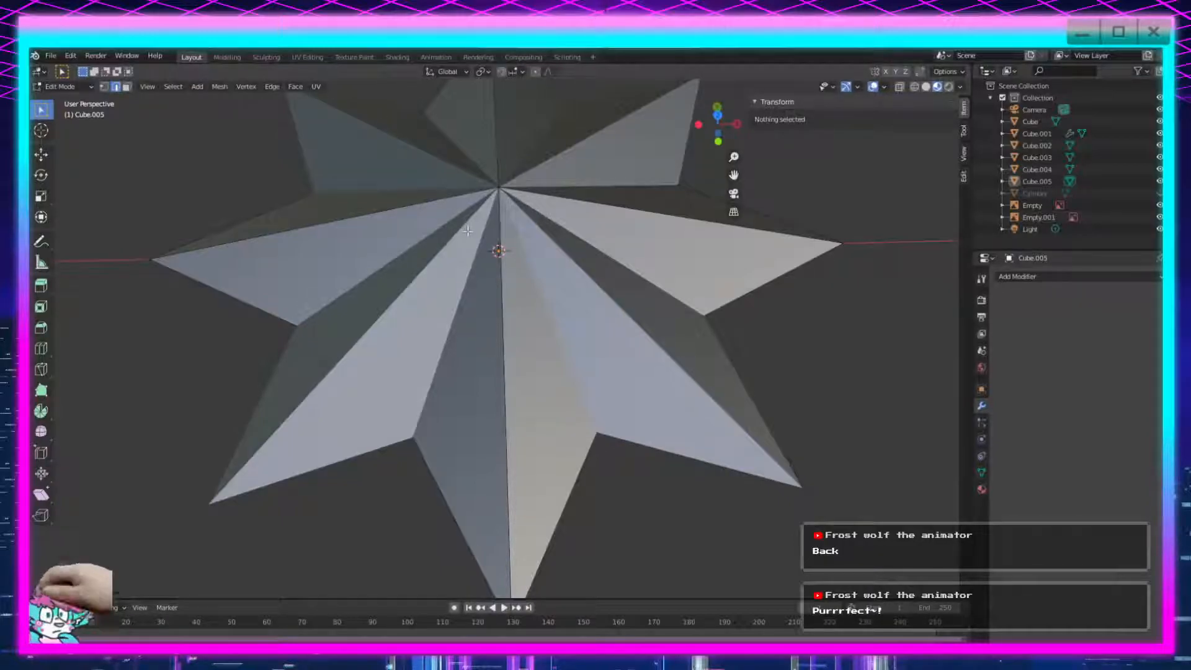
key(Tab)
key(Tab)
scroll(452, 418, down, 2)
shift+middle_drag(524, 488, 565, 445)
key(Tab)
key(Tab)
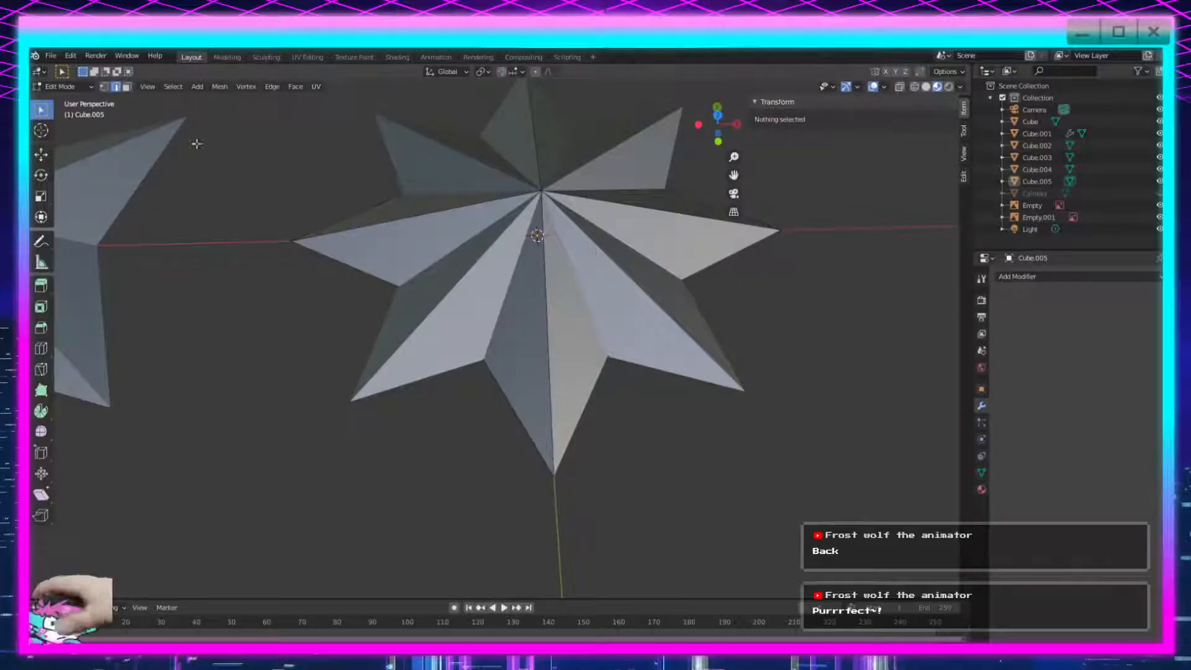
Return to object mode, select both overlapping centred stars and join them into one object.
click(64, 86)
click(69, 99)
click(571, 349)
shift+click(425, 323)
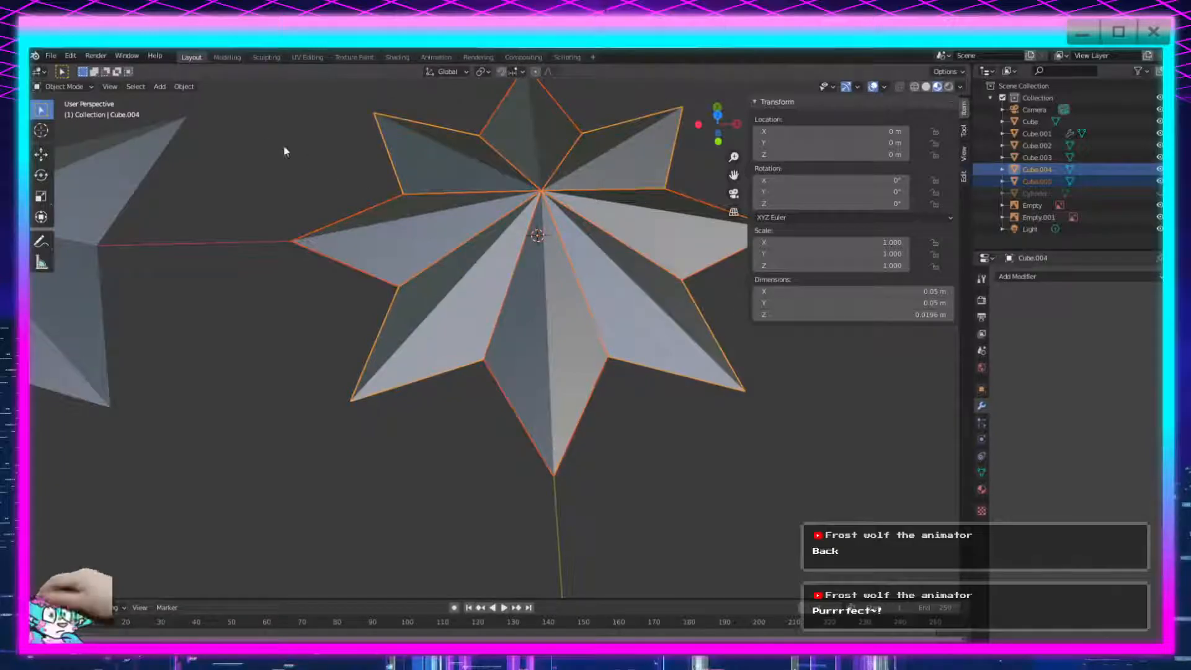
click(184, 87)
click(231, 211)
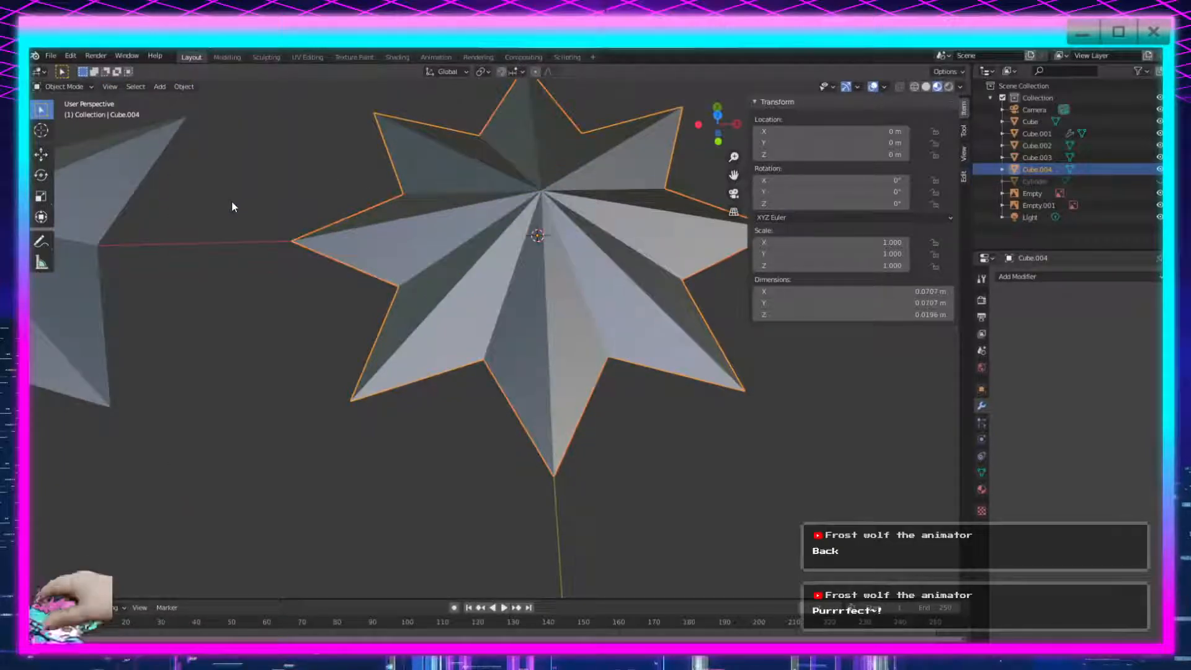
Enter edit mode on the joined eight-point star and try to connect two neighbouring tip vertices.
click(88, 87)
click(79, 113)
scroll(581, 386, up, 5)
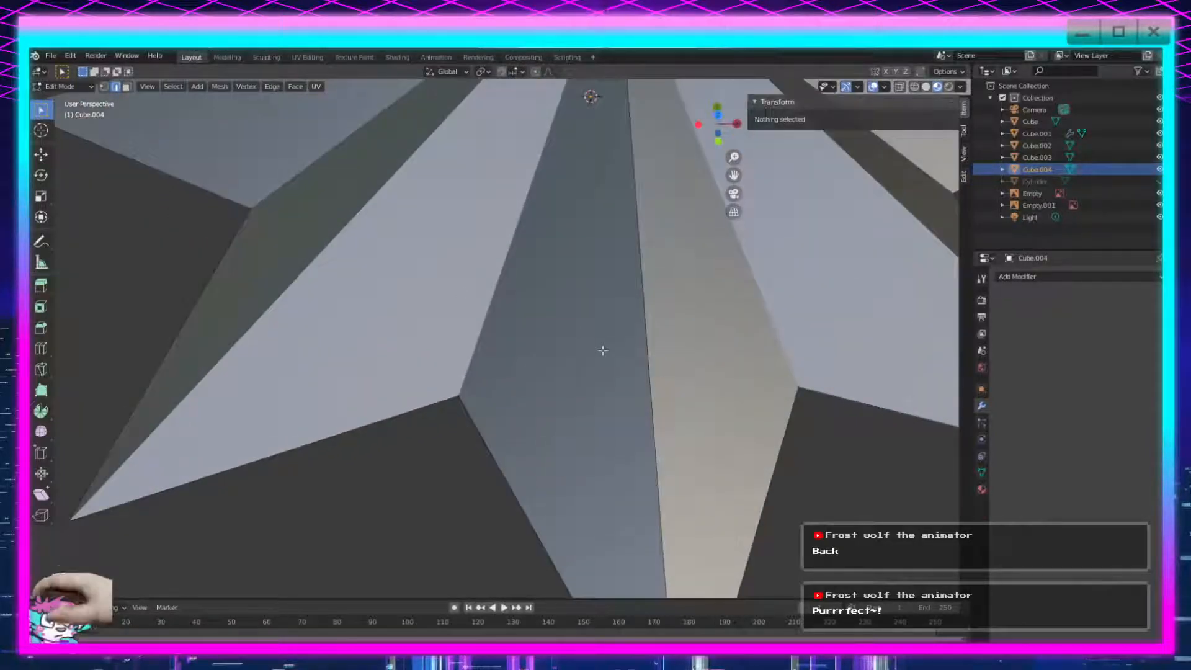
scroll(582, 386, down, 3)
middle_drag(582, 385, 213, 114)
mouse_move(532, 366)
middle_down()
mouse_move(446, 281)
mouse_move(456, 243)
mouse_move(544, 369)
middle_up()
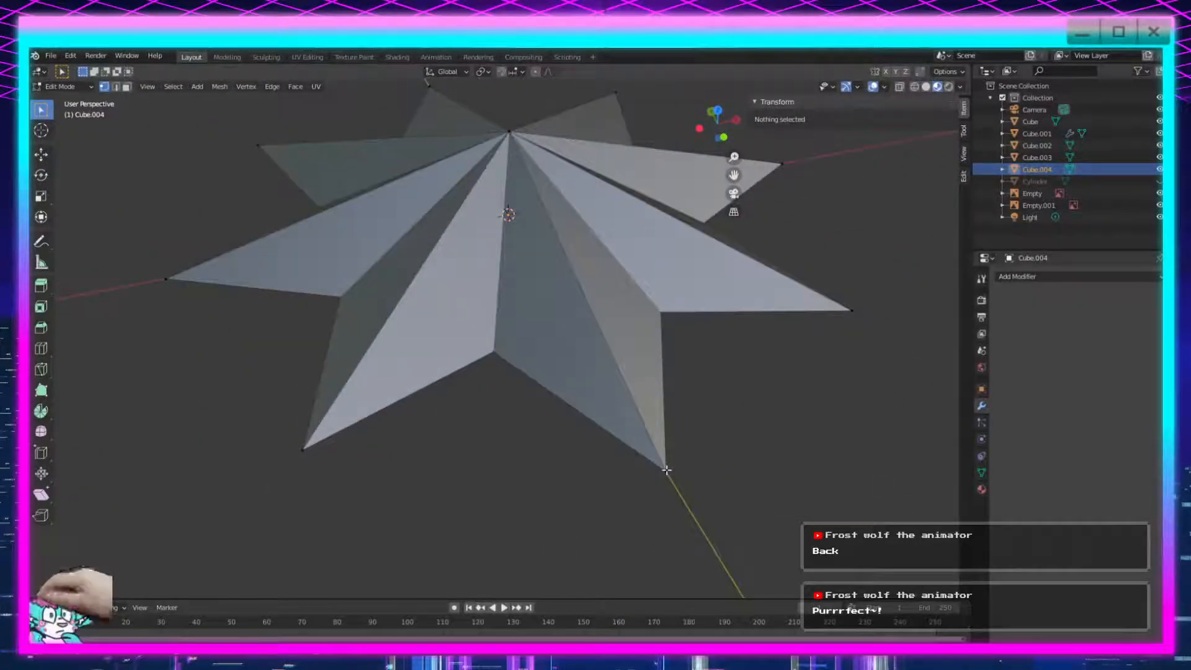
click(666, 470)
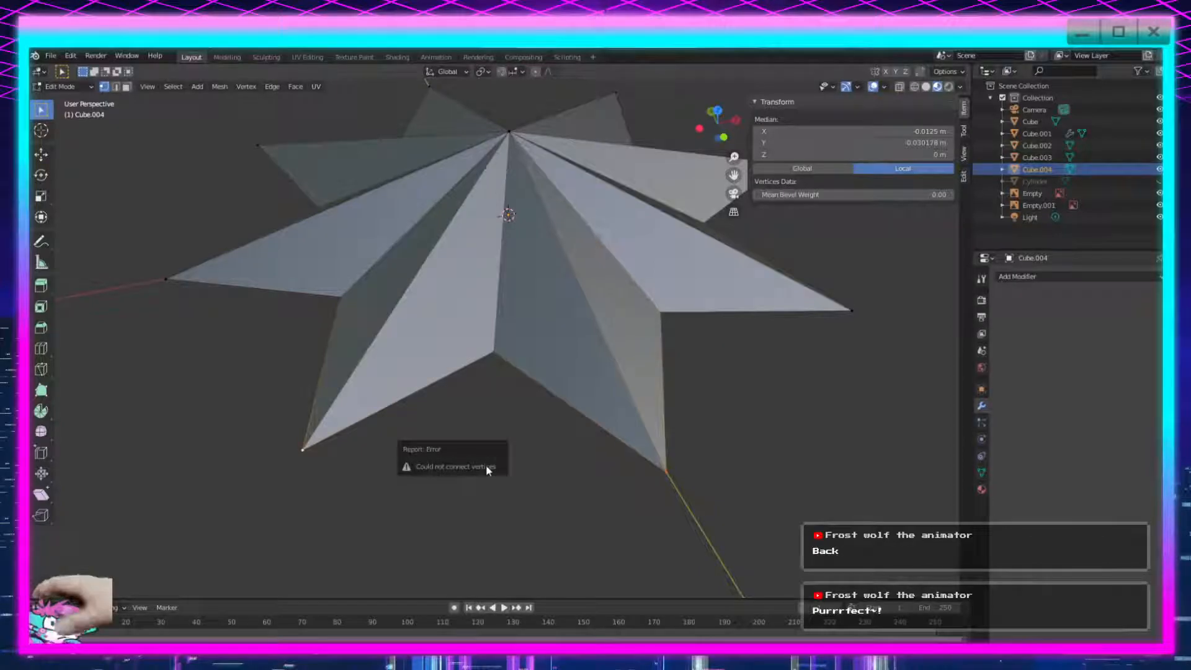
middle_drag(575, 468, 630, 363)
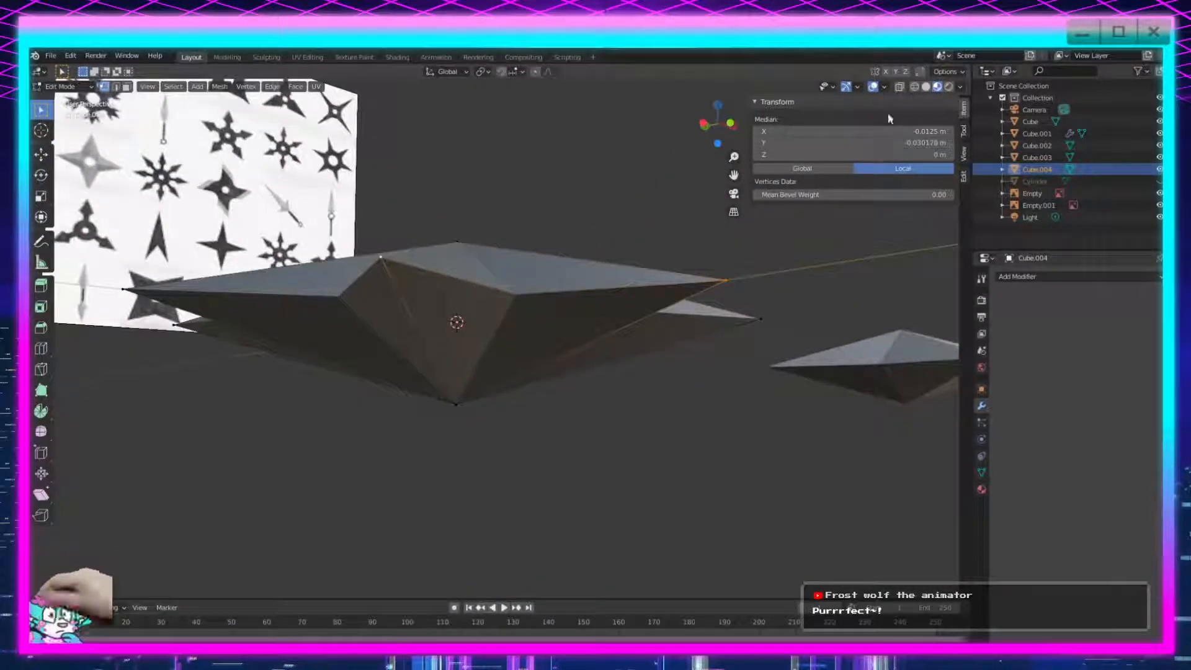
Turn on X-ray and select the star's front tip vertex and the inner corner vertex hidden inside the mesh.
click(899, 87)
middle_drag(596, 323, 522, 418)
click(426, 309)
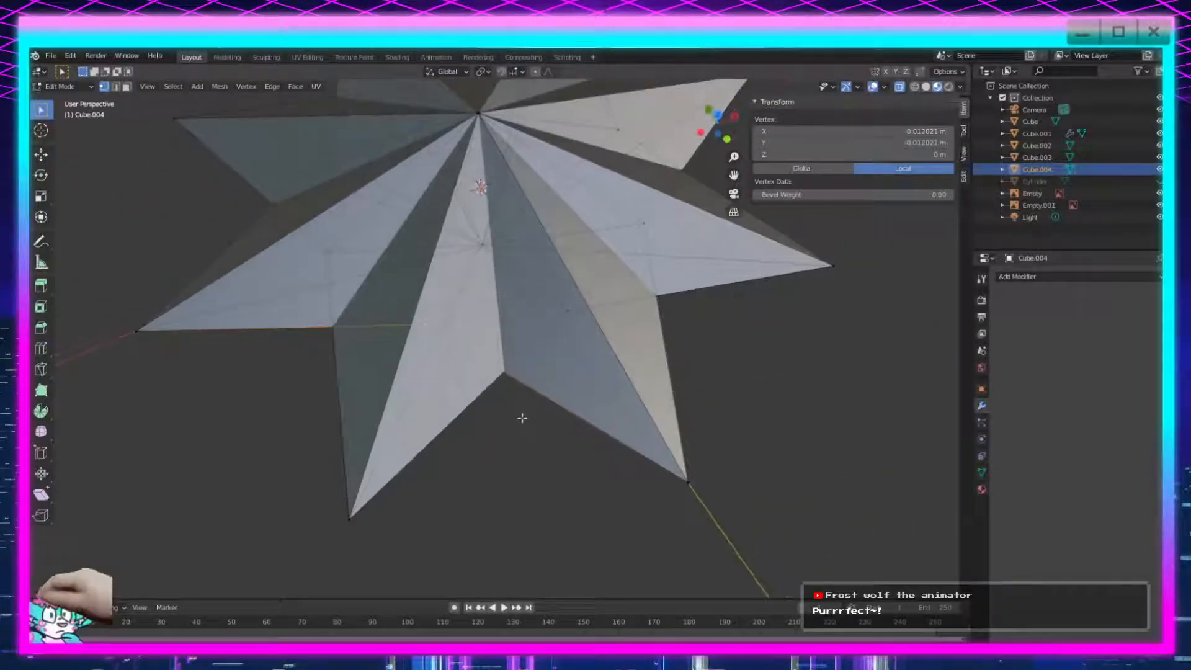
shift+click(707, 468)
mouse_move(497, 382)
middle_down()
mouse_move(484, 362)
mouse_move(515, 385)
middle_up()
scroll(521, 404, up, 2)
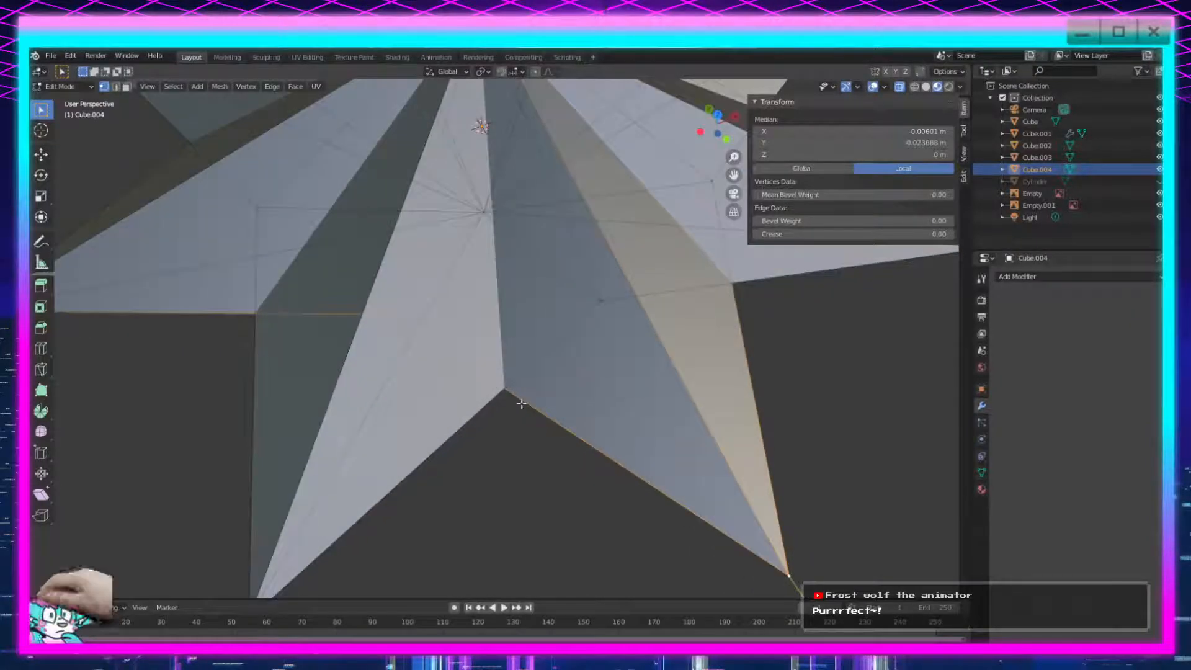
click(505, 391)
scroll(537, 399, down, 1)
middle_drag(505, 374, 468, 326)
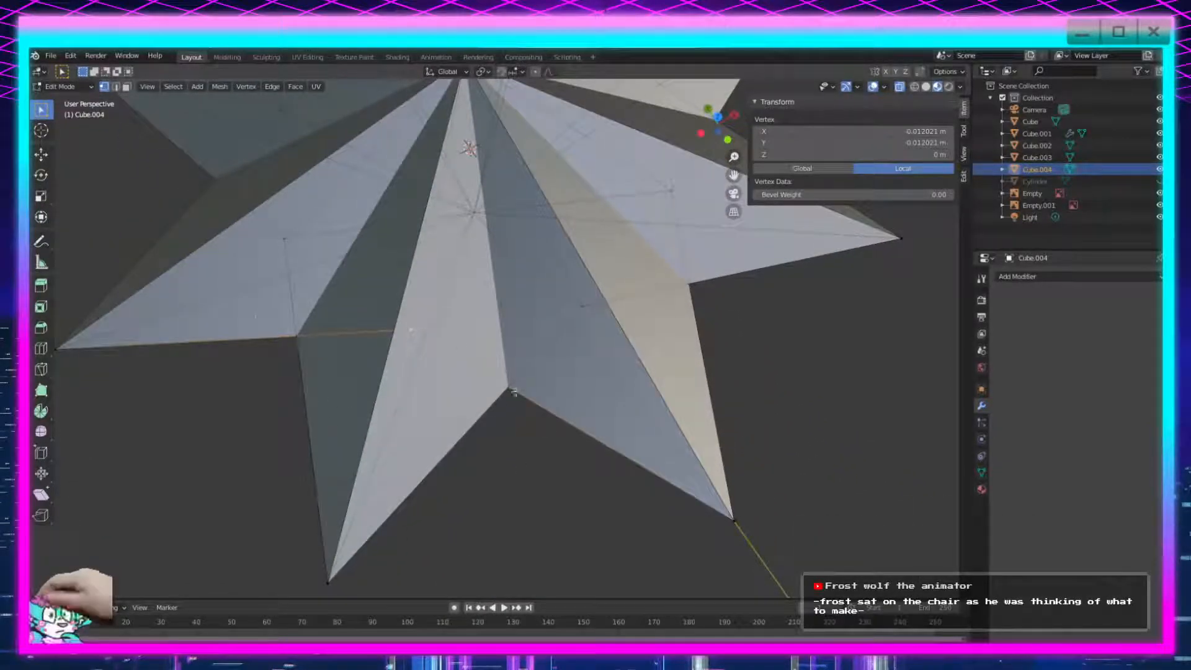
Try to connect the star's tip vertex with a hidden inner corner vertex, then clear the vertex selection.
middle_drag(678, 500, 508, 390)
scroll(490, 464, down, 3)
scroll(521, 372, up, 6)
middle_drag(550, 292, 497, 359)
scroll(529, 420, down, 2)
click(826, 485)
shift+click(397, 297)
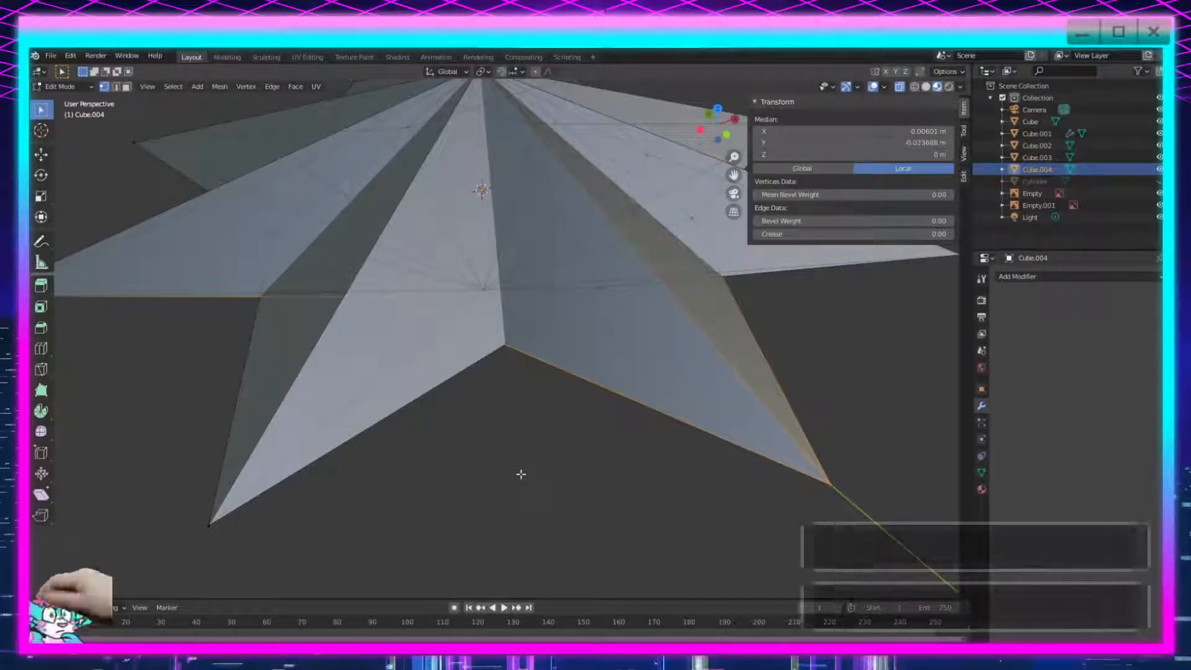
click(826, 486)
shift+click(602, 289)
key(j)
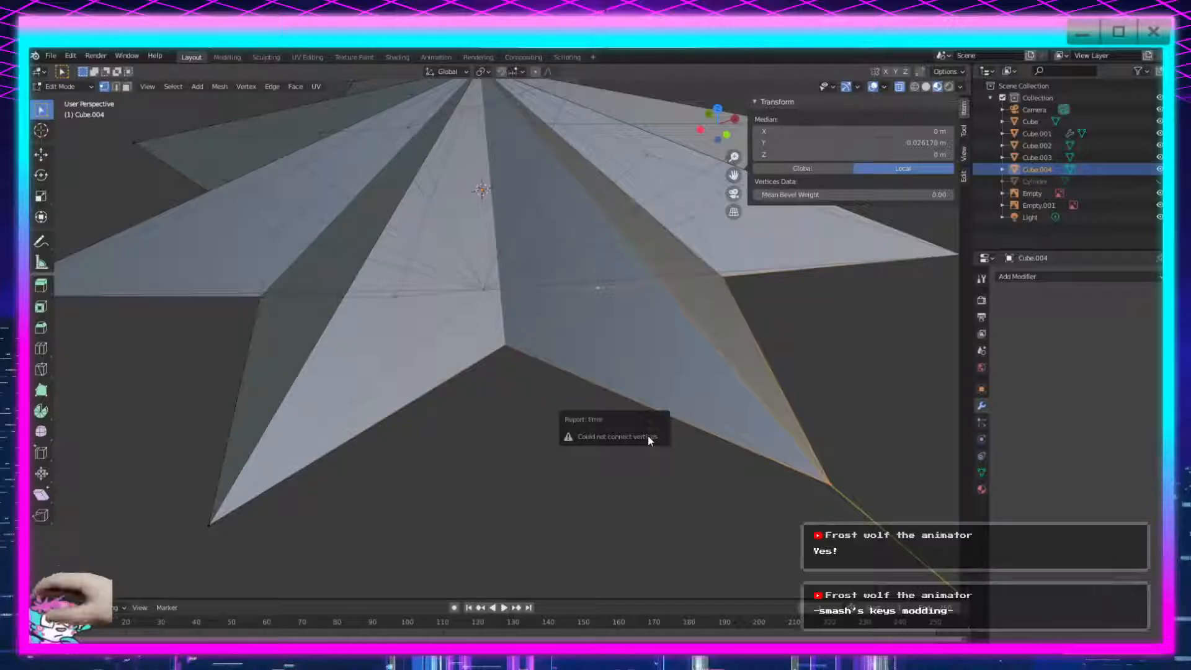
middle_drag(846, 489, 730, 515)
scroll(717, 417, down, 2)
click(700, 338)
scroll(730, 514, up, 4)
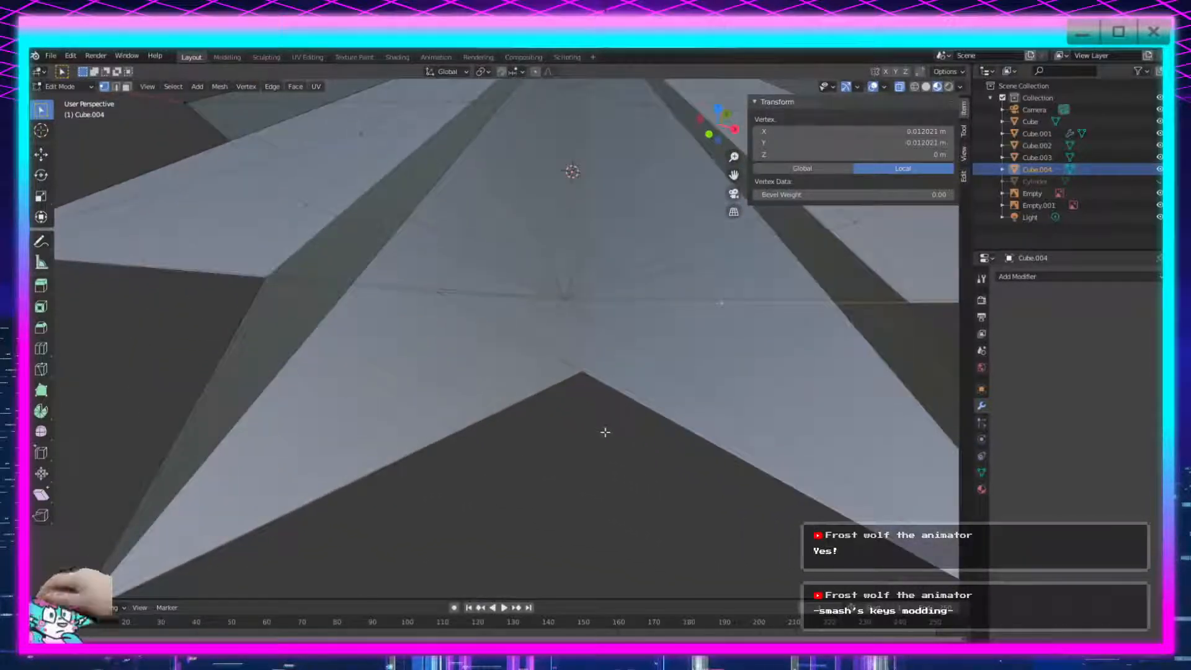
drag(589, 425, 567, 433)
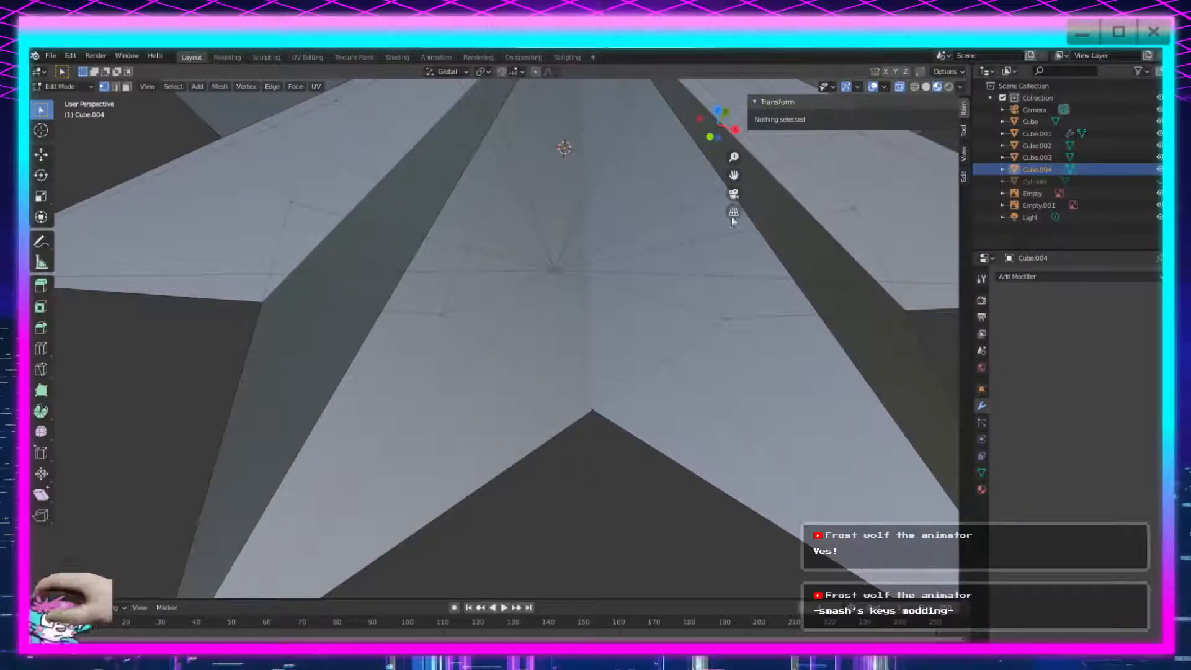
Enable Auto Merge Vertices, select the whole star mesh, confirm a zero-distance move and check the geometry.
click(921, 72)
scroll(496, 338, down, 5)
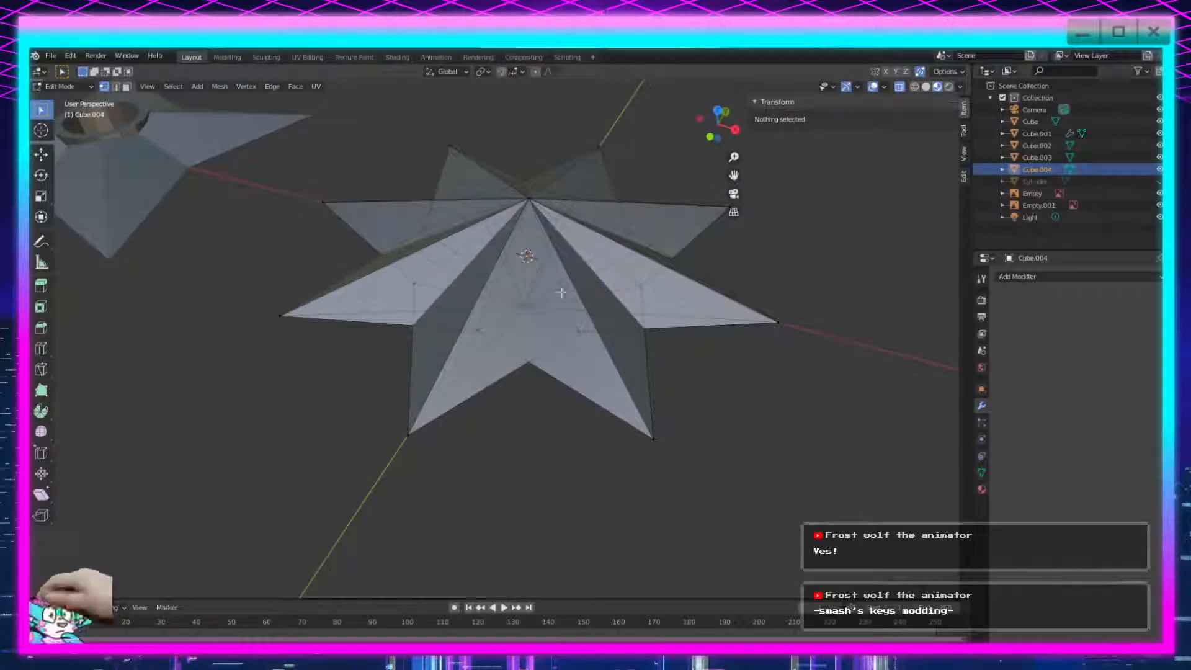
scroll(561, 285, down, 2)
drag(707, 166, 328, 442)
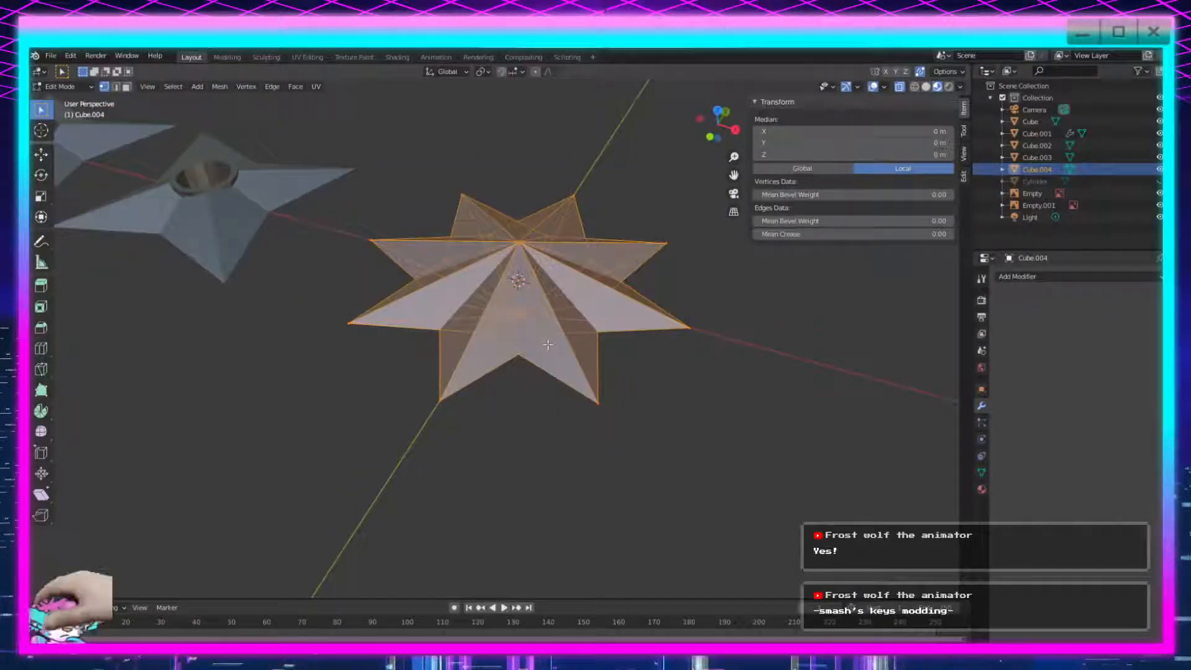
key(g)
click(548, 344)
scroll(582, 430, up, 5)
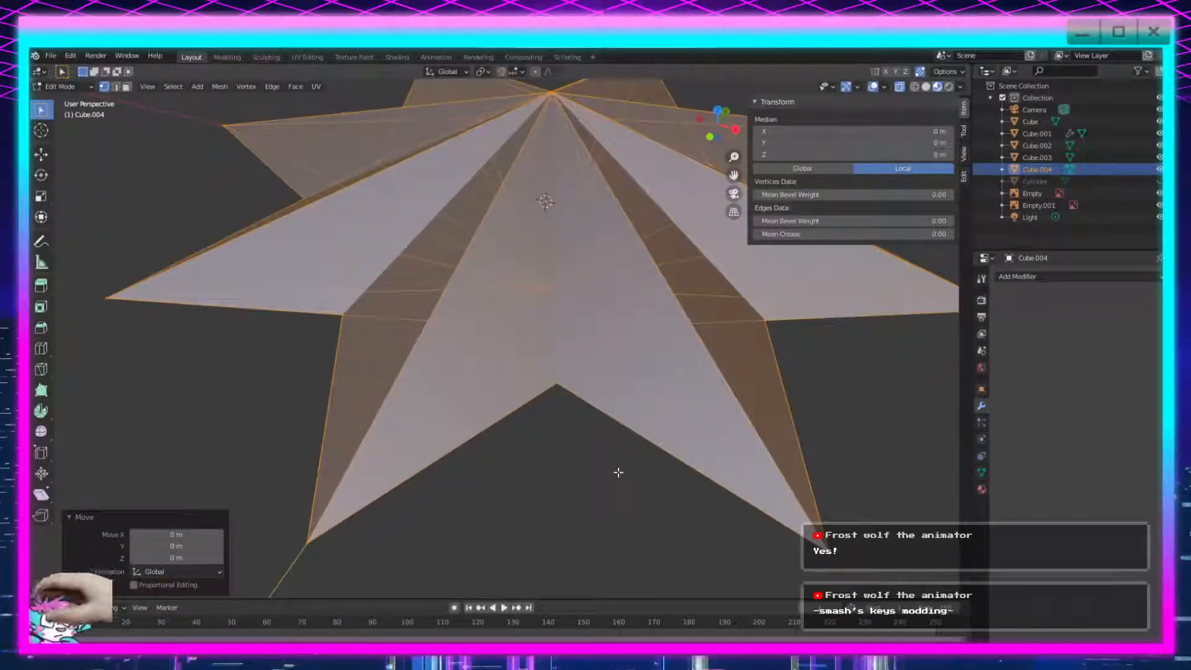
key(Tab)
scroll(592, 484, up, 3)
key(Tab)
scroll(577, 447, down, 3)
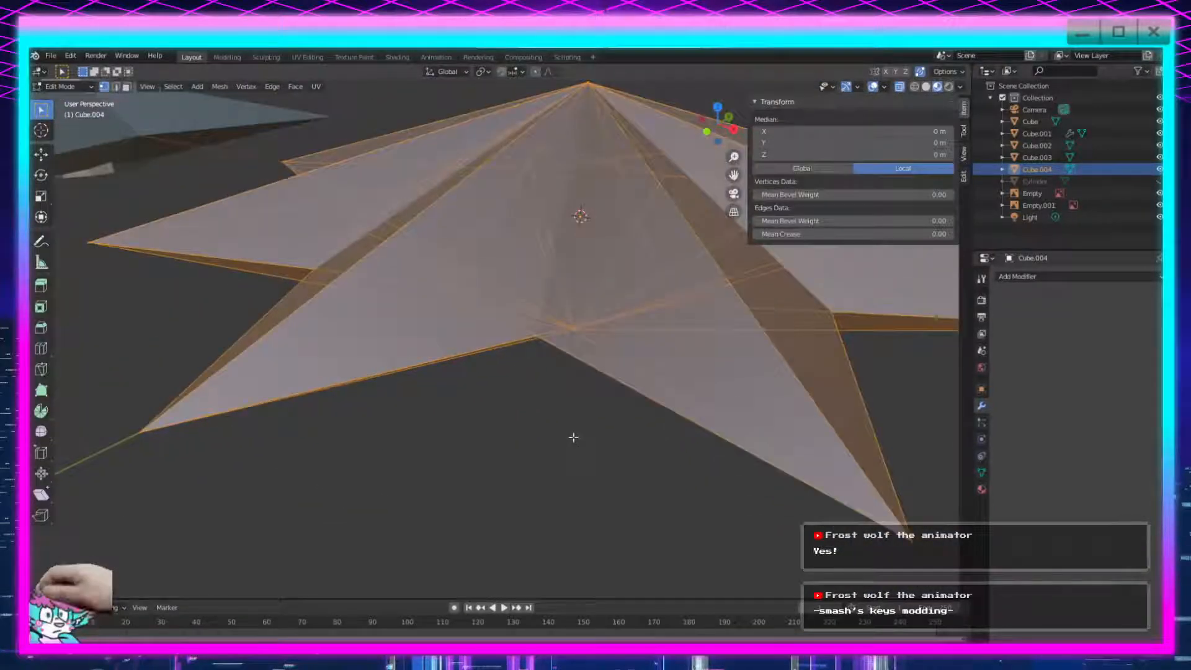
Examine the joined star's overlapping edges and inner corners from several angles.
scroll(586, 483, up, 3)
middle_drag(585, 482, 644, 484)
scroll(643, 483, down, 2)
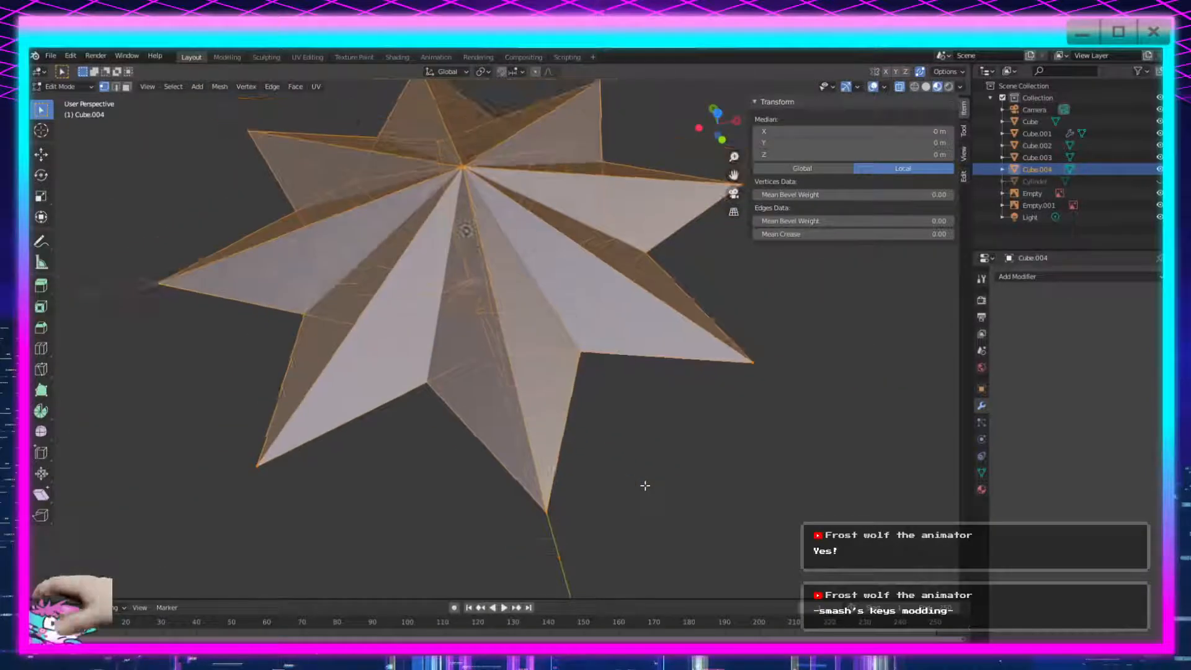
middle_drag(421, 355, 550, 404)
scroll(508, 398, up, 5)
scroll(530, 265, down, 5)
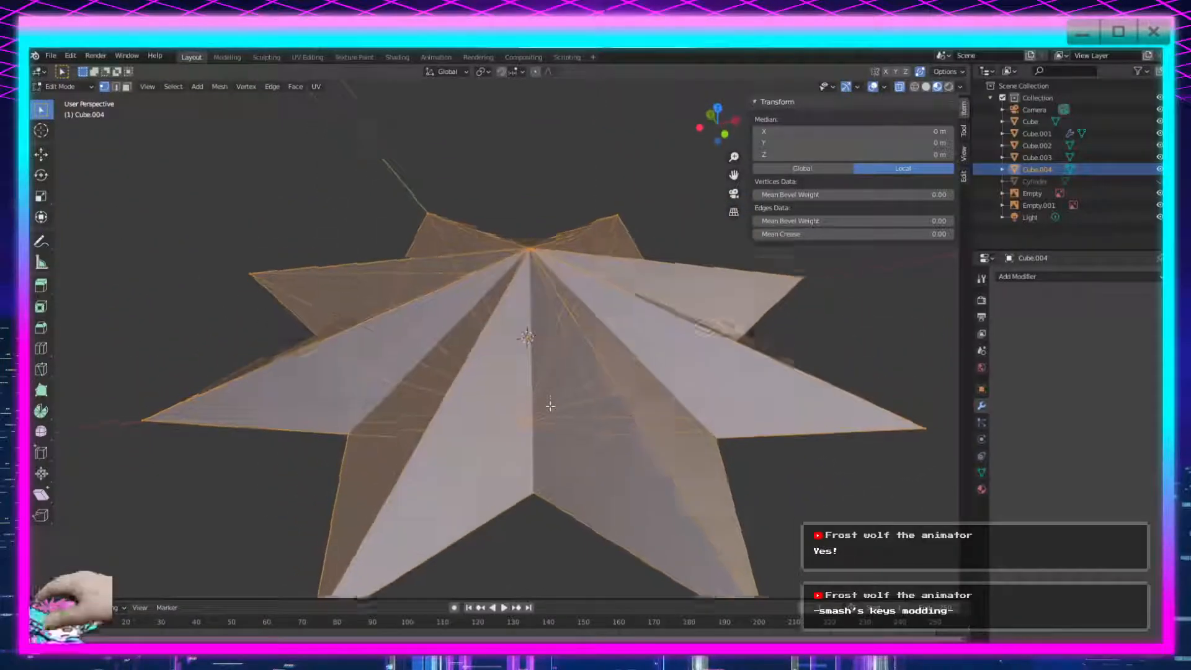
scroll(550, 460, up, 3)
middle_drag(550, 460, 548, 359)
scroll(565, 323, down, 3)
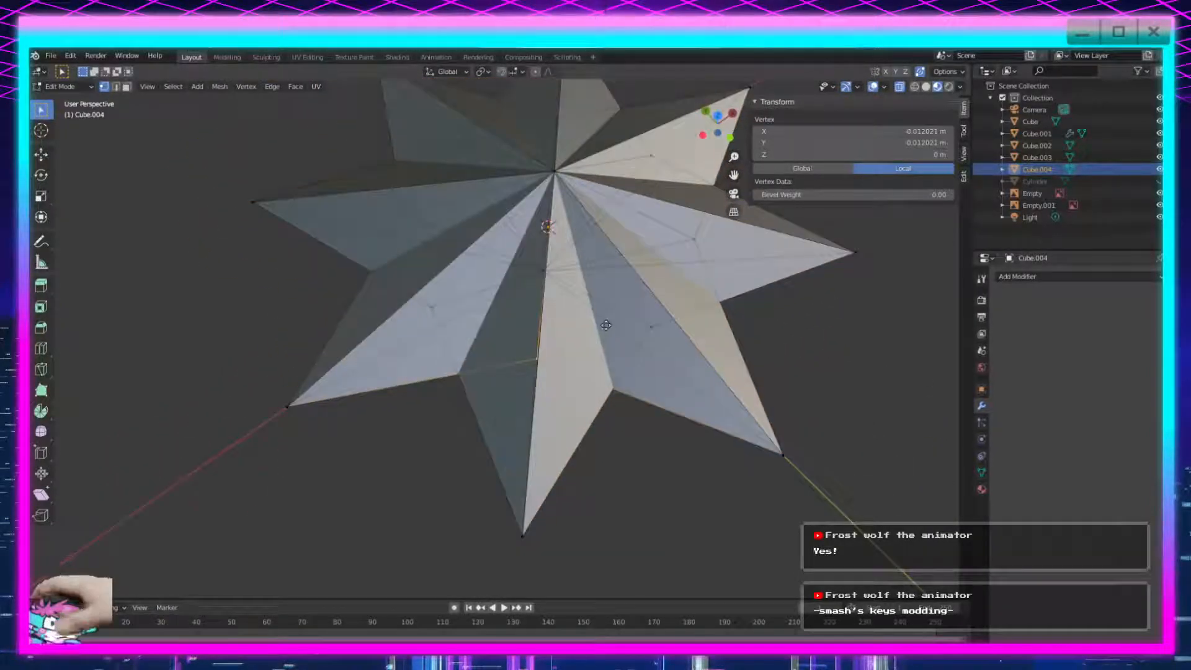
Try to slide the hidden inner vertex along its edge toward the neighbouring outer corner of the star.
key(shift+v)
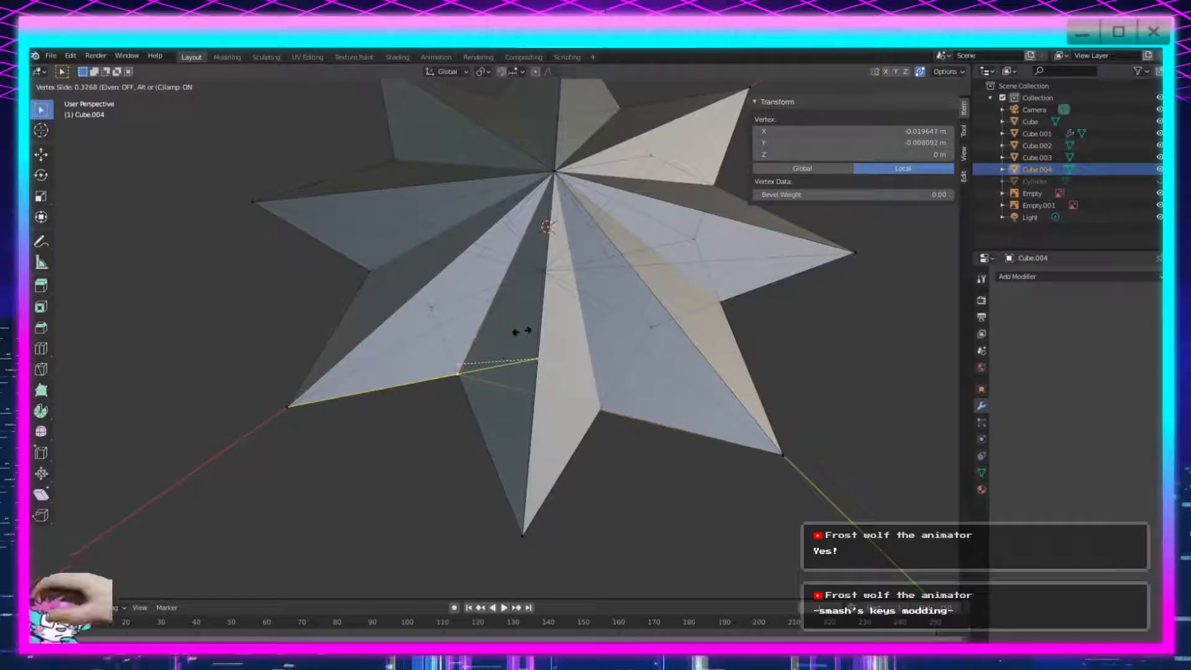
click(523, 330)
scroll(562, 389, up, 4)
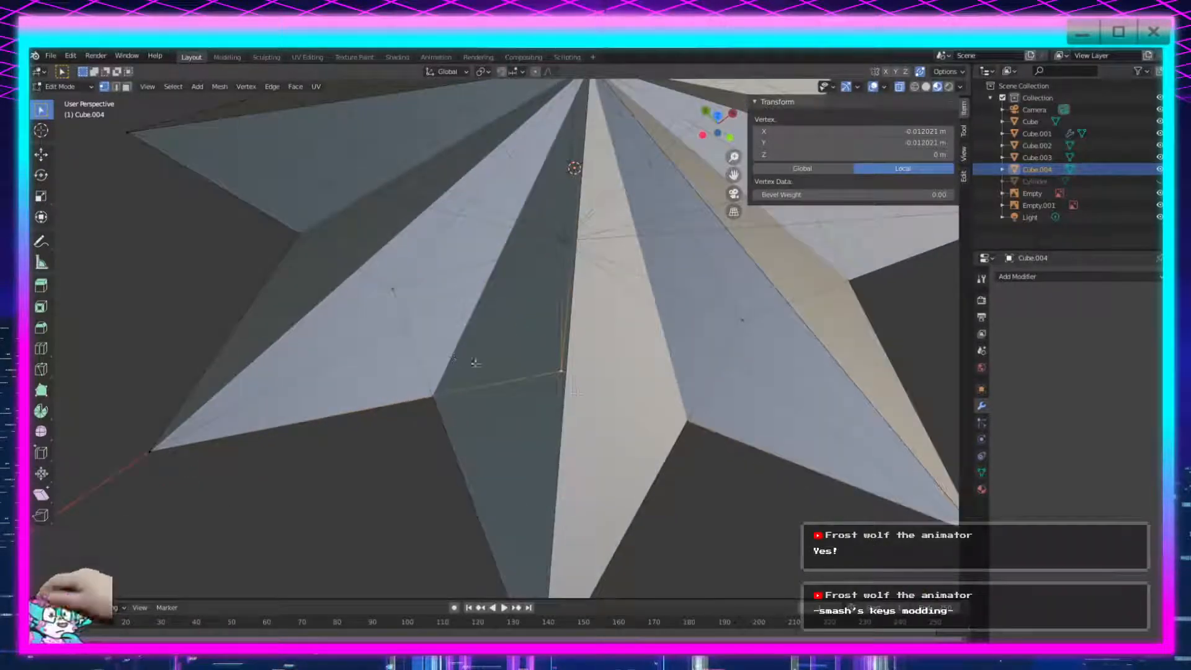
scroll(562, 388, down, 5)
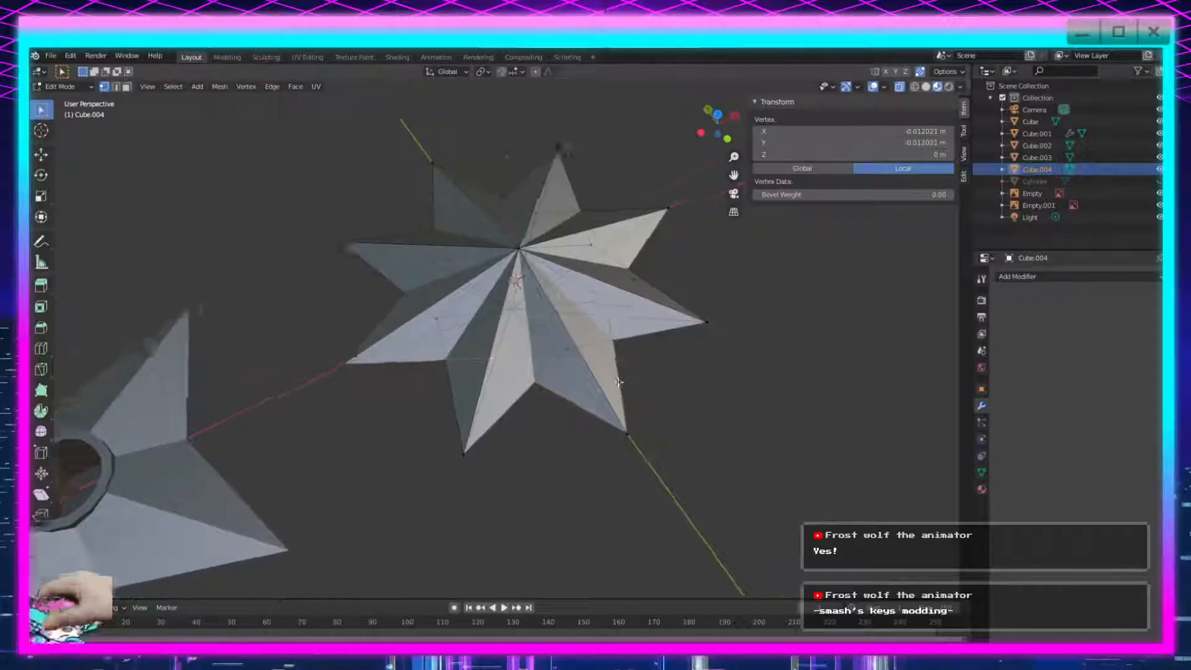
Enable Split Edges & Faces for Auto Merge, select the whole star and confirm a move without displacing it.
click(945, 72)
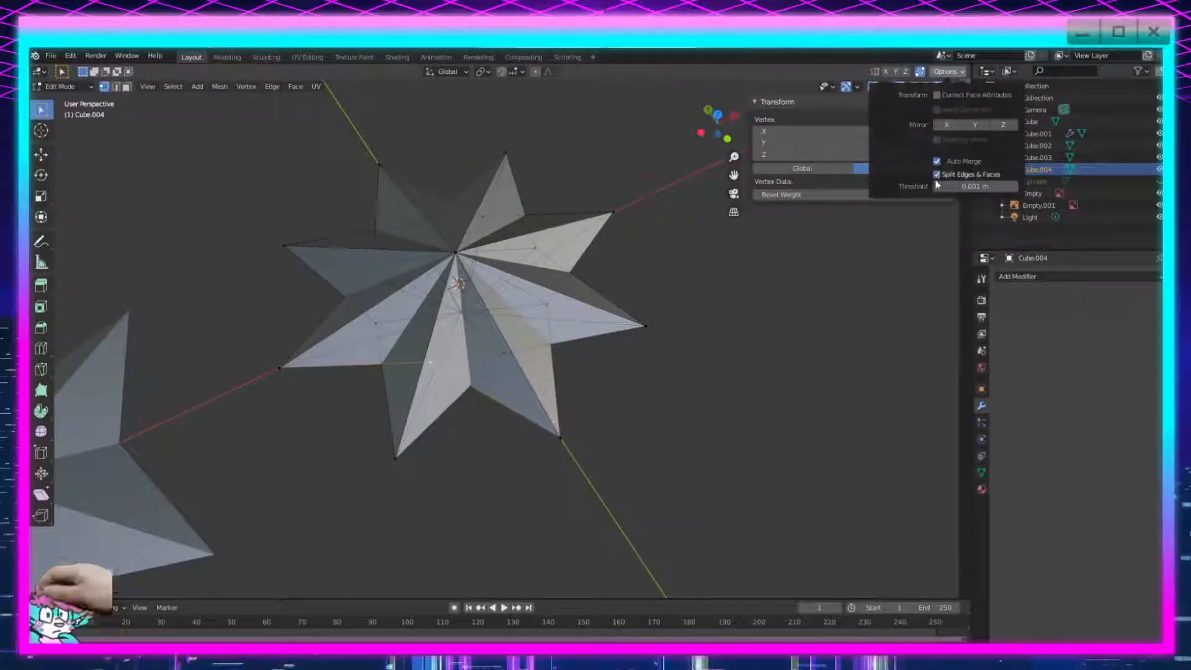
scroll(604, 341, down, 3)
middle_drag(604, 341, 575, 332)
drag(632, 192, 371, 441)
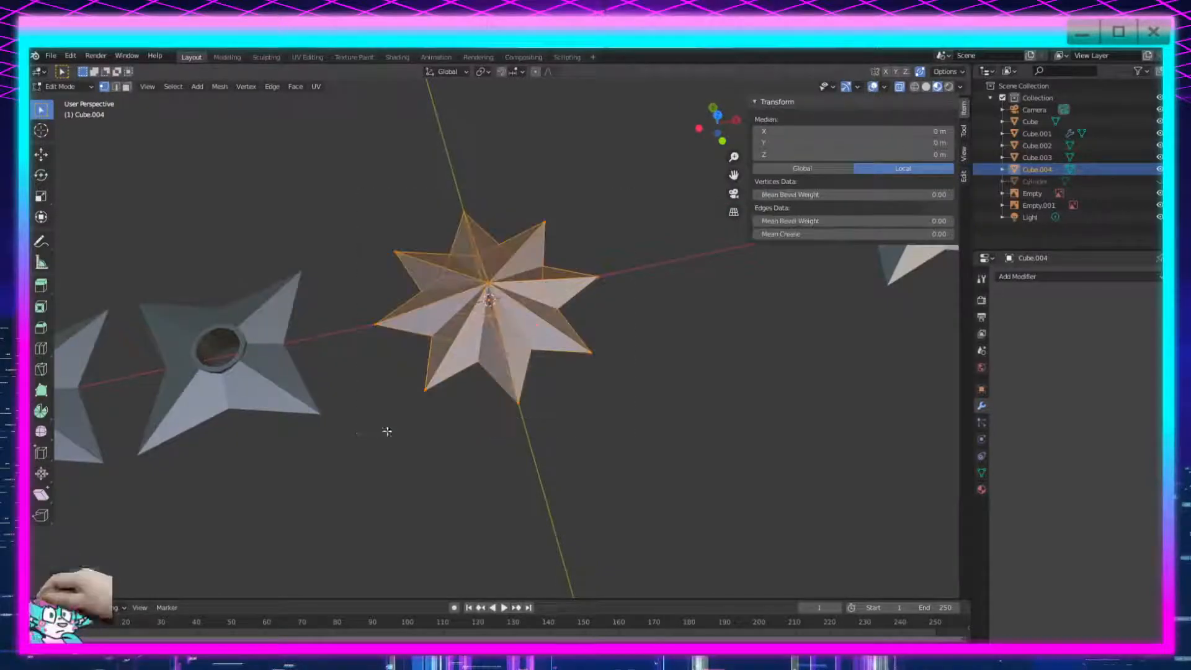
scroll(488, 432, up, 4)
key(g)
click(494, 236)
Select an outer corner vertex between two star tips and move it away to test whether the faces are joined.
scroll(532, 415, up, 4)
middle_drag(627, 382, 593, 391)
click(501, 384)
middle_drag(453, 444, 605, 258)
scroll(481, 473, down, 6)
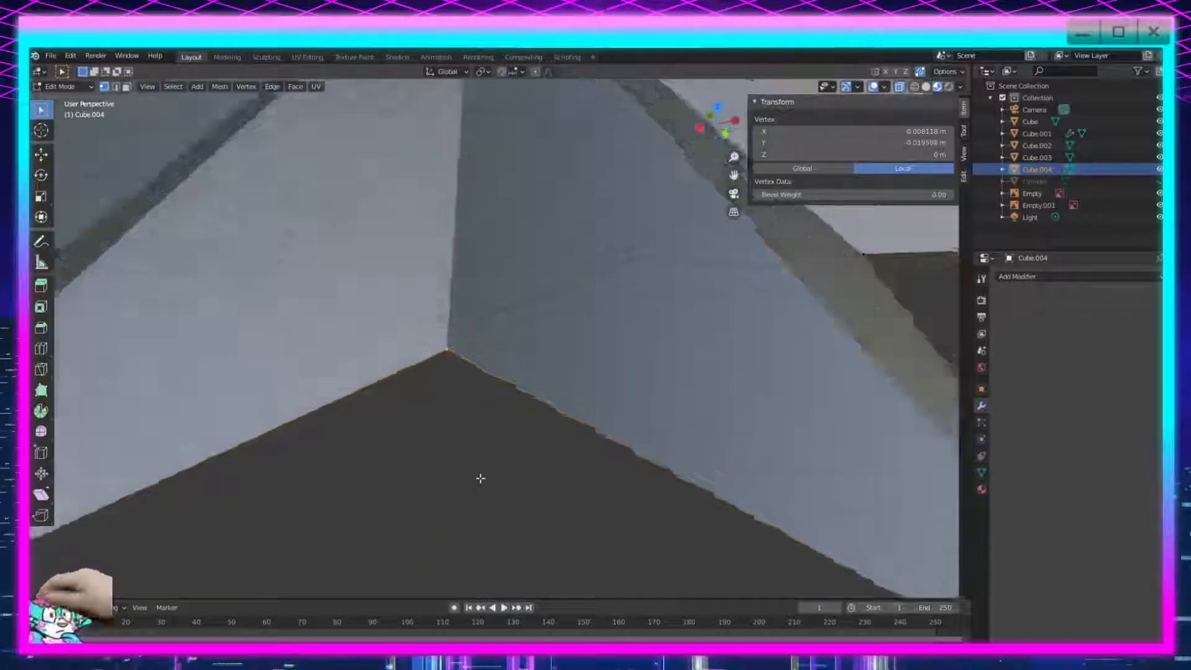
key(g)
click(531, 485)
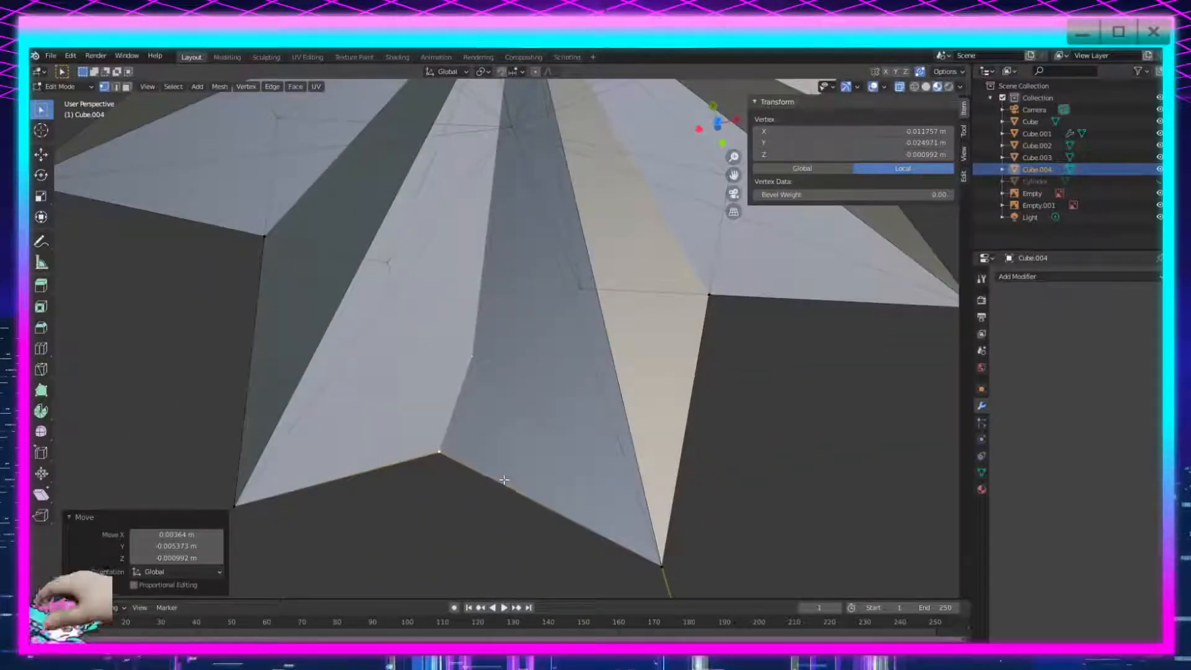
Select the hidden inner vertices, try deleting them from the star, and undo the deletion.
middle_drag(531, 485, 613, 405)
drag(571, 363, 562, 366)
shift+middle_drag(507, 362, 576, 499)
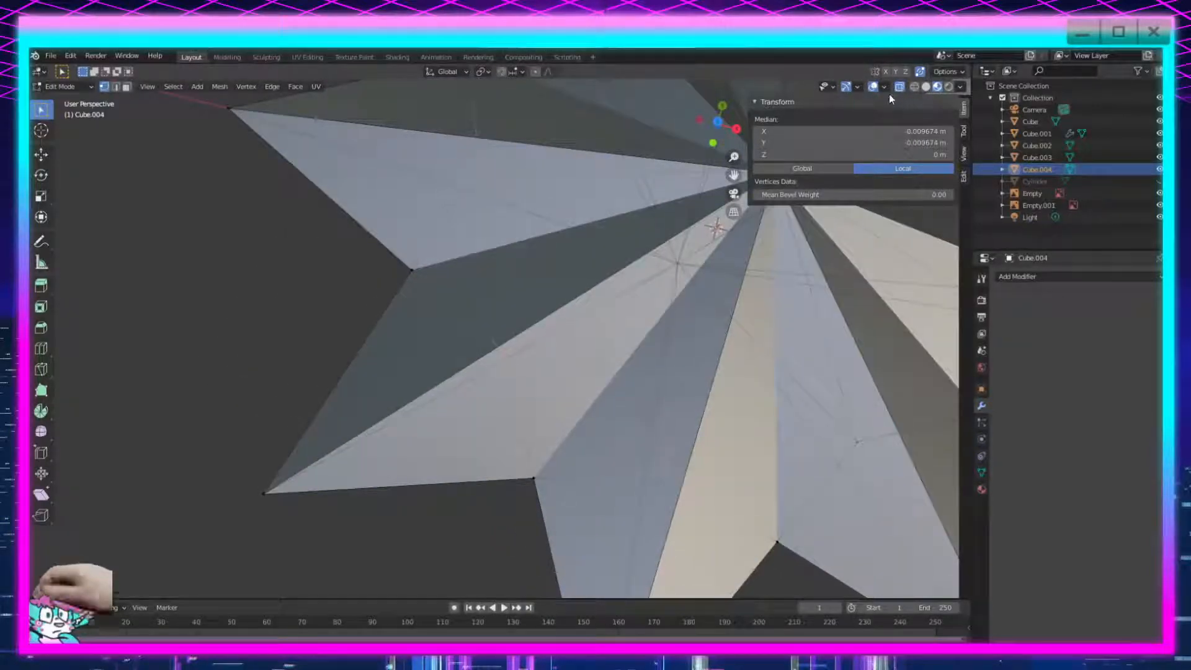
click(921, 72)
scroll(685, 327, down, 3)
shift+middle_drag(684, 327, 565, 421)
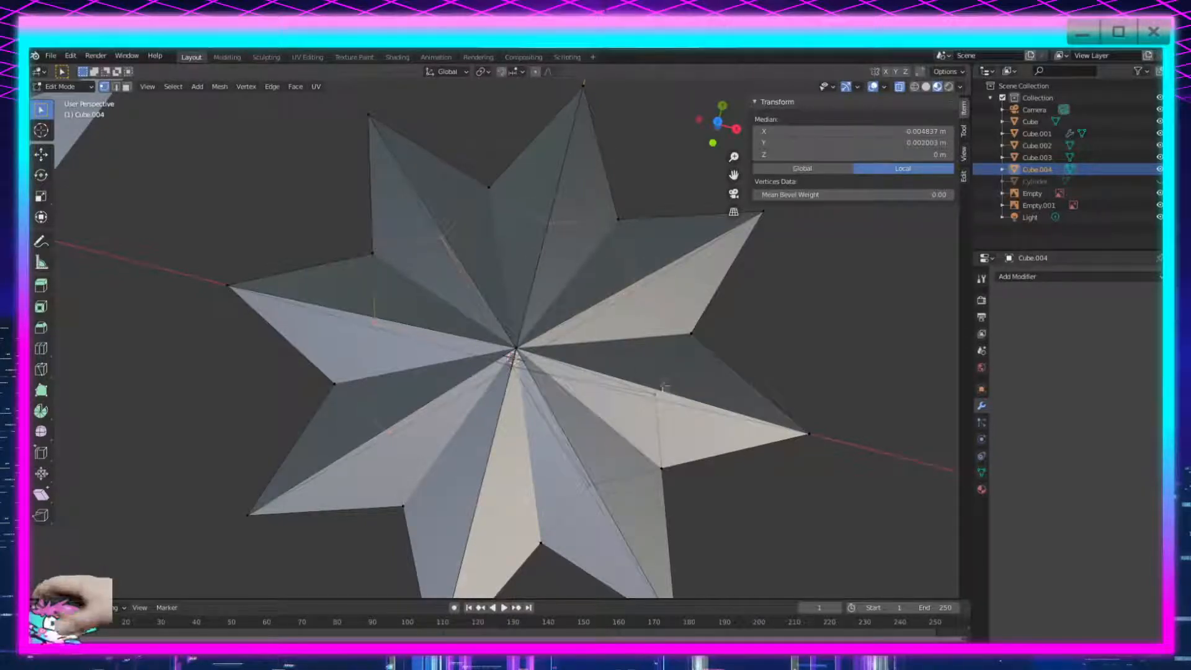
middle_drag(573, 447, 505, 364)
key(x)
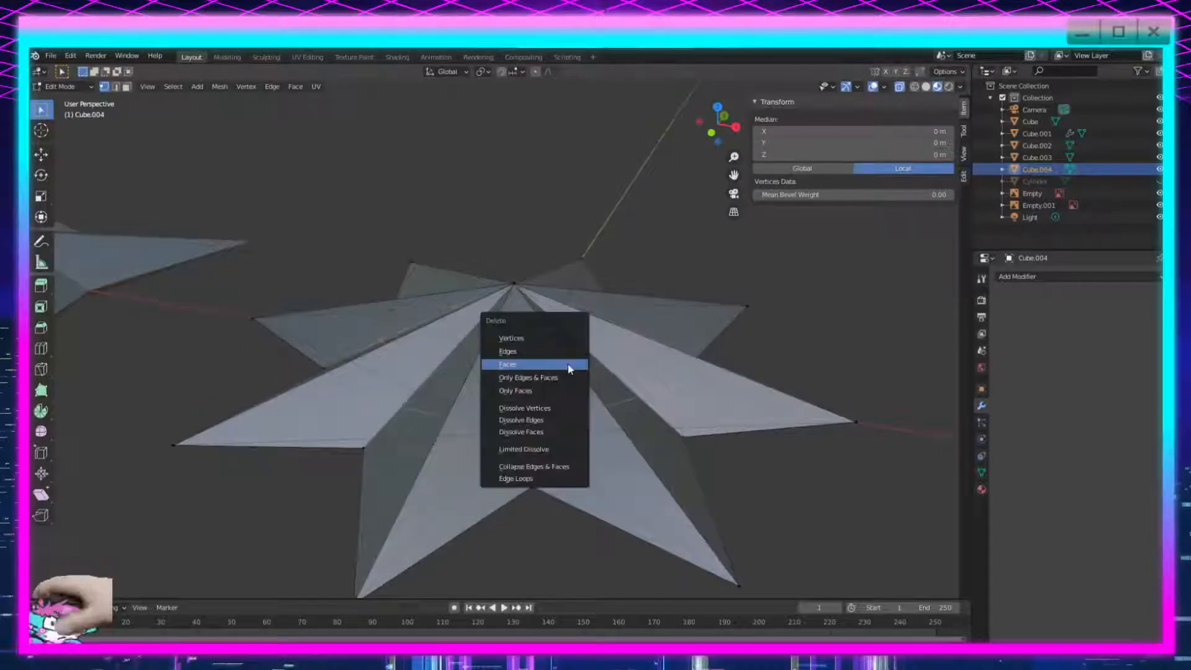
click(545, 338)
middle_drag(570, 431, 620, 597)
middle_drag(621, 363, 635, 388)
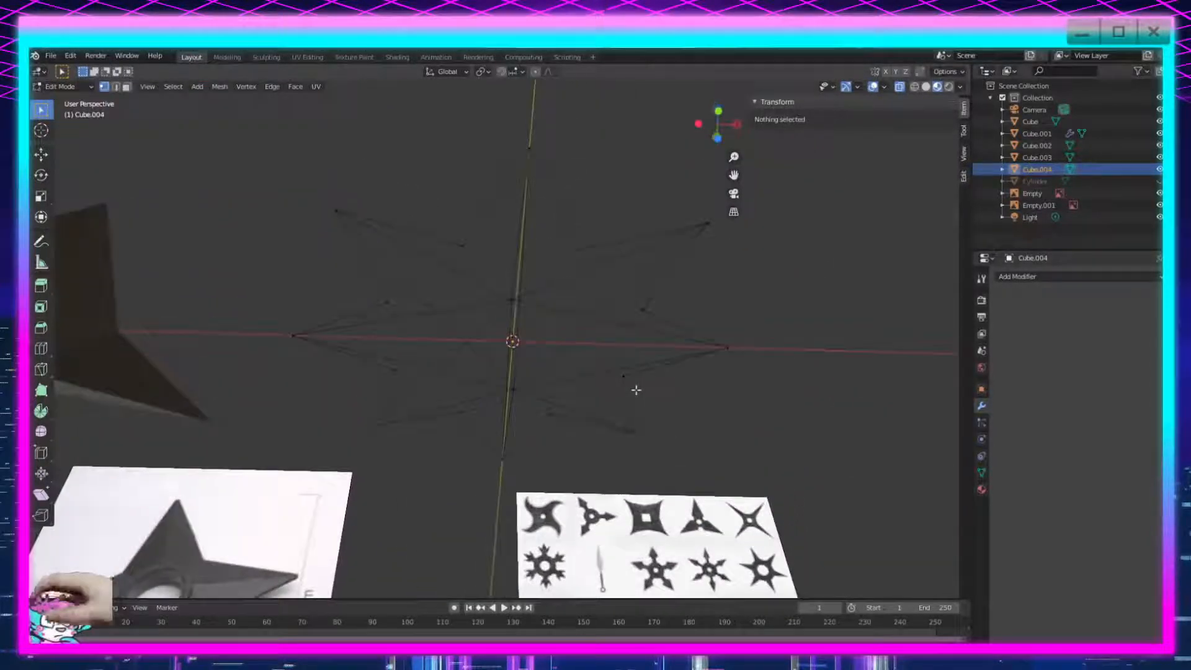
key(ctrl+z)
Vertex Slide the two hidden inner vertices on the star's positive Y side onto their neighbouring outer corners.
middle_drag(585, 335, 579, 486)
scroll(557, 474, up, 2)
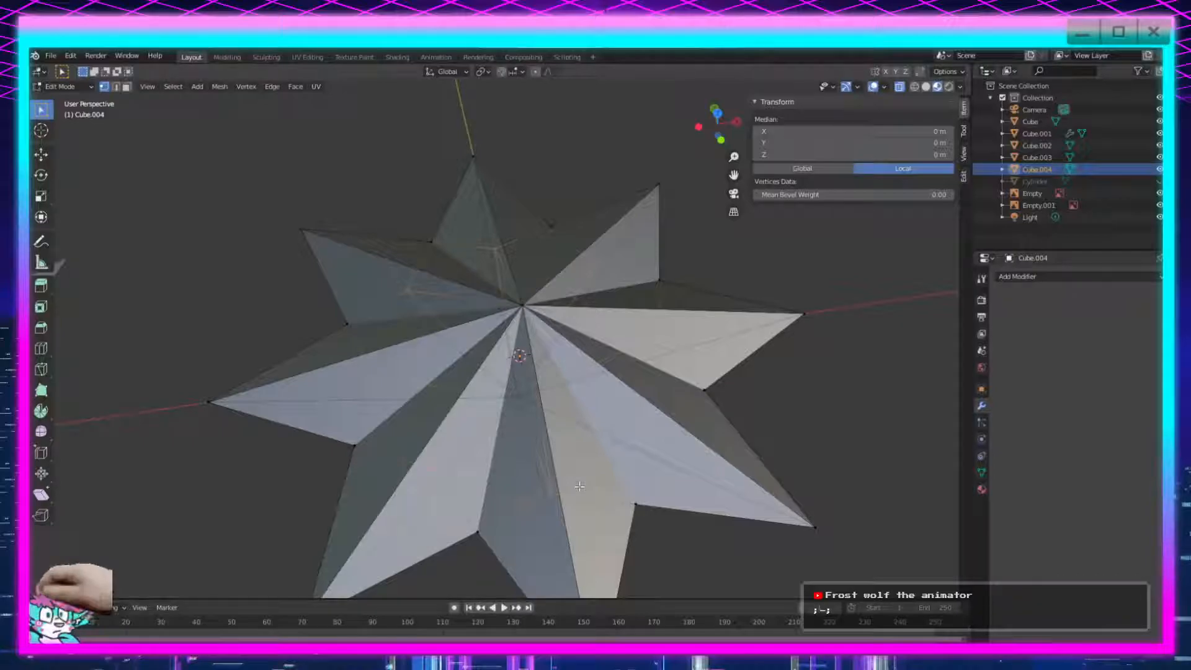
middle_drag(444, 498, 614, 464)
click(605, 320)
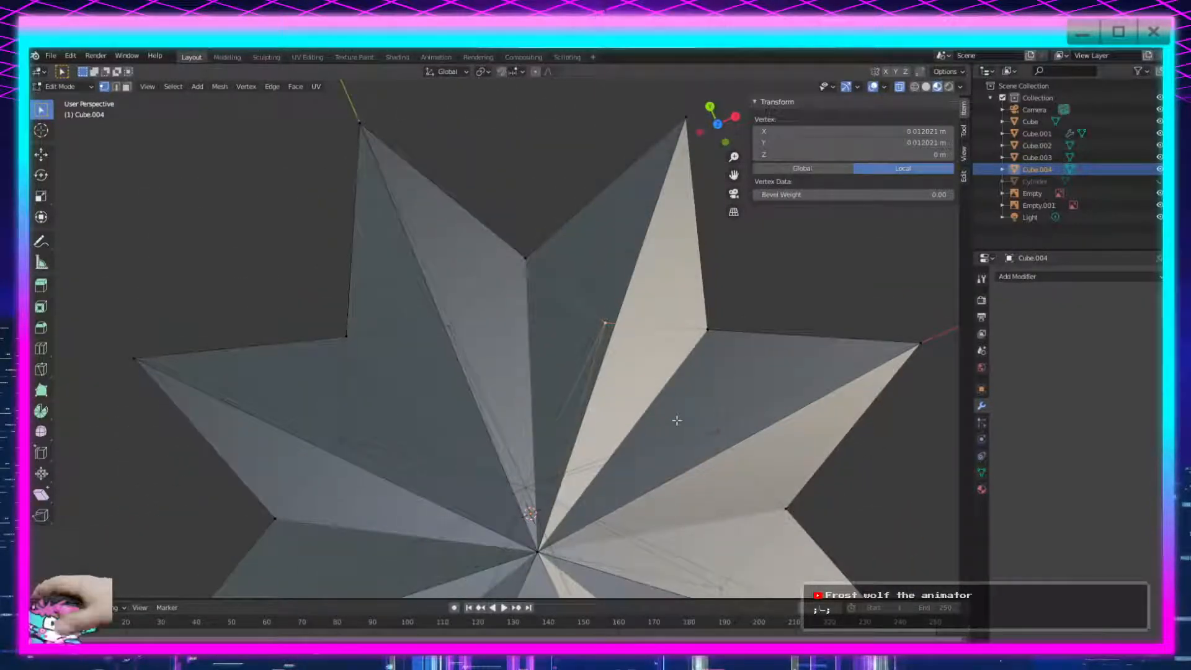
key(shift+v)
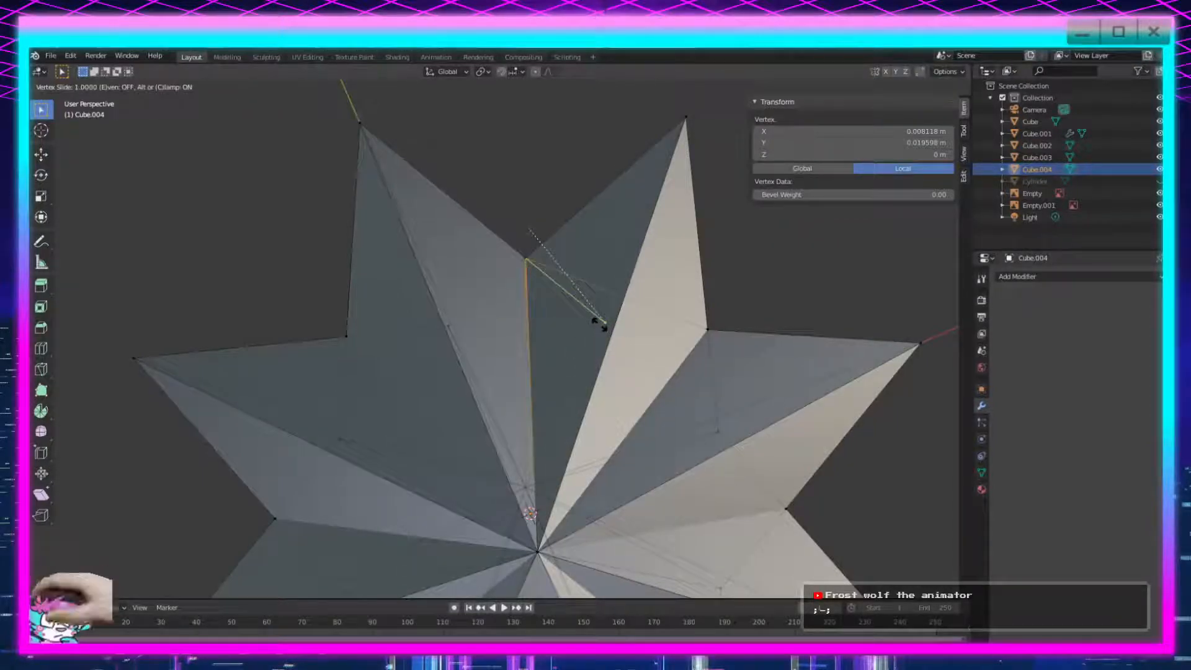
click(600, 325)
click(452, 324)
key(shift+v)
click(381, 331)
Vertex Slide the two hidden inner vertices on the star's negative X side fully onto their outer corners.
shift+middle_drag(375, 440, 500, 327)
click(447, 351)
key(shift+v)
click(474, 445)
shift+middle_drag(562, 497, 587, 316)
click(474, 319)
key(g)
key(g)
click(586, 431)
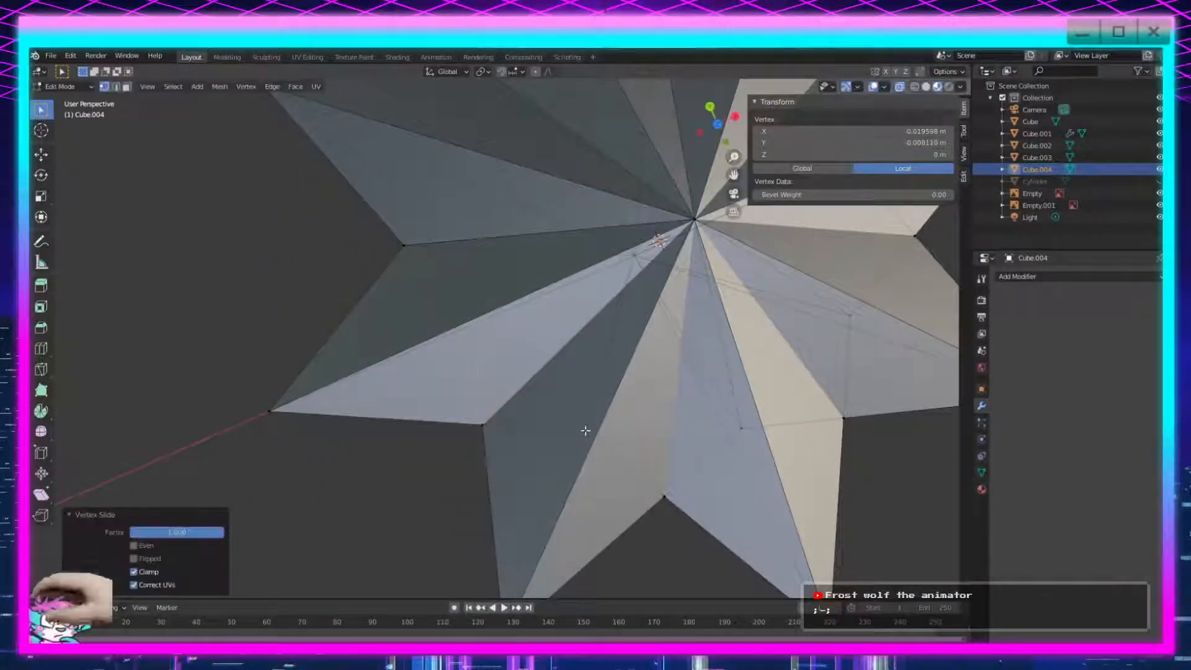
Vertex Slide the next hidden inner vertex fully onto the adjacent outer corner on the star's negative Y side.
click(578, 433)
click(588, 432)
key(g)
key(g)
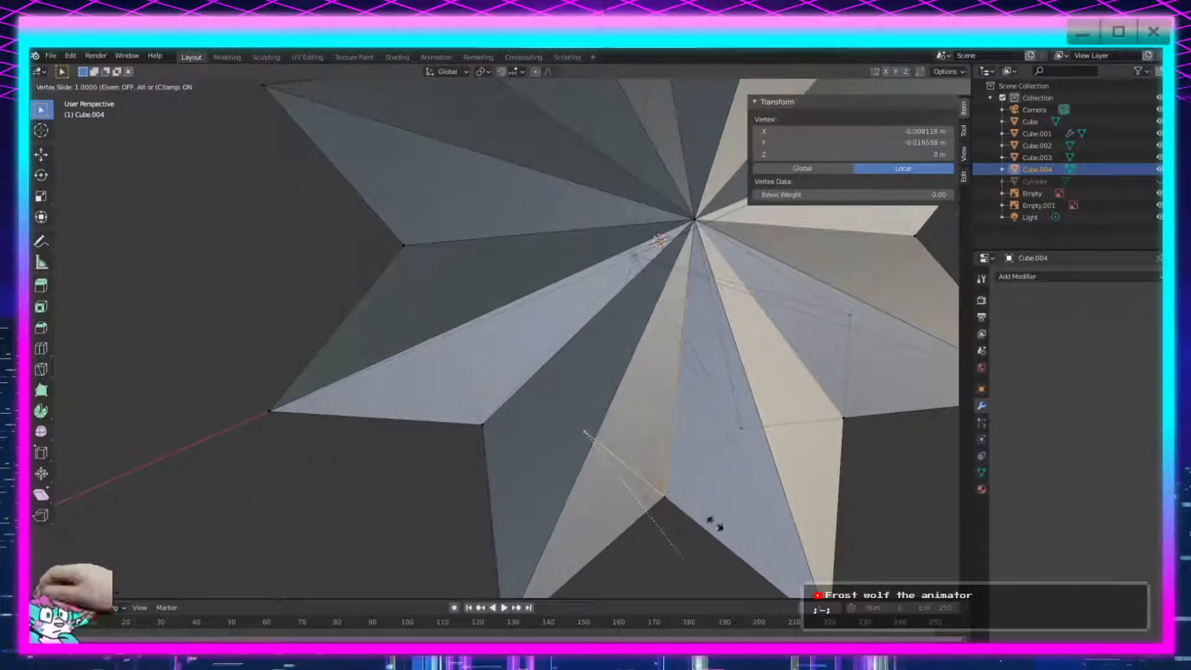
click(714, 523)
Vertex Slide the remaining two hidden inner vertices on the star's positive X side fully onto their outer corners.
shift+middle_drag(774, 541, 607, 506)
shift+middle_drag(719, 312, 571, 471)
click(590, 421)
key(g)
key(g)
click(778, 199)
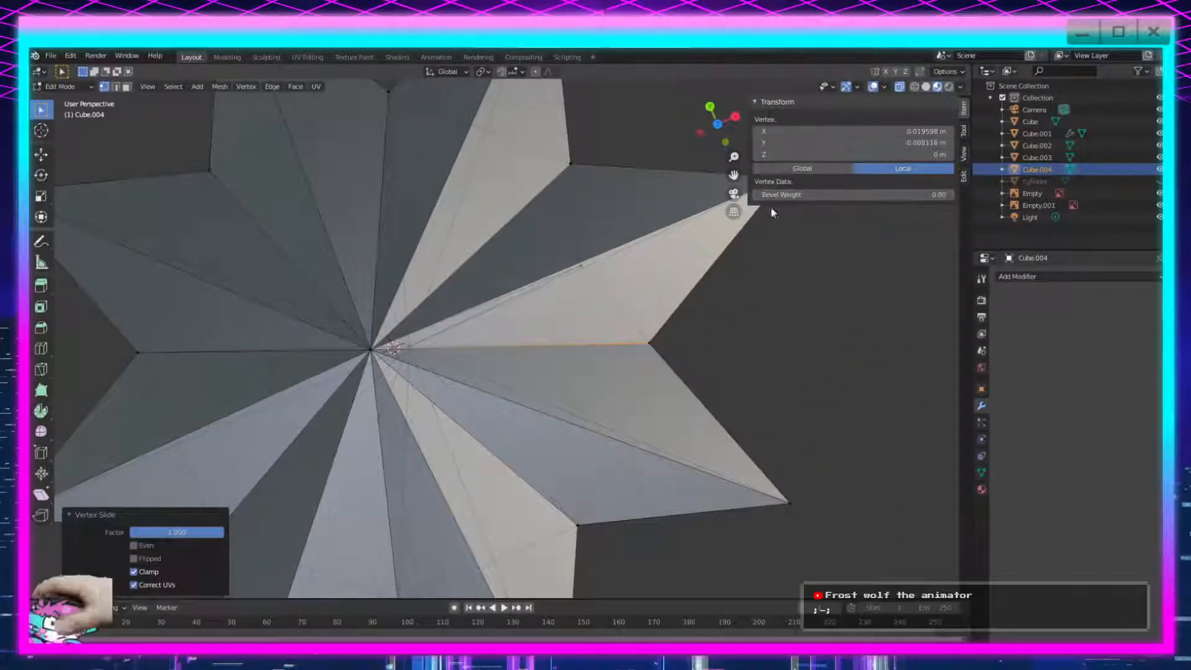
click(565, 266)
key(g)
key(g)
click(606, 123)
Select the whole star mesh, confirm a zero-distance move to merge the slid vertices, and toggle Auto Merge.
scroll(594, 366, down, 5)
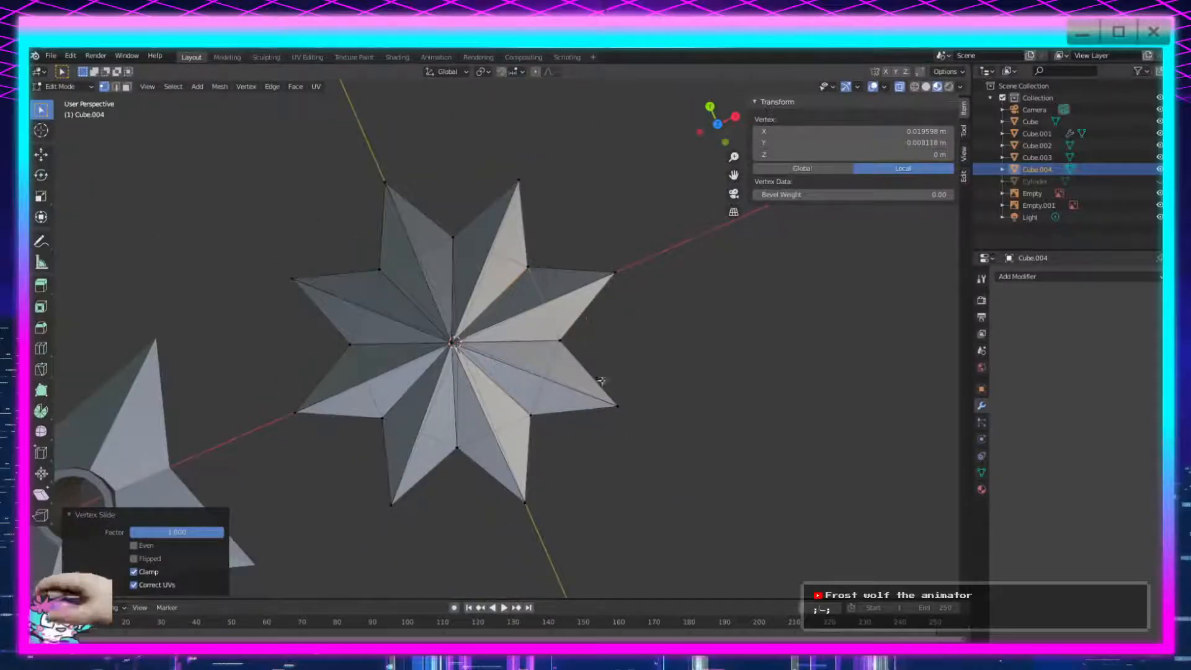
scroll(594, 366, down, 5)
drag(634, 218, 360, 463)
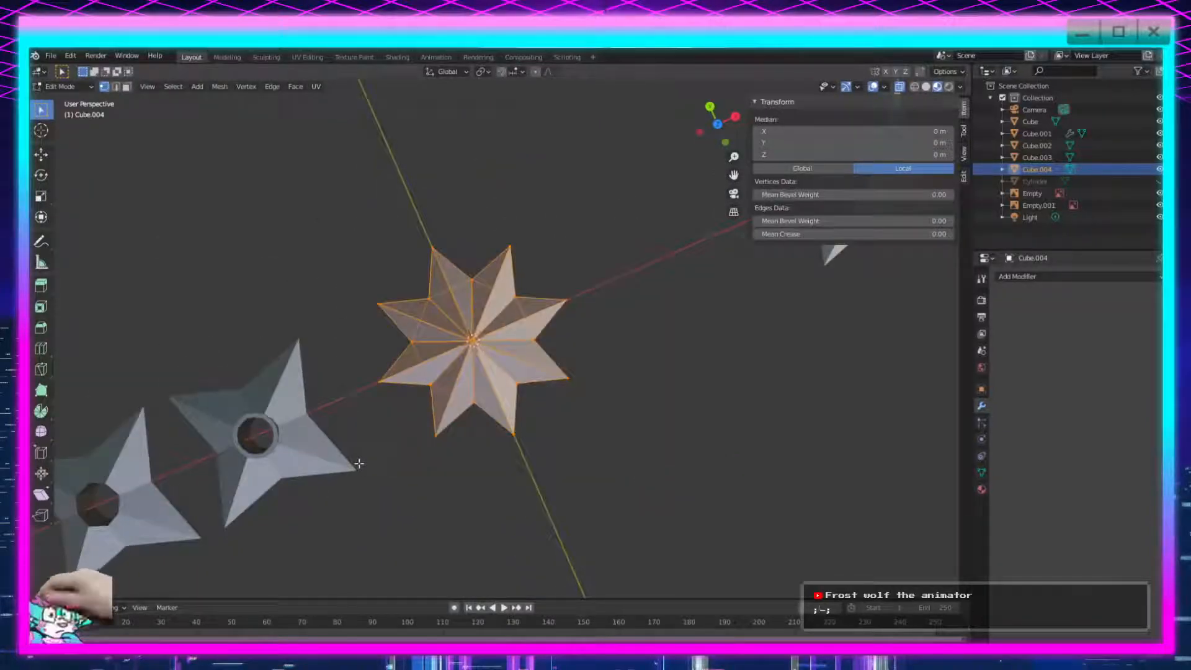
key(g)
click(638, 408)
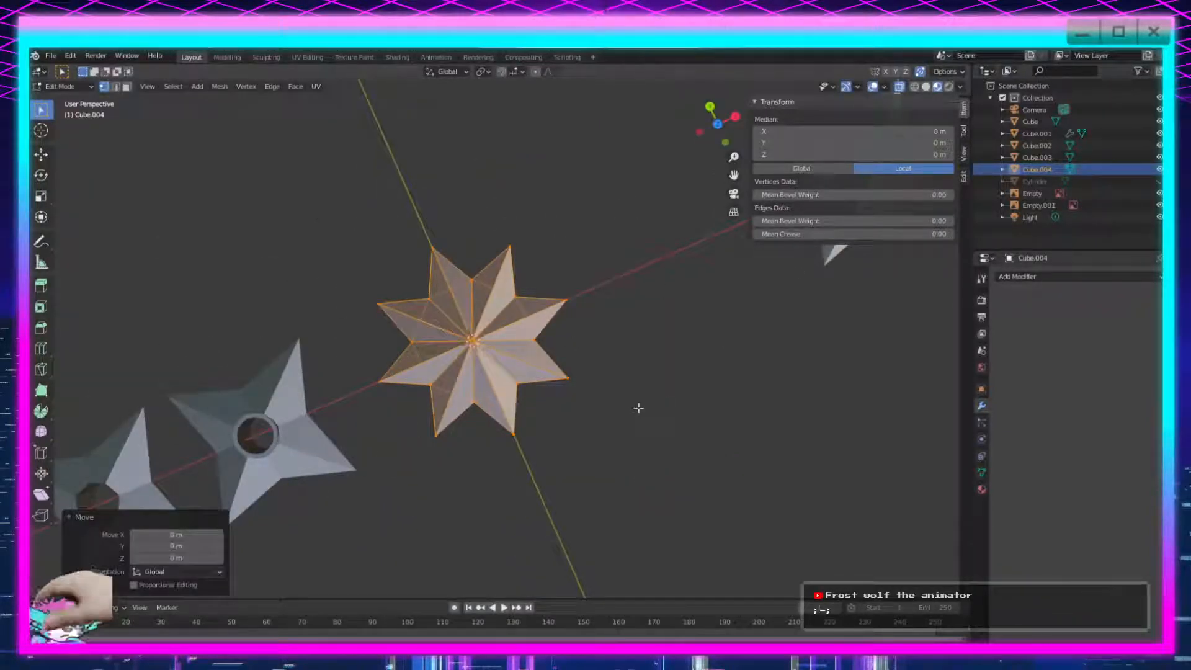
click(919, 71)
Leave edit mode and examine the star's outer surface and underside for leftover internal geometry.
scroll(635, 535, up, 4)
middle_drag(635, 537, 582, 457)
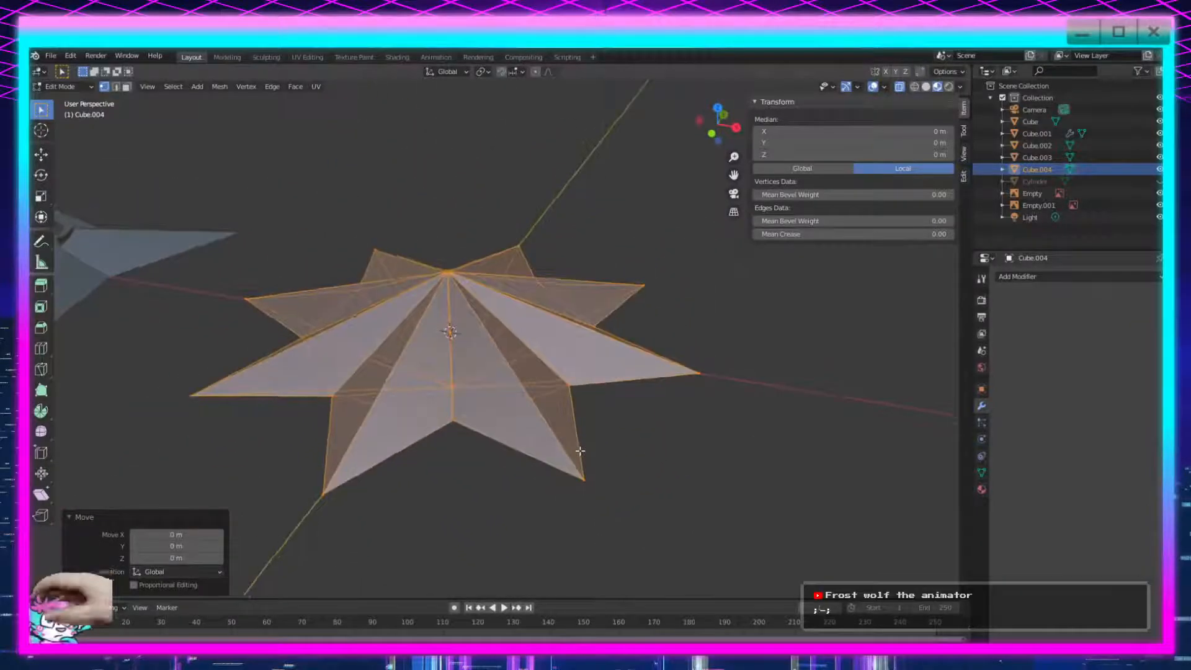
scroll(577, 465, down, 1)
scroll(574, 468, up, 1)
middle_drag(534, 532, 569, 501)
key(Tab)
middle_drag(601, 433, 645, 364)
scroll(574, 426, up, 5)
scroll(666, 386, down, 6)
scroll(515, 347, up, 5)
middle_drag(557, 335, 470, 340)
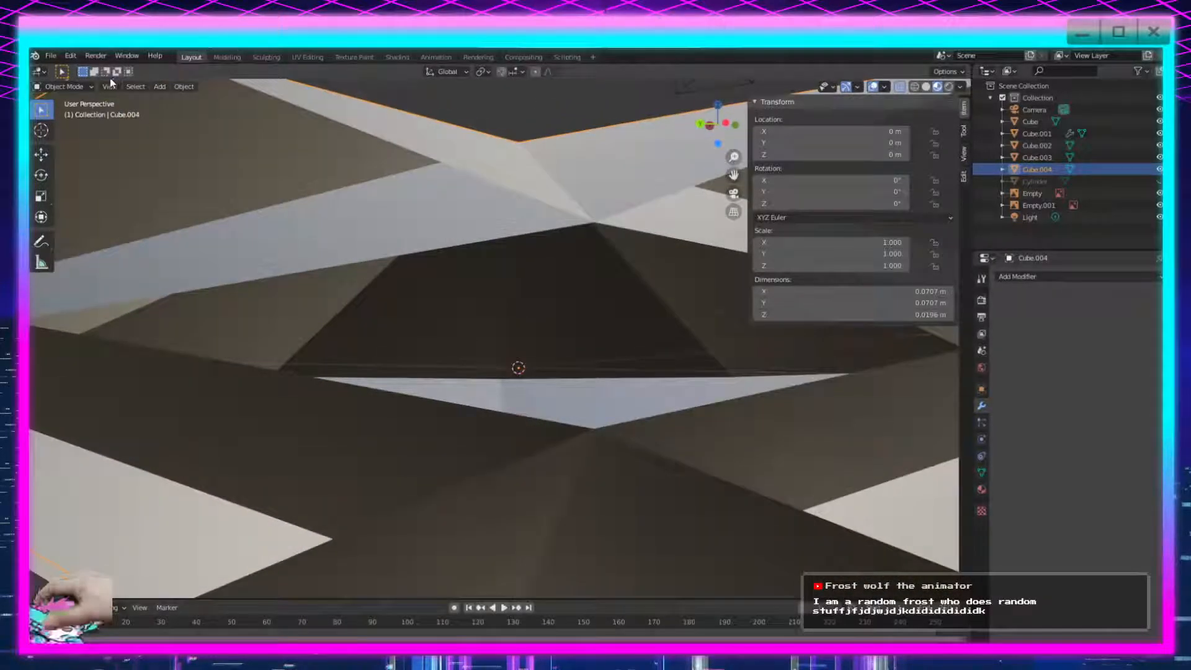
Return to edit mode with face selection and check individual faces near the star's corners, leaving nothing selected.
click(67, 88)
click(61, 115)
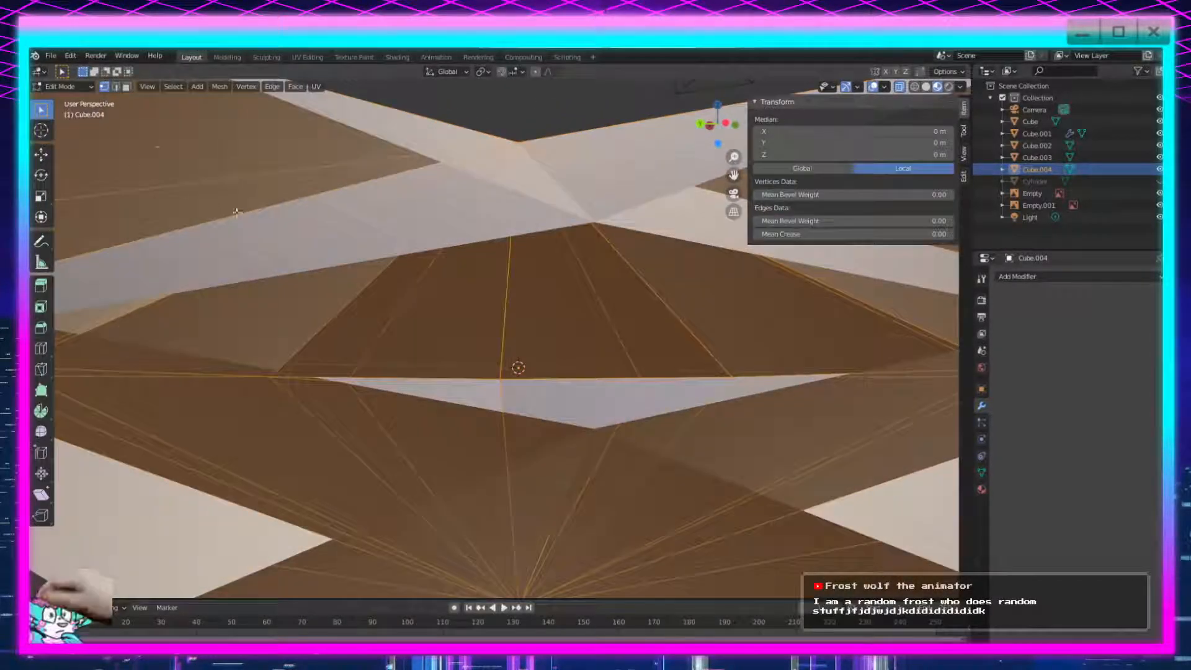
click(129, 92)
click(126, 87)
scroll(507, 345, down, 6)
middle_drag(536, 416, 574, 500)
scroll(579, 482, up, 1)
click(437, 405)
scroll(436, 405, up, 1)
shift+click(417, 362)
click(513, 440)
shift+middle_drag(702, 475, 526, 431)
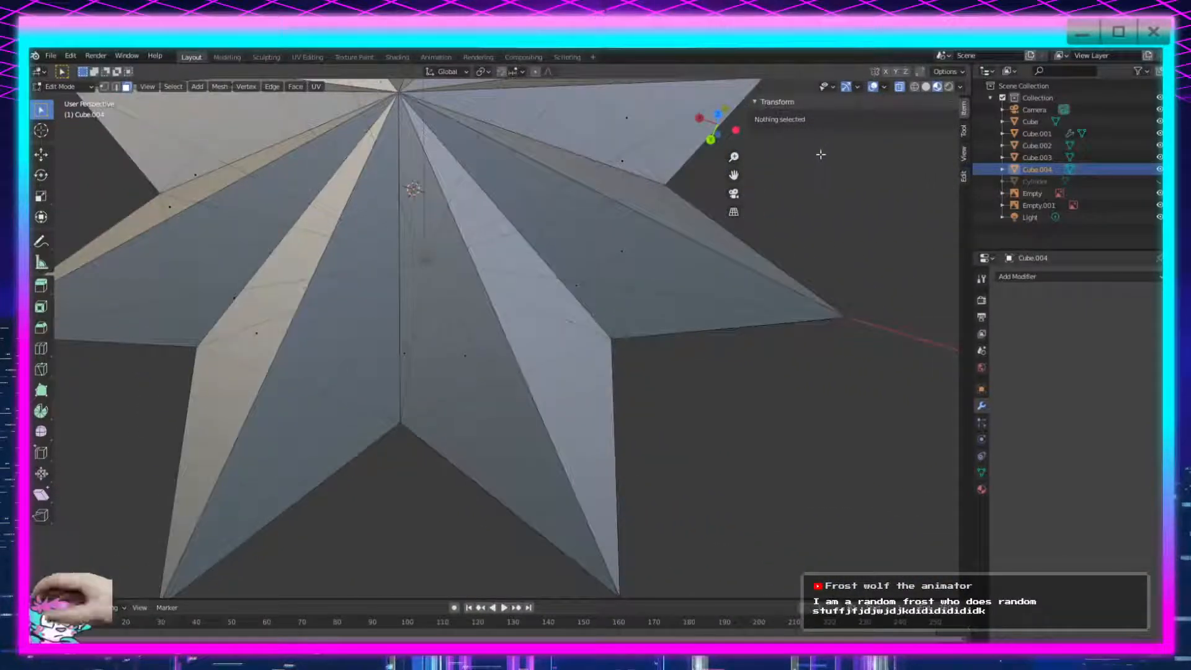
Turn on Auto Merge and Correct Face Attributes, select the whole star and confirm a zero-distance move.
click(942, 73)
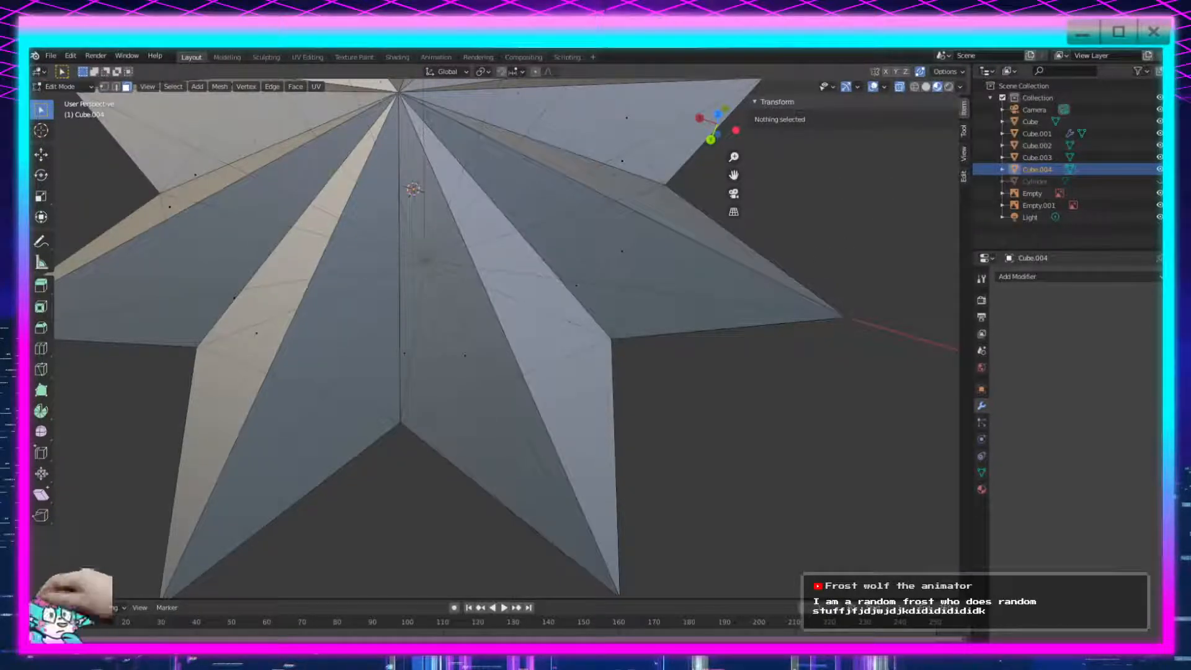
scroll(742, 286, down, 5)
click(952, 73)
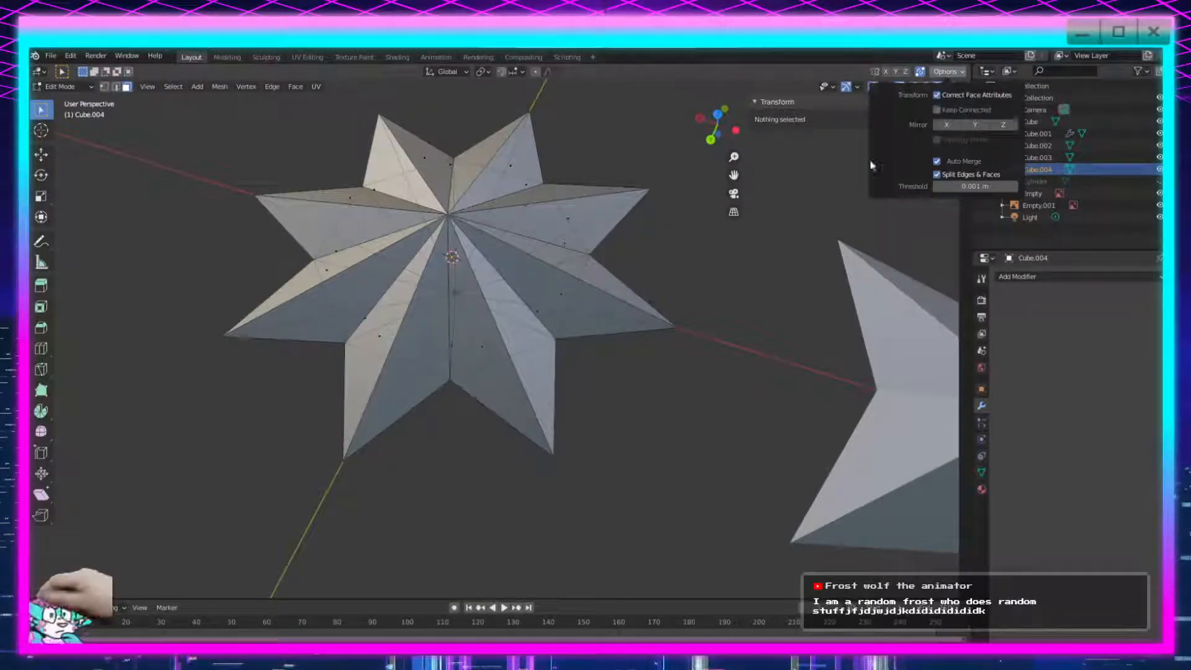
scroll(604, 160, down, 3)
drag(625, 126, 323, 444)
key(g)
click(526, 286)
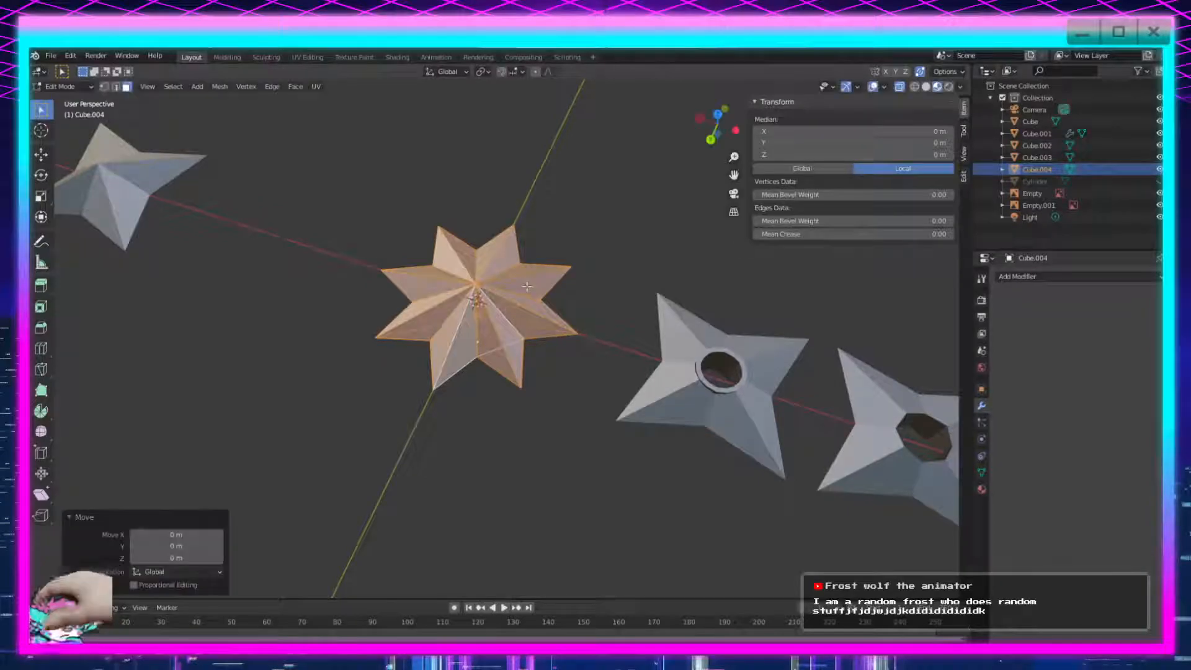
Examine the star's faces up close, switch to object mode and check its surface.
scroll(542, 363, up, 9)
scroll(243, 520, down, 1)
scroll(243, 520, down, 3)
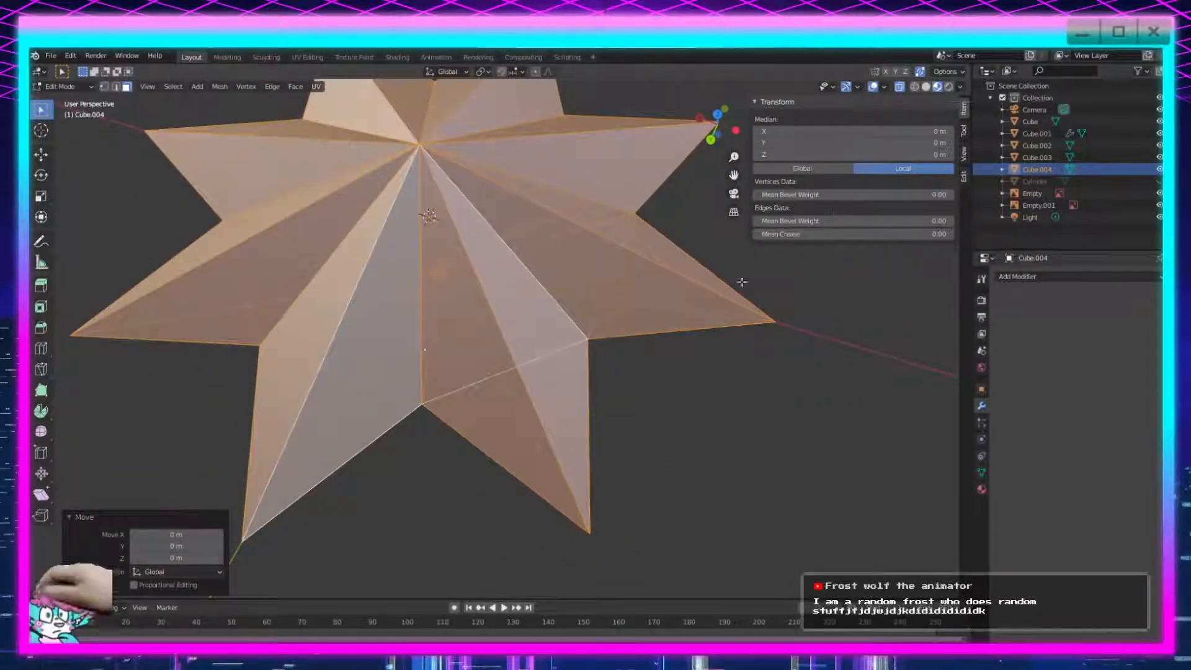
scroll(641, 409, down, 3)
key(Tab)
mouse_move(647, 453)
middle_down()
mouse_move(633, 416)
mouse_move(644, 453)
middle_up()
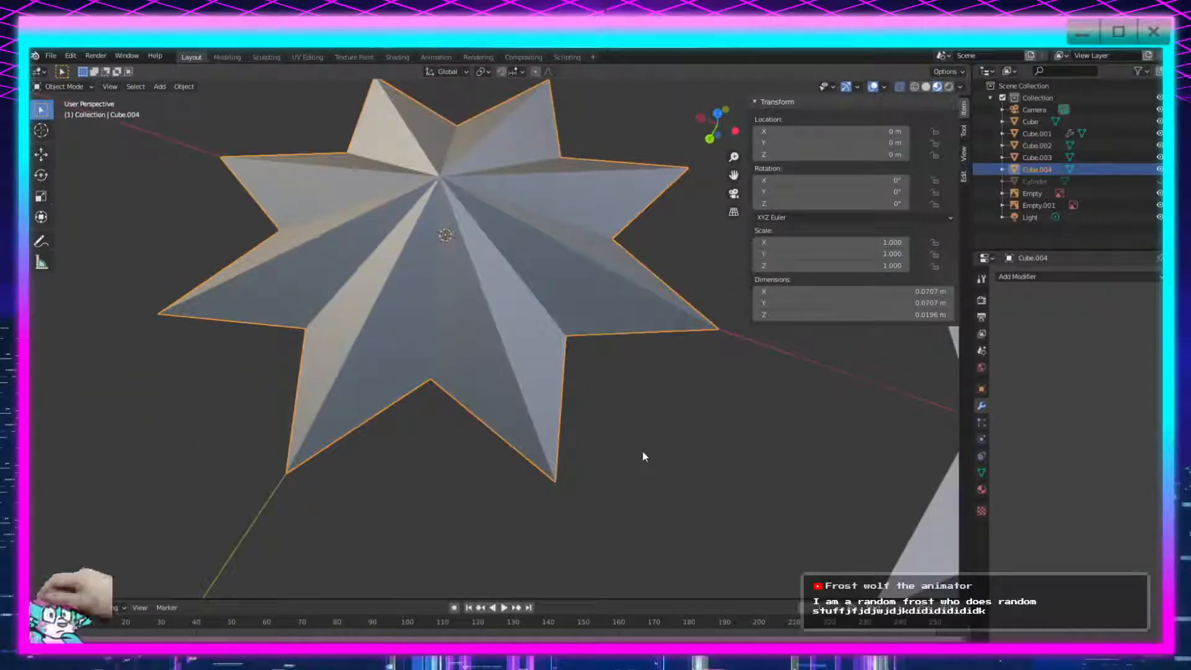
scroll(598, 411, up, 4)
Open the star's mesh in edge selection and select the edges that cross the bases of its points.
key(Tab)
click(103, 88)
middle_drag(379, 348, 490, 335)
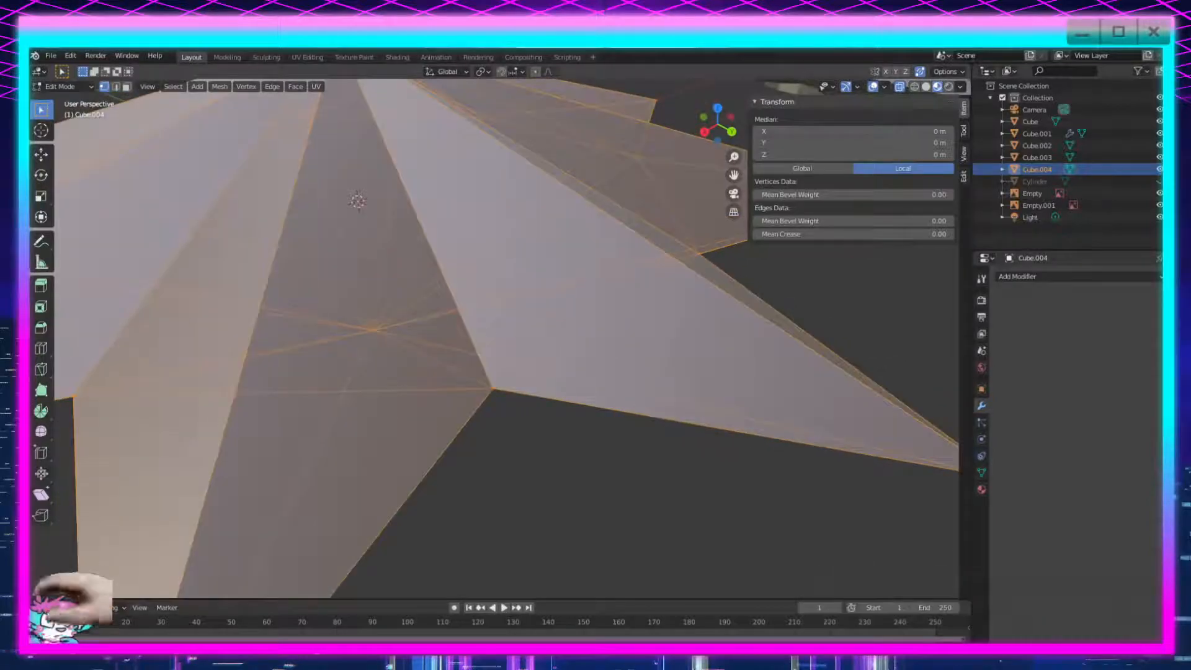
click(573, 339)
shift+click(380, 390)
middle_drag(250, 374, 314, 379)
scroll(428, 496, down, 2)
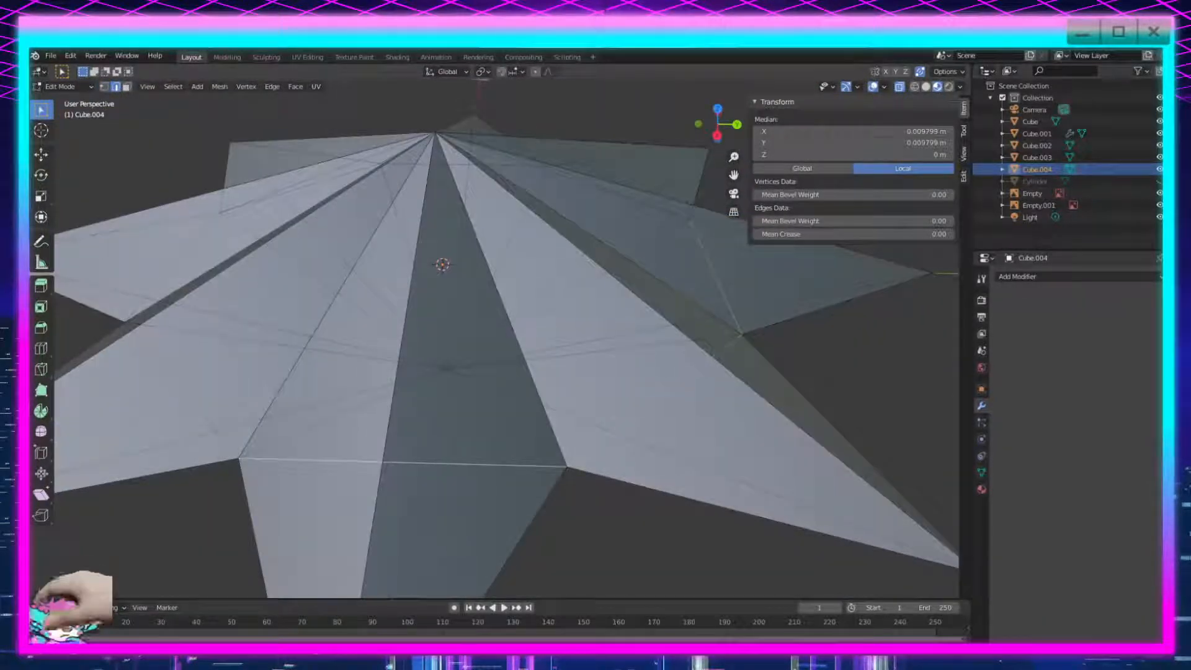
shift+click(187, 244)
shift+middle_drag(187, 244, 255, 382)
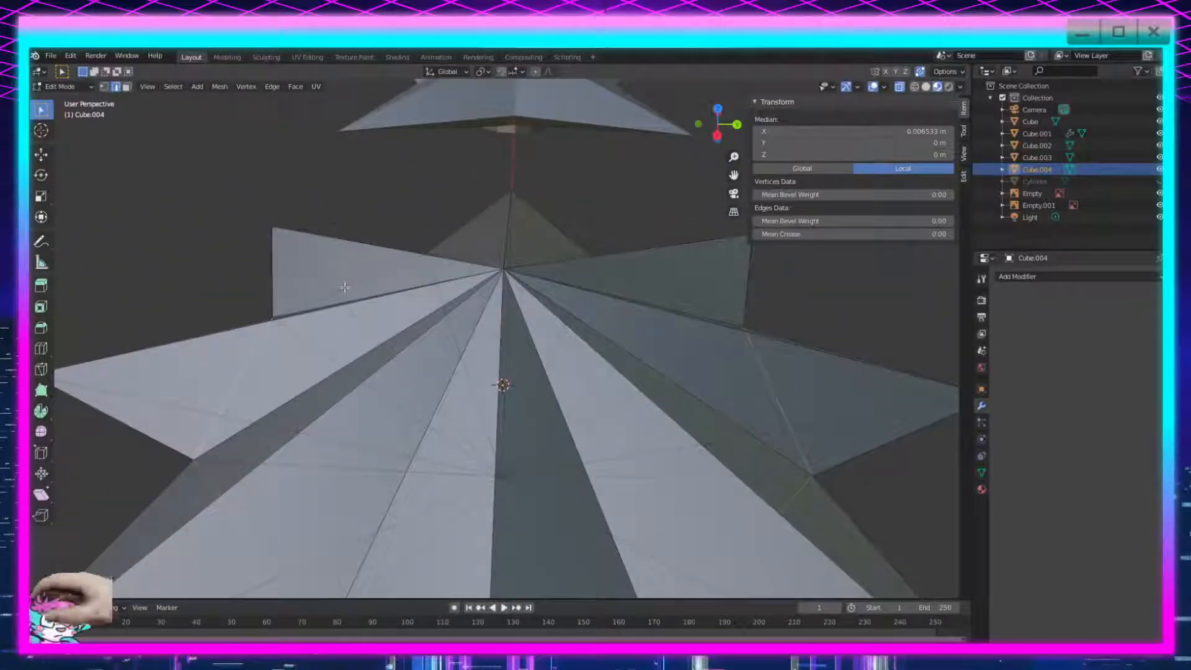
scroll(678, 359, down, 5)
middle_drag(545, 431, 532, 425)
Try dissolving and deleting the selected crossing edges, and undo the deletion.
right_click(528, 441)
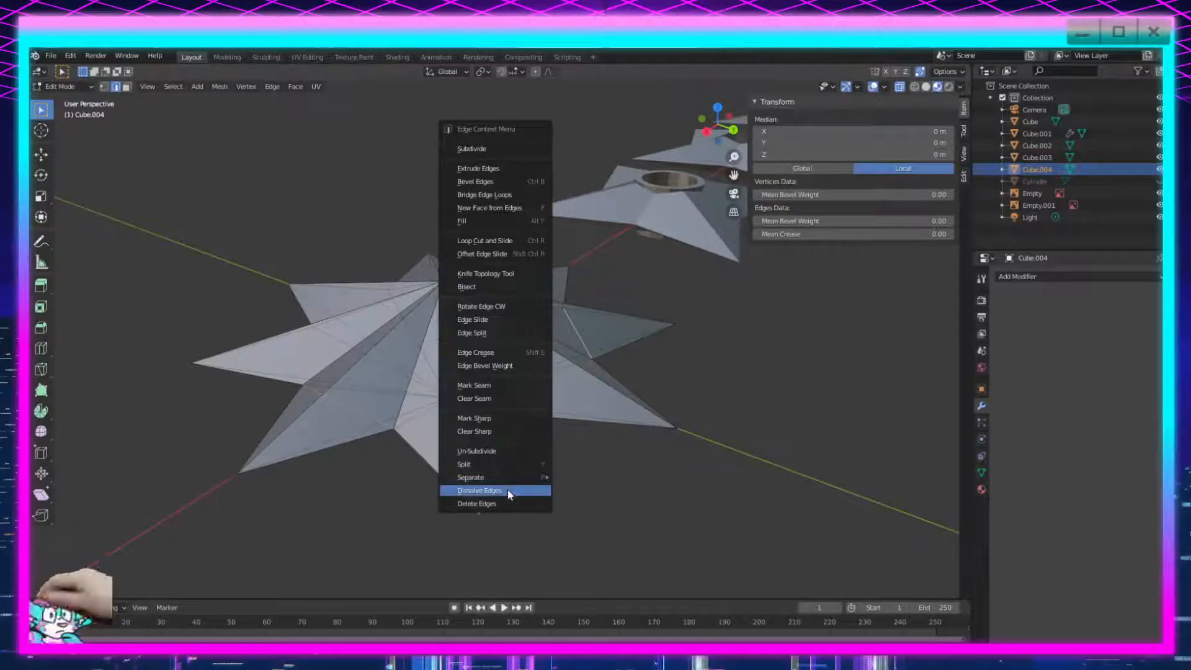
click(507, 492)
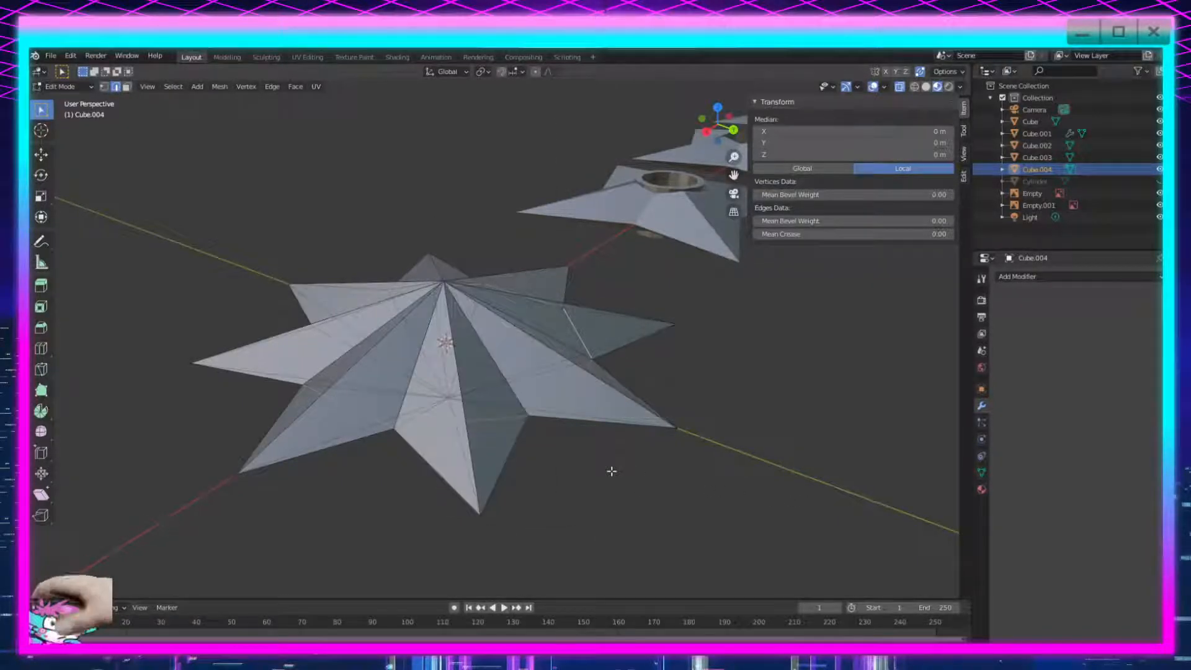
key(x)
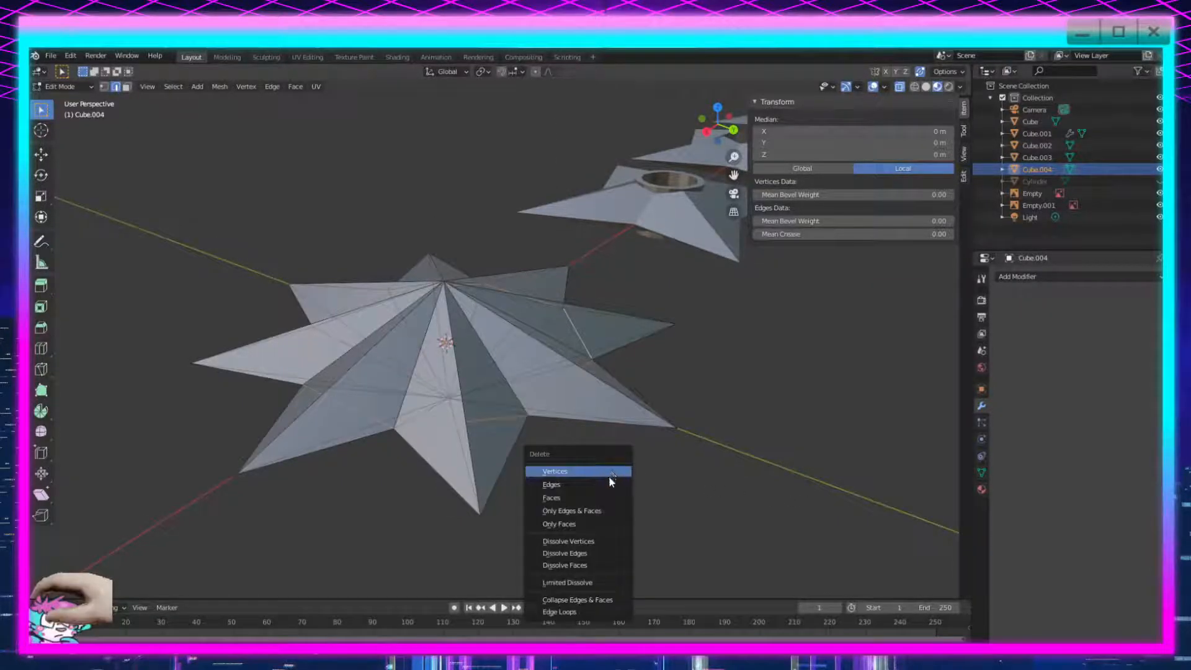
click(589, 485)
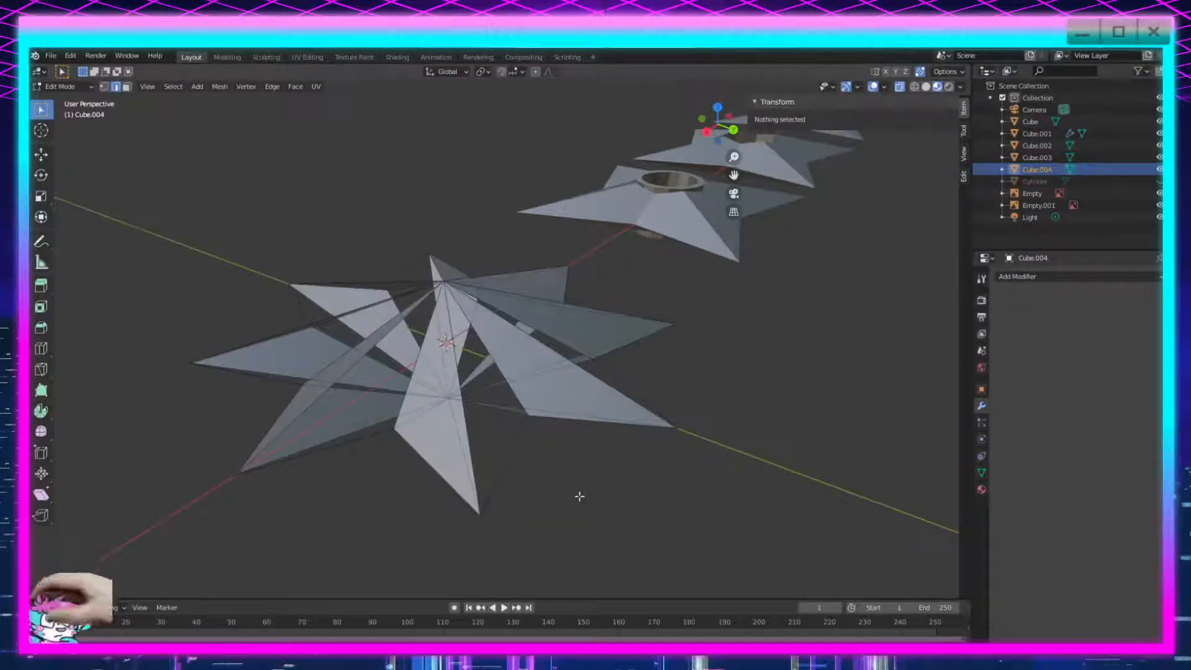
key(ctrl+z)
key(x)
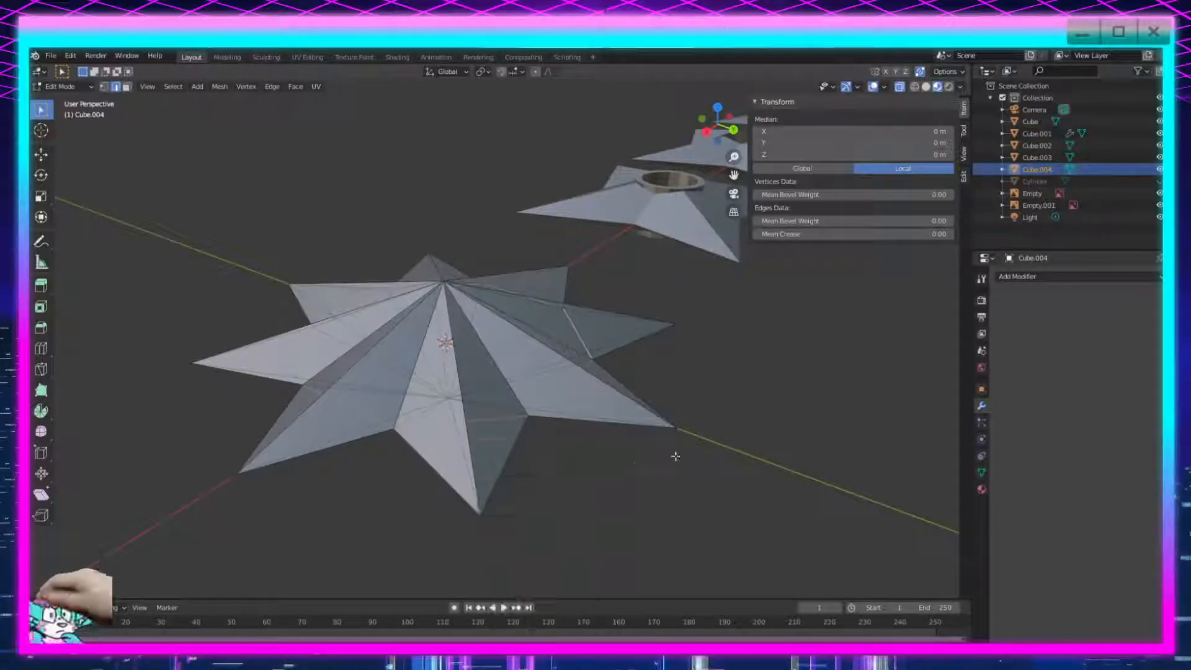
Dissolve the selected edges at the bases of the star's points.
right_click(626, 465)
click(611, 521)
middle_drag(612, 519, 656, 467)
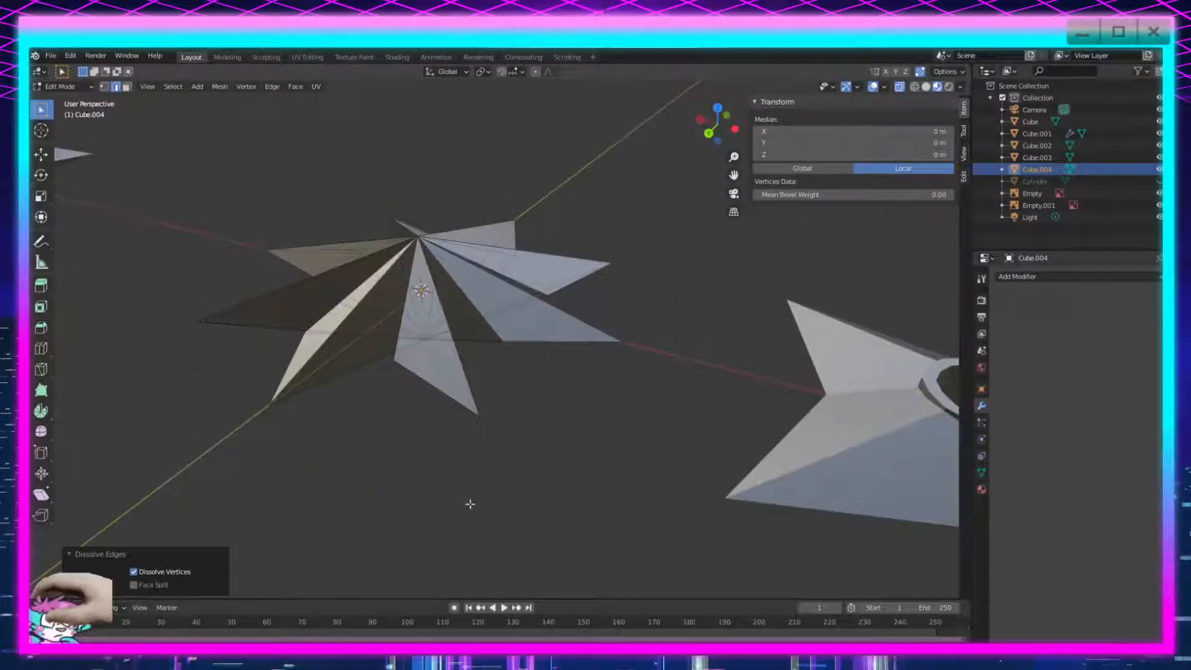
Leave edit mode, duplicate the star about 0.278 m along X beyond the row of other shurikens, and deselect it.
key(Tab)
key(shift+d)
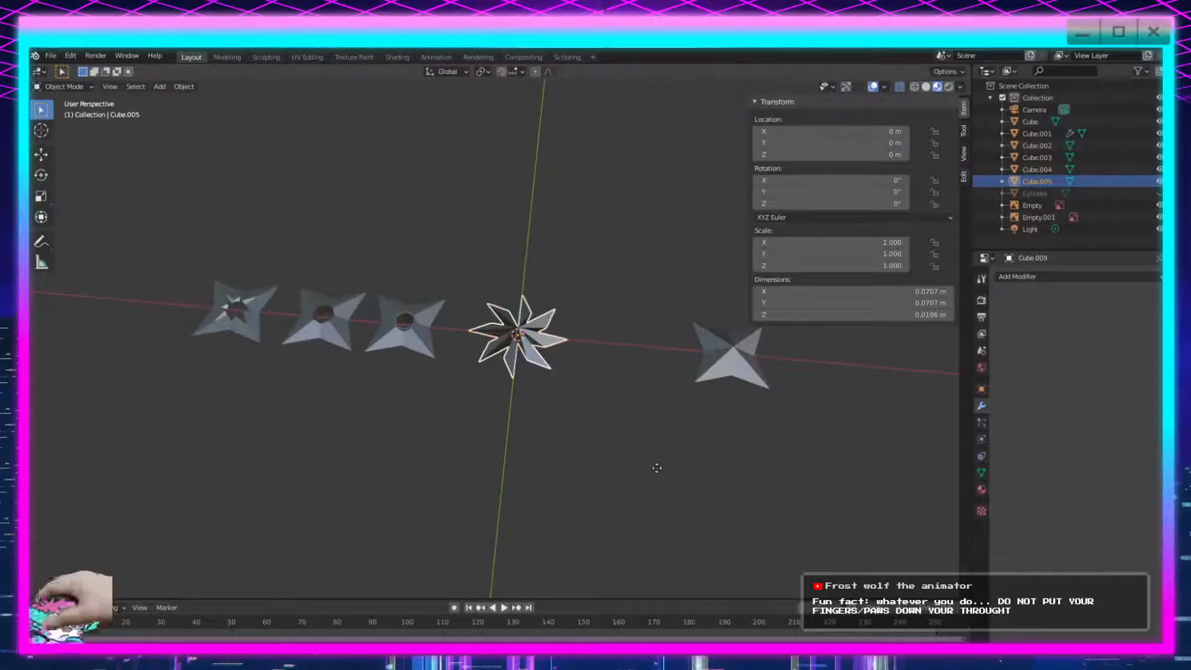
key(x)
click(268, 430)
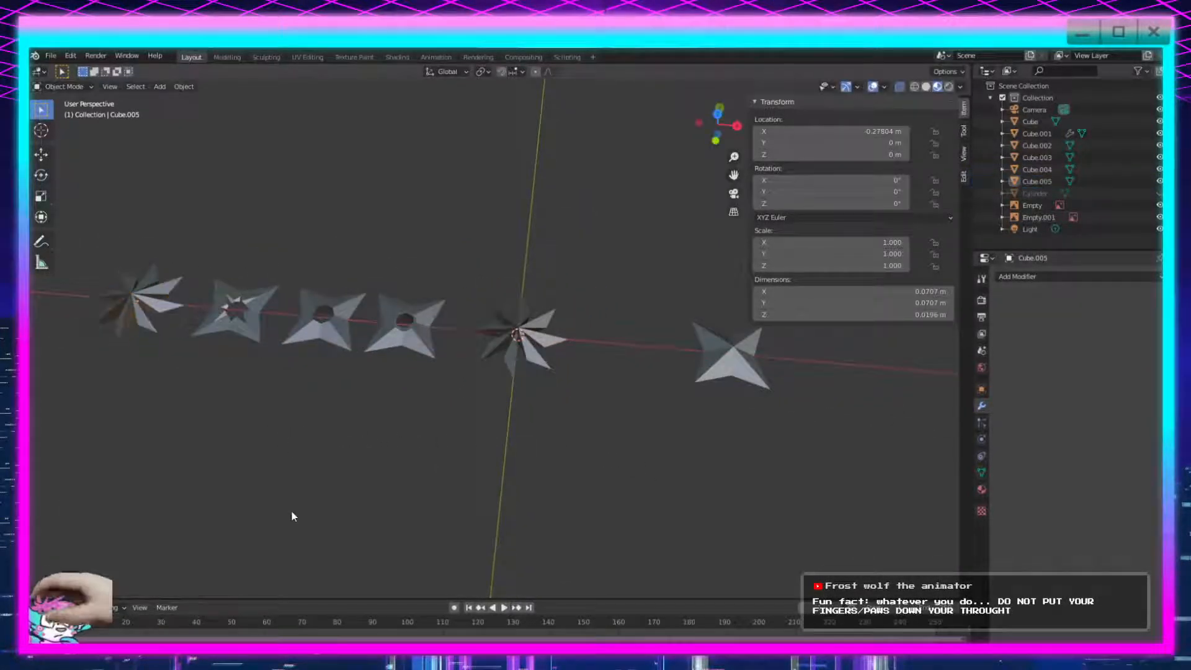
click(291, 511)
Select the original star at the world origin and open its mesh in vertex selection mode.
scroll(446, 511, up, 3)
scroll(631, 502, up, 2)
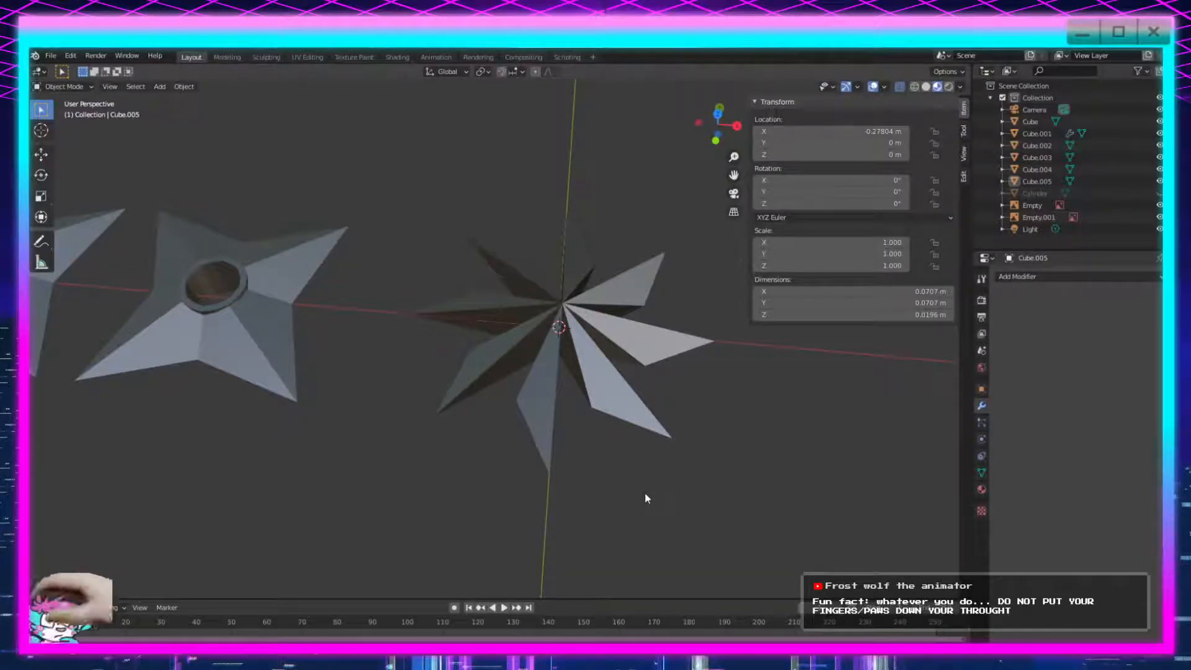
scroll(646, 375, up, 3)
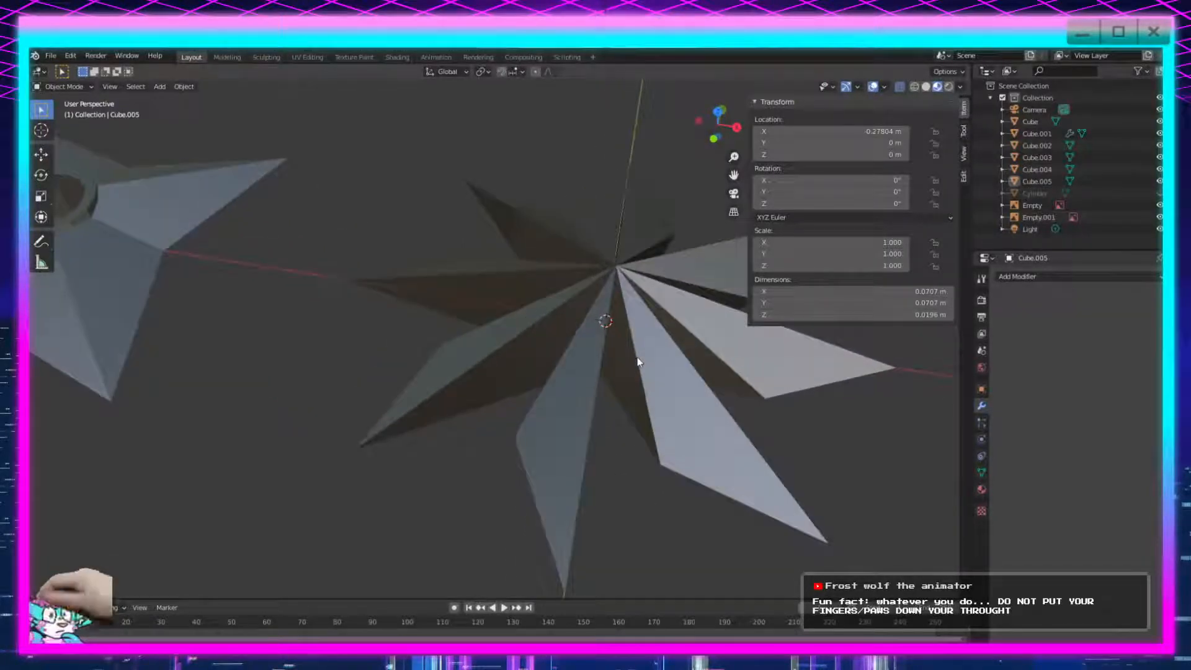
key(Tab)
shift+middle_drag(723, 393, 558, 293)
key(Tab)
middle_drag(475, 437, 466, 292)
click(466, 294)
middle_drag(481, 224, 542, 329)
click(476, 334)
key(Tab)
click(104, 88)
middle_drag(546, 372, 544, 420)
click(420, 440)
shift+click(486, 244)
shift+click(430, 115)
middle_drag(430, 116, 561, 380)
click(547, 359)
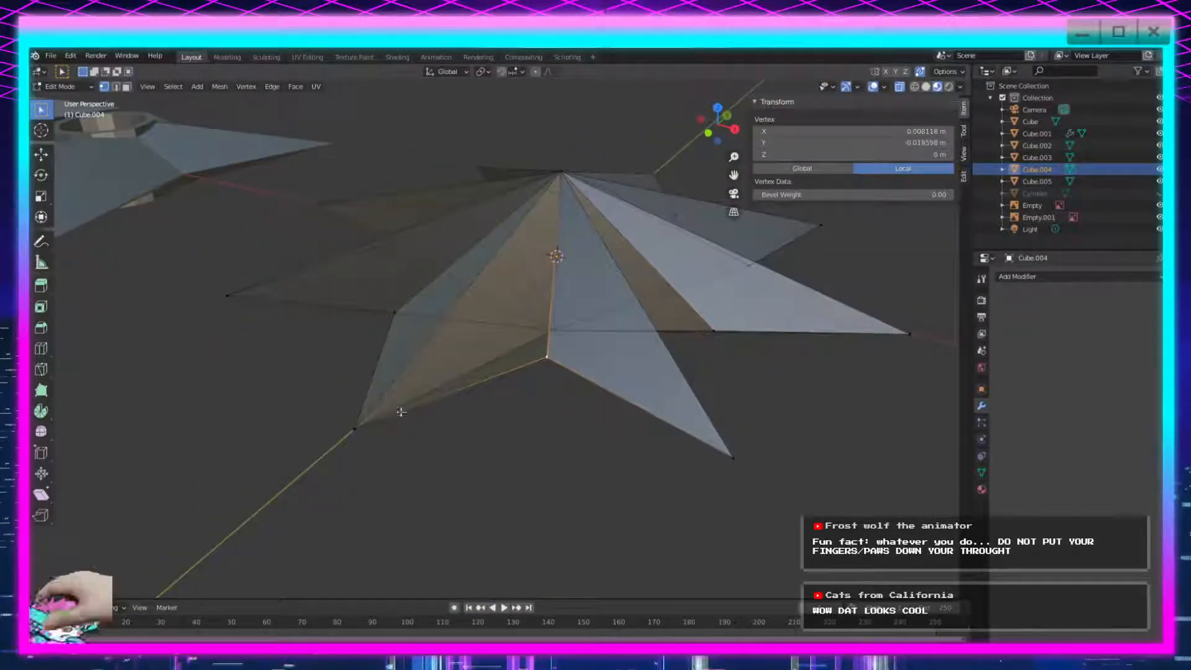
shift+click(356, 427)
shift+click(563, 175)
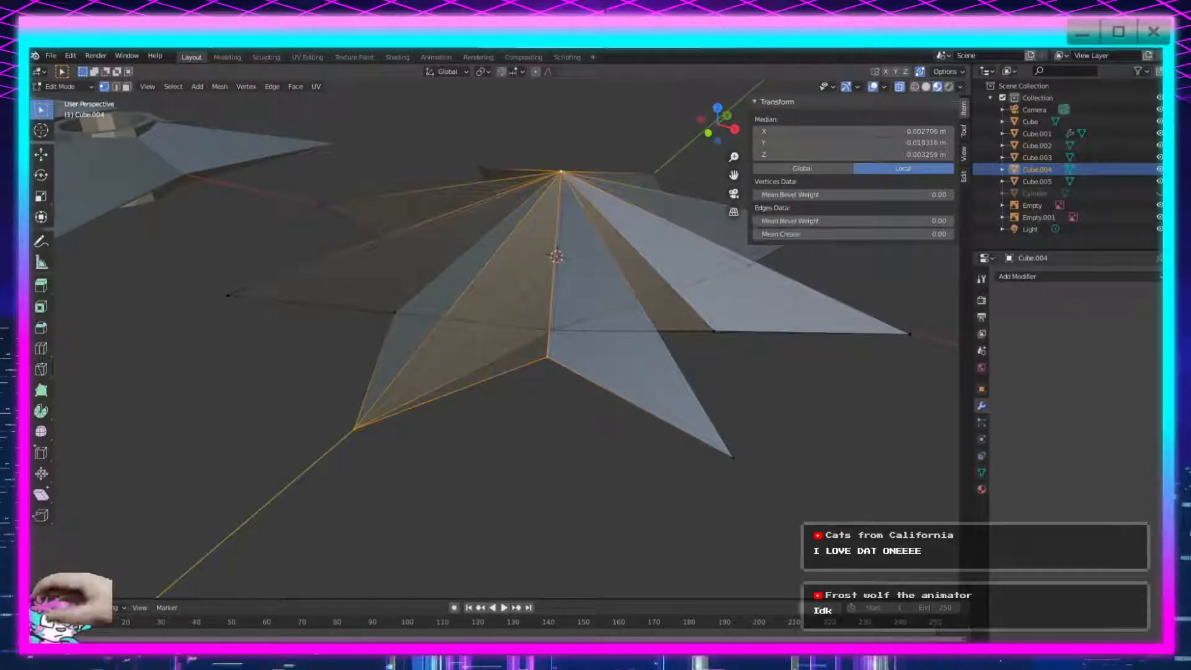
Switch to face selection and delete the two leftover faces at the star's -Y point.
click(521, 468)
middle_drag(521, 467, 545, 383)
click(463, 322)
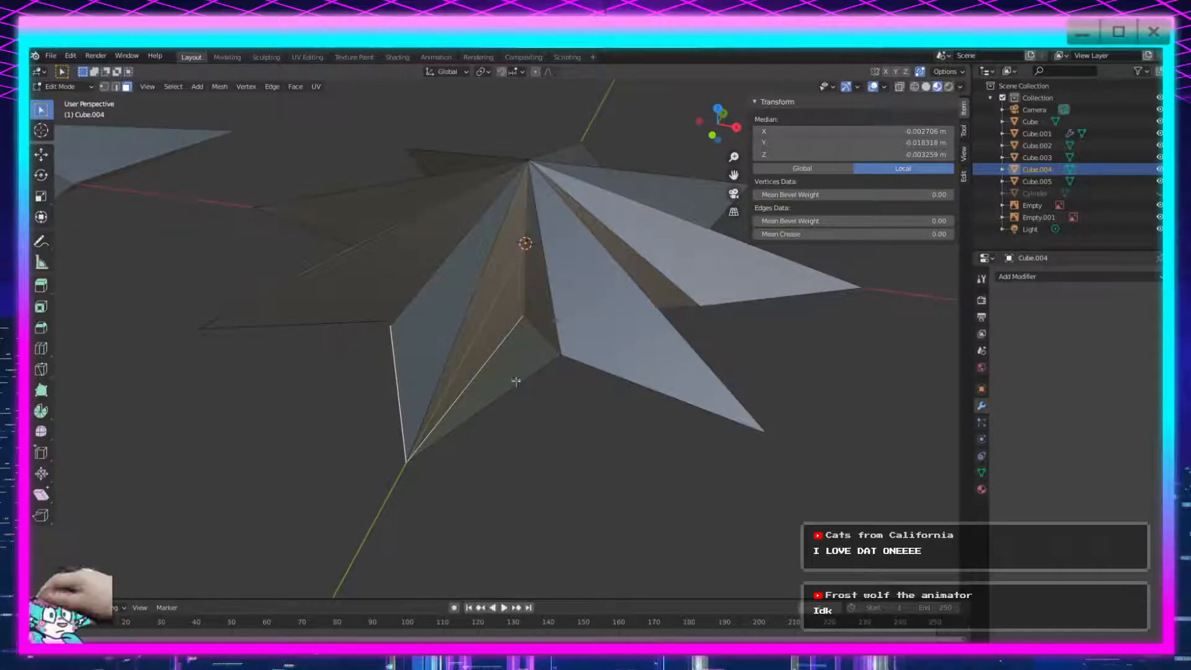
shift+click(486, 385)
middle_drag(519, 457, 682, 396)
key(x)
click(483, 434)
Try deleting all of the star's faces, and undo the deletion.
middle_drag(682, 379, 677, 496)
drag(621, 157, 351, 471)
key(x)
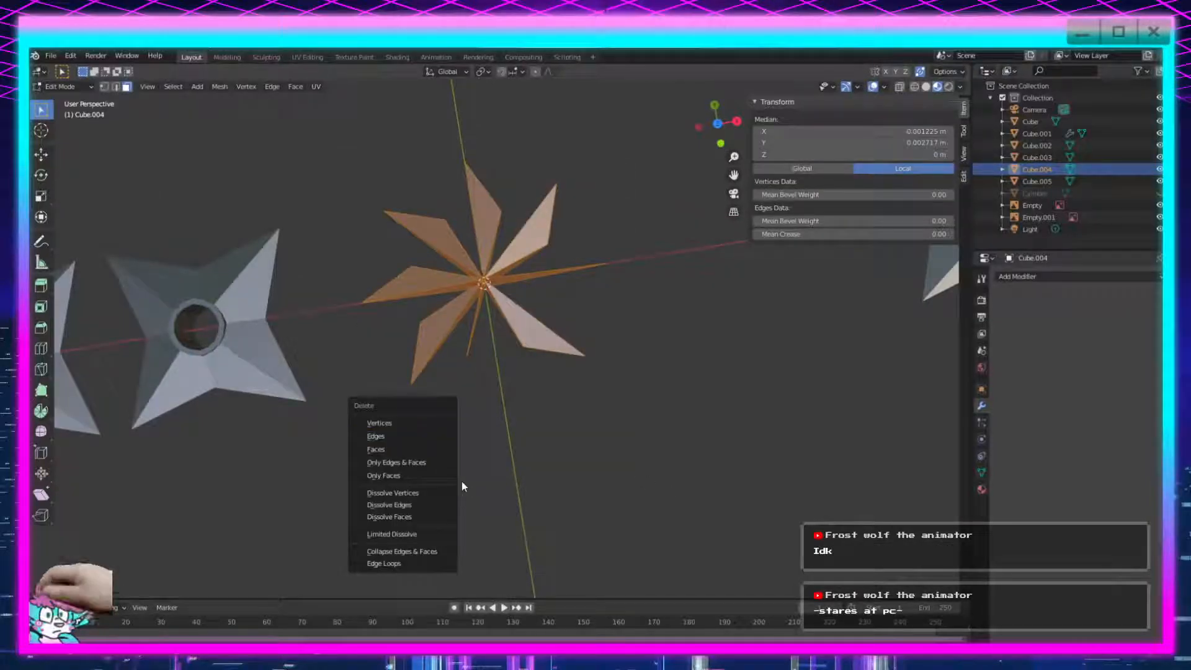
click(417, 451)
middle_drag(421, 447, 560, 392)
key(ctrl+z)
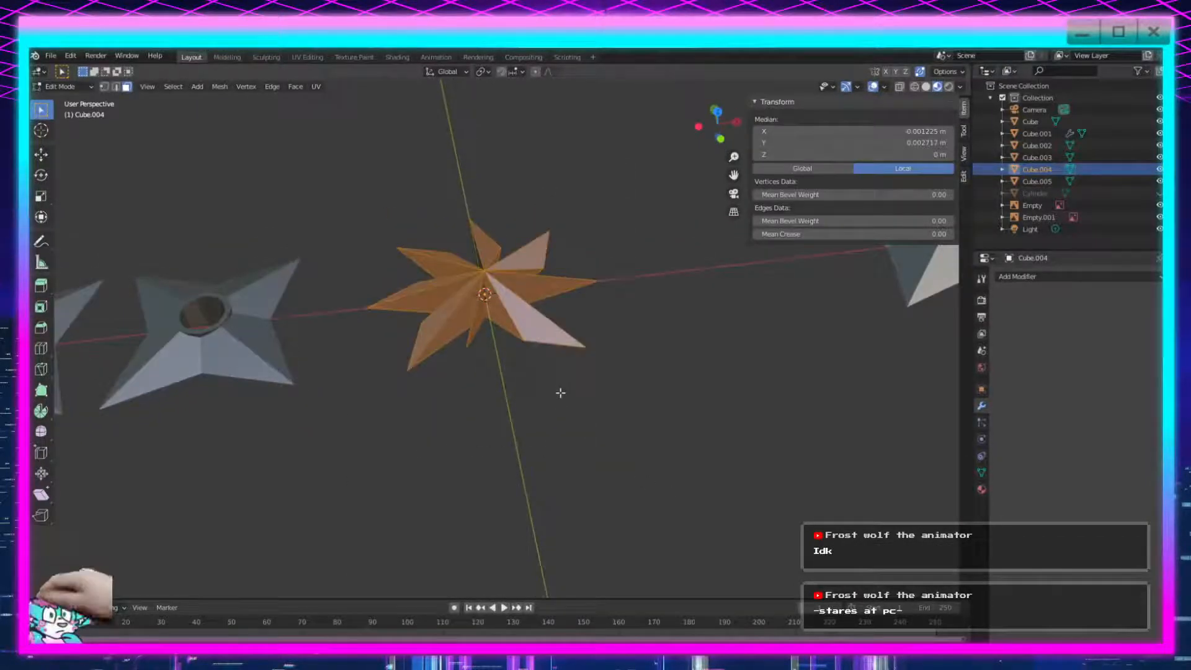
Switch to vertex selection and fill the -X-side upper face of the -Y point from its tip, inner corner and top centre.
scroll(560, 393, up, 5)
click(746, 534)
middle_drag(734, 507, 632, 436)
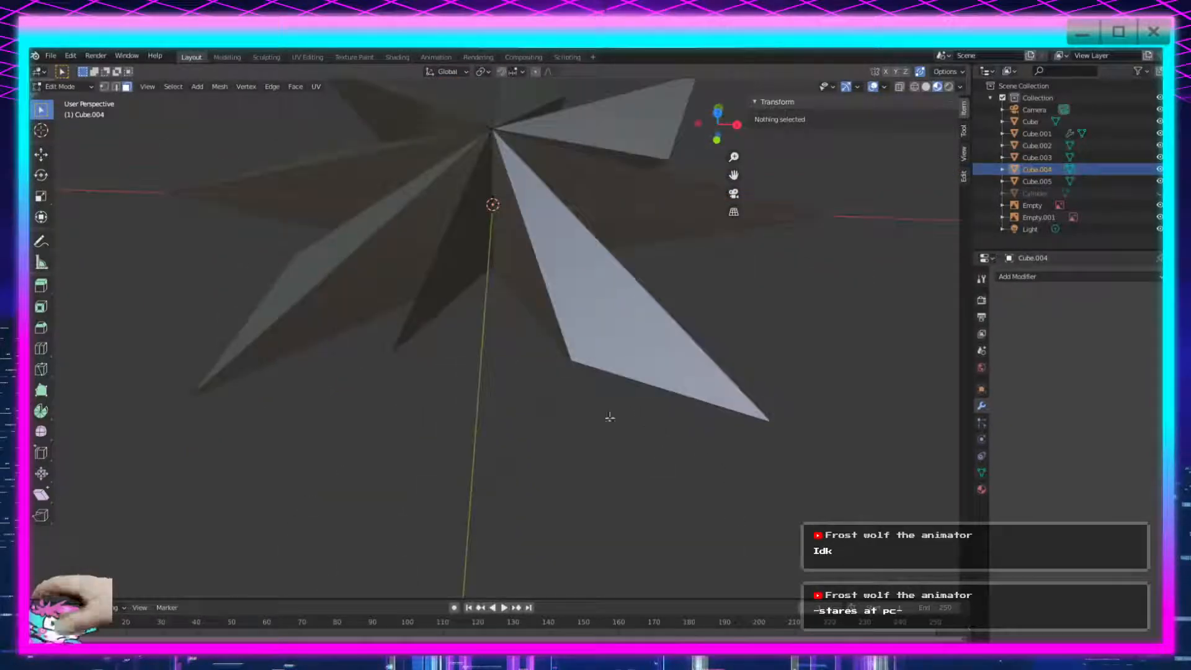
click(104, 86)
click(469, 523)
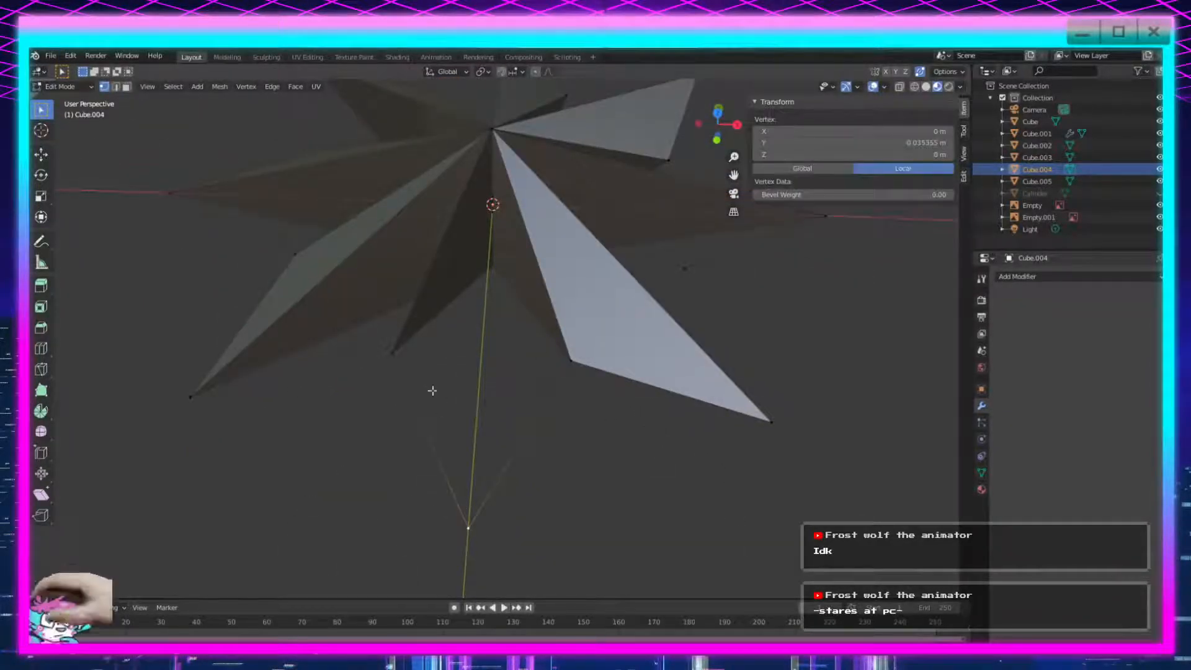
shift+click(408, 339)
shift+click(498, 135)
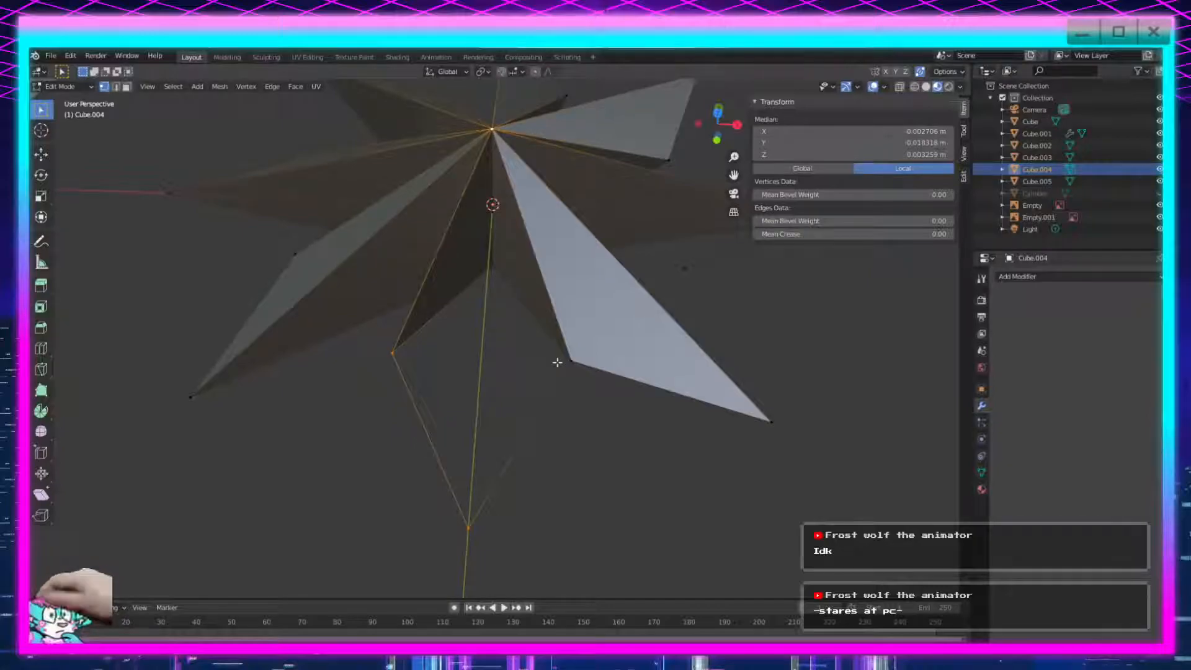
key(f)
Fill the other upper face of the -Y point between its +X-side inner corner, tip and top centre.
click(573, 364)
shift+click(470, 525)
shift+click(492, 131)
key(f)
middle_drag(576, 475, 542, 400)
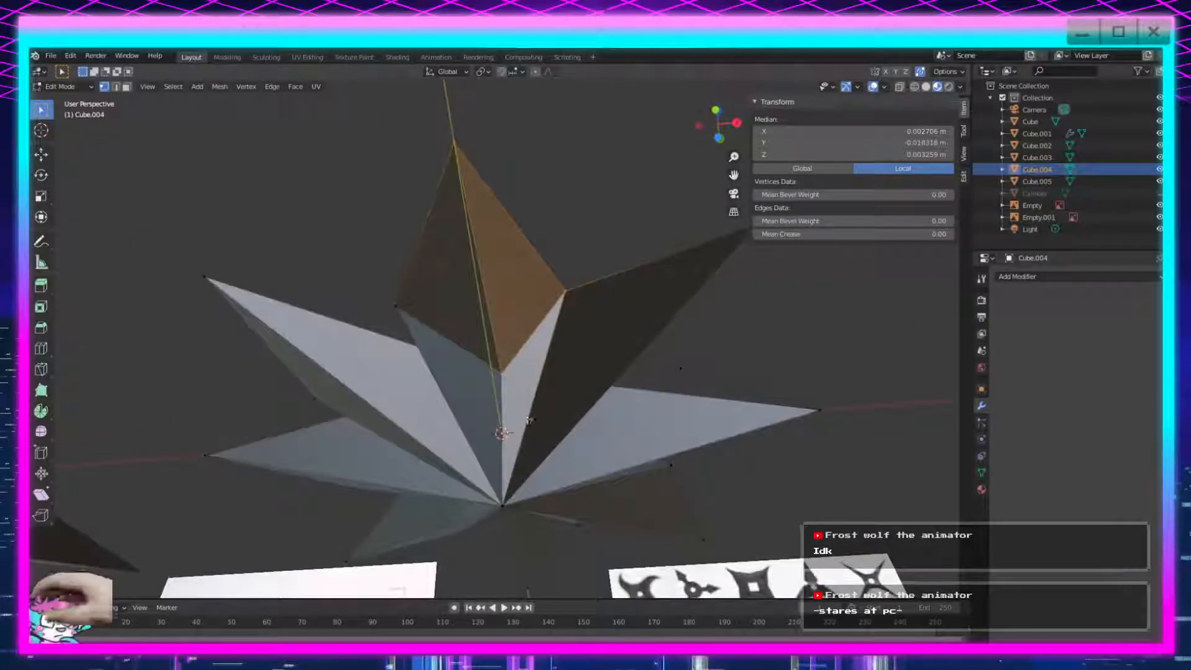
Fill both underside faces of the -Y point from the bottom centre, its two inner corners and its tip.
click(500, 512)
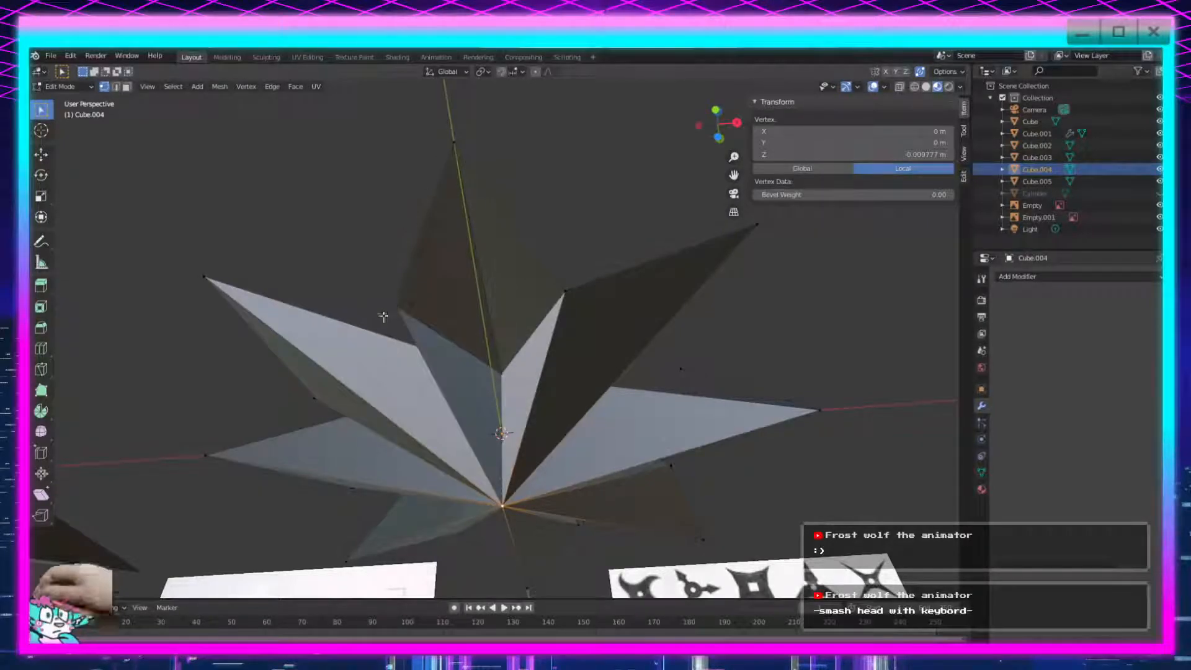
shift+click(396, 305)
shift+click(454, 143)
key(f)
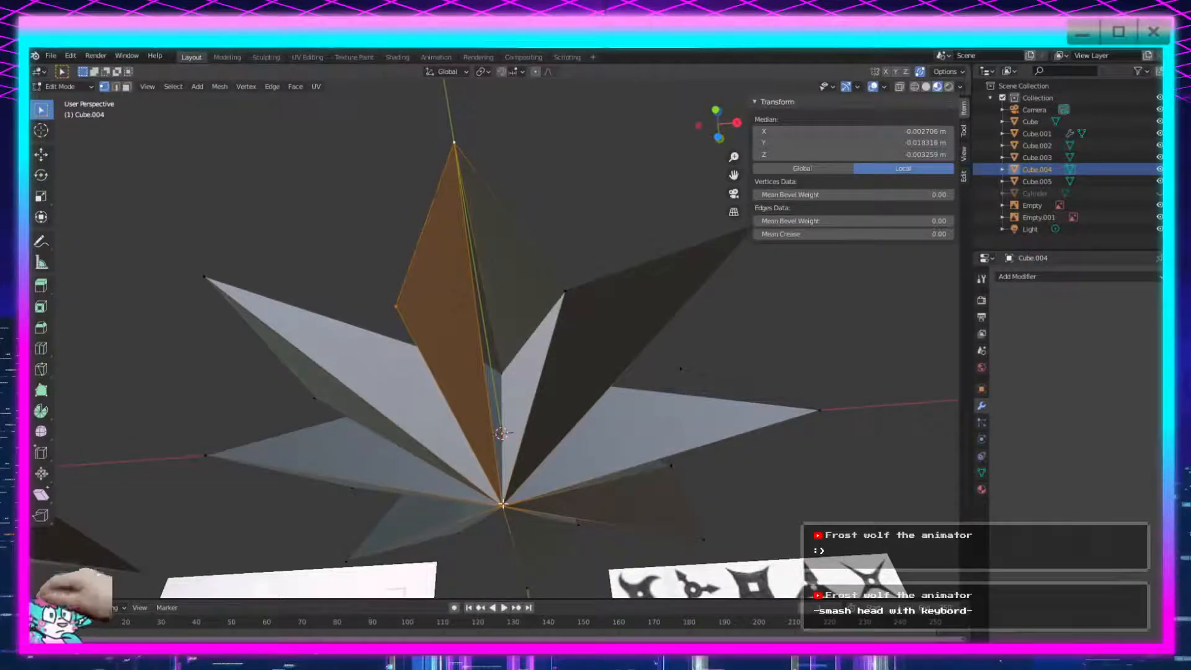
click(503, 504)
shift+click(565, 290)
shift+click(454, 141)
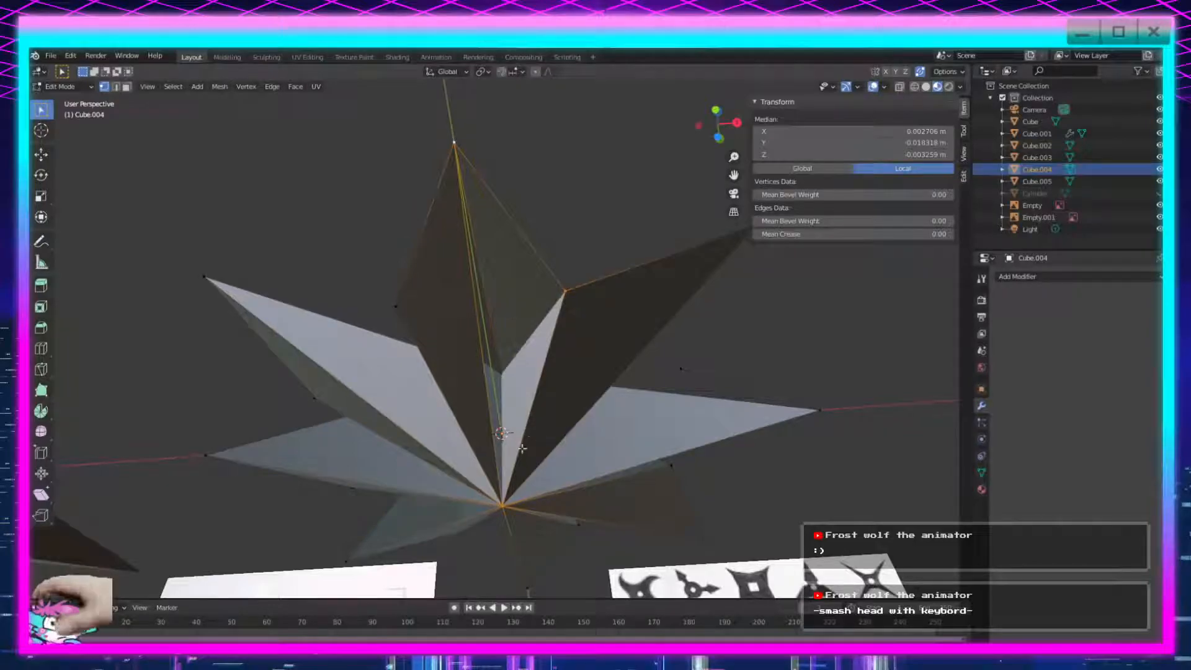
key(f)
scroll(567, 407, up, 6)
middle_drag(490, 330, 547, 510)
scroll(627, 457, down, 5)
Fill the missing upper and underside faces on the +X-facing side of the diagonal point between -Y and +X.
click(490, 392)
middle_drag(489, 464, 494, 370)
shift+click(493, 272)
shift+click(376, 495)
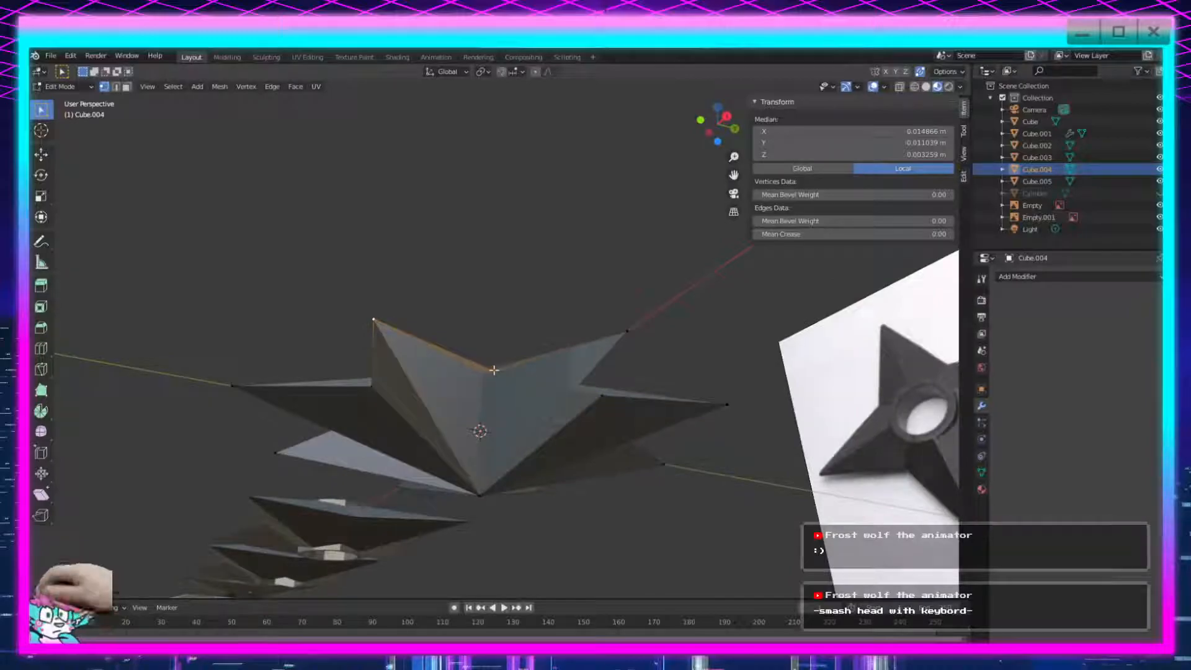
click(494, 370)
shift+click(481, 493)
shift+click(376, 318)
middle_drag(375, 319, 512, 515)
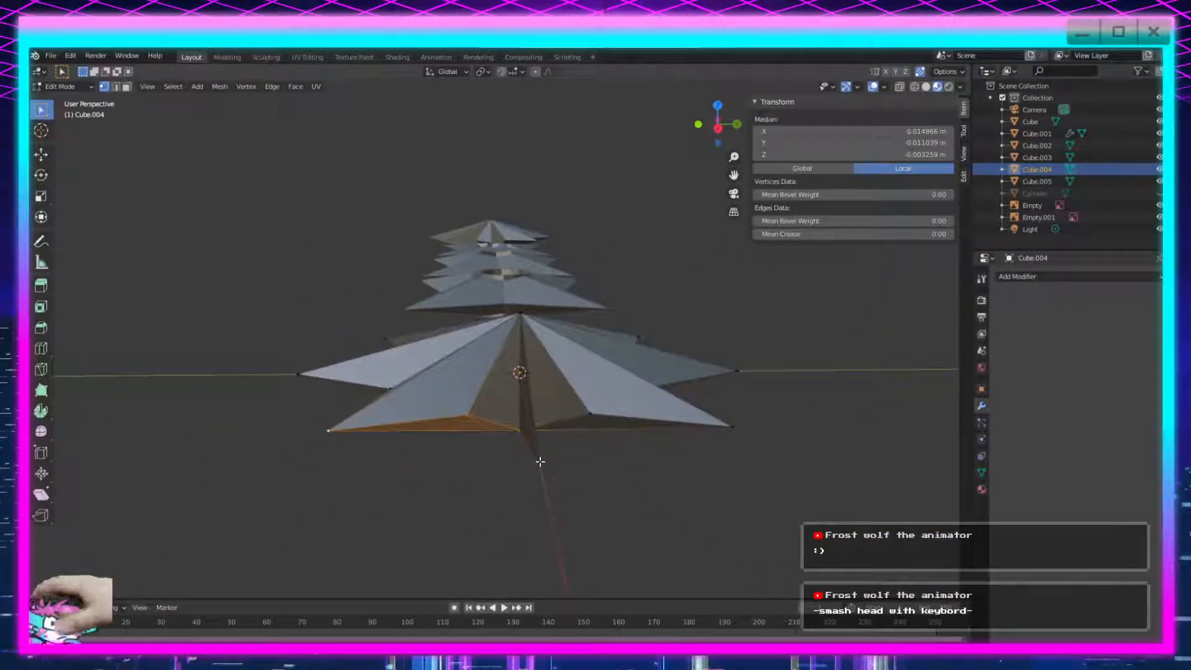
Fill the upper and underside faces on the -Y side of the +X point.
click(540, 462)
shift+click(470, 413)
shift+click(516, 318)
middle_drag(514, 322, 579, 341)
click(585, 315)
shift+click(500, 508)
shift+click(482, 355)
key(f)
Fill the upper and underside faces on the +Y side of the +X point.
middle_drag(623, 394, 564, 434)
click(569, 391)
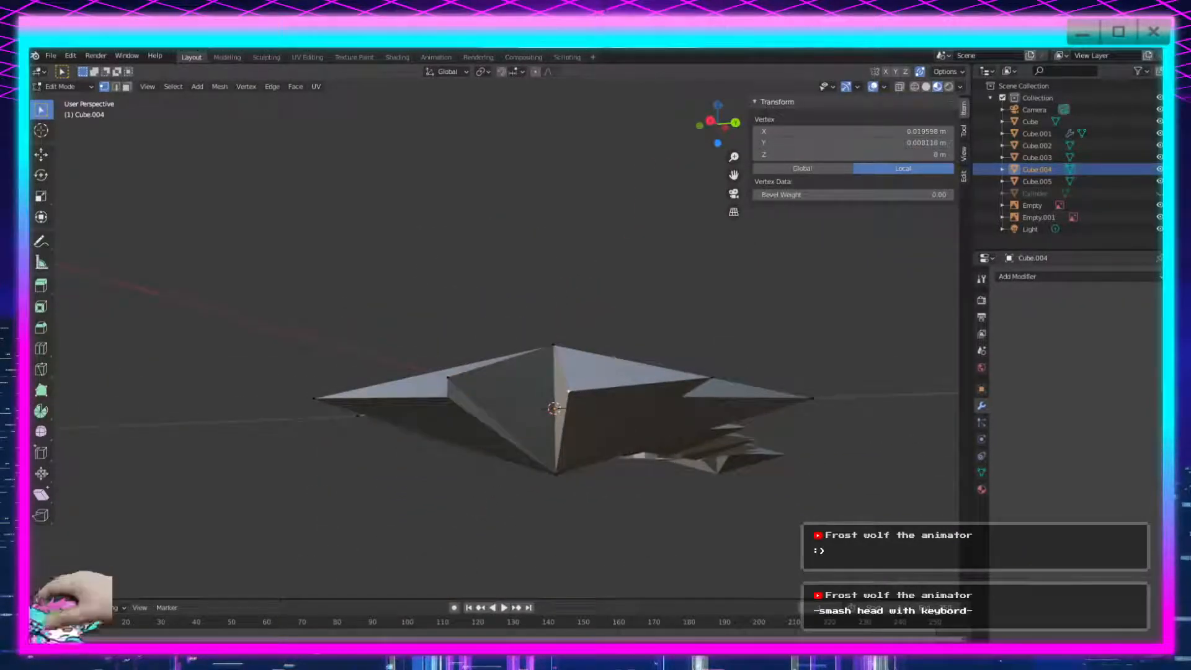
shift+click(557, 344)
shift+click(452, 377)
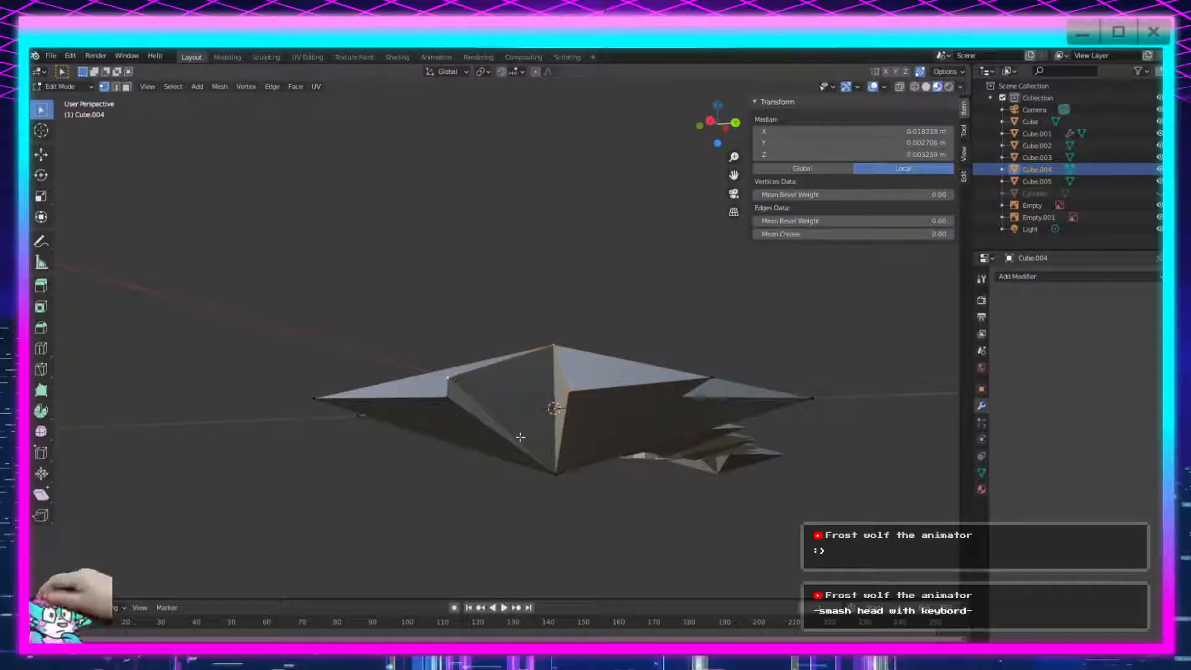
click(558, 470)
middle_drag(585, 456, 524, 508)
shift+click(541, 388)
shift+click(391, 376)
Fill the missing upper and underside faces on the +Y-facing side of the diagonal point between +X and +Y.
click(496, 401)
shift+click(592, 330)
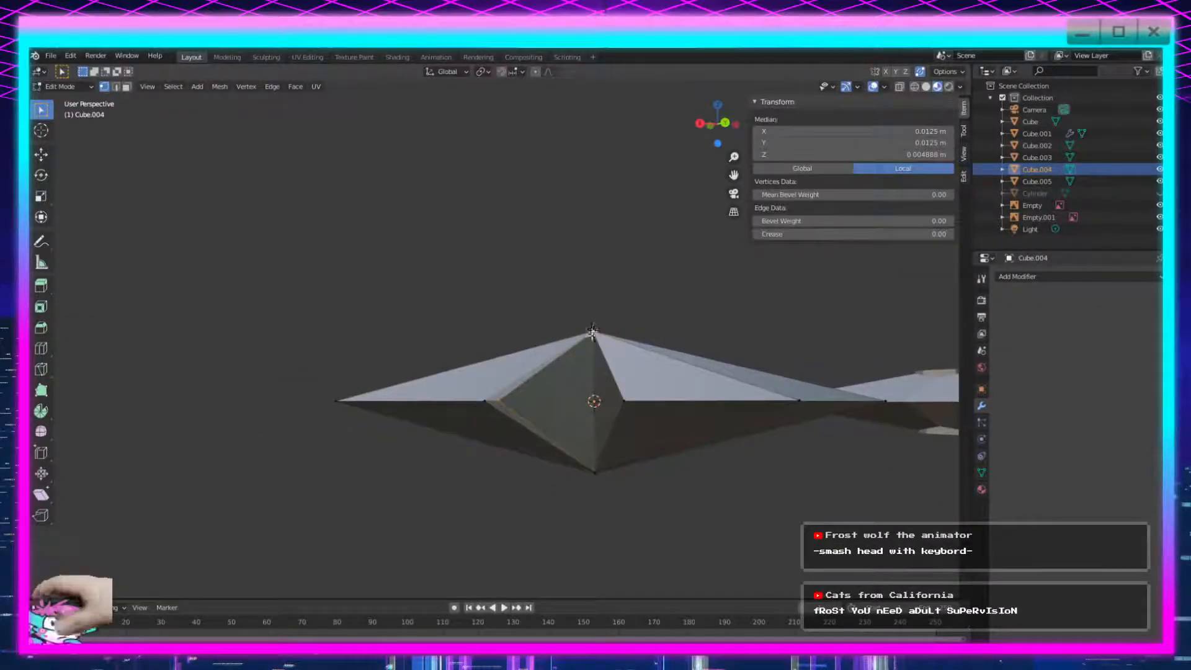
mouse_move(609, 413)
middle_down()
mouse_move(590, 478)
mouse_move(595, 515)
mouse_move(604, 421)
middle_up()
shift+click(594, 527)
click(613, 466)
shift+click(602, 309)
shift+click(451, 259)
key(f)
Fill the upper and underside faces on the -X side of the +Y point.
middle_drag(562, 354, 600, 411)
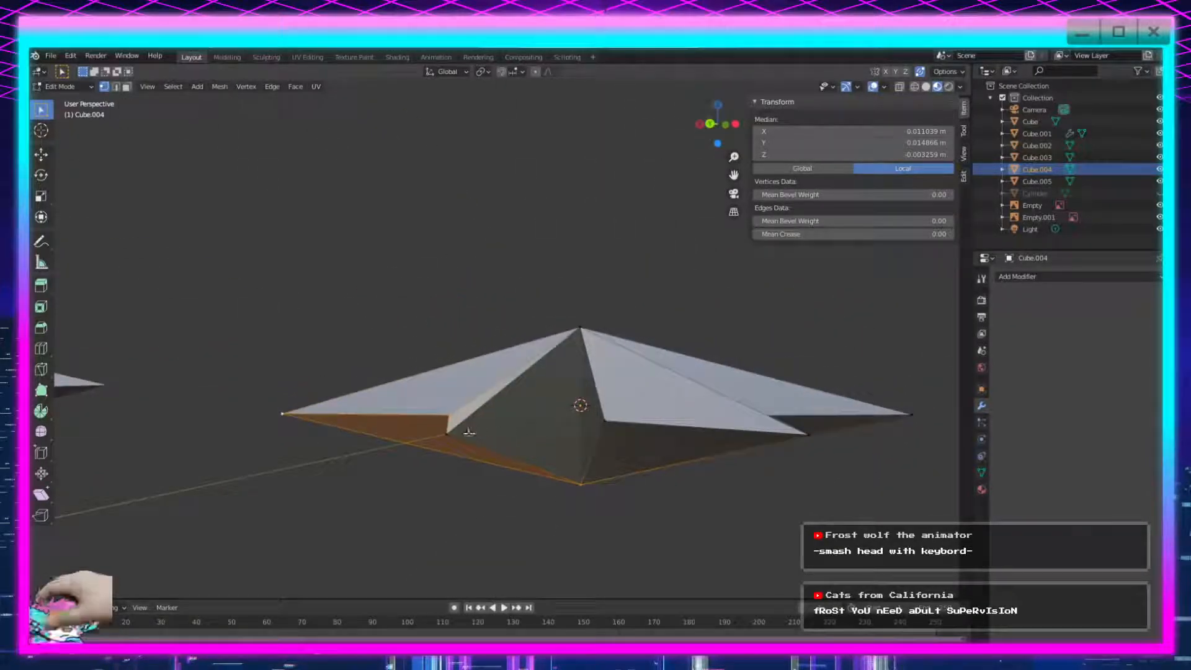
click(447, 433)
shift+click(579, 325)
shift+click(603, 419)
key(f)
middle_drag(596, 437, 589, 440)
click(589, 441)
shift+click(601, 265)
shift+click(440, 181)
key(f)
Fill the missing upper and underside faces on the -X-facing side of the diagonal point between +Y and -X.
middle_drag(541, 306, 457, 385)
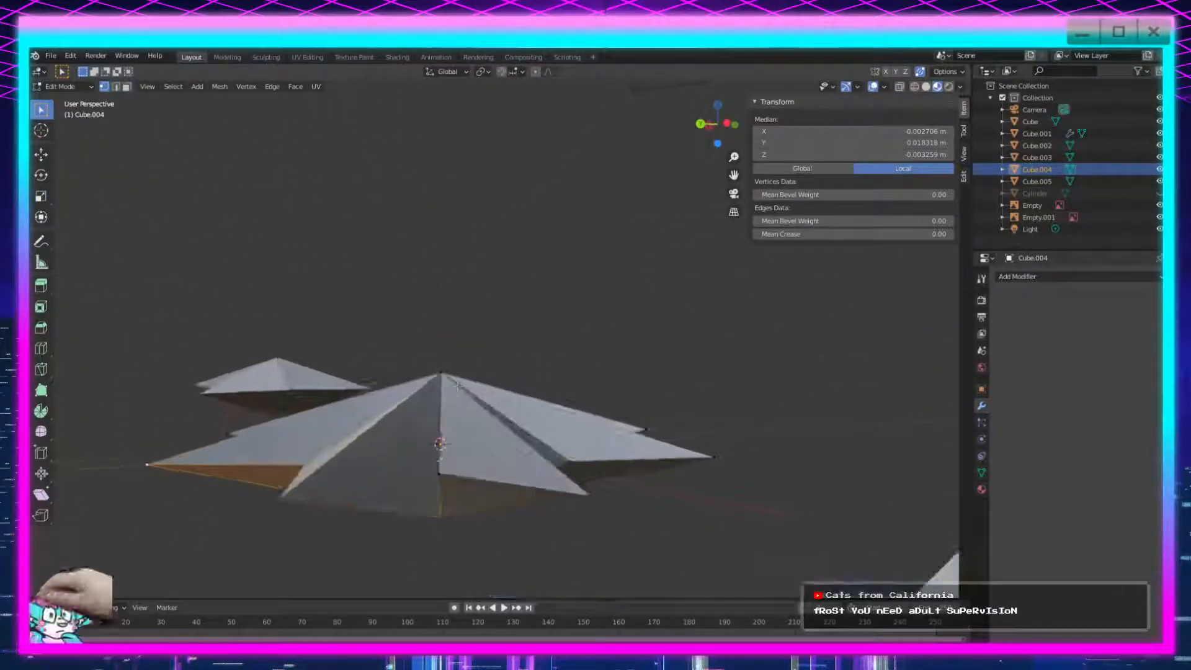
click(292, 490)
shift+click(442, 373)
shift+click(440, 474)
key(f)
middle_drag(459, 506, 456, 447)
click(432, 491)
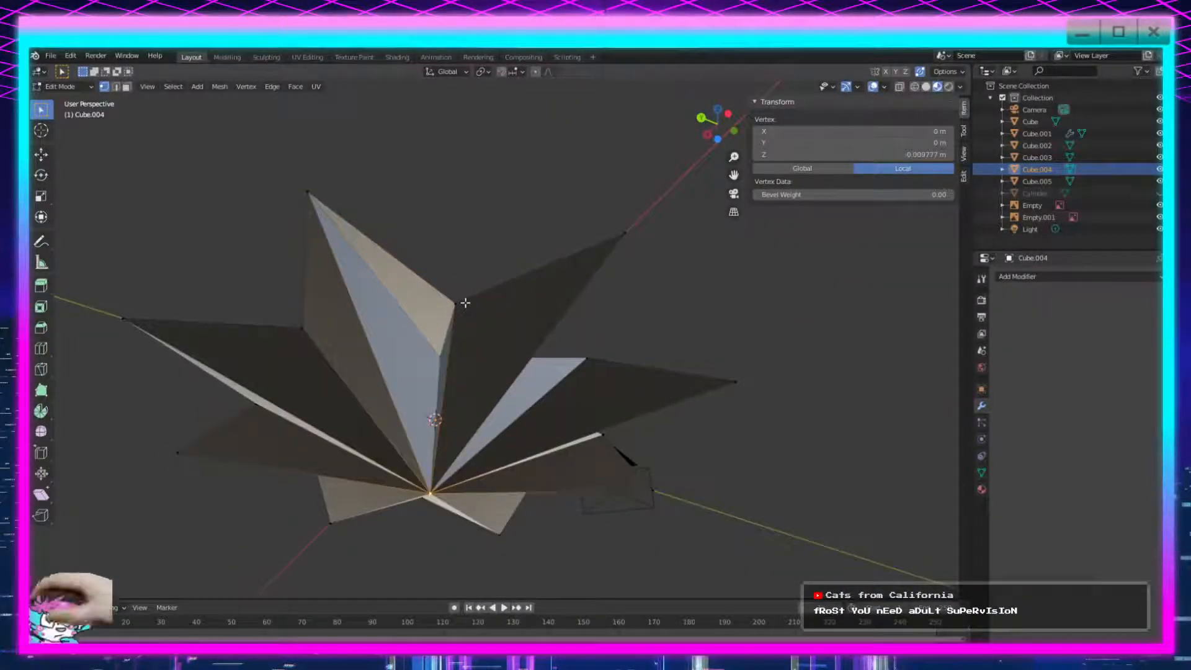
shift+click(465, 303)
shift+click(308, 191)
key(f)
Fill the missing underside face of the neighbouring point from the bottom centre, its inner corner and its tip.
middle_drag(308, 191, 477, 428)
click(436, 484)
shift+click(477, 283)
shift+click(361, 143)
key(f)
Fill the missing upper face on the -Y-facing side of the diagonal point between -X and -Y.
middle_drag(447, 265, 427, 407)
click(454, 538)
shift+click(534, 473)
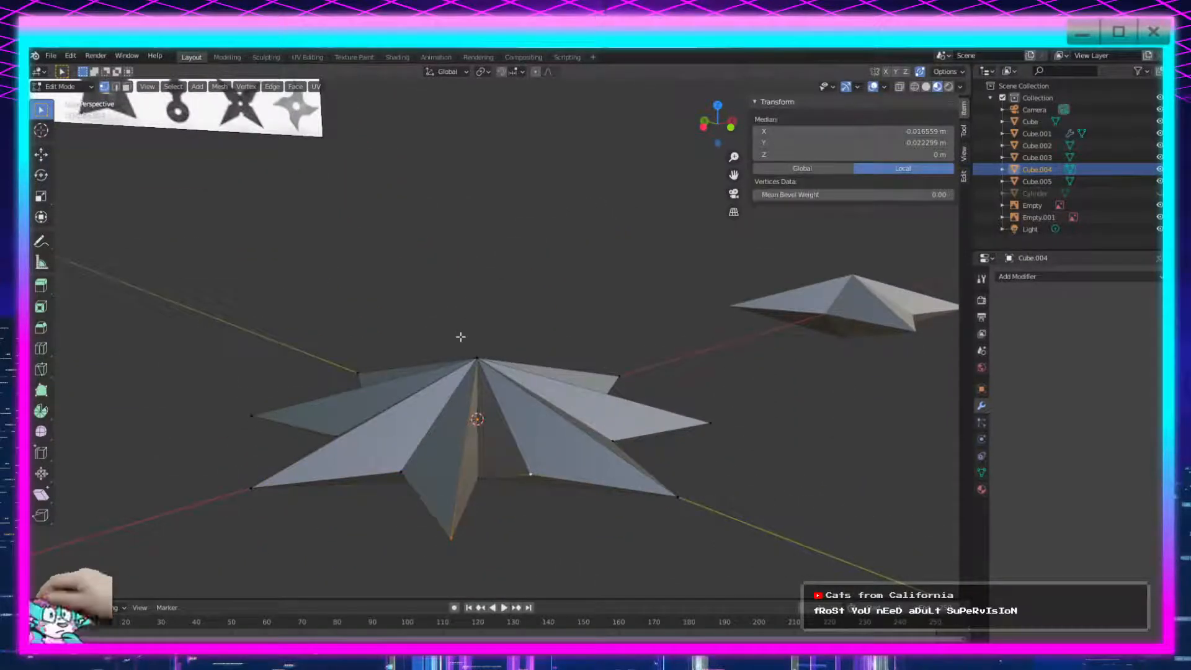
shift+click(475, 354)
key(f)
middle_drag(550, 492, 473, 417)
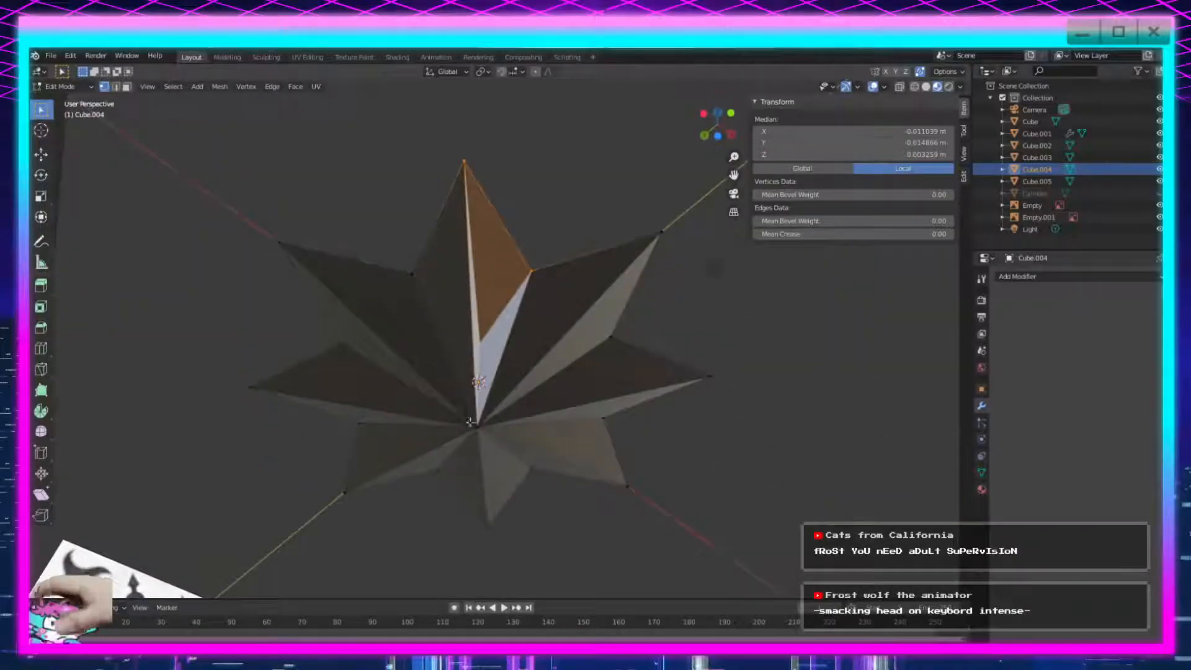
Fill the missing underside face on the -Y-facing side of the diagonal point between -X and -Y.
click(476, 424)
shift+click(532, 274)
shift+click(464, 161)
key(f)
Select the leftover internal faces around the star's centre and delete them.
middle_drag(503, 258, 508, 399)
scroll(457, 414, up, 8)
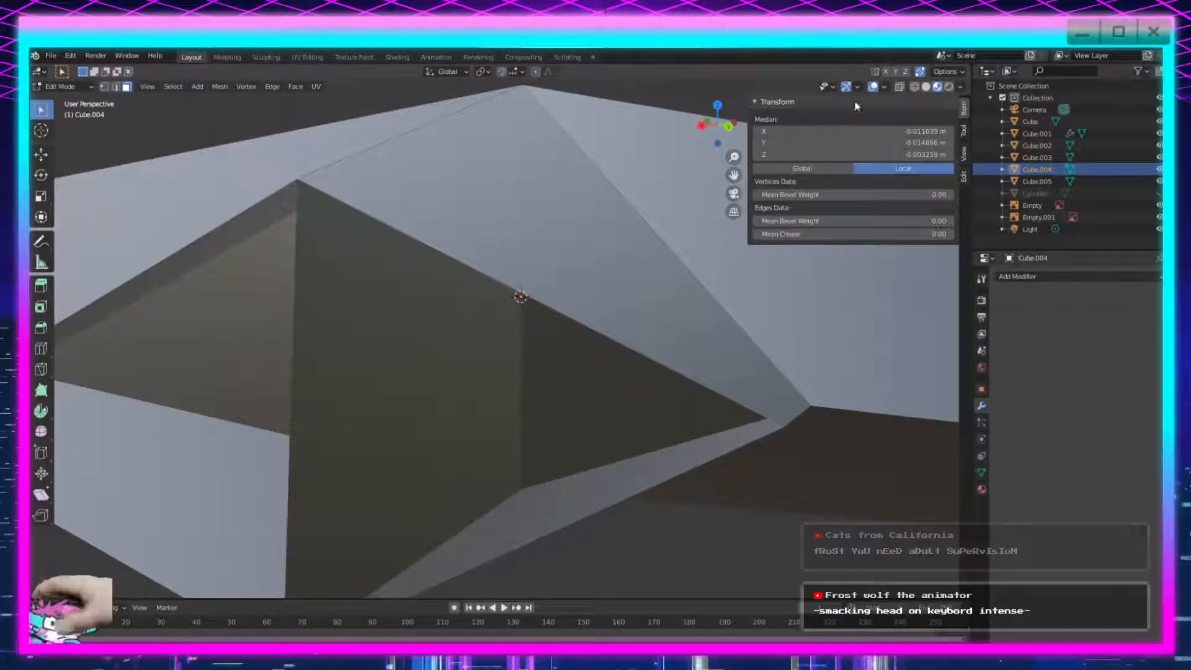
click(393, 403)
middle_drag(394, 403, 520, 364)
right_click(459, 400)
click(459, 400)
scroll(534, 415, up, 11)
scroll(513, 415, down, 3)
click(412, 403)
right_click(412, 404)
click(412, 405)
click(521, 364)
scroll(534, 362, down, 5)
middle_drag(431, 417, 431, 328)
key(x)
click(456, 474)
Delete the remaining internal geometry inside the star in two passes.
scroll(456, 434, up, 4)
click(608, 273)
middle_drag(608, 279, 638, 305)
drag(777, 271, 670, 298)
key(x)
click(620, 307)
drag(814, 206, 707, 257)
shift+drag(755, 287, 638, 314)
key(x)
click(637, 316)
Examine the cleaned star's interior and outer surface for leftover or missing faces.
middle_drag(683, 314, 680, 287)
scroll(583, 288, up, 3)
scroll(681, 288, down, 7)
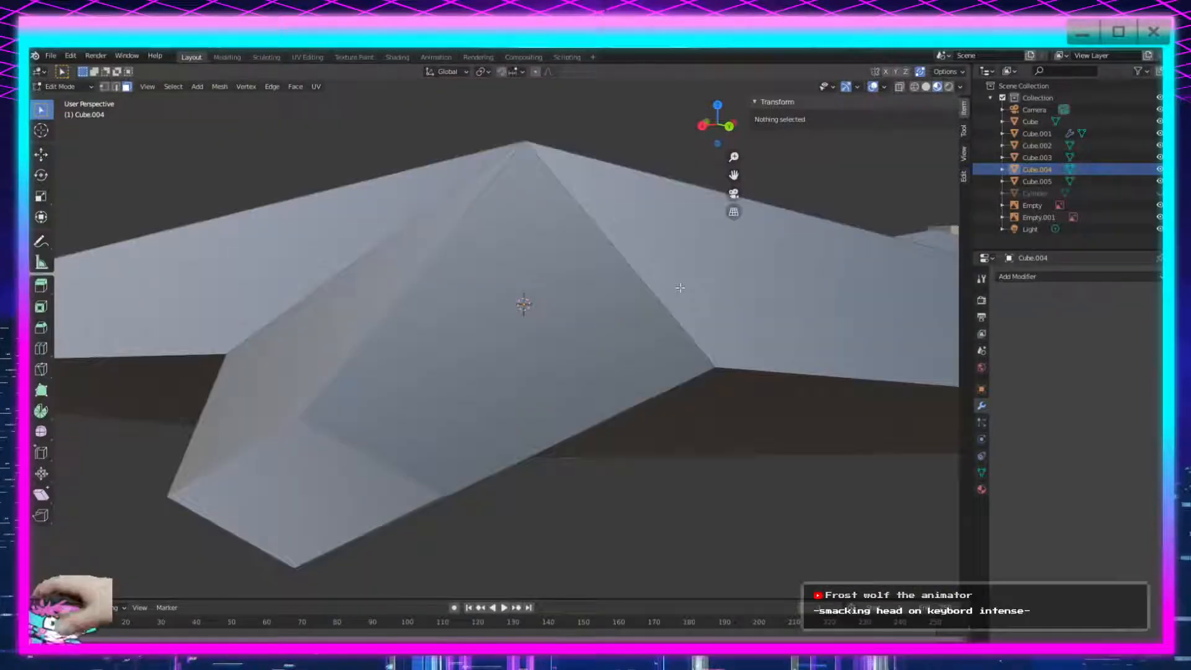
shift+middle_drag(510, 248, 501, 328)
scroll(501, 328, up, 4)
middle_drag(546, 471, 84, 490)
scroll(282, 500, down, 5)
middle_drag(282, 500, 397, 499)
scroll(319, 449, down, 10)
middle_drag(318, 449, 415, 445)
Duplicate the finished eight-point star in Object Mode and place the copy along X at about -0.362 m, beyond the row.
click(543, 378)
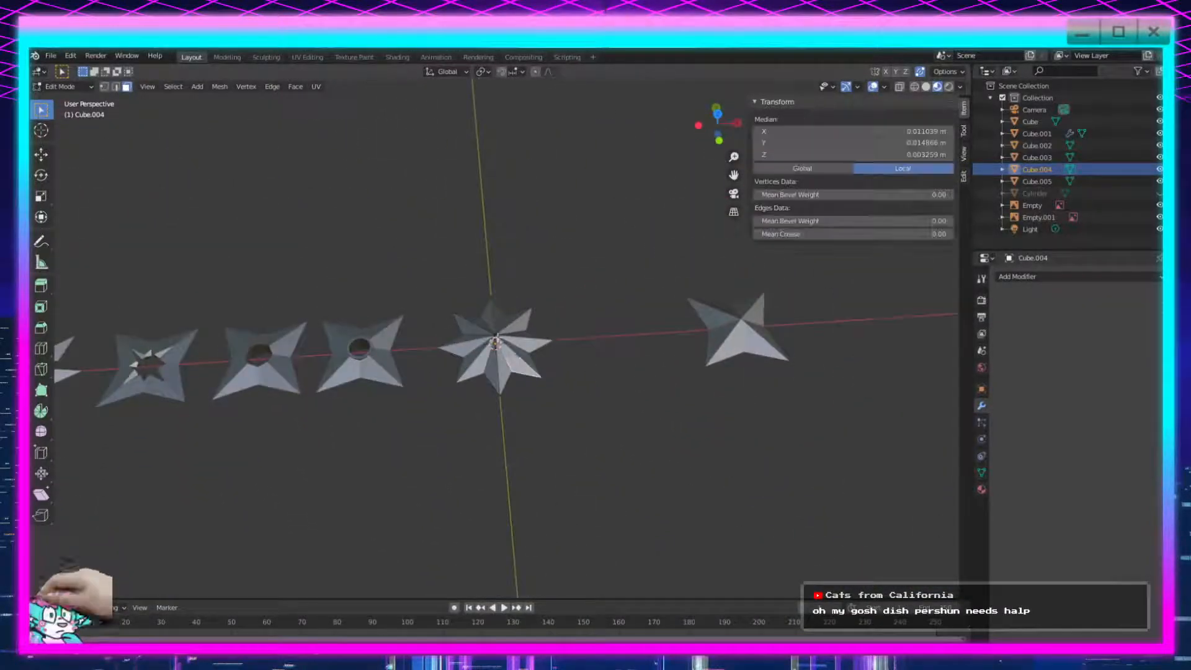
click(542, 404)
key(Tab)
key(shift+d)
key(x)
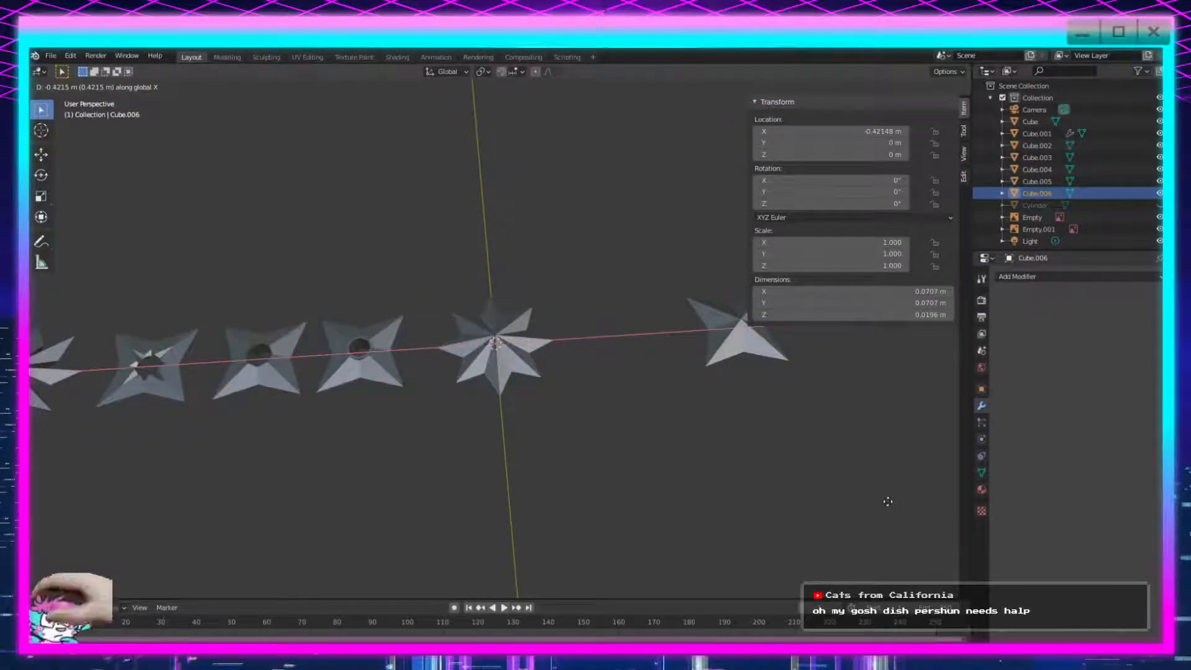
click(766, 501)
scroll(707, 505, down, 7)
scroll(364, 446, up, 6)
shift+middle_drag(307, 404, 674, 391)
key(g)
key(x)
click(505, 397)
click(501, 447)
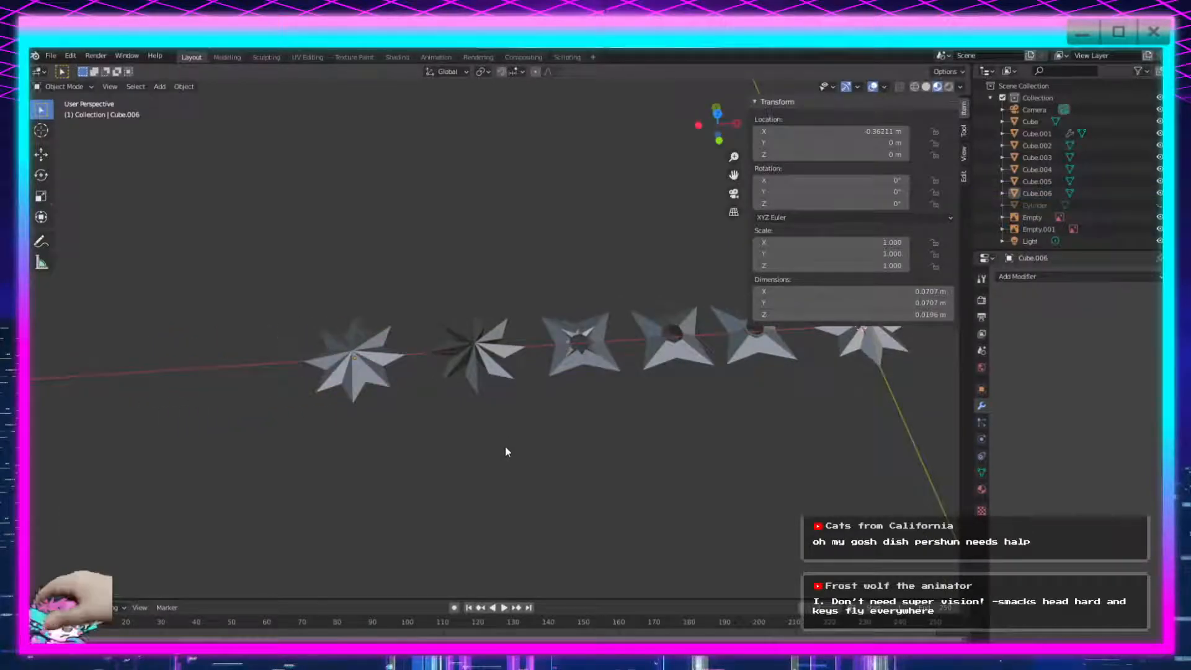
Examine the row of shuriken models and the two reference images to choose the next design.
scroll(515, 453, down, 4)
key(Tab)
scroll(641, 448, up, 3)
shift+middle_drag(666, 446, 458, 425)
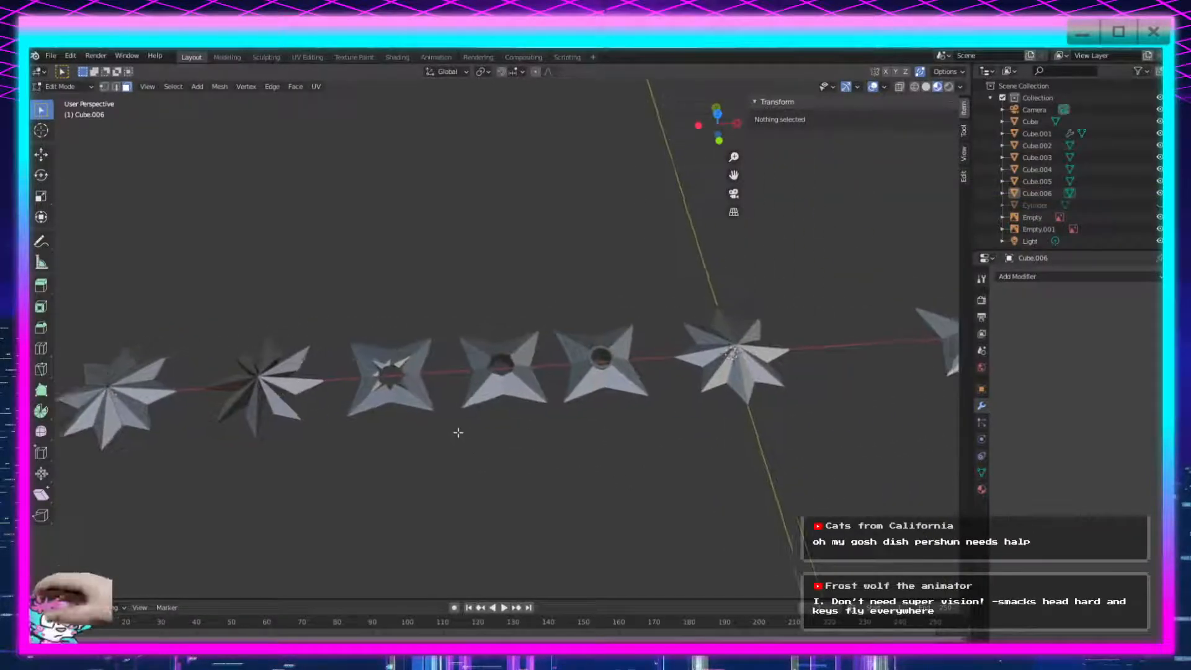
key(Tab)
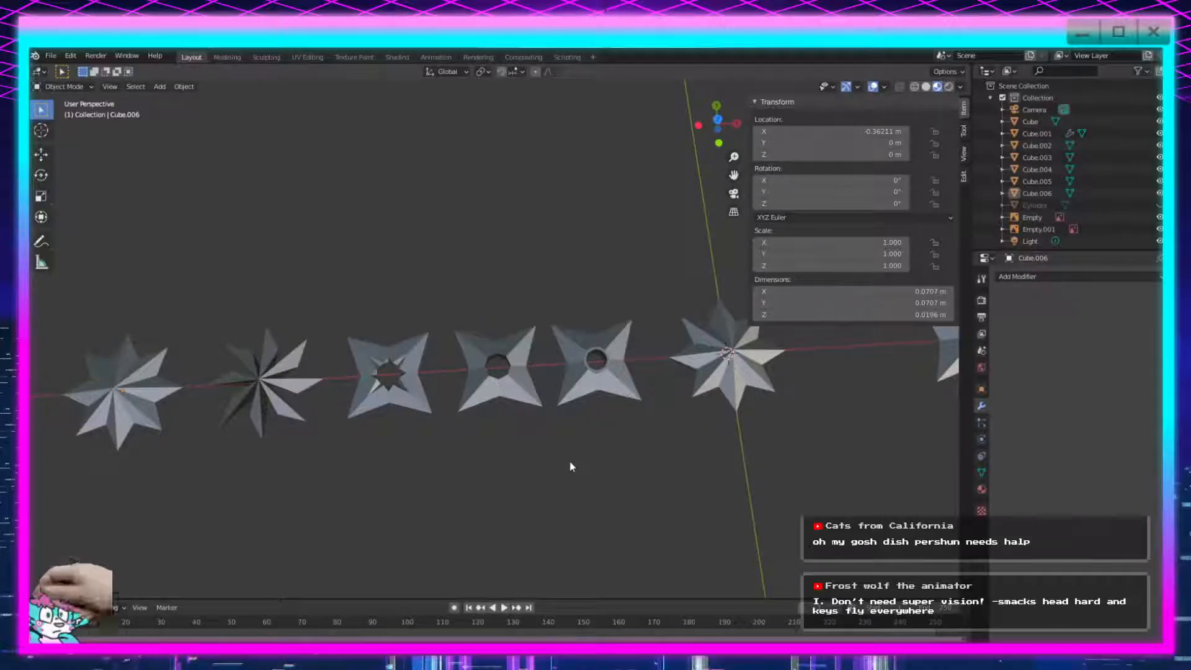
scroll(583, 457, down, 3)
shift+middle_drag(631, 459, 467, 444)
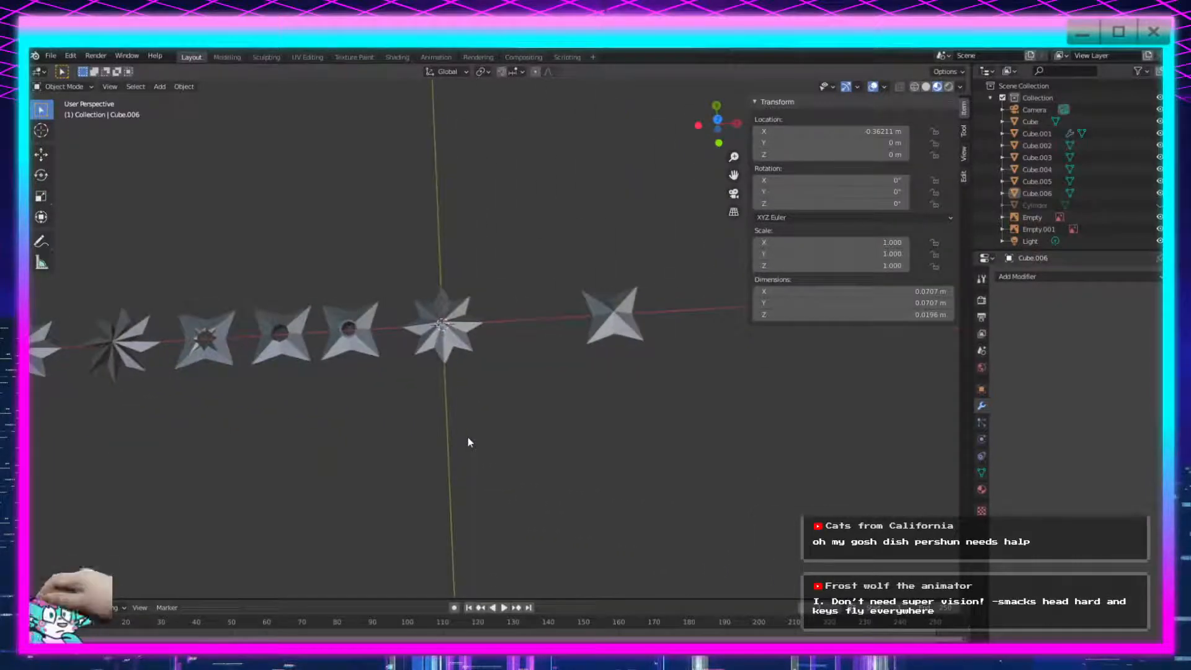
scroll(496, 443, up, 4)
scroll(459, 428, down, 3)
scroll(507, 437, up, 7)
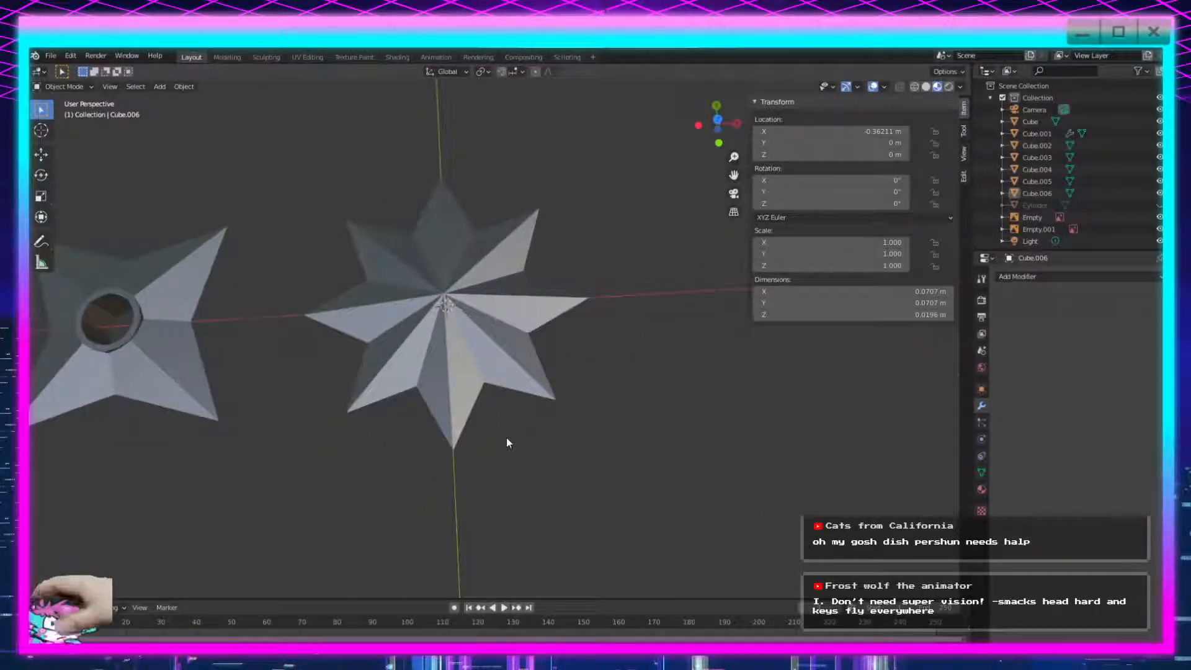
shift+middle_drag(500, 396, 660, 422)
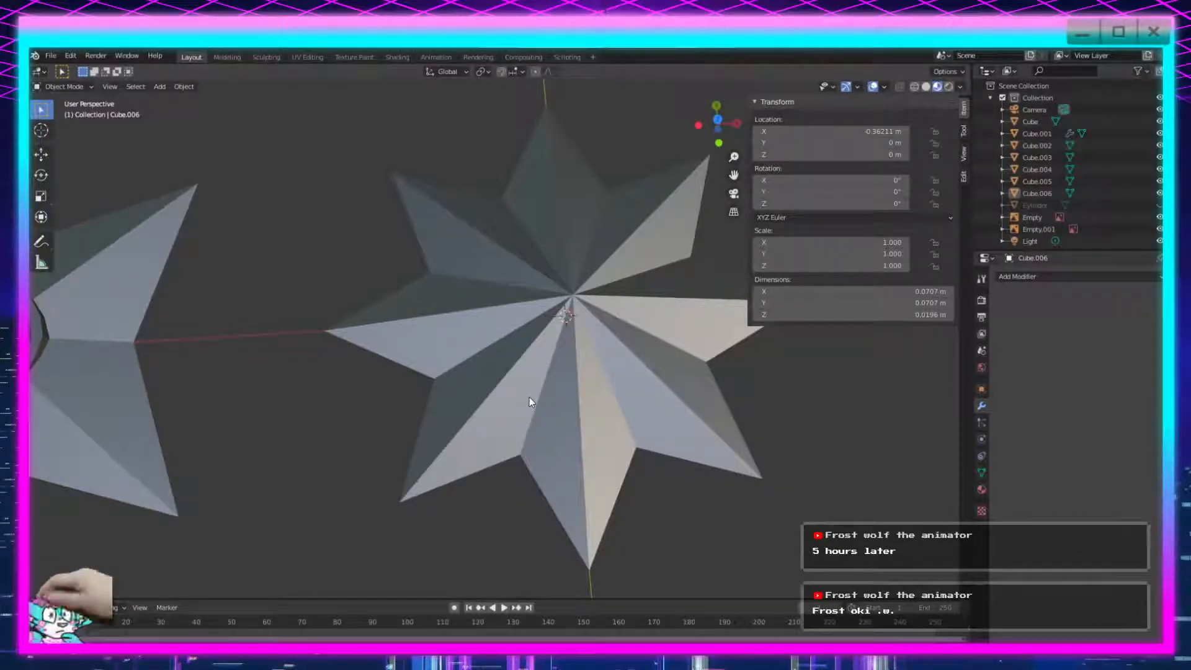
scroll(471, 373, down, 5)
middle_drag(474, 372, 549, 334)
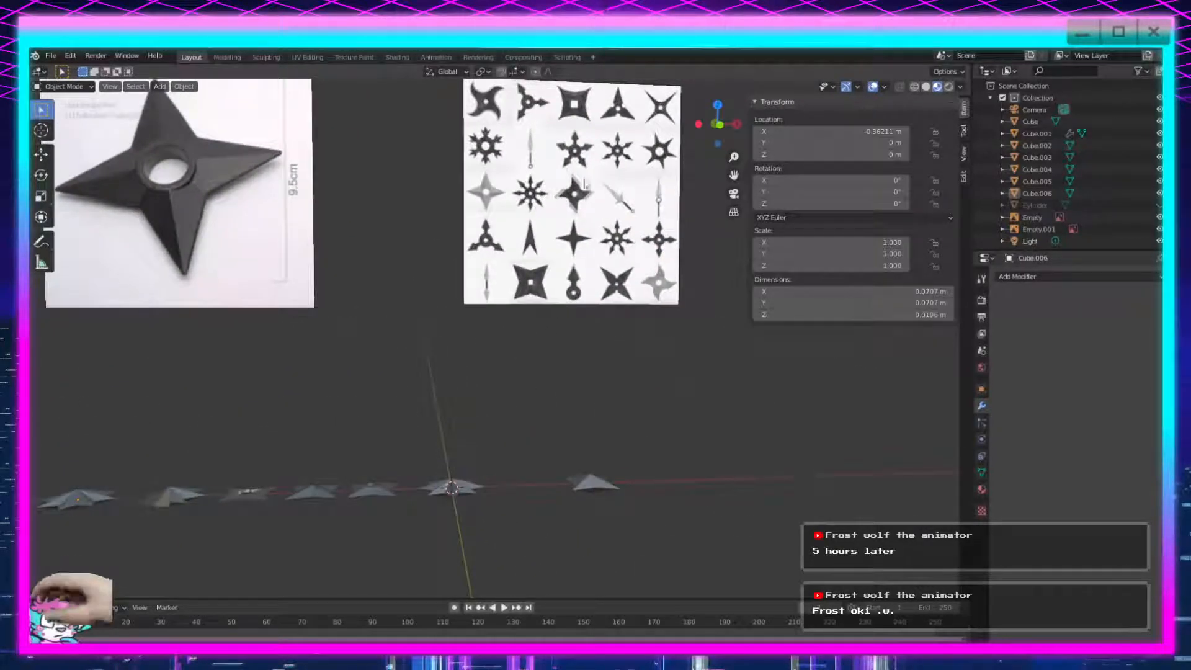
middle_drag(630, 254, 553, 358)
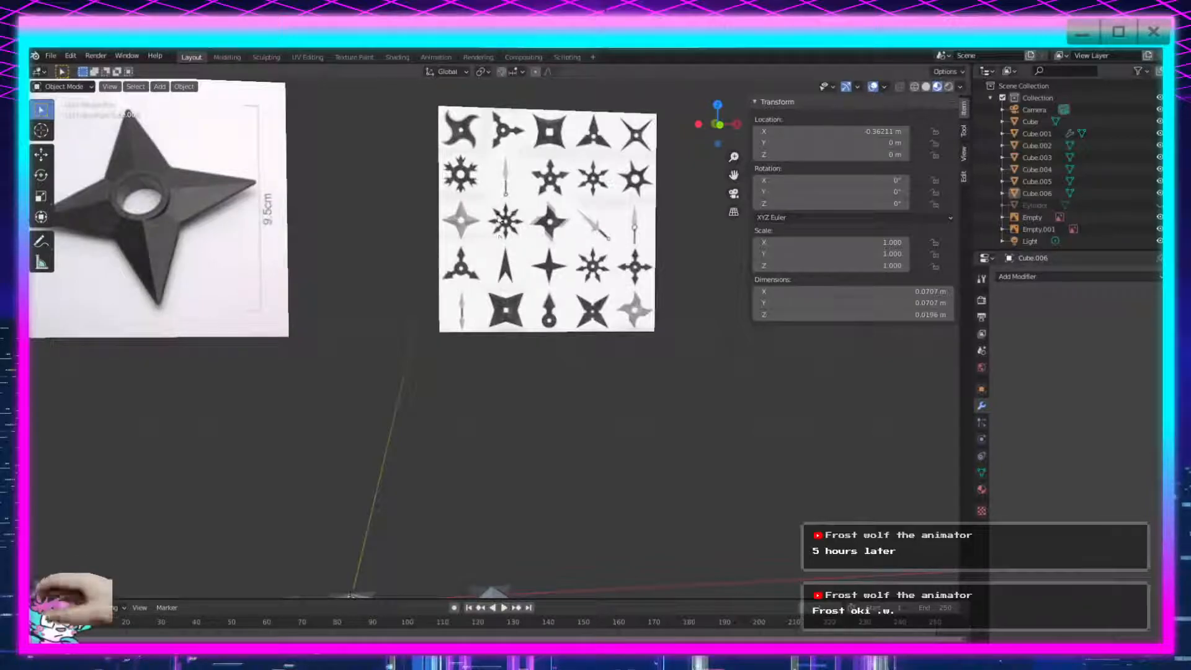
mouse_move(598, 412)
middle_down()
mouse_move(590, 447)
mouse_move(549, 390)
mouse_move(586, 407)
mouse_move(642, 404)
mouse_move(621, 406)
middle_up()
scroll(561, 467, up, 4)
middle_drag(545, 441, 489, 451)
Move the eight-point copy along X to about 0.215 m, beside the plain four-point star.
click(473, 344)
scroll(533, 374, down, 3)
scroll(533, 374, up, 2)
scroll(533, 373, down, 1)
click(248, 341)
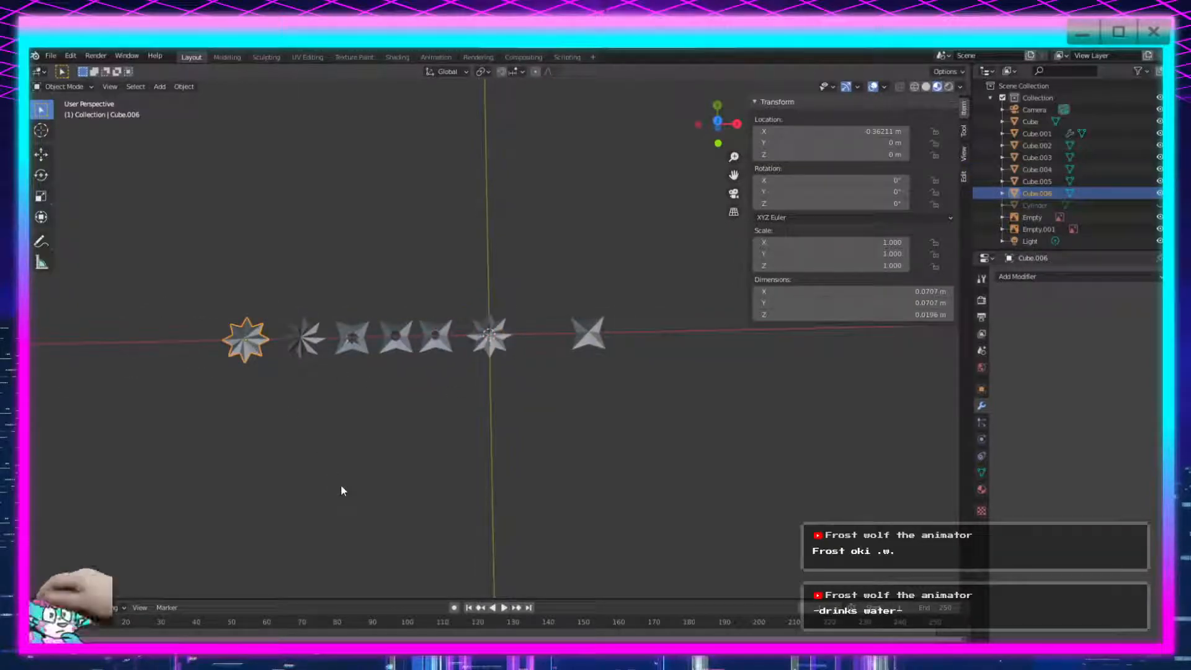
key(g)
key(x)
click(728, 490)
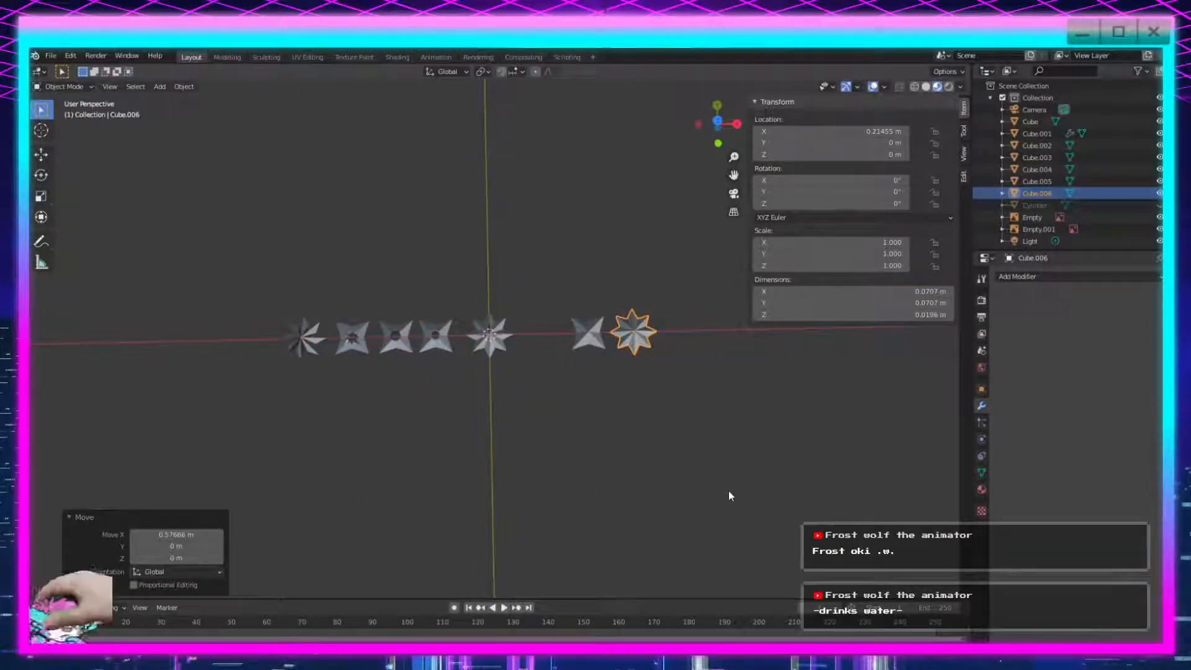
Delete the original eight-point star at the world origin.
scroll(669, 503, up, 3)
click(472, 337)
key(Delete)
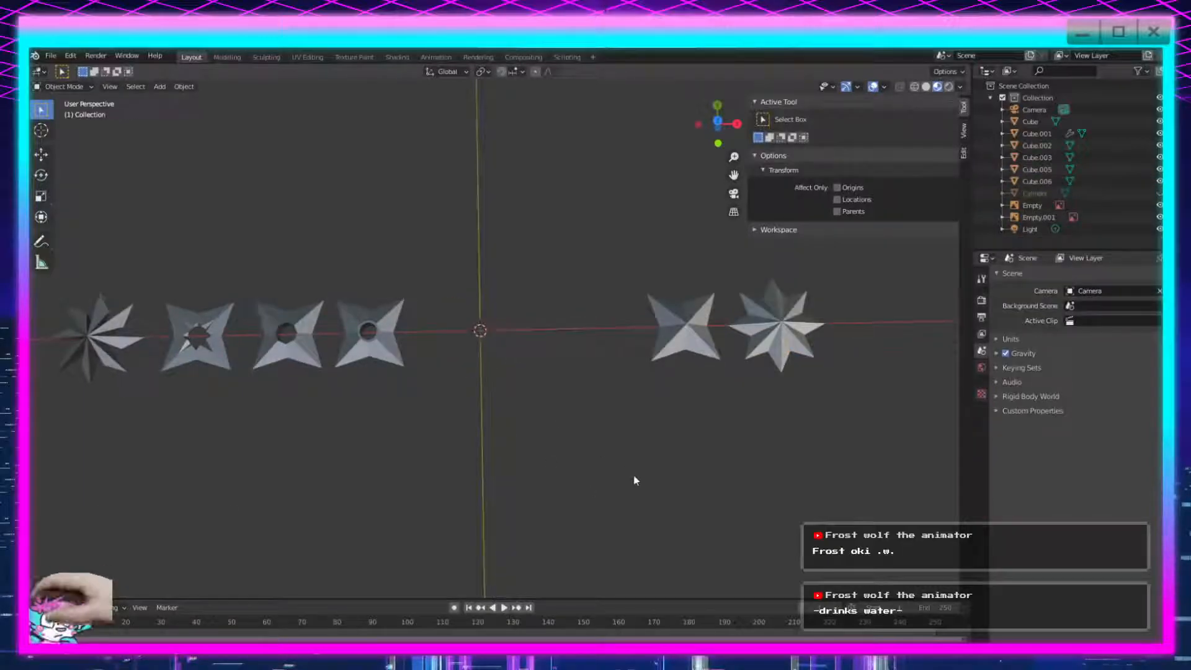
scroll(457, 437, up, 2)
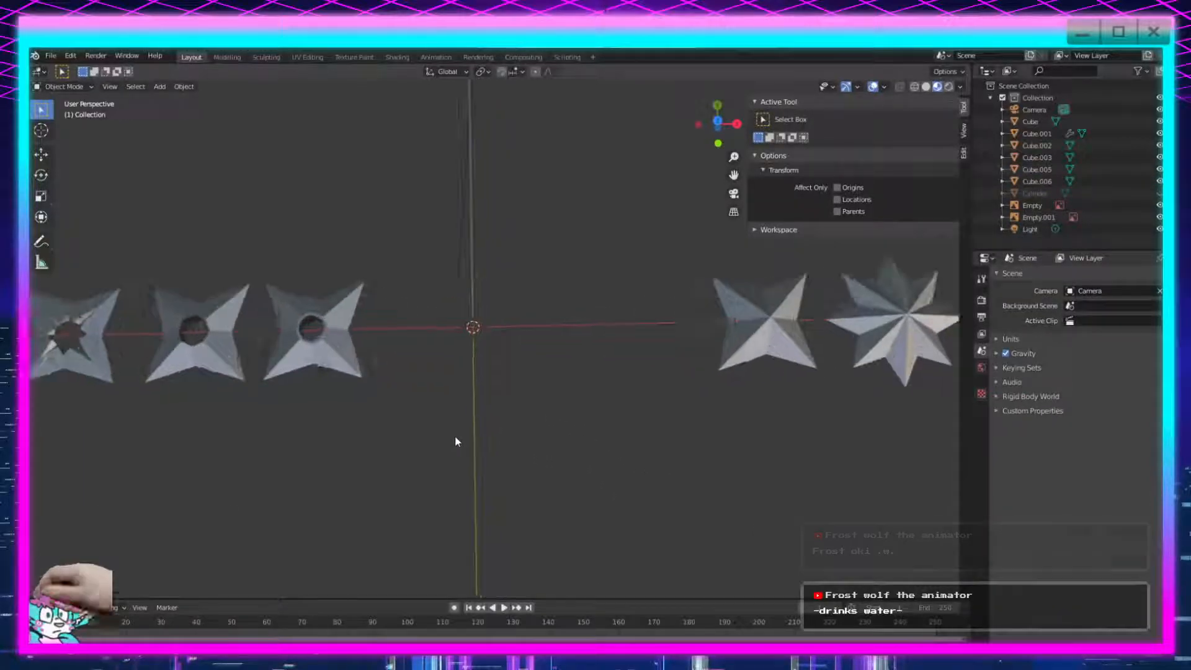
click(741, 356)
scroll(598, 464, down, 2)
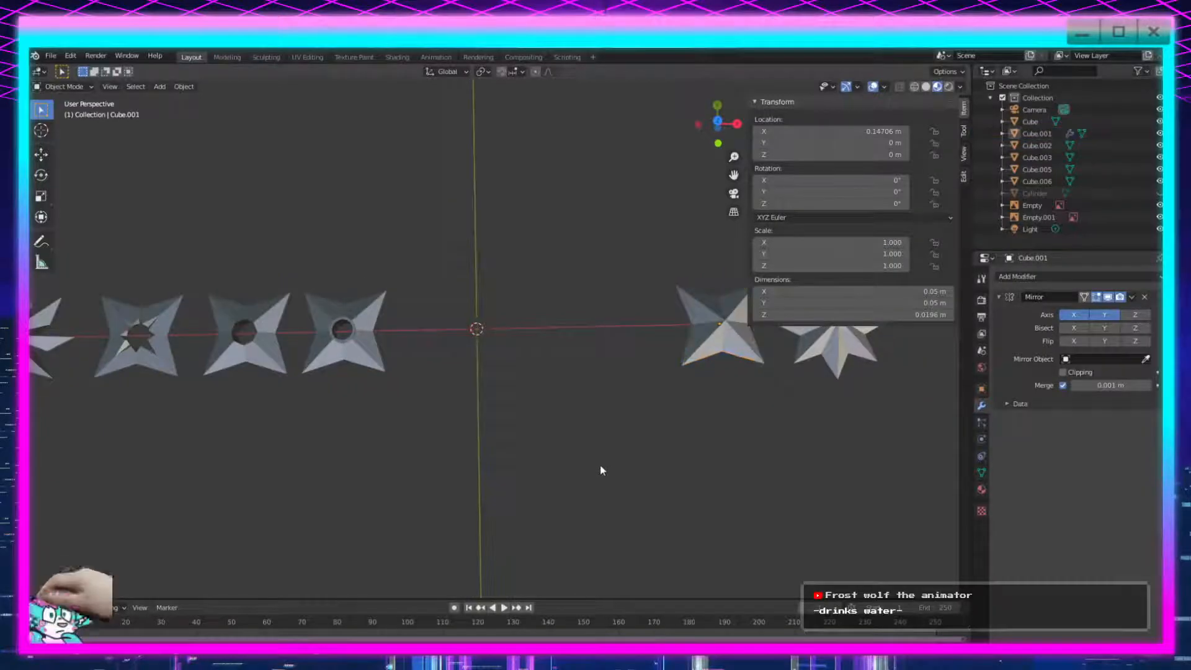
scroll(651, 409, up, 3)
key(shift+a)
mouse_move(524, 361)
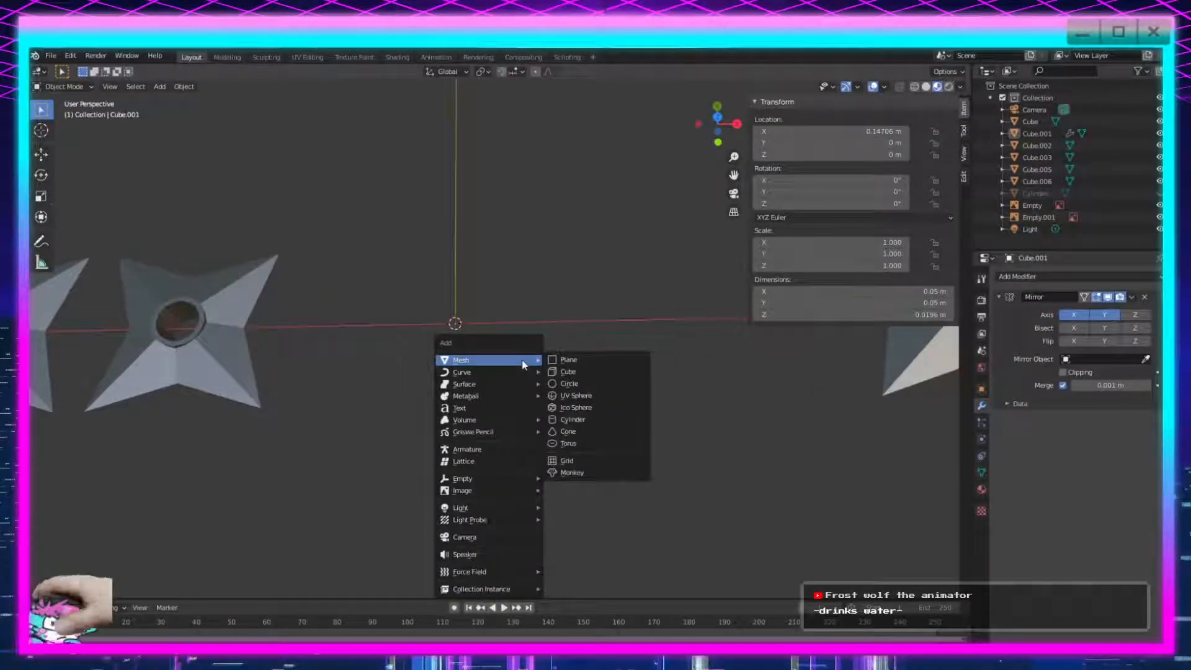
key(Tab)
key(Tab)
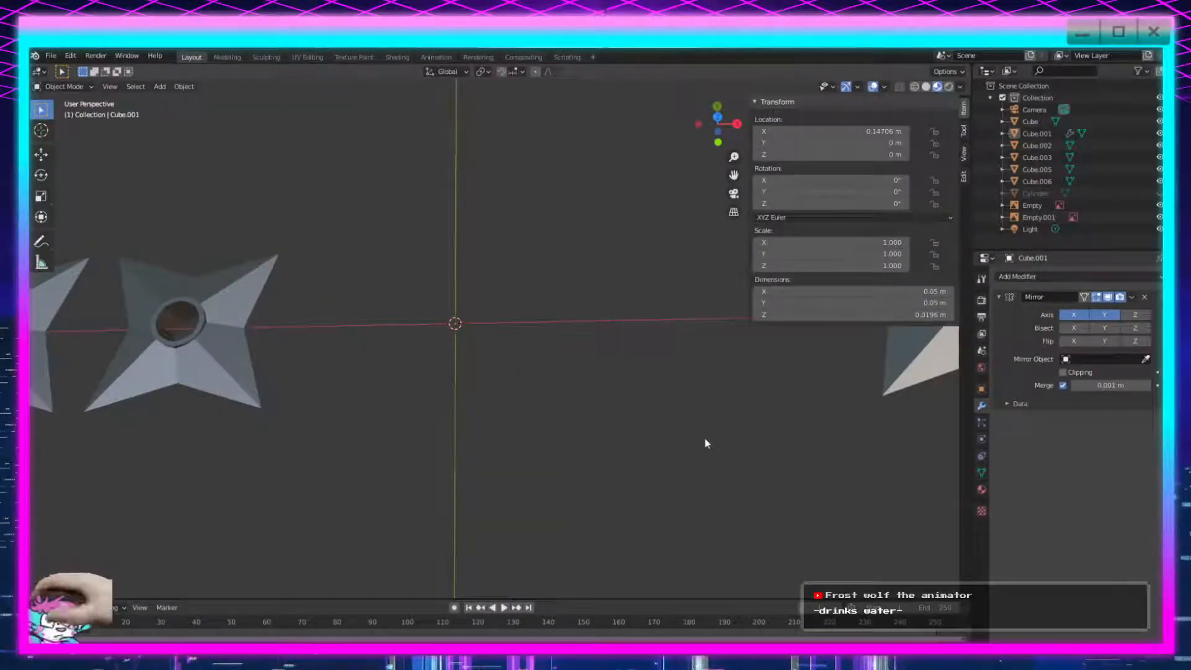
Add a plane at the world origin with a size of 0.05 m.
key(shift+a)
mouse_move(371, 351)
click(450, 348)
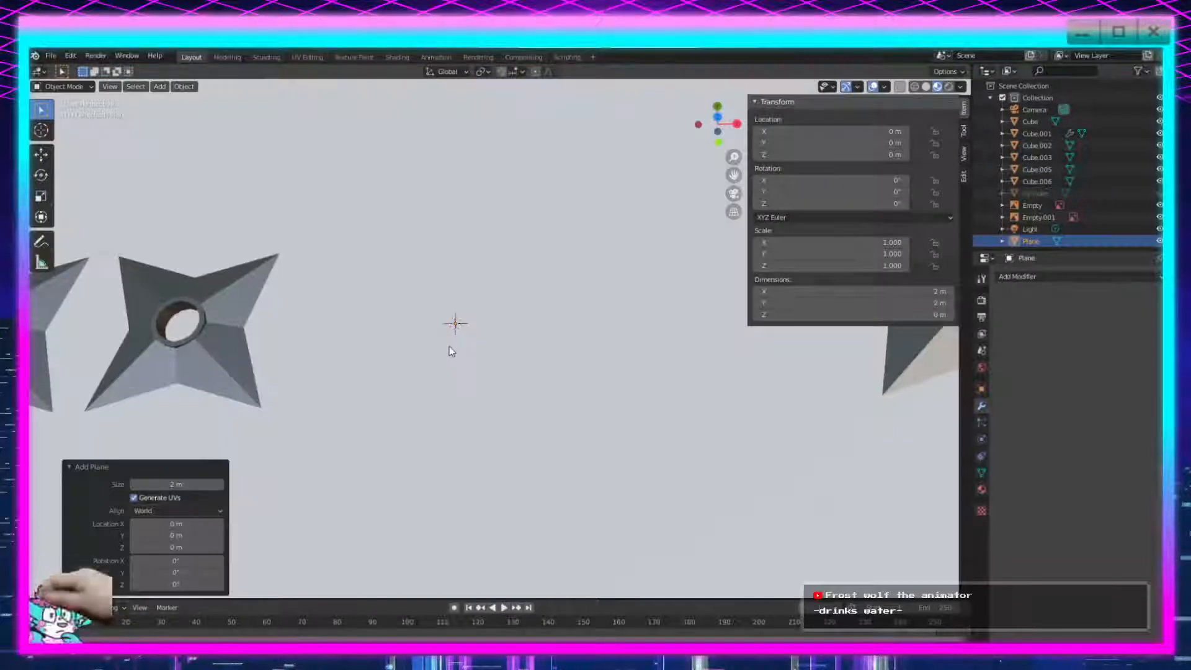
scroll(449, 348, down, 10)
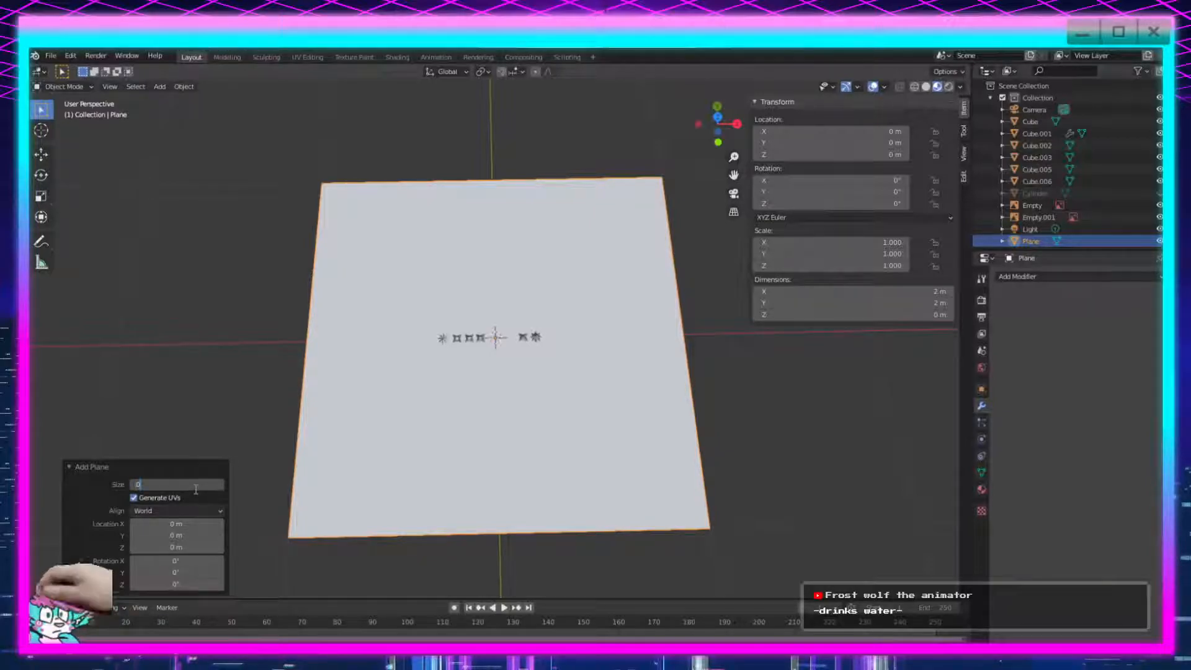
key(Return)
scroll(505, 430, up, 15)
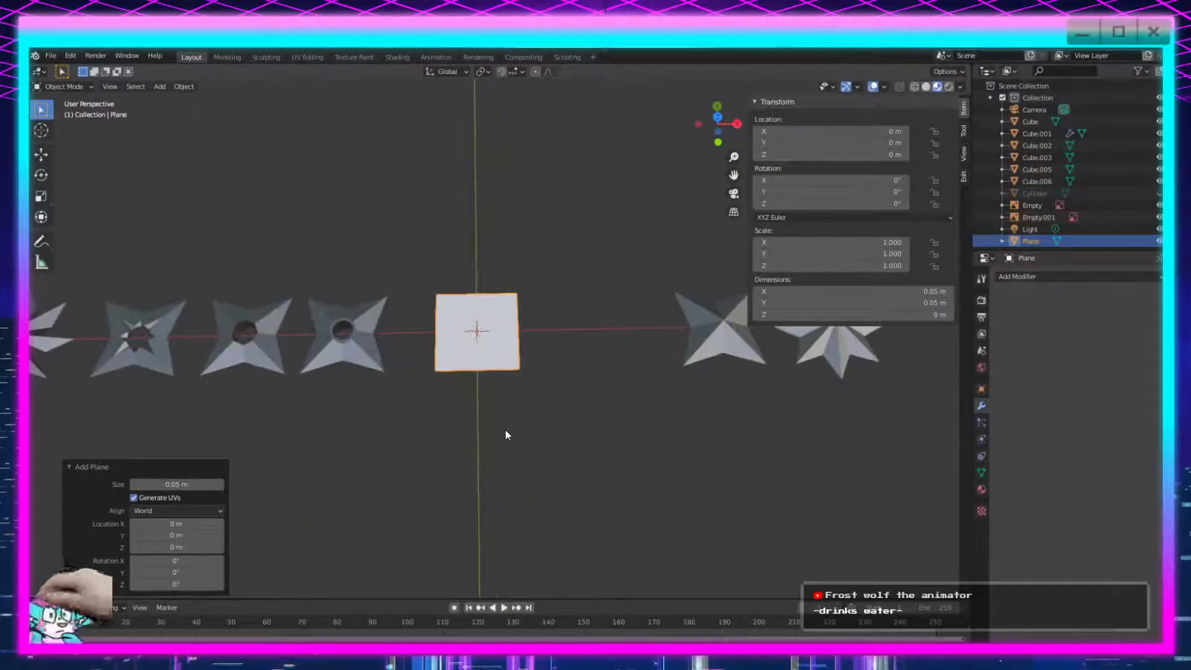
scroll(541, 437, up, 10)
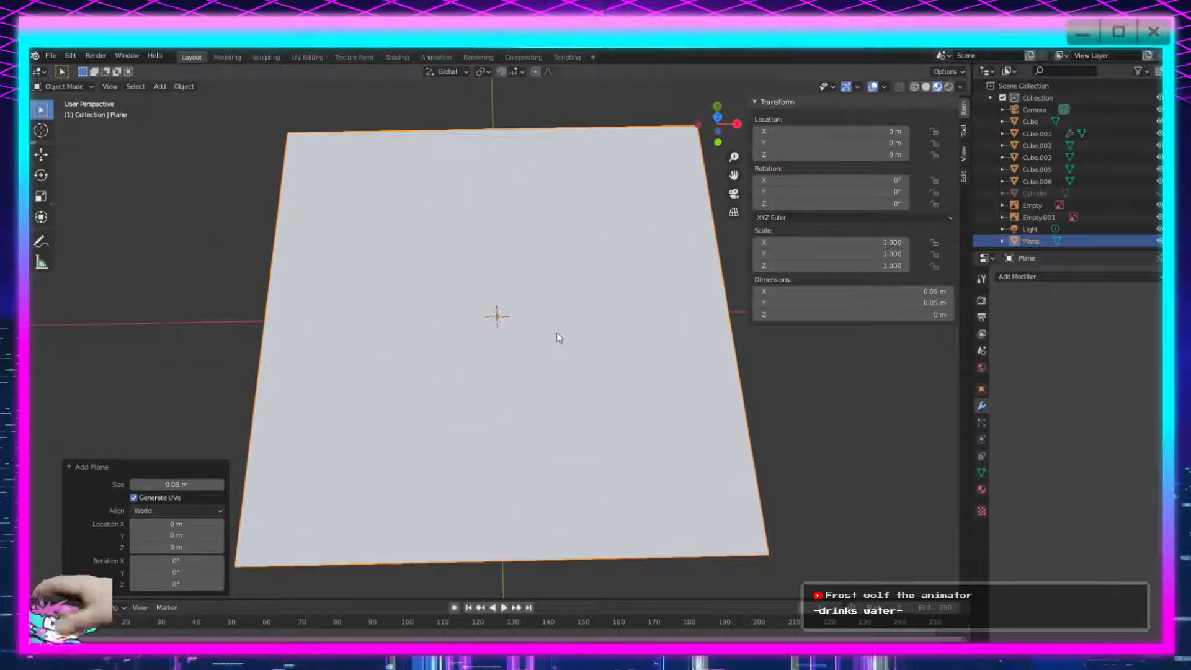
Divide the plane into four quarters in Edit Mode with one centred loop cut in each direction.
middle_drag(564, 373, 566, 390)
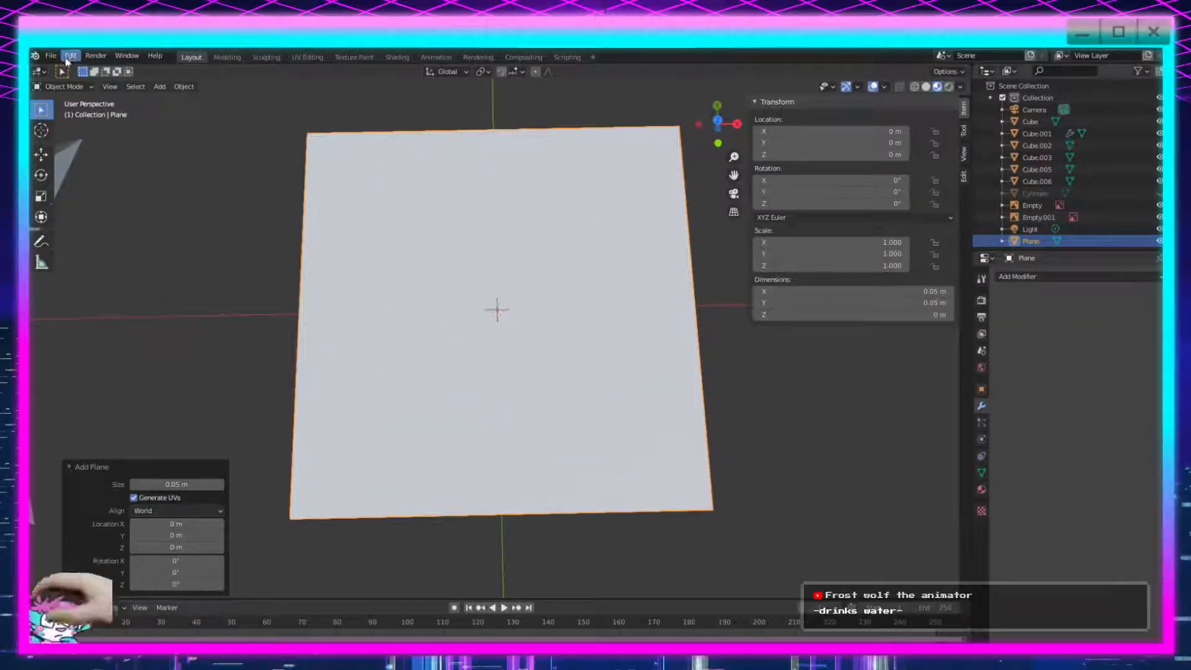
click(64, 86)
click(58, 112)
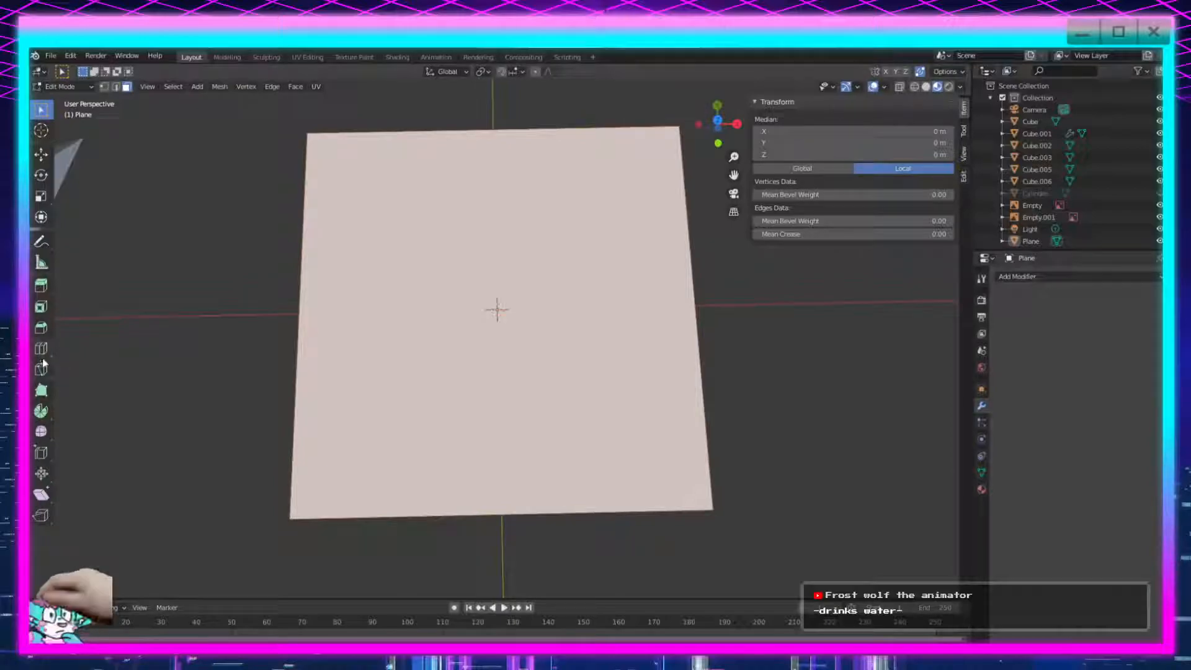
click(41, 349)
click(493, 142)
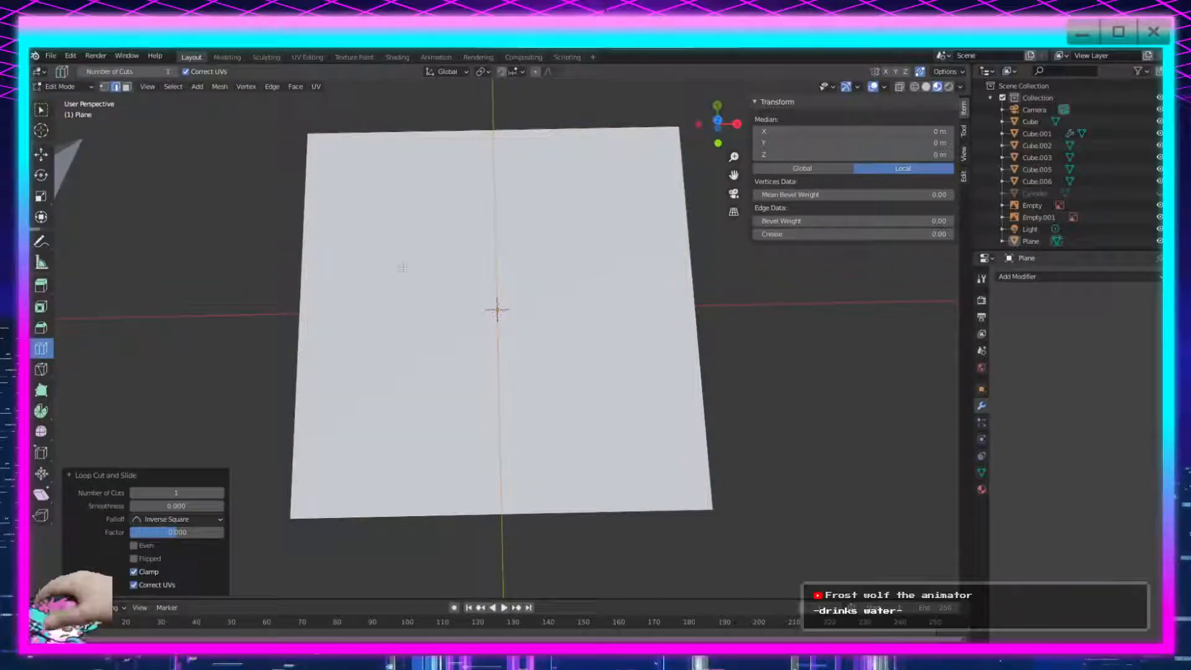
click(497, 308)
click(41, 111)
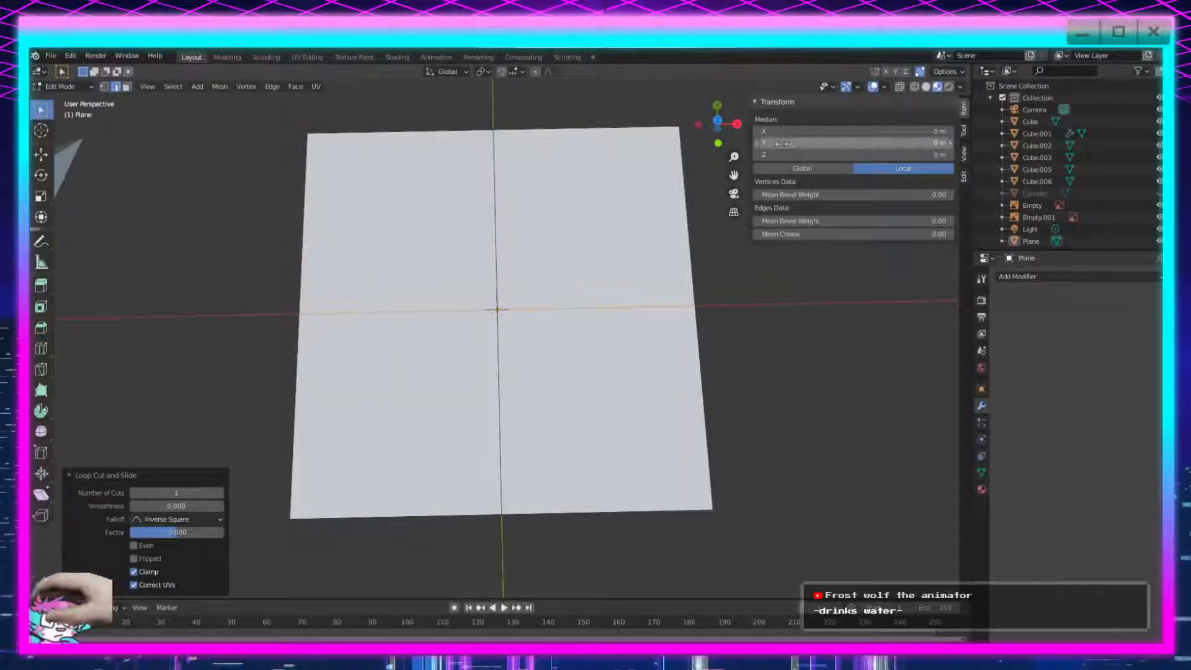
Delete the plane's outer vertices on the +X and -Y sides, keeping only the -X/+Y quarter.
scroll(105, 99, down, 1)
drag(677, 159, 581, 473)
key(x)
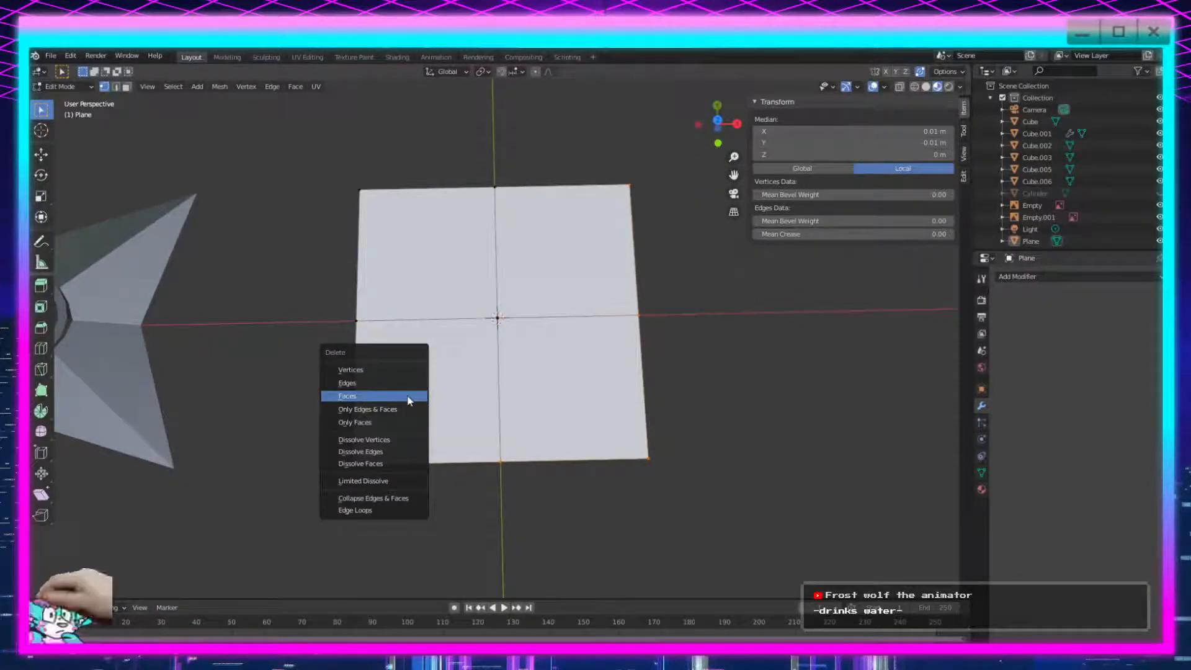
click(412, 373)
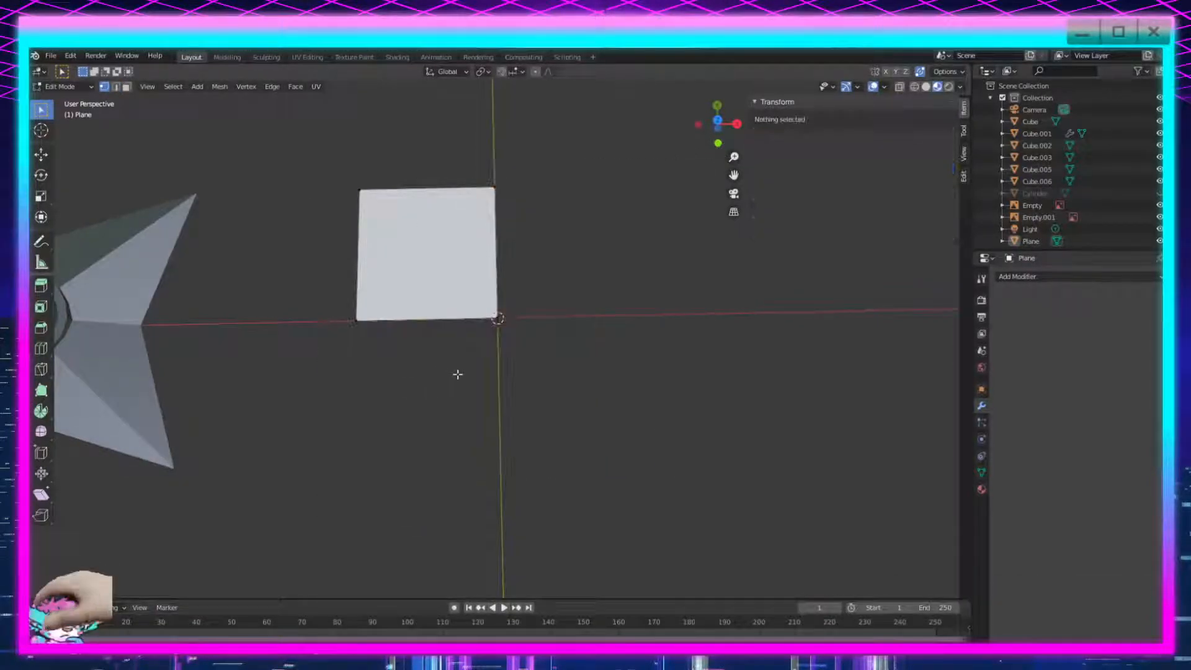
Add a Mirror modifier to the quarter plane with both the X and Y axes enabled.
click(1057, 276)
click(918, 397)
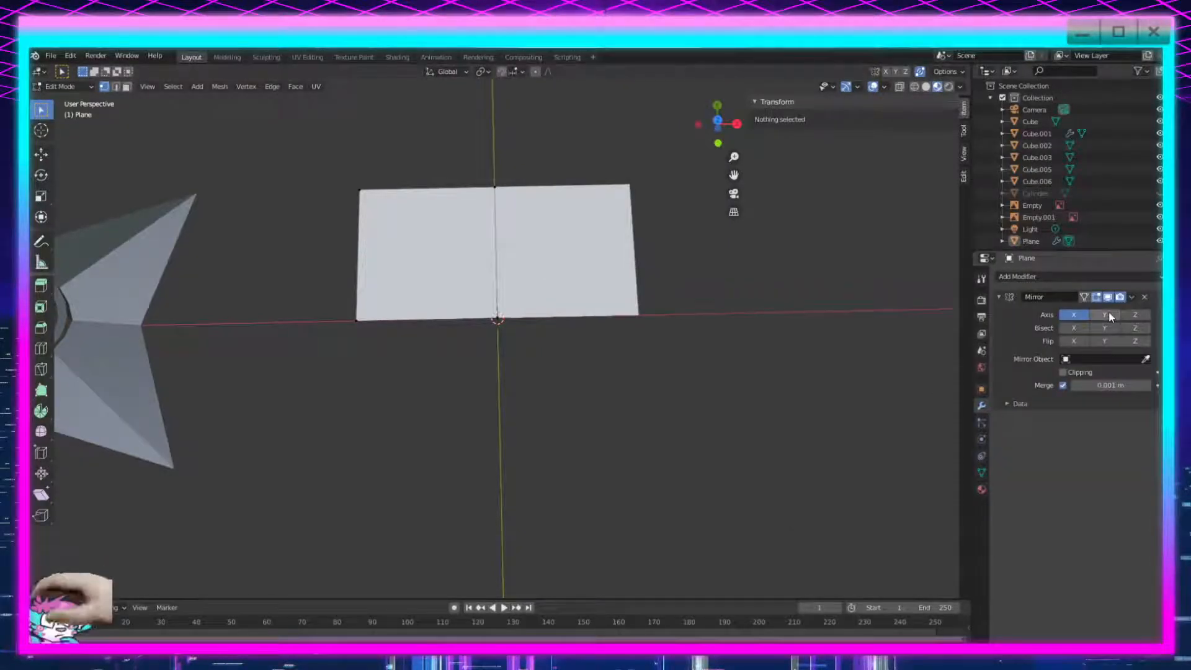
click(1109, 316)
scroll(734, 420, down, 2)
scroll(589, 434, up, 4)
mouse_move(590, 434)
middle_down()
mouse_move(552, 431)
mouse_move(576, 416)
middle_up()
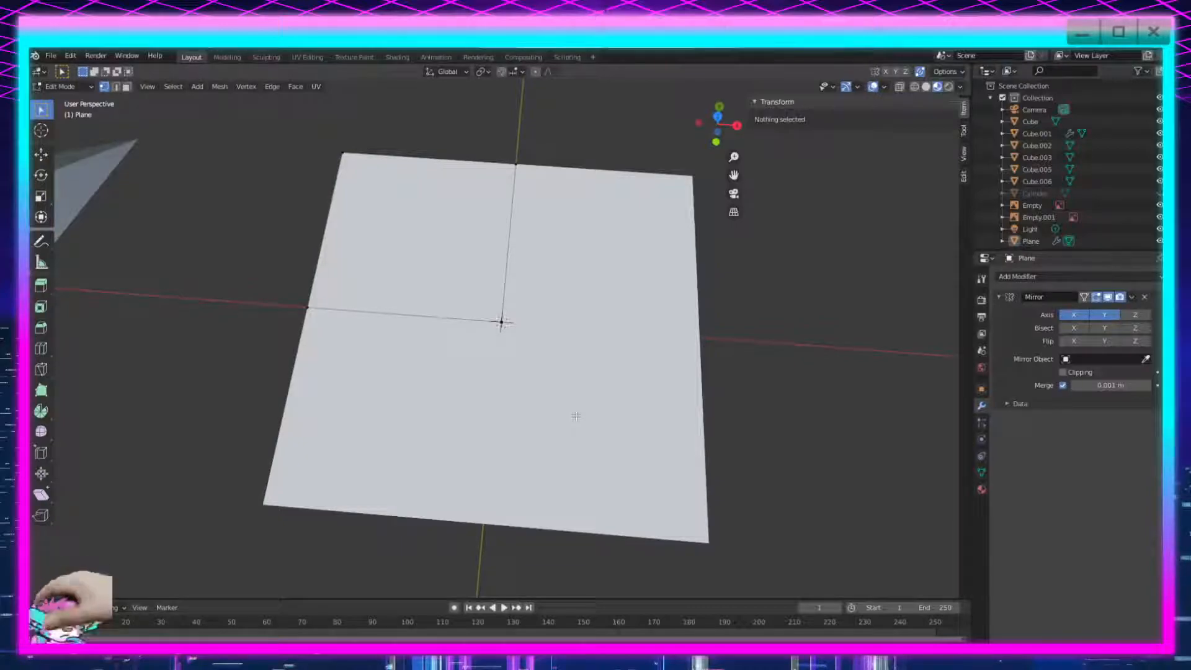
Scale the quarter's two edge vertices on the X and Y axes towards each other by 0.358, forming narrow diamond-shaped blades.
key(KP_7)
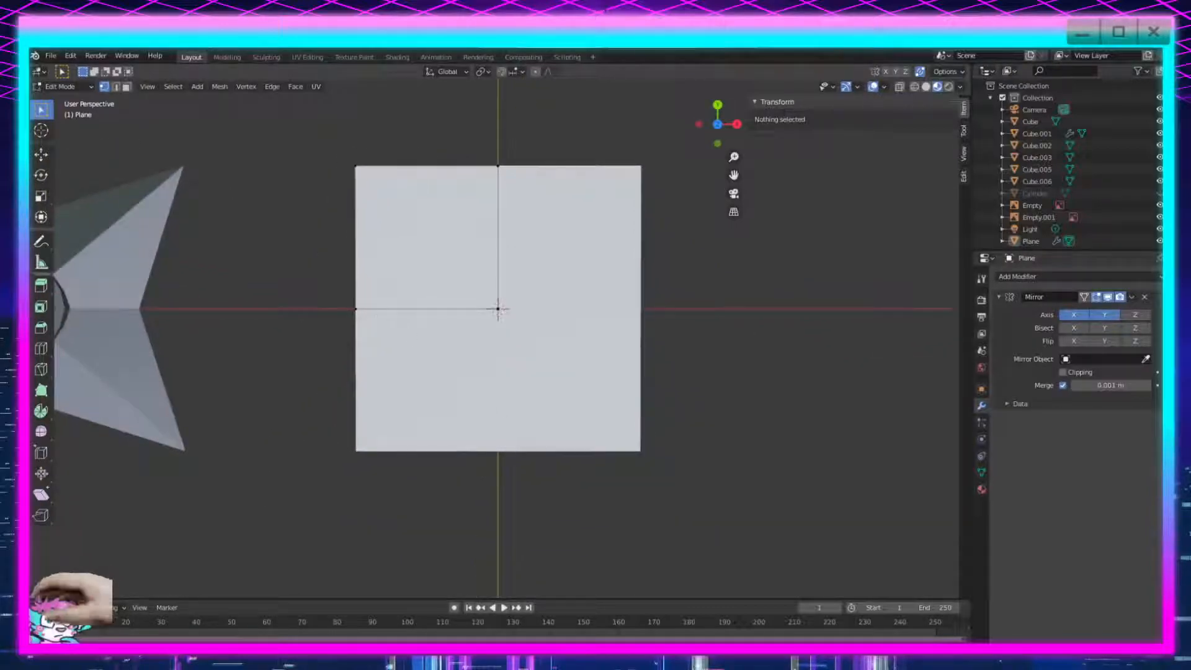
click(391, 283)
shift+click(502, 164)
middle_drag(595, 337, 607, 337)
shift+middle_drag(556, 278, 634, 341)
middle_drag(572, 382, 738, 369)
key(s)
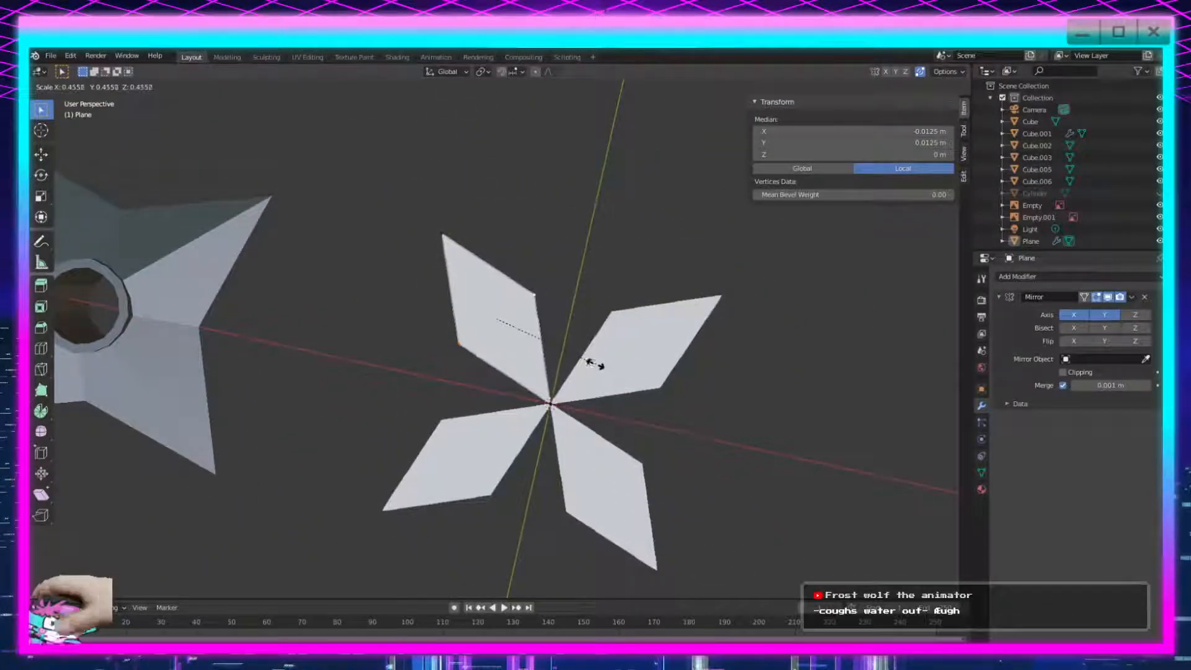
click(566, 355)
middle_drag(565, 354, 577, 474)
scroll(578, 471, up, 6)
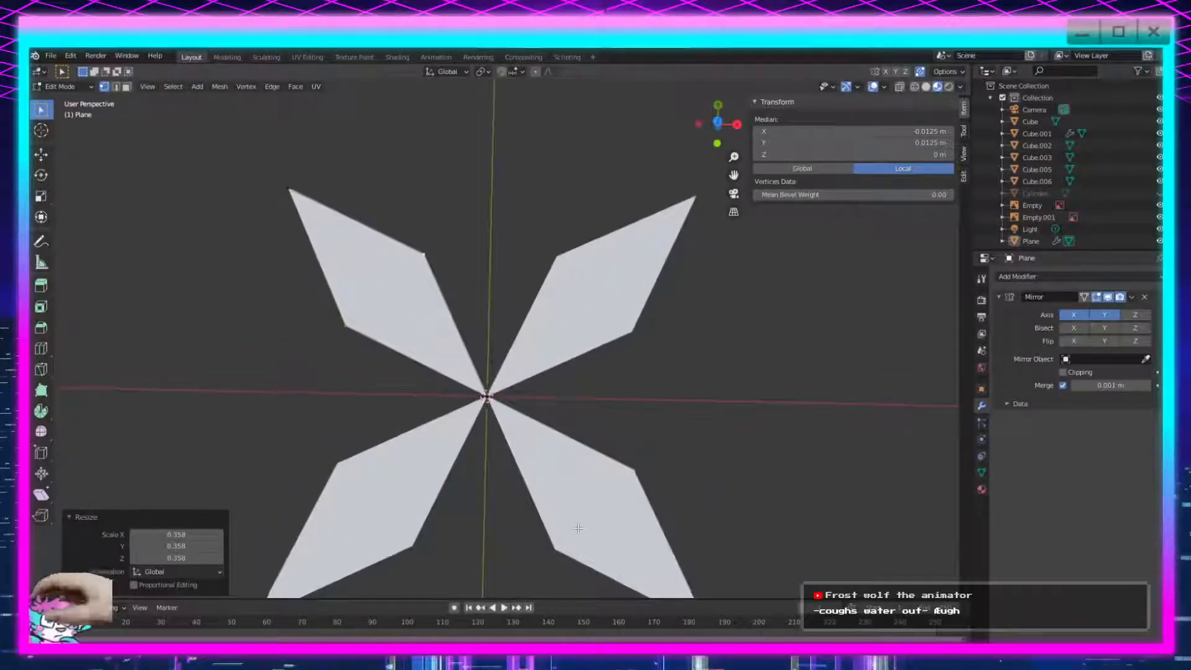
shift+middle_drag(482, 529, 534, 450)
click(534, 449)
shift+middle_drag(544, 334, 484, 375)
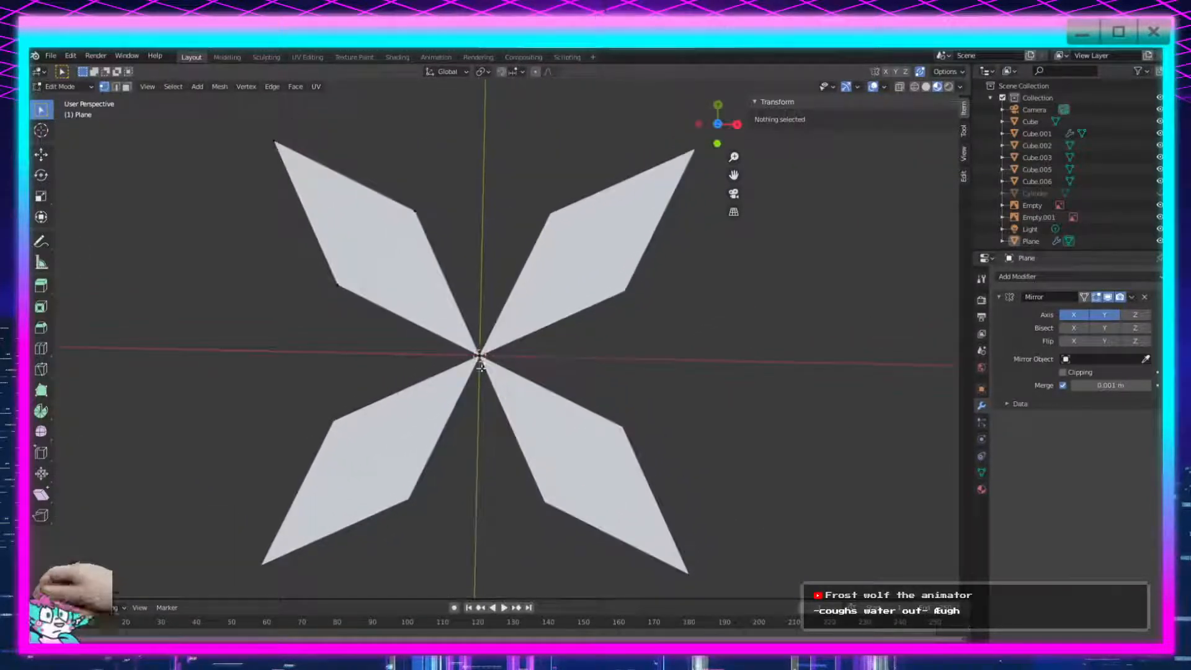
Try to slide the vertex where the four blades meet outward from the origin along the blade edge.
click(488, 359)
key(g)
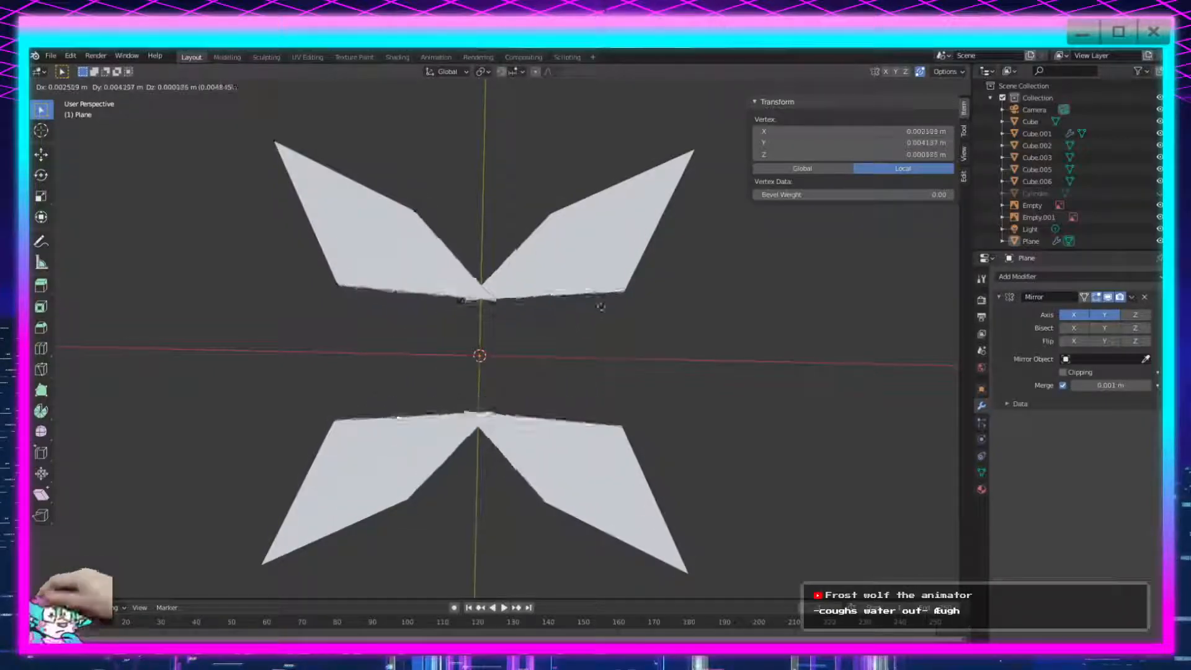
key(g)
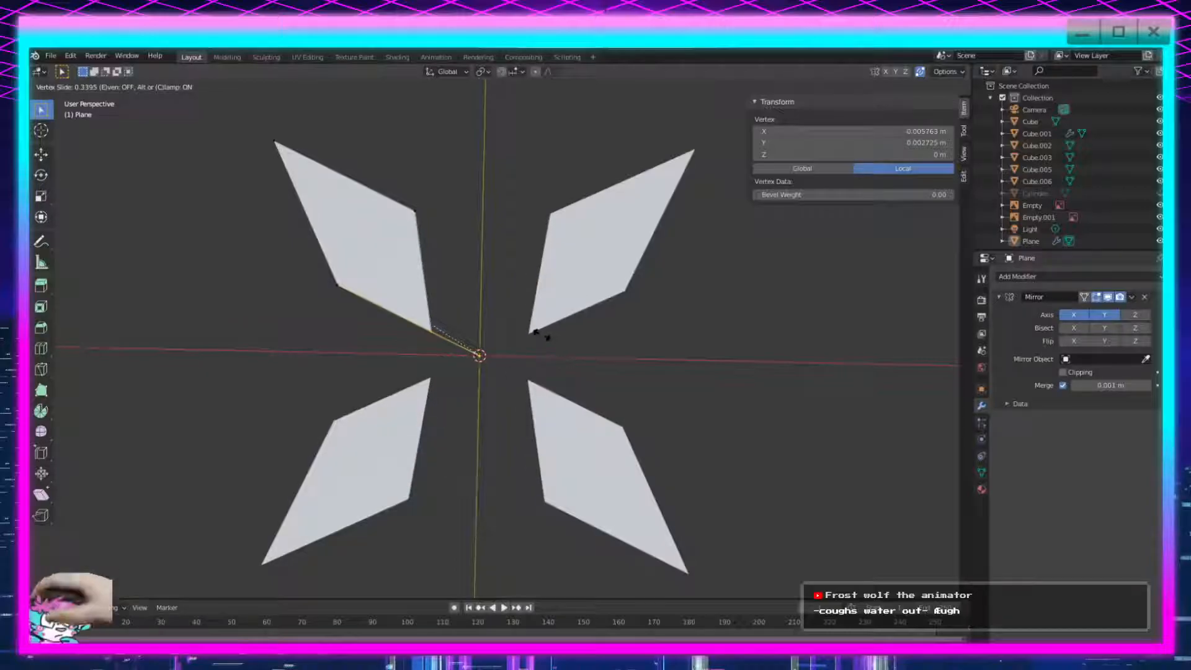
click(549, 322)
key(ctrl+z)
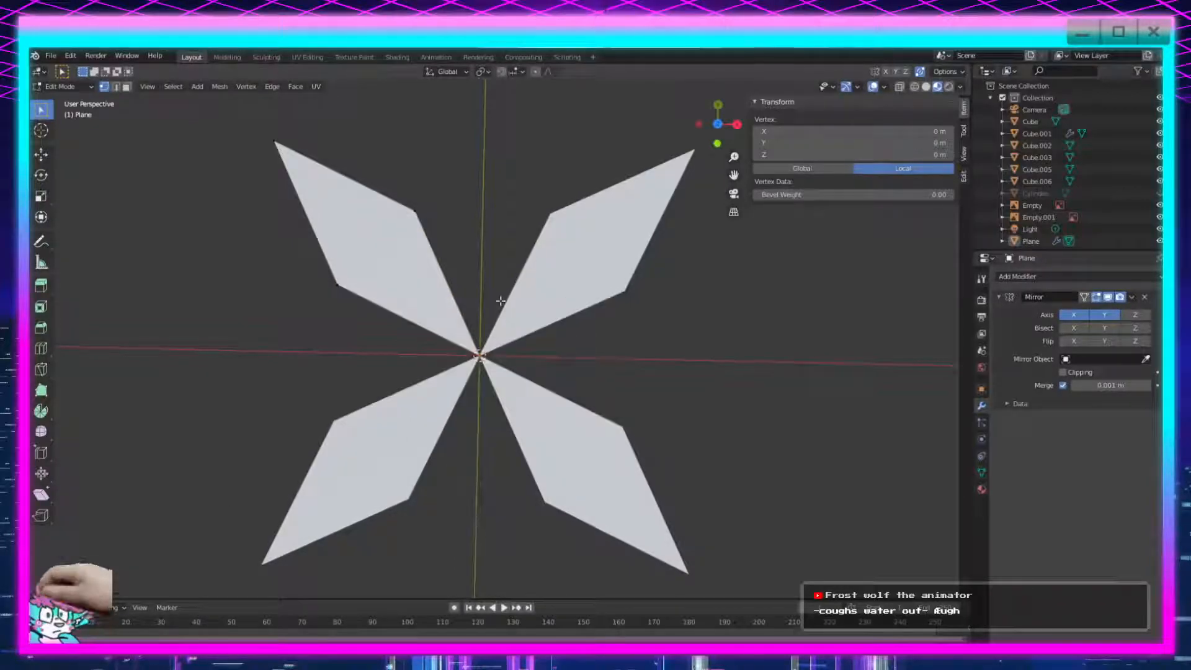
Move the quarter's centre vertex along X by exactly -0.005 m.
key(g)
key(x)
click(473, 324)
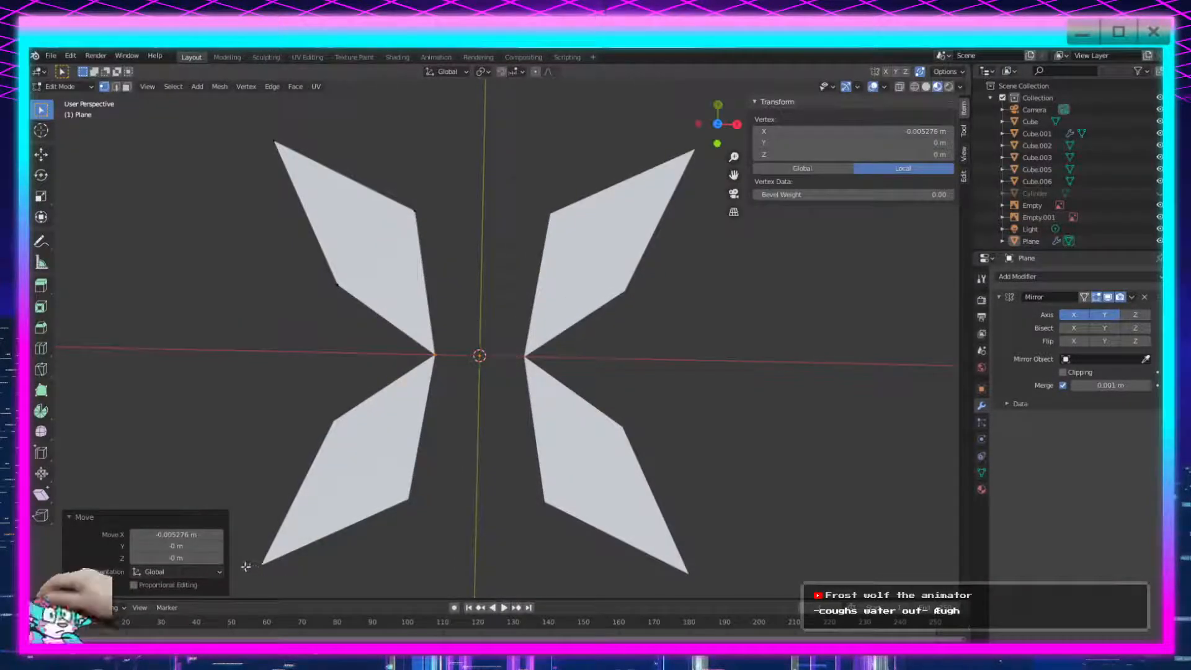
click(172, 535)
text(-0.005)
key(Return)
Move the same inner blade vertex along Y by exactly 0.005 m, opening a gap between the four blades.
key(g)
key(y)
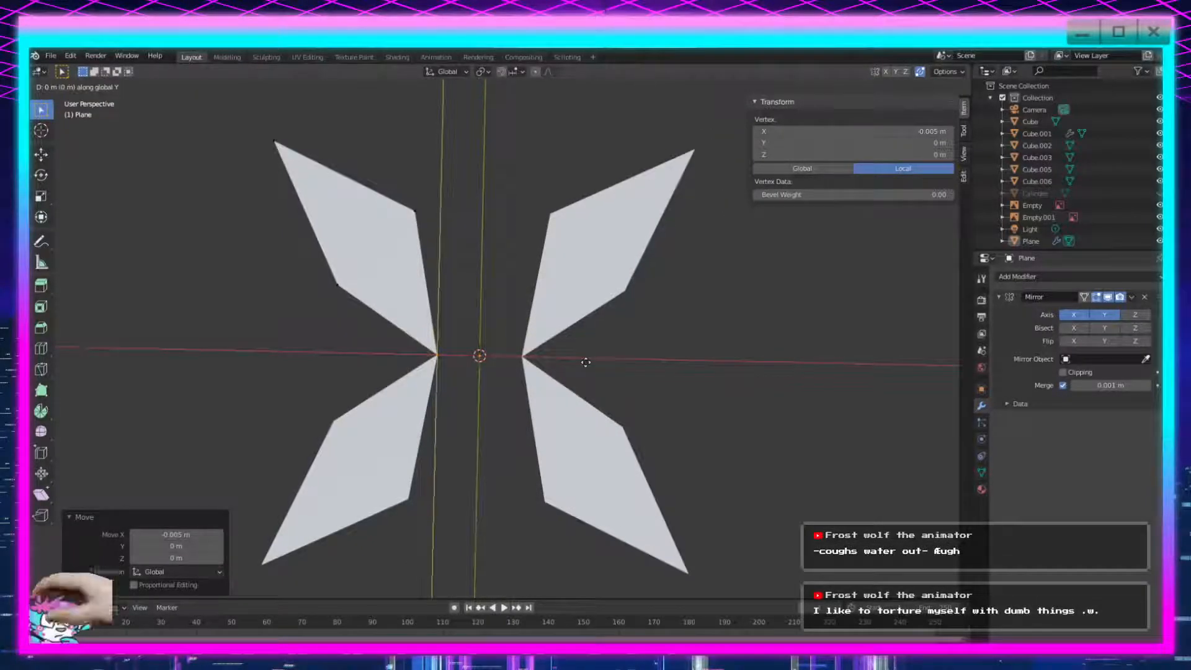
click(593, 315)
click(172, 546)
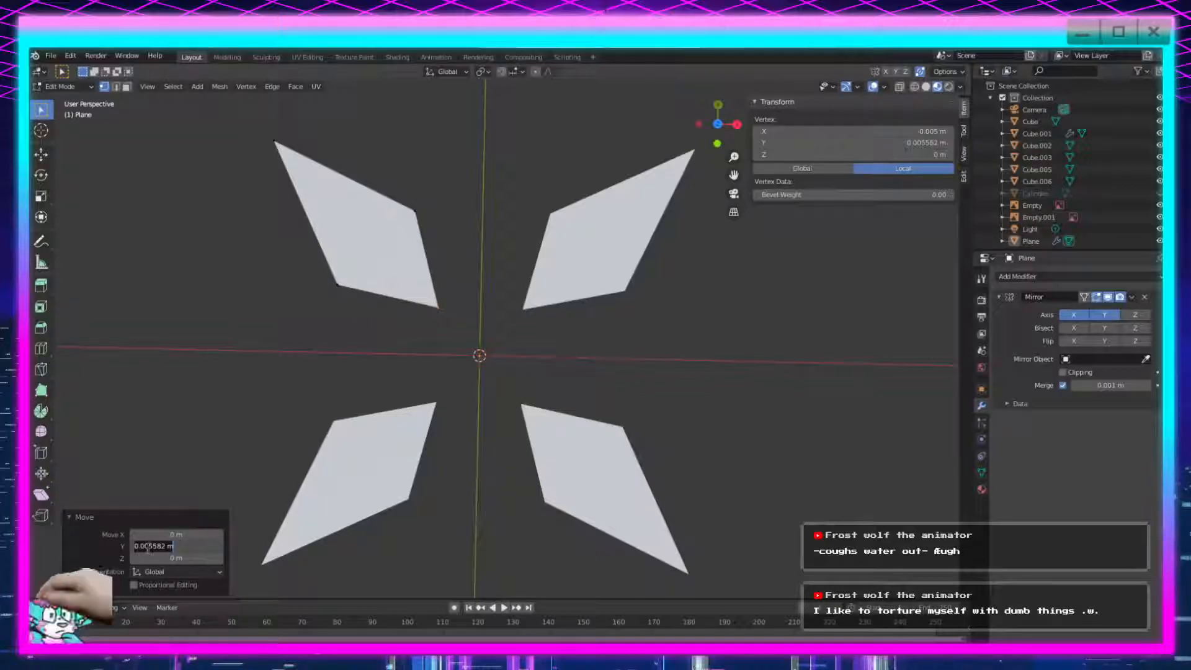
text(0.005)
key(Return)
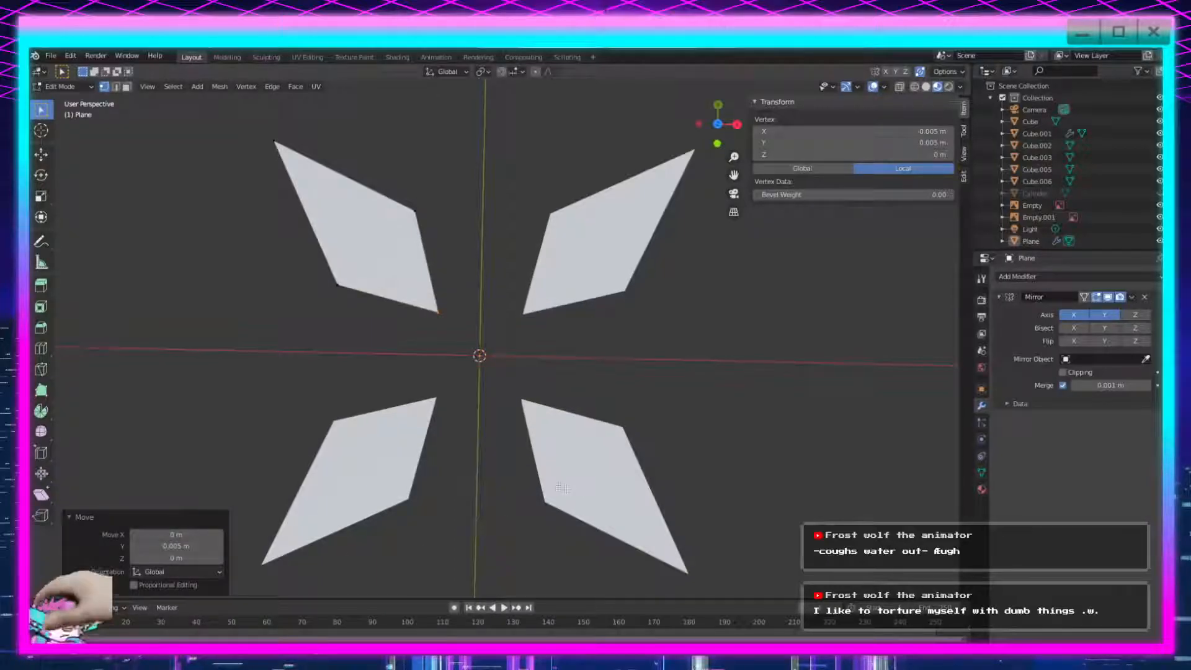
Add an unfilled mesh circle with a radius of 0.0075 m at the origin between the blades.
key(alt+a)
middle_drag(463, 534, 507, 400)
key(shift+a)
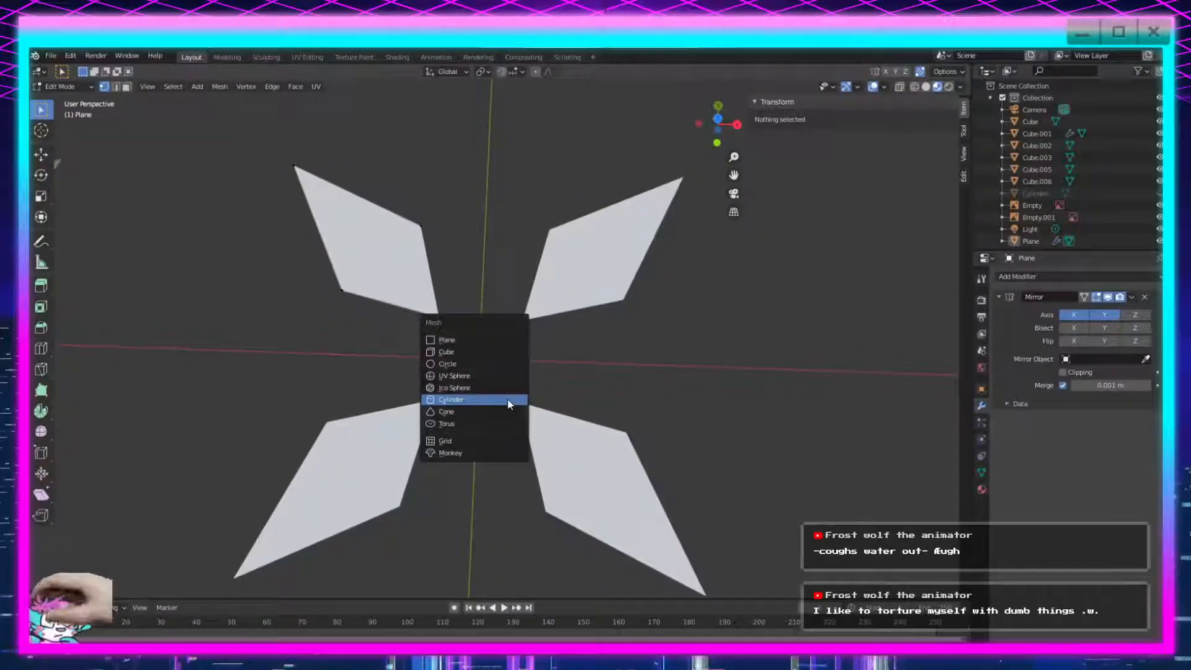
click(464, 365)
scroll(468, 375, down, 18)
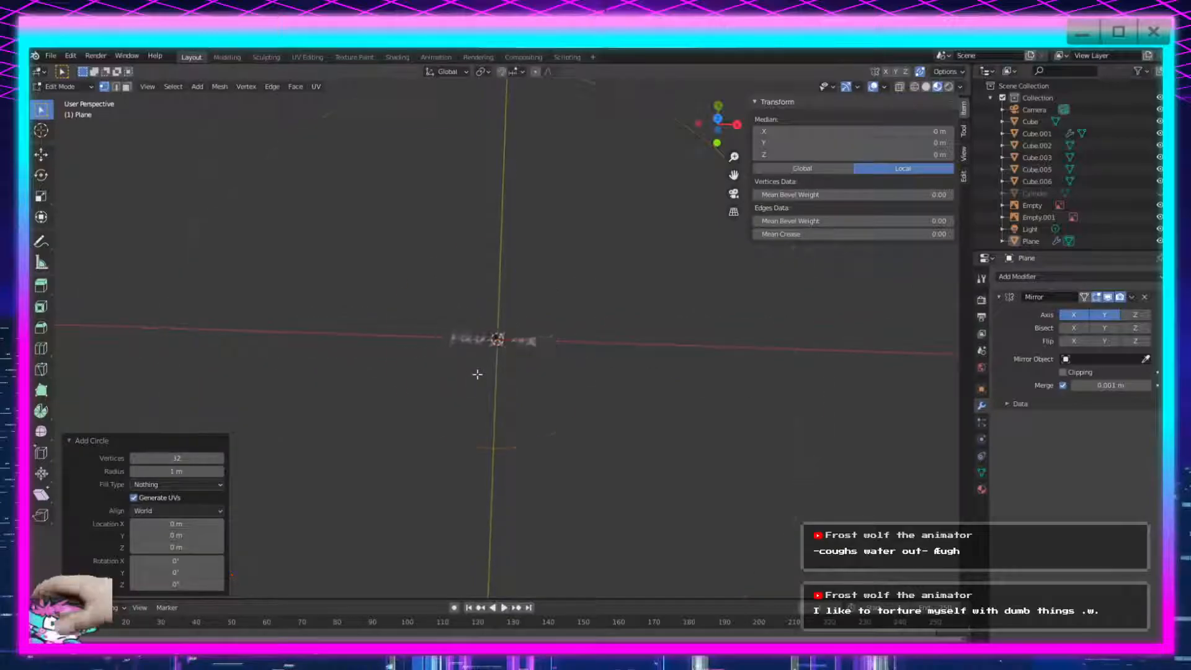
scroll(261, 435, up, 2)
drag(185, 470, 127, 471)
scroll(473, 375, up, 15)
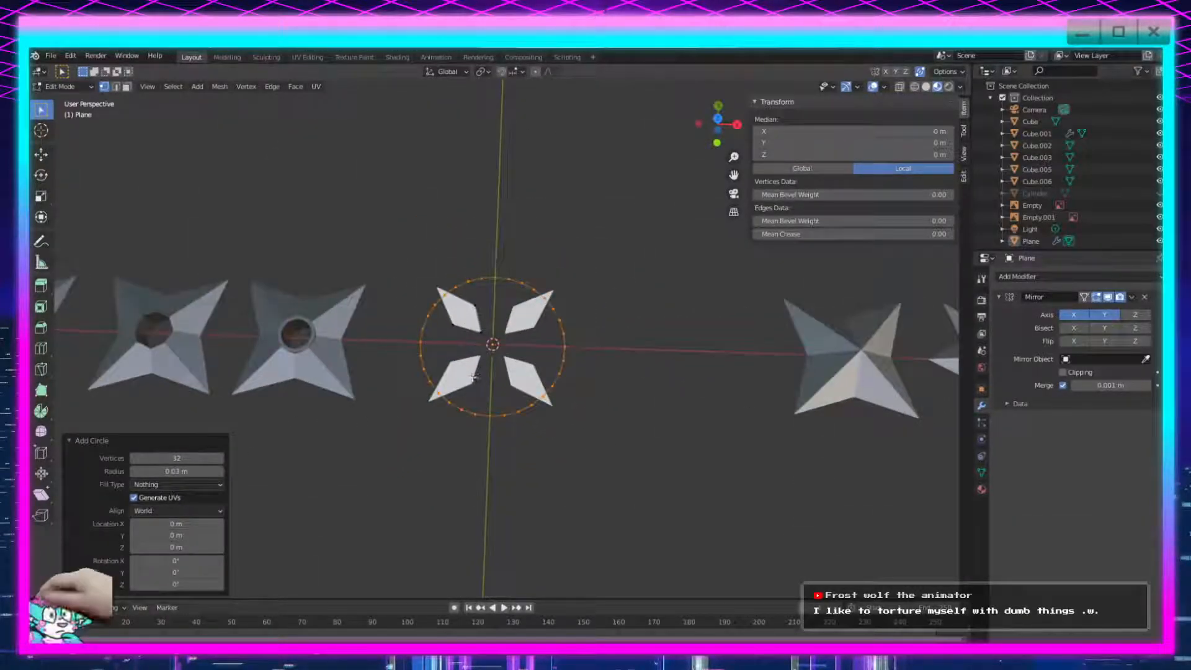
click(135, 472)
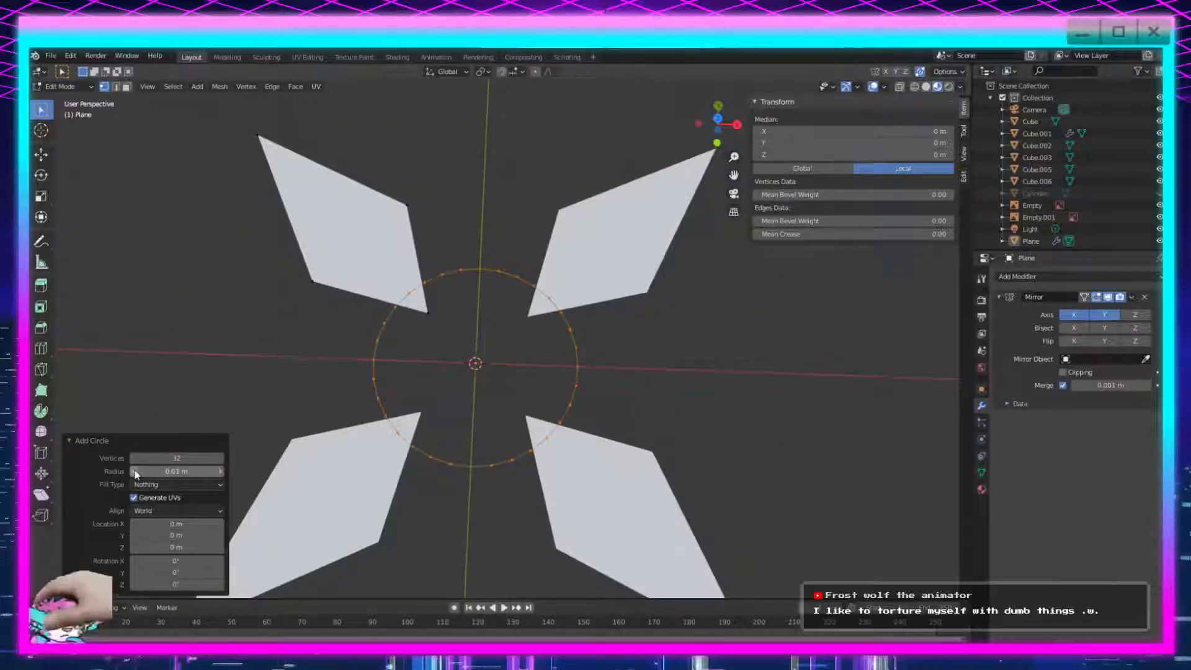
click(159, 472)
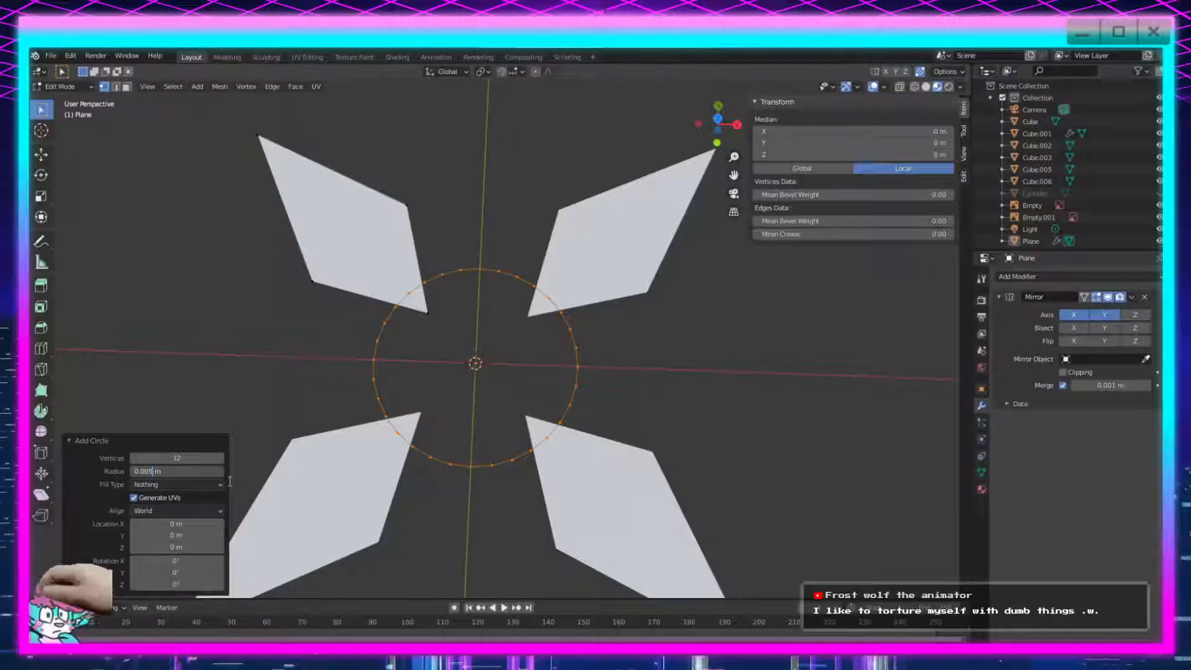
text(0.005)
key(Return)
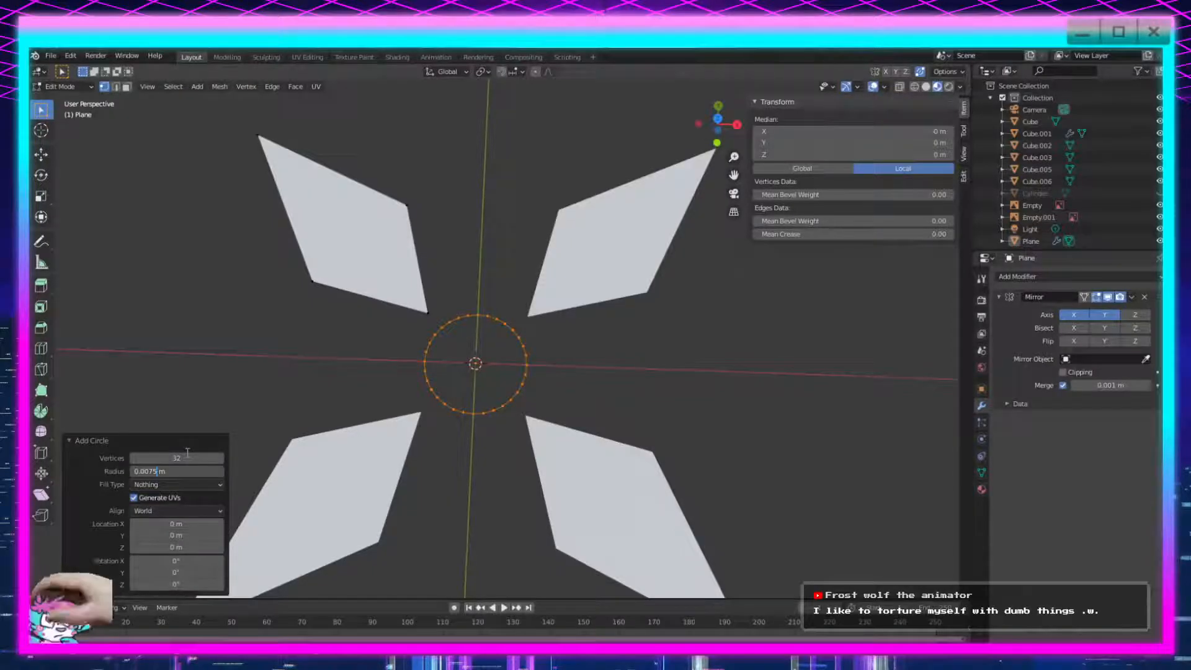
key(Return)
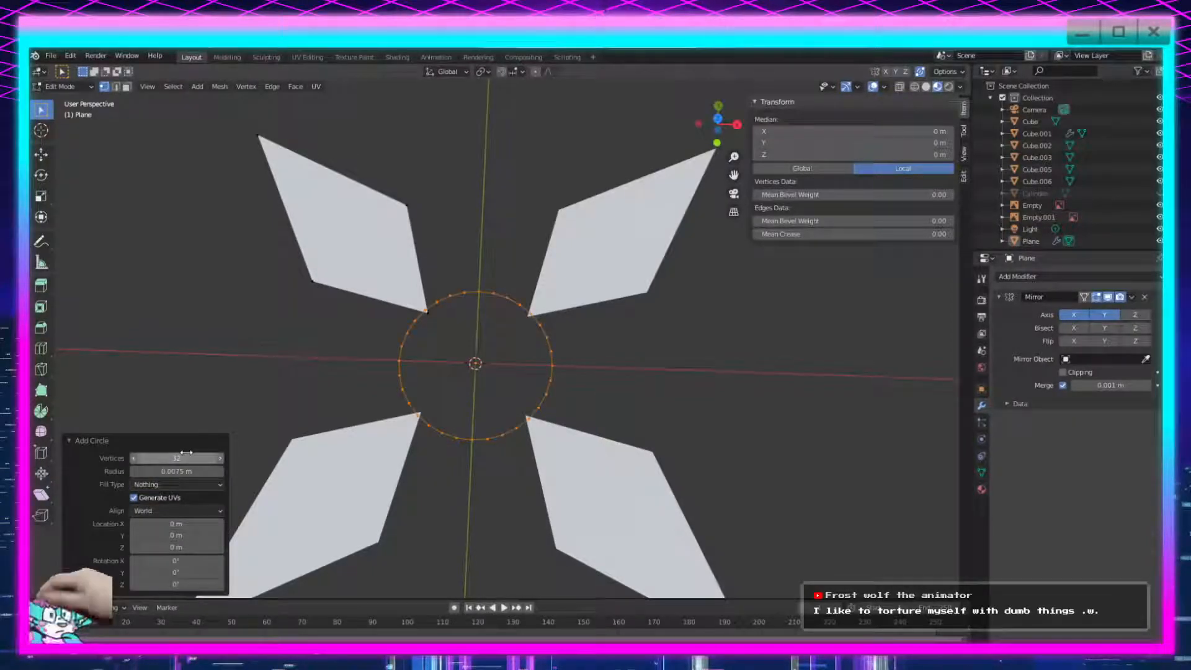
Set the new circle's vertex count to 16.
click(137, 462)
click(137, 462)
click(136, 463)
click(136, 462)
click(136, 463)
click(137, 462)
click(136, 462)
click(136, 462)
click(137, 462)
click(137, 462)
click(136, 462)
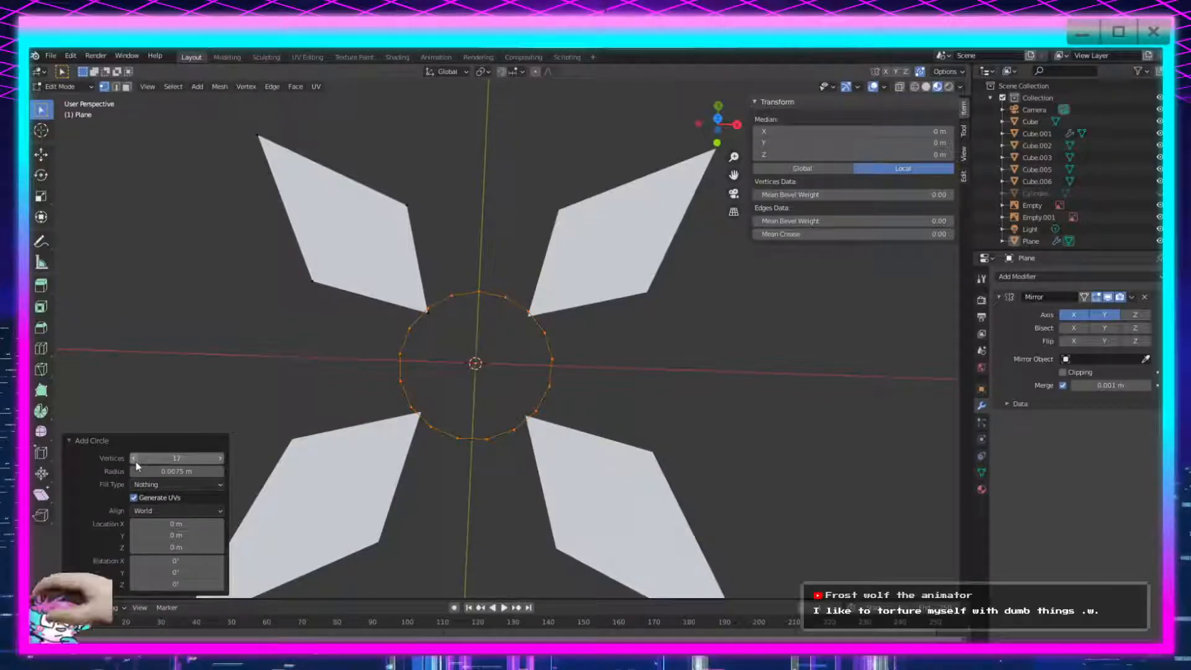
click(136, 462)
click(136, 462)
click(137, 462)
click(136, 462)
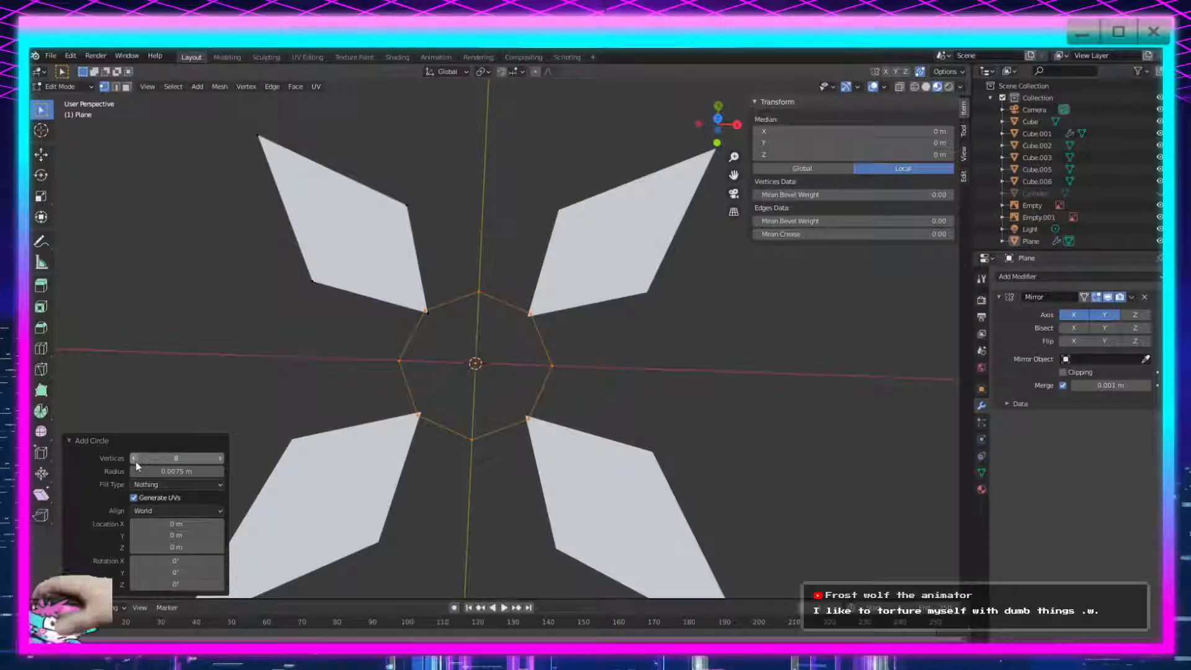
click(220, 459)
click(221, 459)
click(221, 459)
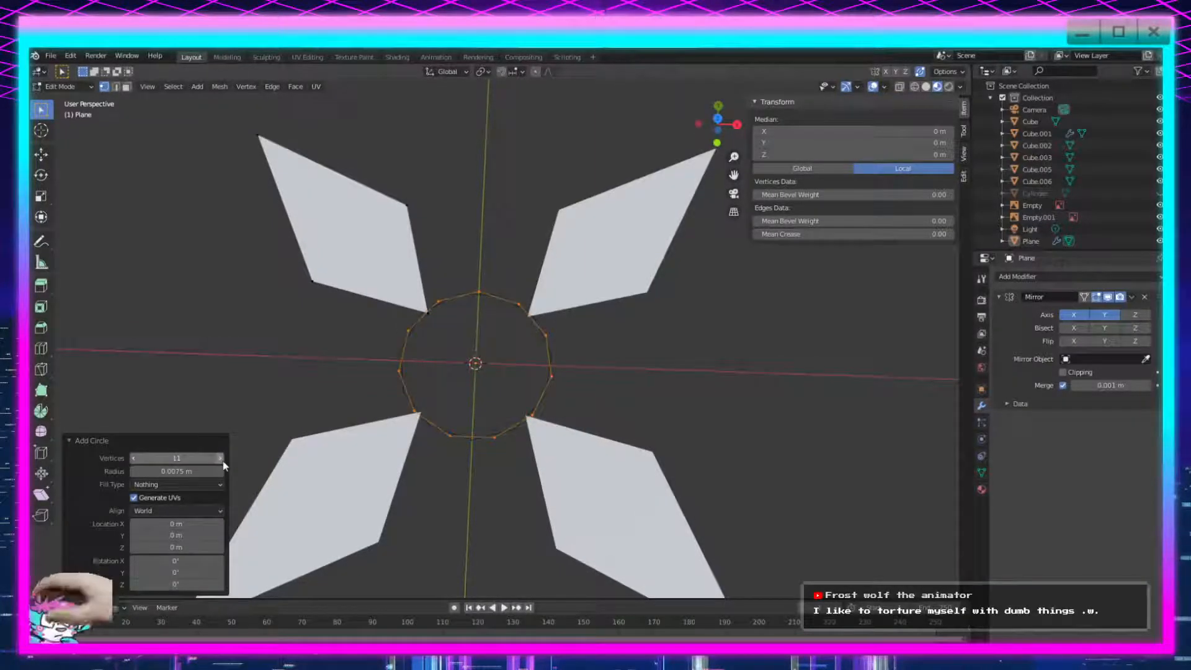
click(221, 459)
click(221, 459)
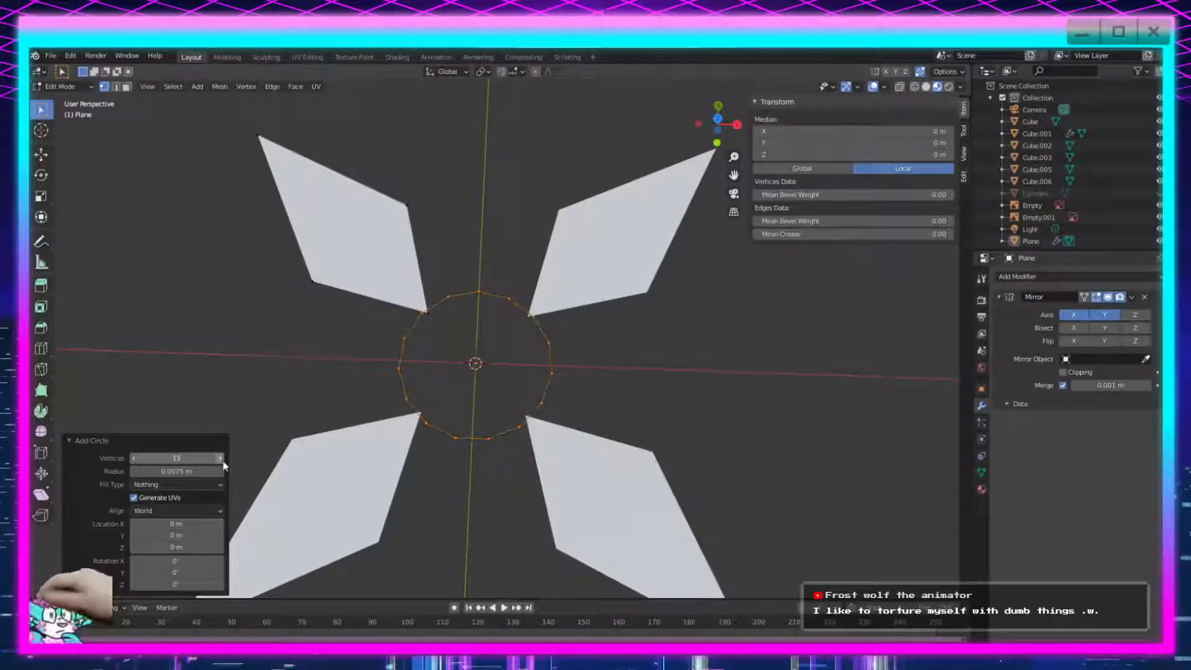
click(221, 459)
Examine how the circle meets the inner tips of the four blades, in both Object Mode and Edit Mode.
middle_drag(447, 457, 500, 526)
scroll(502, 550, up, 4)
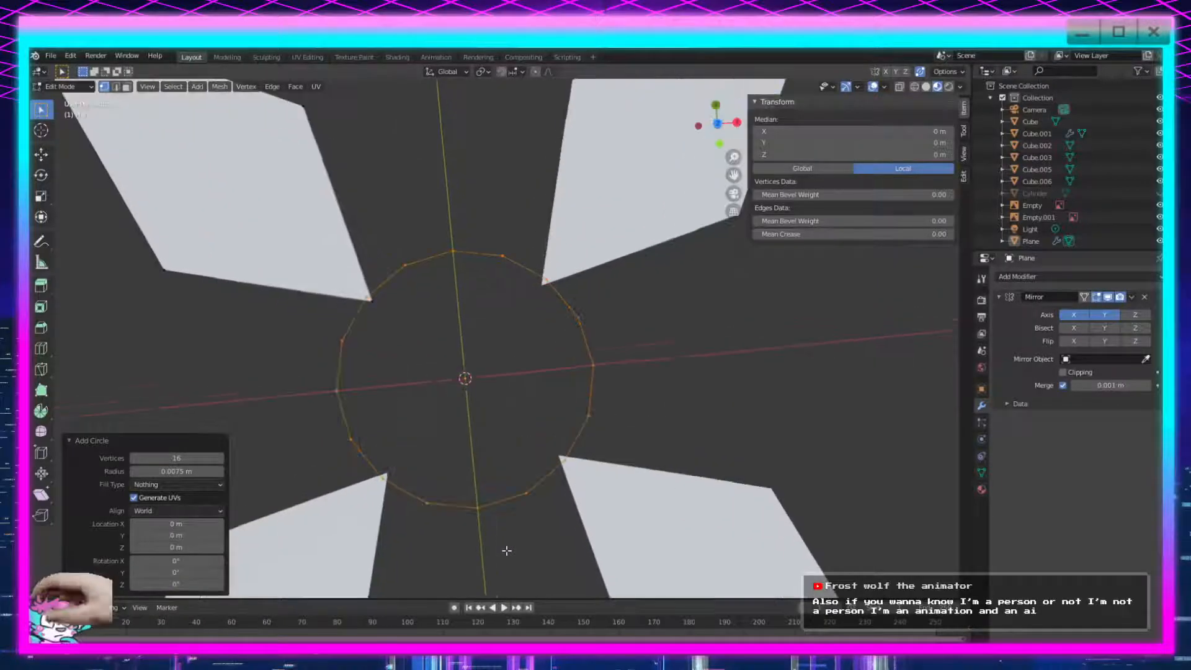
key(Tab)
click(367, 510)
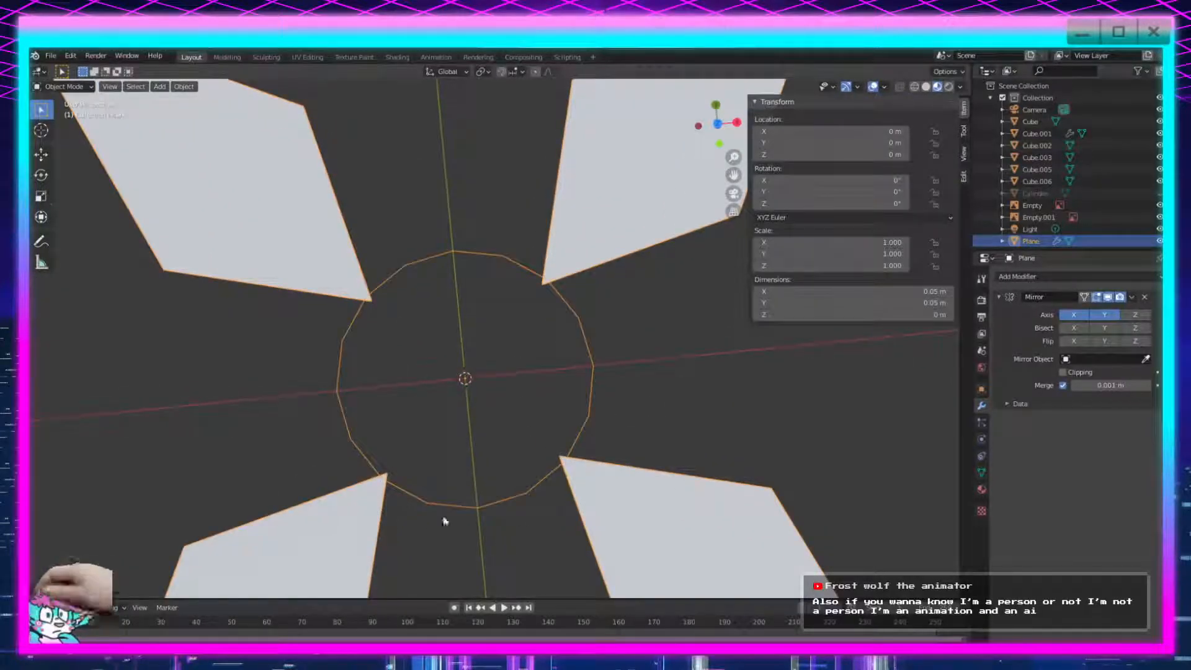
scroll(438, 521, down, 3)
key(Tab)
middle_drag(441, 505, 508, 481)
scroll(462, 489, down, 2)
scroll(508, 482, up, 4)
Merge the inner tip of the -X/+Y blade with the neighbouring circle vertex using At Last.
click(416, 305)
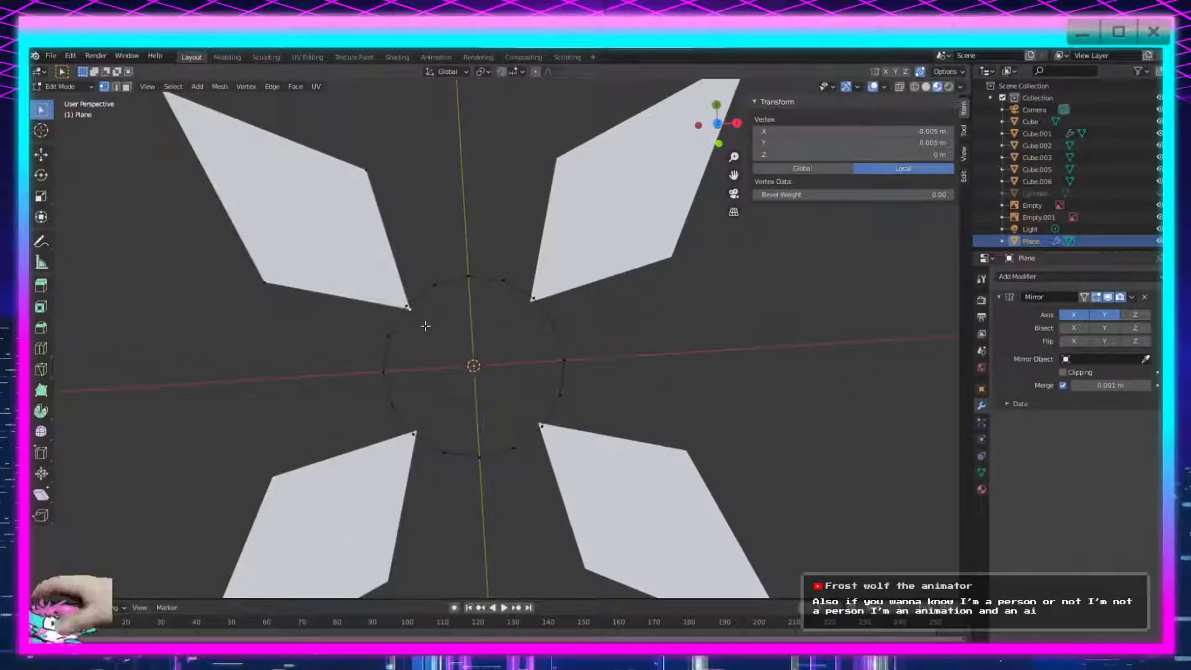
key(m)
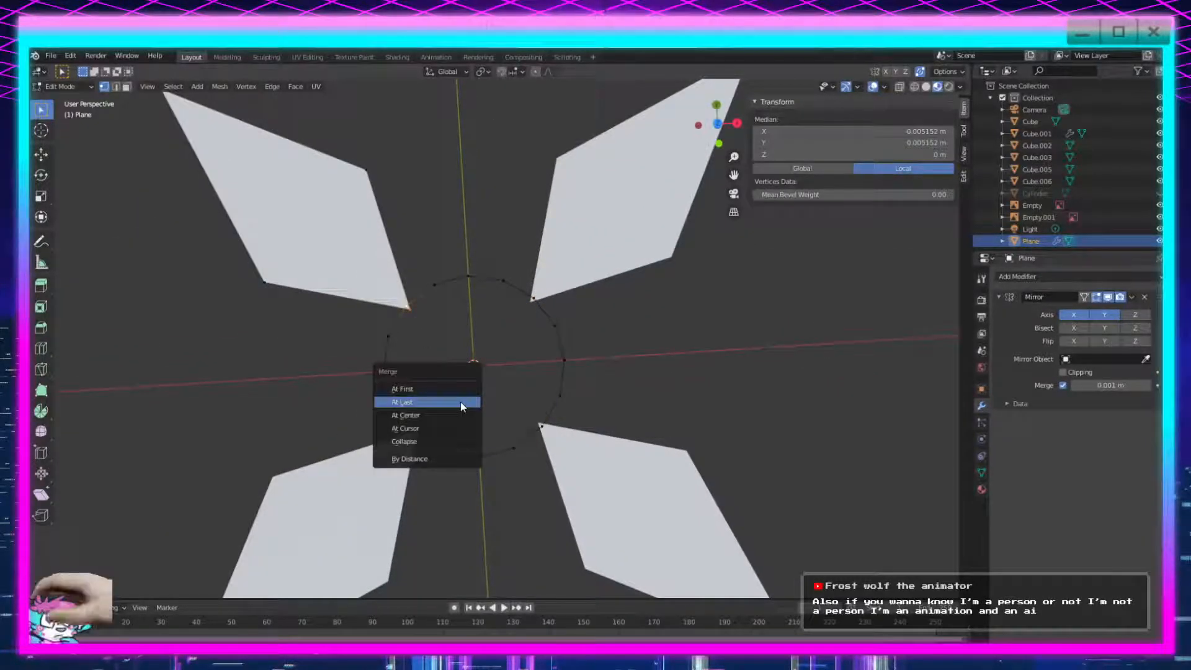
click(460, 402)
Extrude the whole circle and scale it inward to about 0.9, forming a thin flat ring between the blades.
middle_drag(524, 370, 515, 366)
drag(587, 248, 375, 475)
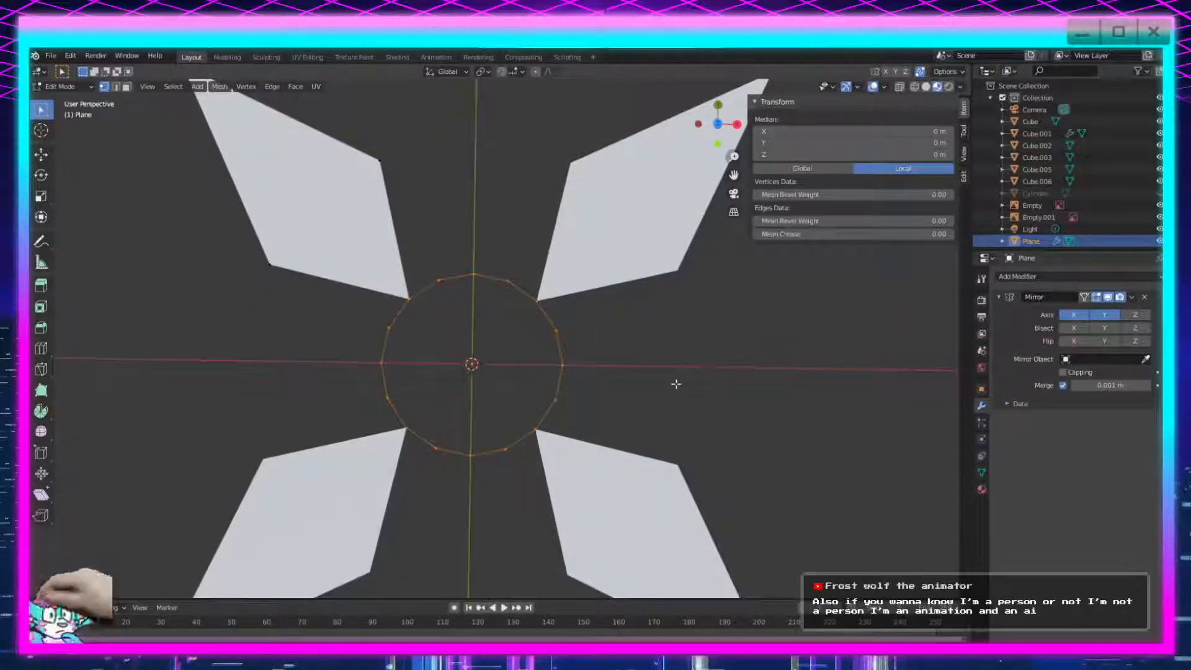
key(g)
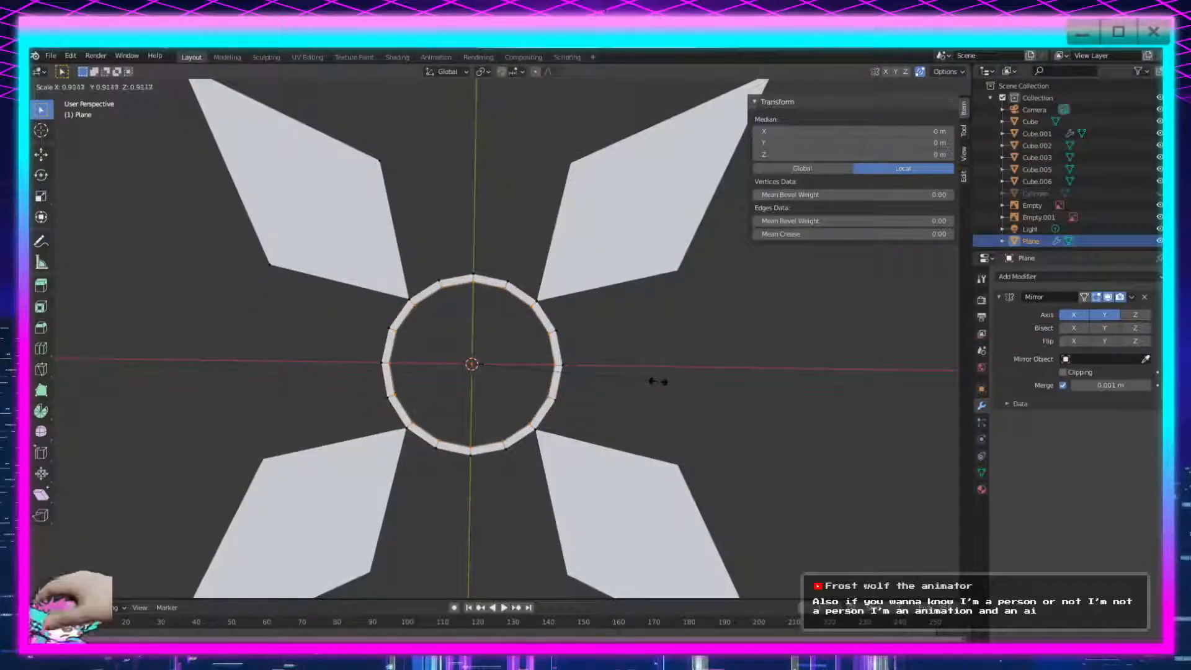
click(642, 380)
Examine the flat blades and ring from several angles in Object Mode and compare them with the reference images.
middle_drag(566, 420, 611, 404)
key(Tab)
scroll(669, 403, down, 8)
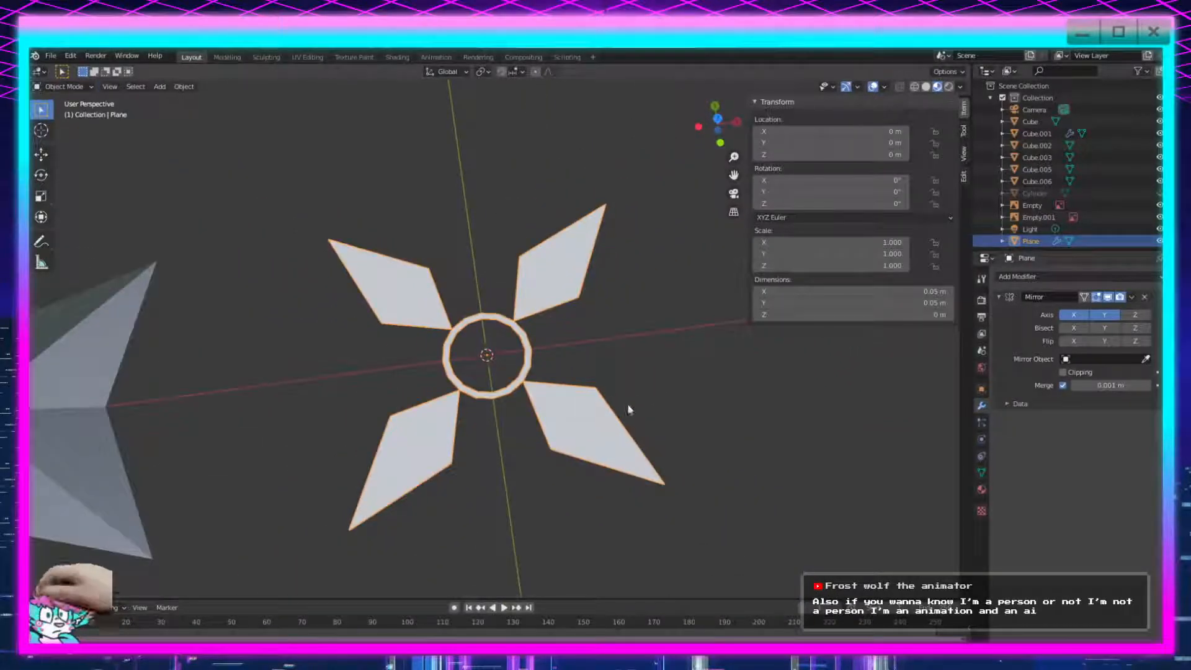
scroll(682, 465, up, 10)
middle_drag(534, 490, 537, 367)
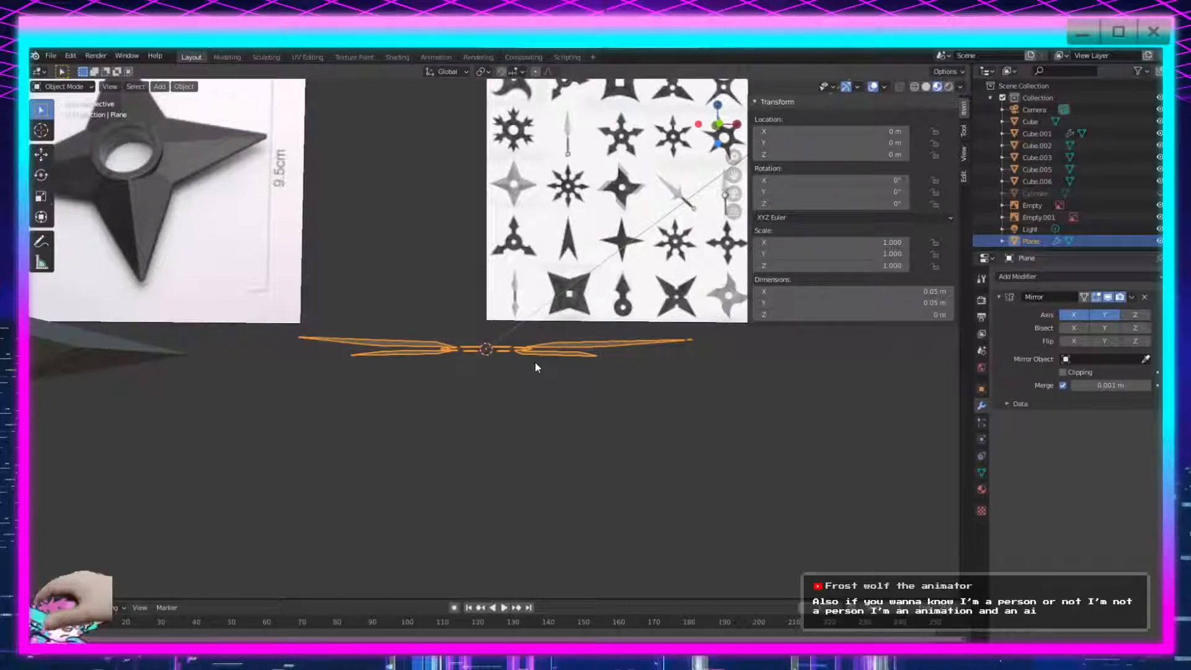
middle_drag(534, 368, 531, 425)
scroll(531, 425, up, 4)
scroll(512, 538, down, 6)
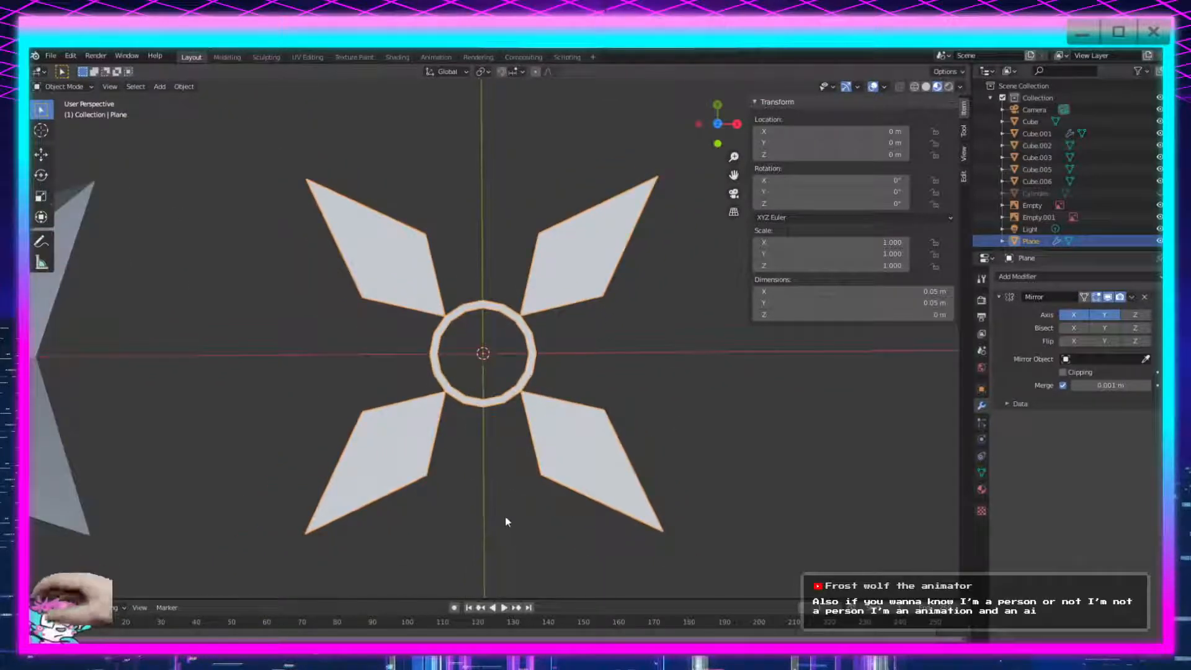
middle_drag(540, 455, 558, 308)
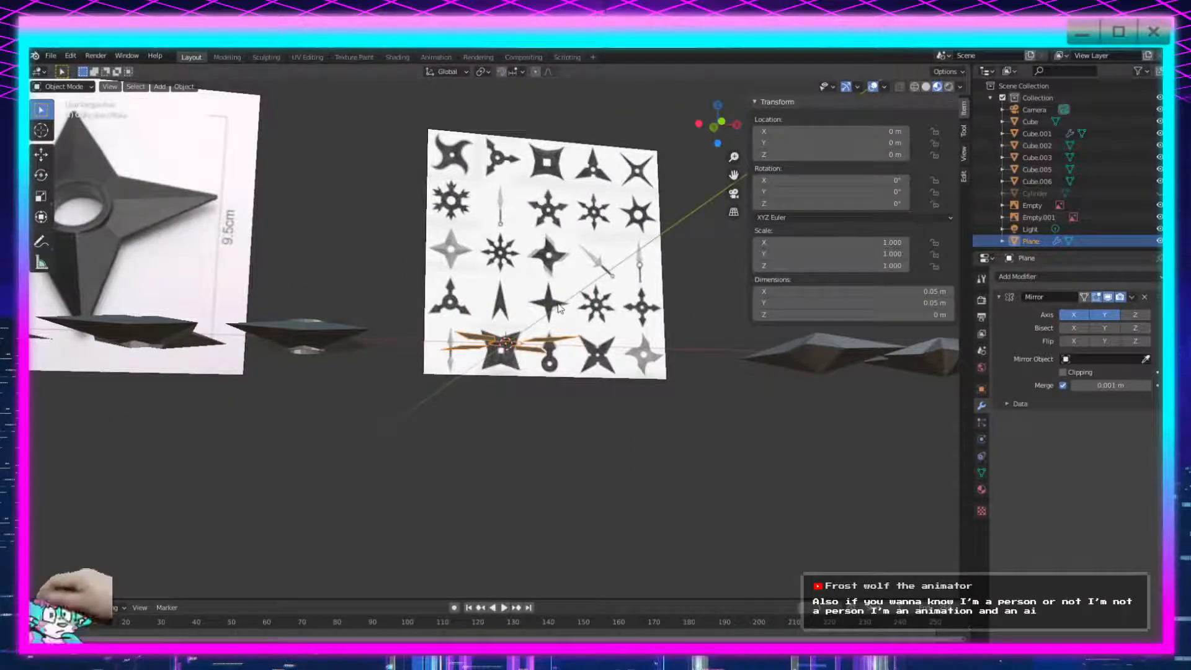
middle_drag(585, 285, 550, 397)
scroll(551, 397, up, 8)
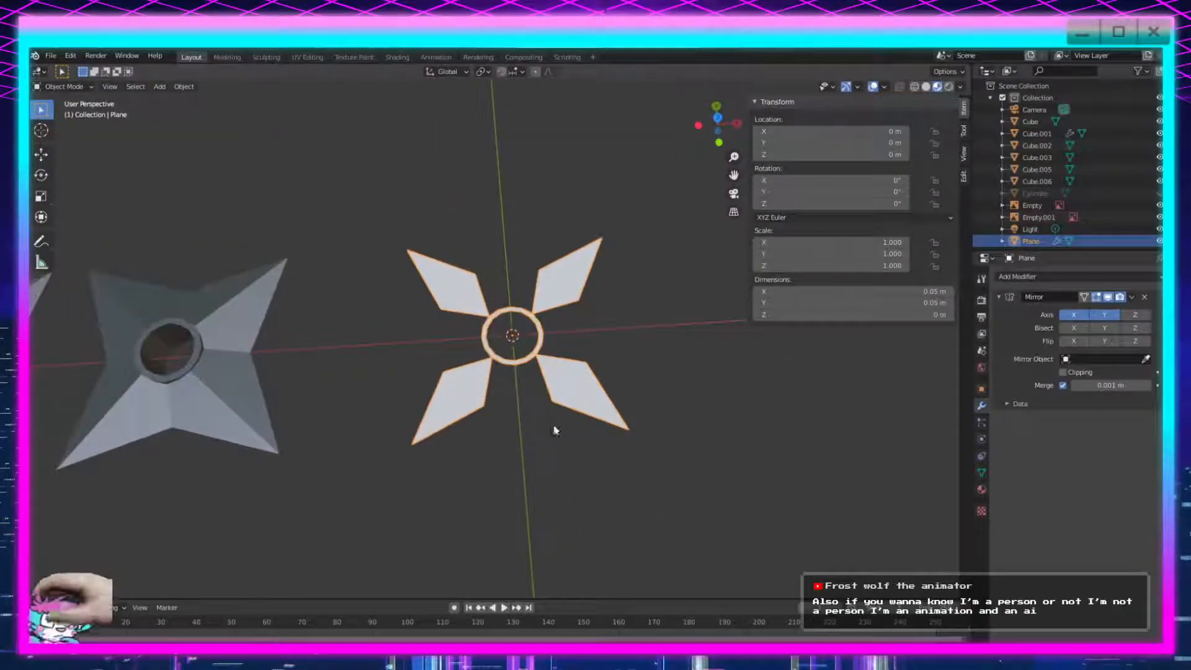
middle_drag(532, 440, 532, 399)
scroll(481, 354, down, 4)
scroll(558, 378, up, 4)
key(z)
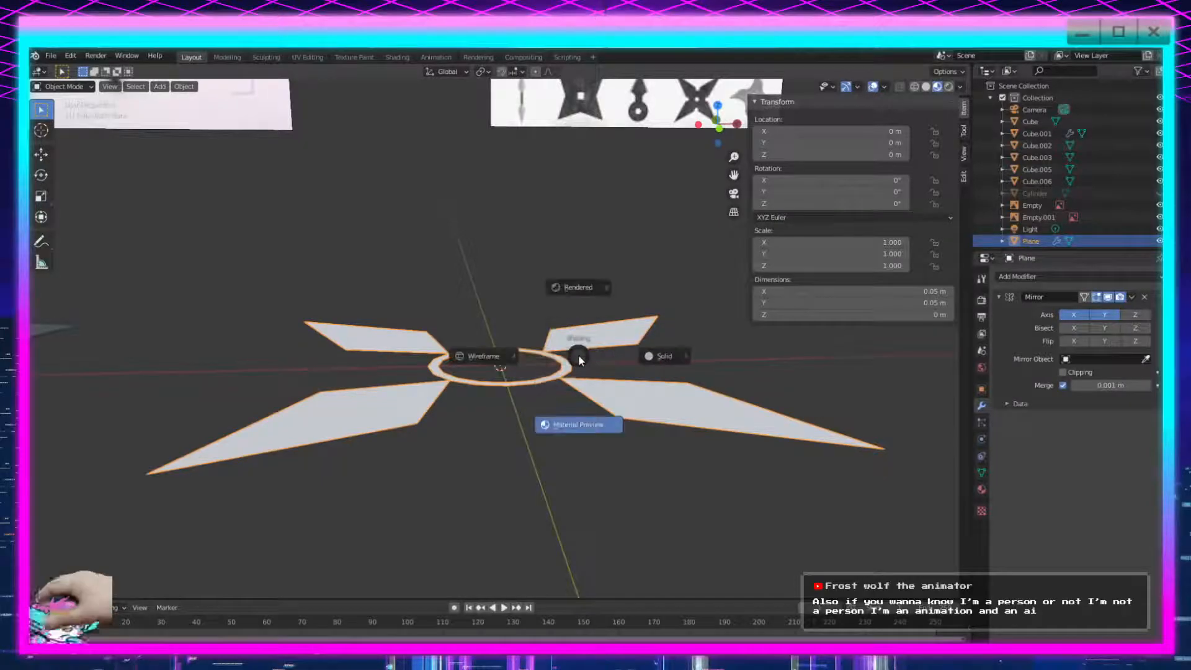
click(726, 547)
Extrude all of the blade and ring geometry about 0.003 m along Z in Edit Mode to give the shuriken thickness.
key(Tab)
scroll(758, 360, down, 3)
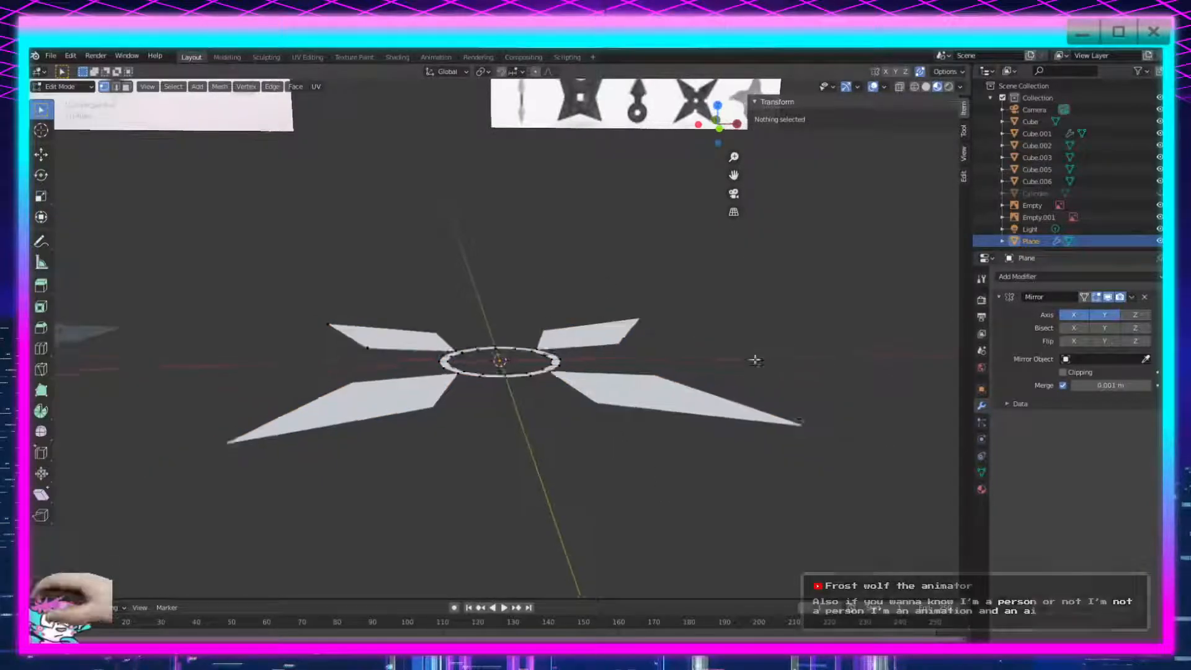
middle_drag(469, 284, 469, 310)
key(a)
key(e)
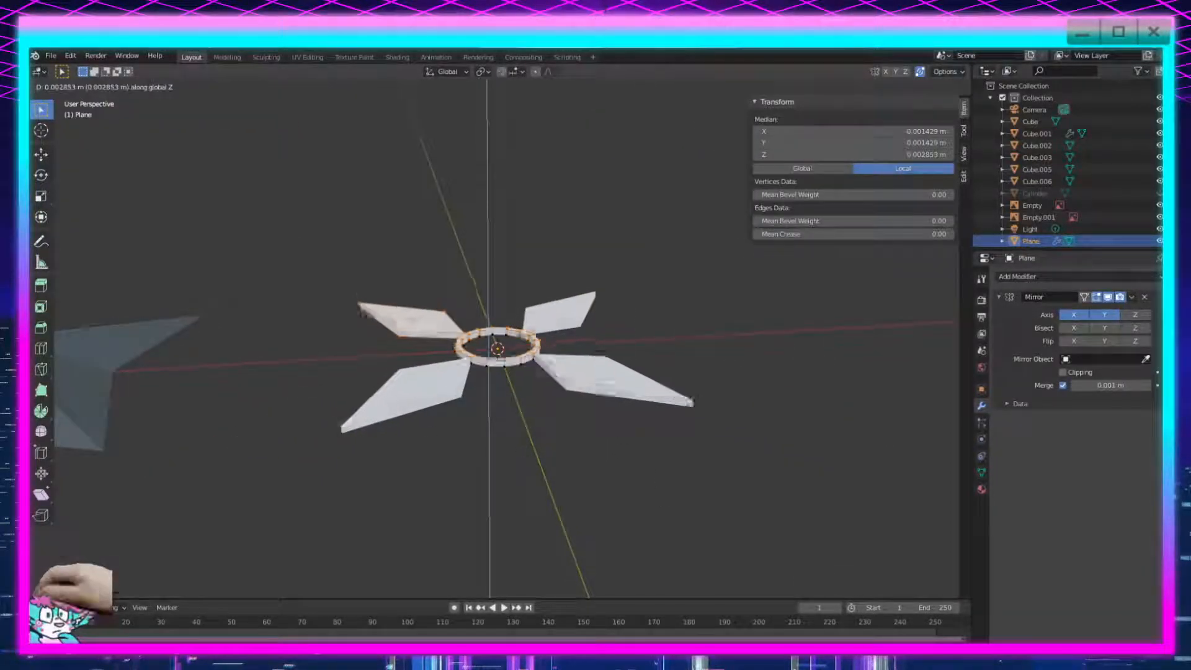
click(520, 461)
middle_drag(495, 523, 500, 310)
middle_drag(505, 360, 439, 340)
click(473, 380)
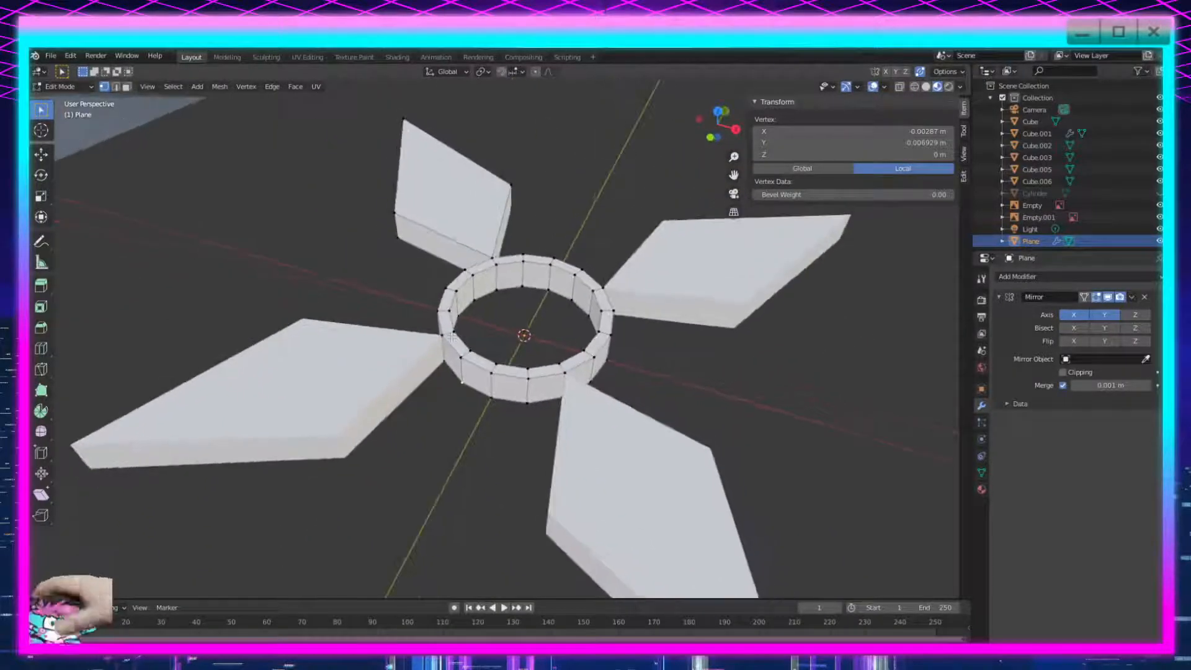
click(127, 87)
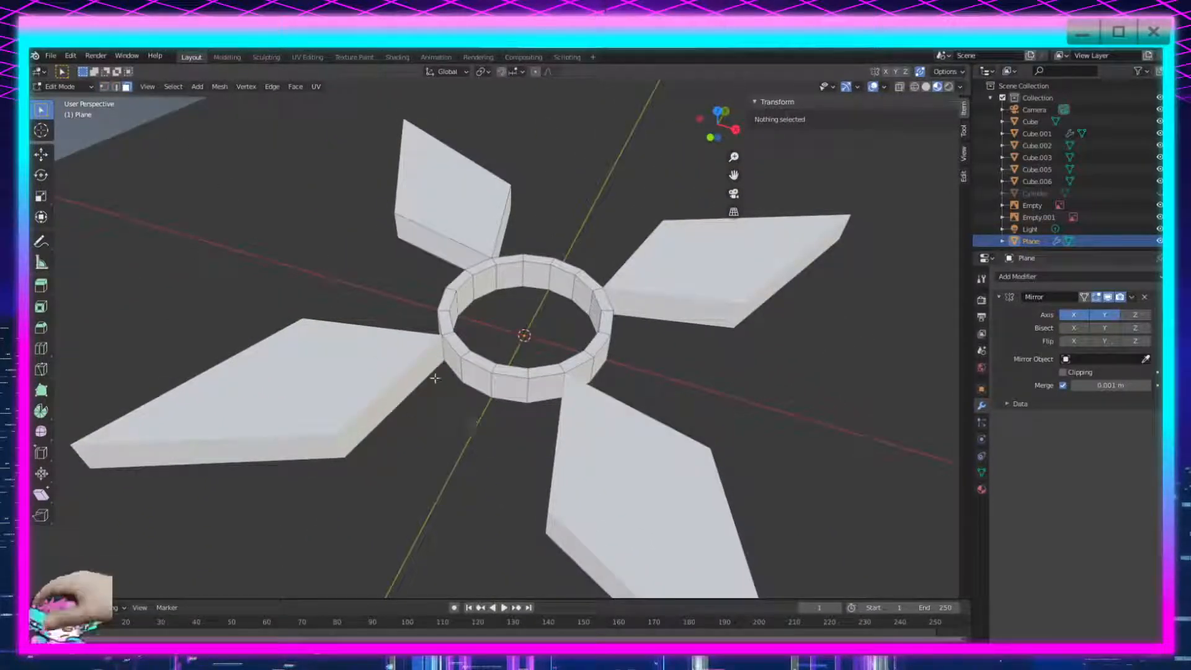
middle_drag(369, 406, 411, 406)
key(ctrl+z)
key(ctrl+z)
key(ctrl+z)
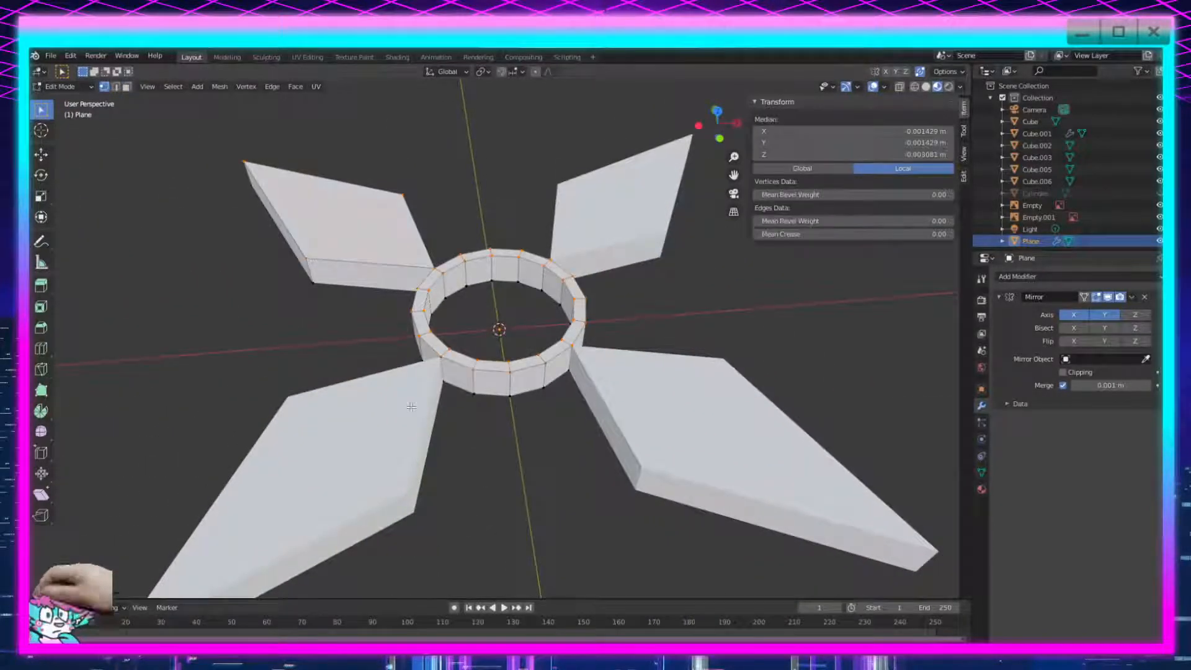
Undo the thickness extrusion and fill the triangular gaps on both sides of the -X/+Y blade's base, joining it to the ring.
scroll(529, 473, up, 2)
middle_drag(456, 302, 489, 473)
click(495, 388)
shift+click(501, 371)
shift+click(487, 329)
key(f)
click(492, 330)
shift+click(498, 291)
shift+click(349, 253)
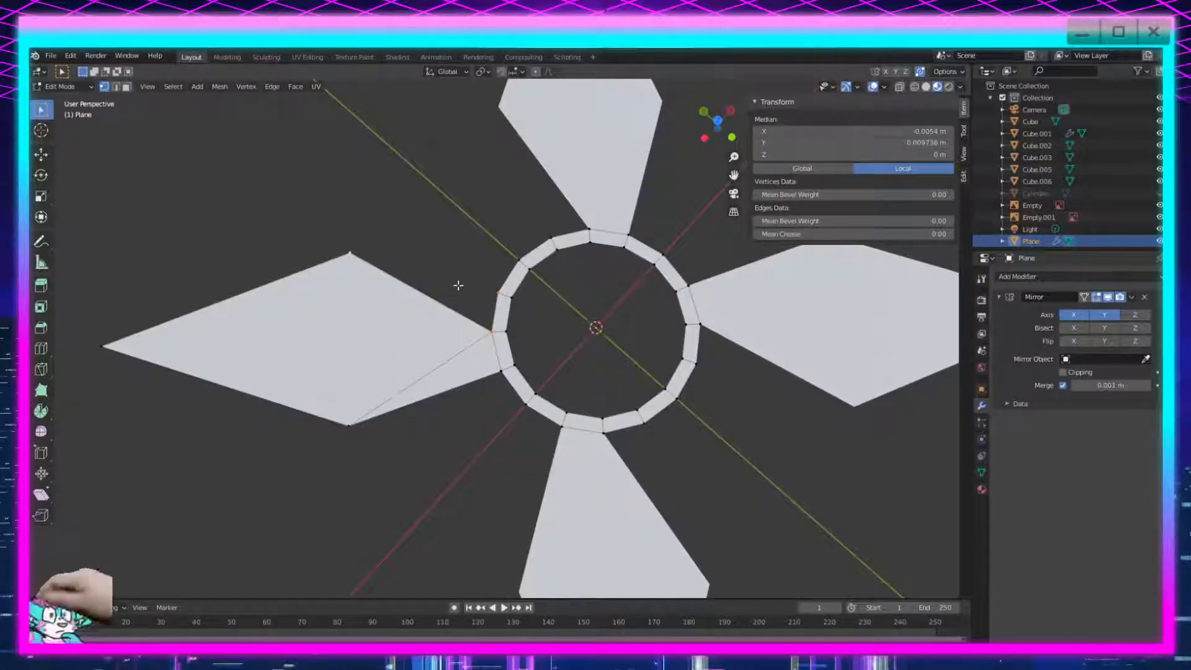
key(f)
middle_drag(457, 285, 136, 149)
Try to dissolve the two inner edges separating the new triangles from the rest of the blade.
click(116, 87)
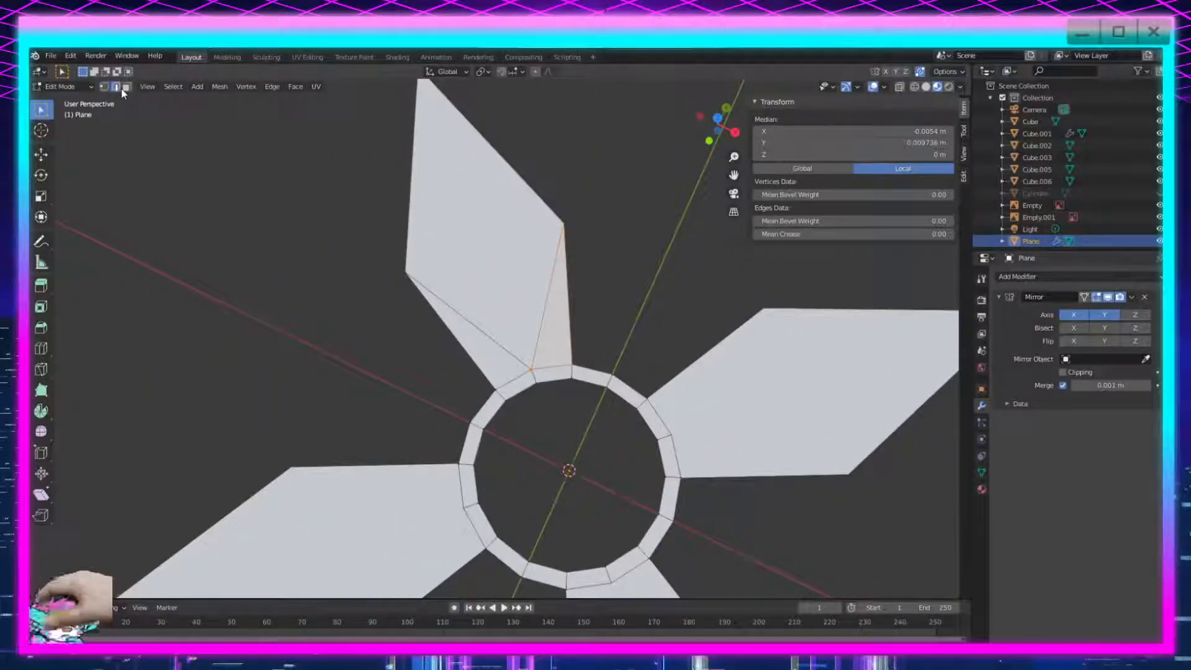
click(501, 346)
shift+click(546, 320)
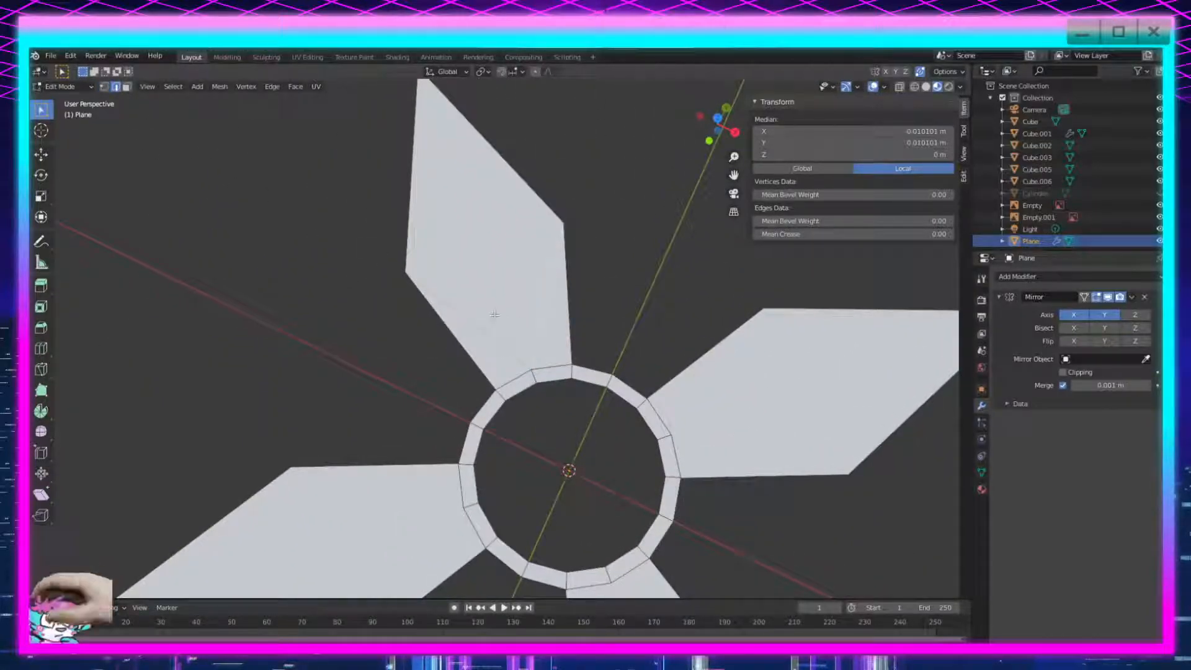
Connect the blade's two side vertices with an edge running straight across the blade.
click(104, 87)
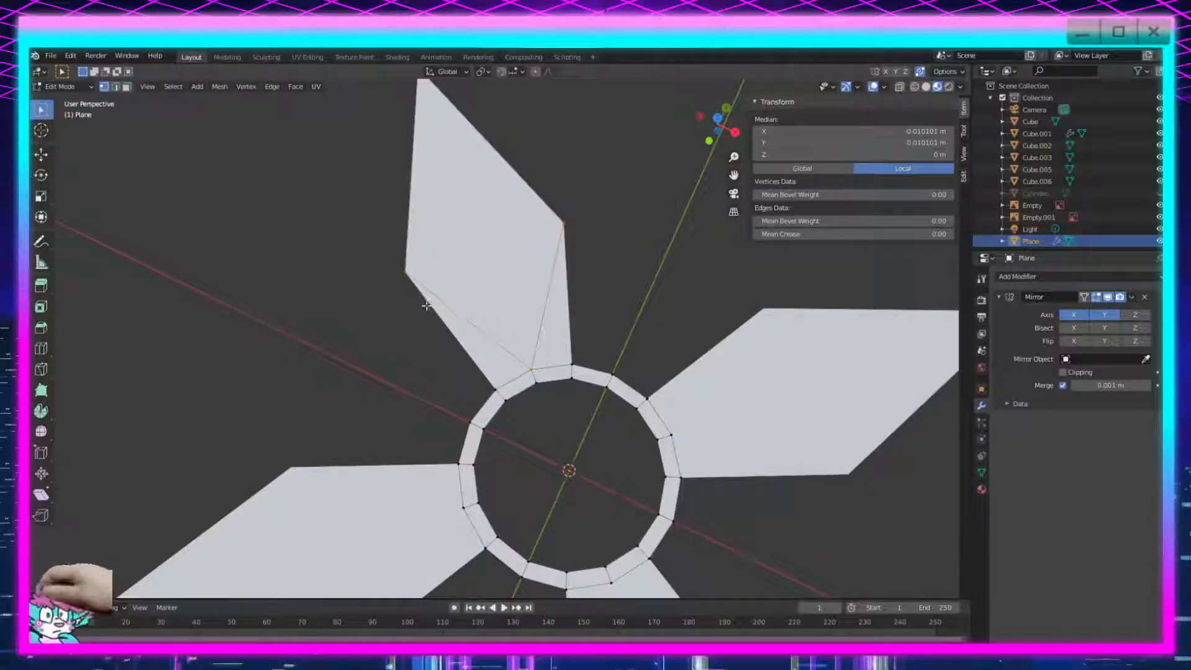
click(552, 334)
key(j)
click(400, 340)
Extrude all of the blade and ring geometry along Z and check the thickness in Object Mode.
scroll(393, 337, down, 2)
middle_drag(379, 347, 566, 191)
scroll(410, 325, down, 3)
drag(616, 179, 276, 496)
middle_drag(541, 472, 548, 380)
click(550, 444)
drag(592, 250, 367, 417)
key(e)
click(531, 491)
key(Tab)
middle_drag(447, 467, 437, 422)
Select the upper and lower vertices at the blade's outer tip and merge them At Center.
key(Tab)
drag(312, 283, 265, 394)
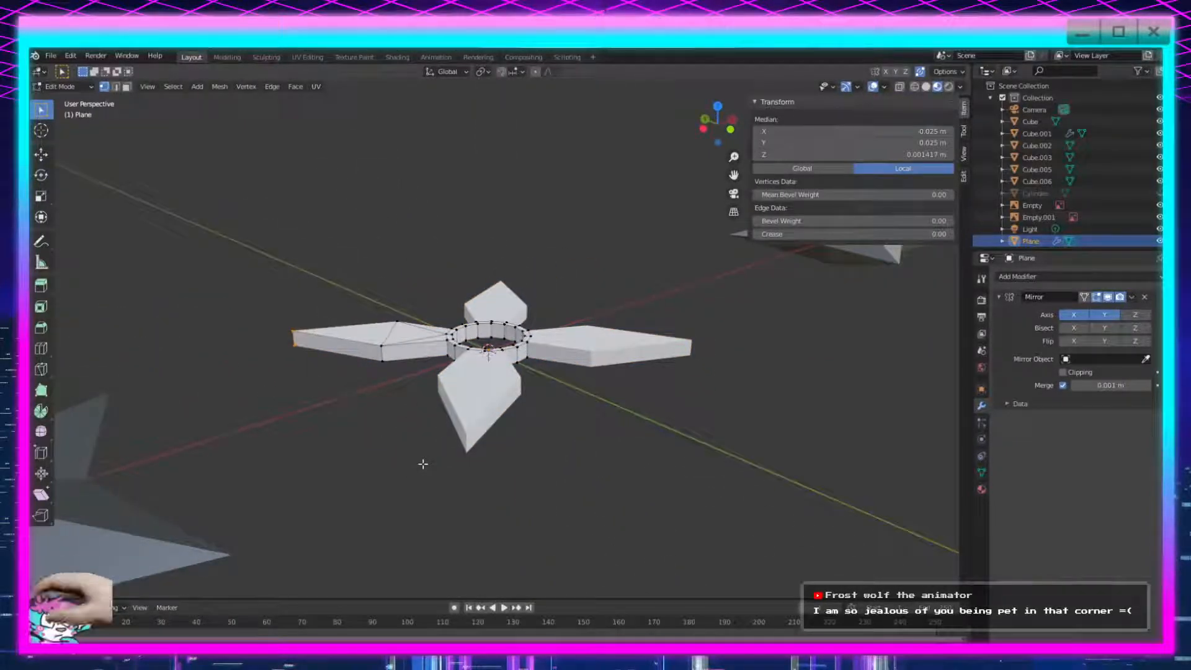
key(n)
key(m)
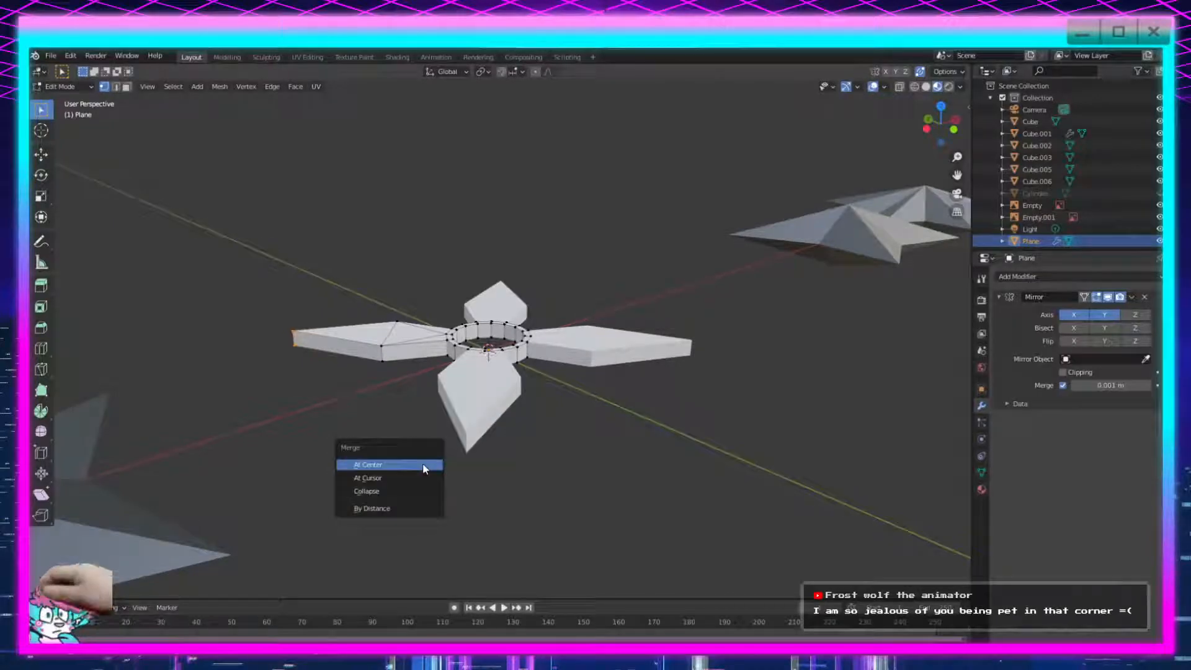
click(417, 464)
Undo the tip merge, the extrusion and the cross edge, going back to the flat blade with its two base triangles.
click(503, 457)
key(ctrl+z)
key(ctrl+z)
key(ctrl+z)
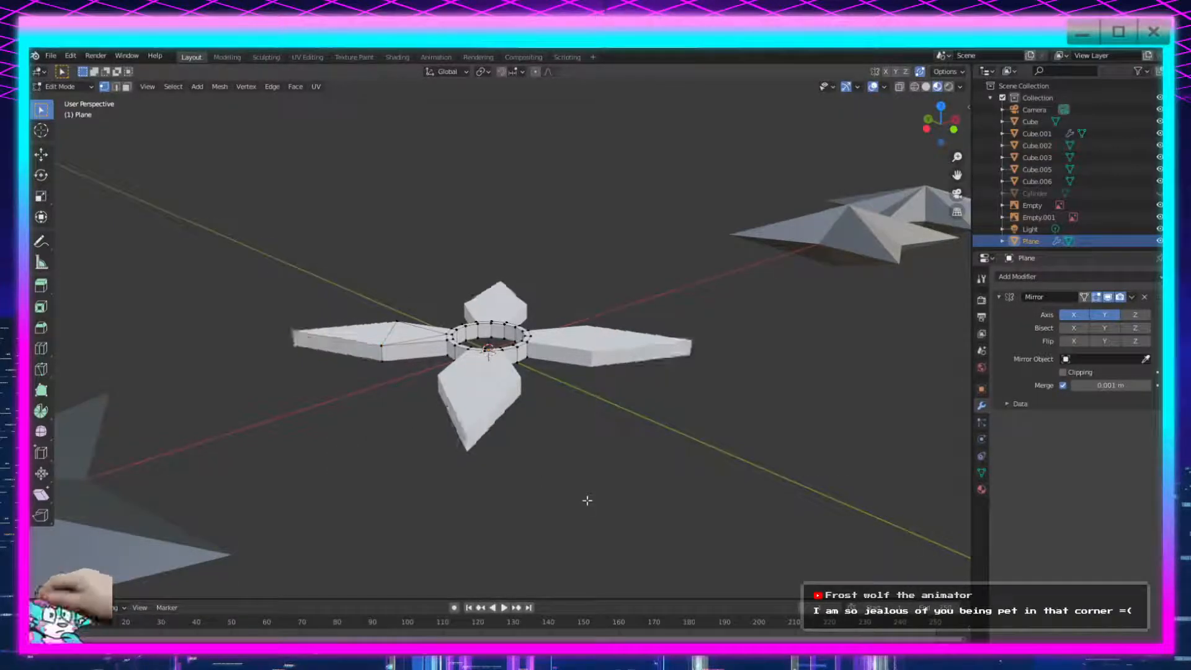
key(ctrl+z)
key(ctrl+z)
key(ctrl+z)
key(ctrl+z)
middle_drag(599, 438, 484, 500)
key(ctrl+z)
key(ctrl+z)
key(ctrl+z)
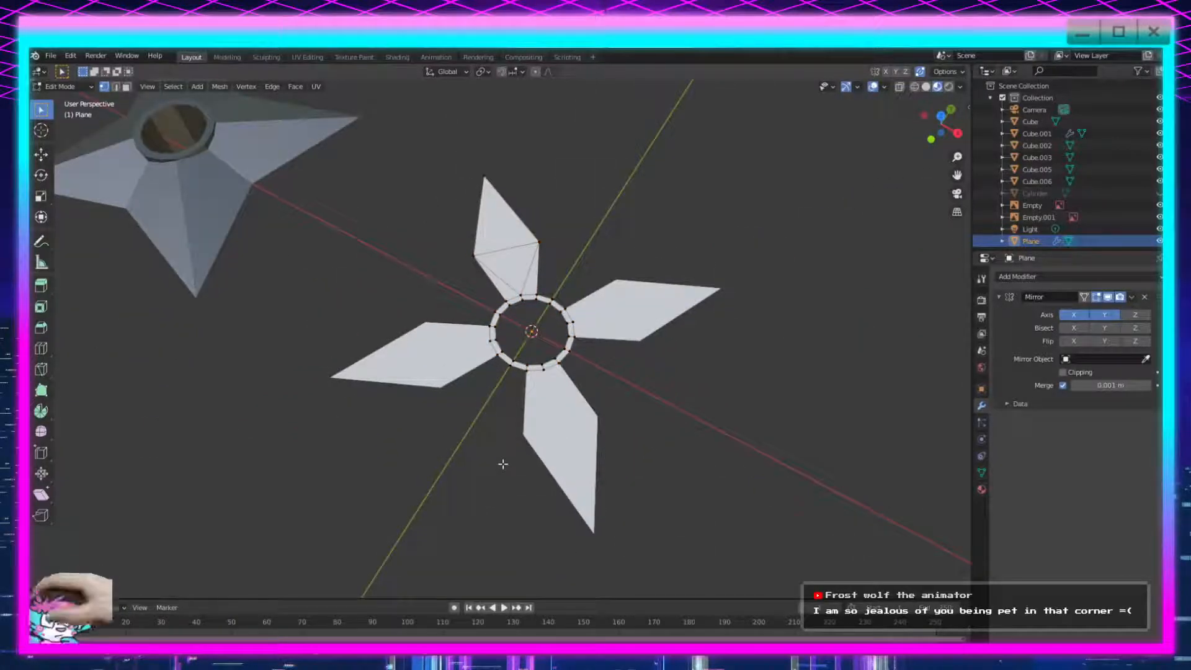
key(ctrl+z)
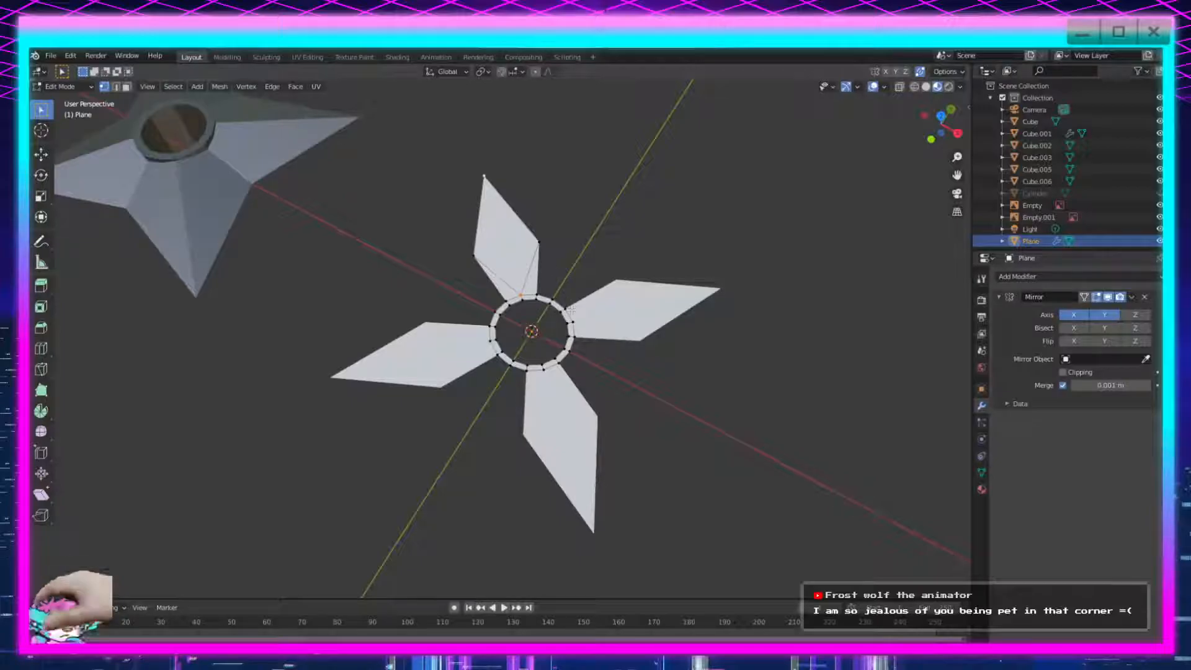
Connect the blade's tip to its base vertex and its two side vertices to each other, crossing at a central vertex.
key(j)
click(475, 254)
middle_drag(426, 473, 503, 496)
scroll(503, 496, up, 4)
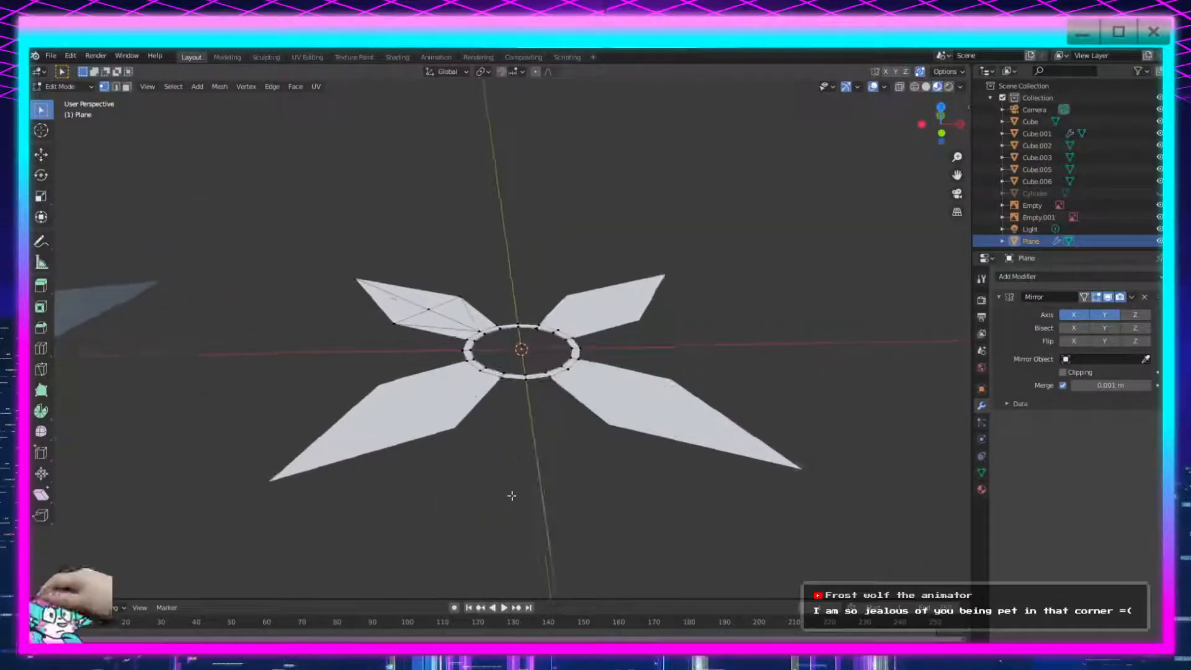
Extrude all of the blade and ring geometry along Z and set the distance to 0.005 m.
key(a)
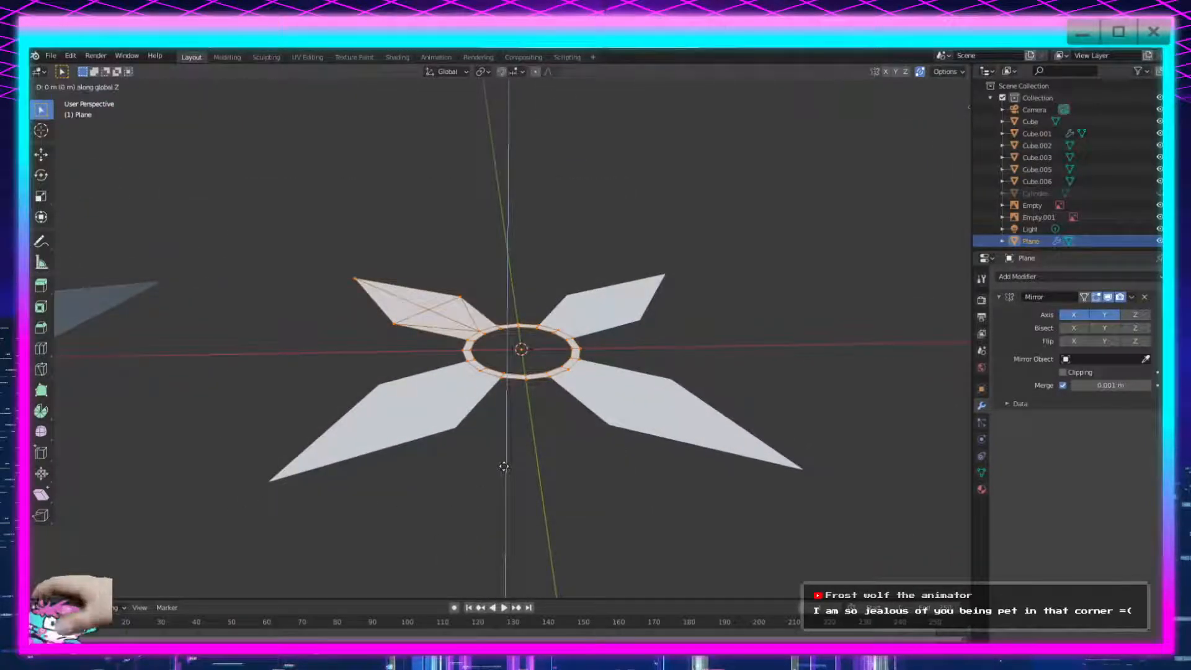
key(e)
click(513, 441)
click(177, 559)
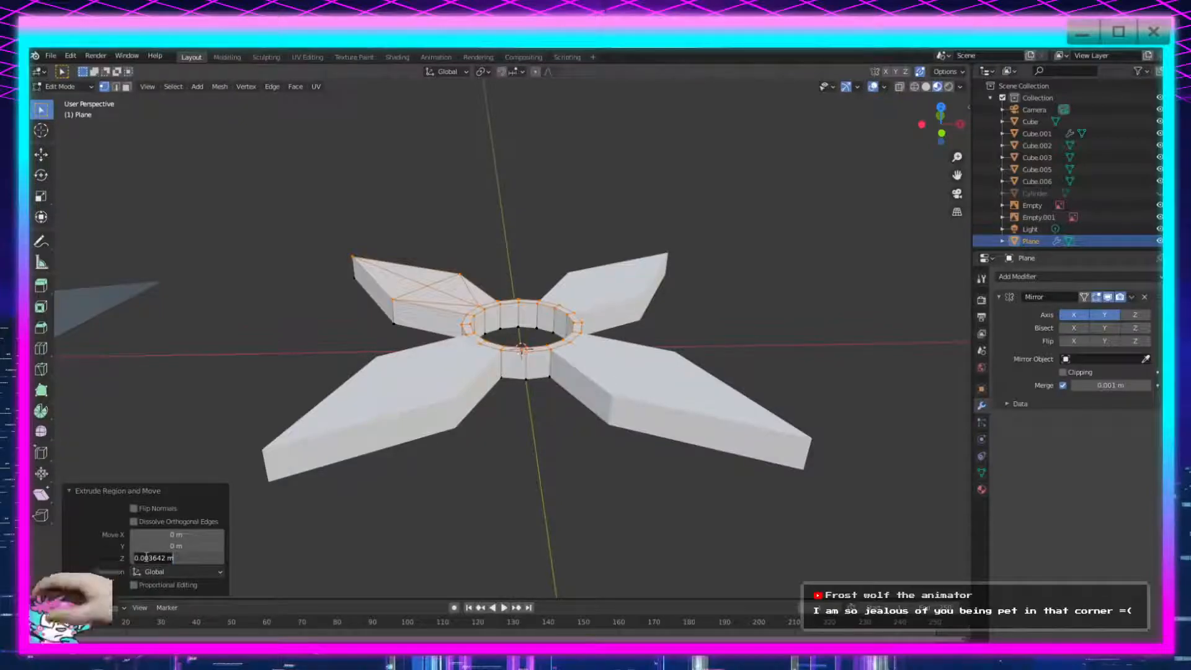
key(BackSpace)
text(3)
text(5)
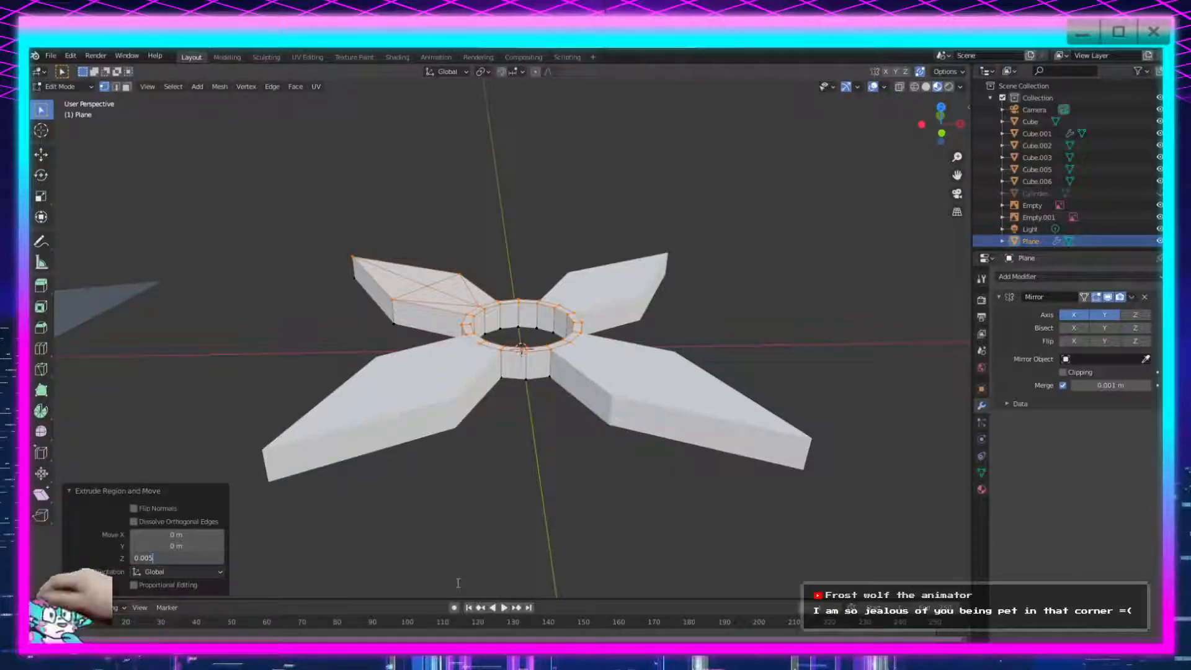
key(Return)
Merge the upper and lower vertices At Center at the blade's tip and both side corners to give it sharp edges.
click(468, 431)
scroll(414, 410, down, 2)
middle_drag(414, 410, 376, 271)
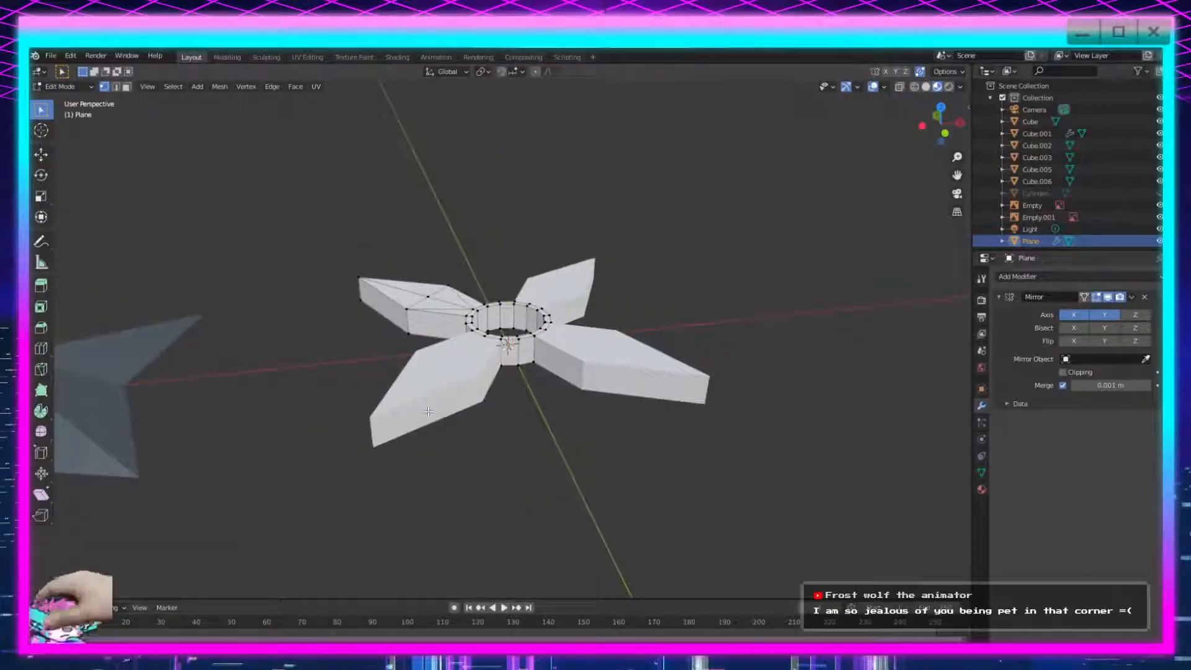
key(m)
click(346, 317)
middle_drag(347, 319, 382, 365)
drag(397, 350, 364, 385)
middle_drag(364, 386, 419, 422)
key(m)
click(414, 520)
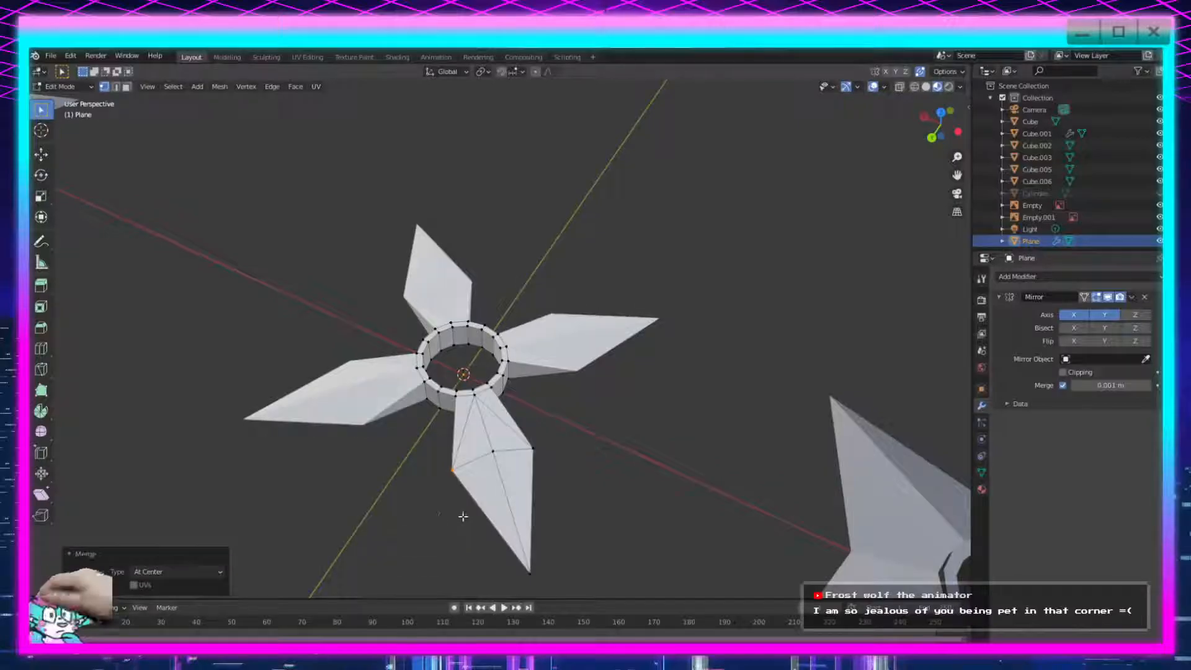
Return to Object Mode and assign the existing Material.002 to the four-bladed shuriken.
scroll(546, 505, down, 4)
middle_drag(622, 494, 510, 486)
scroll(532, 484, up, 5)
key(Tab)
middle_drag(675, 441, 487, 394)
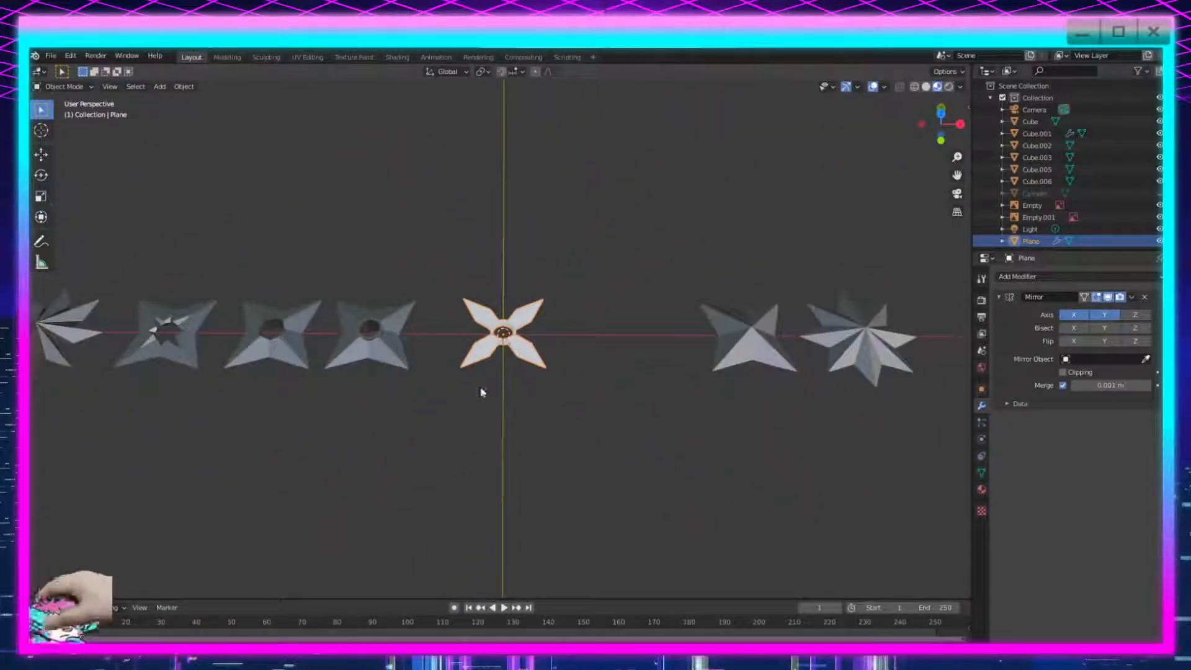
click(982, 490)
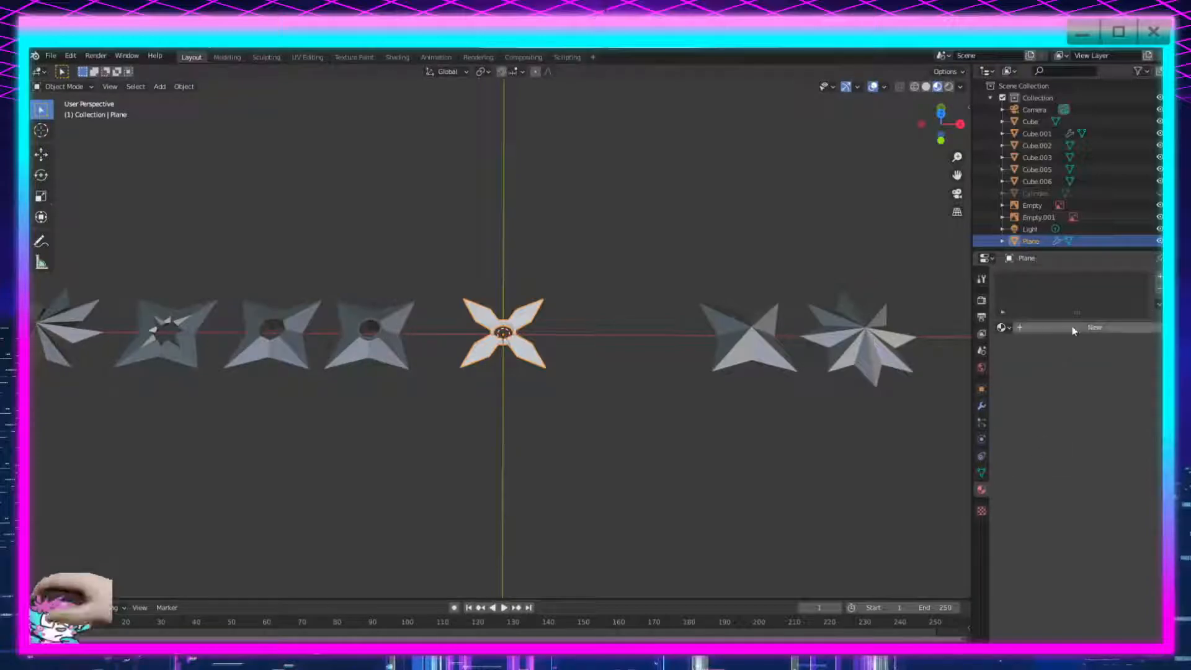
click(1003, 327)
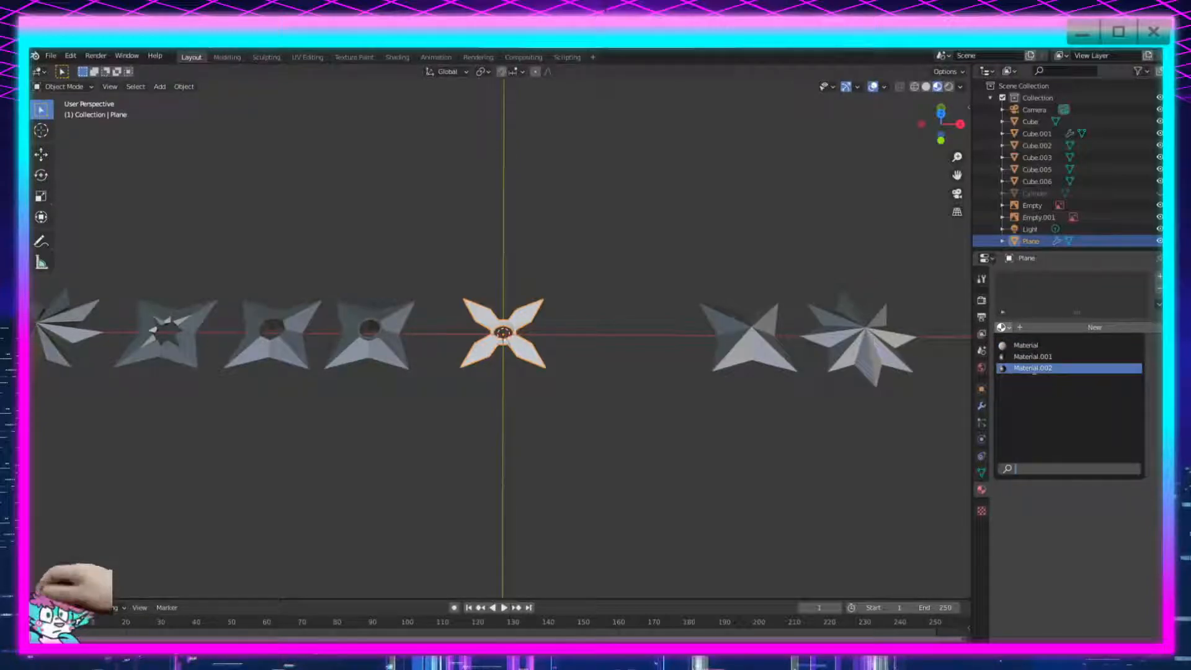
click(1033, 368)
key(Tab)
scroll(668, 453, down, 4)
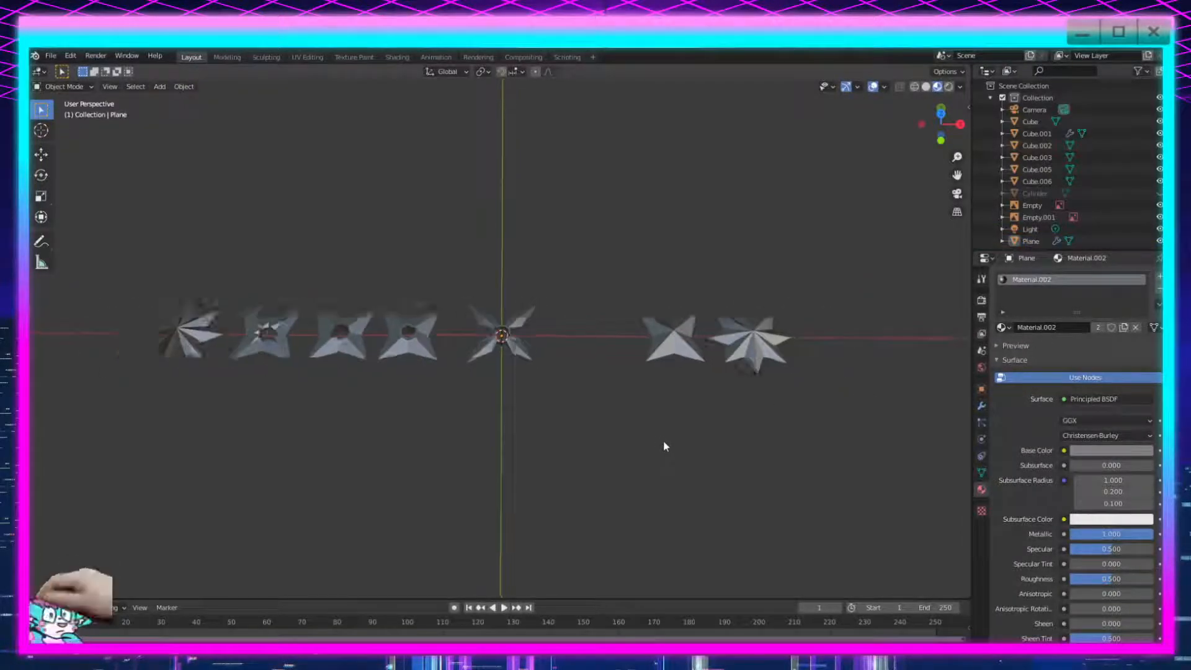
key(Tab)
scroll(558, 391, up, 4)
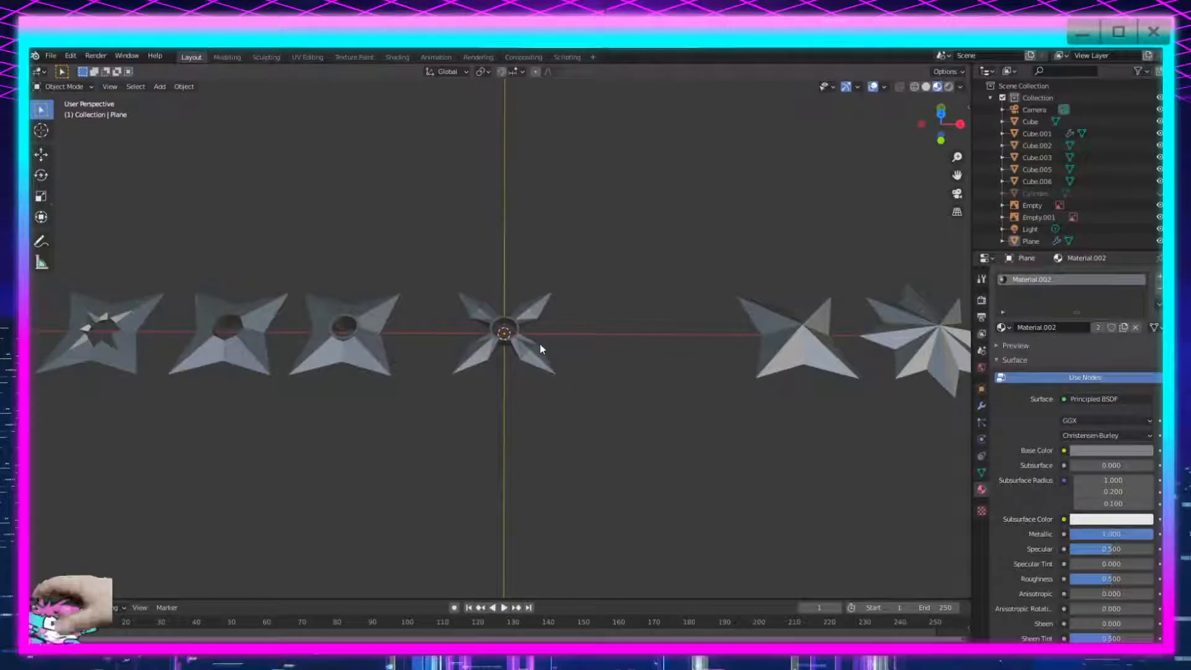
Duplicate the four-bladed shuriken and move the copy about -0.28 m along X.
click(534, 358)
key(shift+d)
key(x)
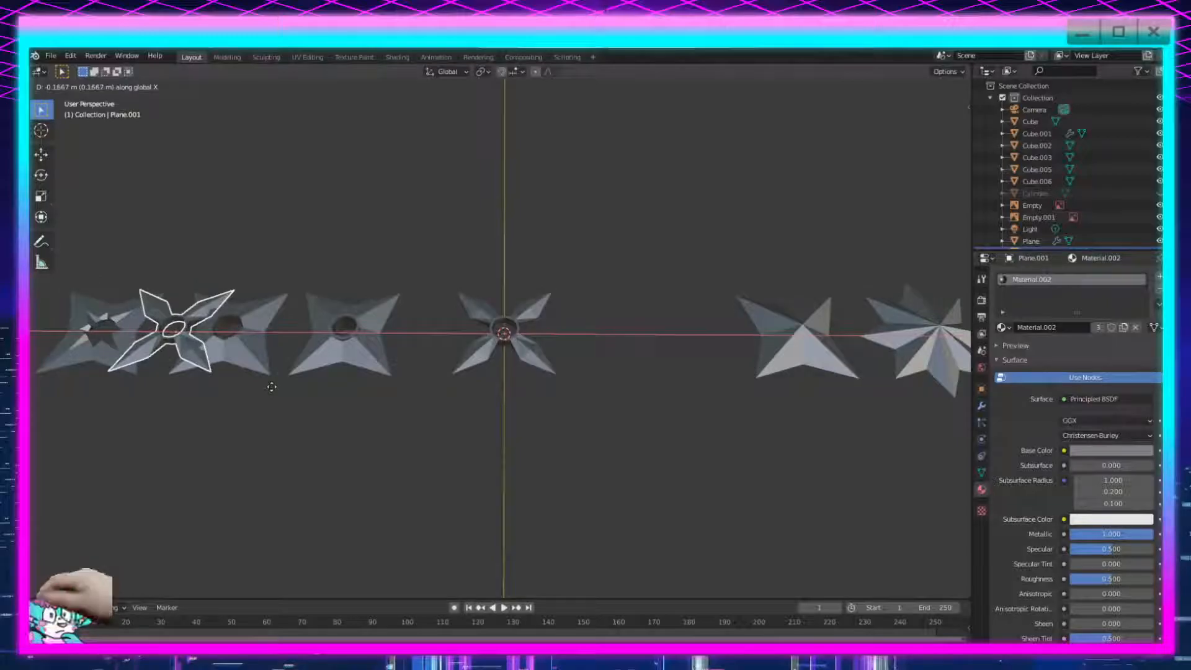
click(56, 350)
scroll(101, 350, down, 3)
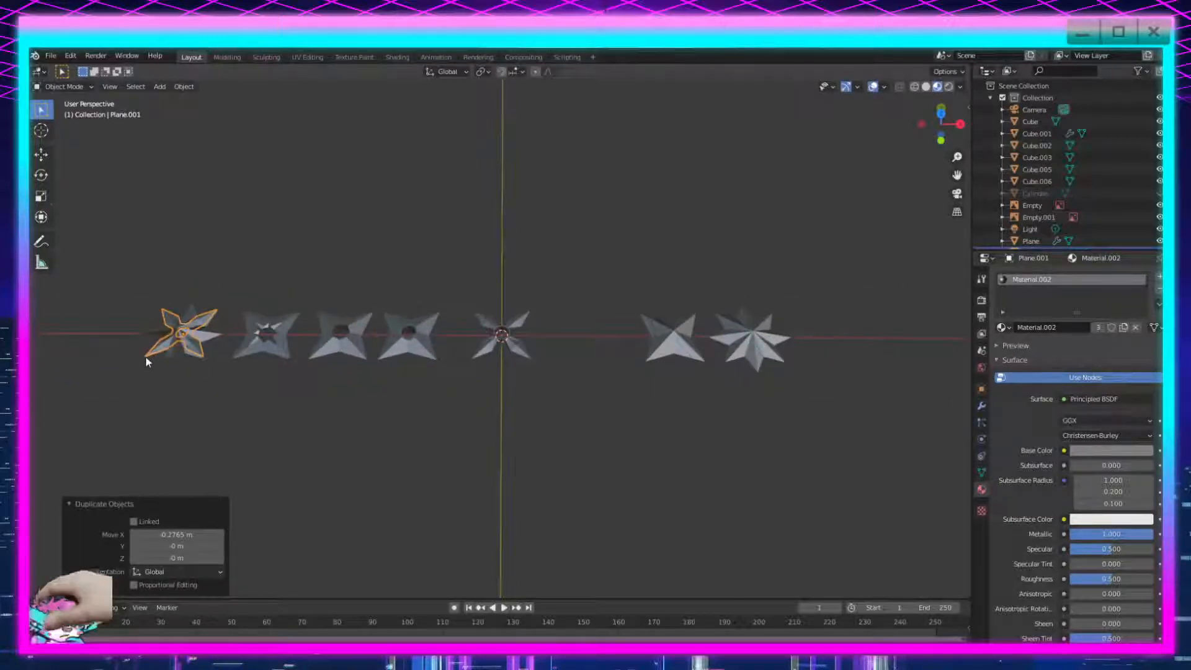
Move the duplicated shuriken about another -0.07 m along X, past the -X end of the row.
shift+middle_drag(179, 358, 345, 355)
key(g)
key(x)
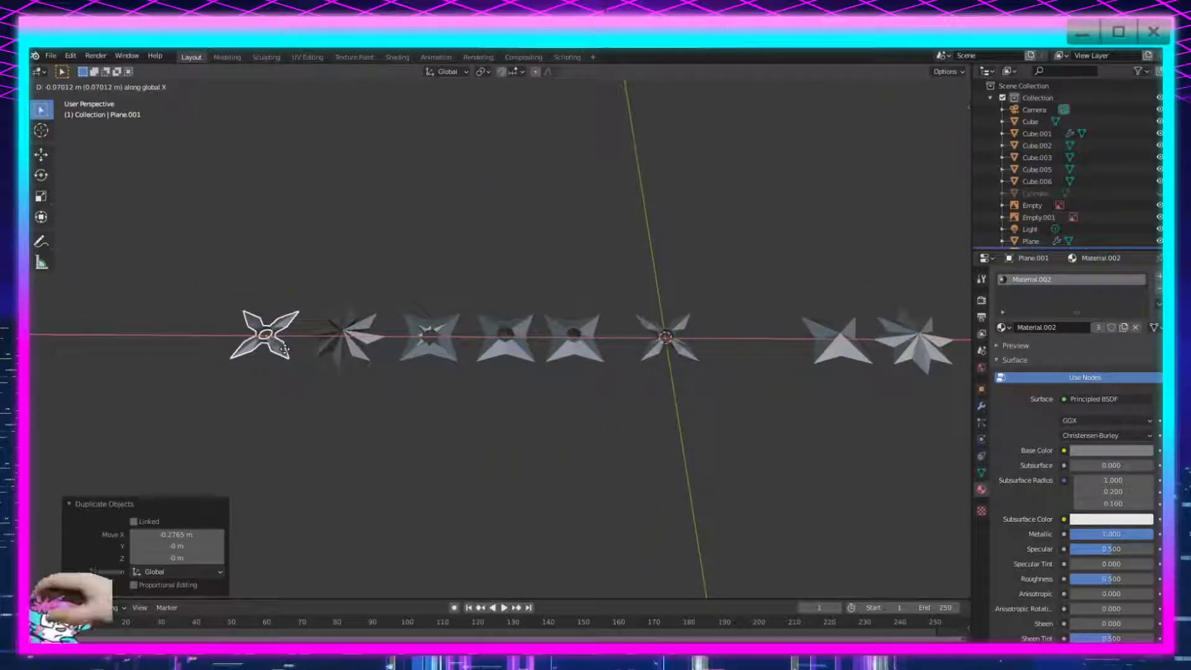
click(285, 356)
key(Tab)
key(Tab)
Undo the duplication and move the original shuriken about -0.34 m along X to the -X end of the row.
shift+middle_drag(699, 405, 512, 406)
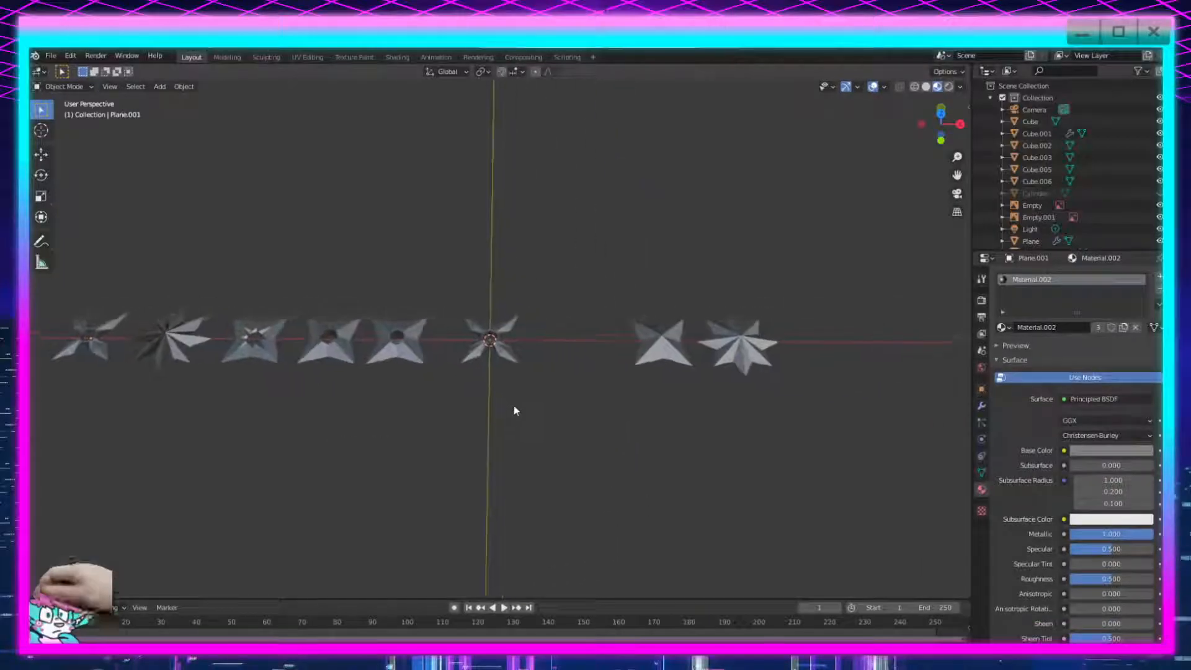
scroll(521, 424, up, 8)
scroll(529, 407, down, 6)
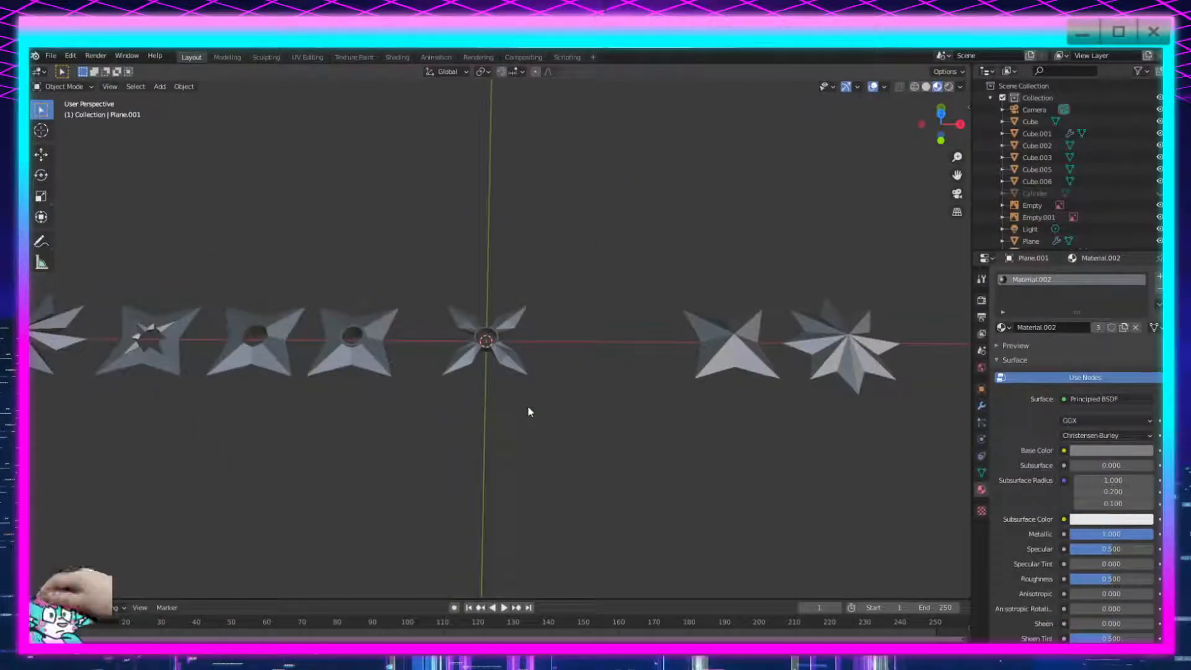
click(529, 411)
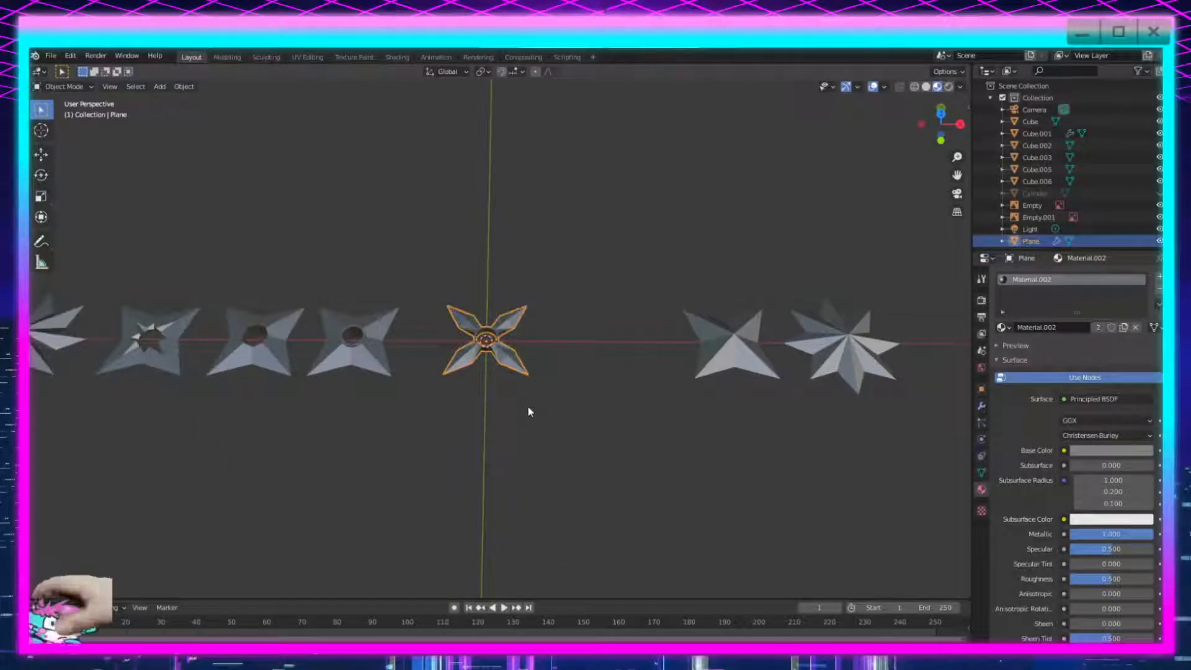
scroll(527, 406, down, 5)
key(g)
key(y)
key(x)
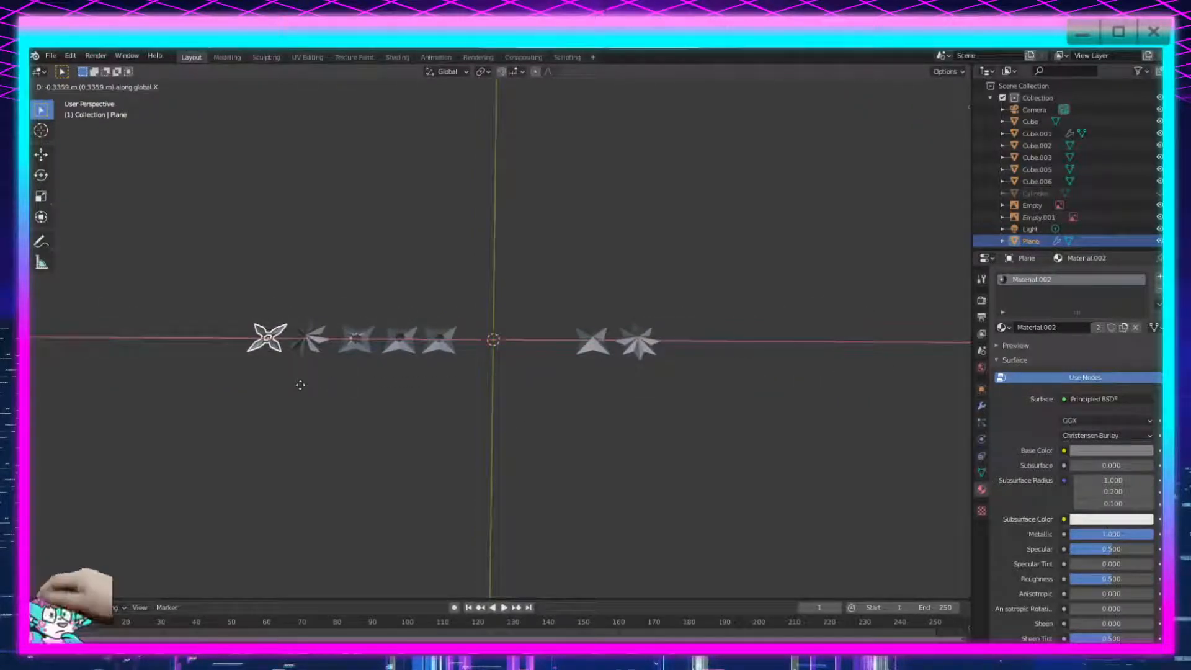
click(296, 384)
click(447, 427)
Enter Edit Mode on the Plane object and add a 16-vertex circle of radius 0.0075 m at the world origin.
scroll(486, 428, up, 8)
key(Tab)
shift+middle_drag(515, 407, 609, 400)
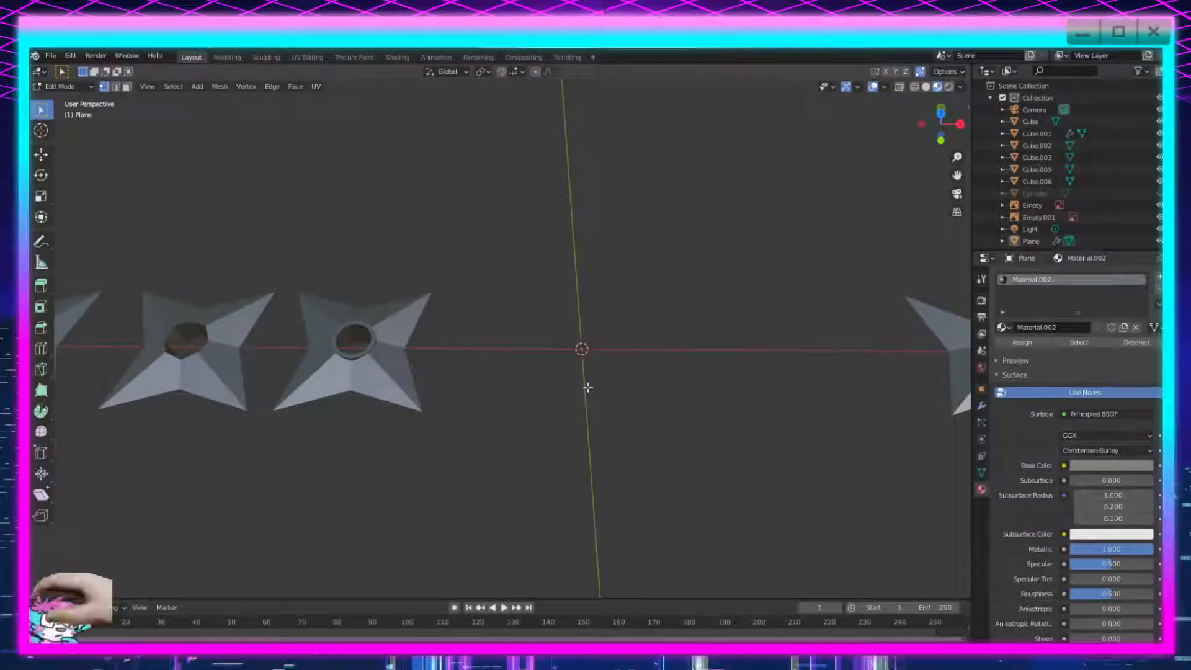
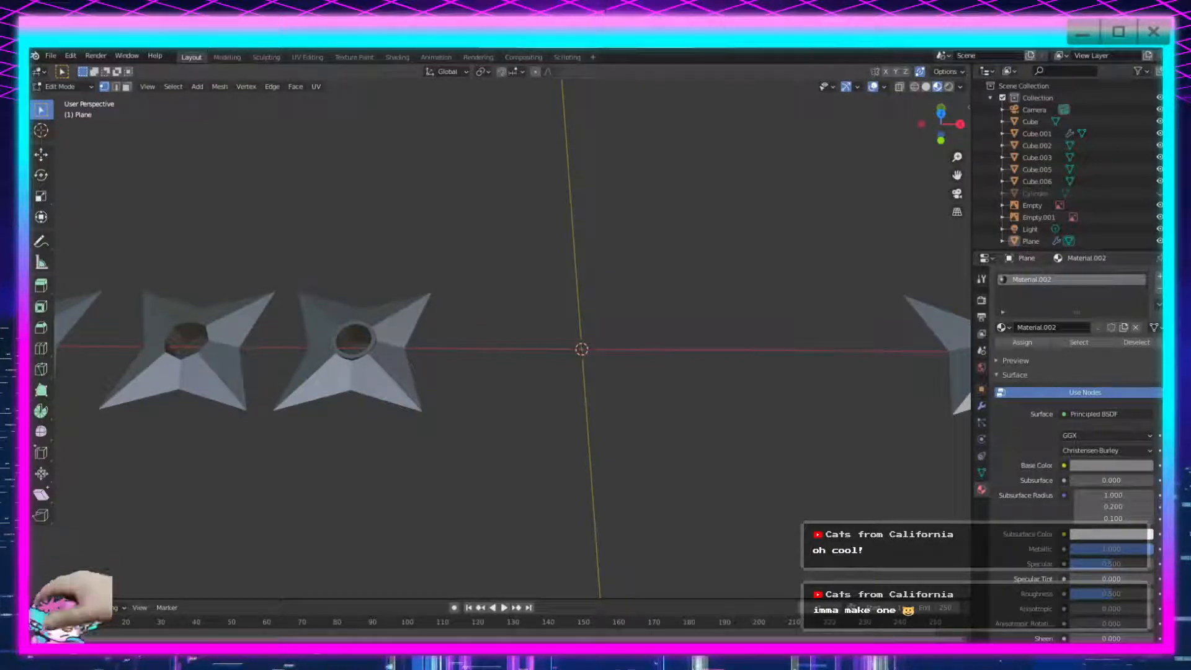
scroll(647, 364, up, 5)
scroll(647, 365, down, 5)
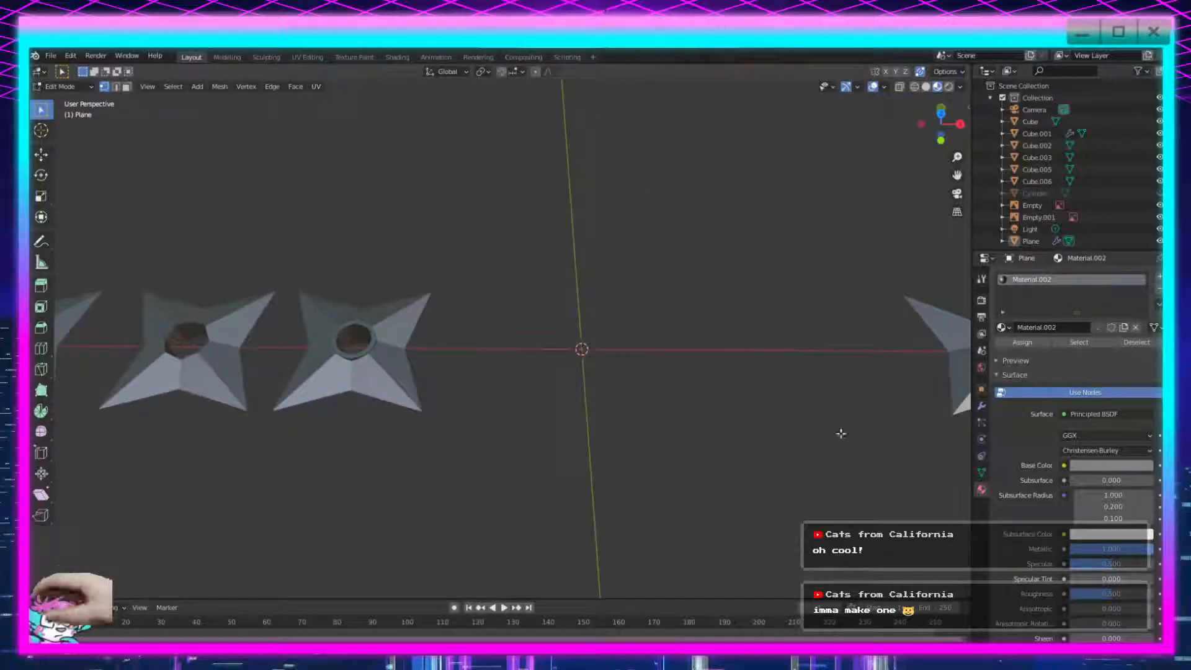
shift+middle_drag(839, 433, 712, 399)
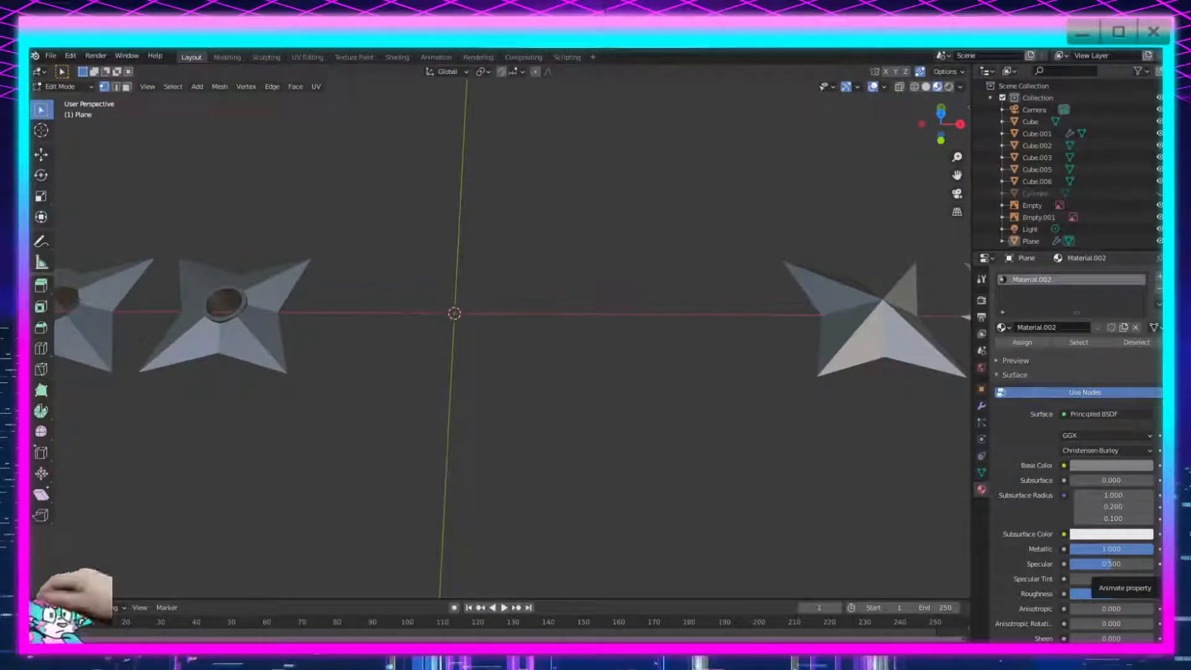
scroll(515, 337, up, 2)
key(shift+a)
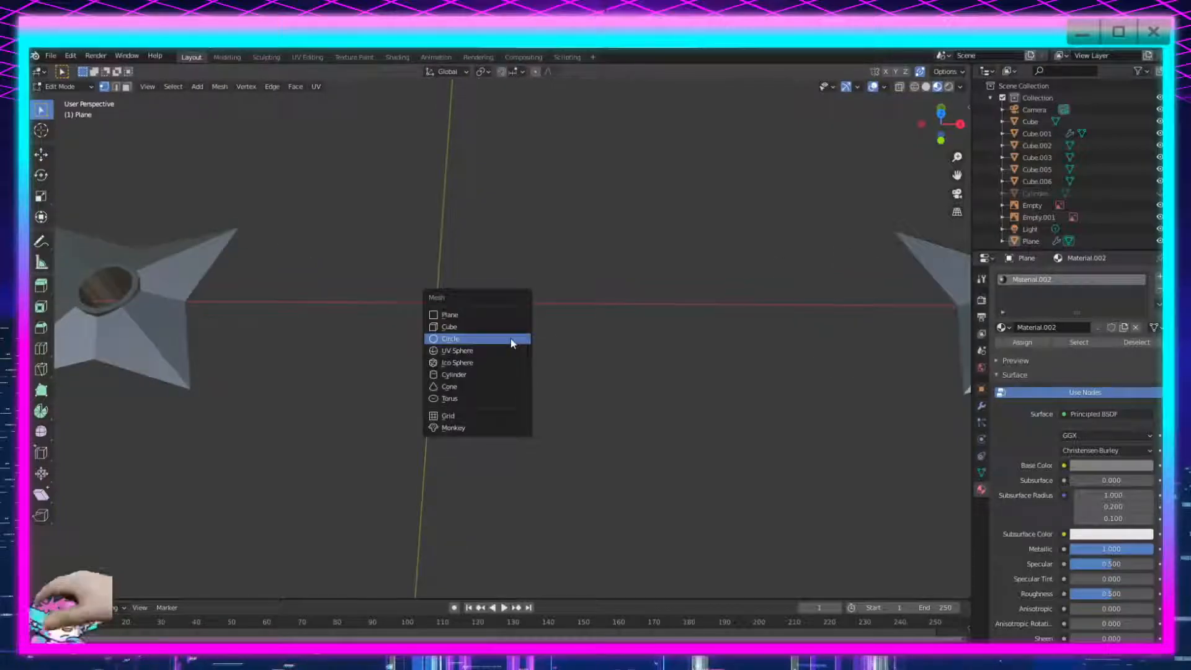
click(511, 338)
scroll(493, 303, down, 2)
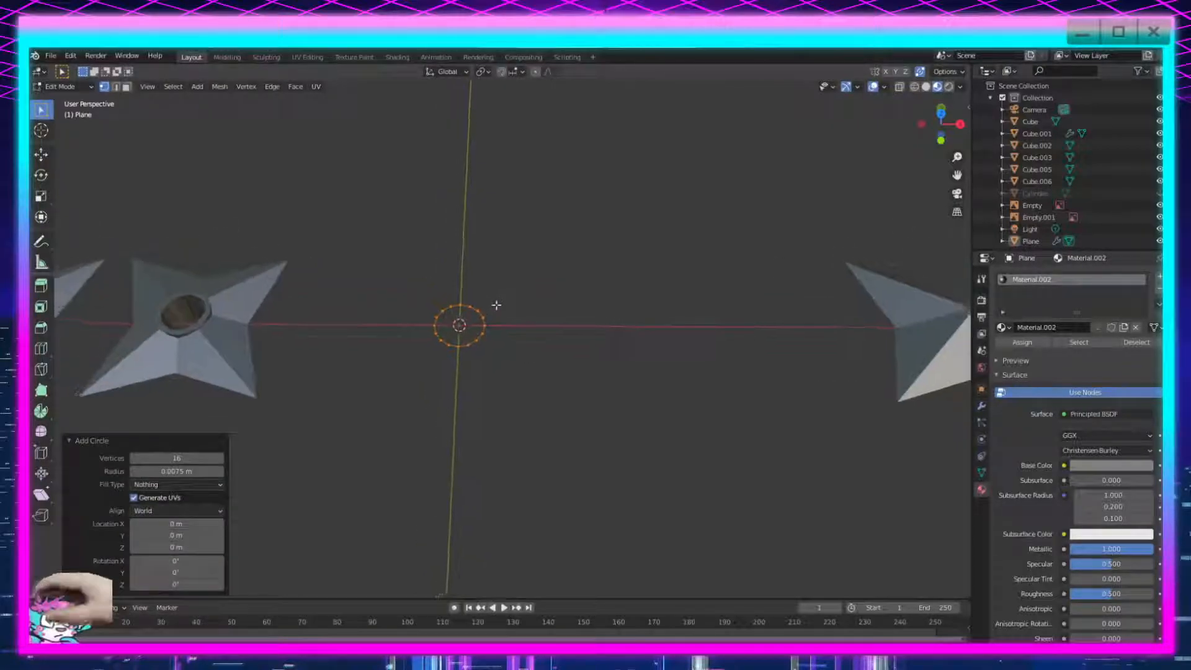
Extrude the circle's edge loop and scale it inward to about 0.81 to form a flat ring.
shift+middle_drag(493, 304, 531, 343)
scroll(521, 420, up, 5)
shift+middle_drag(550, 452, 592, 362)
scroll(581, 450, up, 3)
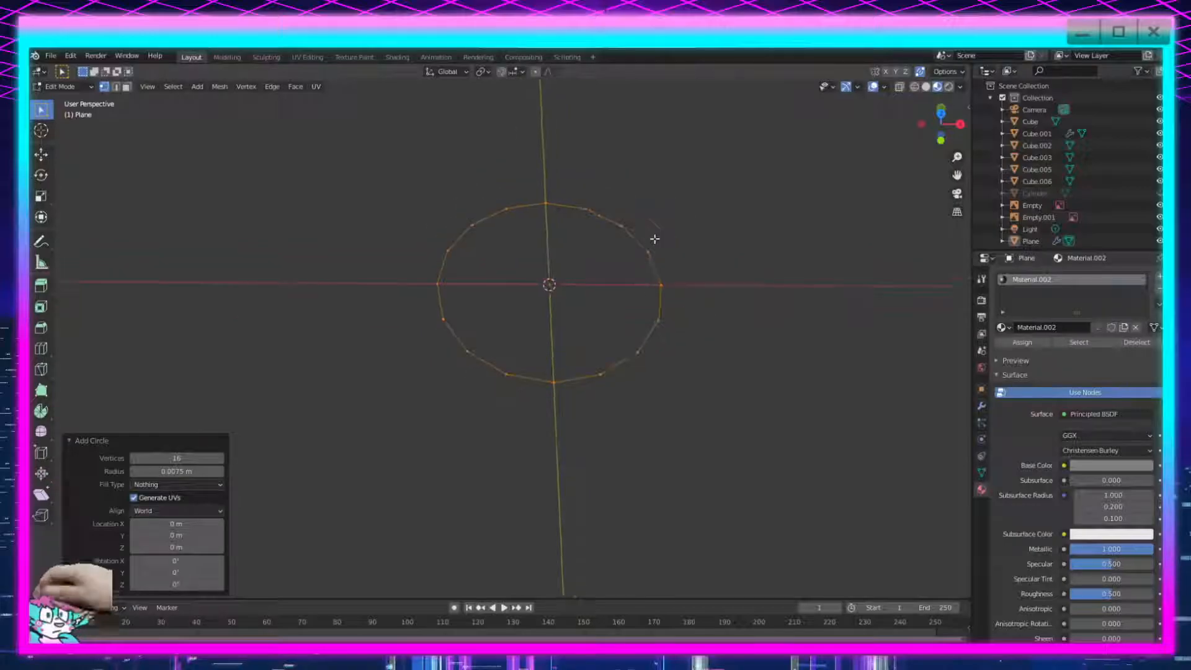
shift+middle_drag(655, 239, 603, 274)
key(g)
key(z)
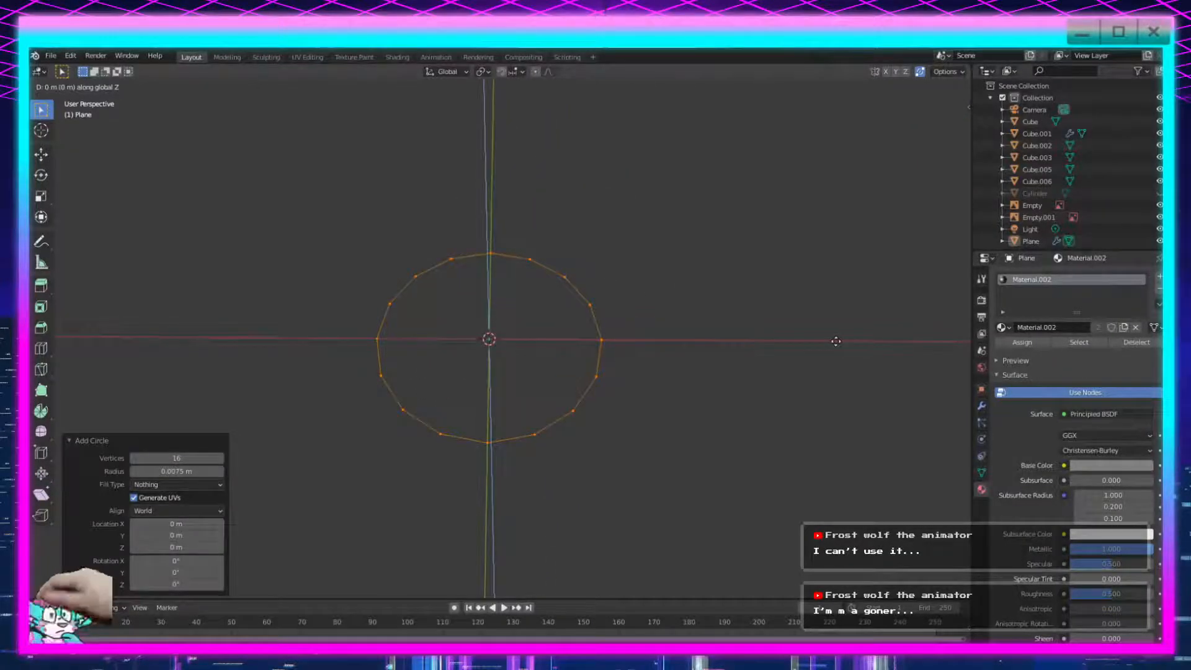
click(834, 341)
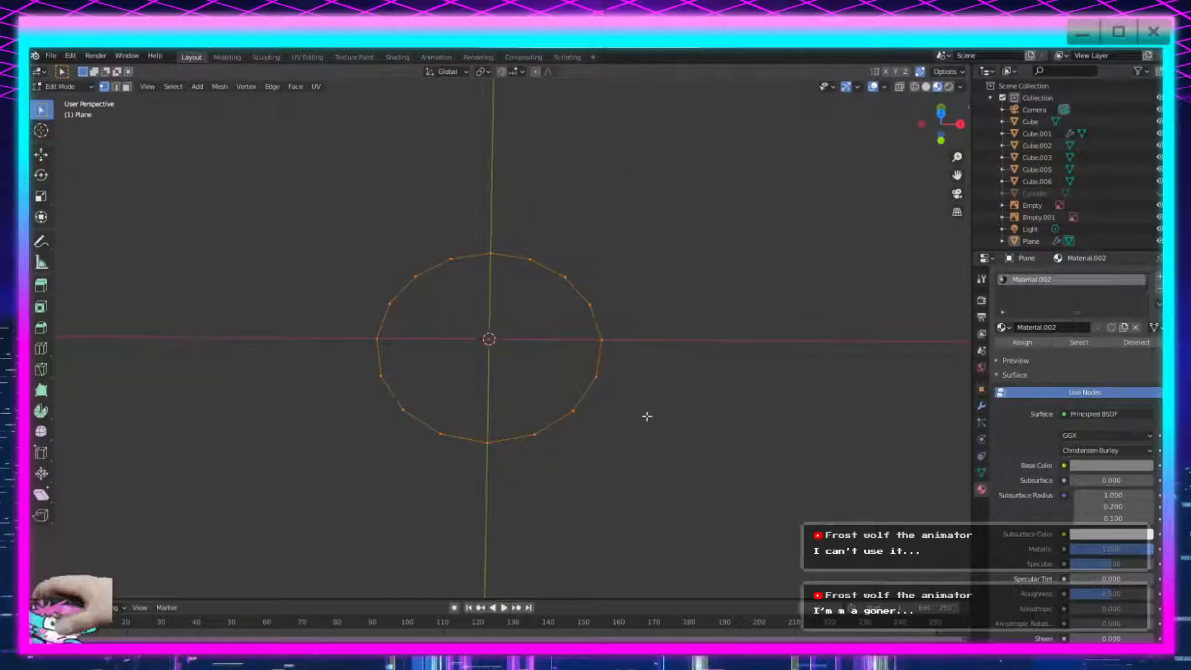
key(e)
key(s)
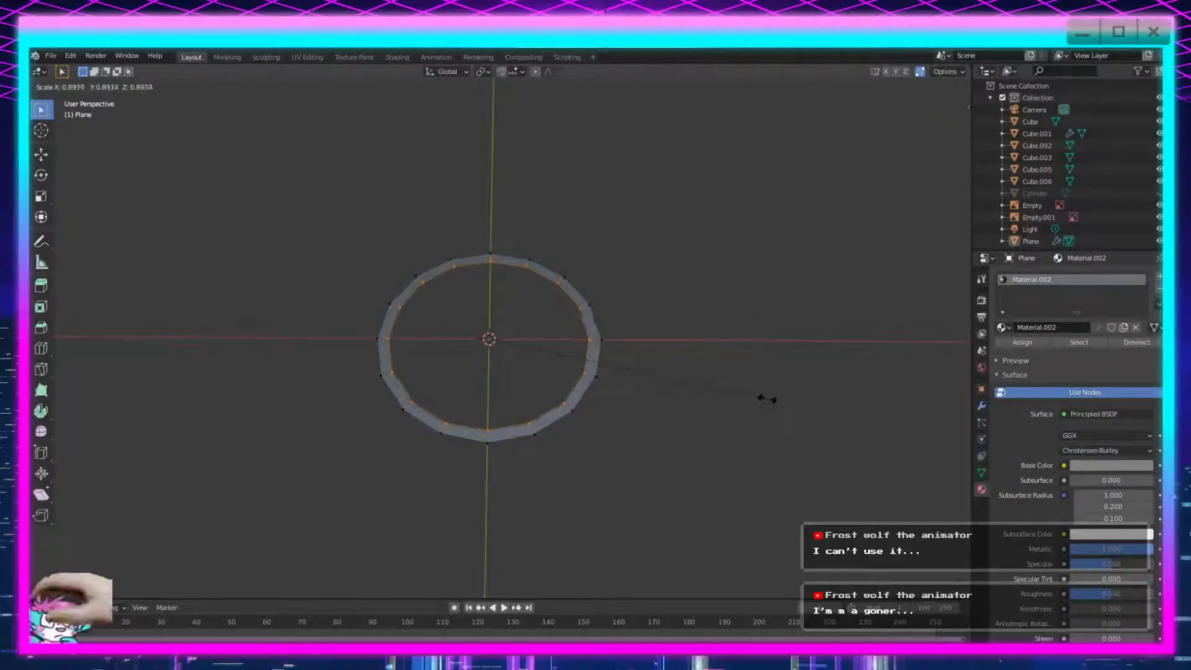
click(746, 395)
scroll(682, 409, down, 2)
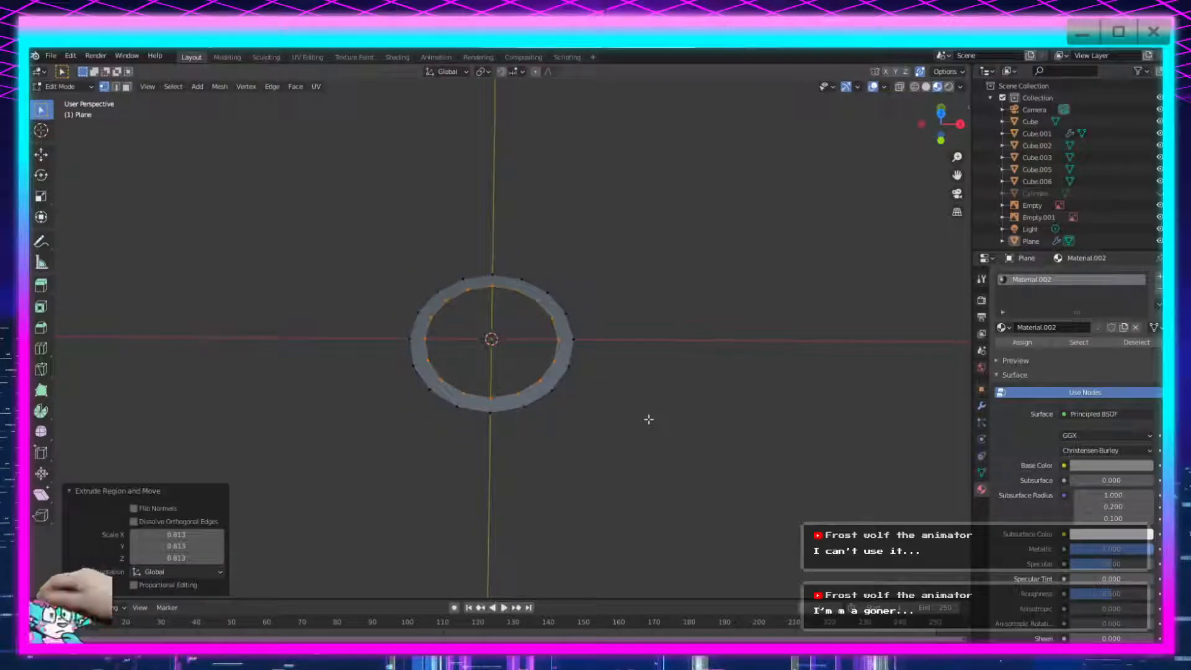
Delete the ring's vertices on the +X and -Y sides, keeping only the -X/+Y quarter.
middle_drag(589, 302, 424, 260)
drag(464, 242, 456, 282)
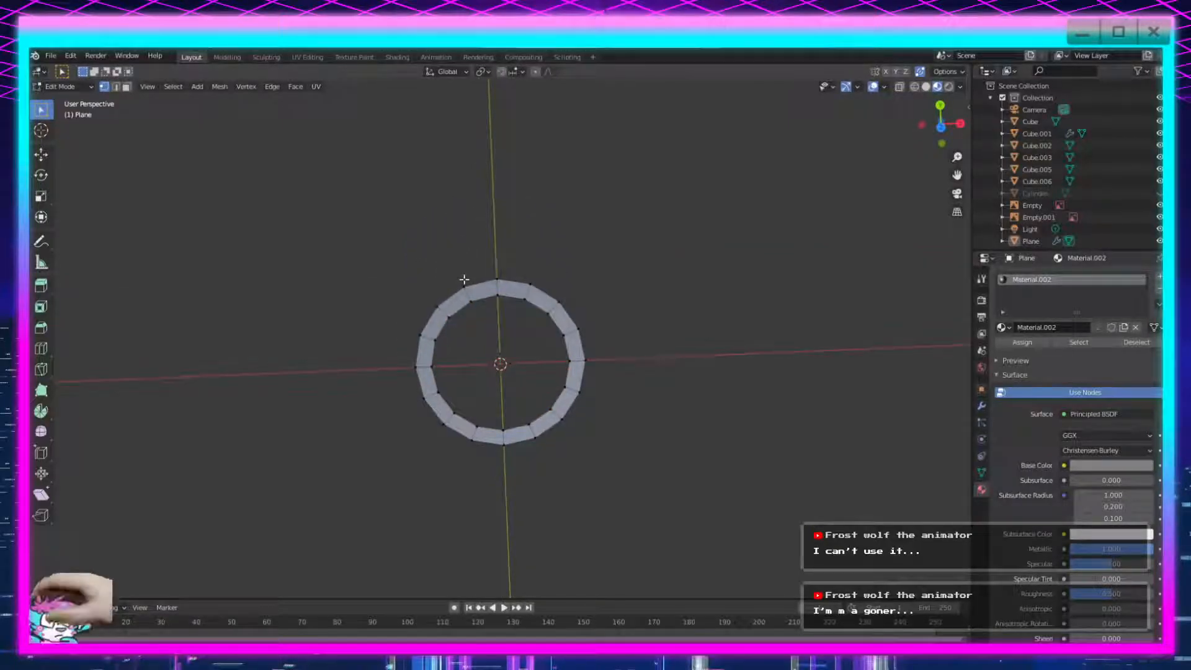
drag(641, 242, 504, 526)
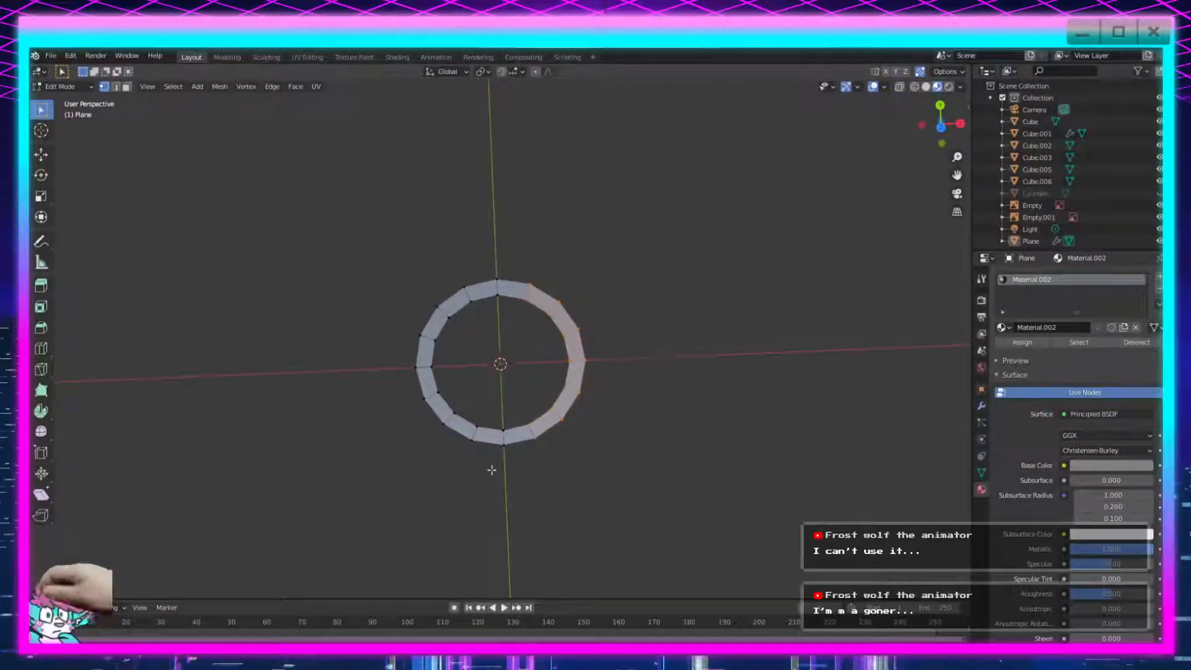
shift+drag(511, 372, 389, 533)
key(x)
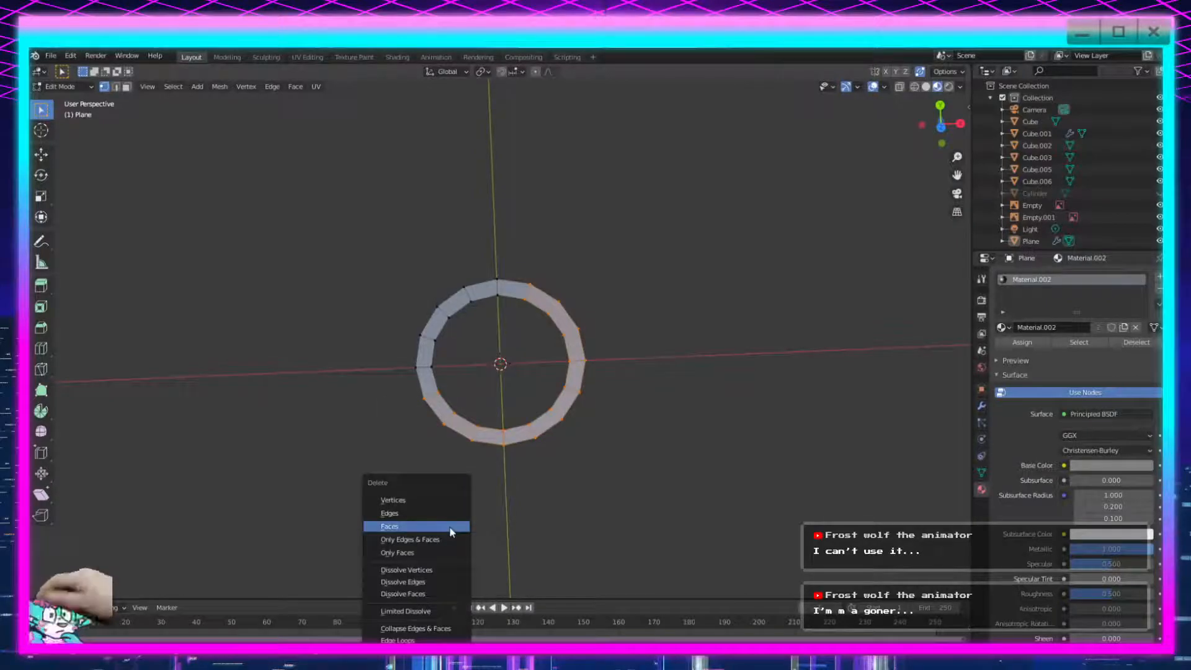
click(442, 500)
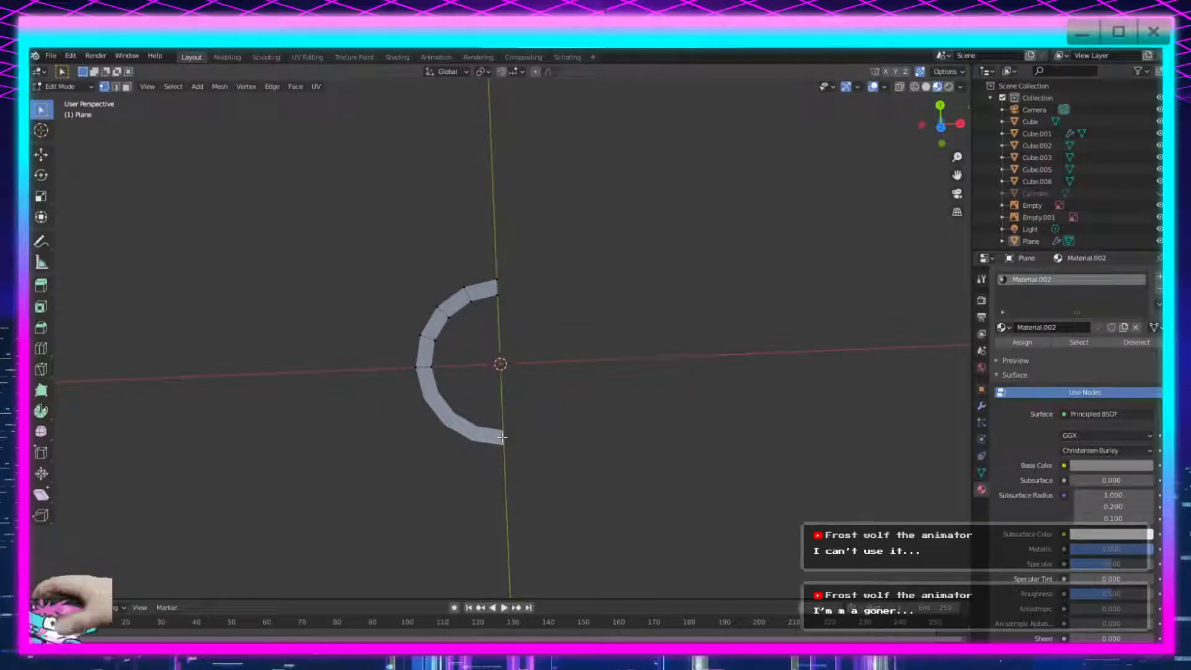
Set the Plane object's Mirror modifier to mirror across the Y axis only.
click(981, 405)
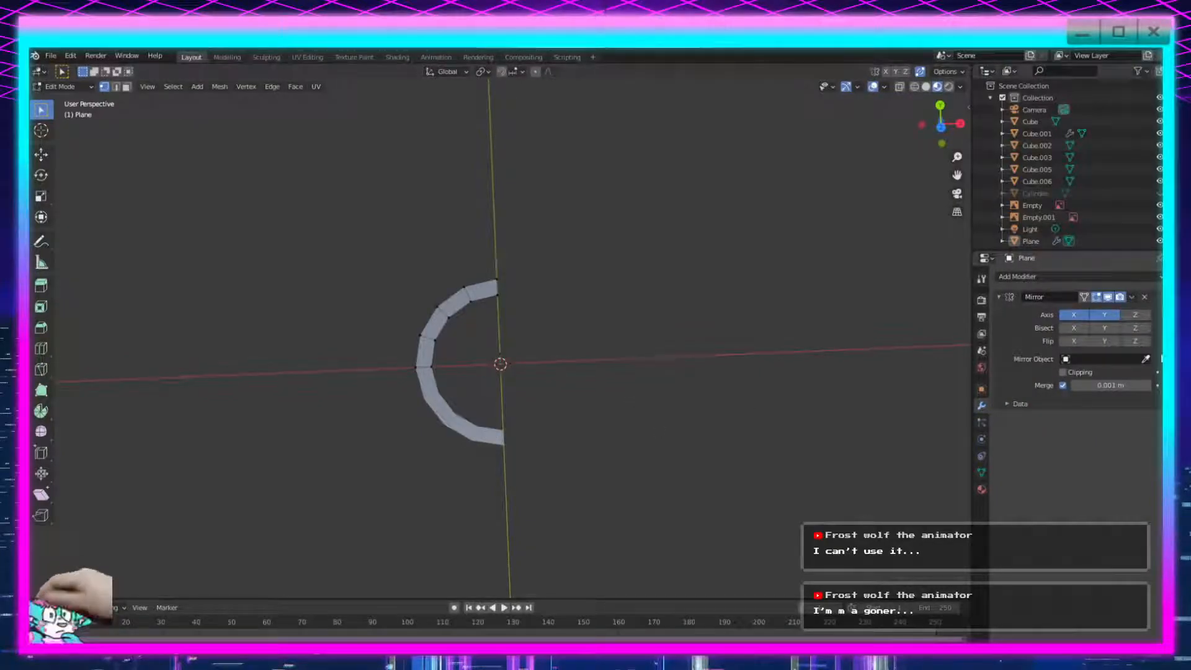
click(1078, 316)
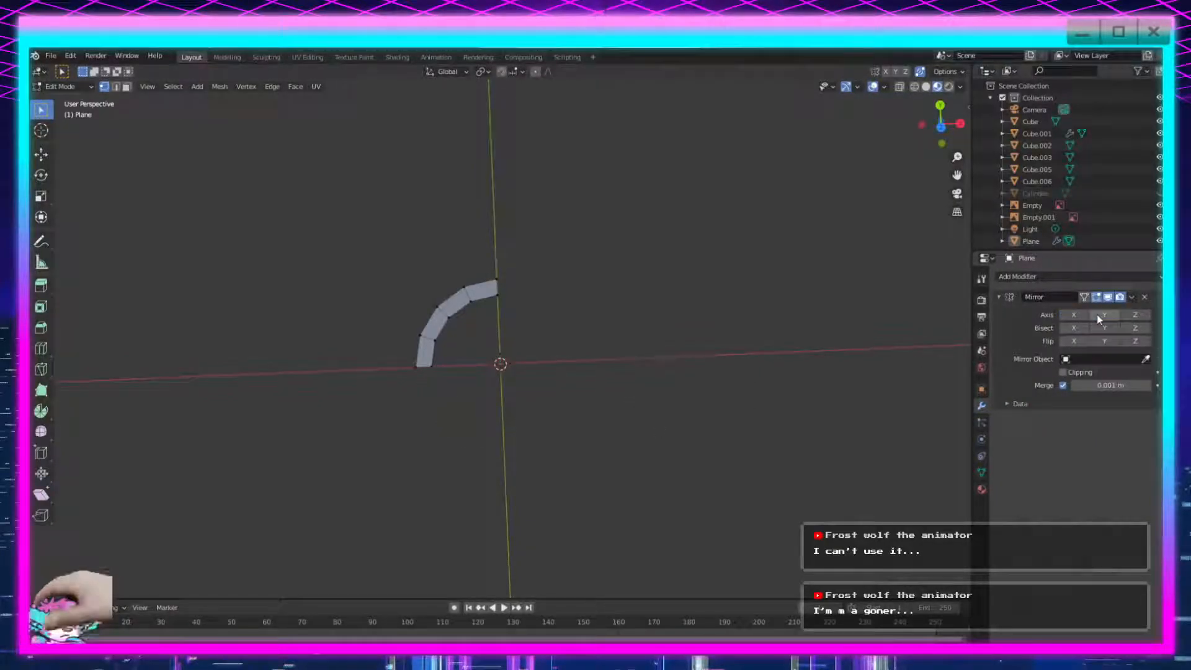
click(1097, 315)
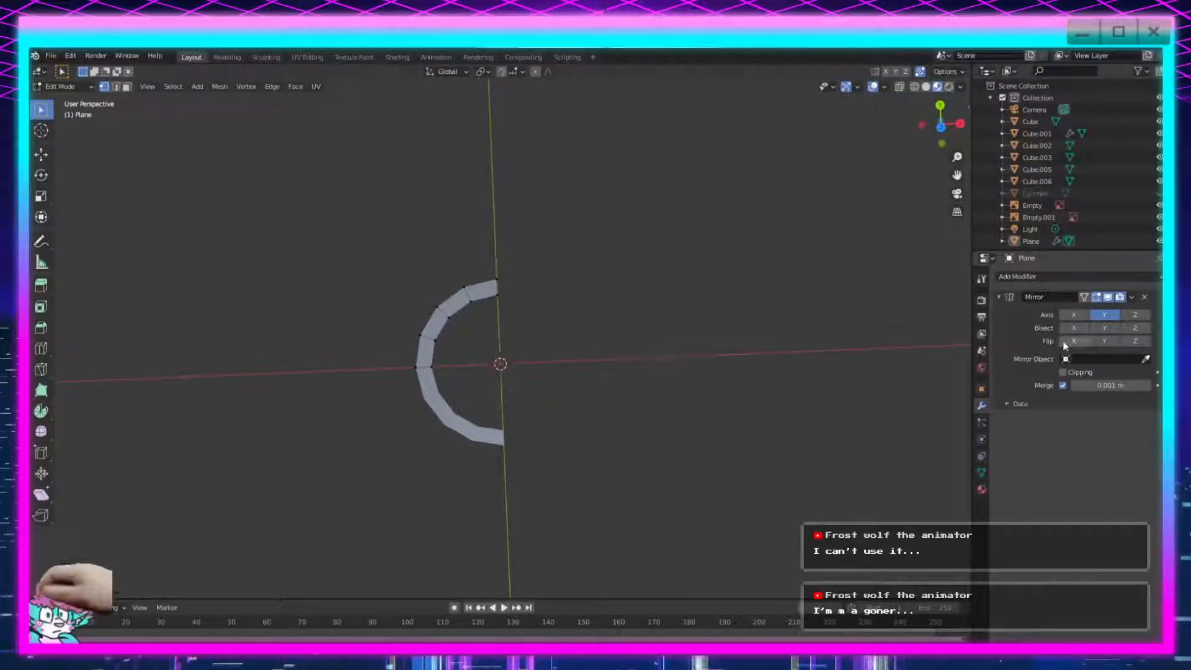
Undo the vertex deletion and delete the ring's -X and -Y vertices instead, keeping the +X/+Y quarter.
key(ctrl+z)
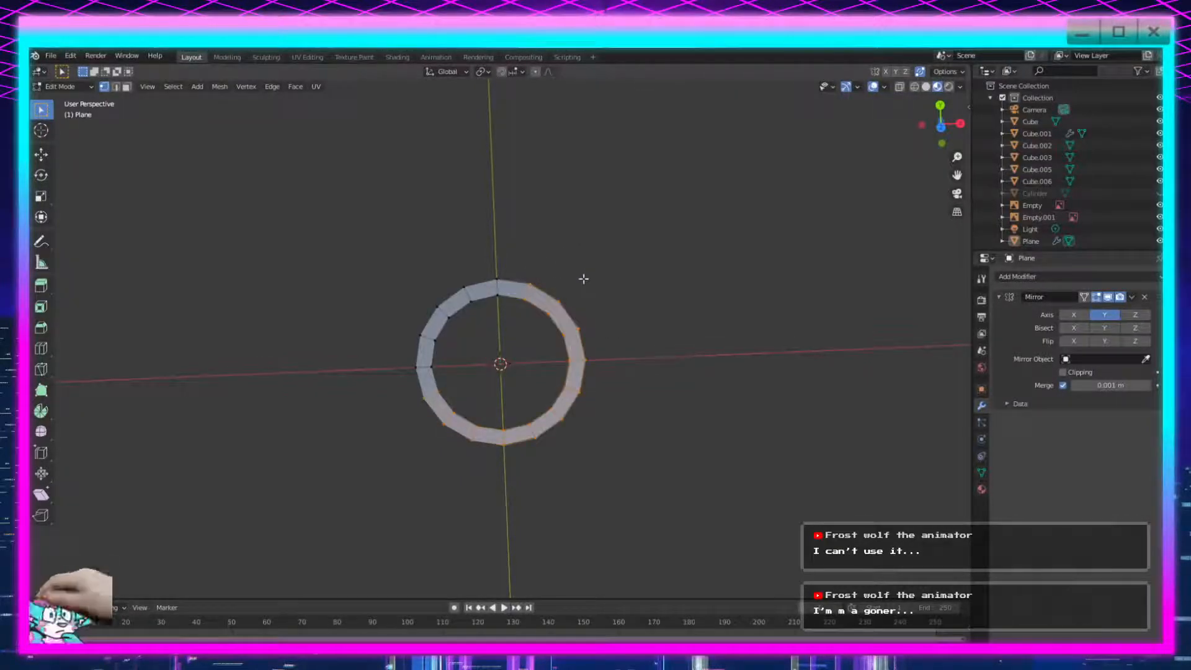
click(493, 311)
drag(482, 277, 353, 457)
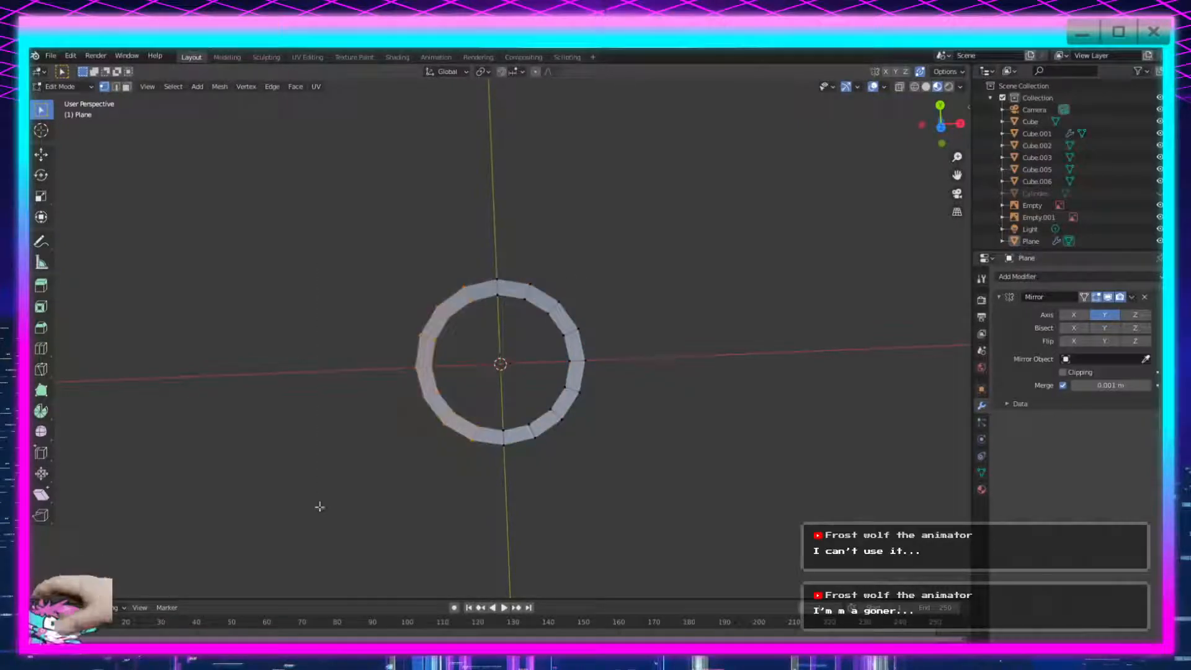
shift+drag(621, 366, 537, 467)
key(x)
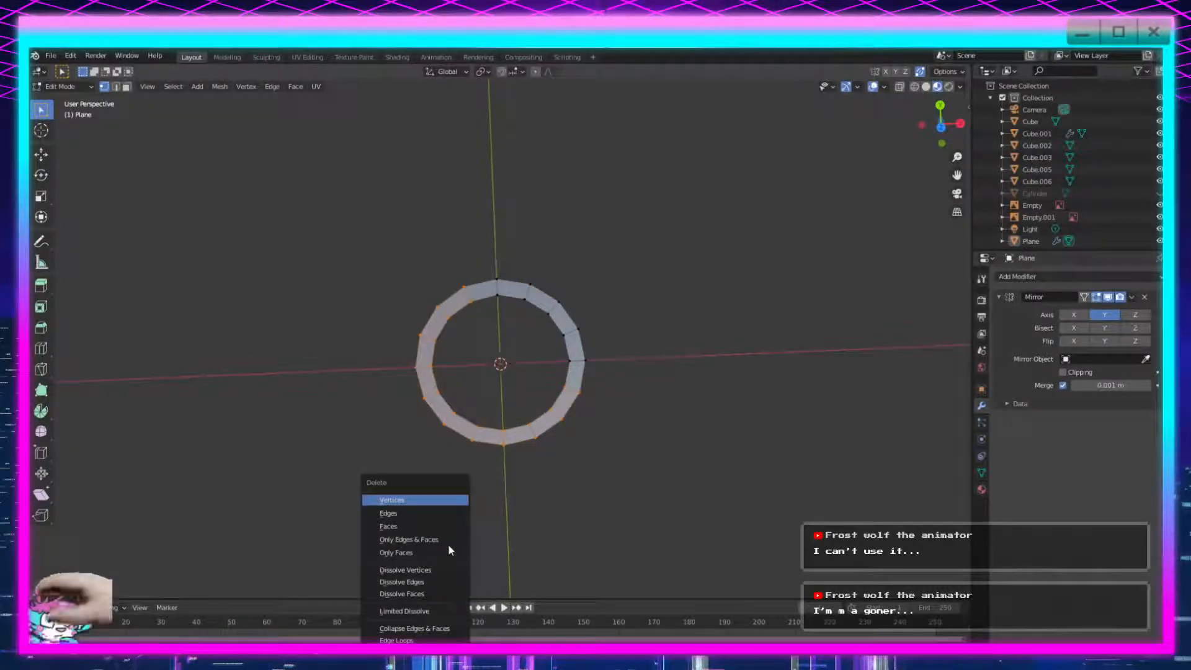
click(413, 500)
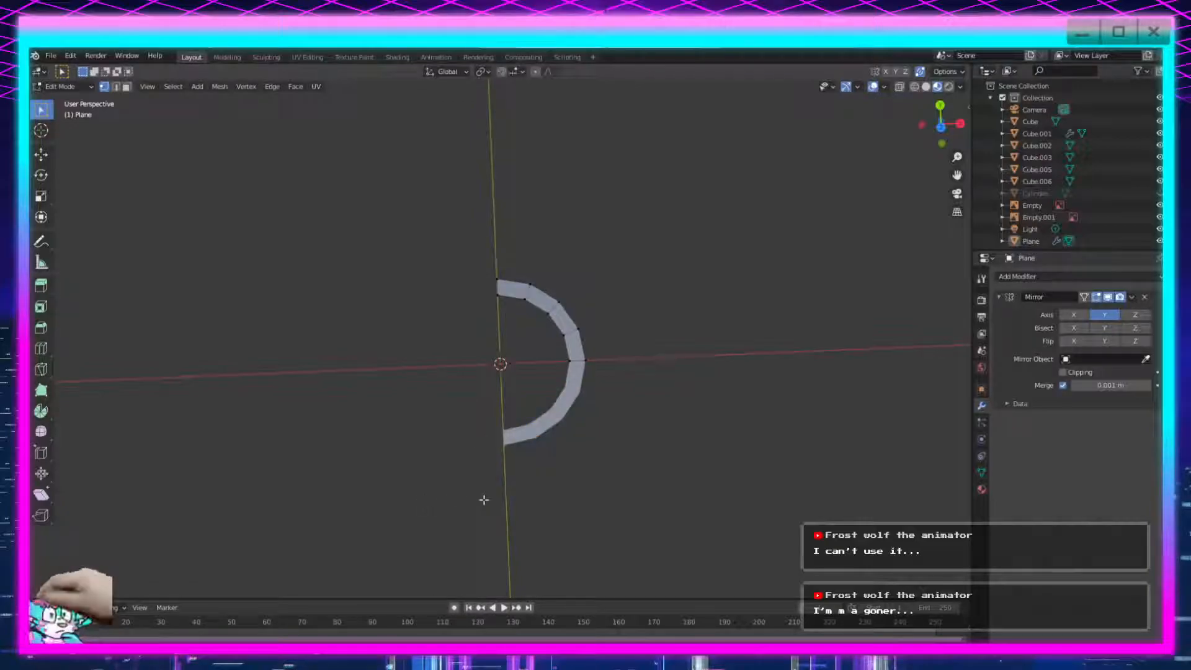
Undo the second deletion of the ring's vertices.
key(ctrl+z)
key(ctrl+z)
key(ctrl+z)
key(ctrl+z)
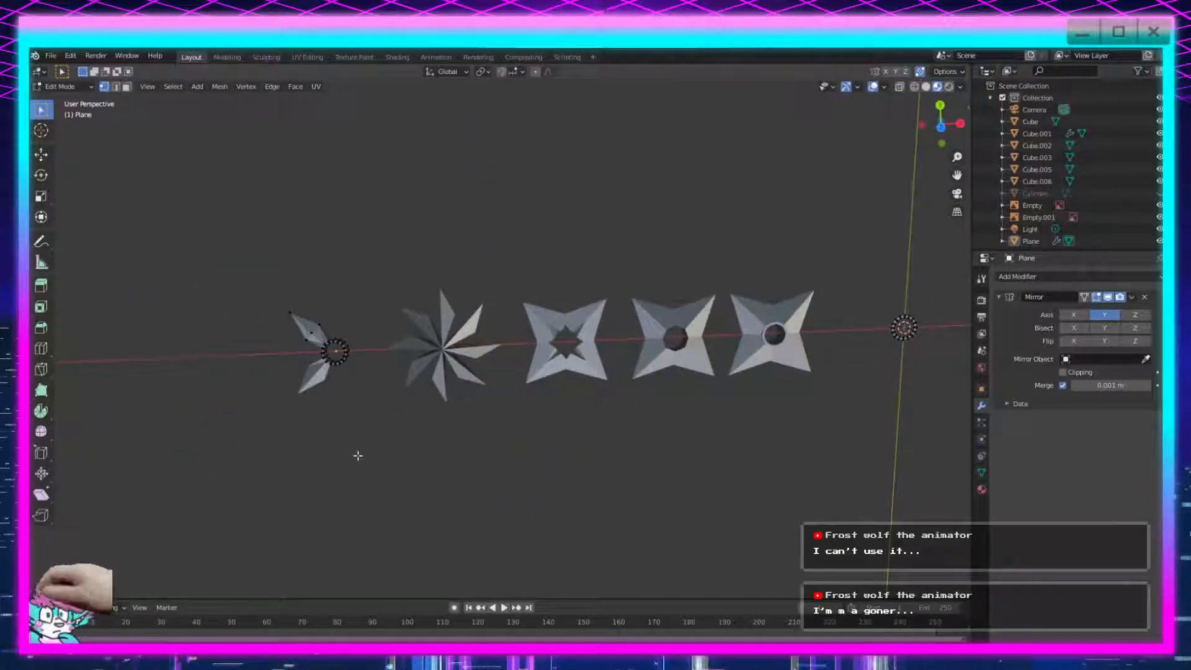
Examine how the shuriken at the -X end of the row is affected by the mirror axis change.
shift+middle_drag(314, 431, 519, 407)
scroll(534, 437, up, 5)
scroll(534, 438, down, 3)
scroll(534, 438, down, 5)
scroll(534, 433, up, 5)
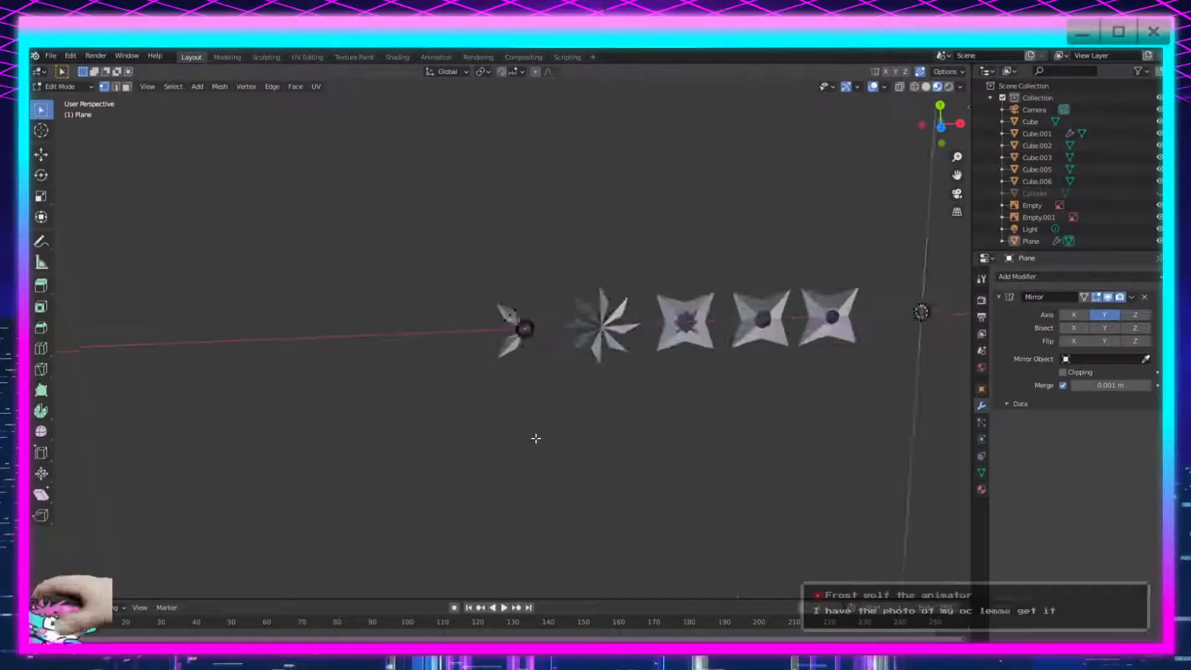
scroll(543, 343, up, 2)
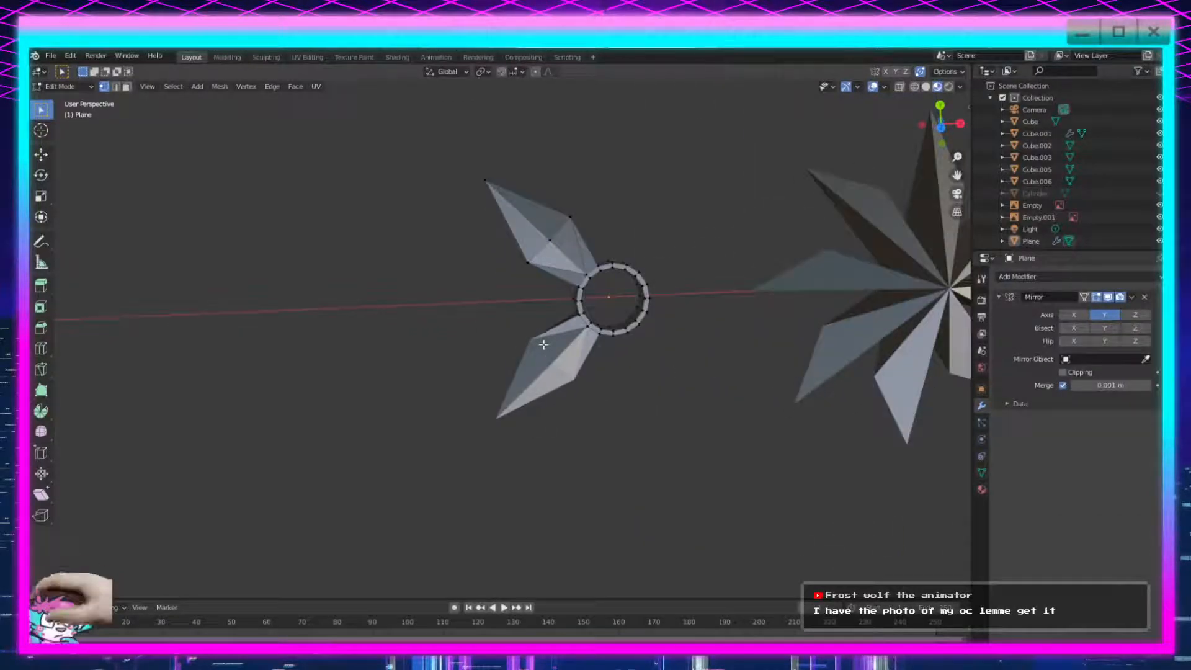
scroll(652, 475, down, 1)
key(Tab)
click(530, 375)
key(Tab)
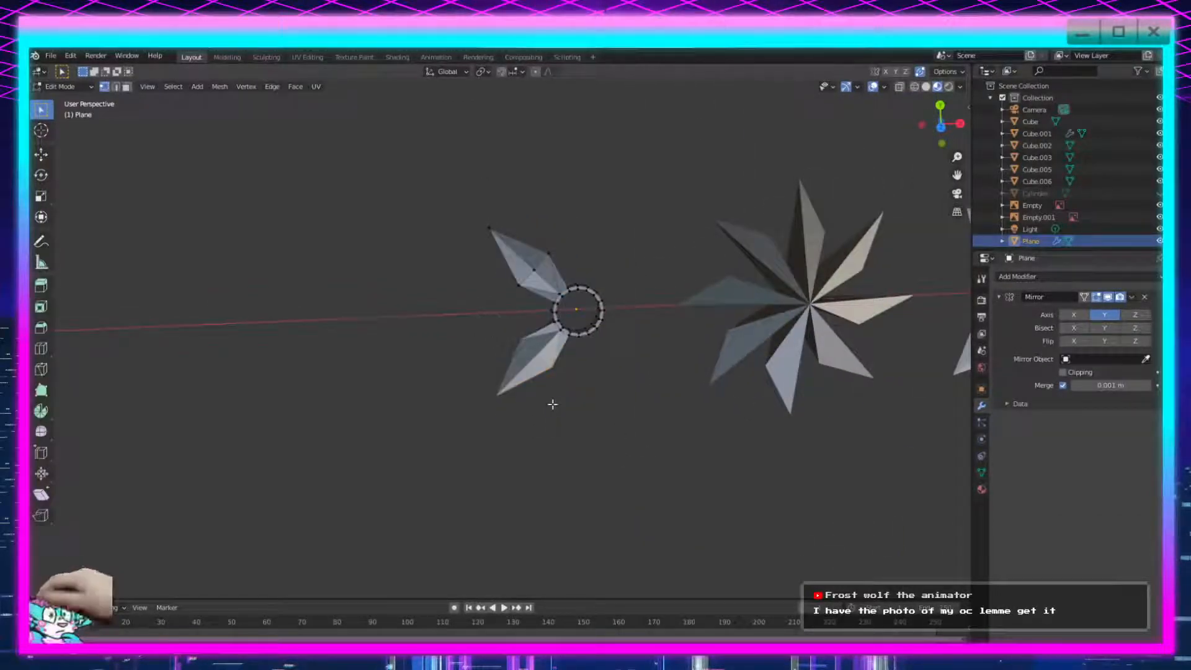
Undo the ring, circle and mirror-axis edits on the Plane object, back to the complete shuriken in Object Mode.
scroll(550, 404, down, 4)
drag(550, 274, 427, 444)
key(ctrl+z)
key(ctrl+z)
key(ctrl+z)
key(ctrl+z)
key(ctrl+z)
key(ctrl+z)
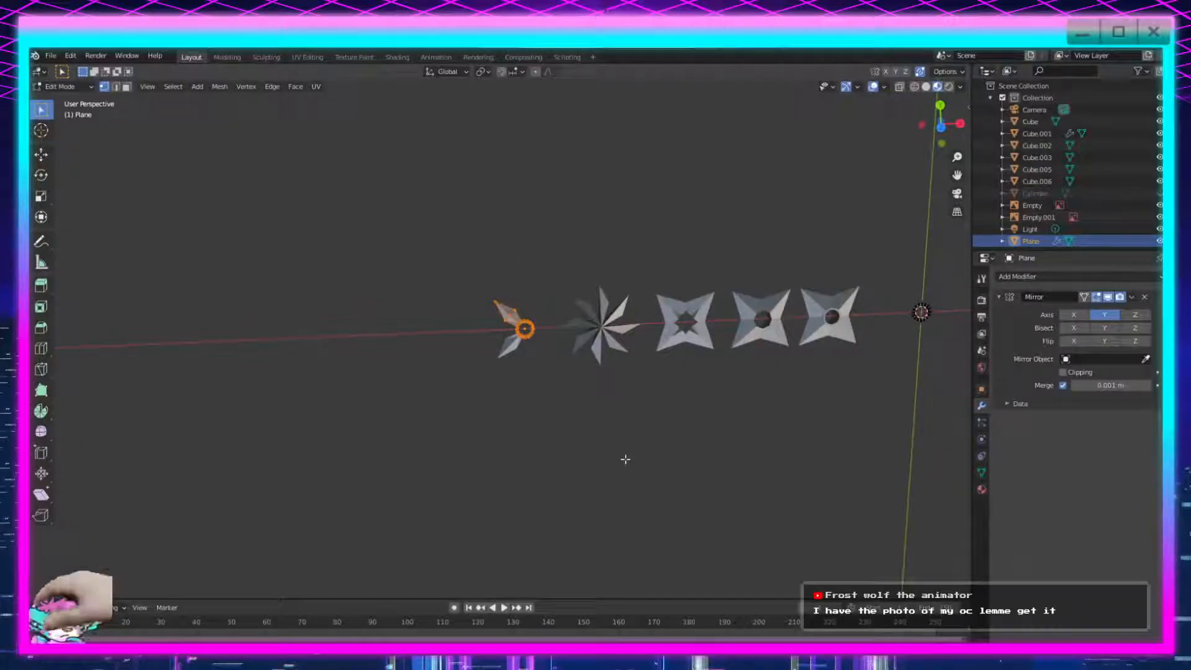
key(ctrl+z)
key(ctrl+z)
key(ctrl+z)
key(ctrl+z)
key(ctrl+z)
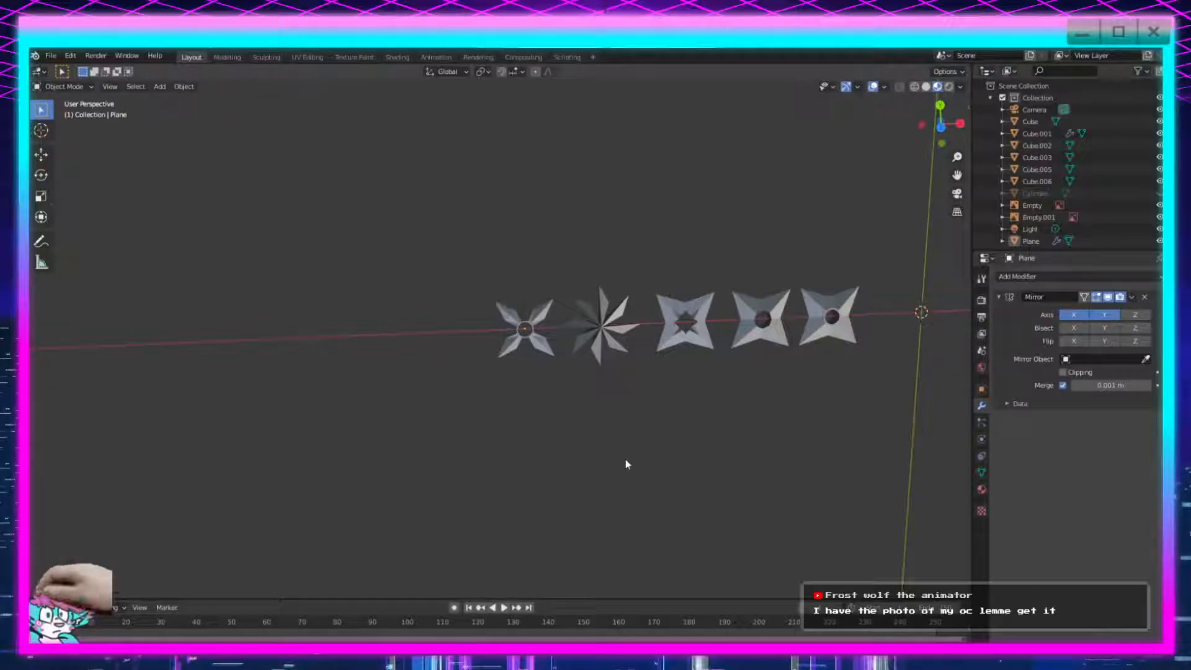
Apply the Mirror modifier on the four-bladed shuriken at the -X end of the row and deselect it.
click(509, 330)
click(1131, 296)
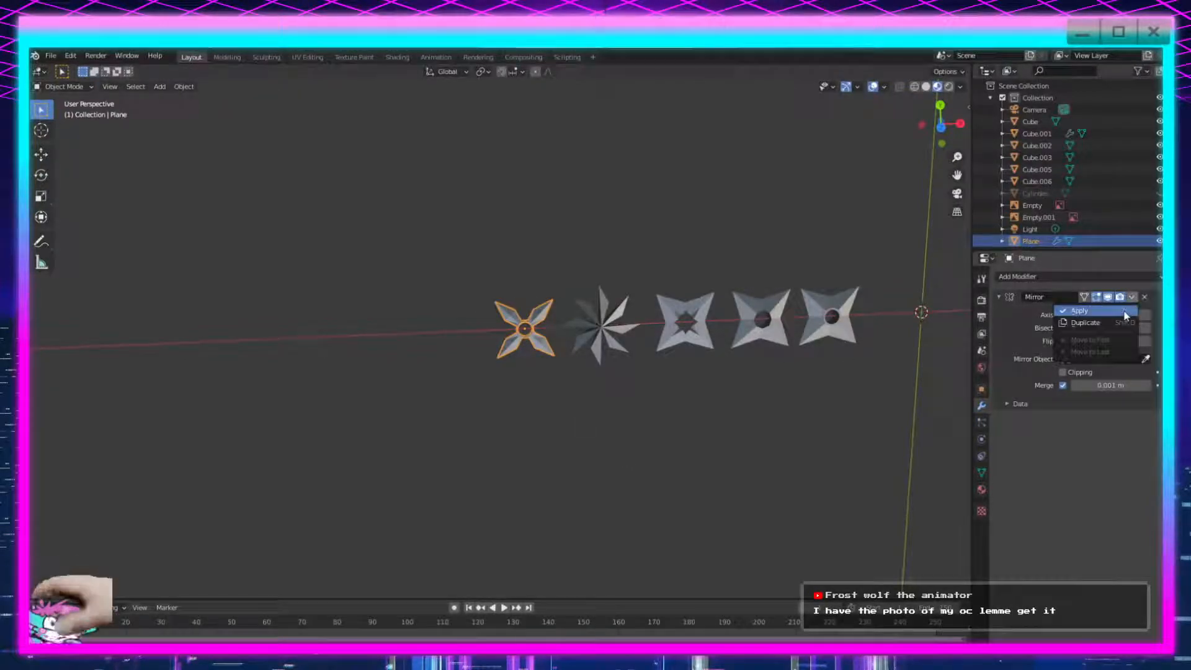
click(1126, 312)
click(668, 423)
Add a mesh circle as a separate object at the world origin and enter Edit Mode with edge selection.
shift+middle_drag(673, 335, 436, 363)
scroll(291, 361, up, 4)
shift+middle_drag(772, 412, 337, 337)
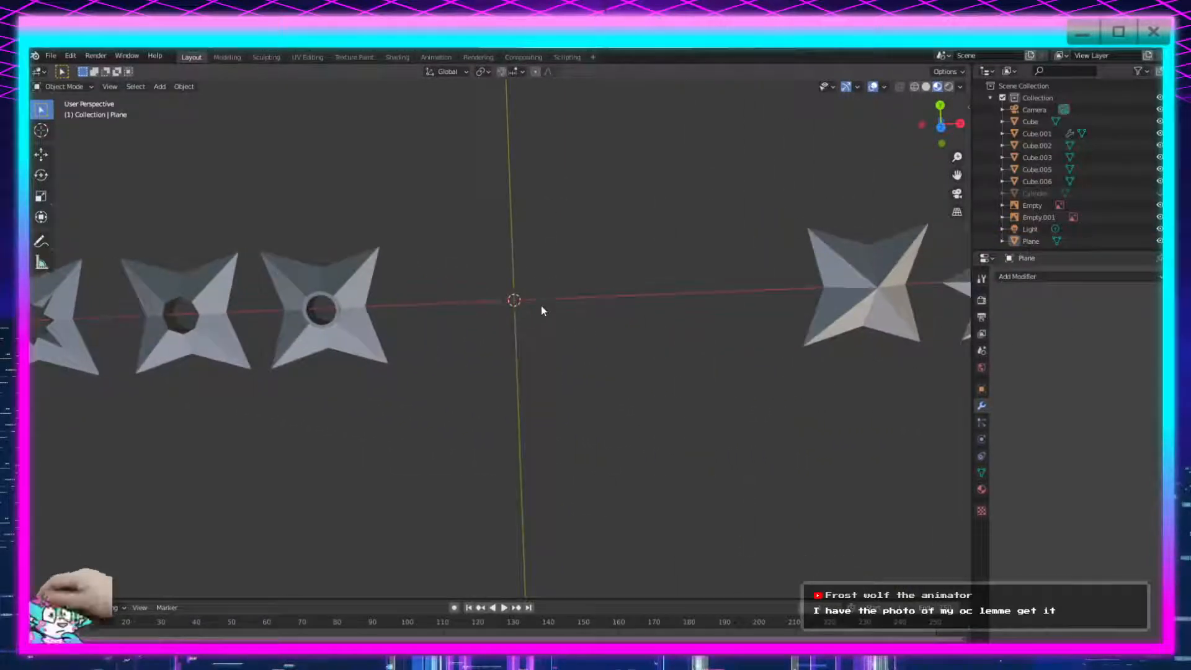
scroll(520, 266, up, 3)
middle_drag(553, 415, 572, 341)
key(shift+a)
mouse_move(586, 356)
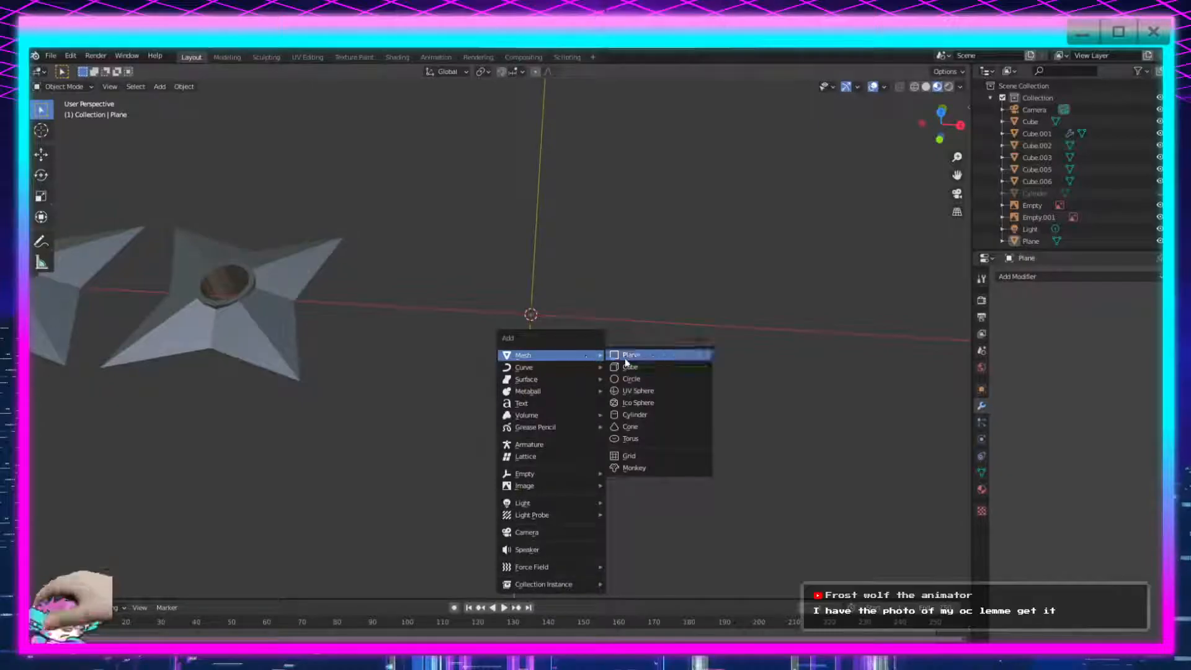
click(650, 379)
middle_drag(609, 384, 492, 495)
scroll(580, 350, up, 3)
key(Tab)
middle_drag(535, 443, 529, 454)
click(116, 87)
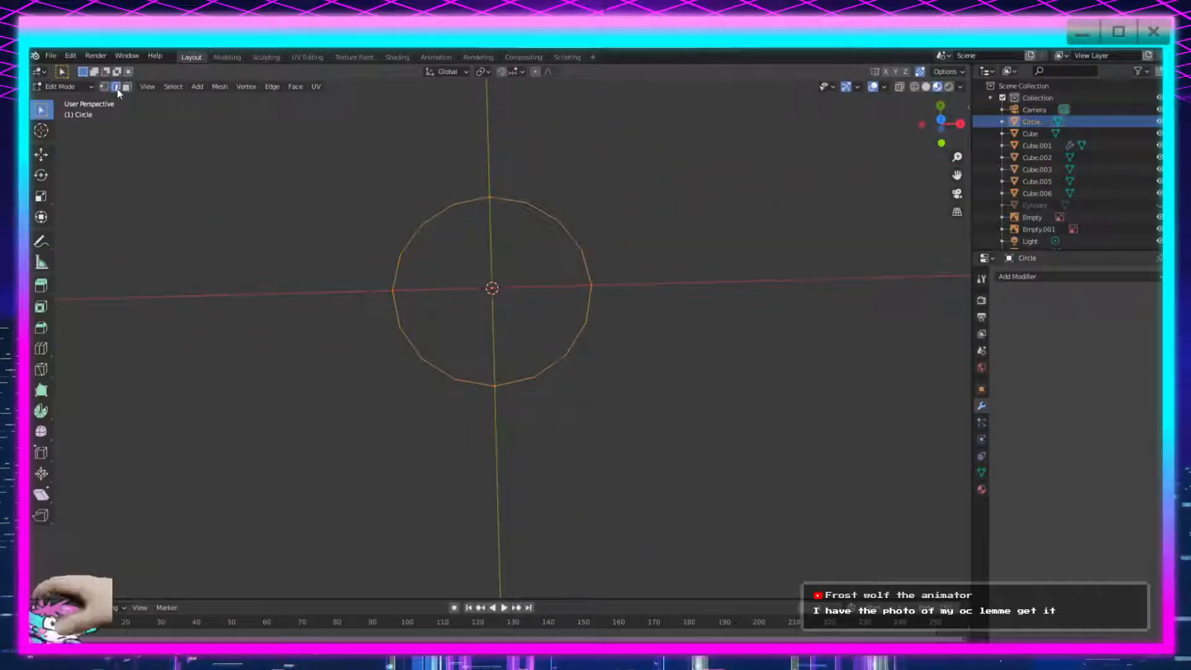
Add a Mirror modifier to the circle object.
click(1048, 278)
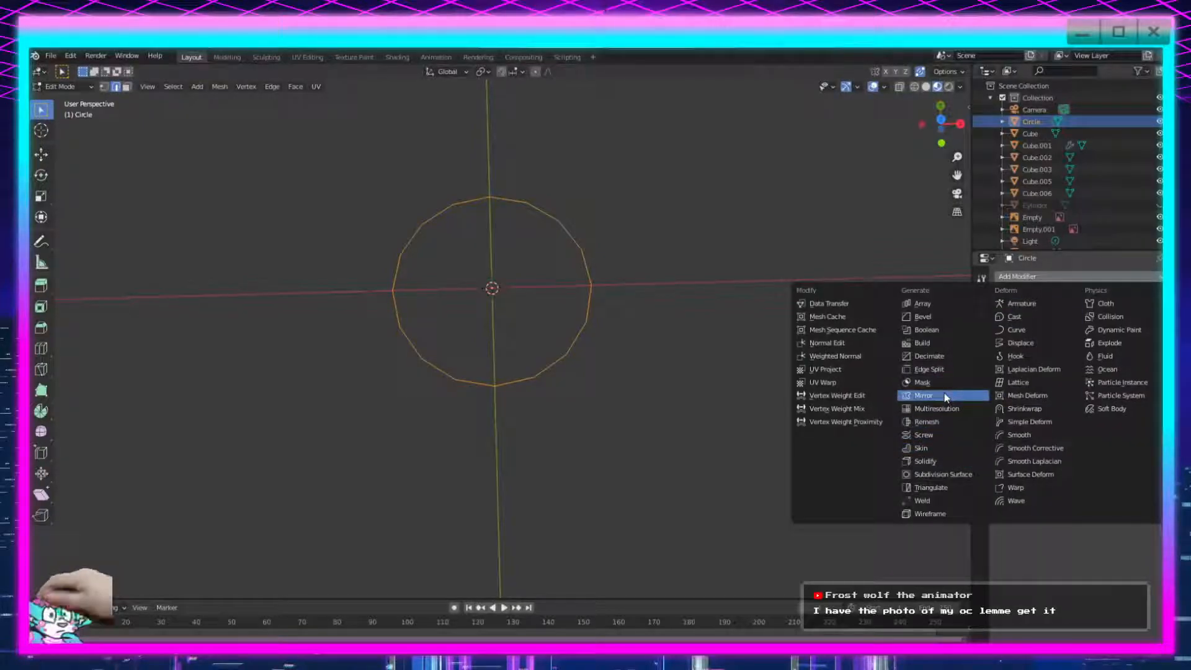
click(924, 395)
scroll(537, 402, down, 6)
scroll(537, 401, up, 5)
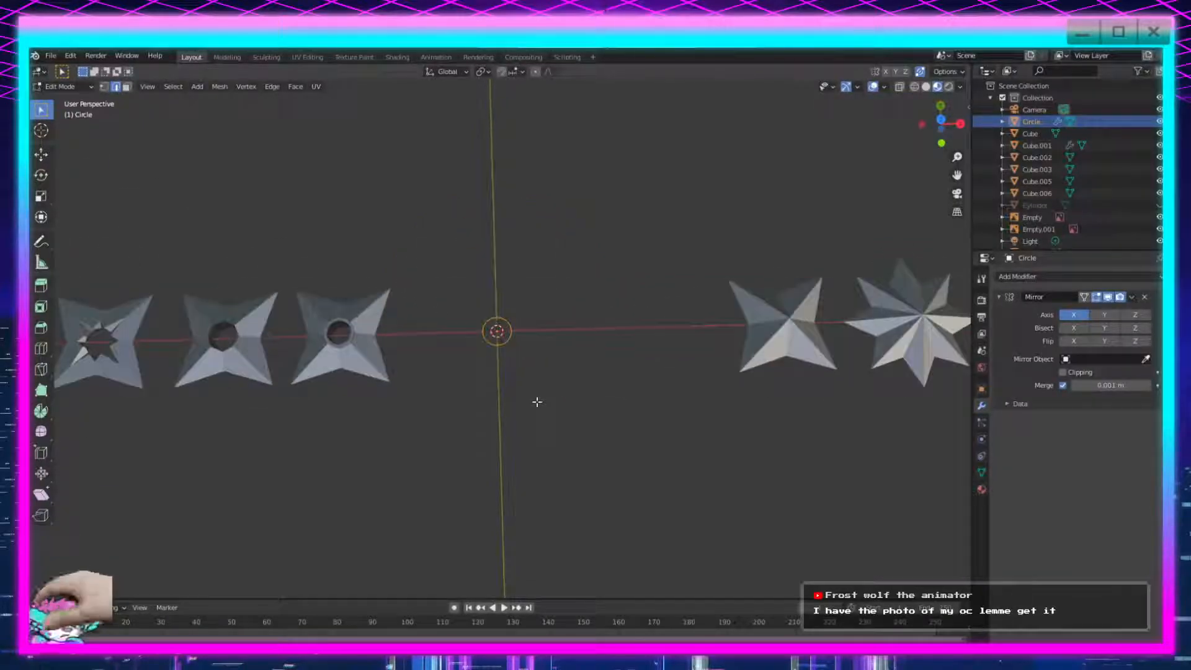
scroll(537, 425, up, 2)
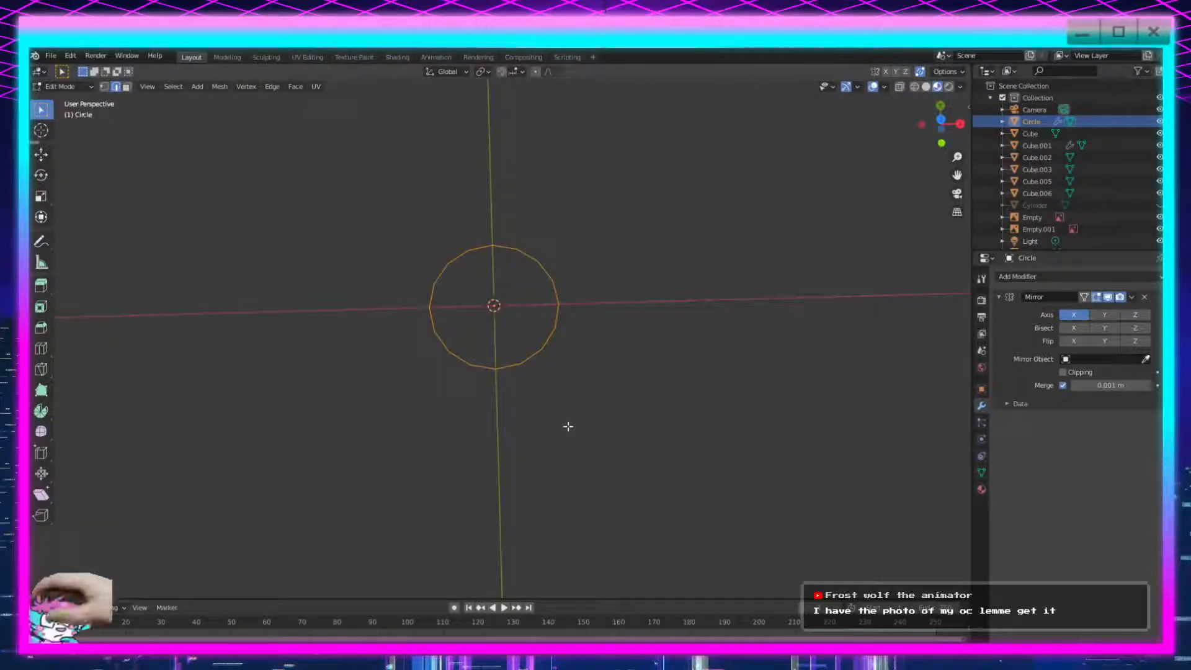
scroll(345, 330, down, 3)
scroll(344, 348, up, 5)
middle_drag(348, 406, 394, 441)
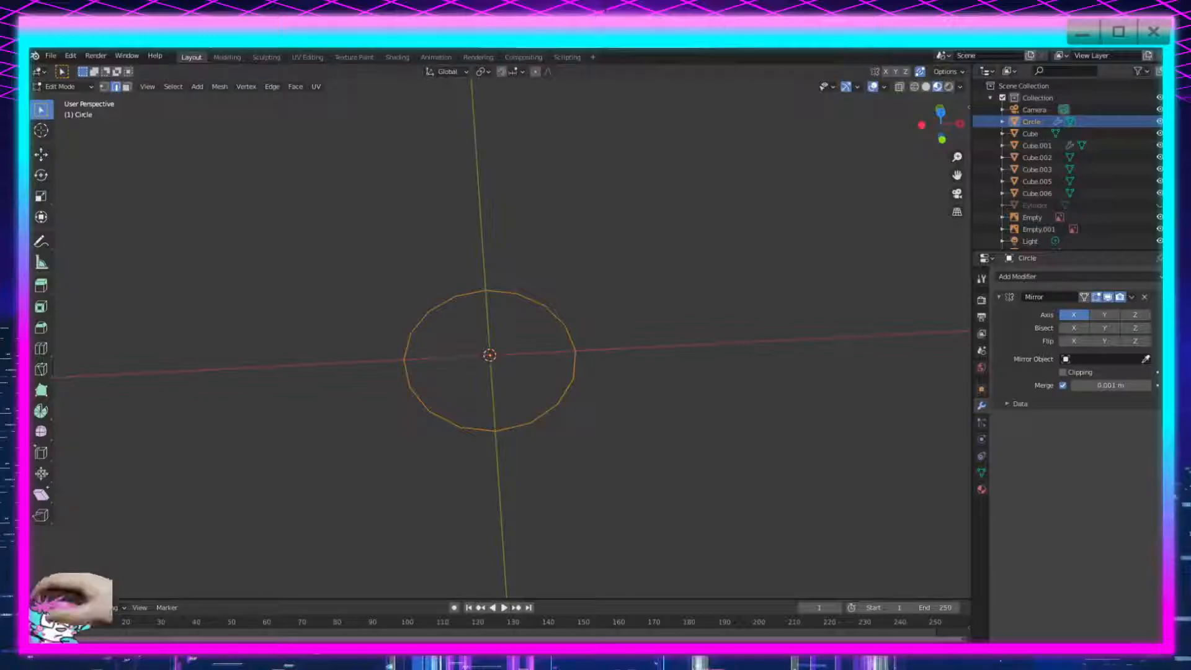
scroll(654, 324, up, 3)
middle_drag(653, 324, 678, 410)
scroll(666, 426, down, 1)
scroll(595, 428, down, 2)
scroll(589, 429, up, 3)
mouse_move(585, 429)
middle_down()
mouse_move(561, 439)
mouse_move(598, 434)
middle_up()
scroll(561, 439, up, 2)
scroll(561, 438, down, 2)
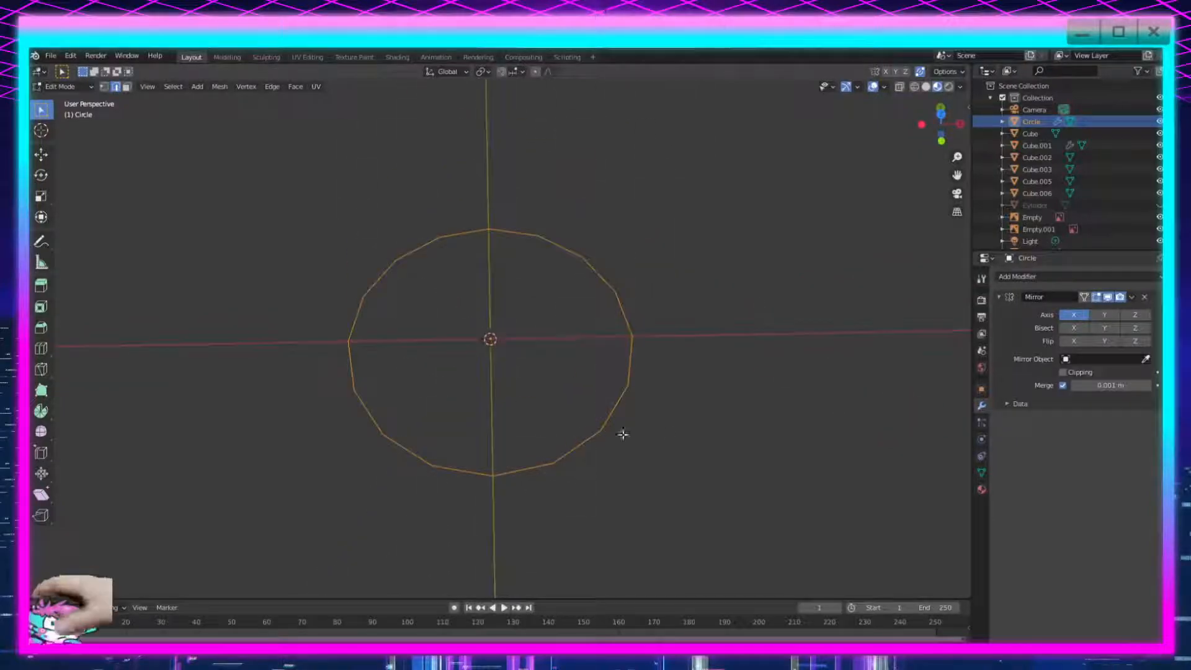
Enable the Y axis in the circle's Mirror modifier.
click(1104, 315)
key(Tab)
key(Tab)
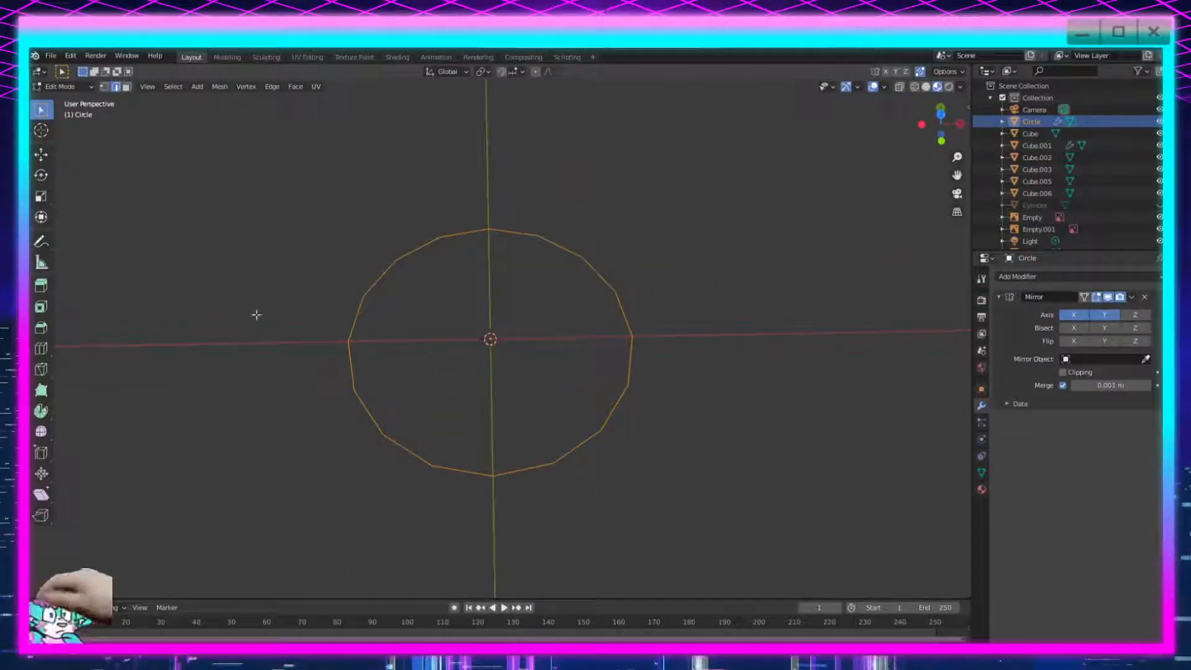
click(358, 417)
middle_drag(399, 251, 484, 485)
middle_drag(482, 325, 481, 426)
key(ctrl+z)
drag(752, 240, 238, 545)
drag(689, 186, 266, 594)
click(380, 356)
click(386, 300)
click(416, 261)
click(470, 247)
click(405, 275)
Delete all of the circle's vertices in vertex selection and add a new 16-vertex circle of radius 0.0075 m at the origin.
drag(712, 163, 243, 580)
key(x)
key(1)
drag(702, 184, 261, 556)
key(x)
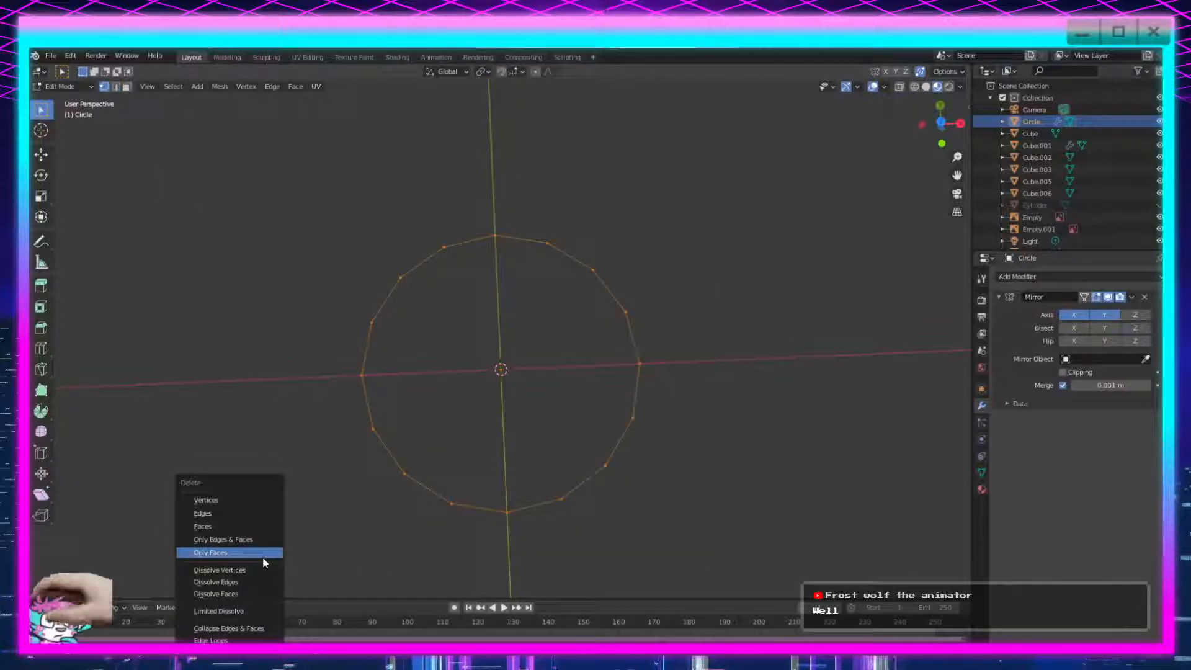
click(263, 500)
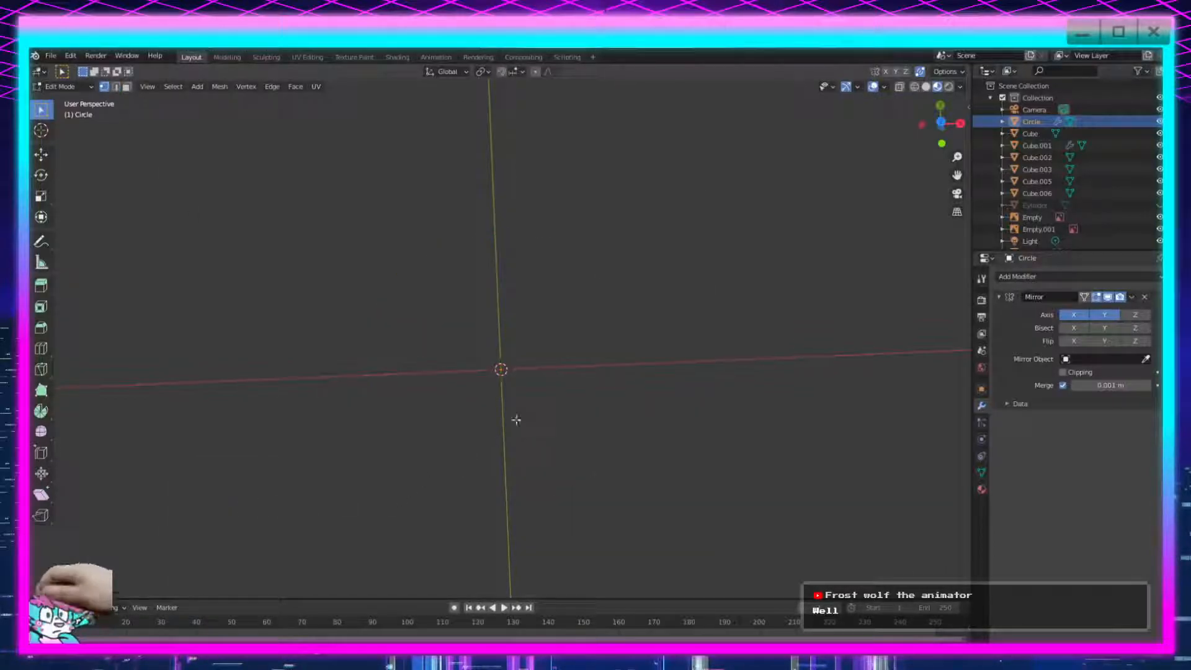
key(shift+a)
click(467, 397)
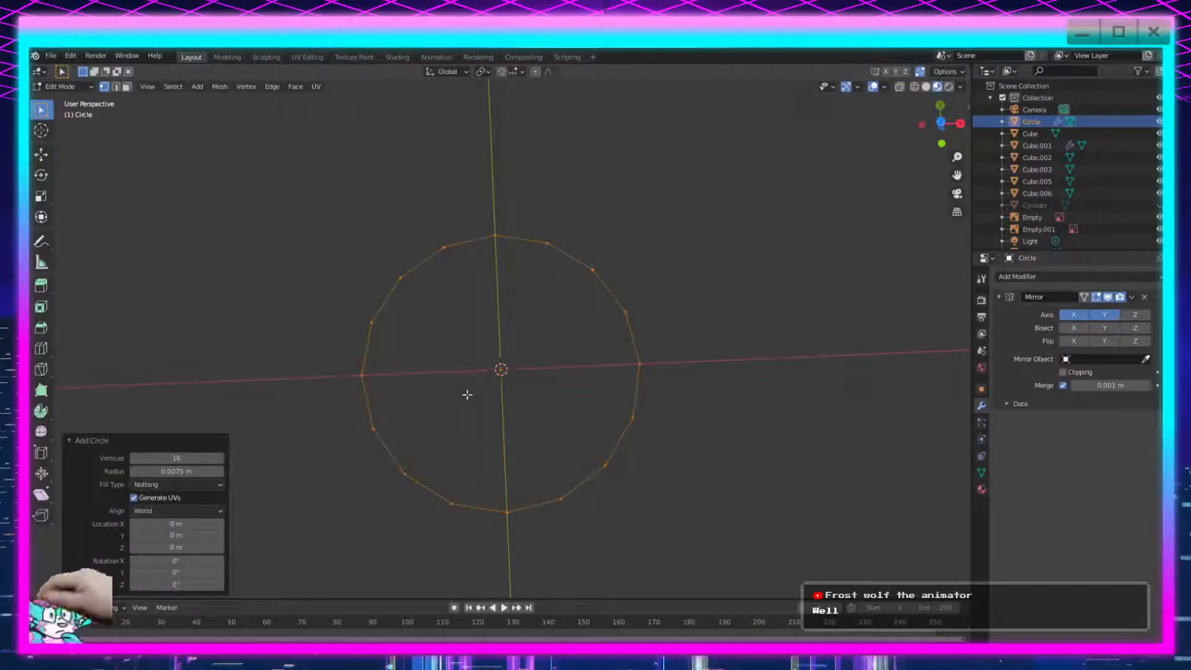
Reduce the newly added circle to 12 vertices.
click(134, 459)
click(134, 459)
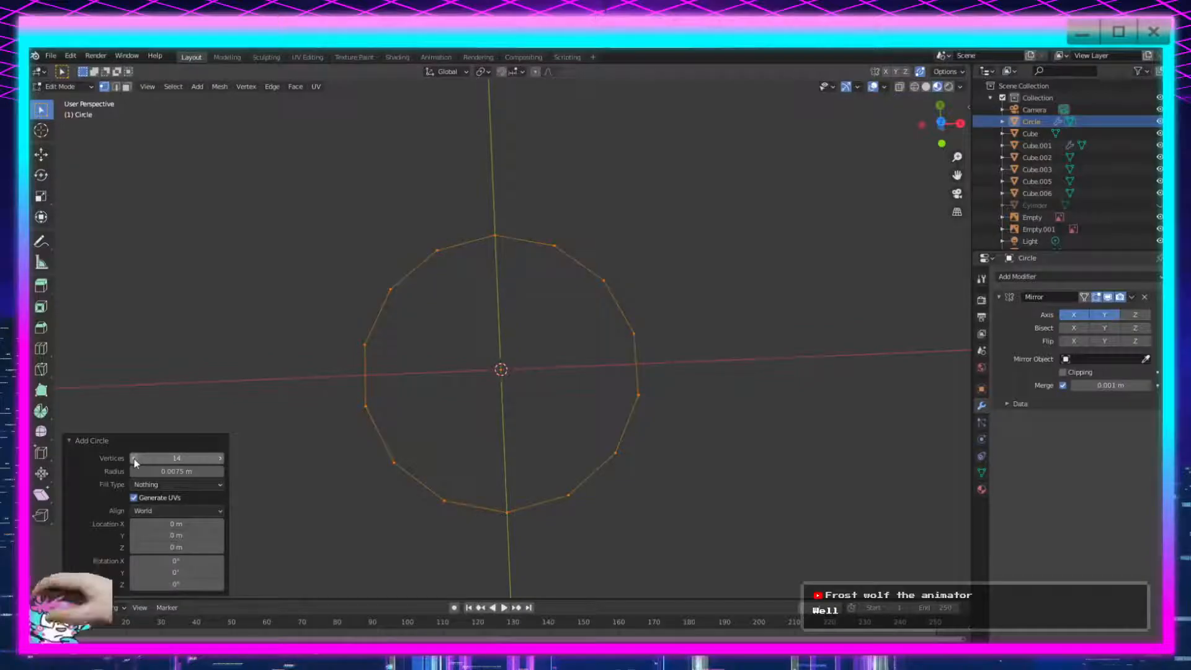
click(134, 459)
click(134, 459)
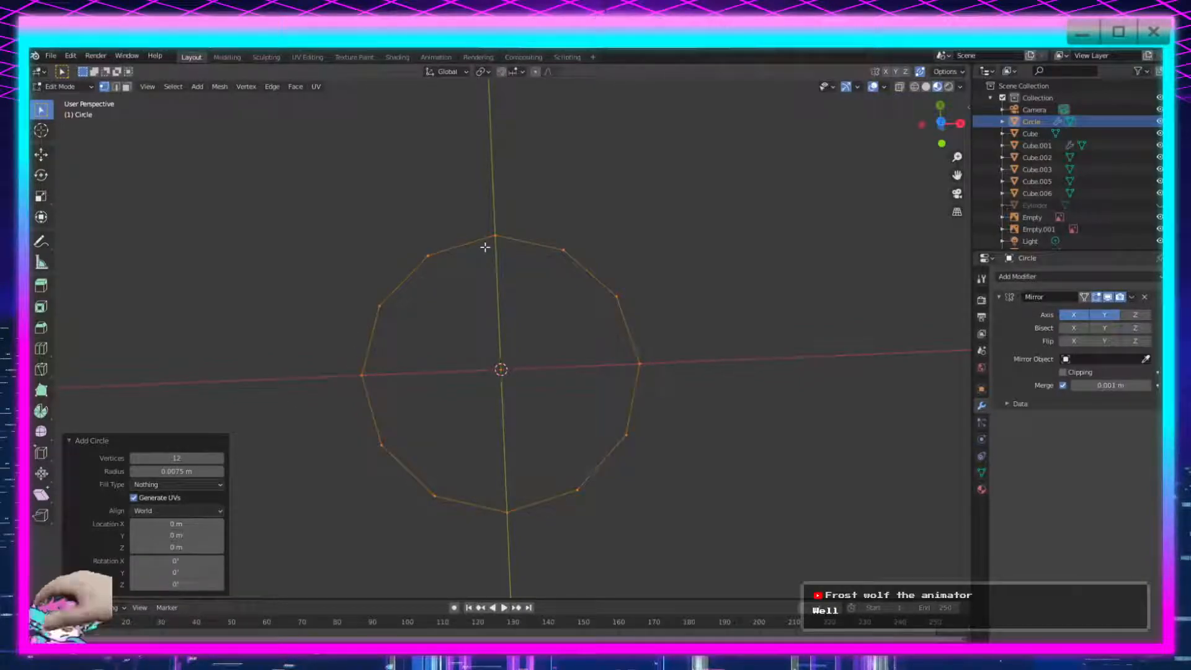
Extrude the circle's diagonal edge in the negative X, positive Y quadrant by -0.008 m along X.
key(2)
click(417, 266)
scroll(420, 360, down, 3)
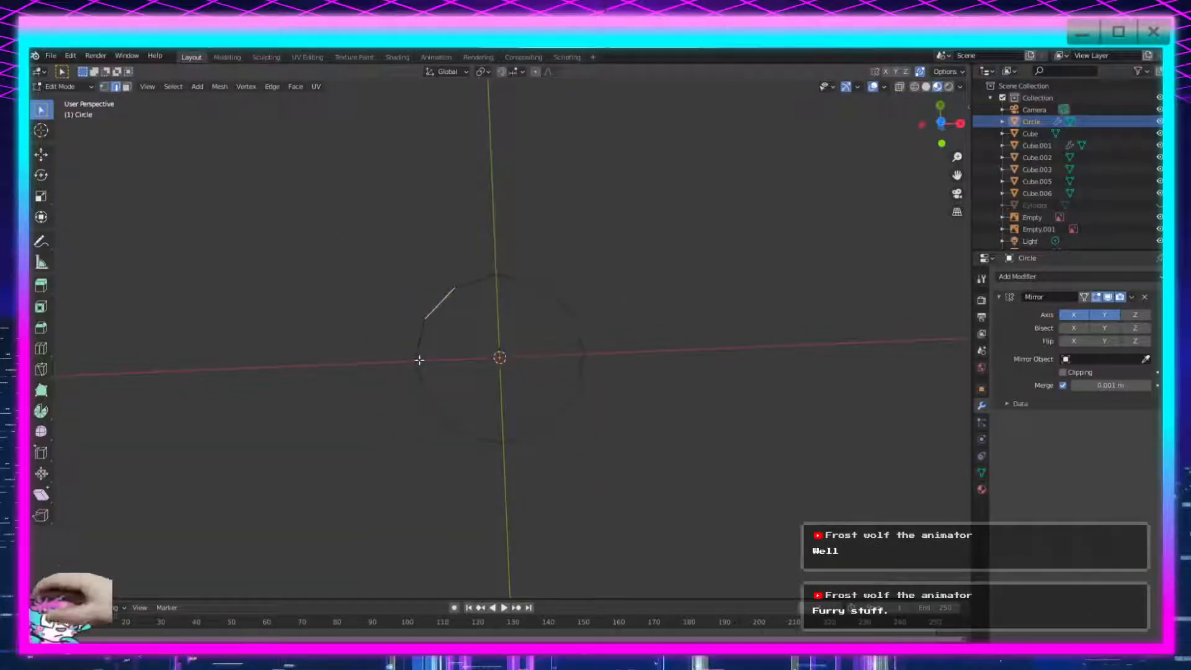
shift+middle_drag(579, 423, 587, 493)
key(e)
key(x)
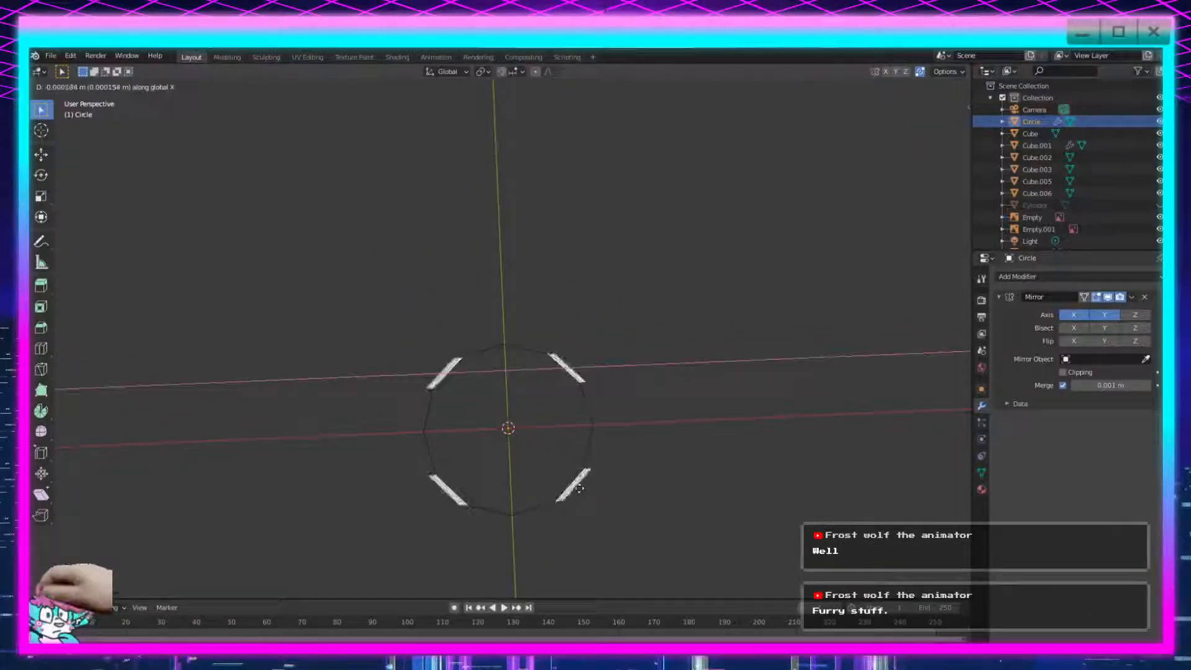
click(510, 487)
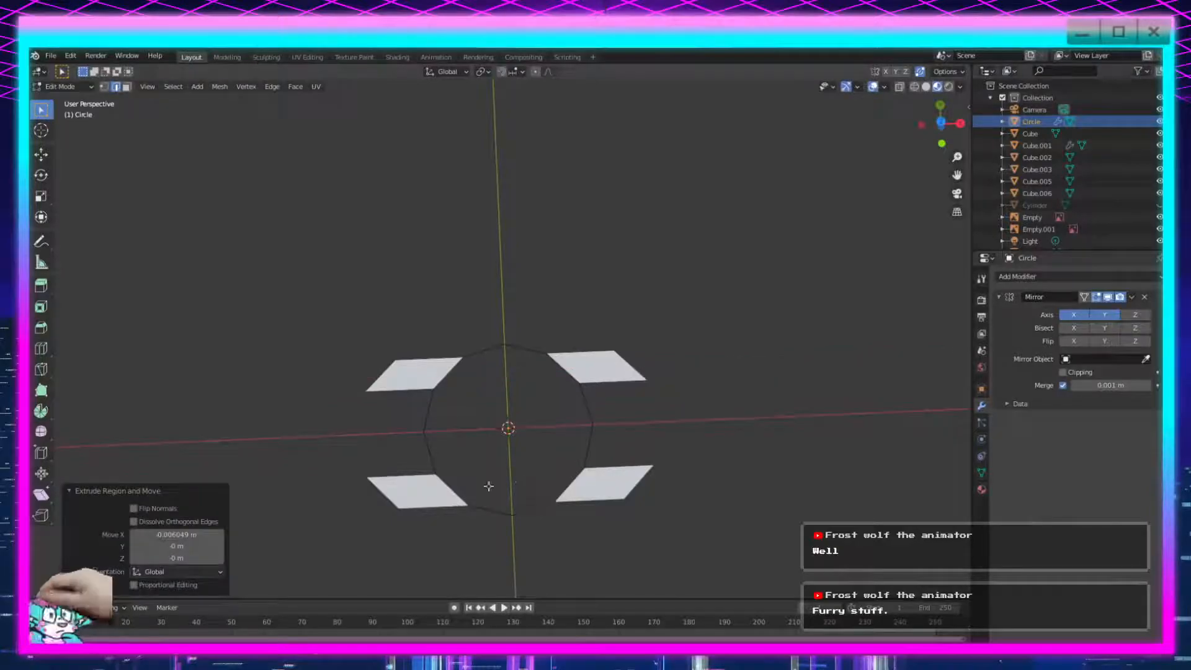
click(177, 533)
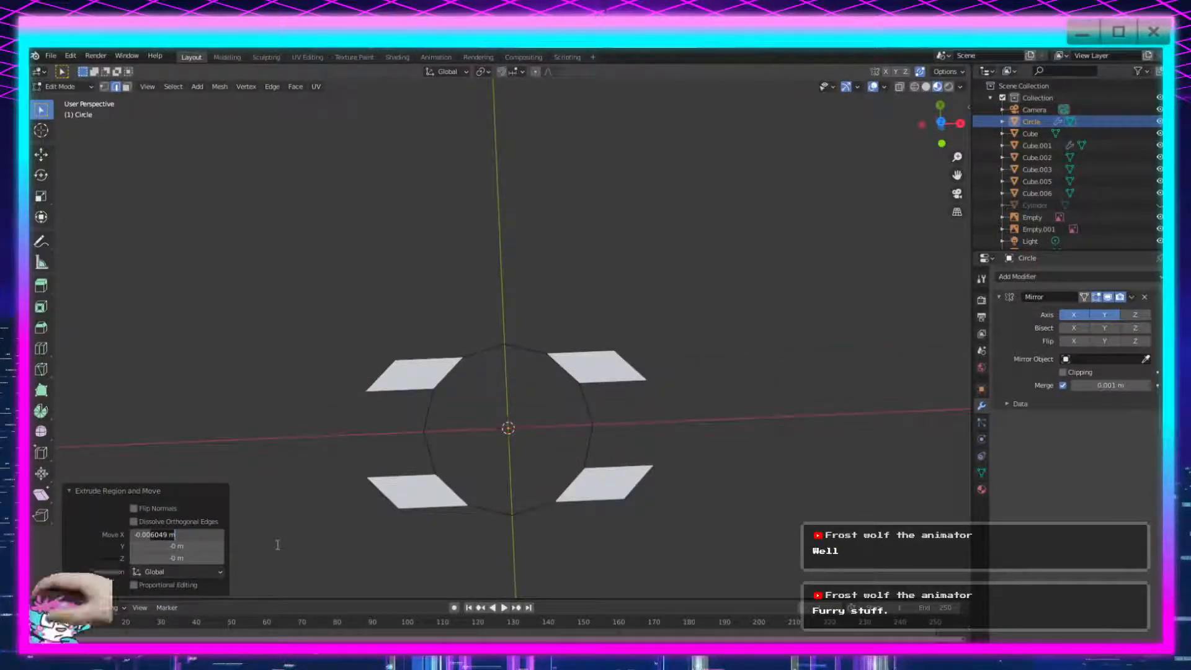
text(0.008)
key(Return)
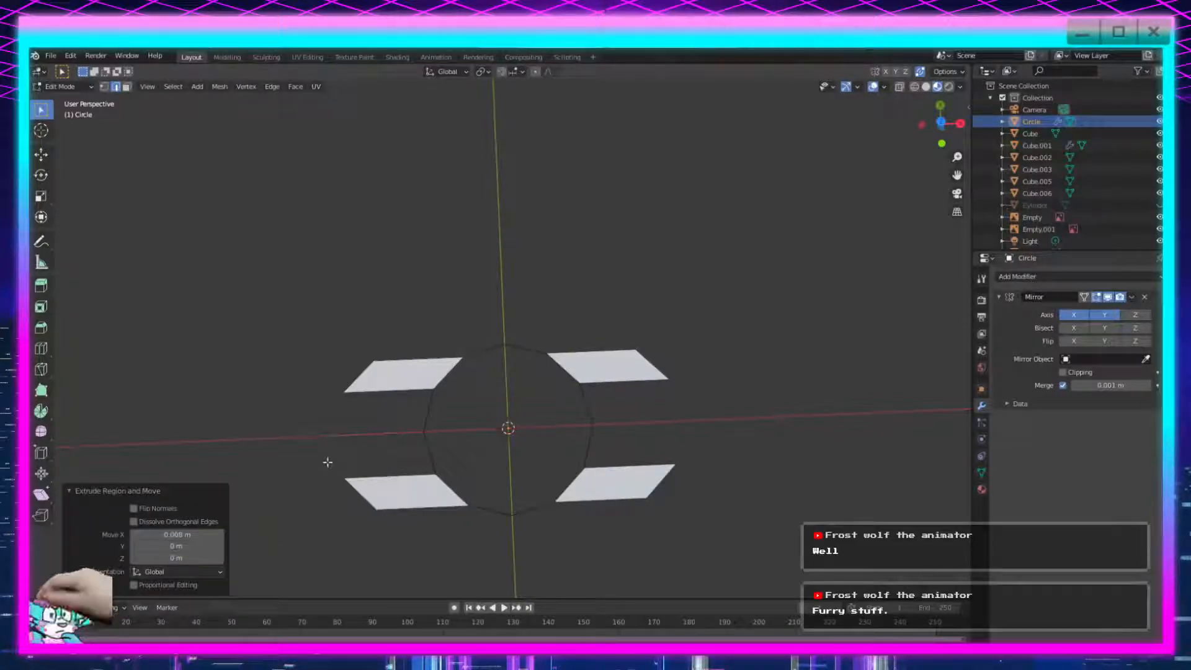
Try offsetting the extruded edge by -0.008 m in Y and then in Z, and undo the extrusion.
drag(186, 535, 186, 547)
key(Return)
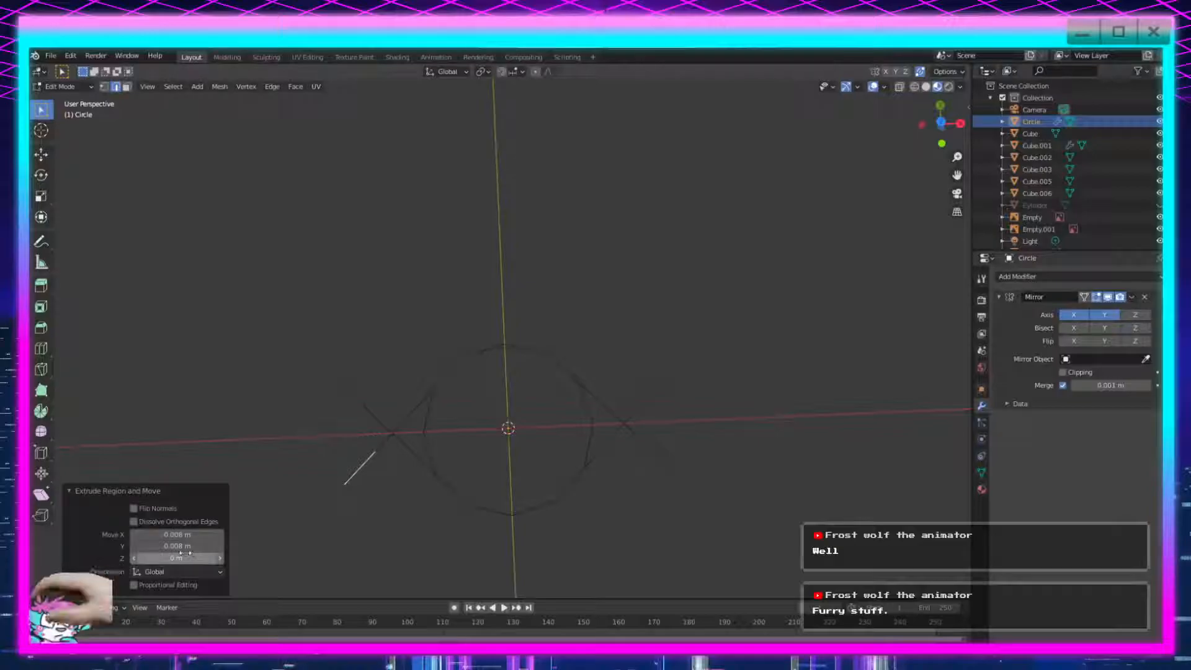
click(185, 547)
text(0)
key(Return)
click(182, 534)
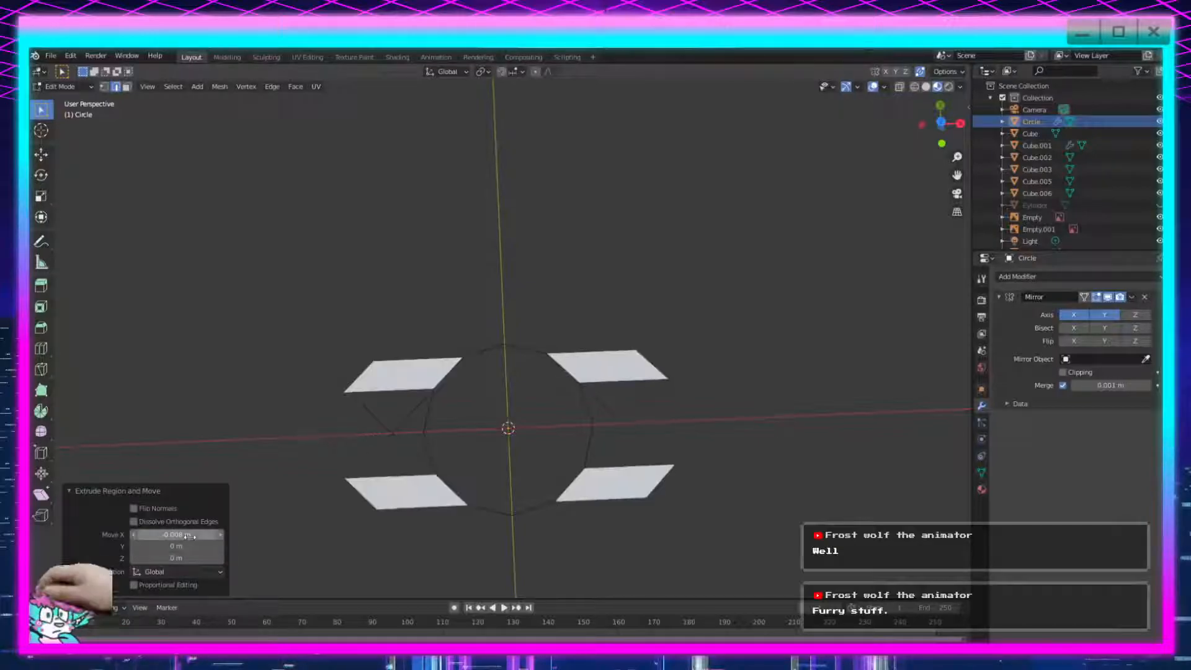
click(189, 561)
click(191, 559)
key(Return)
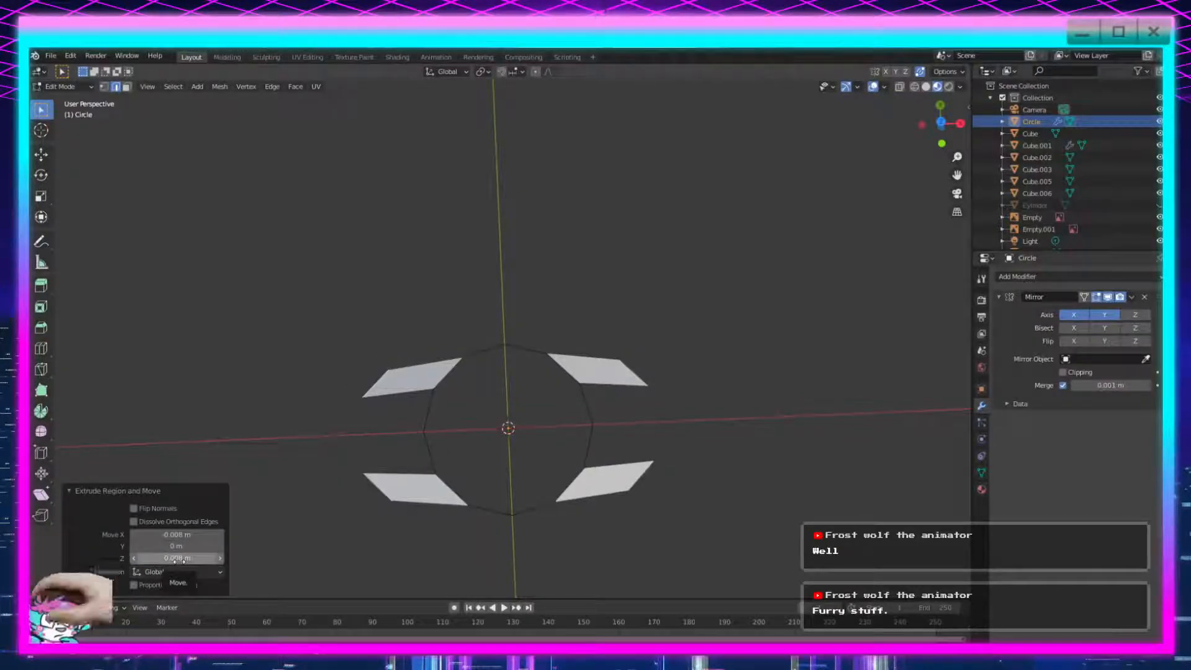
key(ctrl+z)
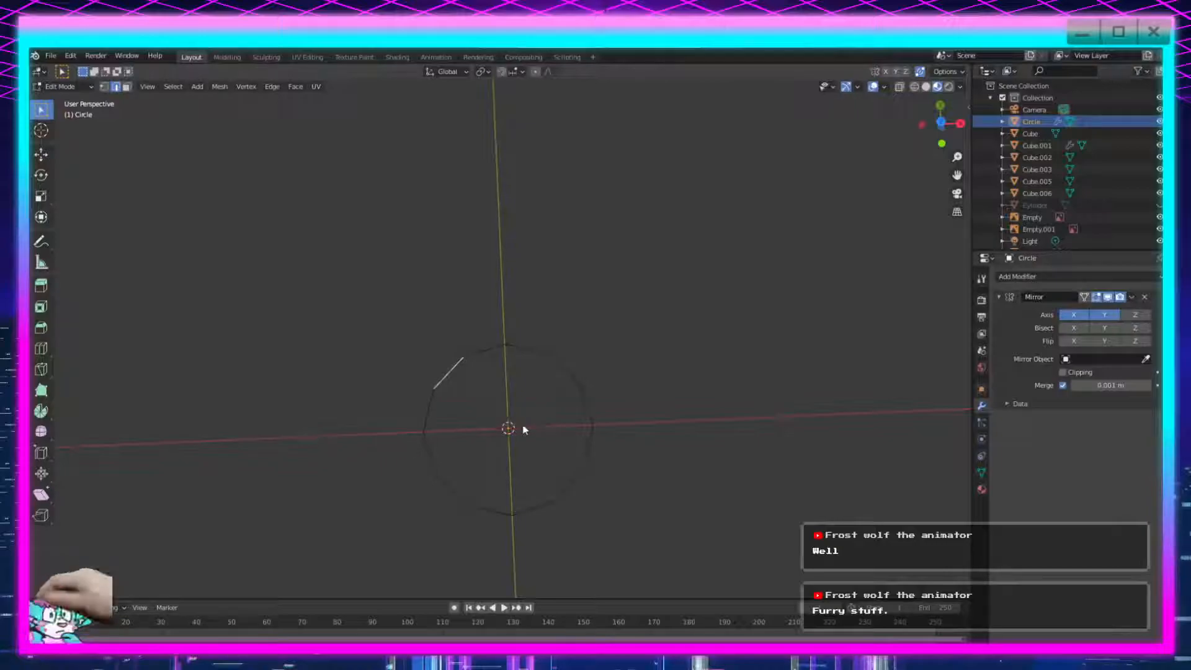
Try extruding the diagonal edge along the Z axis and undo it.
key(e)
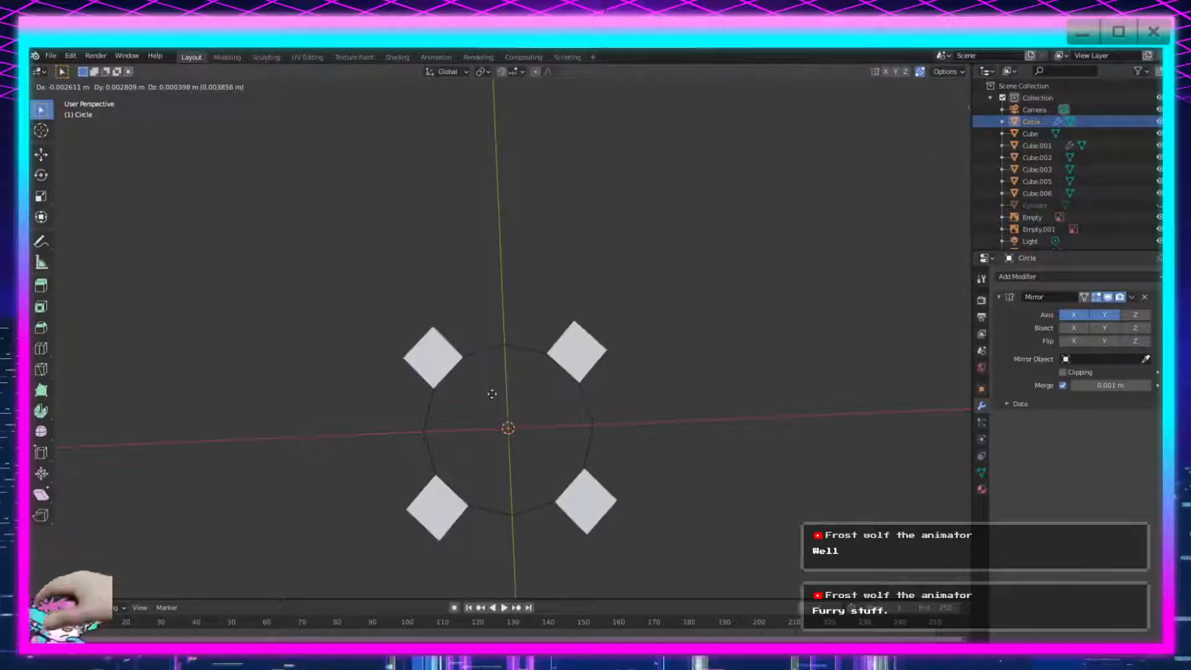
key(z)
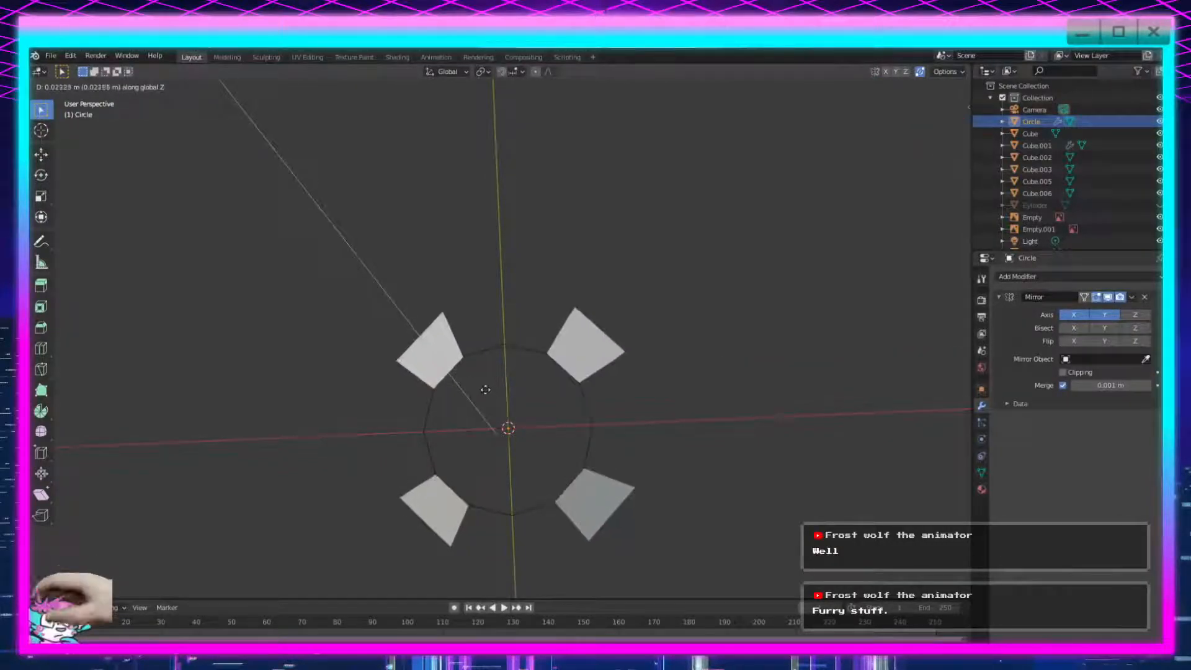
click(470, 383)
middle_drag(479, 446, 479, 348)
key(ctrl+z)
Try extruding the diagonal edge along X and shifting it along Y, and undo both operations.
middle_drag(496, 394, 575, 407)
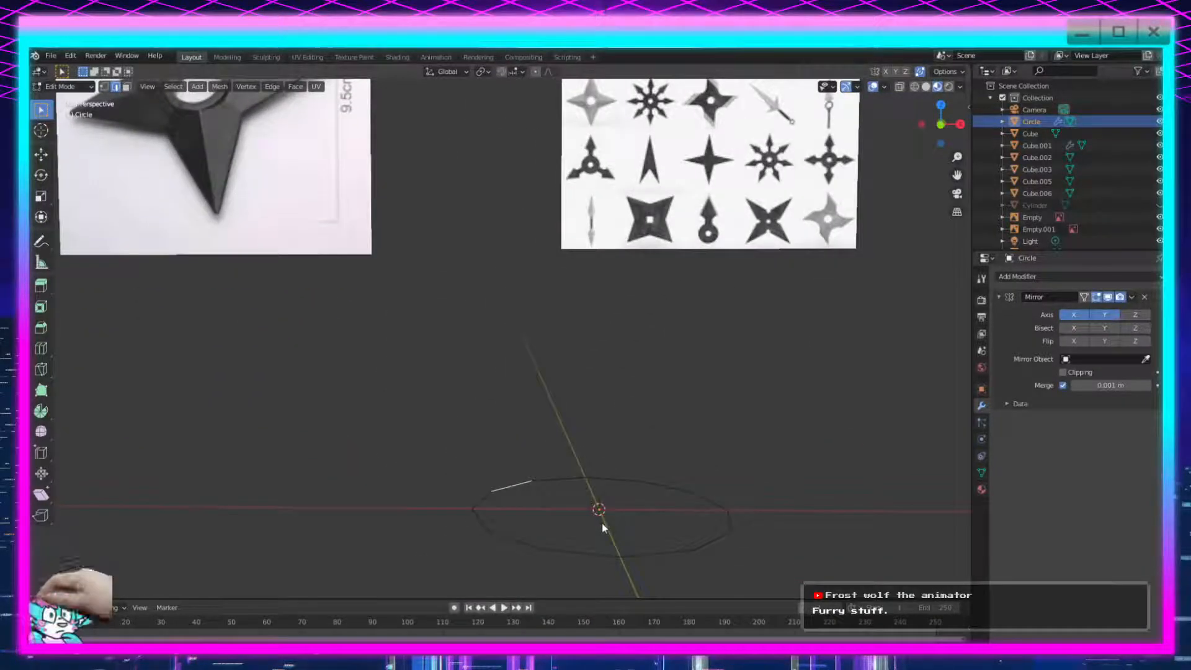
click(539, 526)
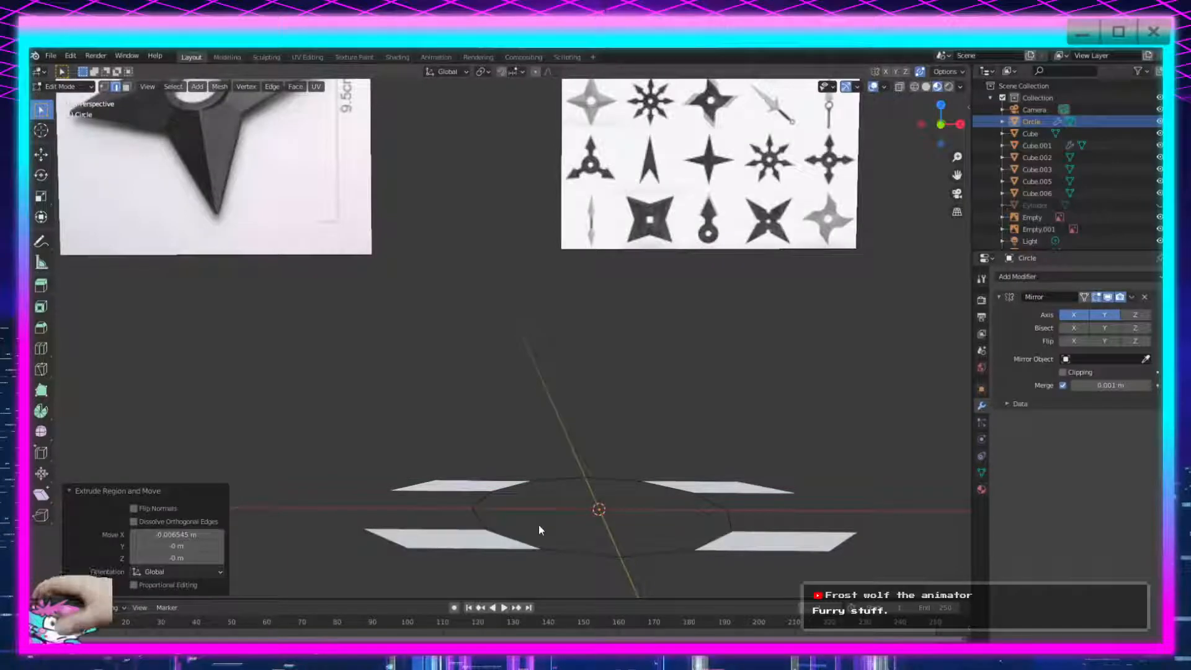
key(g)
key(y)
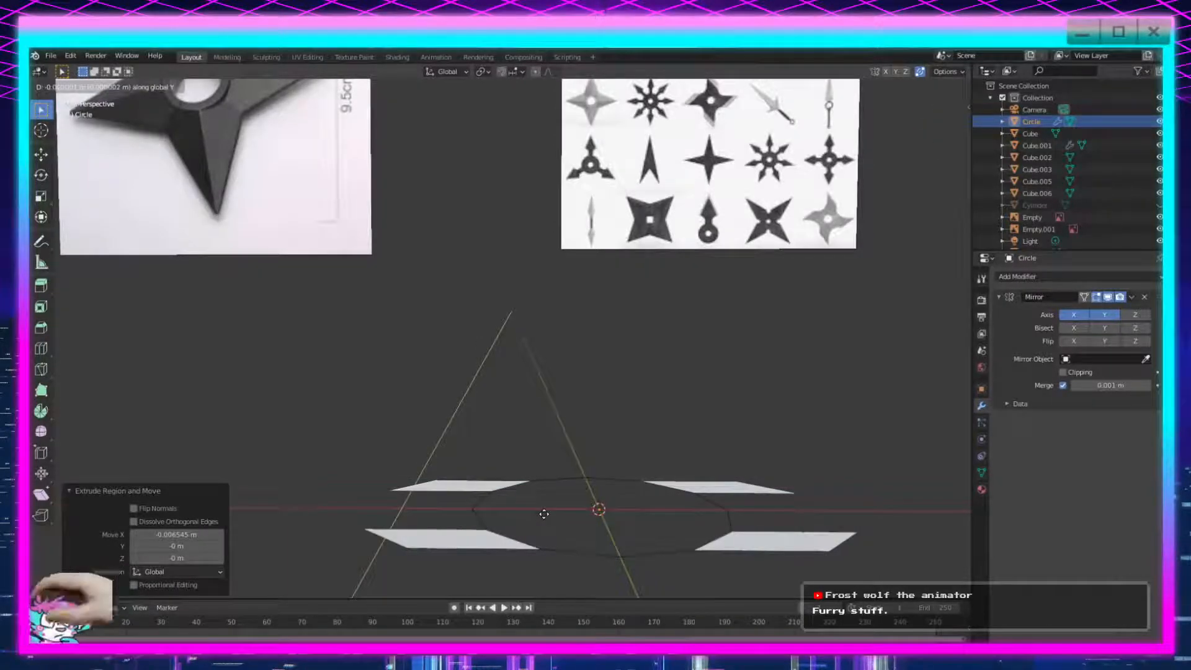
click(543, 515)
key(ctrl+z)
middle_drag(545, 515, 521, 521)
key(ctrl+z)
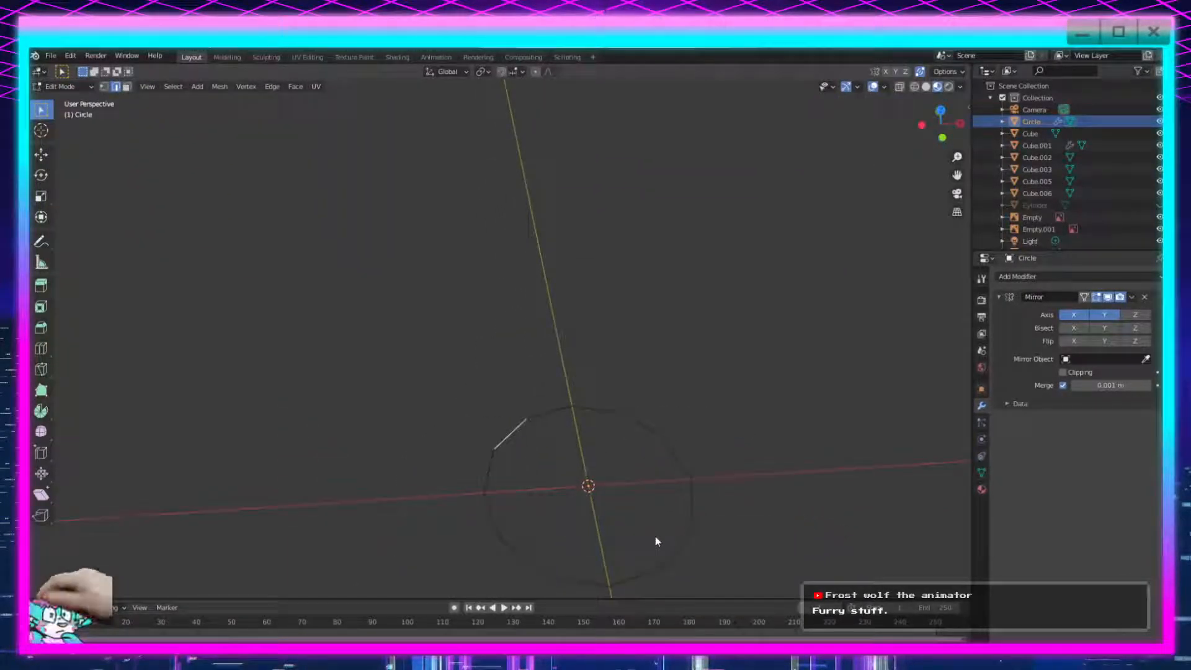
key(s)
click(678, 567)
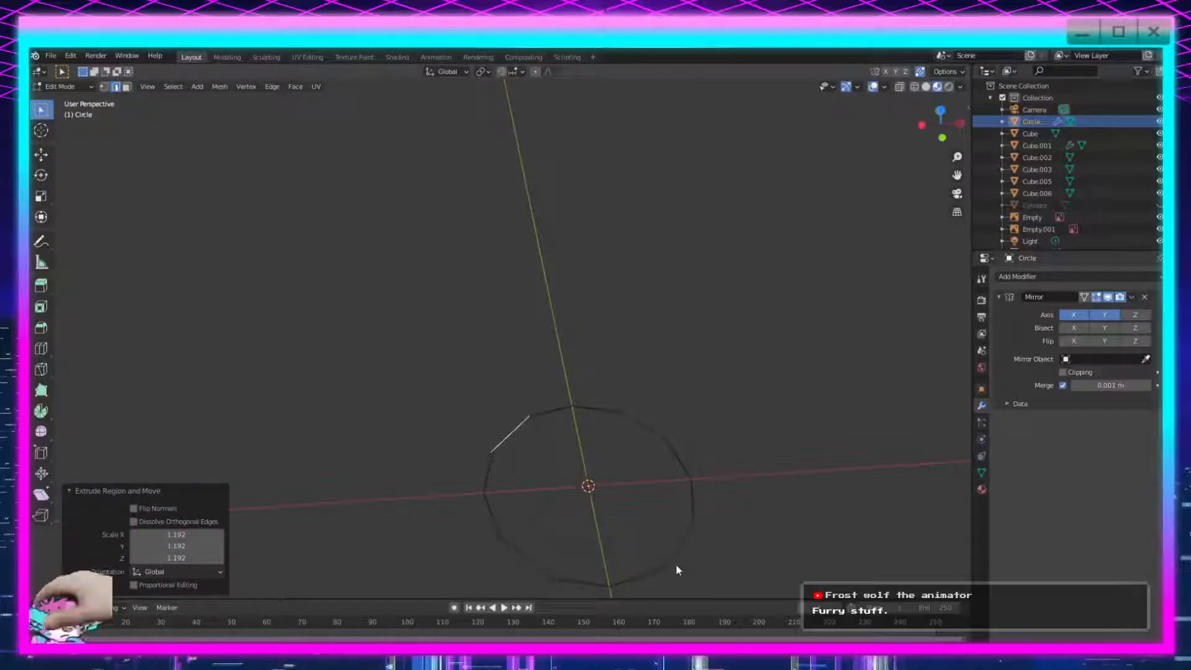
middle_drag(614, 538, 493, 429)
Extrude the circle's selected diagonal edge by -0.006 m along X.
key(g)
key(x)
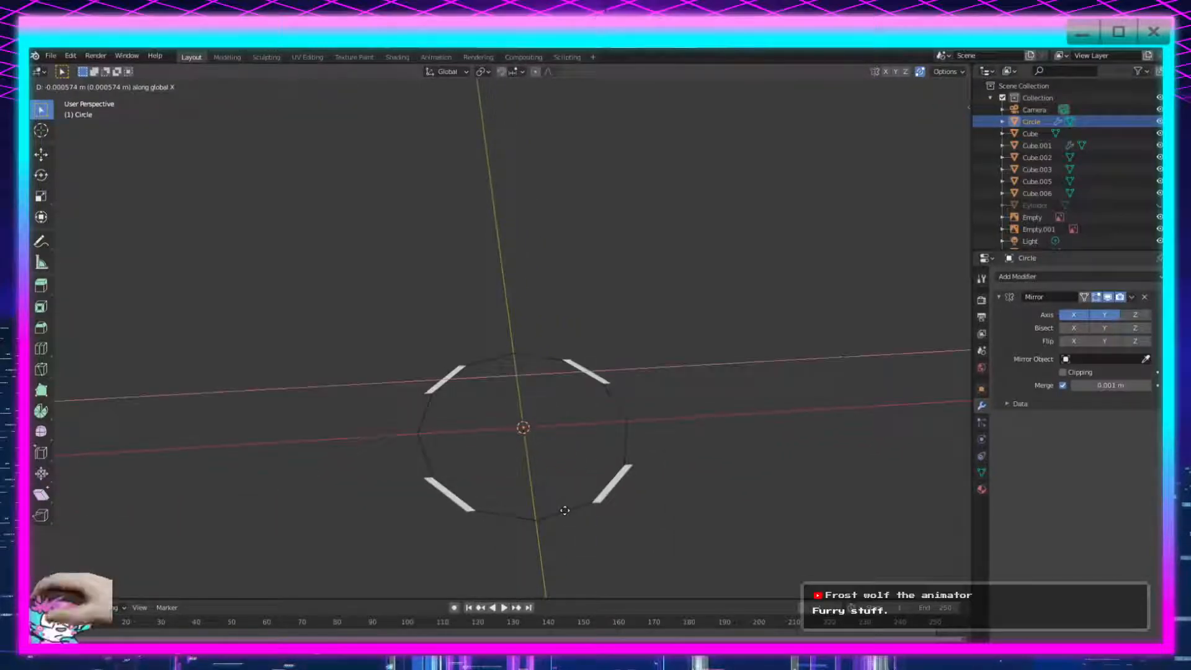
click(488, 497)
click(159, 534)
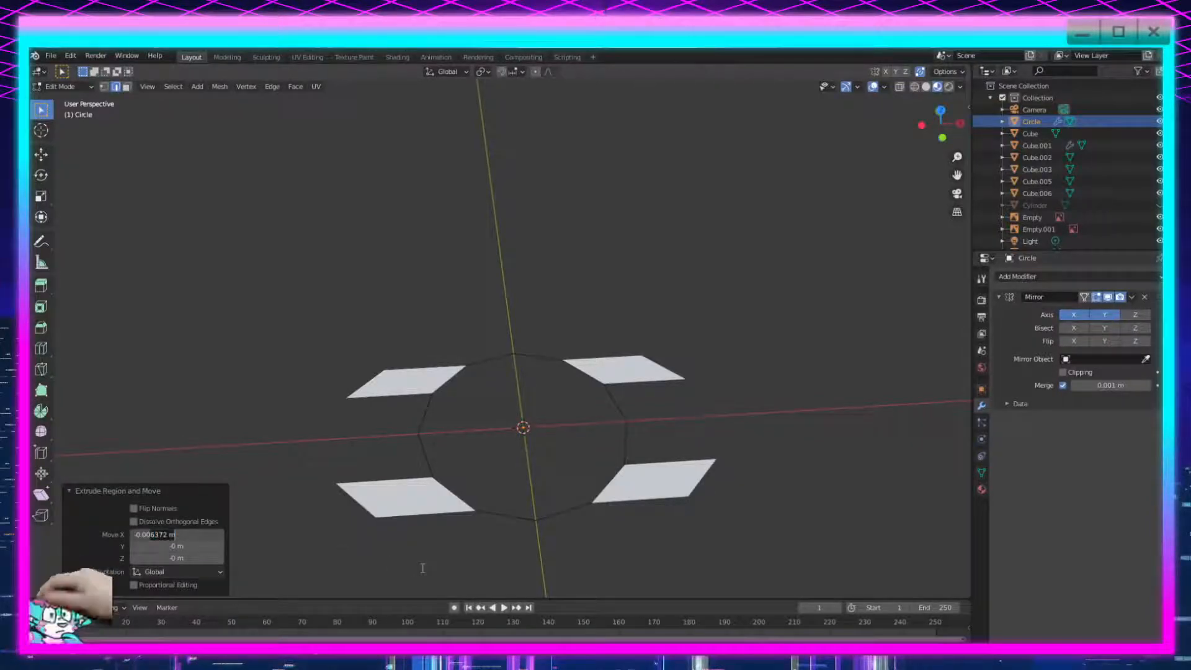
text(-0.006)
key(Return)
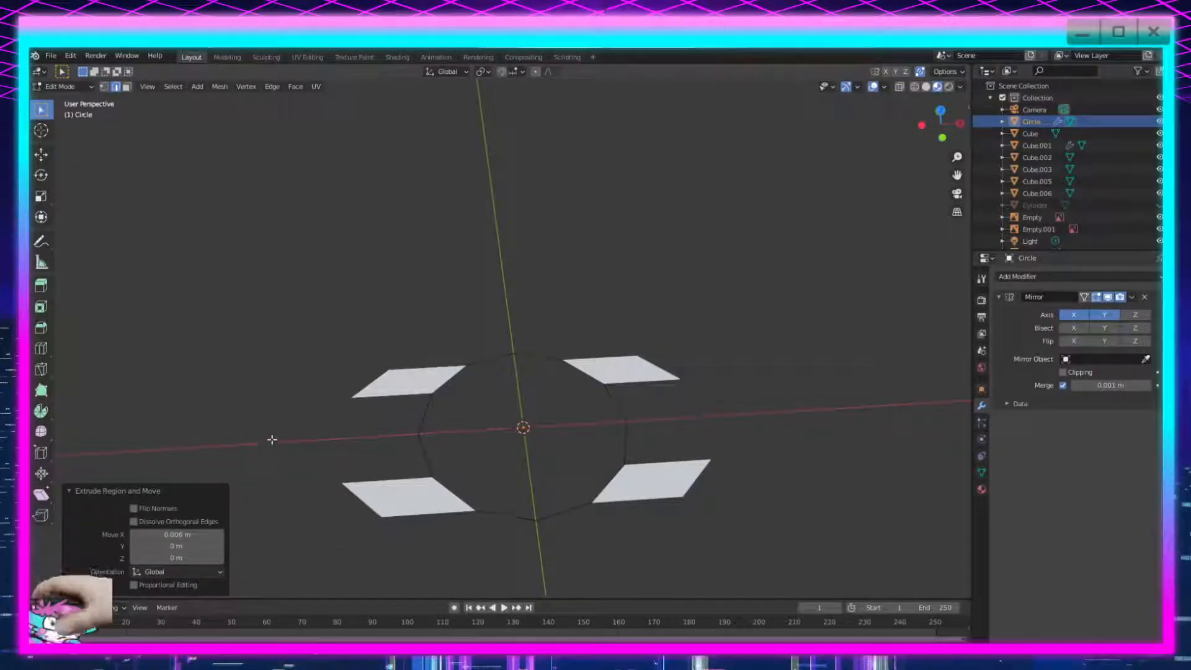
Move the extruded edge 0.006 m along Y to form a diagonal arm.
click(322, 412)
key(g)
key(x)
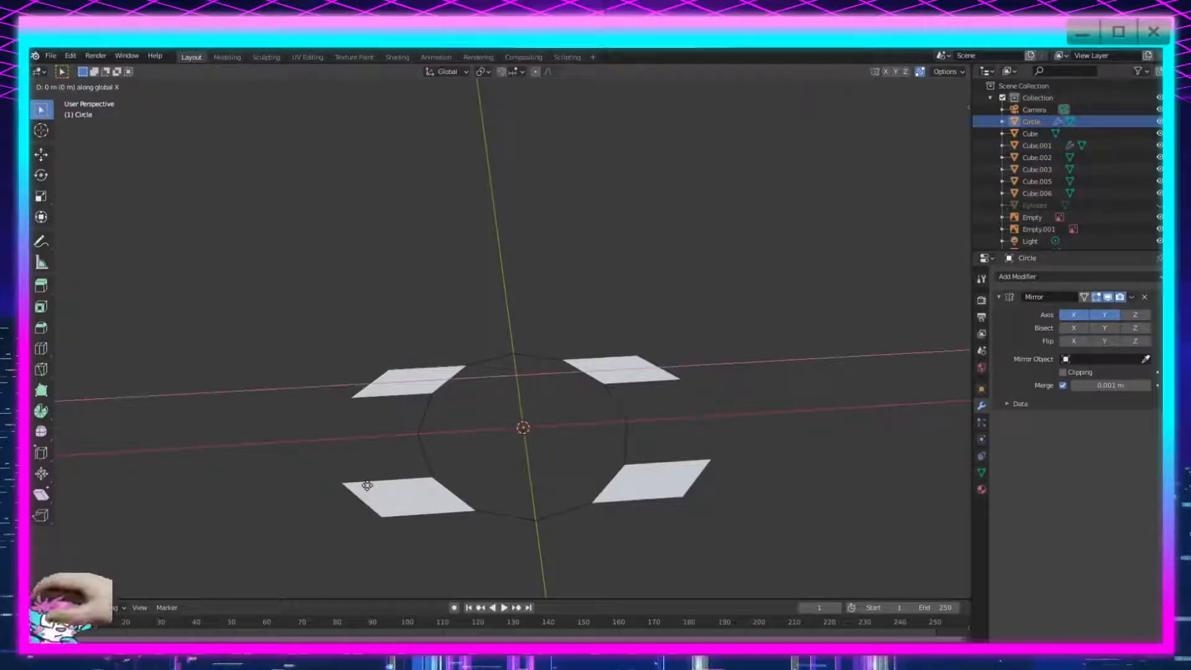
key(y)
click(362, 424)
click(170, 547)
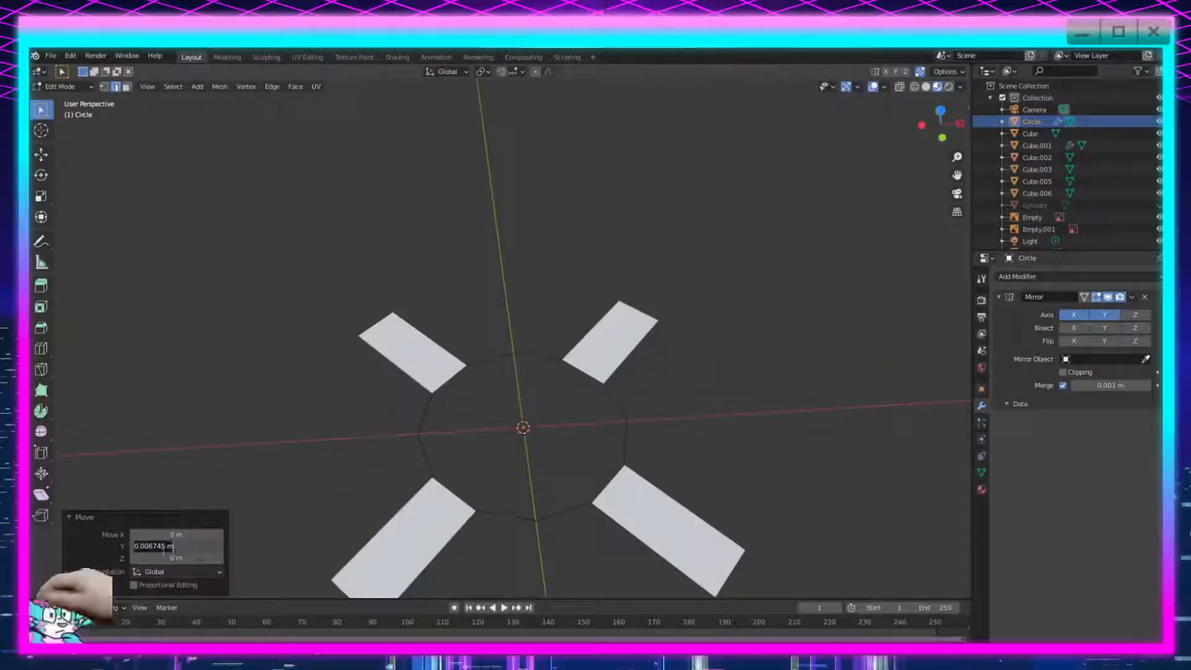
key(Return)
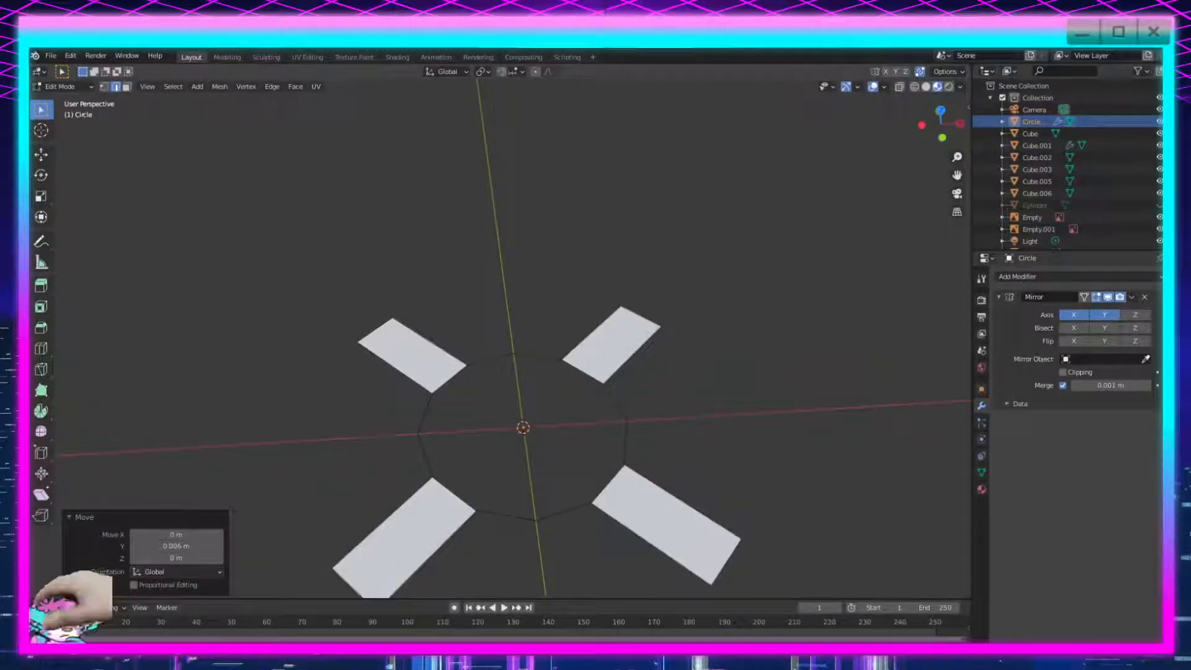
Examine the circle's four mirrored arms from several angles and distances.
click(356, 433)
scroll(598, 489, down, 4)
middle_drag(598, 489, 587, 527)
scroll(587, 527, up, 4)
middle_drag(474, 416, 481, 441)
scroll(399, 436, down, 4)
scroll(399, 436, down, 2)
scroll(407, 446, up, 4)
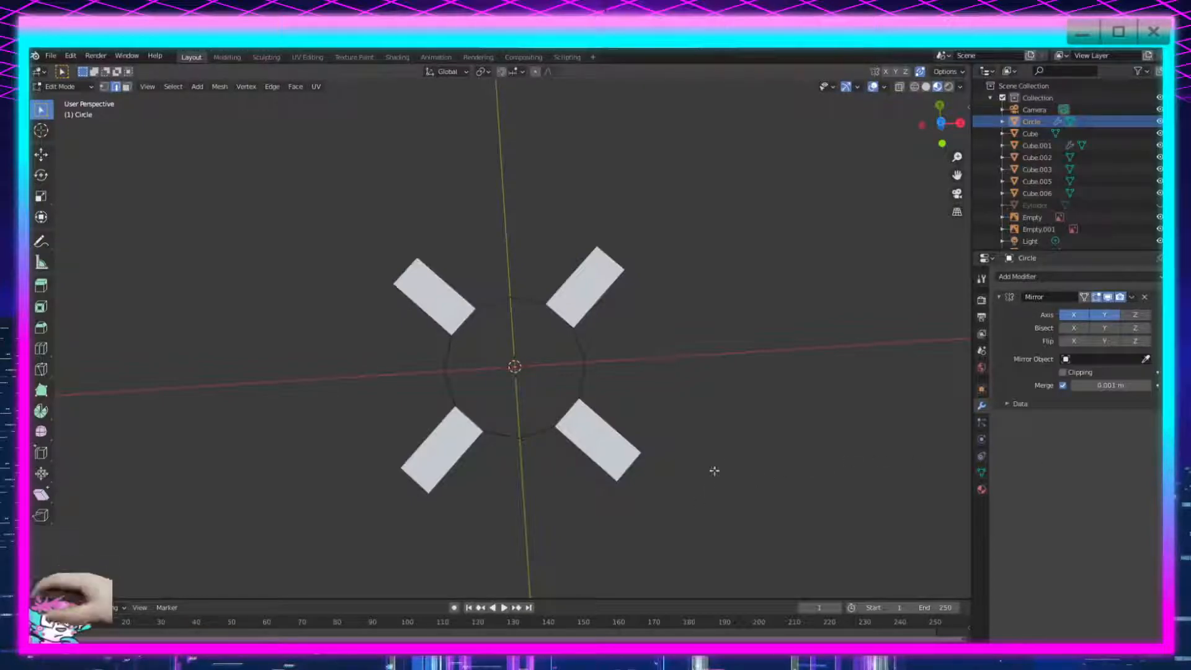
scroll(713, 466, up, 4)
middle_drag(668, 438, 661, 404)
scroll(661, 402, down, 4)
shift+middle_drag(645, 454, 736, 476)
scroll(735, 476, up, 2)
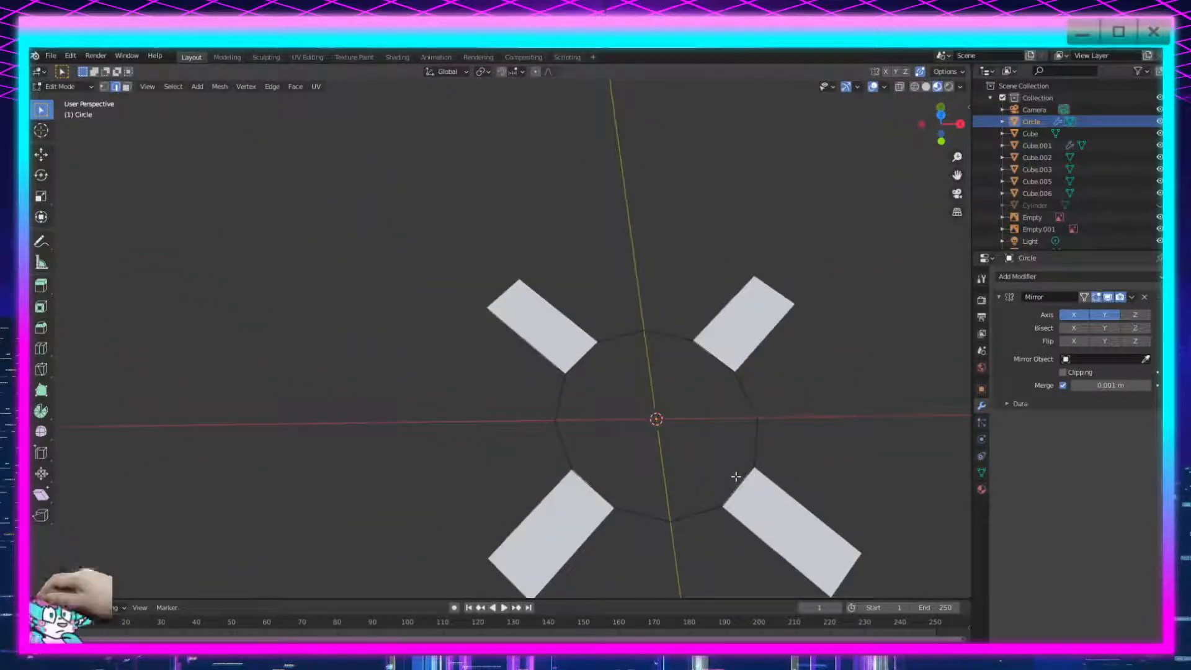
key(Tab)
key(Tab)
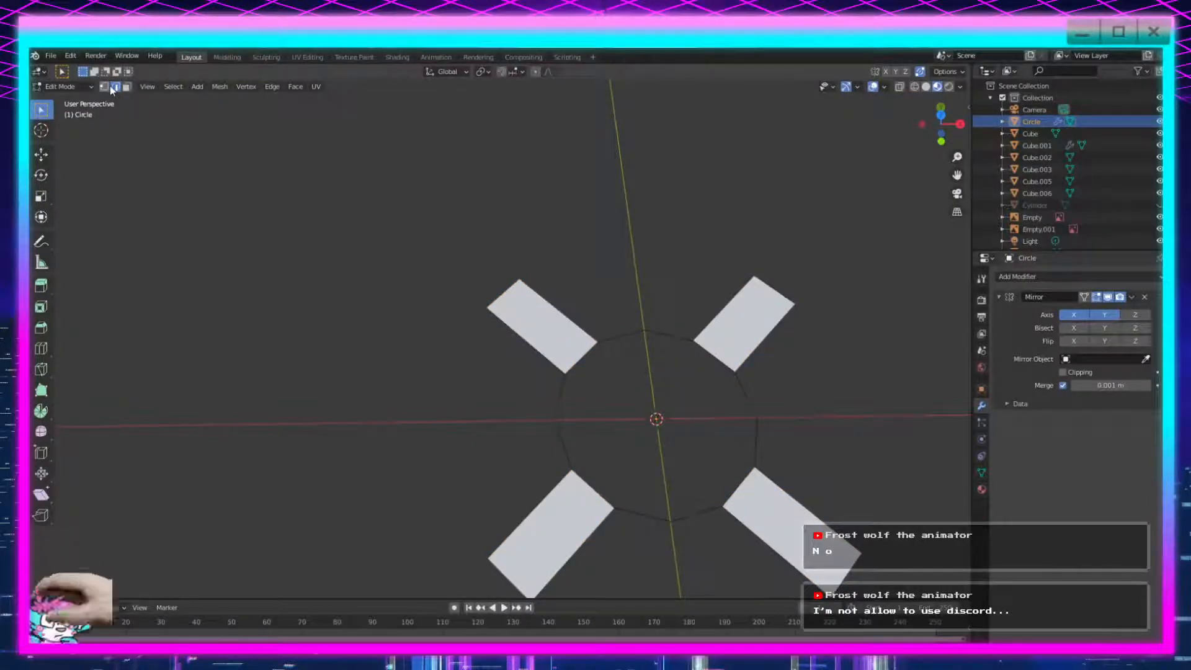
Select the circle's ring in vertex selection and extrude it inward at a scale of about 0.83.
shift+middle_drag(647, 379, 581, 354)
drag(724, 247, 468, 464)
shift+middle_drag(714, 390, 576, 367)
key(e)
key(s)
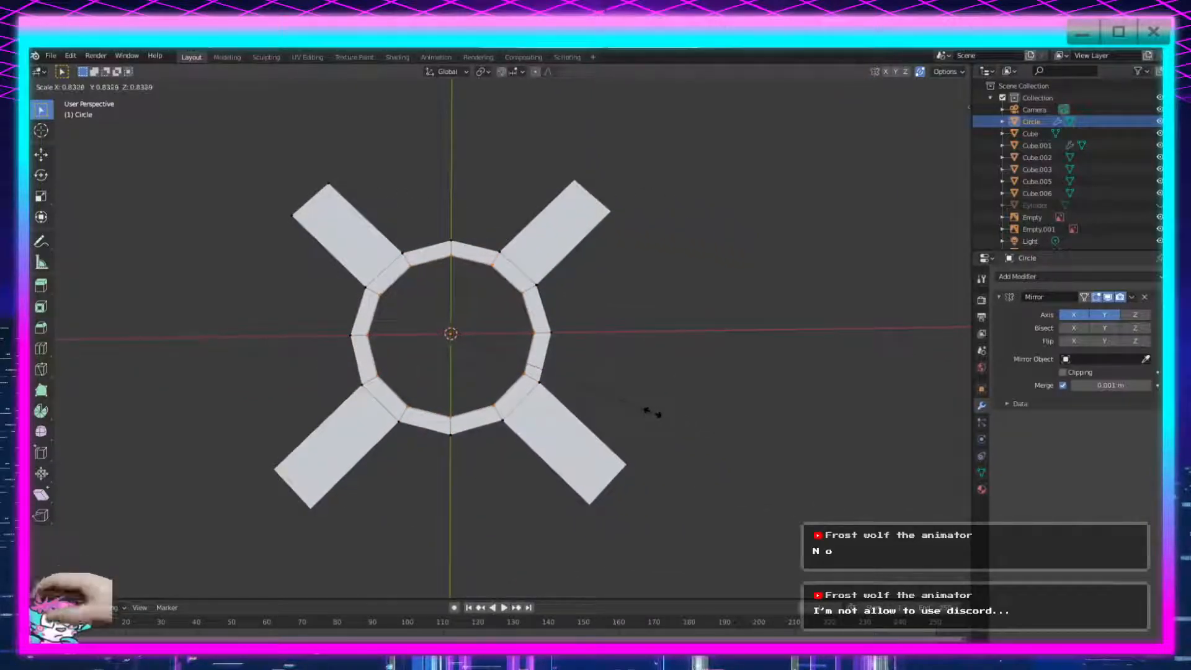
click(650, 412)
Examine the ring and its four arms in Object Mode from several angles.
middle_drag(652, 430, 647, 404)
key(Tab)
scroll(647, 404, down, 4)
middle_drag(485, 366, 543, 487)
scroll(543, 487, up, 3)
shift+middle_drag(519, 344, 638, 313)
scroll(560, 422, up, 3)
key(Tab)
key(Tab)
key(Tab)
Extrude the outer end vertices of one arm outward at a scale of about 2.076.
drag(567, 293, 491, 458)
drag(601, 310, 508, 430)
shift+middle_drag(606, 322, 468, 303)
key(g)
key(s)
click(525, 336)
Try extruding the arm's end vertices along X, and undo the extrusions made at the arm's end.
middle_drag(524, 337, 656, 327)
key(g)
key(x)
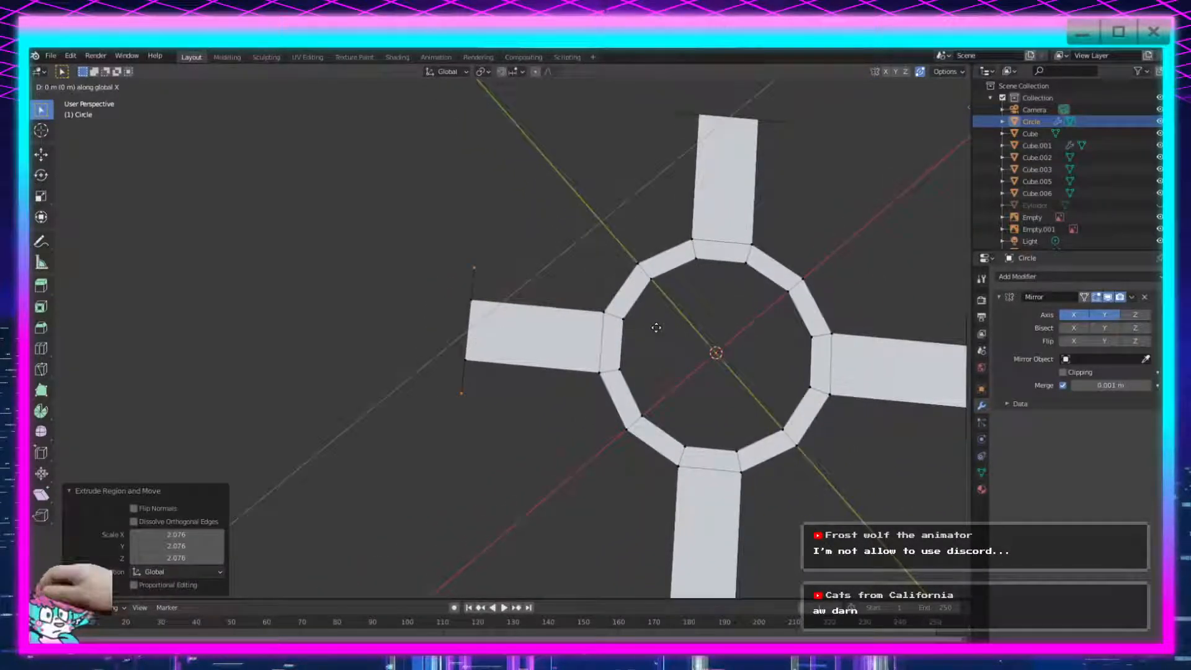
click(656, 326)
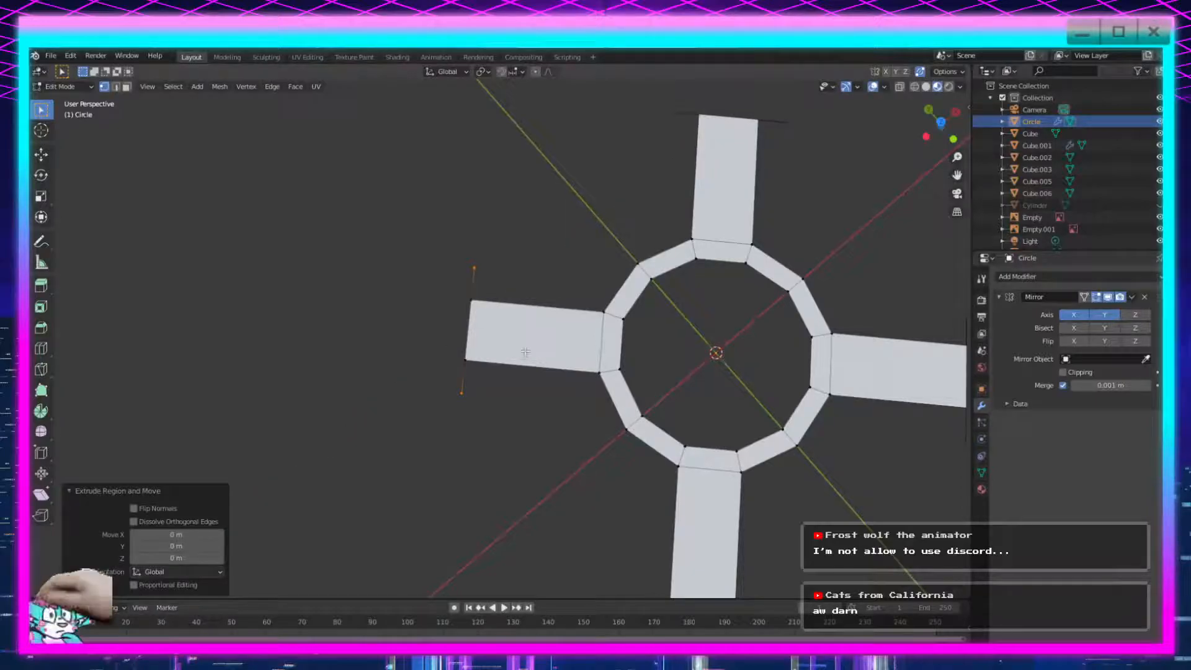
key(ctrl+z)
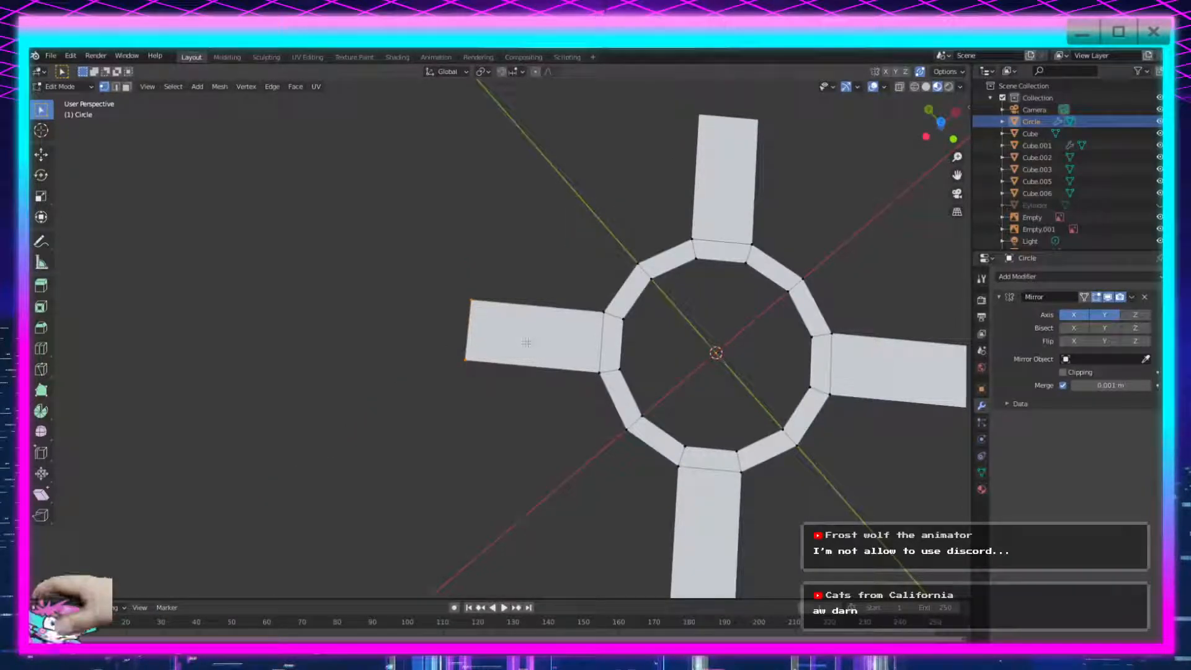
key(ctrl+z)
key(ctrl+z)
Return to Object Mode and delete the whole circle object with its arms.
scroll(527, 343, down, 3)
scroll(527, 343, up, 2)
shift+middle_drag(955, 498, 728, 330)
drag(755, 209, 372, 532)
key(Tab)
drag(683, 219, 359, 537)
key(Delete)
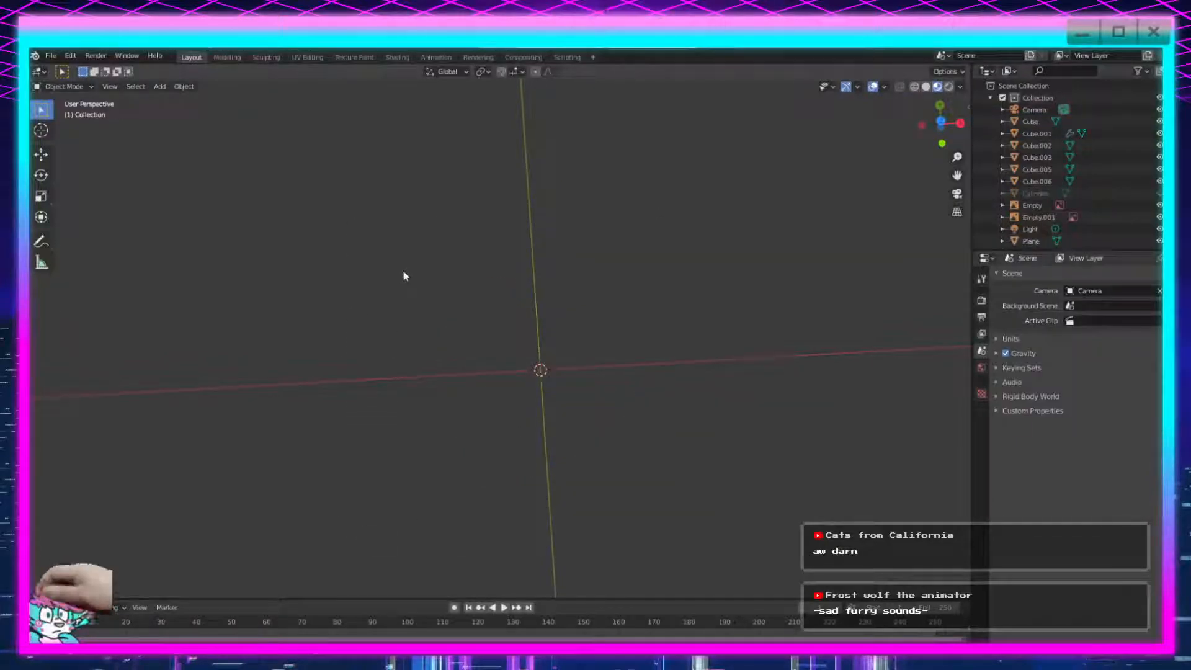
Delete the hidden Cylinder object and select Cube.006.
scroll(601, 359, down, 2)
click(1070, 190)
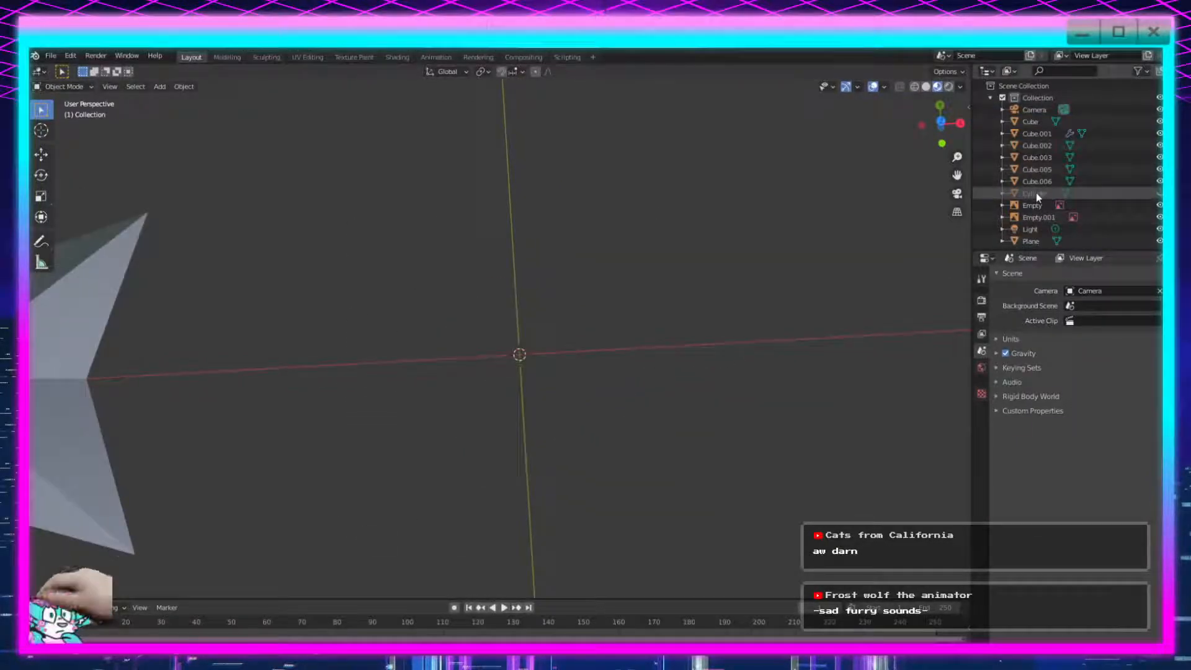
click(1160, 193)
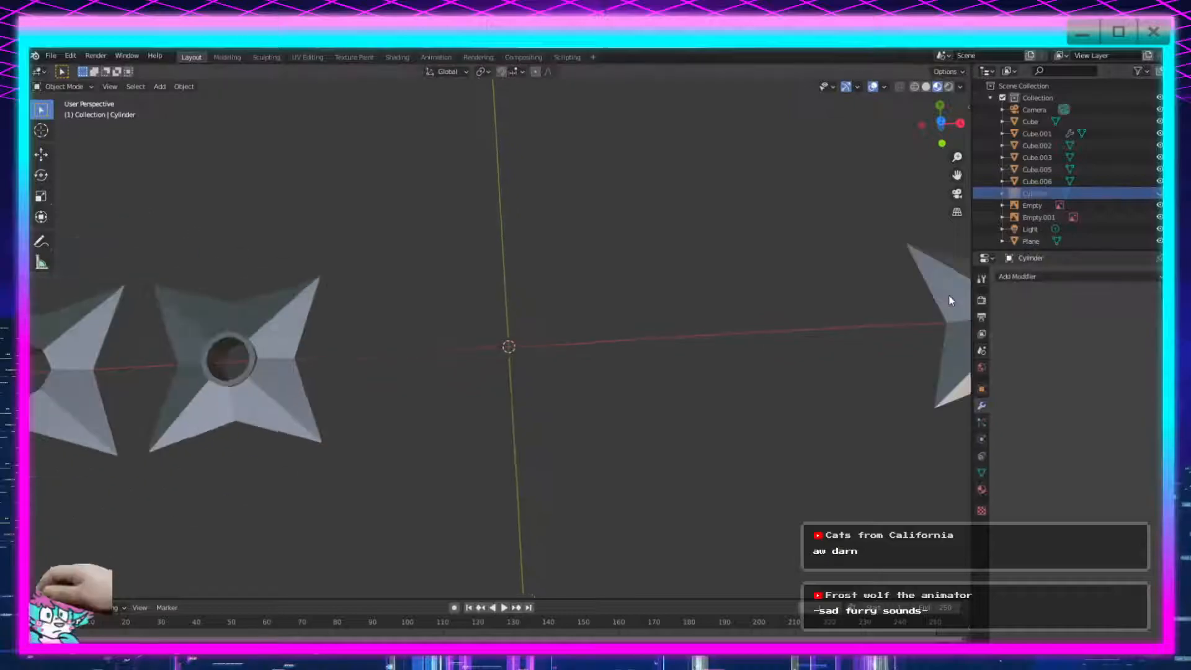
key(Delete)
click(1128, 181)
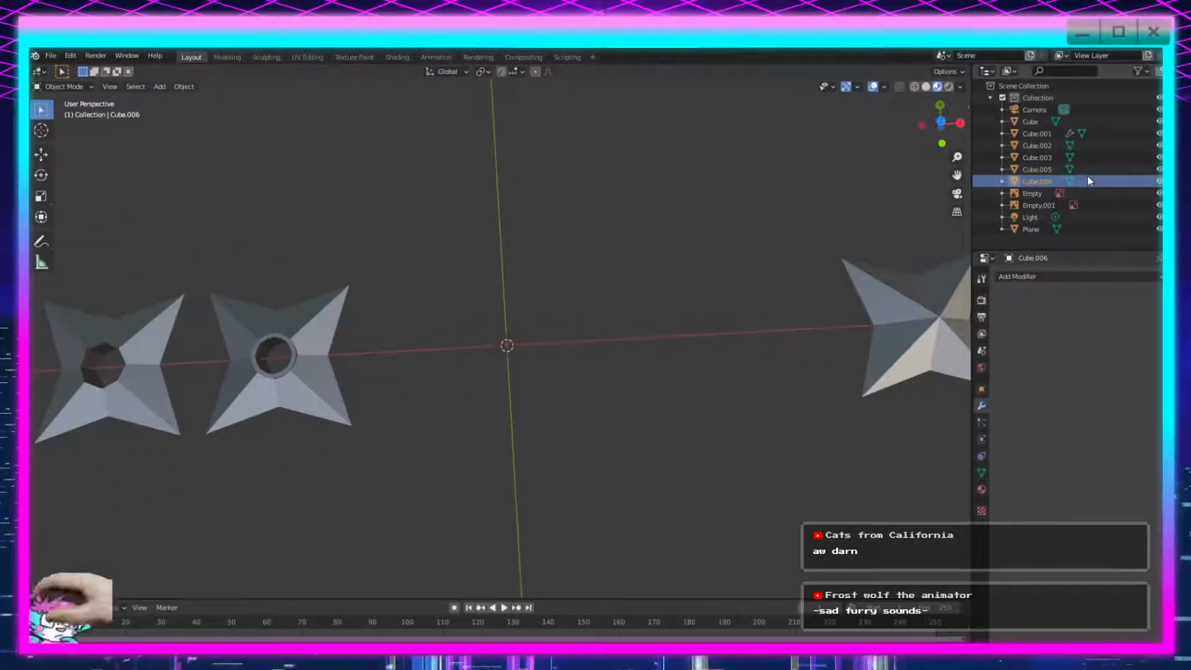
Go through the scene's mesh and image objects one by one to identify them, and hide the Light.
click(1030, 121)
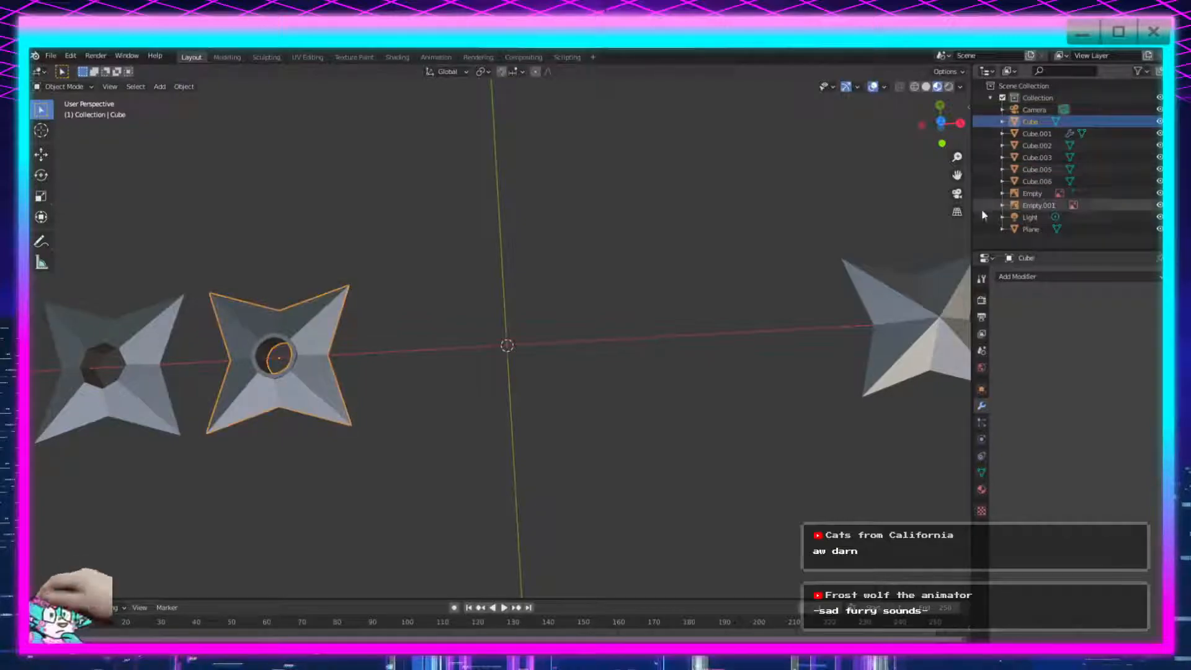
scroll(930, 204, down, 4)
click(1027, 134)
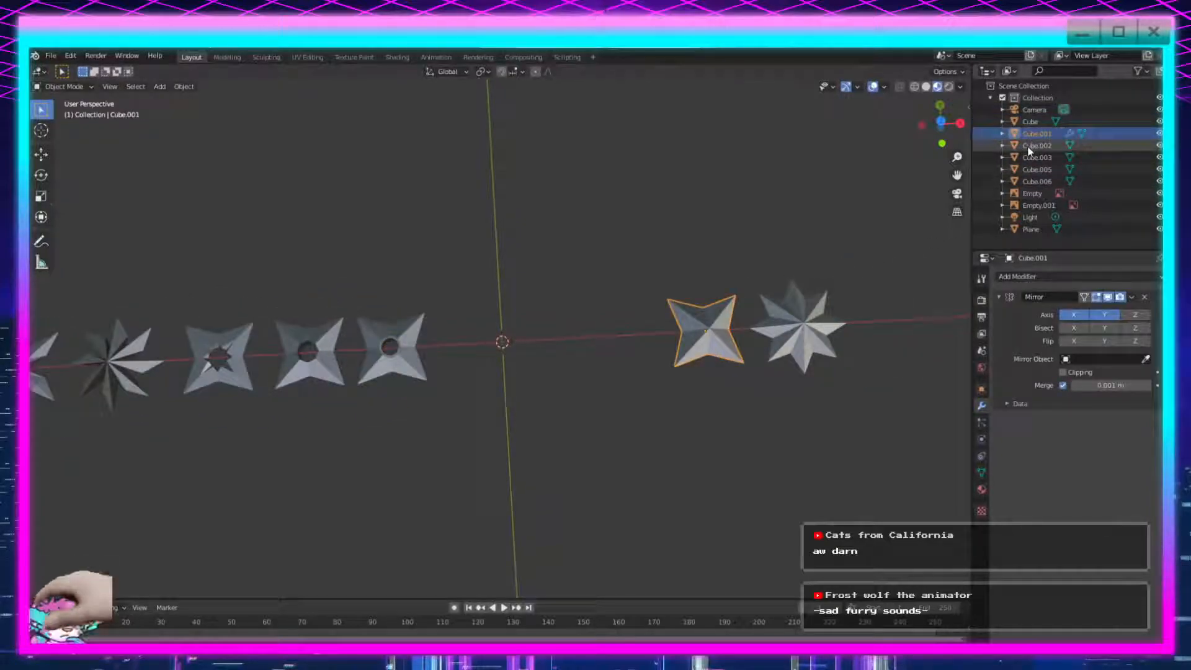
click(1028, 147)
click(1029, 160)
click(1030, 179)
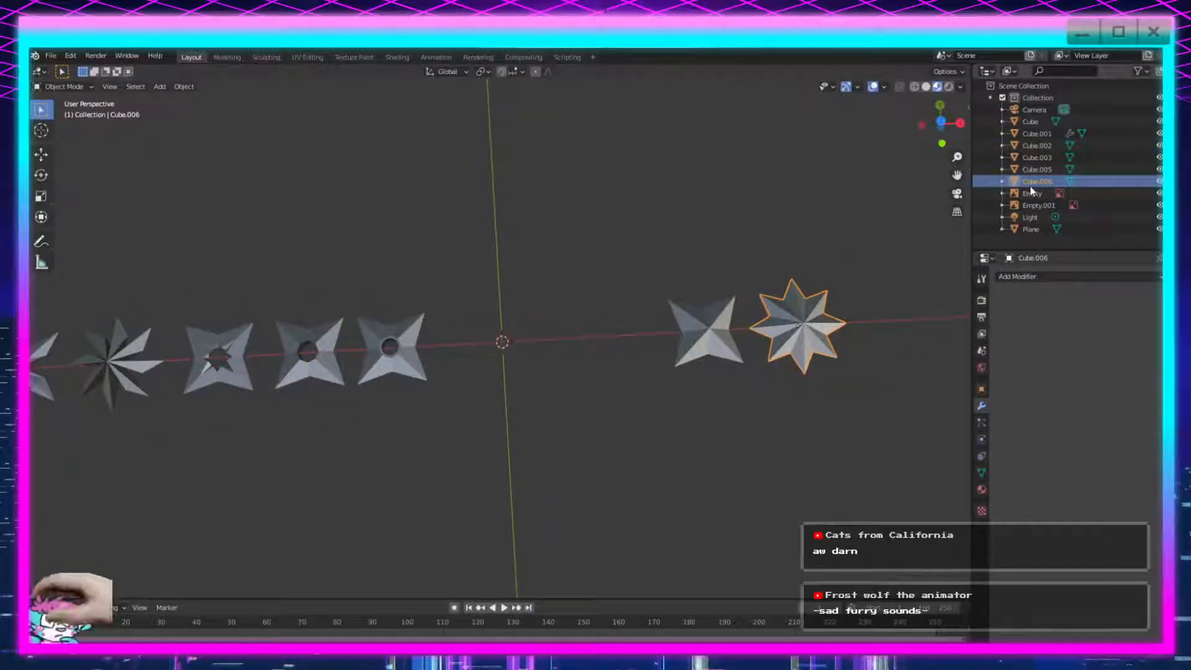
click(1036, 206)
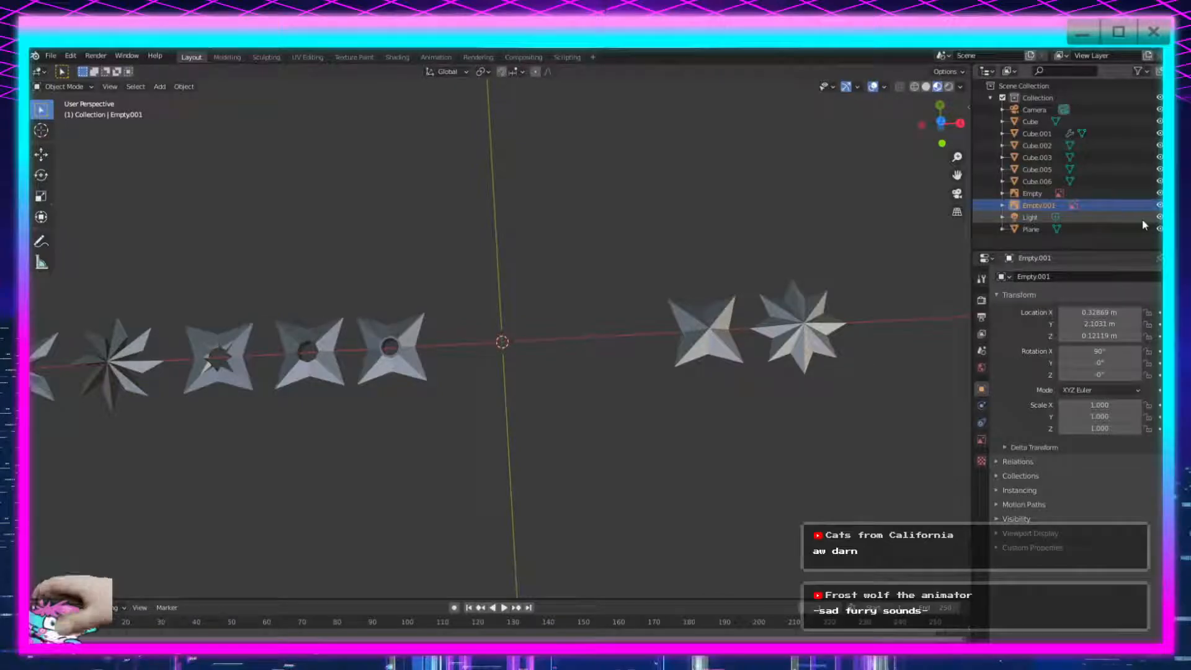
click(1159, 217)
click(1055, 230)
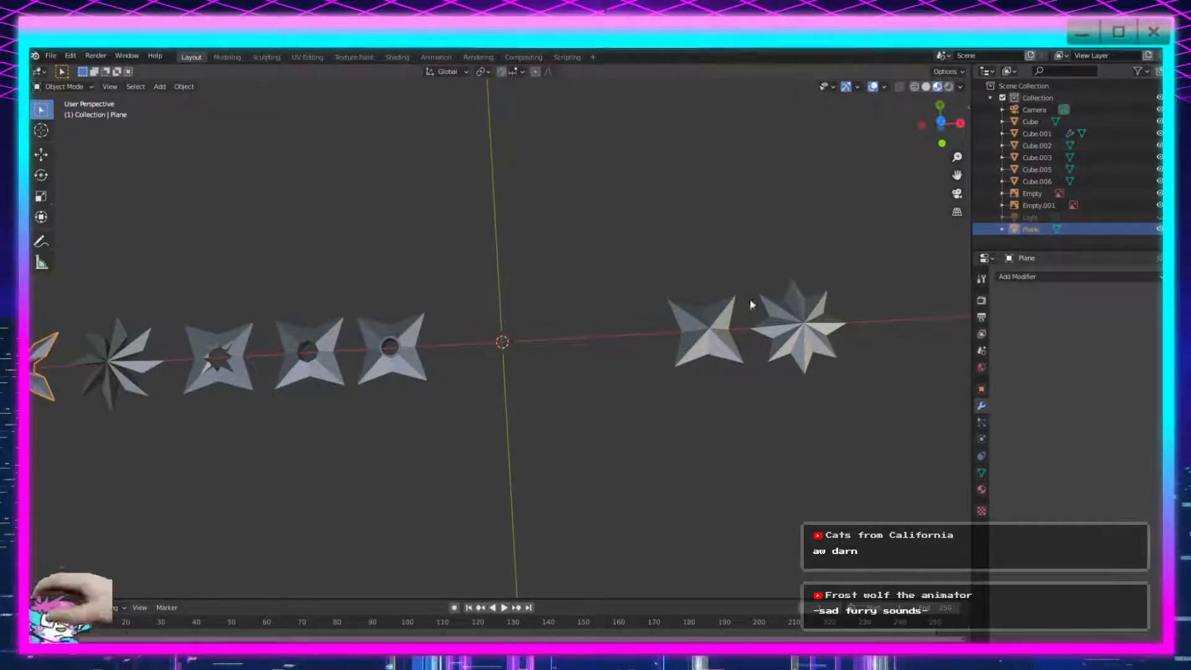
Add a circle mesh with 14 vertices and a 0.0075 m radius at the world origin.
scroll(539, 332, down, 3)
scroll(541, 332, up, 2)
click(630, 399)
scroll(522, 420, up, 5)
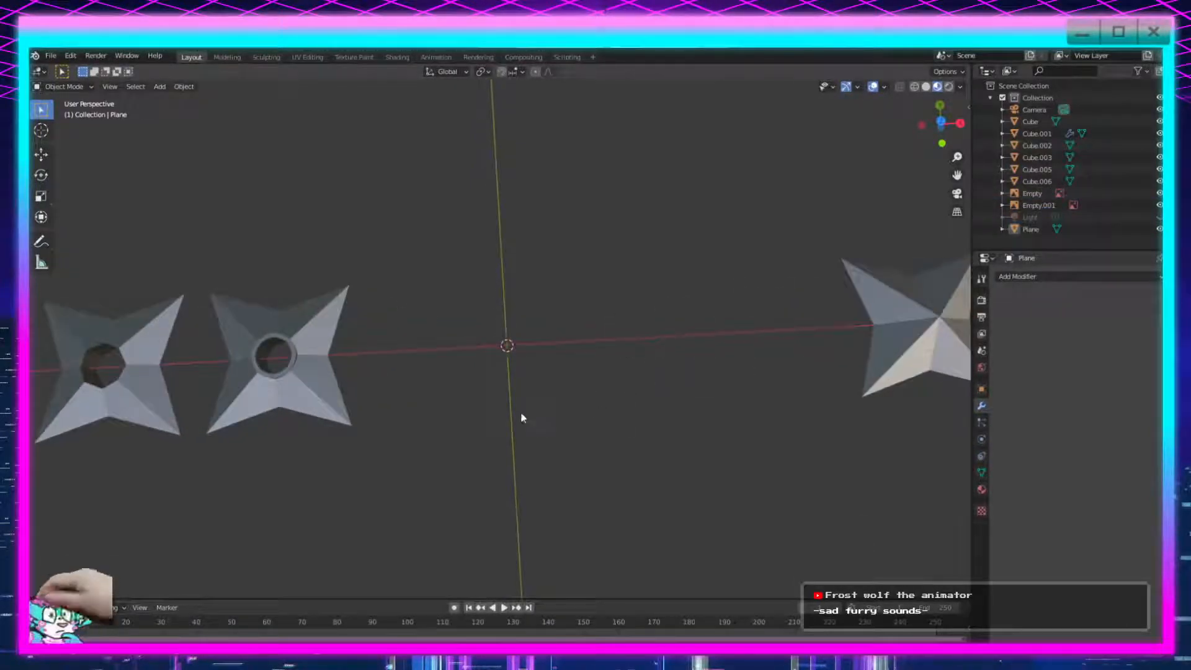
key(shift+a)
mouse_move(574, 412)
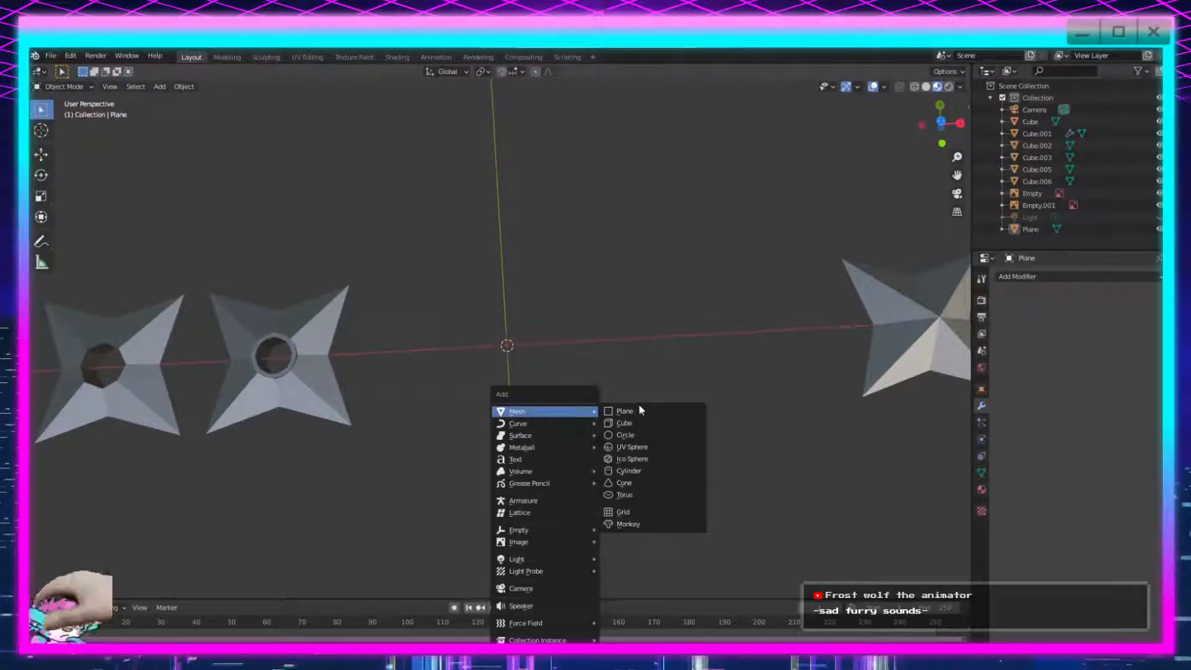
click(625, 435)
scroll(637, 412, up, 10)
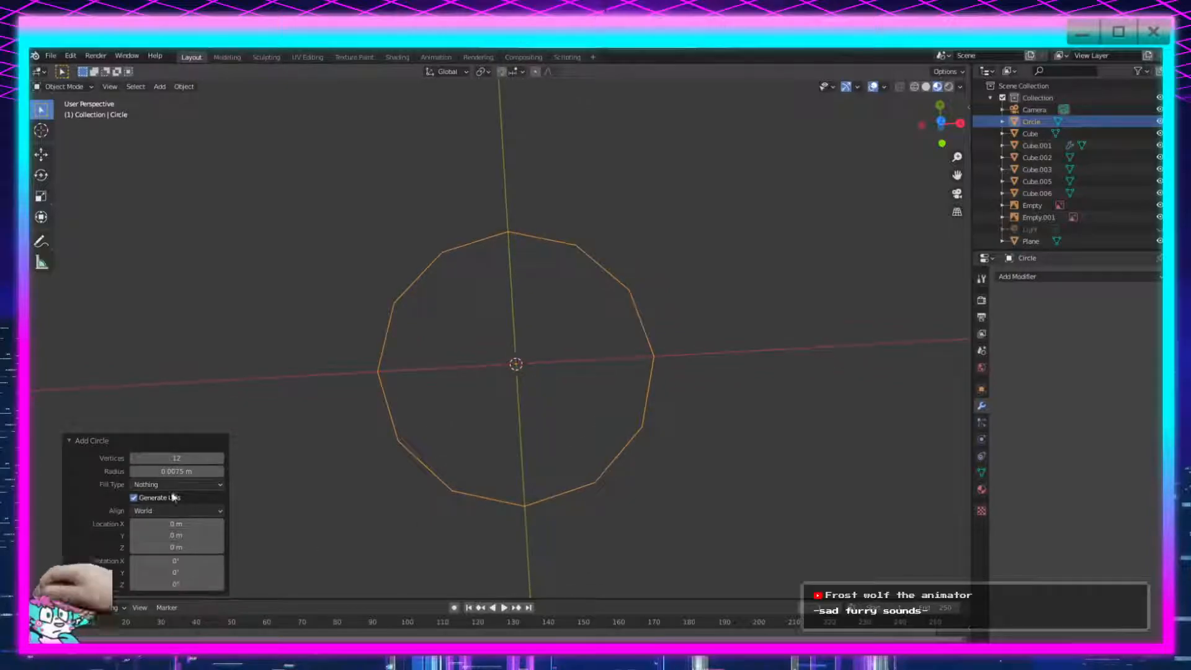
click(219, 458)
click(220, 458)
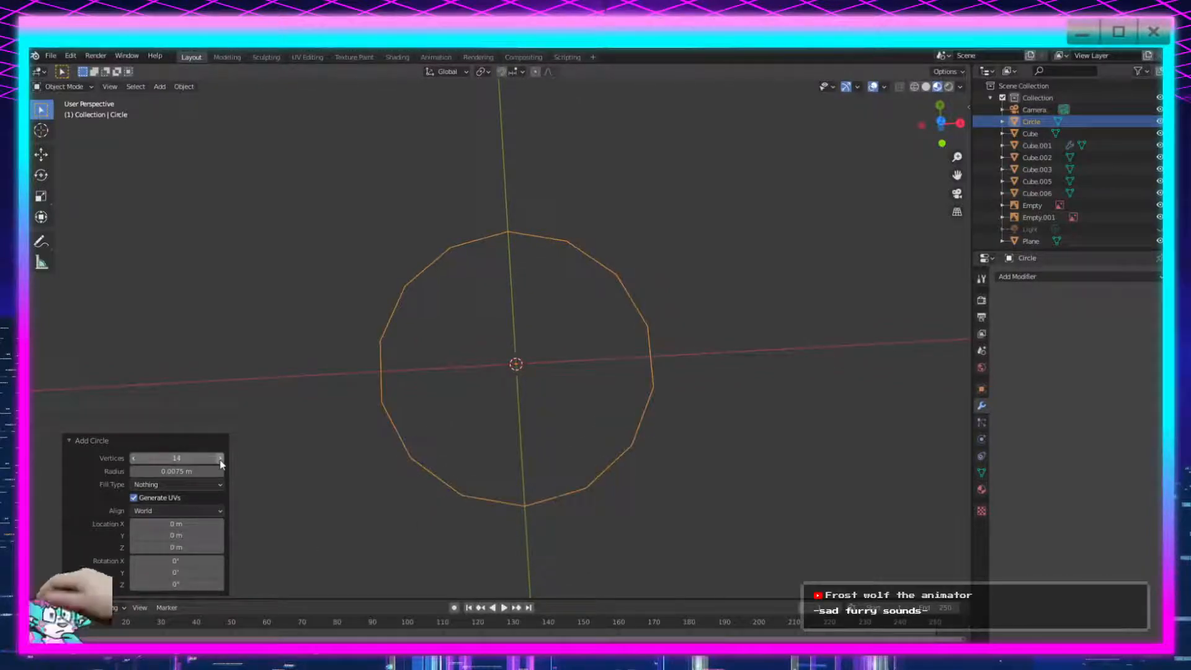
Try extruding the circle's two vertices beside the negative X axis along X in Edit Mode, and undo the extrusion.
key(Tab)
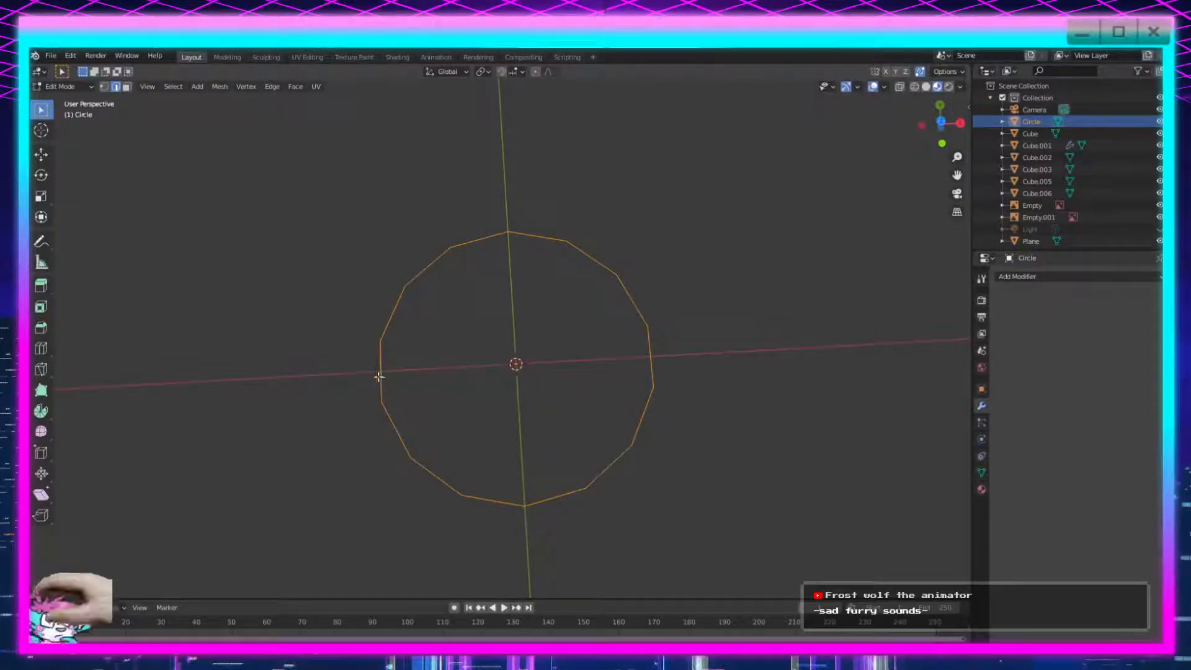
click(62, 86)
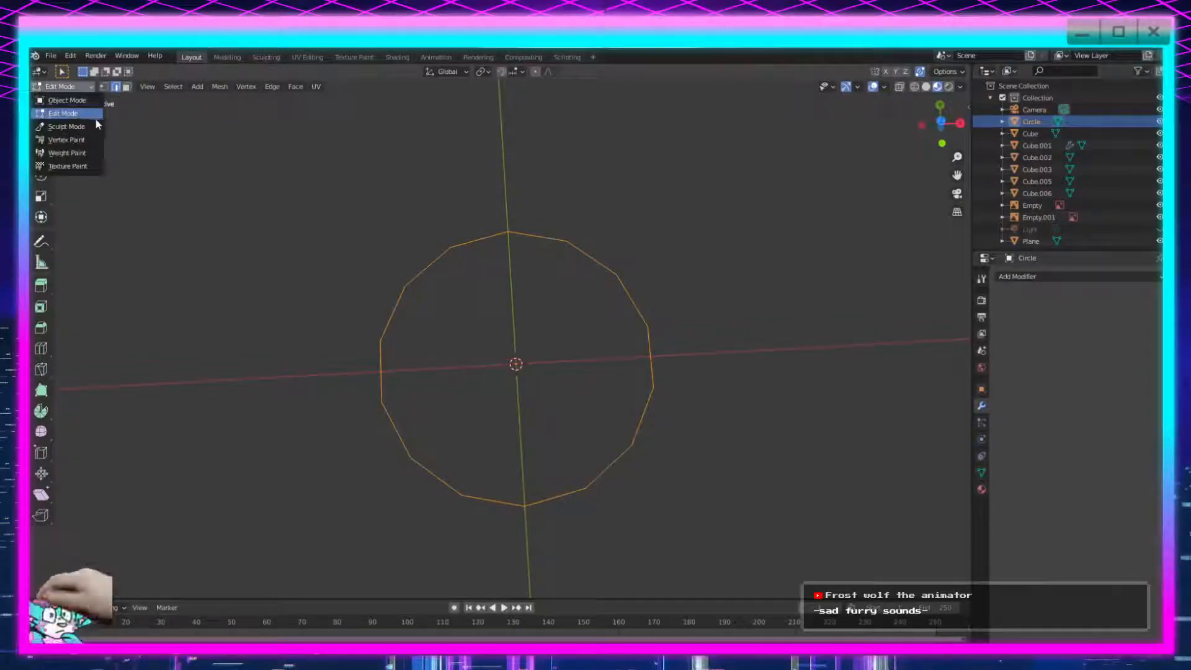
click(70, 118)
key(Tab)
key(Tab)
click(104, 87)
drag(437, 327, 376, 375)
shift+middle_drag(499, 354, 556, 335)
key(e)
key(x)
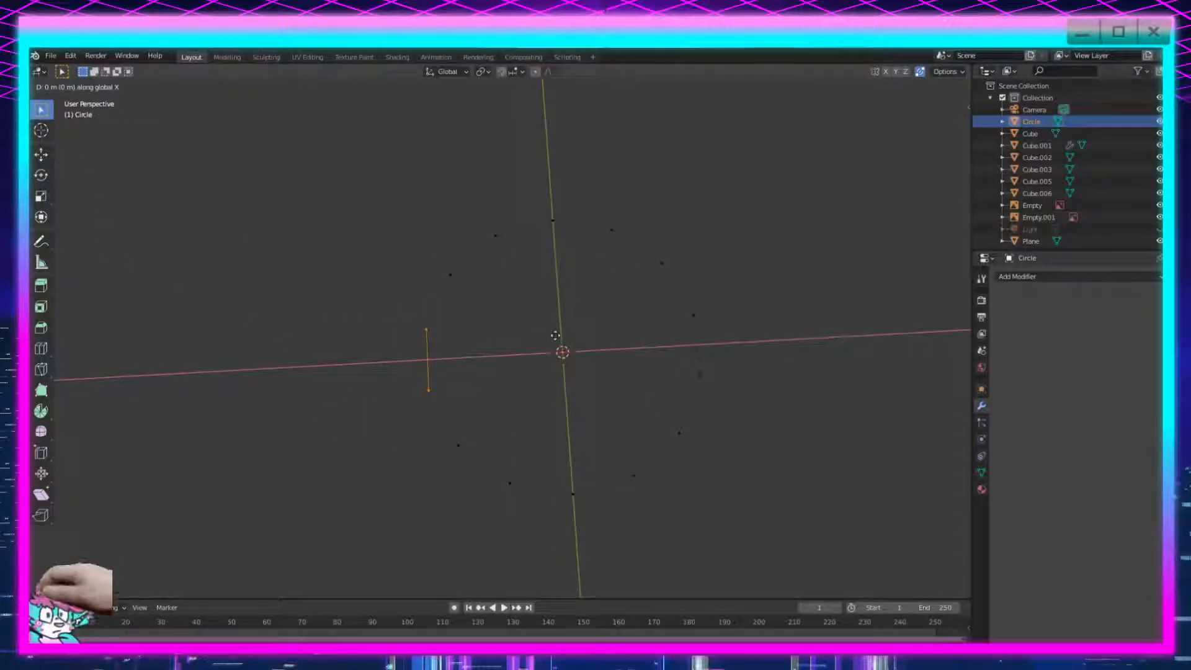
click(508, 335)
key(ctrl+z)
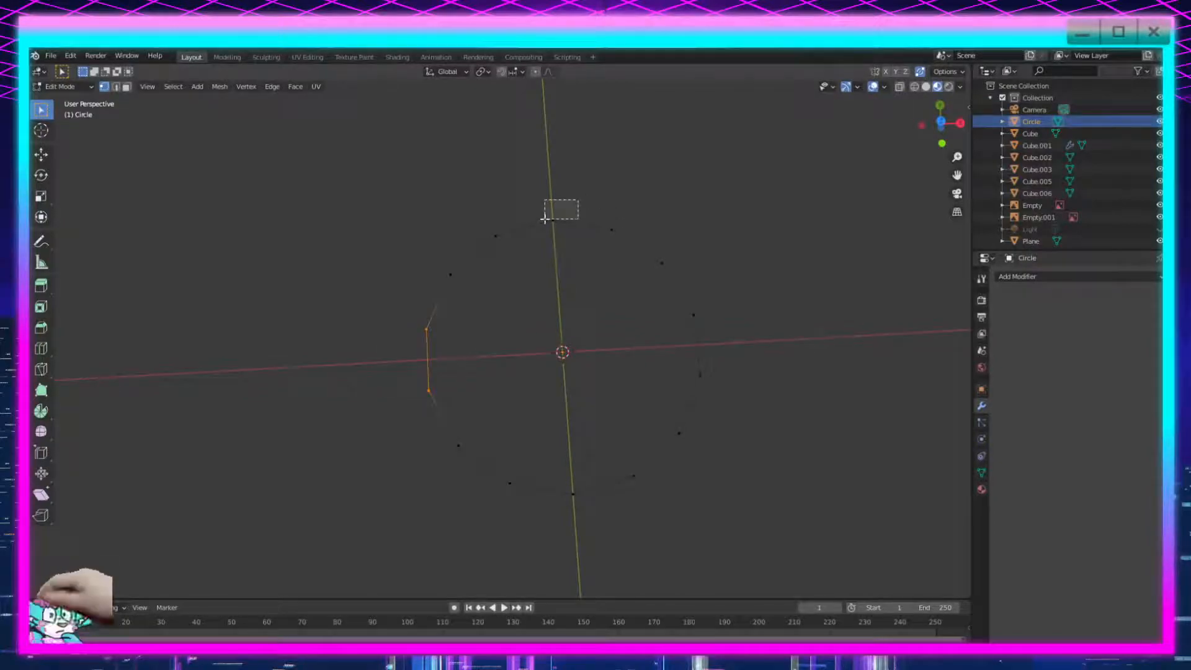
Return to Object Mode and delete the 14-vertex circle.
scroll(588, 308, down, 3)
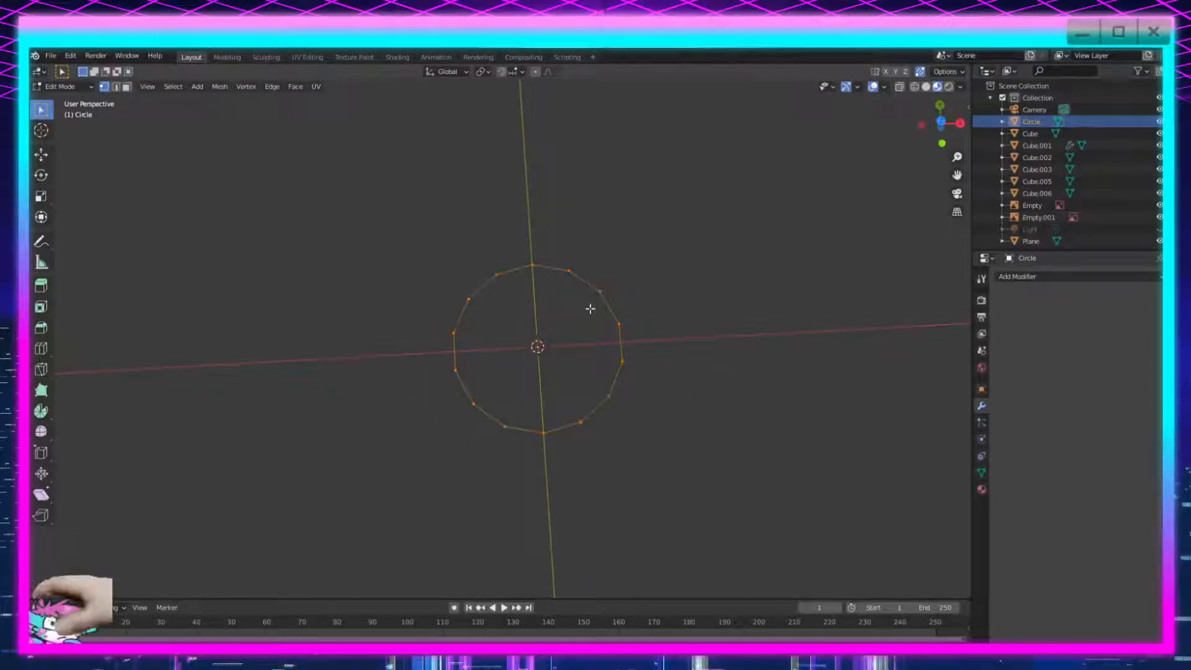
key(Tab)
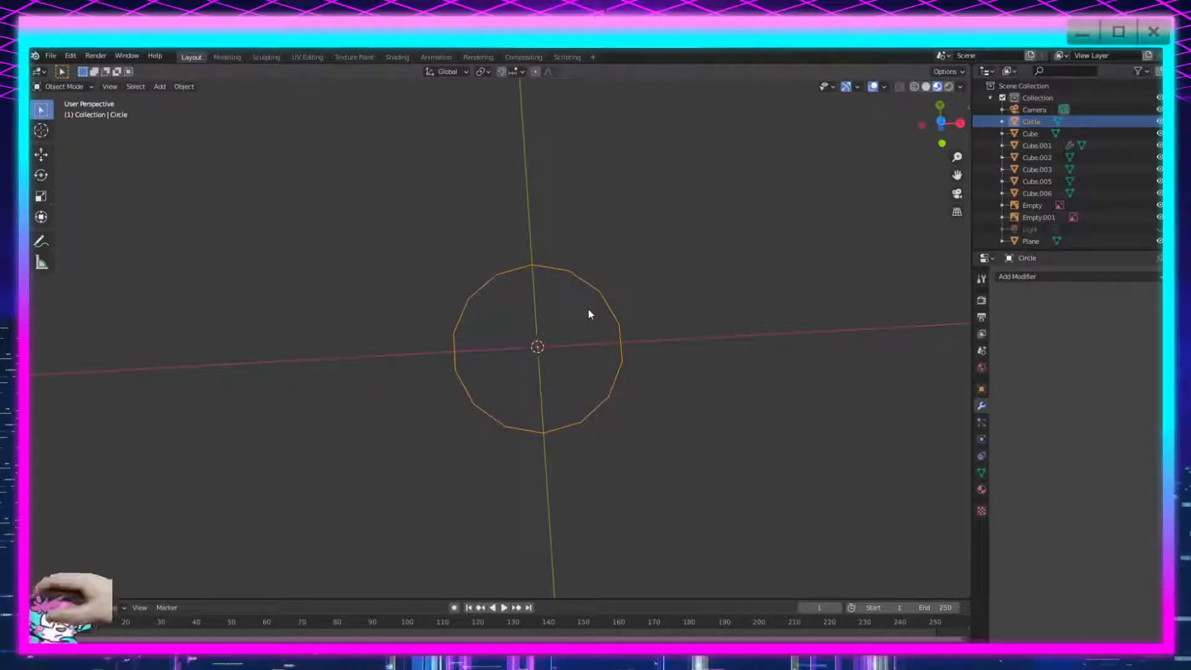
key(Delete)
Add a new circle mesh with 12 vertices and a 0.0075 m radius at the world origin.
key(shift+a)
mouse_move(588, 309)
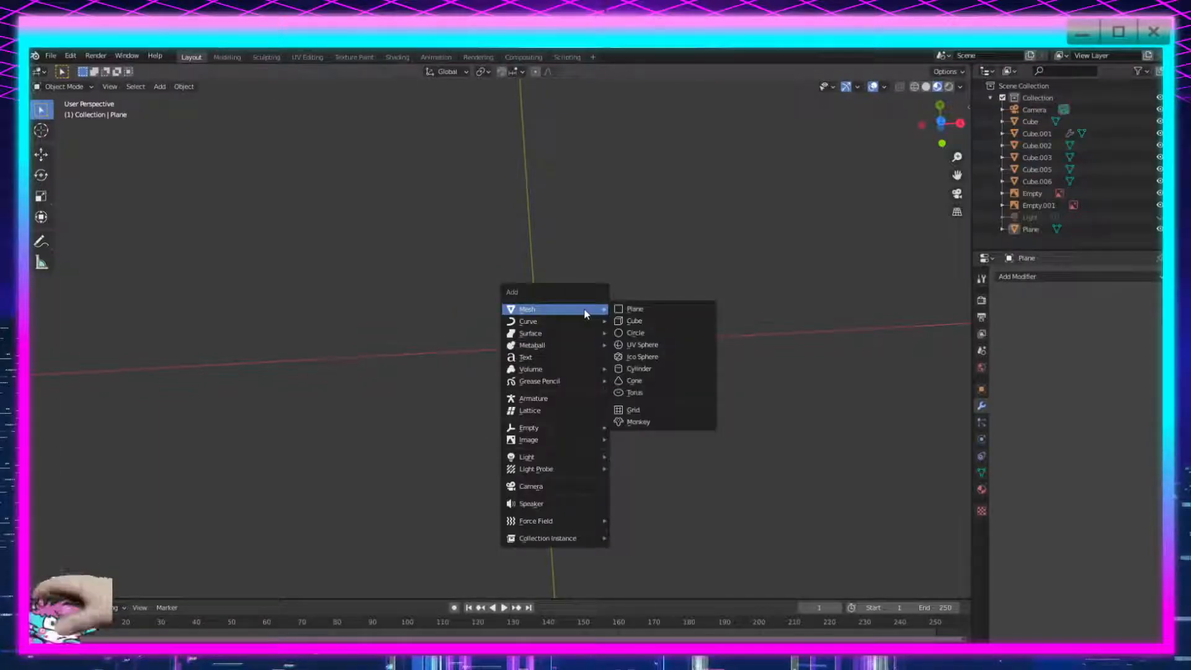
click(663, 336)
click(222, 464)
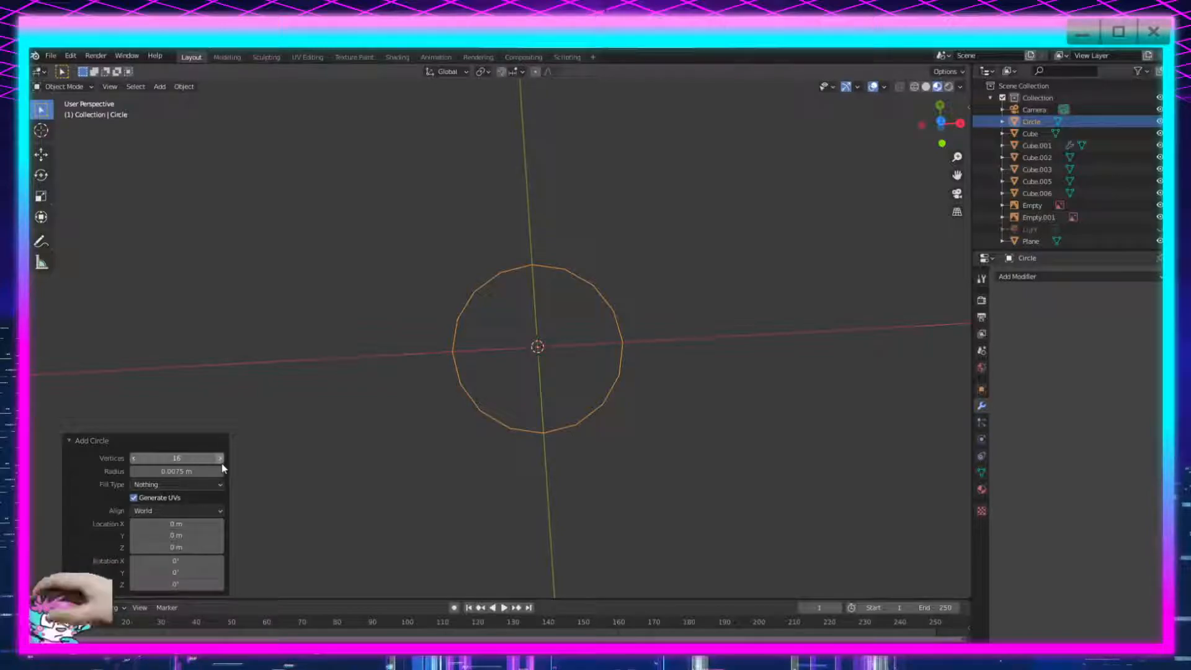
click(132, 459)
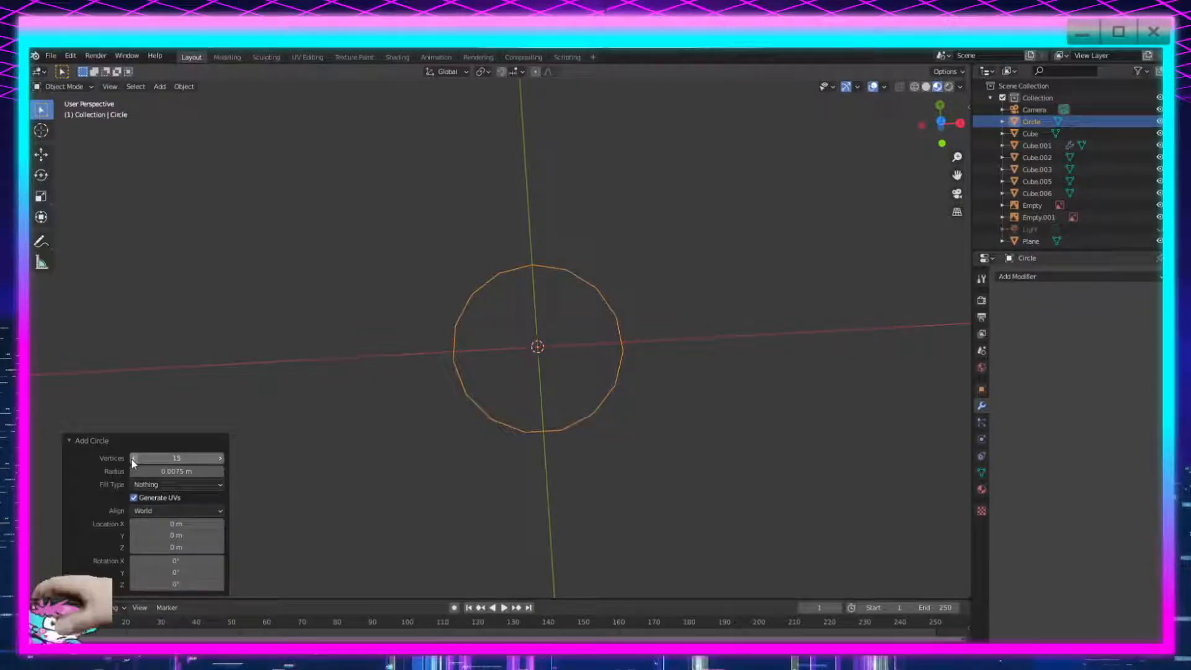
click(132, 459)
click(132, 458)
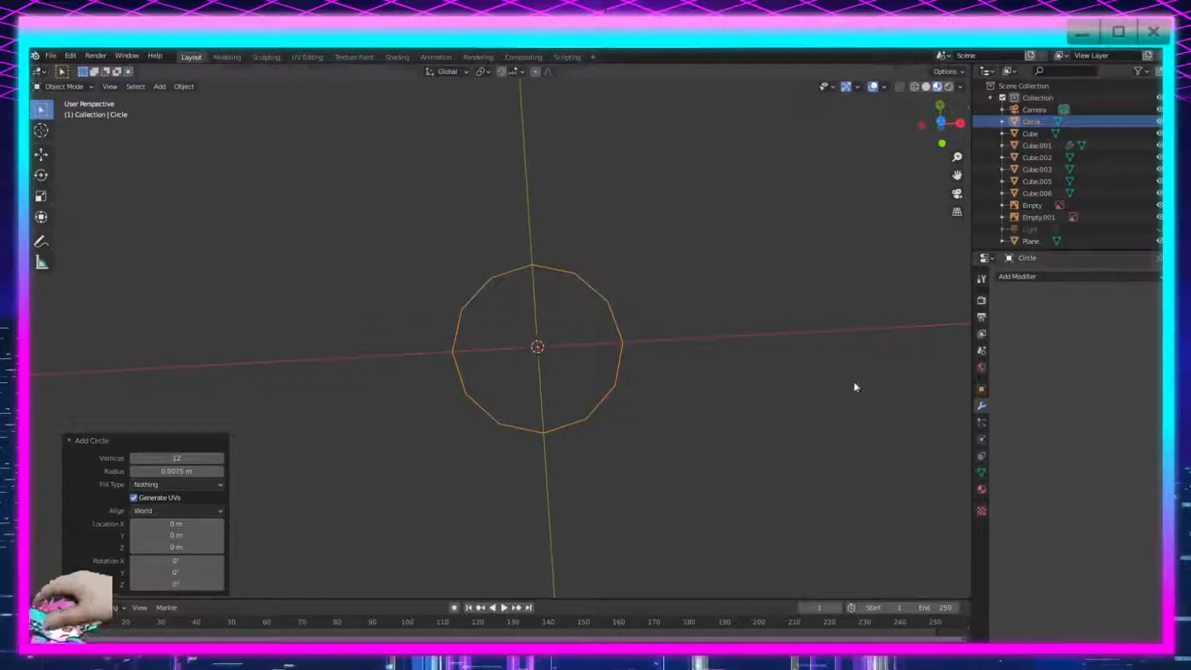
scroll(643, 372, up, 2)
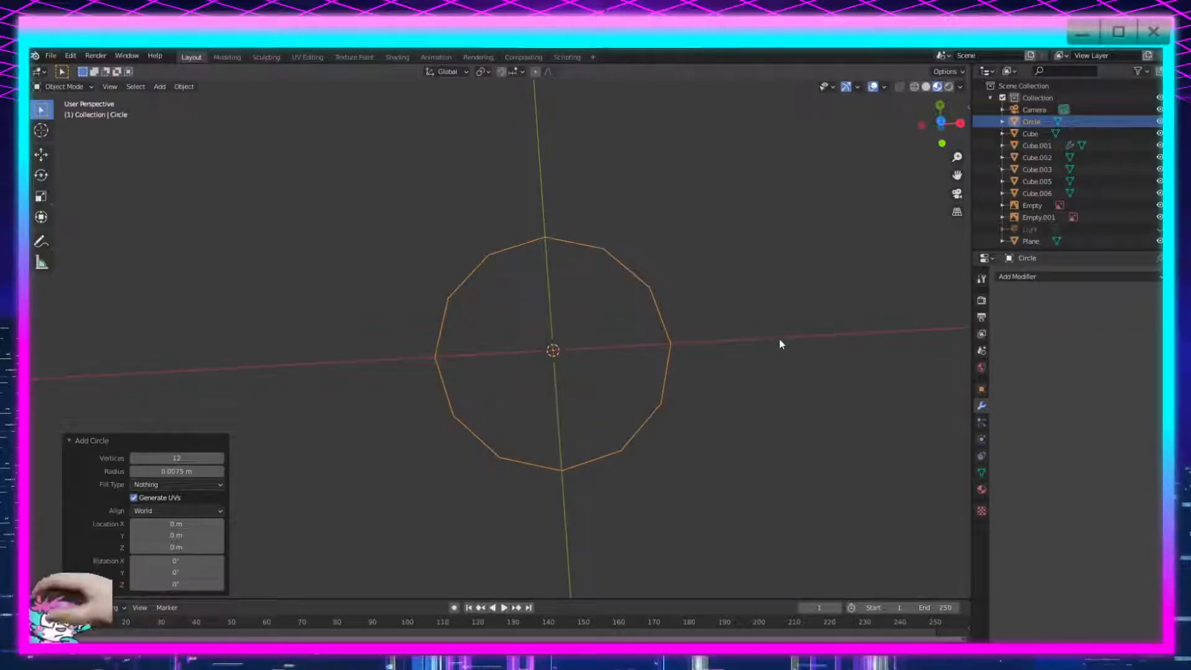
Rotate the circle about 45° around Z so that its flat edges cross the X and Y axes.
click(797, 276)
drag(782, 208, 348, 515)
key(r)
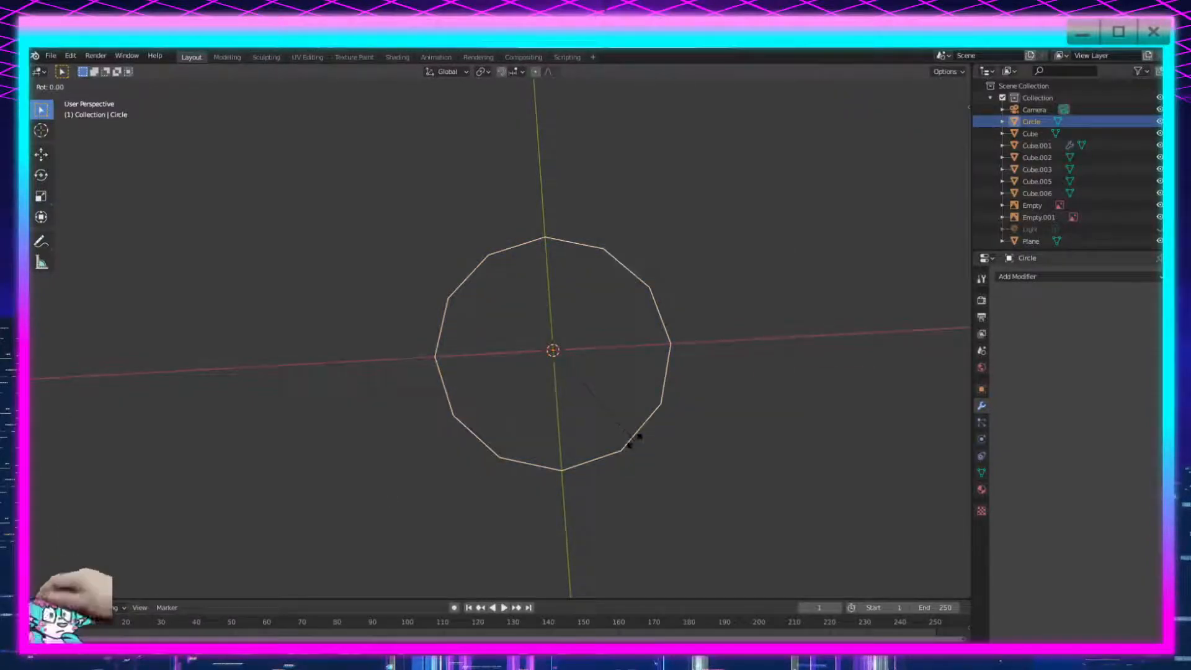
click(544, 501)
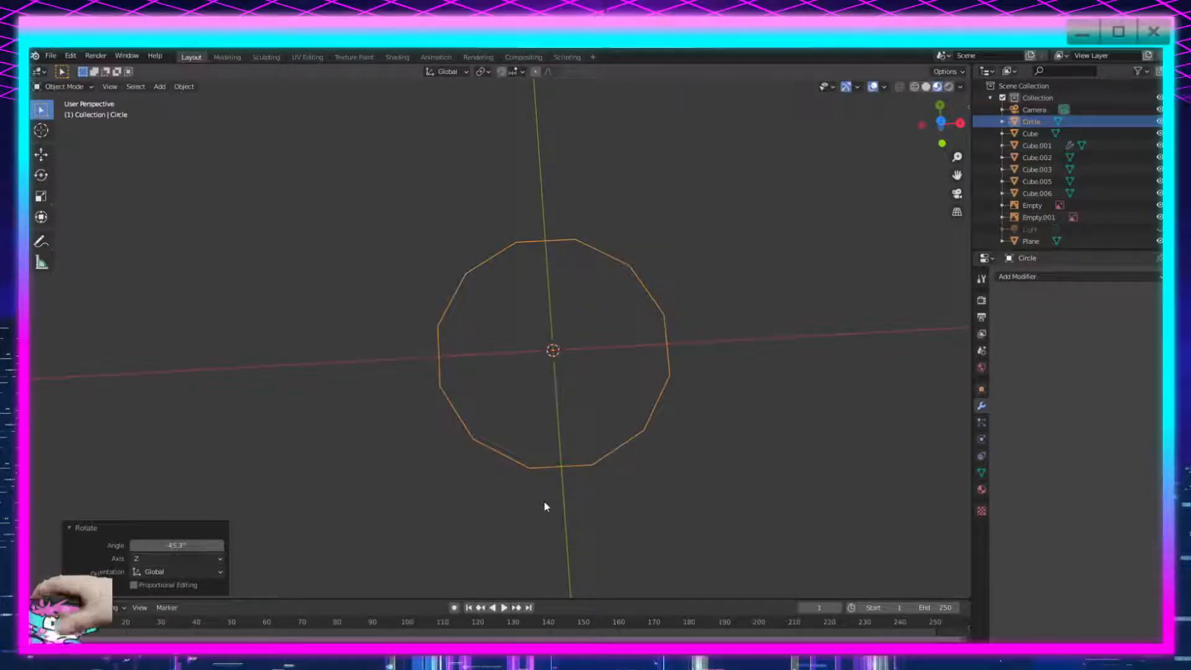
click(209, 550)
key(Return)
Select the circle's four edges that cross the X and Y axes in Edit Mode.
click(628, 431)
shift+middle_drag(577, 341, 540, 360)
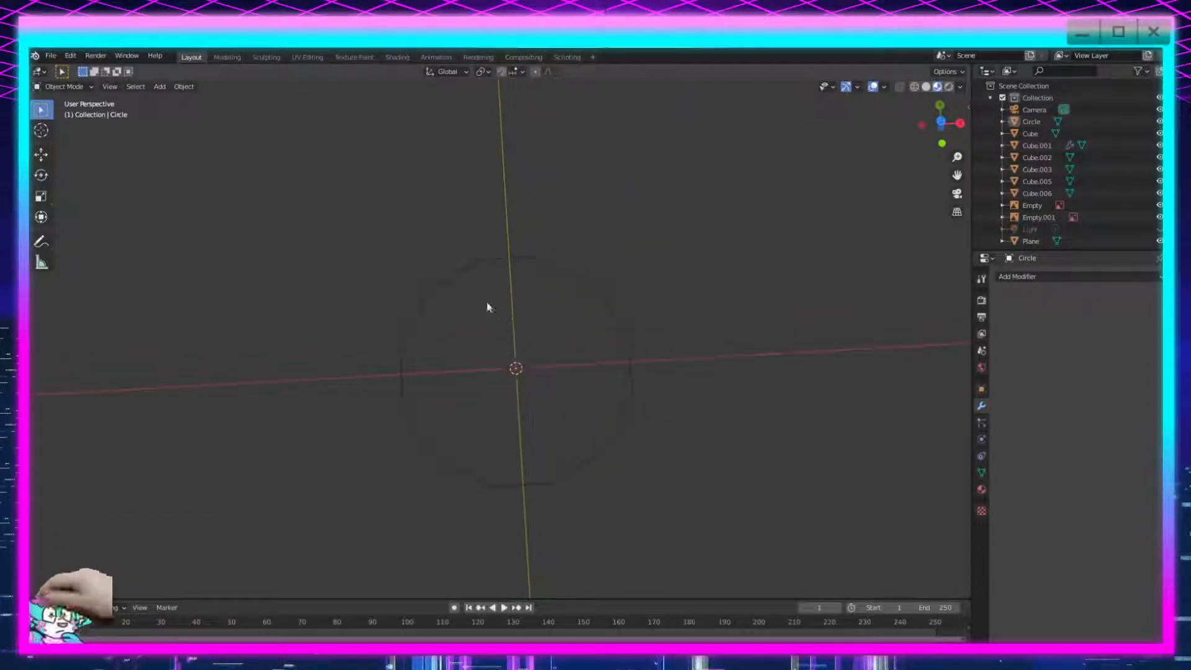
key(Tab)
click(510, 258)
shift+click(406, 376)
shift+click(524, 483)
shift+click(637, 364)
Try extruding the four edges outward at a scale of about 2.003 with proportional editing, and undo it.
key(e)
key(s)
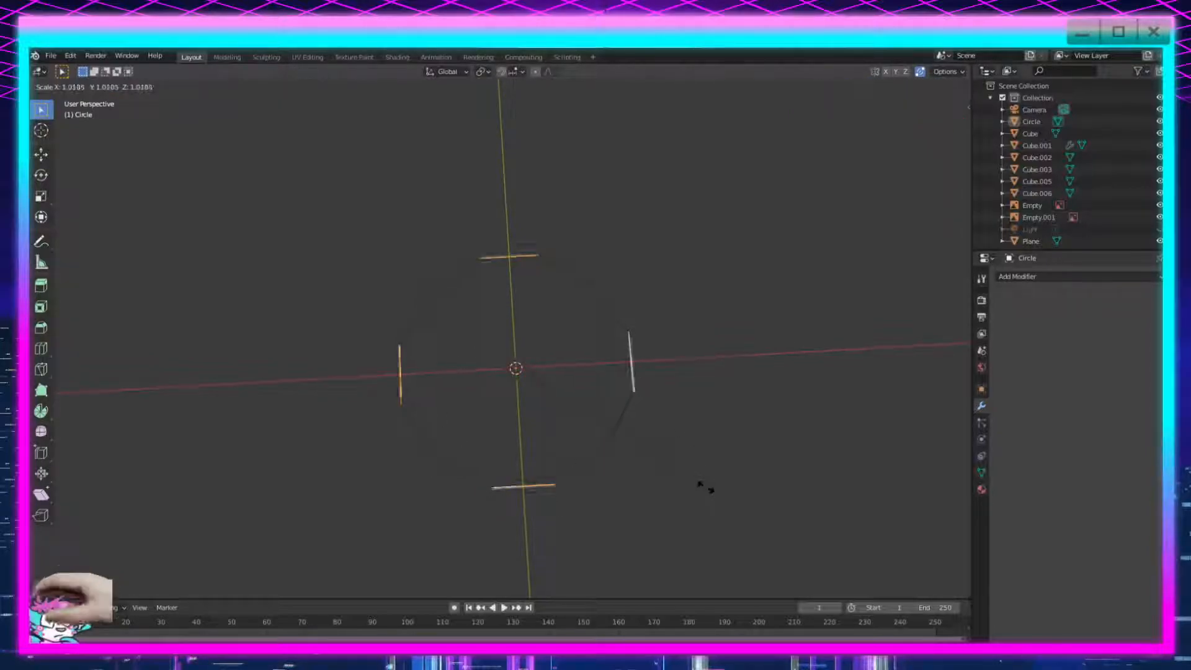
click(840, 140)
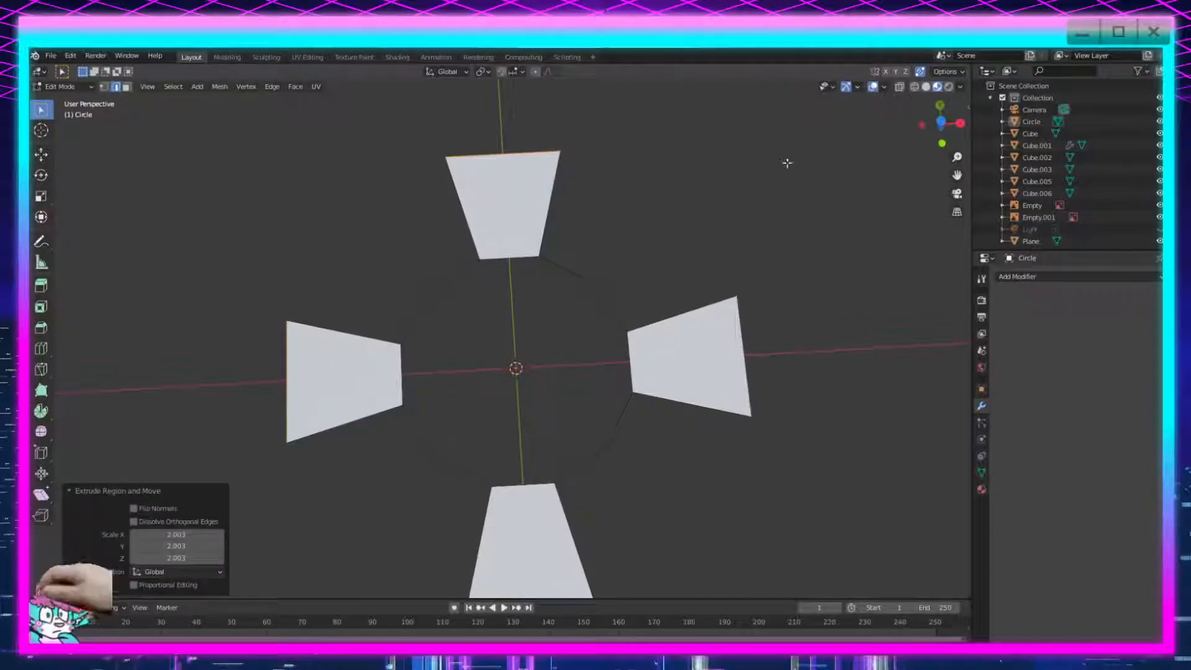
click(134, 585)
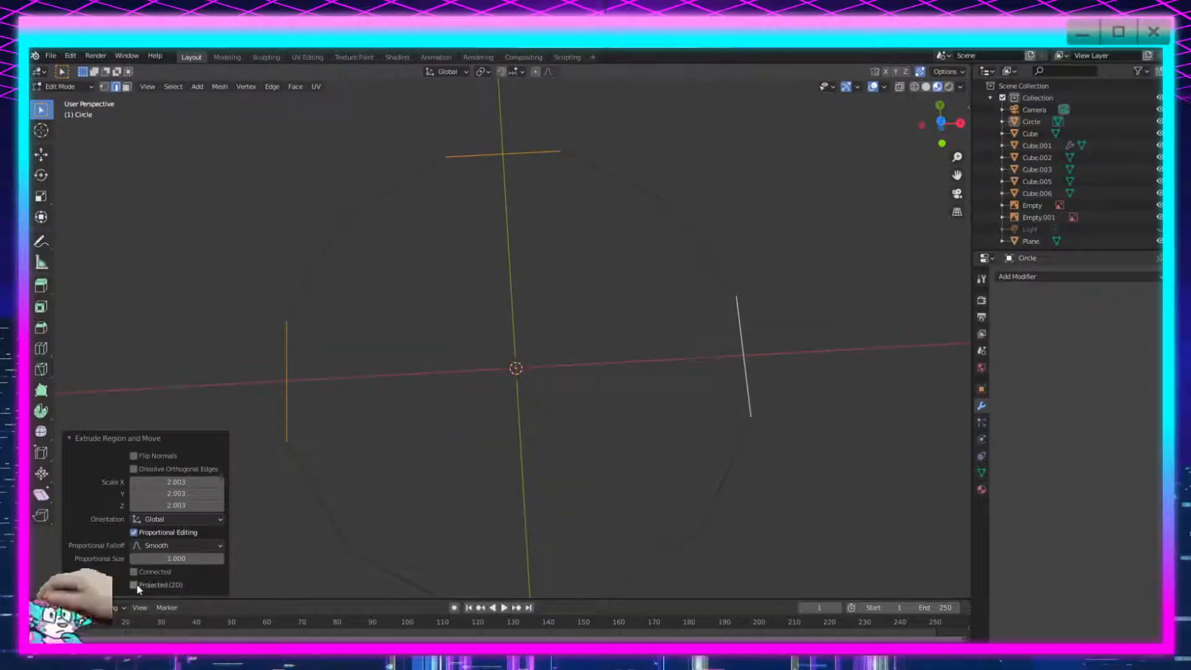
key(ctrl+z)
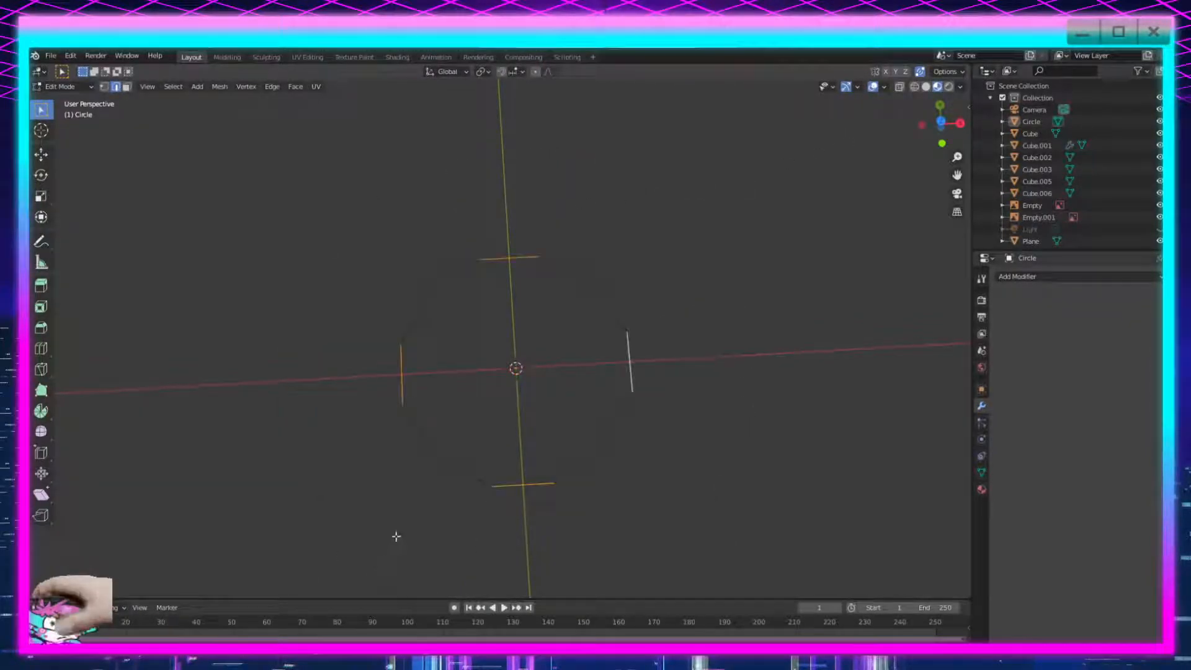
Extrude the four selected edges outward at a scale of about 2.256 to form four arms.
key(e)
key(s)
click(663, 520)
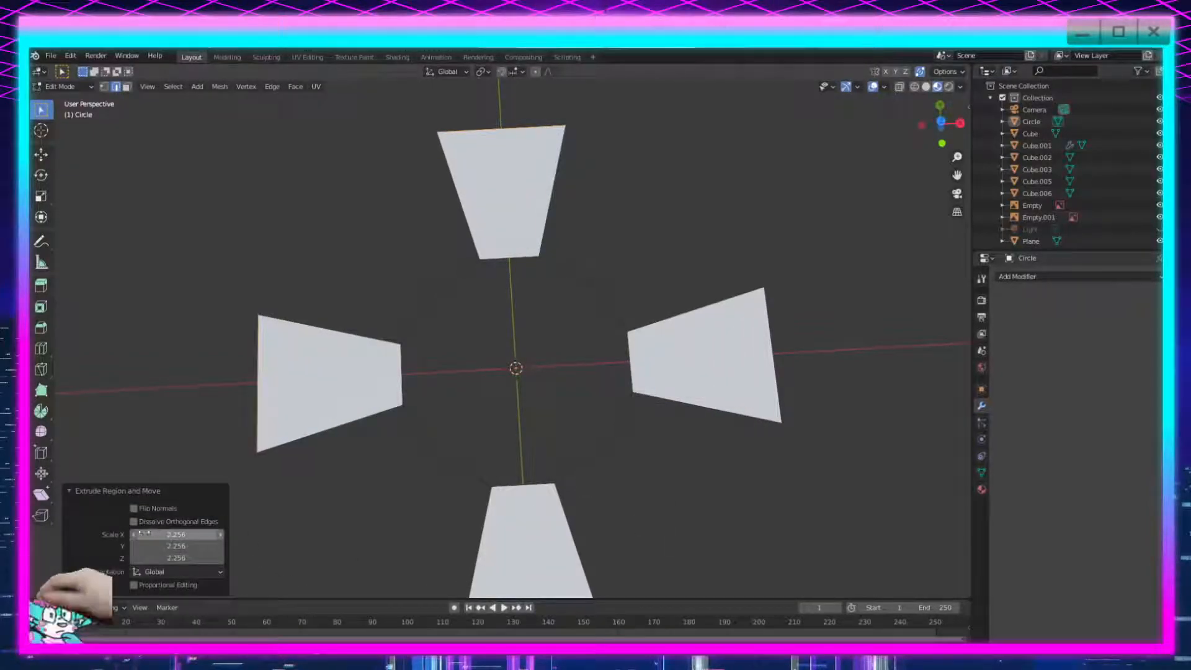
scroll(409, 459, down, 4)
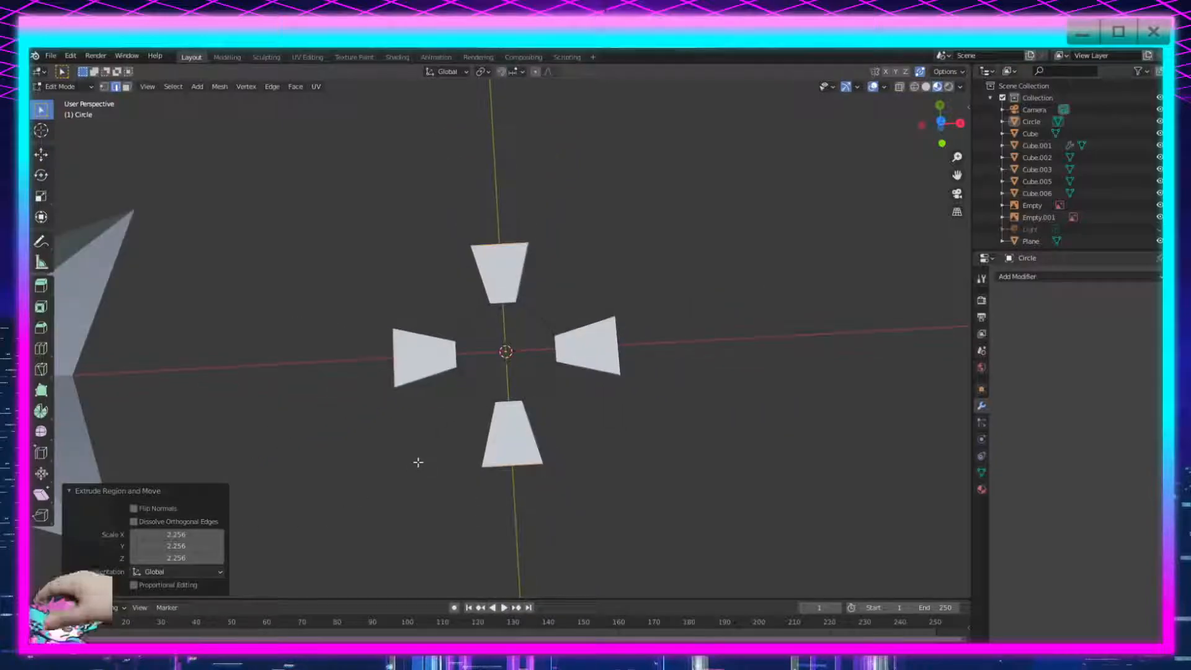
scroll(473, 459, up, 2)
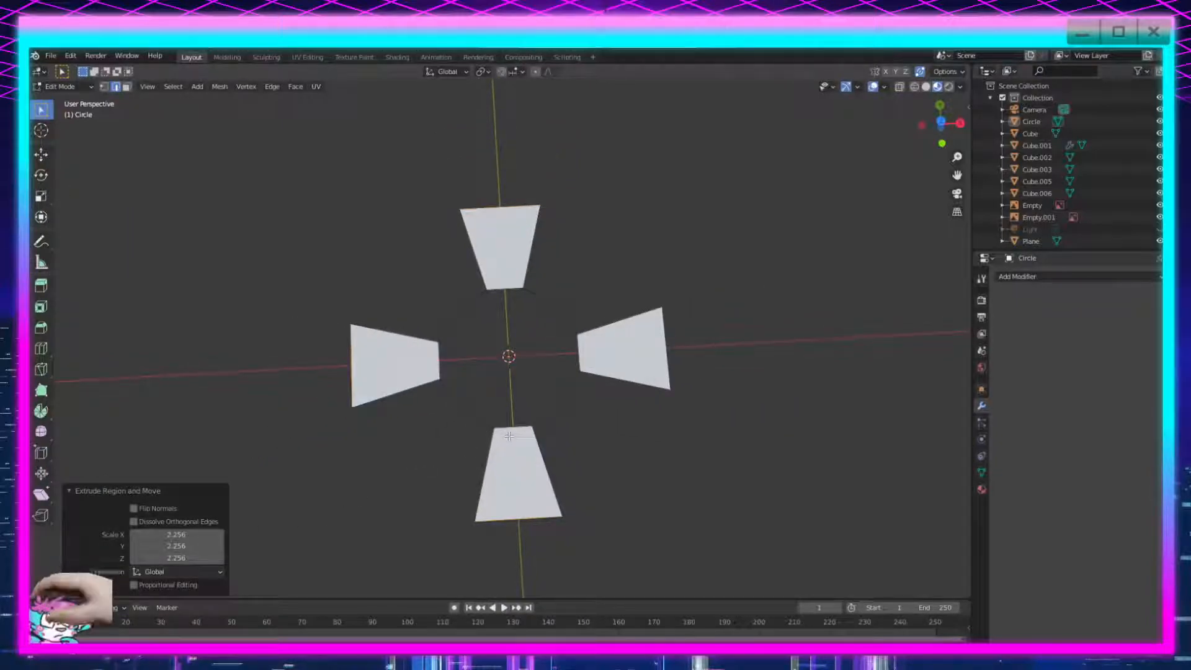
Scale the outer edge of the arm on the negative Y axis to 0.5.
click(519, 501)
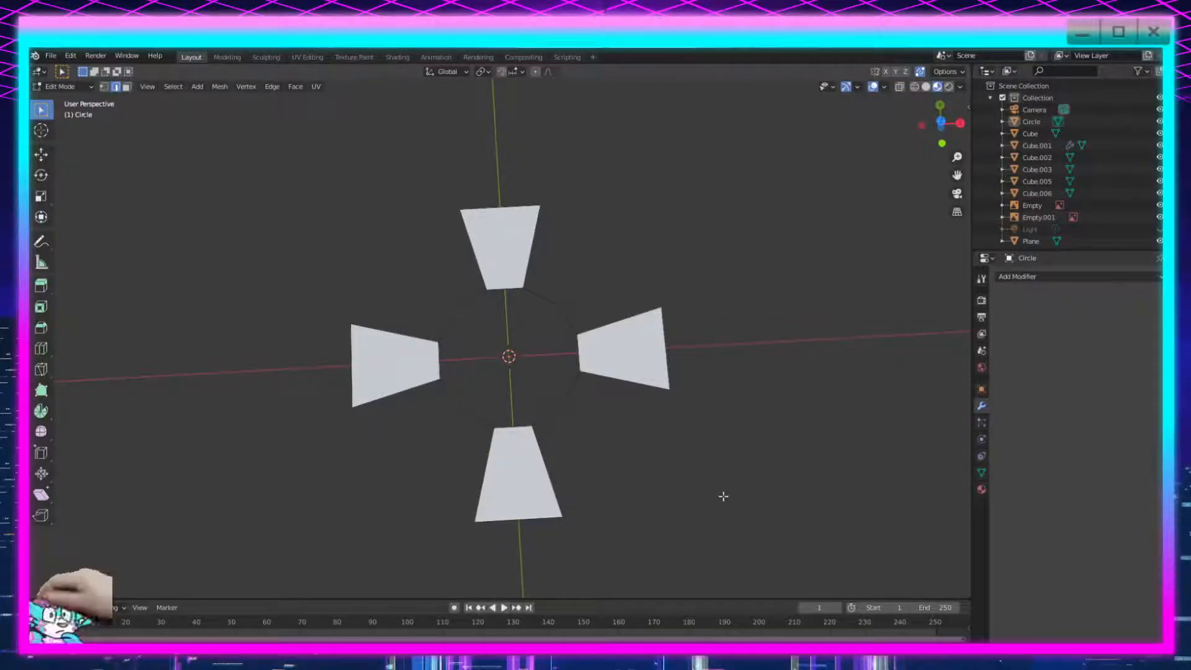
key(s)
click(624, 508)
drag(189, 533, 189, 557)
key(BackSpace)
text(0.5)
key(Return)
click(361, 354)
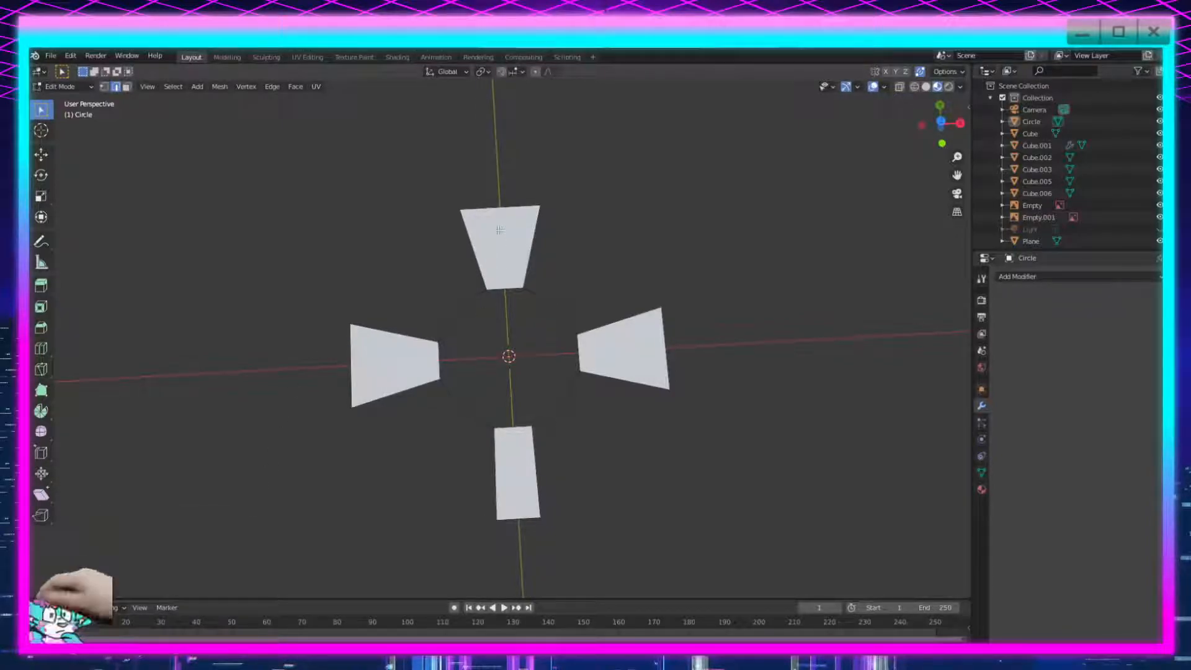
Scale the outer edge of the left flared arm to 0.5 on all axes.
key(s)
click(418, 398)
drag(185, 534, 184, 558)
text(0.5)
key(Return)
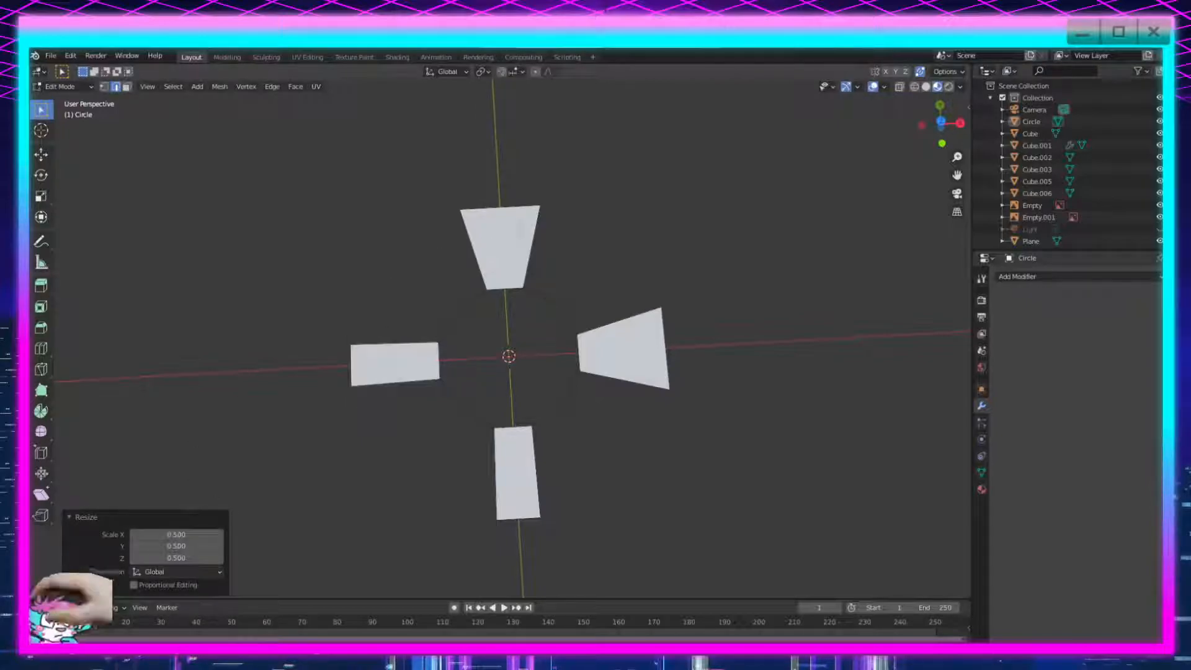
Scale the outer edge of the upper flared arm to 0.5 on all axes.
click(504, 212)
drag(168, 535, 169, 557)
text(.5)
key(Return)
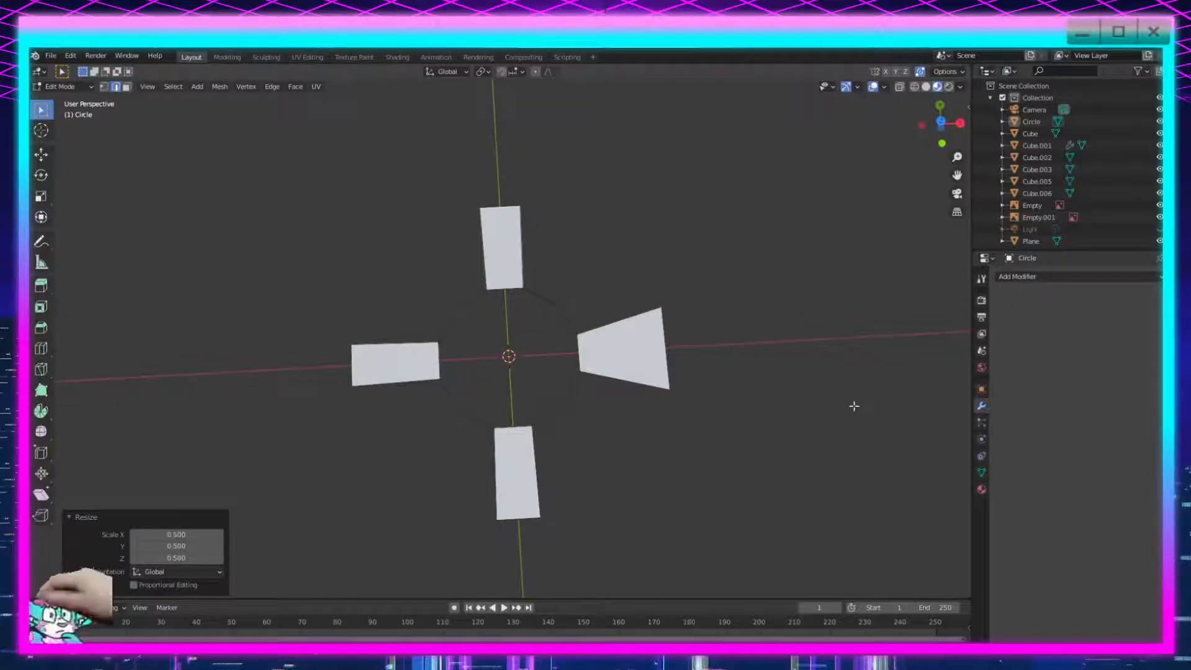
Scale the outer edge of the right flared arm to 0.5 on all axes.
click(667, 360)
key(s)
click(732, 439)
drag(190, 534, 190, 558)
text(.5)
key(Return)
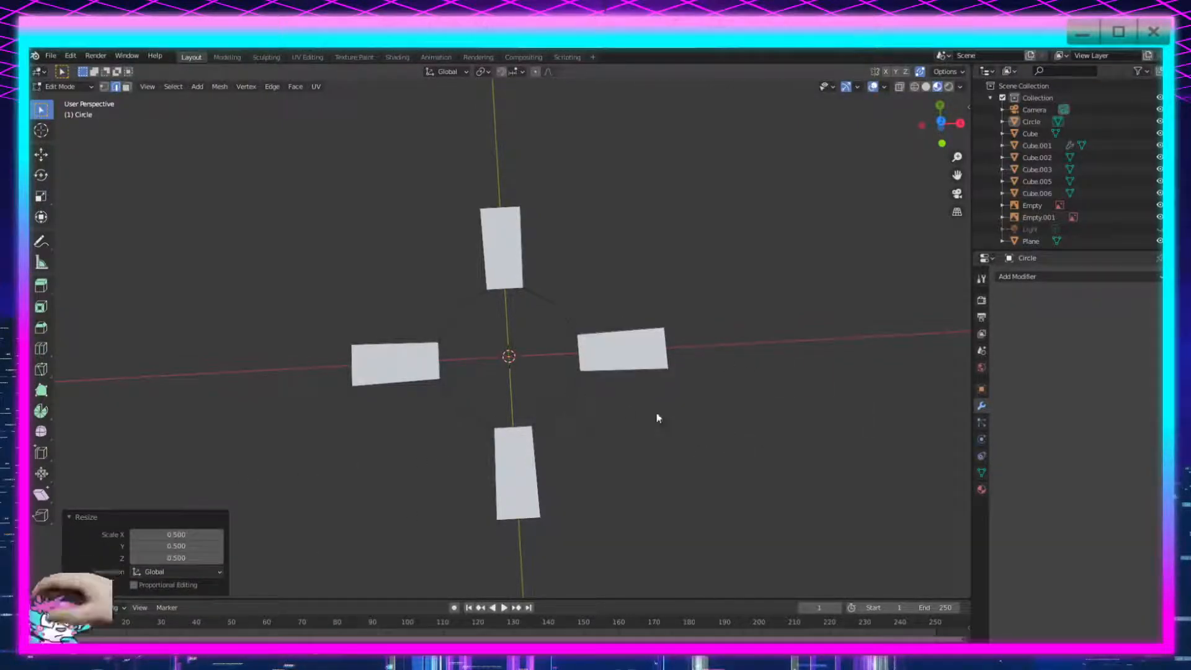
Shorten all four arms by scaling their outer edges together to about 0.867.
click(498, 538)
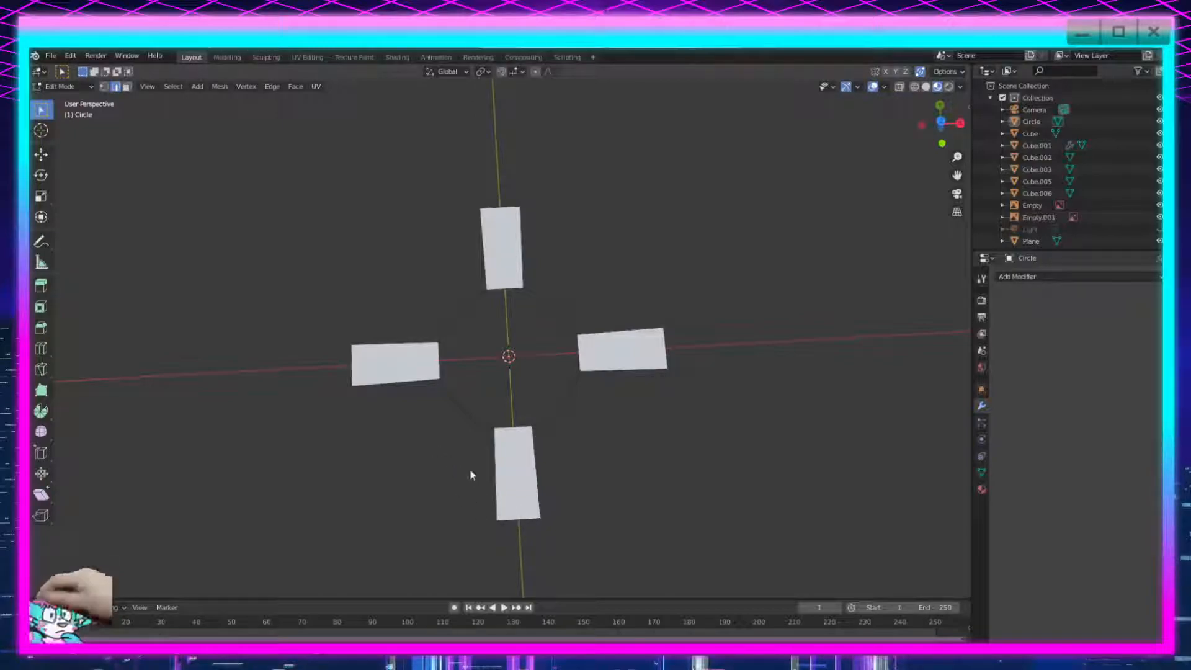
middle_drag(696, 496, 613, 476)
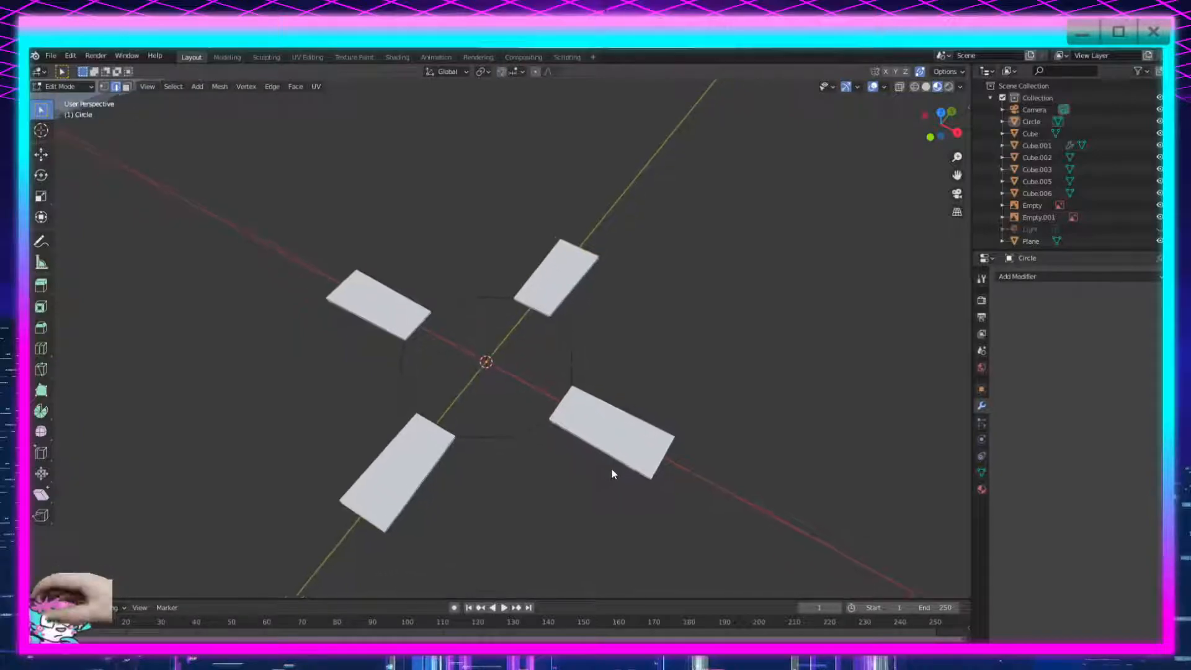
scroll(612, 476, up, 2)
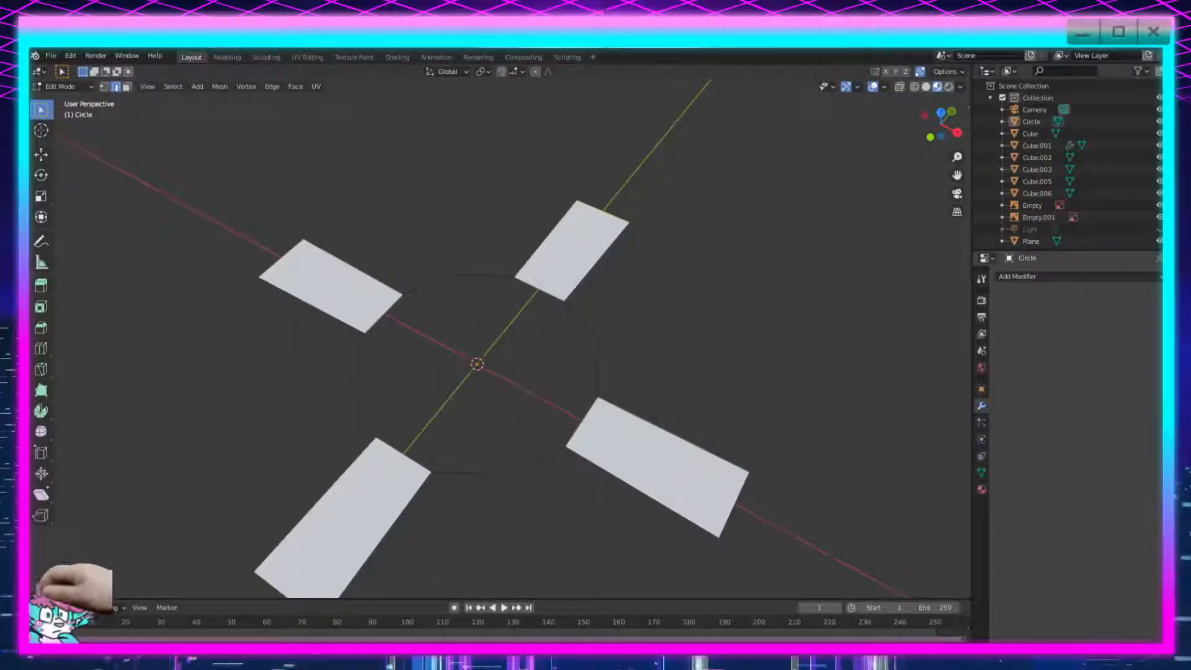
middle_drag(467, 438, 574, 425)
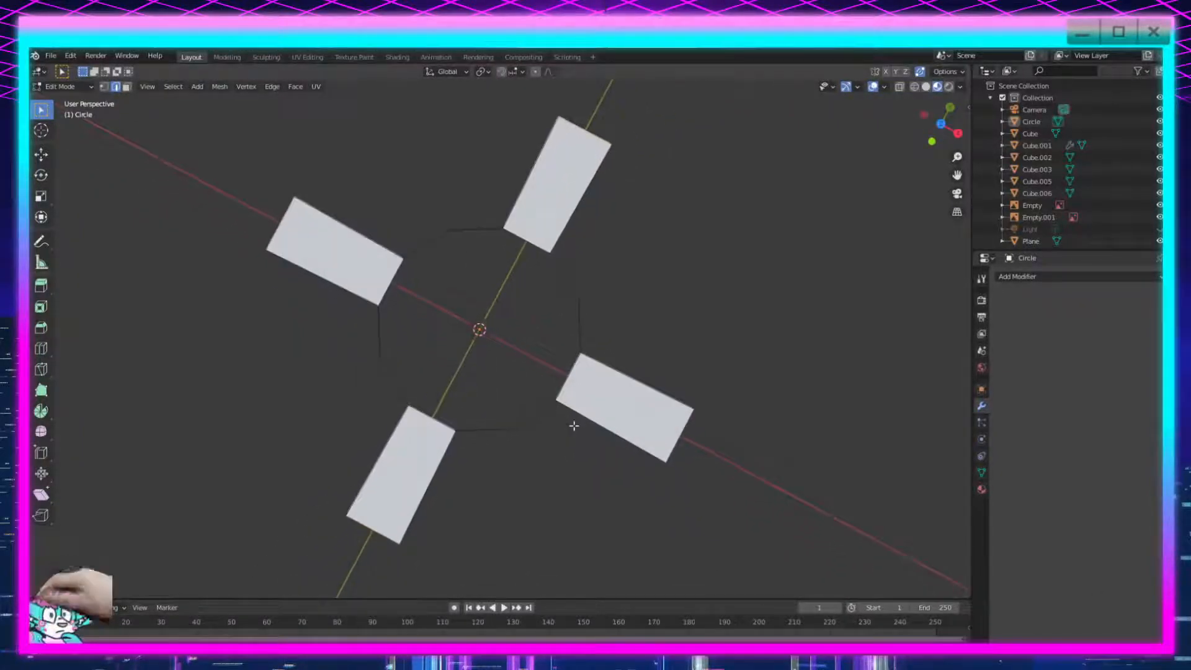
key(s)
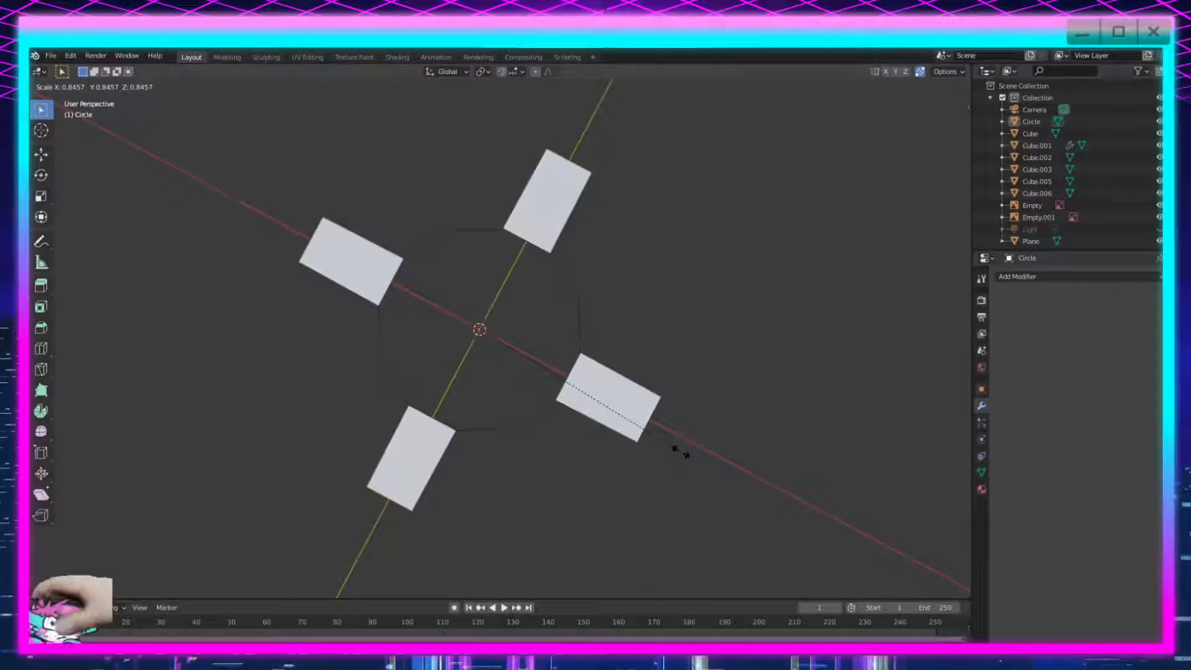
click(686, 452)
mouse_move(686, 452)
middle_down()
mouse_move(657, 471)
mouse_move(707, 455)
middle_up()
scroll(708, 454, down, 2)
shift+middle_drag(591, 482, 623, 501)
middle_drag(604, 429, 602, 440)
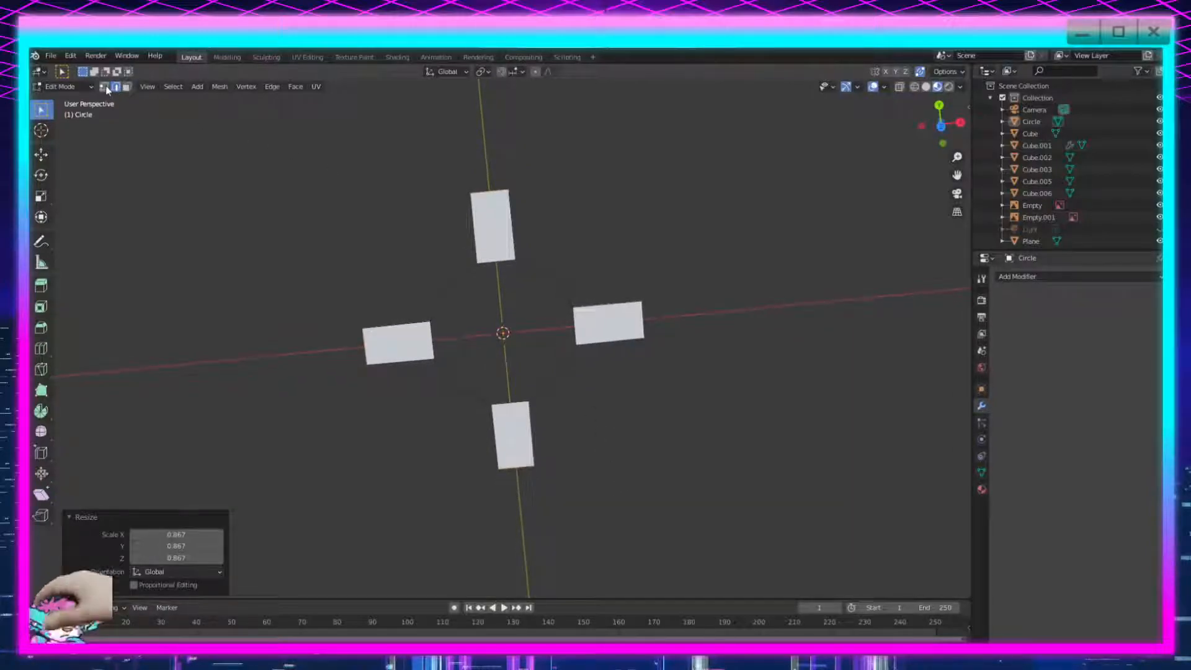
Switch to vertex selection and select the two outer vertices of the left arm.
key(1)
shift+drag(596, 448, 444, 525)
shift+drag(380, 306, 329, 428)
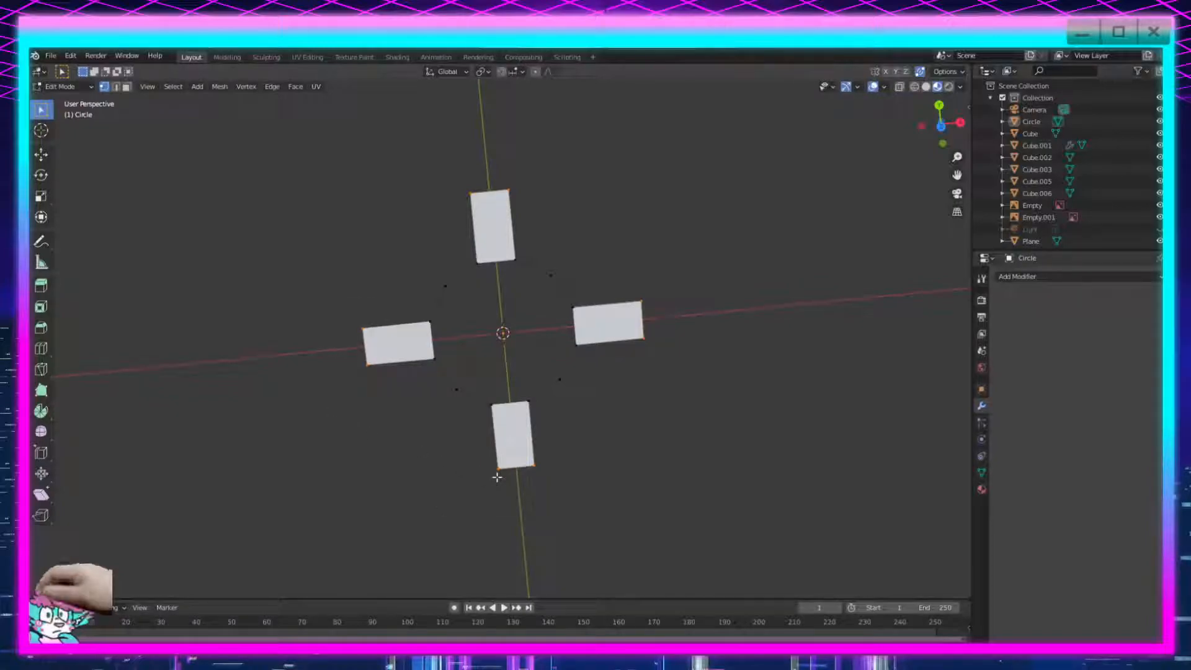
shift+drag(385, 304, 325, 428)
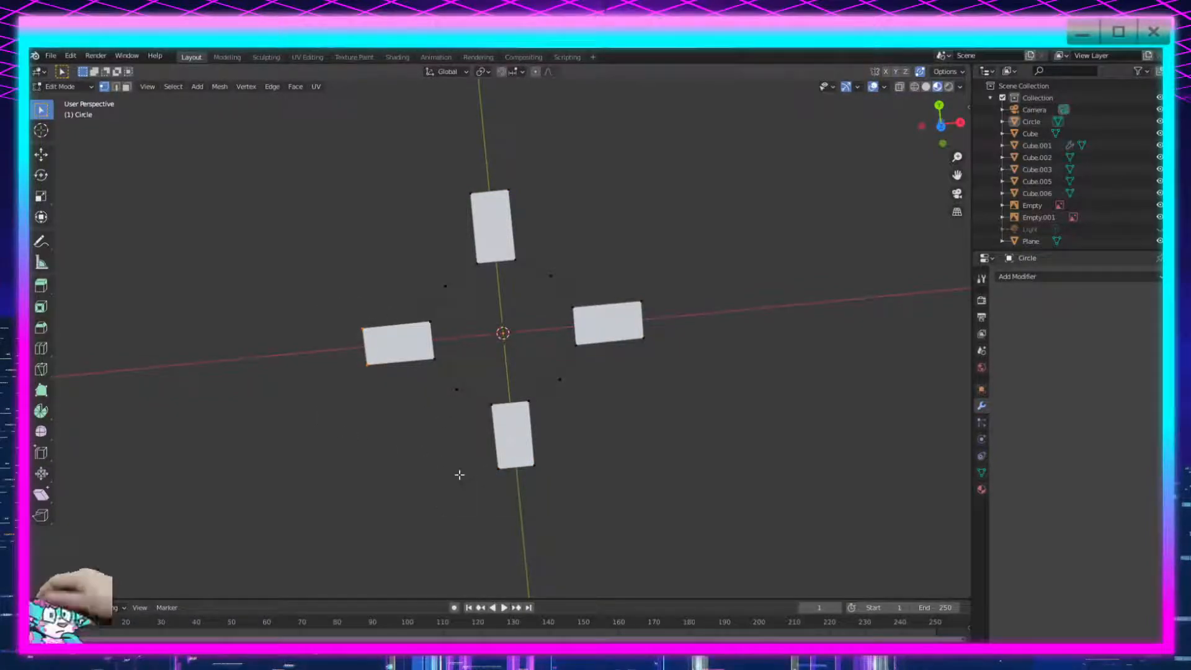
click(1078, 276)
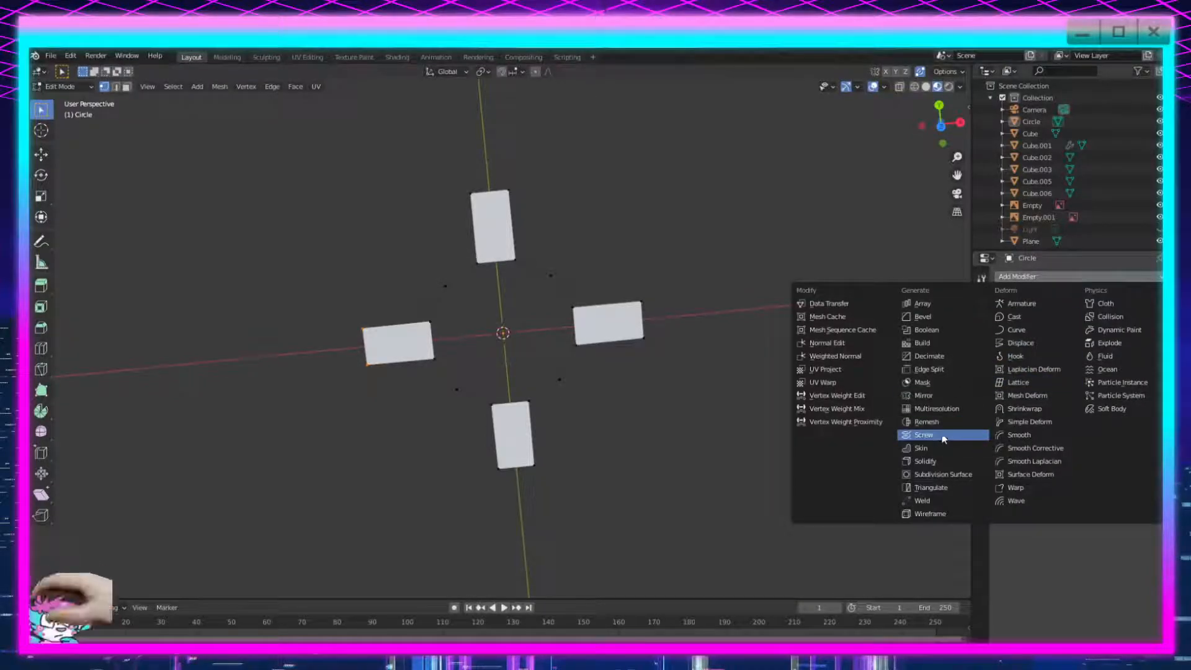
Add centred lengthwise loop cuts to the upper, lower and left arms.
drag(700, 159, 513, 438)
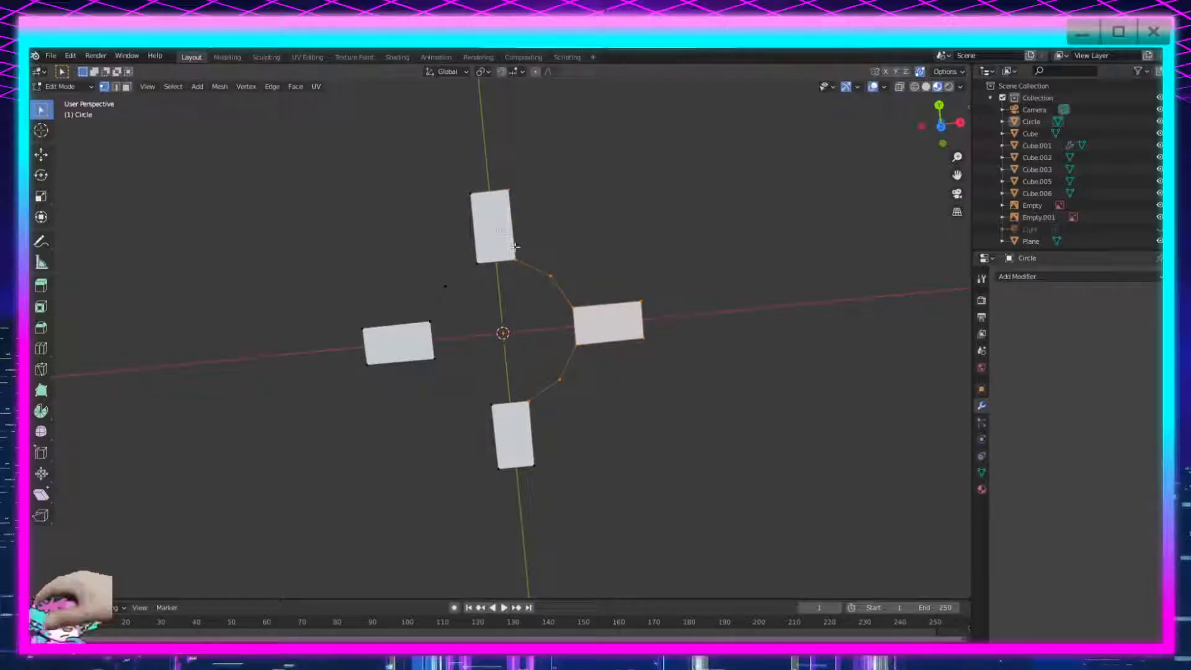
click(43, 347)
click(506, 438)
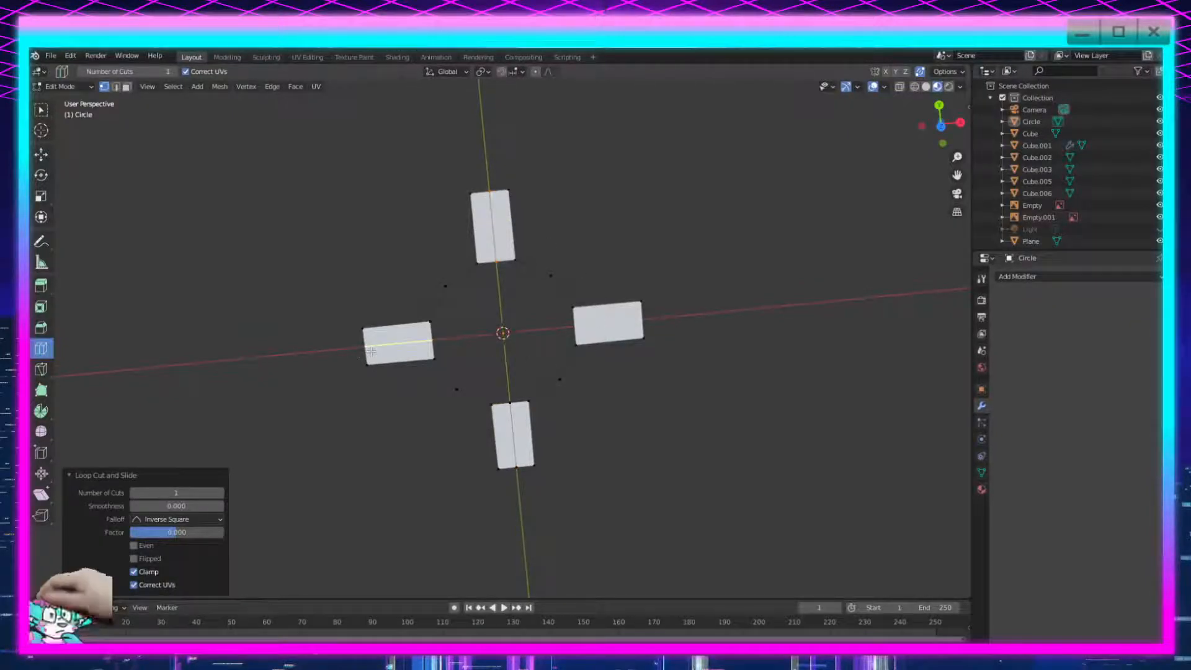
Delete all vertices outside the upper-left quarter, keeping the centre-line vertices of the upper and left arms.
click(41, 109)
drag(581, 159, 500, 289)
shift+drag(696, 279, 547, 404)
shift+drag(639, 380, 403, 534)
shift+drag(449, 352, 338, 419)
key(x)
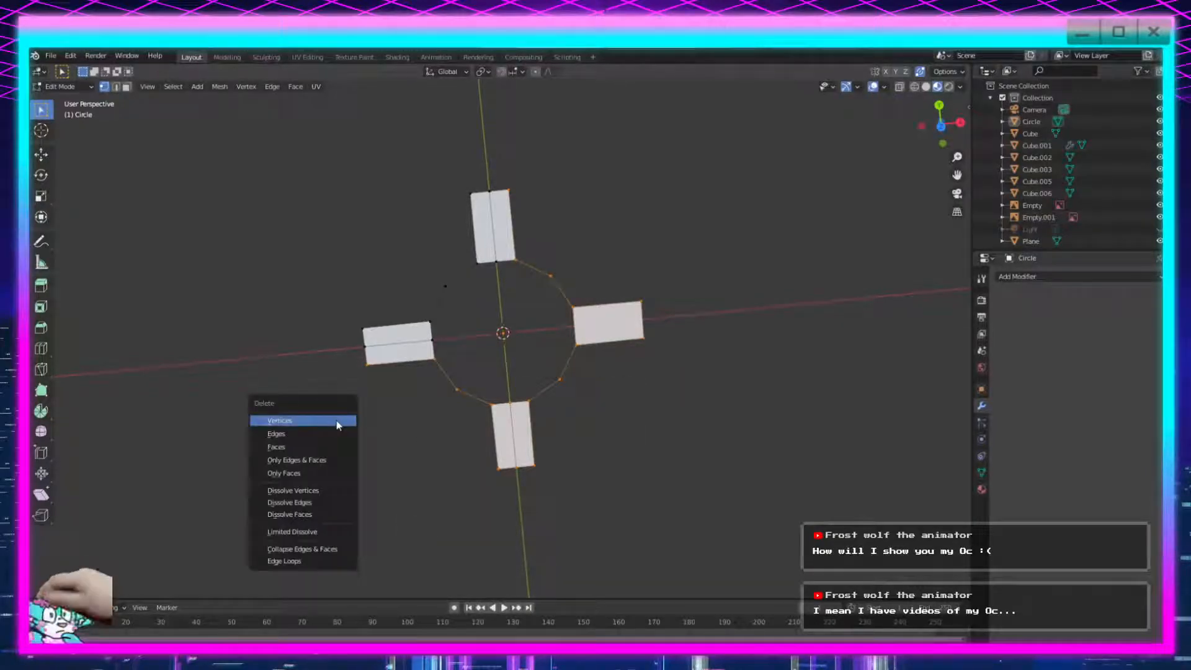
click(337, 420)
Add a Mirror modifier to the circle mesh and set it to mirror on the Y axis only.
click(1051, 276)
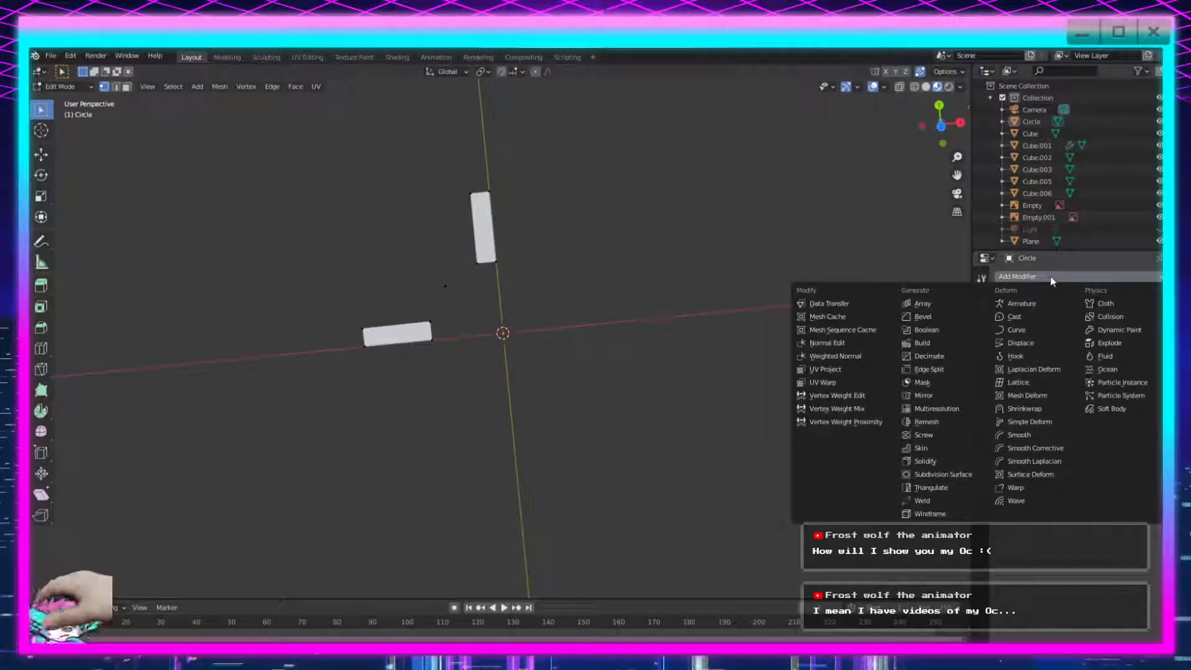
click(942, 395)
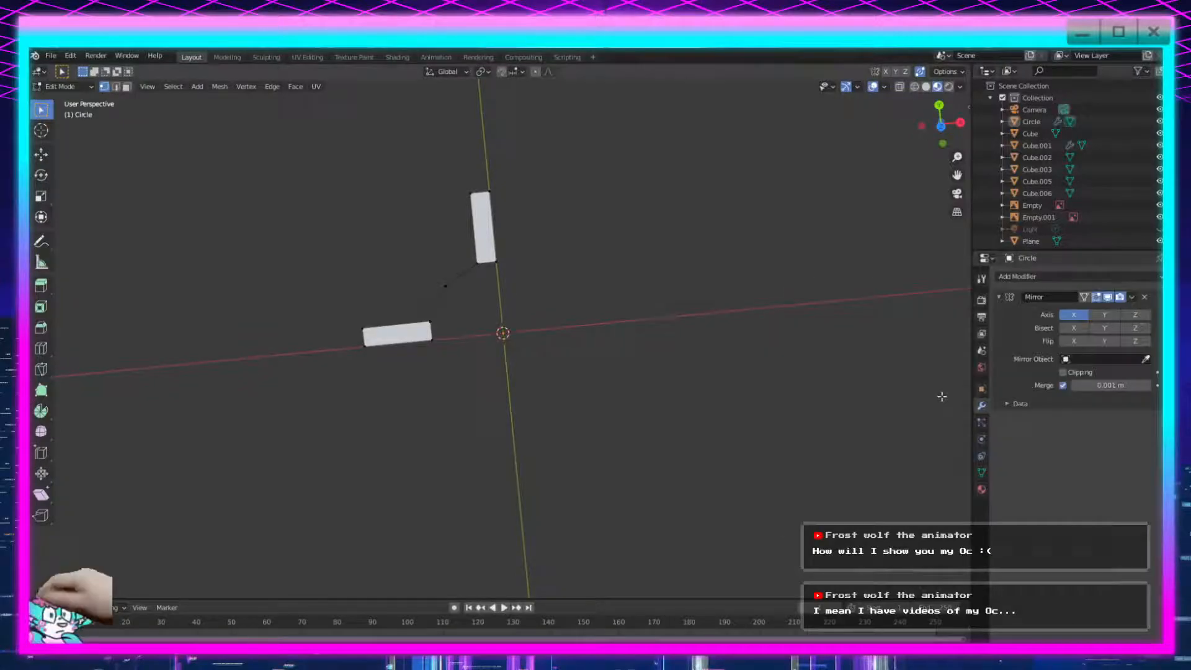
click(1105, 315)
click(1072, 317)
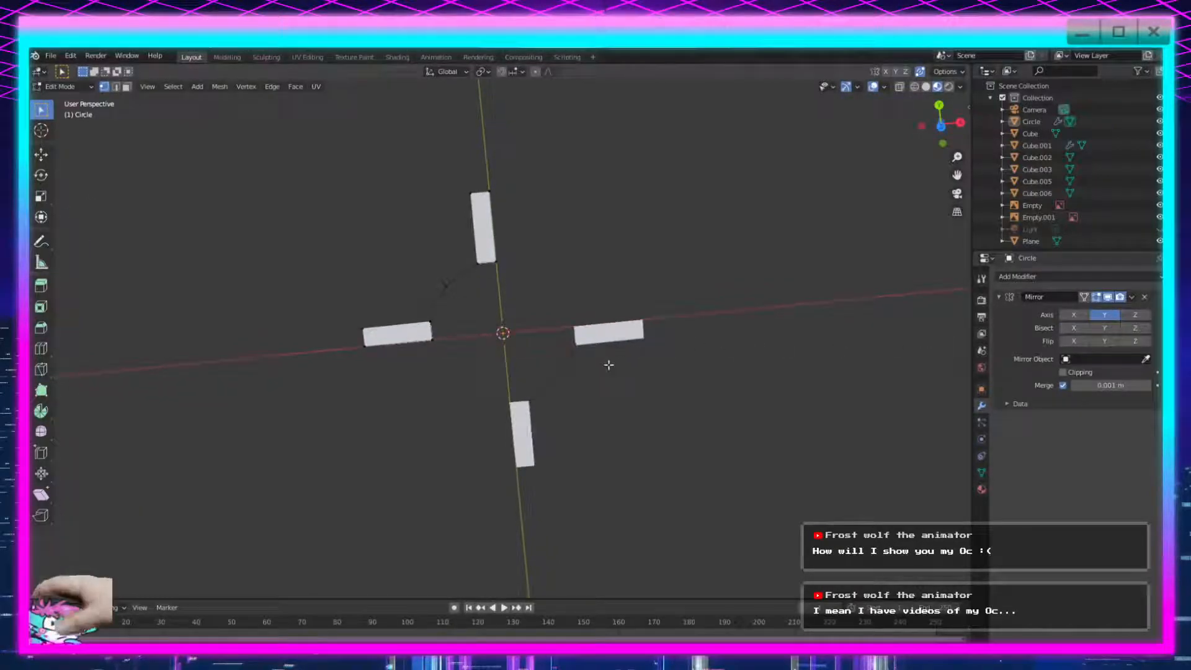
scroll(662, 452, up, 4)
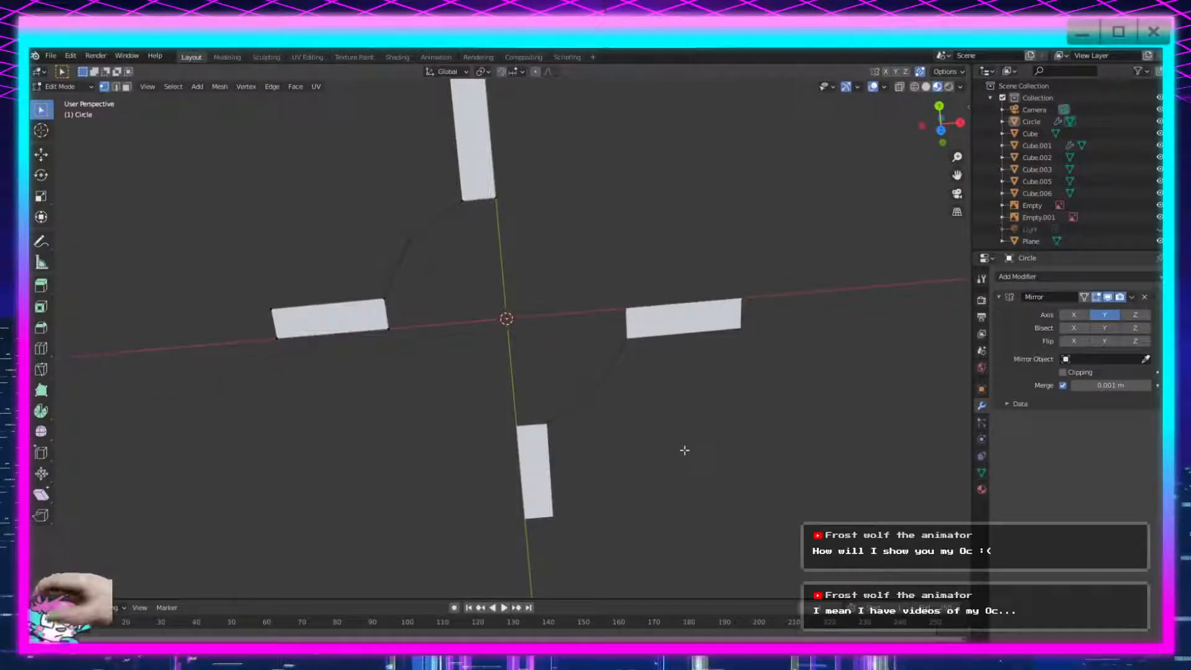
scroll(683, 415, down, 3)
Select the remaining quarter of the mesh and try to rotate it about the global Z axis.
key(Tab)
key(Tab)
drag(536, 160, 309, 398)
key(r)
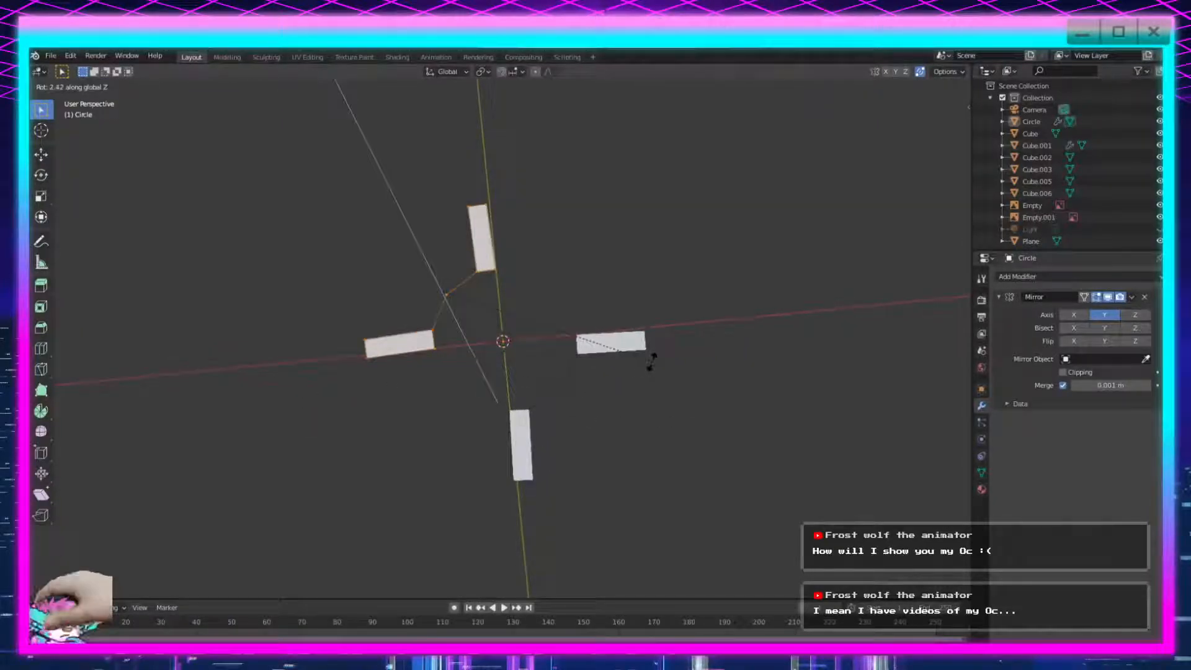
right_click(684, 339)
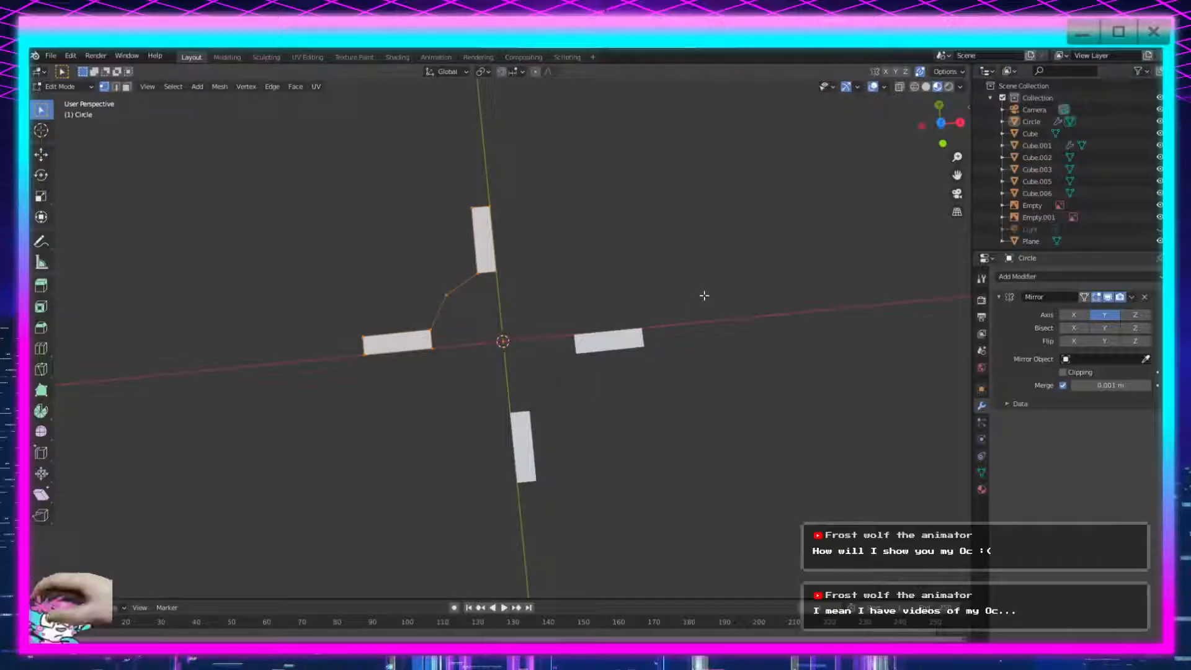
Try mirroring on the X axis in addition to Y, and switch X off again.
scroll(529, 323, down, 2)
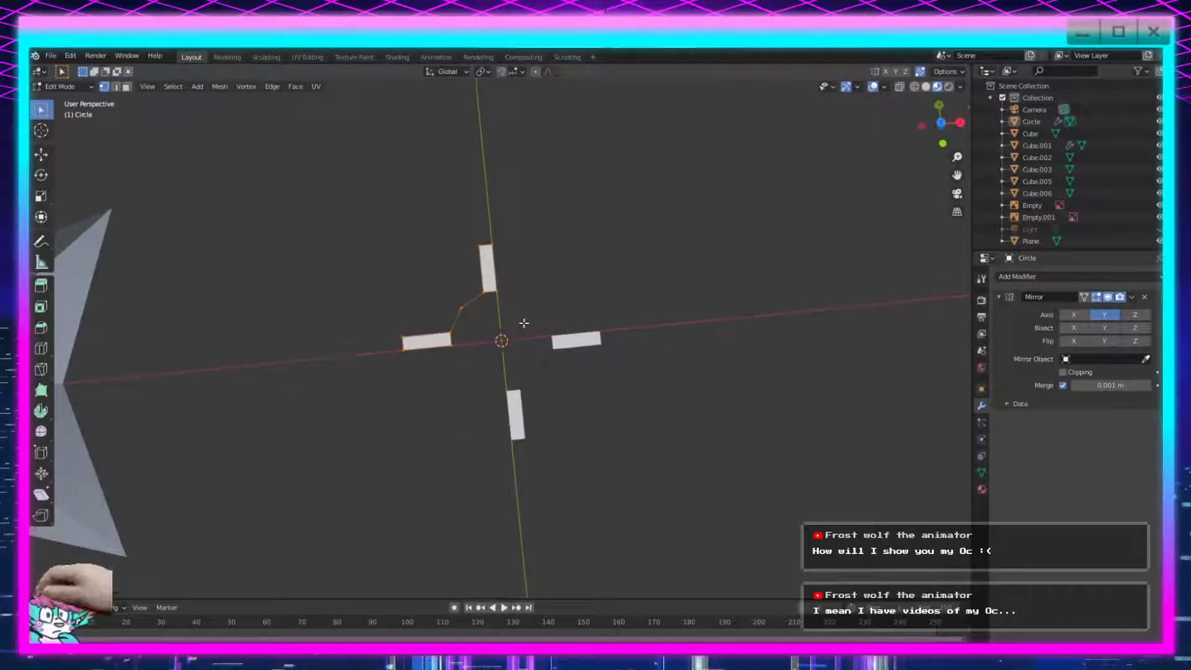
scroll(523, 324, up, 3)
click(1075, 315)
click(1077, 314)
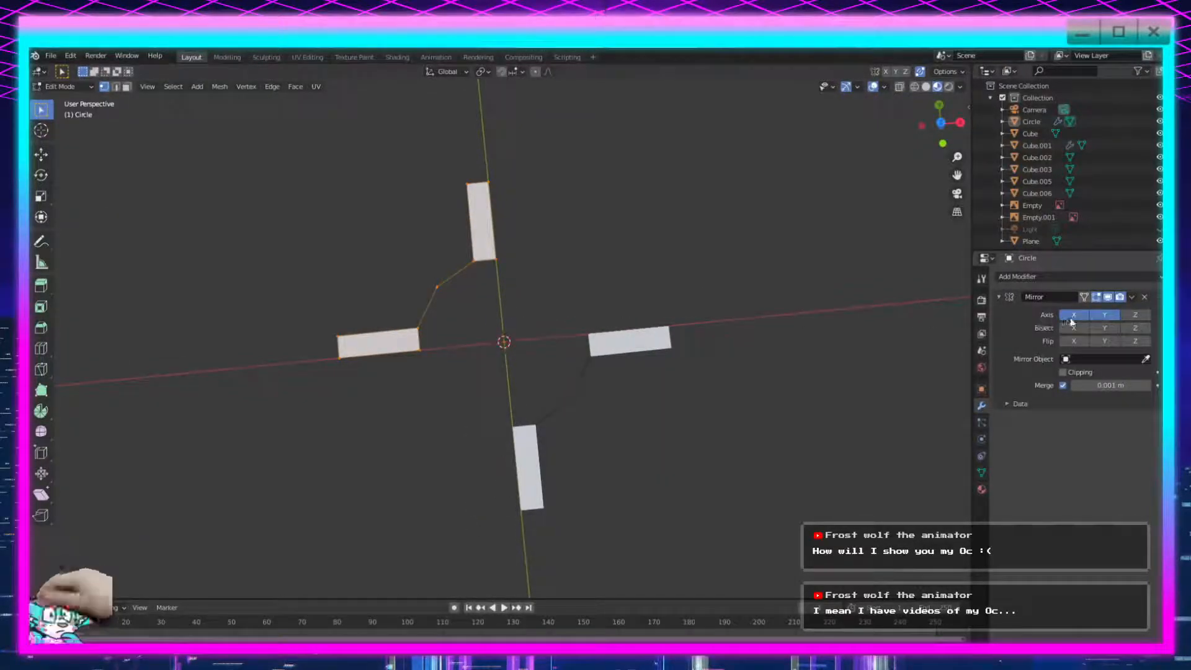
Try a free rotation of the selected quarter in the top-down view and undo it.
middle_drag(723, 426, 608, 436)
key(r)
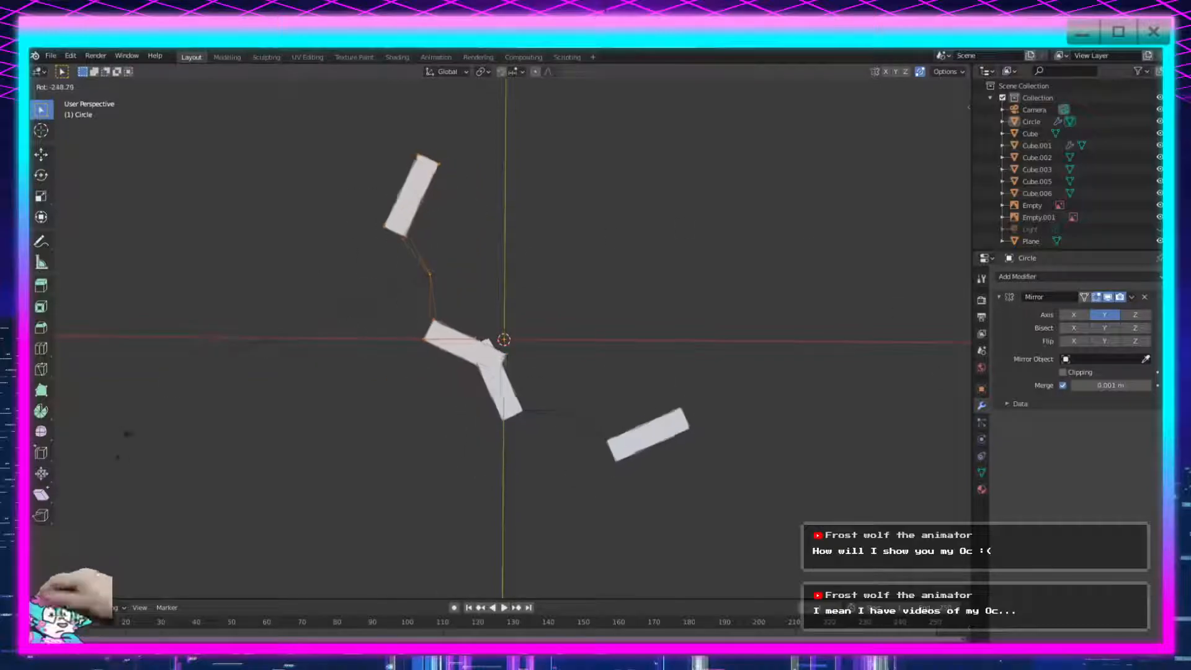
click(304, 428)
key(ctrl+z)
scroll(465, 415, up, 2)
scroll(646, 274, up, 1)
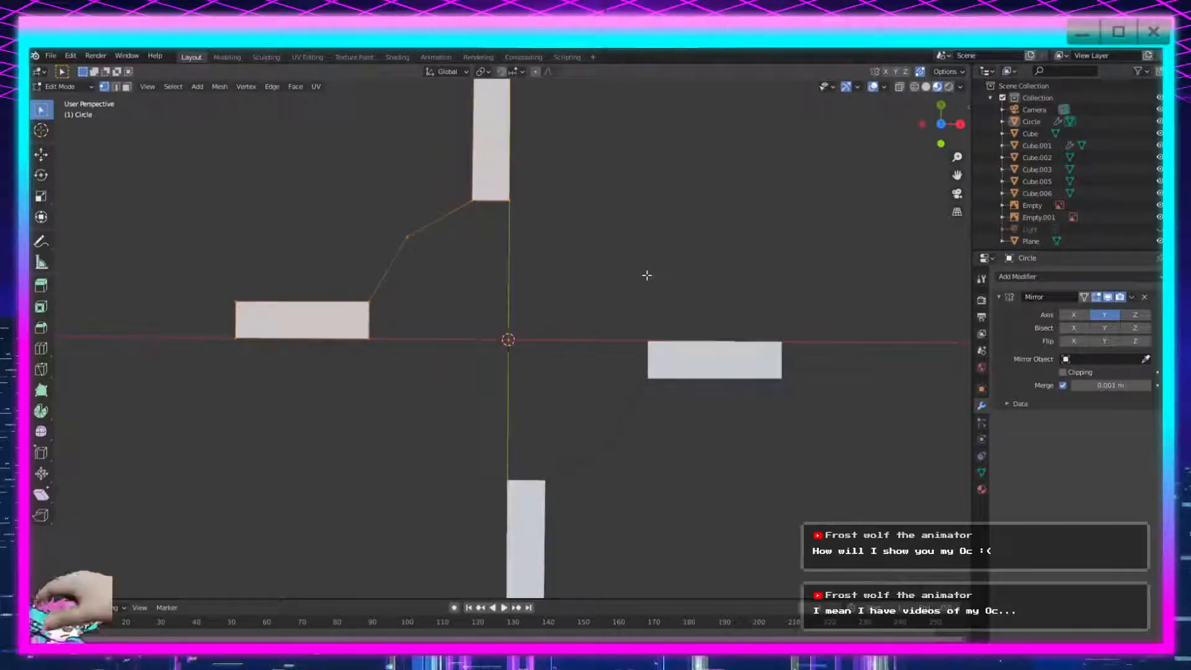
middle_drag(645, 273, 627, 300)
click(1075, 342)
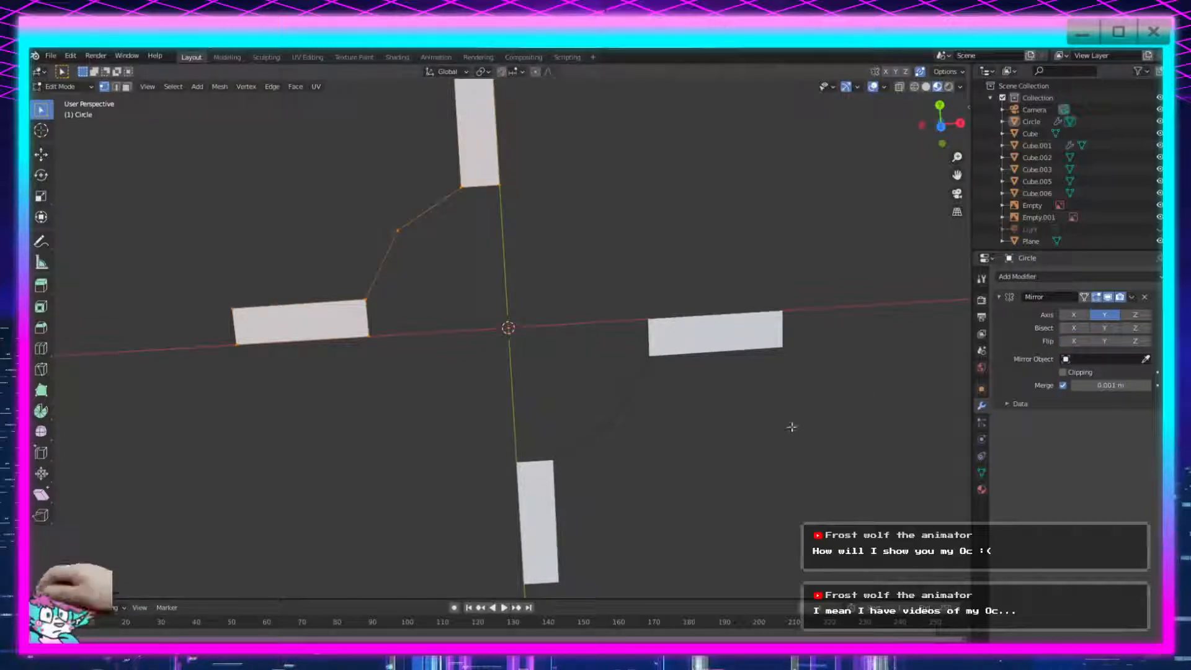
scroll(524, 341, down, 2)
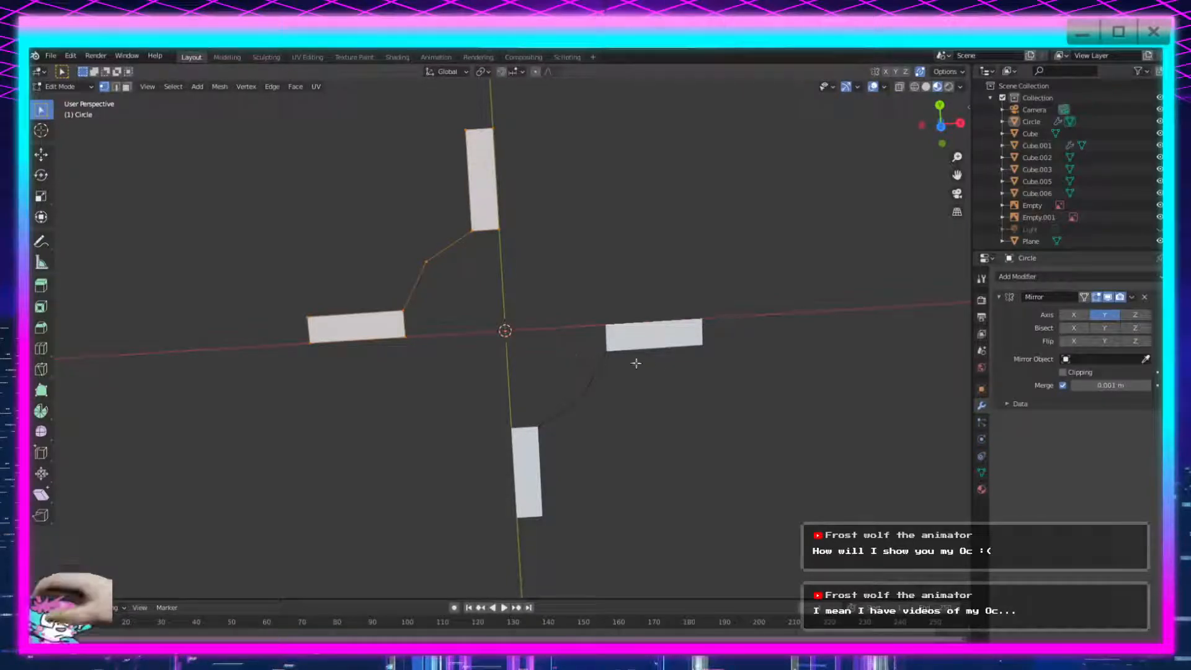
scroll(438, 412, up, 2)
middle_drag(438, 412, 546, 359)
middle_drag(442, 421, 632, 458)
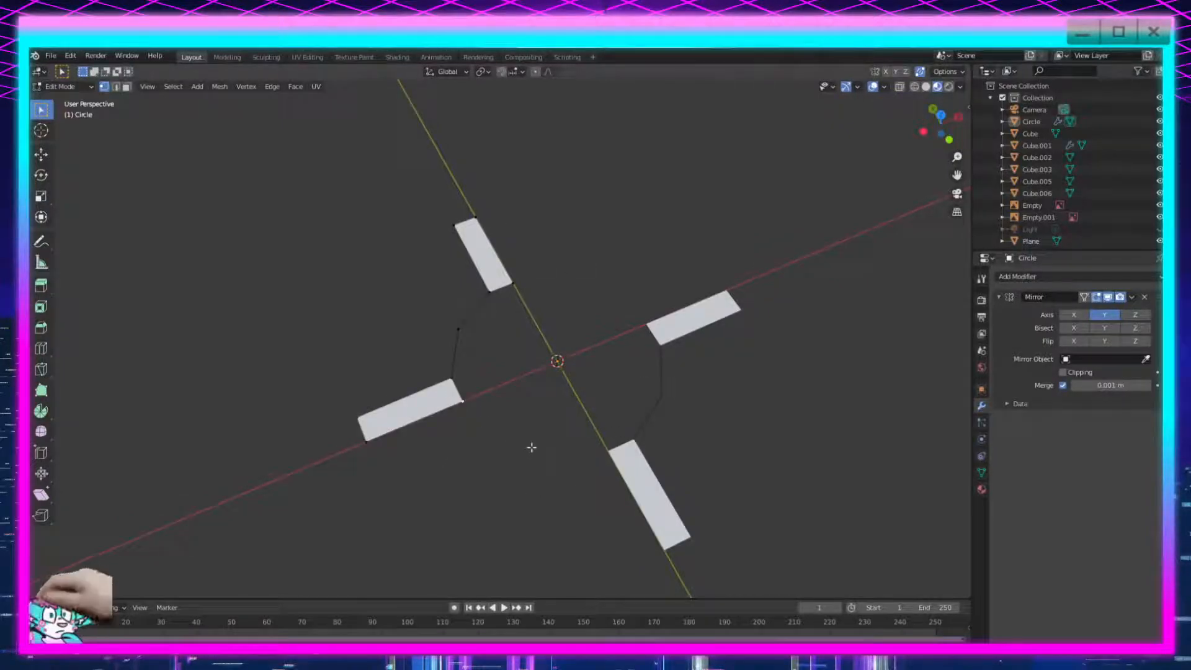
scroll(530, 448, down, 3)
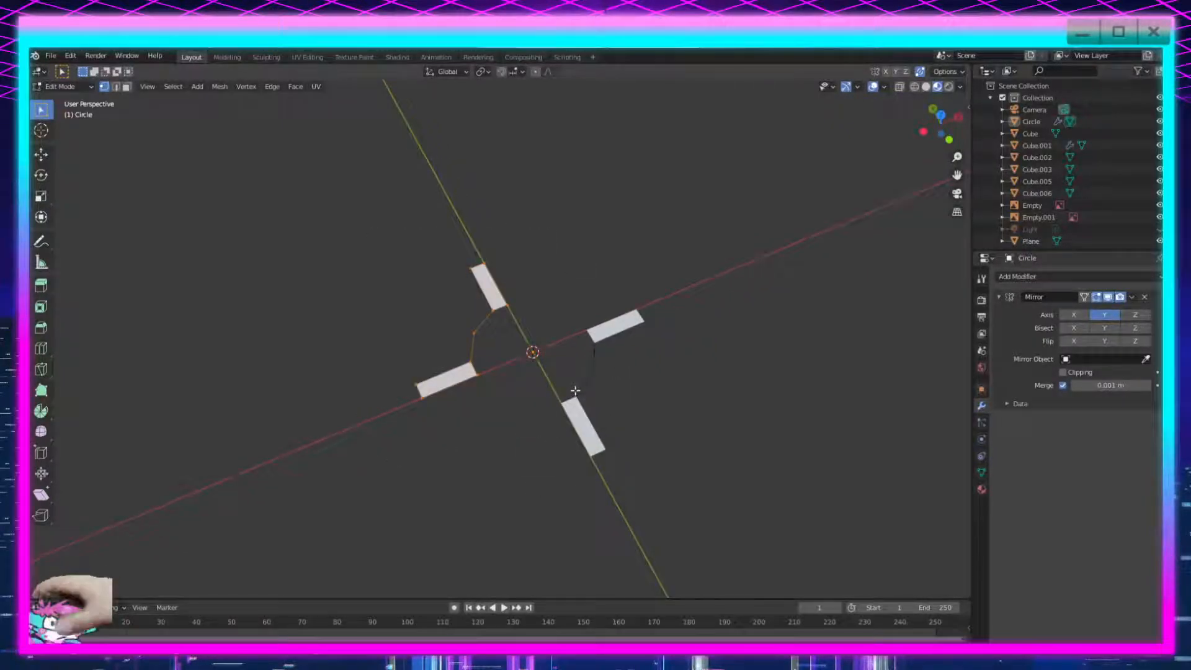
Rotate the selected quarter by 90° about the global Z axis.
middle_drag(562, 392, 606, 433)
key(r)
key(z)
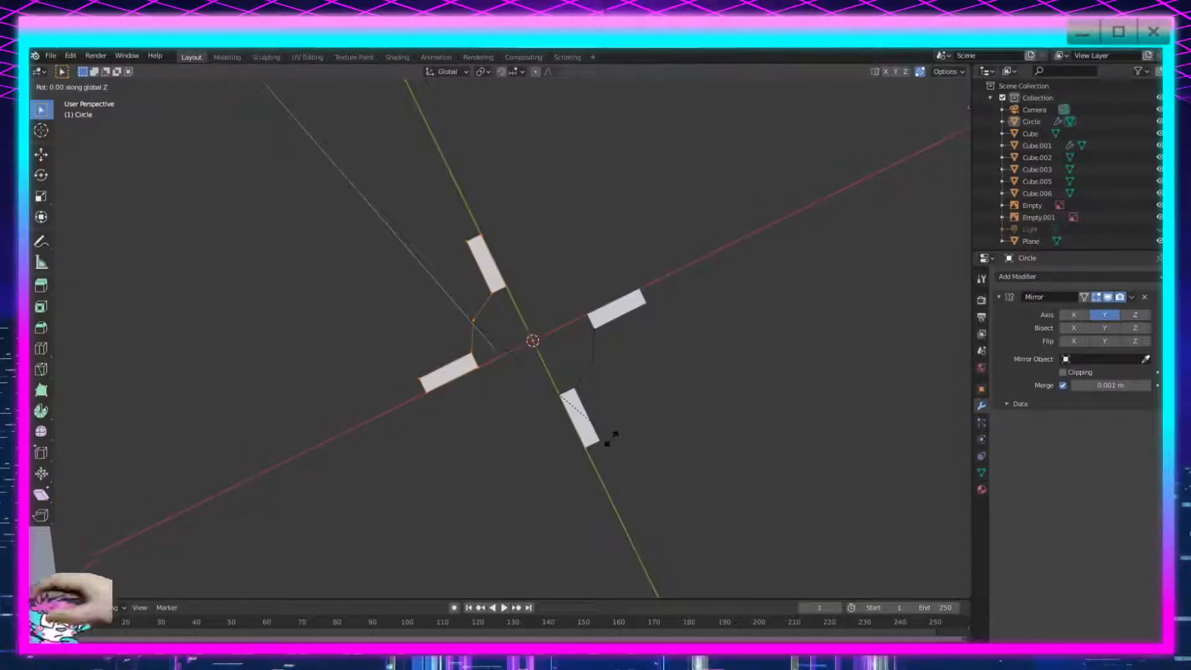
click(600, 207)
click(176, 545)
text(90)
key(Return)
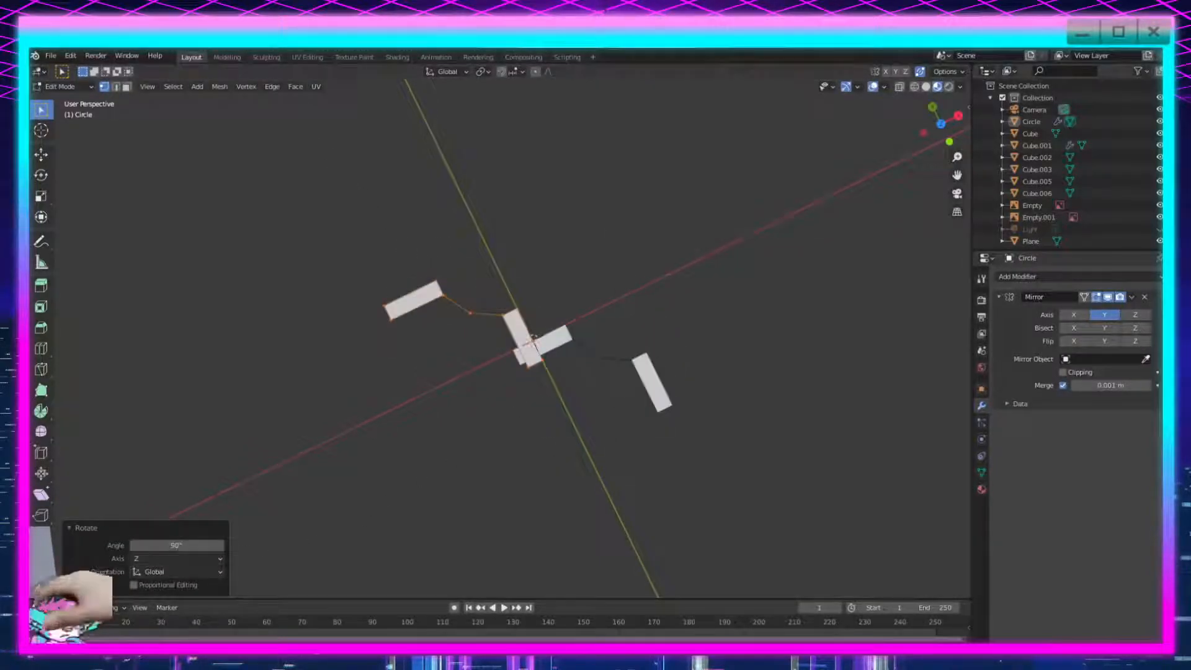
Enable the X axis alongside Y in the Mirror modifier.
key(g)
key(x)
click(497, 314)
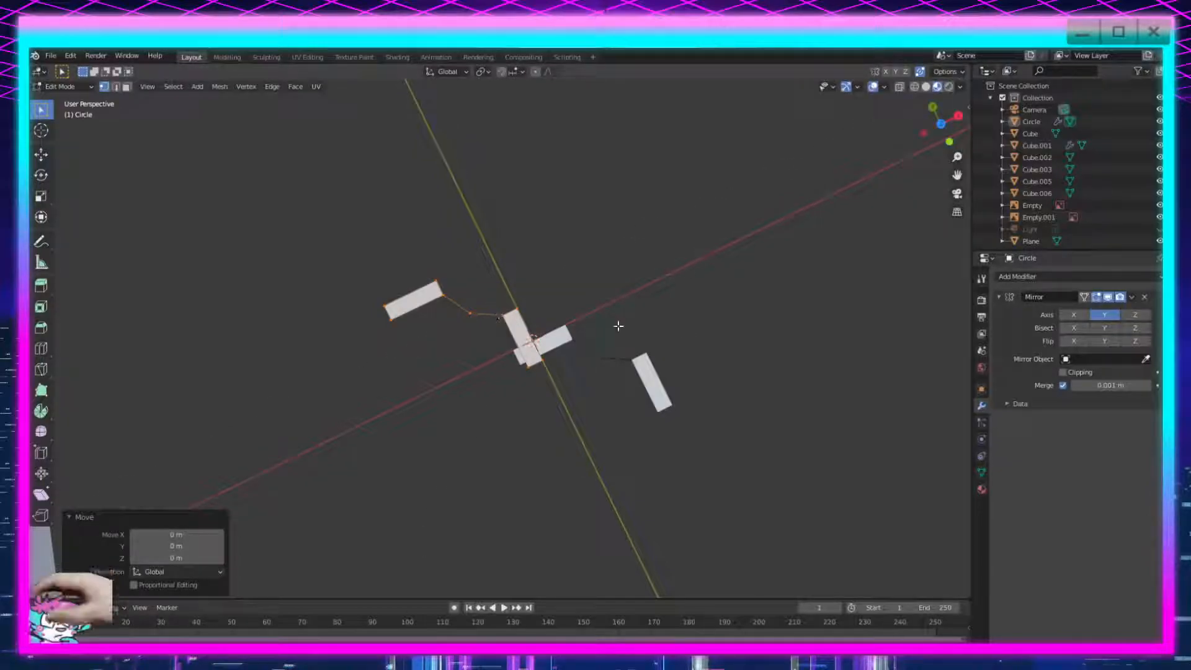
click(1074, 315)
Move the selected quarter along the global Y axis, away from the mirrored copies.
key(g)
key(z)
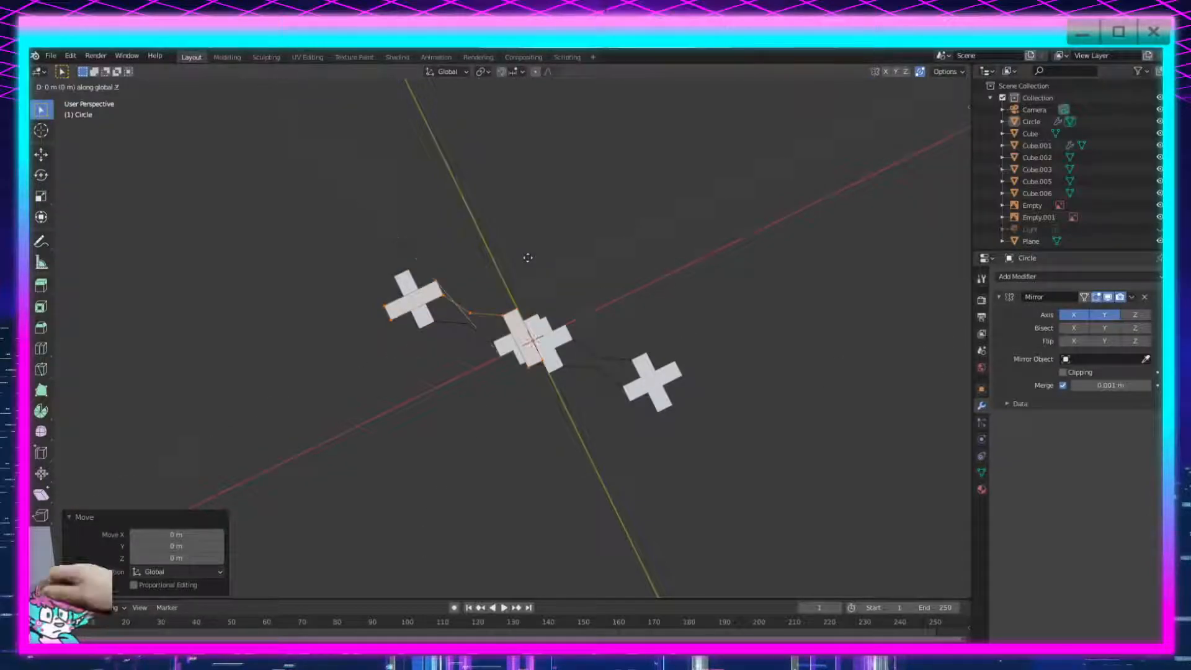
key(y)
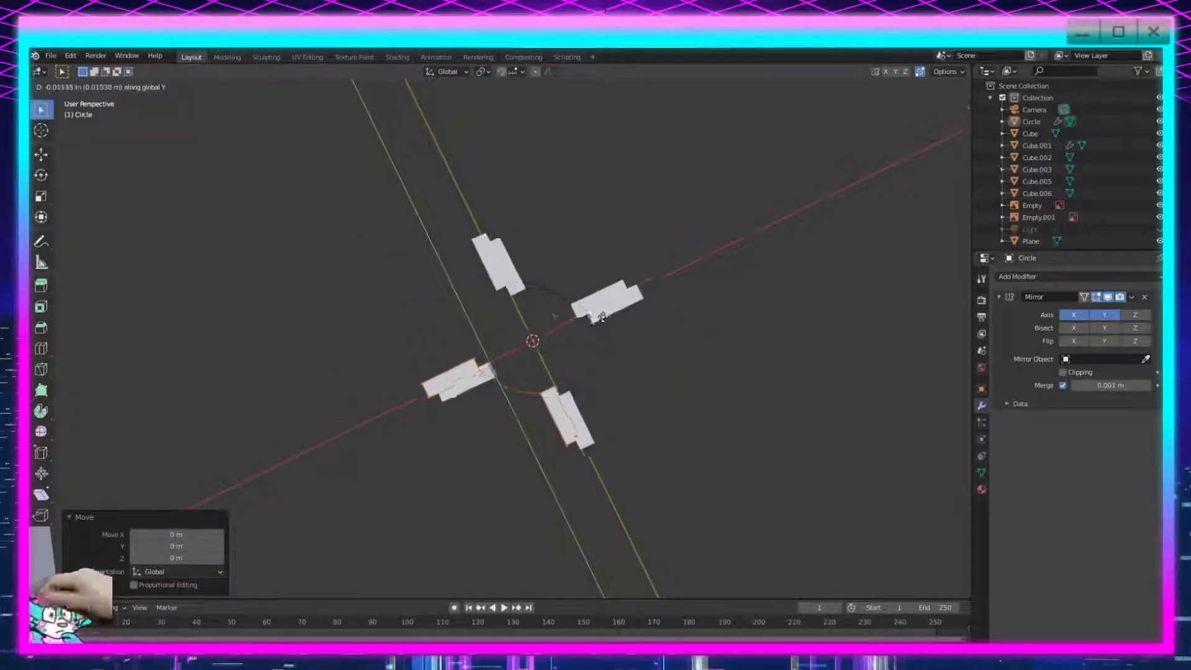
click(713, 424)
Rotate the selected piece by 90° about the global Z axis again.
key(r)
key(z)
click(516, 293)
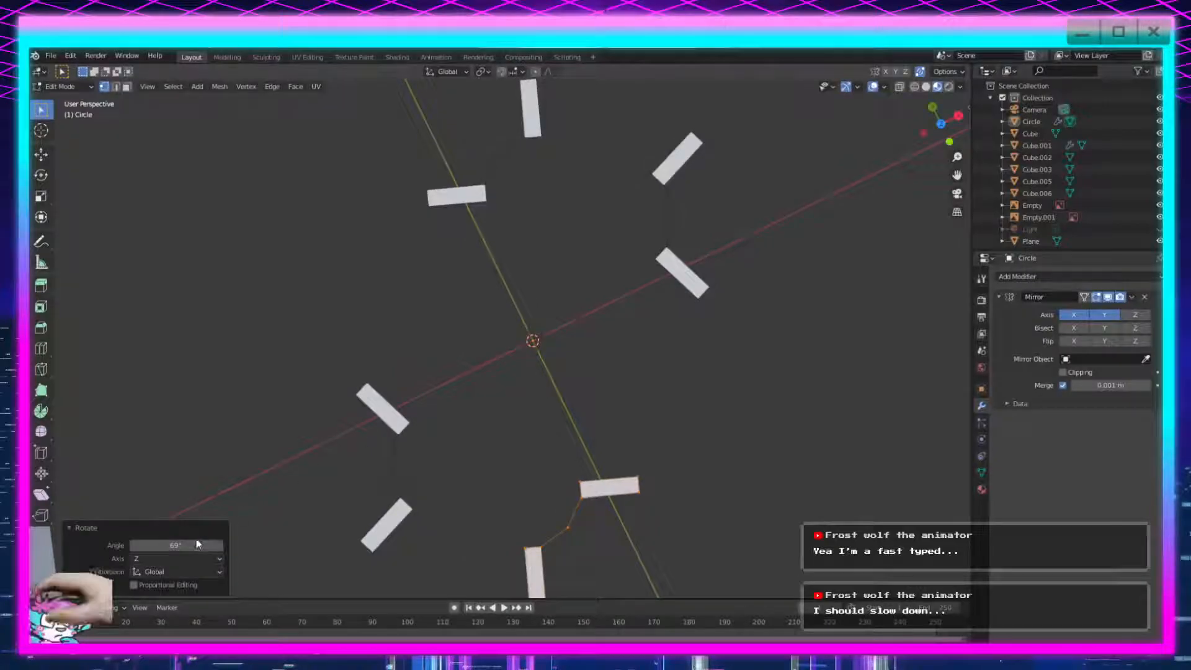
click(207, 545)
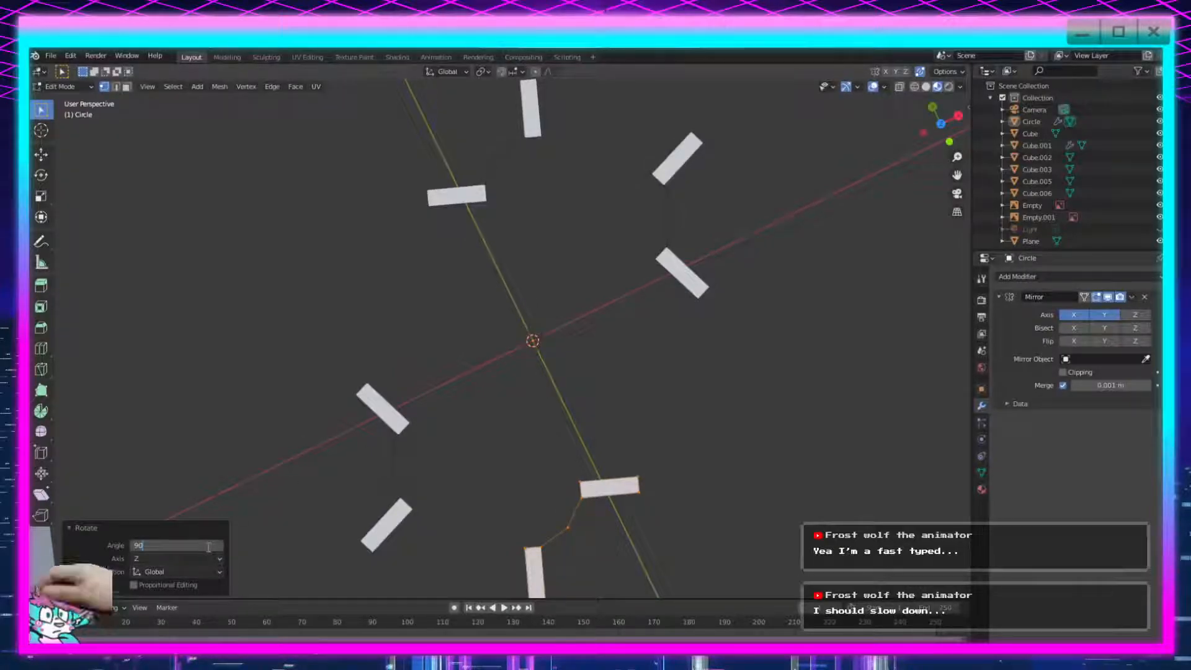
key(Return)
Move the rotated piece along the global Y axis, clear of its mirrored copies.
key(g)
key(x)
key(z)
key(y)
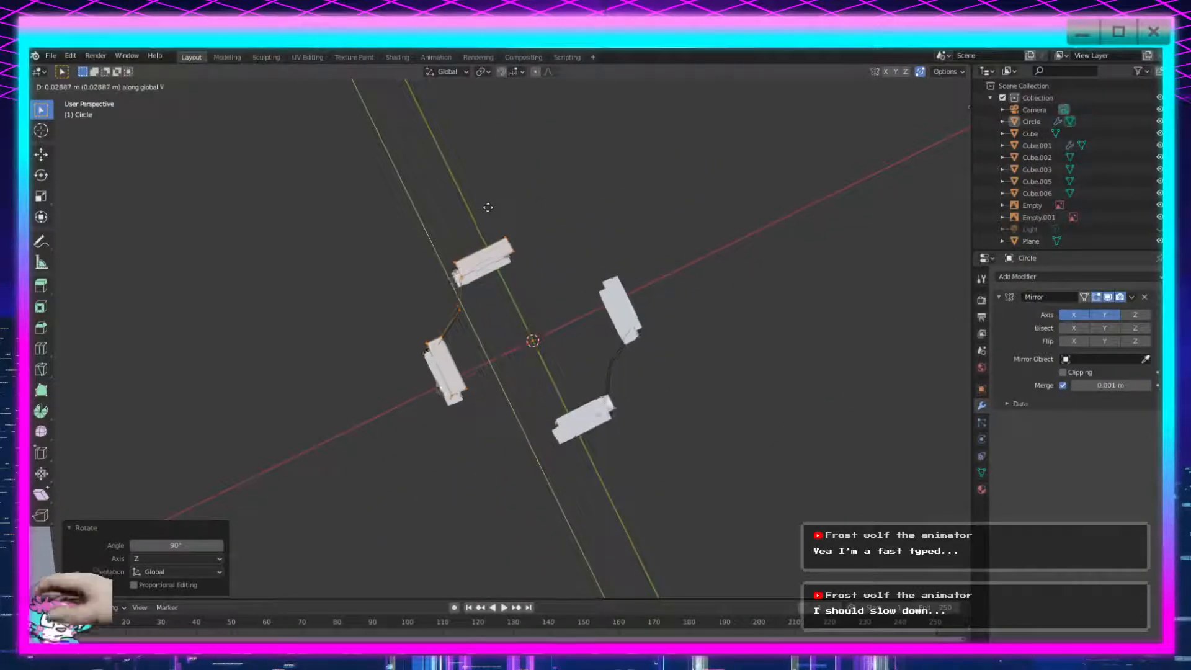
click(336, 183)
Return to Object Mode and delete the mirrored circle object.
middle_drag(546, 230, 651, 205)
key(Tab)
drag(651, 201, 388, 495)
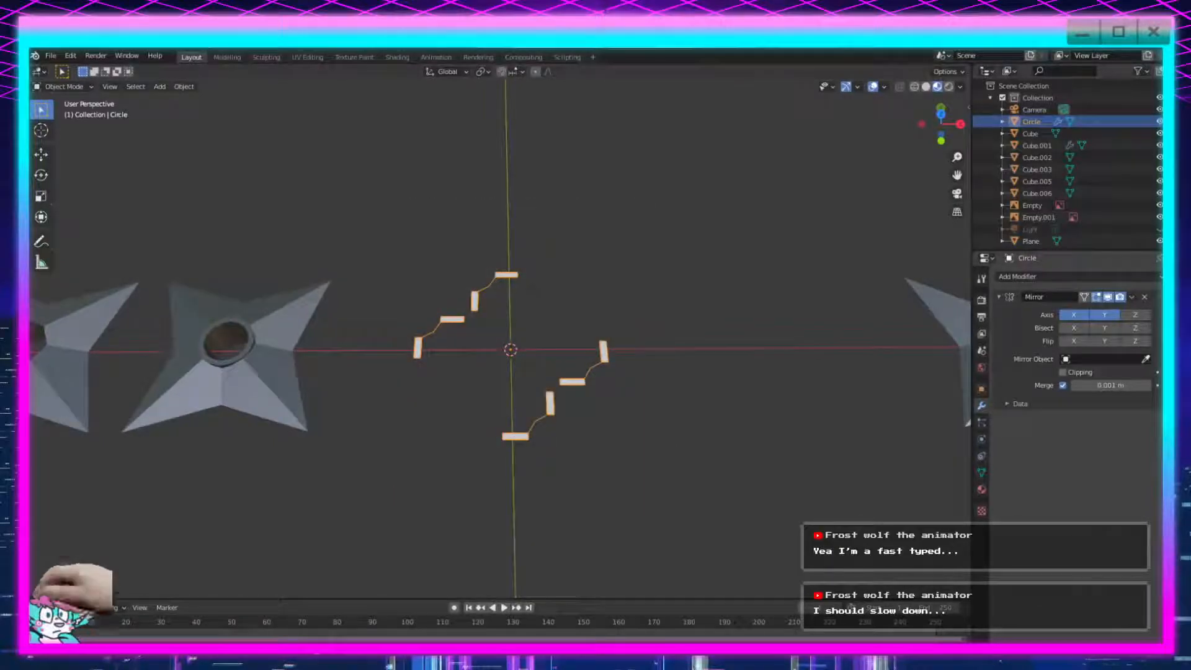
key(x)
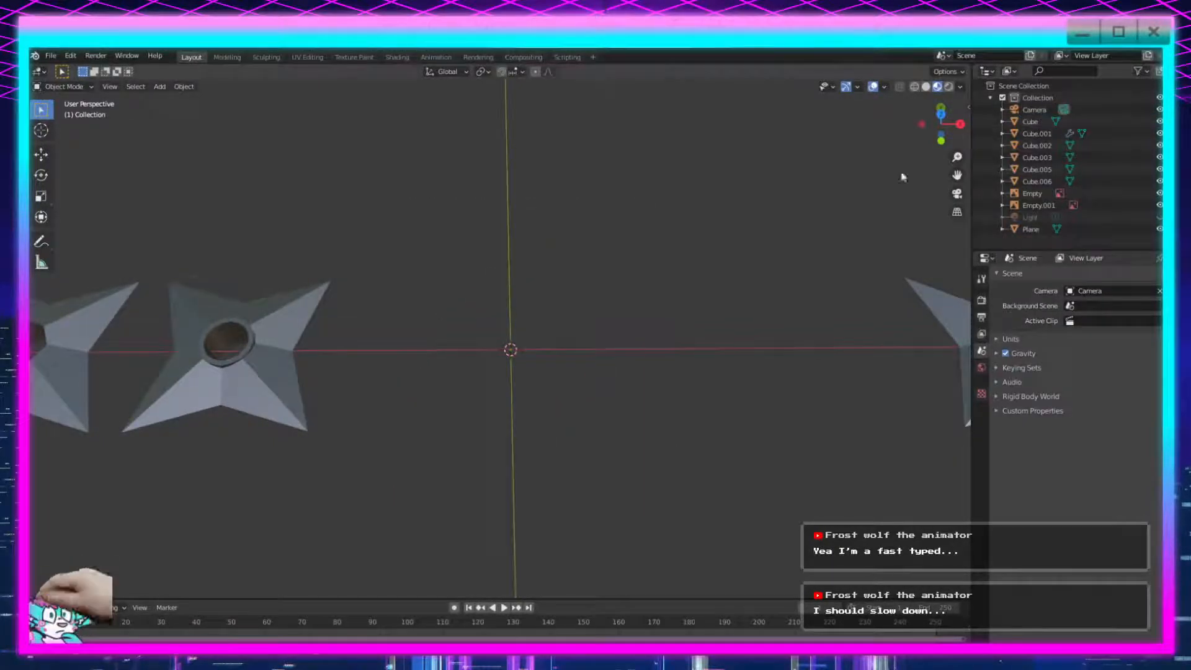
Add a 12-vertex circle mesh with a 0.0075 m radius at the world origin.
scroll(726, 288, up, 4)
key(shift+a)
mouse_move(726, 290)
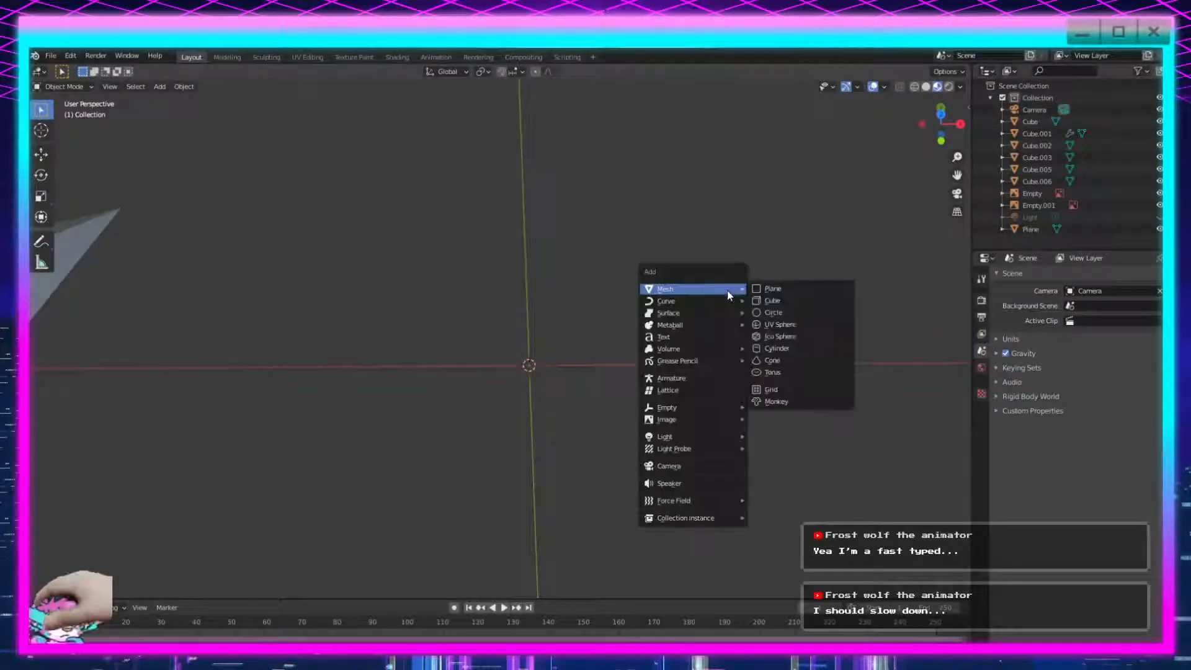
click(803, 313)
scroll(762, 366, up, 3)
shift+middle_drag(778, 391, 683, 407)
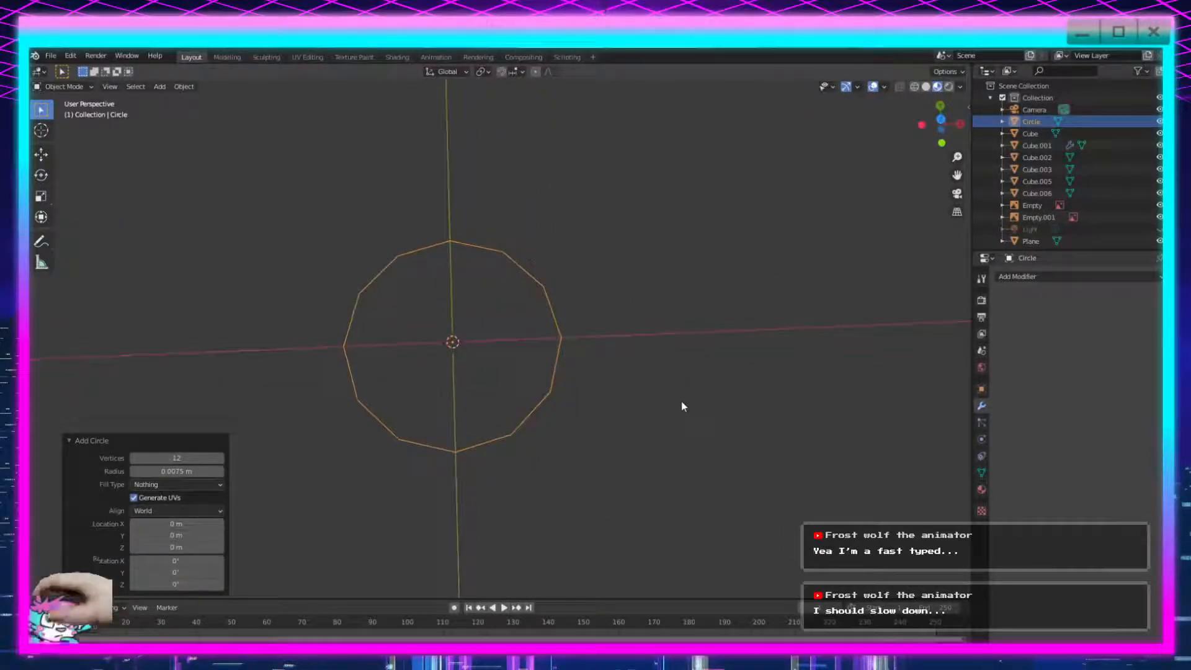
Delete the circle's vertices except the four forming the quarter arc between negative X and positive Y.
key(Tab)
drag(633, 180, 467, 563)
drag(499, 358, 267, 537)
key(x)
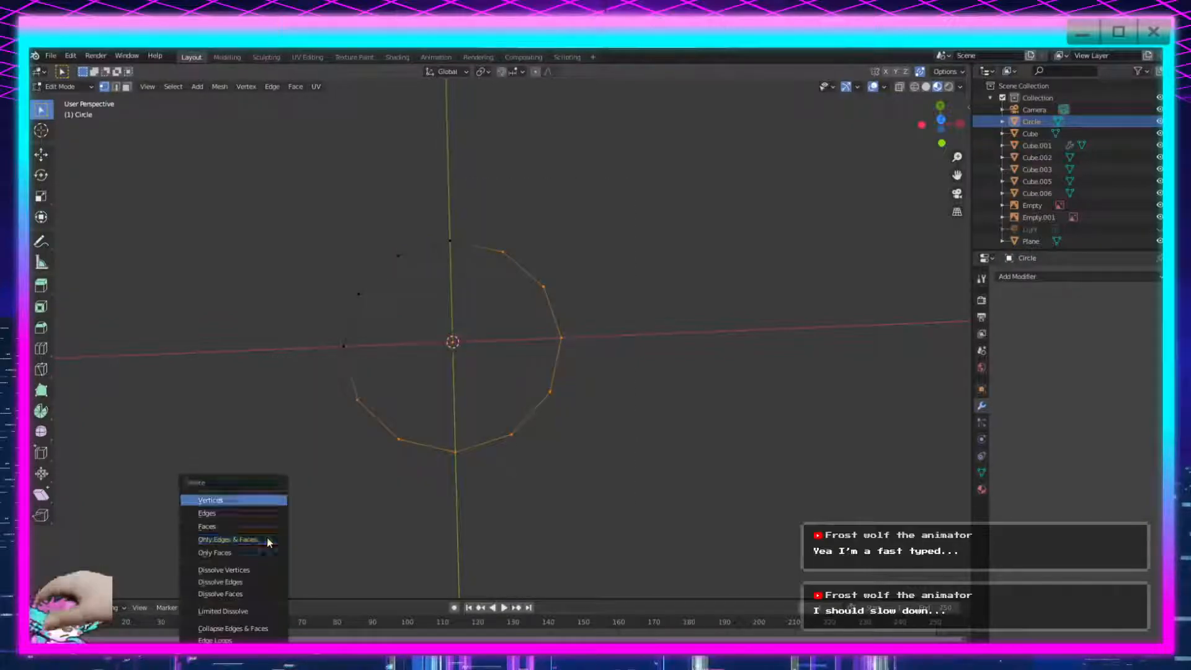
click(256, 498)
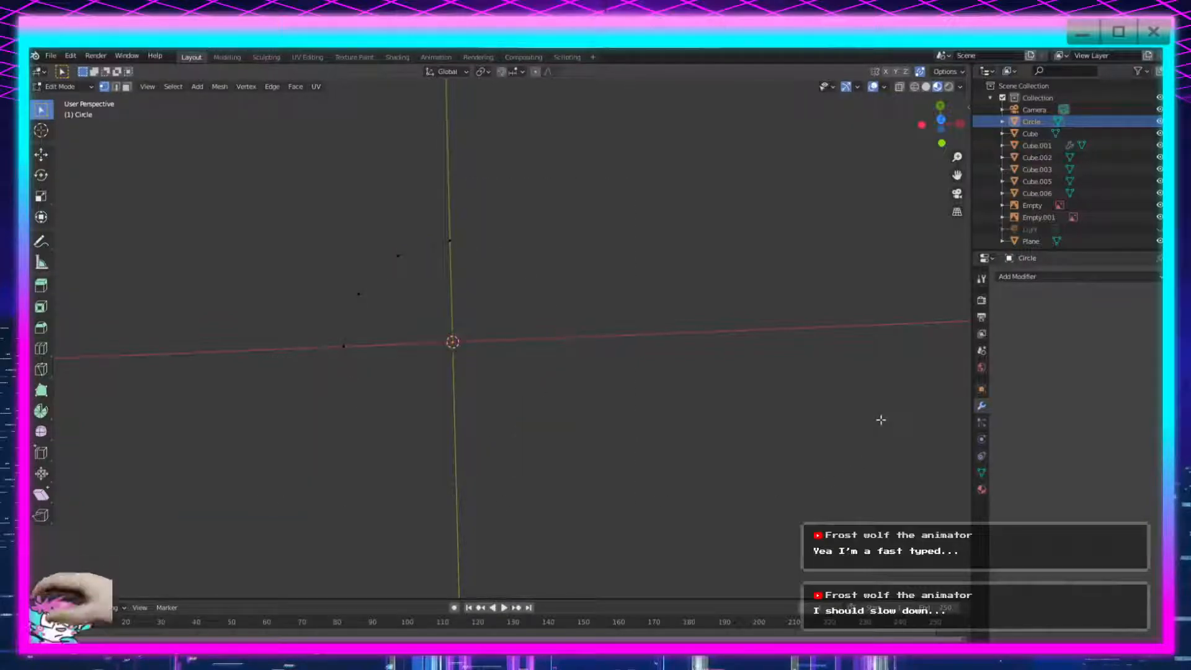
Add a Mirror modifier to the quarter arc with both the X and Y axes enabled.
click(1064, 276)
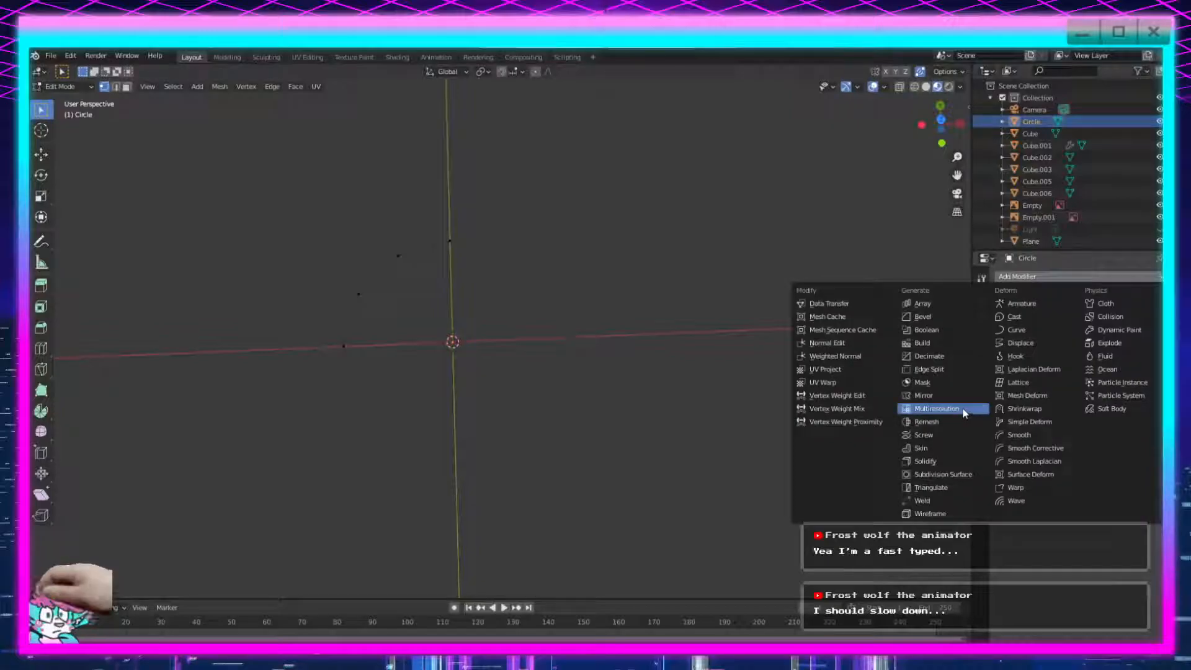
click(906, 394)
click(1087, 317)
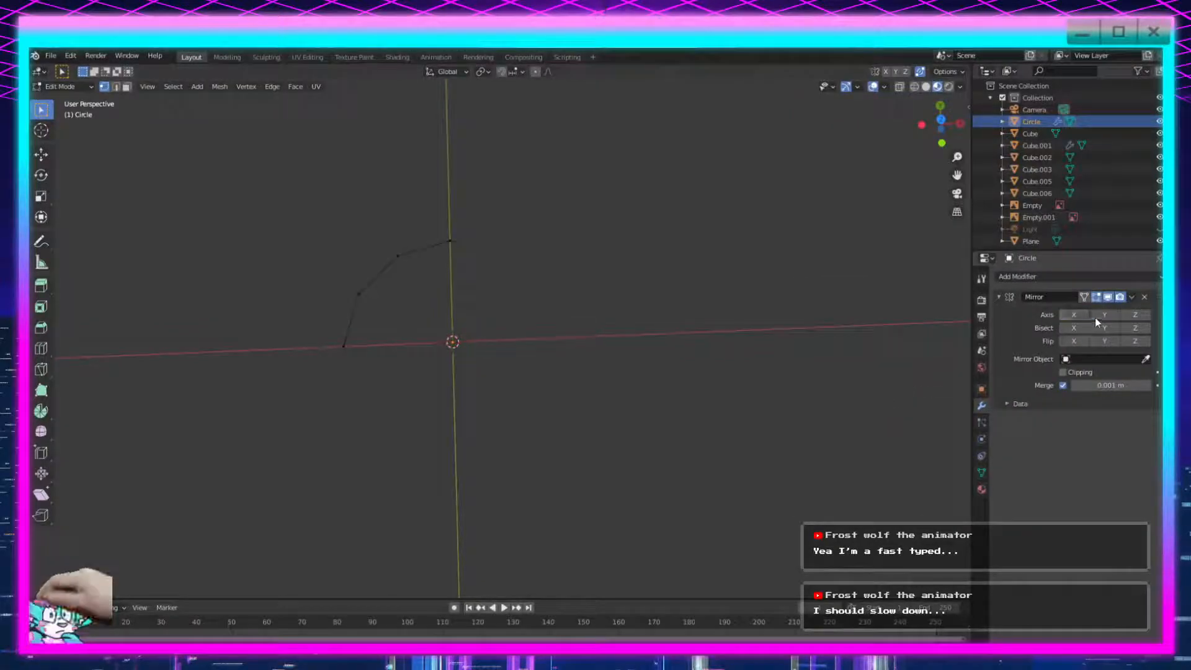
click(1074, 316)
Extrude the quarter arc's middle edge by -0.005 m along the global X axis.
scroll(643, 412, down, 2)
scroll(564, 396, up, 3)
shift+middle_drag(425, 314, 501, 441)
drag(483, 253, 411, 318)
middle_drag(397, 332, 521, 396)
key(g)
key(x)
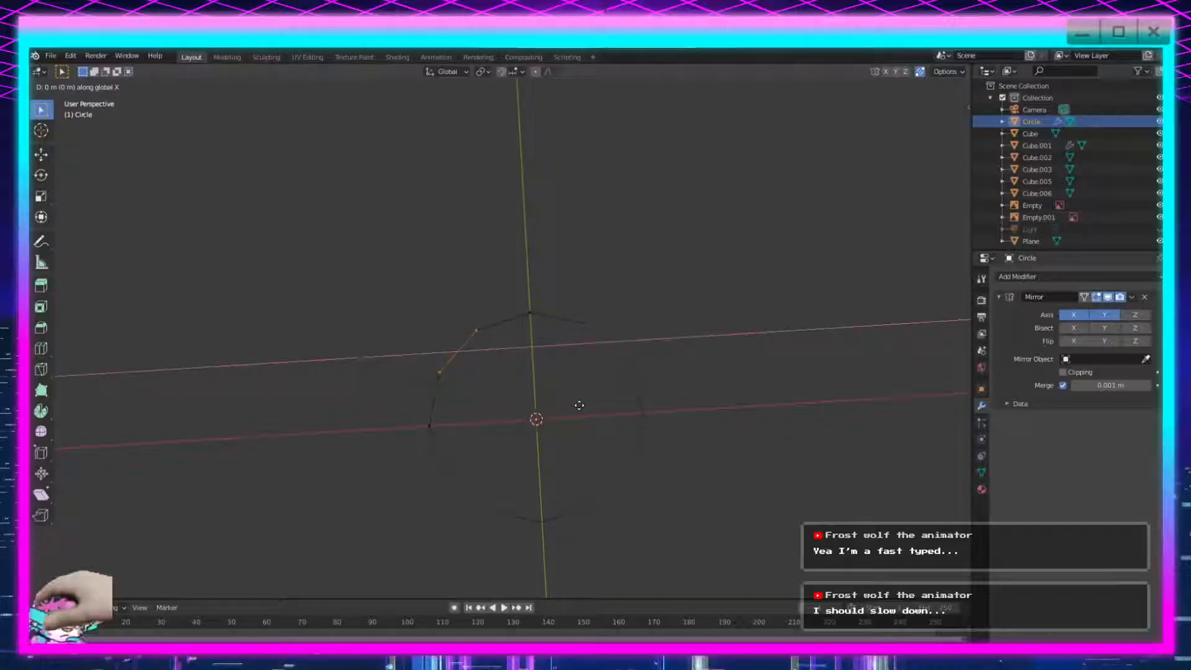
click(579, 405)
click(166, 534)
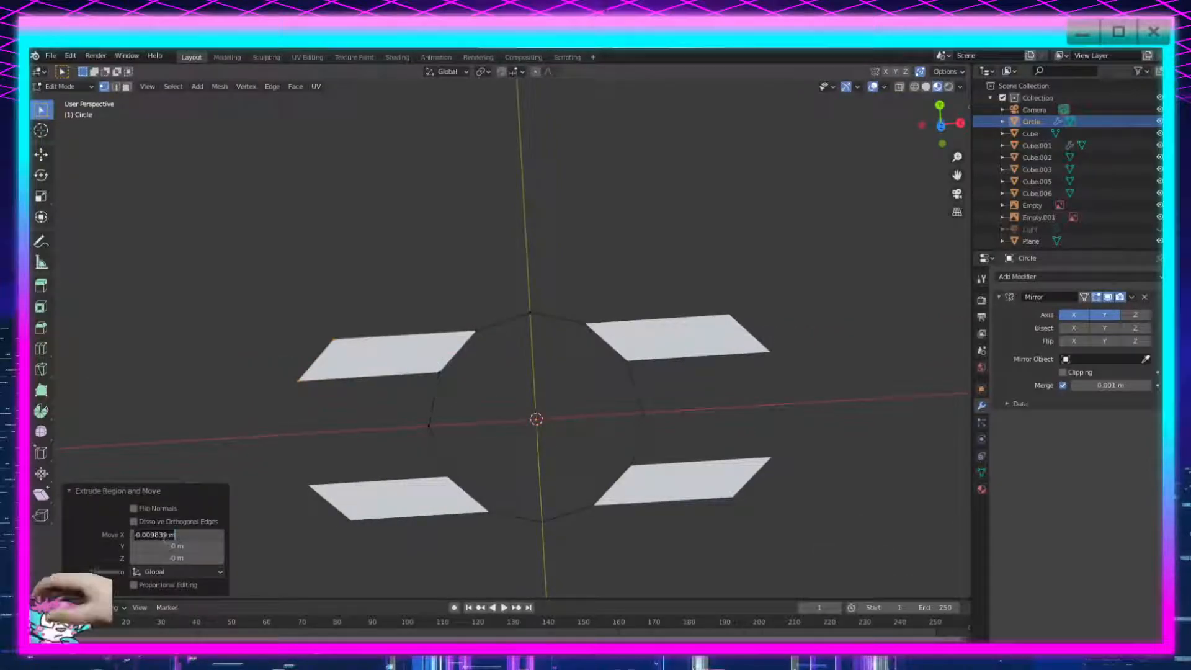
text(-0.005)
key(Return)
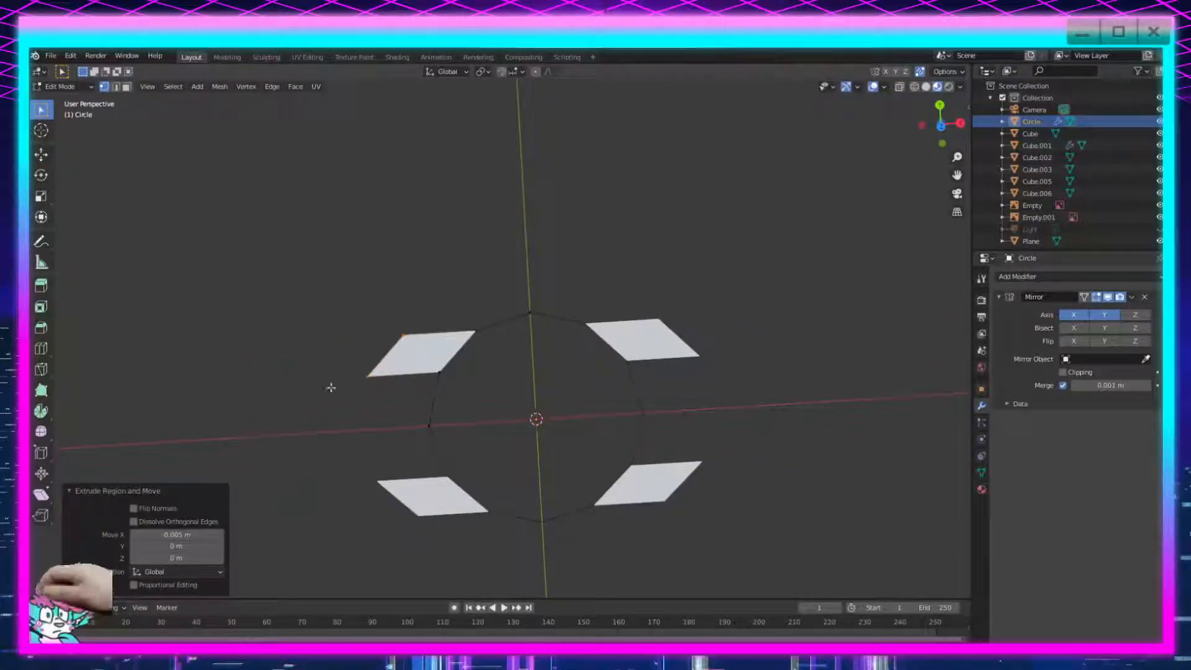
Move the extruded edge 0.005 m along the global Y axis to make a diagonal arm.
key(g)
key(y)
click(388, 302)
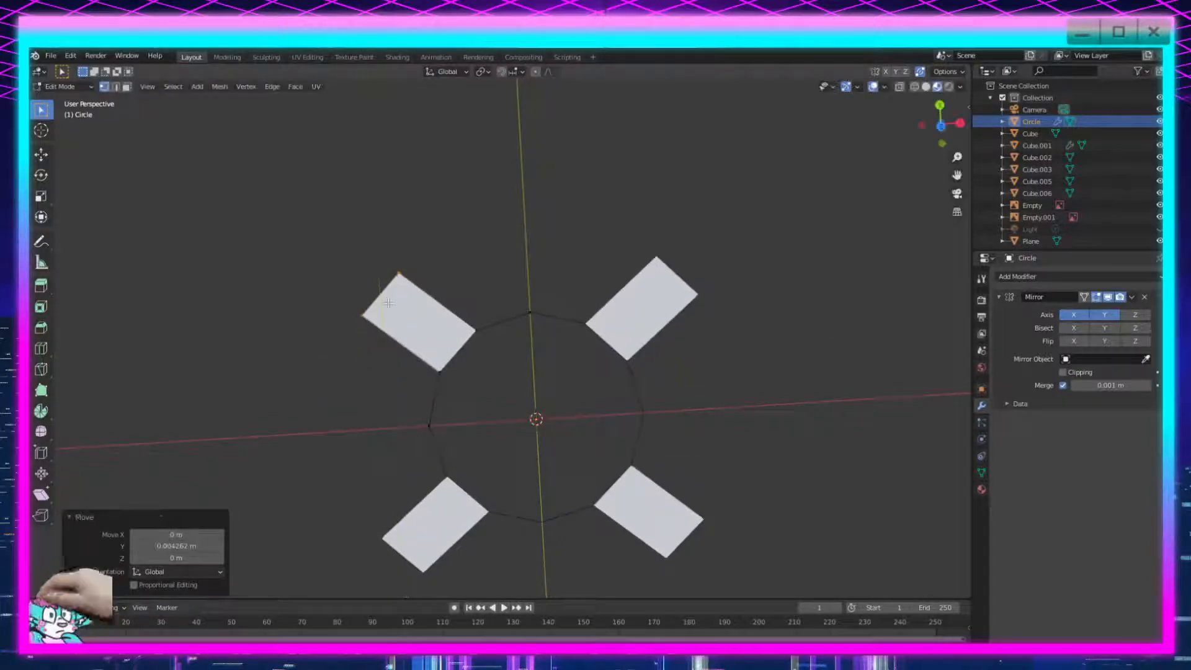
click(151, 546)
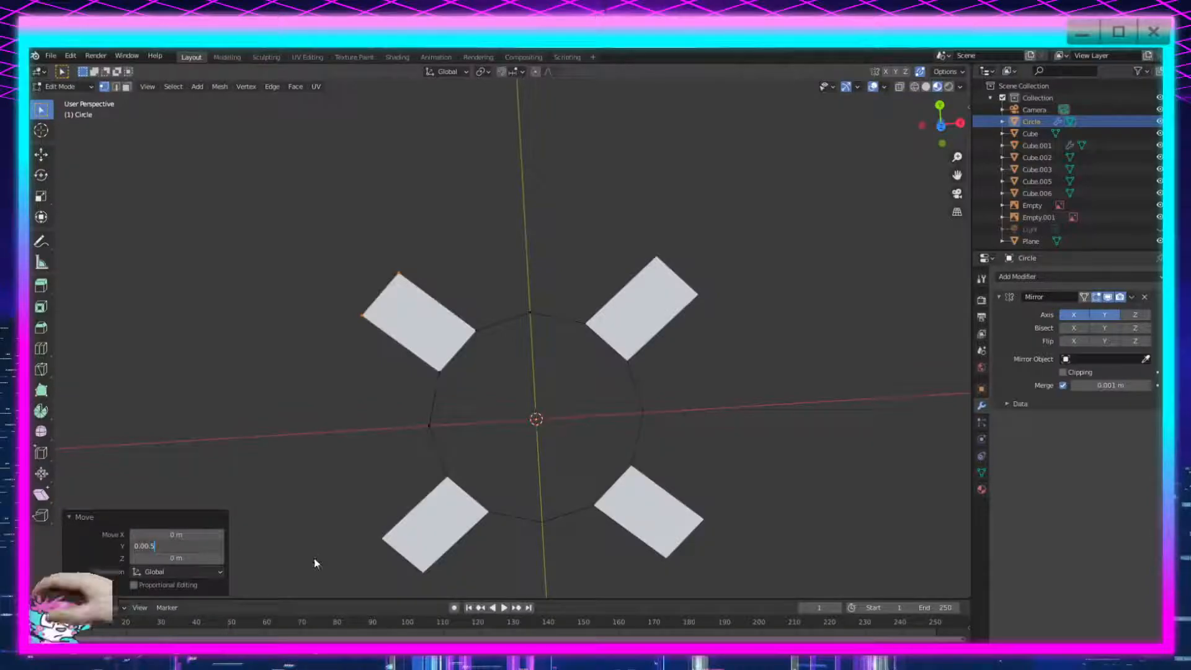
click(151, 546)
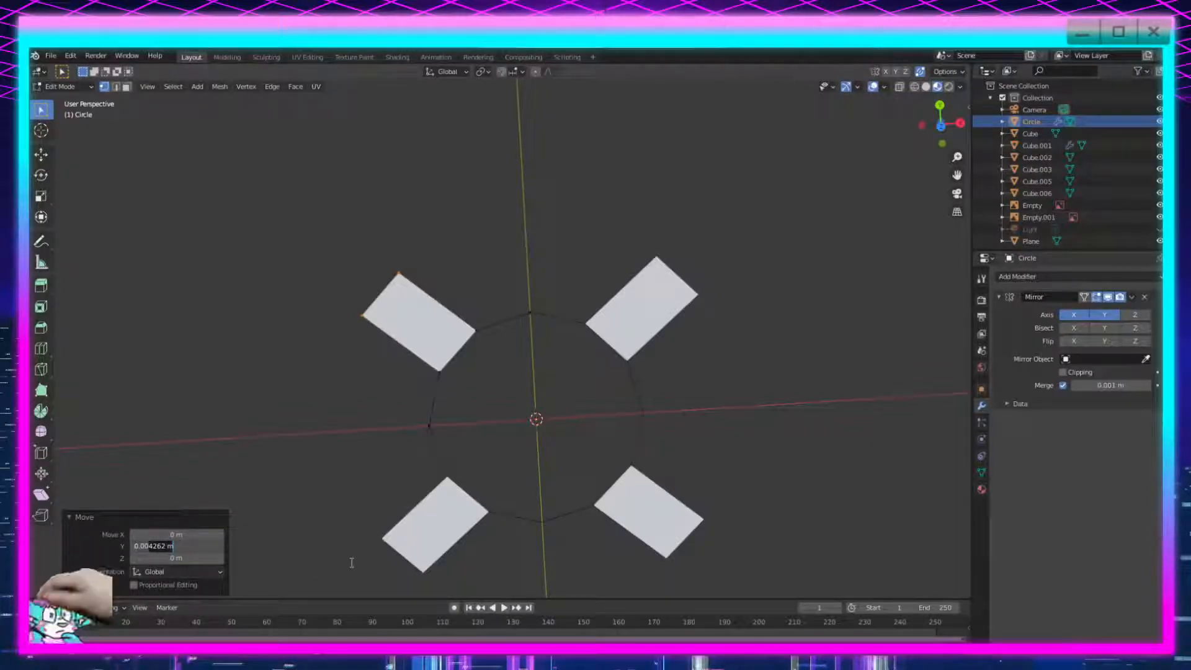
key(Return)
Extrude the arm's outer edge in place and scale the new edge by a factor of 2 for the arrowhead base.
click(303, 351)
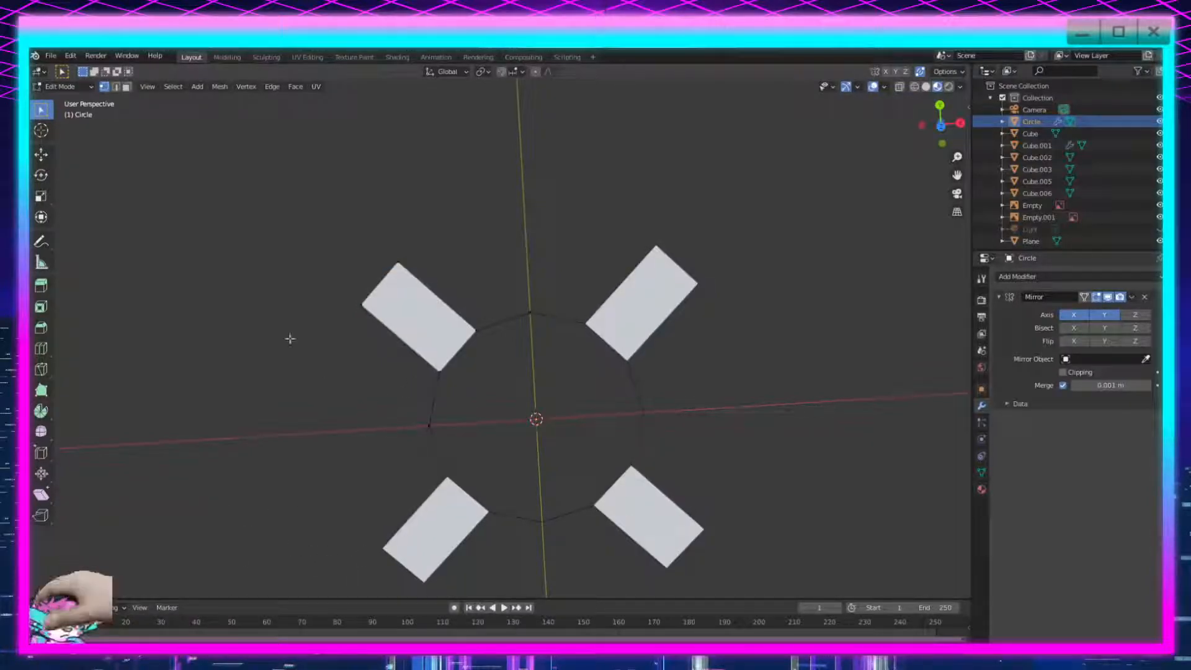
shift+middle_drag(299, 326, 343, 369)
shift+middle_drag(494, 296, 508, 308)
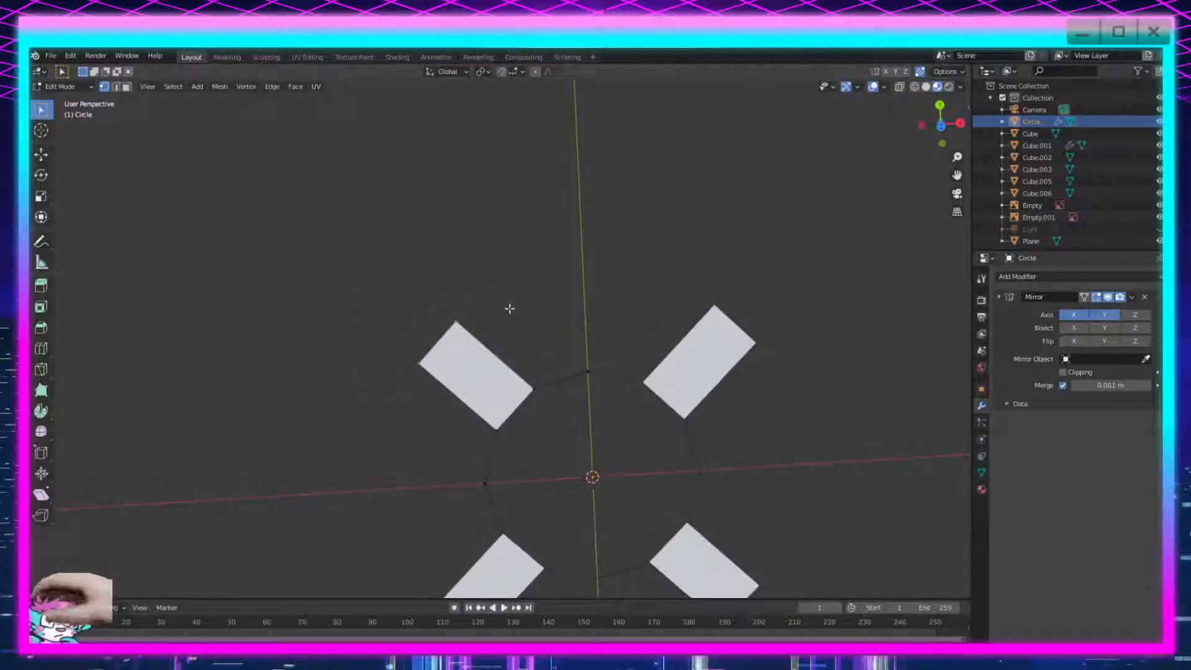
key(s)
click(572, 299)
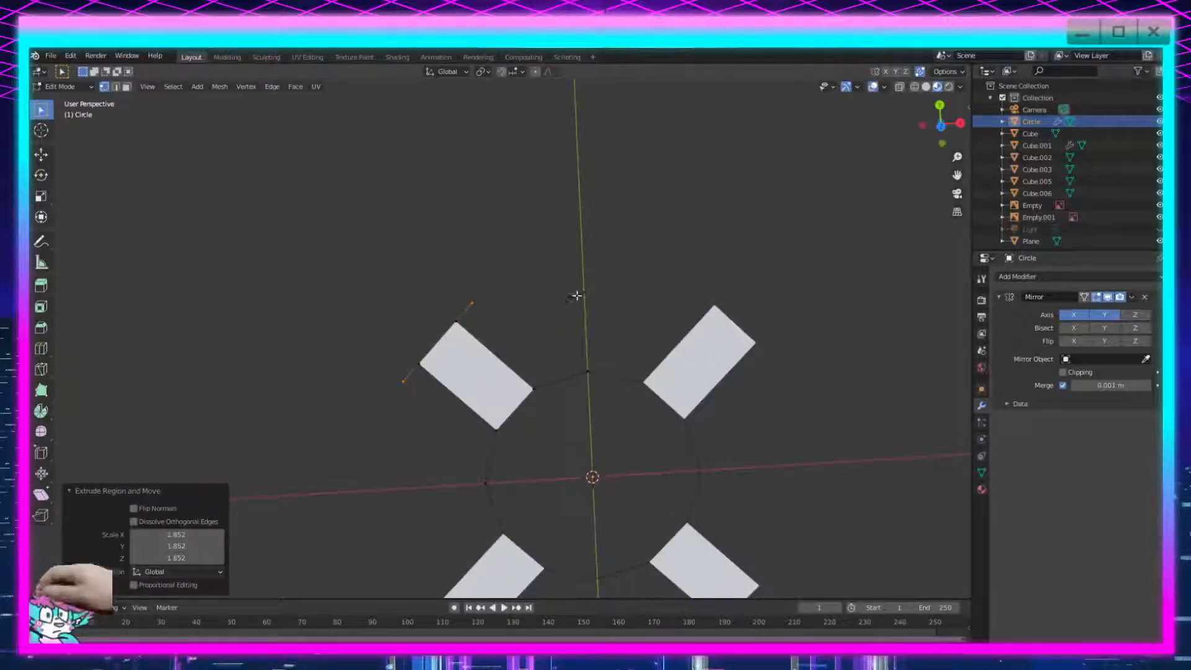
click(188, 534)
text(2)
key(Return)
Extrude the two arrowhead base corner vertices by -0.01 m along the global X axis.
click(396, 383)
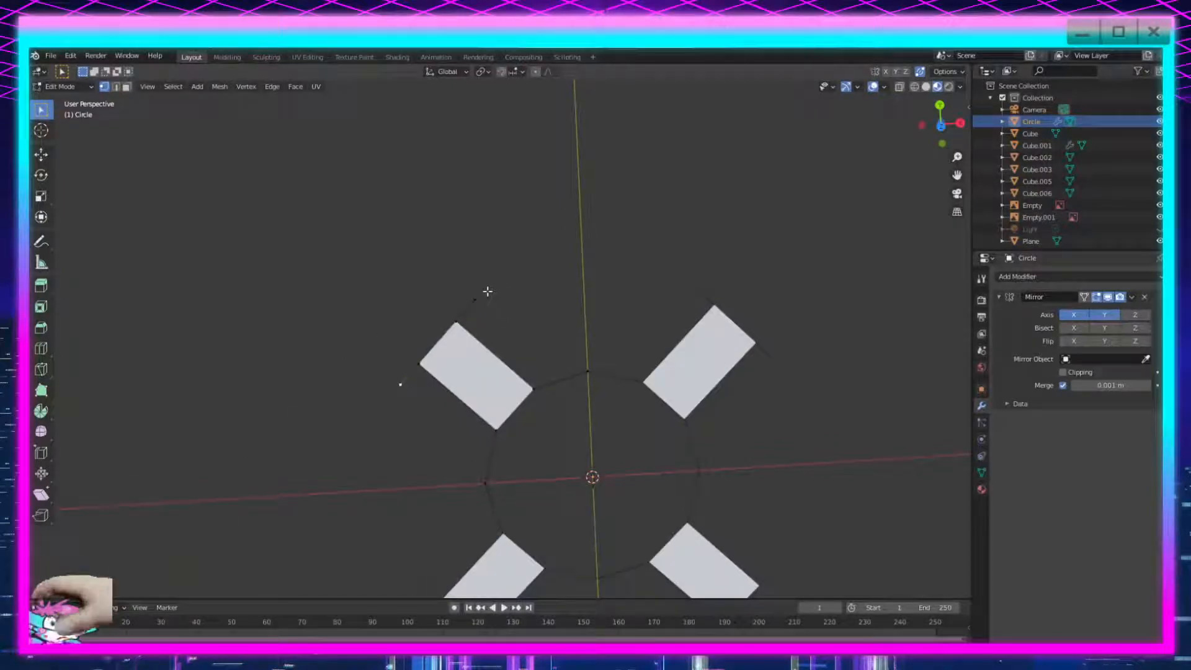
shift+middle_drag(381, 288, 434, 340)
key(g)
key(x)
click(444, 454)
click(144, 532)
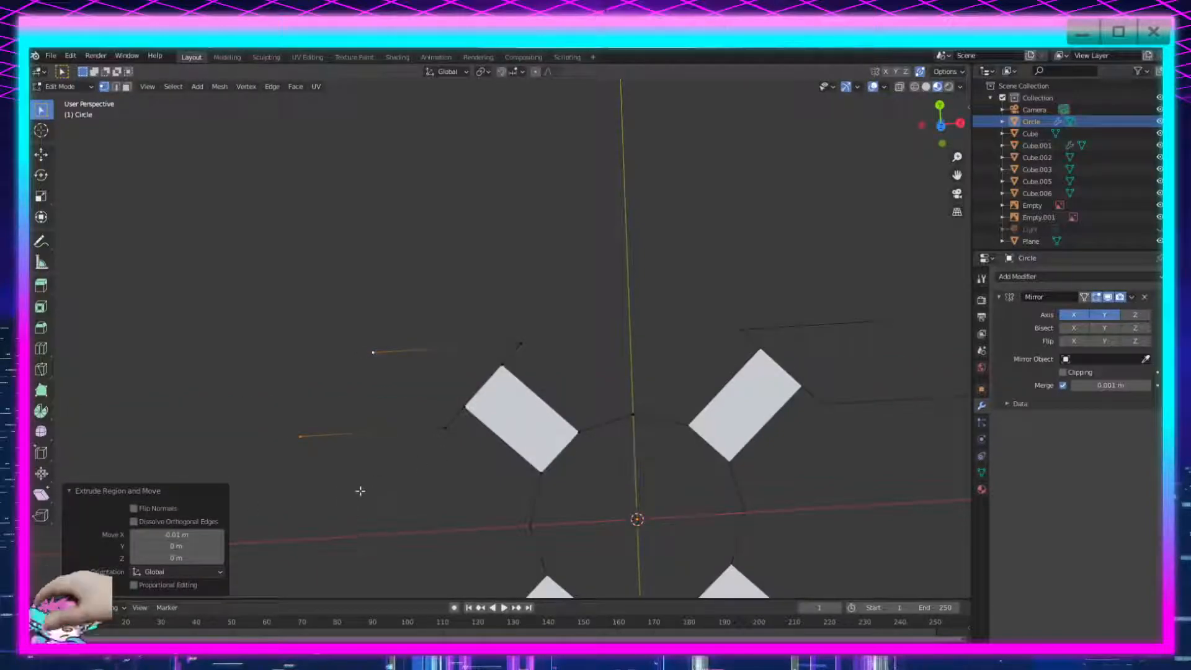
Move the two extruded vertices 0.01 m along the global Y axis.
key(g)
key(y)
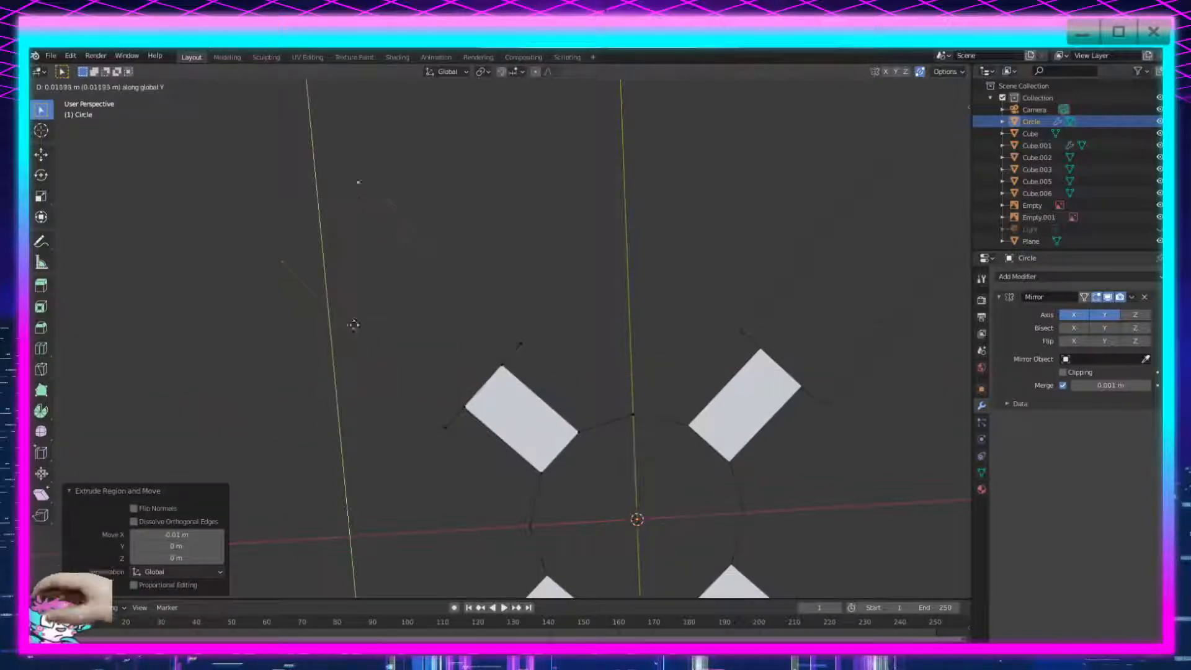
click(351, 337)
click(150, 545)
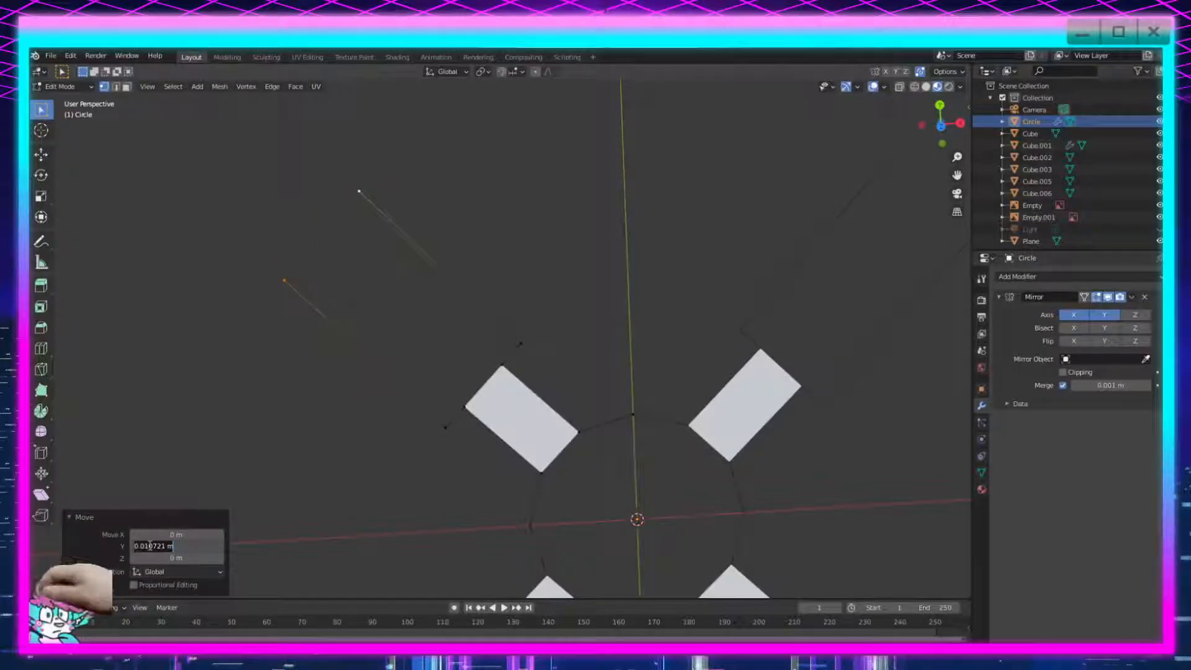
key(Return)
Merge the two end vertices at their center into a tip and fill the arrowhead outline with a face.
drag(413, 158, 187, 374)
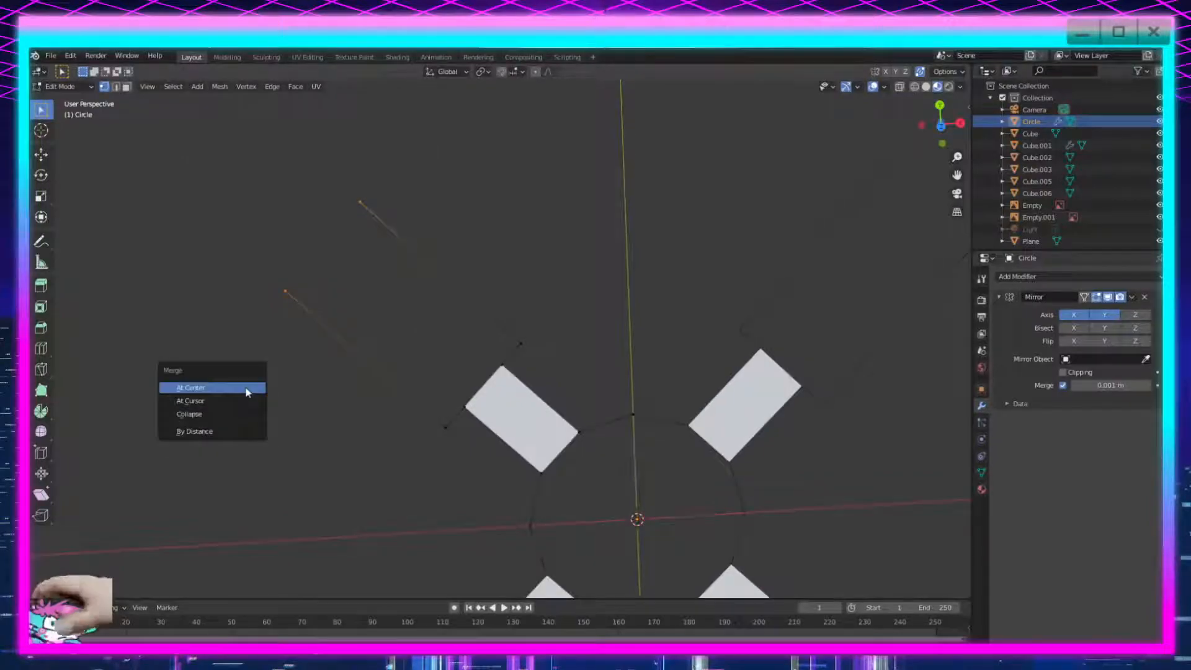
click(246, 390)
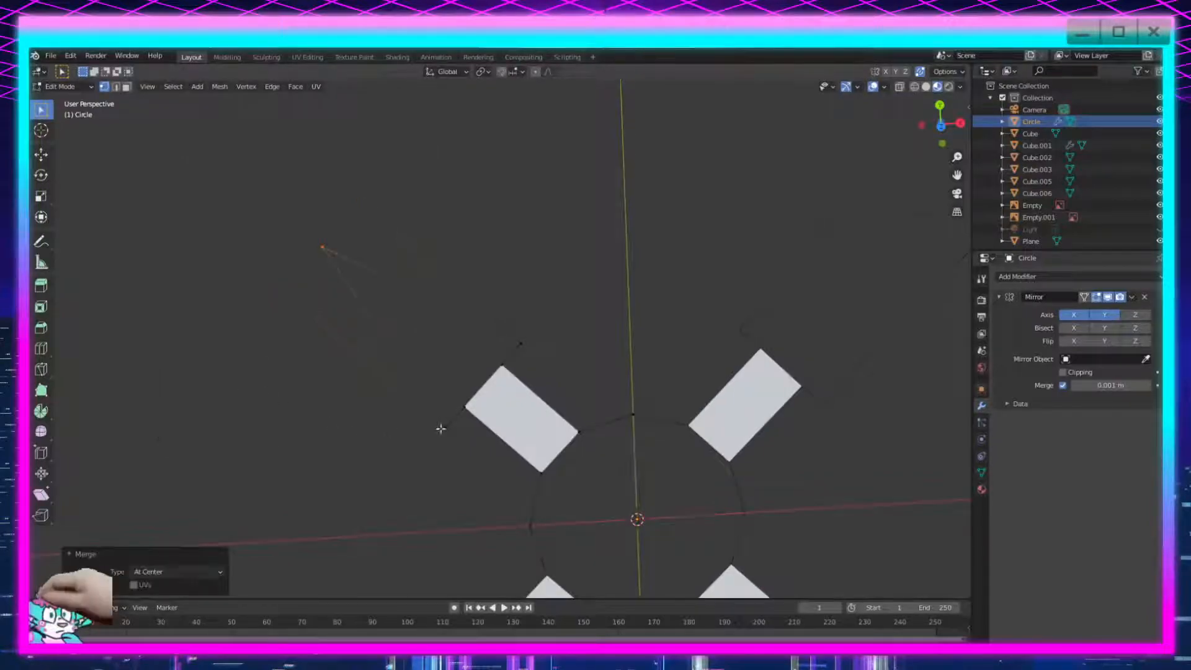
shift+click(324, 247)
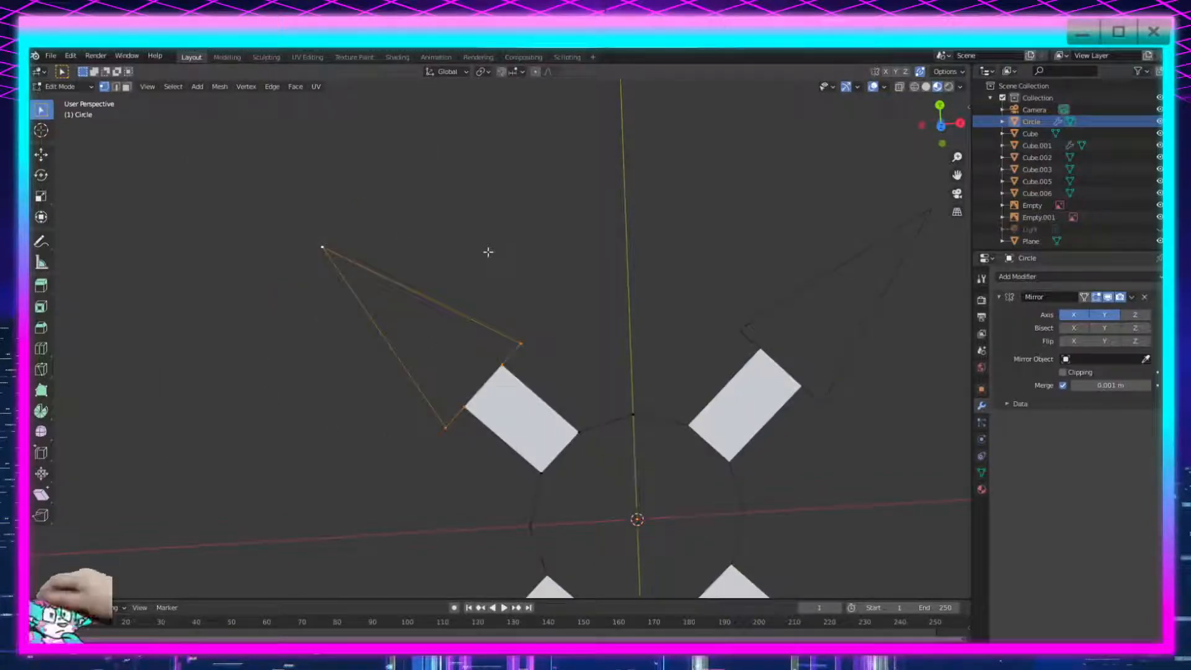
key(f)
Examine the four mirrored arrow arms and the central ring beside the existing star.
scroll(495, 376, down, 5)
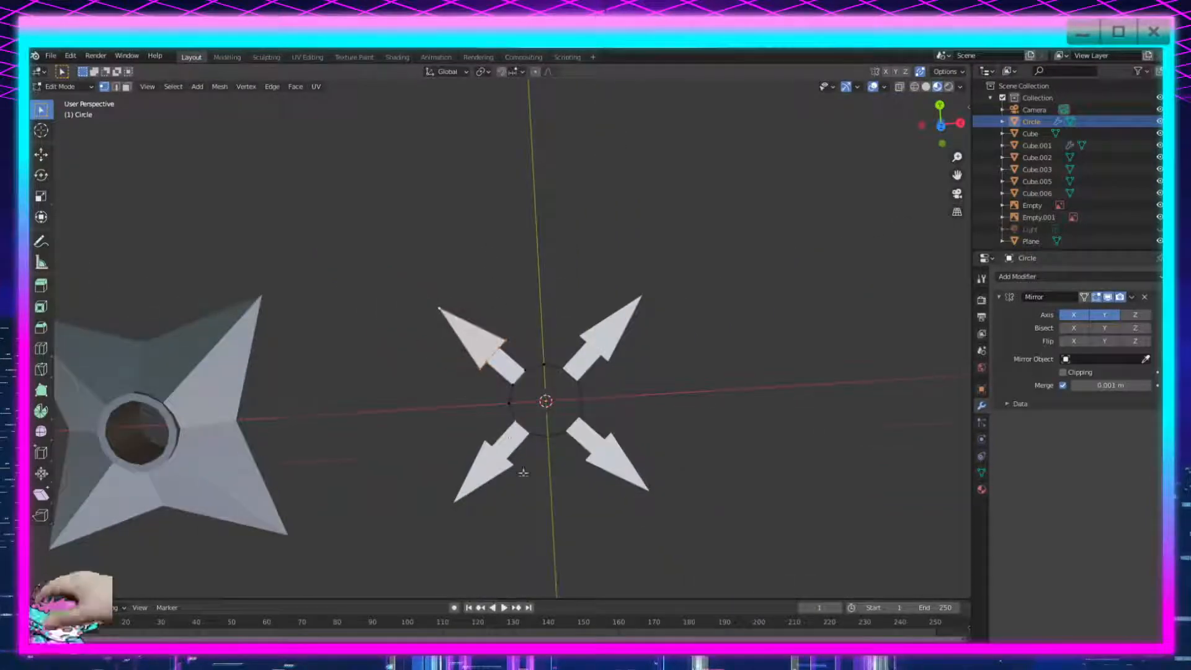
scroll(521, 465, up, 3)
drag(577, 276, 348, 457)
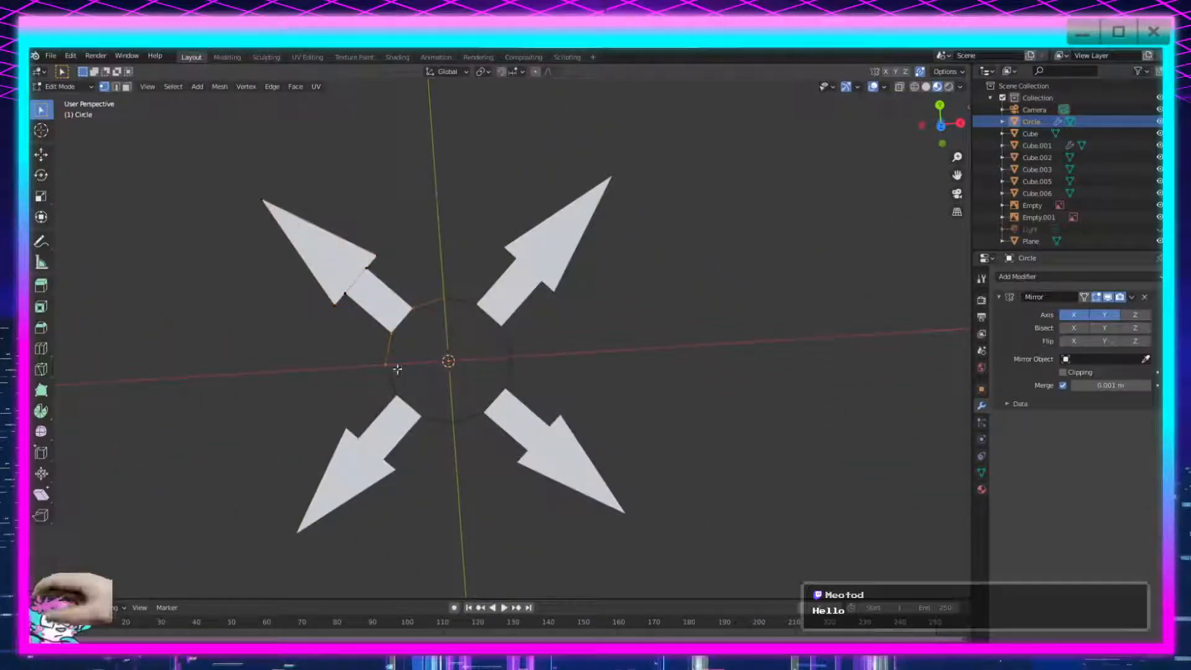
shift+middle_drag(503, 385, 530, 422)
scroll(530, 423, down, 3)
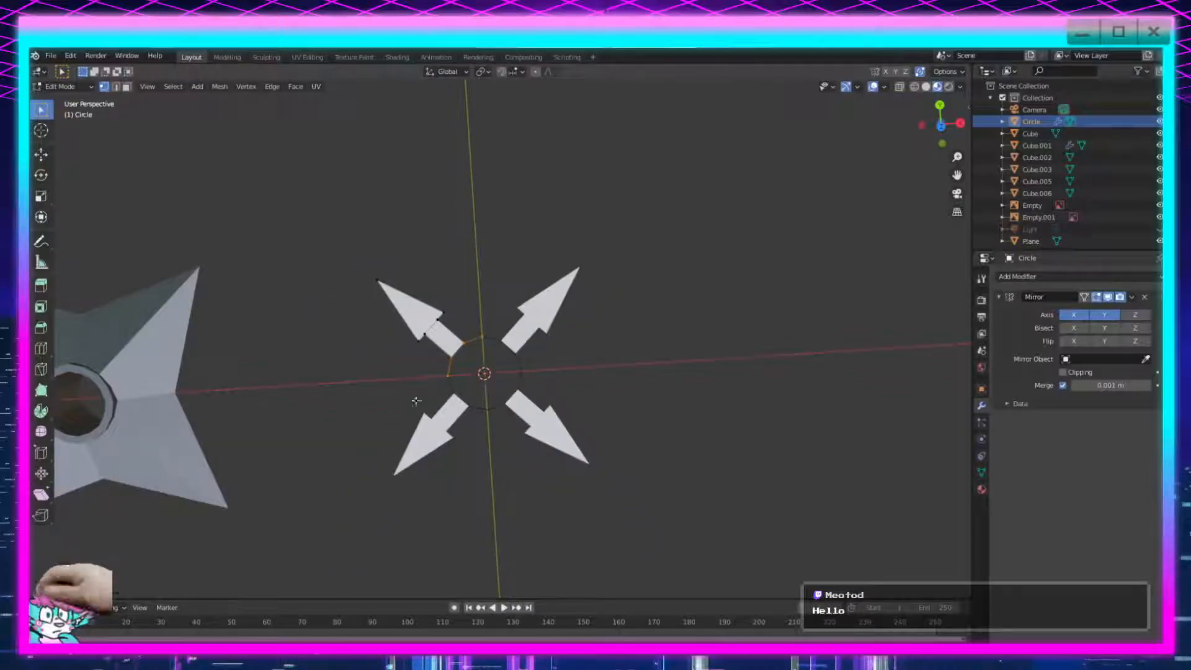
scroll(462, 429, up, 5)
scroll(463, 430, down, 3)
middle_drag(463, 430, 643, 453)
scroll(643, 452, up, 7)
shift+click(541, 345)
scroll(494, 420, up, 4)
scroll(527, 425, down, 7)
middle_drag(528, 425, 583, 419)
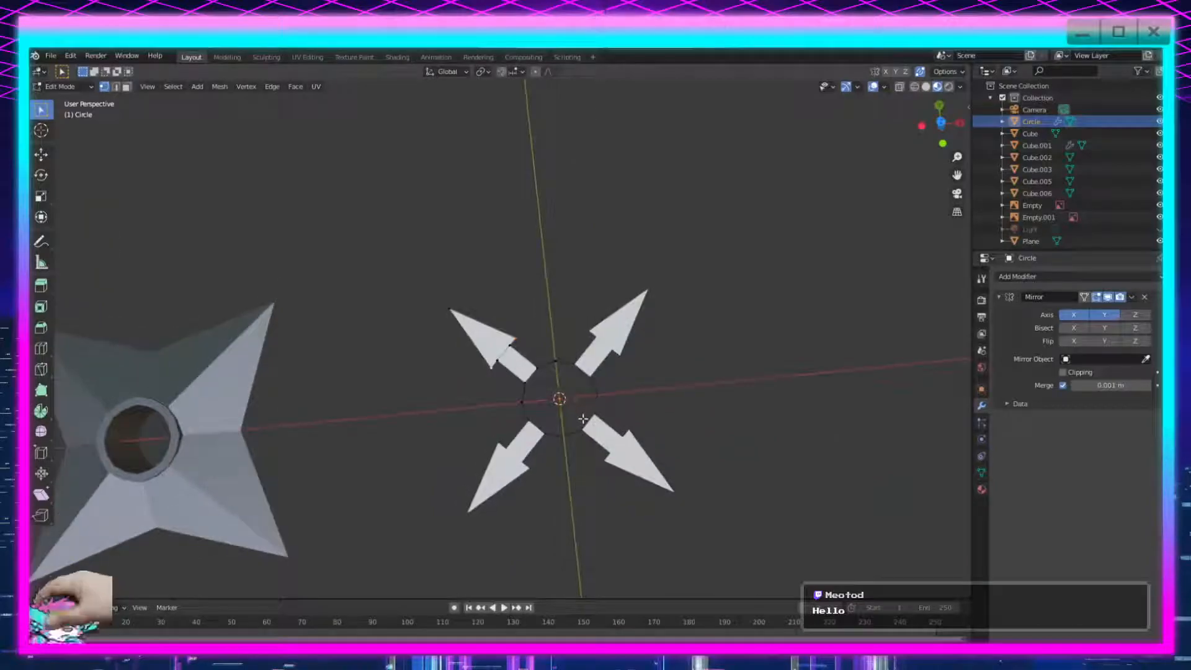
shift+middle_drag(654, 422, 623, 391)
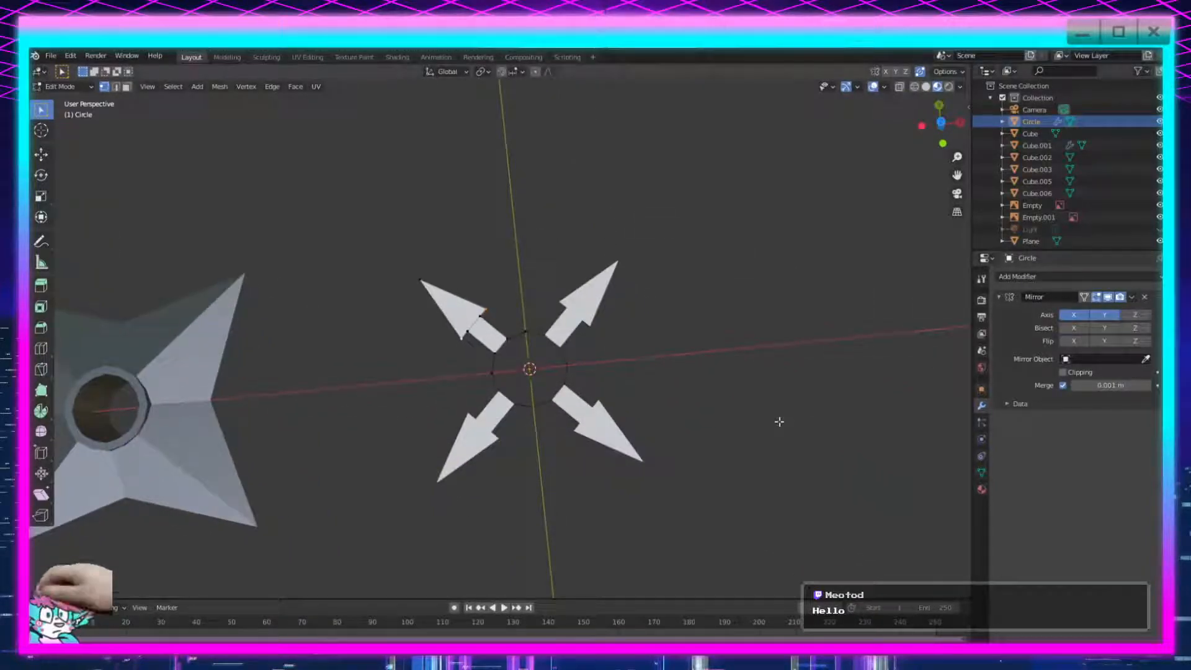
Apply the Mirror modifier in Object Mode and return to editing the mesh.
key(Tab)
click(1132, 297)
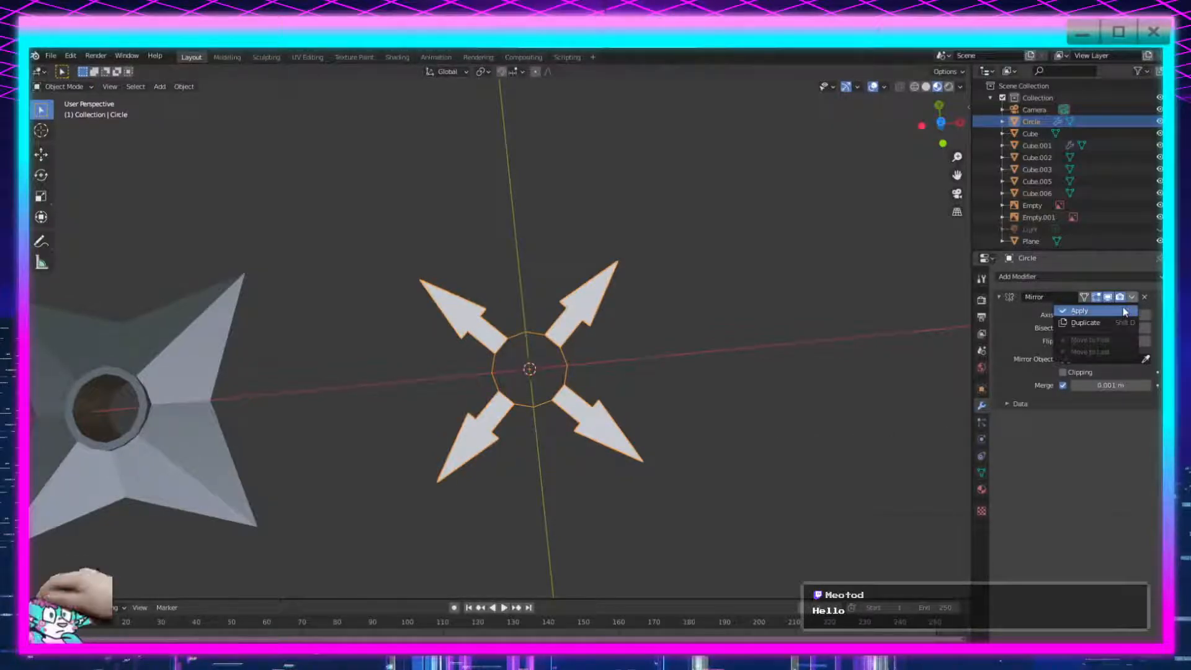
click(1126, 312)
key(Tab)
Rotate the whole four-armed mesh 45° about the global Z axis.
scroll(595, 457, up, 2)
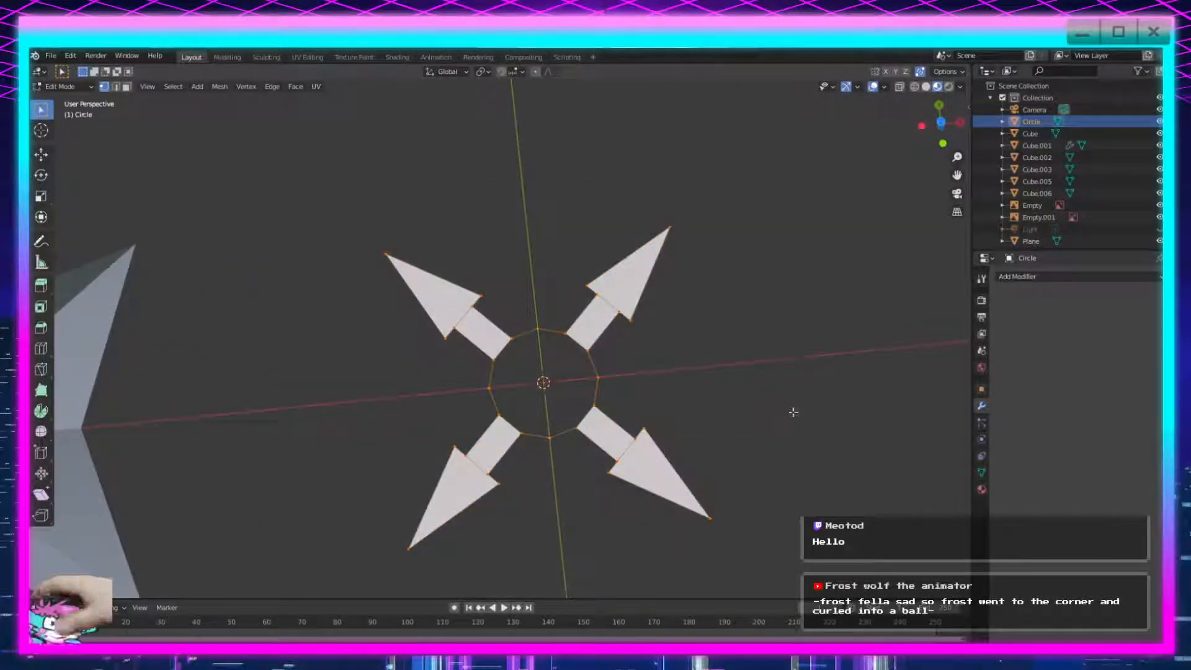
key(r)
key(x)
key(z)
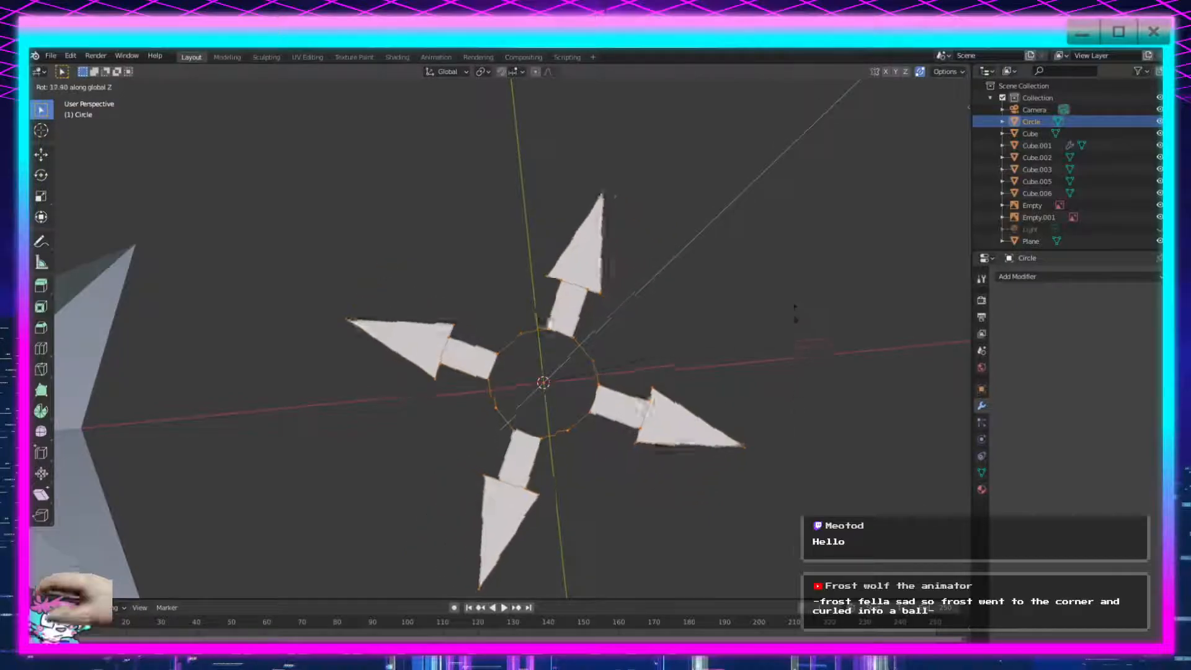
click(689, 244)
click(186, 545)
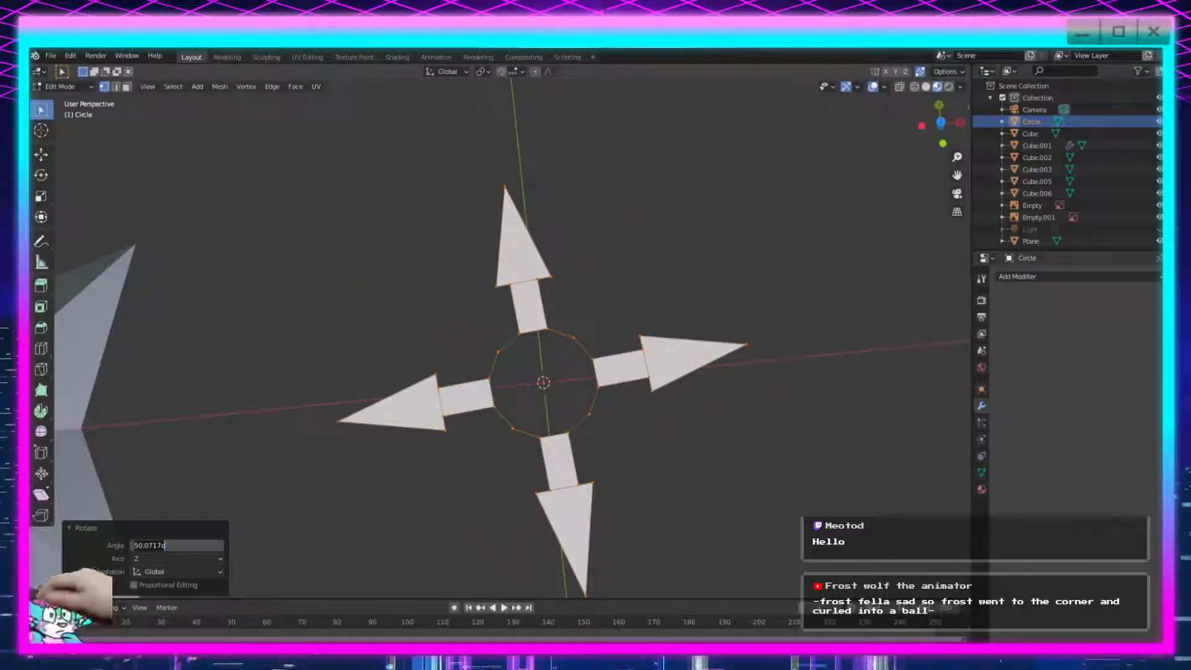
text(45)
key(Return)
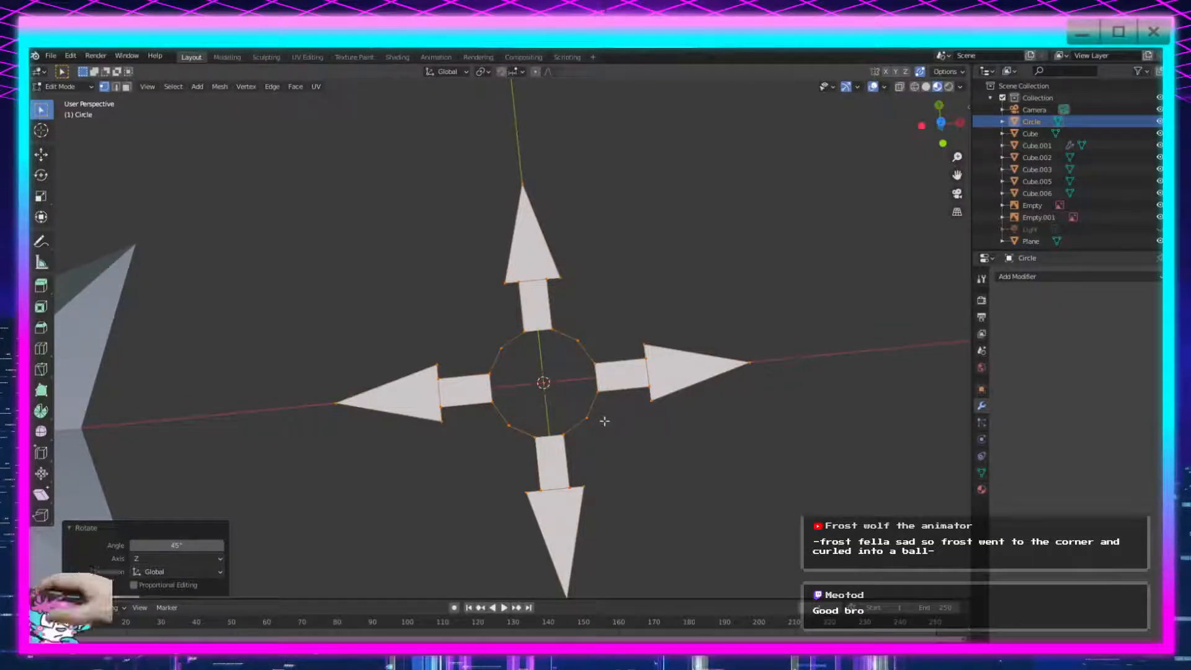
Extrude the central ring's edge loop inward by scaling it to 0.810, giving the ring a flat band.
middle_drag(712, 441, 727, 411)
scroll(720, 470, up, 3)
shift+middle_drag(760, 449, 756, 420)
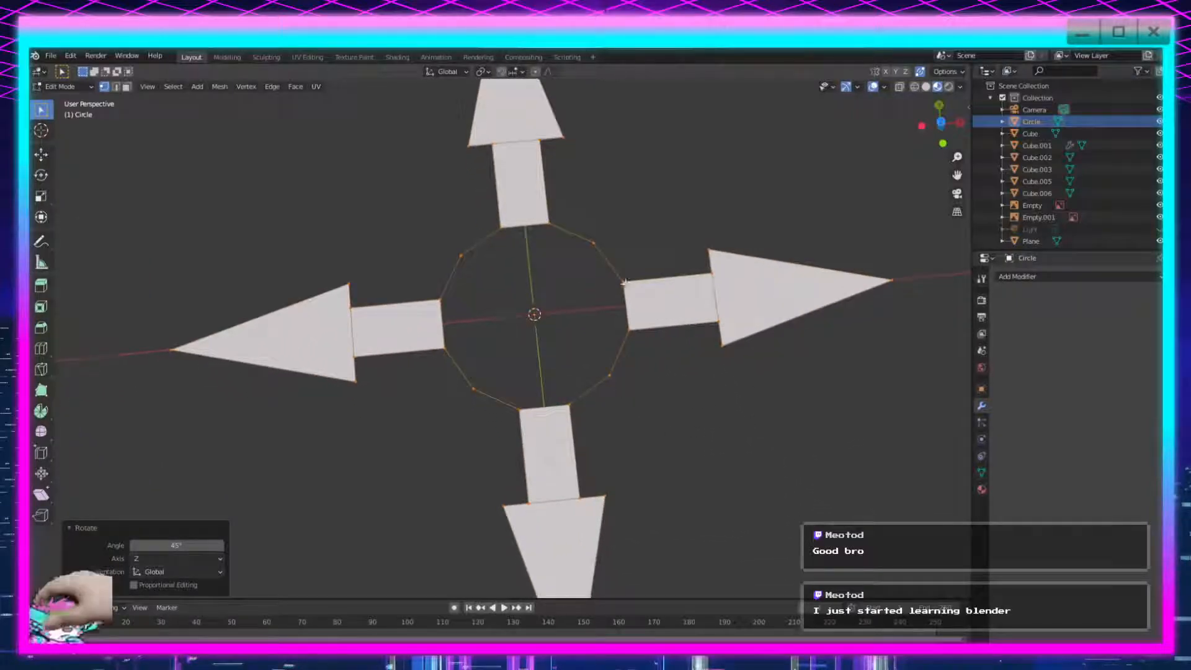
drag(663, 215, 412, 438)
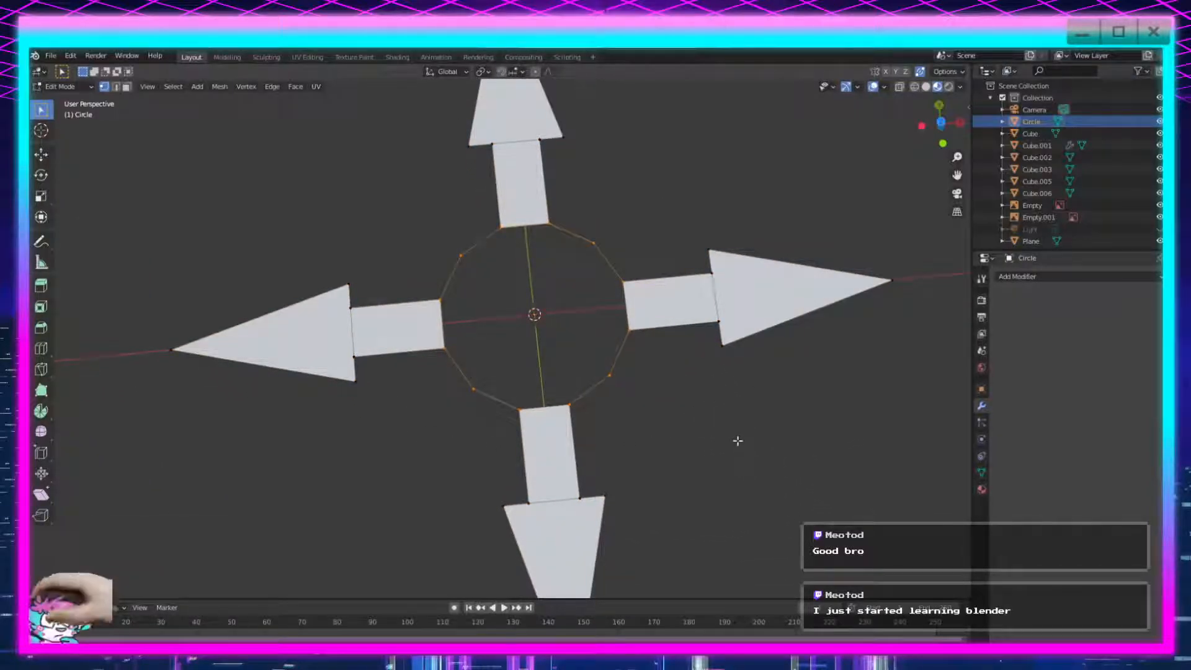
key(s)
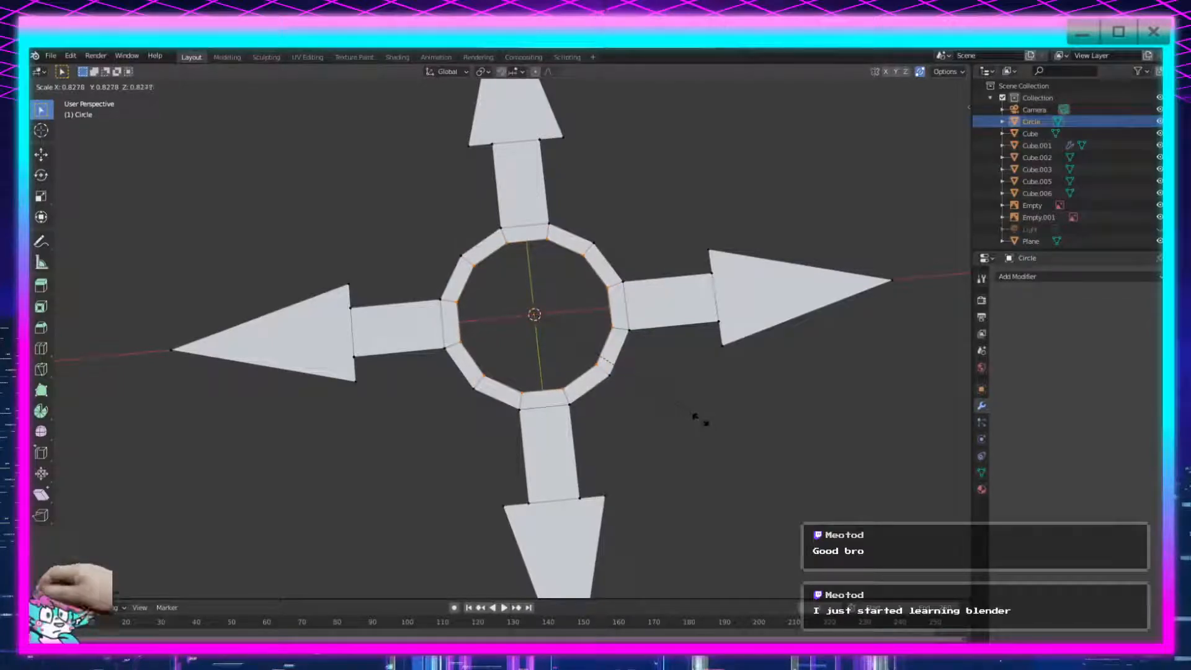
click(699, 419)
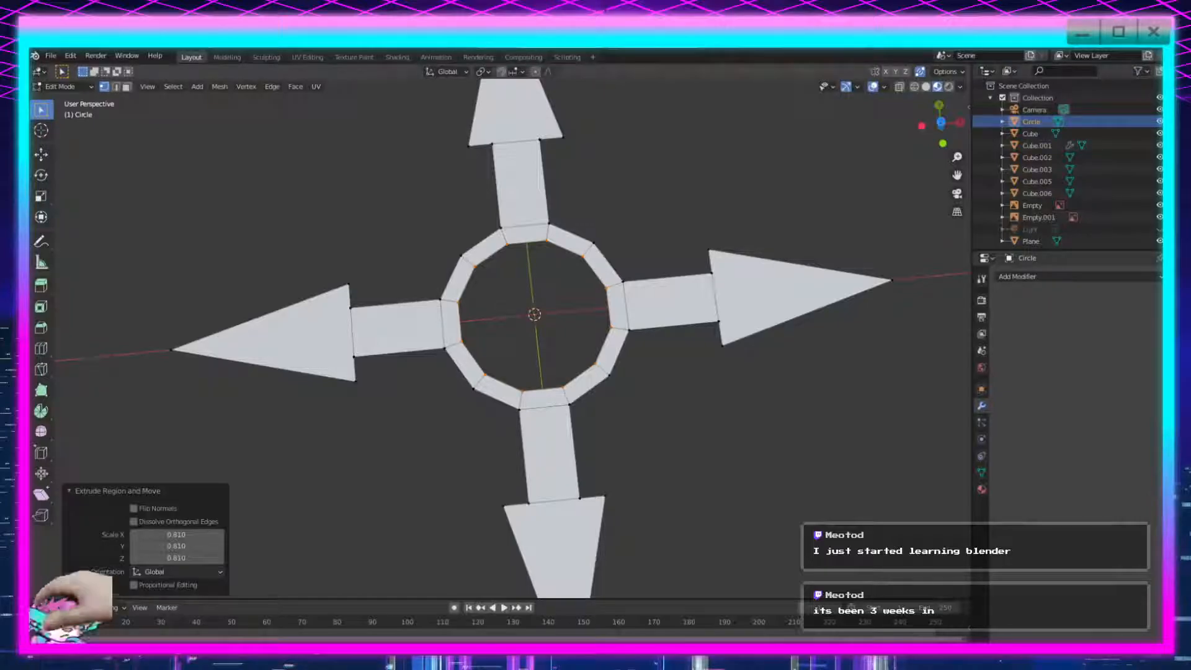
Select the outer barb corners of all four arrowheads and scale them outward together to 1.067.
scroll(595, 442, down, 3)
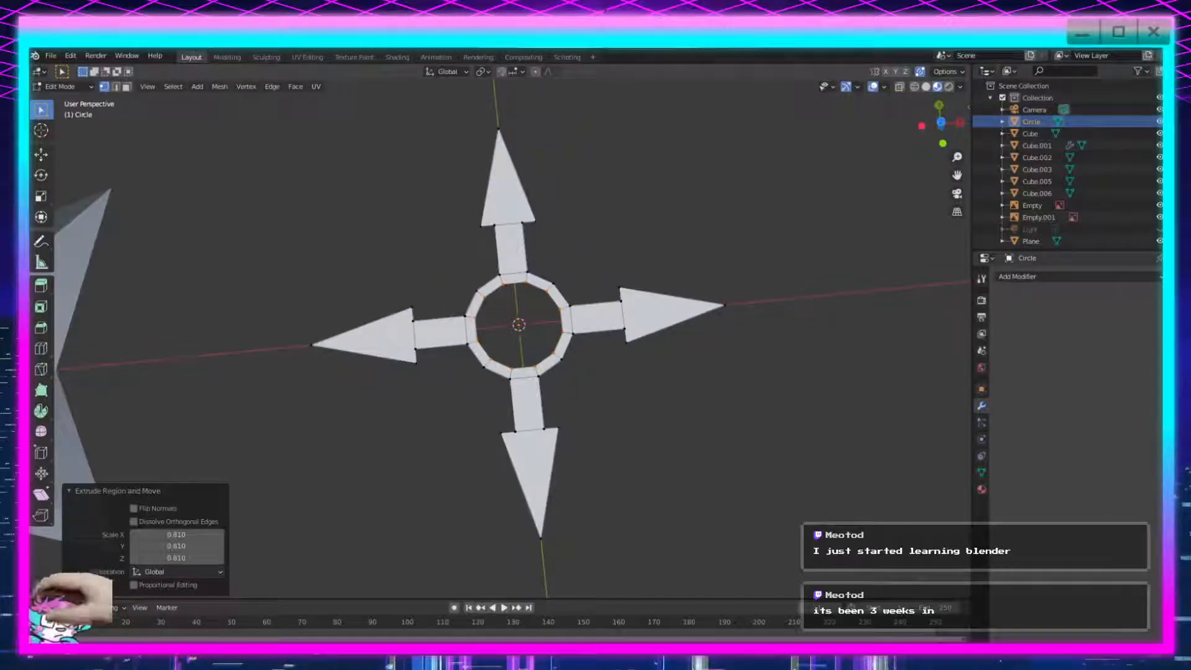
middle_drag(611, 442, 595, 442)
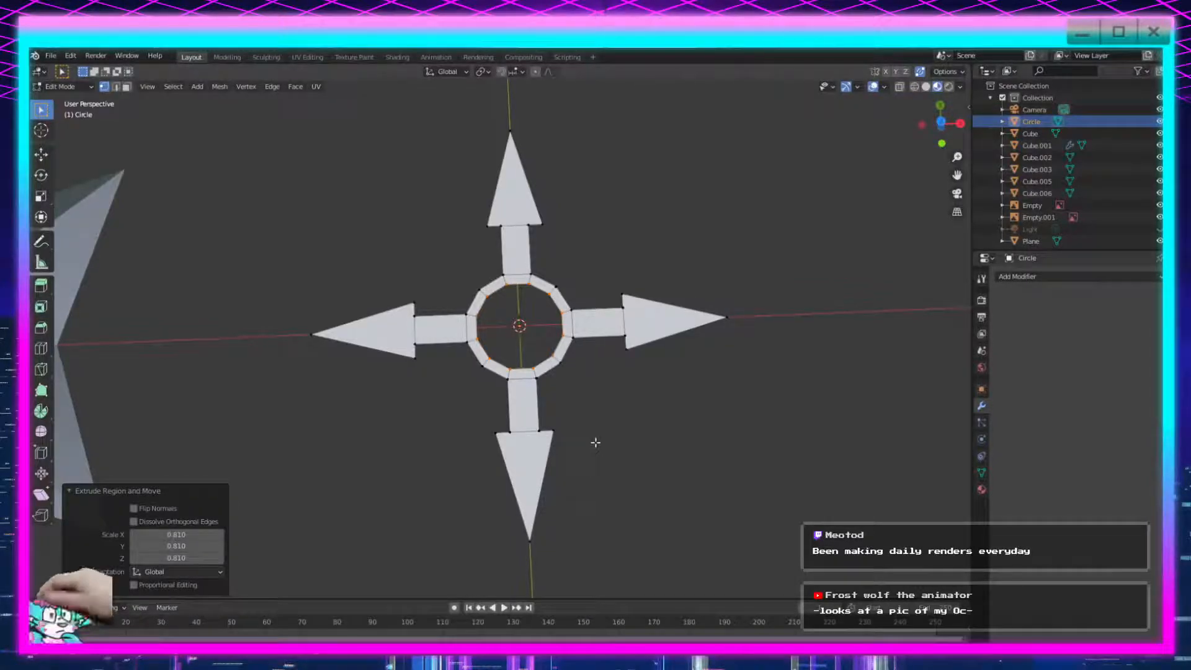
scroll(574, 428, up, 1)
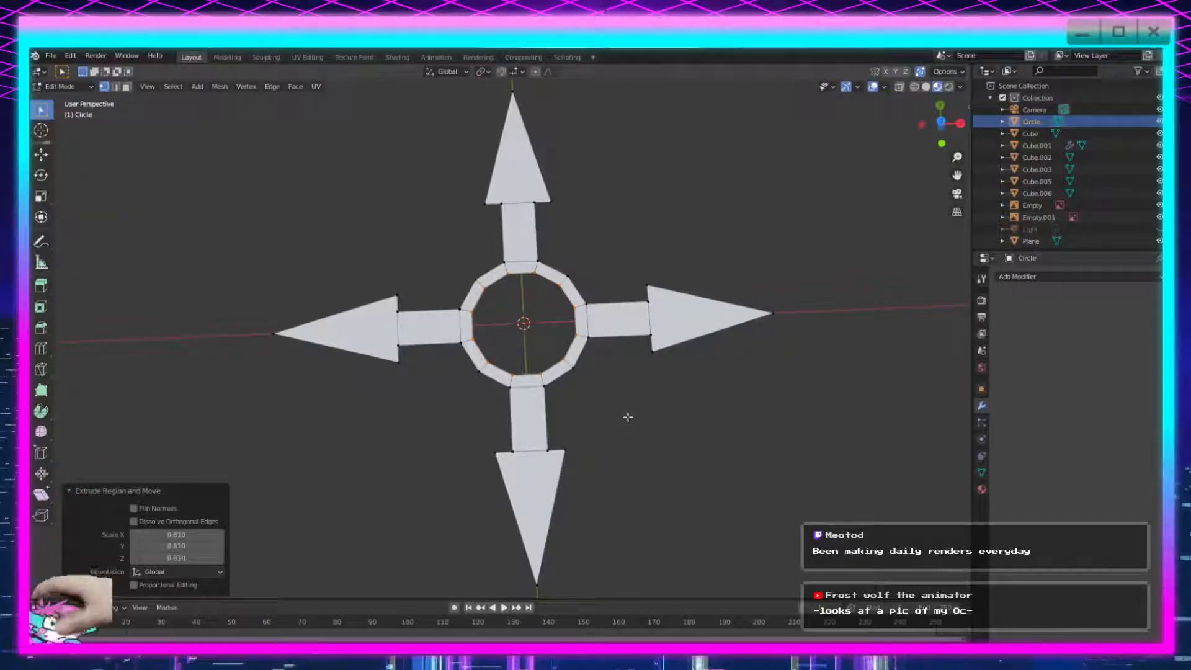
shift+middle_drag(446, 336, 463, 312)
click(420, 271)
shift+click(412, 347)
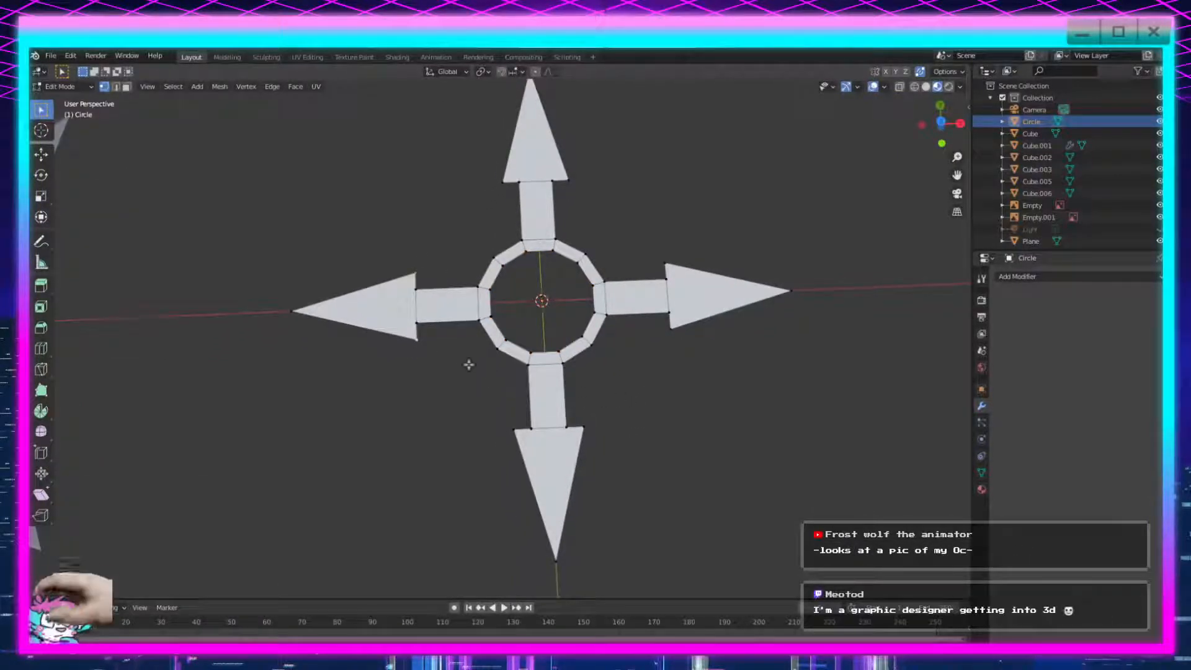
shift+middle_drag(459, 364, 504, 364)
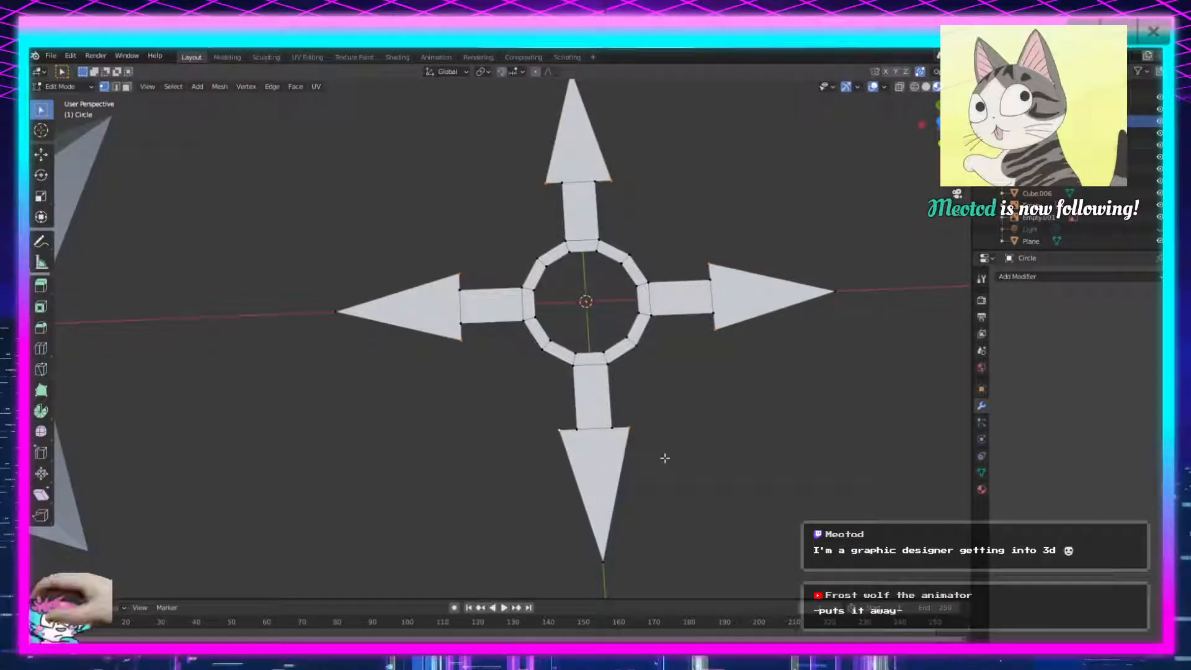
key(s)
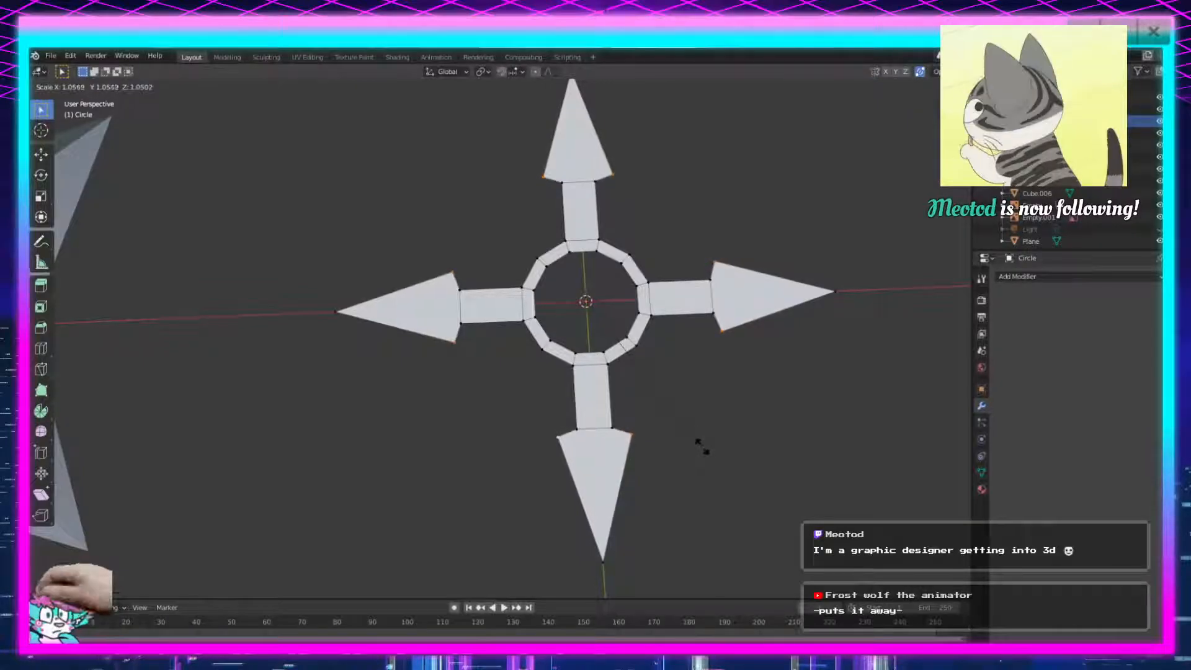
click(703, 448)
scroll(694, 451, down, 3)
scroll(668, 457, up, 3)
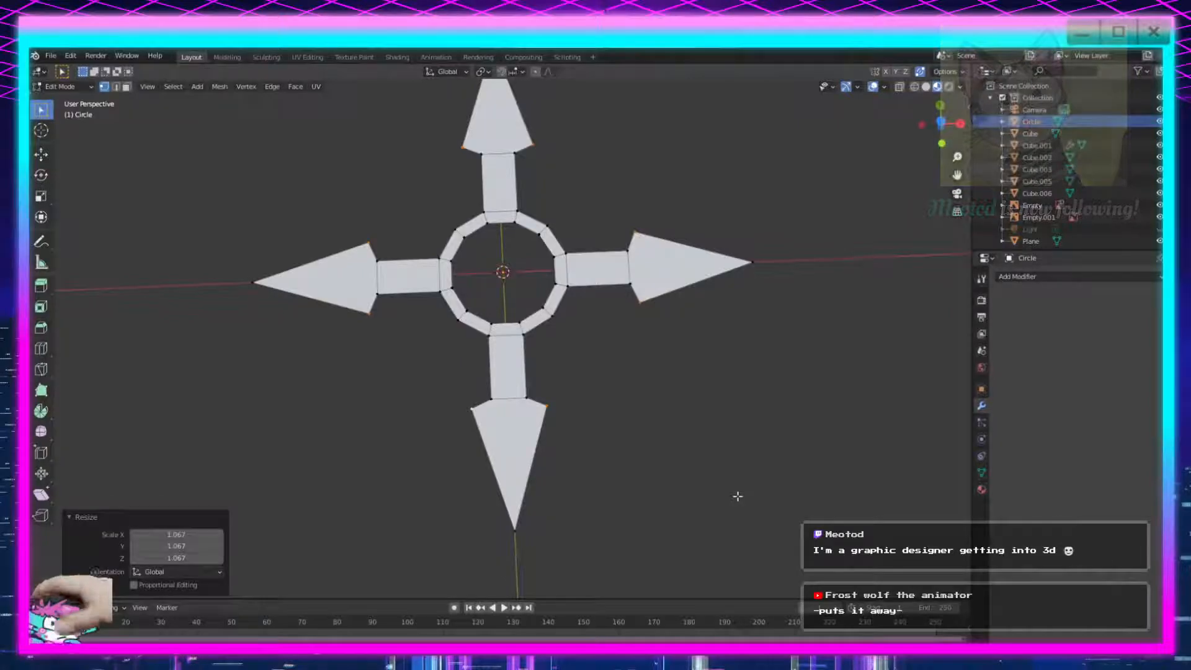
click(727, 396)
Select the eight vertices where the shafts meet the arrowheads and scale them inward to 0.906.
scroll(694, 448, down, 3)
scroll(655, 516, up, 3)
mouse_move(655, 515)
middle_down()
mouse_move(654, 486)
mouse_move(654, 501)
middle_up()
click(527, 389)
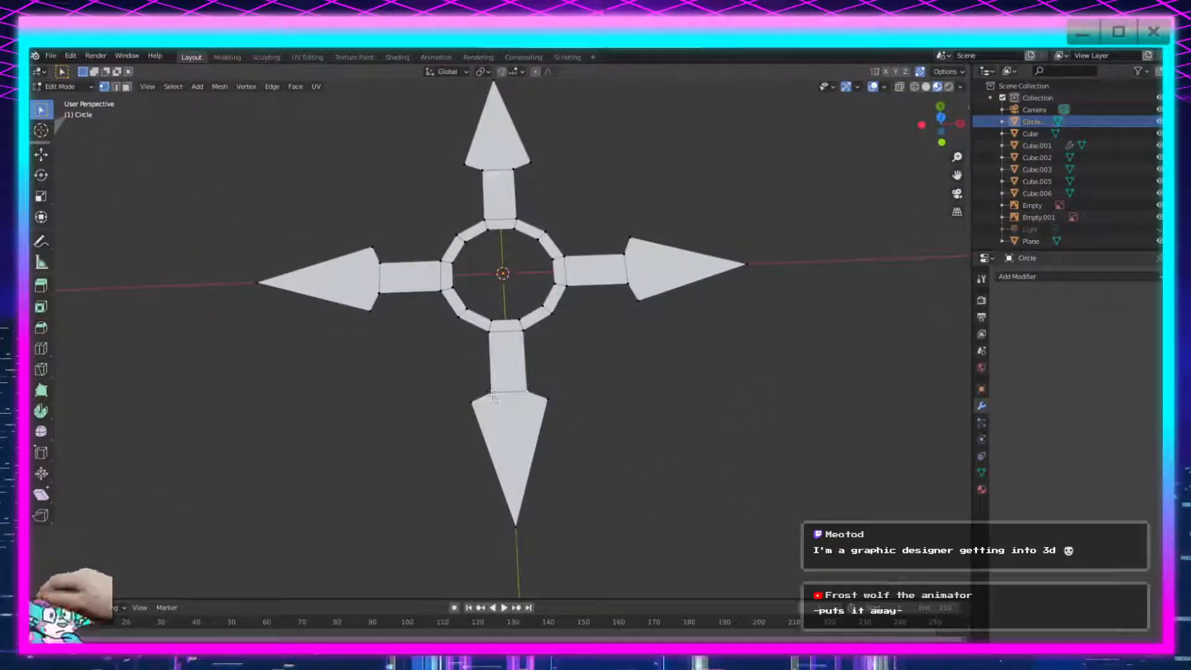
shift+click(493, 395)
shift+click(388, 294)
shift+click(388, 259)
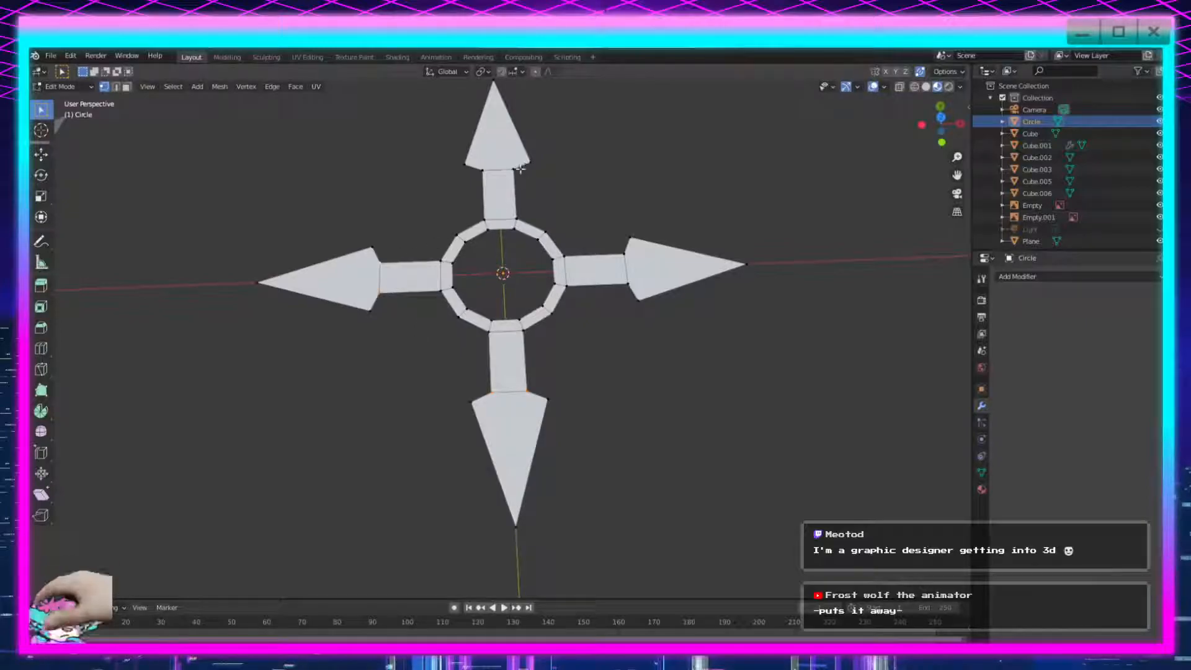
shift+click(483, 169)
shift+click(513, 169)
shift+click(628, 283)
shift+click(625, 255)
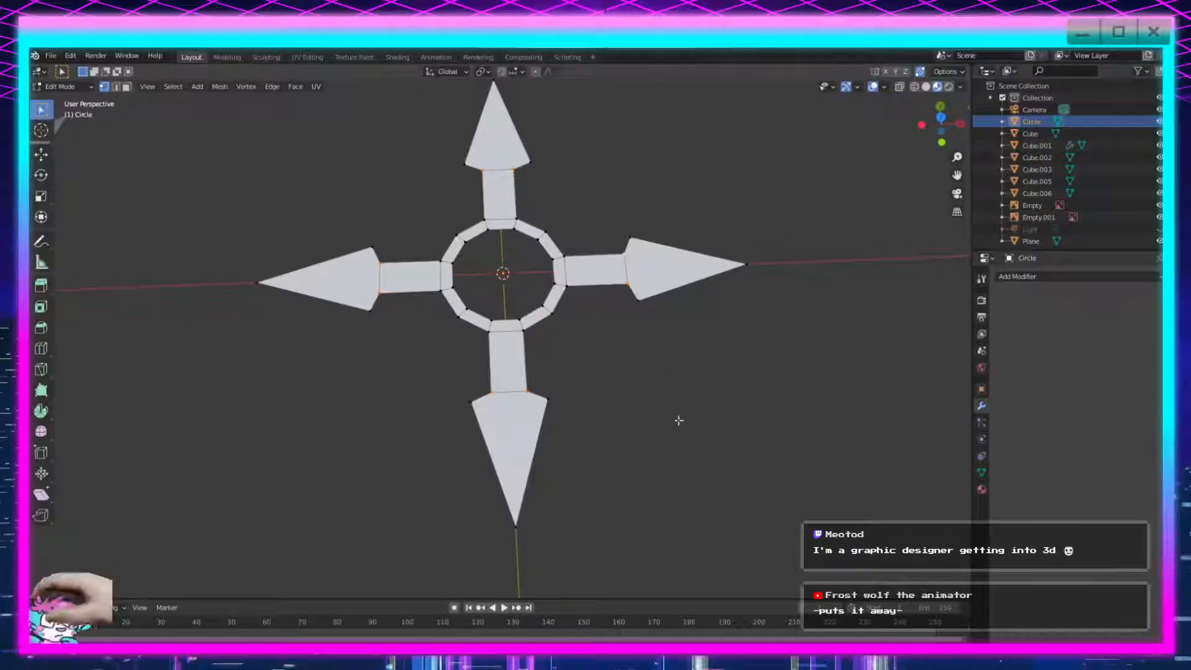
key(s)
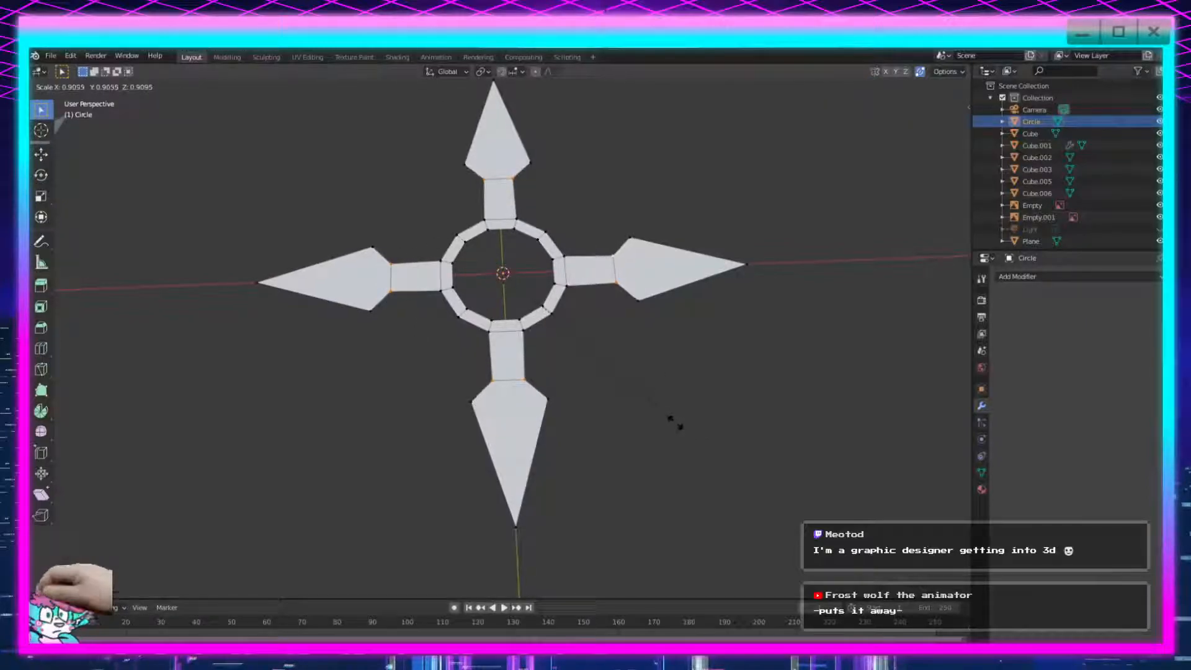
click(675, 423)
Scale the edge joining the lower arm's shaft and arrowhead to 0.9.
scroll(527, 384, up, 2)
middle_drag(577, 418, 556, 439)
scroll(556, 439, down, 2)
middle_drag(566, 393, 553, 422)
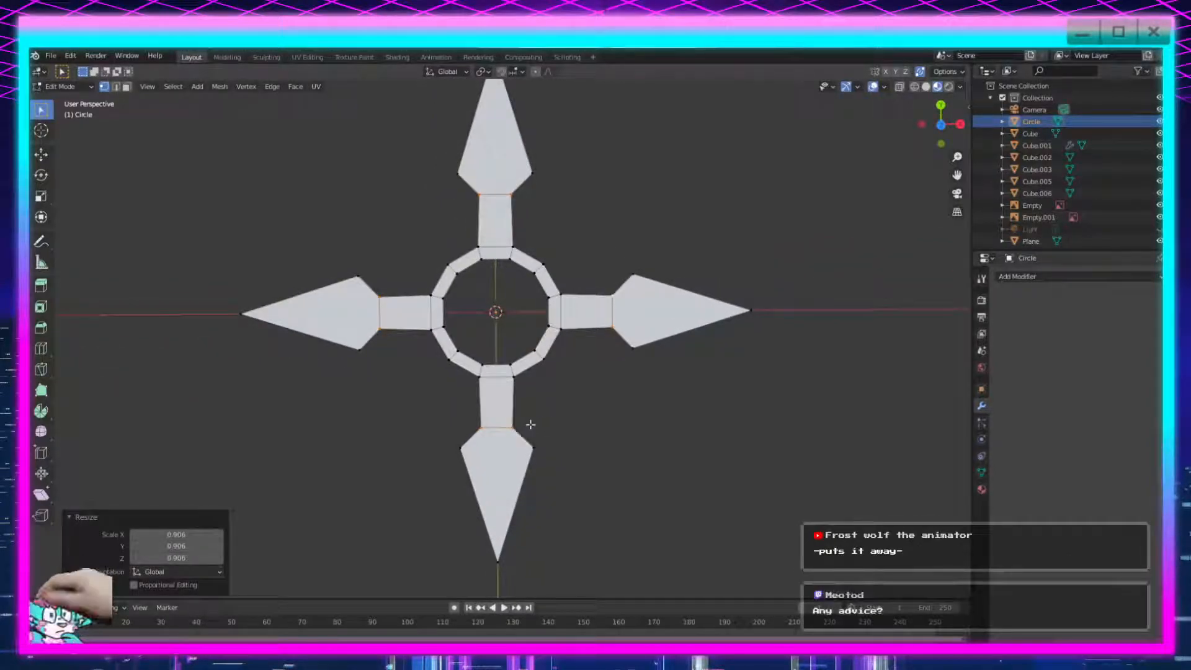
click(511, 426)
key(s)
click(631, 426)
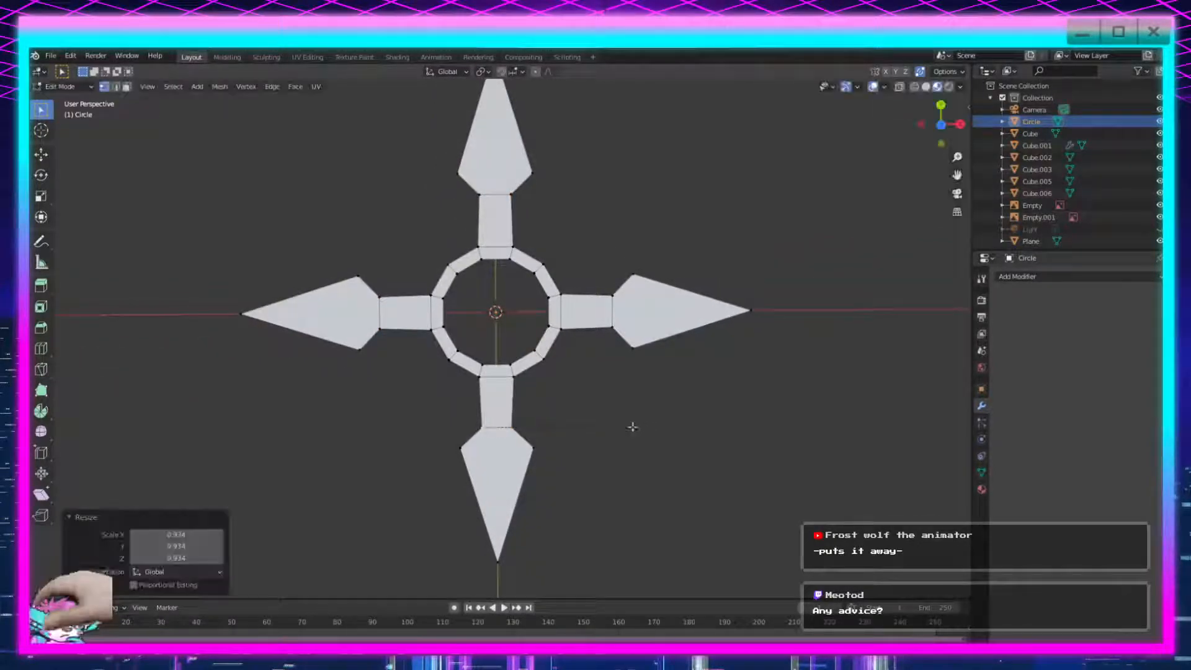
drag(199, 534, 200, 558)
key(BackSpace)
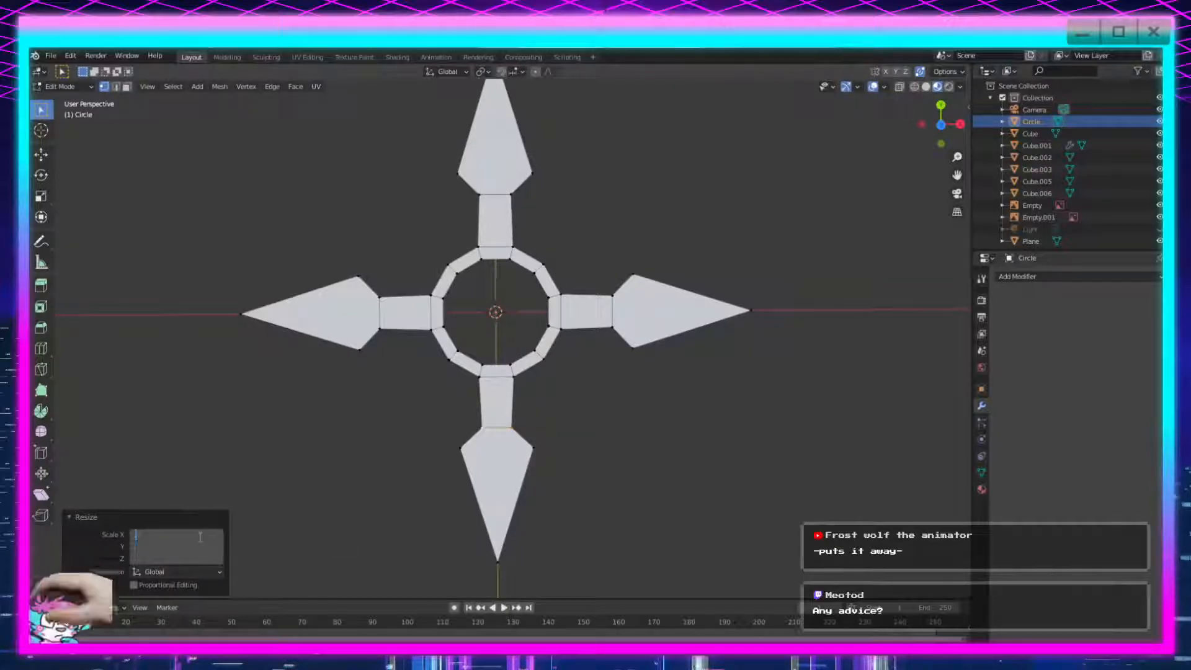
text(0.9)
key(Return)
Scale the edge joining the left arm's shaft and arrowhead to 0.9.
click(444, 384)
drag(396, 282, 377, 336)
key(s)
click(399, 407)
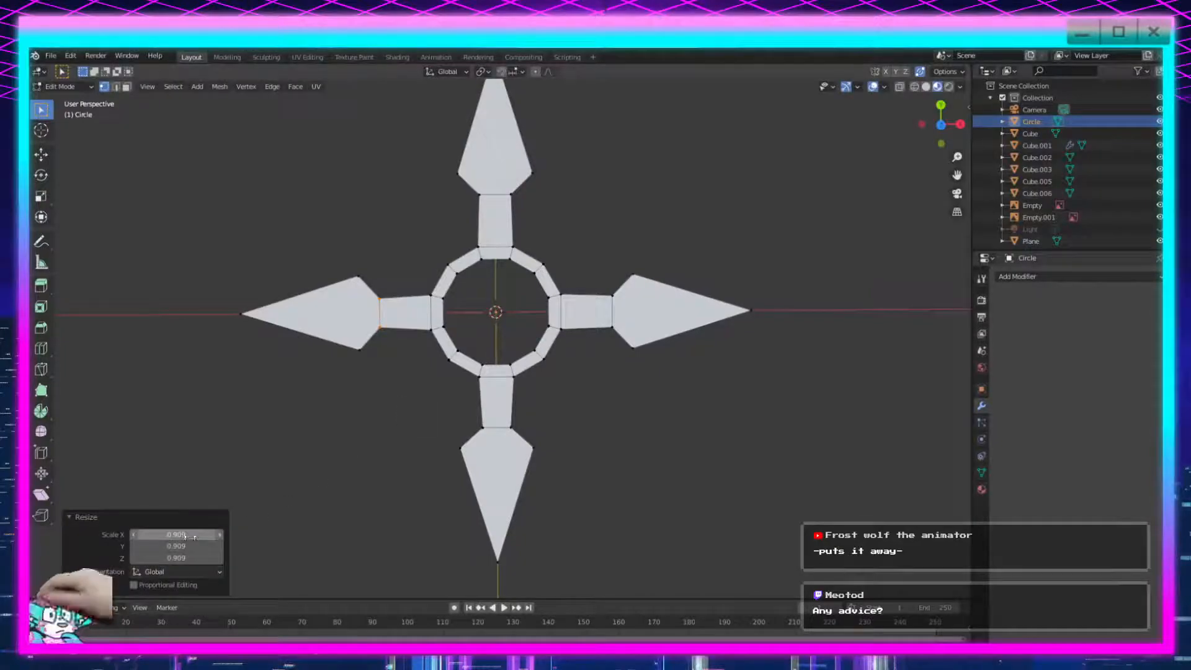
text(0.9)
key(Return)
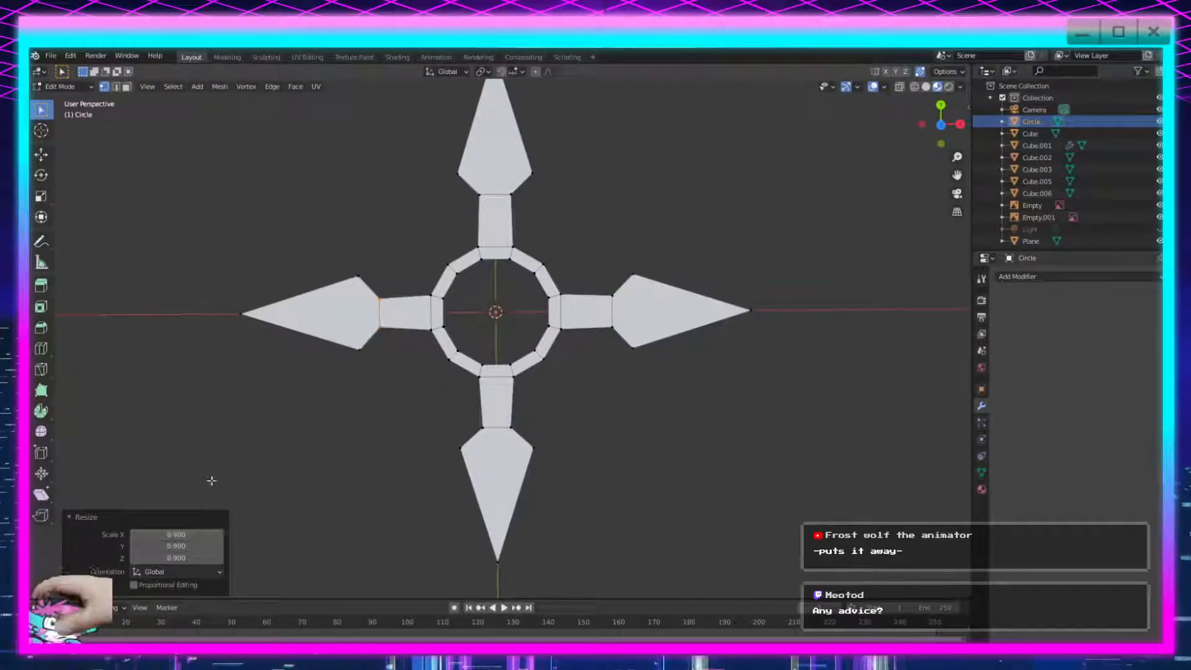
Scale the edge joining the upper arm's shaft and arrowhead to 0.9.
drag(526, 184, 474, 212)
key(s)
click(553, 225)
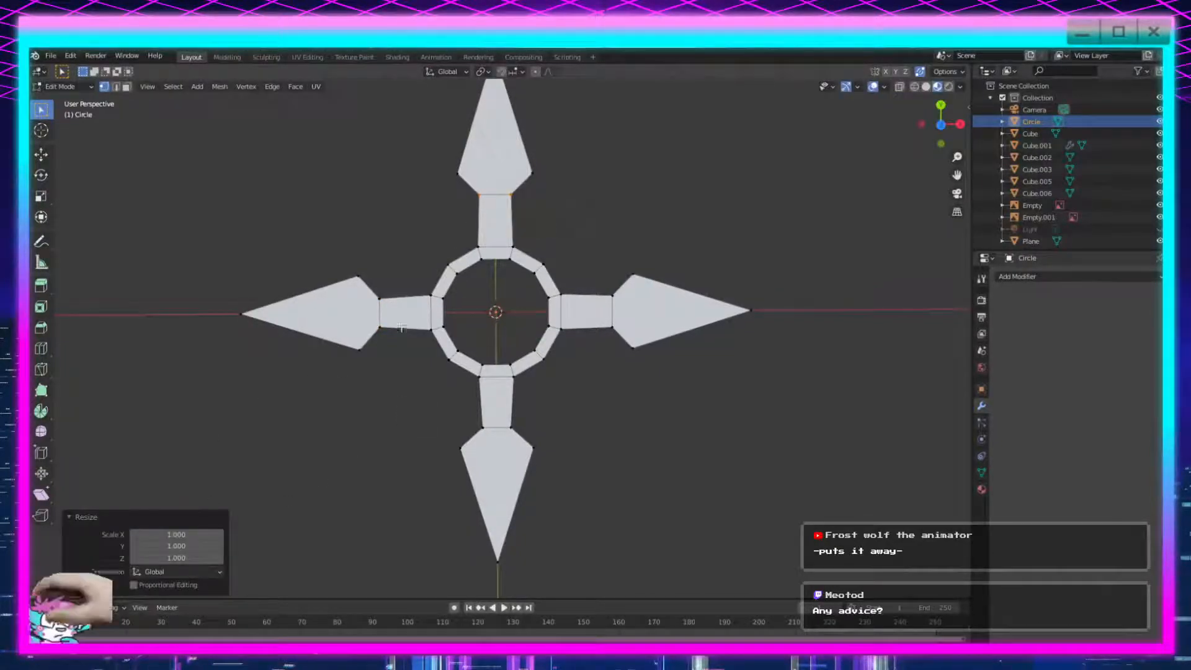
click(218, 535)
key(period)
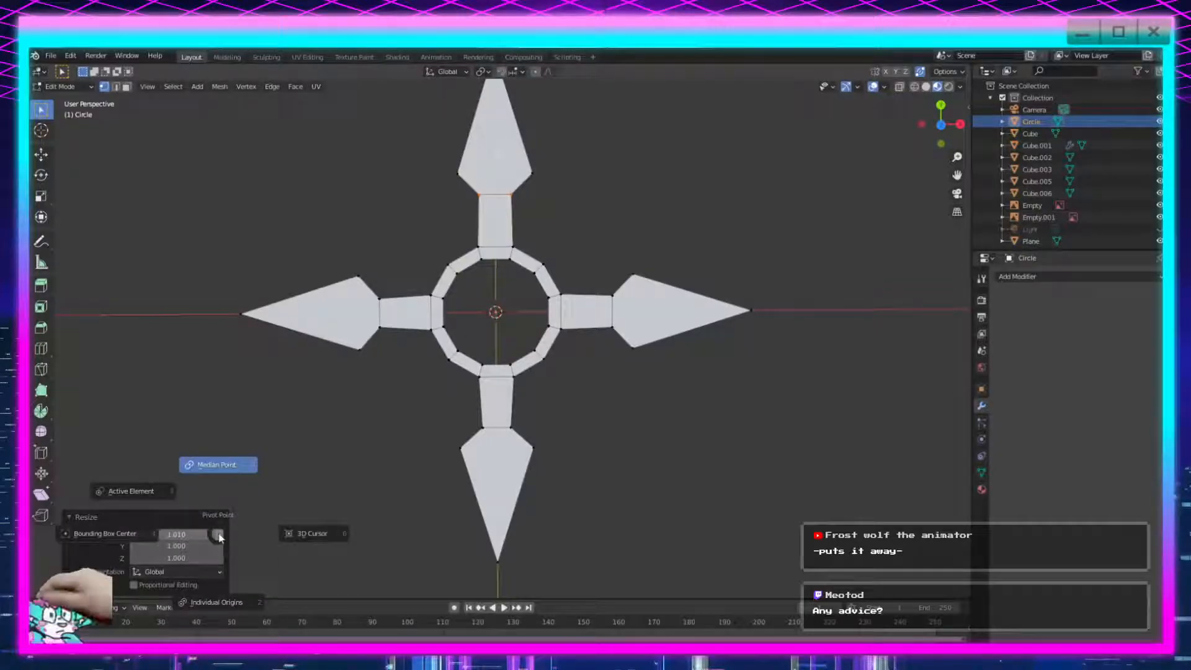
key(Escape)
drag(176, 533, 182, 558)
click(181, 532)
key(Return)
Scale the edge joining the right arm's shaft and arrowhead to 0.9 and clear the selection.
drag(623, 280, 595, 344)
key(s)
click(571, 404)
text(0.9)
key(Return)
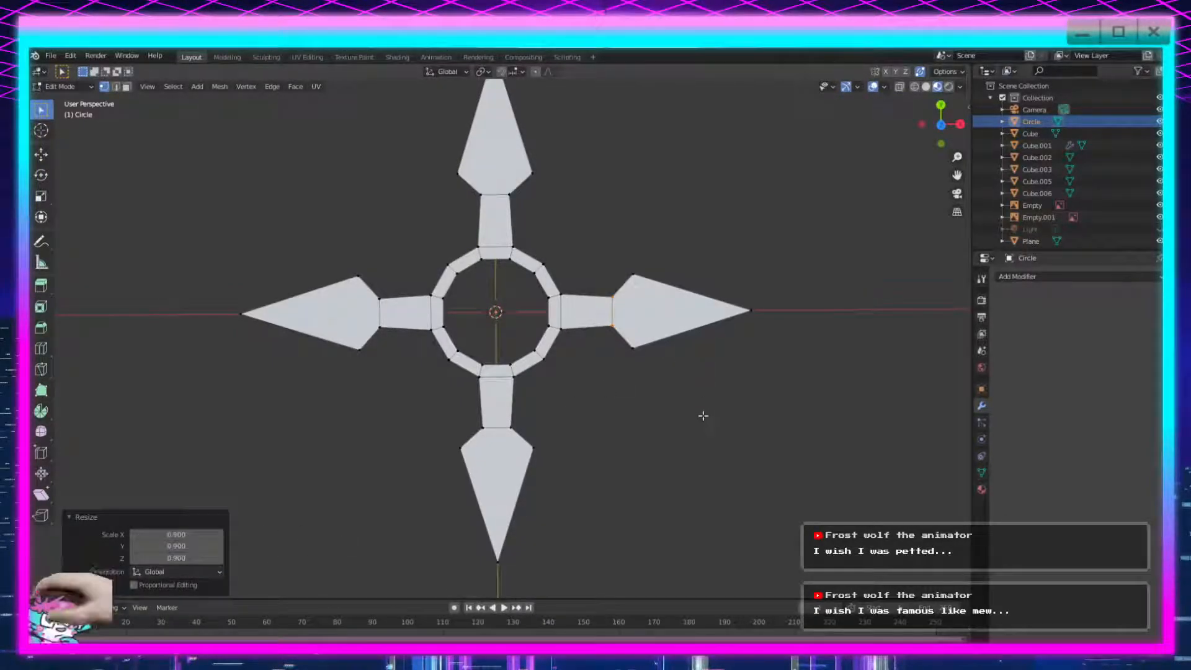
click(692, 426)
Connect both shaft-side vertices of the lower arrowhead to its tip with new edges.
scroll(676, 385, down, 3)
middle_drag(676, 385, 651, 407)
scroll(652, 407, up, 3)
shift+middle_drag(622, 509, 568, 456)
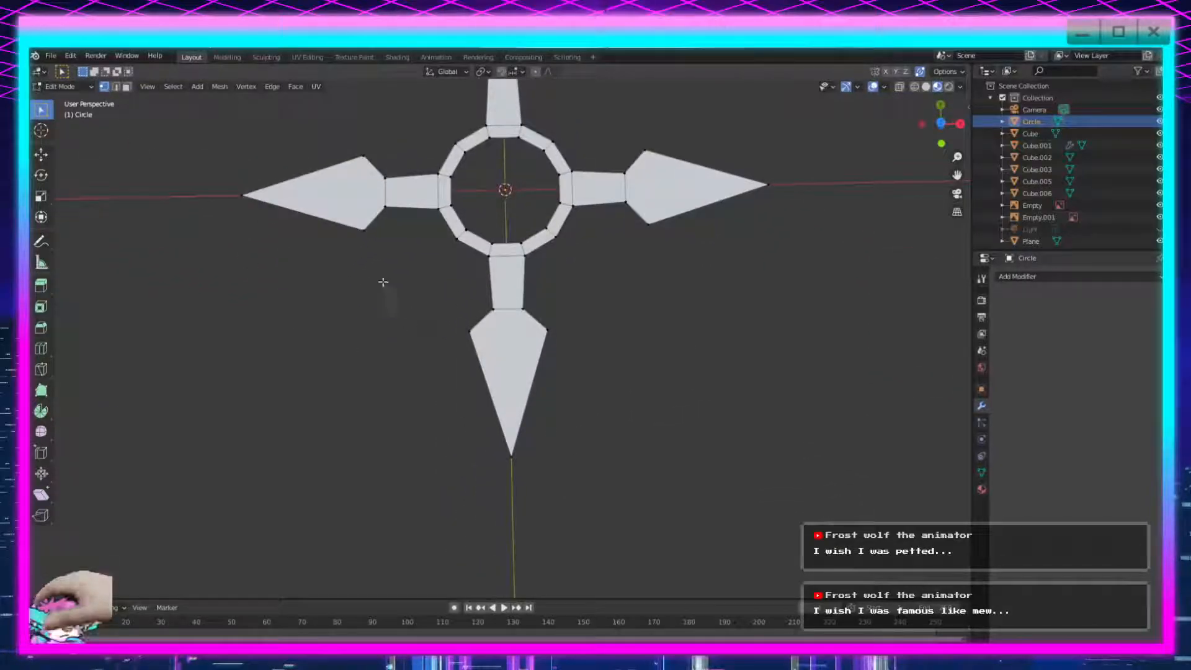
click(496, 306)
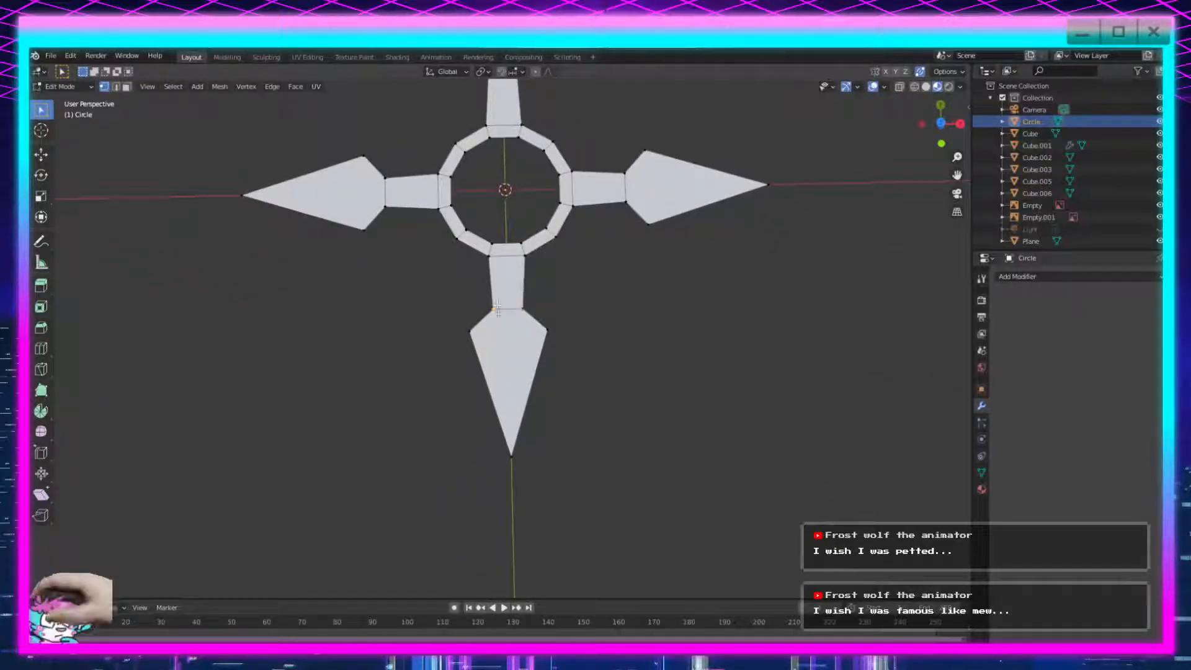
key(j)
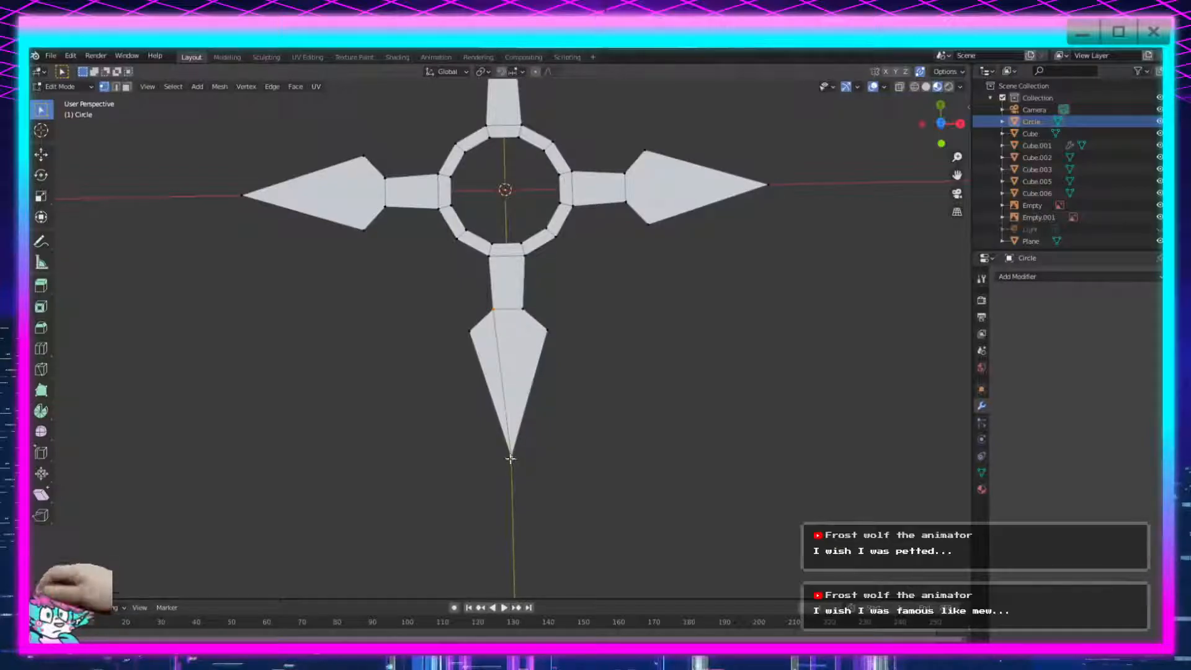
key(j)
Connect the shaft-side vertices of the left and upper arrowheads to their tips with new edges.
shift+middle_drag(545, 305, 581, 387)
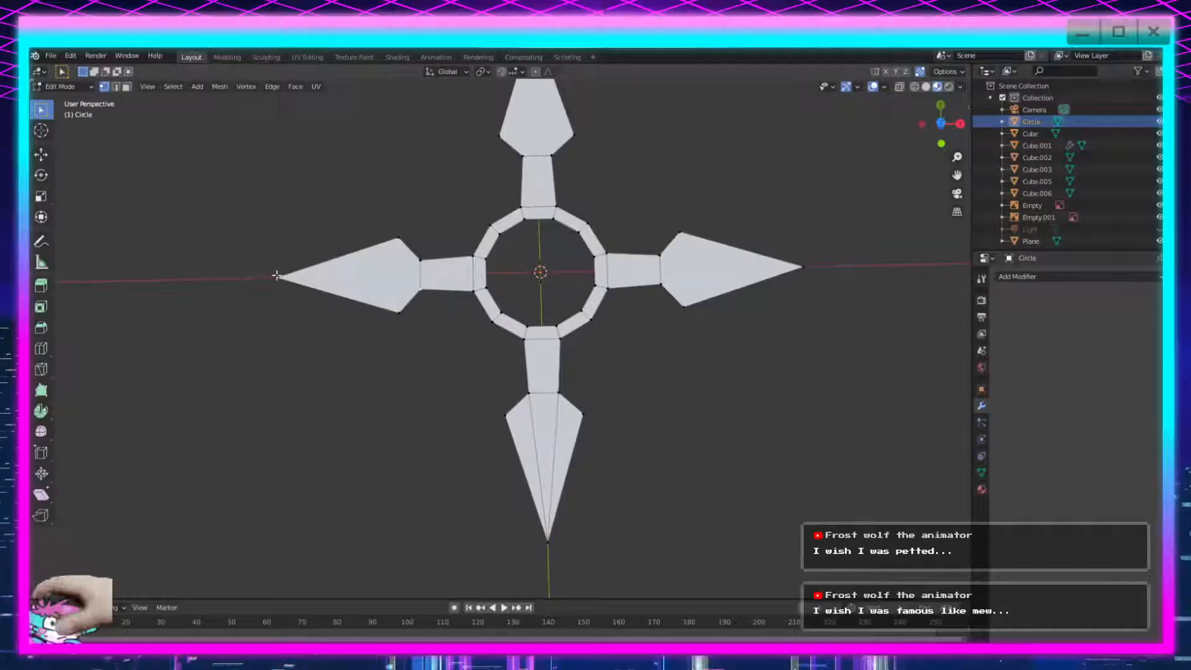
key(j)
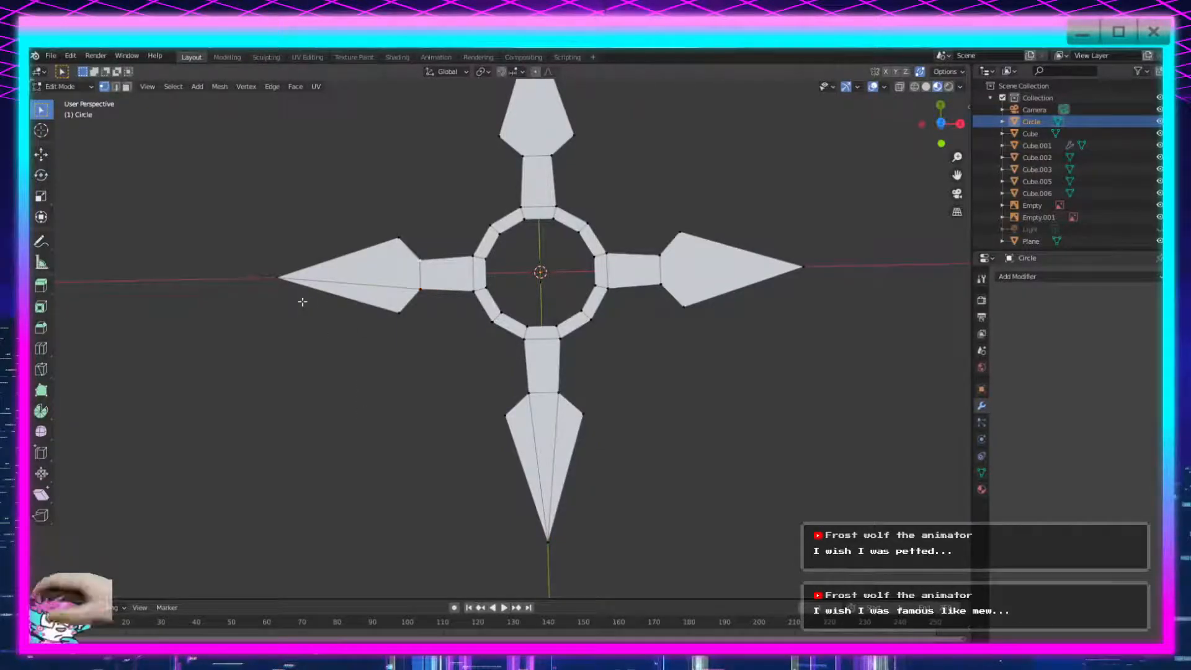
shift+middle_drag(468, 337, 434, 537)
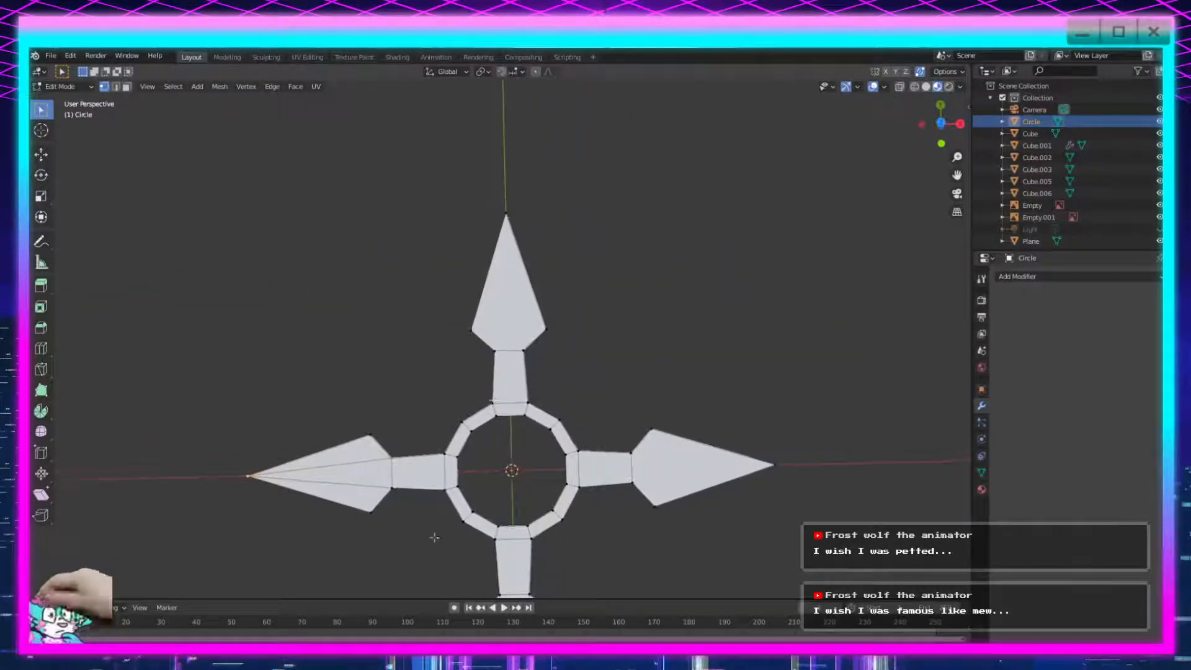
click(496, 352)
shift+click(507, 213)
key(j)
shift+click(505, 213)
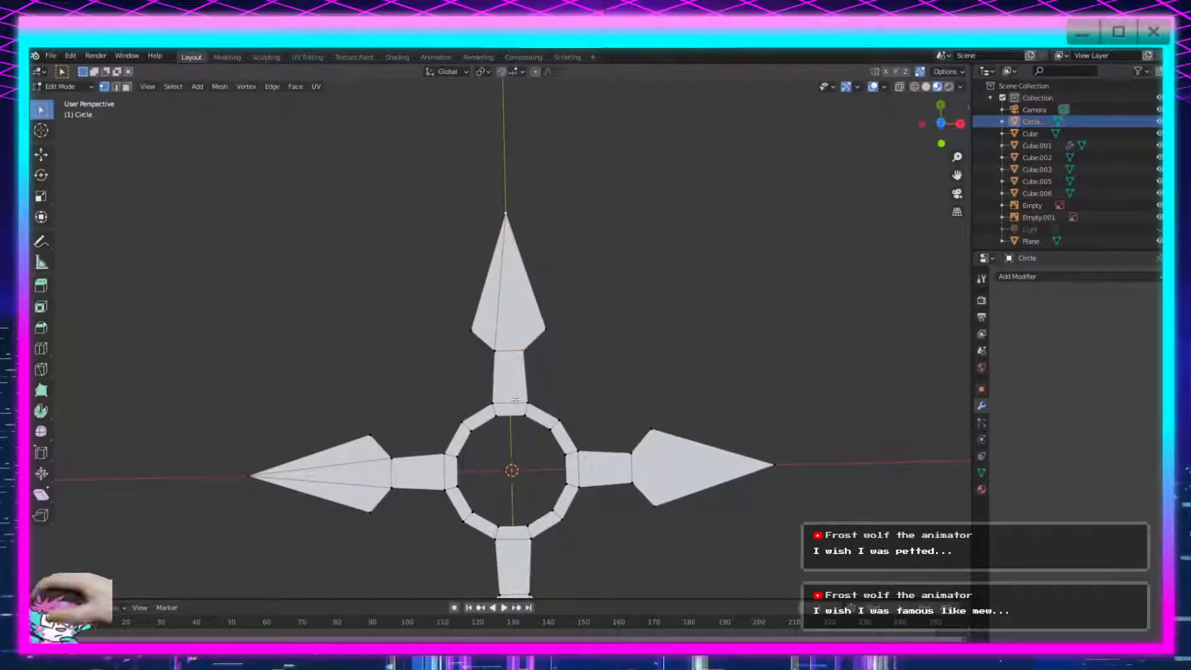
key(j)
Connect both shaft-side vertices of the right arrowhead to its tip with new edges.
shift+middle_drag(658, 477, 578, 410)
click(549, 385)
shift+click(692, 397)
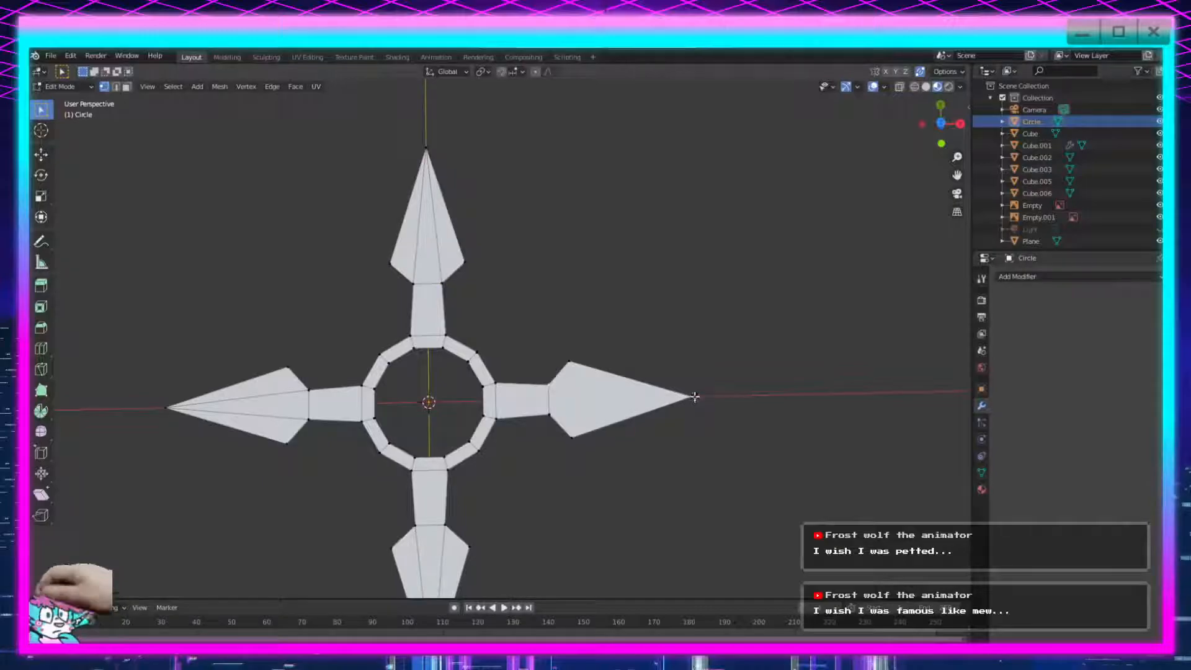
key(j)
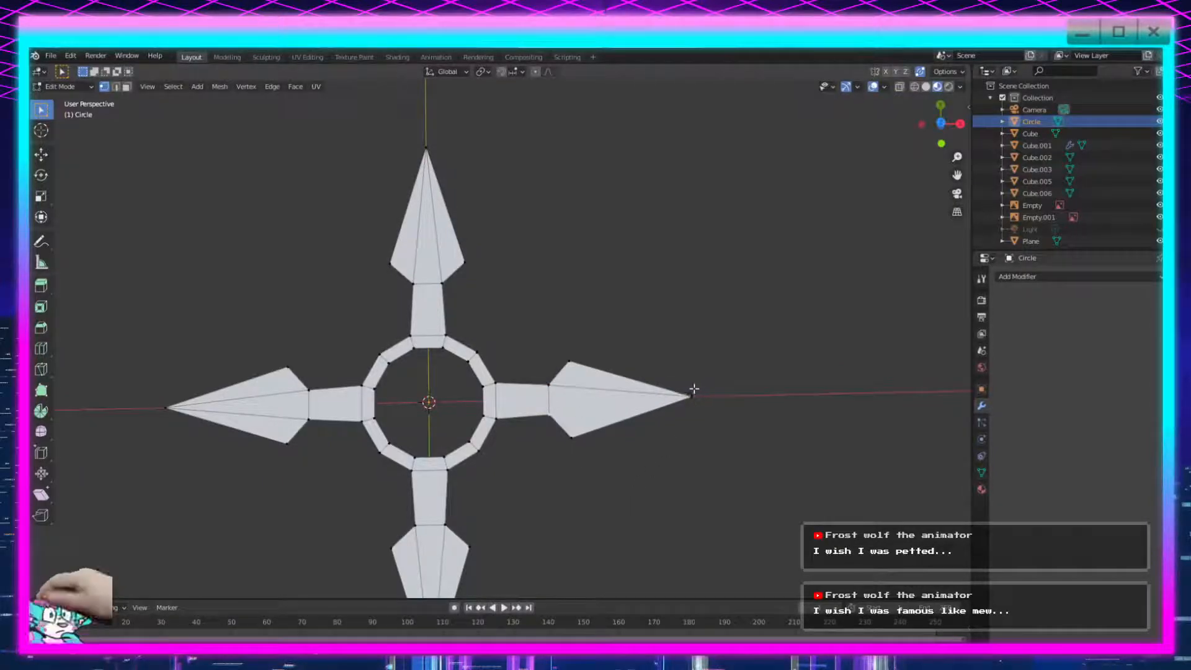
scroll(687, 528, down, 3)
middle_drag(686, 511, 586, 441)
scroll(561, 407, up, 3)
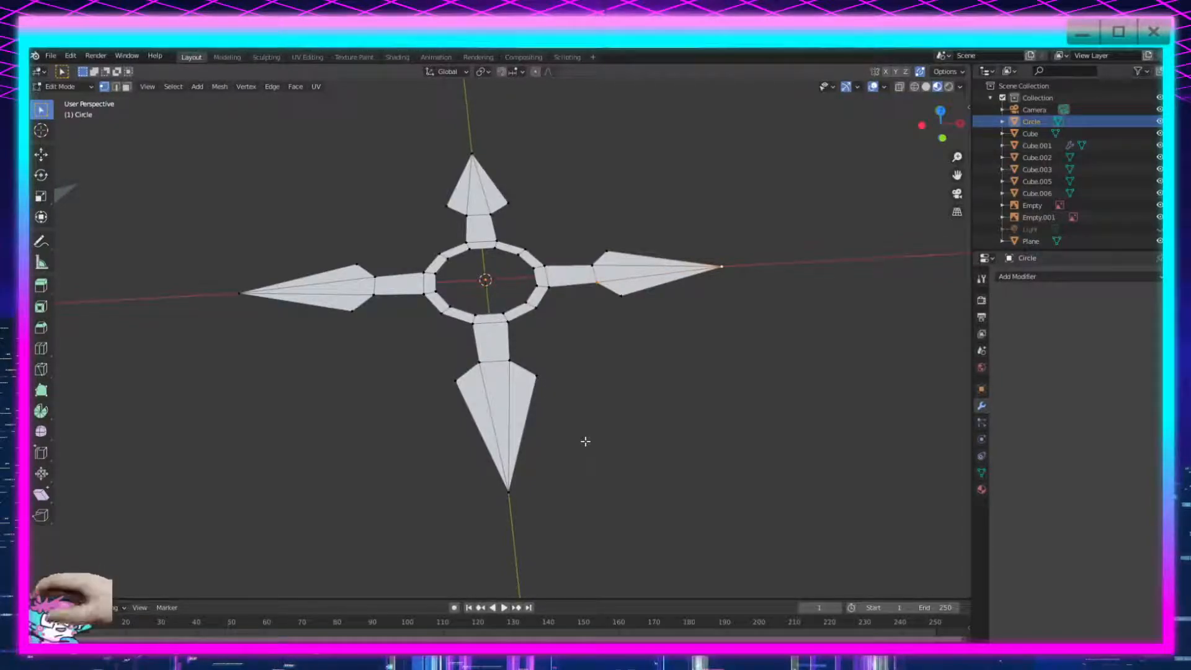
Select the whole star and extrude it about 0.003 m along Z.
scroll(588, 455, down, 2)
drag(760, 205, 353, 523)
key(e)
click(585, 505)
middle_drag(584, 505, 409, 433)
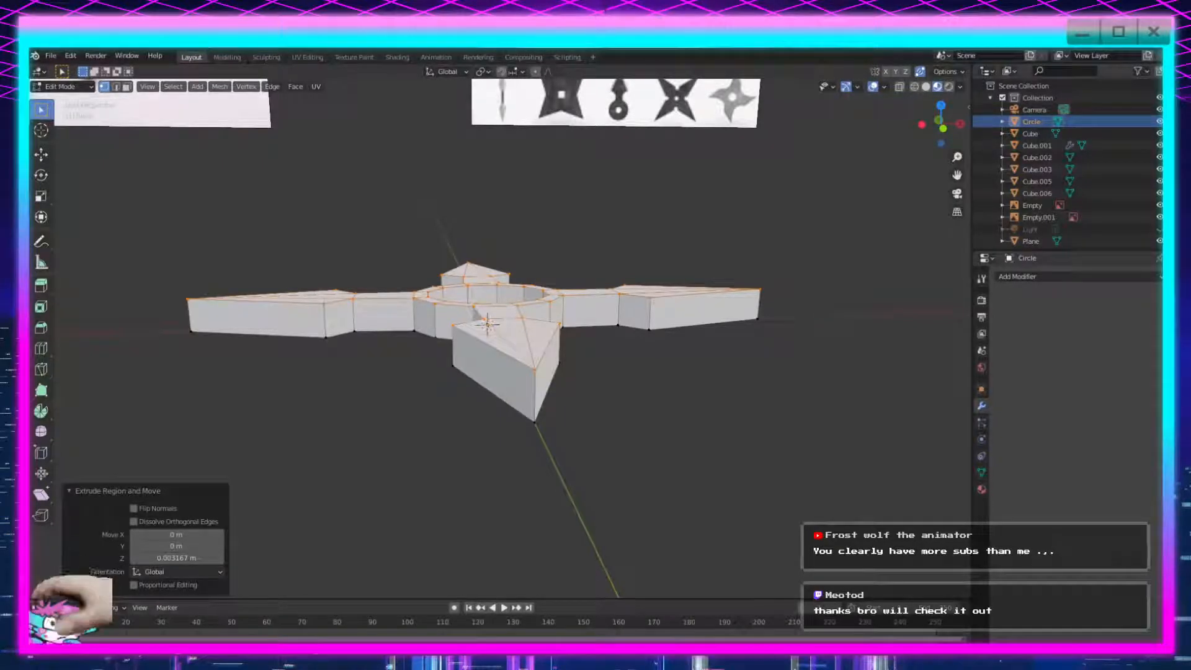
Add one loop cut at mid-height around the star's outer walls and scale it to about 1.21.
scroll(427, 432, down, 2)
scroll(427, 432, up, 2)
middle_drag(427, 432, 467, 430)
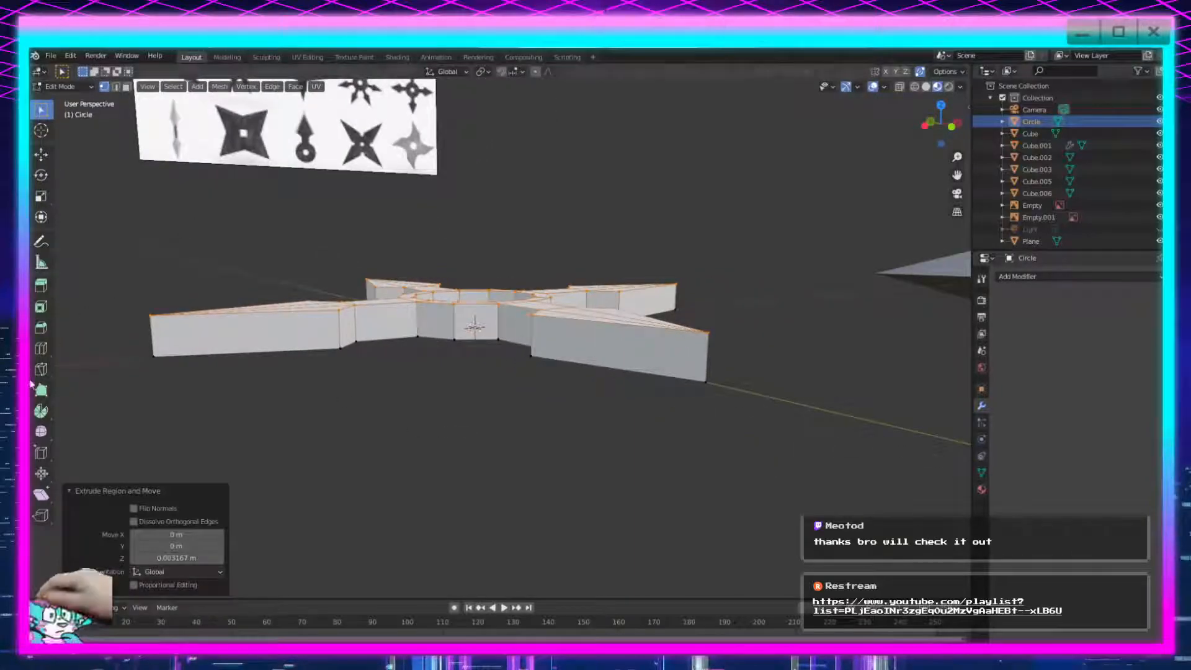
click(41, 348)
click(367, 327)
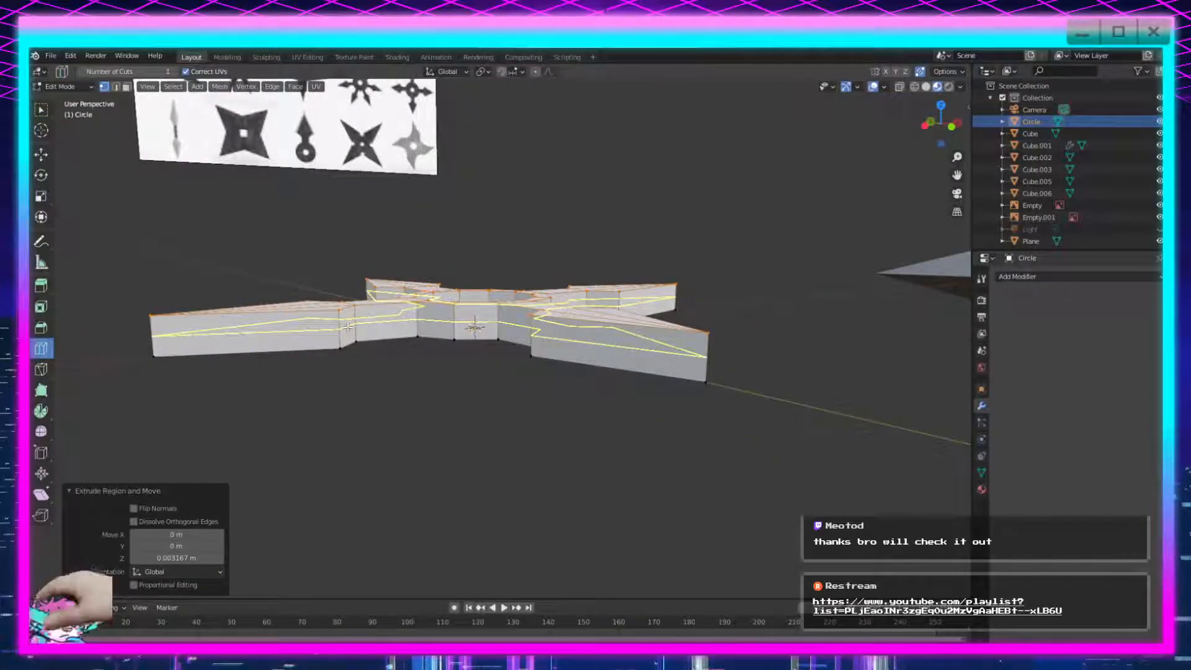
key(w)
mouse_move(395, 383)
middle_down()
mouse_move(396, 434)
mouse_move(411, 381)
middle_up()
key(s)
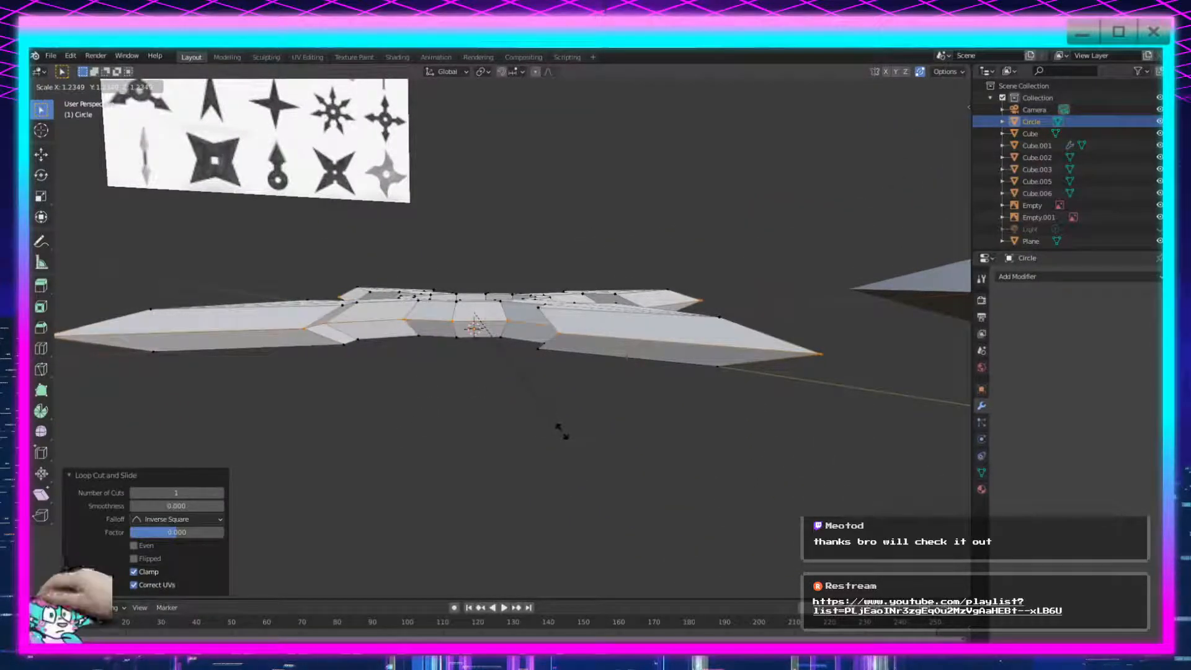
click(562, 427)
middle_drag(562, 427, 640, 357)
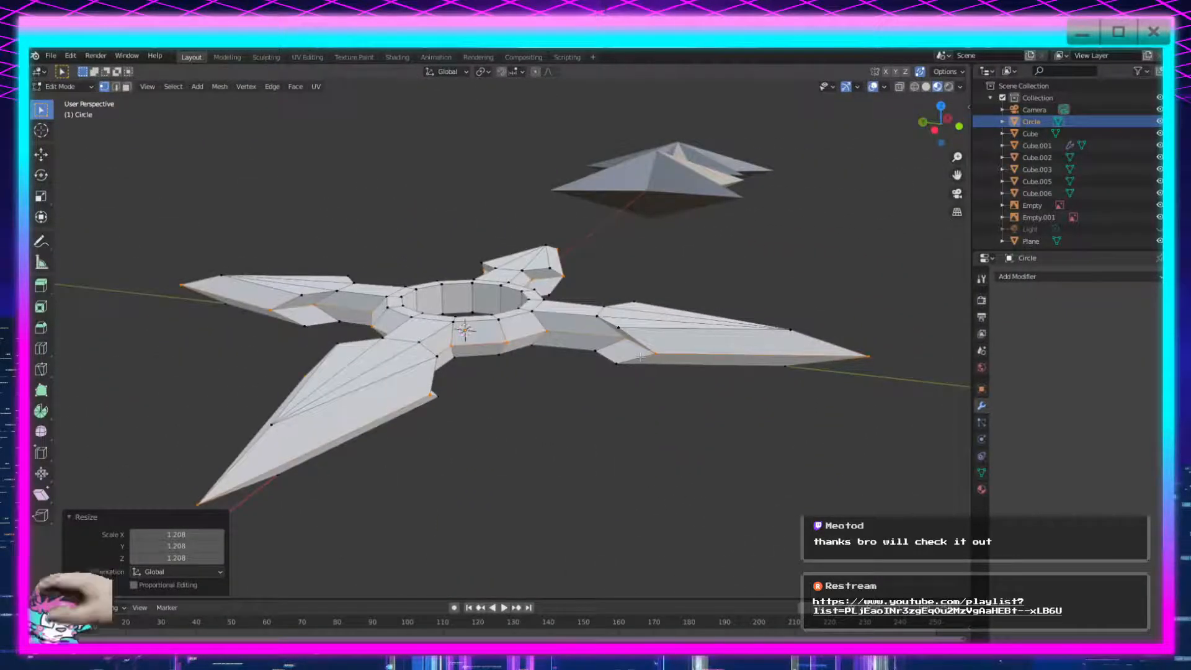
Select the mid-height shoulder vertices of all four arrowheads and scale them slightly toward the centre.
middle_drag(537, 396, 490, 367)
middle_drag(335, 346, 591, 369)
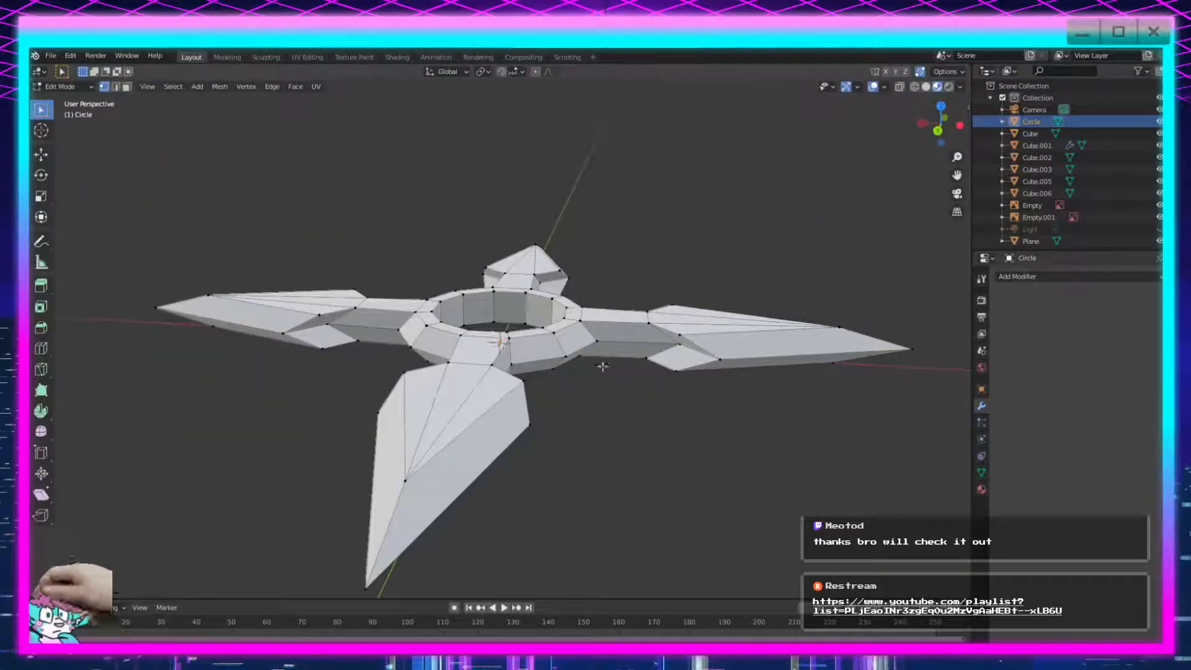
middle_drag(712, 359, 459, 370)
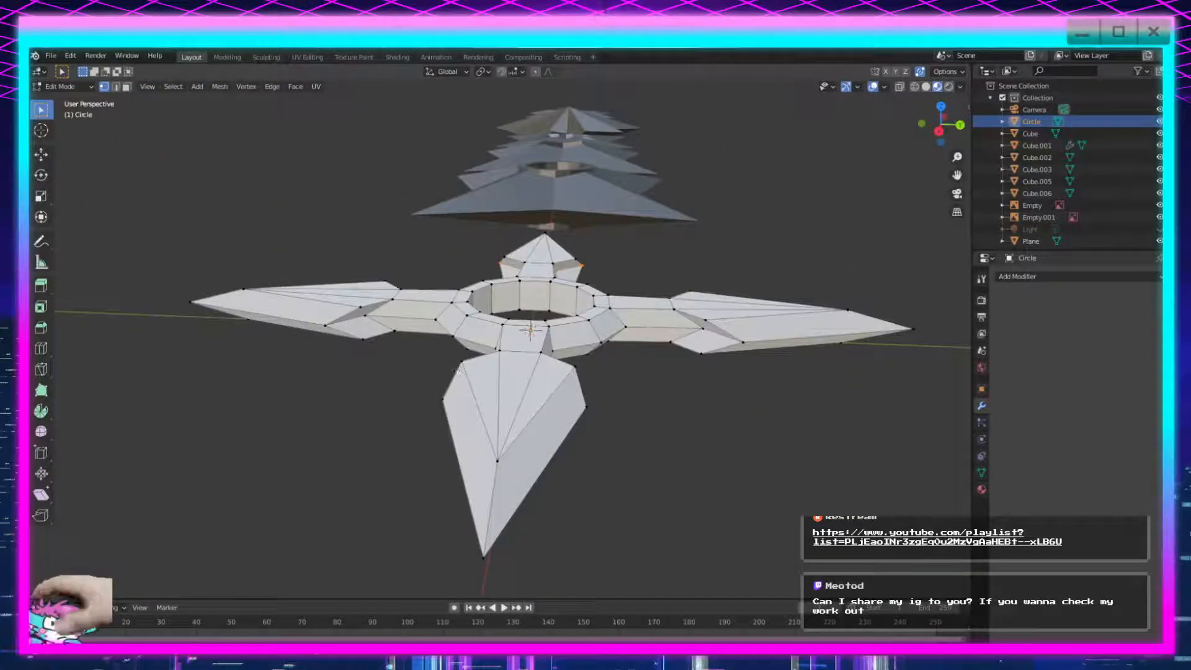
middle_drag(649, 371, 444, 364)
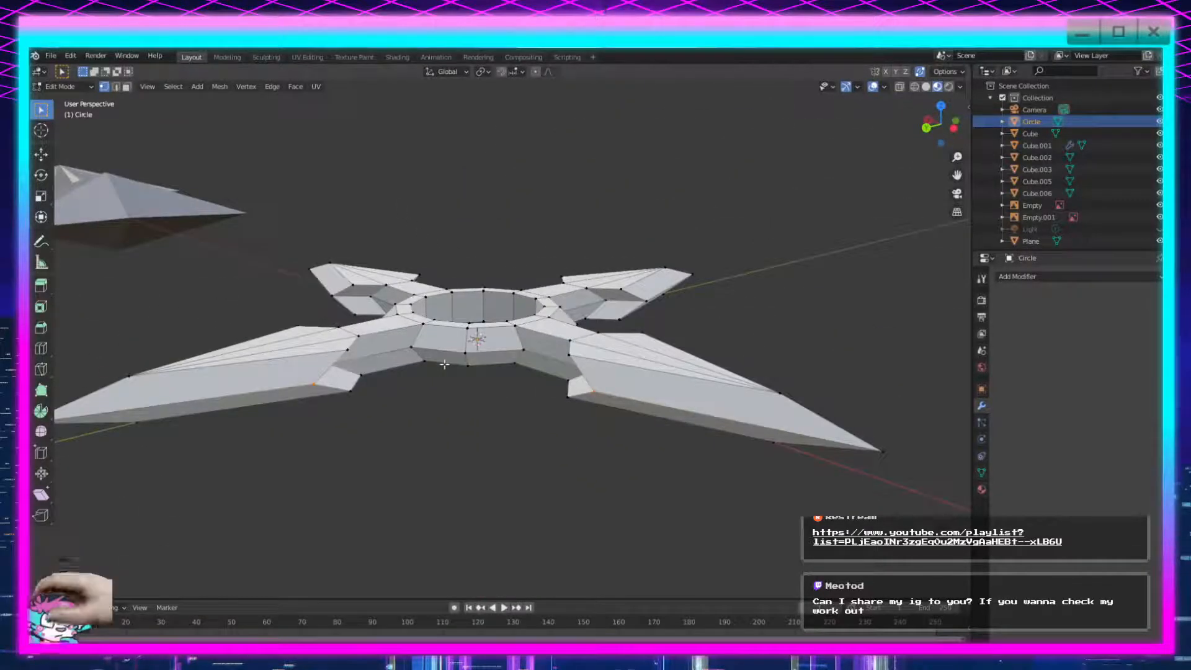
middle_drag(335, 296, 627, 375)
middle_drag(653, 316, 420, 338)
middle_drag(329, 414, 603, 429)
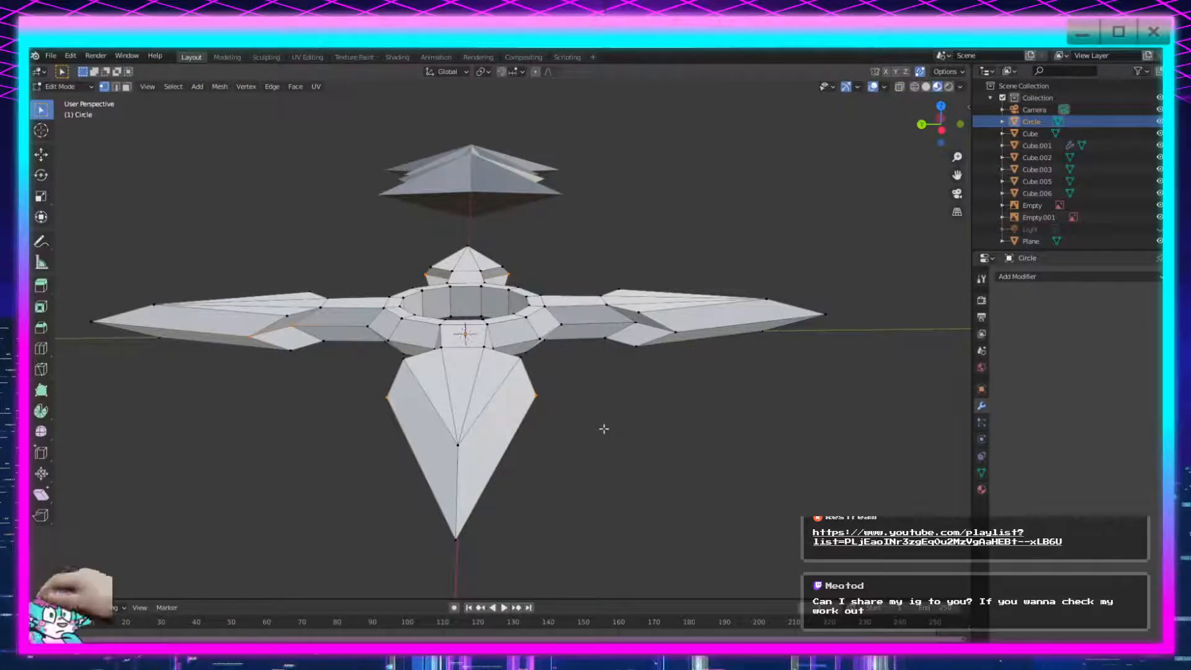
middle_drag(598, 426, 579, 478)
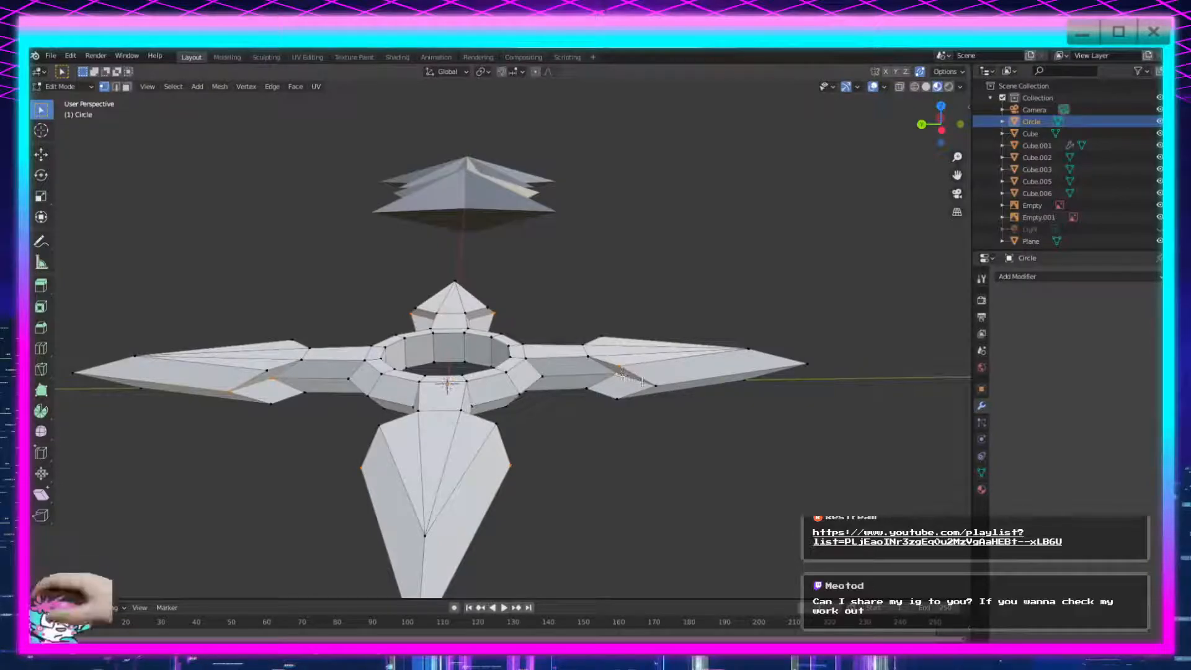
middle_drag(613, 367, 545, 521)
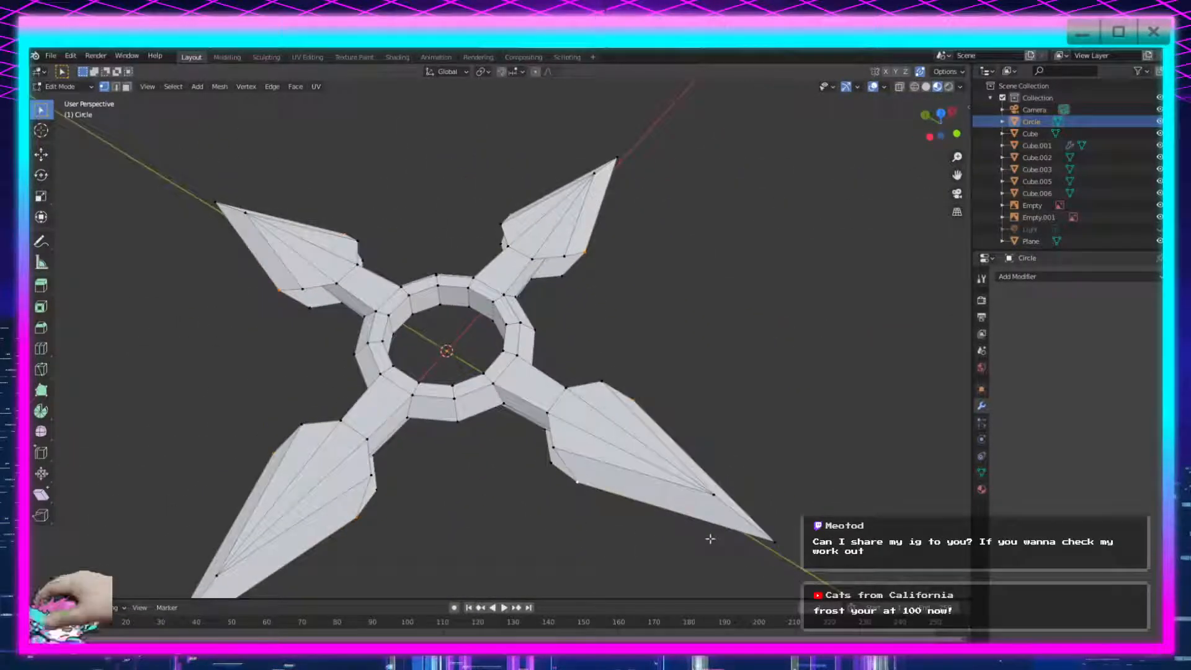
key(s)
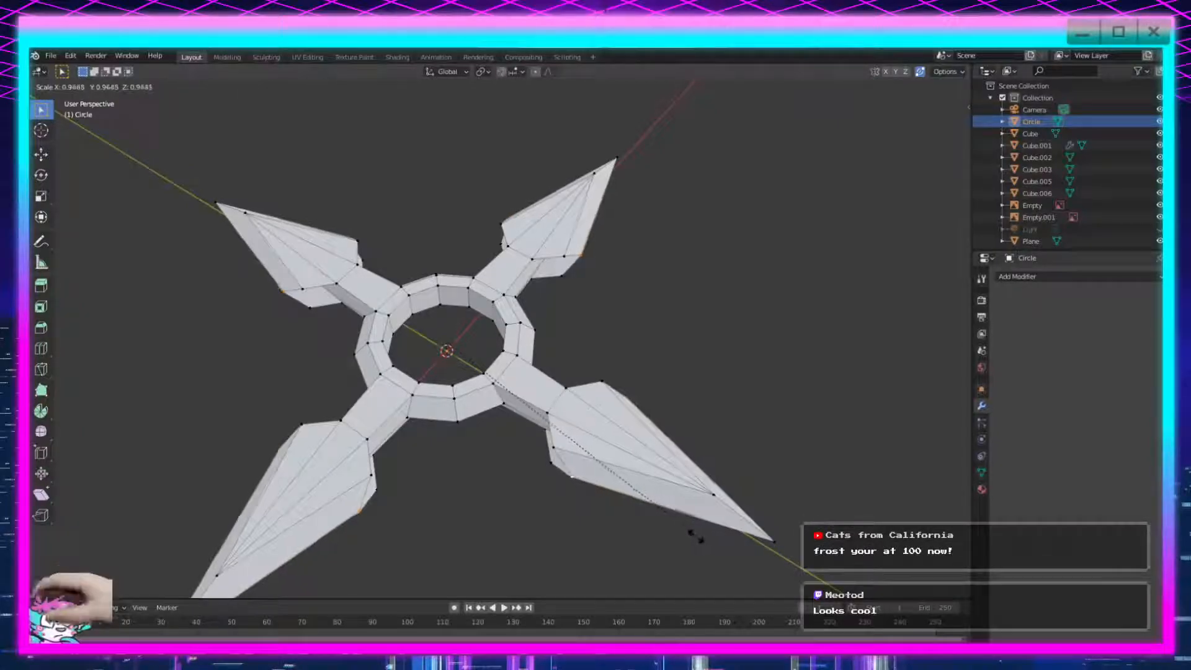
click(676, 530)
middle_drag(672, 529, 451, 421)
key(s)
click(704, 449)
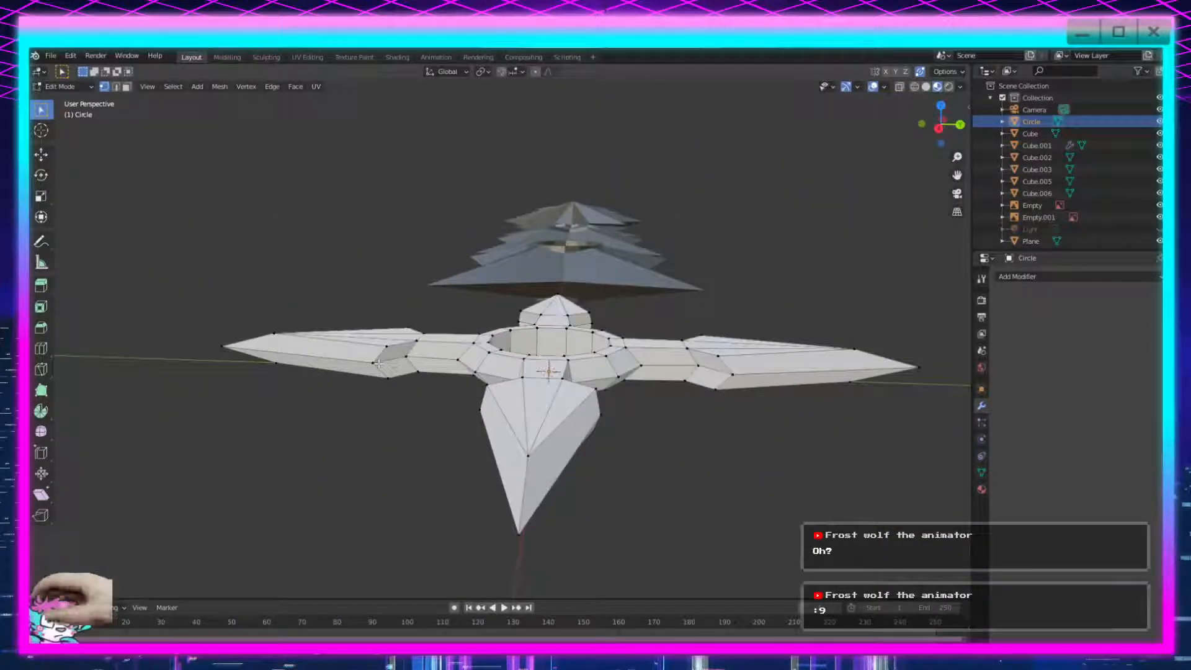
Try moving the left arrowhead's mid-height shaft-end vertices about 0.0024 m along Y.
middle_drag(411, 361, 449, 396)
key(g)
key(y)
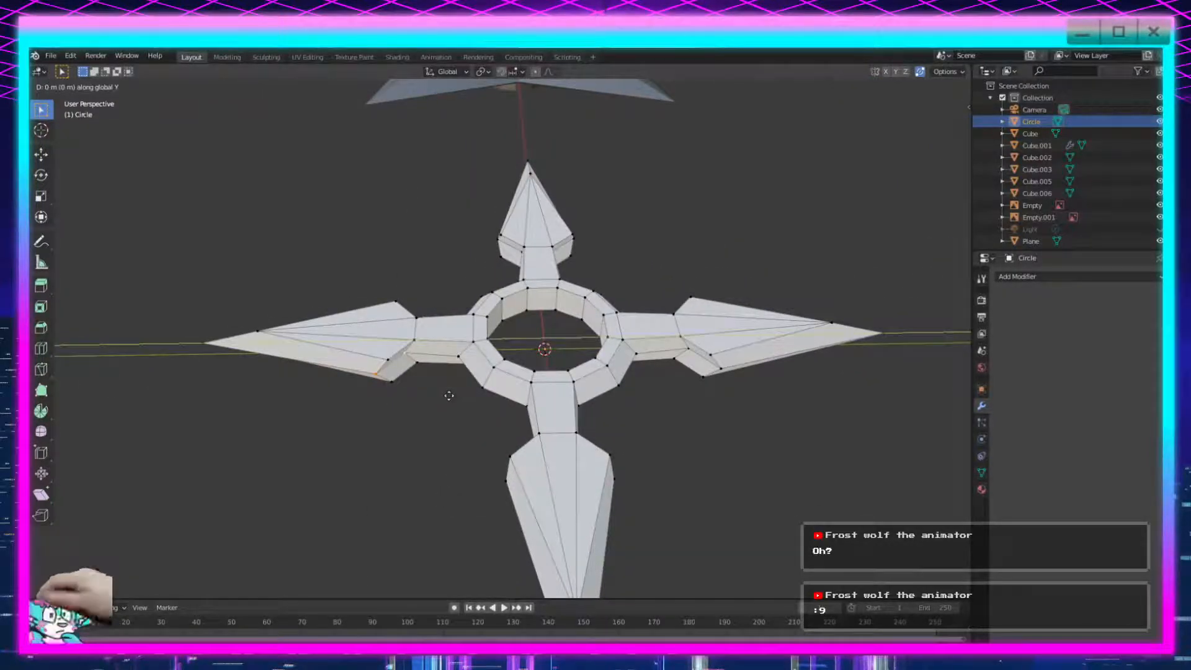
click(470, 395)
middle_drag(473, 393, 544, 380)
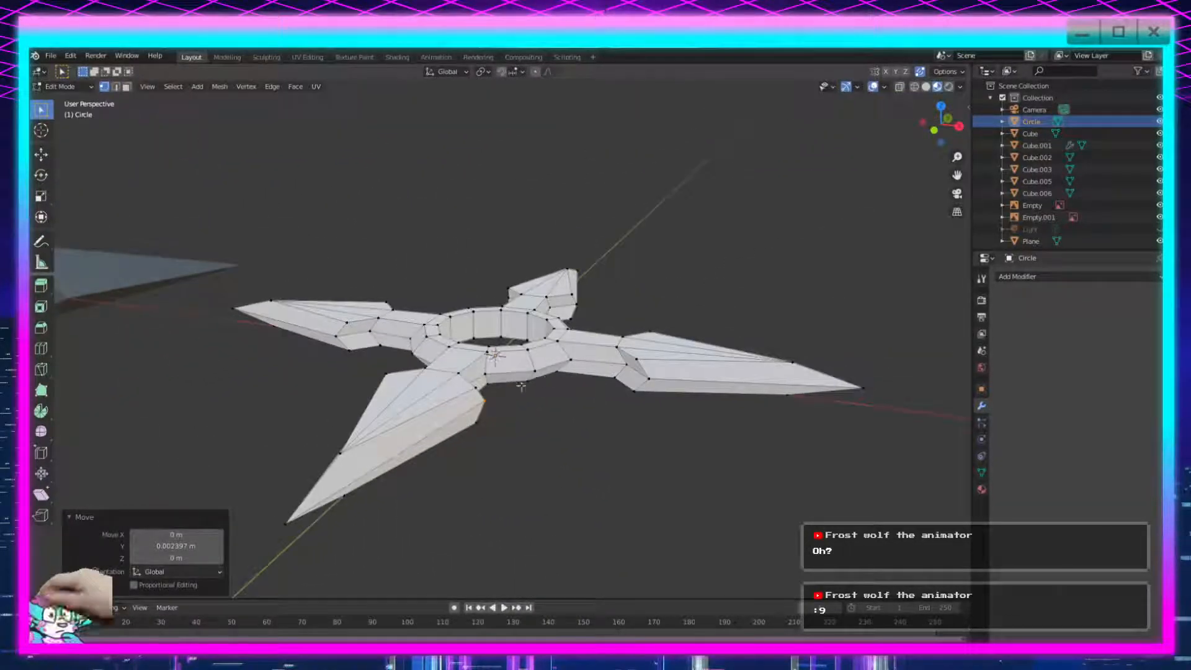
Try merging two tip vertices of an arrowhead at the last selected one and check the shape in Object Mode.
click(328, 452)
middle_drag(298, 516, 353, 392)
shift+click(325, 336)
key(m)
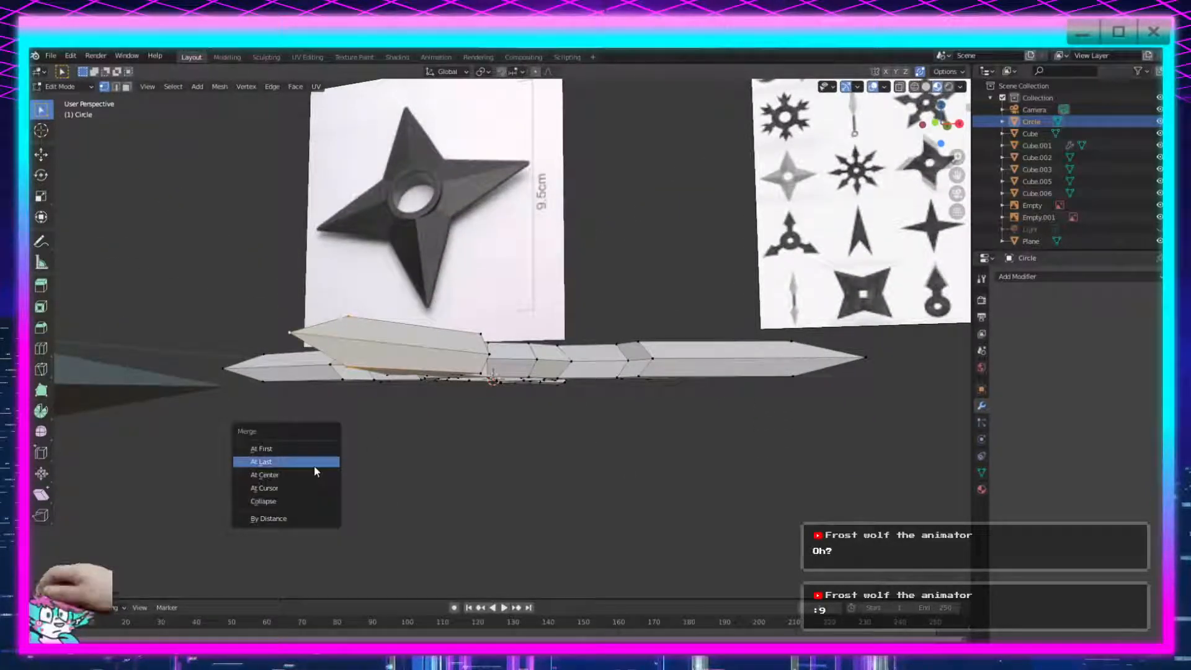
click(315, 467)
middle_drag(223, 470, 262, 493)
key(Tab)
middle_drag(633, 483, 518, 487)
key(Tab)
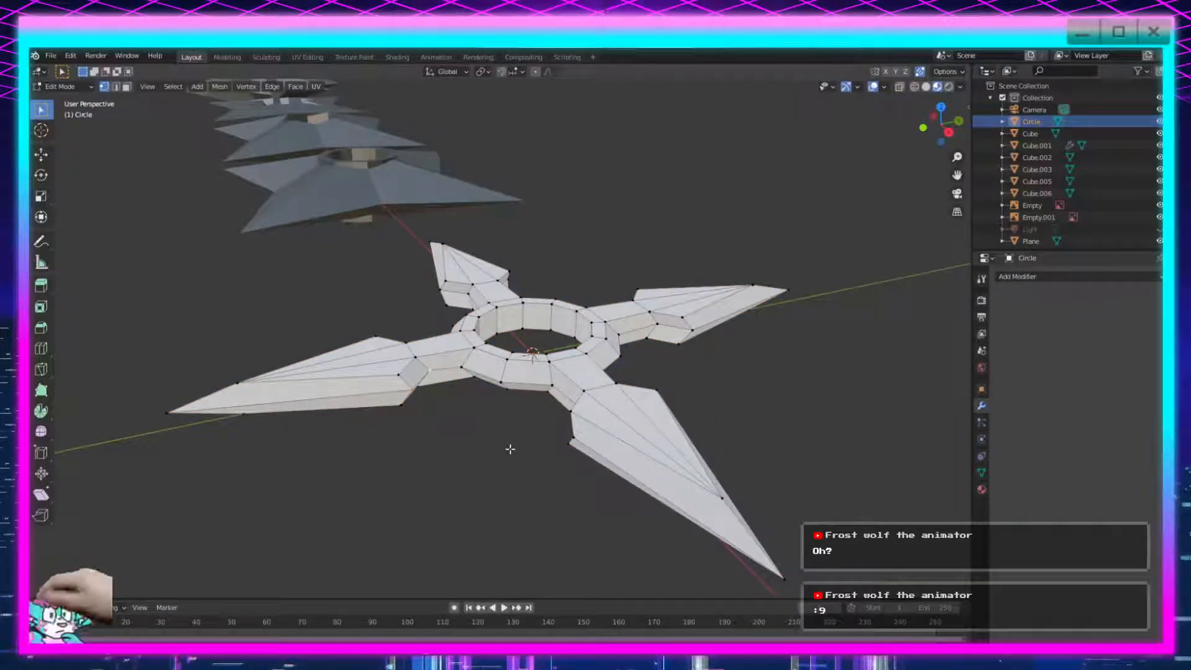
Move the left arrowhead's mid-height shaft-end vertices 0.002 m along Y toward the ring.
middle_drag(510, 448, 449, 409)
key(g)
key(y)
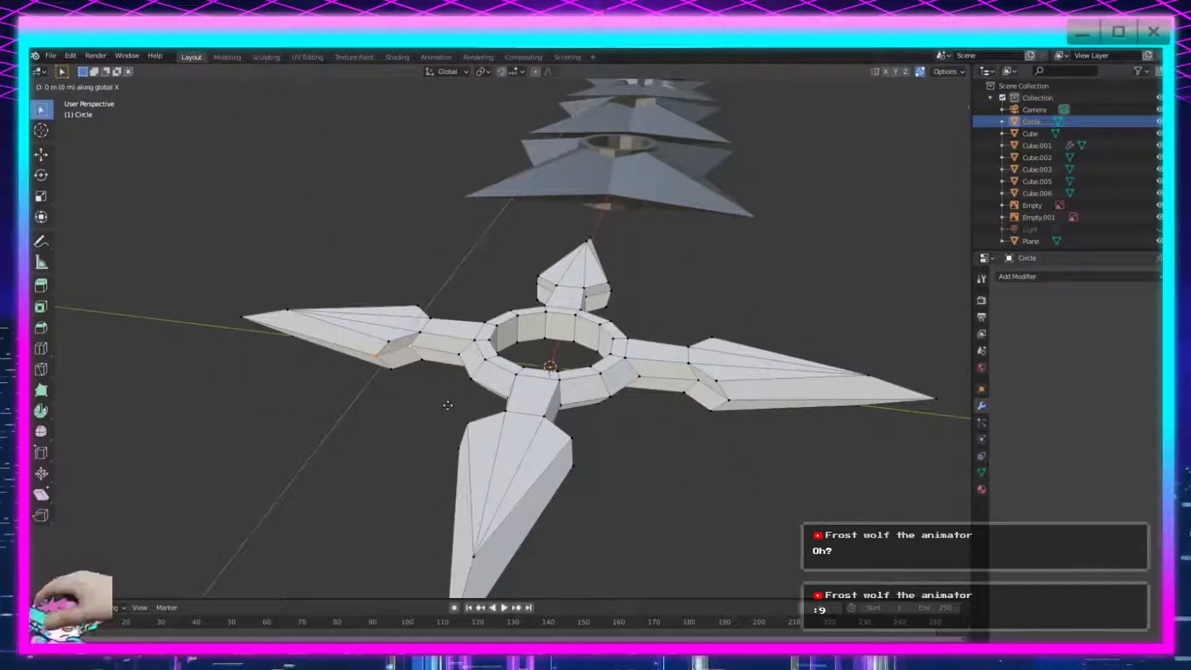
click(460, 406)
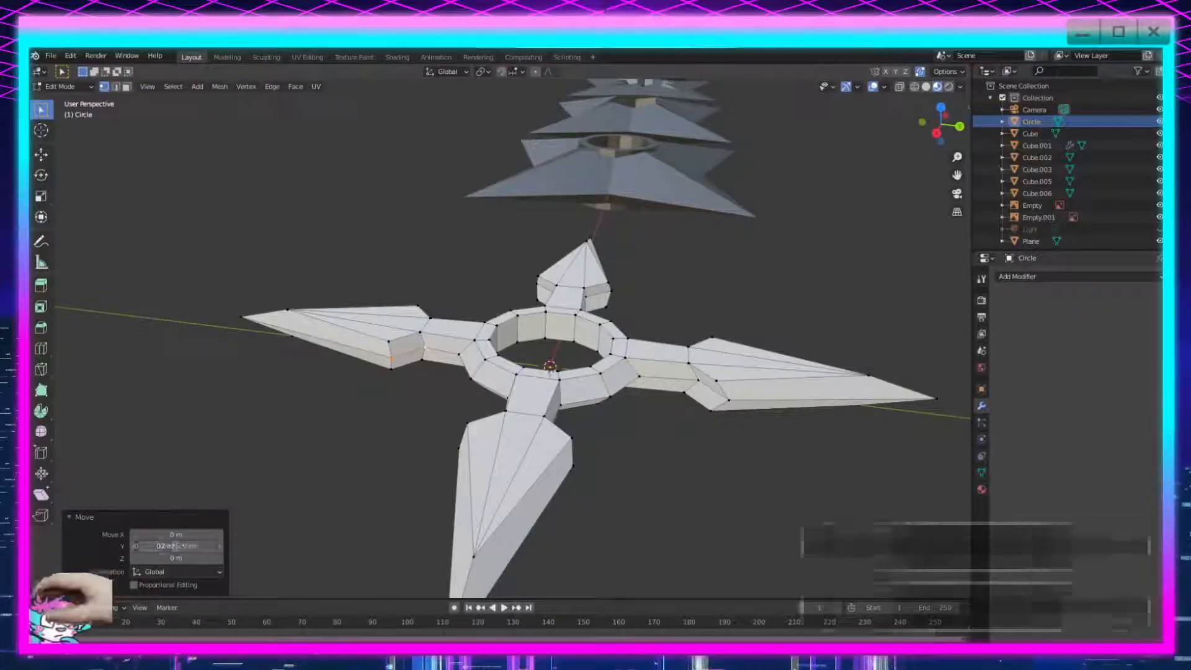
click(150, 546)
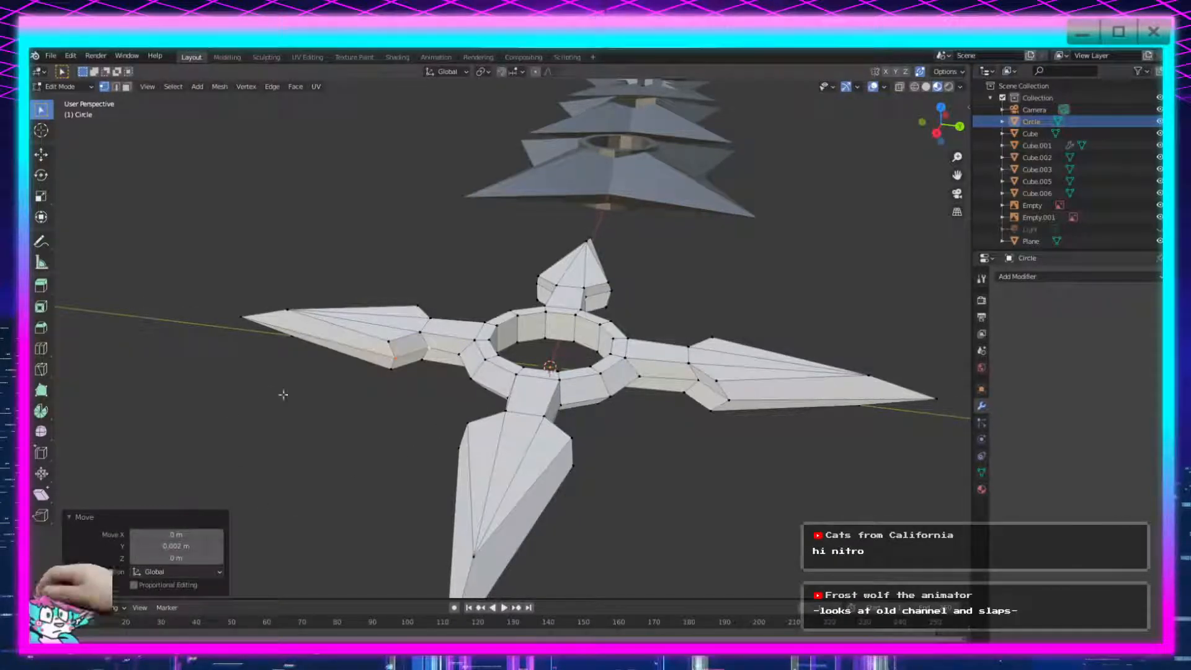
Move the mid-height shaft-end vertices of the arrowhead on the X axis 0.002 m along X toward the ring.
middle_drag(413, 405, 717, 400)
key(g)
key(y)
key(x)
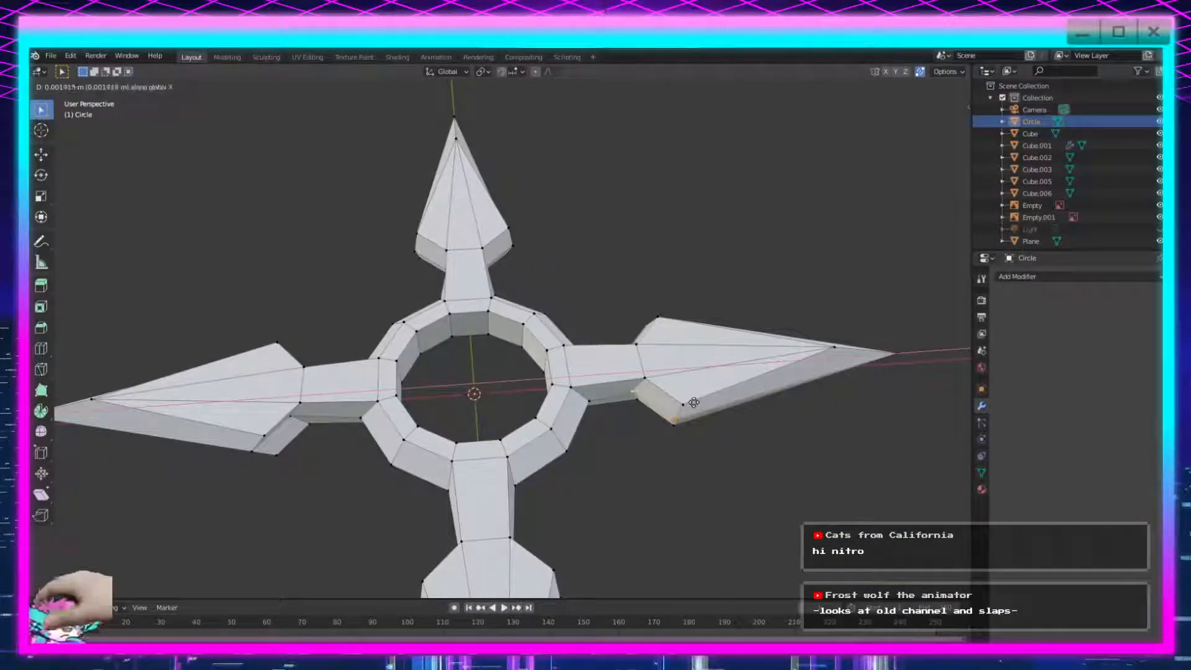
click(689, 403)
click(180, 537)
text(.002)
key(Return)
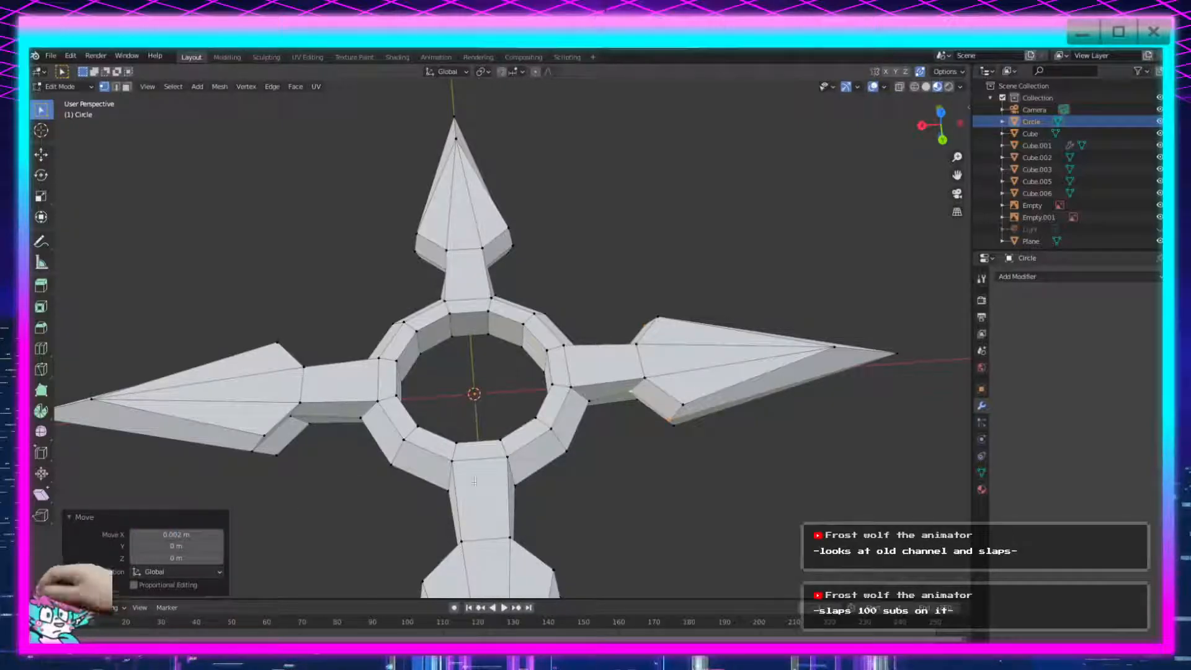
Try moving the mid-height shaft-end vertices of the opposite Y-axis arrowhead about 0.0022 m along Y.
middle_drag(686, 550, 582, 394)
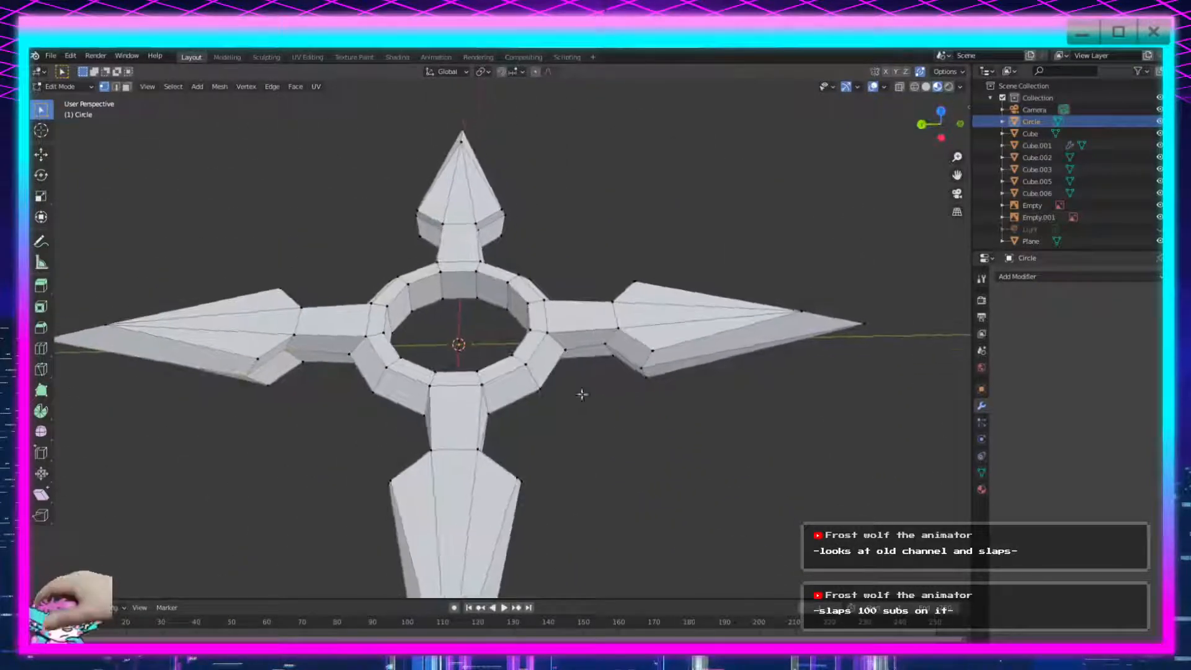
right_click(414, 359)
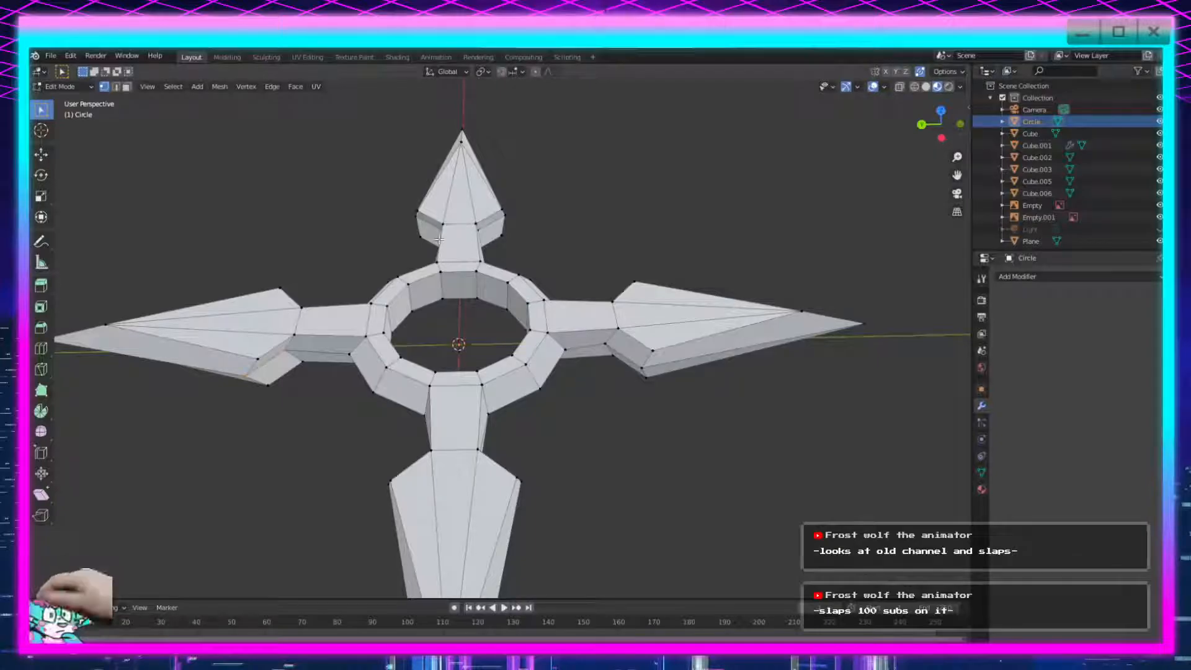
key(g)
key(x)
key(y)
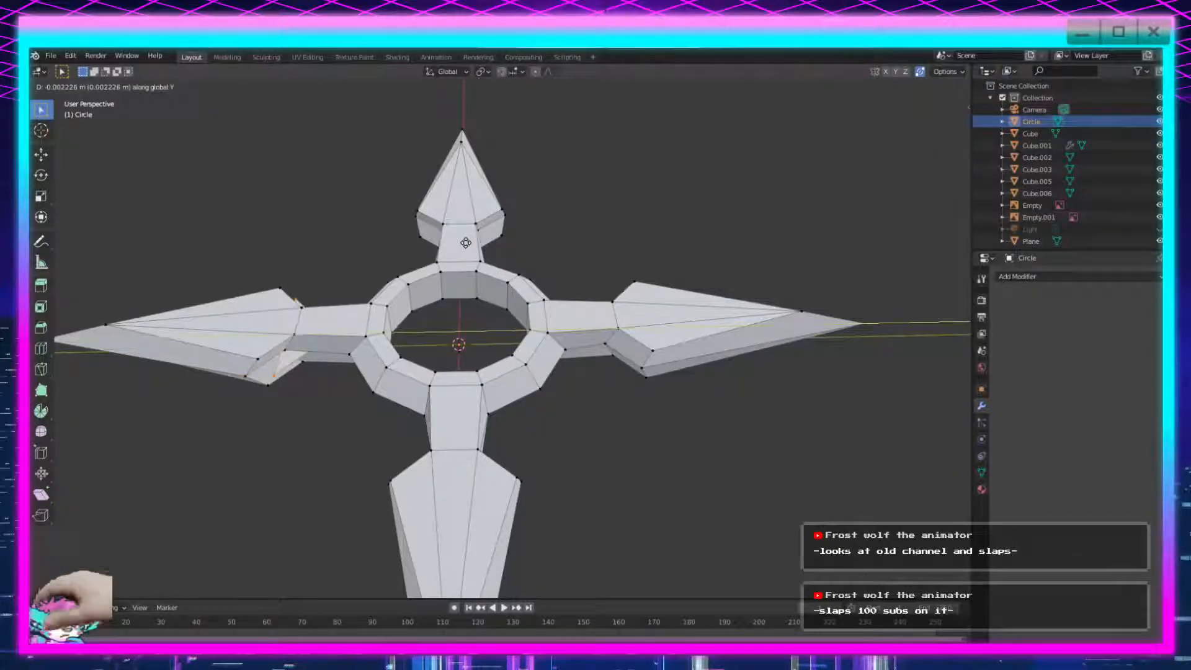
click(466, 242)
Move the opposite Y-axis arrowhead's mid-height shaft-end vertices 0.002 m along Y toward the ring.
key(g)
key(y)
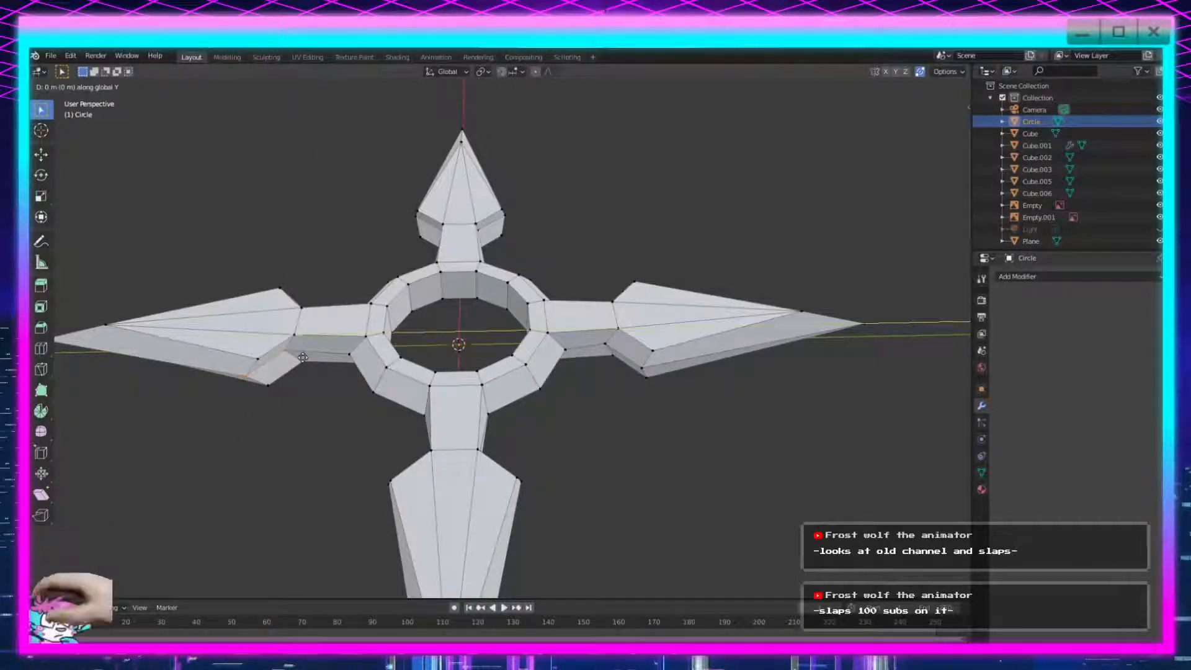
click(321, 359)
click(177, 546)
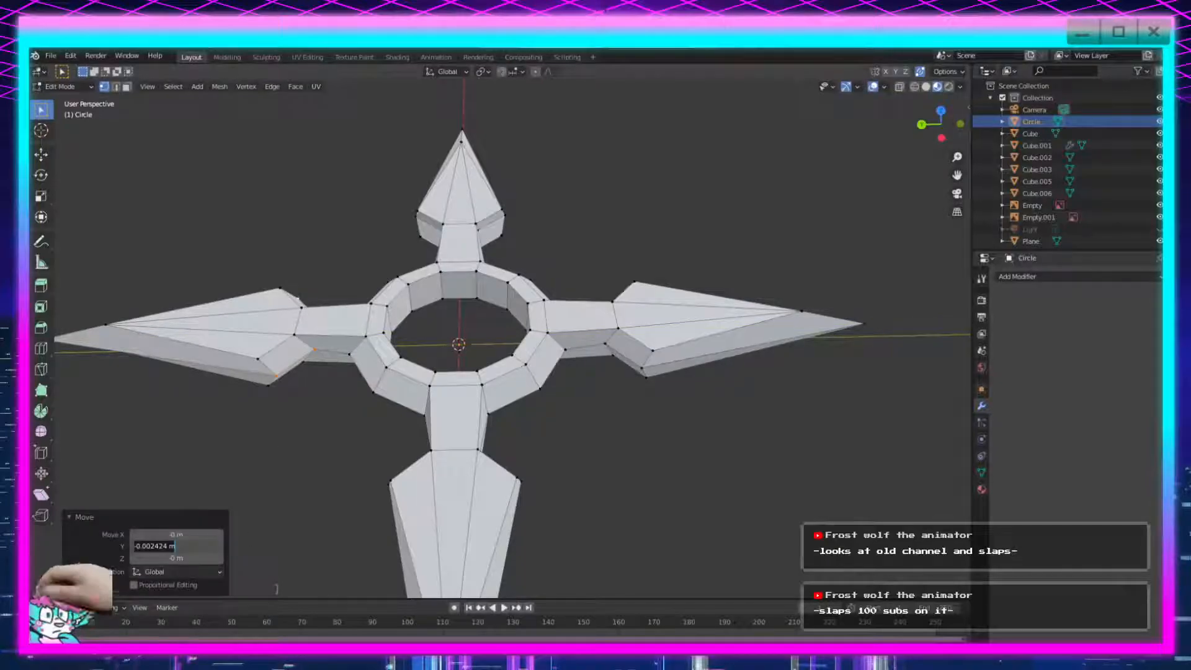
text(.002)
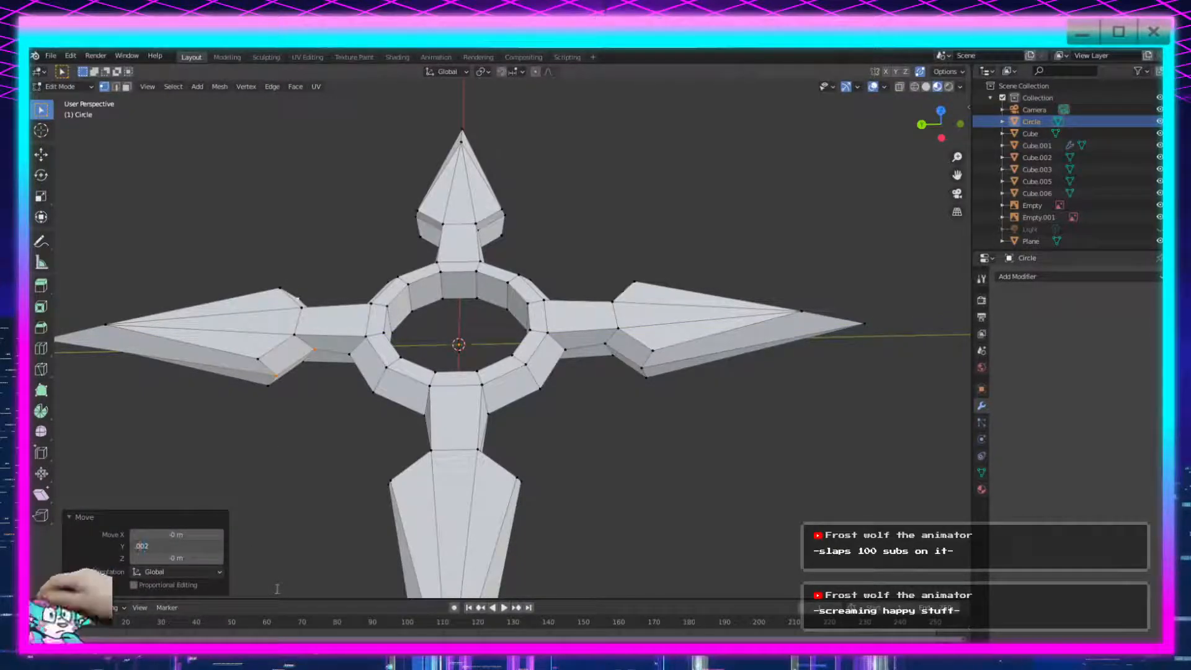
key(Return)
Move the remaining arrowhead's mid-height shaft-end vertices 0.002 m along X toward the ring.
middle_drag(243, 419, 298, 381)
middle_drag(245, 443, 530, 387)
click(560, 295)
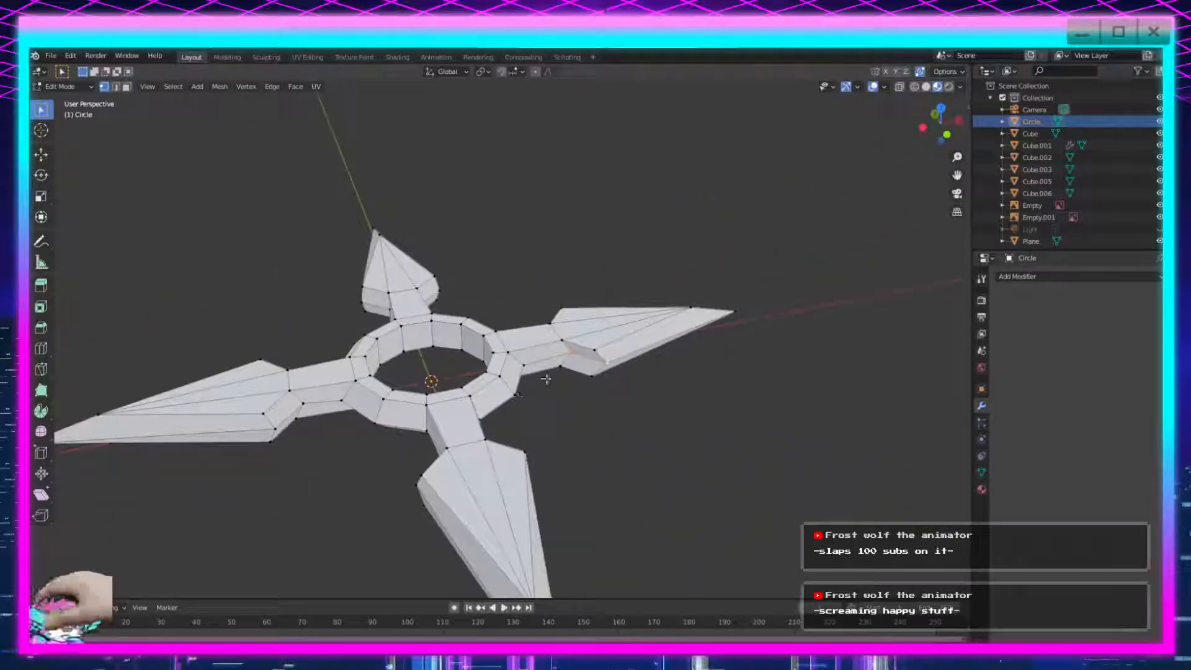
key(g)
key(y)
key(x)
click(649, 349)
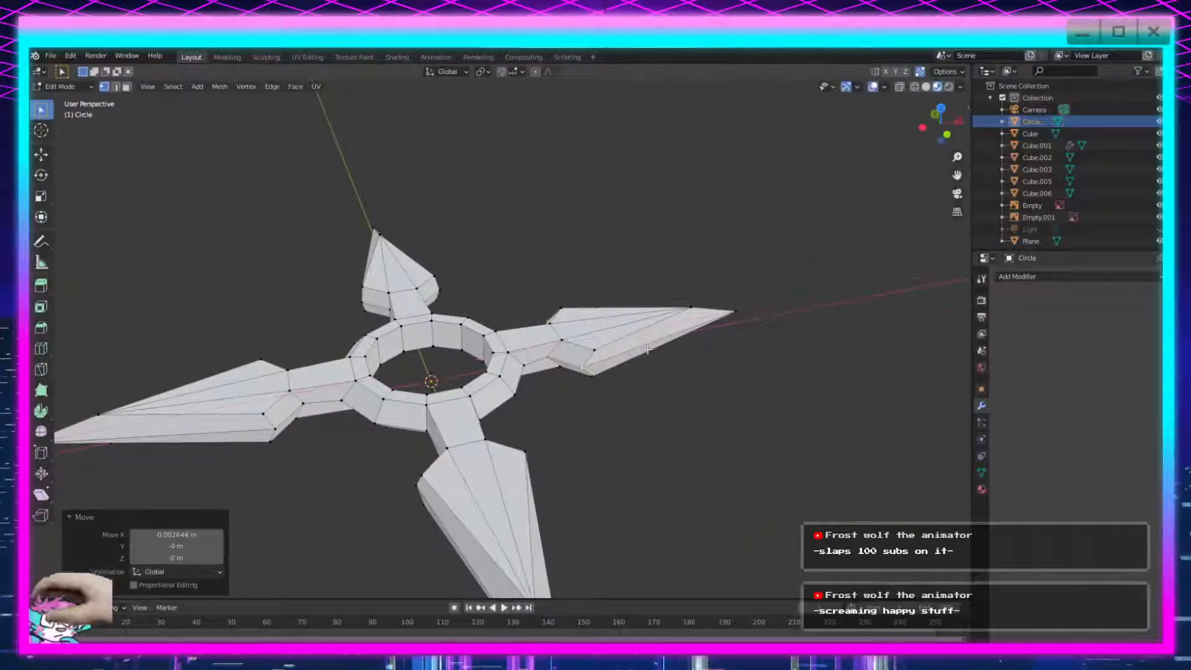
click(212, 537)
text(-0.002)
key(Return)
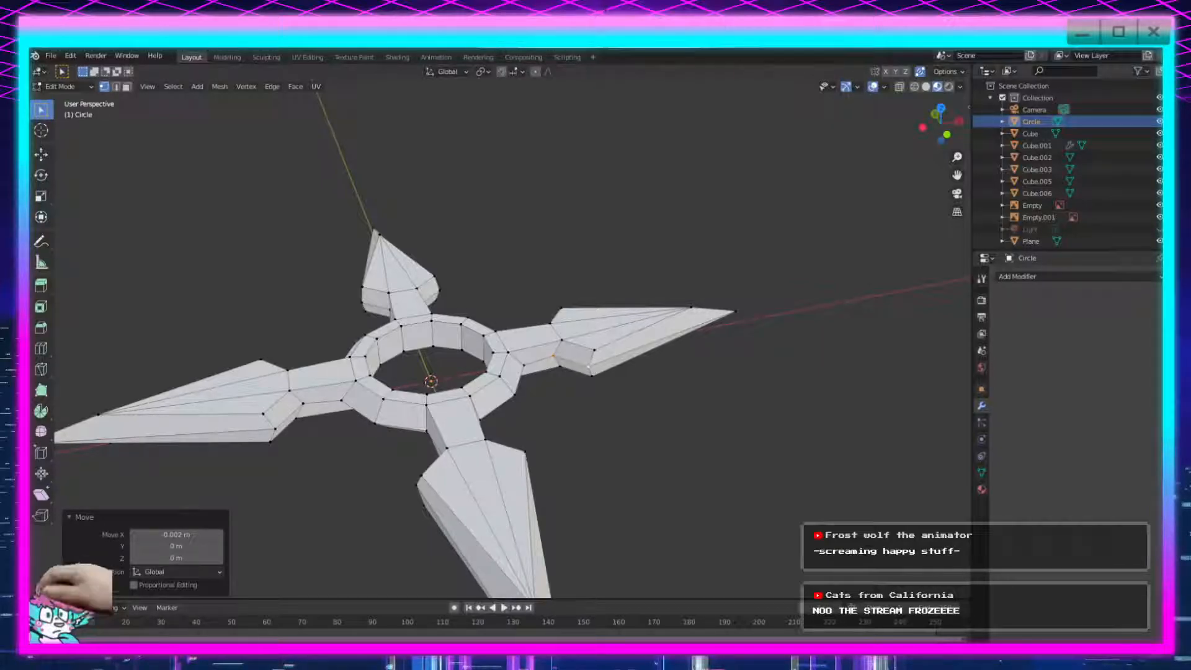
Select the upper and lower edge loops around the ring's inner opening.
middle_drag(382, 355, 628, 422)
click(625, 468)
scroll(625, 468, down, 3)
middle_drag(624, 468, 651, 504)
shift+middle_drag(494, 445, 571, 451)
scroll(568, 418, up, 3)
scroll(513, 378, up, 2)
shift+middle_drag(538, 301, 443, 358)
alt+click(489, 367)
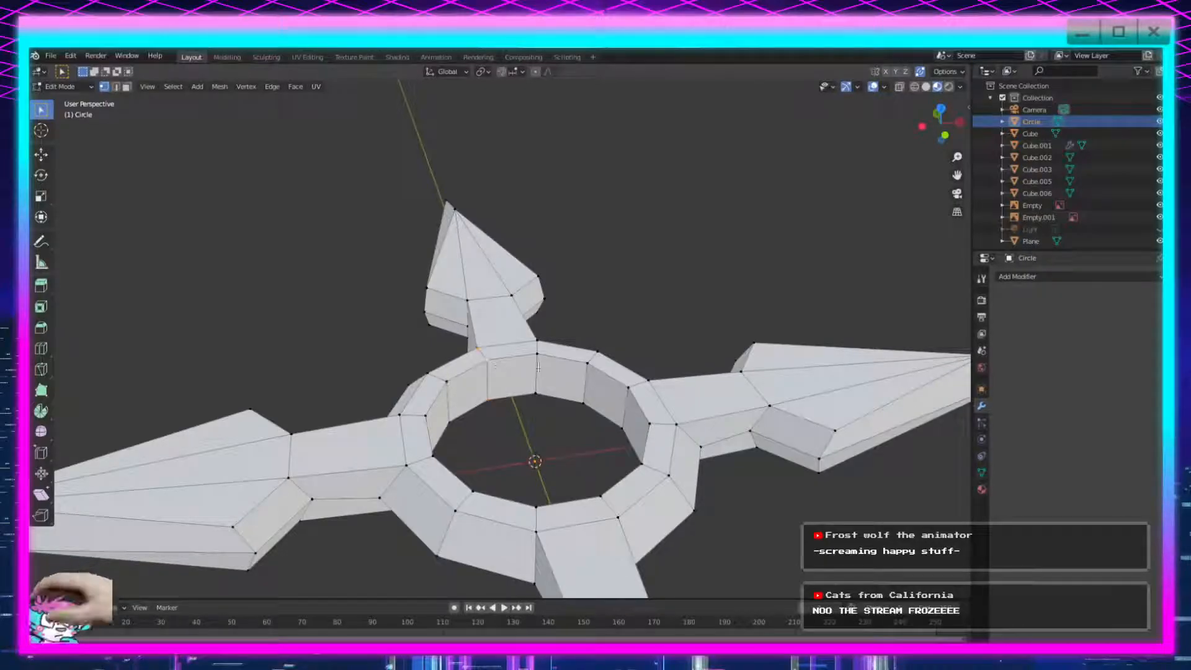
alt+click(538, 359)
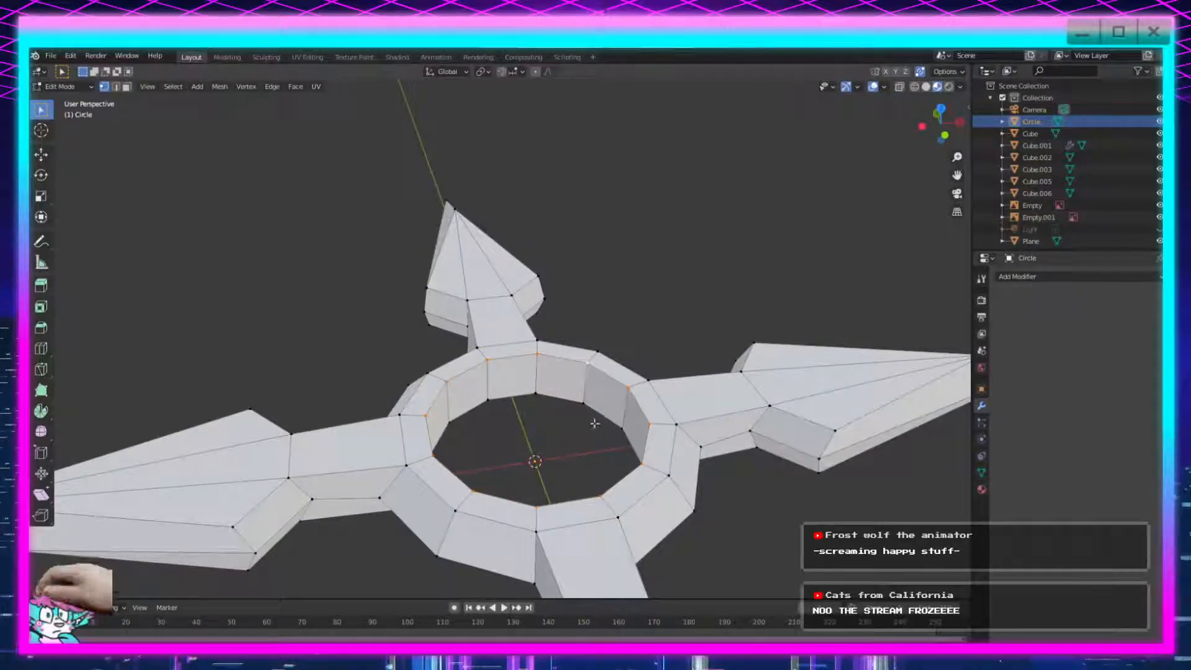
middle_drag(629, 392, 628, 414)
alt+shift+click(586, 392)
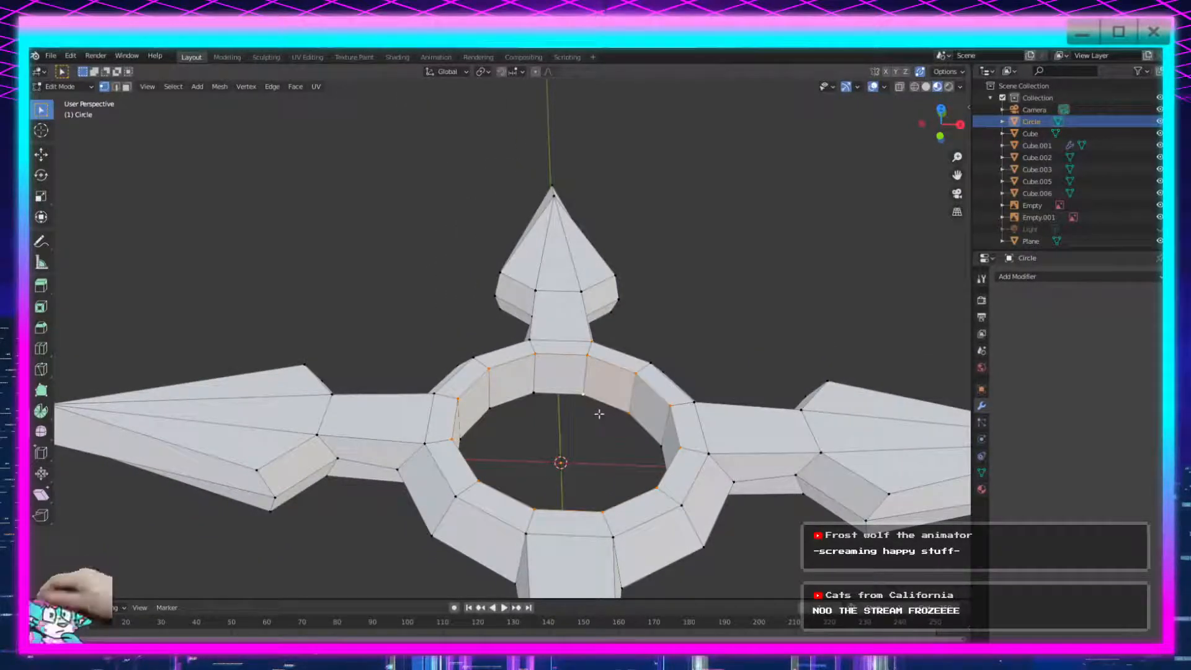
Scale the ring's selected inner edge loops along the Z axis to adjust the inner wall's height.
middle_drag(579, 417, 682, 496)
scroll(689, 496, up, 2)
key(s)
key(z)
click(639, 444)
middle_drag(638, 444, 648, 490)
scroll(626, 446, down, 2)
middle_drag(614, 421, 633, 515)
key(s)
key(z)
click(629, 511)
Scale the ring's inner edge loops uniformly to 0.927 to narrow the opening.
middle_drag(715, 482, 266, 205)
scroll(616, 461, up, 4)
key(s)
click(730, 465)
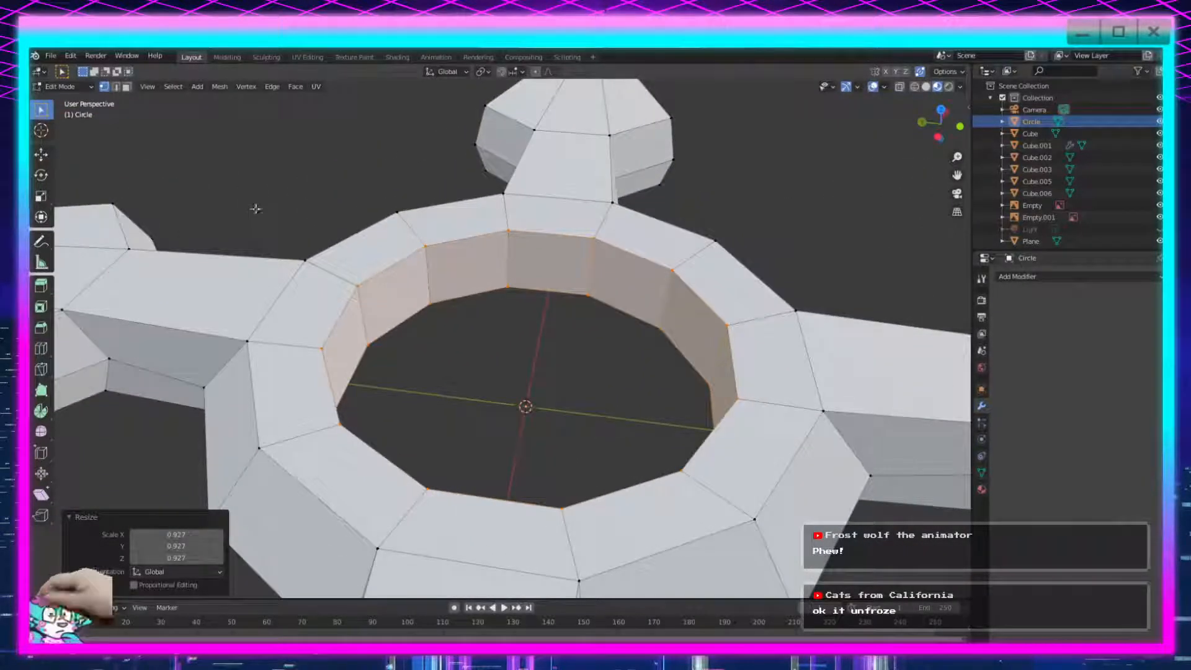
Deselect the vertical edges of the ring's inner wall in edge selection, keeping only the upper and lower rim loops selected.
middle_drag(546, 323, 428, 273)
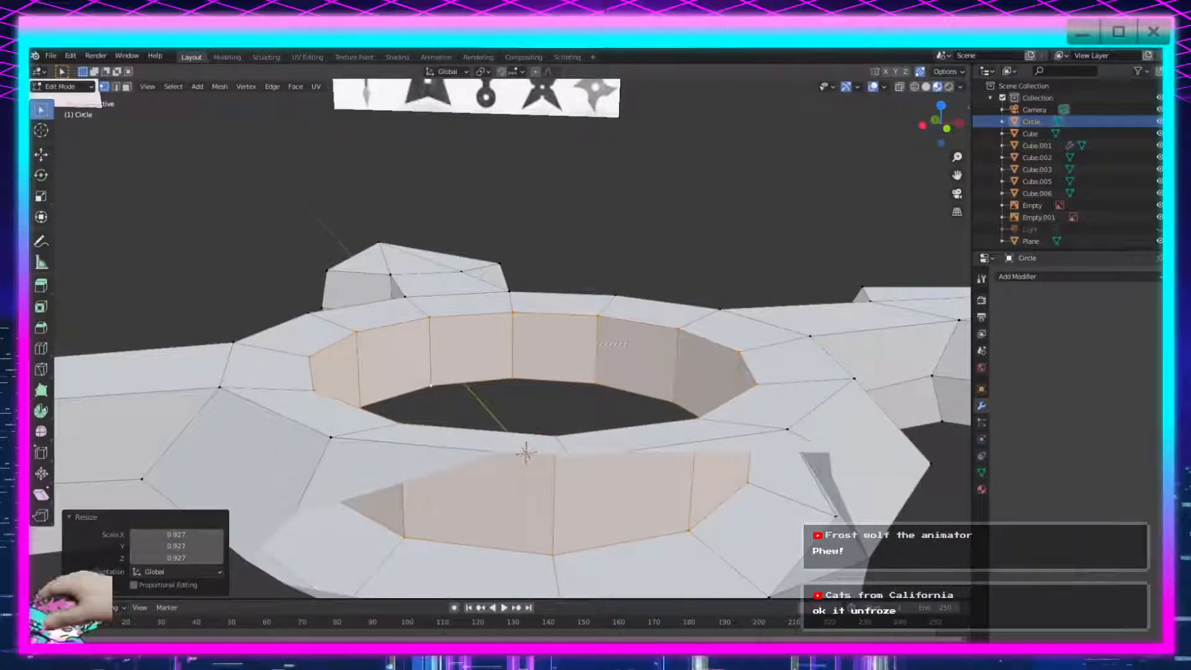
middle_drag(570, 352, 611, 362)
key(2)
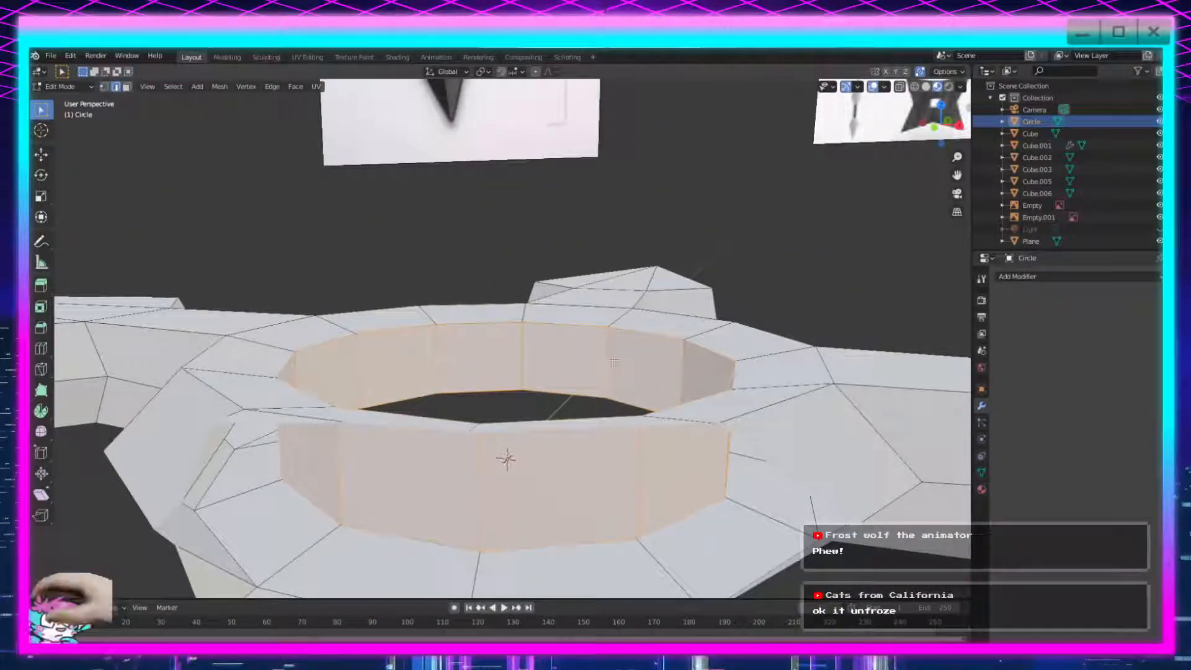
ctrl+drag(429, 364, 427, 363)
middle_drag(427, 364, 279, 360)
ctrl+drag(657, 347, 409, 365)
middle_drag(540, 338, 397, 366)
ctrl+drag(614, 315, 410, 331)
middle_drag(583, 325, 695, 344)
ctrl+drag(694, 345, 488, 330)
middle_drag(489, 331, 473, 364)
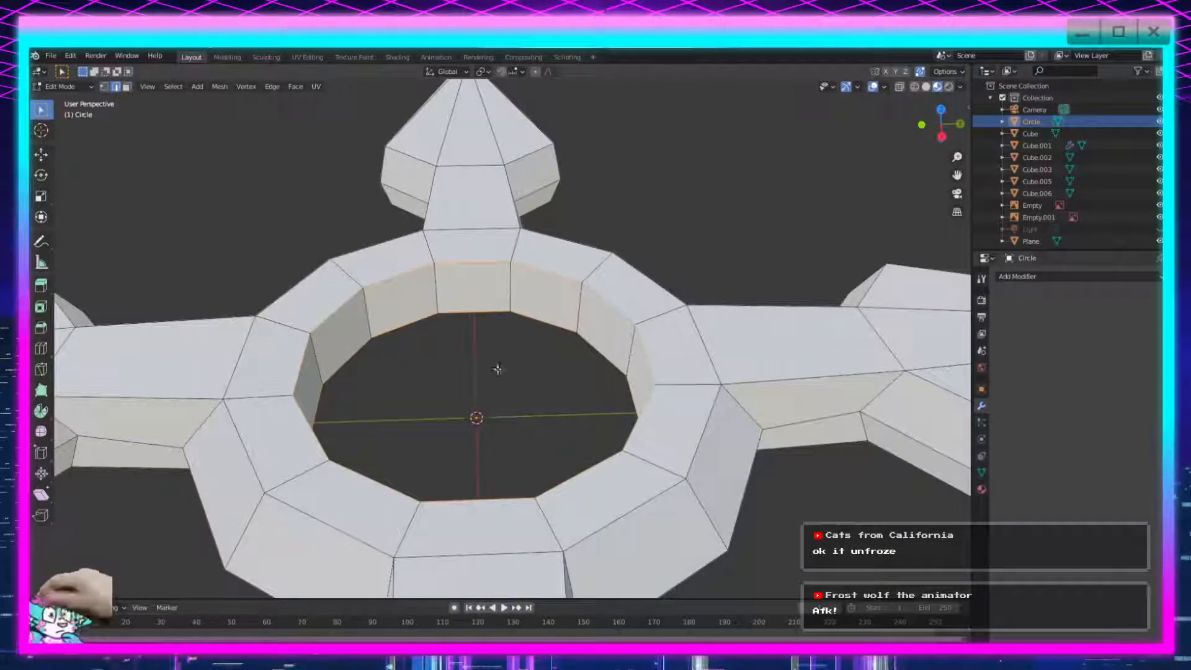
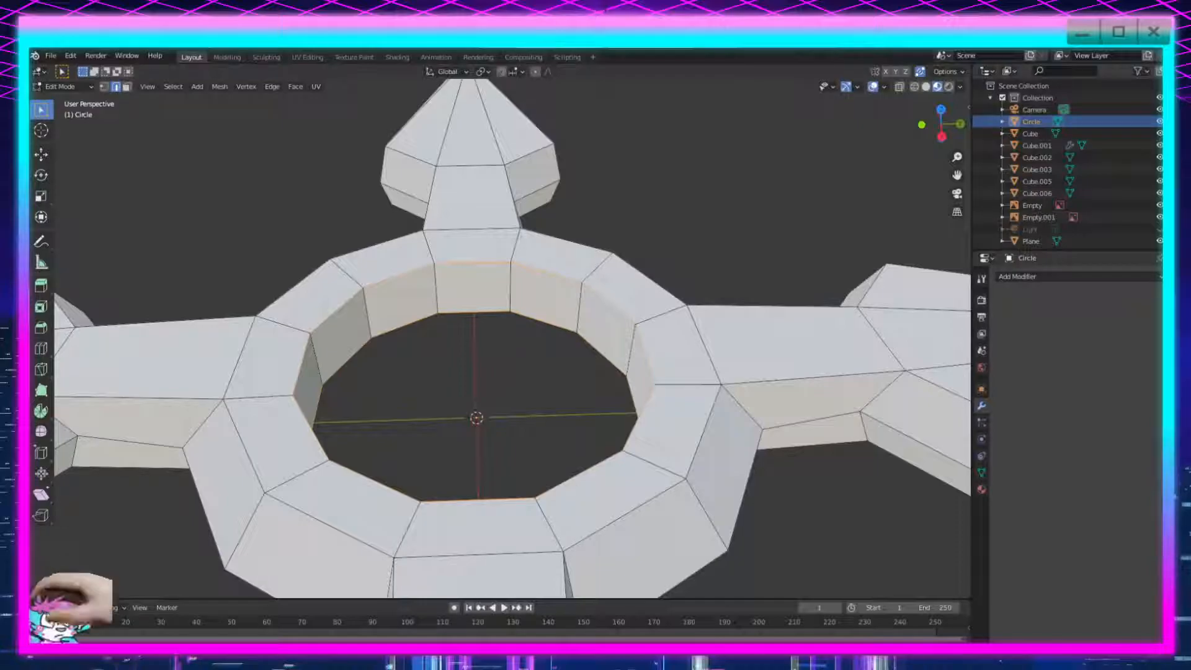
Try bevelling the ring's inner rim edges with a single segment.
scroll(513, 338, down, 1)
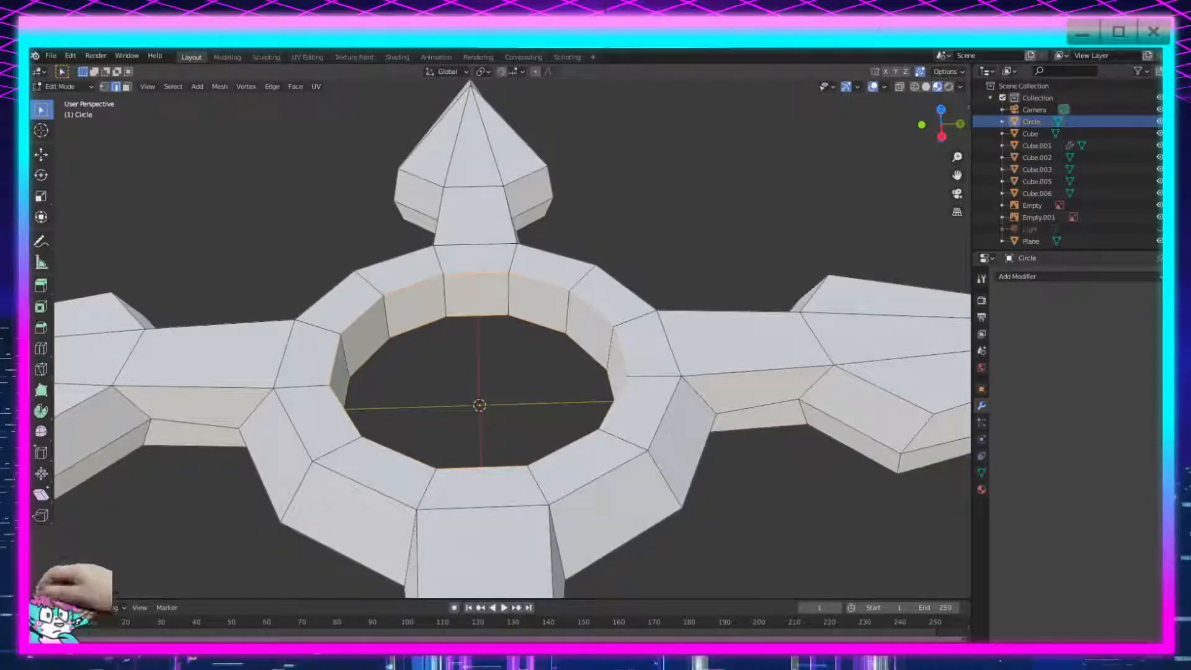
click(41, 327)
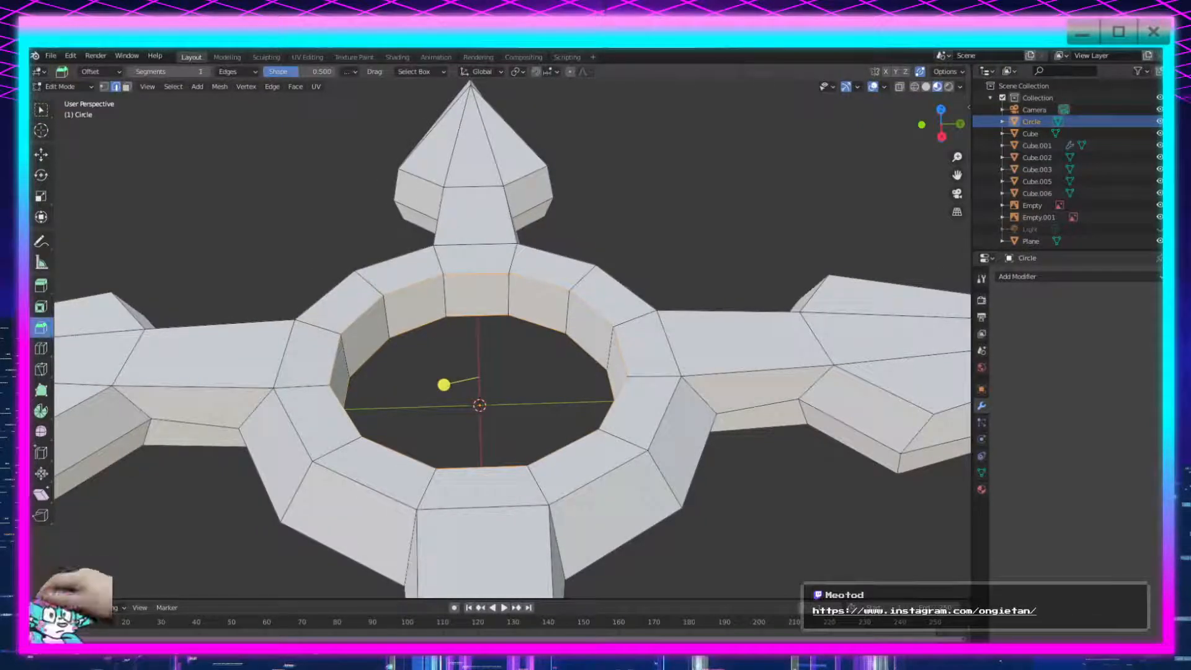
drag(443, 385, 420, 393)
key(ctrl+z)
drag(448, 334, 510, 369)
key(ctrl+z)
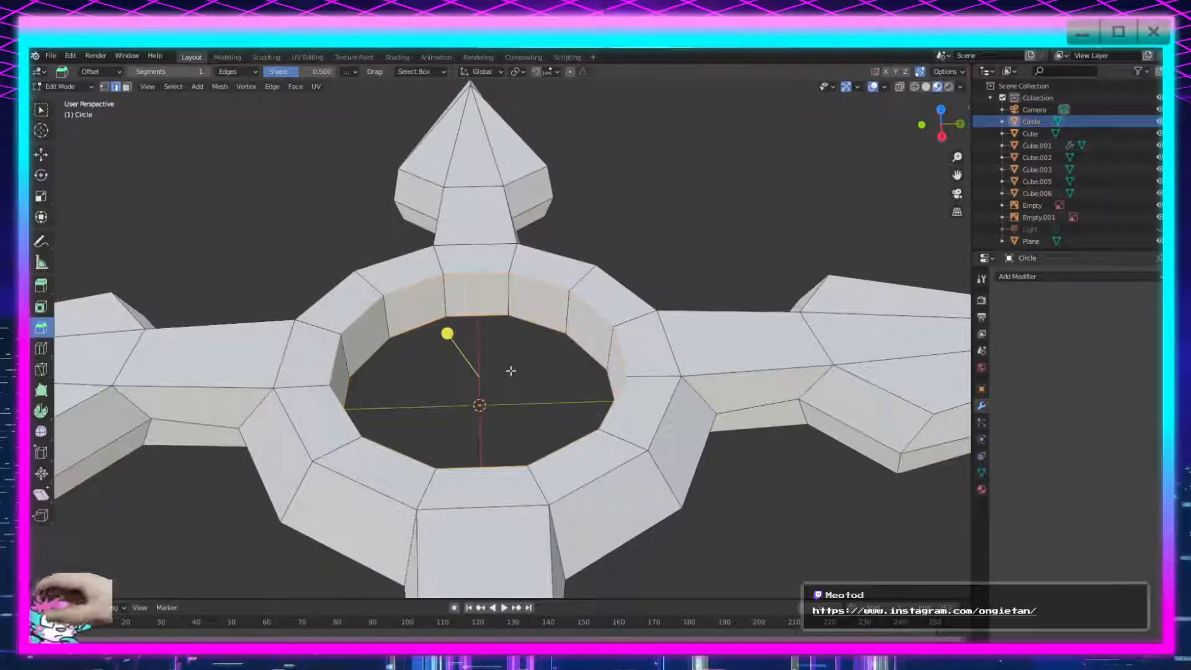
scroll(612, 380, up, 5)
middle_drag(611, 380, 619, 371)
middle_drag(414, 366, 537, 364)
middle_drag(451, 342, 370, 325)
drag(441, 323, 609, 412)
key(ctrl+z)
key(ctrl+z)
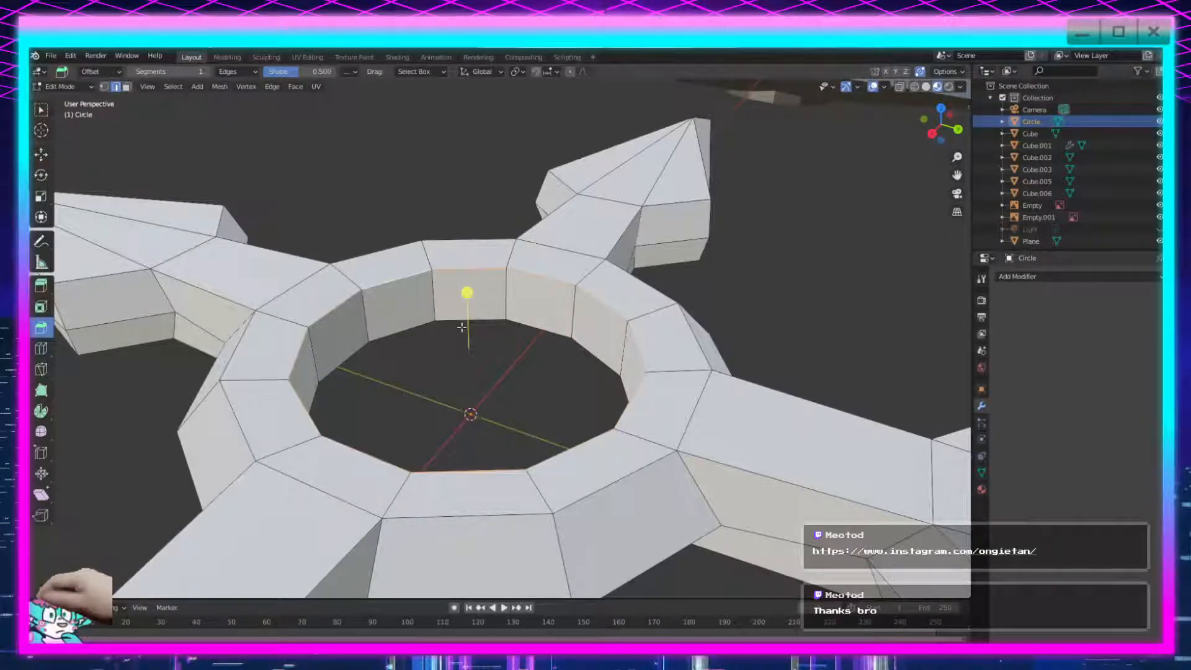
Bevel the ring's inner rim edges with an offset width of 0 m and one segment.
middle_drag(380, 280, 434, 276)
mouse_move(469, 271)
mouse_down()
mouse_move(471, 258)
mouse_move(469, 291)
mouse_up()
middle_drag(469, 290, 512, 340)
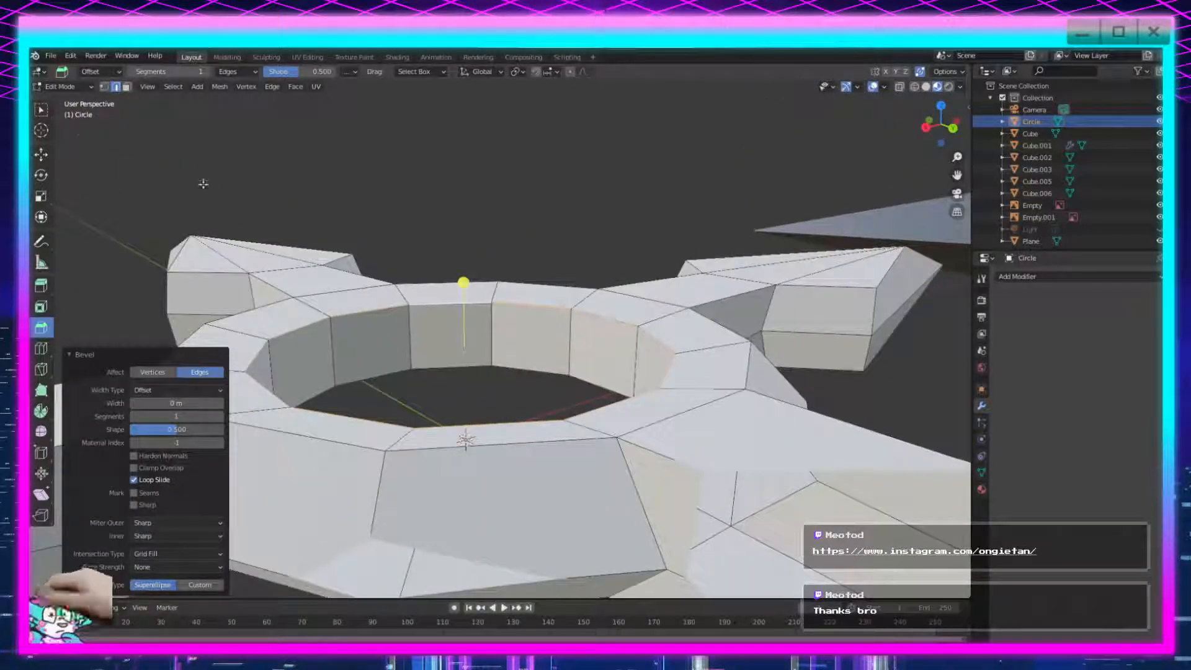
Add a single centred loop cut around the ring's inner wall and scale it inward.
click(104, 87)
middle_drag(385, 276, 395, 324)
middle_drag(510, 352, 623, 363)
scroll(559, 340, down, 2)
middle_drag(560, 383, 564, 395)
click(41, 348)
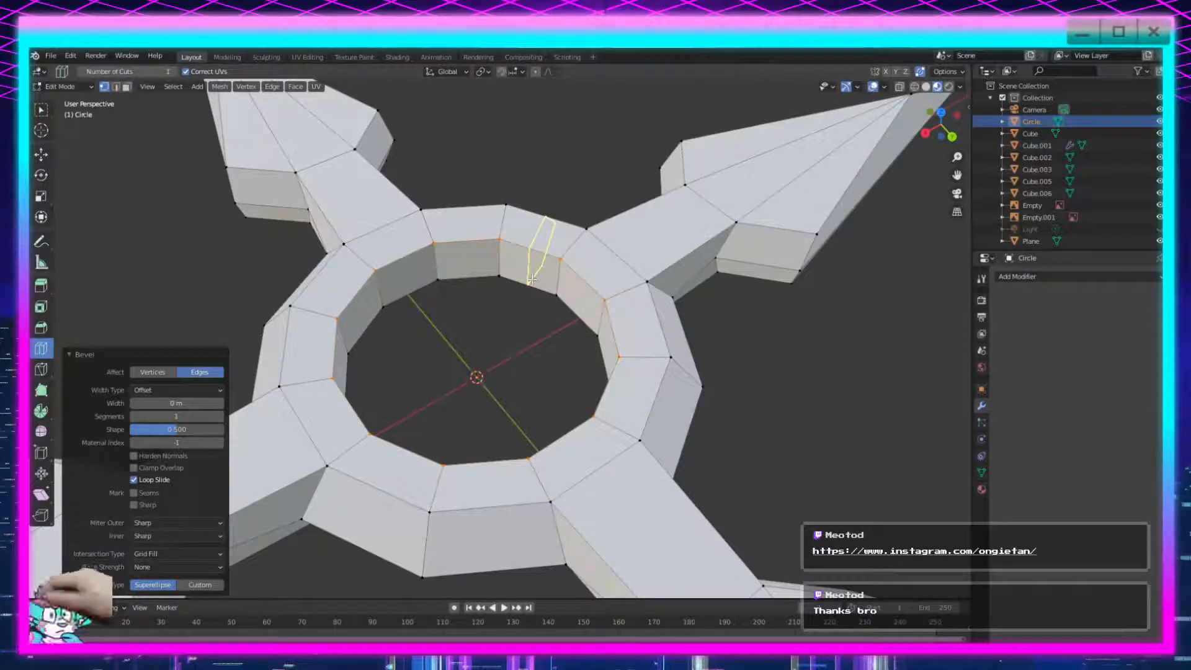
click(449, 264)
key(s)
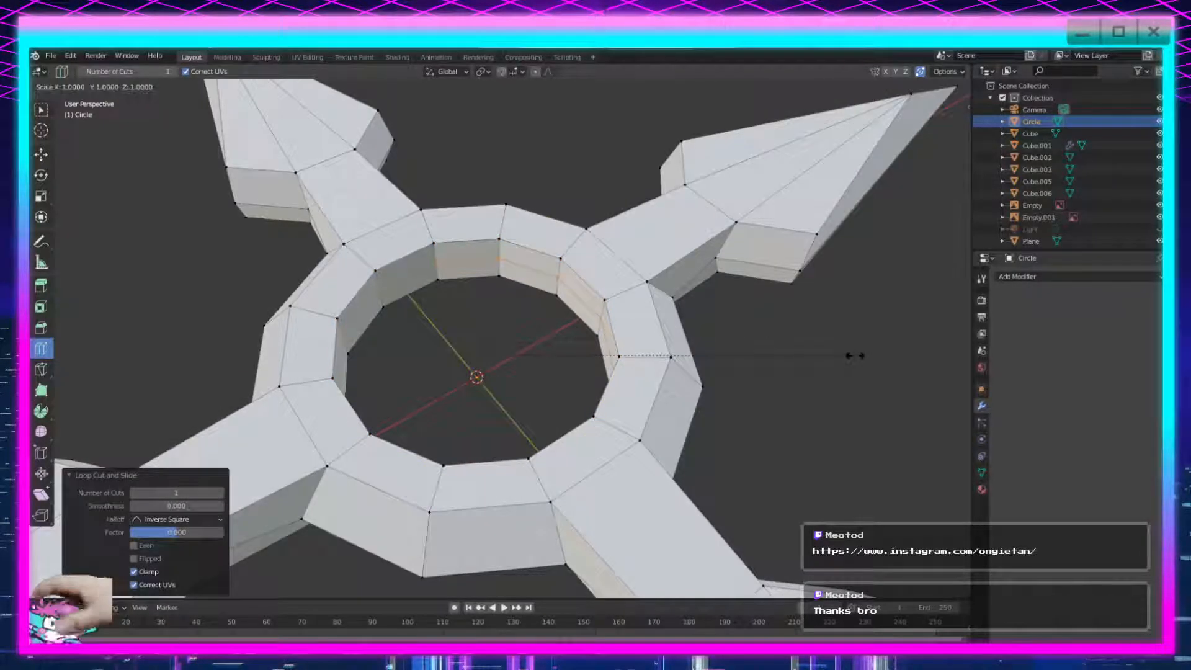
click(805, 355)
Return to Object Mode and apply smooth shading to the throwing star.
scroll(719, 387, down, 2)
middle_drag(718, 387, 654, 419)
key(Tab)
right_click(468, 430)
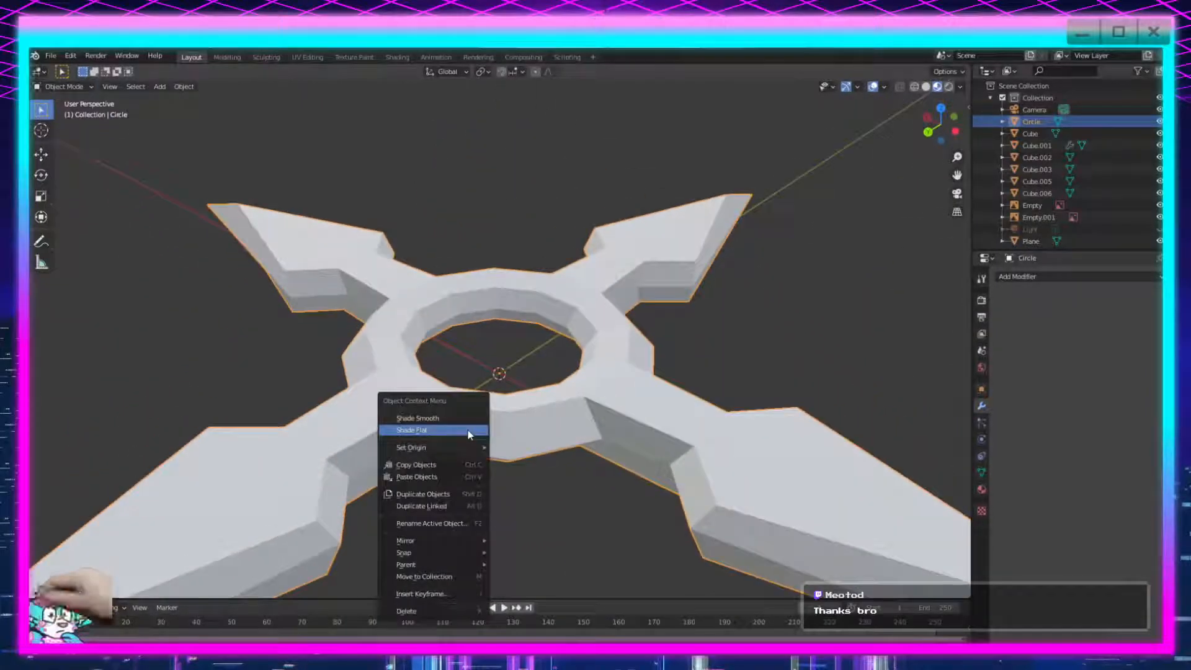
click(468, 427)
middle_drag(467, 427, 658, 434)
Inspect the star's normals with the Face Orientation overlay and hide the overlay again.
click(884, 87)
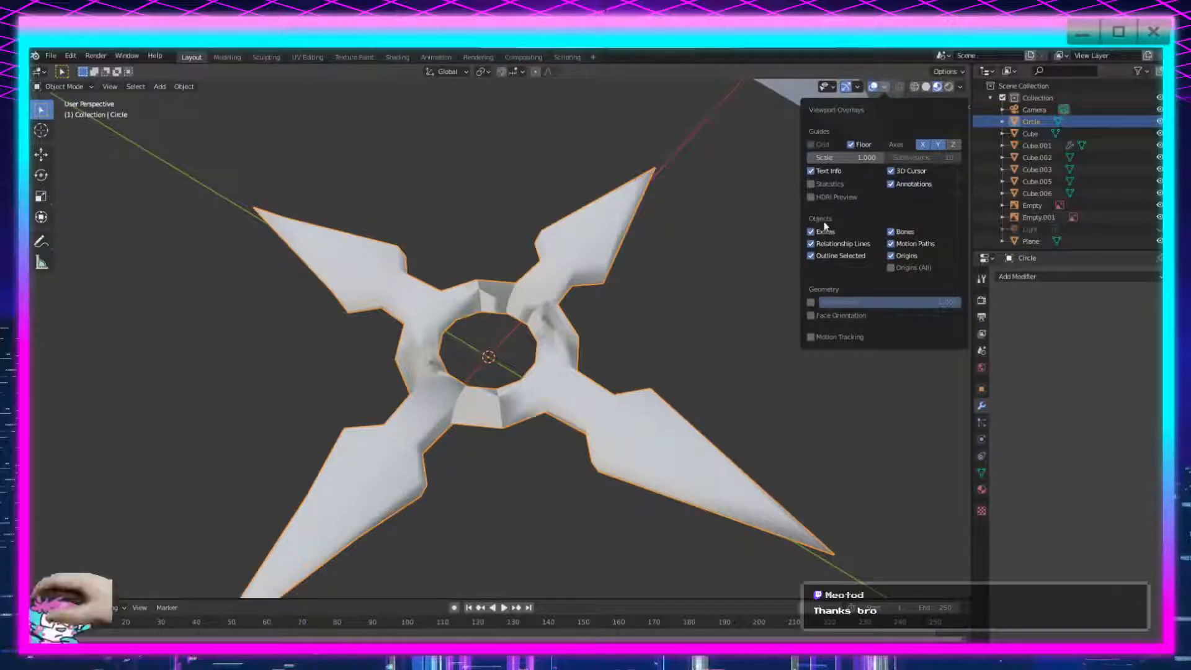
click(811, 315)
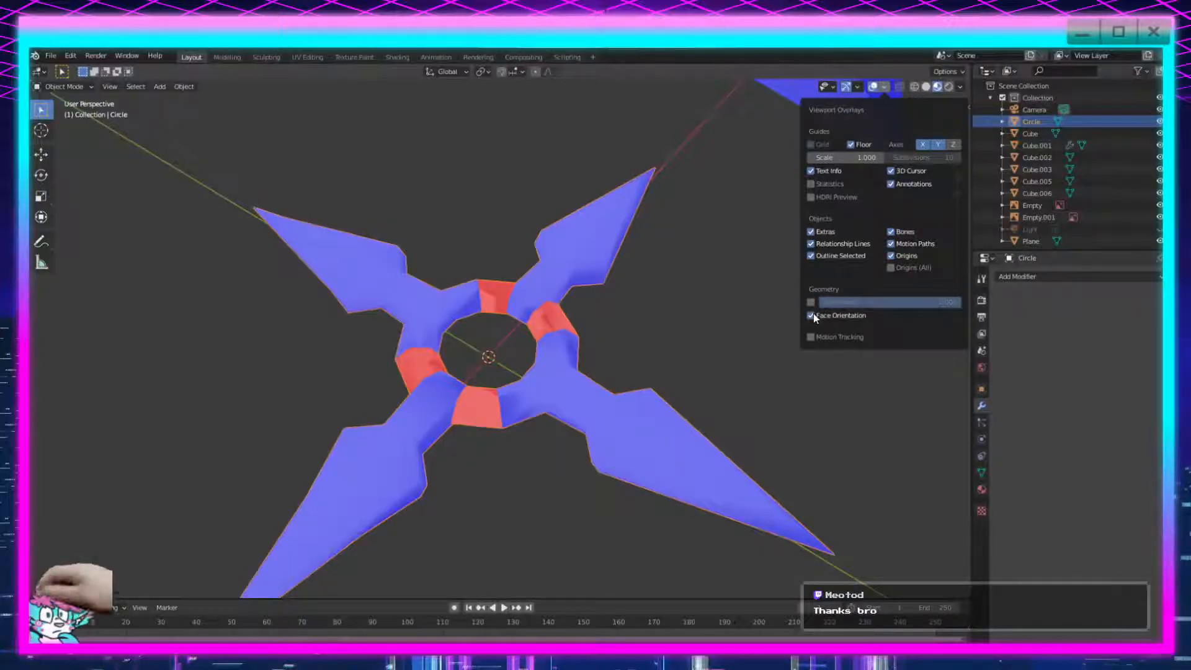
middle_drag(558, 328, 713, 291)
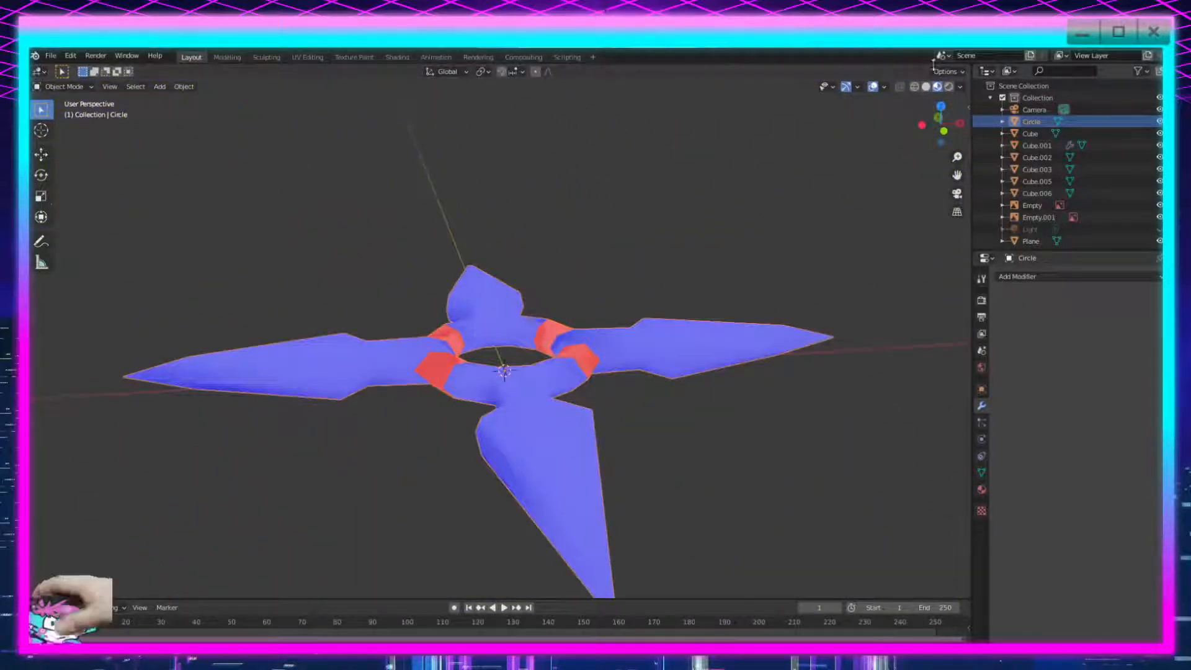
click(885, 87)
click(810, 315)
scroll(473, 372, up, 5)
middle_drag(473, 372, 562, 438)
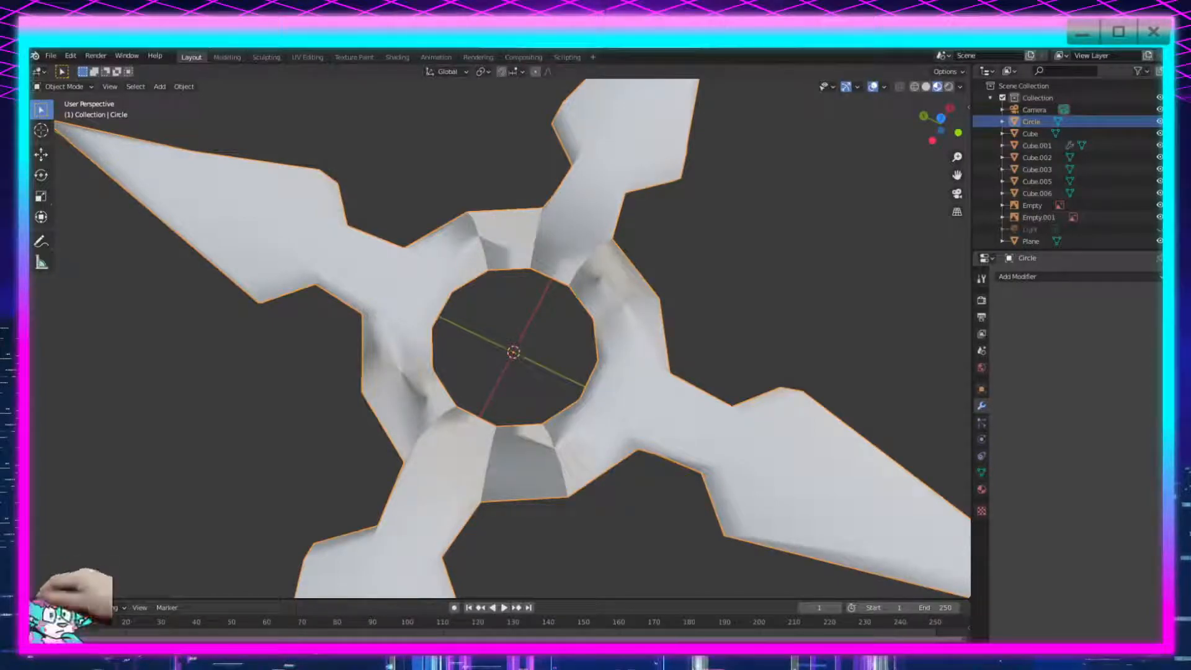
scroll(513, 338, down, 2)
scroll(512, 338, up, 2)
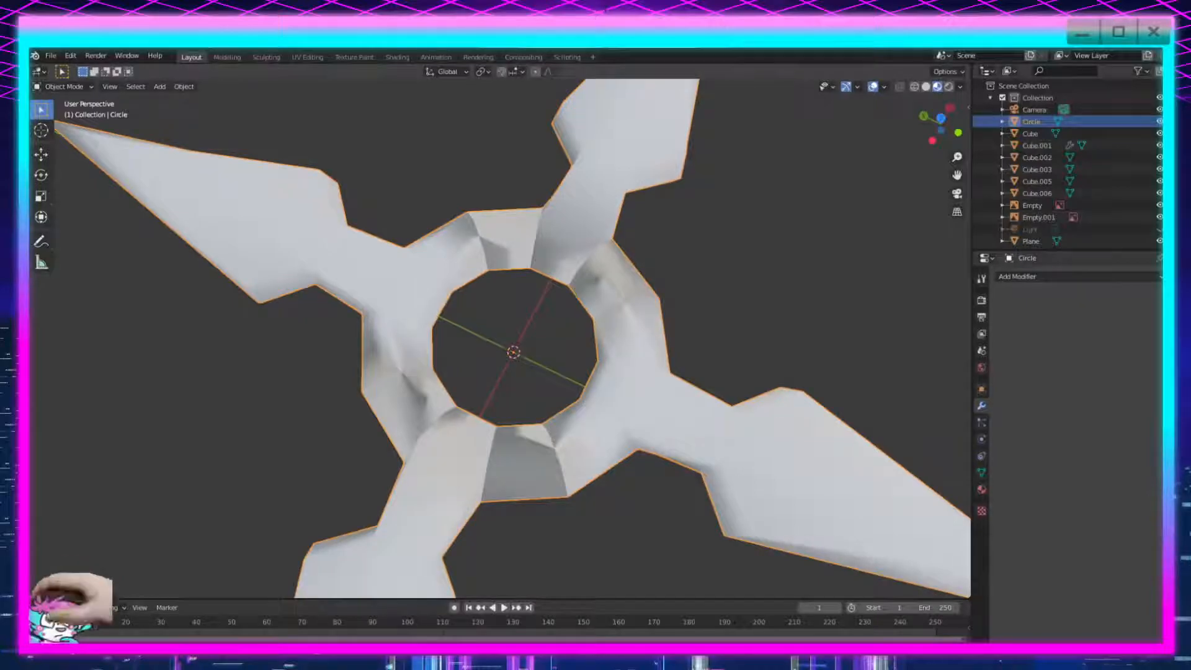
Set the star's mesh editing to face selection with the Select Box tool and return to Object Mode.
key(Tab)
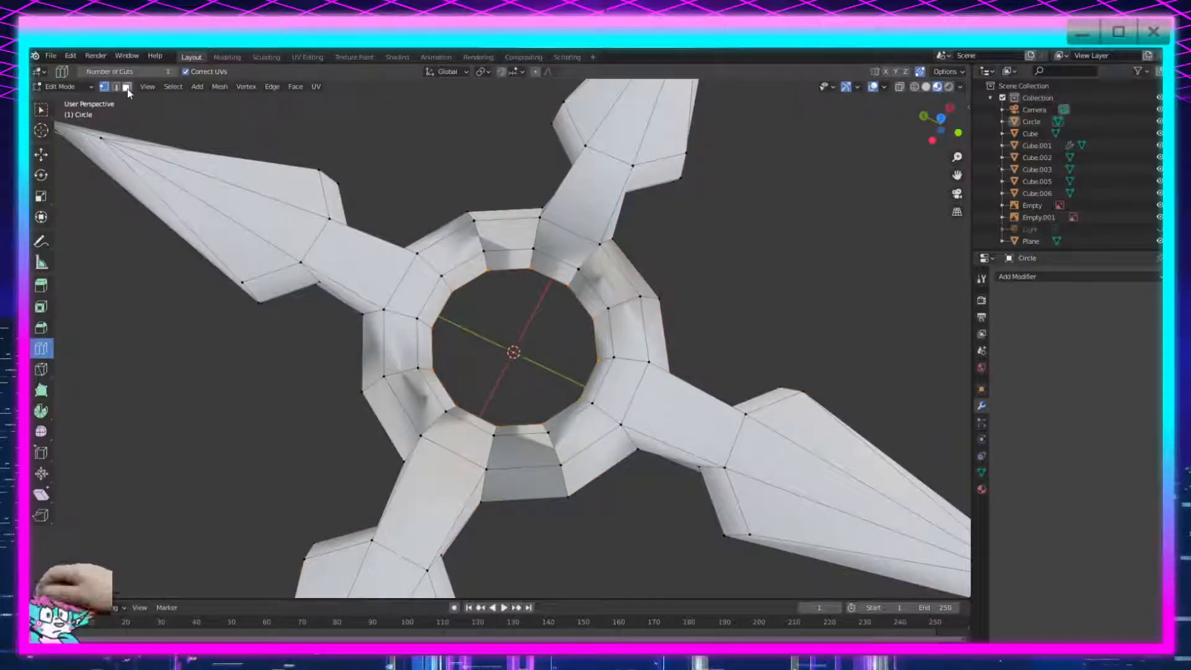
middle_drag(413, 415, 486, 395)
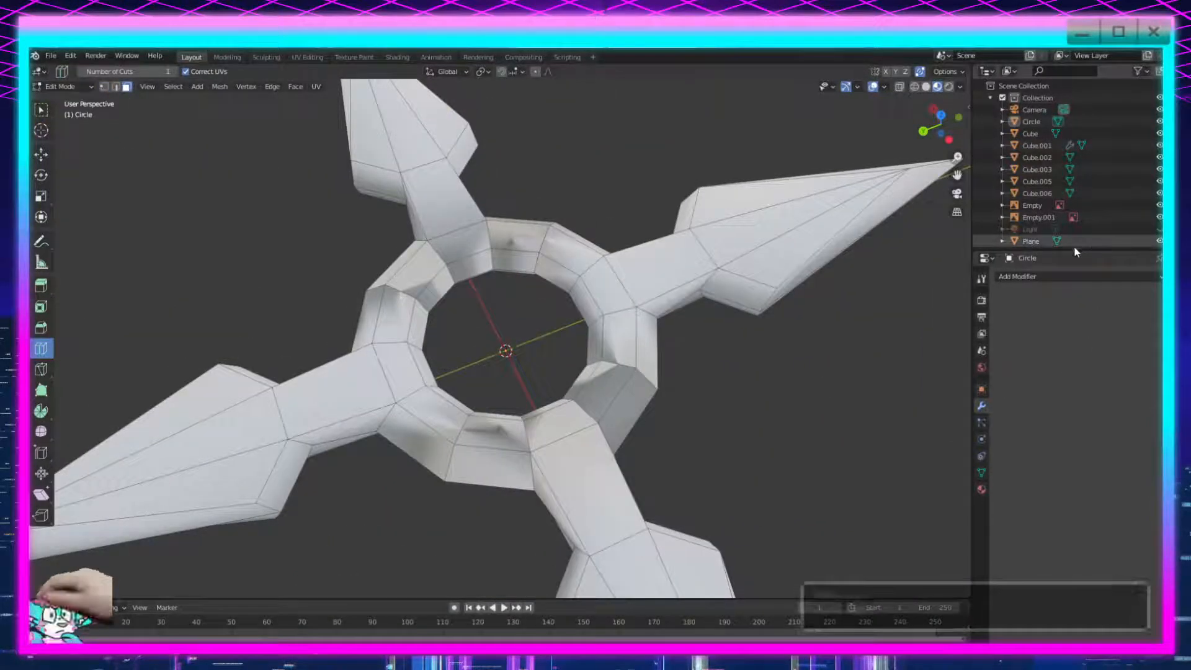
click(65, 86)
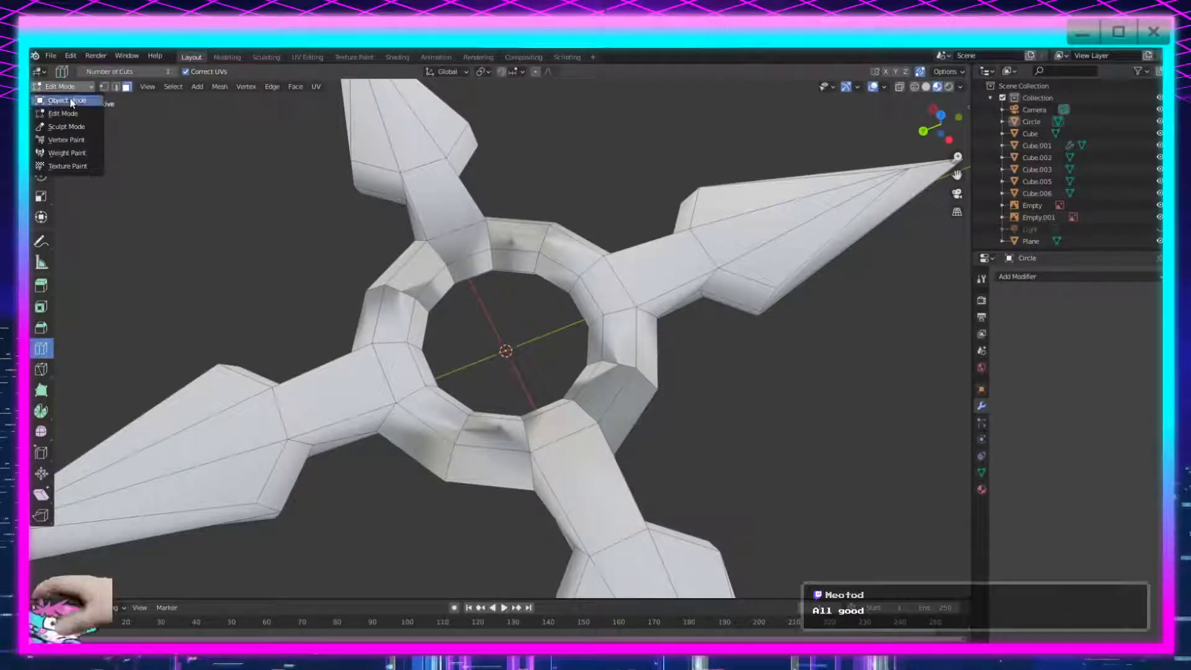
click(41, 110)
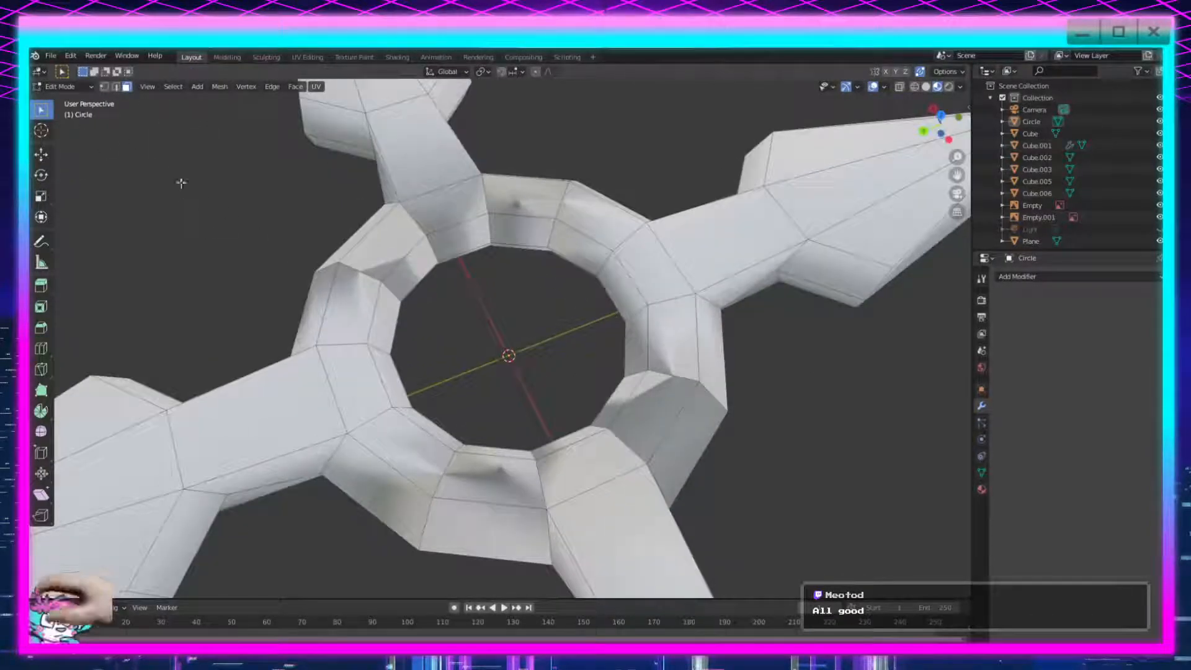
scroll(535, 386, down, 1)
key(Tab)
middle_drag(534, 386, 565, 361)
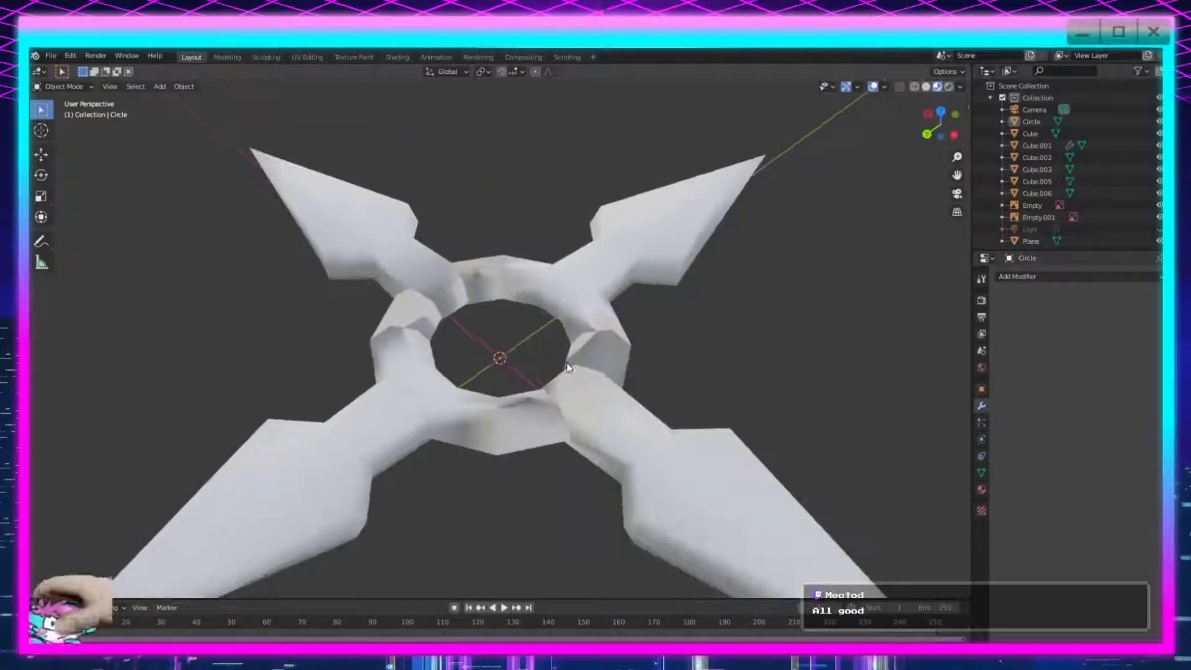
Turn on the Face Orientation overlay to show which way the star's faces point.
click(884, 87)
click(831, 315)
scroll(740, 460, up, 3)
middle_drag(741, 460, 589, 377)
mouse_move(441, 357)
middle_down()
mouse_move(445, 378)
mouse_move(452, 350)
middle_up()
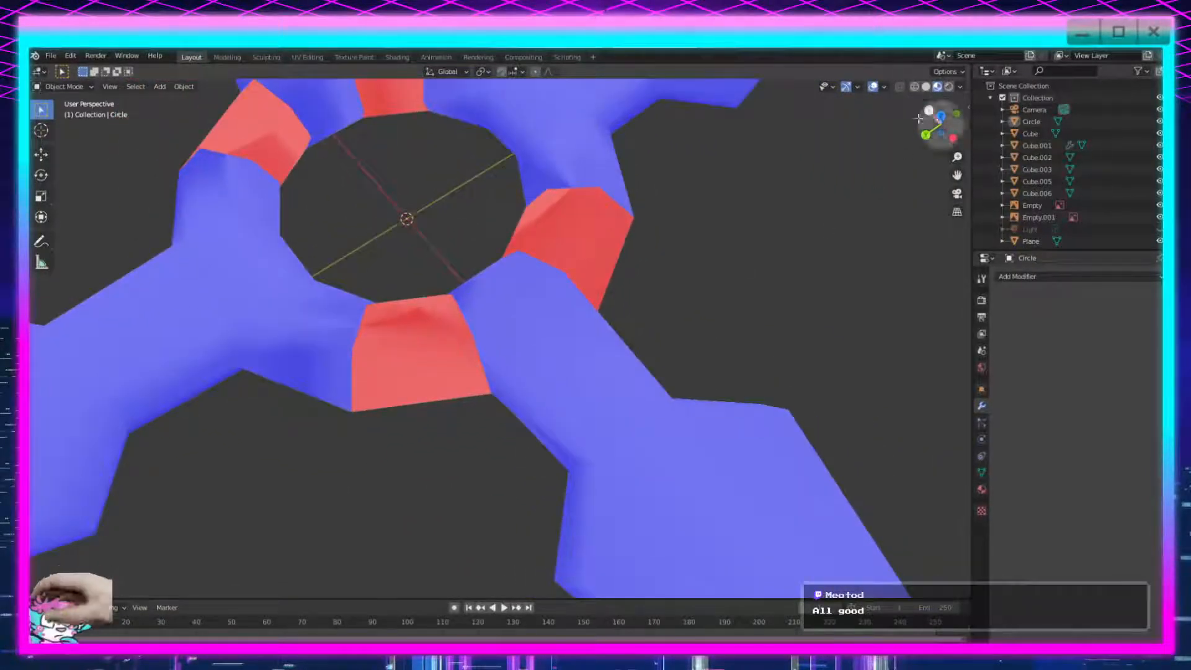
click(958, 74)
click(958, 74)
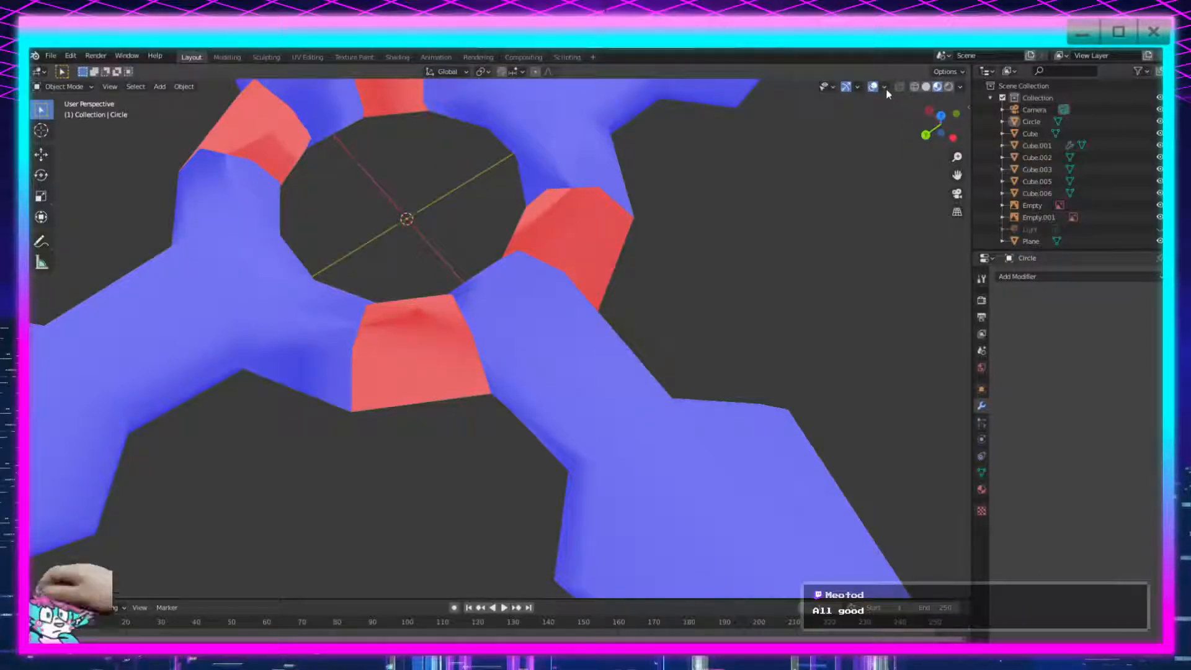
click(885, 88)
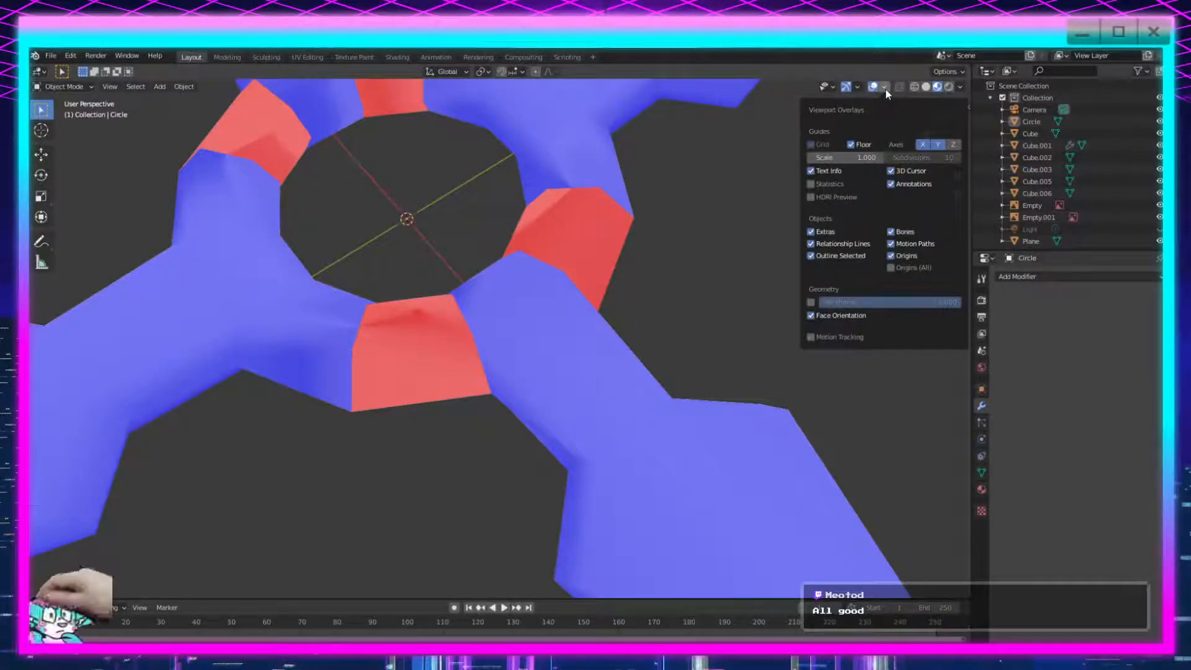
click(811, 316)
click(812, 316)
click(811, 316)
click(811, 315)
shift+middle_drag(346, 232, 510, 239)
Enter Edit Mode on the star and select the reversed faces of one ring segment between two arms.
click(575, 355)
middle_drag(575, 355, 662, 436)
click(65, 87)
click(62, 115)
shift+middle_drag(360, 181, 226, 100)
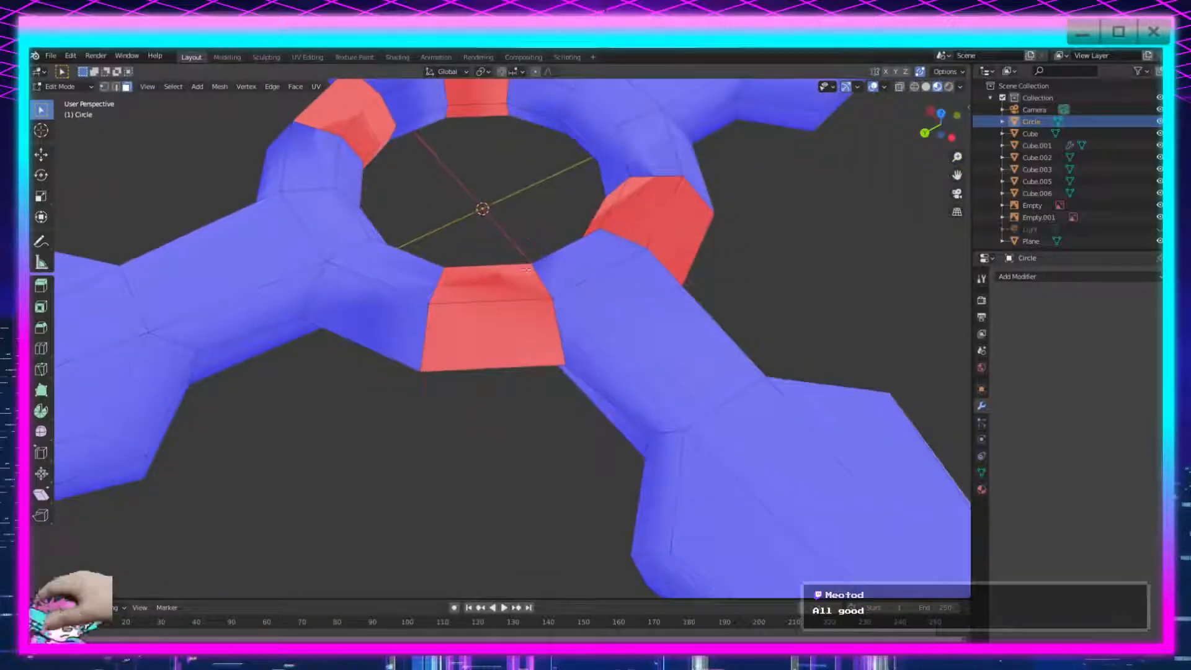
click(469, 289)
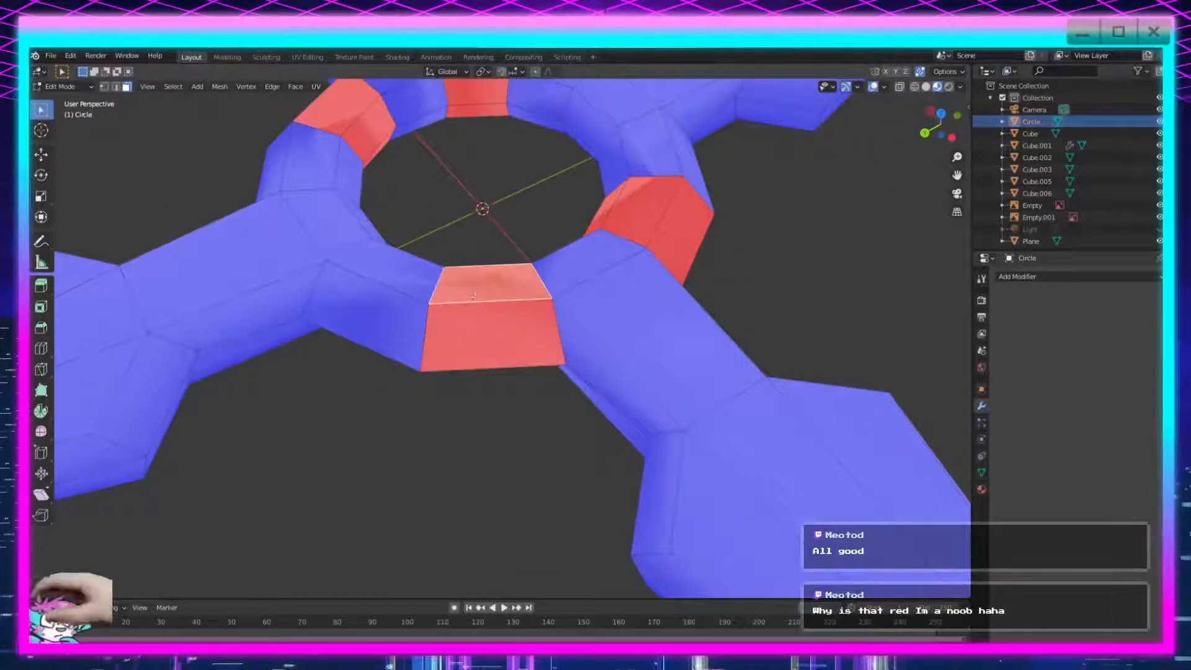
mouse_move(503, 322)
middle_down()
mouse_move(596, 412)
mouse_move(571, 273)
mouse_move(510, 320)
middle_up()
middle_drag(600, 404, 590, 208)
shift+click(499, 405)
shift+click(496, 441)
middle_drag(496, 441, 471, 533)
Correct the normals of the selected ring segment's faces so that they point outward.
right_click(419, 250)
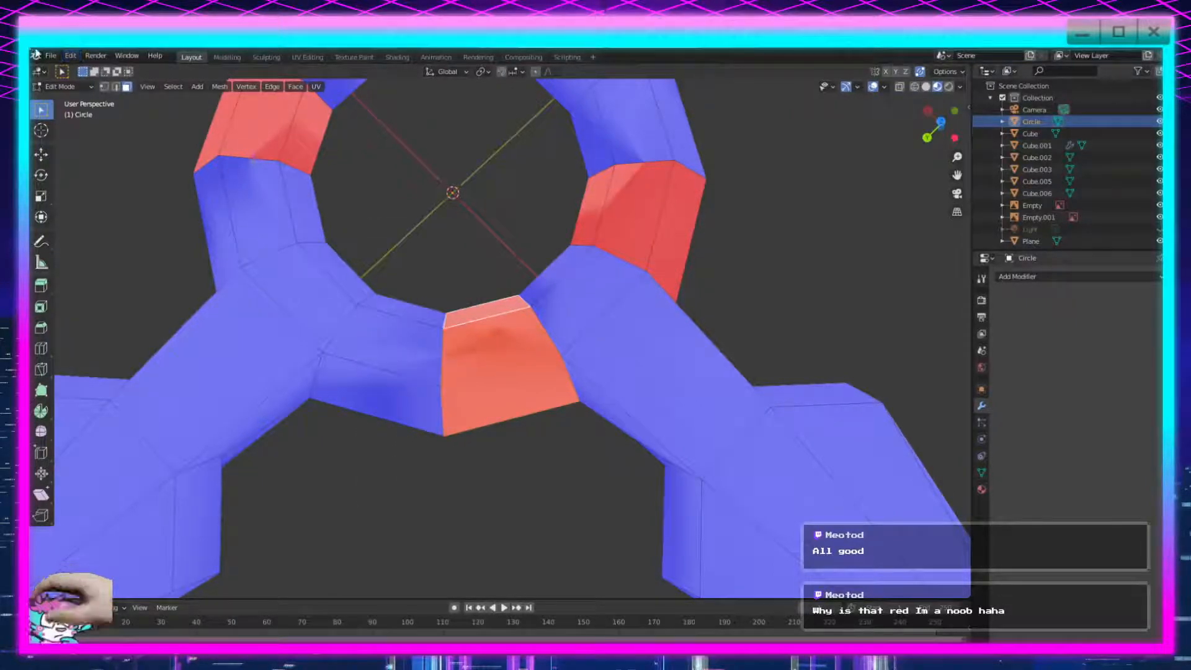
click(219, 86)
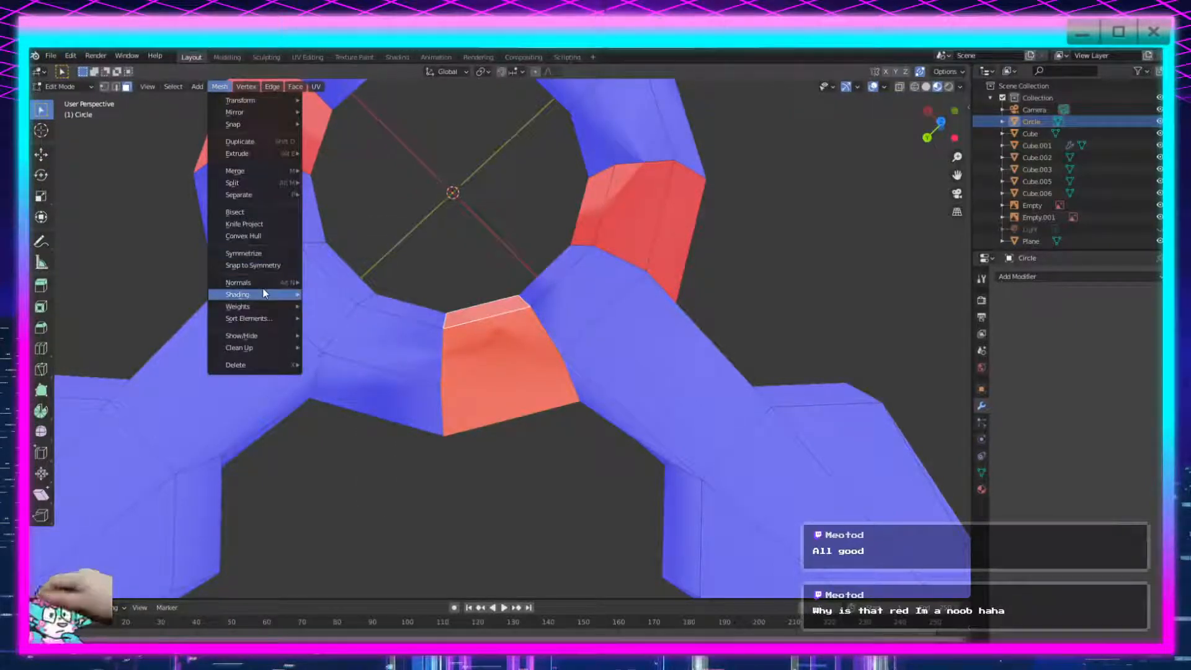
mouse_move(268, 286)
click(351, 292)
Select a reversed face on a ring segment of the four-armed star and flip its normals.
middle_drag(478, 286, 530, 407)
scroll(530, 407, down, 5)
middle_drag(507, 322, 386, 343)
scroll(385, 343, up, 4)
shift+middle_drag(649, 359, 468, 353)
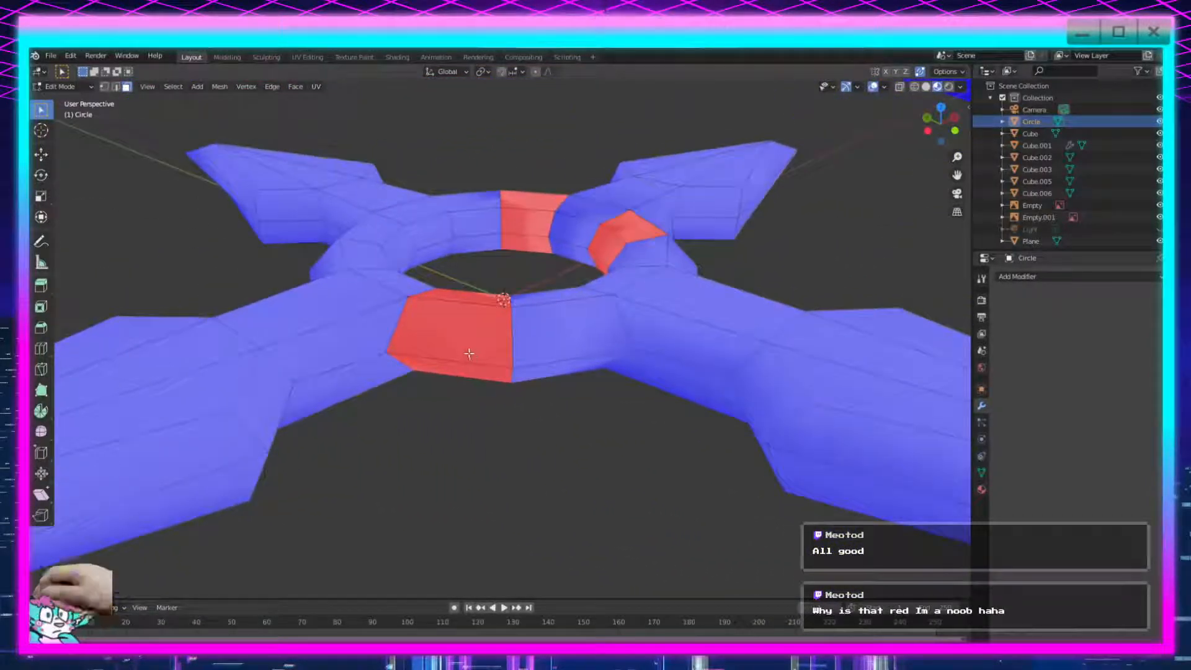
click(468, 353)
mouse_move(508, 426)
middle_down()
mouse_move(502, 337)
mouse_move(502, 446)
middle_up()
middle_drag(517, 478, 529, 395)
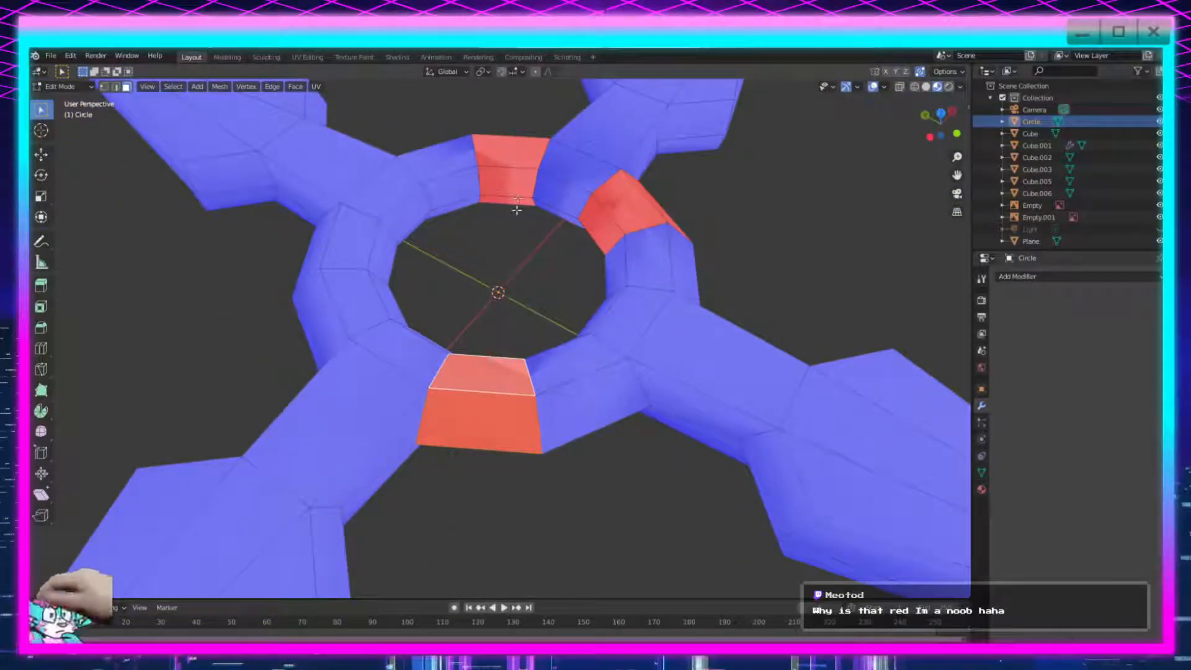
middle_drag(532, 136, 504, 456)
drag(503, 457, 454, 508)
middle_drag(508, 456, 532, 341)
mouse_move(518, 392)
middle_down()
mouse_move(505, 329)
mouse_move(435, 491)
mouse_move(452, 368)
middle_up()
drag(505, 340, 475, 448)
mouse_move(481, 217)
middle_down()
mouse_move(487, 388)
mouse_move(458, 468)
middle_up()
middle_drag(553, 186, 493, 162)
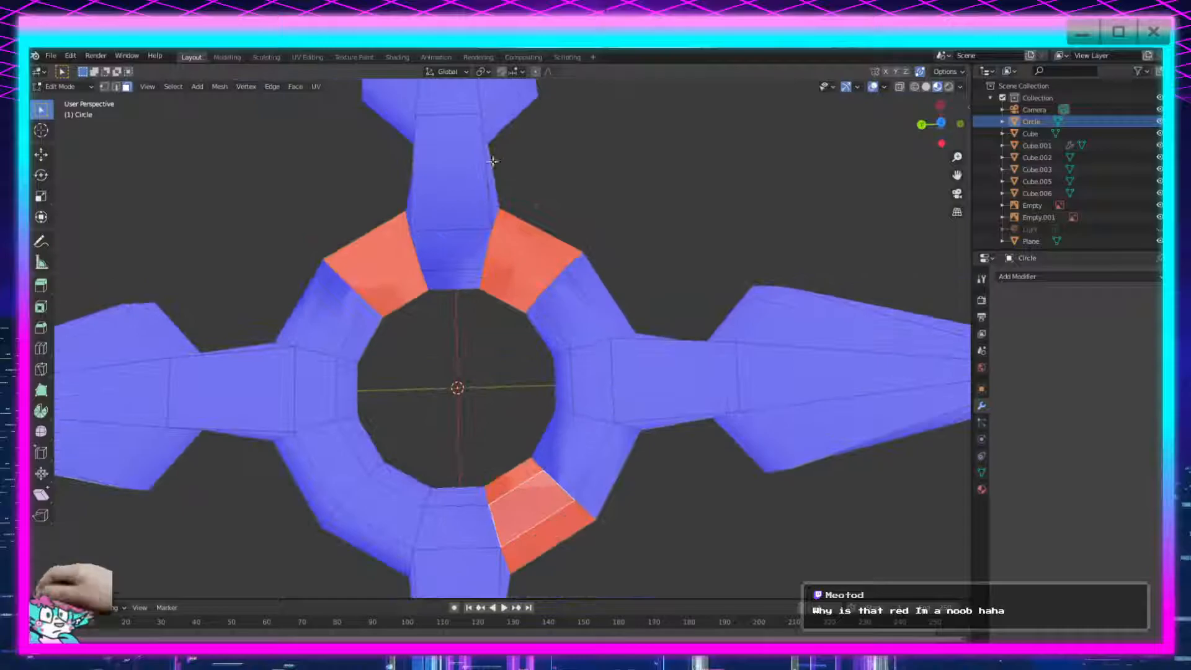
click(220, 87)
mouse_move(261, 282)
click(330, 282)
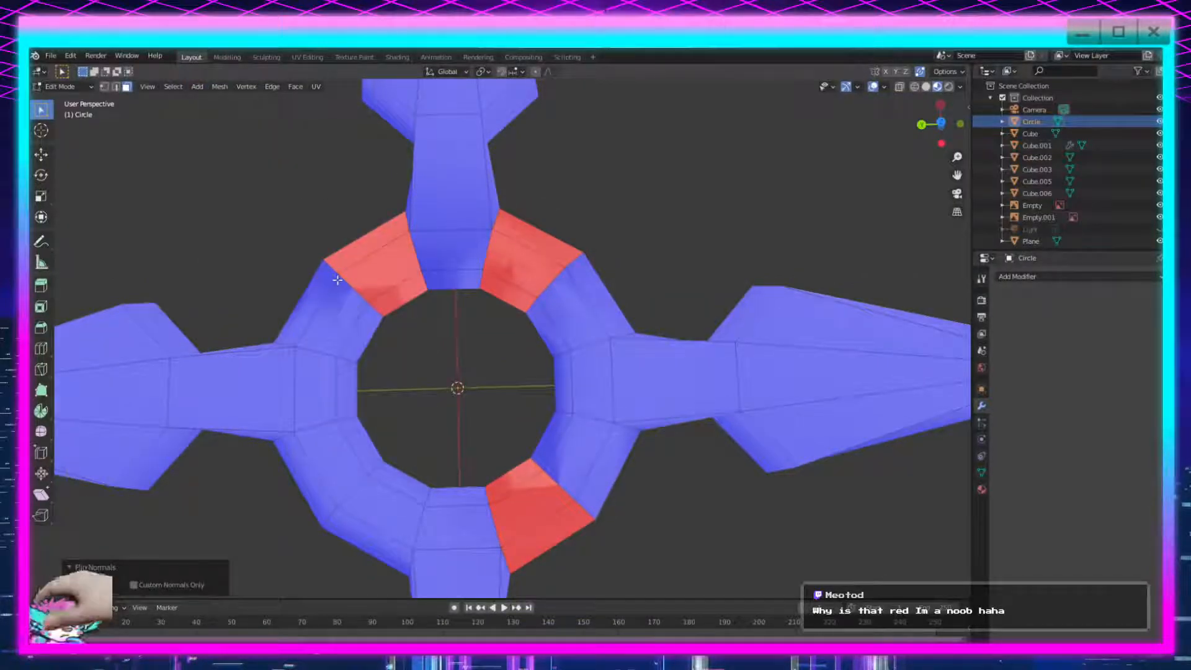
Flip the normals of the reversed face beside the hole on the ring segment between two arms.
scroll(342, 289, down, 3)
middle_drag(566, 480, 460, 377)
click(490, 400)
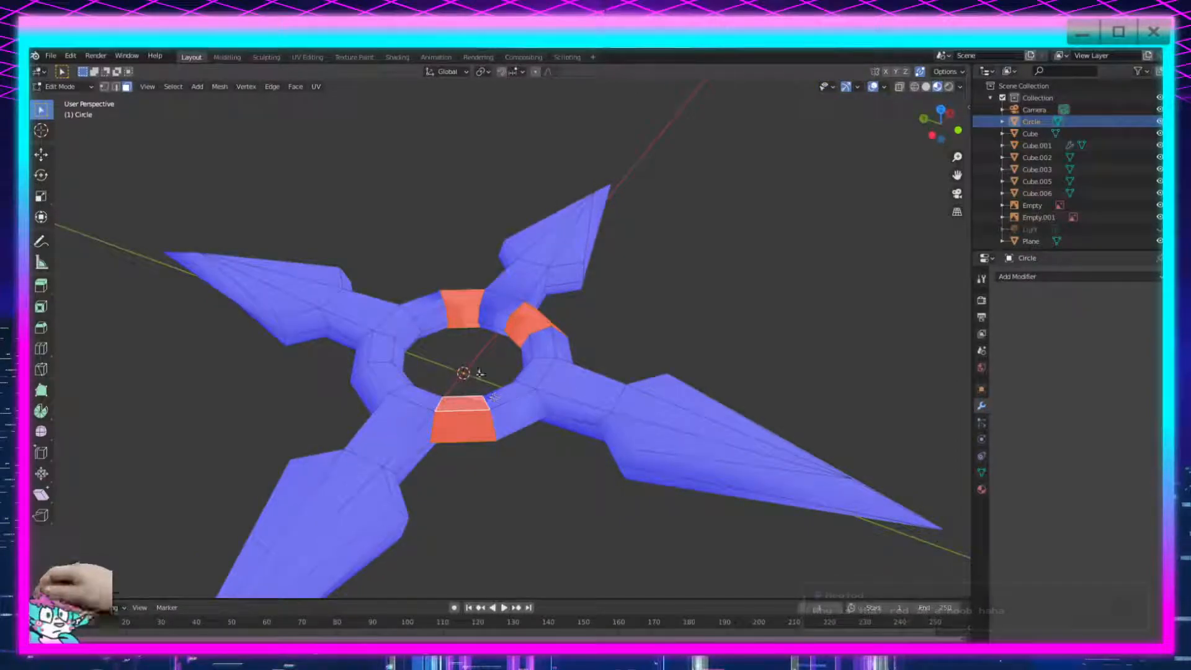
click(220, 87)
mouse_move(273, 288)
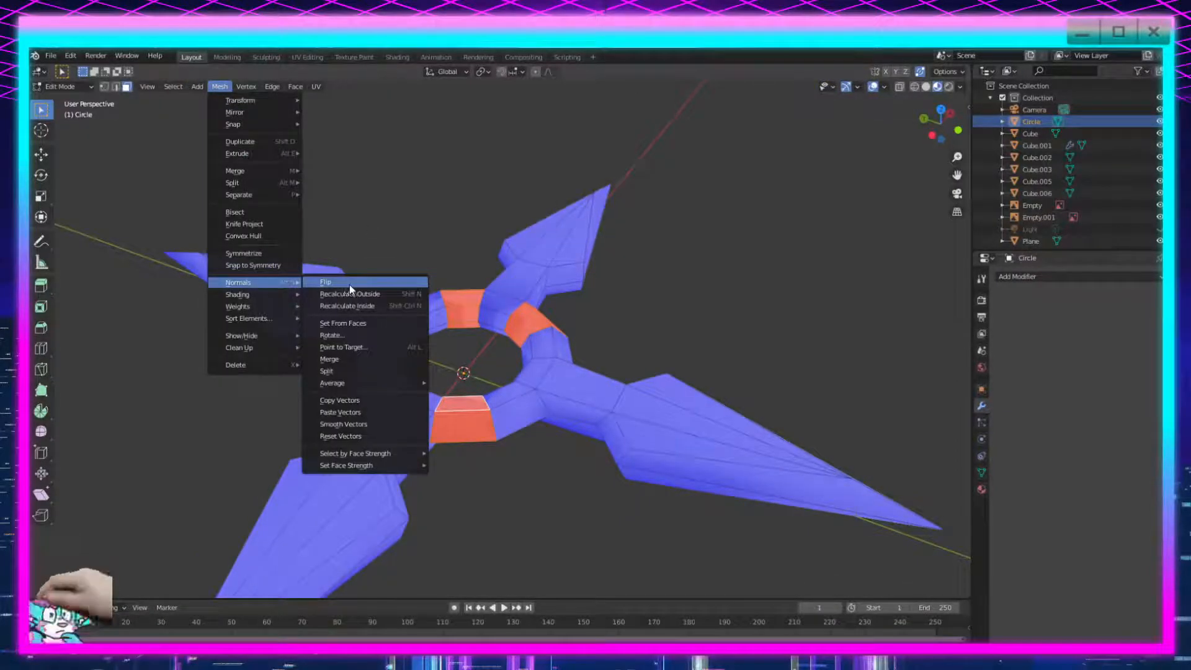
click(348, 284)
click(598, 482)
Leave Edit Mode on the four-armed star and enter Edit Mode on the eight-pointed star.
middle_drag(574, 566, 806, 508)
scroll(625, 430, down, 9)
middle_drag(620, 359, 601, 233)
scroll(622, 404, down, 6)
scroll(445, 184, up, 6)
shift+middle_drag(449, 178, 497, 361)
scroll(545, 428, down, 4)
key(Tab)
click(521, 433)
key(Tab)
Select the three reversed faces on one side of the eight-pointed star and flip their normals.
scroll(607, 518, up, 7)
click(288, 304)
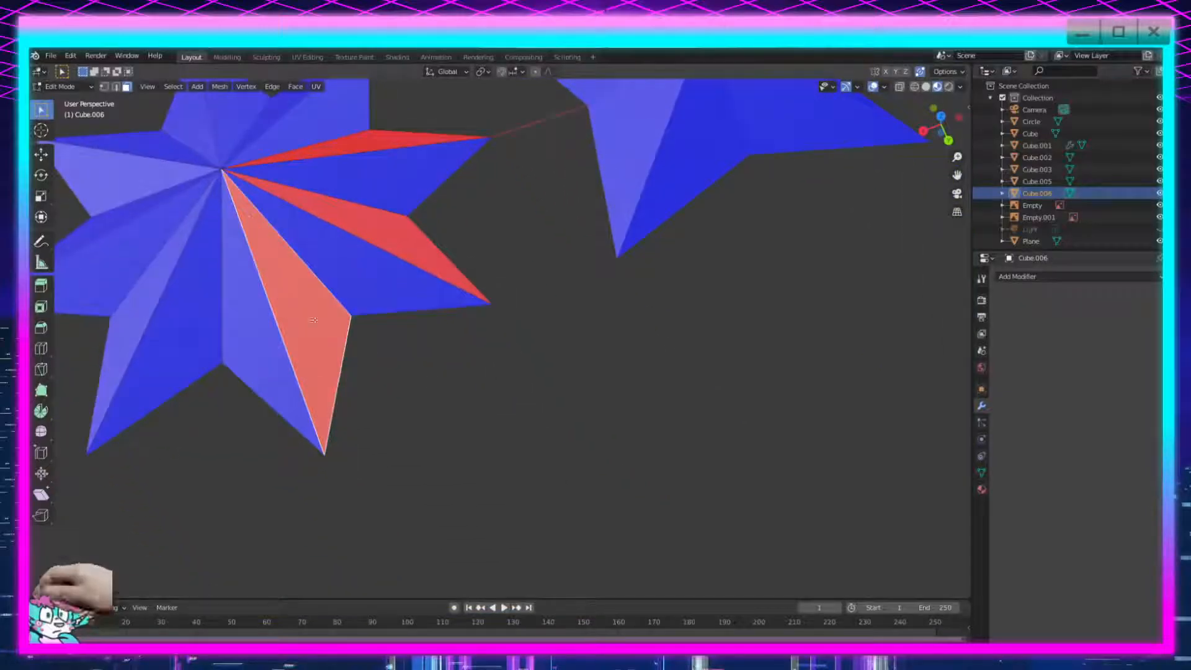
middle_drag(509, 404, 484, 422)
shift+click(391, 330)
shift+click(372, 221)
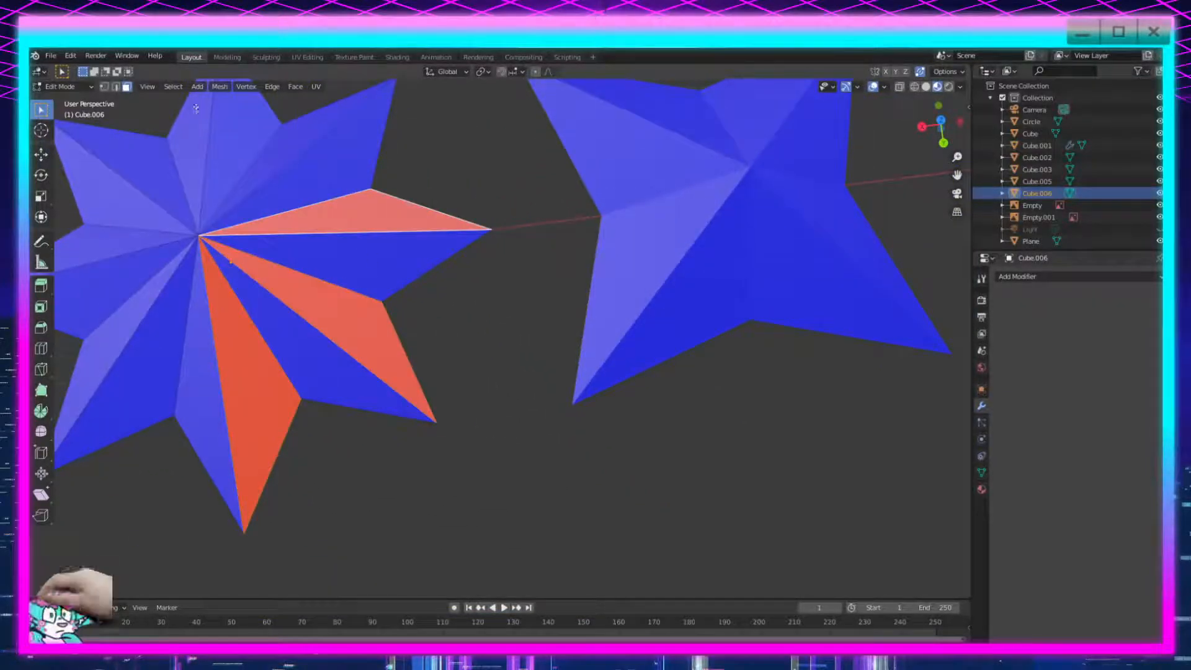
click(219, 87)
mouse_move(254, 282)
click(321, 282)
Flip the normals of the eight-pointed star's remaining reversed faces and return to Object Mode.
mouse_move(397, 378)
middle_down()
mouse_move(380, 202)
mouse_move(444, 426)
mouse_move(428, 434)
mouse_move(439, 385)
mouse_move(385, 433)
mouse_move(262, 126)
middle_up()
scroll(410, 432, up, 4)
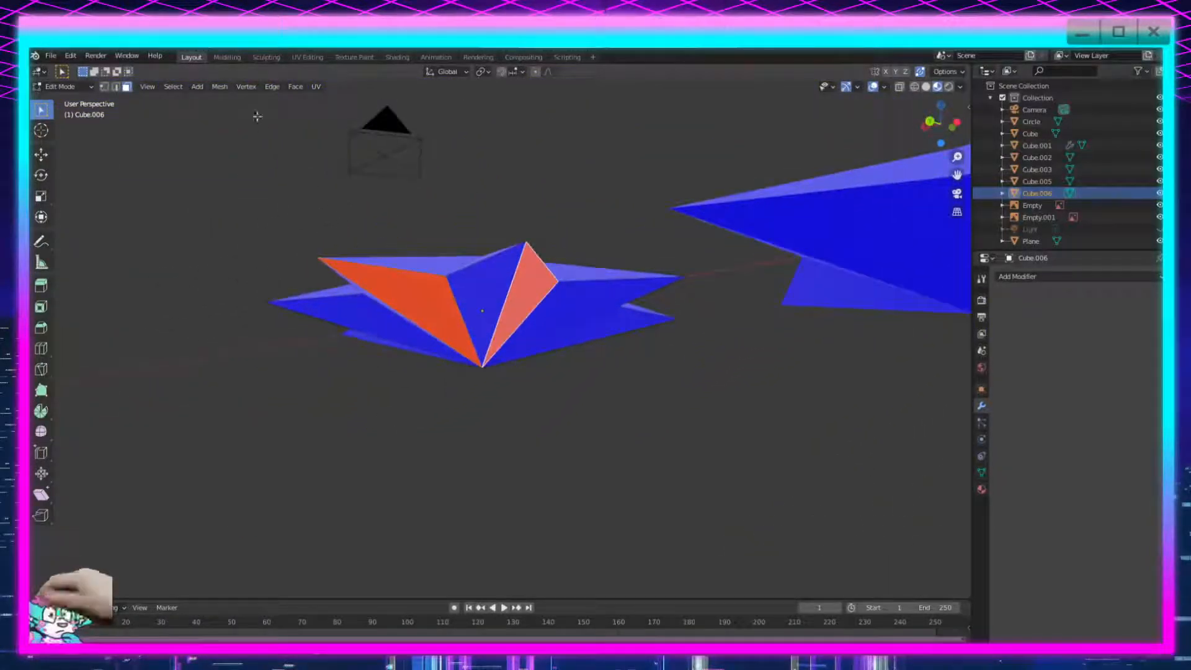
click(220, 87)
mouse_move(291, 171)
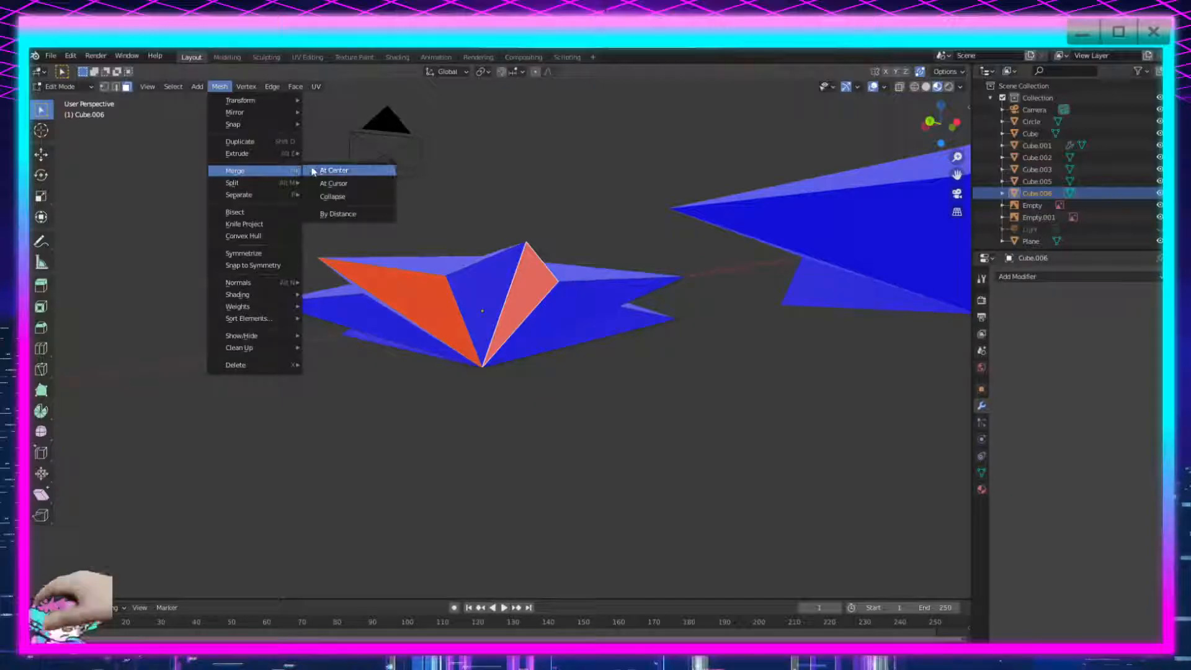
mouse_move(267, 283)
click(321, 284)
scroll(566, 330, up, 2)
middle_drag(566, 329, 585, 422)
key(Tab)
Examine the eight-pointed star and the neighbouring stars from several angles for faces with the wrong orientation.
scroll(462, 395, up, 4)
shift+middle_drag(463, 395, 616, 382)
scroll(498, 379, down, 2)
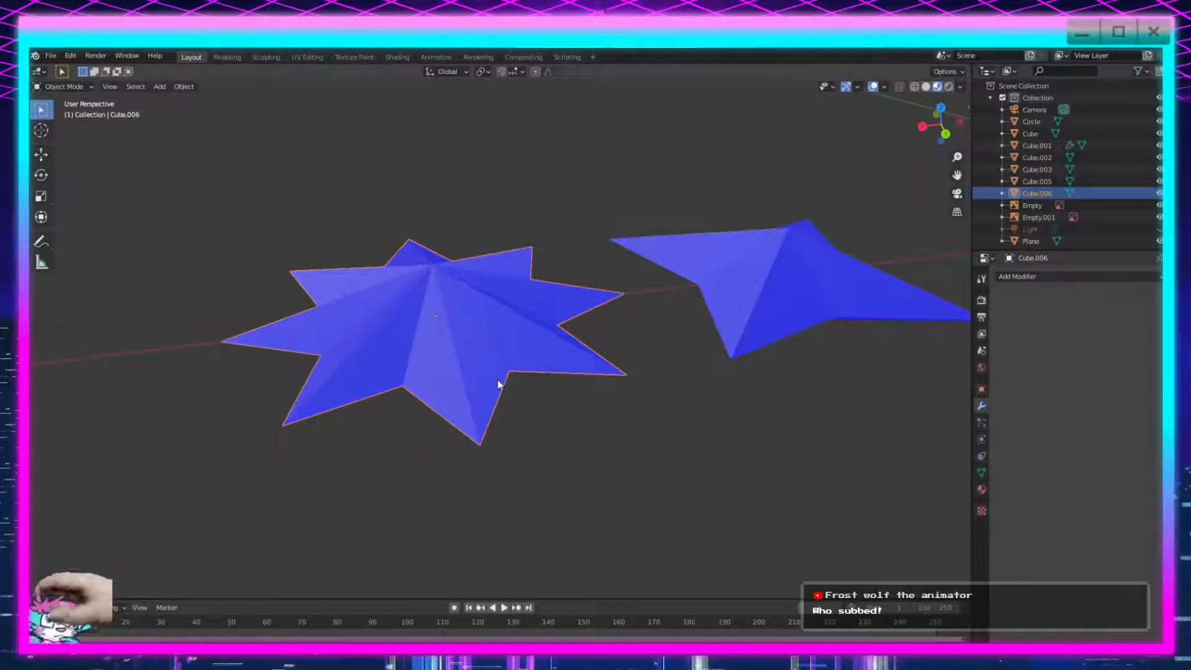
scroll(498, 384, up, 1)
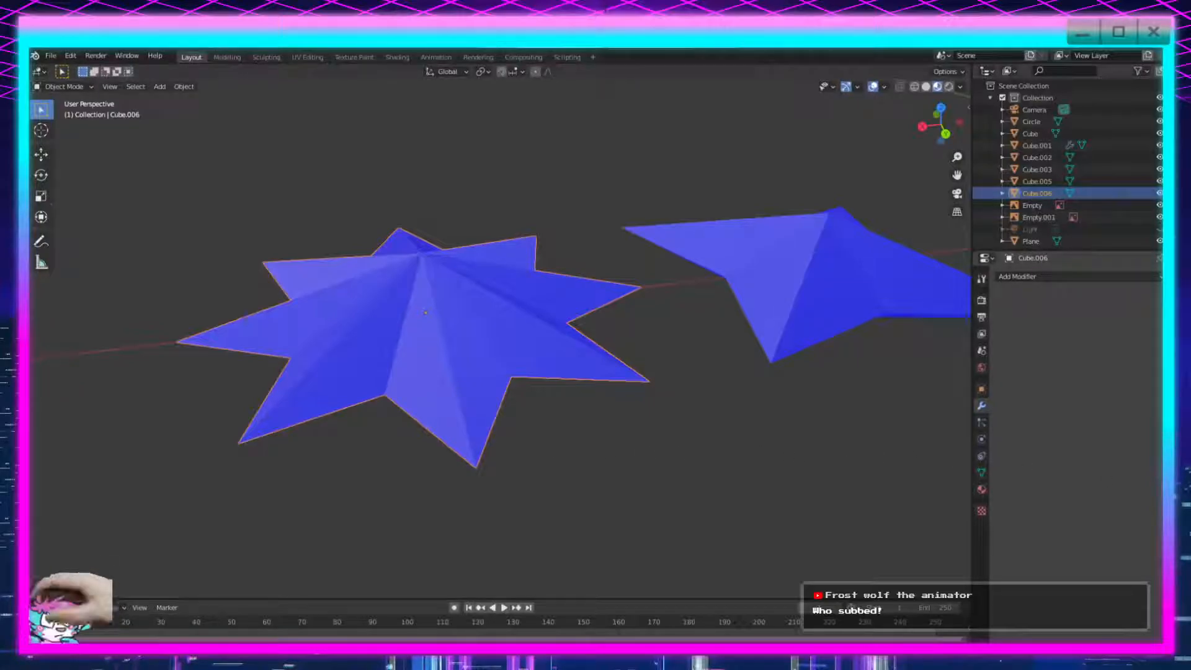
middle_drag(510, 421, 520, 383)
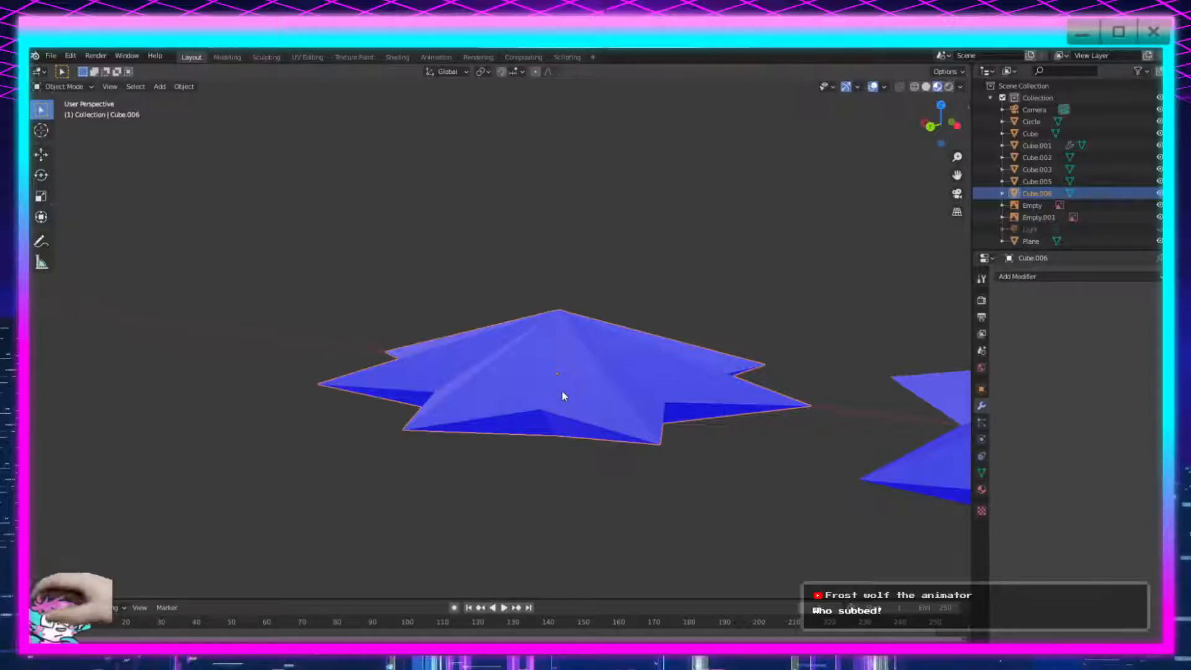
middle_drag(561, 390, 590, 382)
scroll(591, 383, up, 6)
middle_drag(572, 325, 683, 372)
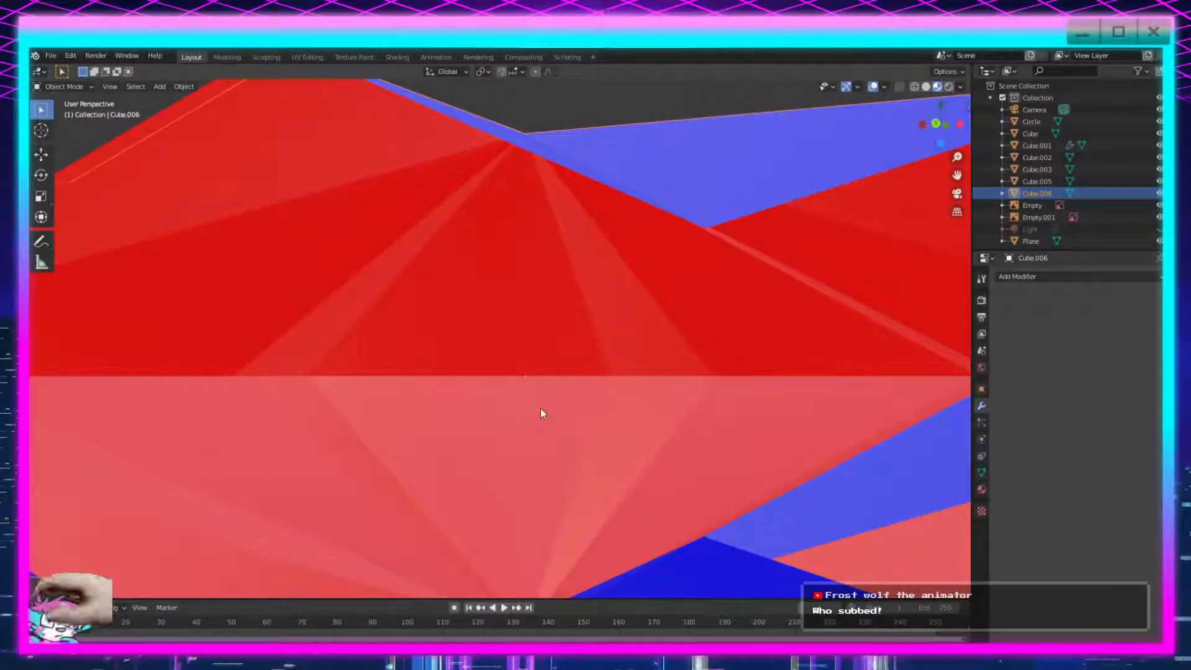
scroll(541, 413, down, 6)
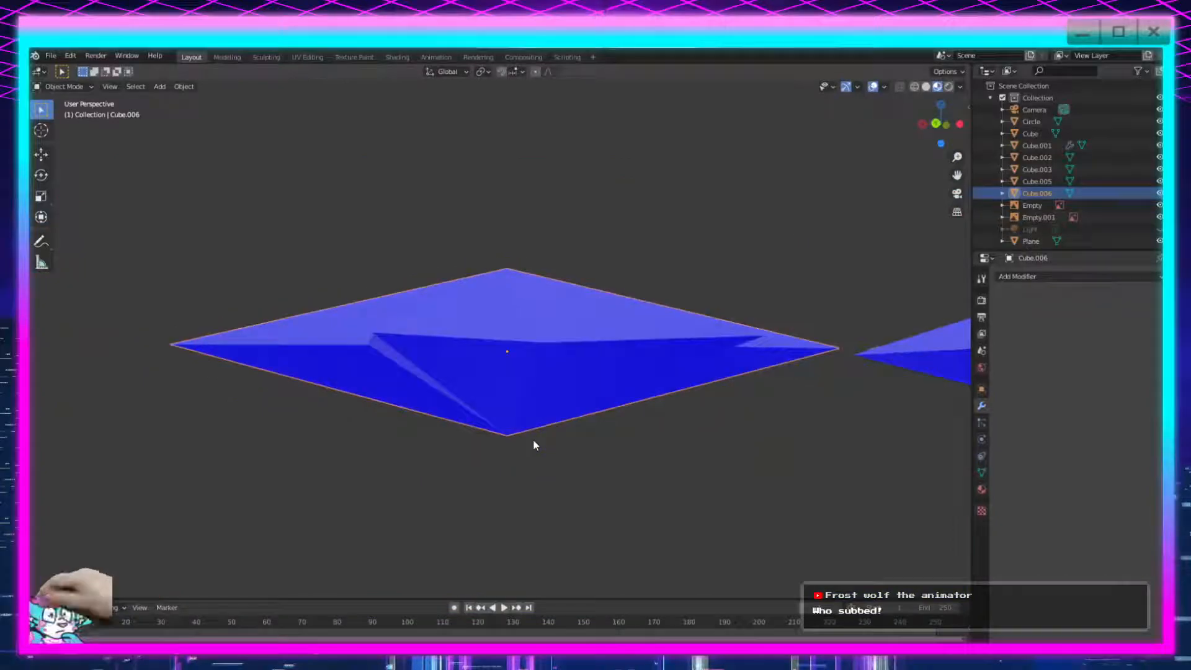
middle_drag(534, 445, 518, 381)
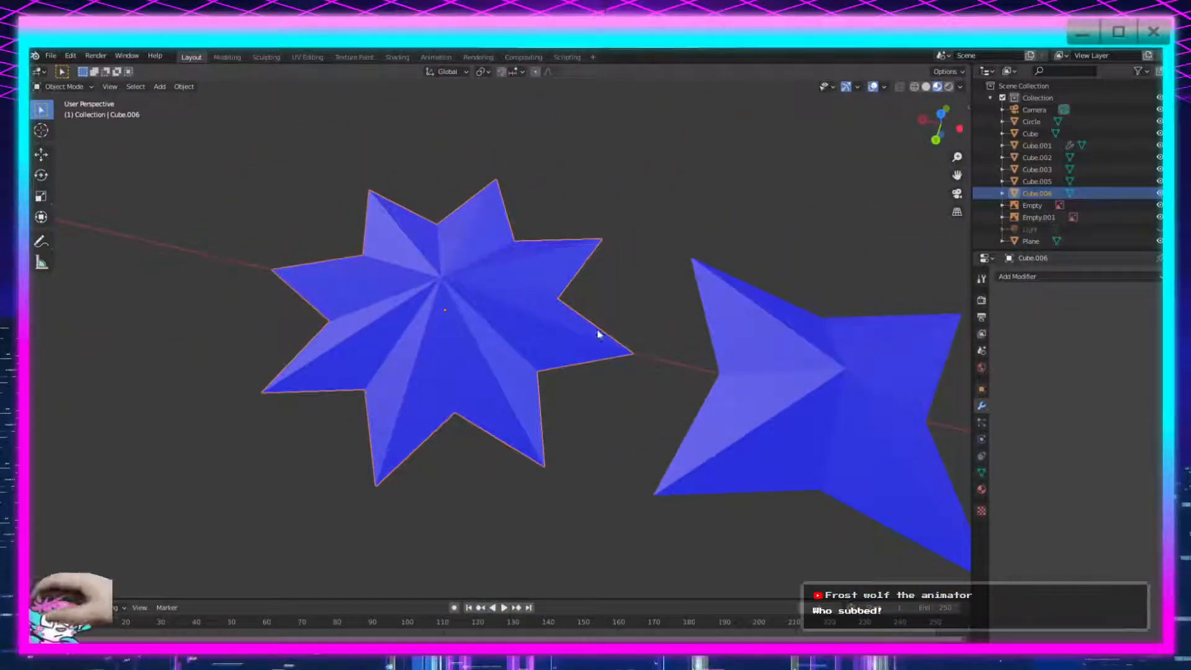
scroll(604, 327, down, 4)
shift+middle_drag(422, 408, 319, 391)
middle_drag(616, 449, 545, 455)
scroll(586, 483, up, 6)
scroll(586, 467, down, 4)
scroll(545, 455, up, 2)
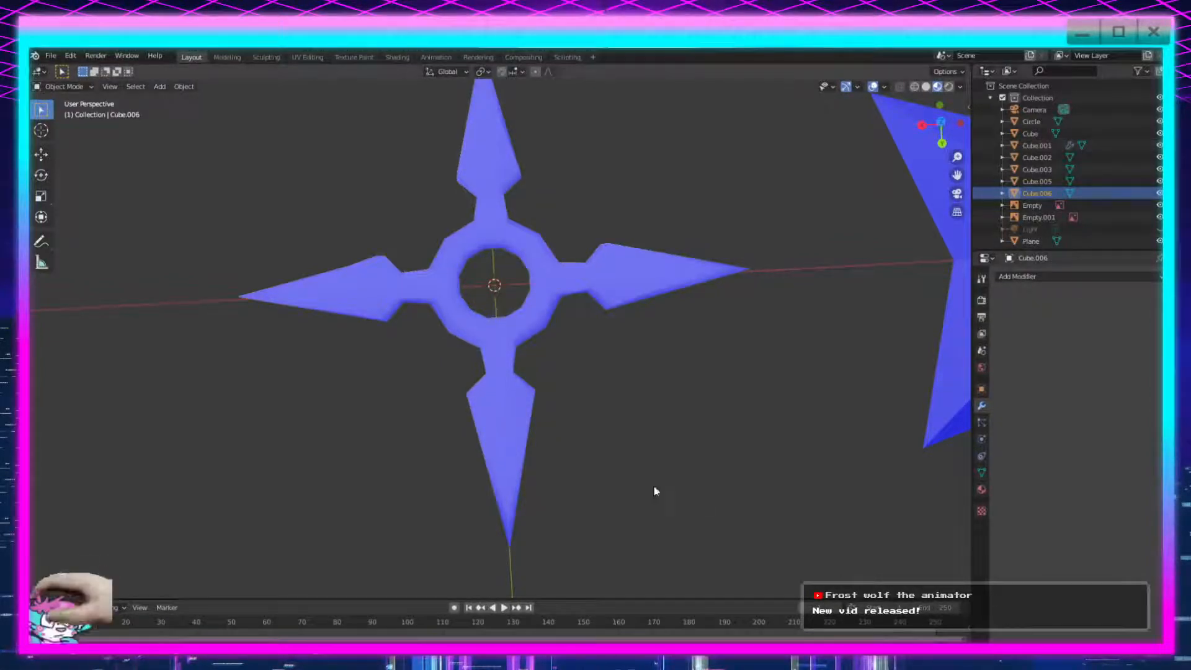
Select the four-armed ring star and turn off the Face Orientation overlay.
scroll(590, 452, down, 2)
scroll(591, 453, up, 3)
mouse_move(650, 488)
middle_down()
mouse_move(627, 404)
mouse_move(622, 447)
mouse_move(667, 497)
middle_up()
key(Tab)
key(Tab)
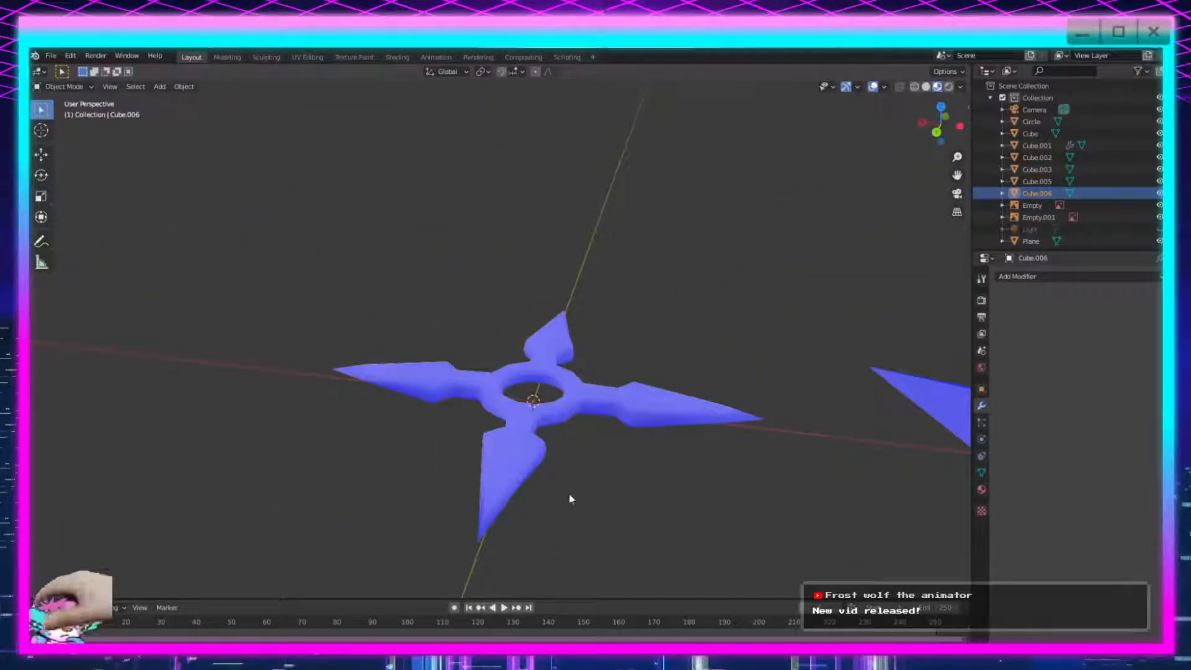
click(549, 470)
click(884, 87)
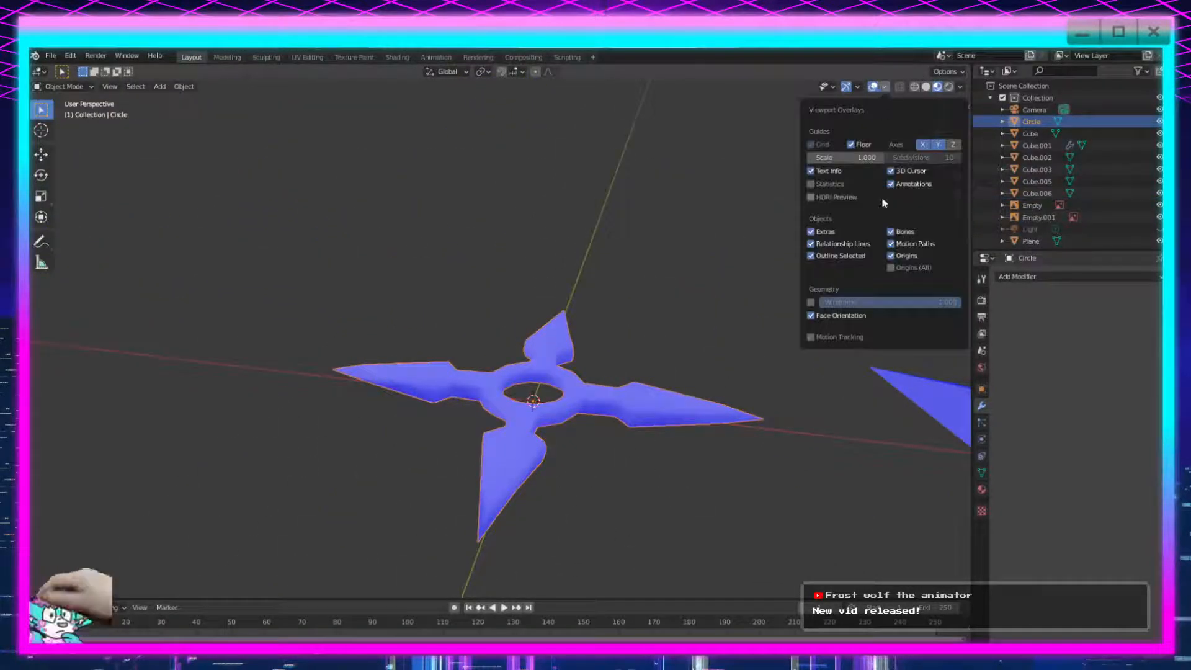
click(811, 315)
Enter Edit Mode on the four-armed ring star and assign the existing Material.001 to it.
key(Tab)
middle_drag(662, 493, 673, 397)
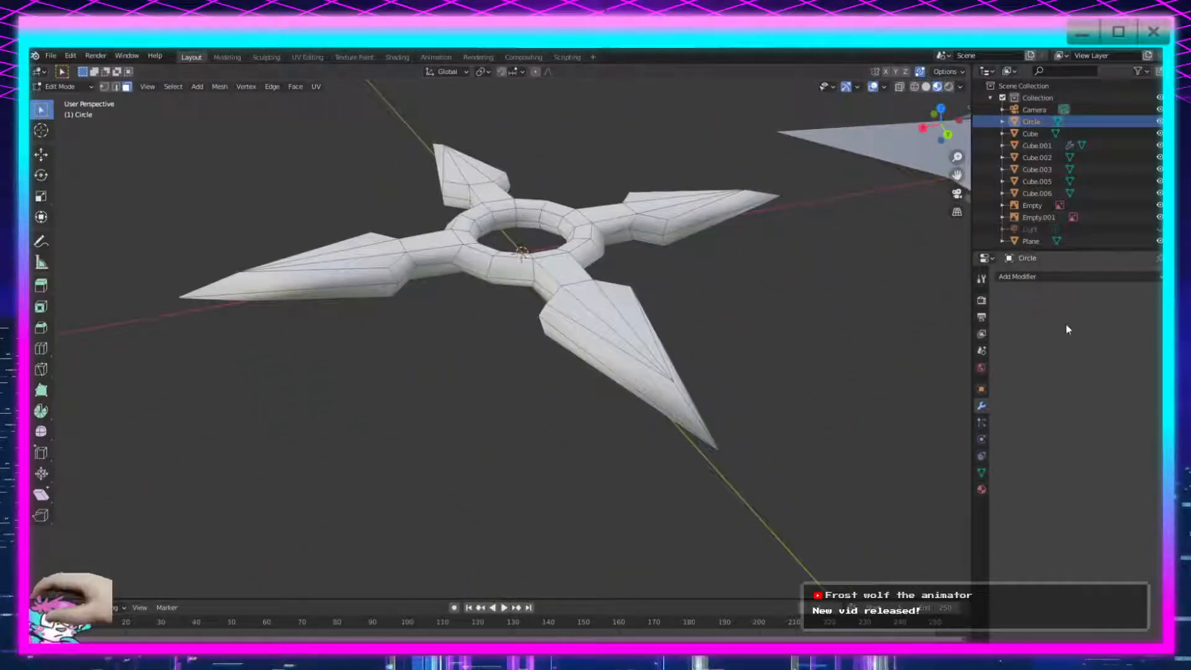
click(982, 490)
click(1001, 327)
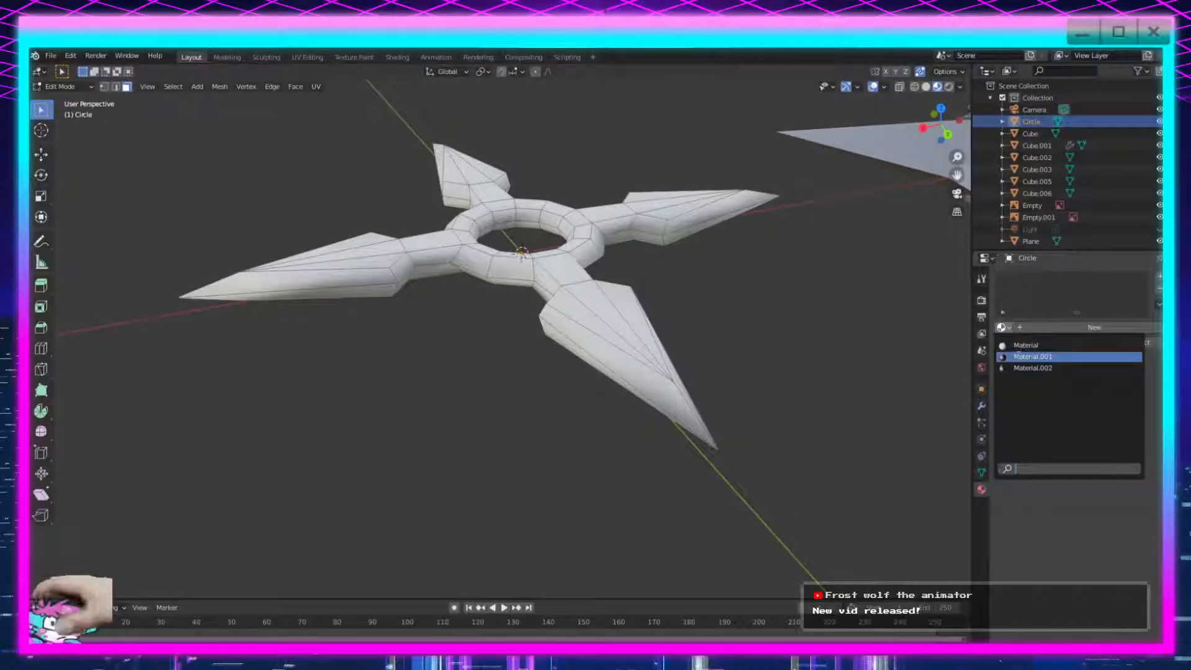
click(1029, 356)
scroll(699, 346, down, 10)
middle_drag(660, 362, 662, 391)
scroll(745, 397, up, 4)
drag(1002, 329, 515, 343)
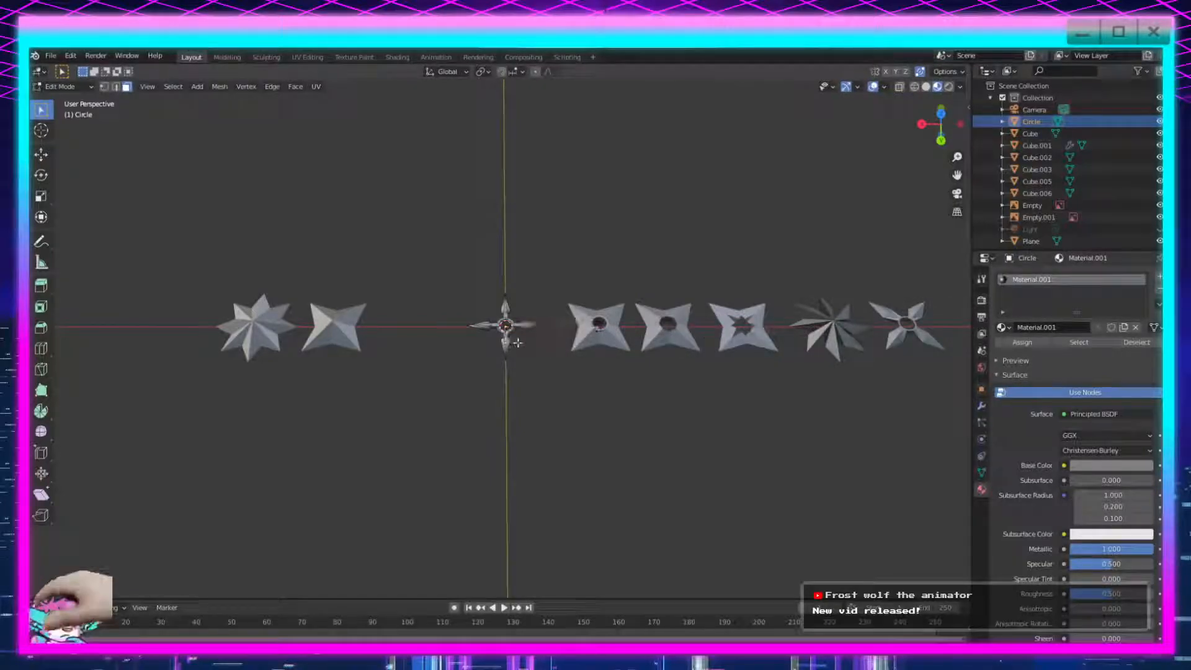
Return to Object Mode and replace the material of the star with the jagged central hole with Material.001.
key(Tab)
drag(1003, 328, 897, 335)
click(906, 339)
drag(1002, 329, 892, 337)
click(845, 343)
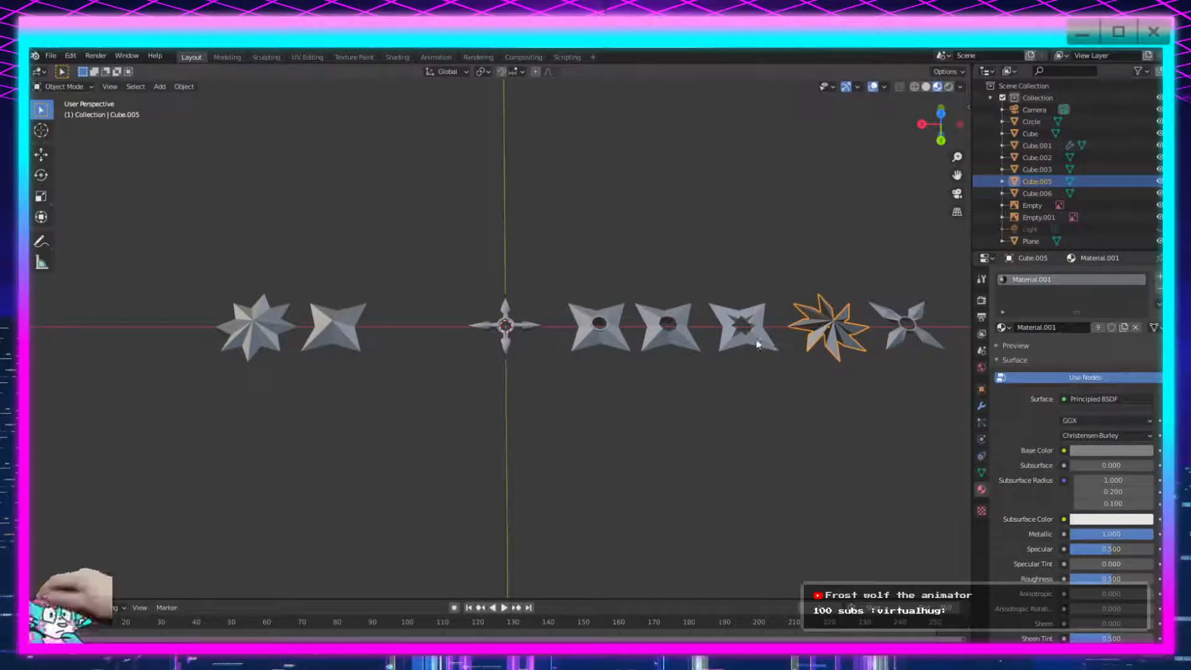
click(760, 345)
click(1002, 328)
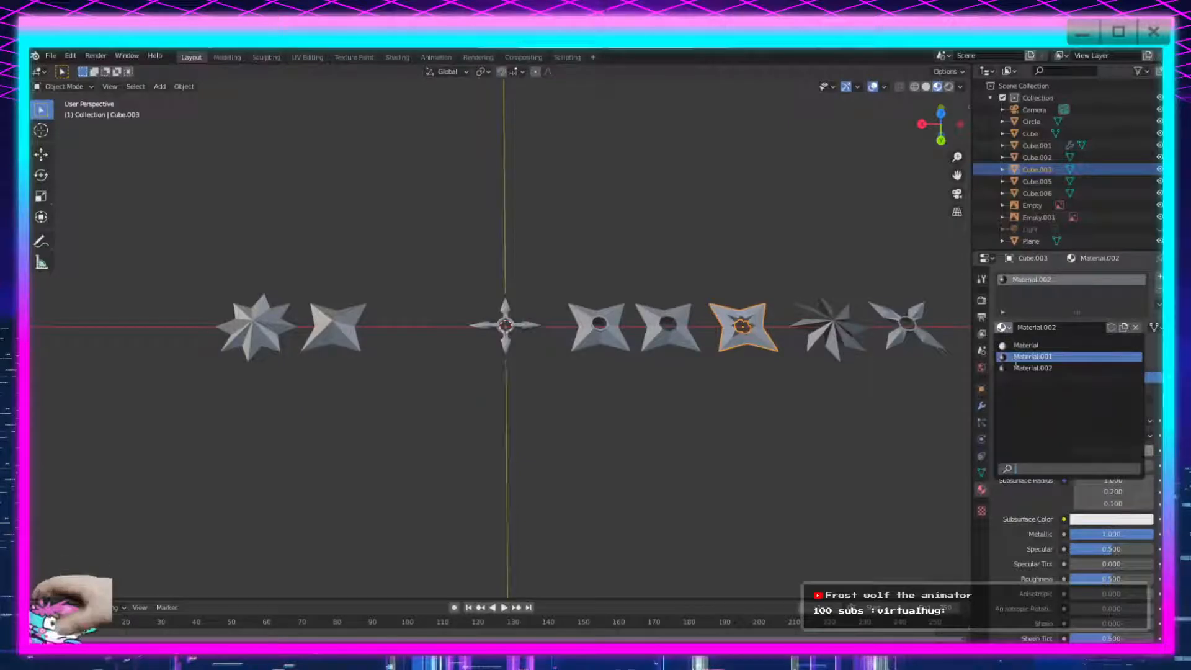
click(1015, 359)
Select the stars in the row one after another to check which material each one uses.
click(676, 341)
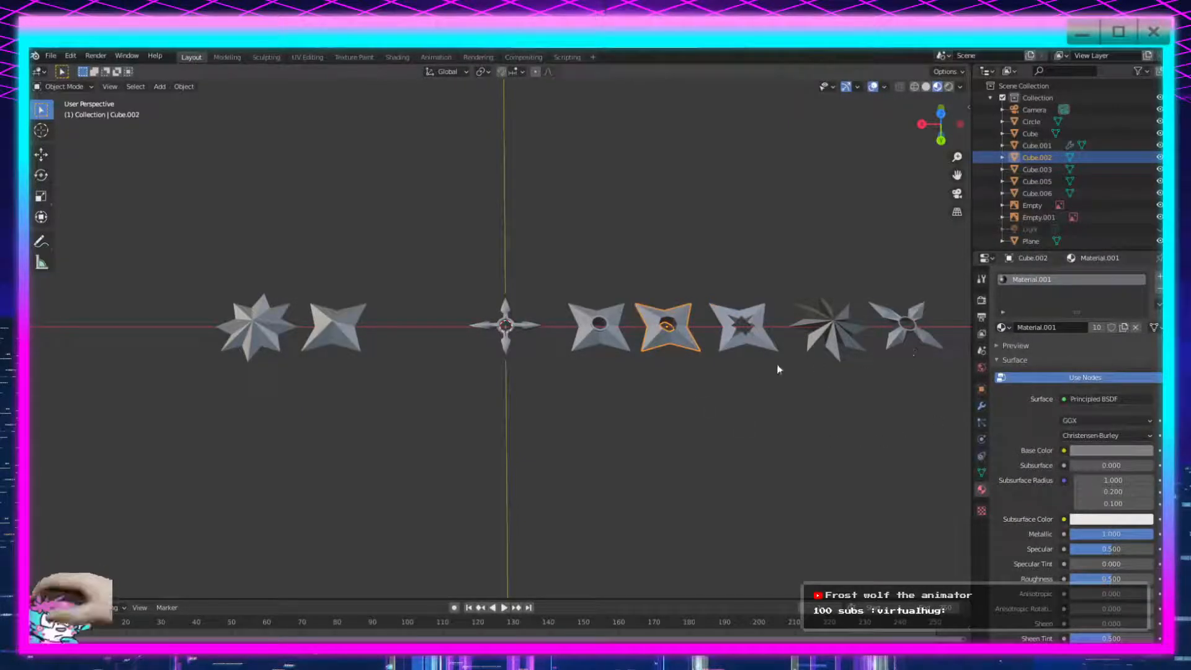
click(496, 333)
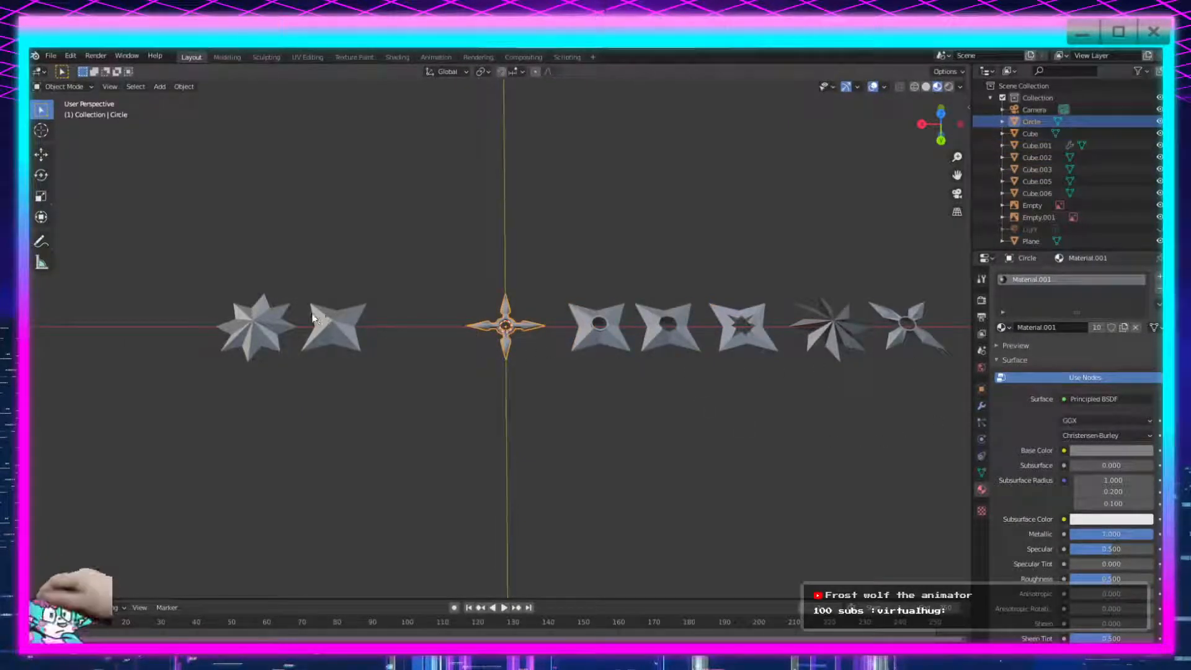
click(333, 327)
click(279, 325)
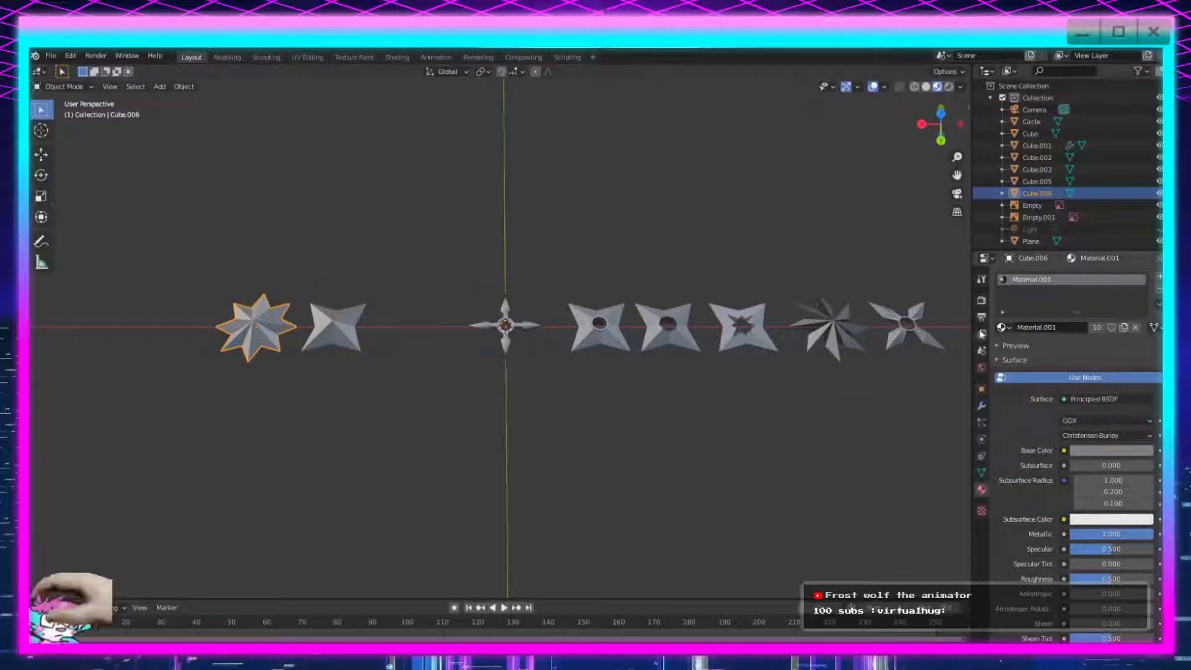
click(333, 328)
click(511, 332)
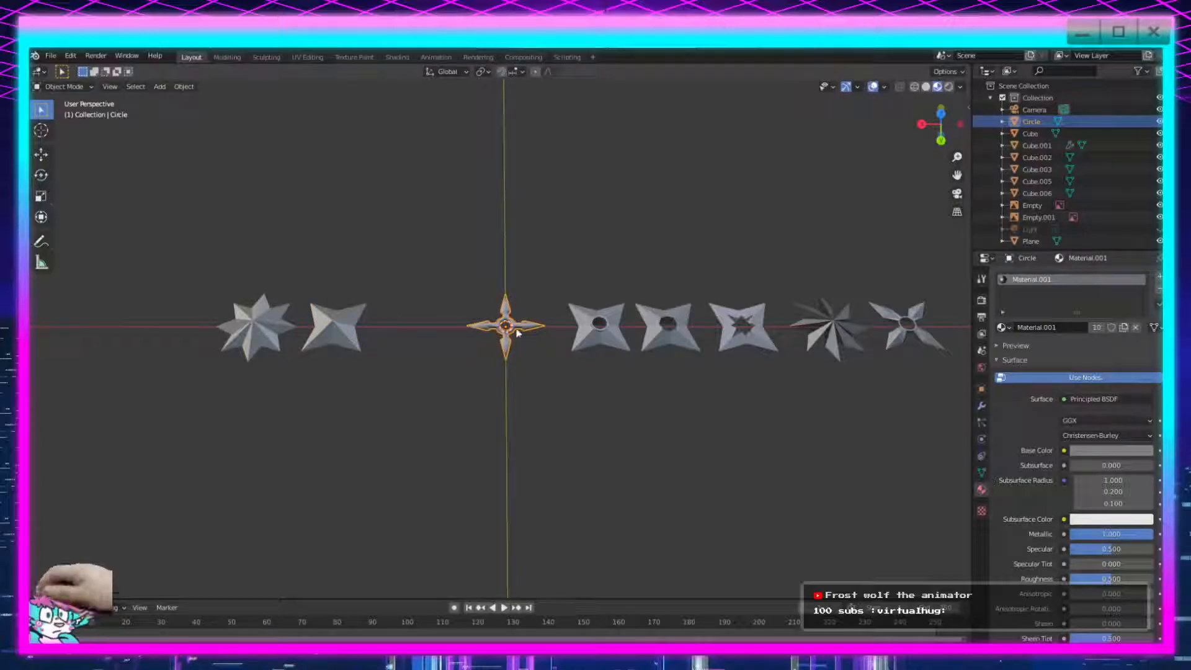
click(607, 330)
click(689, 338)
click(745, 338)
click(846, 338)
click(907, 325)
Try Material.002 on the four-bladed star at the end of the row, then put Material.001 back.
click(1001, 327)
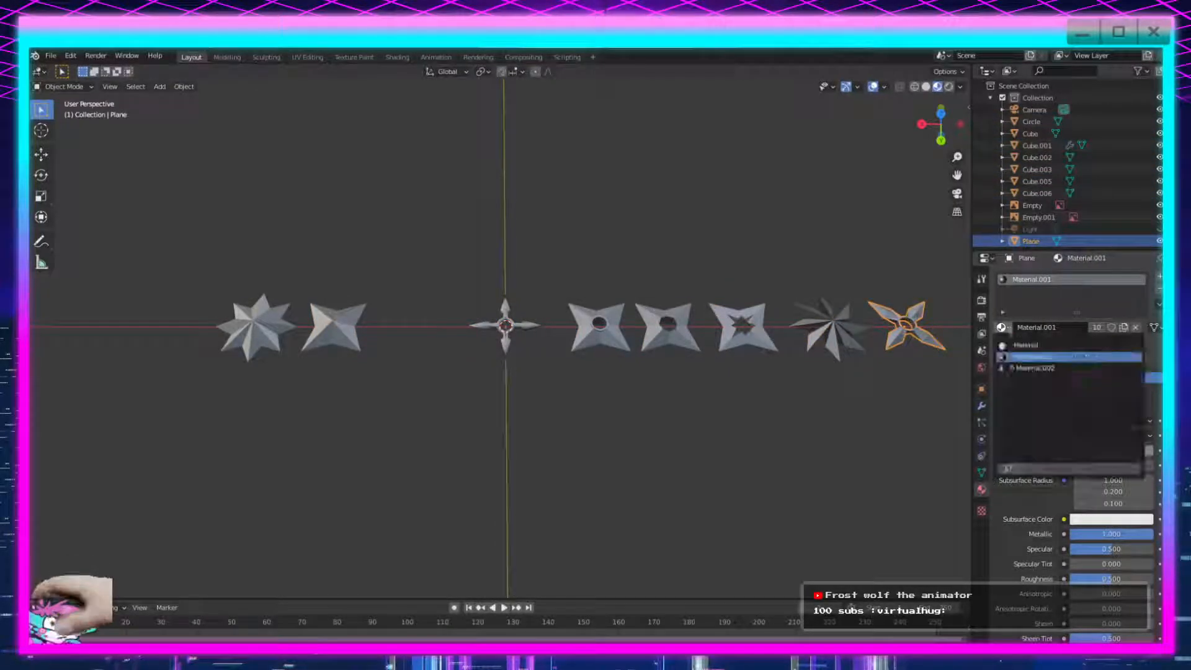
click(1067, 368)
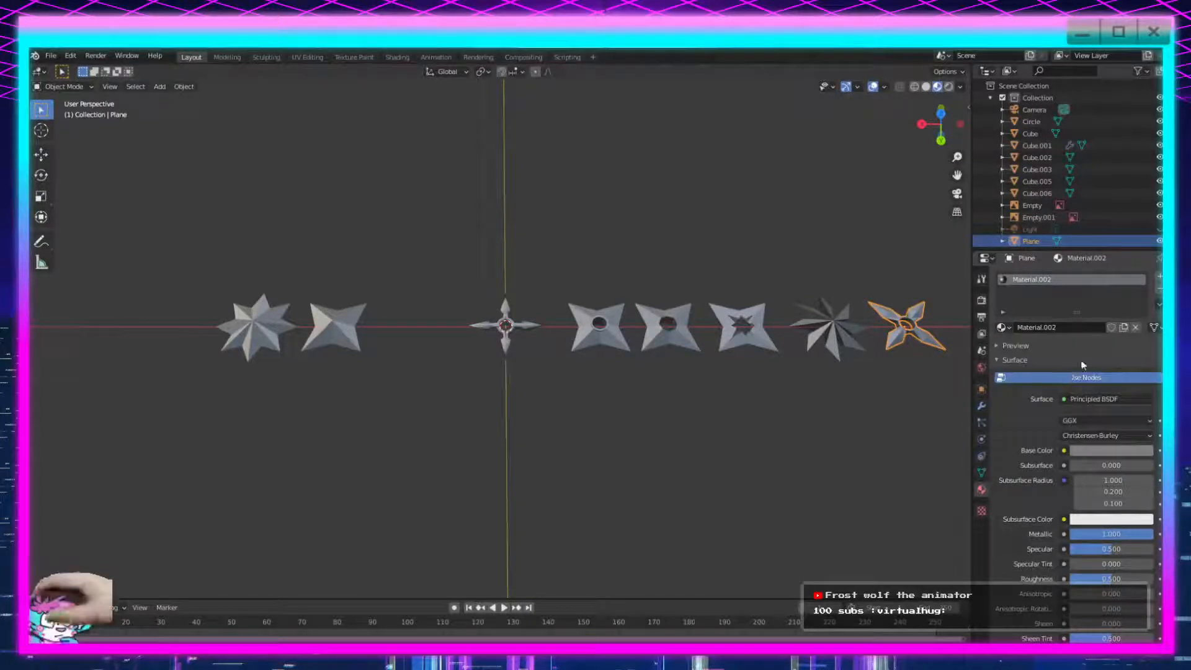
click(1160, 288)
click(1001, 326)
click(1020, 356)
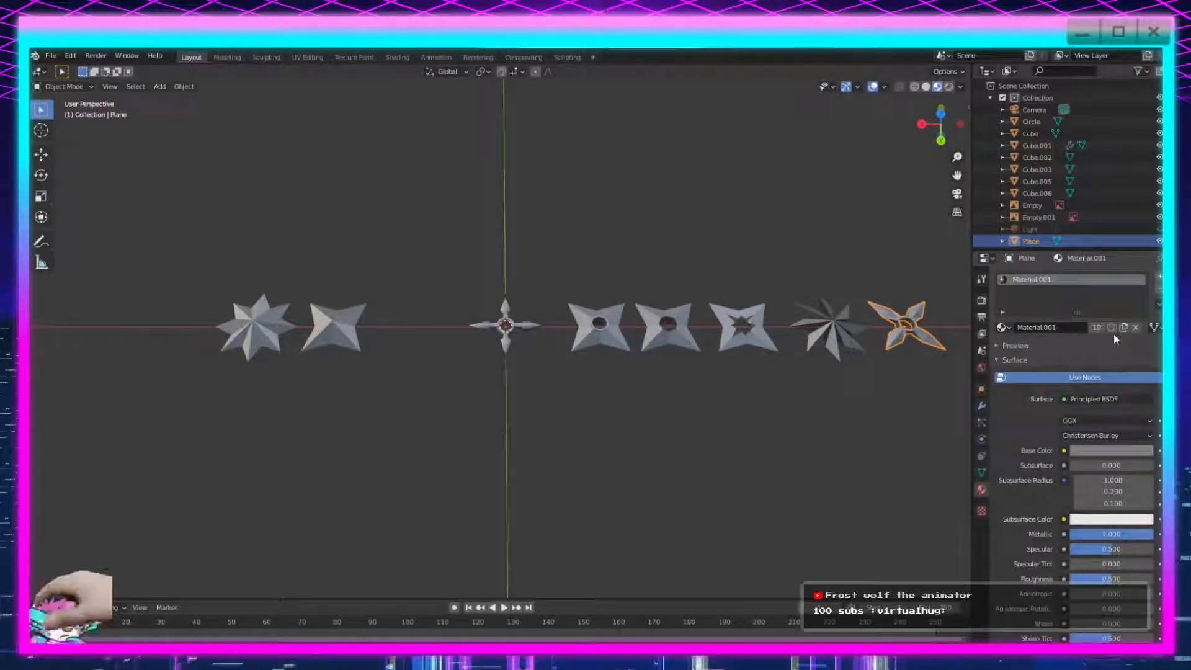
Switch the end star to Material.002 again, unlink it, reassign Material.001 and deselect the star.
click(1004, 330)
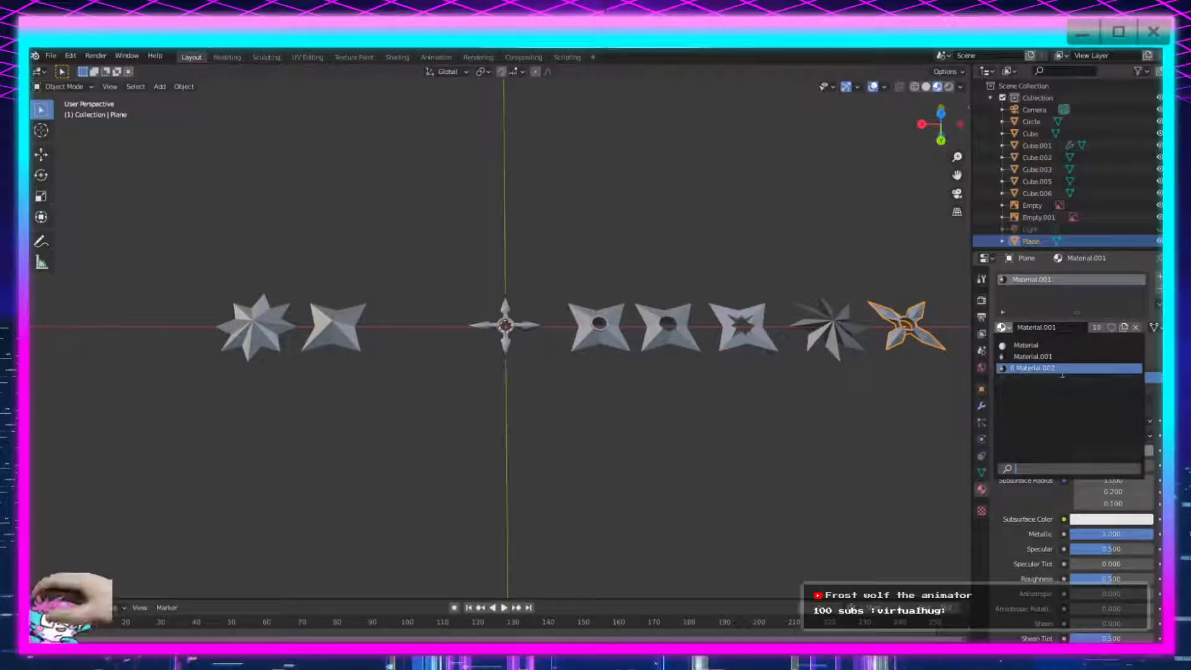
click(1030, 370)
click(1135, 327)
click(1018, 329)
click(1030, 355)
click(907, 399)
scroll(889, 381, down, 3)
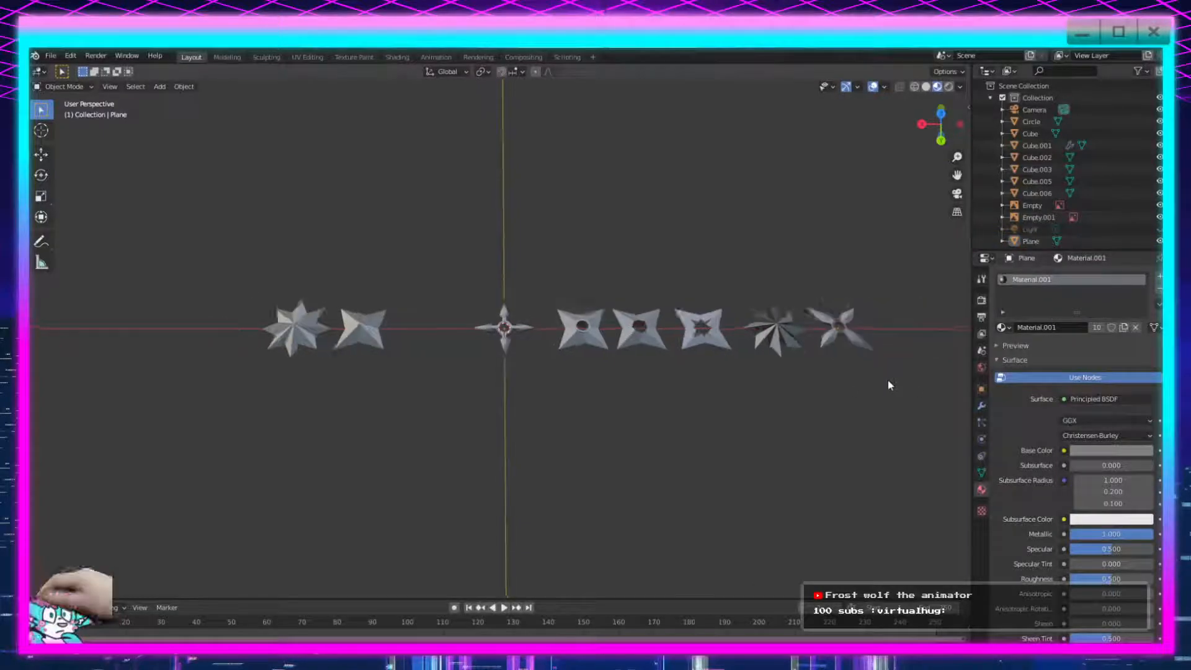
Move the four-armed ring star along the X axis to the end of the row, beside the four-bladed star.
scroll(705, 454, up, 5)
middle_drag(649, 419, 934, 415)
scroll(645, 414, down, 4)
click(506, 356)
key(Tab)
key(Tab)
key(g)
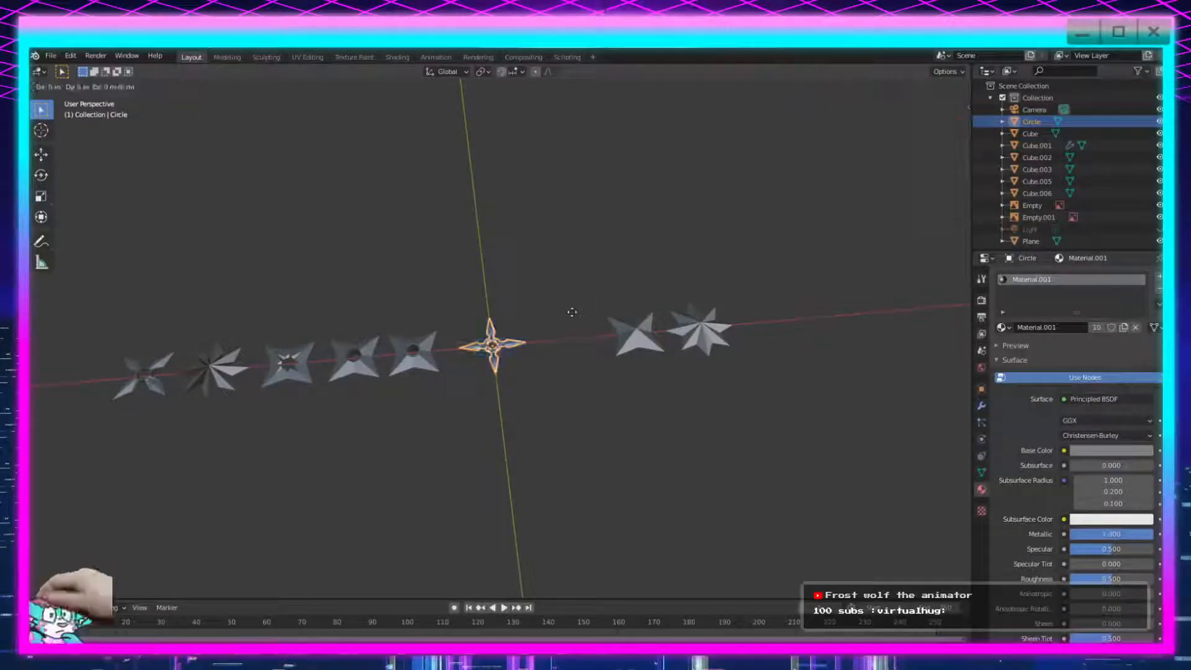
key(x)
click(162, 339)
Inspect the moved ring star up close next to the neighbouring four-bladed star.
shift+middle_drag(475, 457, 738, 391)
scroll(667, 447, up, 4)
shift+middle_drag(546, 356, 622, 521)
key(Tab)
key(Tab)
scroll(609, 522, up, 5)
shift+middle_drag(390, 464, 756, 357)
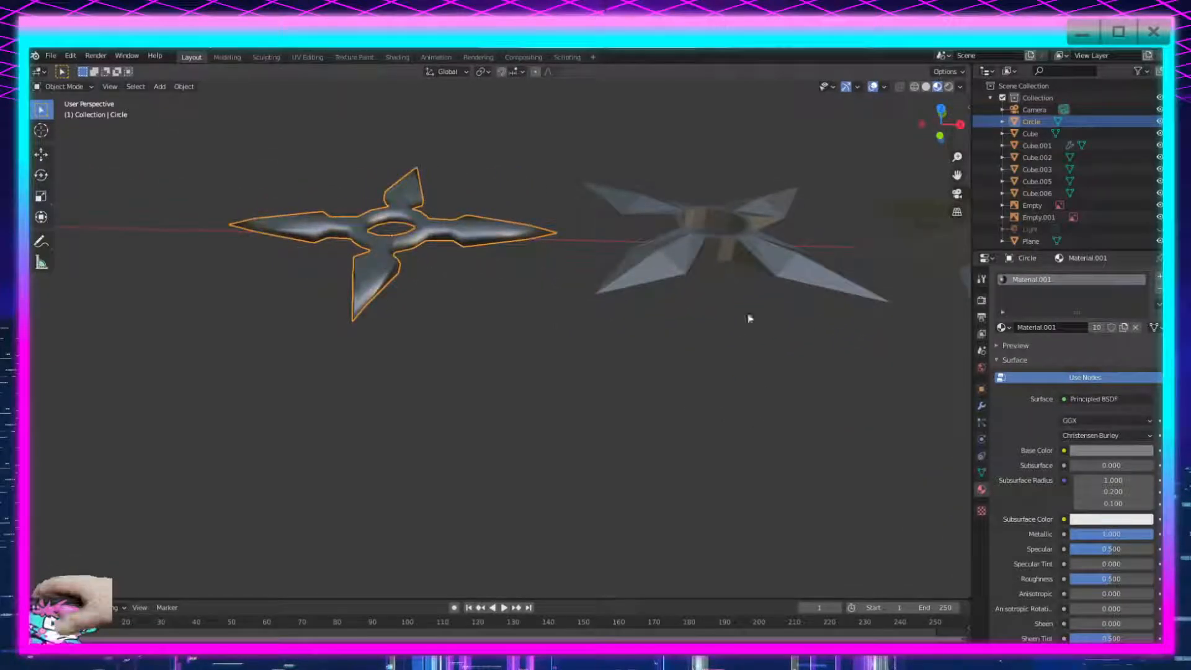
Examine the whole row of throwing stars and the empty area around the world origin.
scroll(734, 293, down, 7)
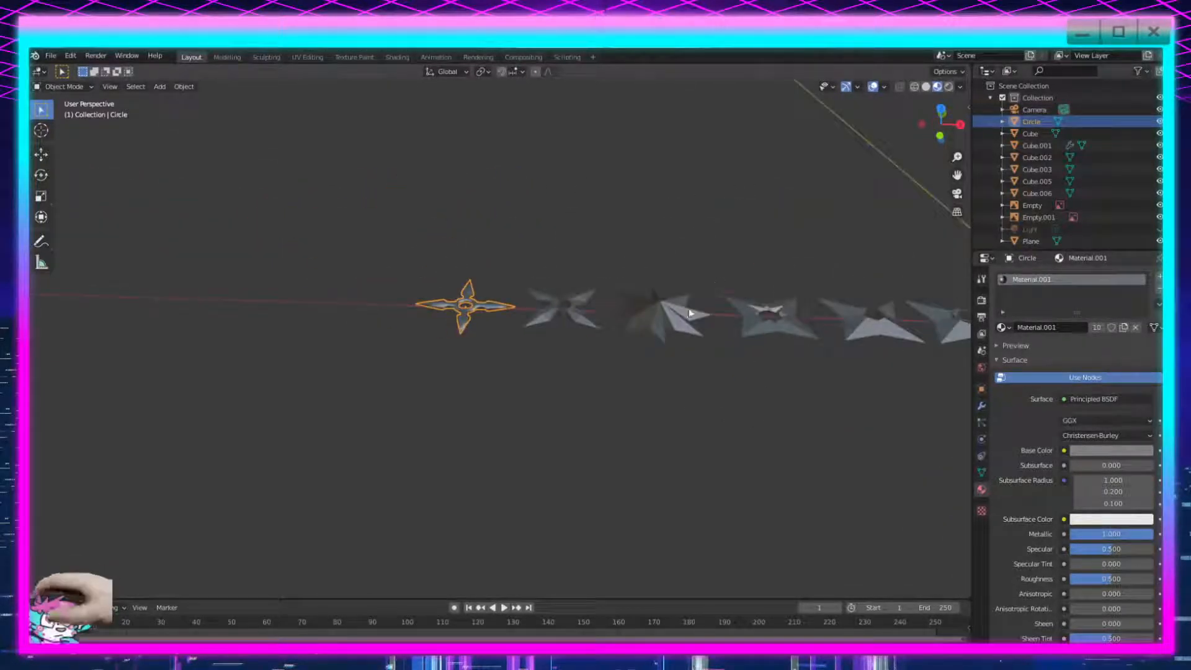
middle_drag(694, 296, 723, 396)
scroll(723, 397, up, 6)
middle_drag(812, 391, 216, 358)
scroll(785, 366, down, 4)
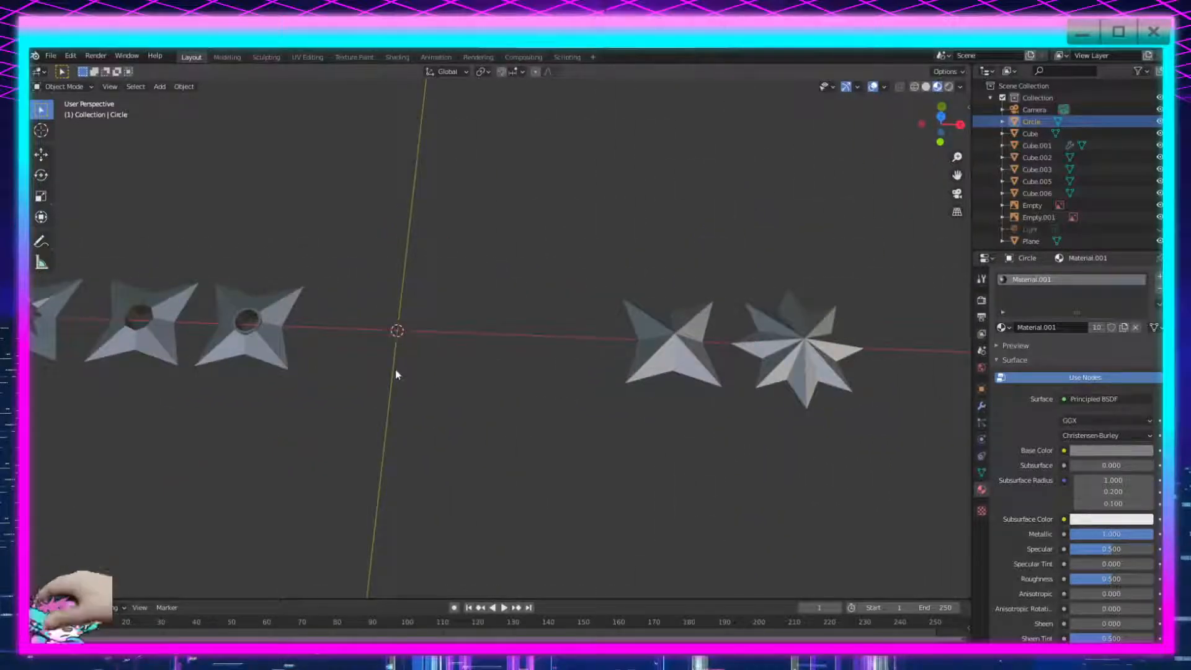
shift+middle_drag(396, 369, 516, 339)
scroll(517, 341, up, 4)
shift+middle_drag(677, 337, 639, 381)
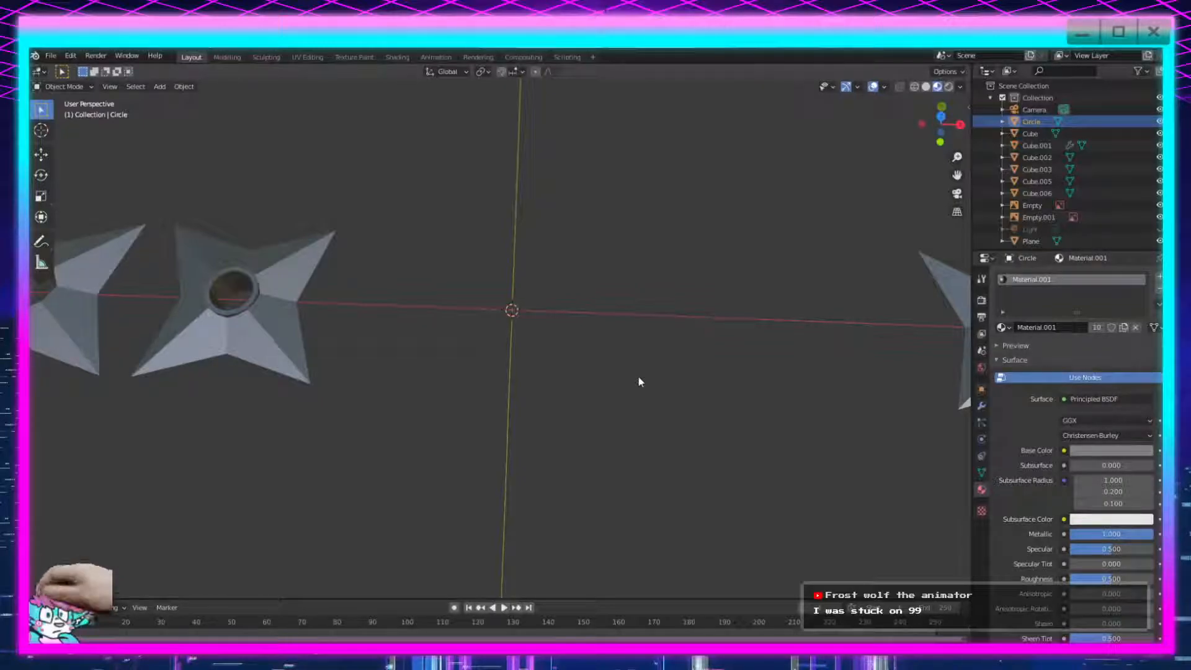
Study the reference sheet of shuriken shapes behind the row for the next design.
scroll(593, 321, down, 4)
middle_drag(593, 322, 584, 443)
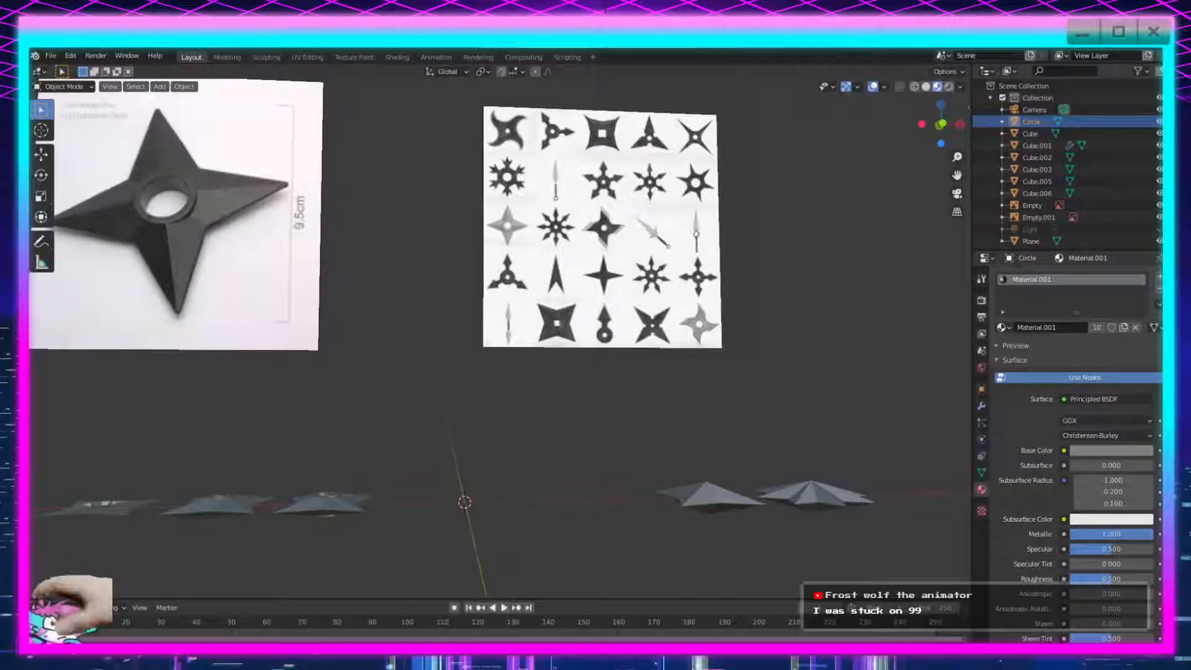
scroll(509, 461, up, 2)
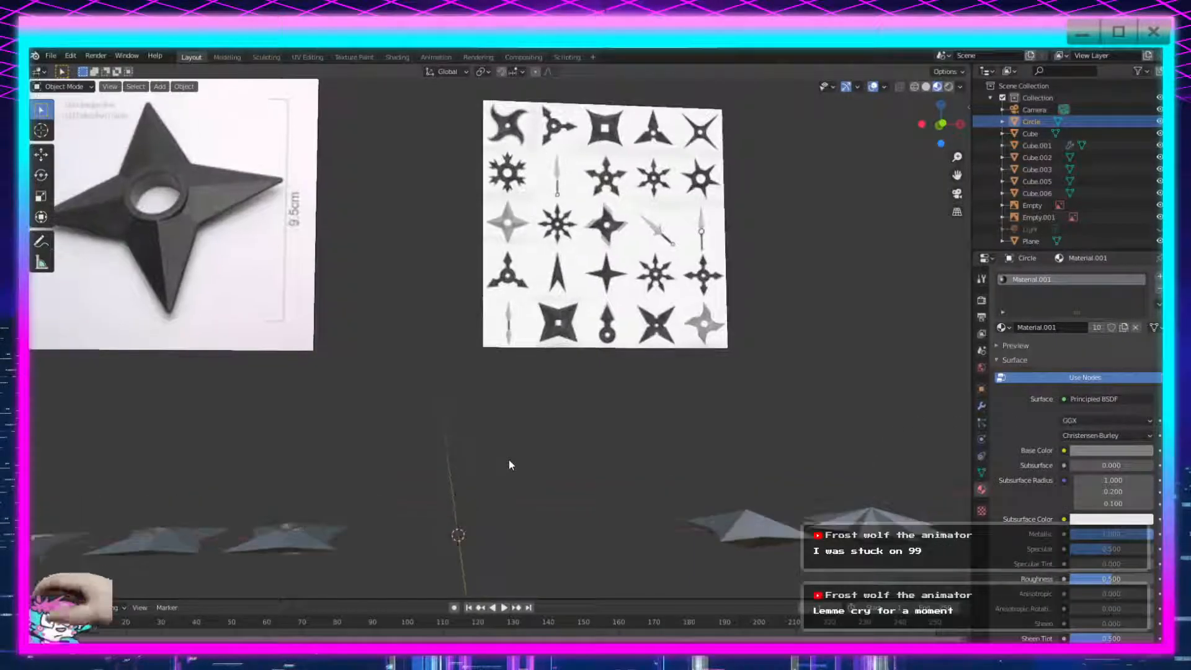
scroll(626, 437, down, 1)
middle_drag(626, 435, 708, 280)
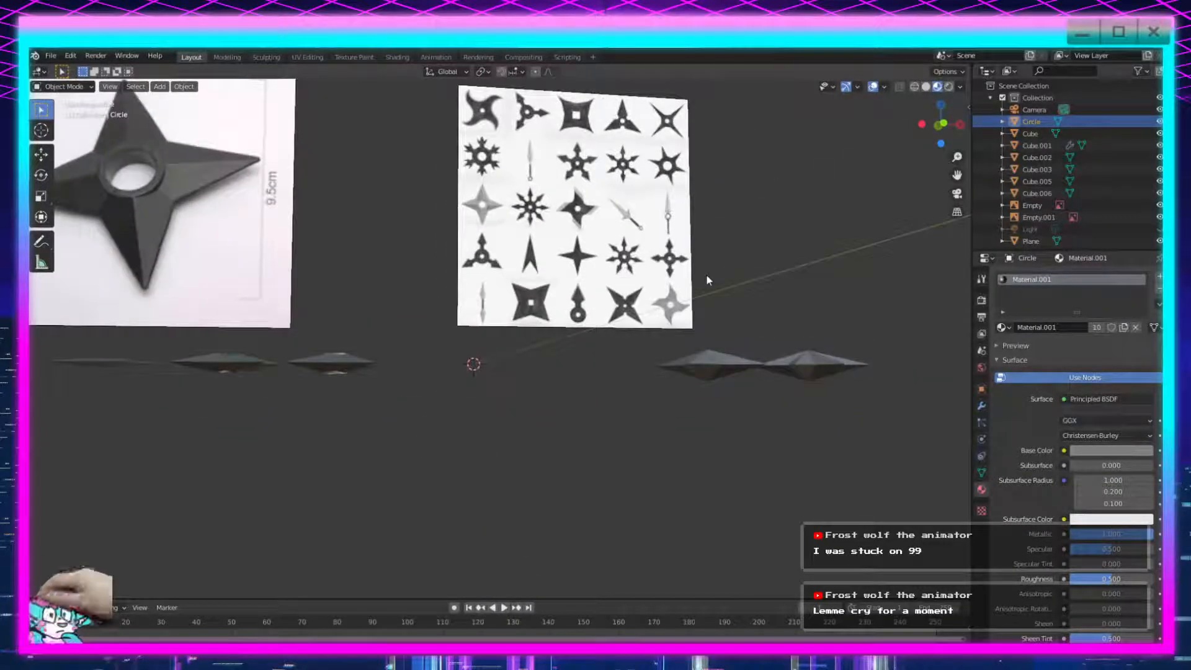
mouse_move(659, 325)
middle_down()
mouse_move(647, 311)
mouse_move(665, 316)
middle_up()
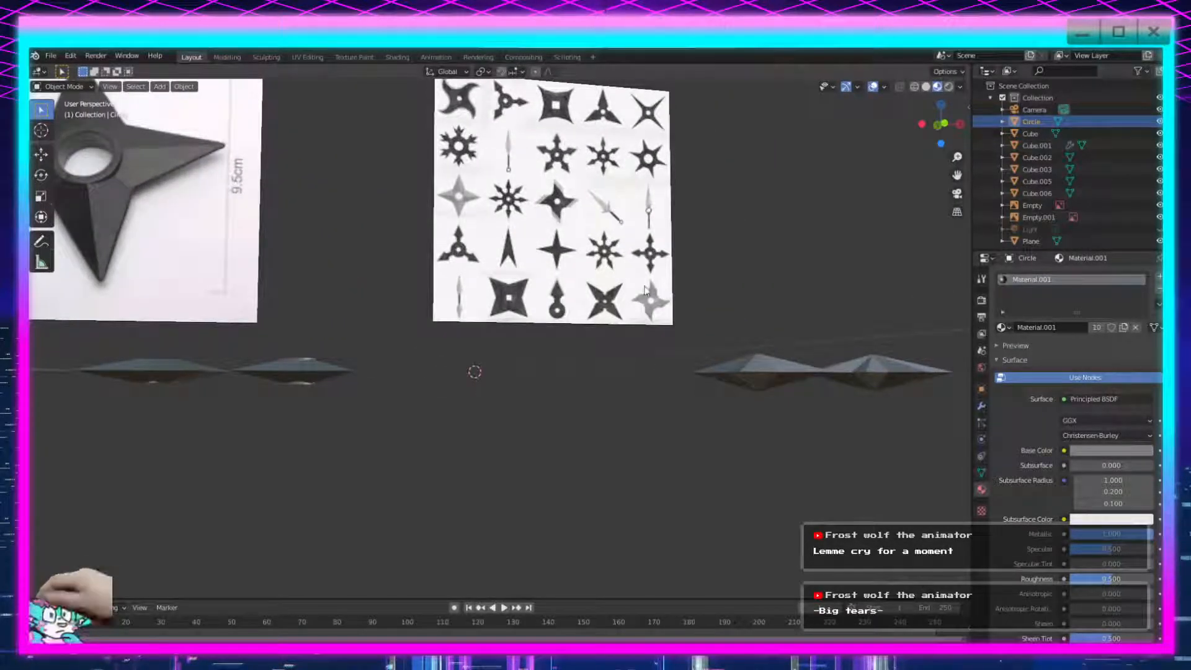
Delete the single-star photo reference with the 9.5cm marking and leave everything deselected.
middle_drag(630, 220, 605, 220)
click(405, 224)
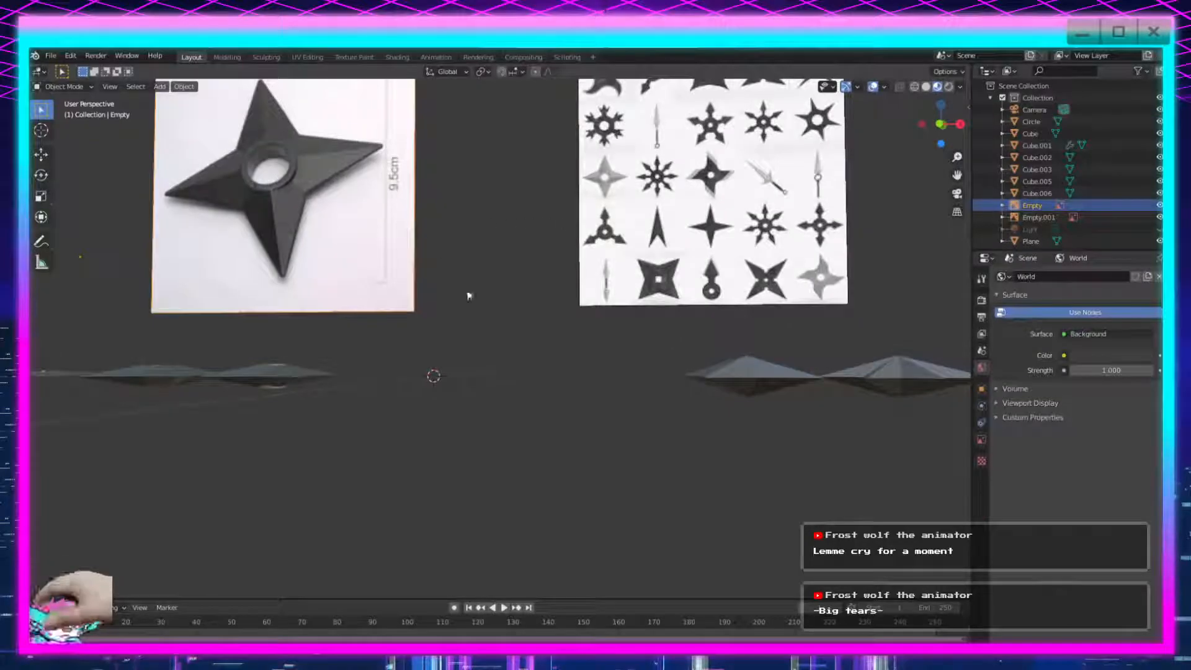
key(Delete)
middle_drag(568, 283, 598, 291)
middle_drag(614, 401, 595, 285)
key(a)
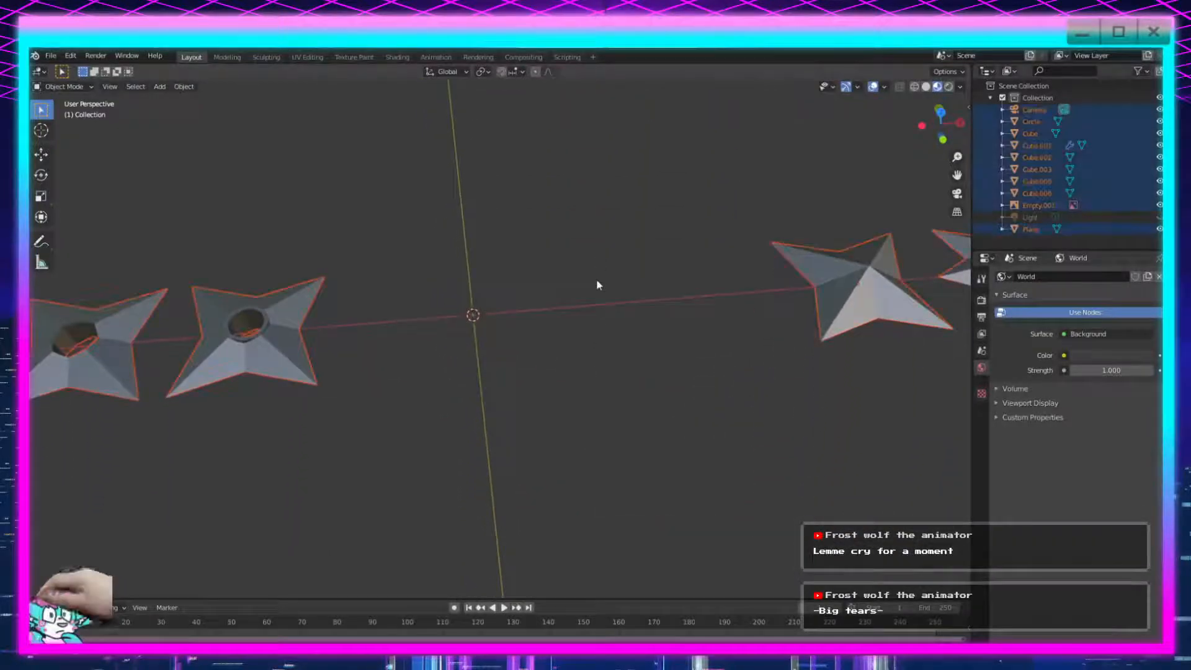
key(alt+a)
Add a 0.05 m mesh plane at the world origin in the gap between the stars.
key(shift+a)
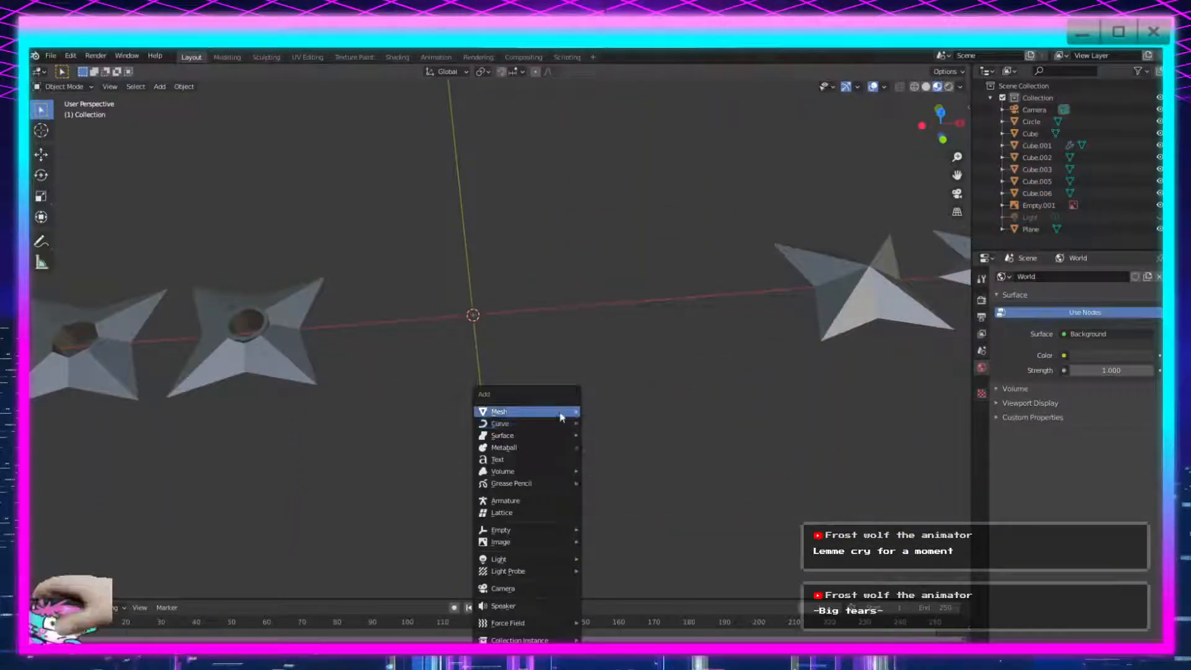
middle_drag(628, 286, 277, 281)
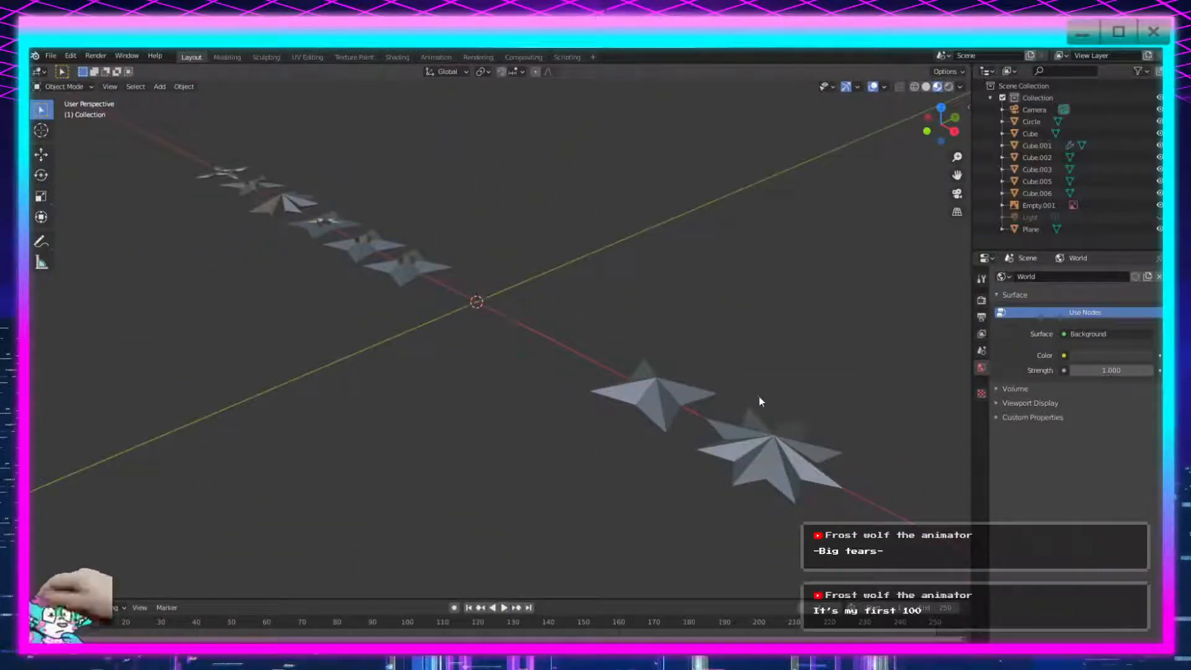
middle_drag(758, 404, 570, 403)
key(shift+a)
mouse_move(577, 403)
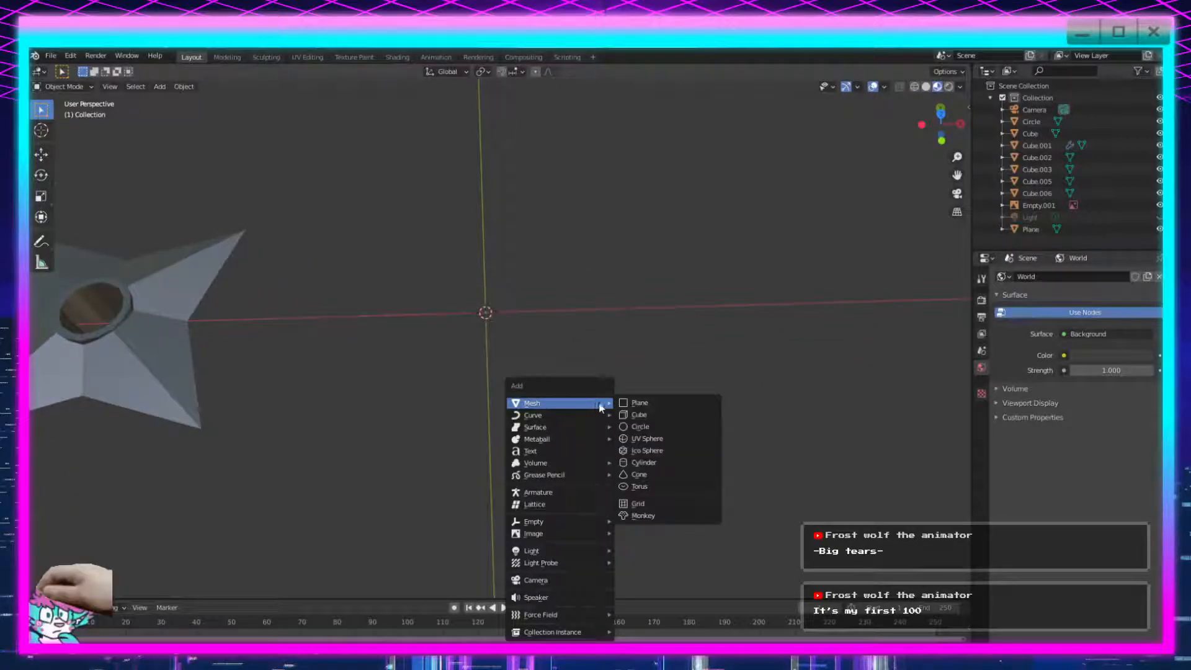
click(639, 405)
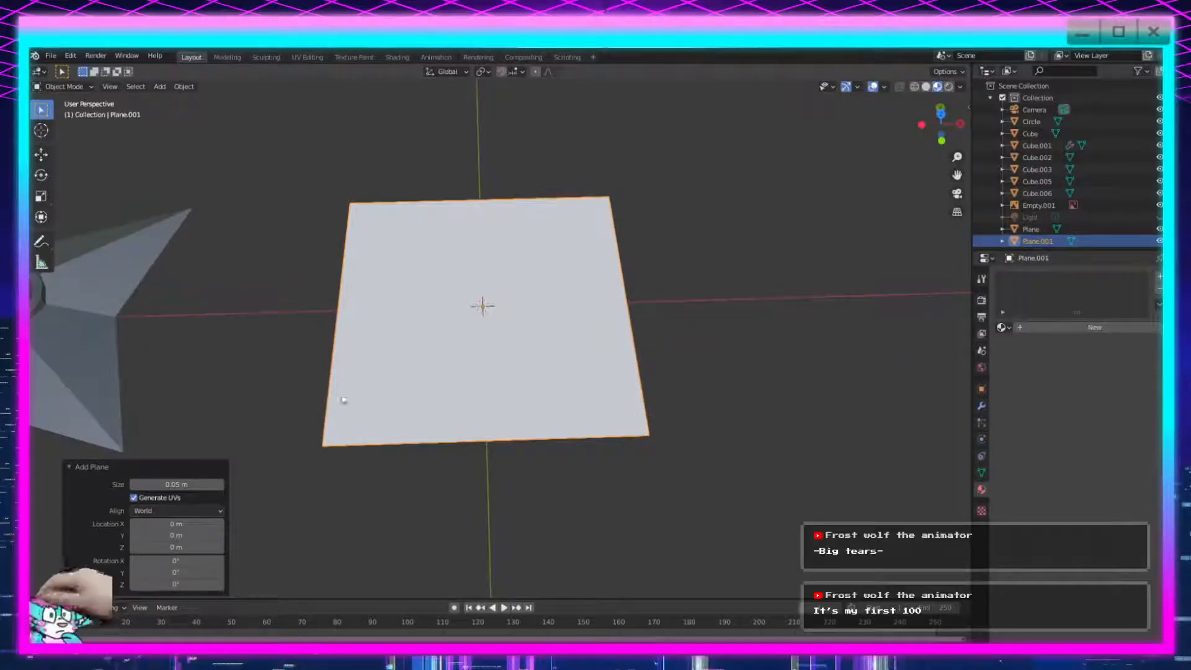
Split the new plane into four equal squares with two centred loop cuts.
key(Tab)
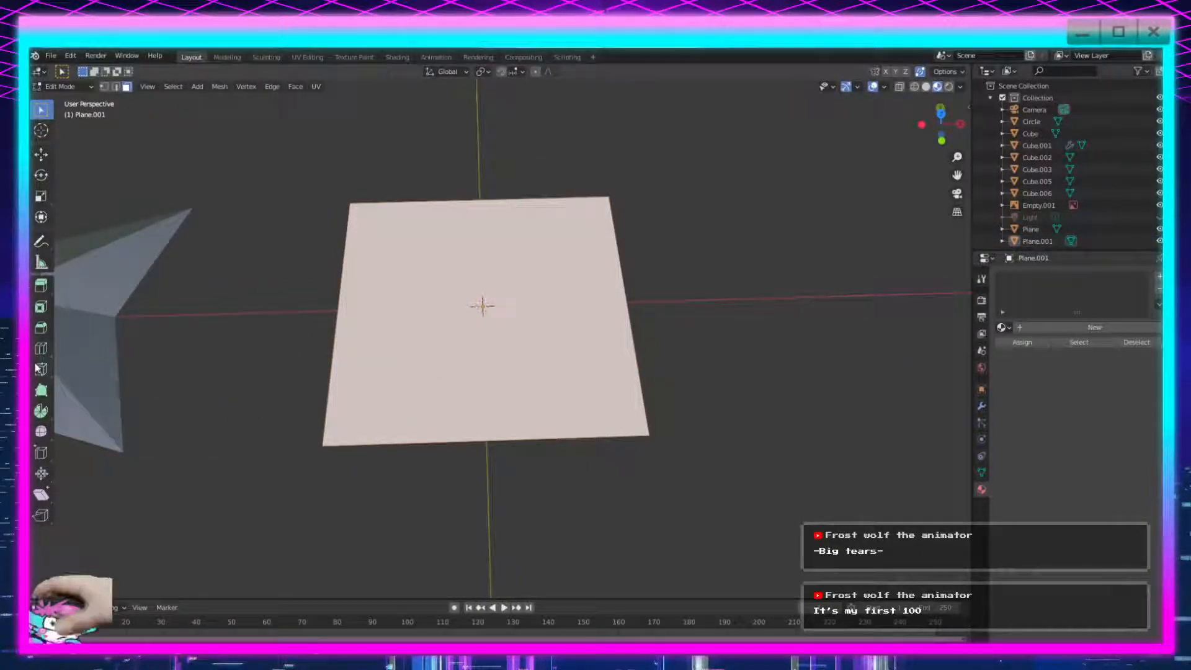
click(41, 348)
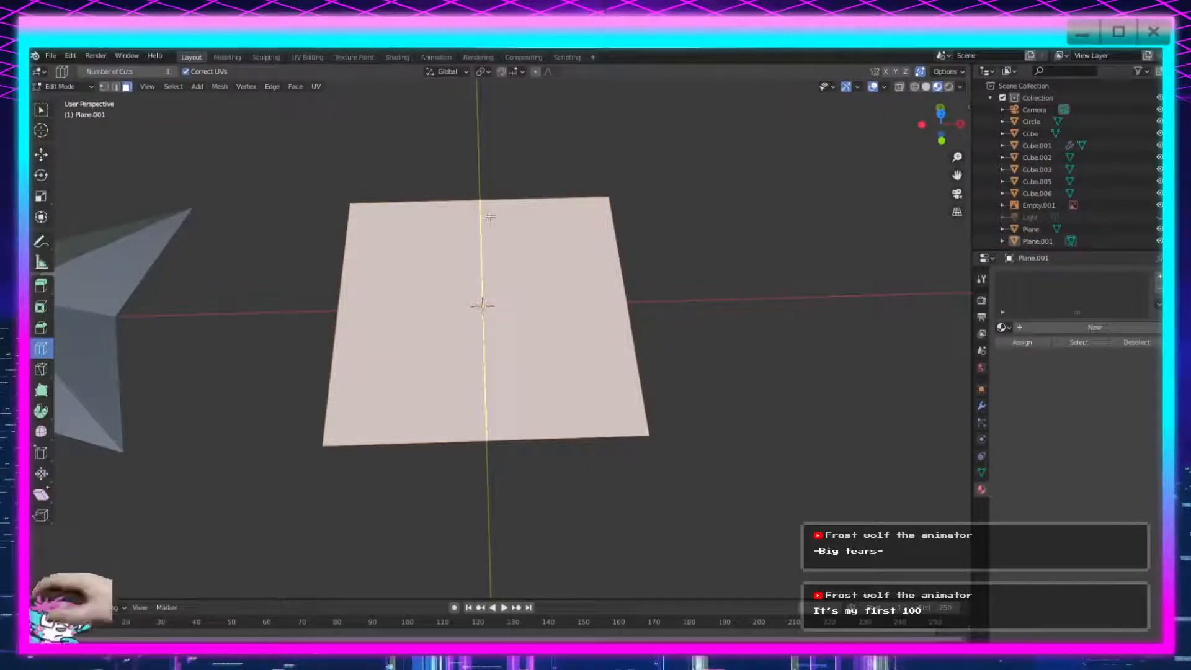
click(451, 250)
click(369, 302)
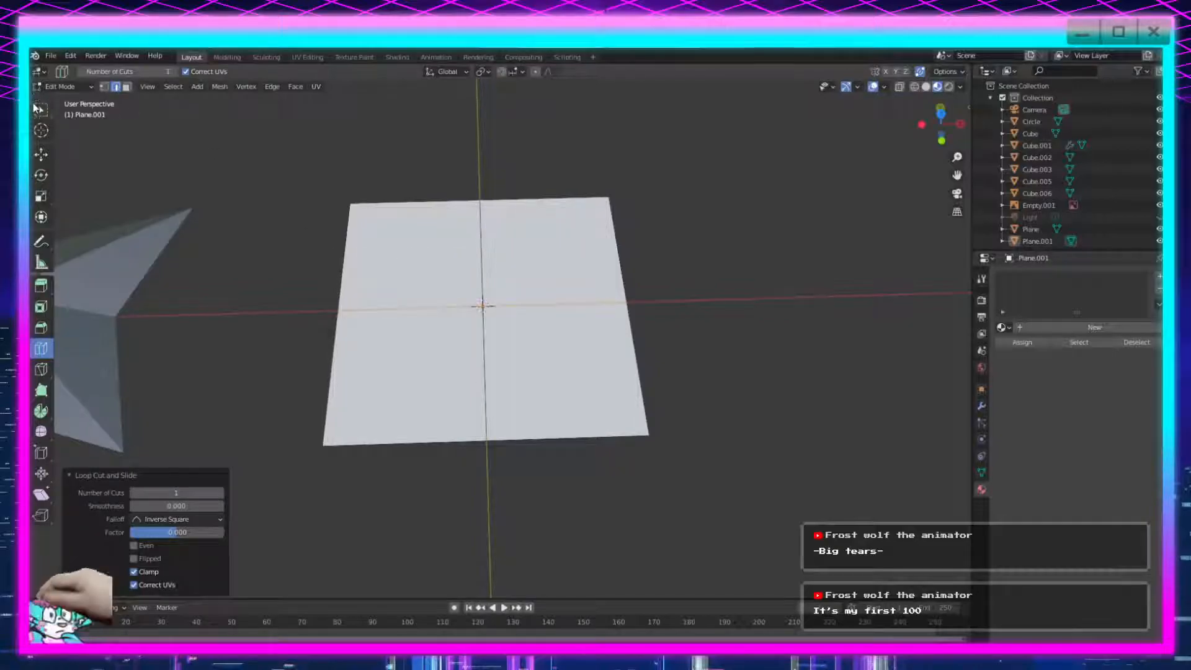
Delete the outer vertices on two adjoining sides of the plane, leaving one square quarter.
key(w)
drag(746, 145, 541, 482)
click(104, 87)
drag(685, 147, 599, 502)
shift+drag(590, 407, 227, 532)
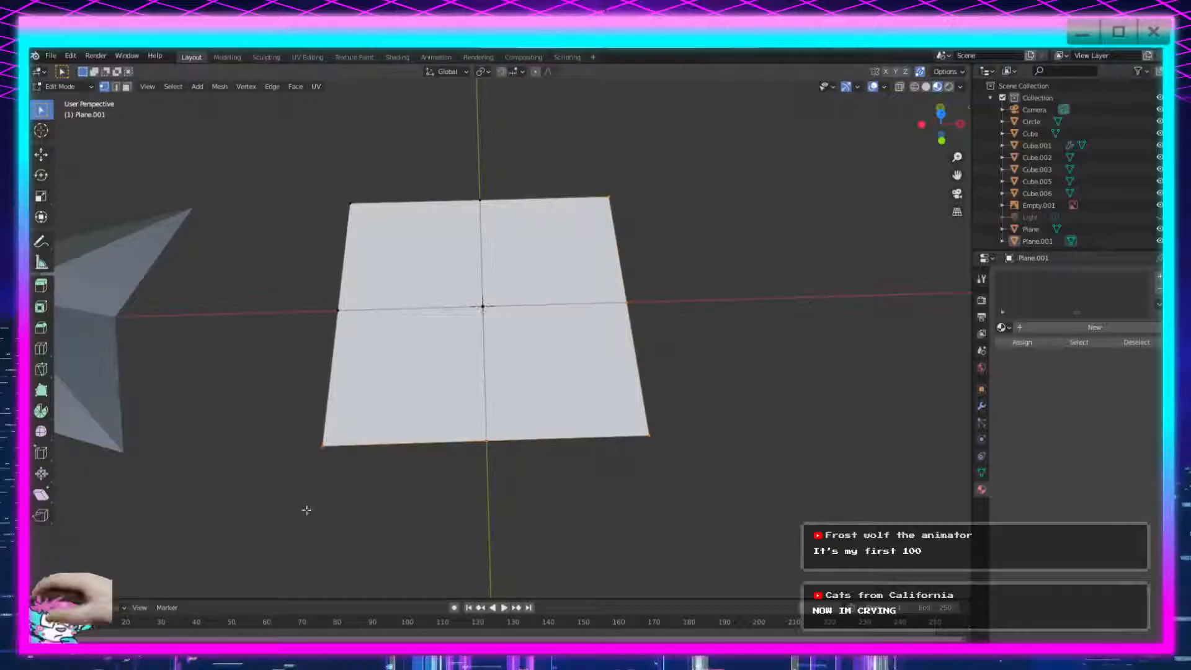
key(x)
click(306, 497)
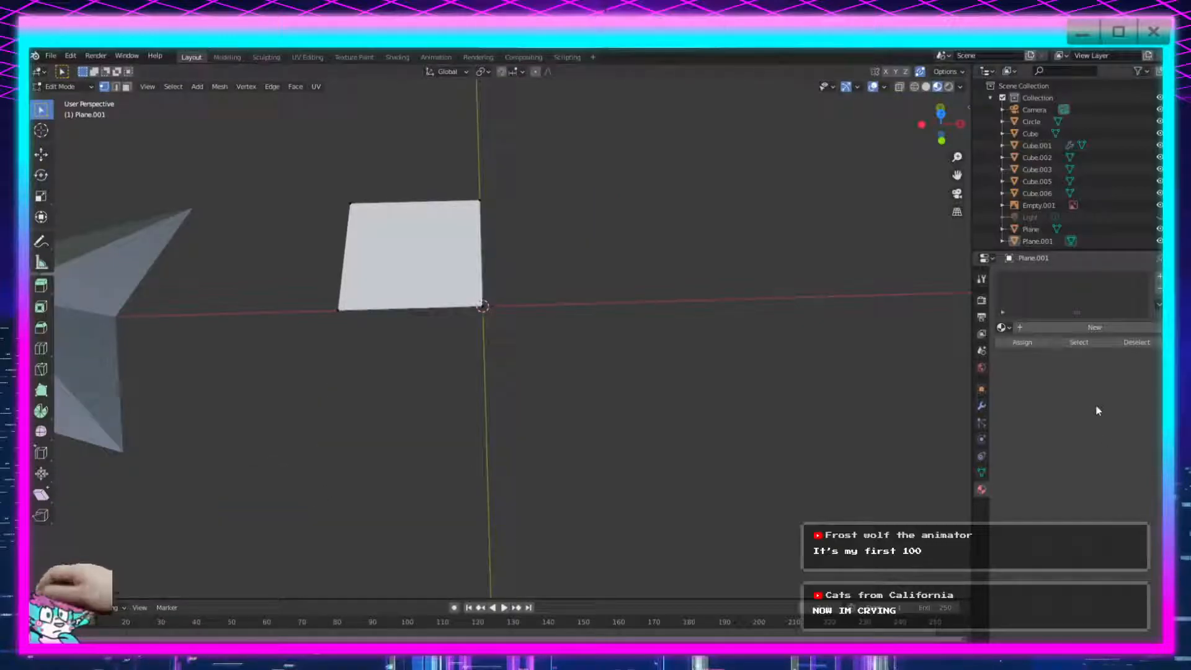
Add a Mirror modifier to the quarter plane and mirror it on both the X and Y axes.
click(982, 407)
click(1098, 276)
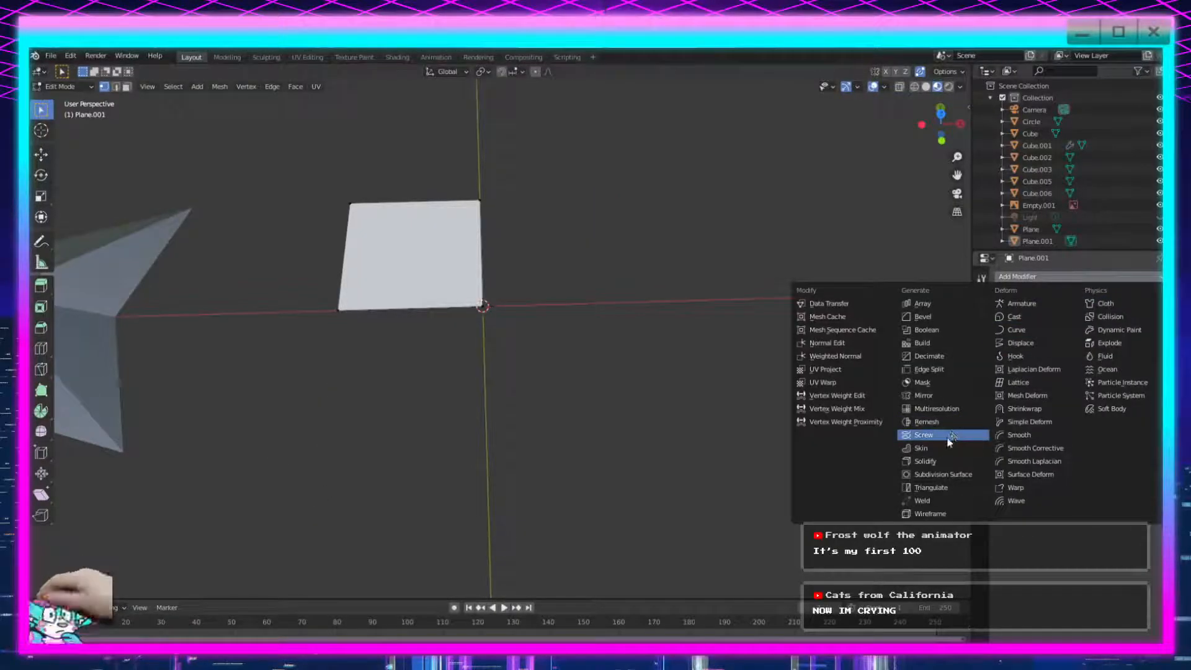
click(937, 400)
click(1106, 315)
Compare the mirrored plane with the shuriken shapes on the reference sheet.
scroll(713, 472, down, 4)
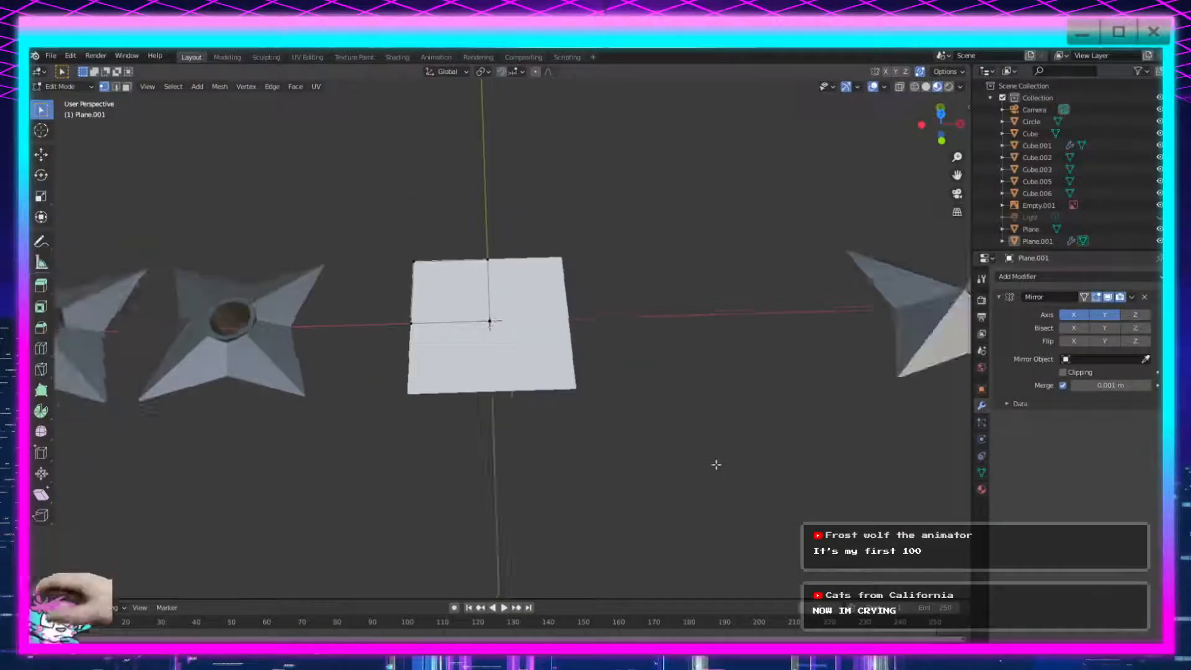
middle_drag(715, 465, 710, 444)
scroll(659, 457, up, 6)
shift+middle_drag(513, 221, 627, 431)
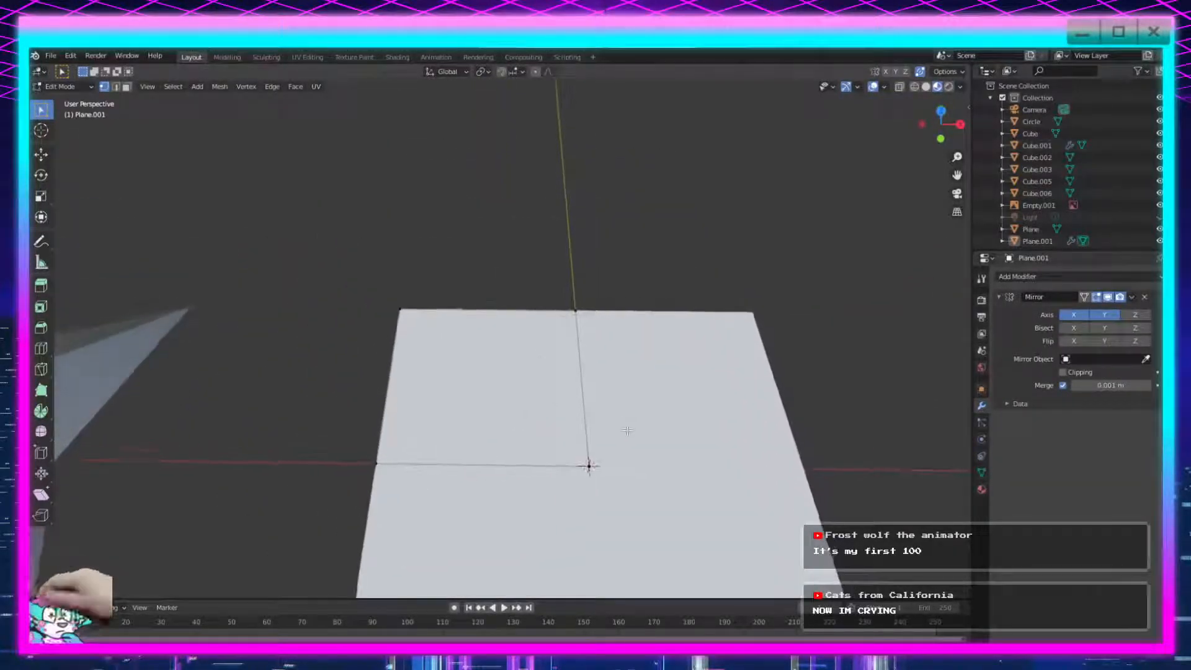
drag(414, 412, 347, 504)
scroll(593, 508, down, 6)
middle_drag(593, 508, 608, 432)
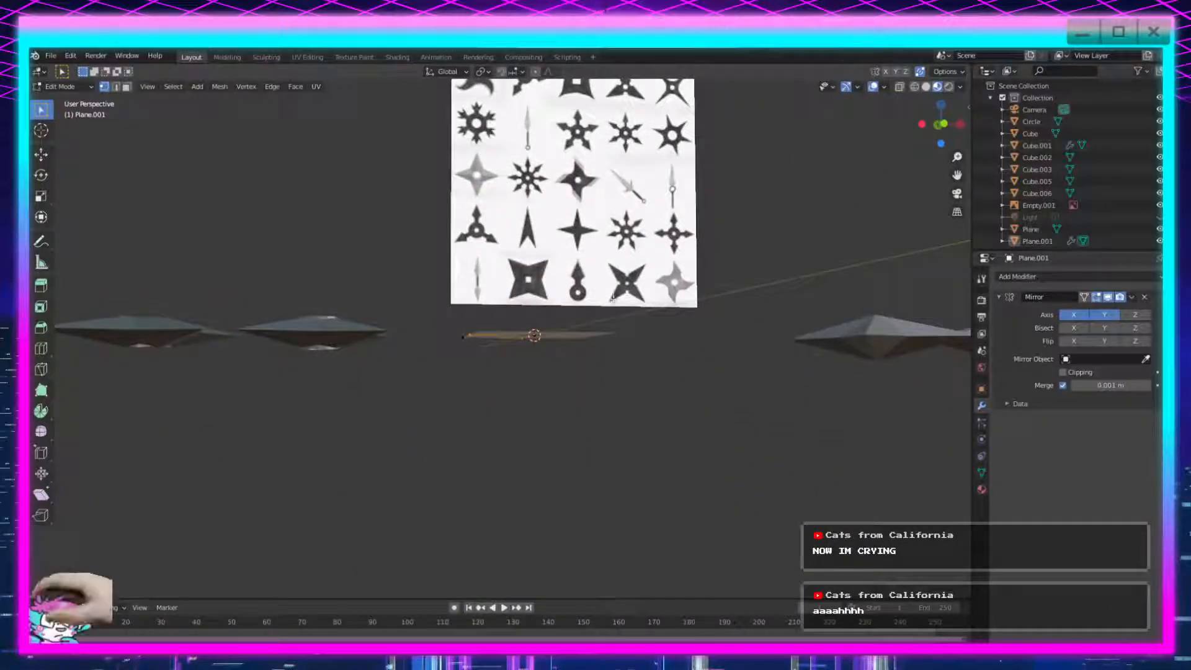
middle_drag(583, 177, 654, 459)
scroll(613, 439, up, 4)
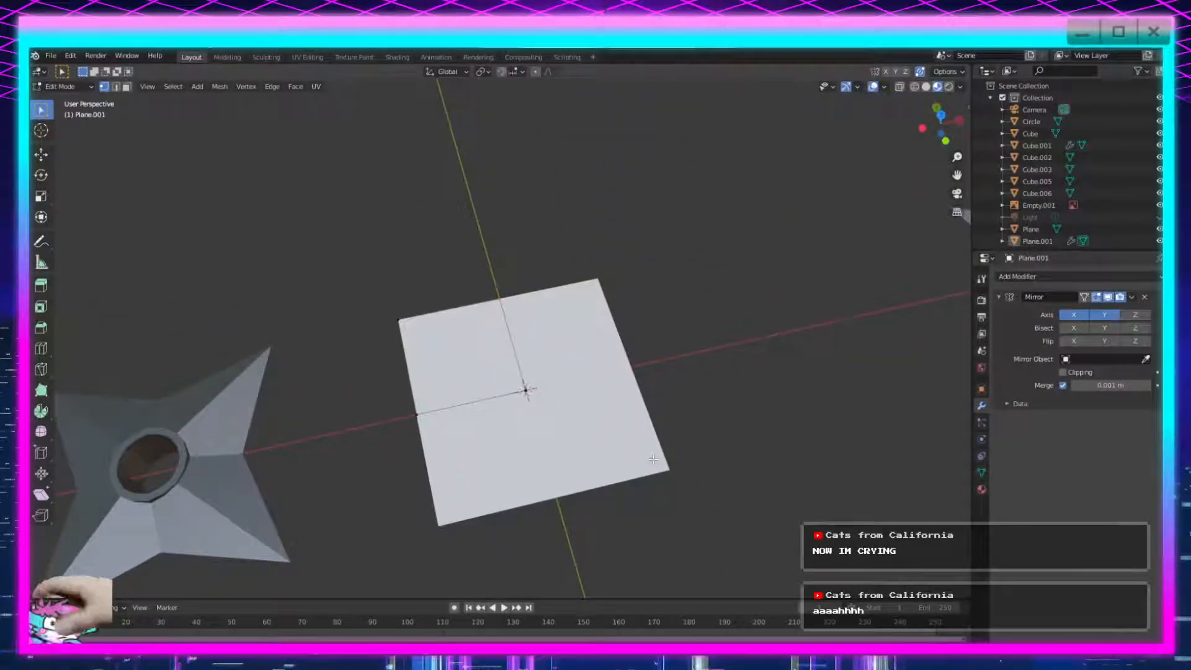
Try rotating the entire uncut plane about -45° around the Z axis in Edit Mode.
key(2)
key(a)
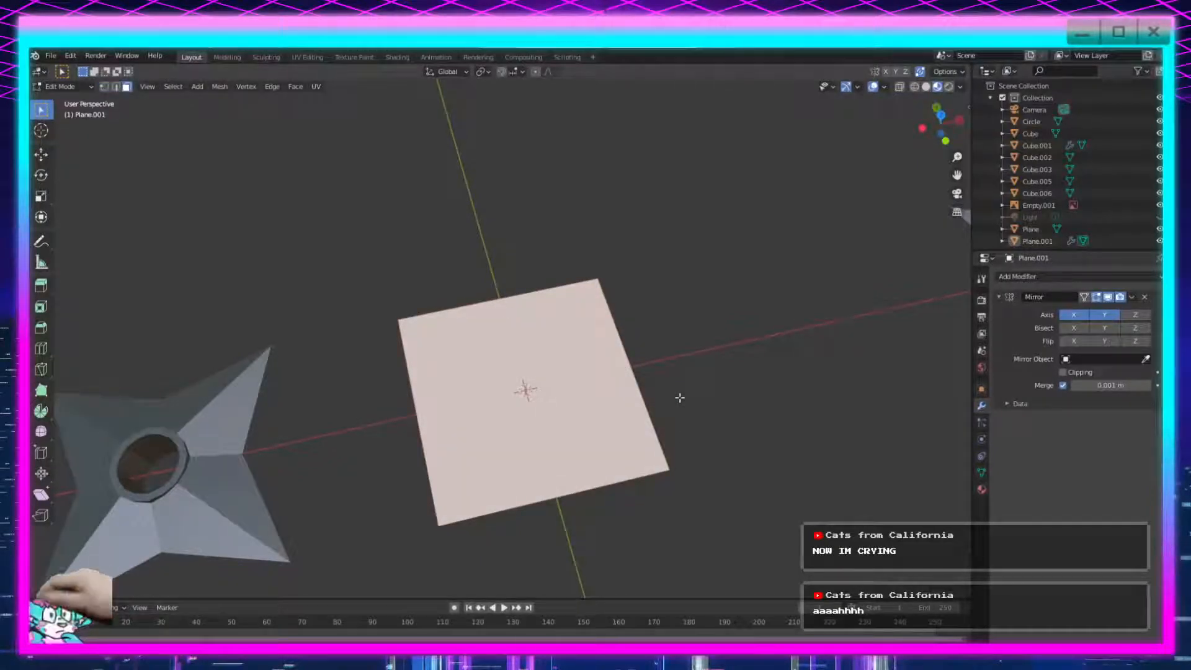
key(r)
key(z)
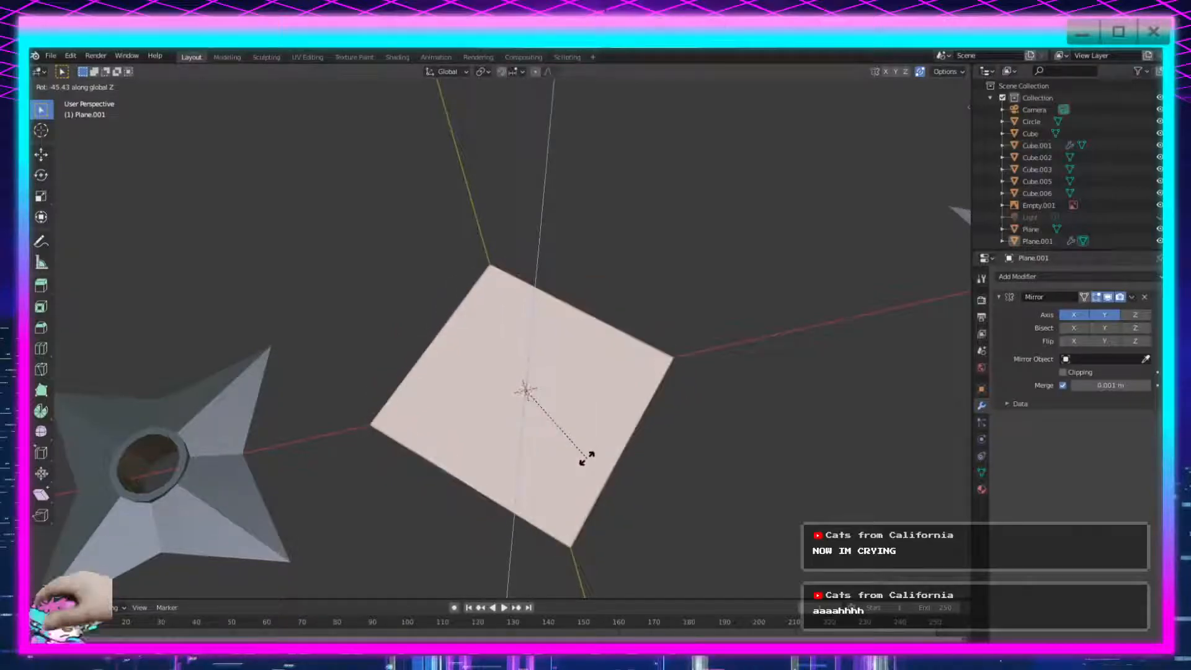
click(587, 459)
Remove the Mirror modifier and redo the plane's rotation at exactly 45° around the Z axis.
click(1145, 296)
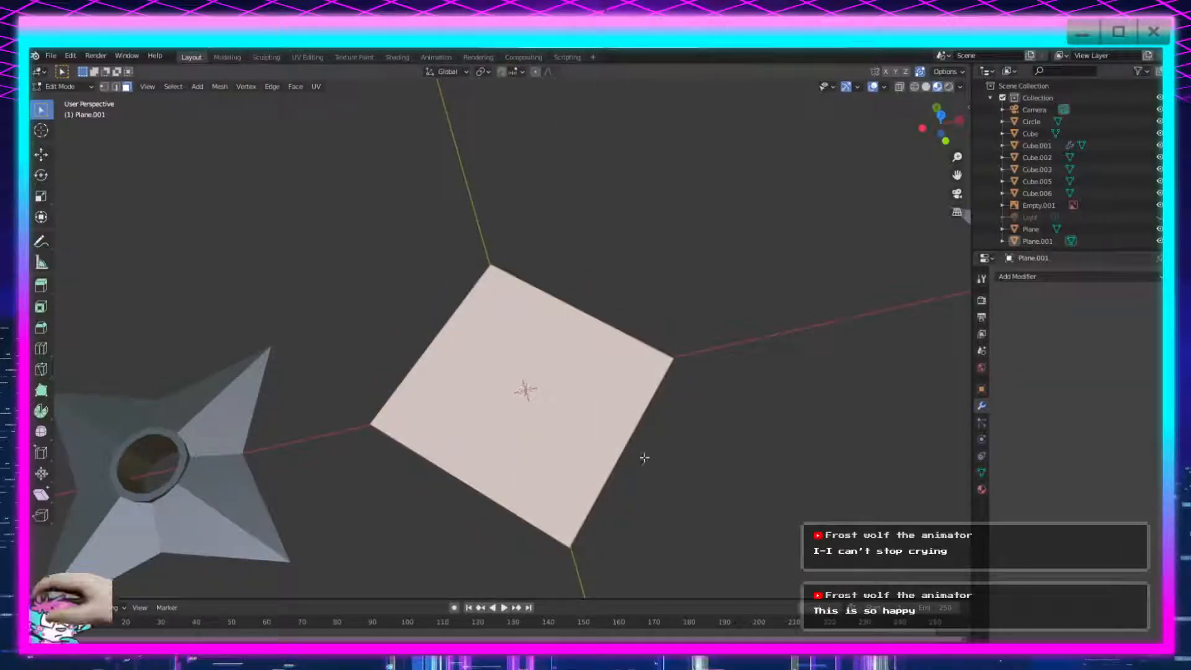
key(ctrl+z)
key(r)
key(z)
click(566, 446)
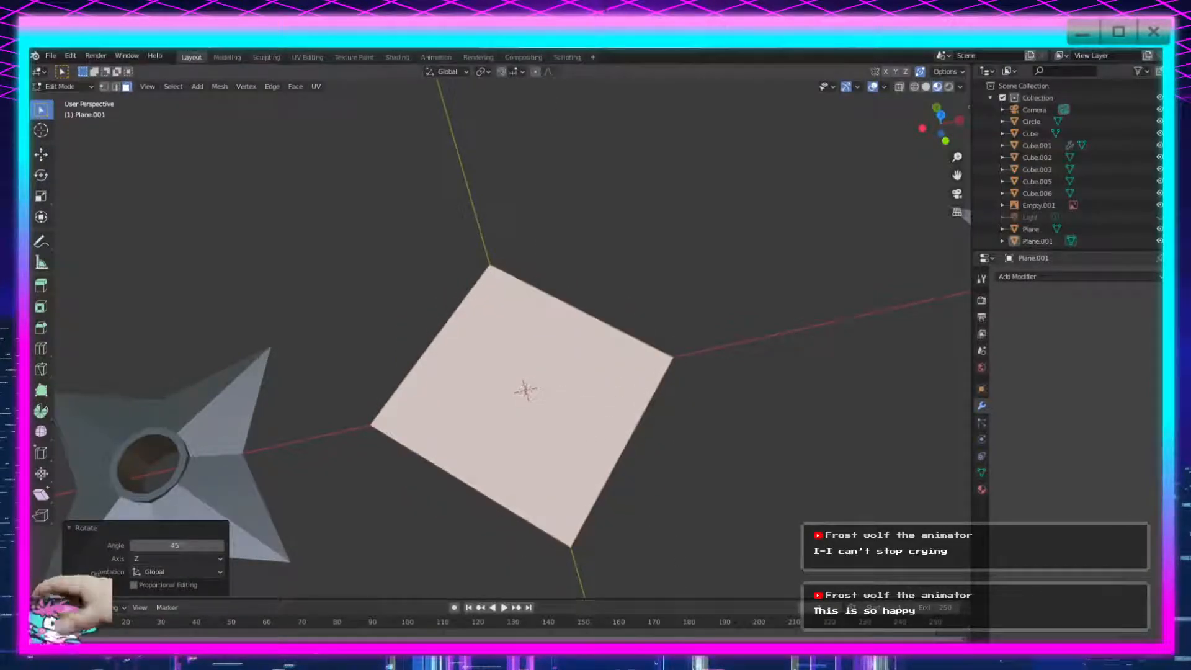
Connect both pairs of opposite corner vertices of the rotated plane, dividing it into four triangles.
key(Tab)
click(636, 399)
key(Tab)
middle_drag(659, 489, 320, 334)
key(1)
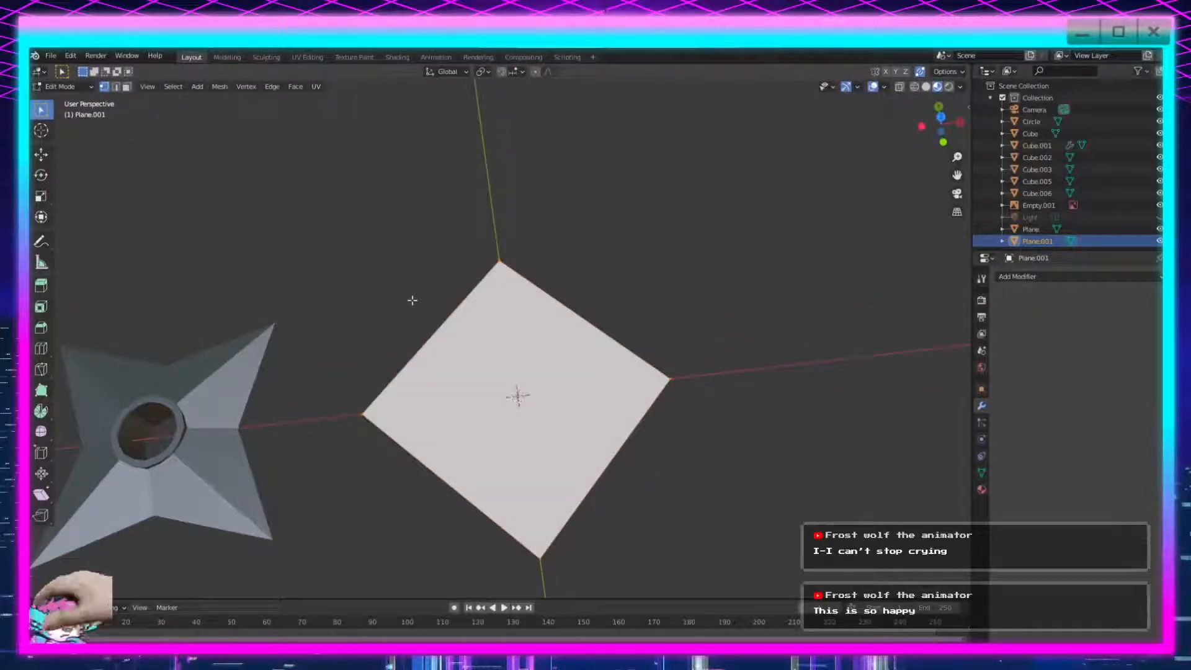
drag(585, 240, 462, 316)
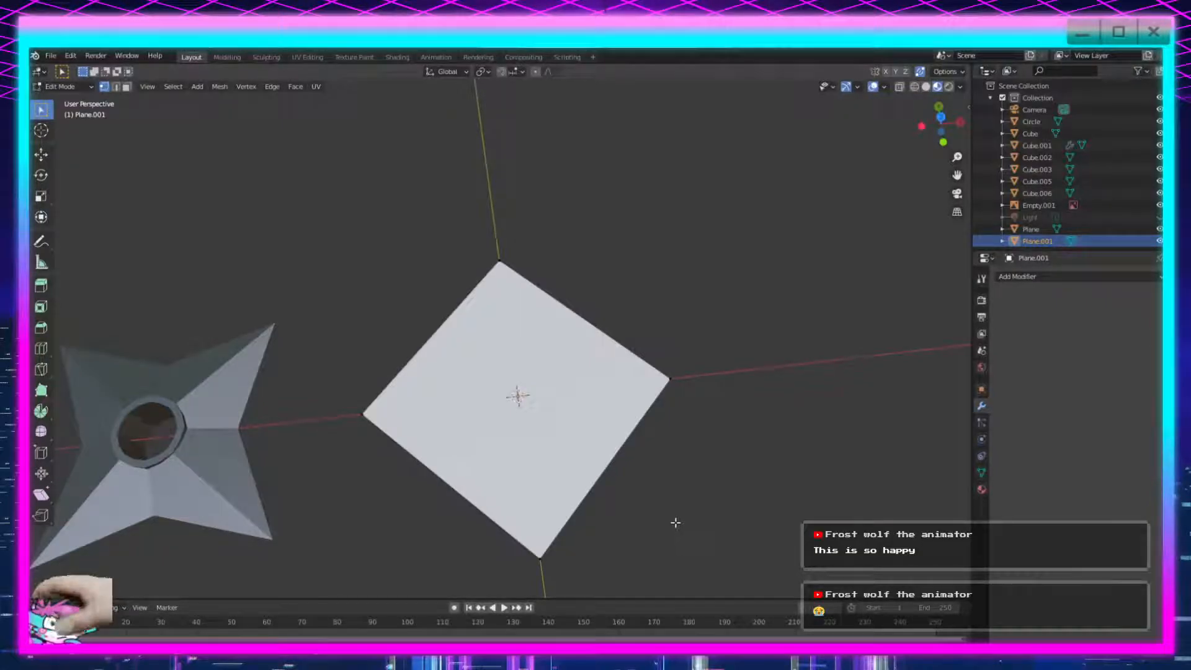
click(42, 371)
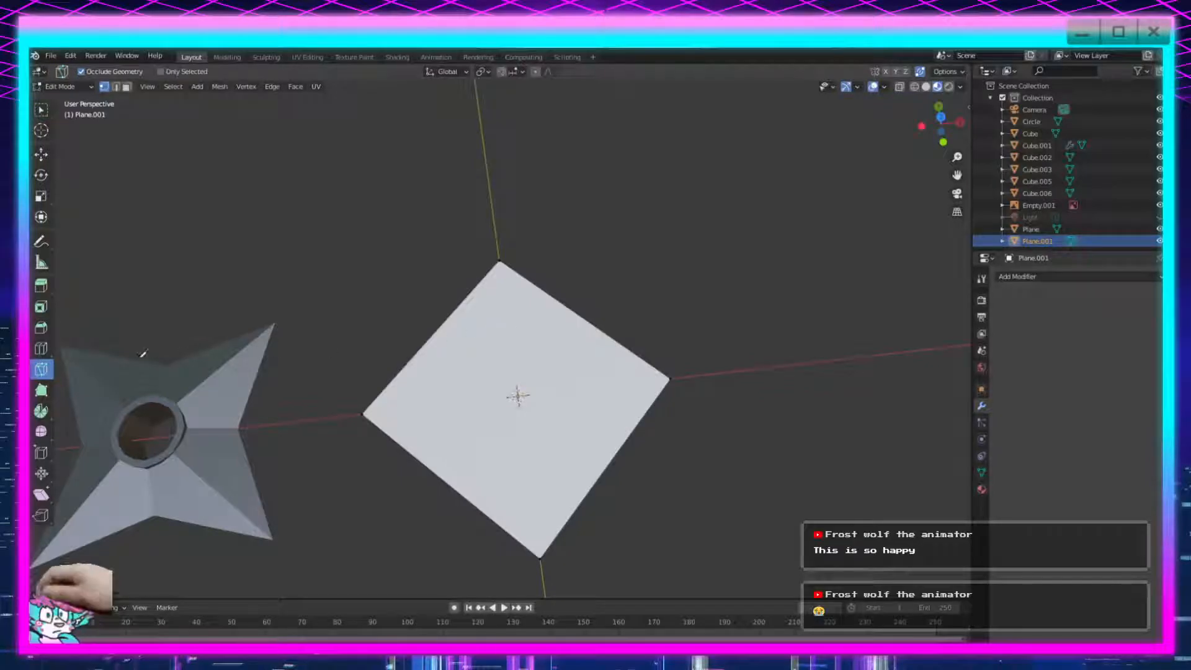
click(41, 109)
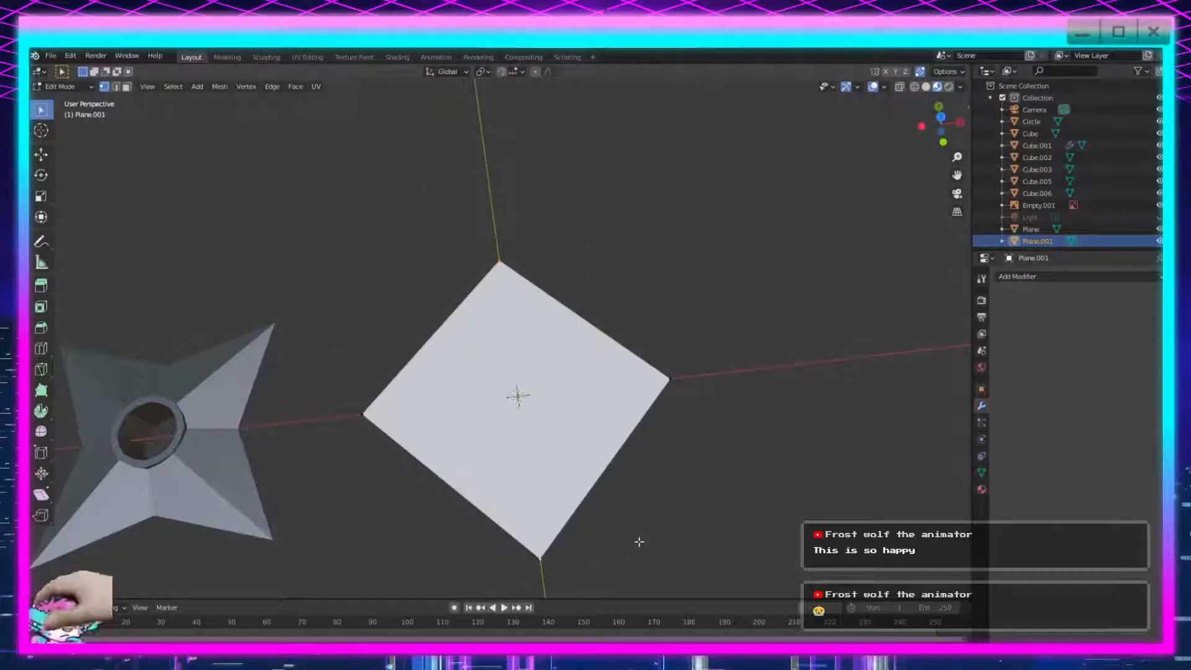
key(j)
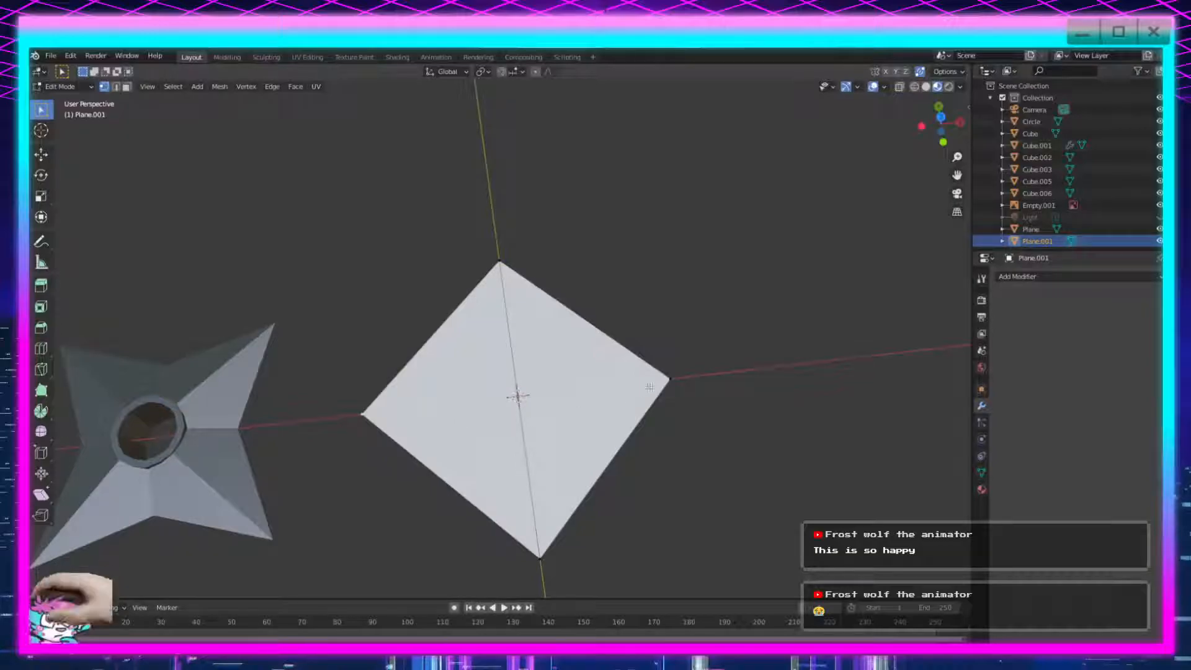
key(j)
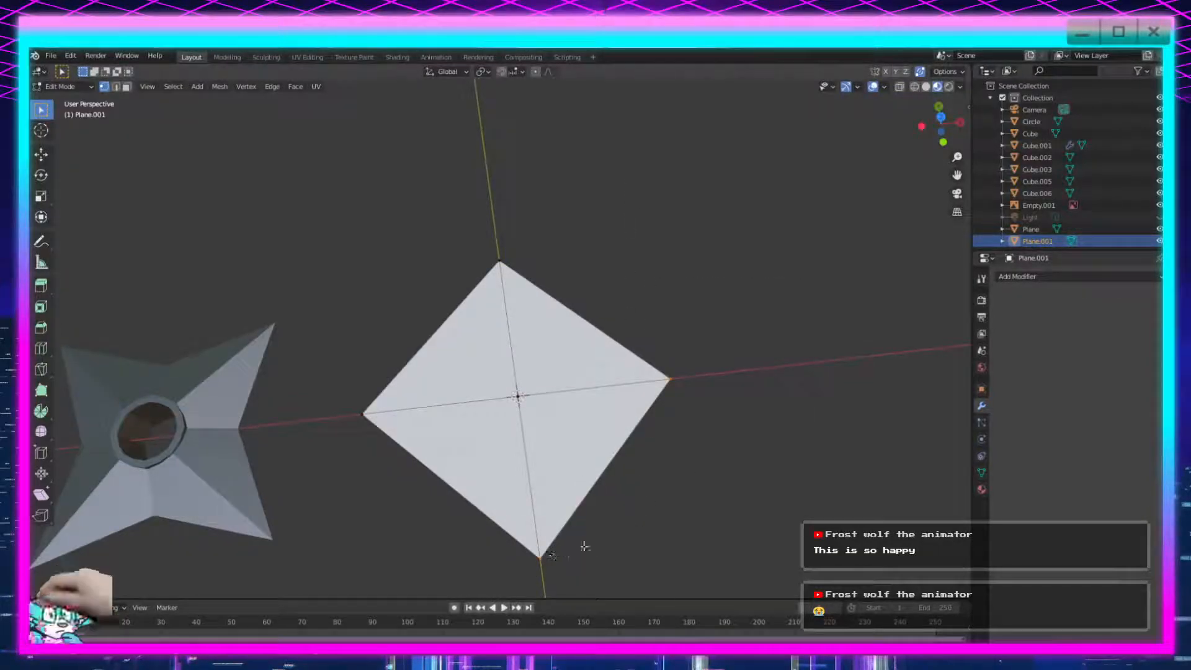
Delete two adjacent corner vertices of the divided plane, leaving only one triangular quarter beside the ring star.
key(x)
click(604, 497)
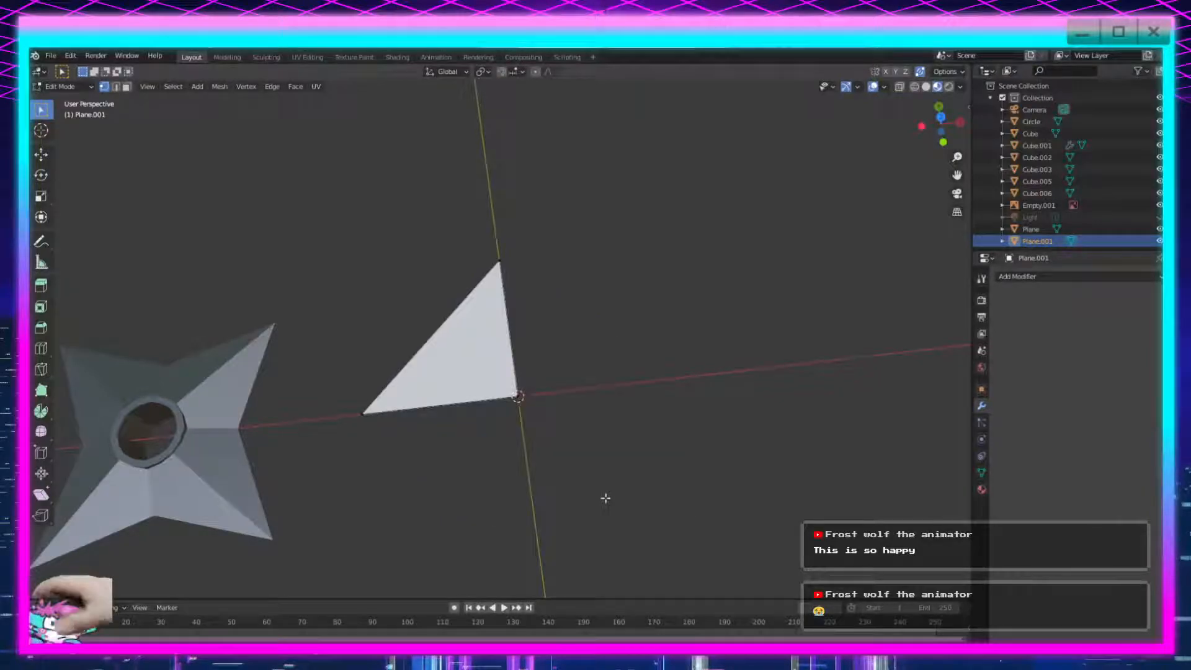
scroll(583, 472, up, 2)
scroll(564, 444, down, 1)
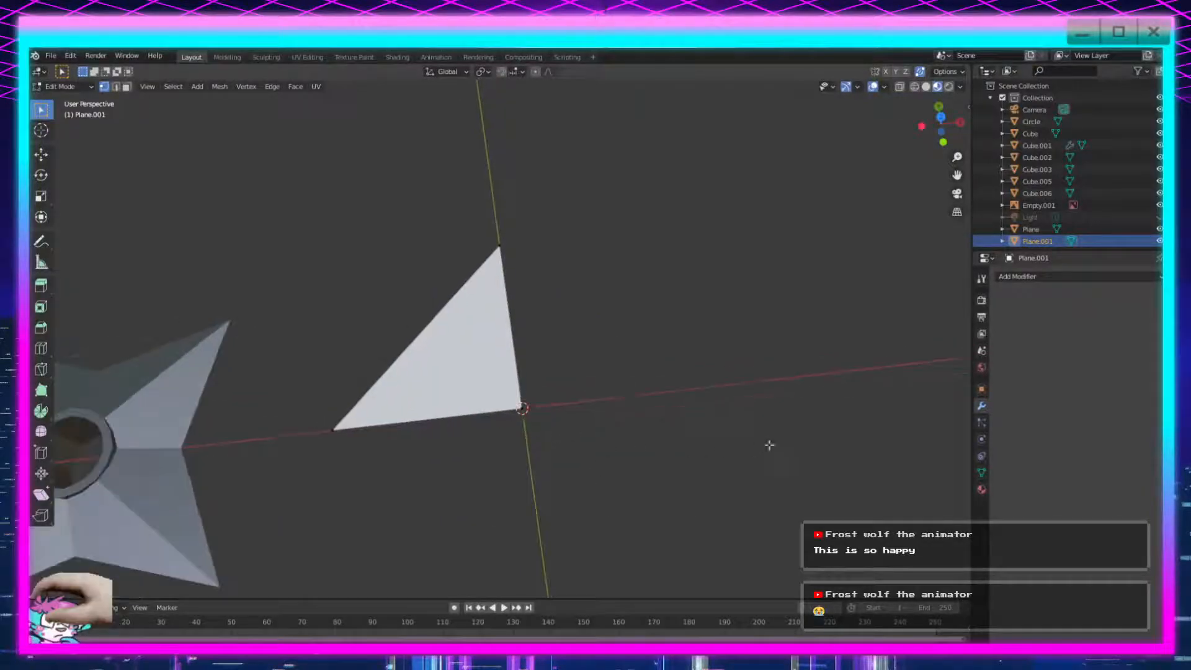
Add a Mirror modifier to the triangular quarter and mirror it across both the X and Y axes.
click(1059, 277)
click(935, 398)
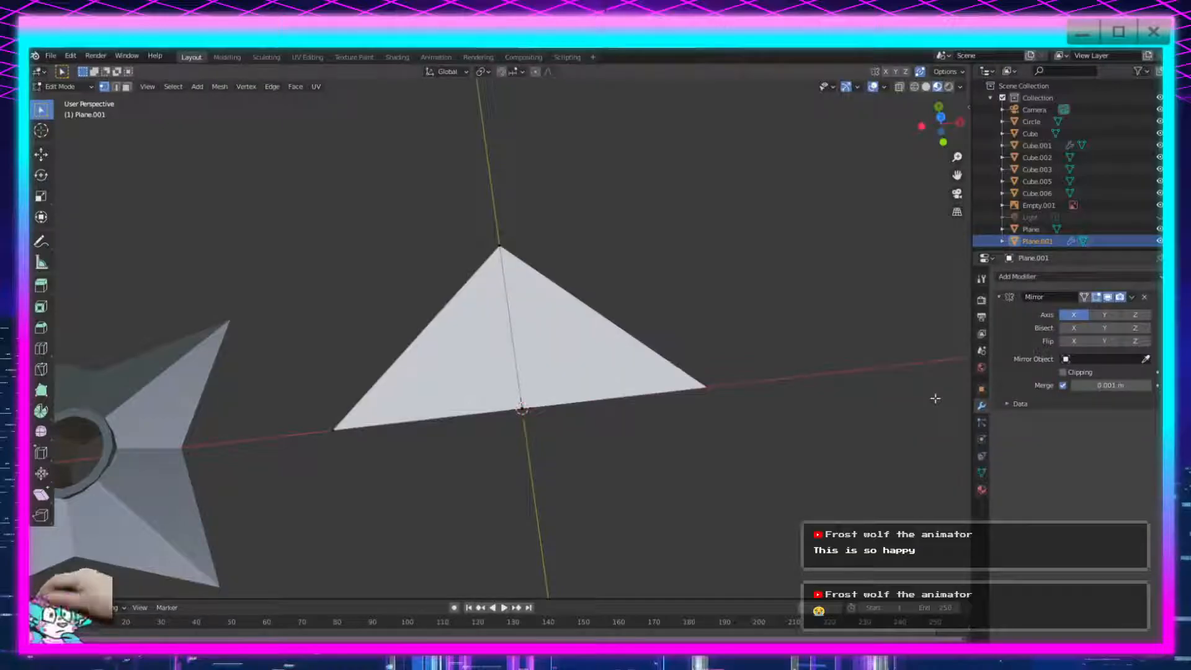
click(1103, 315)
middle_drag(664, 365, 636, 366)
scroll(500, 338, up, 1)
shift+middle_drag(369, 492, 461, 460)
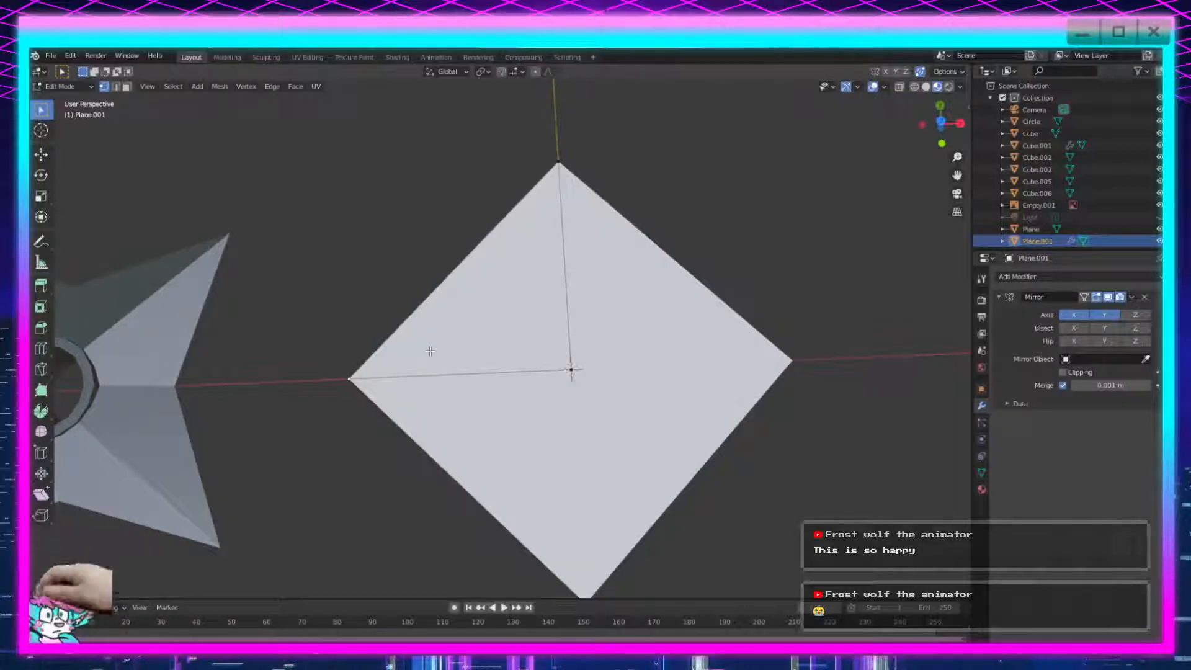
Try to move the triangle's outer corner vertex along the Y axis, undo it, and enable clipping in the Mirror modifier.
key(g)
key(y)
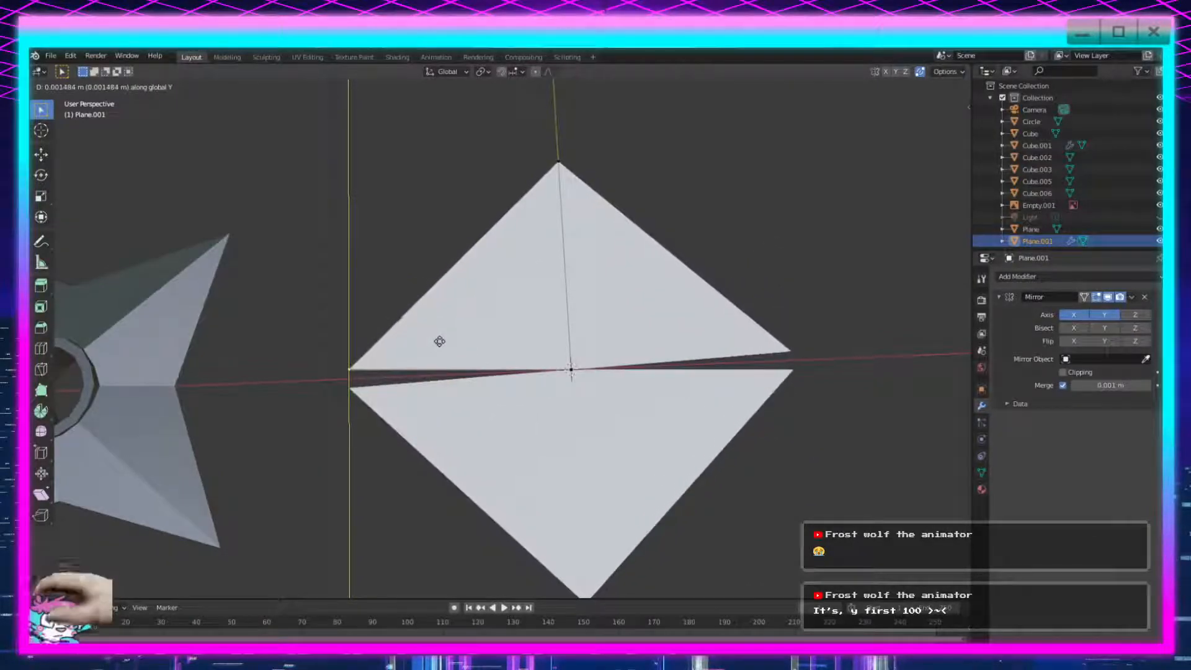
click(468, 319)
key(ctrl+z)
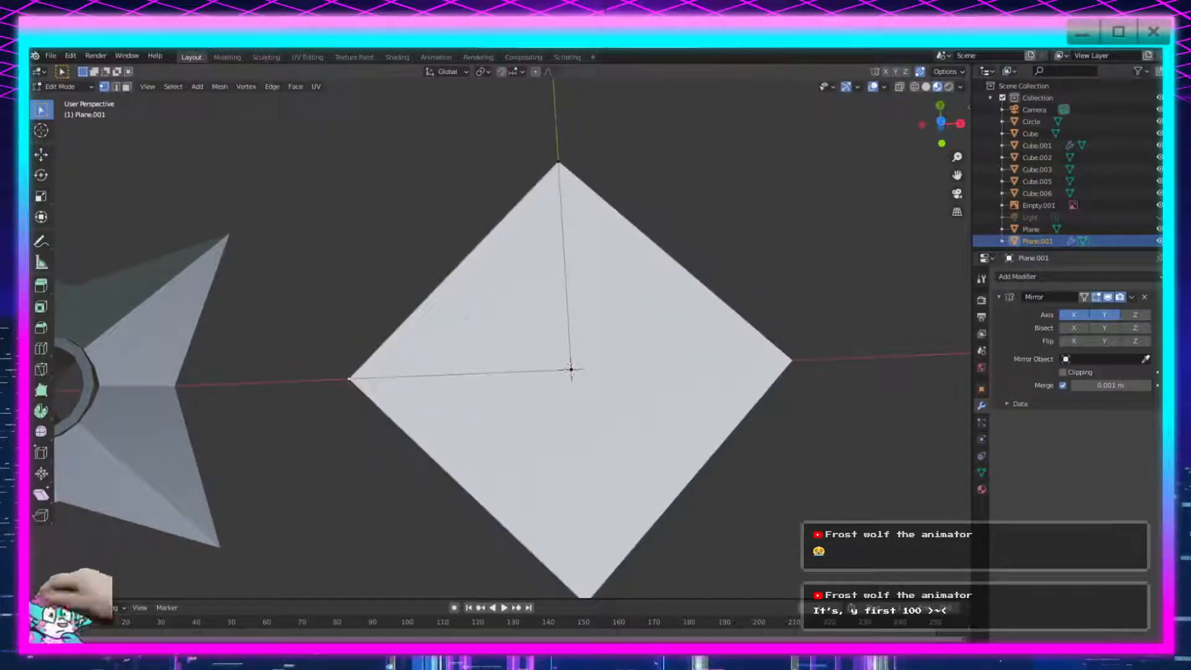
click(1063, 372)
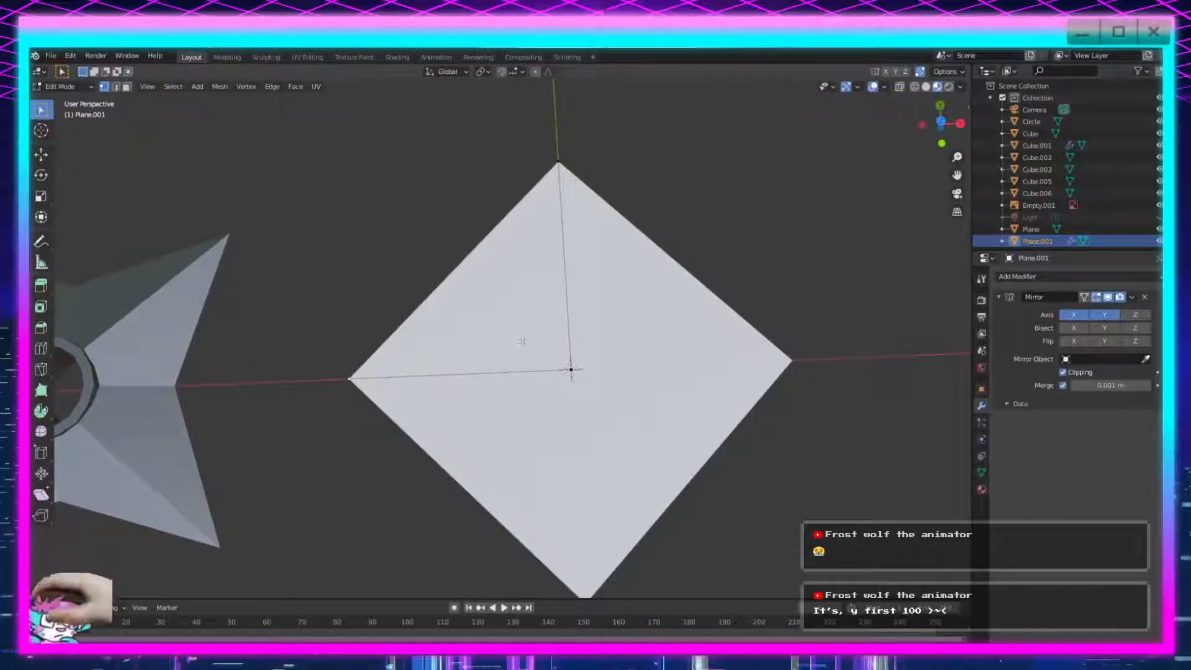
Undo the recent edits back past the creation of the rotated plane.
key(ctrl+z)
key(ctrl+z)
key(ctrl+z)
key(ctrl+z)
key(ctrl+z)
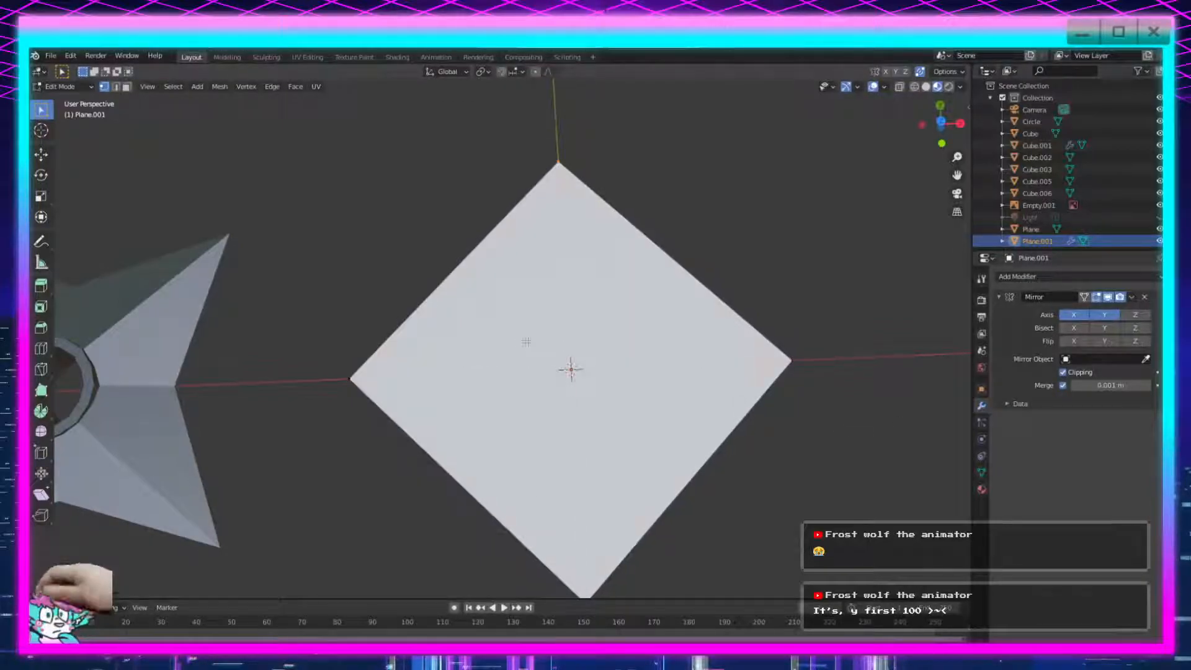
scroll(526, 341, down, 9)
scroll(471, 363, down, 4)
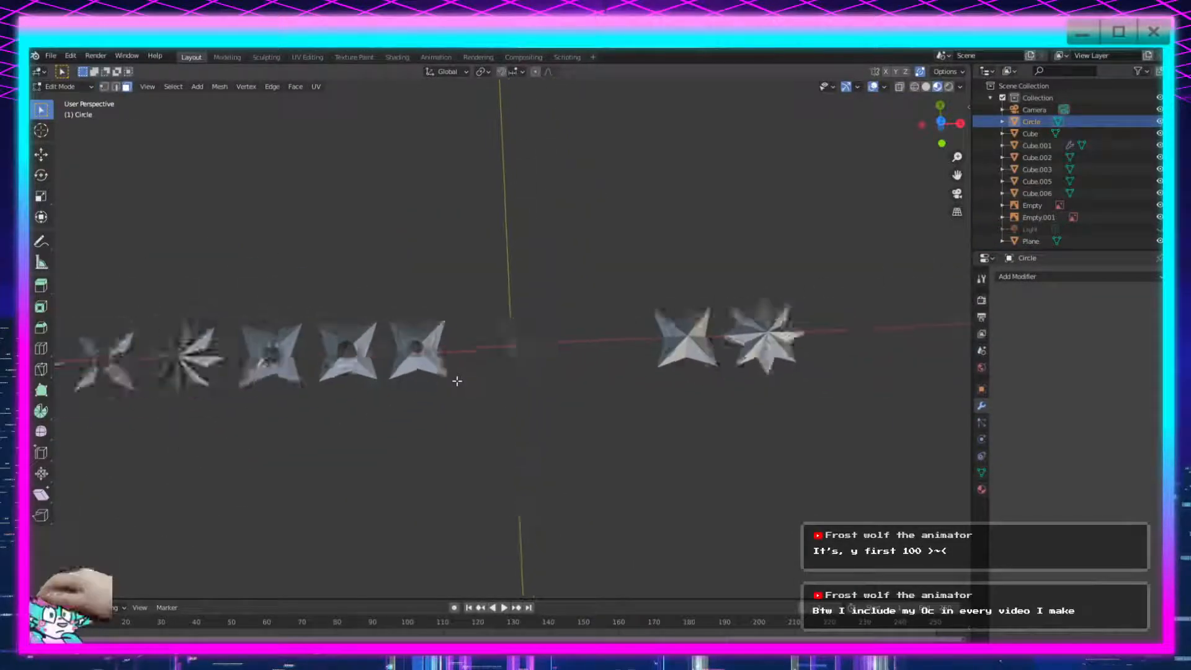
Redo the undone actions one at a time until the Empty reference image's deletion is restored.
click(76, 58)
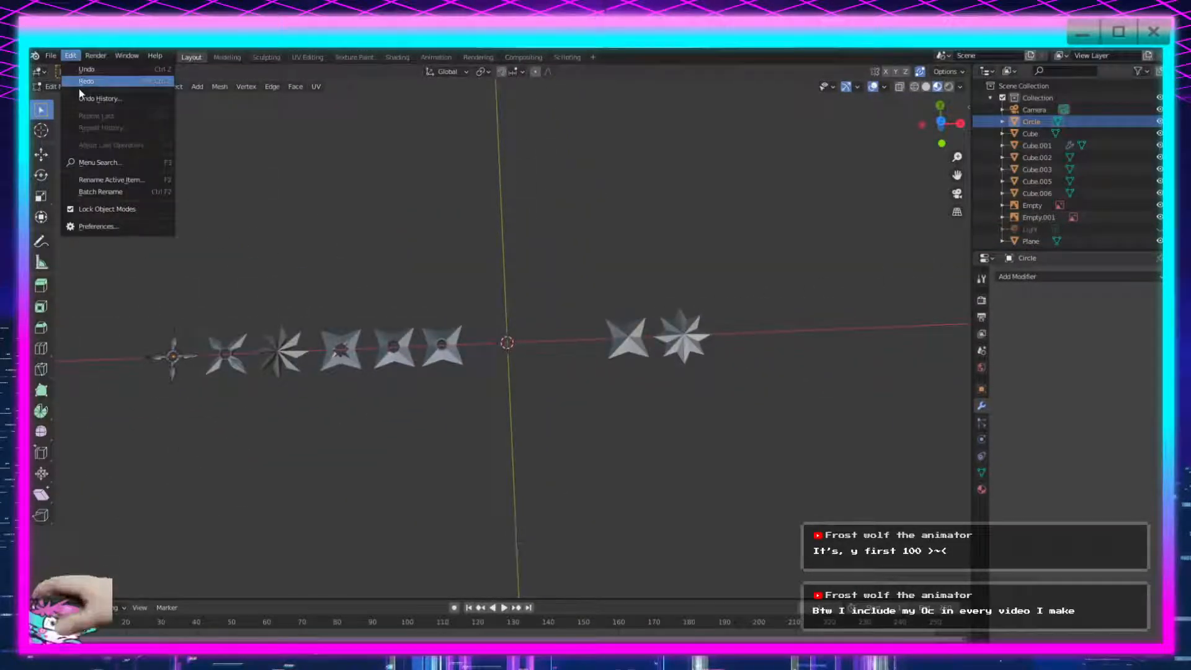
click(84, 82)
click(71, 56)
click(84, 82)
click(71, 56)
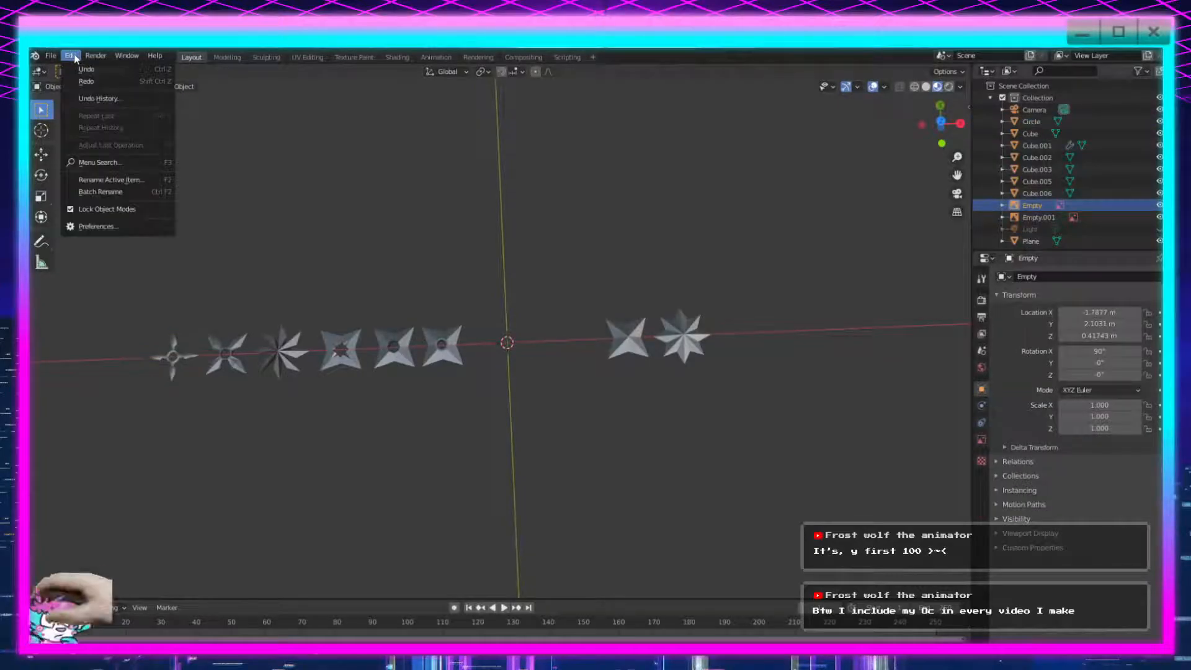
click(83, 82)
click(74, 58)
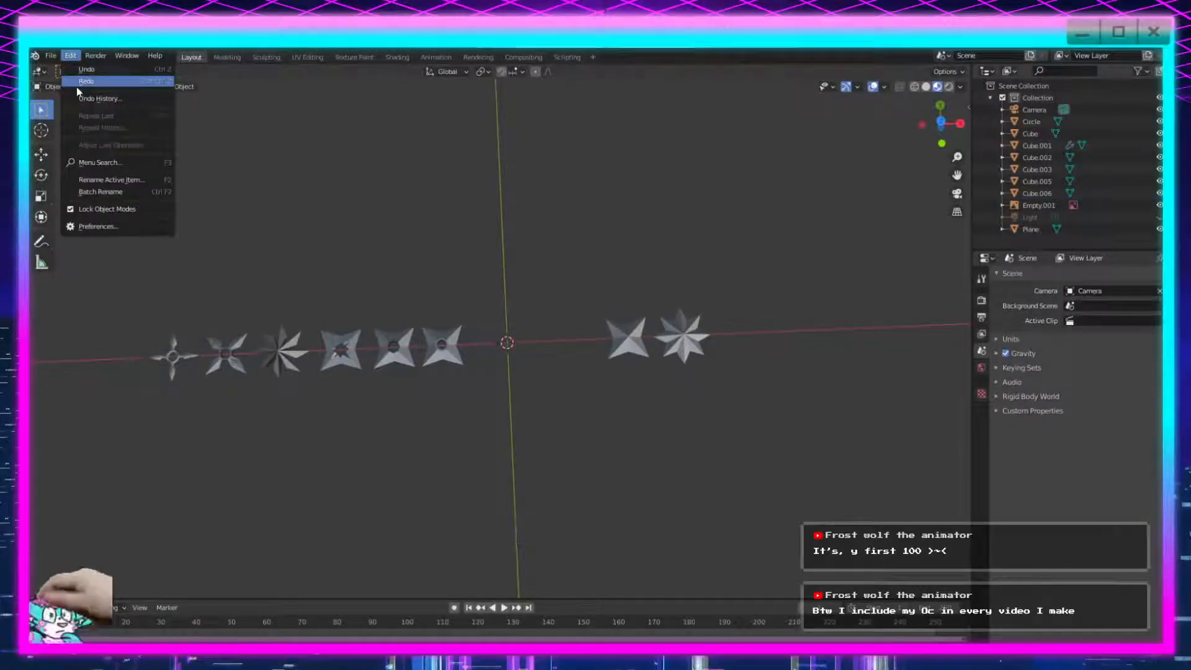
click(83, 81)
click(71, 56)
click(83, 83)
click(71, 56)
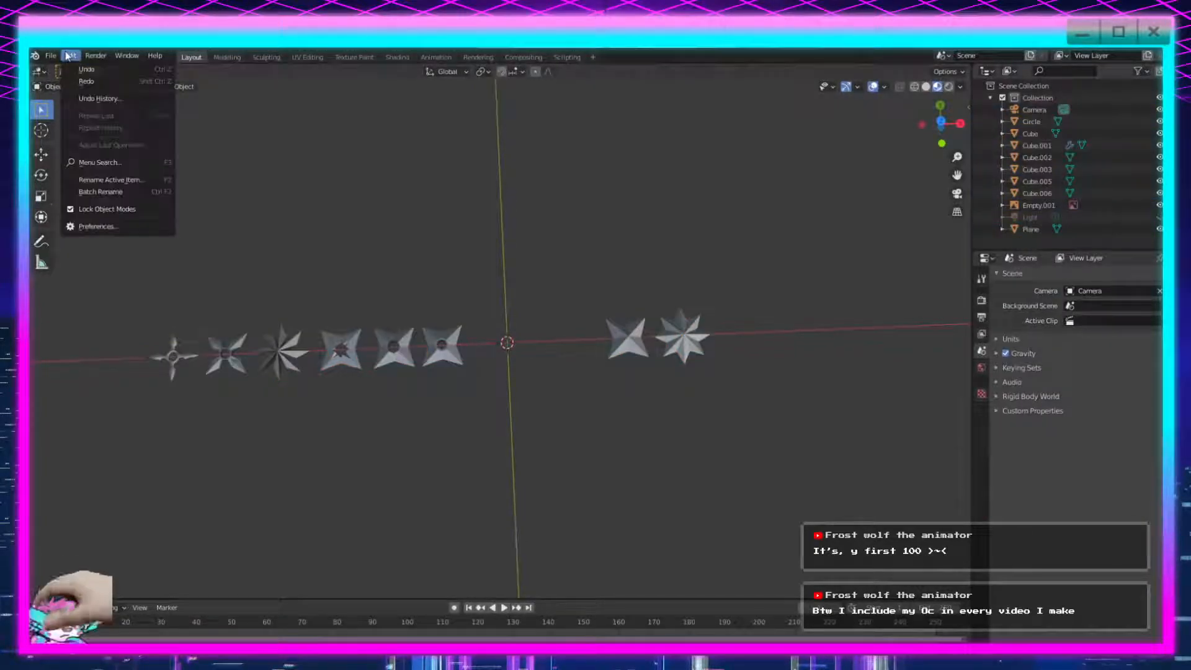
click(84, 82)
Delete the leftover Plane.001 object from the scene in Object Mode.
scroll(496, 378, up, 5)
click(746, 386)
click(1081, 243)
key(Delete)
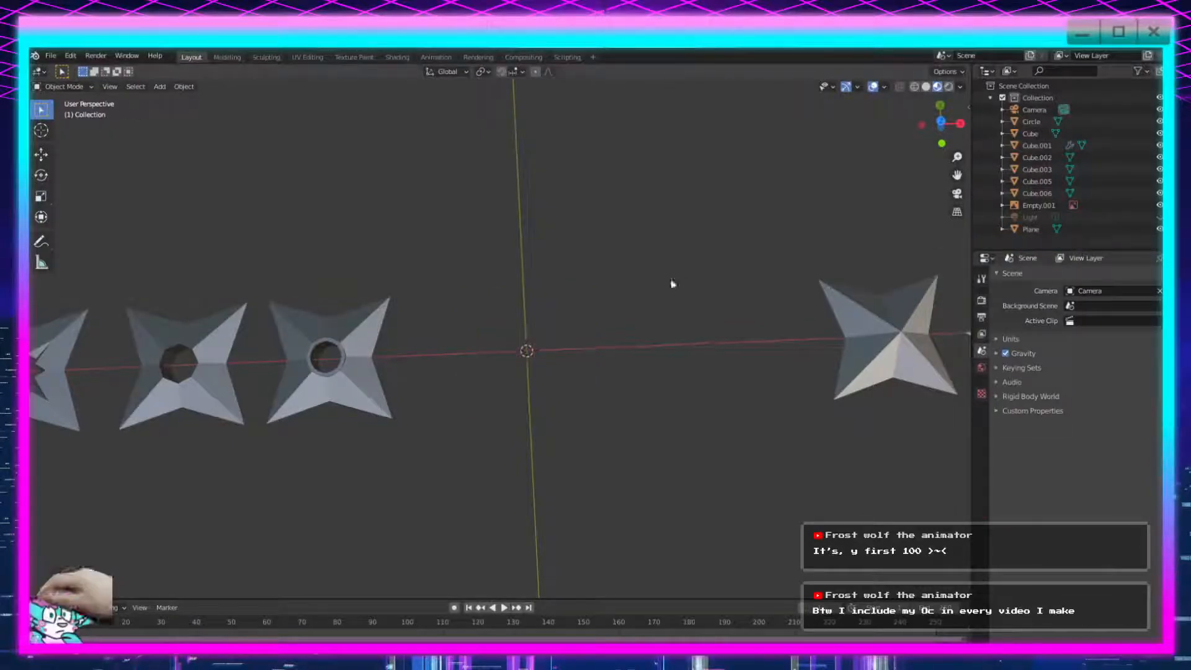
Add a new 0.05 m mesh plane at the world origin beside the ring star.
scroll(625, 334, up, 4)
key(shift+a)
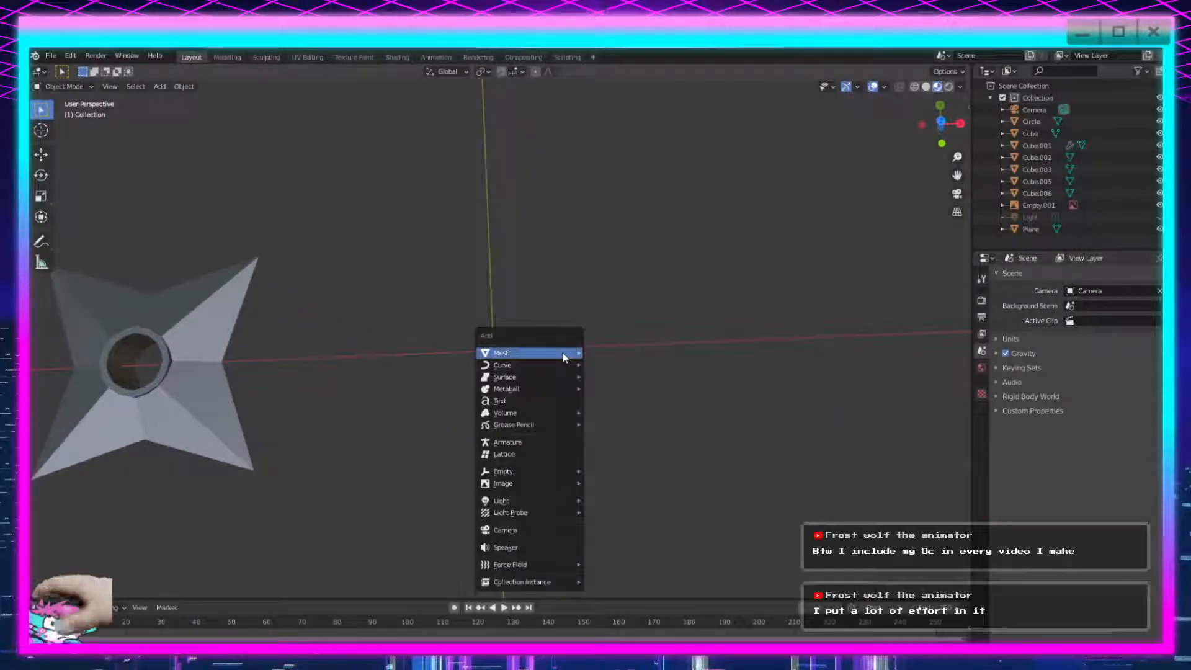
mouse_move(522, 358)
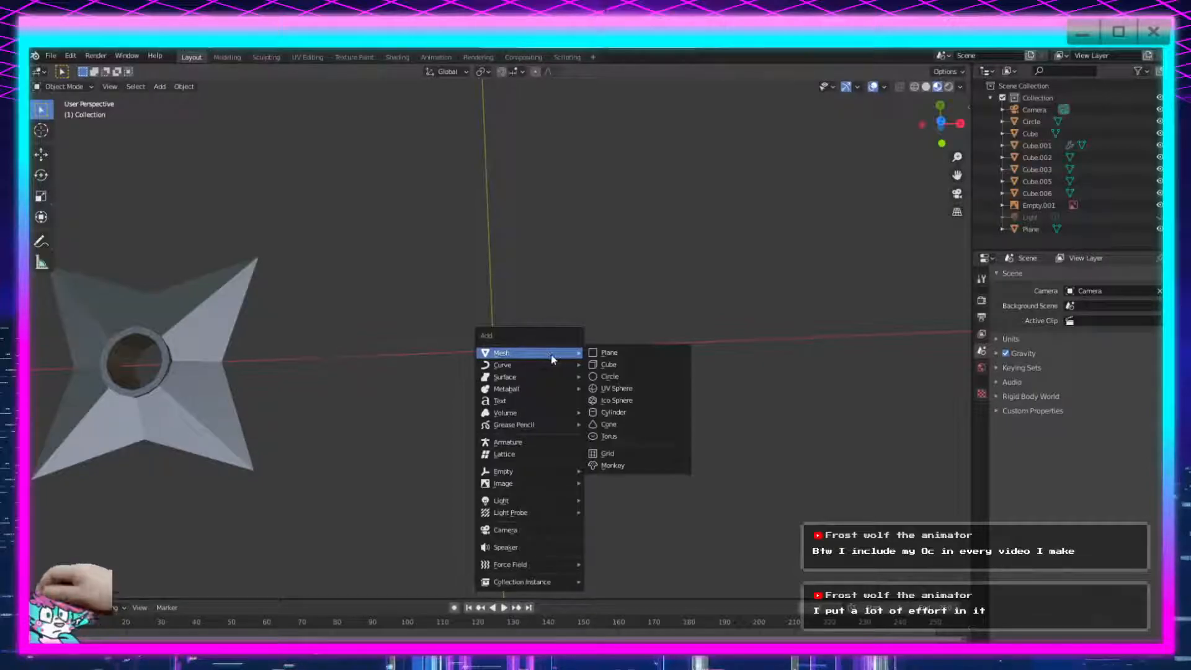
mouse_move(574, 363)
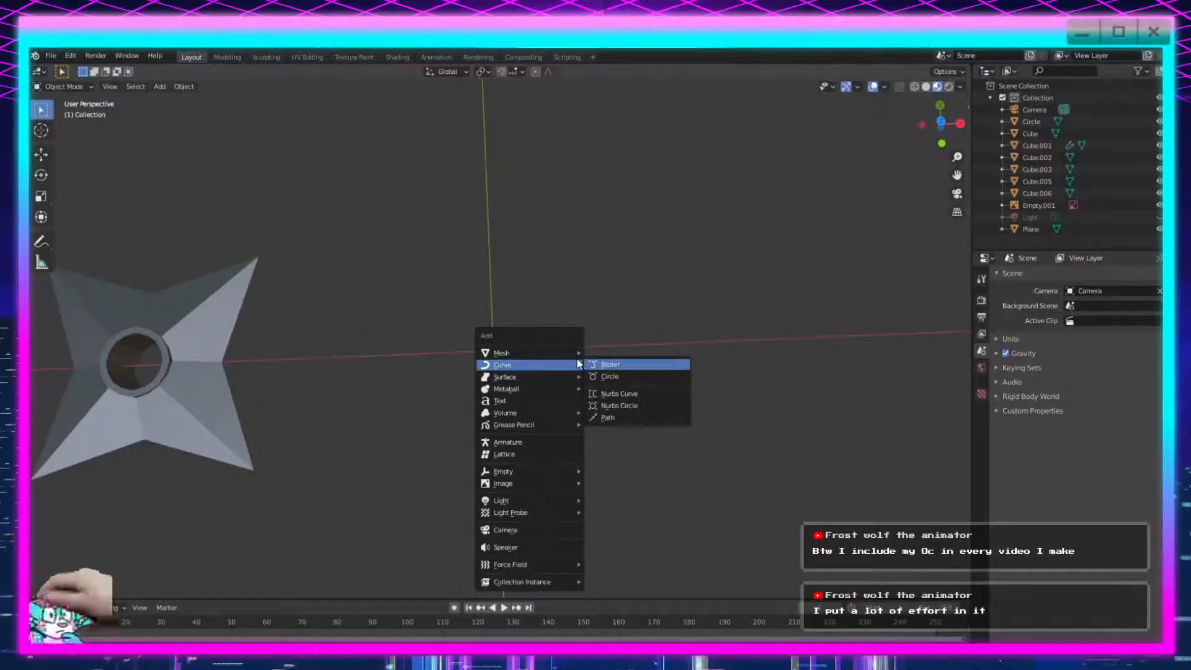
click(607, 353)
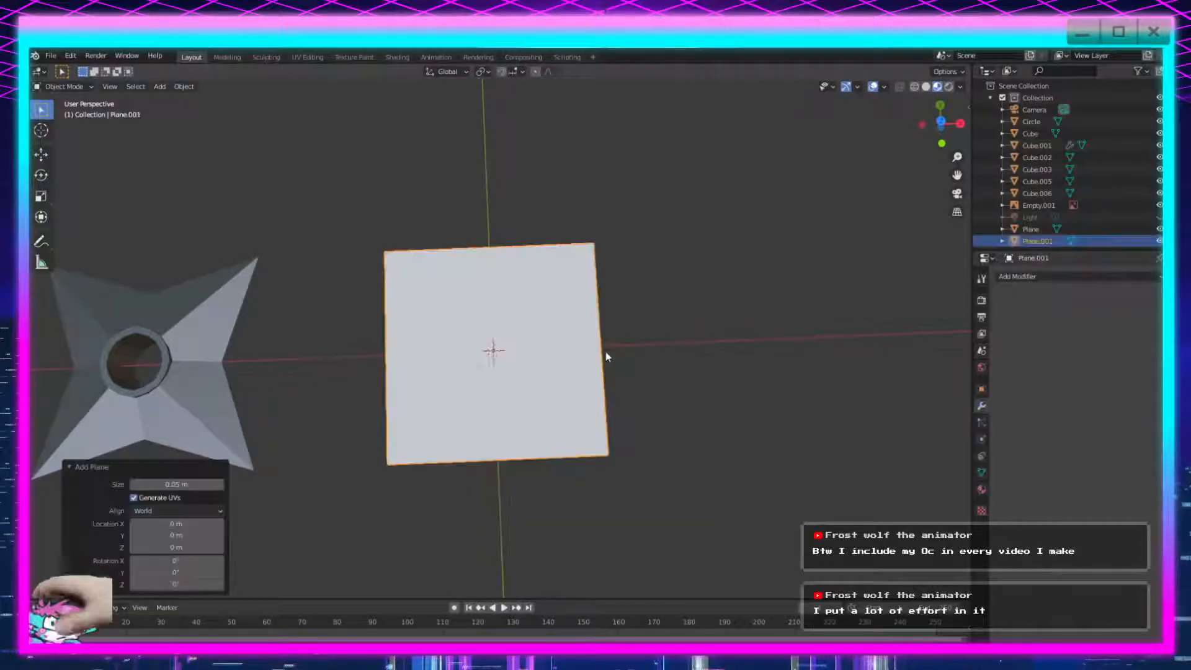
scroll(479, 379, down, 2)
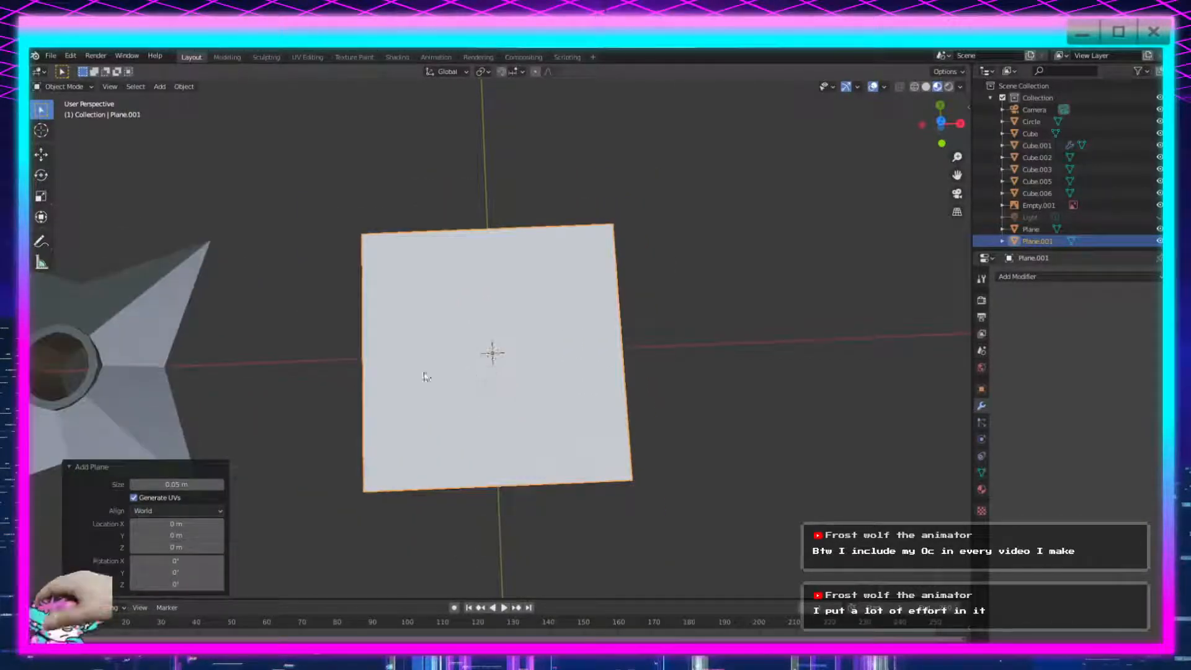
Divide the new plane into four equal squares in Edit Mode with two crossing centred loop cuts.
click(62, 86)
click(59, 110)
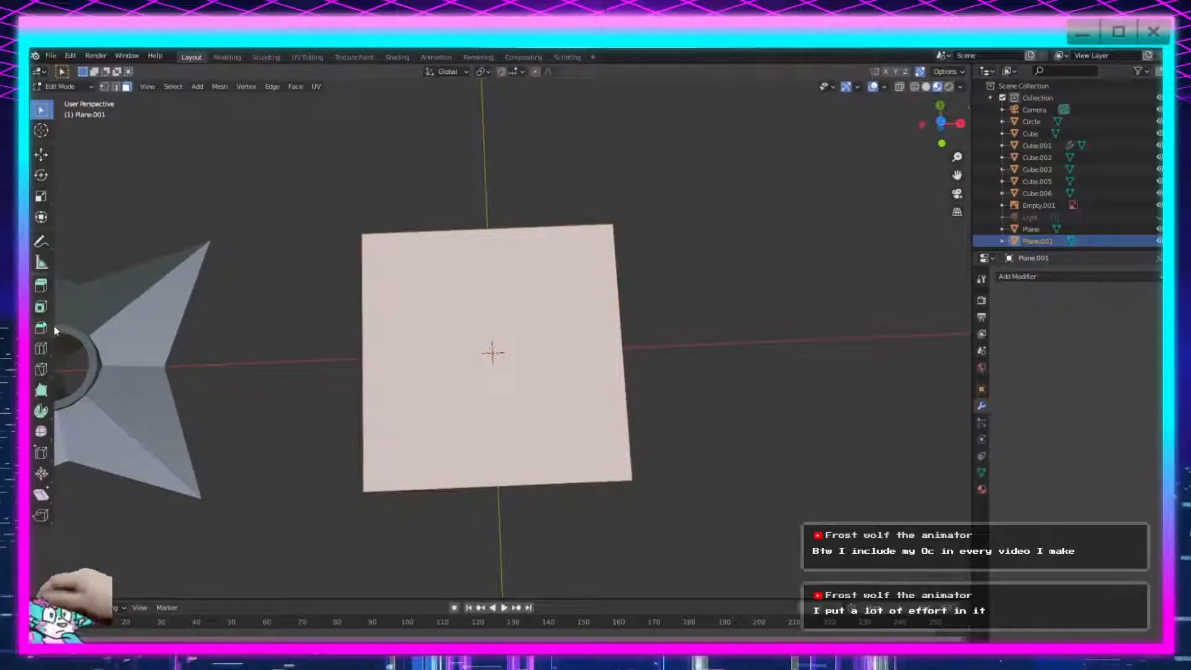
click(41, 349)
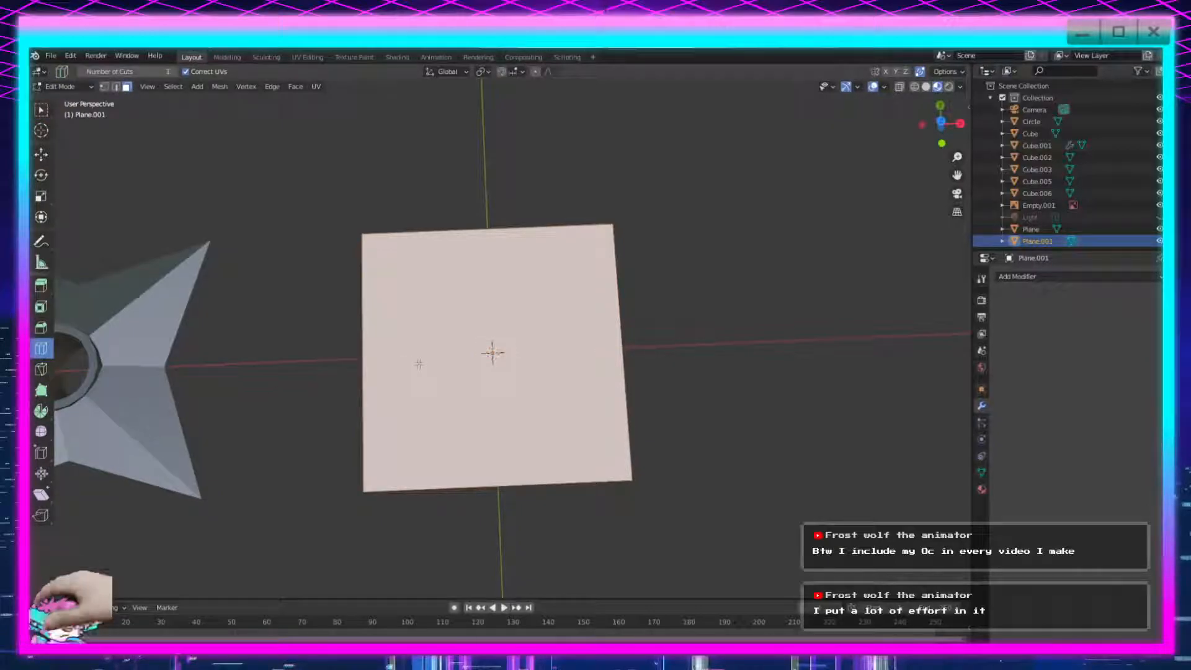
click(491, 350)
click(493, 232)
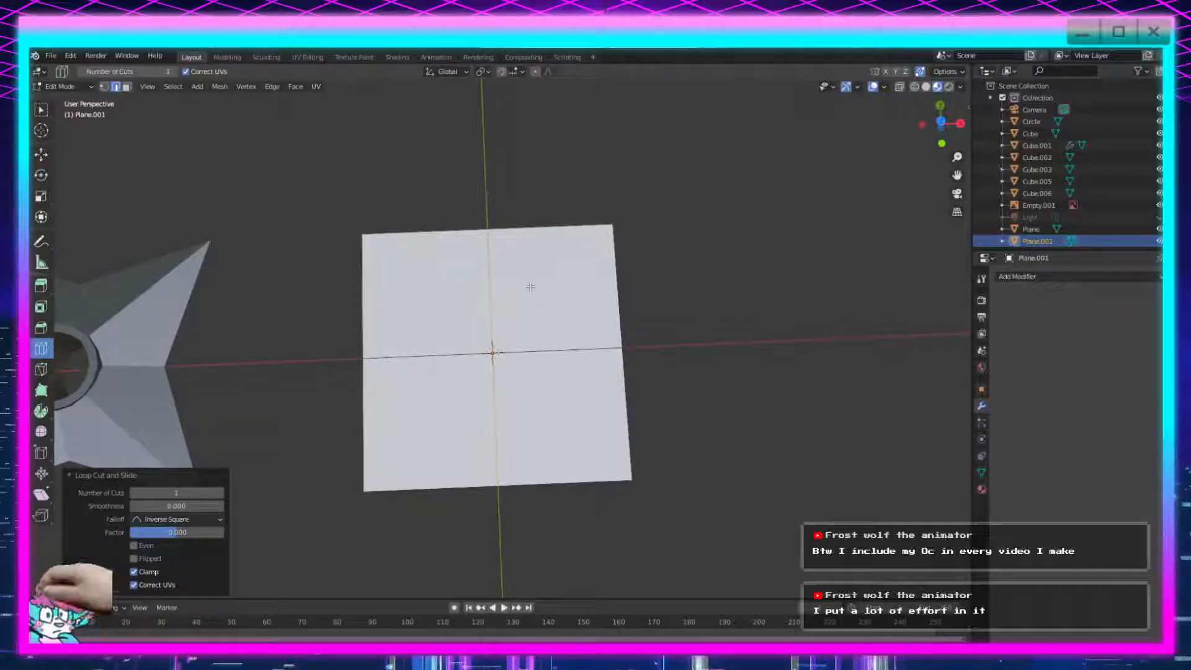
Delete the divided plane's vertices on its +X and -Y sides, leaving only the quarter in the -X, +Y quadrant.
click(40, 109)
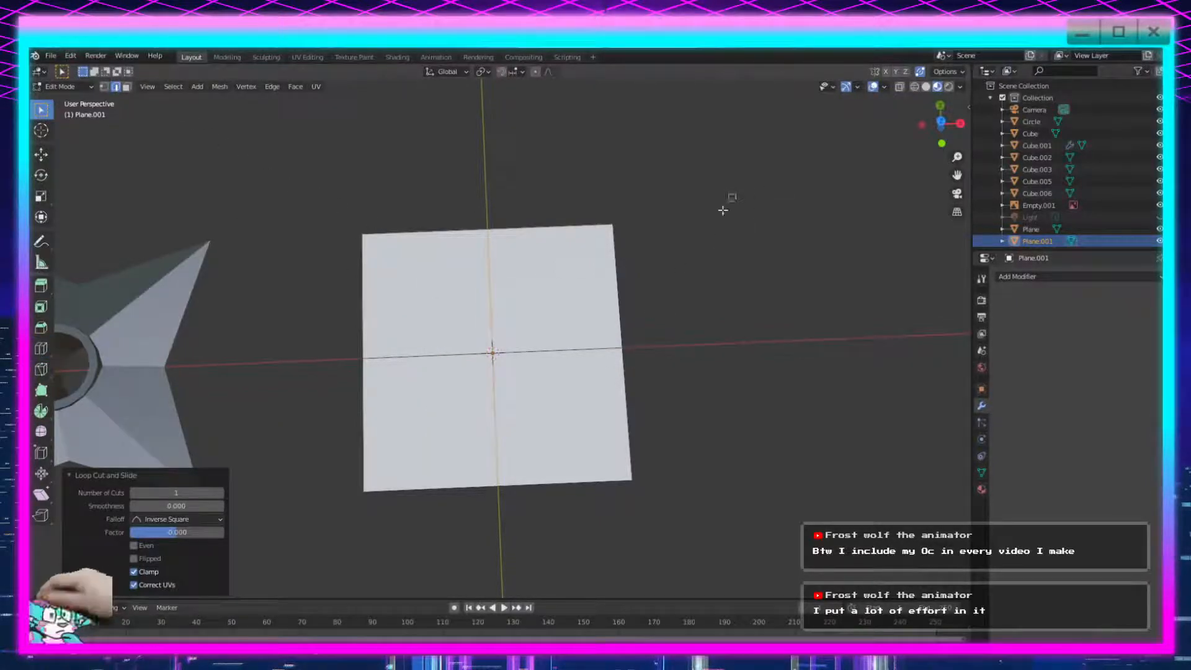
click(574, 218)
drag(730, 179, 601, 510)
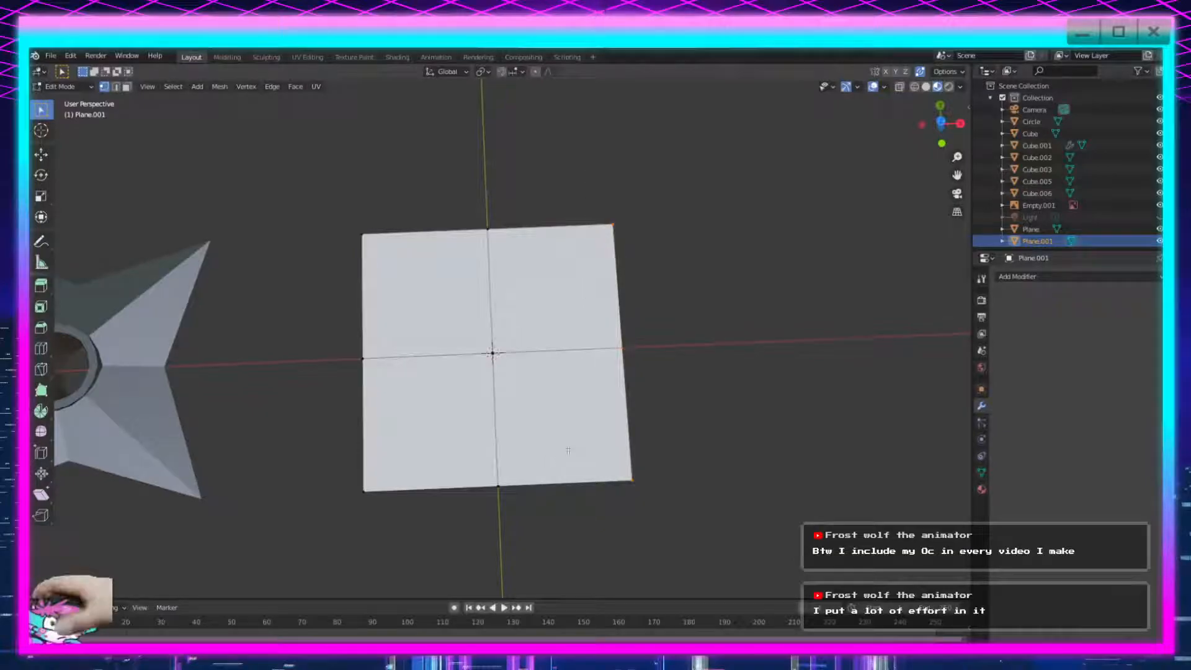
drag(475, 430, 329, 519)
key(x)
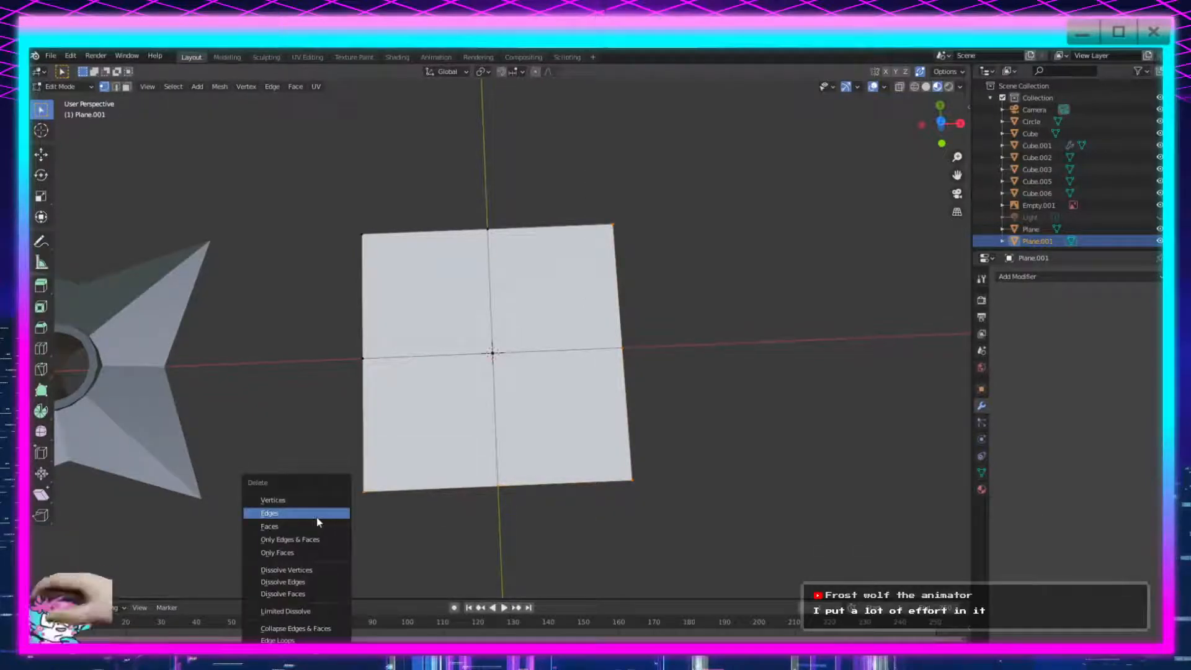
click(312, 498)
scroll(317, 502, up, 2)
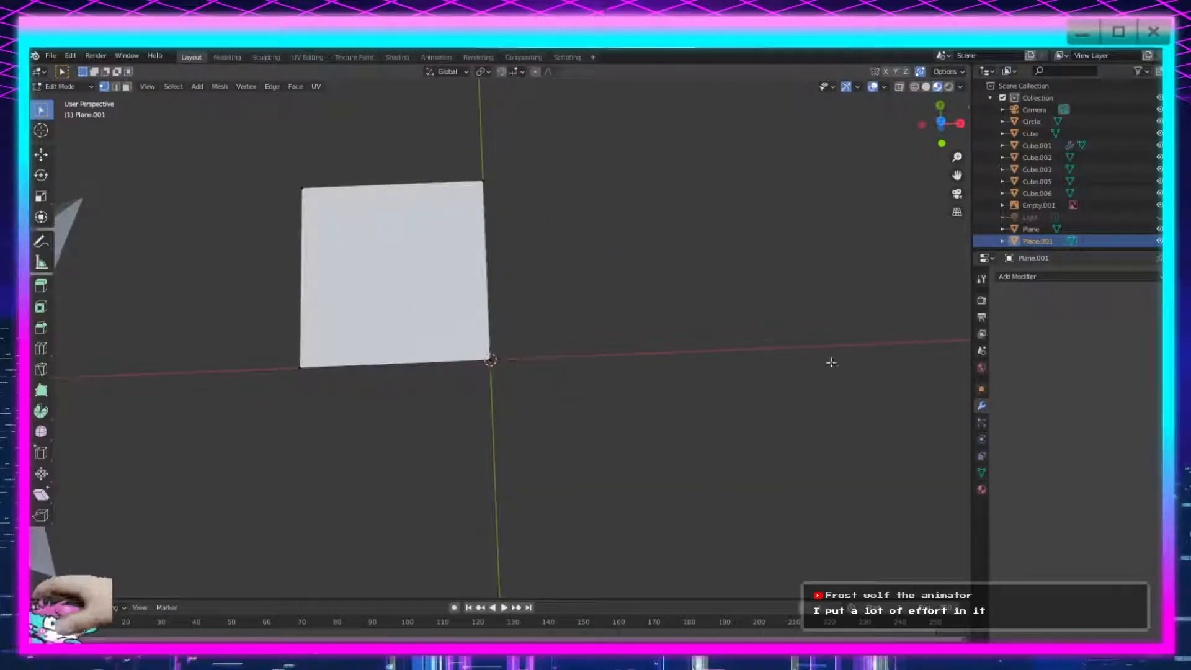
Add a Mirror modifier to the square quarter and mirror it across both the X and Y axes.
click(1055, 278)
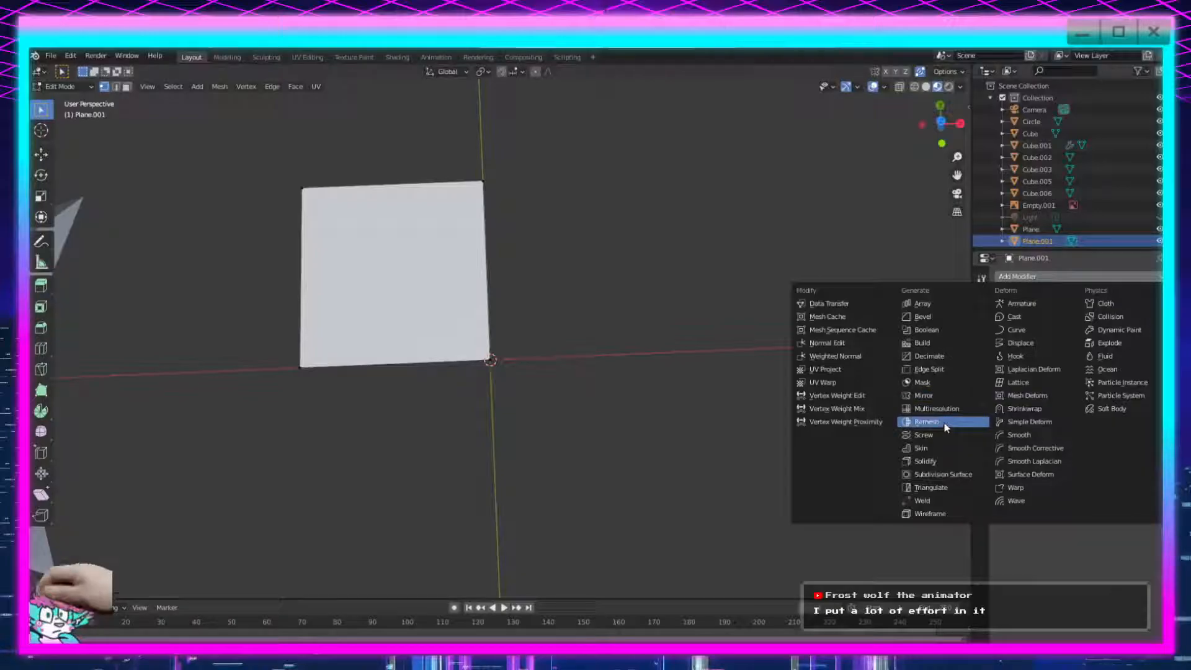
click(943, 396)
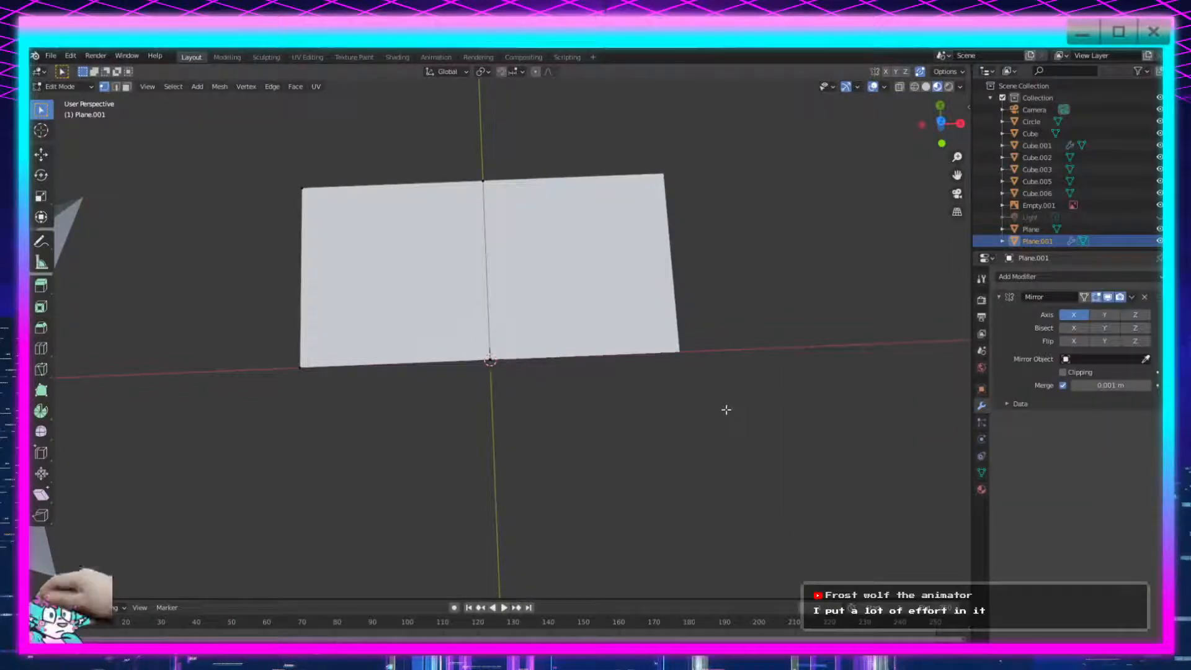
click(1104, 315)
shift+middle_drag(611, 438, 644, 465)
shift+middle_drag(427, 285, 466, 320)
Try to move the quarter's two outer side vertices about 0.011 m inward along the X axis, and undo the move.
drag(415, 230, 338, 487)
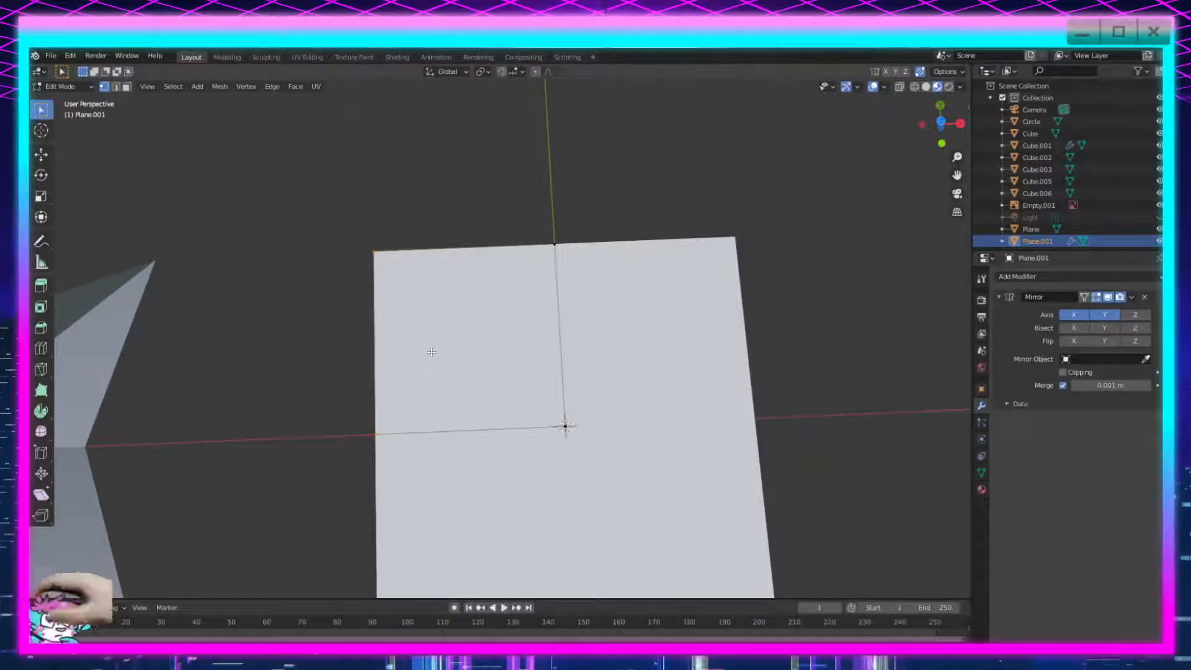
key(g)
key(x)
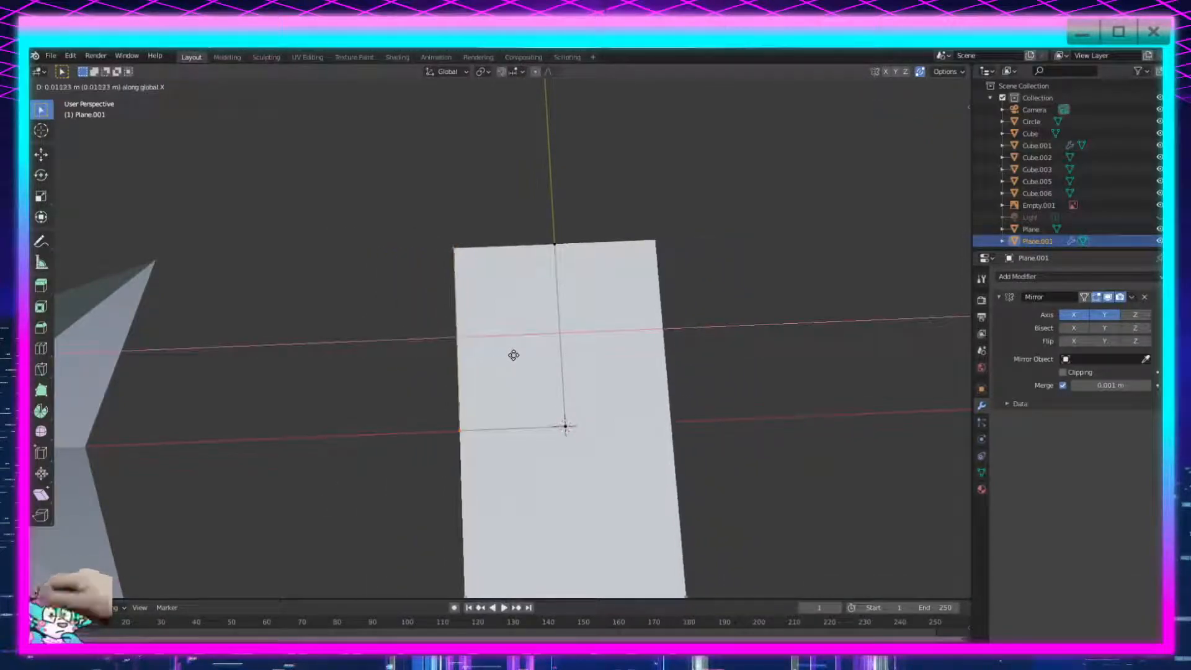
click(512, 355)
key(ctrl+z)
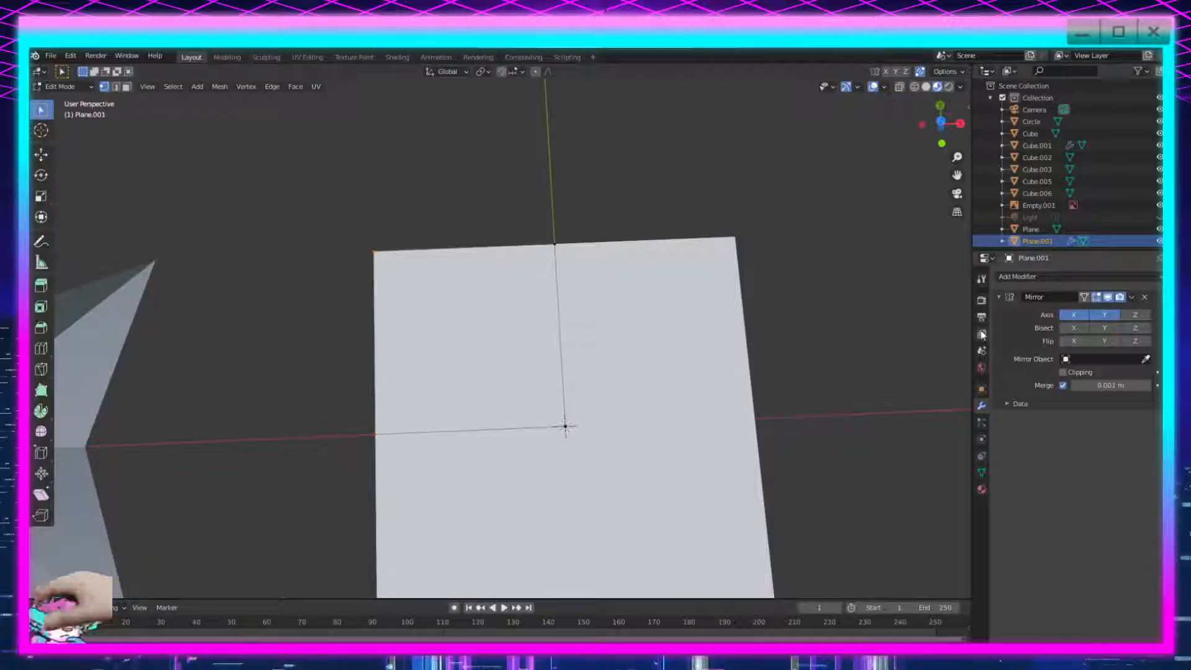
Turn on the Mirror modifier's X flip, test it by moving the two side vertices along X, and undo the move.
click(1074, 341)
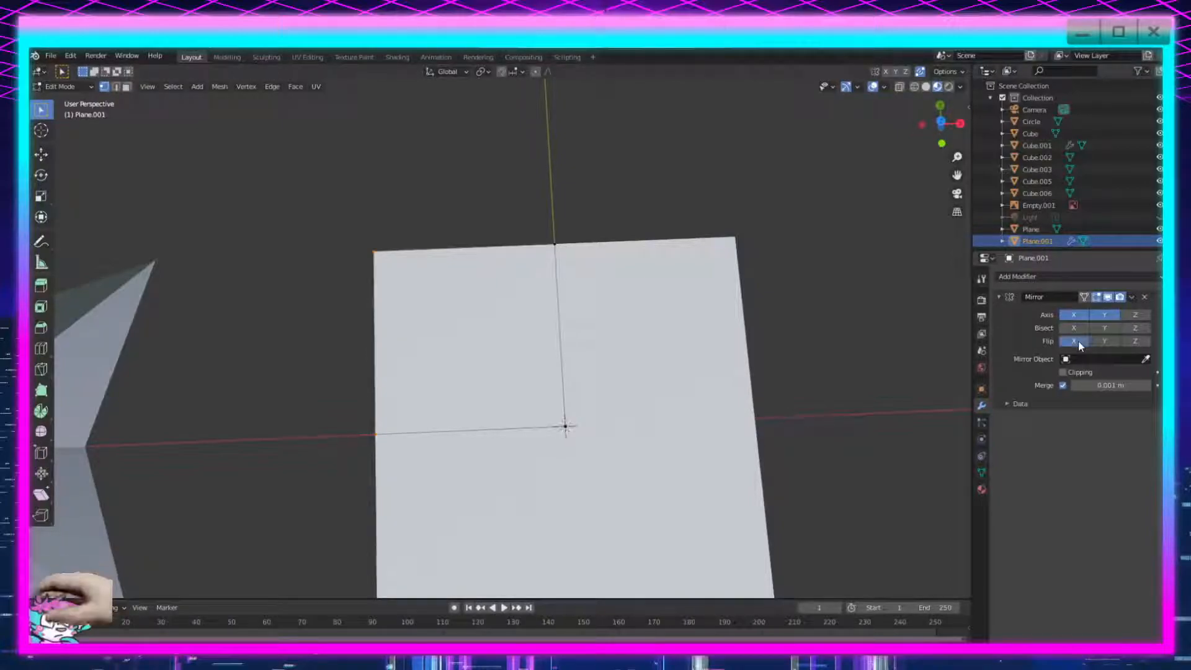
key(g)
key(x)
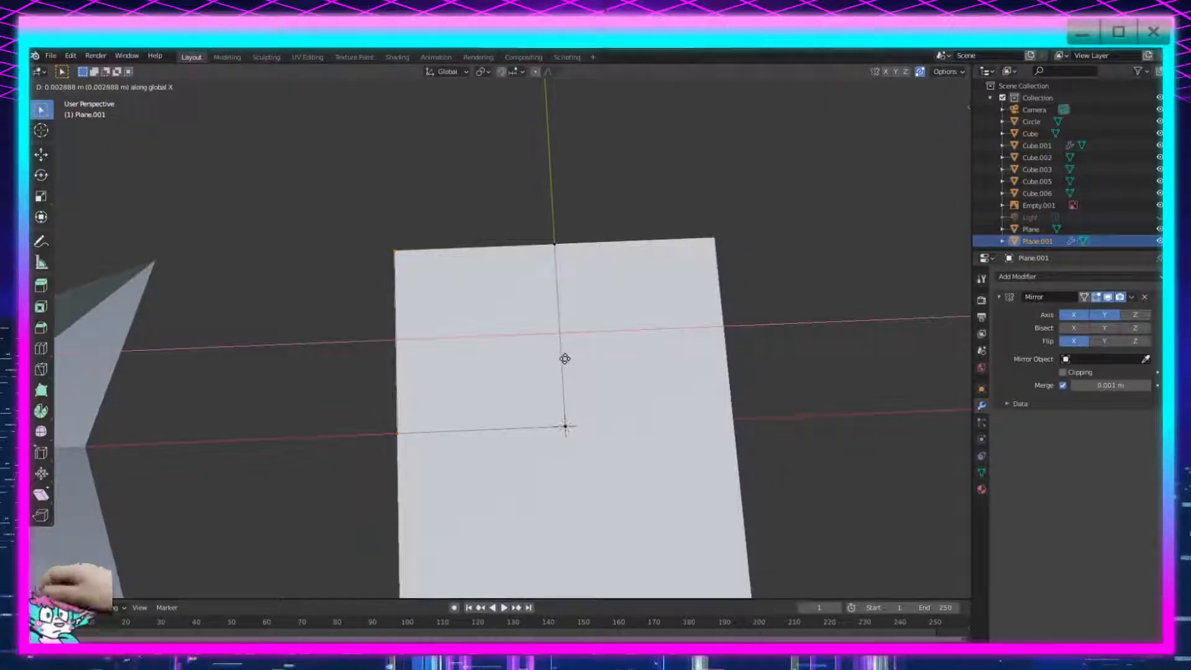
click(564, 358)
key(ctrl+z)
Turn on the Mirror modifier's Y flip as well, test another X move of the side vertices, and undo the move.
click(1106, 342)
key(g)
key(x)
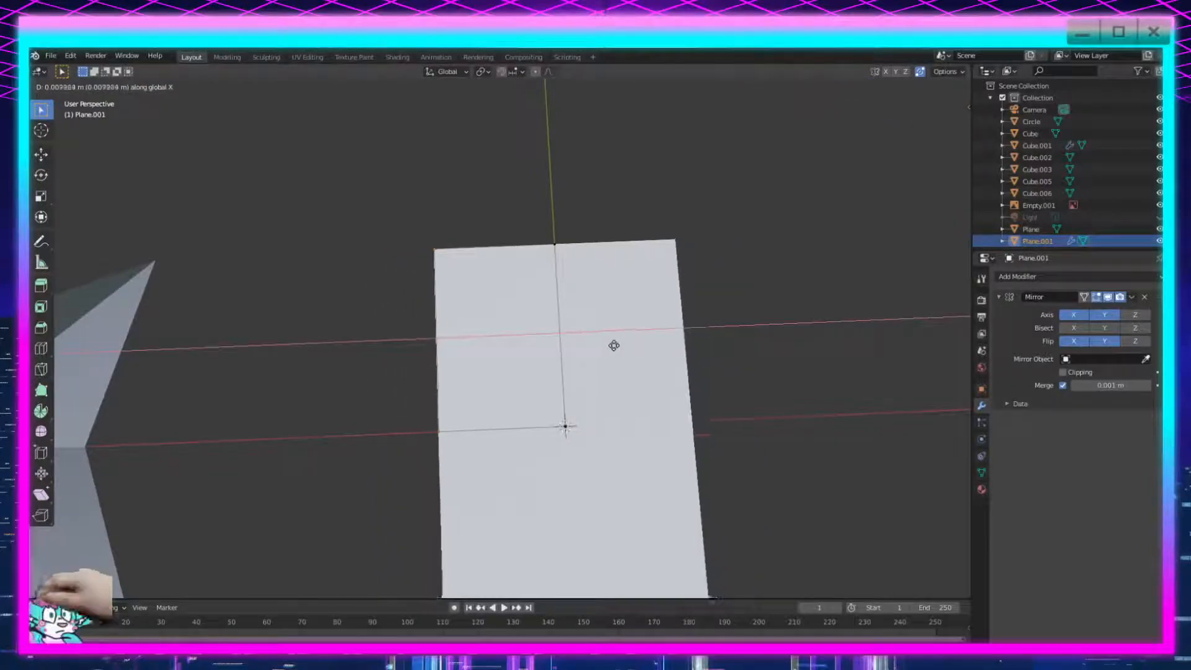
click(643, 345)
key(ctrl+z)
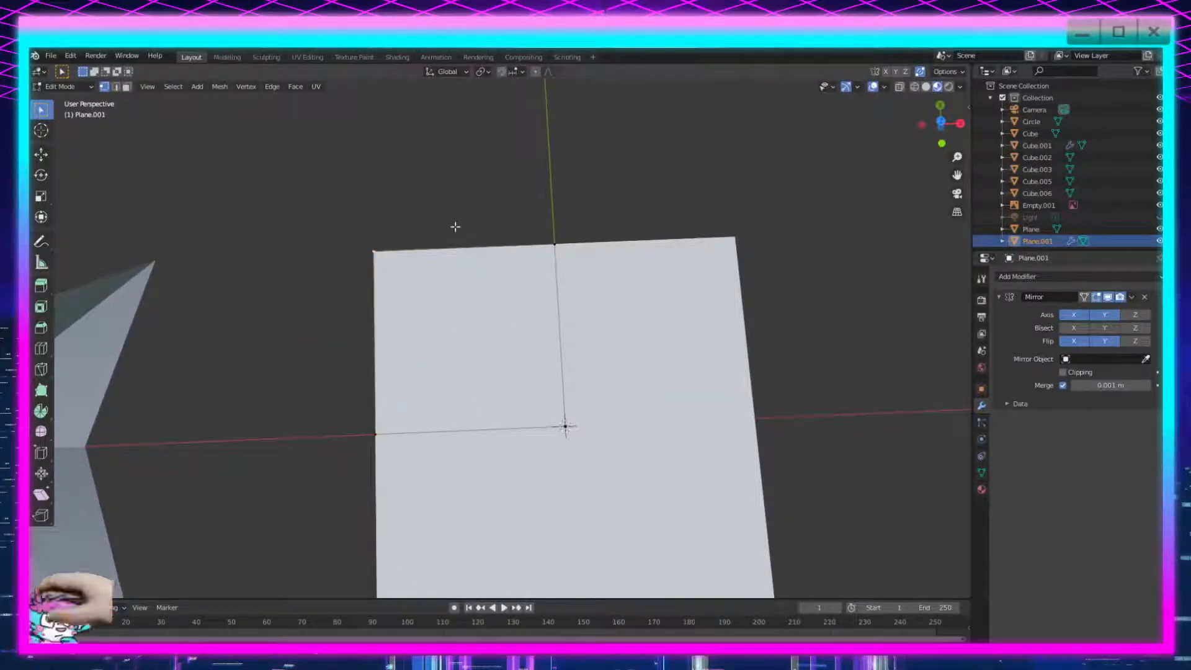
Slide the quarter's outer corner vertex about two thirds of the way down its side edge toward the X axis.
key(shift+v)
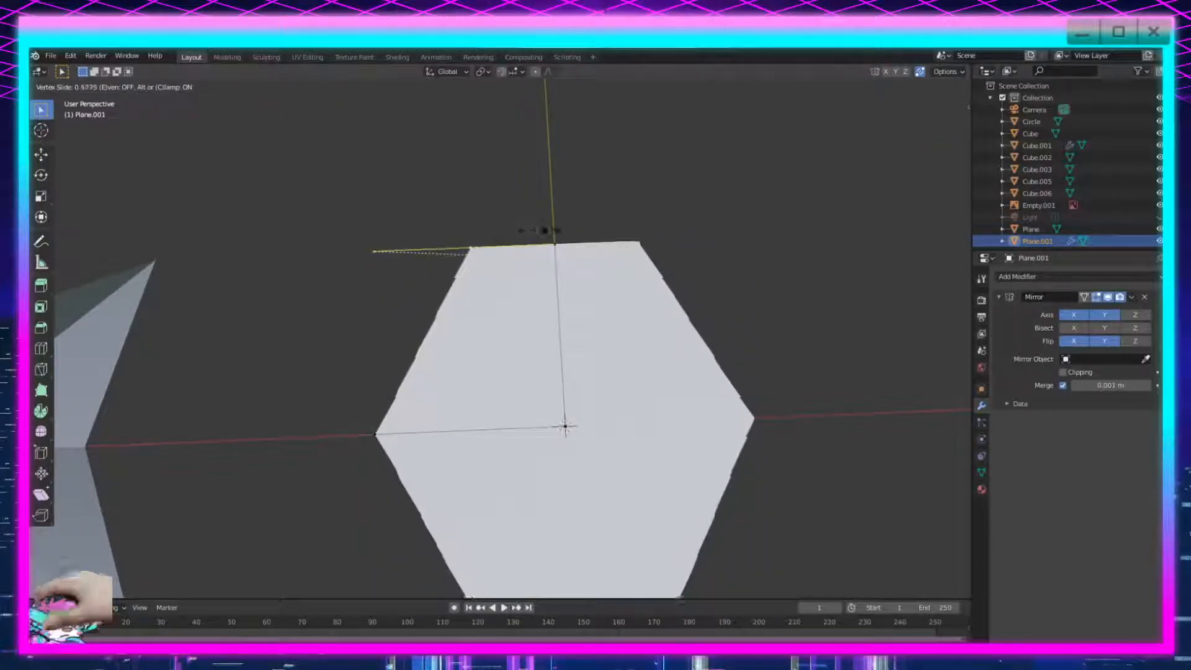
click(380, 345)
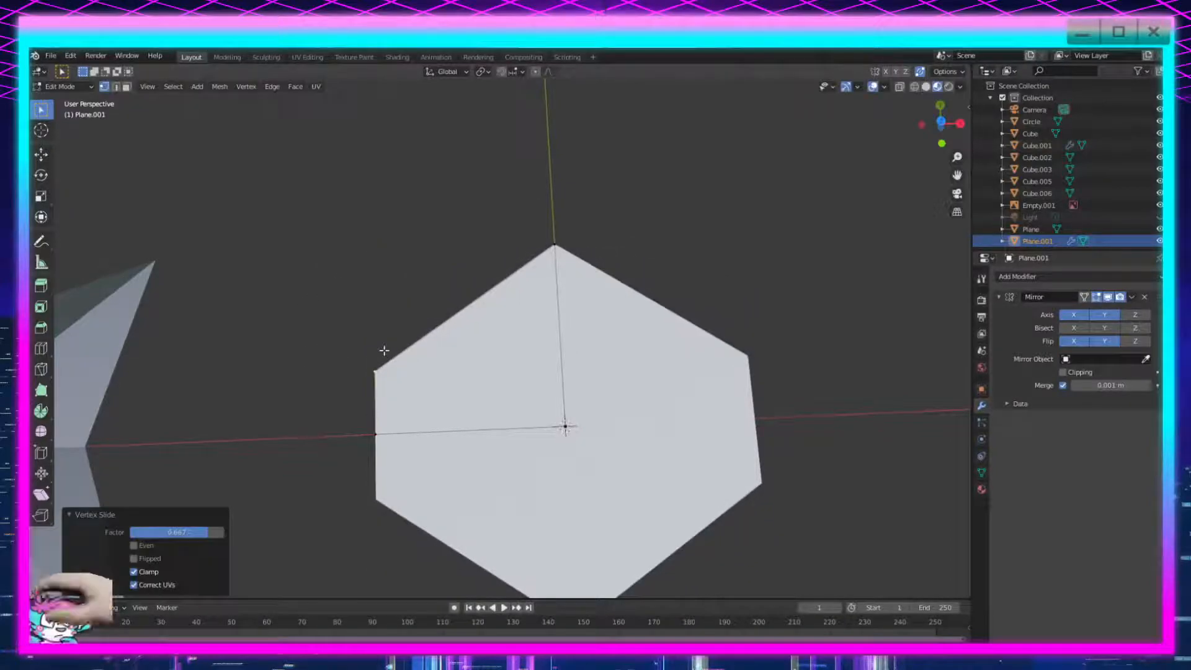
Undo the last vertex slide, try sliding the corner vertex along its other edge toward the Y axis, and undo that.
key(ctrl+z)
key(shift+v)
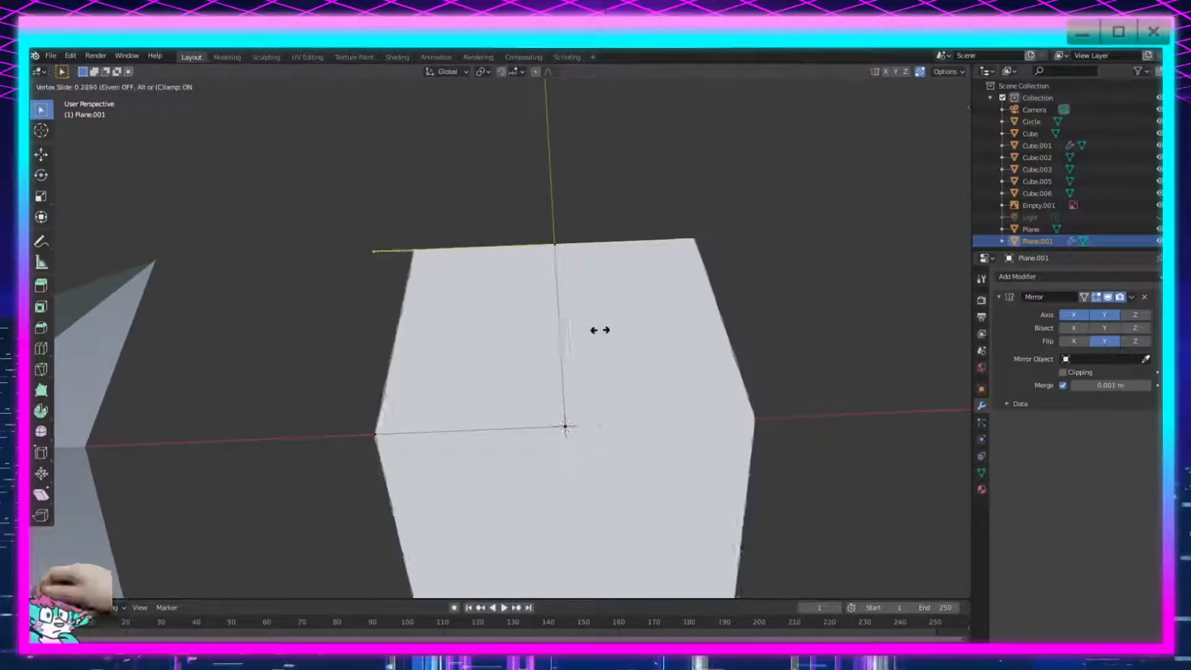
click(714, 351)
key(ctrl+z)
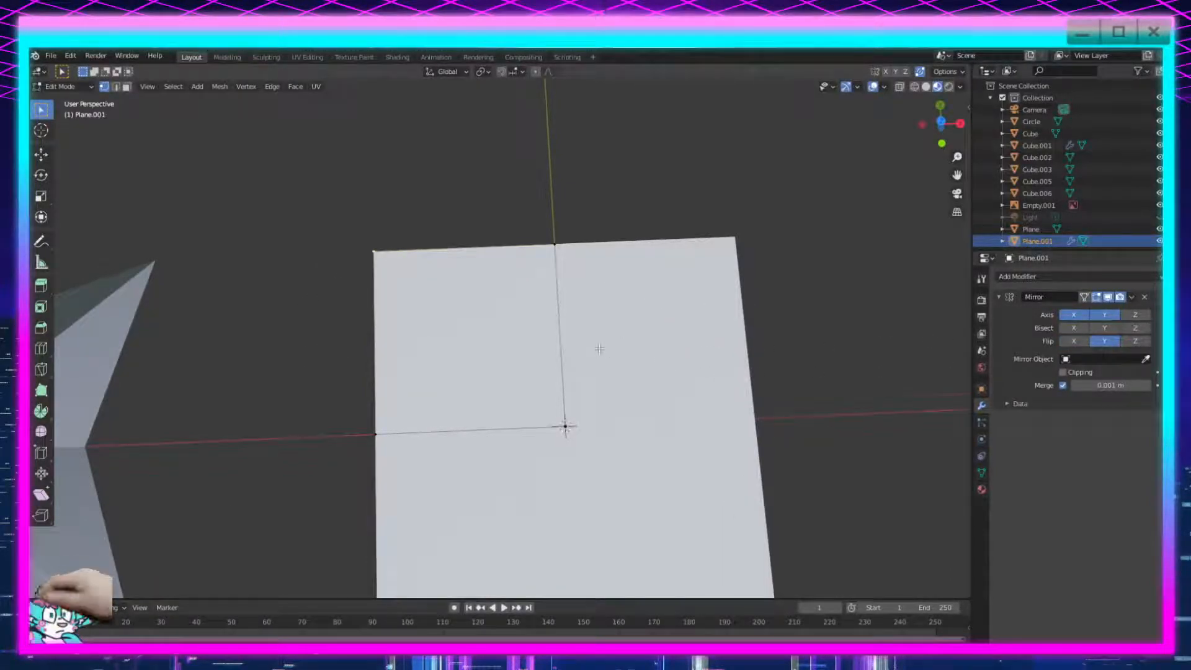
Remove the Mirror modifier from the plane while staying in mesh editing.
scroll(599, 348, down, 3)
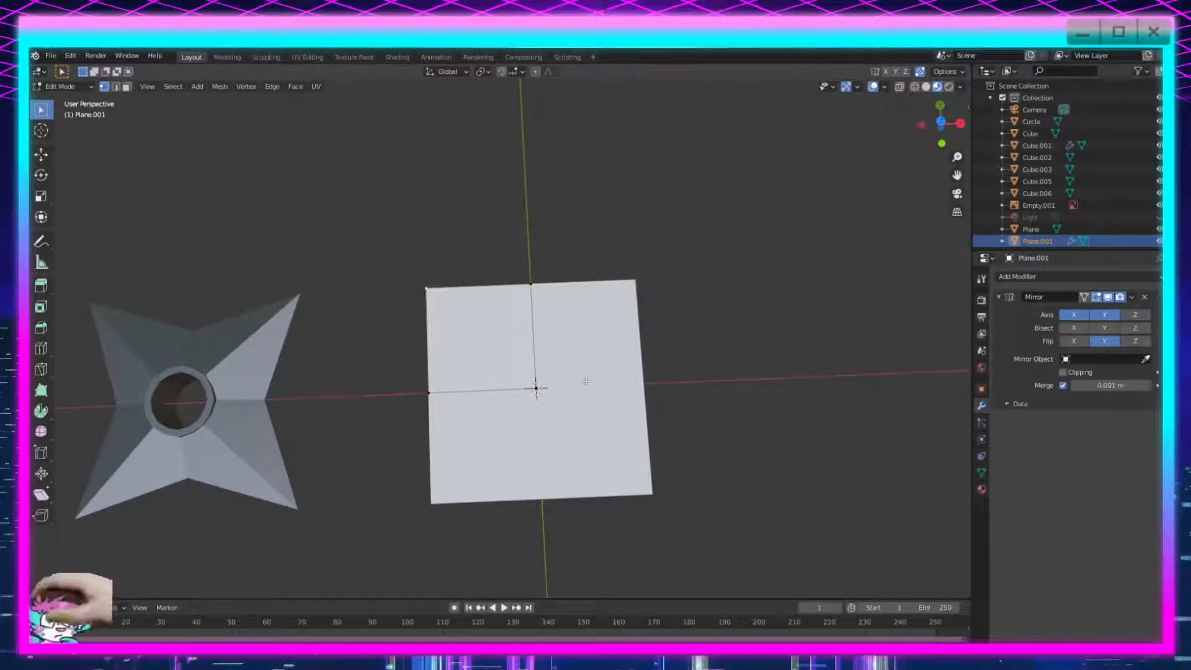
key(Tab)
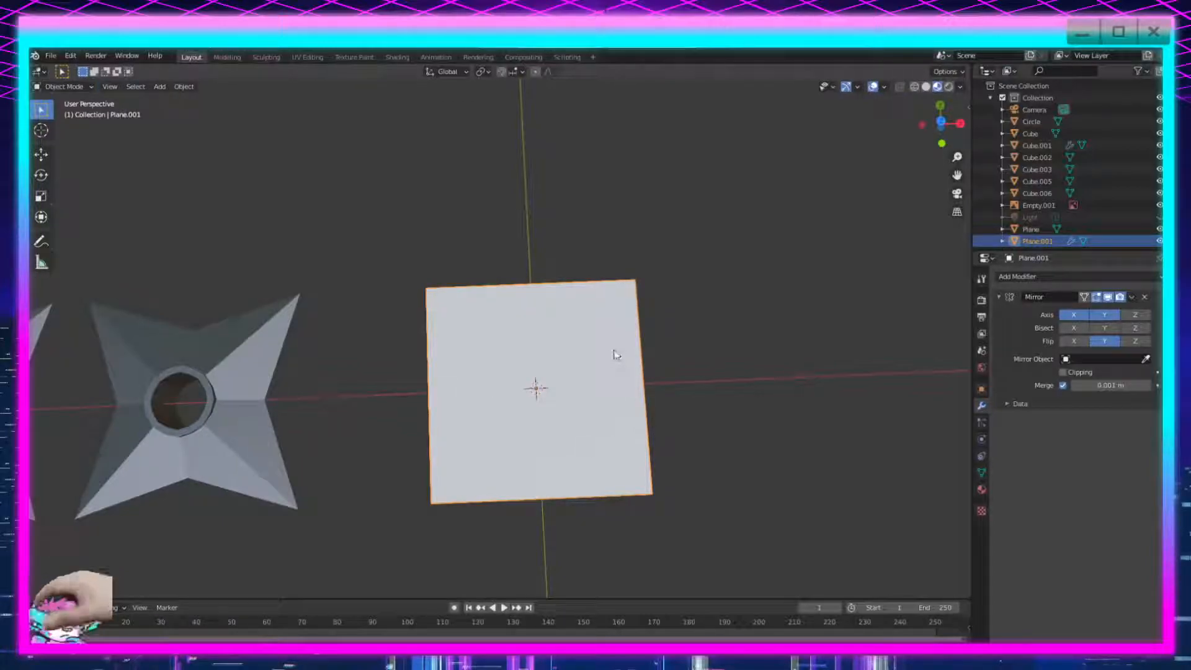
key(Tab)
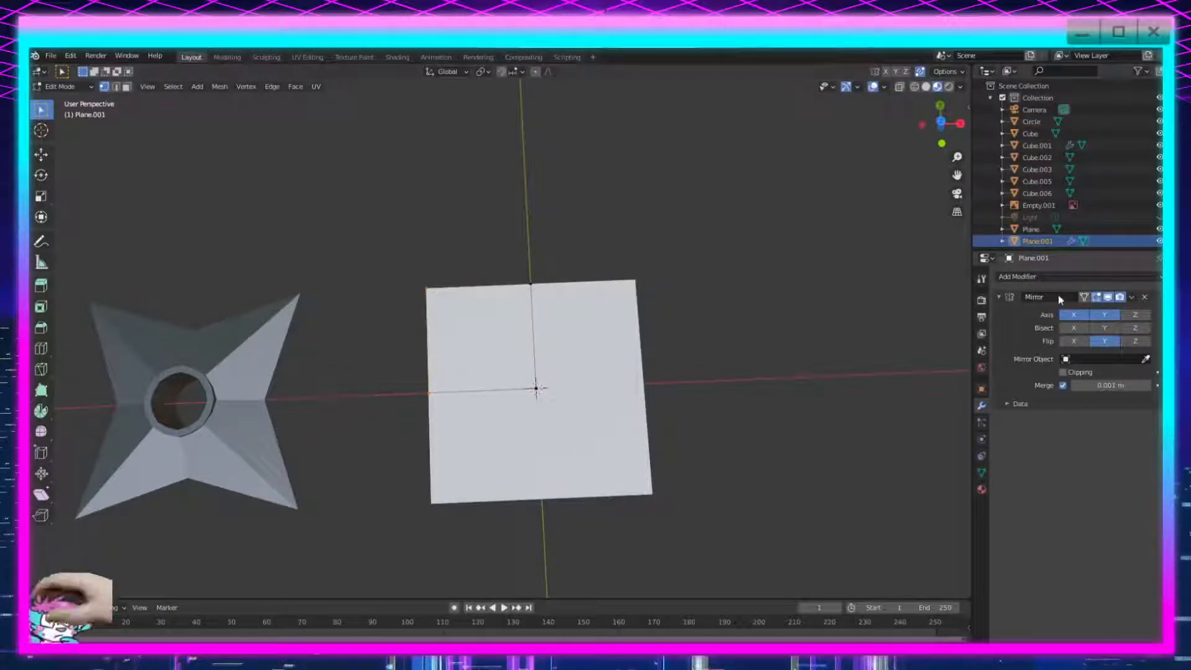
click(1143, 297)
Move the whole plane quarter along the X axis in the negative direction, clear of the origin, and deselect it.
scroll(606, 372, up, 3)
drag(647, 195, 214, 523)
shift+middle_drag(476, 382, 432, 382)
key(g)
key(x)
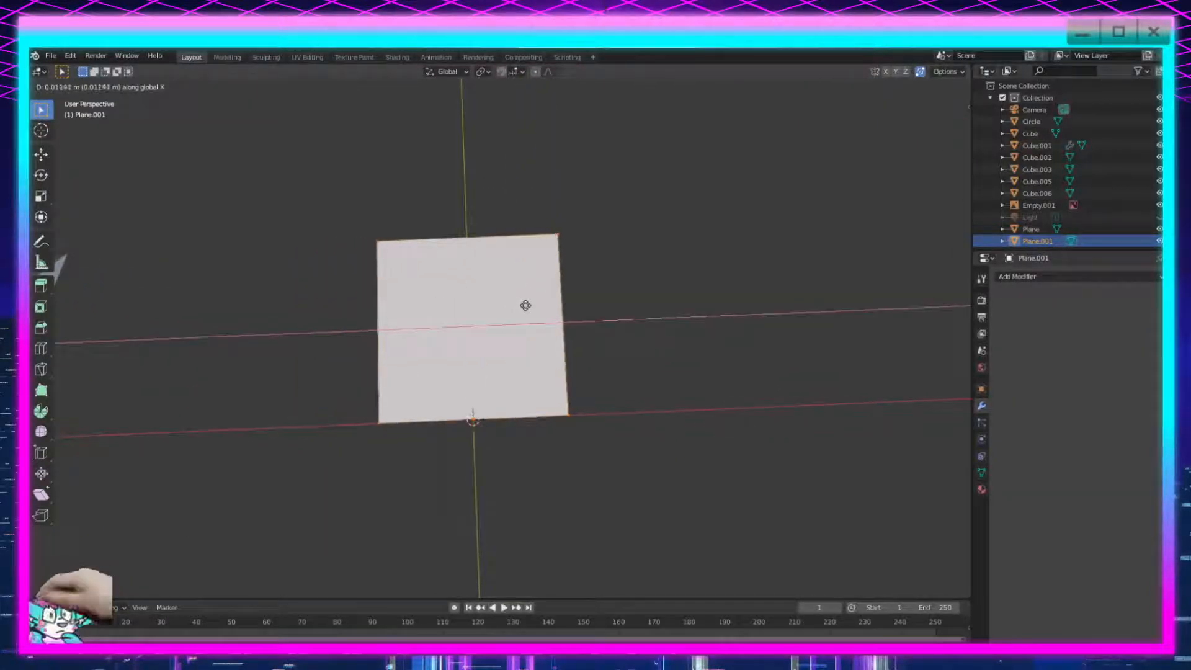
click(537, 312)
key(ctrl+z)
key(g)
key(x)
click(329, 321)
click(405, 456)
Add a 12-vertex circle with a 0.0075 m radius at the origin of the mesh.
key(shift+a)
click(385, 463)
key(ctrl+z)
key(shift+a)
click(426, 413)
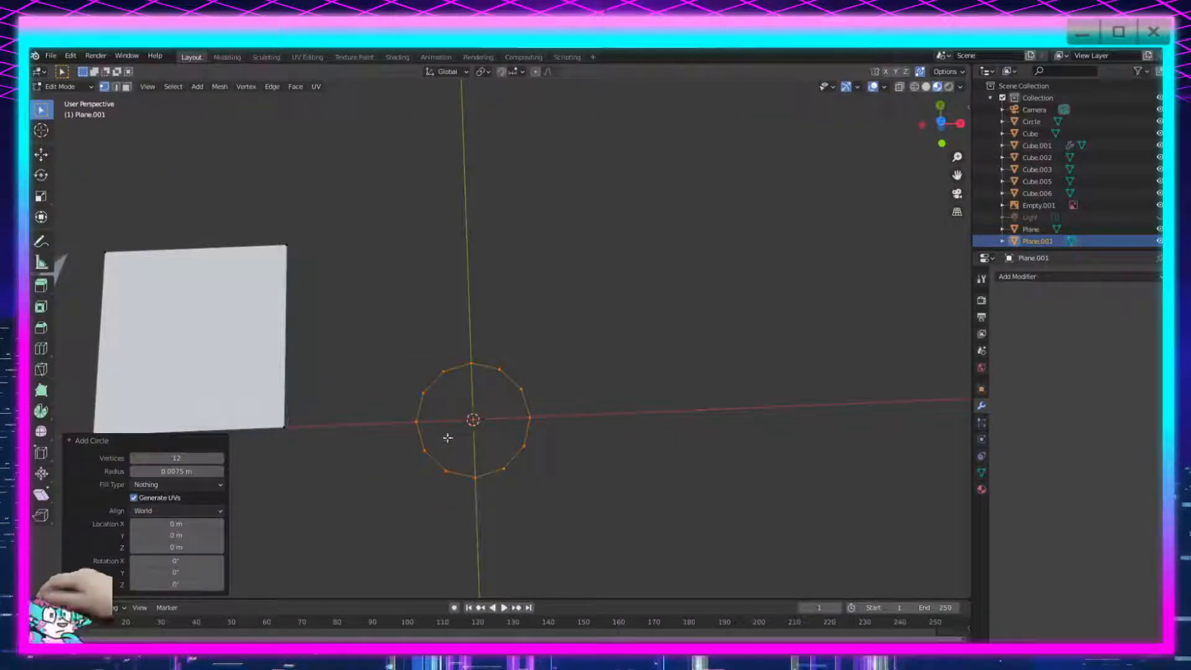
Delete the vertices of the leftover square quarter beside the circle.
scroll(452, 444, up, 2)
shift+middle_drag(498, 480, 515, 437)
shift+middle_drag(404, 370, 491, 420)
scroll(456, 402, down, 3)
drag(472, 131, 233, 407)
key(x)
click(234, 403)
Extrude the three circle vertices nearest the positive Y axis outward along Y into a two-face blade.
mouse_move(542, 410)
middle_down()
mouse_move(622, 327)
mouse_move(521, 439)
mouse_move(560, 396)
middle_up()
drag(566, 255, 453, 327)
shift+middle_drag(536, 264, 523, 421)
key(e)
key(z)
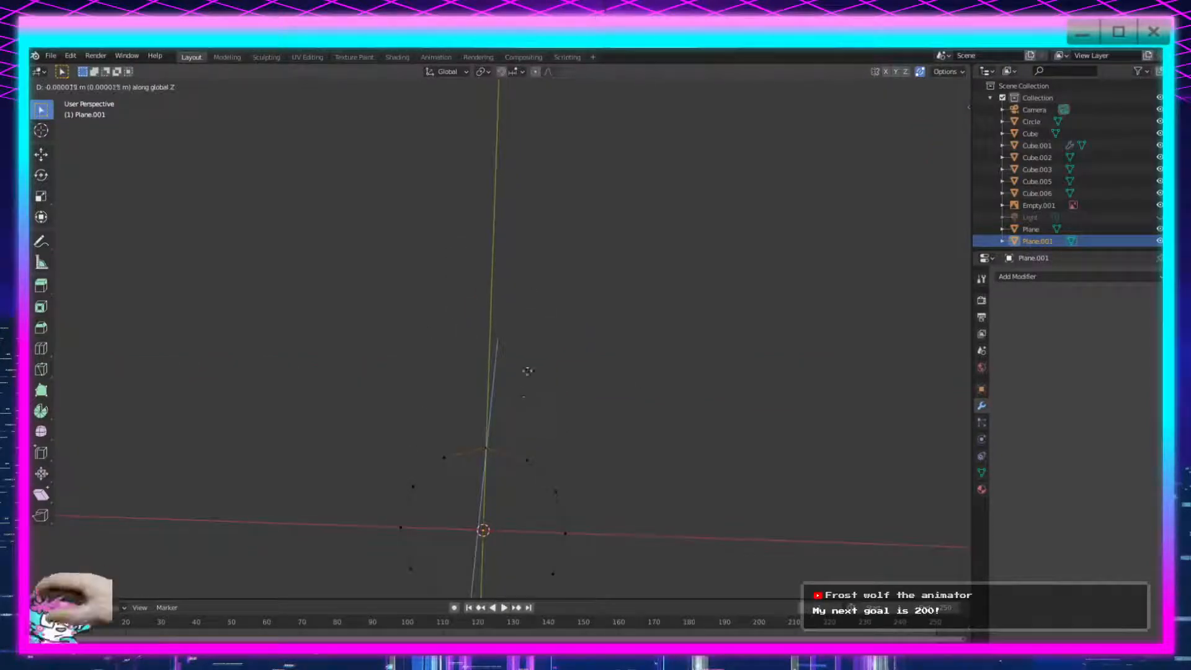
key(x)
key(y)
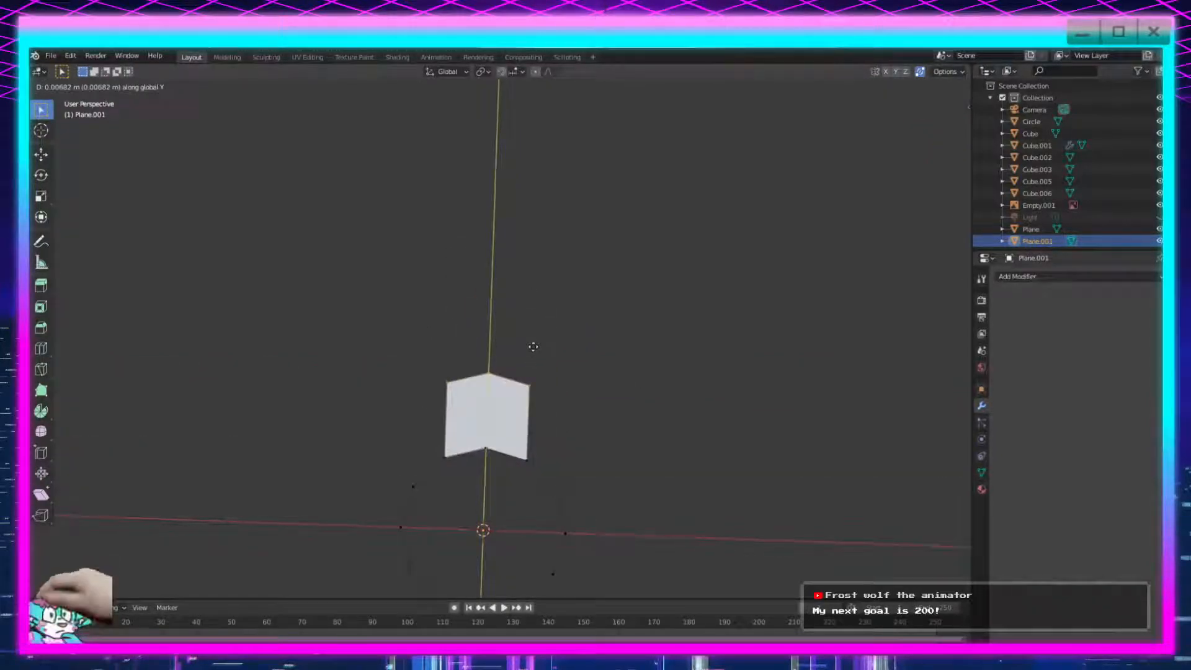
click(531, 273)
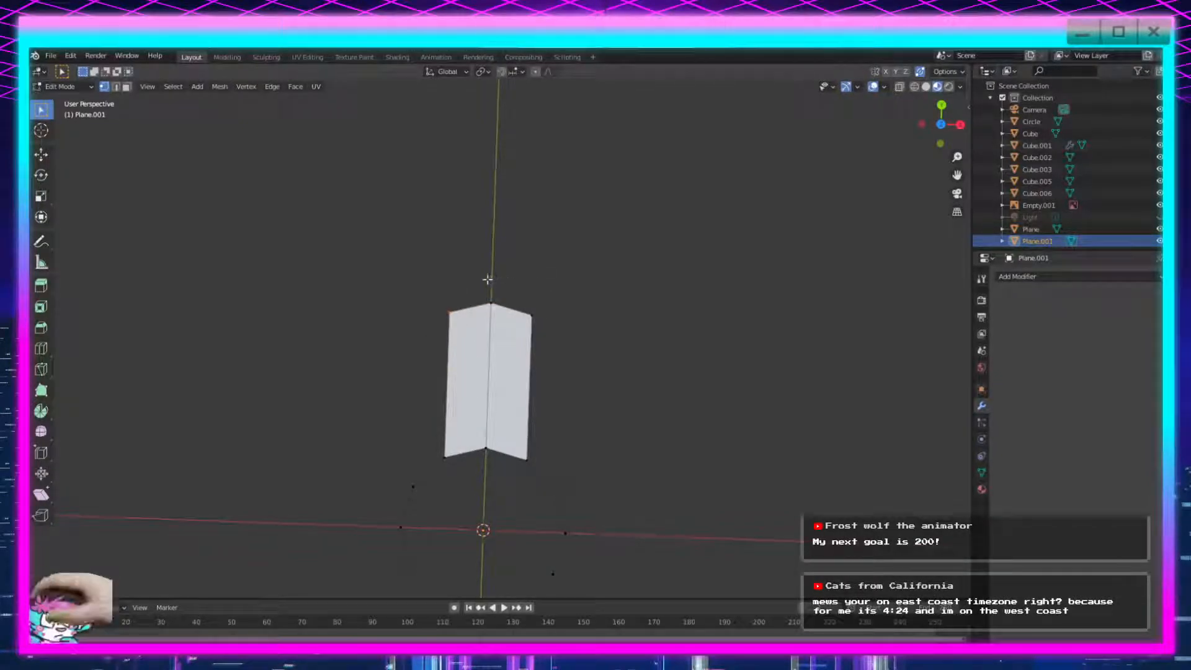
Move the blade's outer end vertex on the negative X side about 0.007 m farther along the Y axis.
drag(486, 276, 434, 361)
key(g)
key(z)
key(x)
key(y)
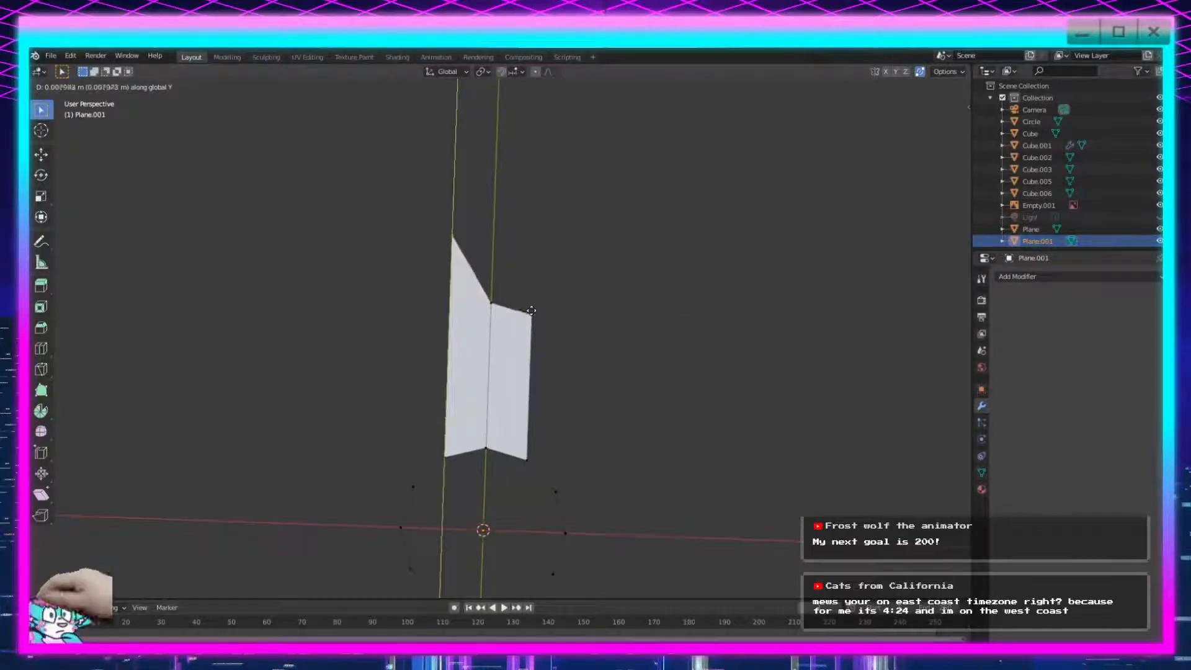
click(550, 303)
click(573, 252)
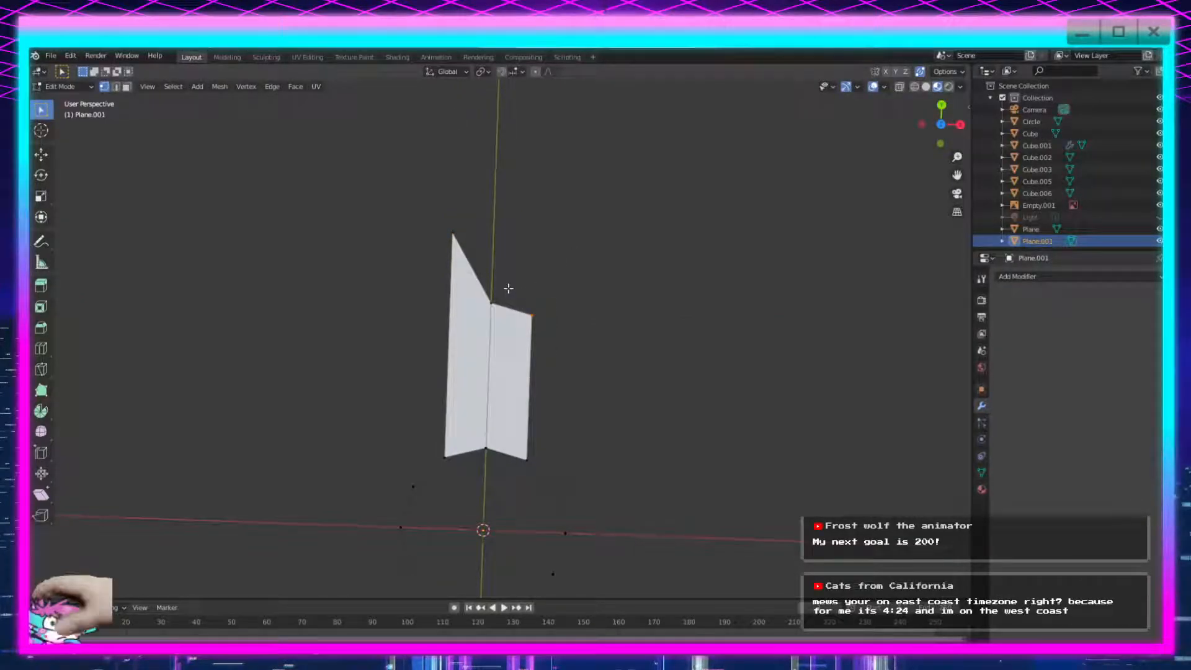
Examine the throwing star shapes on the reference sheet.
scroll(508, 289, down, 5)
middle_drag(539, 497, 555, 352)
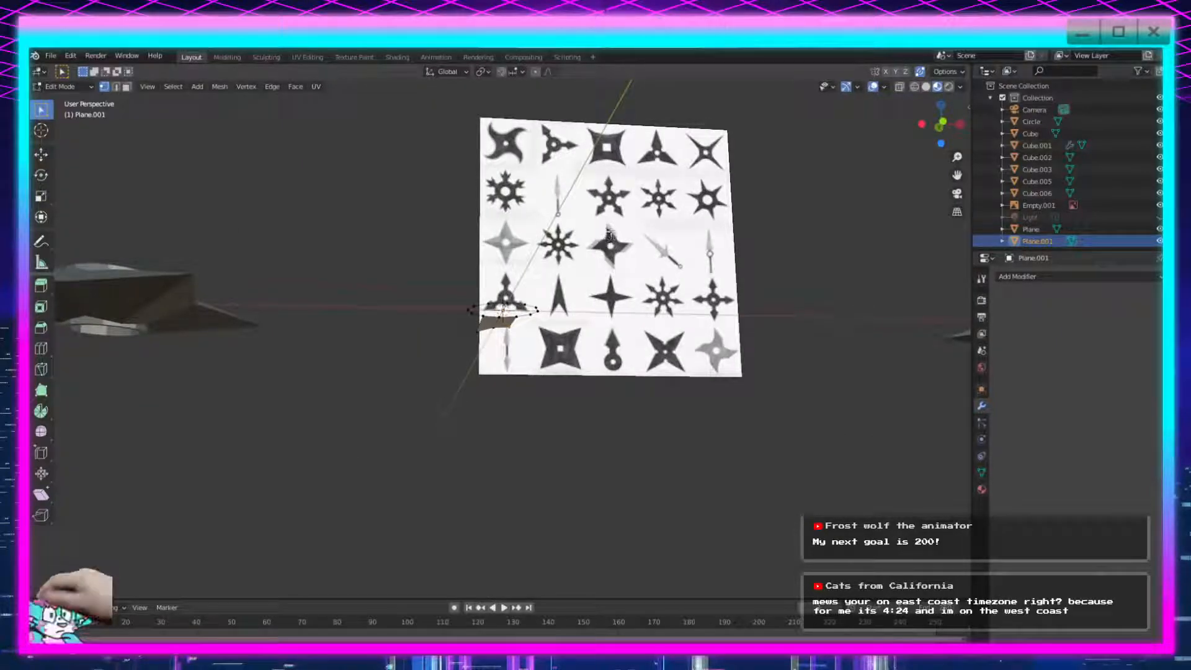
middle_drag(646, 251, 588, 439)
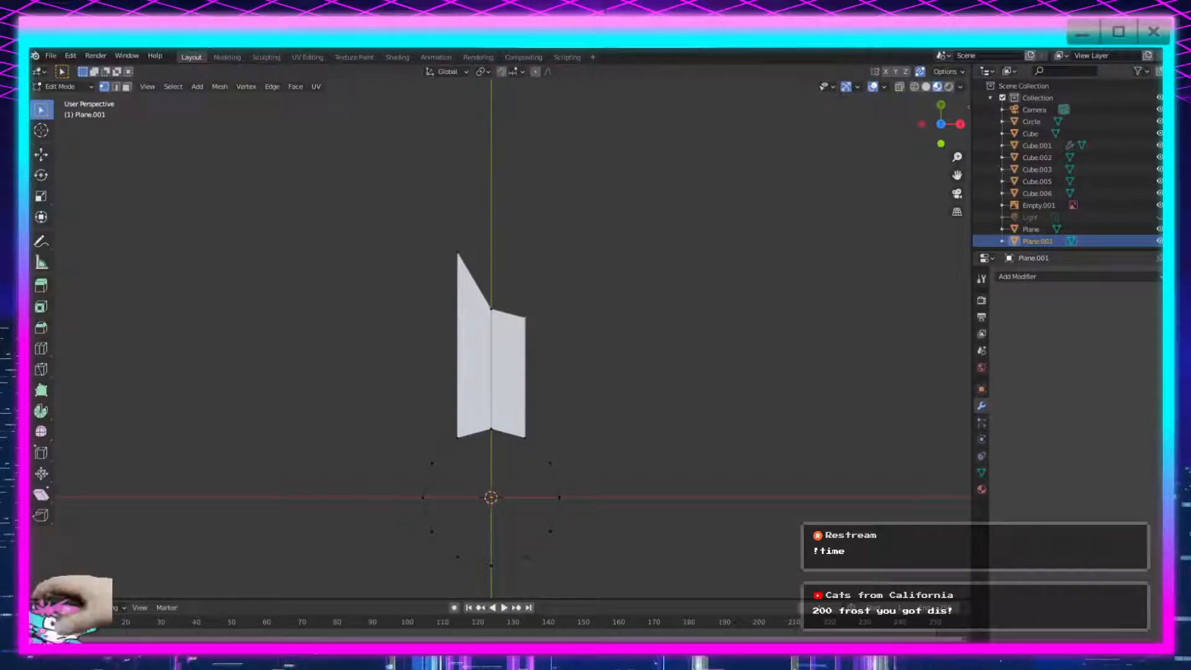
click(1095, 47)
key(alt+Tab)
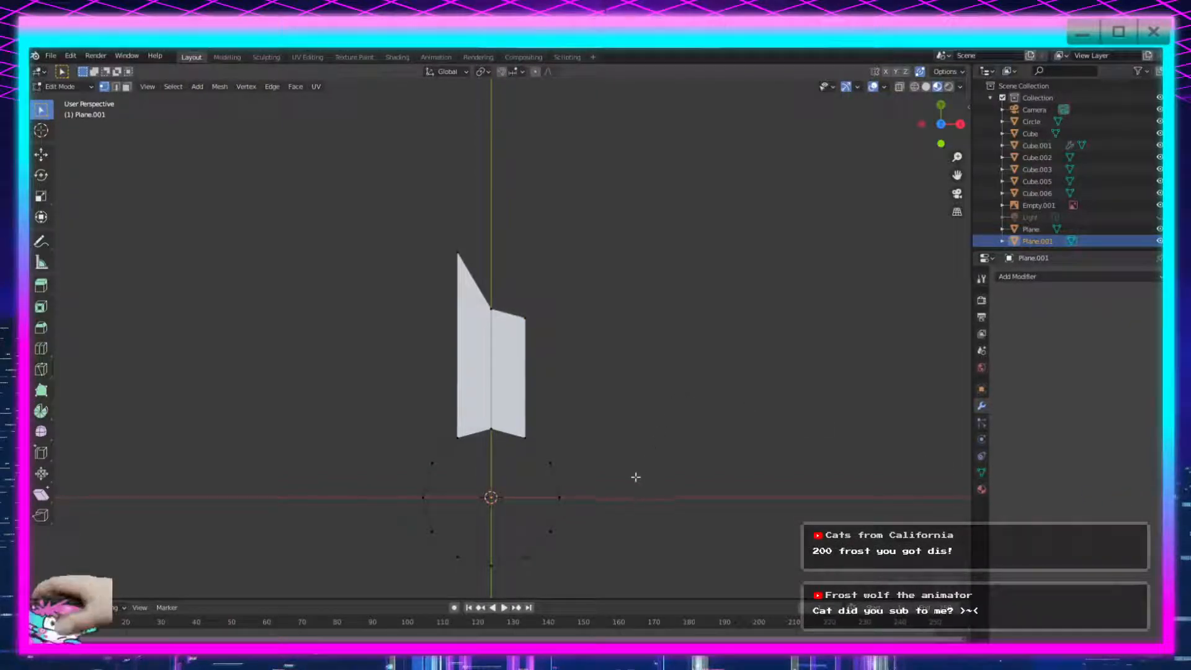
Flatten the blade's three outer end vertices by scaling them to about 0.01 along the Y axis.
click(525, 318)
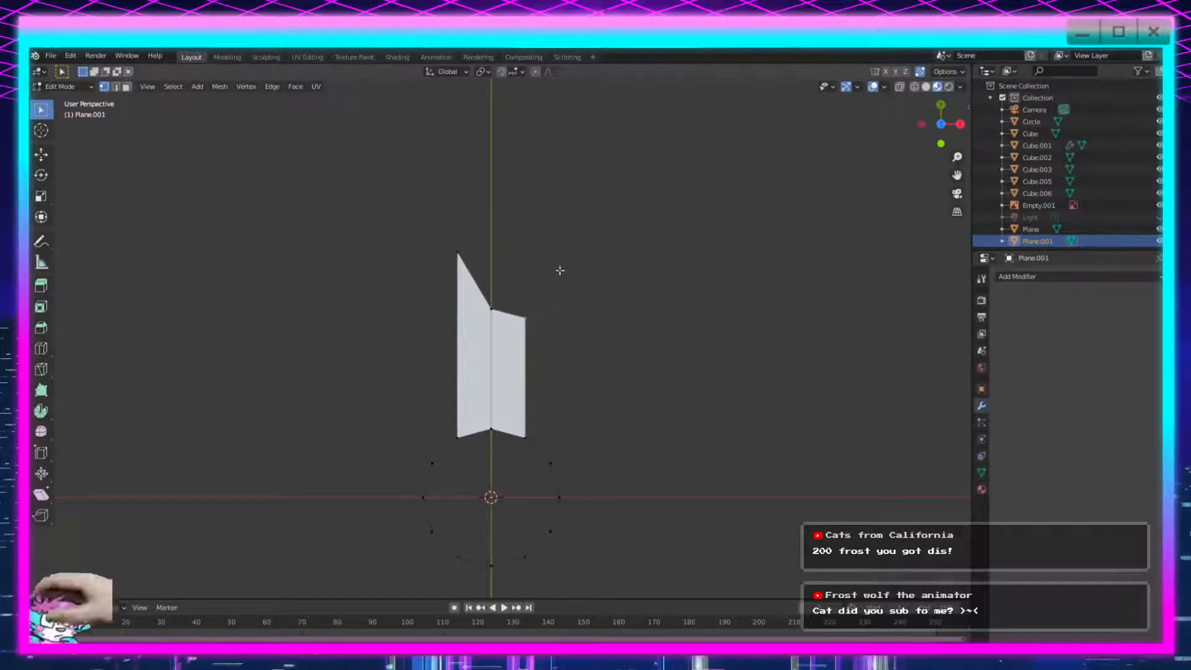
click(449, 261)
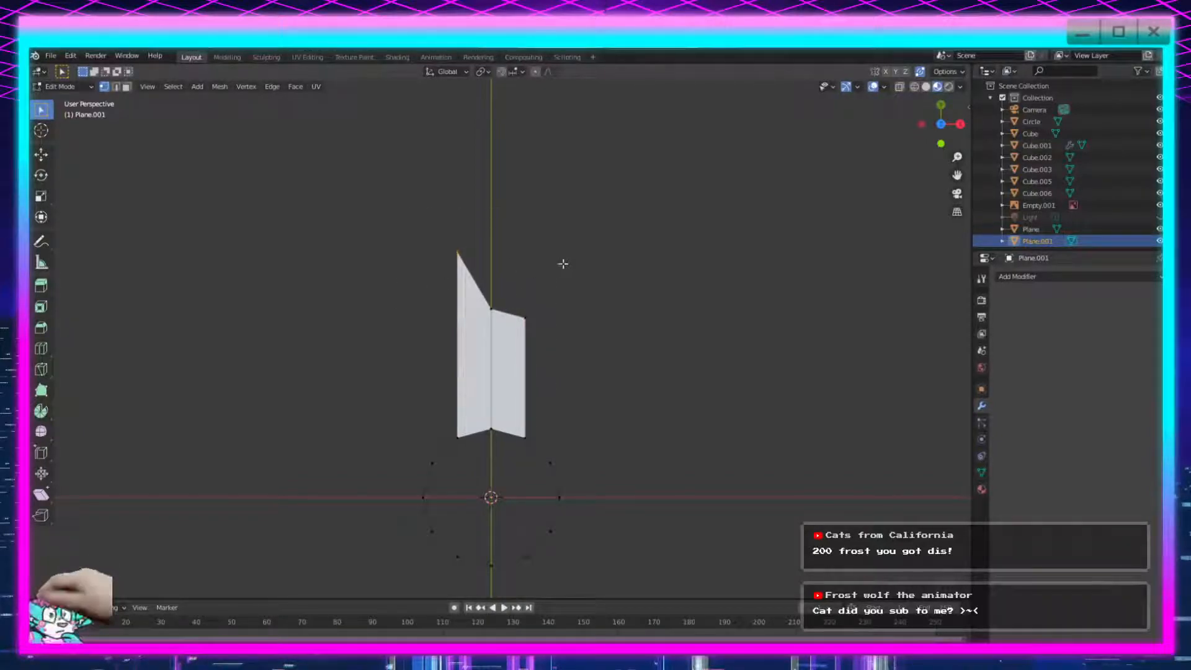
drag(566, 216, 359, 375)
key(s)
key(x)
key(y)
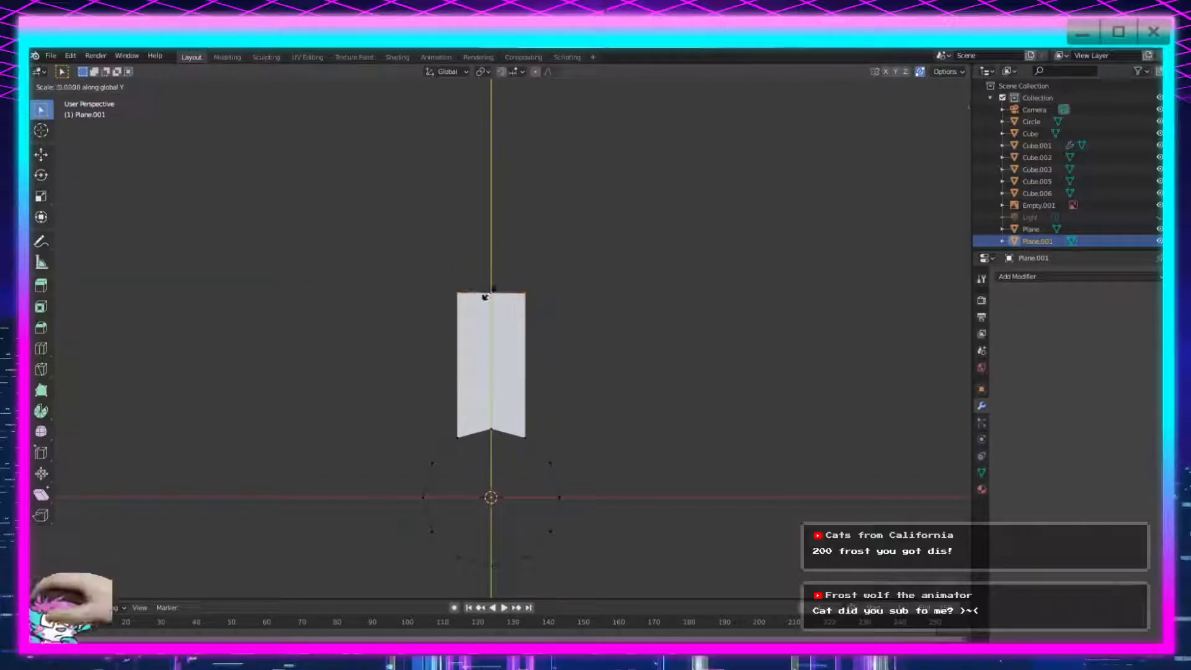
click(493, 296)
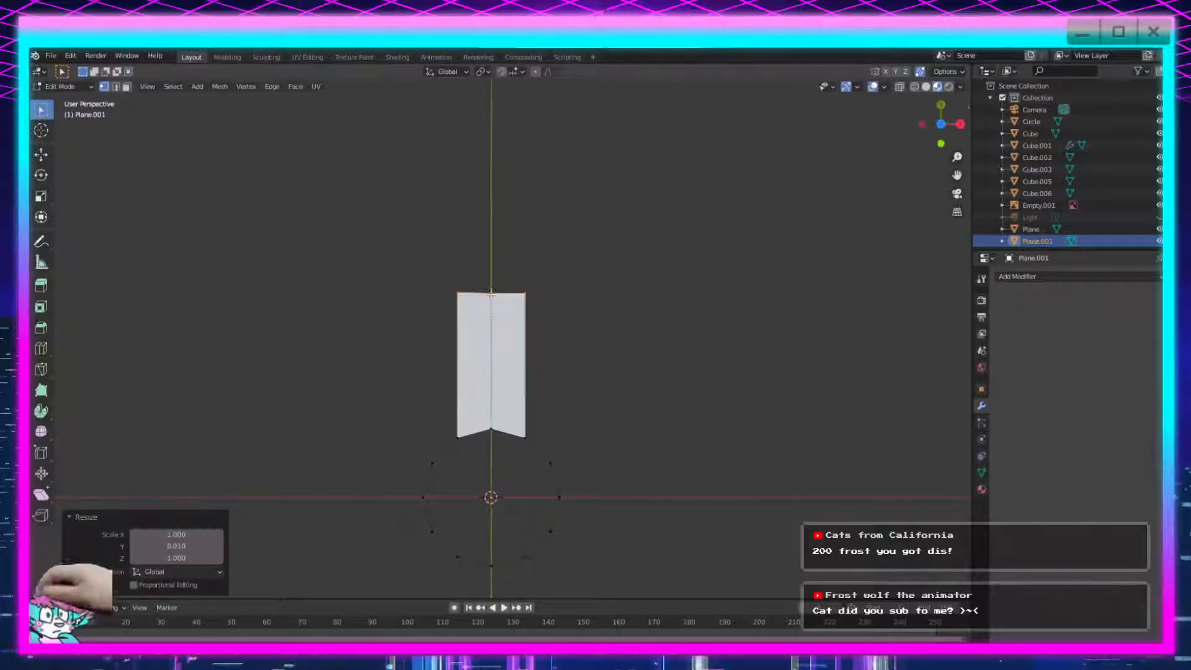
Delete the blade's outer end vertices, leaving only the circle.
scroll(511, 372, up, 4)
middle_drag(511, 372, 588, 393)
scroll(553, 394, down, 4)
drag(601, 150, 395, 301)
key(x)
click(397, 300)
Extrude the entire circle outward into a flat ring by scaling it by 4.181, and deselect it.
drag(629, 330, 356, 569)
key(e)
key(s)
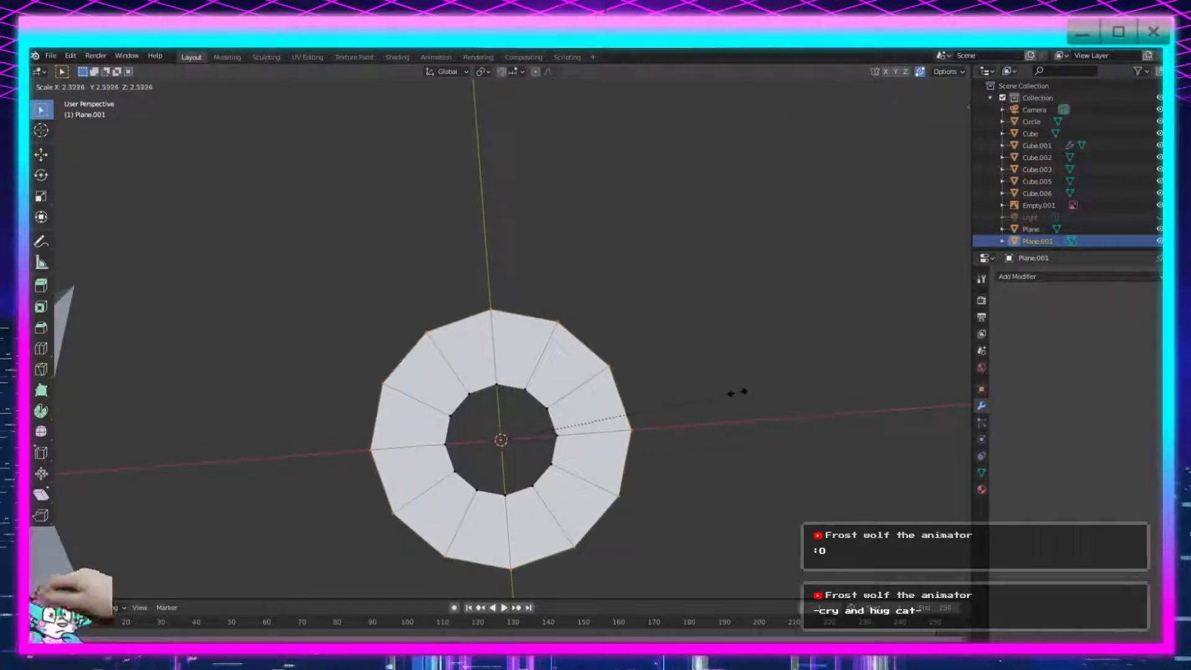
click(927, 385)
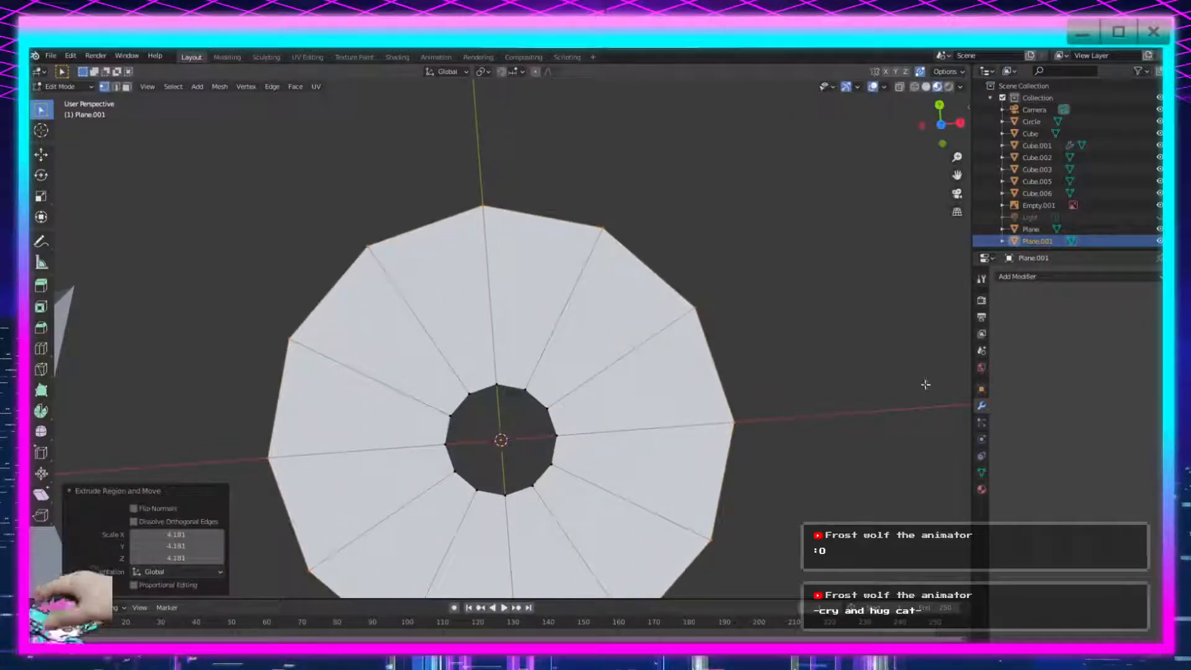
scroll(542, 342, down, 4)
drag(727, 257, 601, 472)
scroll(743, 455, up, 6)
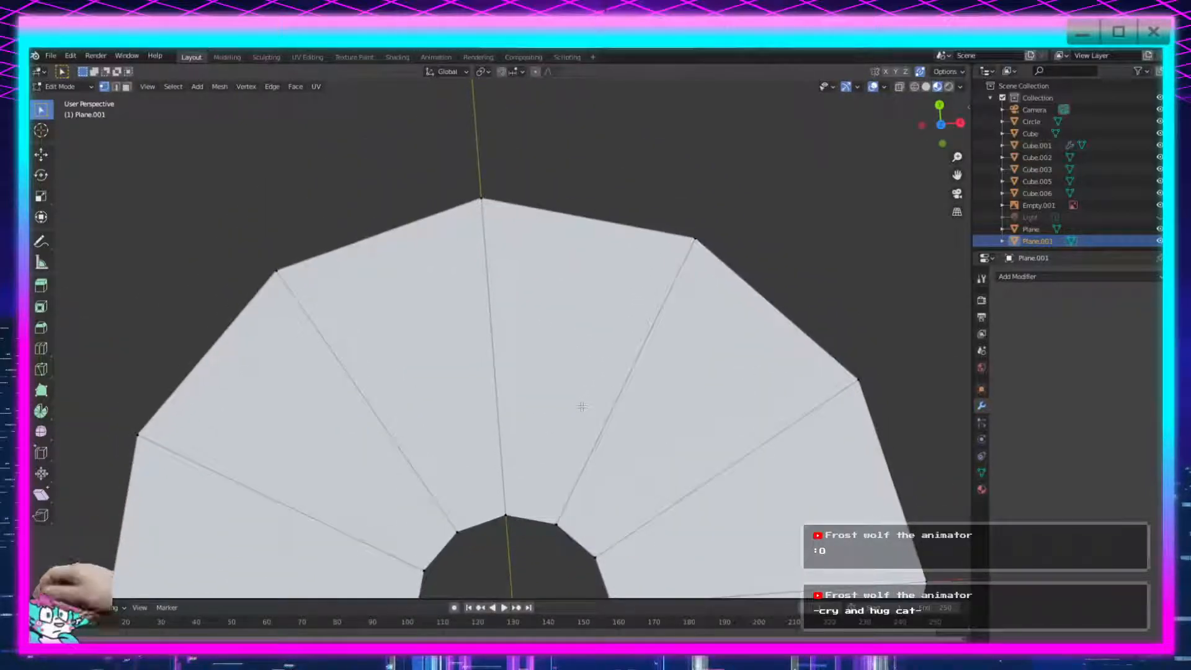
scroll(565, 383, down, 3)
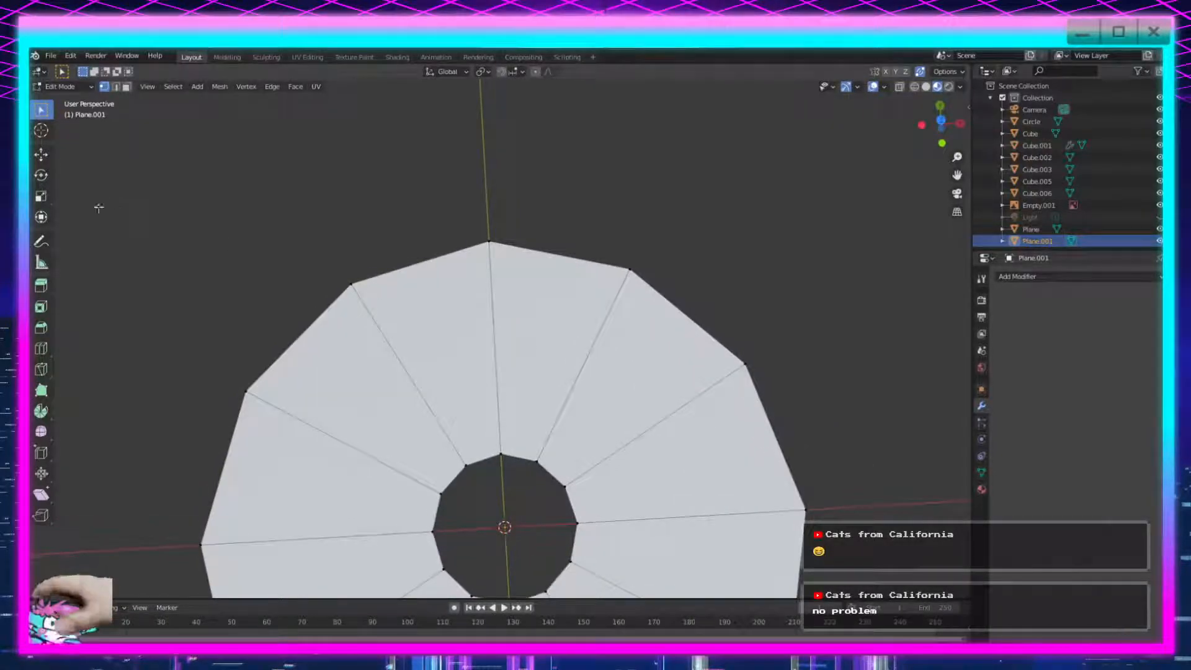
click(41, 369)
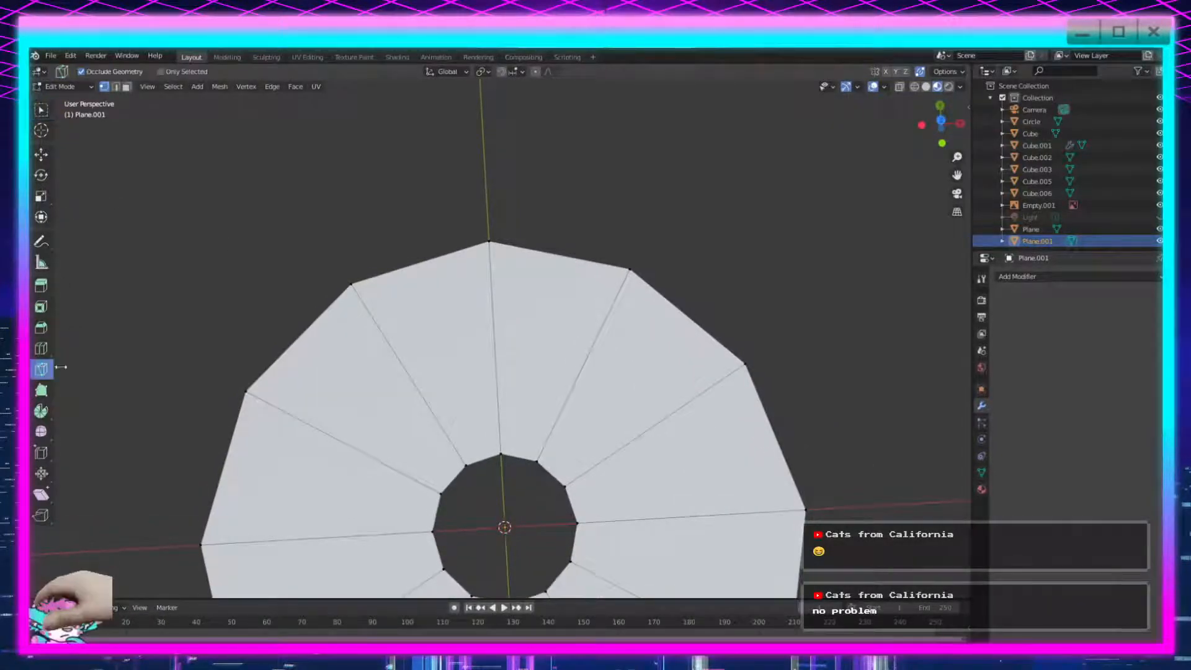
click(489, 240)
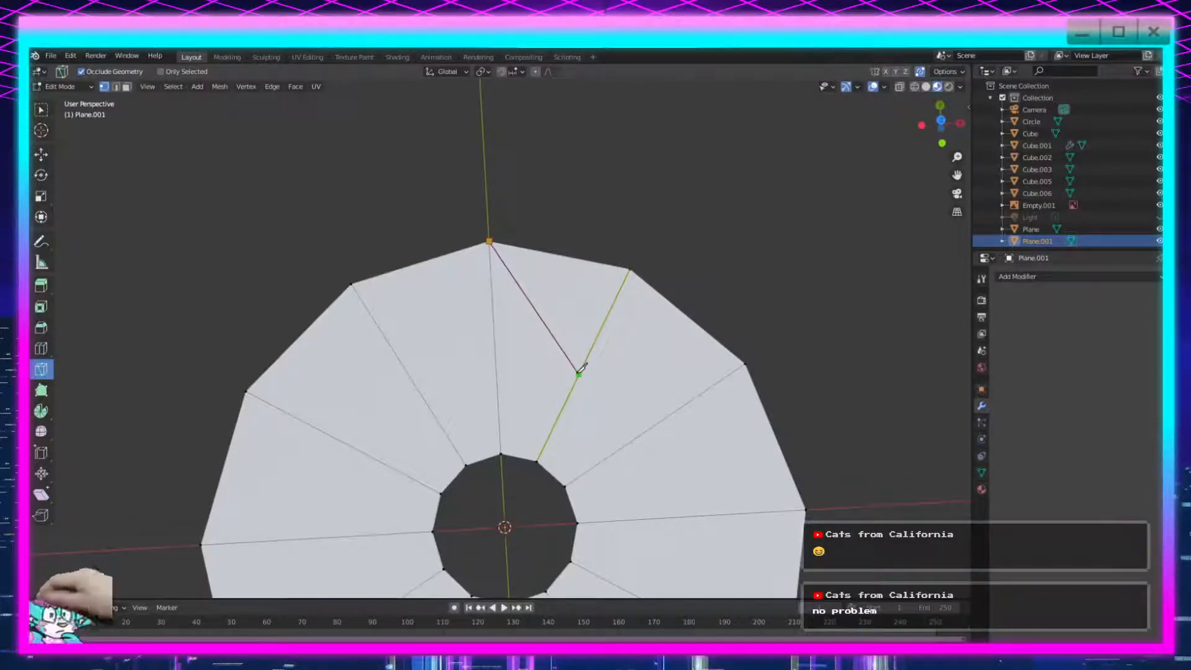
key(e)
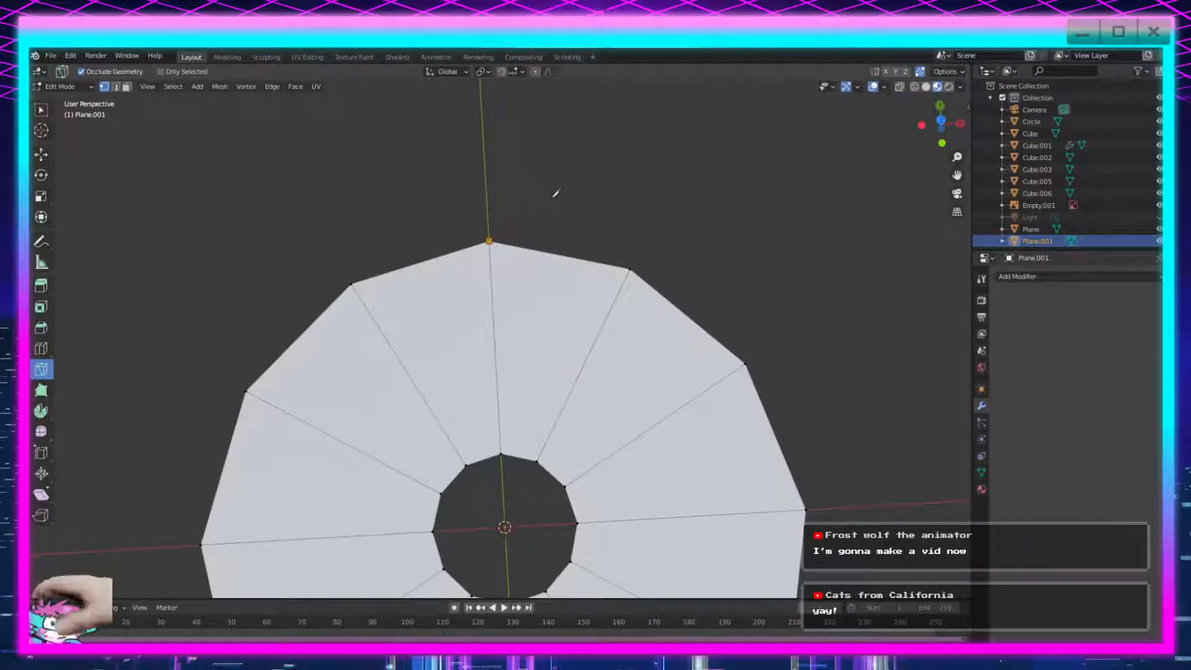
scroll(235, 221, down, 5)
click(43, 109)
Add a cylinder at the origin, in the hole of the flat ring.
scroll(467, 361, up, 2)
middle_drag(523, 457, 559, 402)
scroll(563, 421, down, 3)
scroll(559, 401, up, 3)
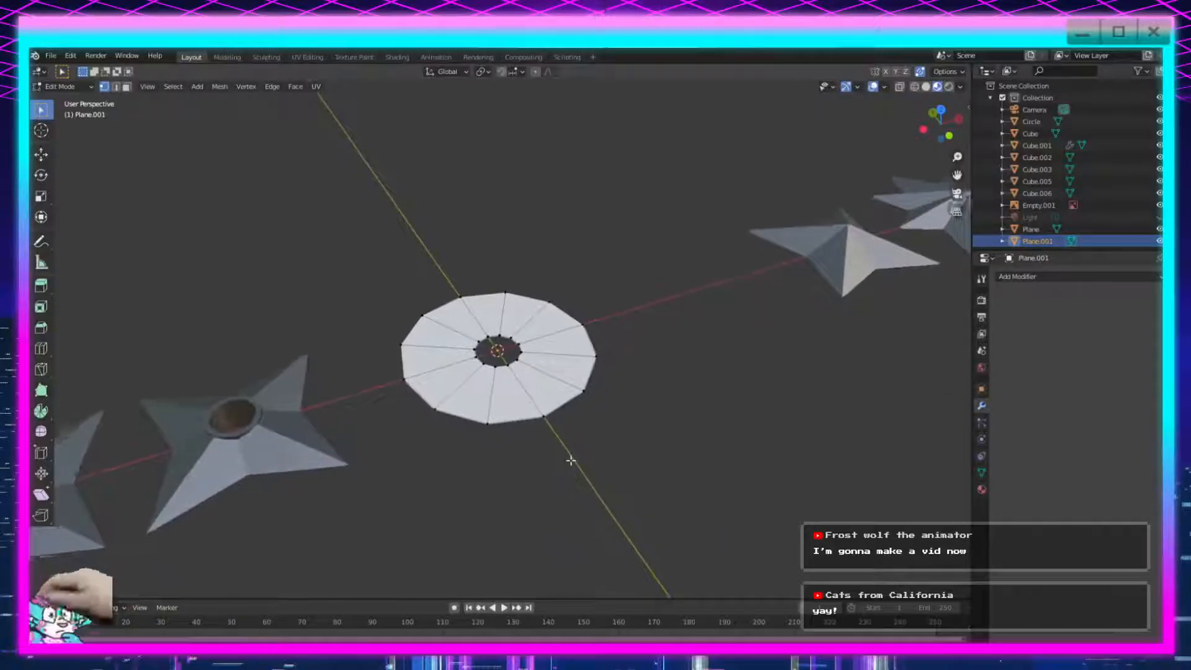
key(shift+a)
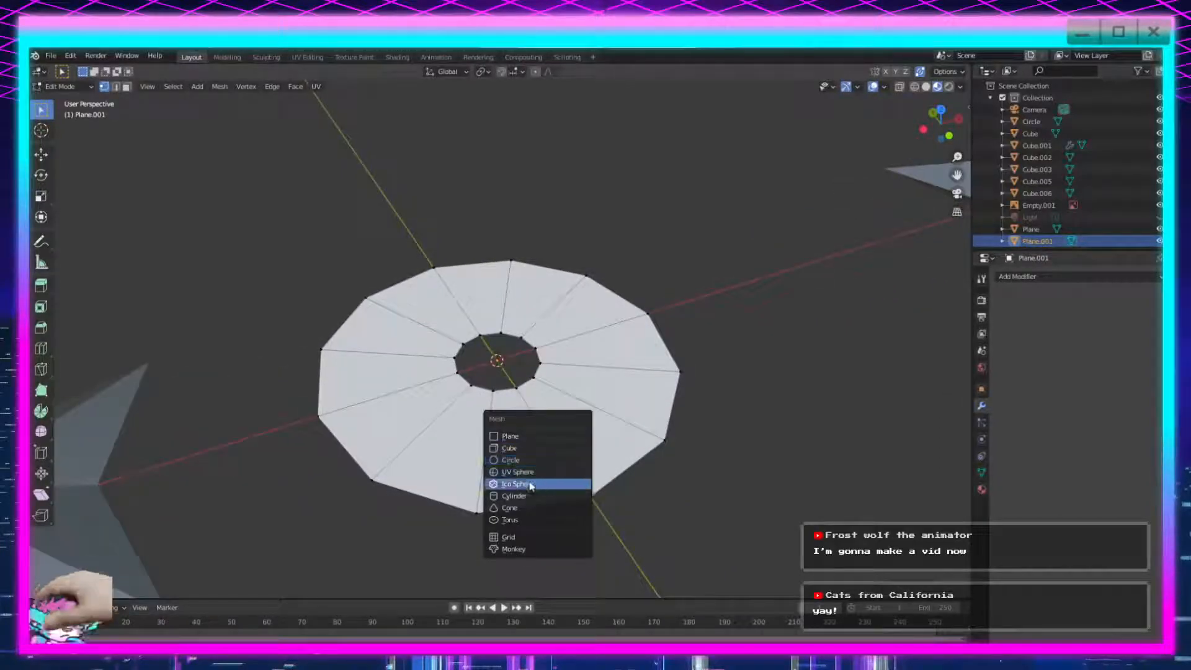
click(526, 496)
scroll(526, 496, down, 4)
middle_drag(541, 391, 589, 398)
scroll(523, 439, up, 4)
Move the cylinder about 0.0092 m along the X axis from the ring's centre.
key(Tab)
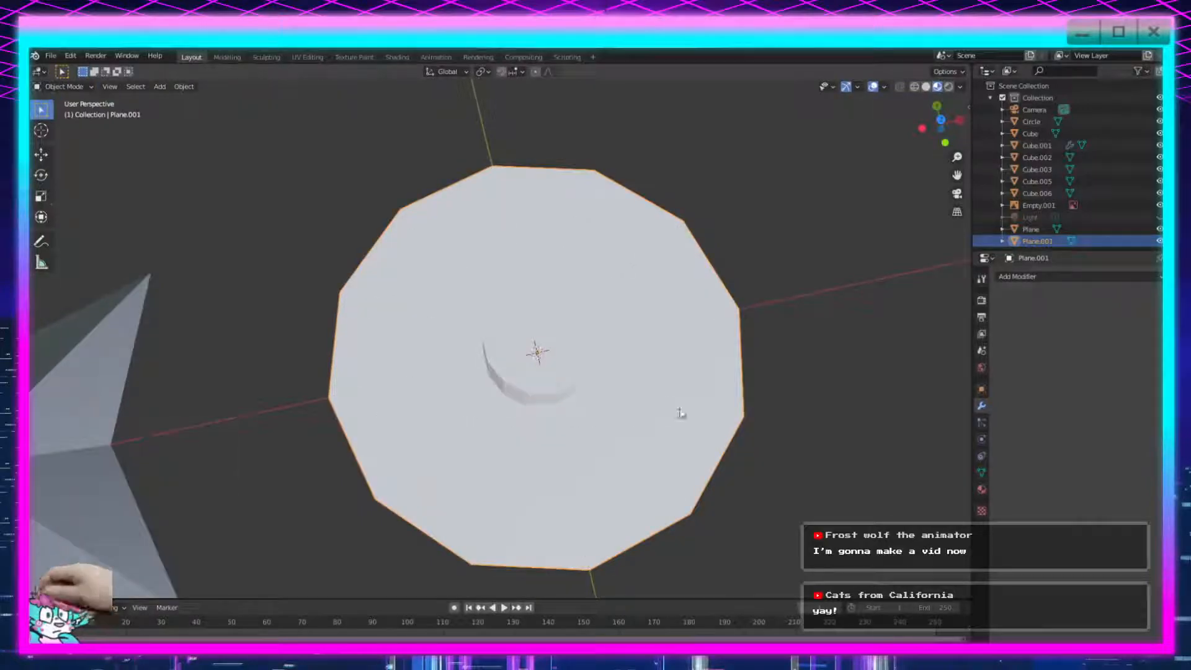
key(Tab)
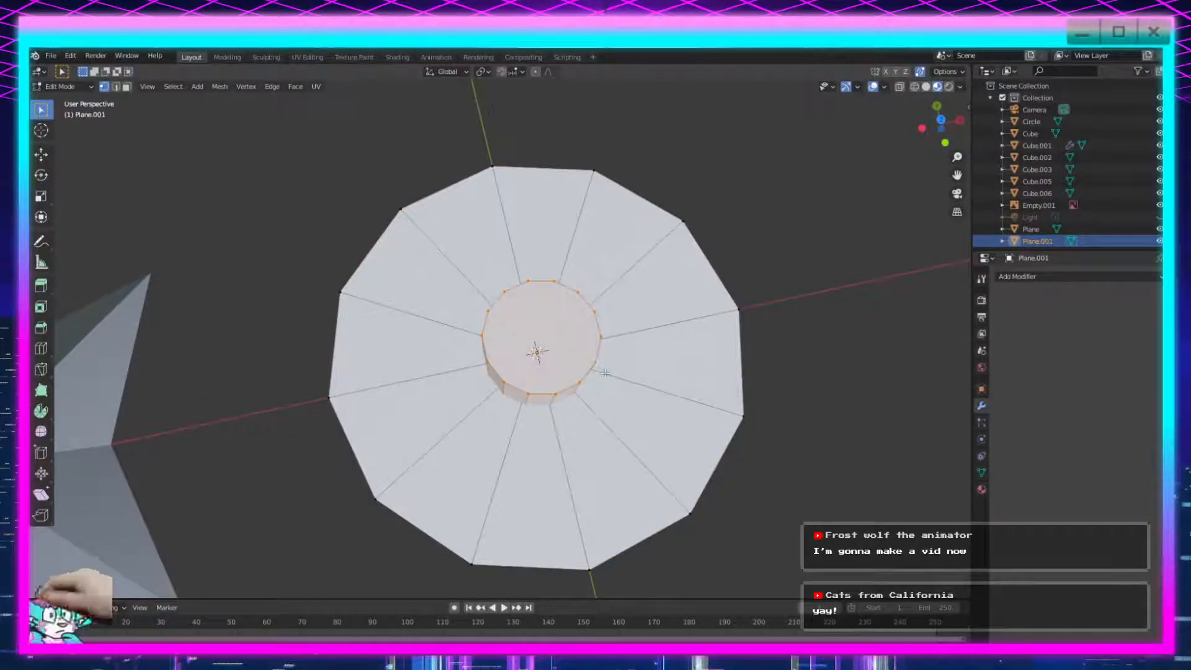
key(g)
key(x)
click(678, 369)
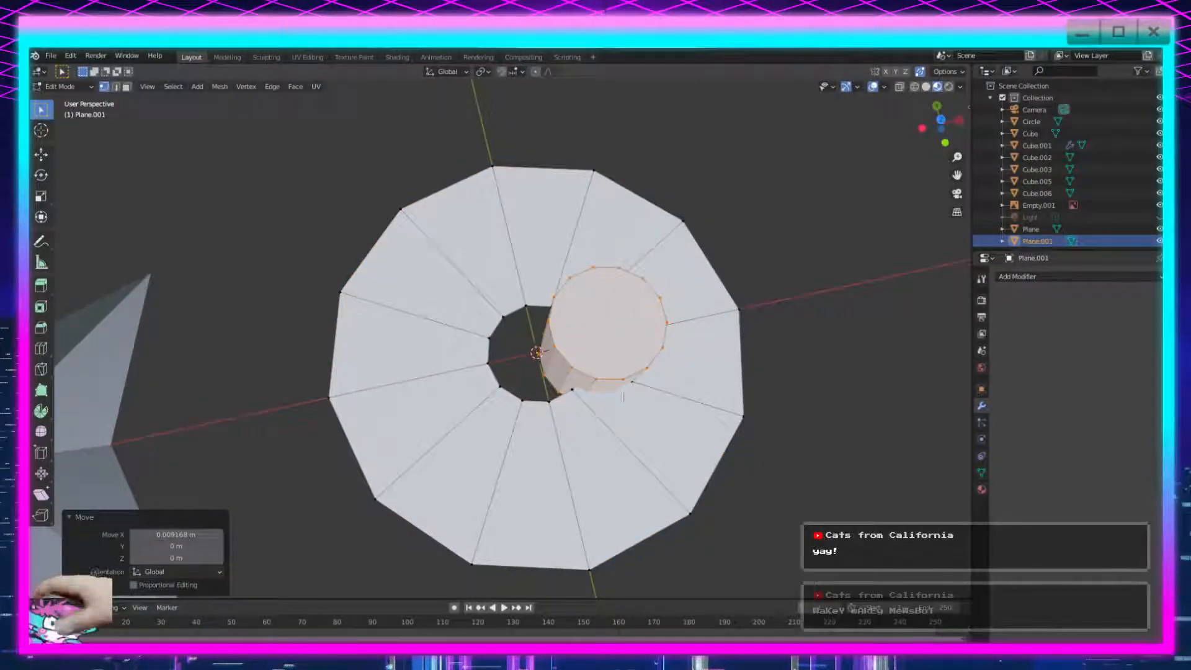
Try to scale the cylinder slightly narrower along the X axis.
scroll(816, 428, up, 3)
key(s)
key(x)
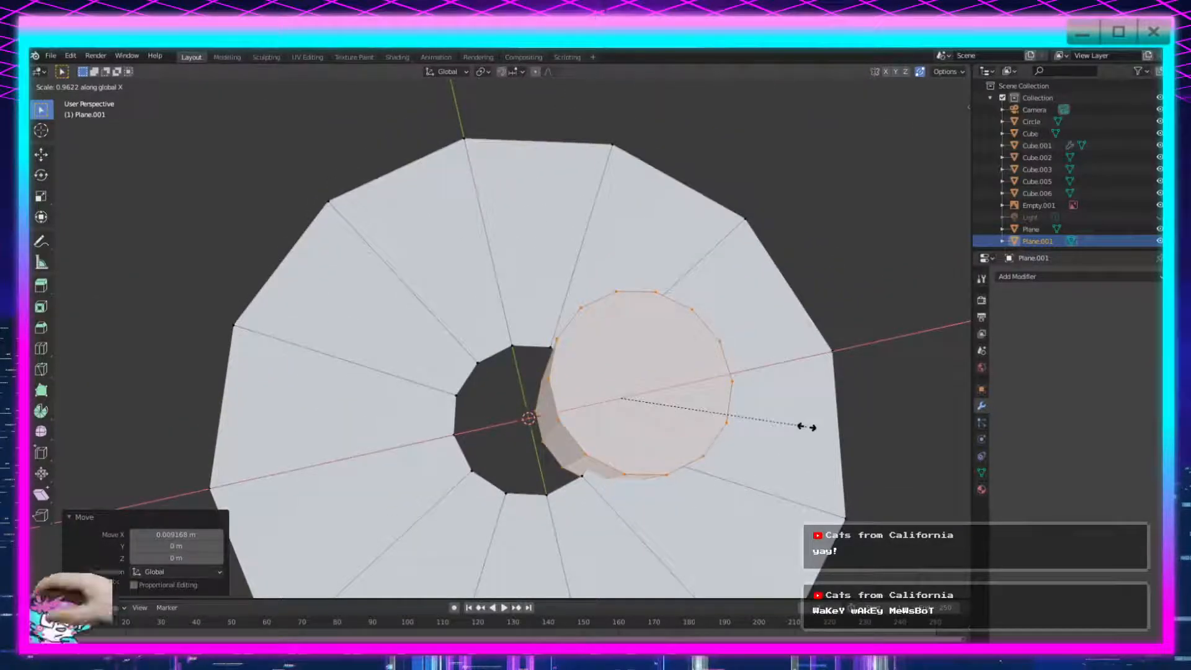
click(806, 426)
key(s)
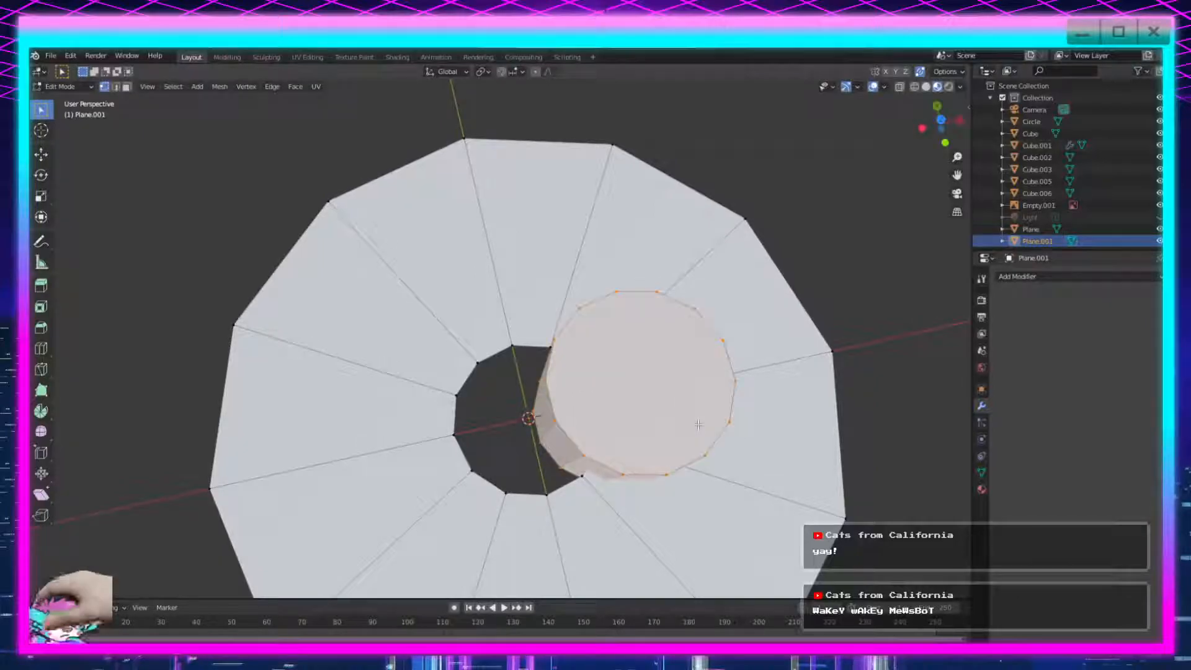
Scale the central cylinder down to about 0.31 of its size inside the ring's hole.
key(Escape)
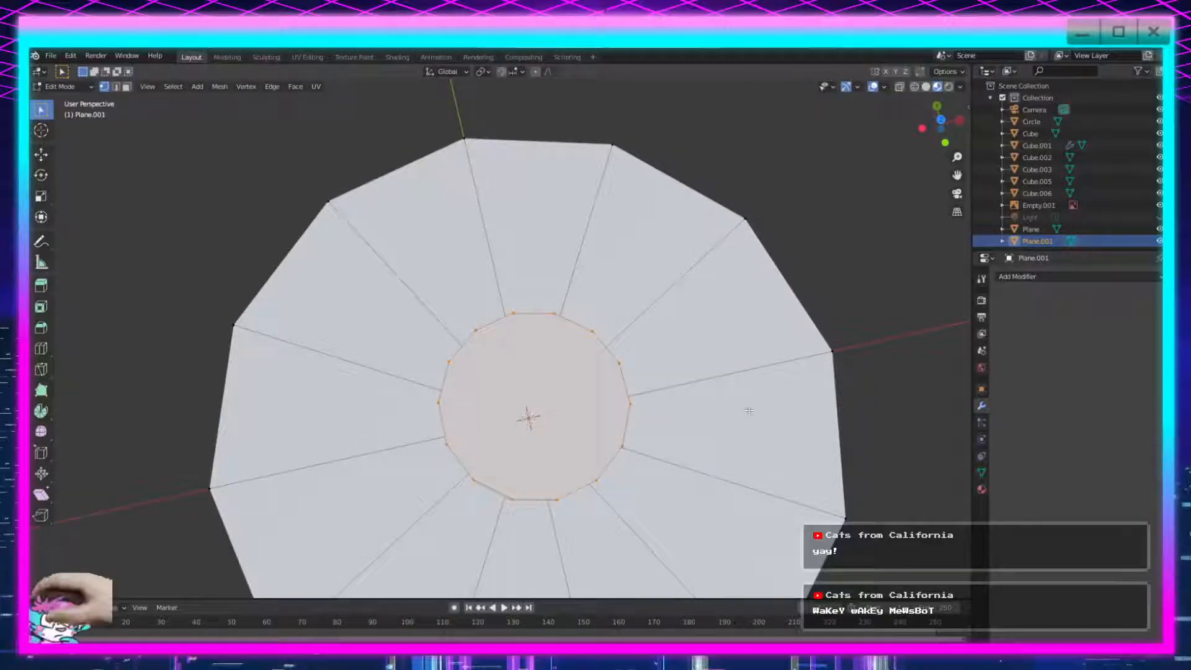
key(s)
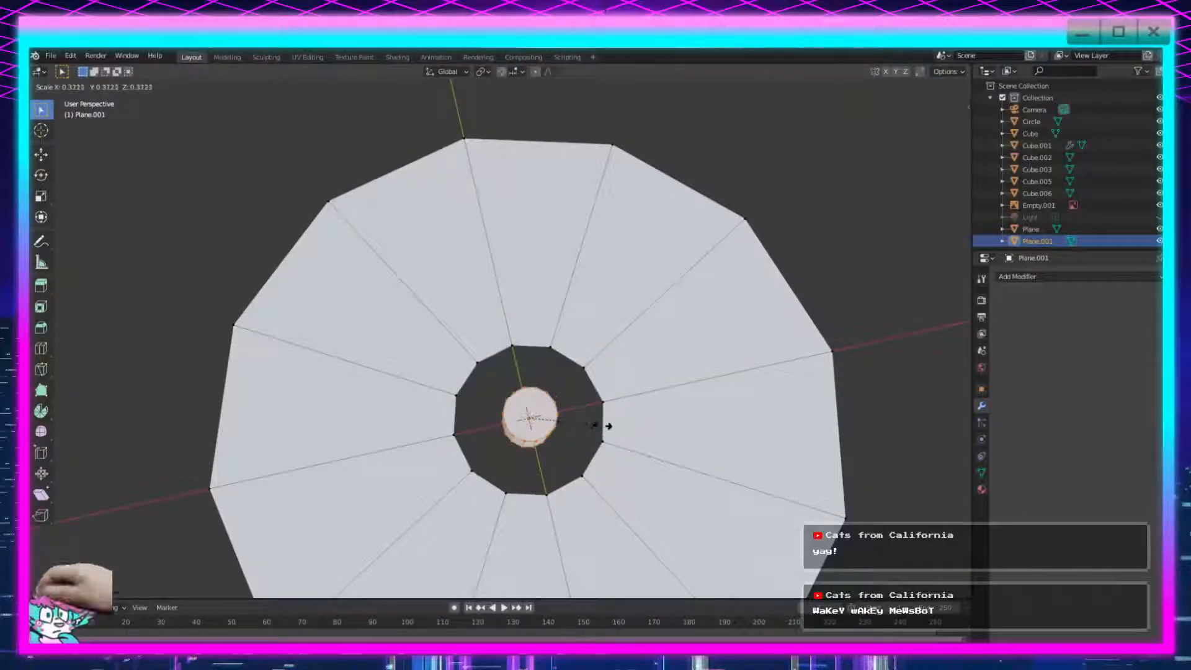
click(605, 426)
Delete the vertices of three quarters of the ring, keeping only the quarter between the positive X and Y axes.
scroll(590, 433, down, 4)
drag(784, 300, 710, 445)
drag(715, 402, 517, 563)
shift+drag(539, 420, 433, 537)
shift+drag(473, 413, 338, 545)
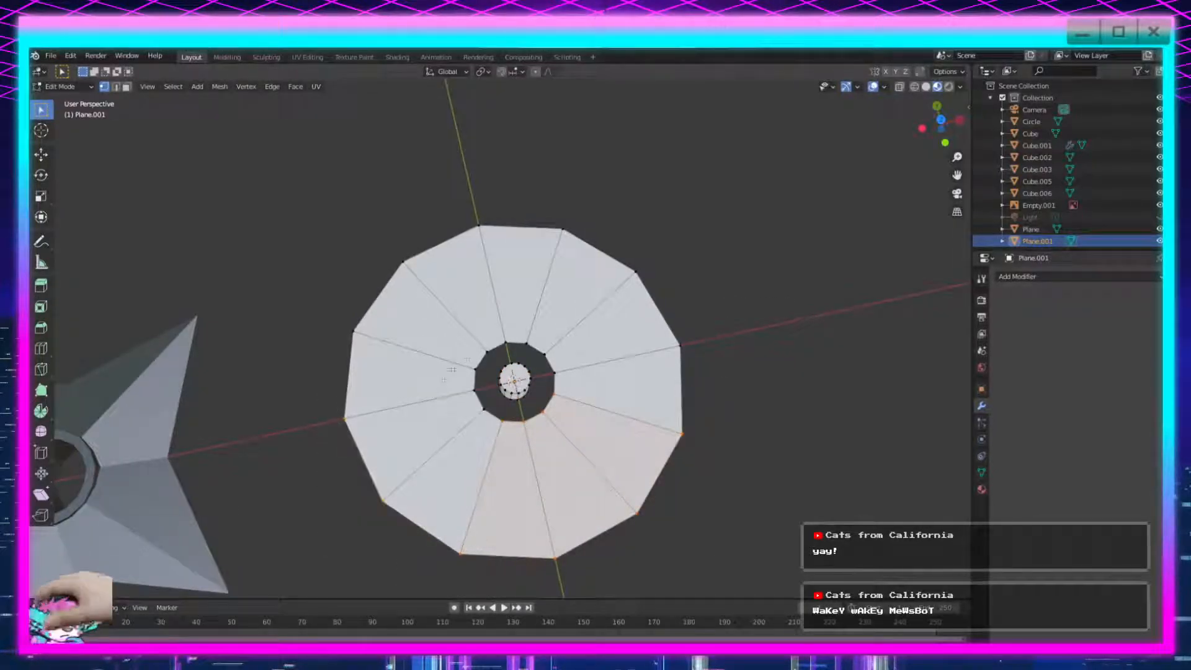
shift+drag(485, 360, 305, 505)
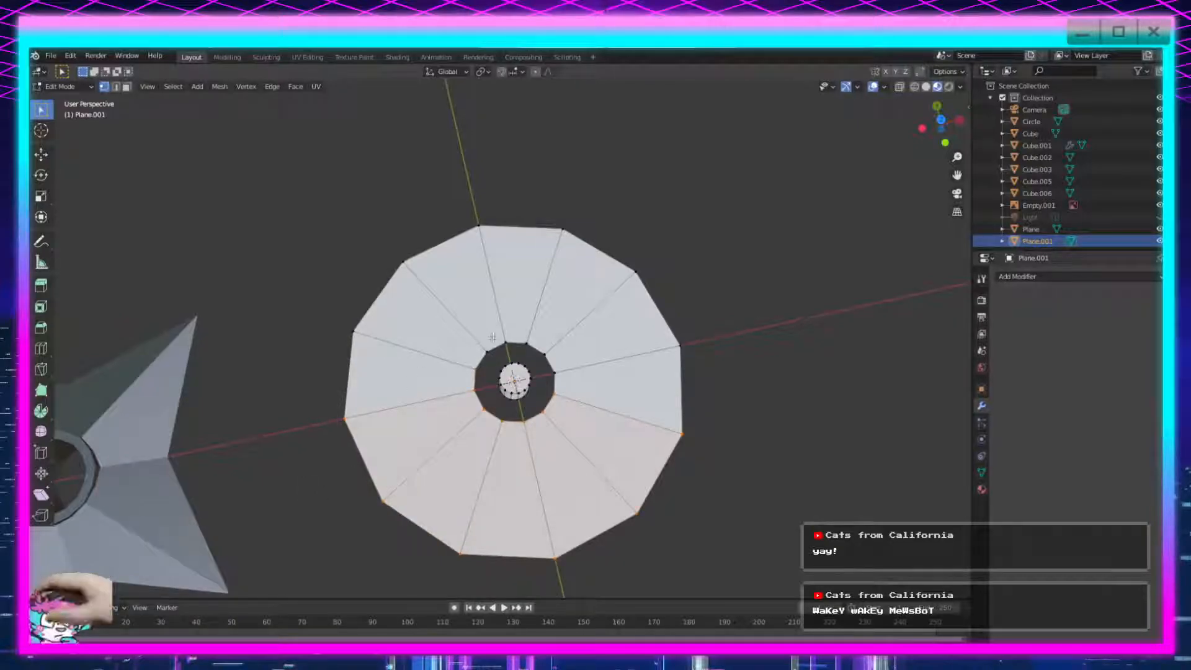
shift+drag(421, 260, 328, 345)
key(x)
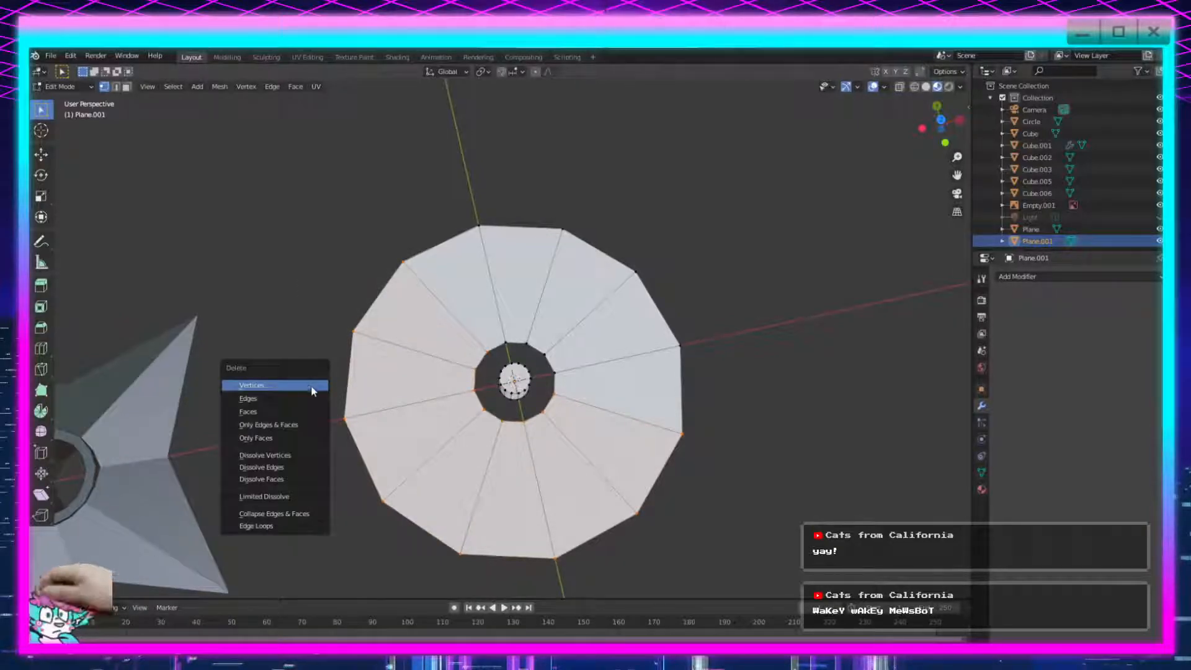
click(312, 389)
Turn on X-ray display and move the small cylinder about 0.013 m along X onto the quarter ring.
scroll(452, 420, up, 4)
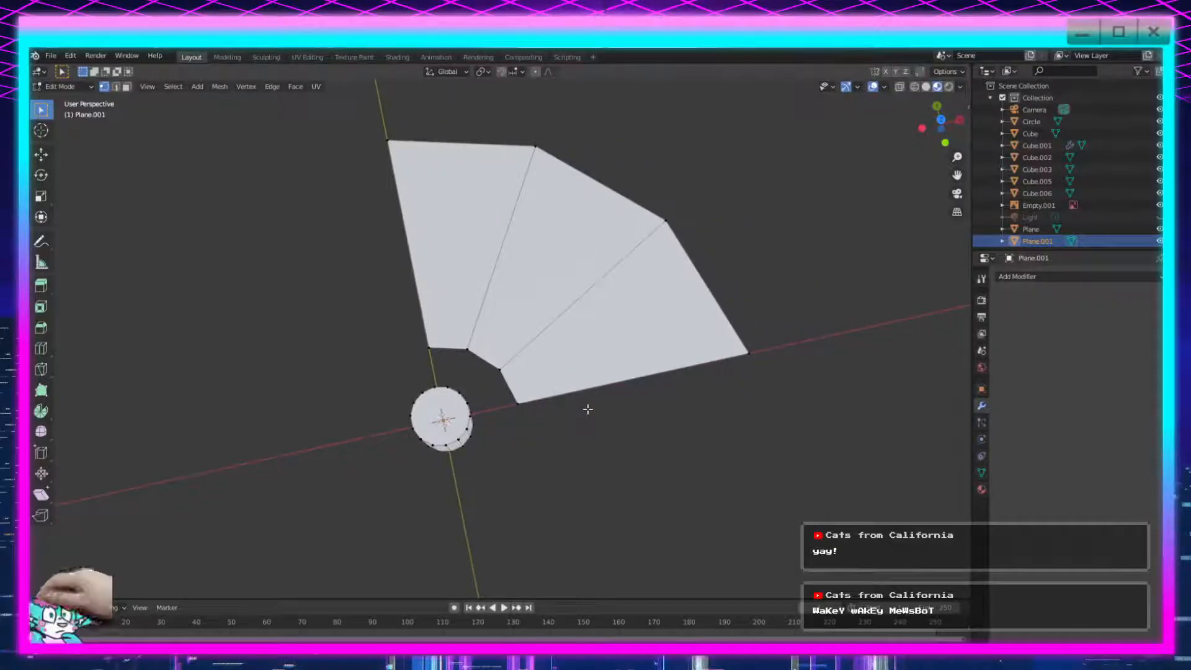
click(899, 87)
drag(503, 363, 366, 494)
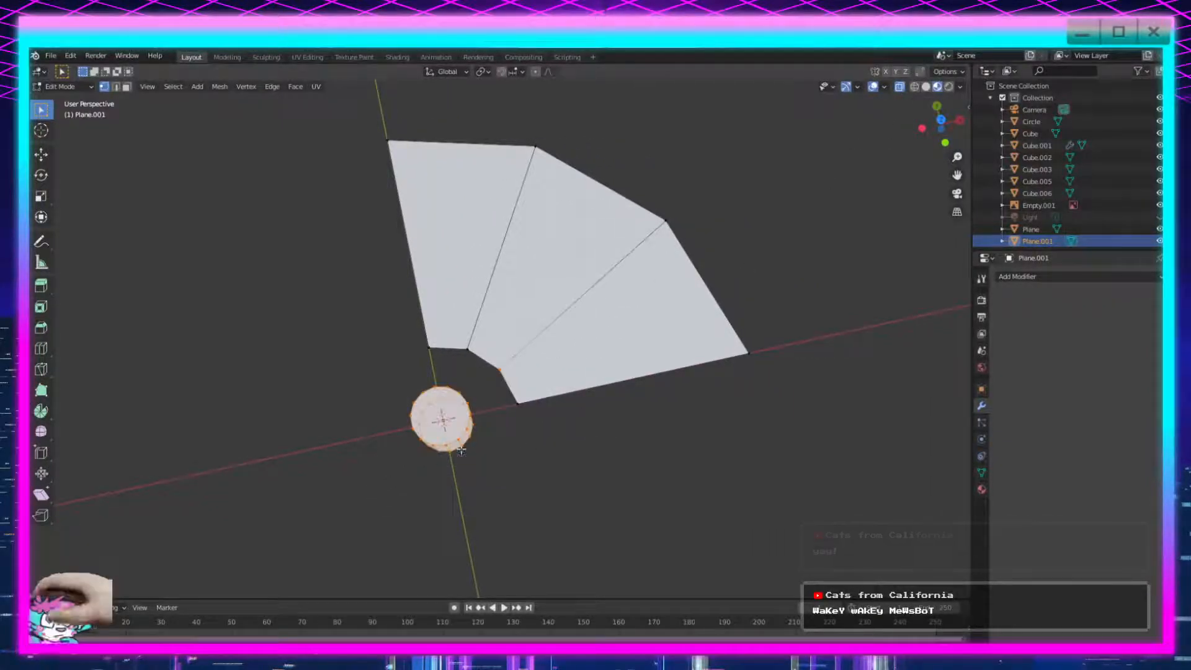
key(g)
key(x)
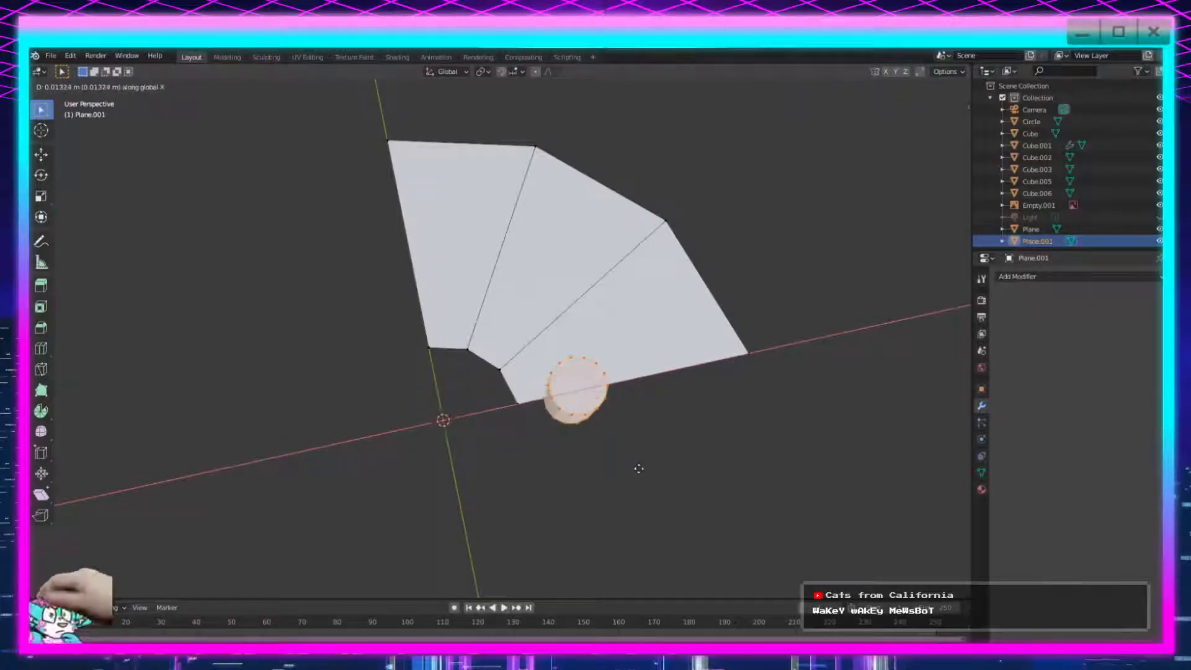
click(638, 473)
Scale the cylinder up uniformly by about 1.718.
scroll(616, 490, down, 5)
middle_drag(582, 466, 571, 433)
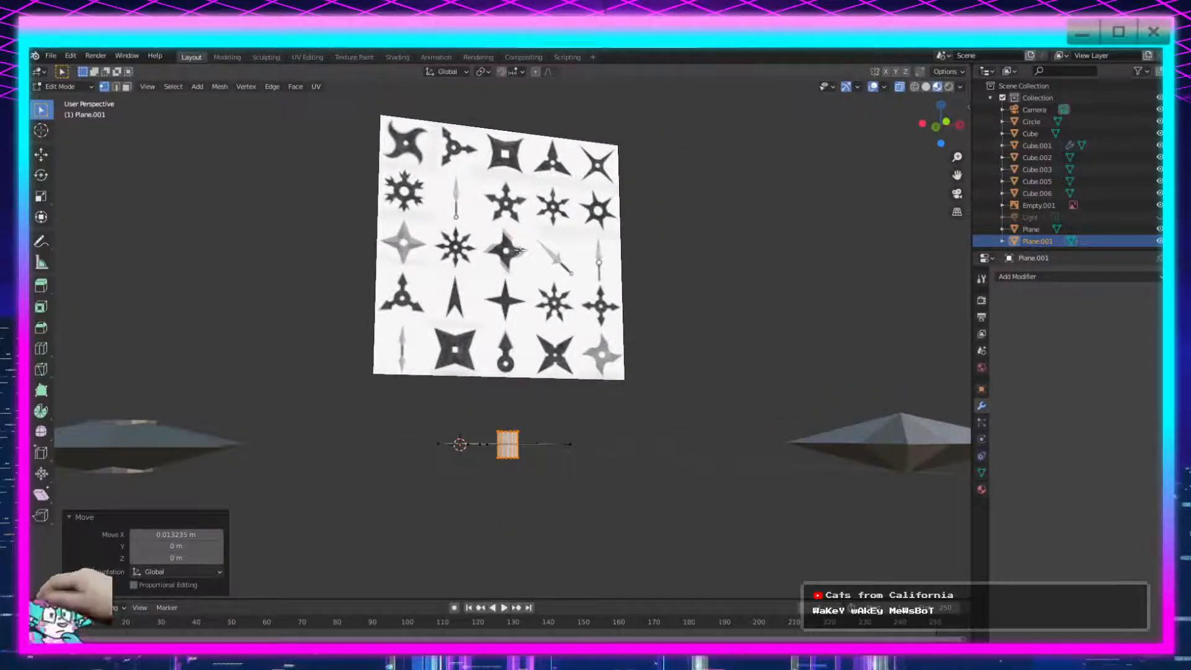
middle_drag(556, 401, 552, 450)
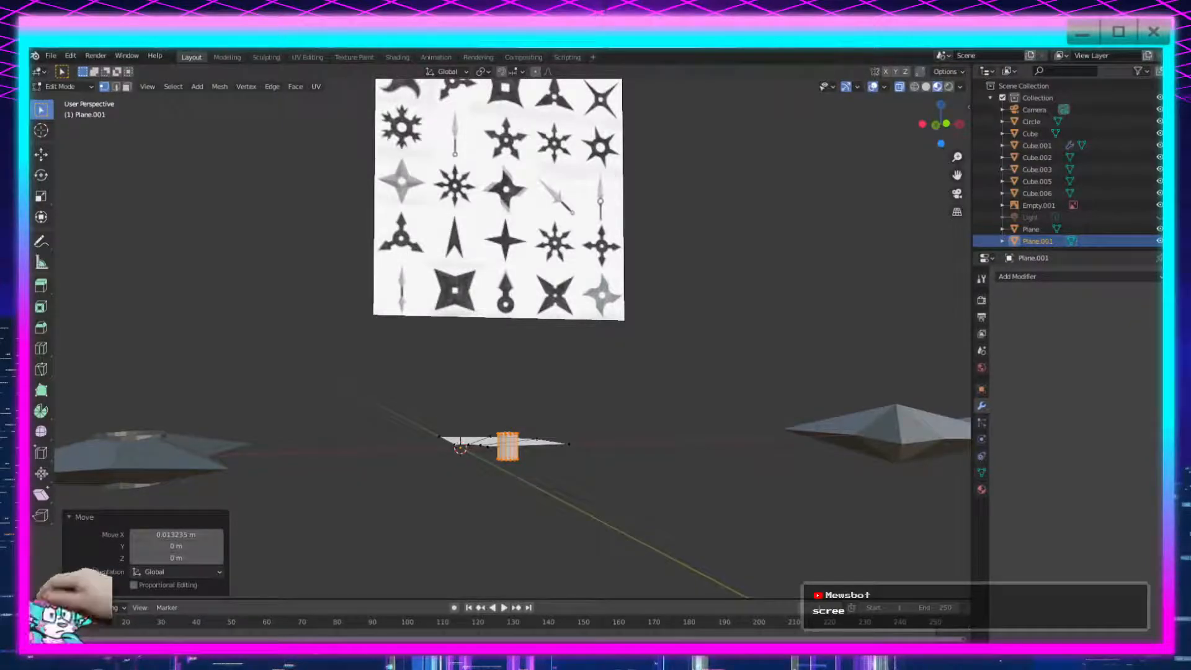
middle_drag(618, 407, 539, 391)
scroll(534, 435, up, 5)
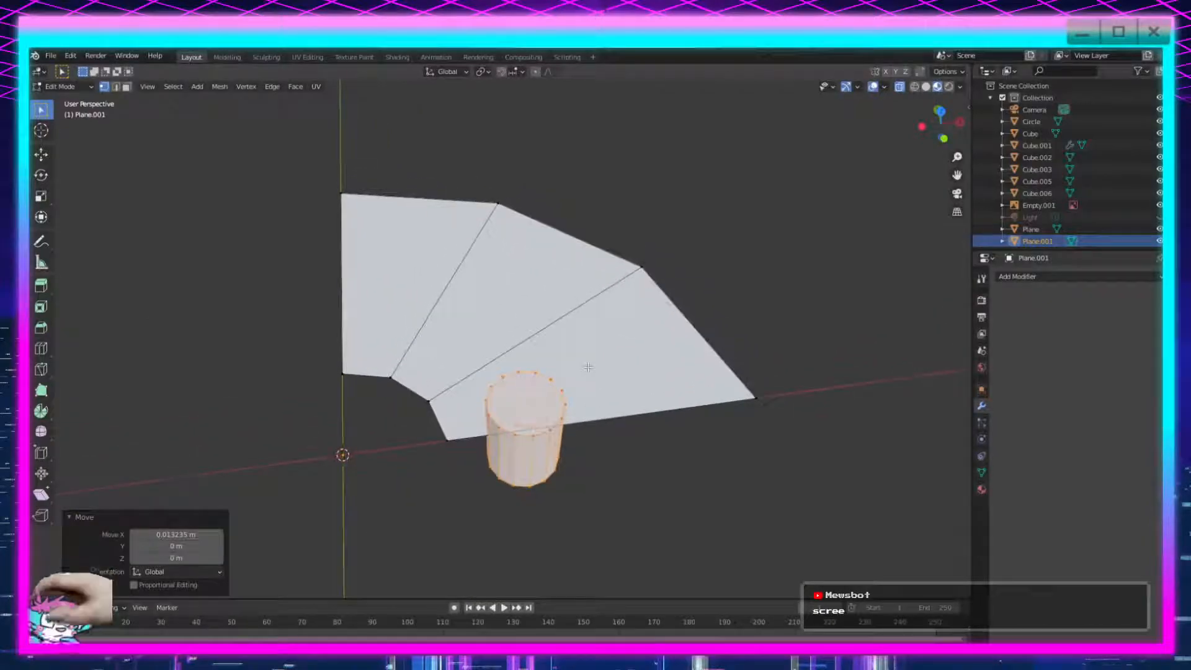
key(s)
click(633, 416)
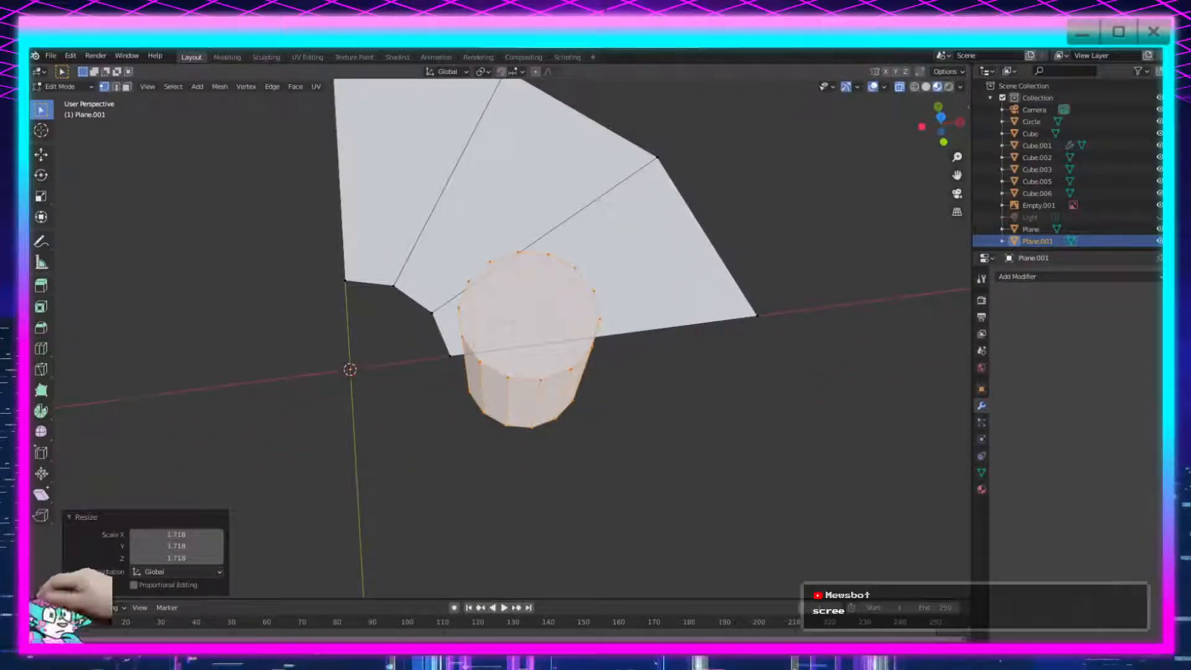
Reposition the cylinder along Y and then about 0.003 m along X so it sits within the quarter ring.
middle_drag(633, 416, 518, 508)
key(g)
key(y)
click(513, 425)
key(g)
key(x)
click(511, 428)
middle_drag(511, 428, 517, 486)
shift+middle_drag(518, 371, 521, 441)
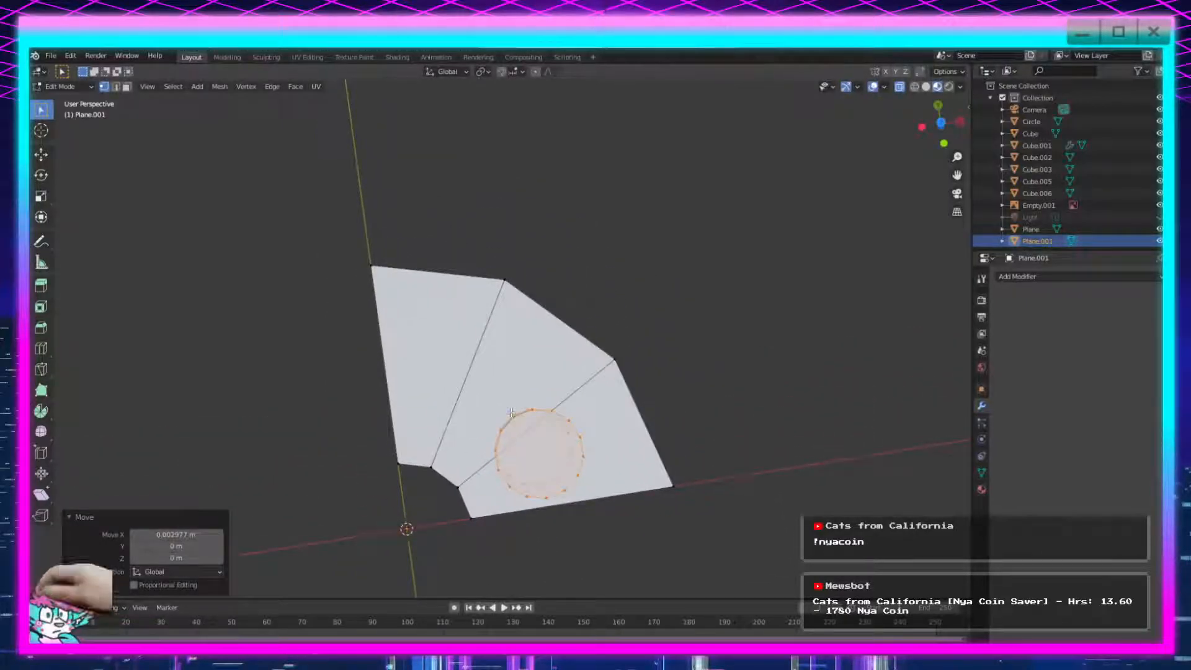
click(618, 445)
Delete the cylinder's vertices, leaving only the flat quarter ring.
middle_drag(550, 433, 520, 350)
mouse_move(520, 392)
middle_down()
mouse_move(505, 392)
mouse_move(506, 410)
middle_up()
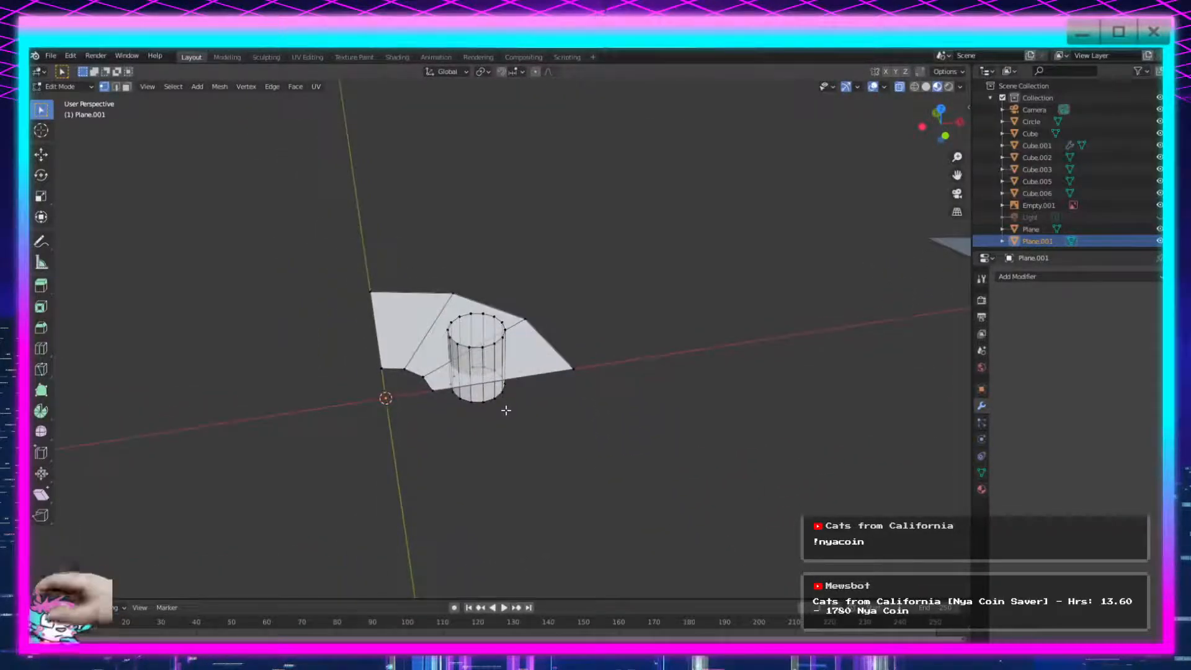
scroll(458, 422, down, 3)
scroll(459, 417, up, 5)
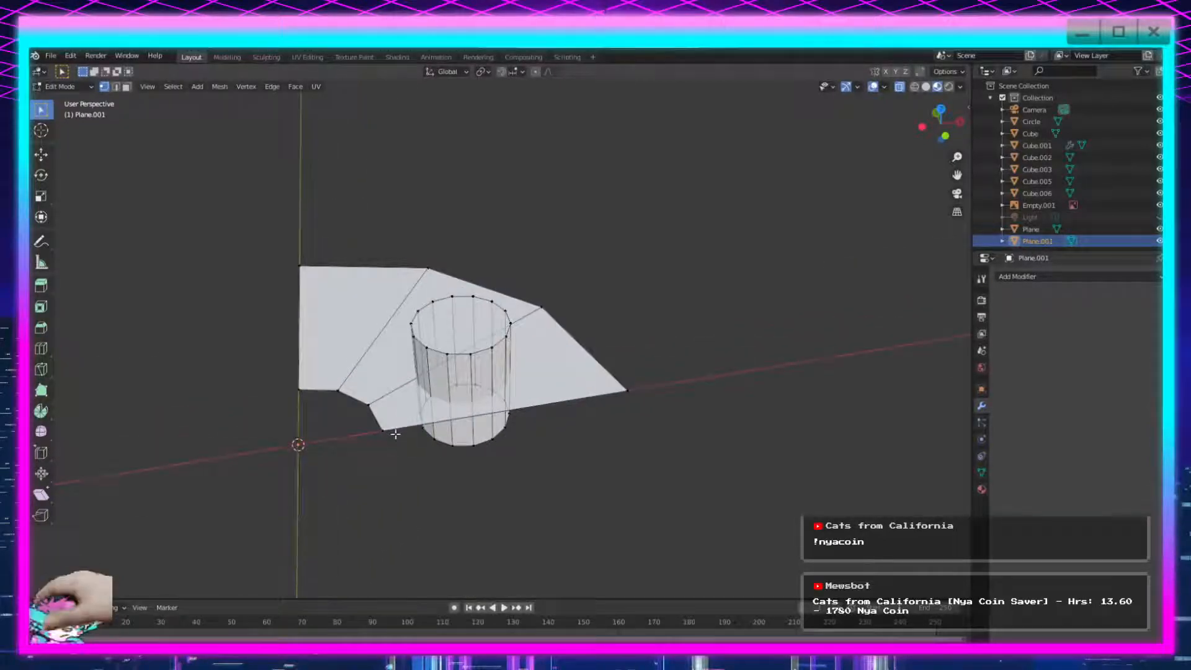
scroll(397, 432, down, 4)
scroll(393, 433, up, 4)
middle_drag(478, 491, 483, 426)
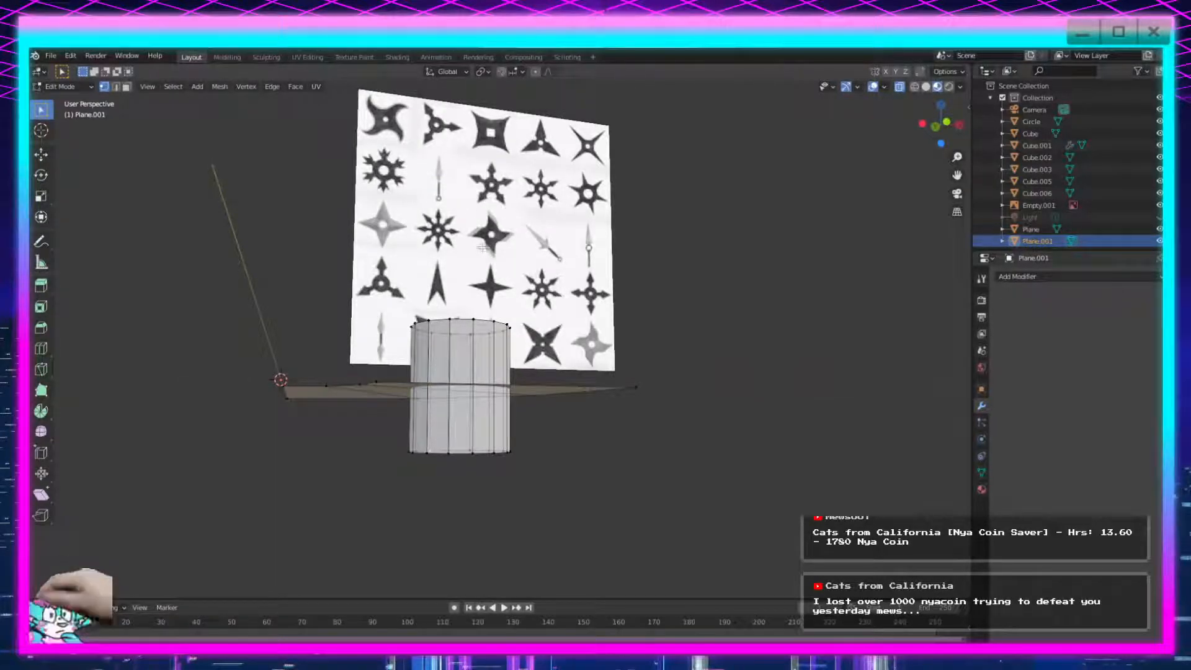
middle_drag(481, 236, 492, 448)
drag(521, 293, 444, 368)
key(x)
click(447, 367)
middle_drag(446, 366, 548, 447)
drag(701, 292, 610, 525)
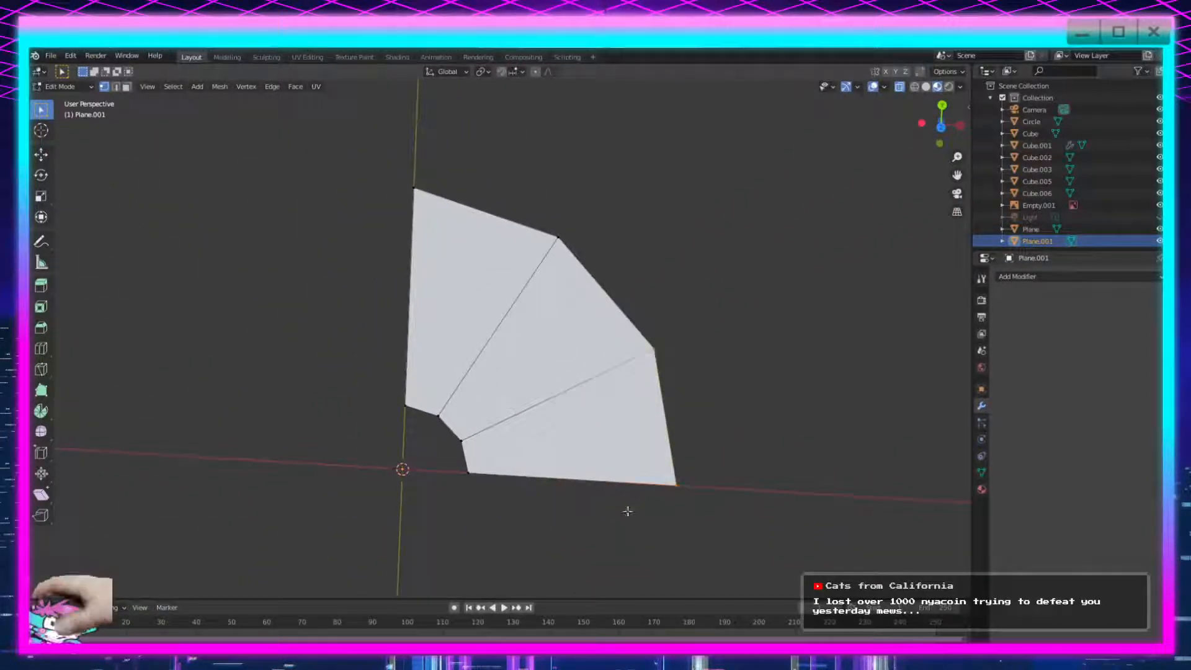
shift+middle_drag(714, 426, 761, 409)
key(g)
key(x)
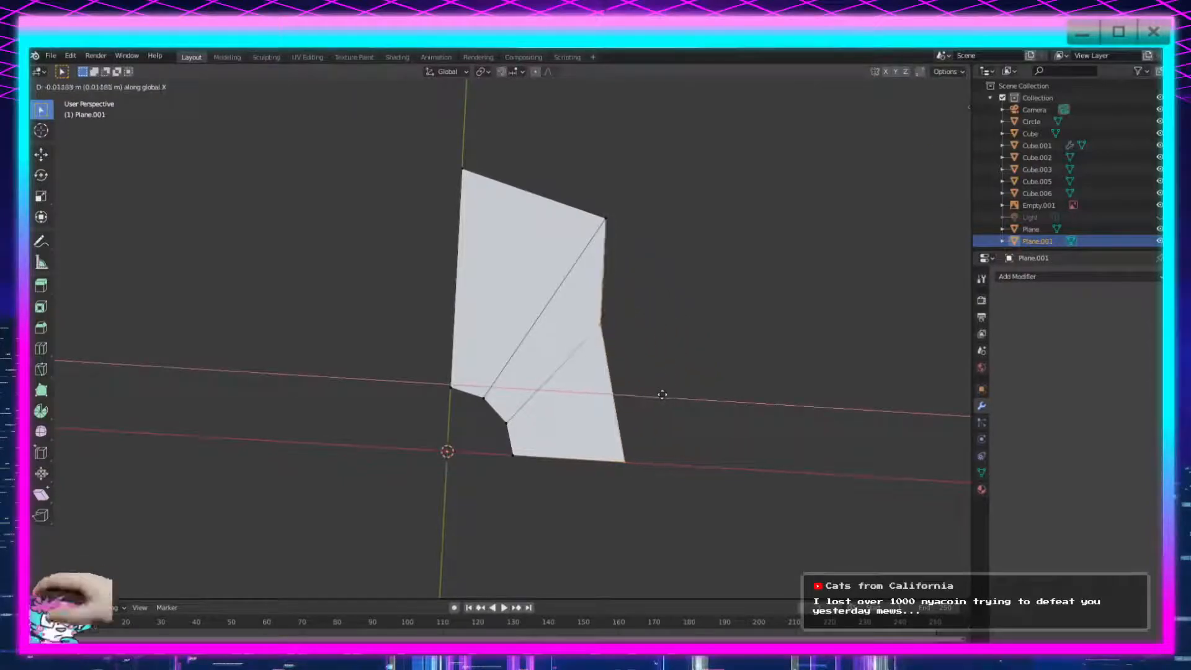
key(Escape)
Move the quarter ring's three outer vertices beyond the Y axis inward by about 0.007 m along X.
drag(788, 216, 546, 493)
key(g)
key(x)
click(731, 341)
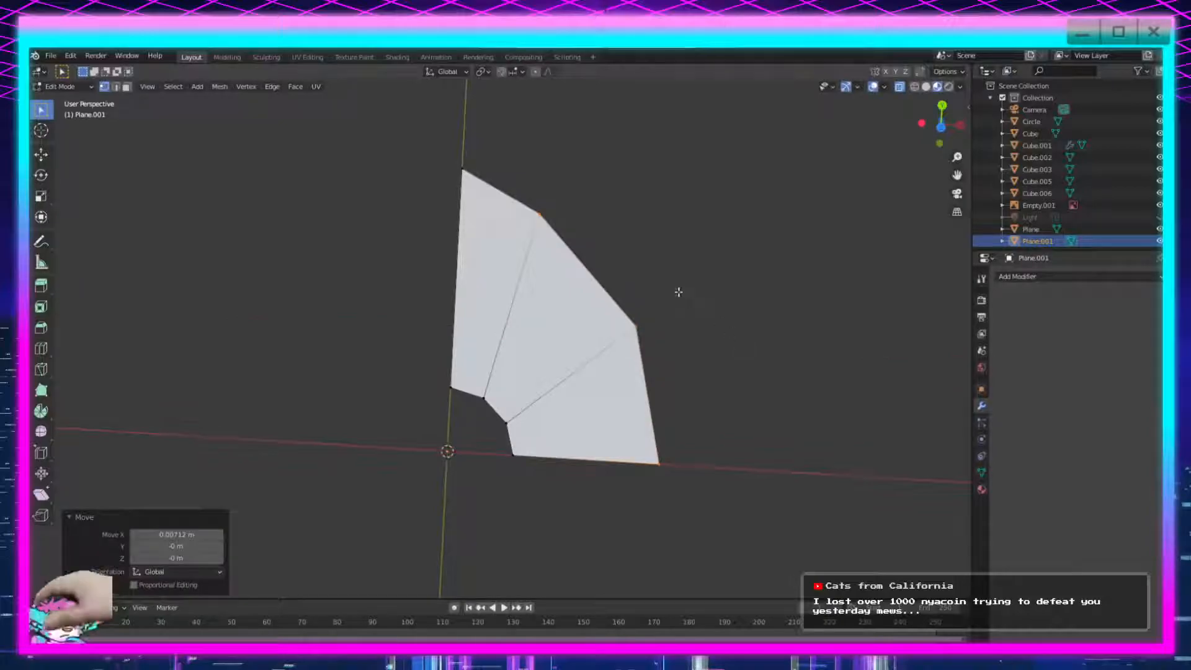
Slide the outer vertex nearest the Y-axis tip along the rim onto the neighbouring outer corner.
click(540, 216)
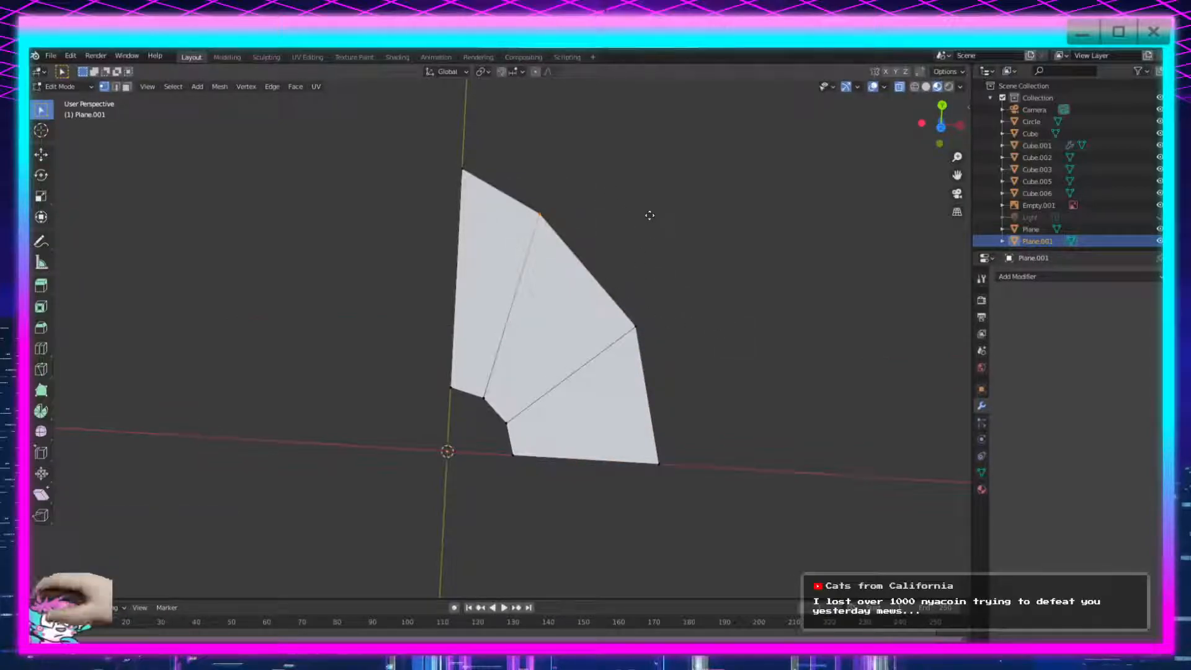
key(g)
key(g)
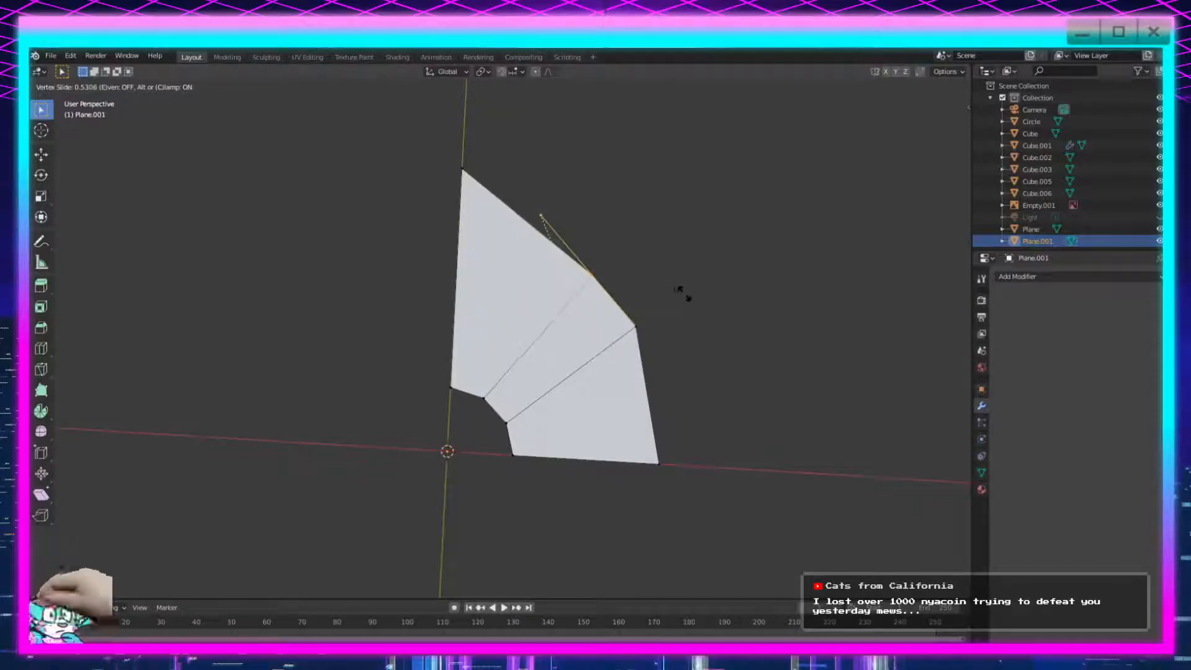
click(707, 361)
Edge-slide the two coinciding outer corner vertices inward and merge them at center.
drag(676, 309, 629, 344)
key(g)
key(g)
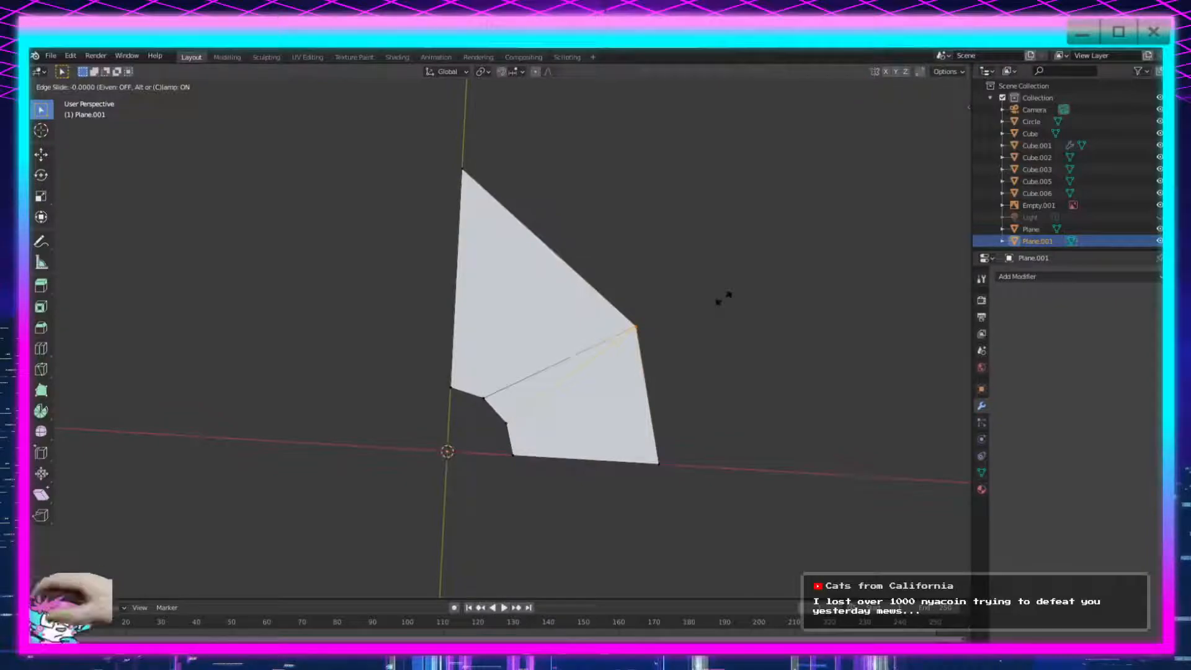
click(724, 298)
key(g)
key(g)
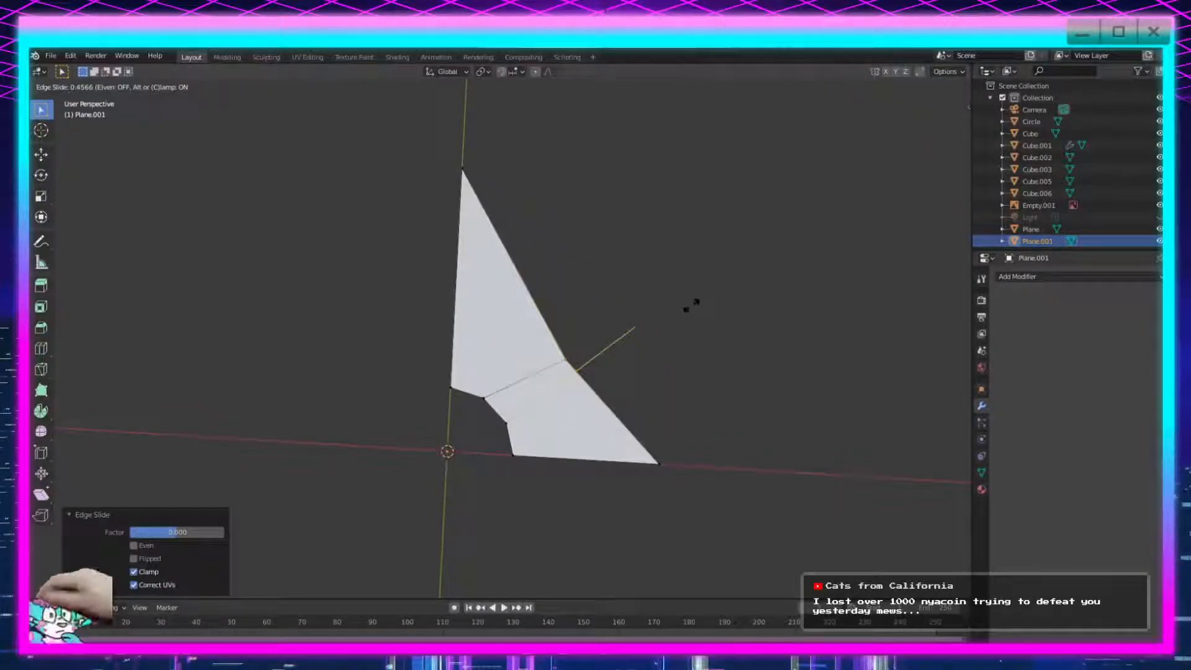
click(719, 369)
key(m)
click(659, 406)
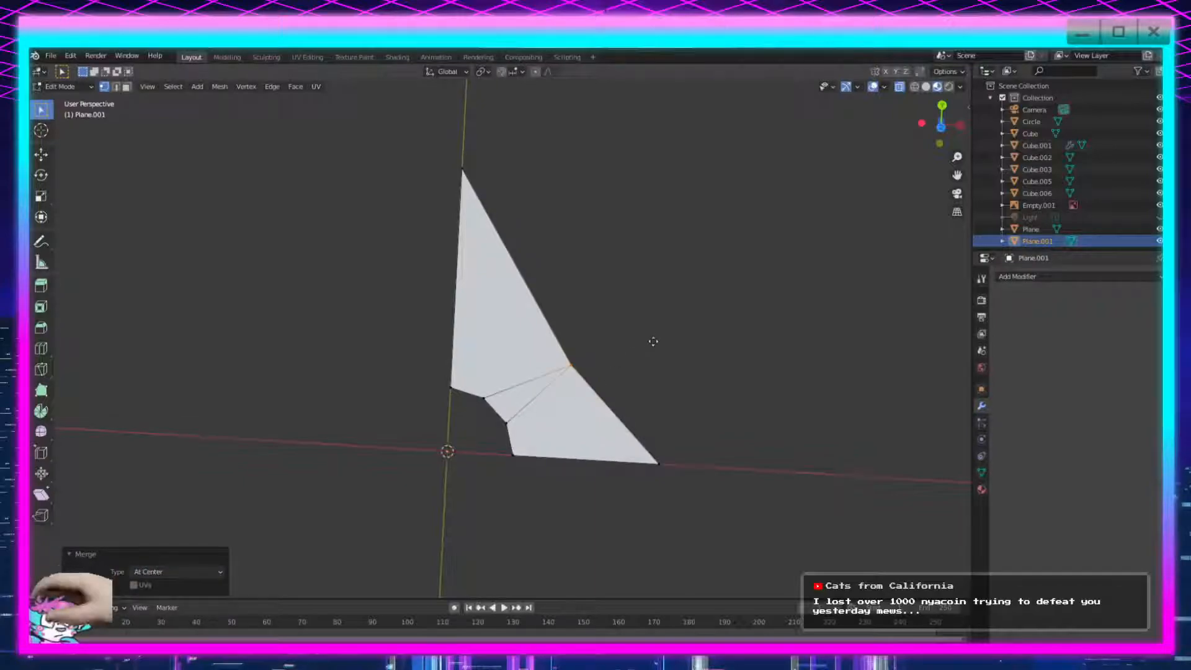
Slide the merged vertex further toward the inner rim to deepen the notch between the two tips.
key(g)
key(g)
click(618, 376)
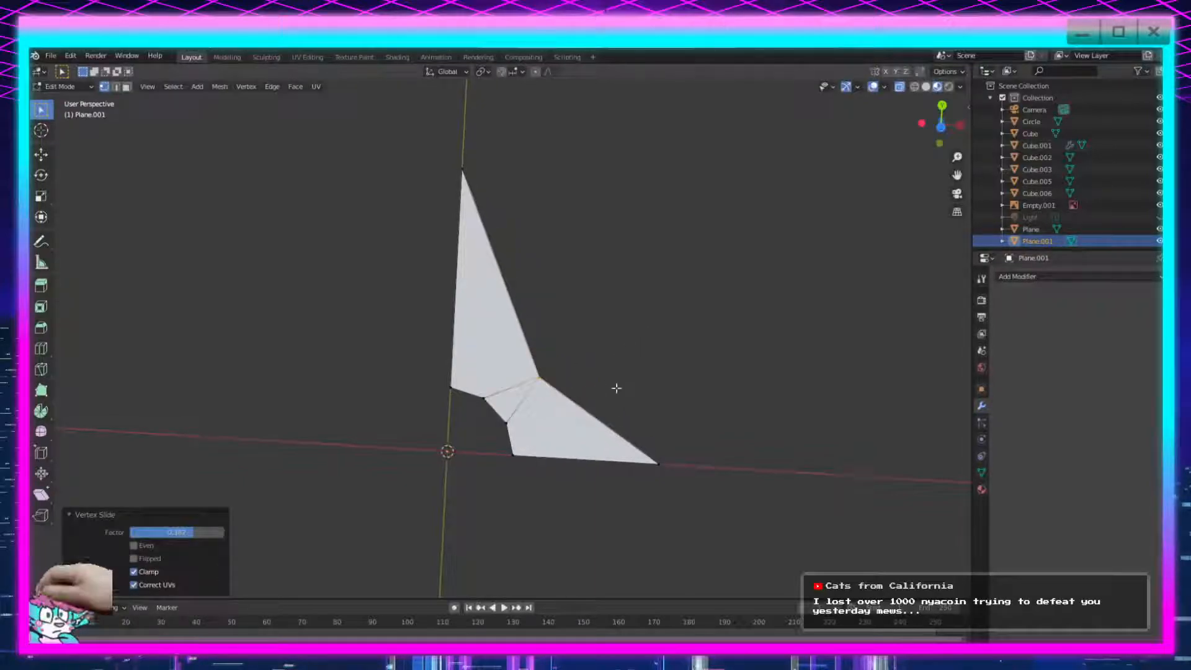
Slide the tip vertex on the X axis toward the inner rim by a factor of about 0.847.
click(628, 473)
middle_drag(627, 473, 743, 380)
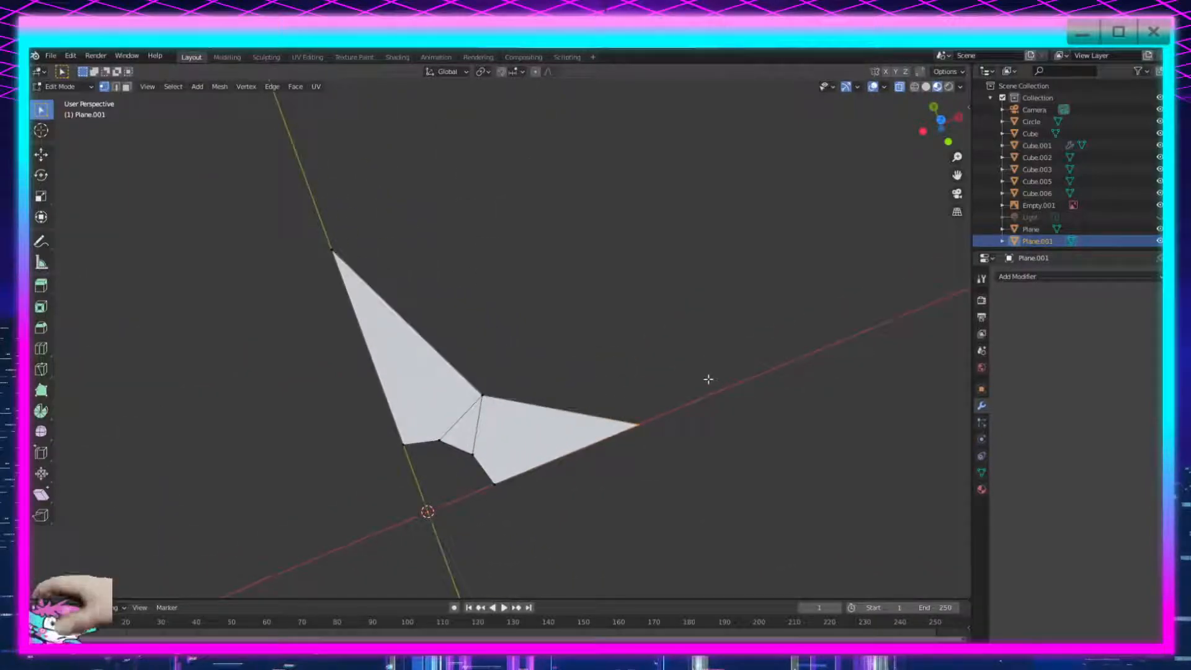
key(g)
key(g)
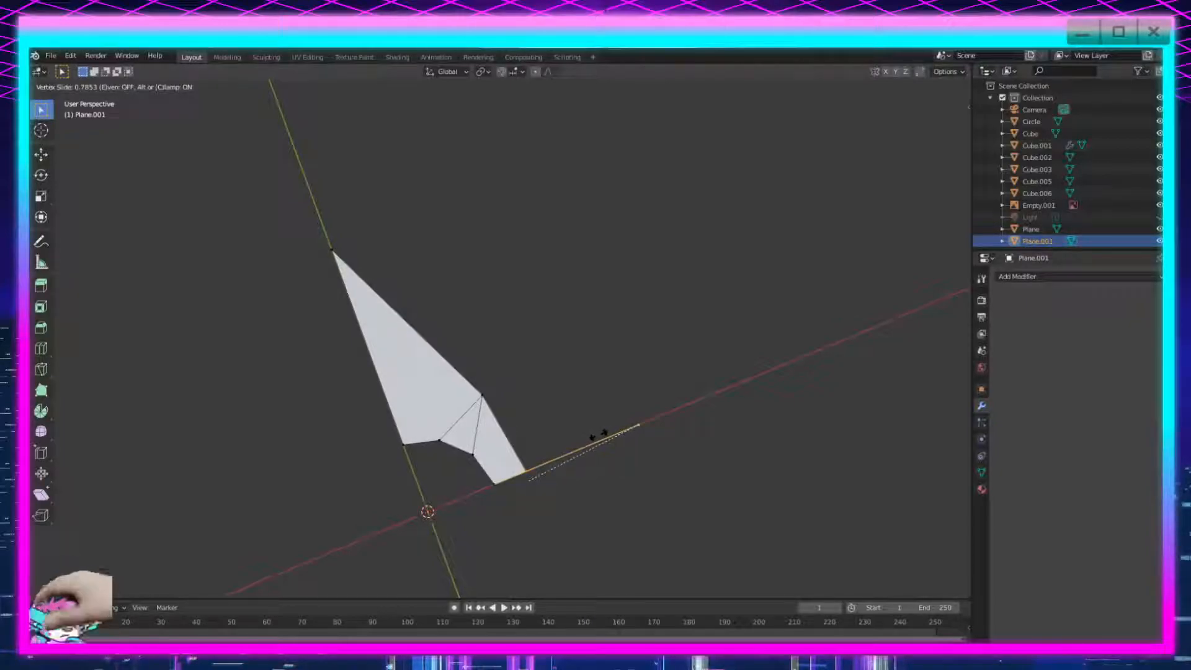
click(585, 433)
Try a copy of the whole blade shape rotated about 93 degrees around Z, and undo it.
scroll(564, 460, down, 2)
middle_drag(564, 460, 615, 462)
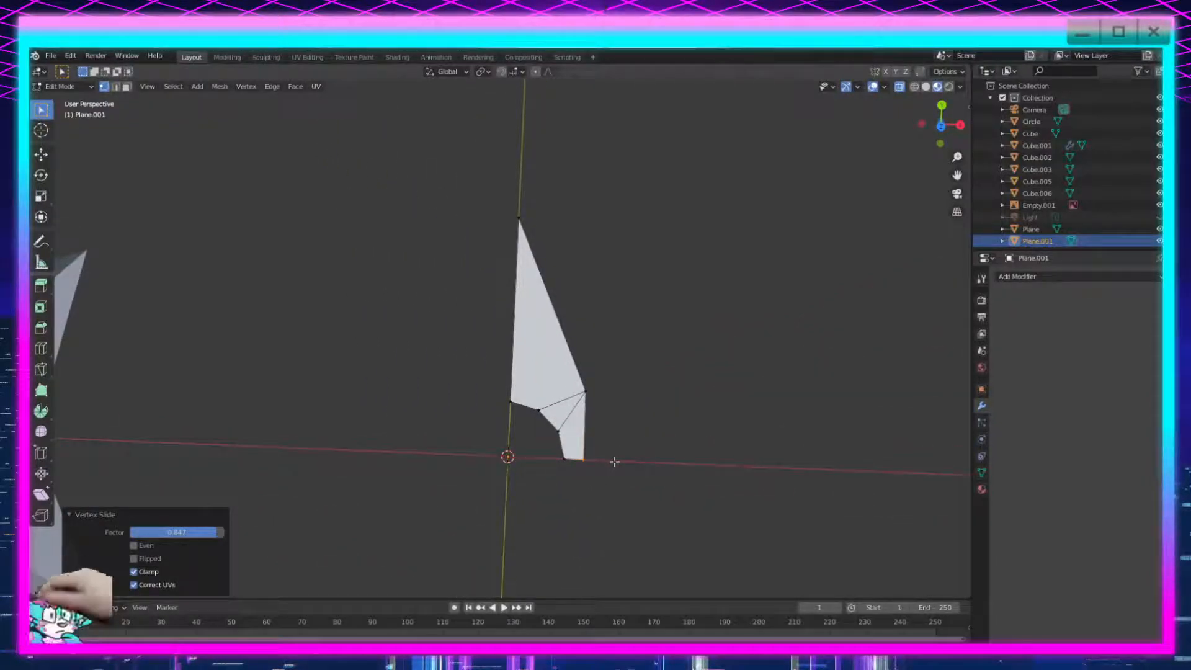
drag(532, 198, 485, 433)
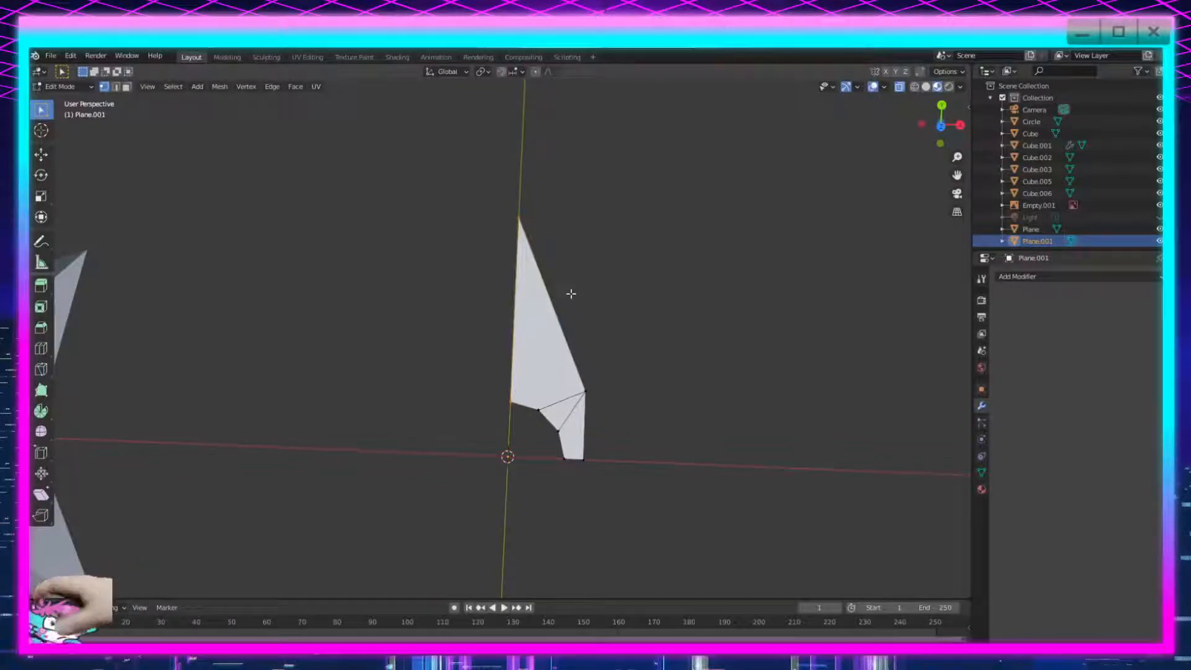
shift+drag(689, 180, 532, 462)
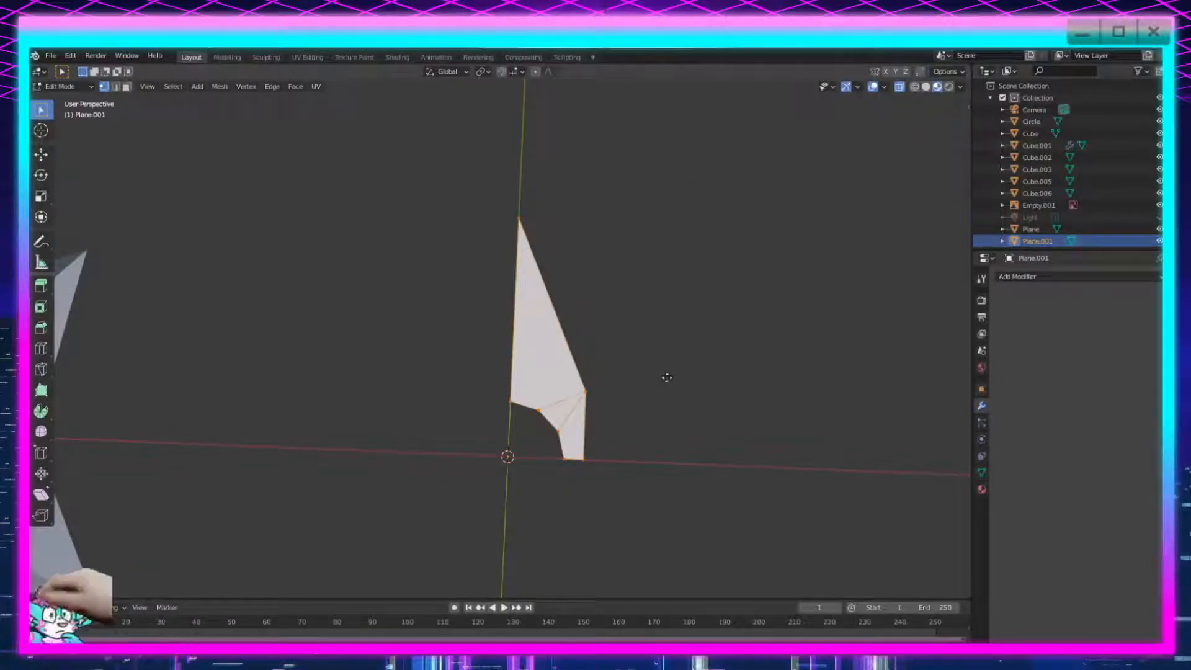
key(e)
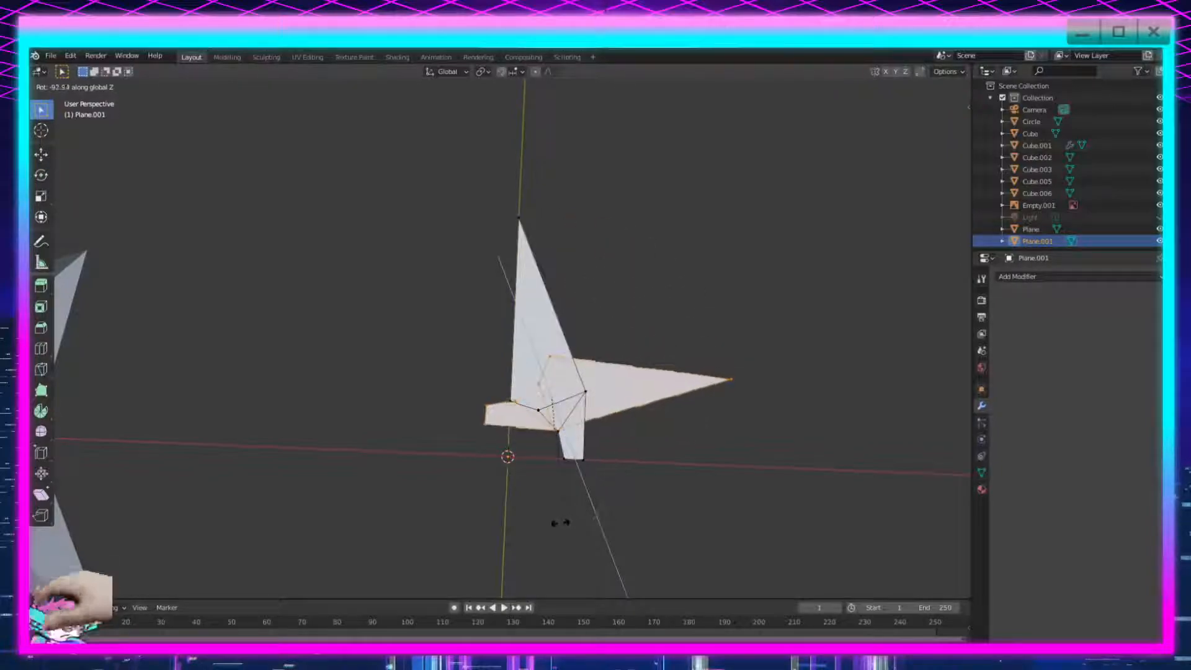
click(561, 524)
key(ctrl+z)
middle_drag(566, 505, 520, 458)
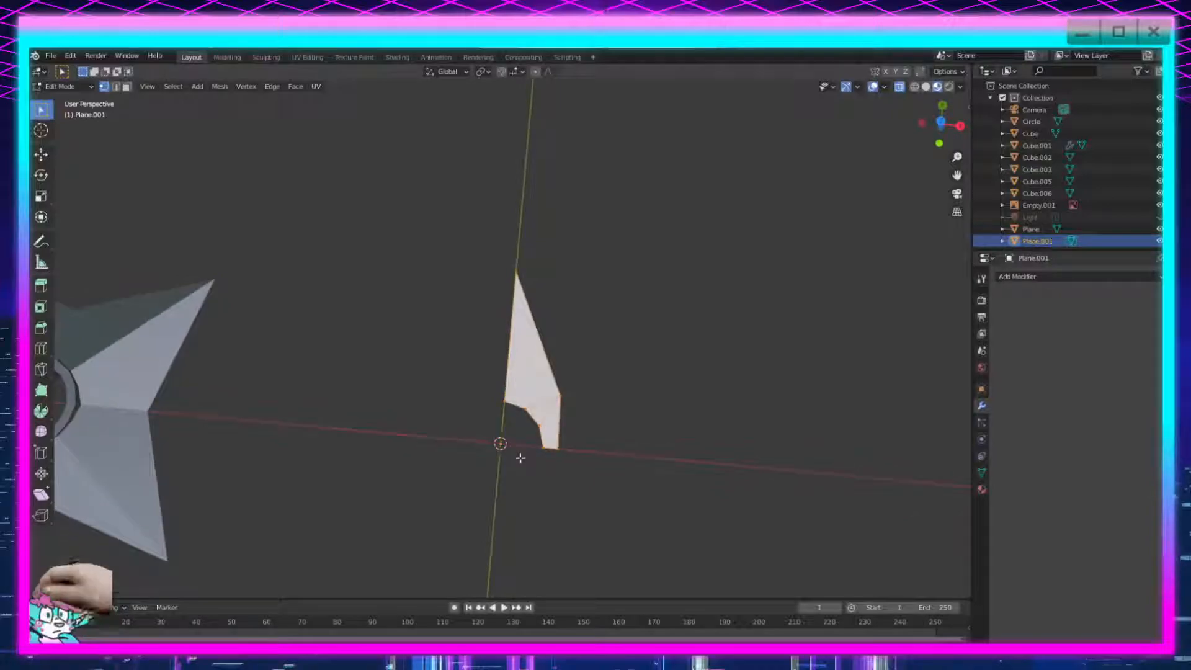
Add a Mirror modifier on the X axis to complete the other half of the blade.
click(1082, 277)
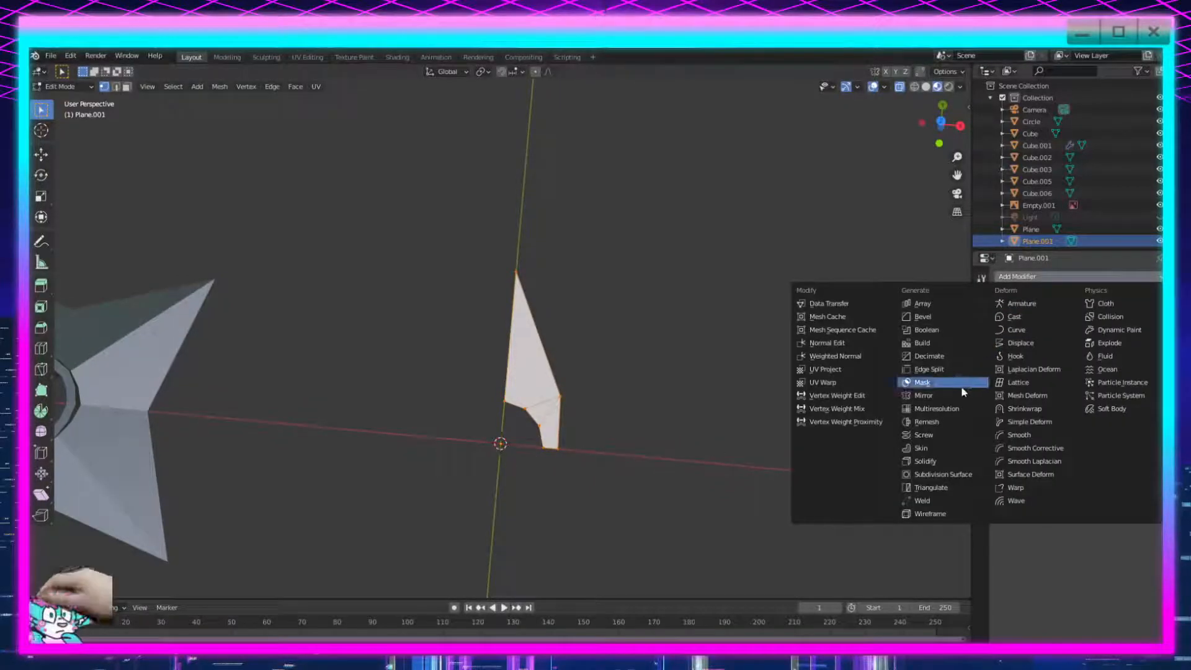
click(940, 400)
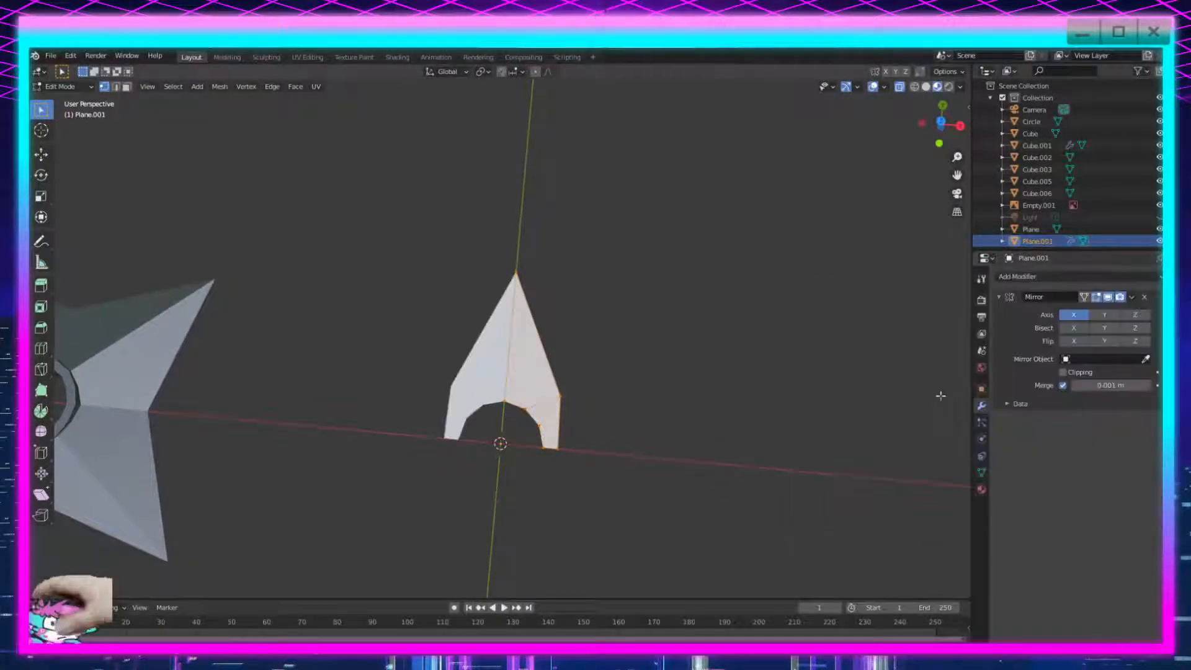
middle_drag(600, 442, 620, 428)
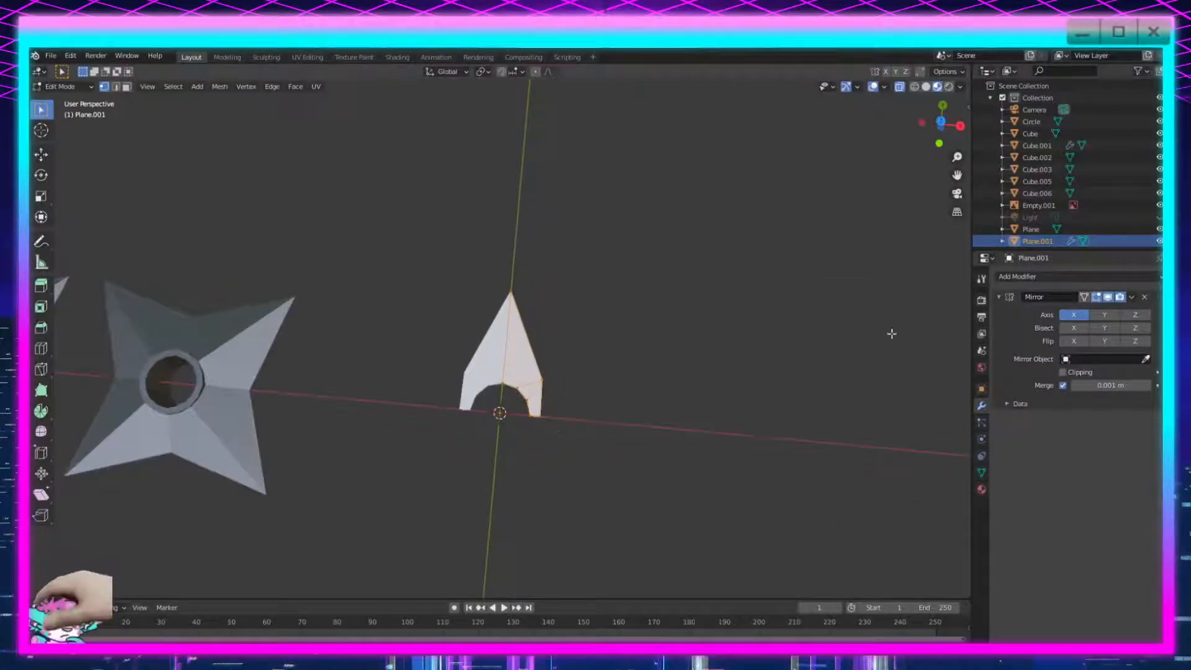
Enable the Y axis in the Mirror modifier to complete the second blade around the centre hole.
click(1105, 314)
mouse_move(581, 513)
middle_down()
mouse_move(558, 471)
mouse_move(570, 492)
middle_up()
shift+middle_drag(635, 557, 616, 503)
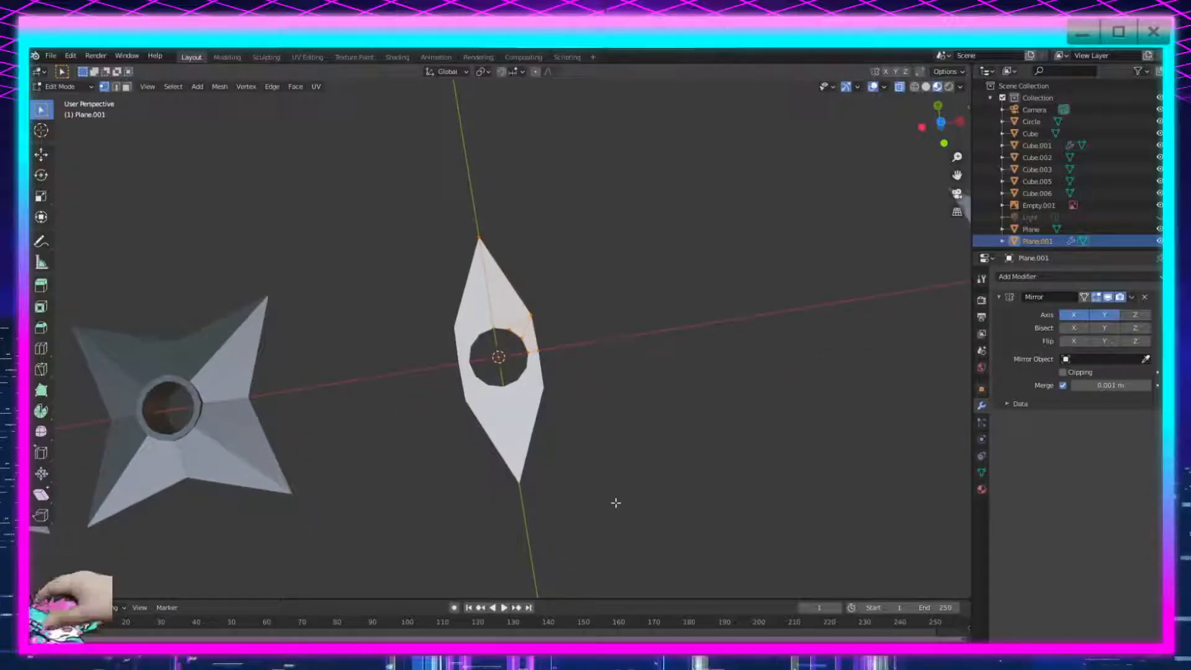
scroll(615, 503, down, 3)
scroll(615, 503, up, 4)
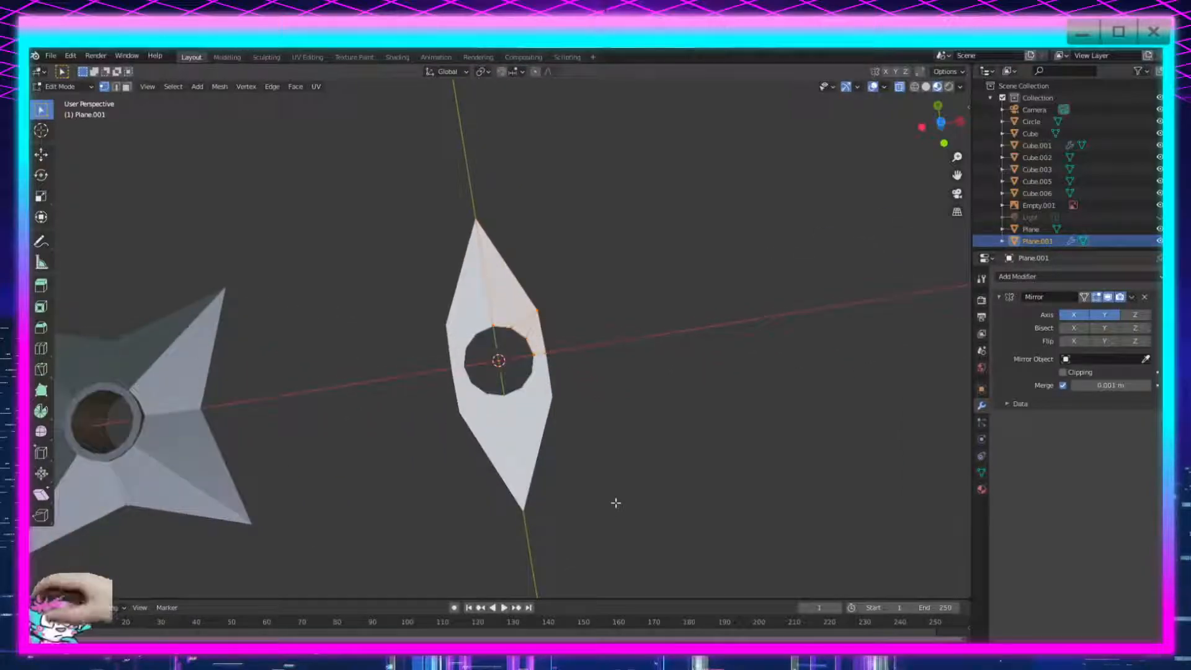
middle_drag(621, 518, 548, 423)
scroll(481, 475, up, 2)
key(Tab)
key(Tab)
Duplicate the mirrored two-bladed object in Object Mode and place the copy beside it on the positive X side.
click(76, 89)
click(68, 109)
click(69, 87)
click(68, 123)
middle_drag(85, 129, 85, 129)
click(69, 87)
click(72, 101)
scroll(354, 290, down, 4)
middle_drag(354, 289, 428, 356)
key(shift+d)
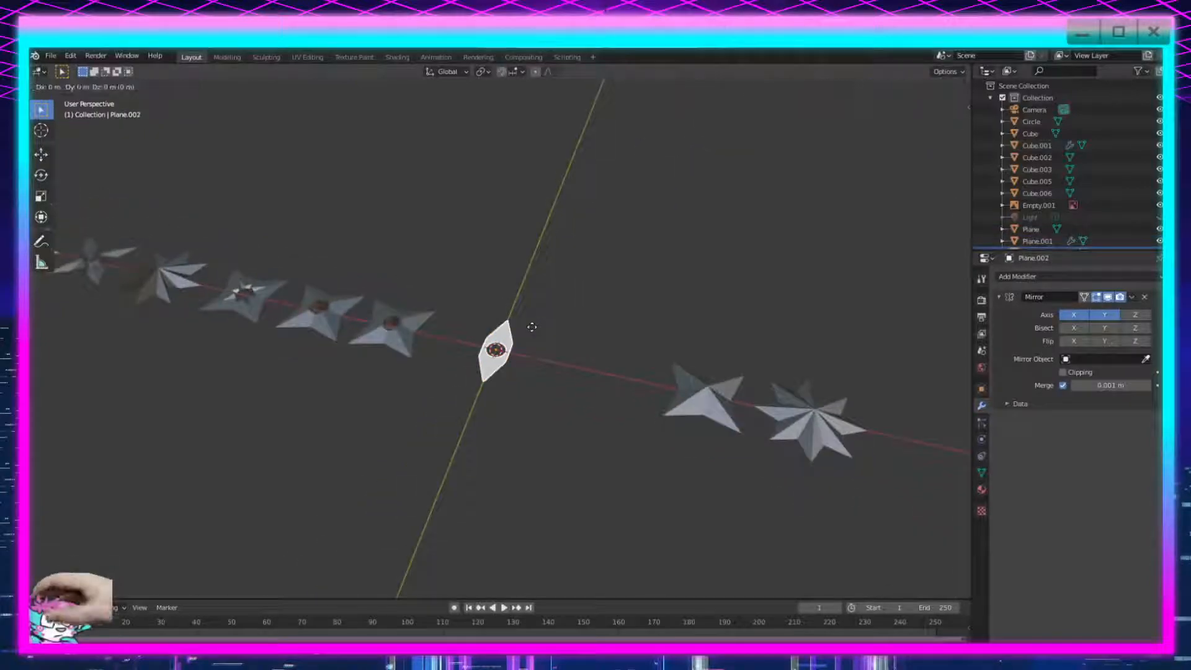
click(645, 352)
scroll(544, 487, up, 5)
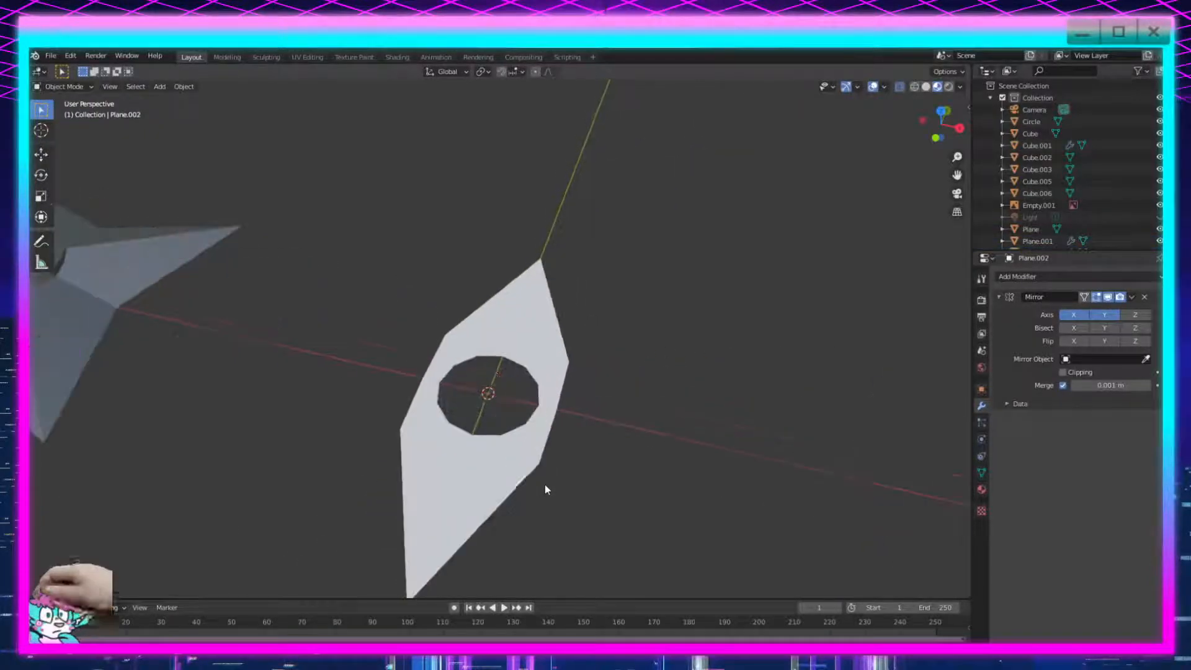
Apply the Mirror modifier on the original two-bladed object and reopen its full mesh for editing.
click(542, 465)
key(Tab)
middle_drag(624, 478, 534, 463)
click(1132, 297)
key(Tab)
click(1132, 298)
click(1073, 306)
key(Tab)
mouse_move(581, 456)
middle_down()
mouse_move(531, 453)
mouse_move(604, 451)
middle_up()
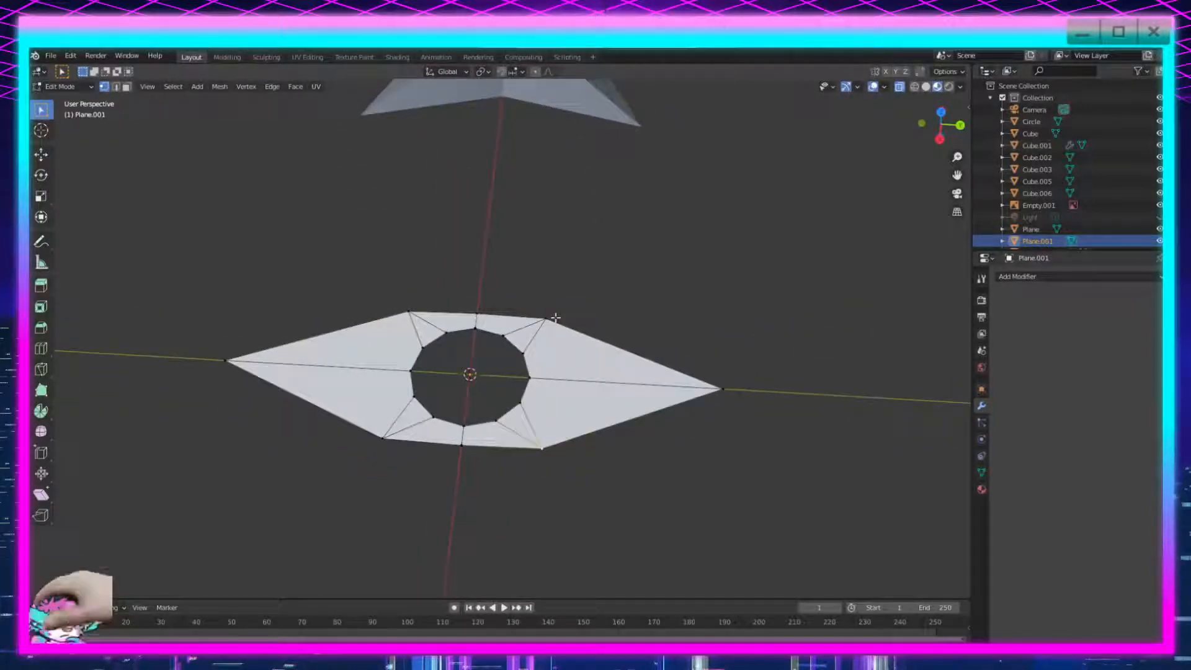
Try joining one blade's two base corners across its centreline and sliding the middle vertex toward the tip by about 0.317.
middle_drag(586, 499, 590, 515)
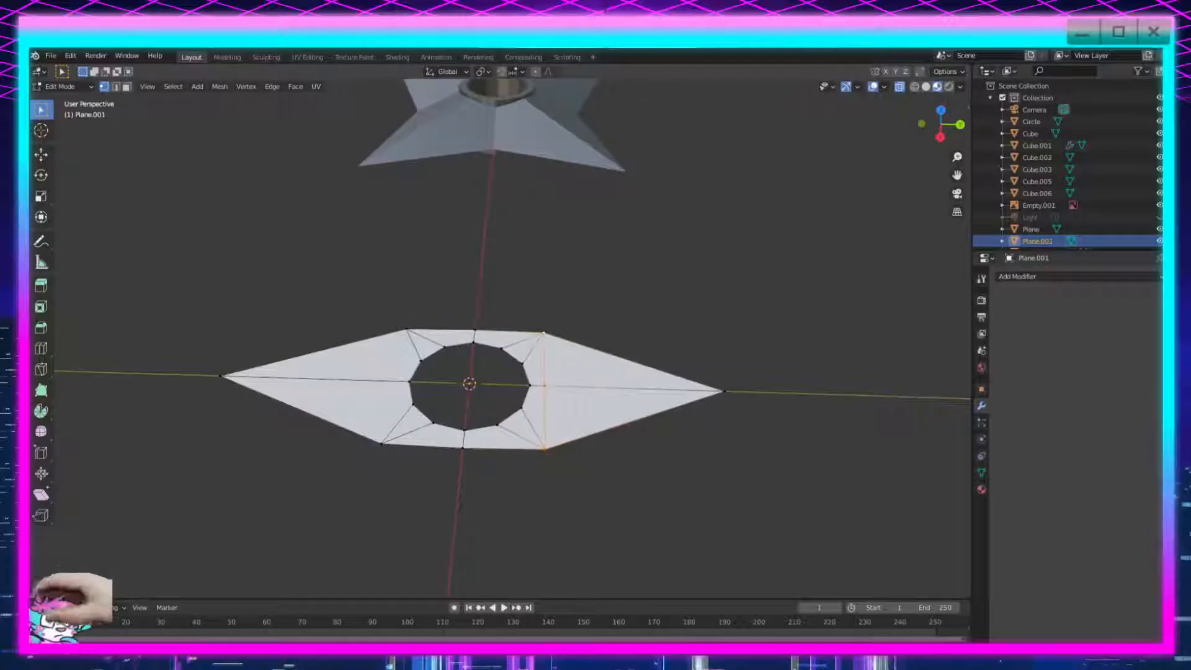
key(shift+v)
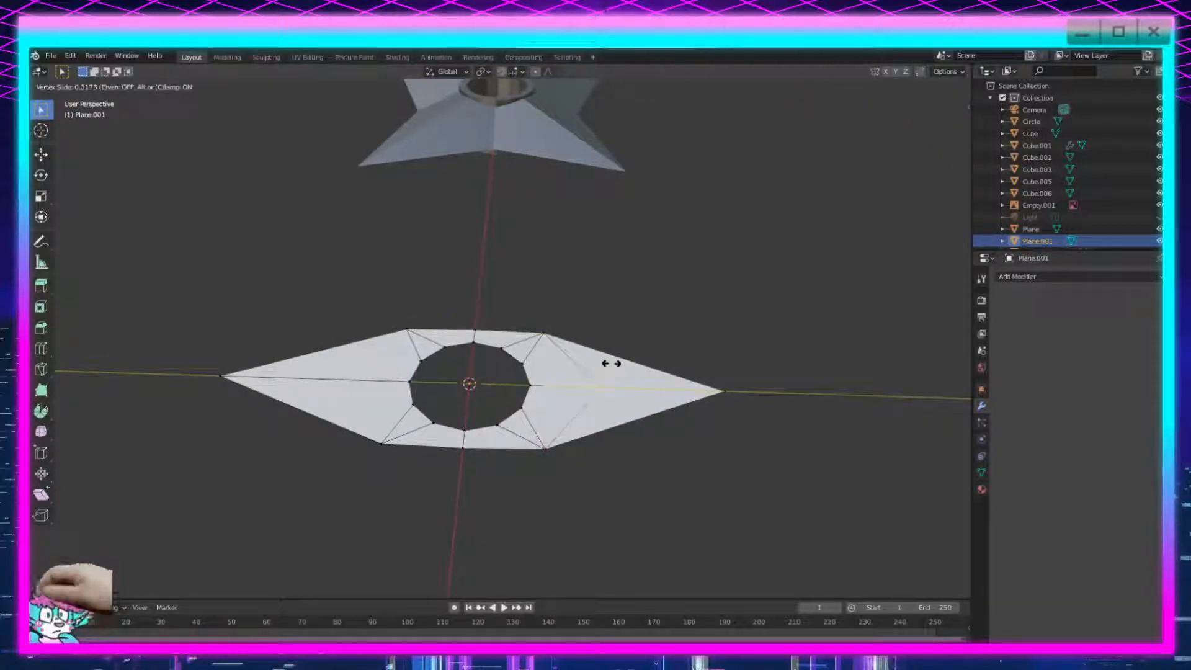
click(611, 364)
middle_drag(611, 372, 651, 433)
Try extruding the whole flat shape upward along Z, and undo back to before the blade's cross edge.
drag(771, 301, 214, 472)
mouse_move(503, 497)
middle_down()
mouse_move(512, 479)
mouse_move(510, 513)
middle_up()
key(e)
key(z)
click(511, 466)
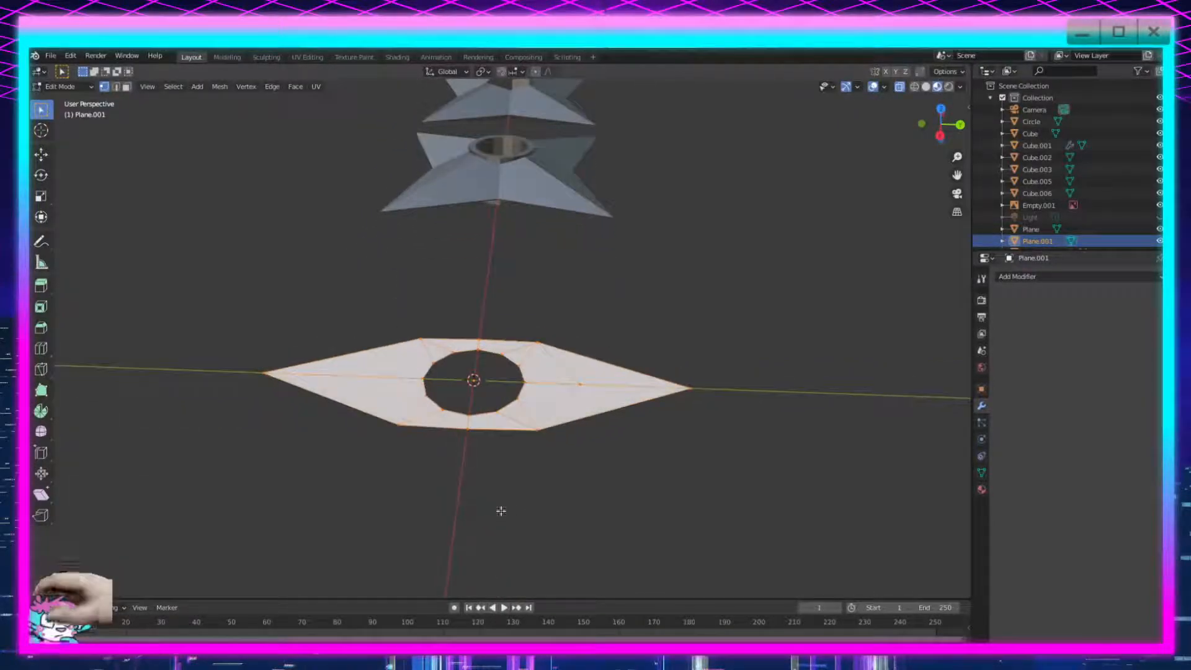
key(alt+a)
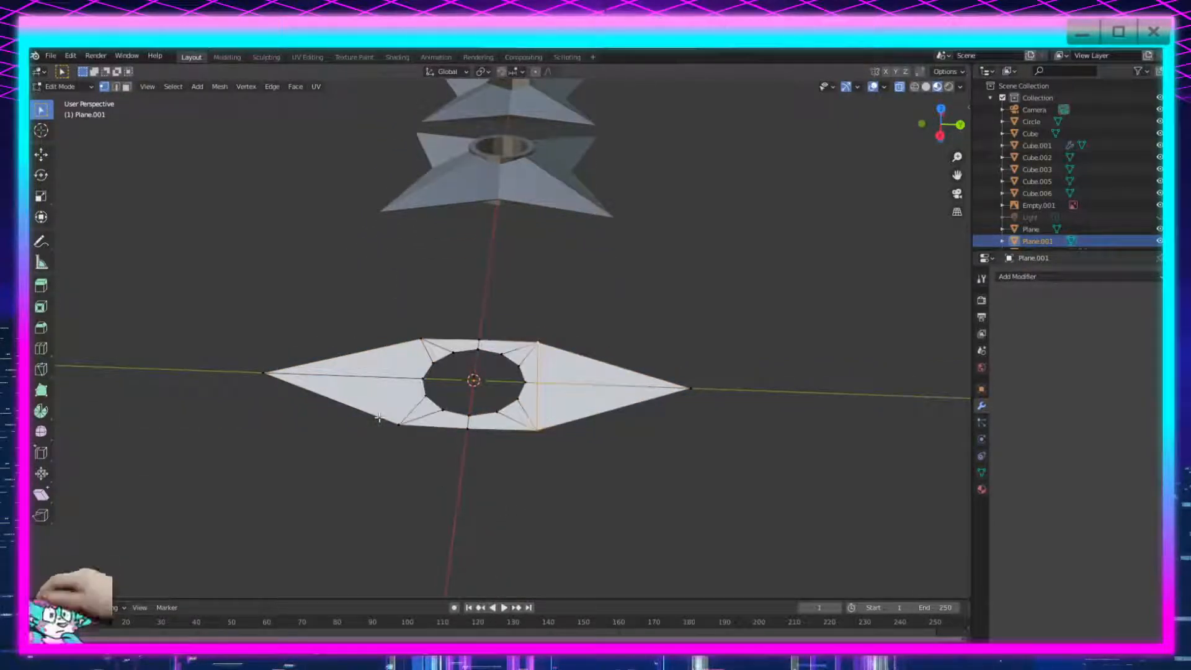
mouse_move(379, 416)
middle_down()
mouse_move(385, 453)
mouse_move(397, 412)
middle_up()
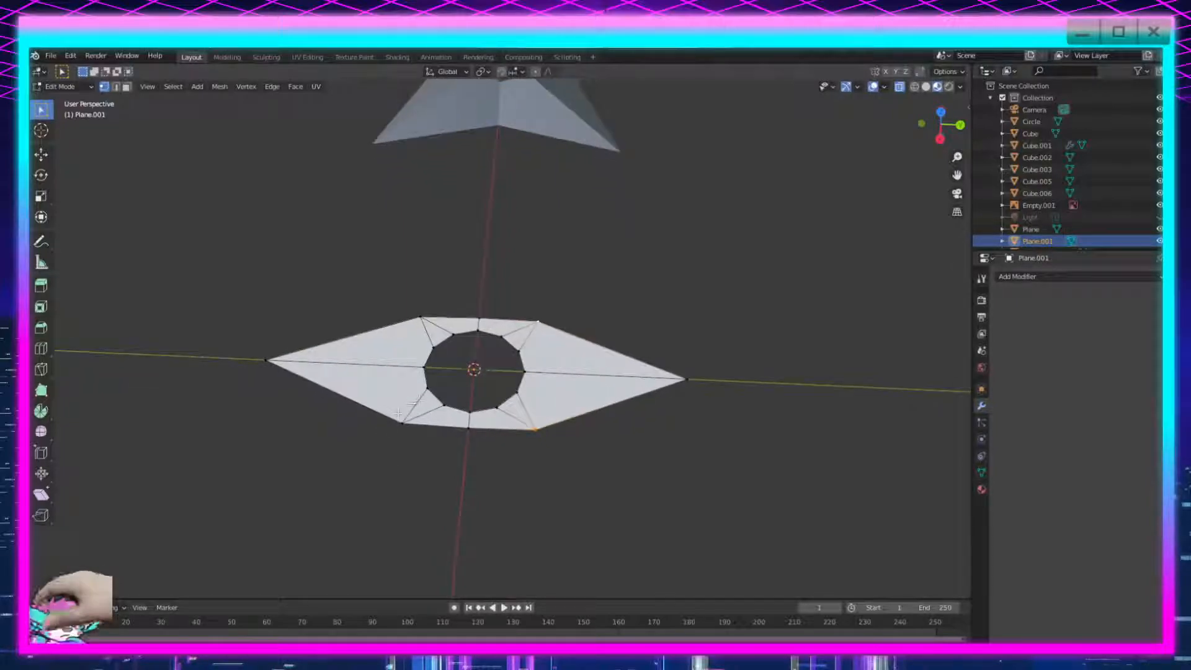
Join the base corners across both blades and scale the two centreline vertices outward toward the tips.
click(405, 422)
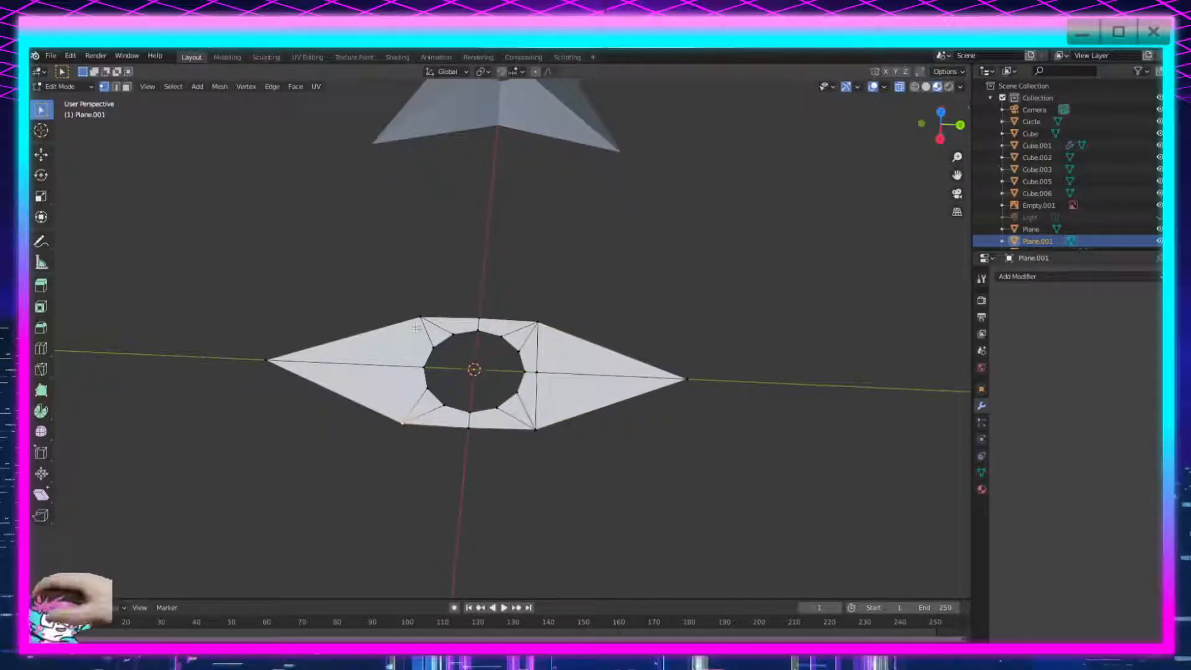
click(538, 371)
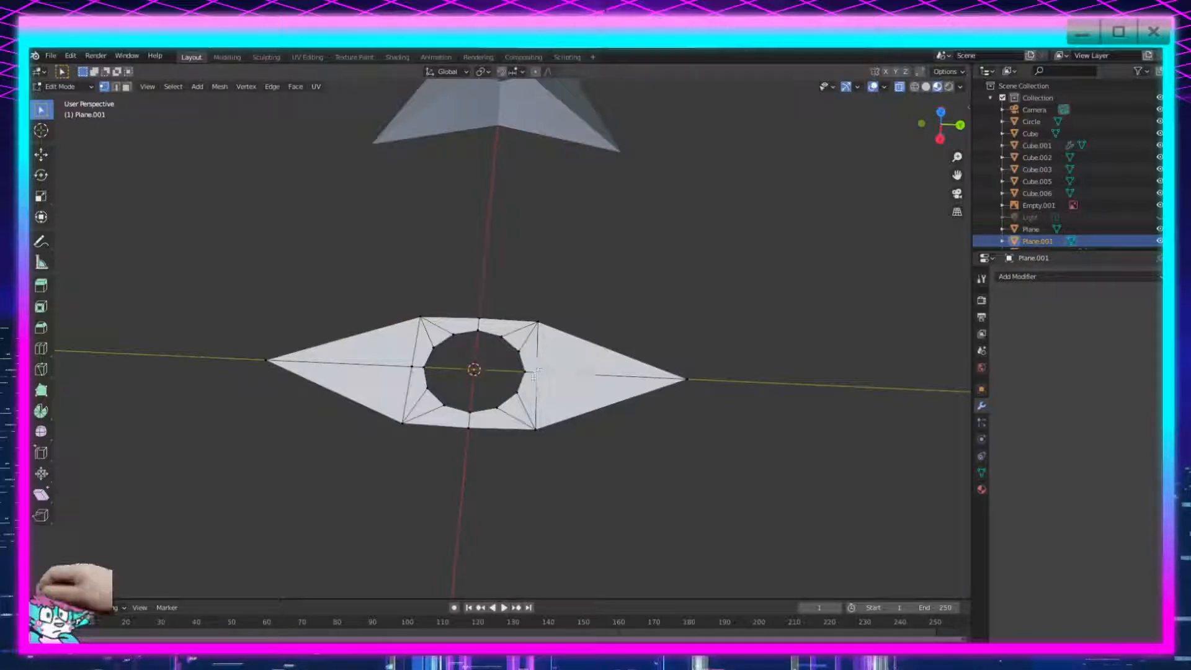
key(s)
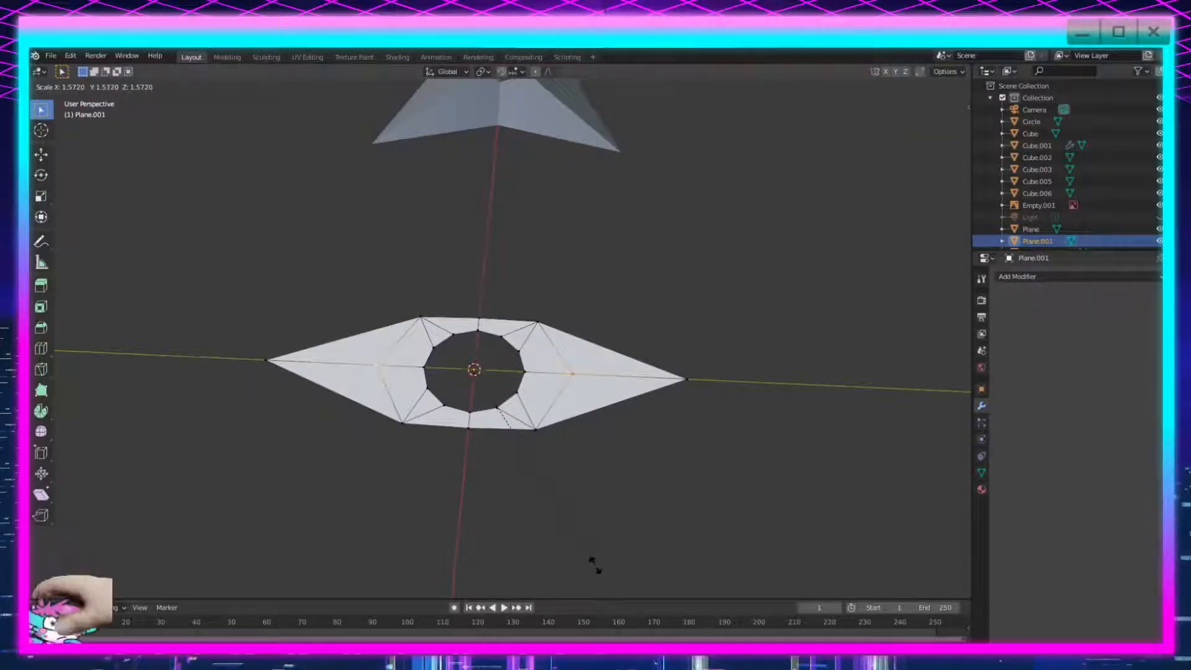
click(607, 589)
middle_drag(604, 583, 601, 521)
Extrude the whole flat shape upward along Z by 0.0035 m.
drag(706, 281, 213, 491)
middle_drag(214, 491, 478, 466)
key(e)
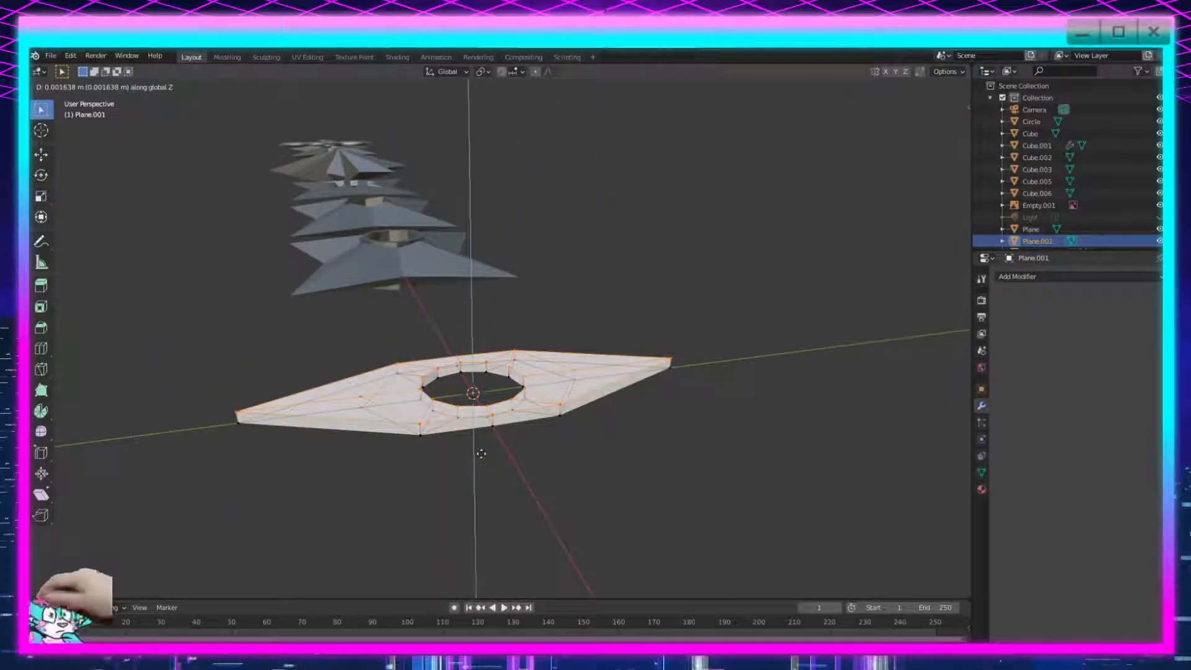
click(478, 439)
middle_drag(496, 537, 484, 526)
click(183, 558)
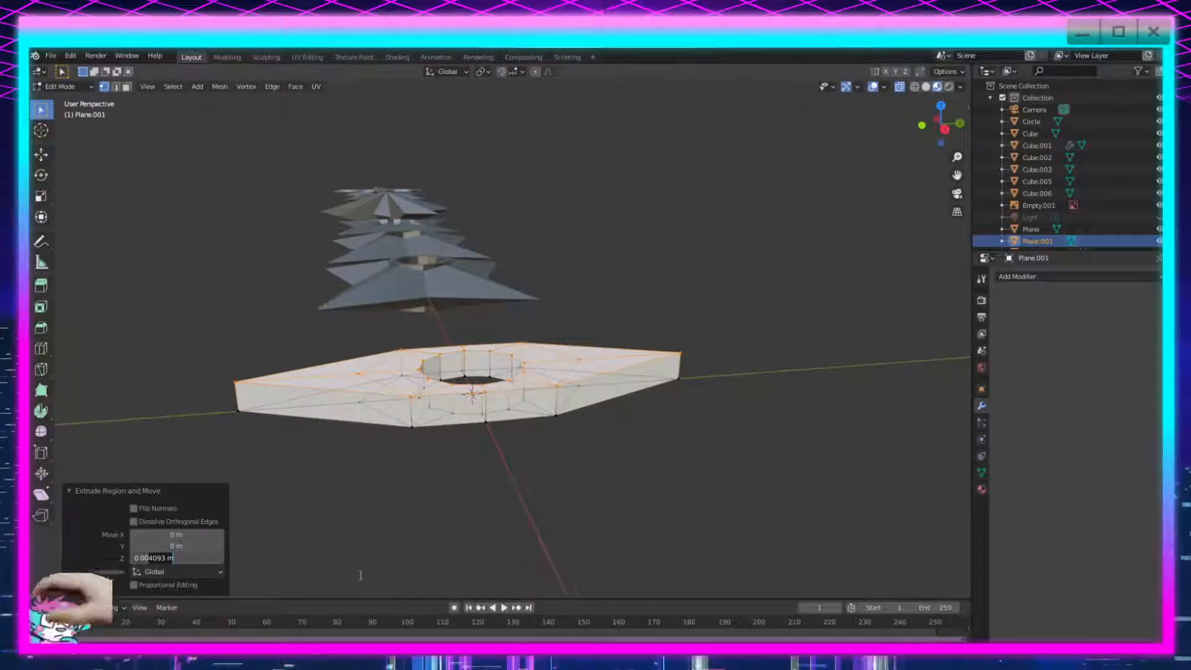
text(35)
key(Return)
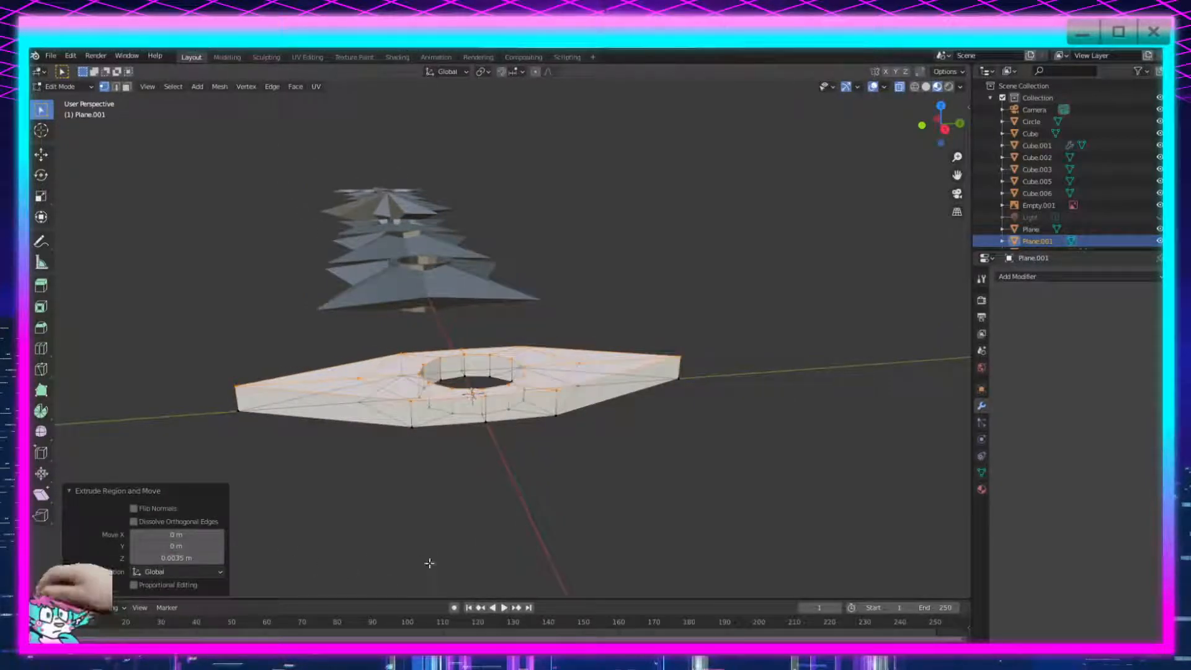
Merge the upper and lower vertices at center at the negative-Y blade's two base corners and its tip.
key(alt+a)
middle_drag(606, 455, 600, 474)
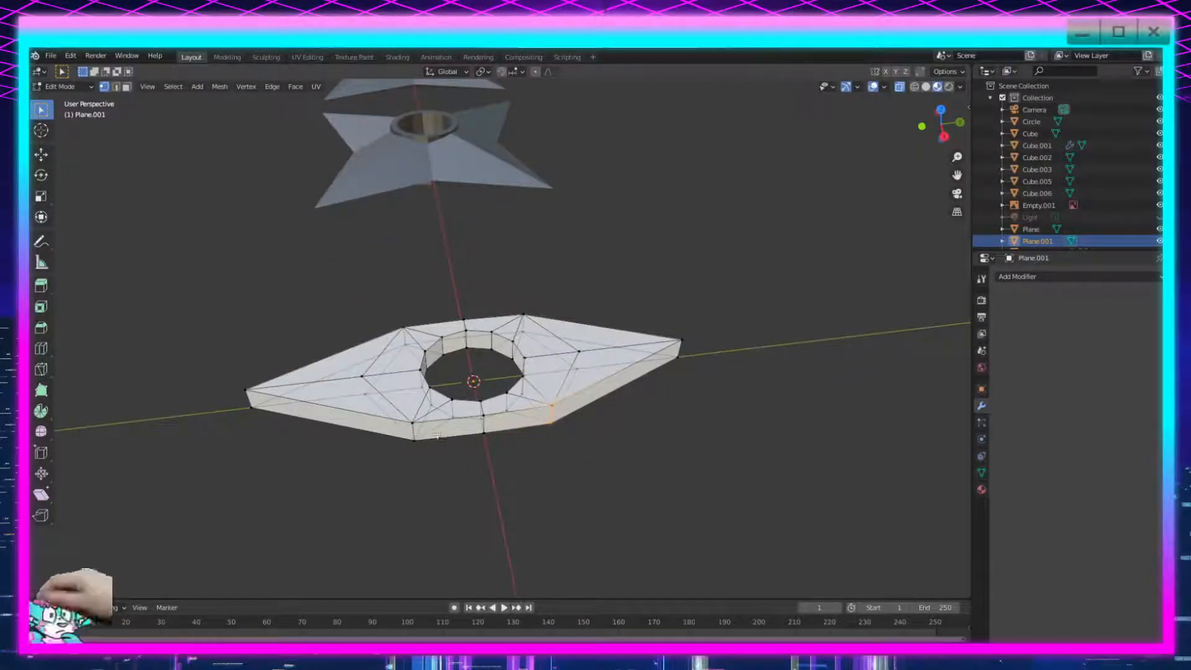
shift+drag(394, 470, 398, 462)
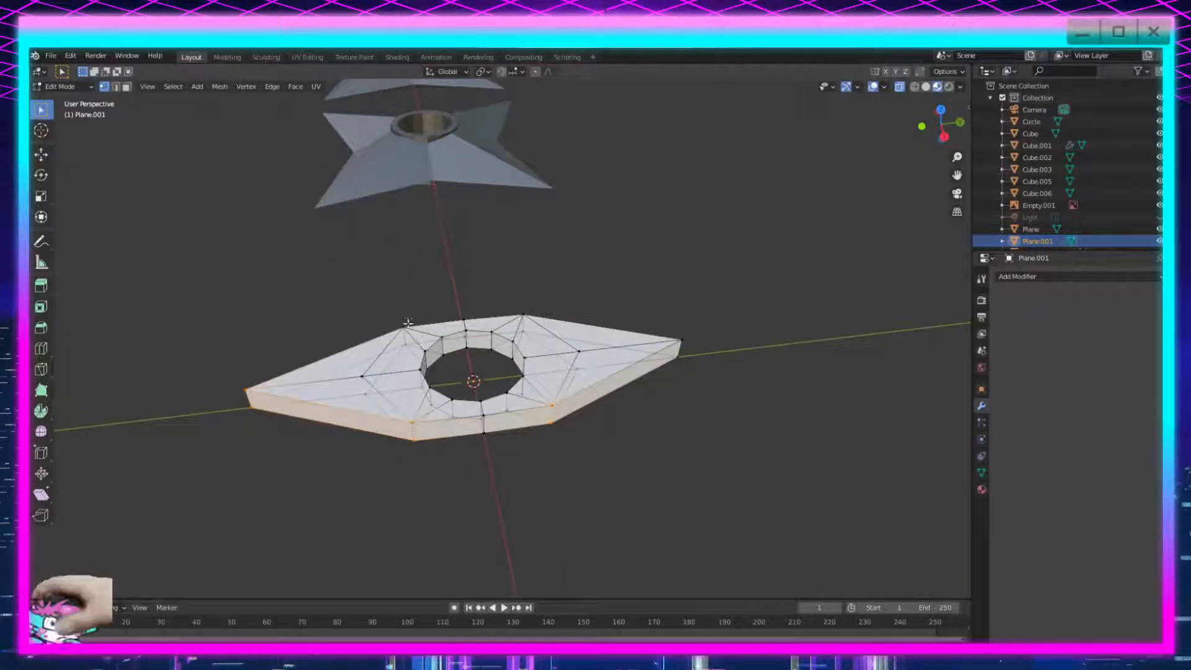
click(434, 497)
drag(420, 420, 392, 469)
key(m)
click(394, 469)
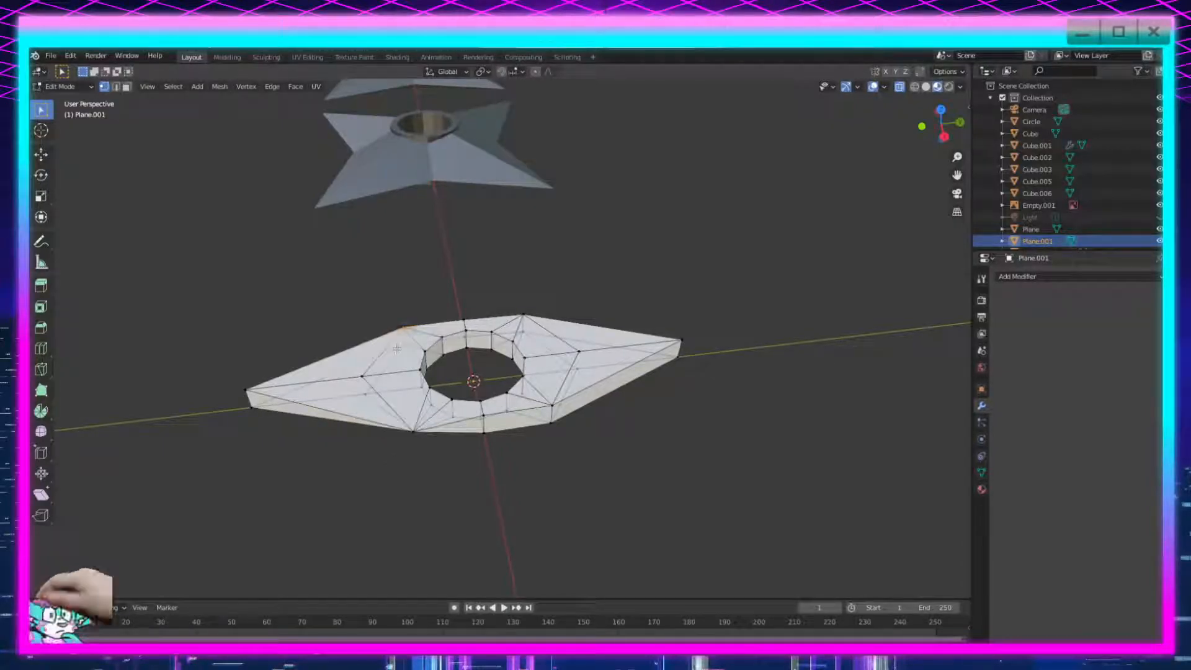
drag(284, 337, 229, 459)
key(m)
click(229, 459)
Merge the upper and lower vertices at center at the positive-Y blade's base corners and tip, and leave mesh editing.
drag(560, 403, 539, 449)
key(m)
click(539, 448)
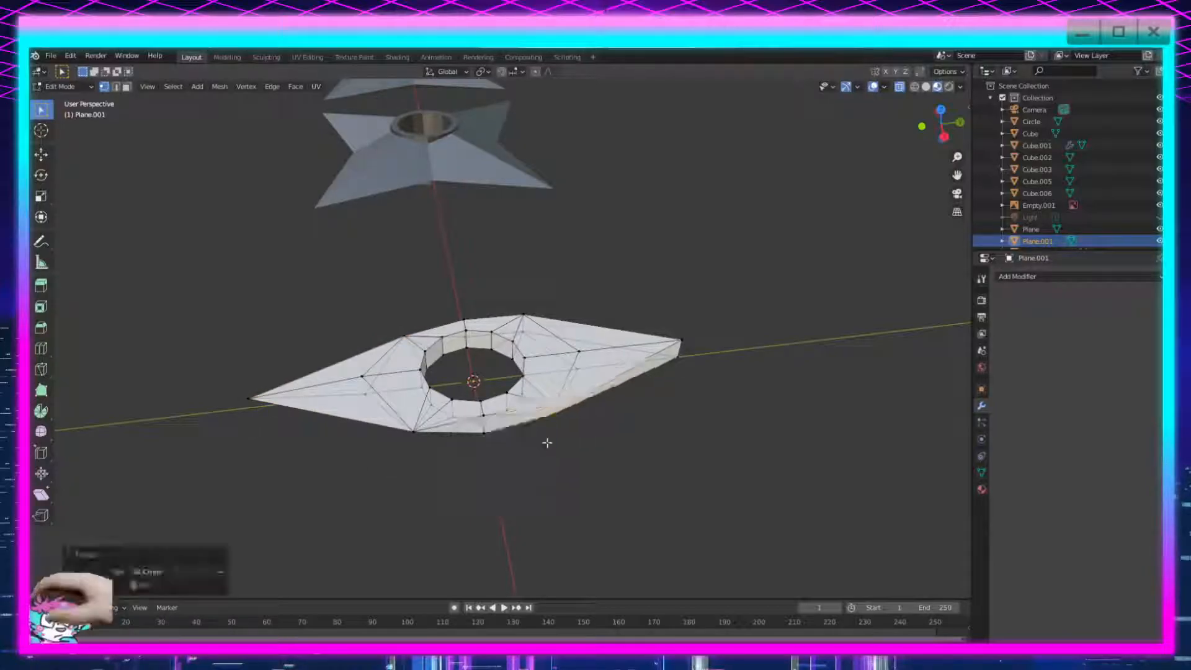
drag(706, 324, 649, 388)
key(m)
click(649, 387)
drag(535, 308, 509, 333)
key(m)
click(509, 335)
scroll(492, 497, down, 2)
middle_drag(492, 497, 504, 476)
key(Tab)
scroll(624, 492, up, 3)
key(shift+d)
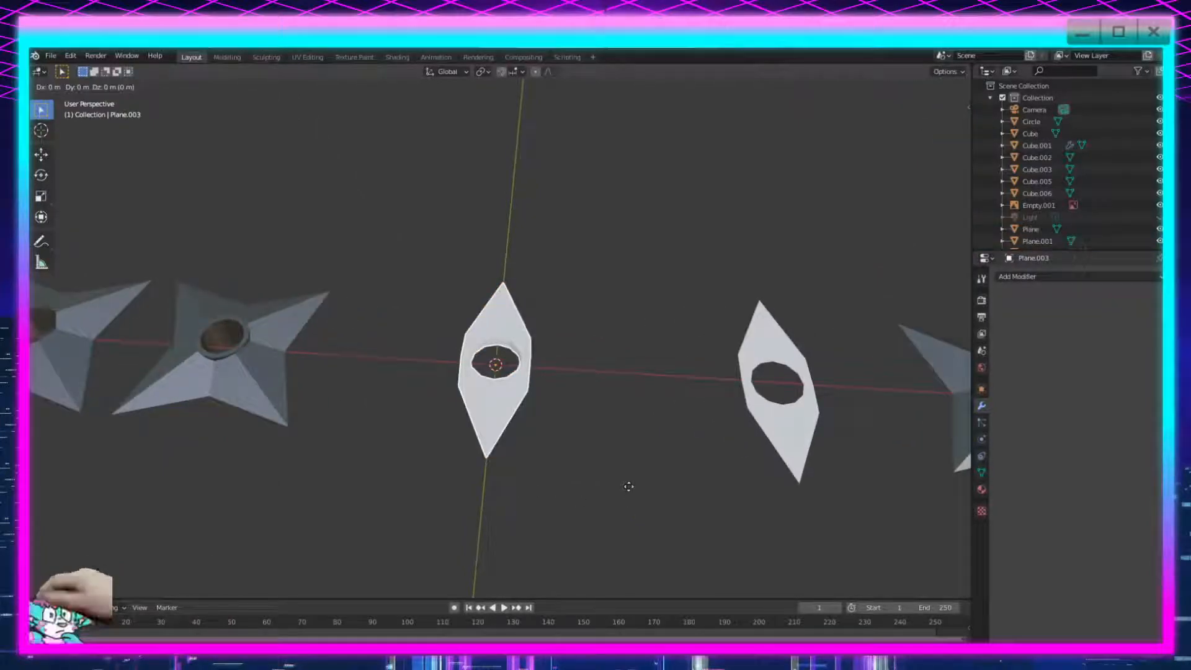
click(627, 480)
scroll(636, 477, down, 5)
key(ctrl+z)
Duplicate the bevelled two-bladed piece about -0.496 m along X to the far end of the row of stars.
scroll(620, 422, down, 4)
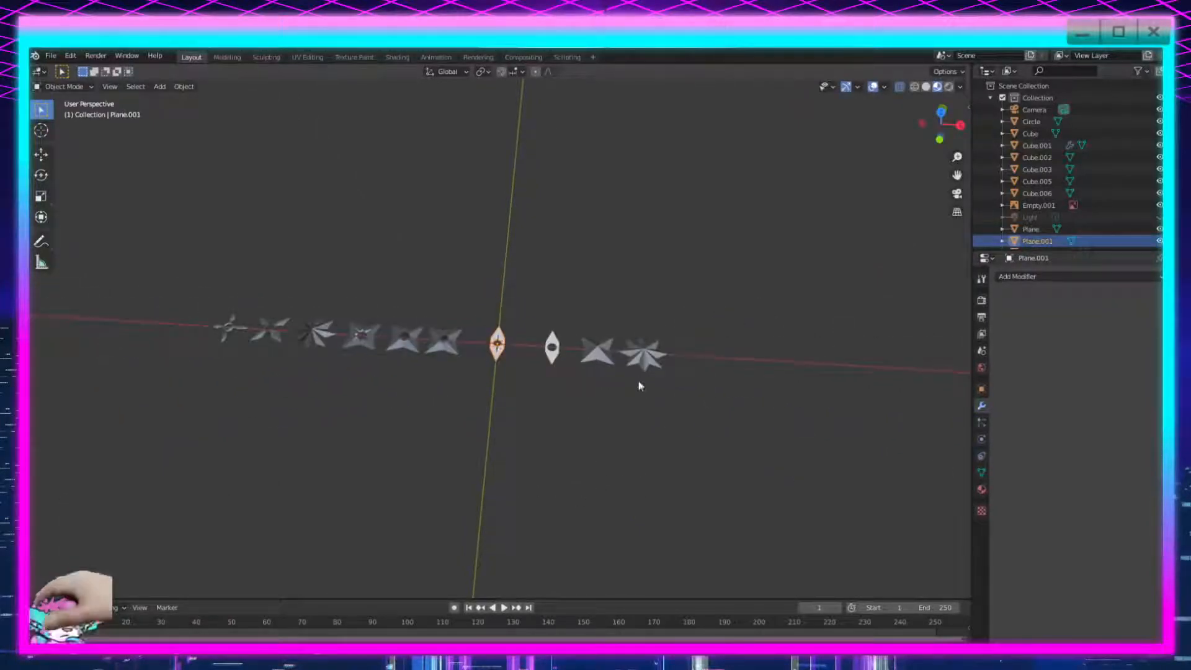
key(shift+d)
key(x)
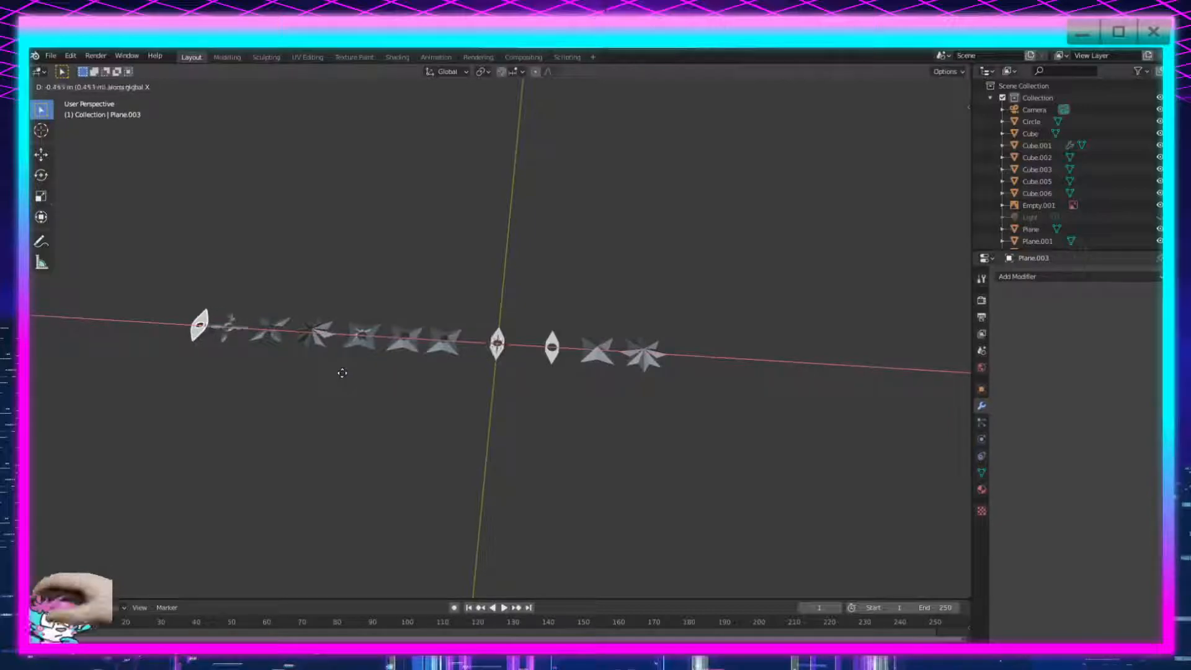
click(320, 371)
Create a material slot on the copy and assign it the existing Material.001.
click(981, 489)
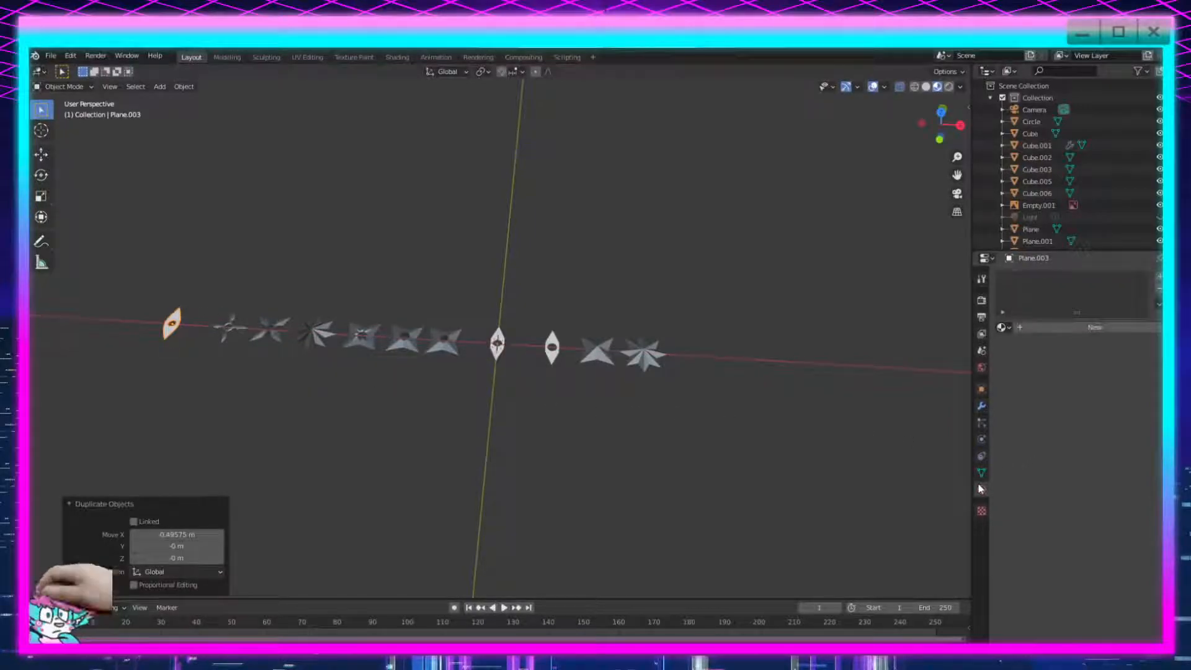
click(1040, 329)
click(1005, 328)
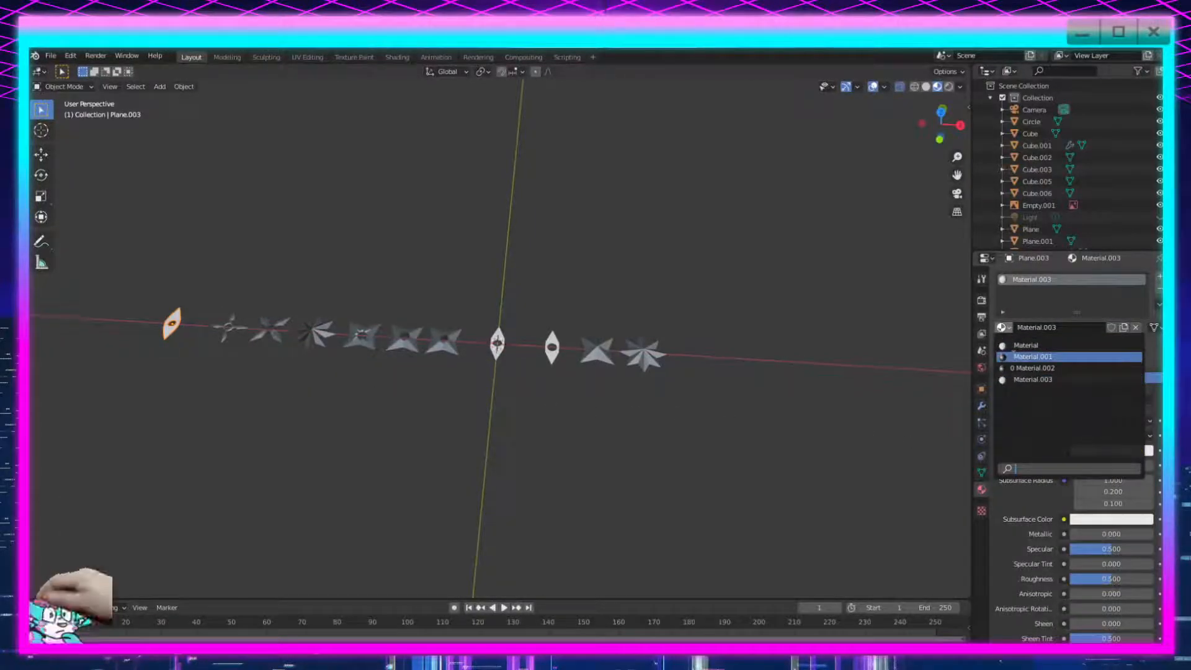
click(1039, 357)
click(499, 496)
Try smooth shading on the metallic copy and return it to flat shading.
shift+middle_drag(310, 343, 587, 397)
scroll(567, 418, up, 8)
shift+middle_drag(474, 402, 582, 327)
scroll(575, 367, up, 5)
click(543, 462)
right_click(538, 441)
click(538, 441)
right_click(508, 456)
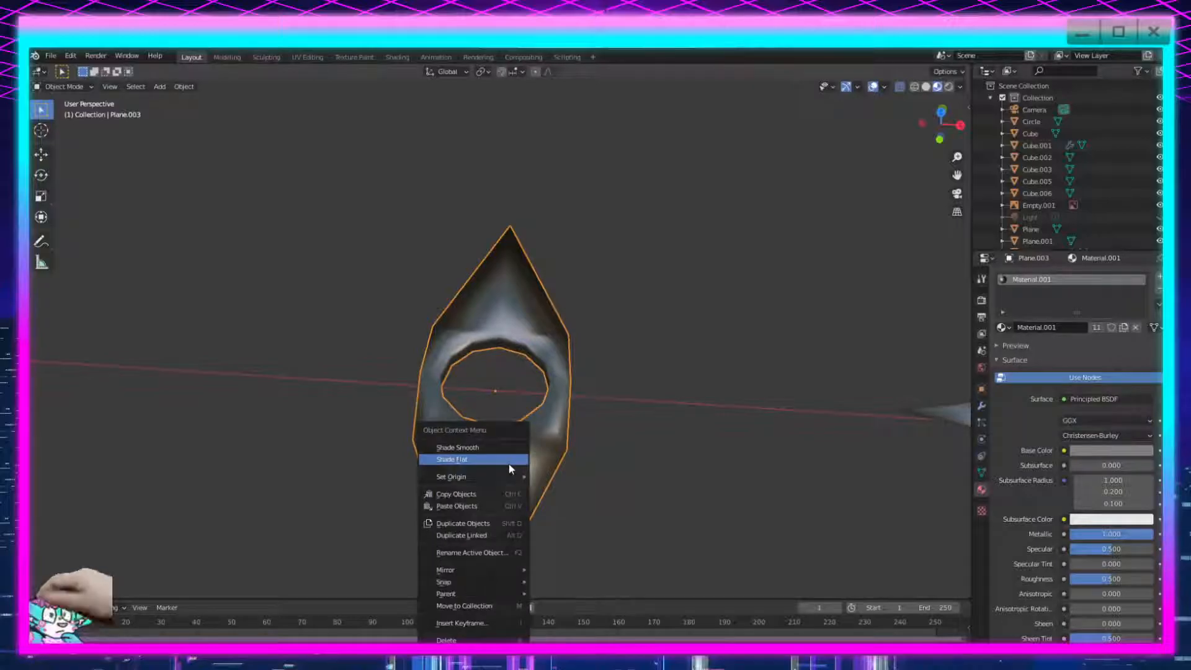
click(508, 463)
scroll(596, 452, down, 8)
scroll(627, 423, up, 3)
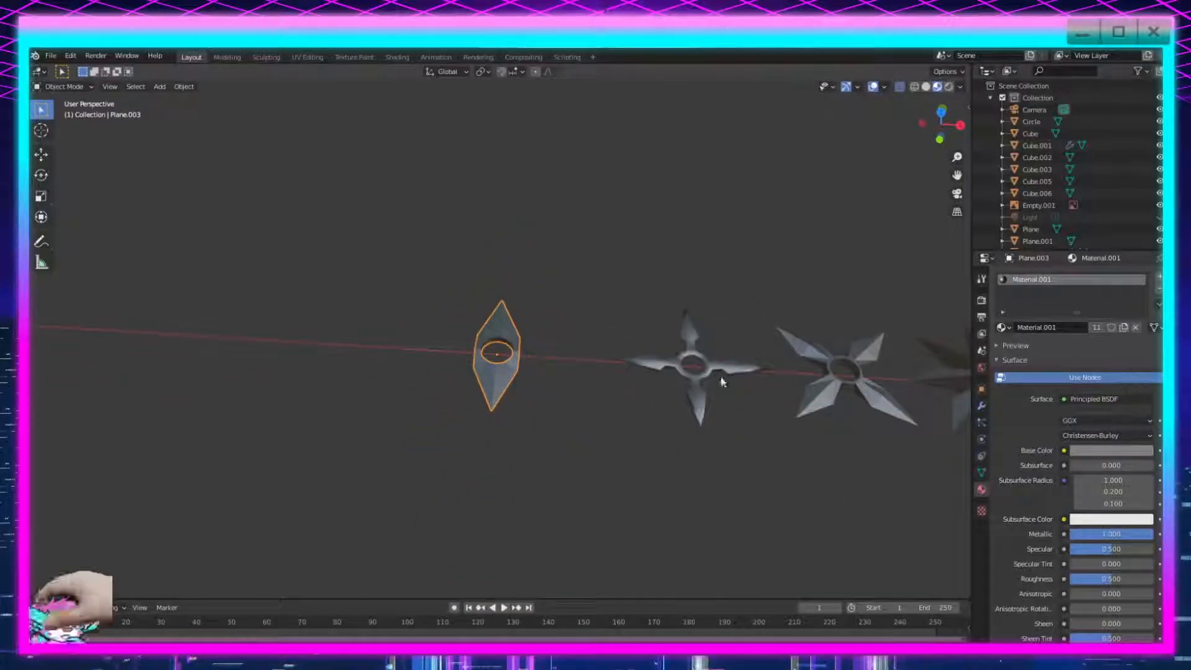
Apply flat shading to the slender four-pointed star next to the copy.
click(699, 391)
right_click(695, 408)
click(689, 410)
Open the original two-bladed piece at the origin for editing and select its outer side edges on the positive X side.
scroll(714, 407, down, 2)
mouse_move(829, 418)
shift+middle_down()
mouse_move(519, 391)
mouse_move(304, 390)
shift+middle_up()
shift+middle_drag(614, 406, 223, 403)
mouse_move(420, 400)
shift+middle_down()
mouse_move(523, 399)
mouse_move(617, 417)
mouse_move(537, 384)
shift+middle_up()
click(543, 408)
key(Tab)
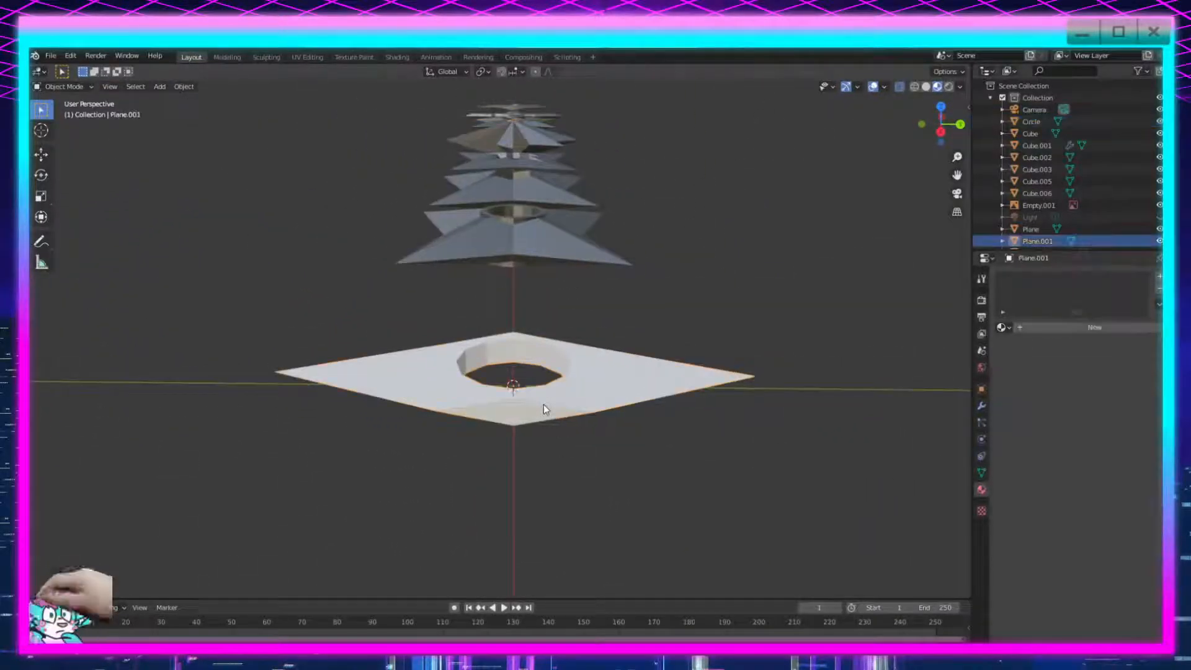
middle_drag(590, 478, 607, 415)
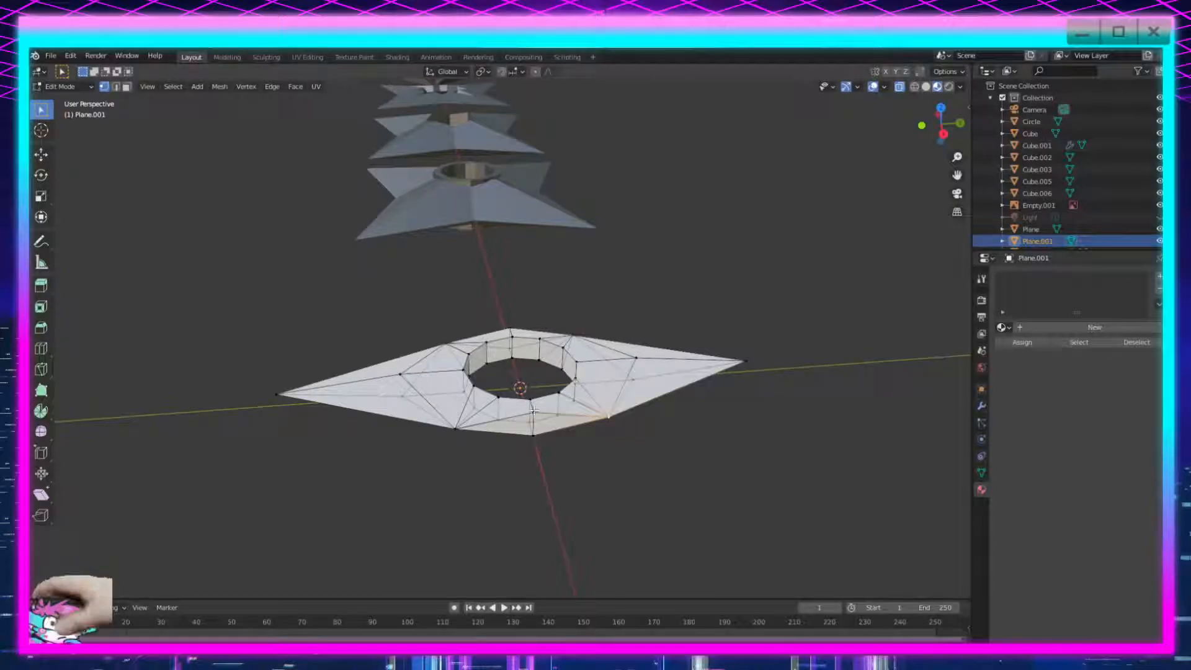
middle_drag(531, 438, 623, 440)
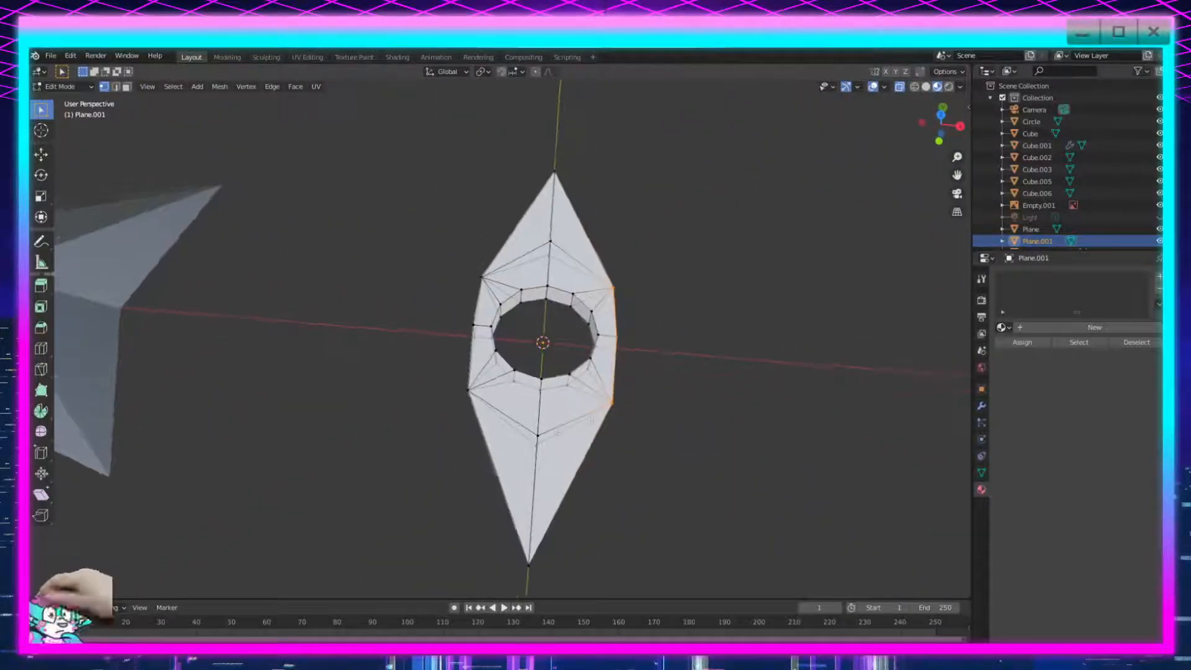
shift+middle_drag(662, 398, 508, 382)
Try extruding the side edges about 0.018 m outward and merging their end vertices at center into a third point.
key(e)
click(637, 388)
middle_drag(638, 388, 573, 377)
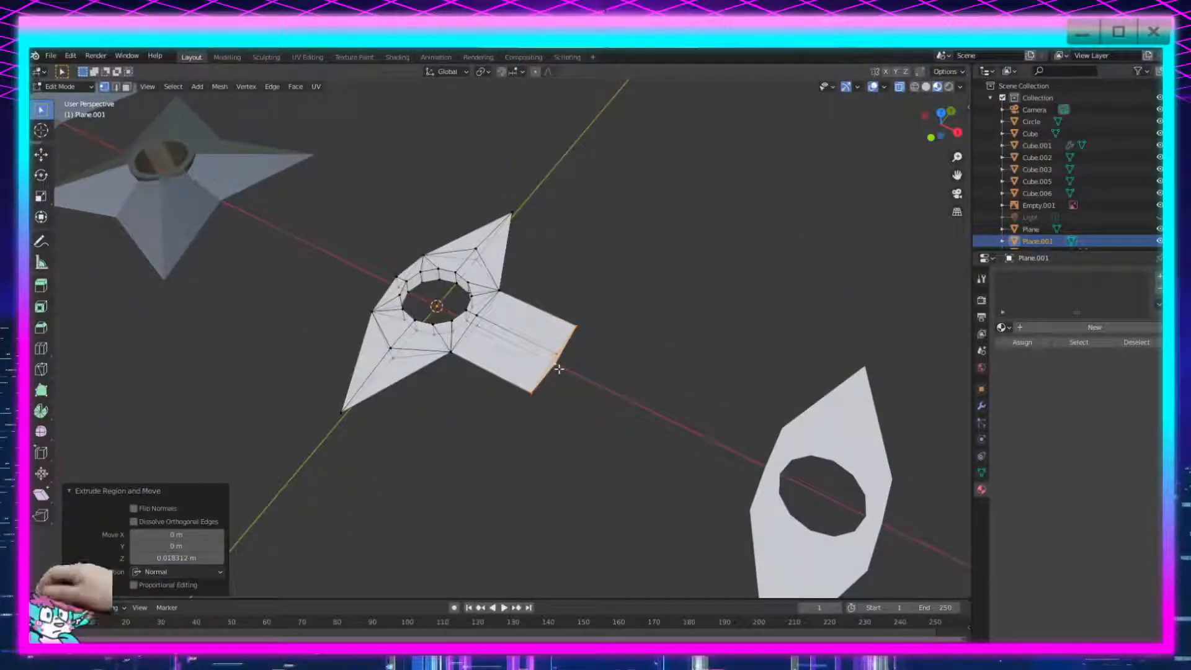
key(m)
click(591, 393)
middle_drag(590, 393, 537, 416)
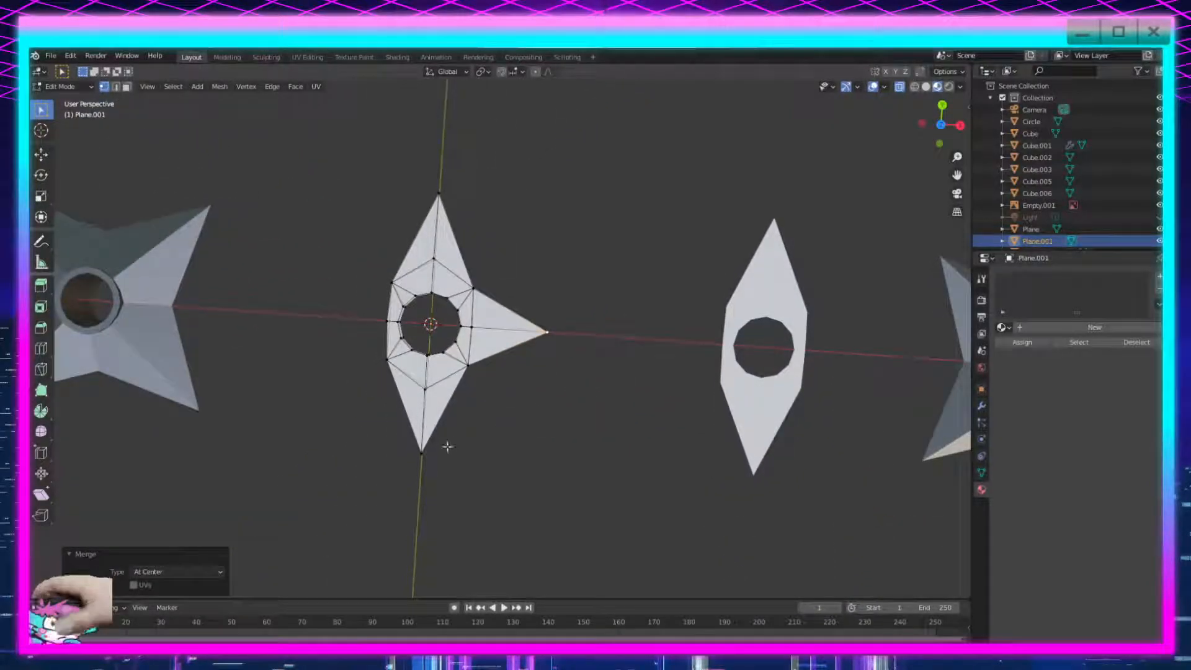
key(ctrl+z)
key(ctrl+z)
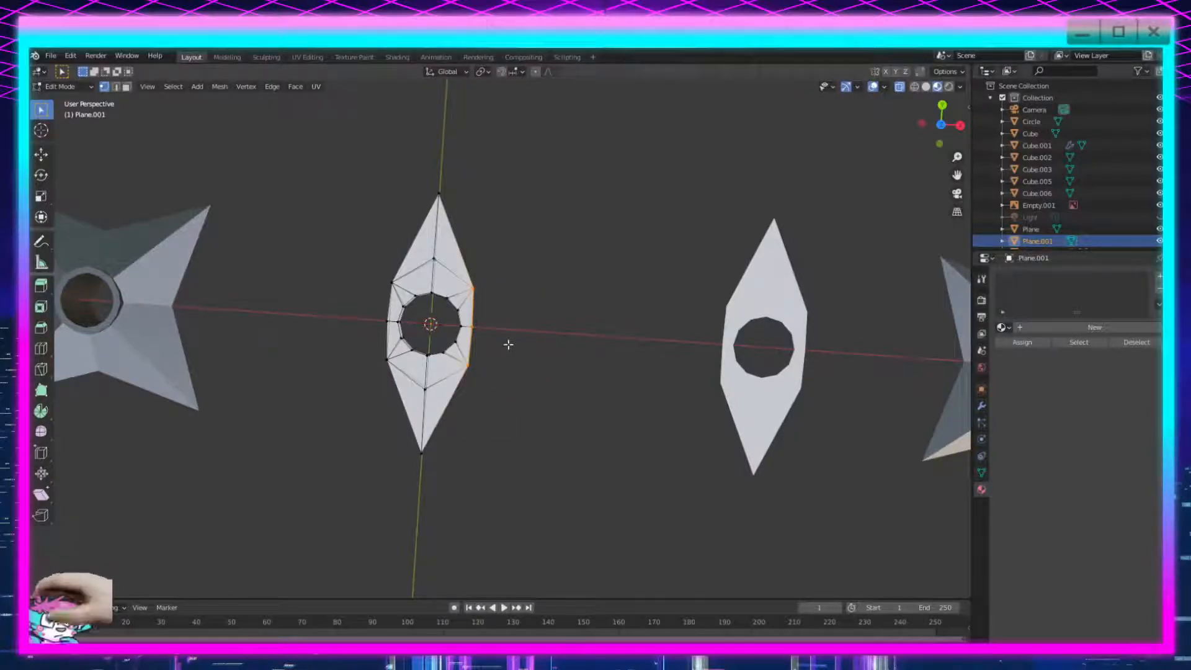
Extrude the positive X side edges of the two-bladed piece outward again and merge their end vertices at center into a third point.
key(g)
key(x)
key(x)
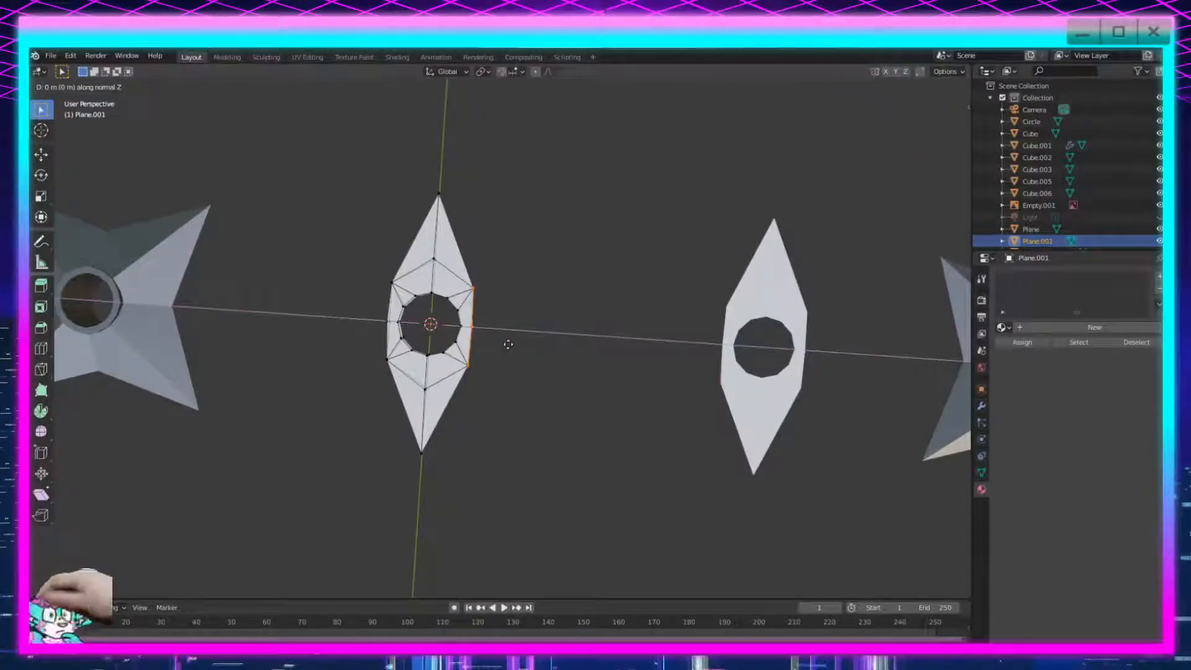
click(583, 348)
double_click(180, 558)
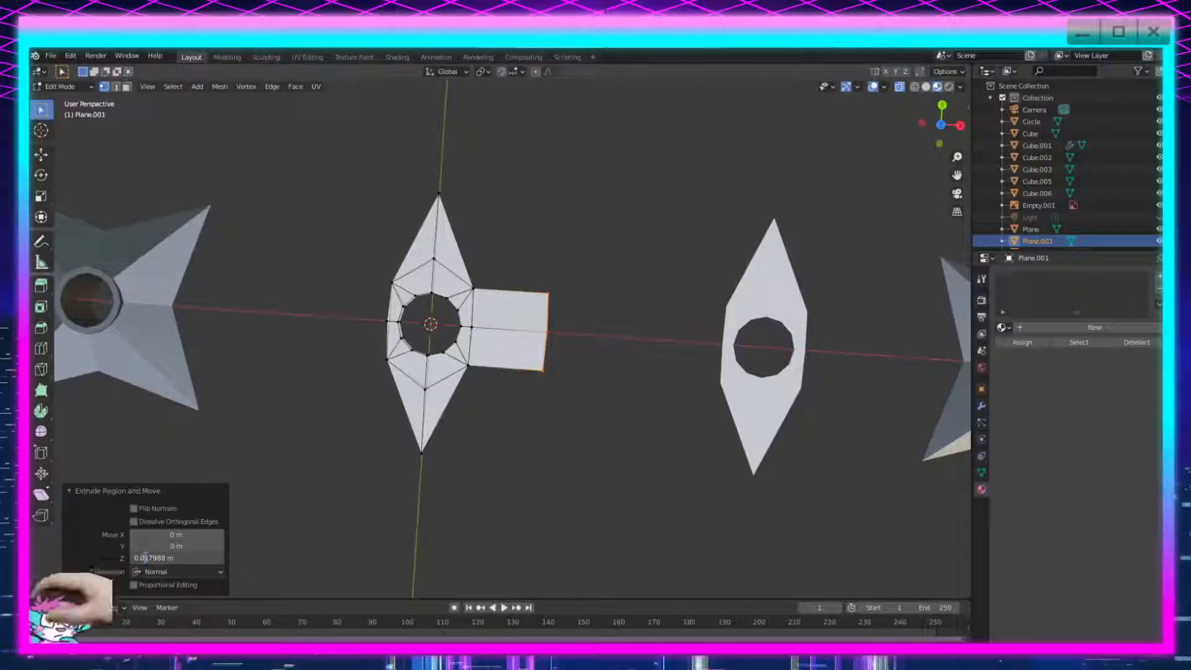
key(Return)
click(613, 491)
middle_drag(589, 305, 606, 364)
drag(613, 314, 513, 405)
key(m)
click(502, 404)
middle_drag(359, 412, 454, 430)
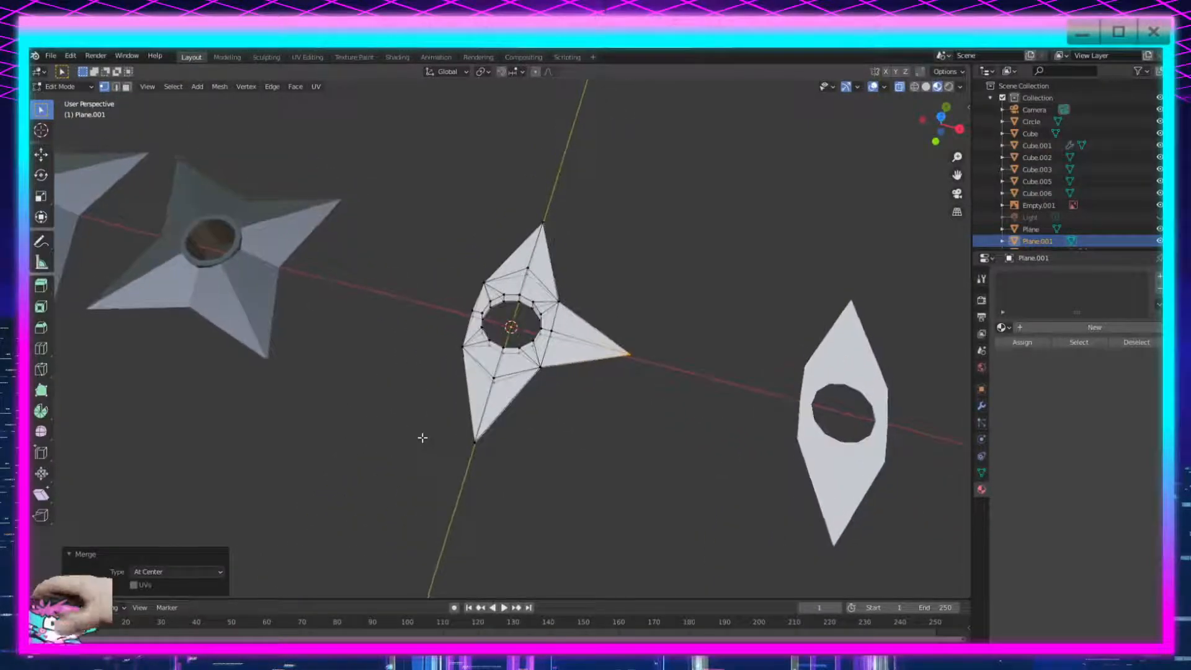
Extrude the opposite side edges on the negative X side outward 0.02 m and merge their end vertices at center into a fourth point.
middle_drag(425, 393, 541, 375)
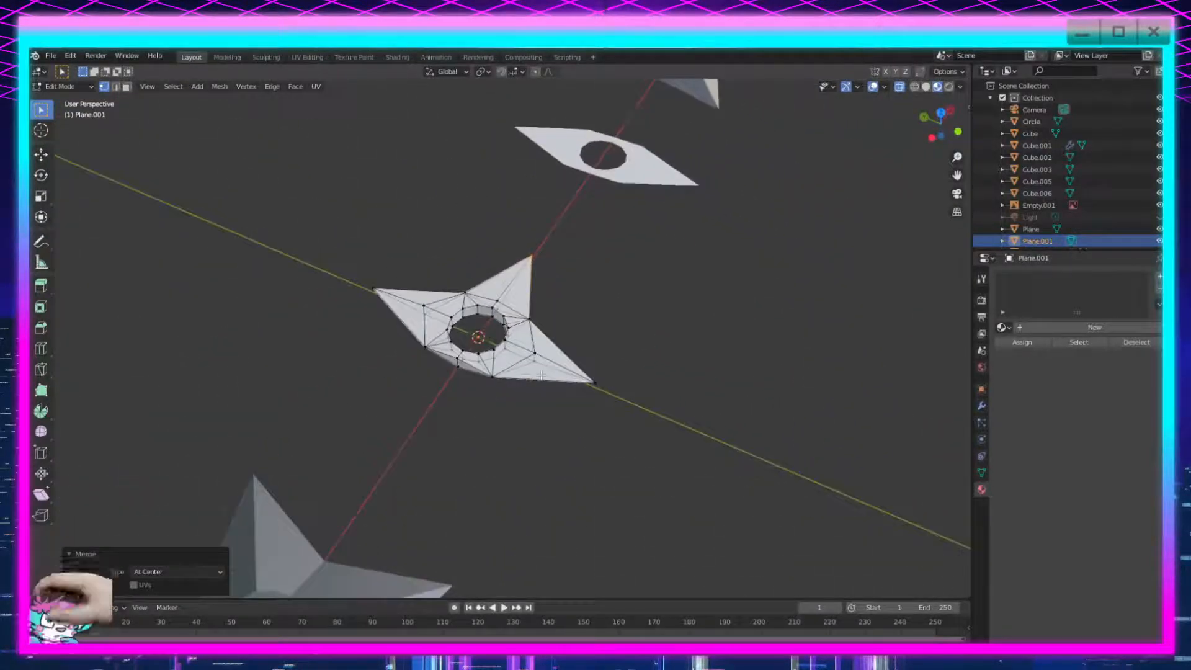
click(482, 371)
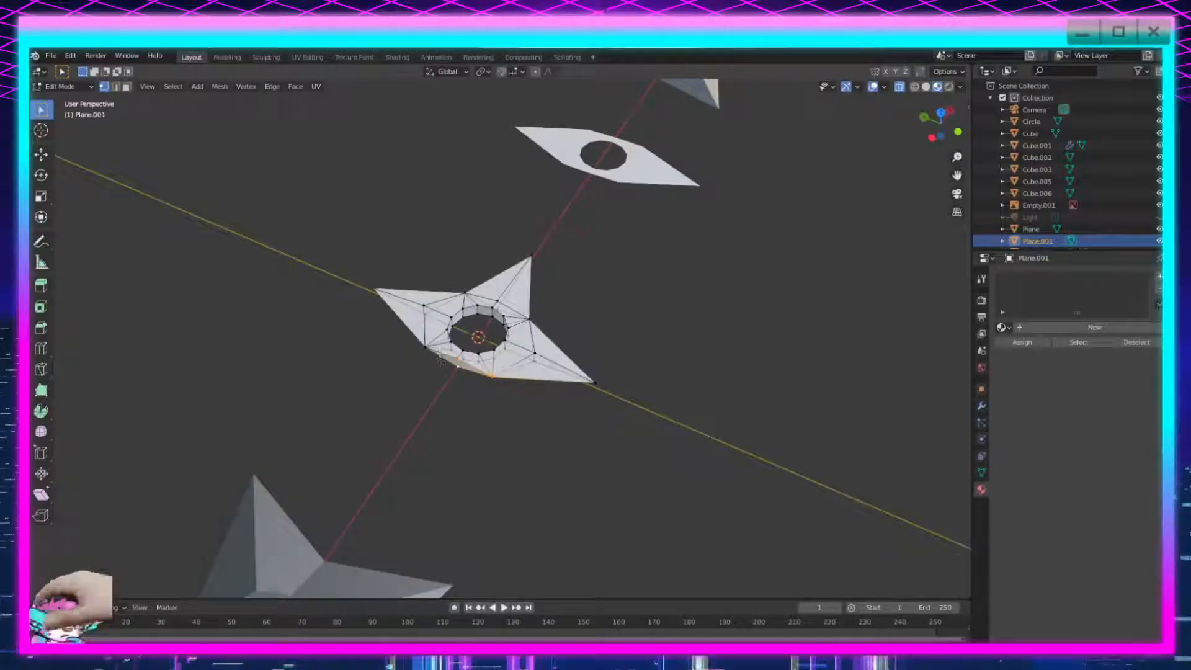
middle_drag(411, 353, 420, 372)
key(e)
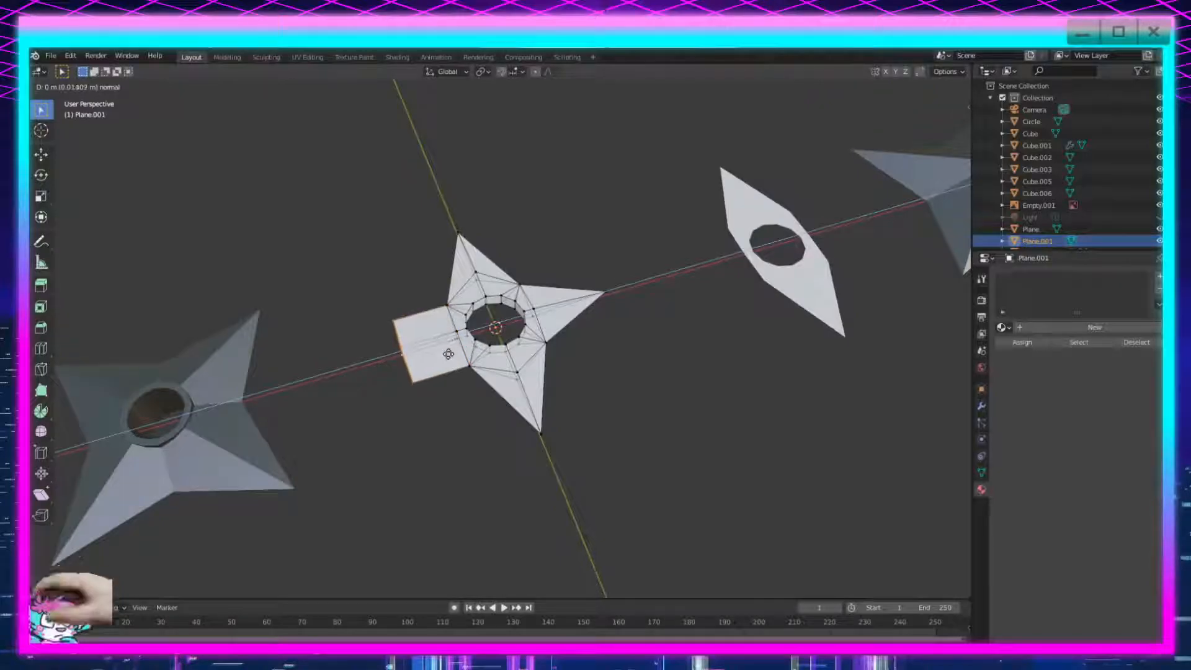
click(198, 606)
click(160, 558)
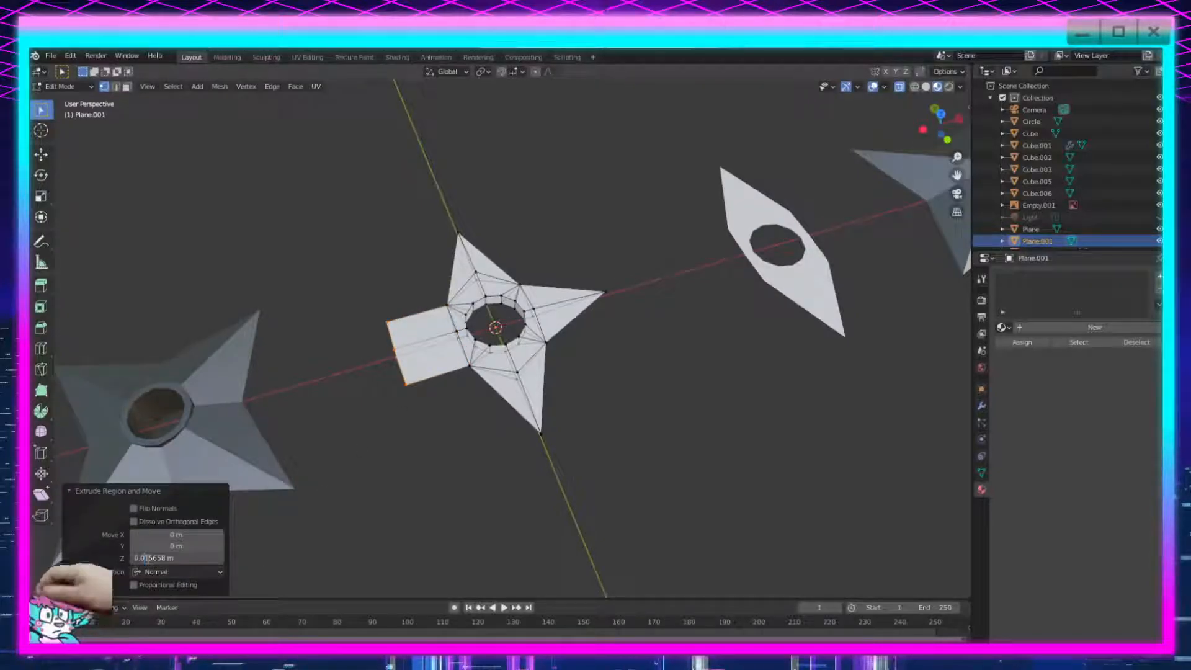
text(0.02)
key(Return)
key(m)
click(492, 511)
Return to Object Mode and assign the existing Material.001 to the four-pointed star.
middle_drag(492, 511, 828, 434)
key(Tab)
scroll(624, 435, up, 3)
click(1001, 327)
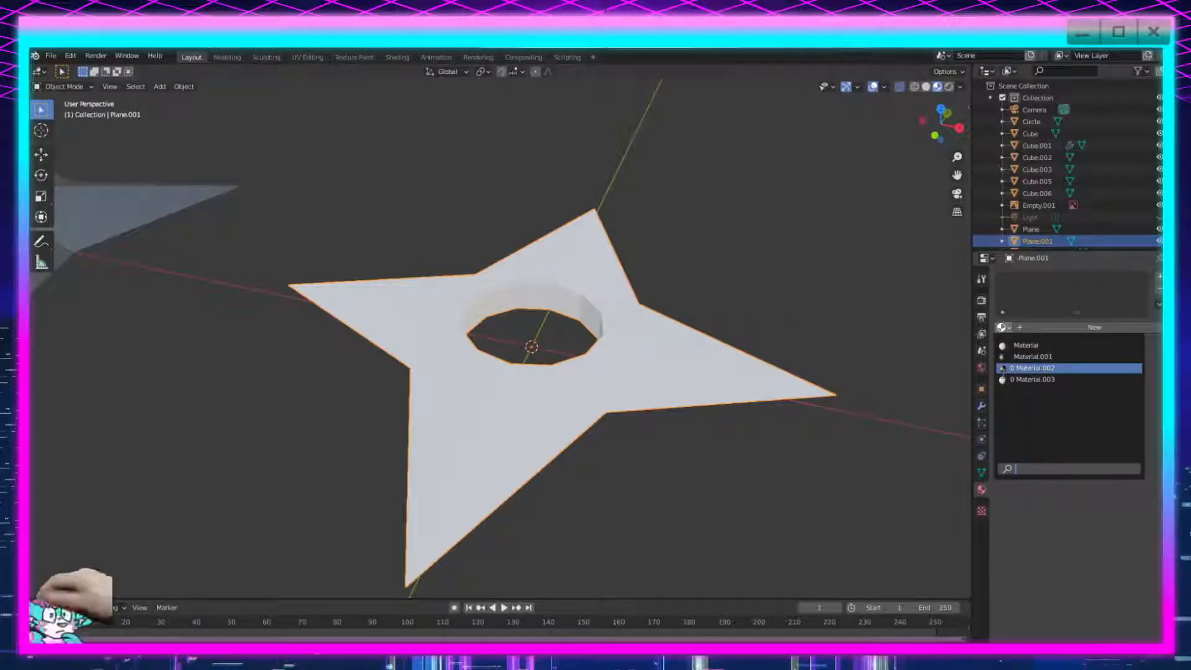
click(1020, 357)
Scale the inner ridge vertices of the two X-axis points outward along X by a factor of about 1.63.
middle_drag(614, 397, 639, 486)
key(Tab)
scroll(647, 410, up, 2)
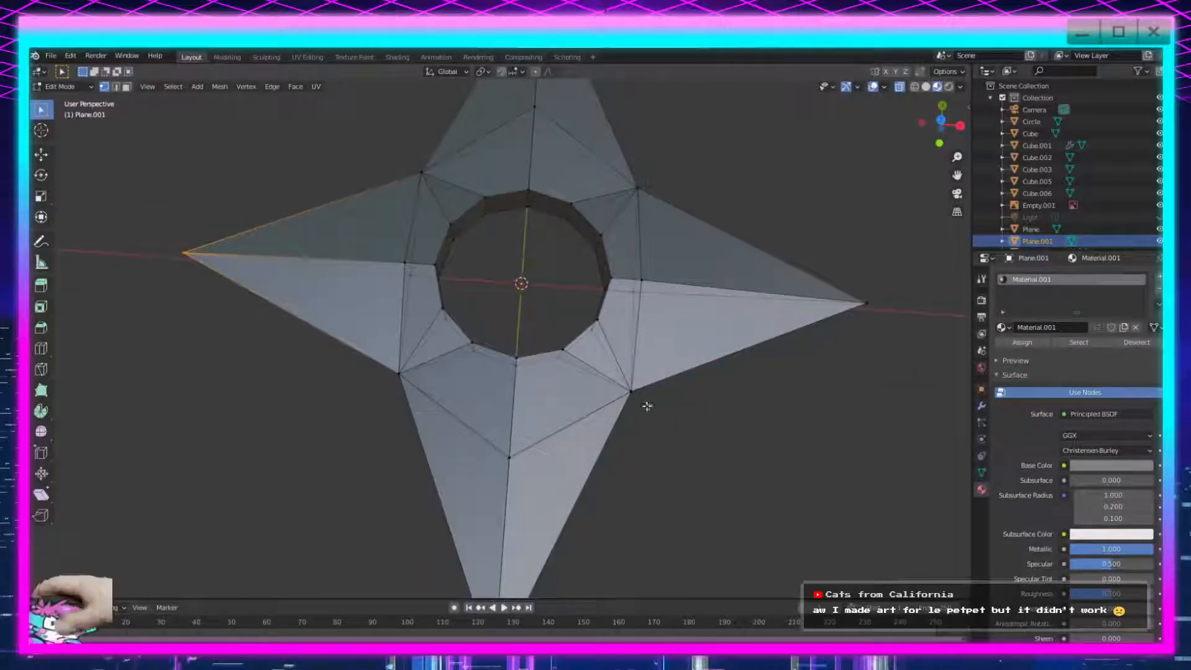
drag(640, 295, 640, 295)
shift+click(406, 260)
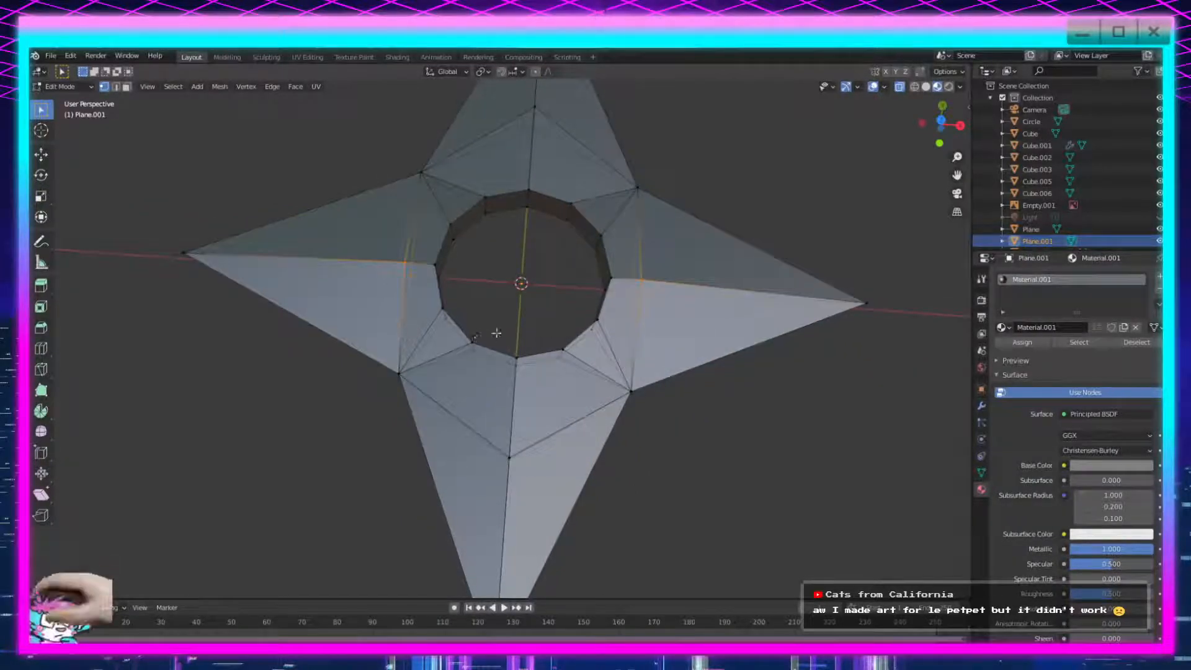
key(s)
click(510, 340)
middle_drag(621, 413, 565, 334)
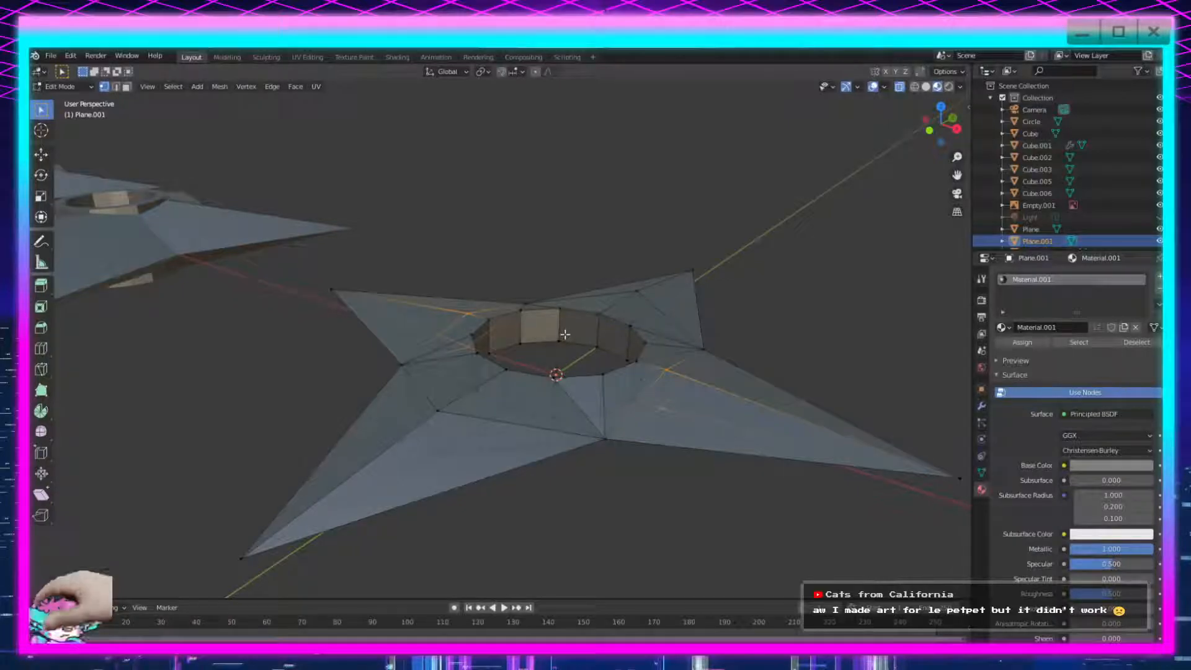
key(s)
key(x)
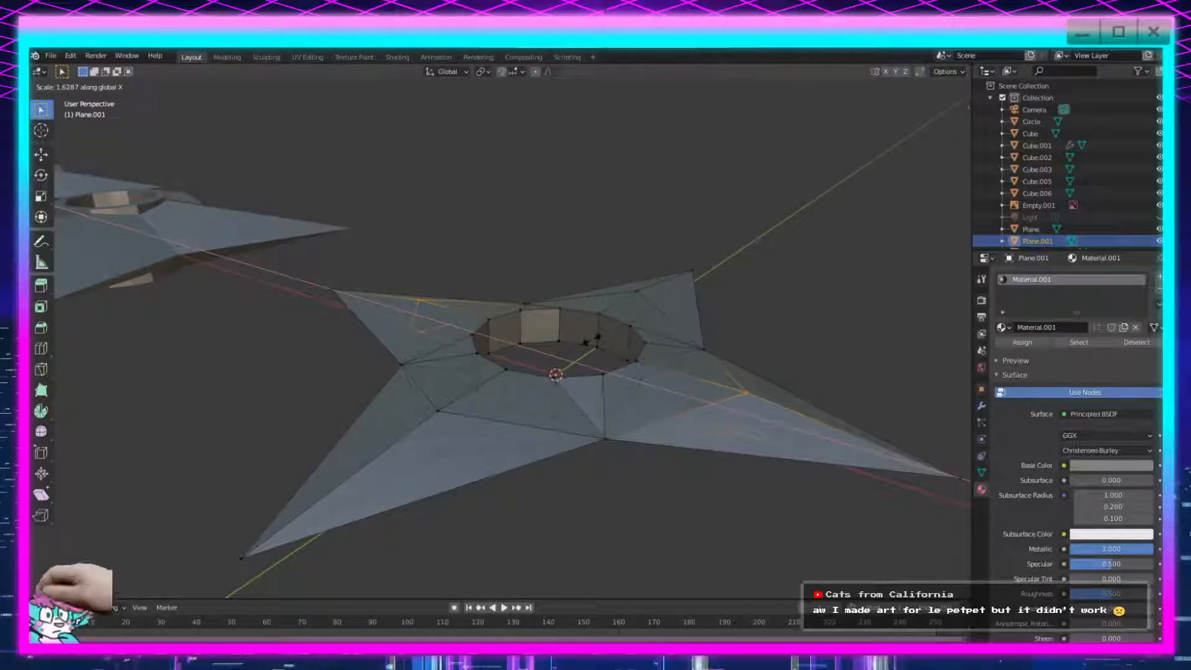
click(589, 339)
middle_drag(589, 339, 658, 452)
key(Tab)
Duplicate the four-pointed star and place the copy about 0.556 m along negative X, beyond the end of the row.
scroll(731, 484, down, 4)
middle_drag(732, 484, 674, 385)
scroll(704, 422, down, 8)
scroll(500, 382, down, 4)
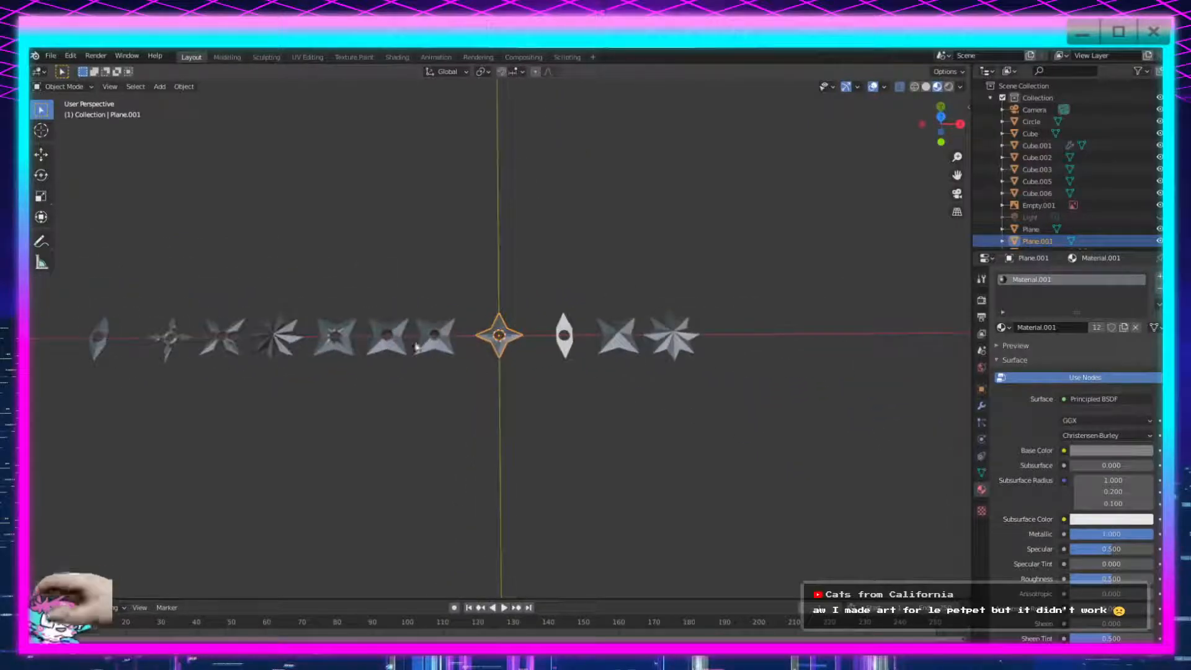
shift+middle_drag(401, 365, 475, 371)
key(shift+d)
key(x)
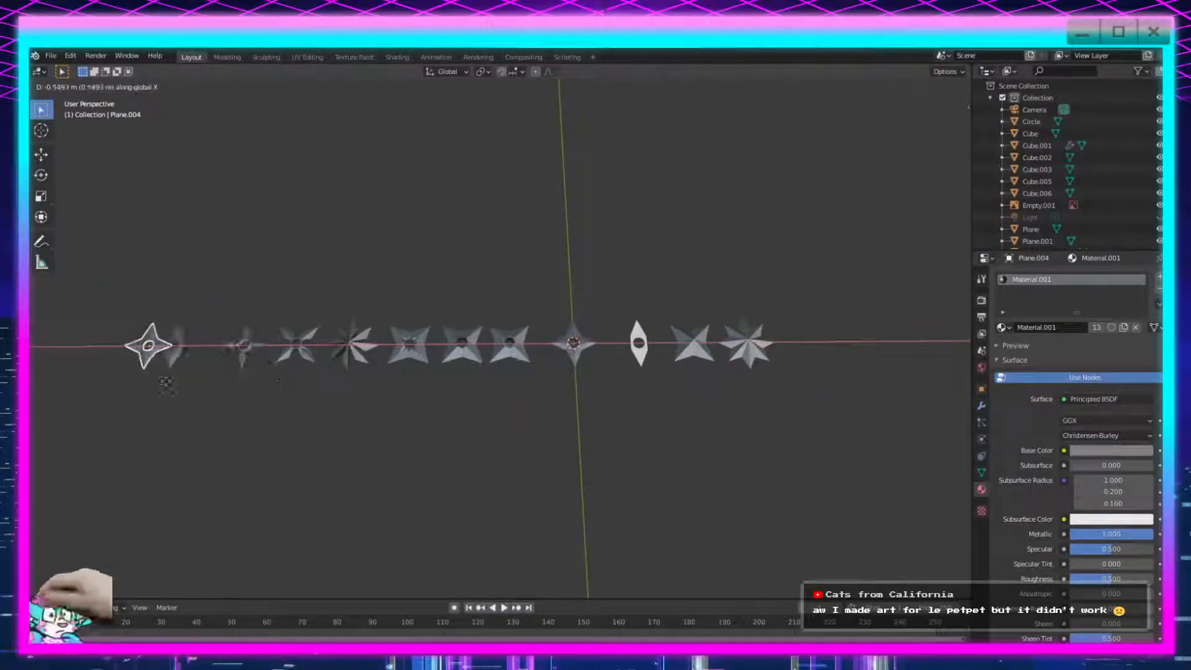
click(160, 378)
Open the four-pointed star at the origin for mesh editing.
shift+middle_drag(546, 428, 666, 448)
scroll(393, 399, up, 6)
scroll(372, 402, up, 2)
shift+middle_drag(425, 406, 612, 455)
scroll(621, 411, up, 2)
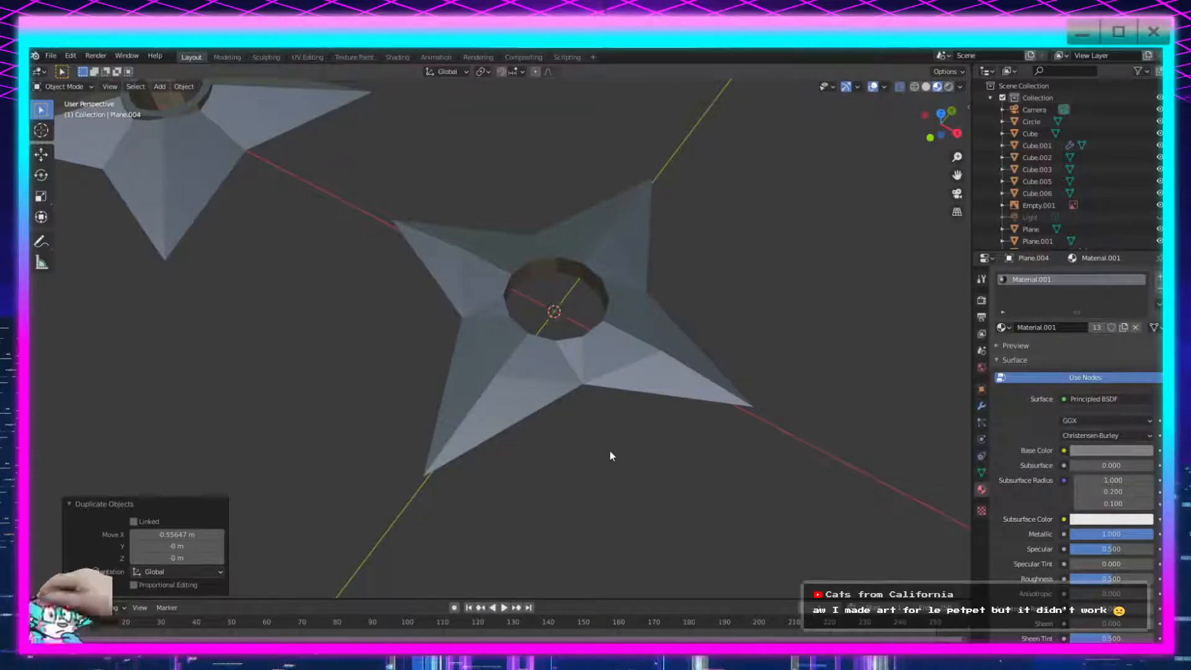
click(586, 400)
click(582, 403)
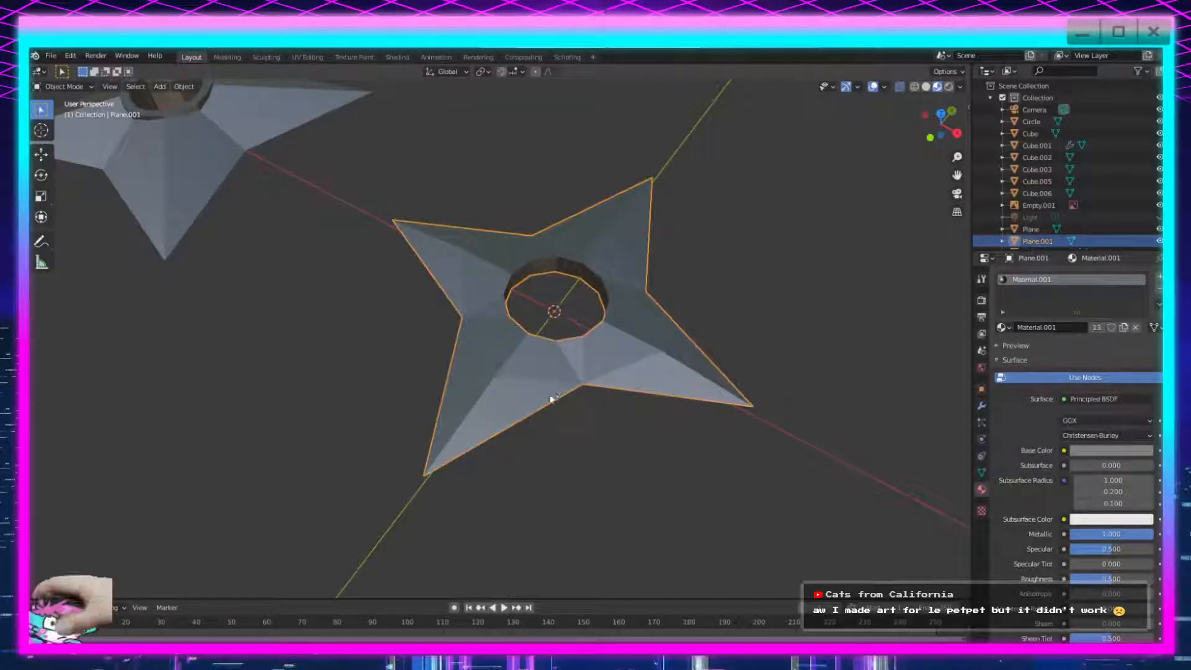
key(Tab)
middle_drag(542, 426, 599, 456)
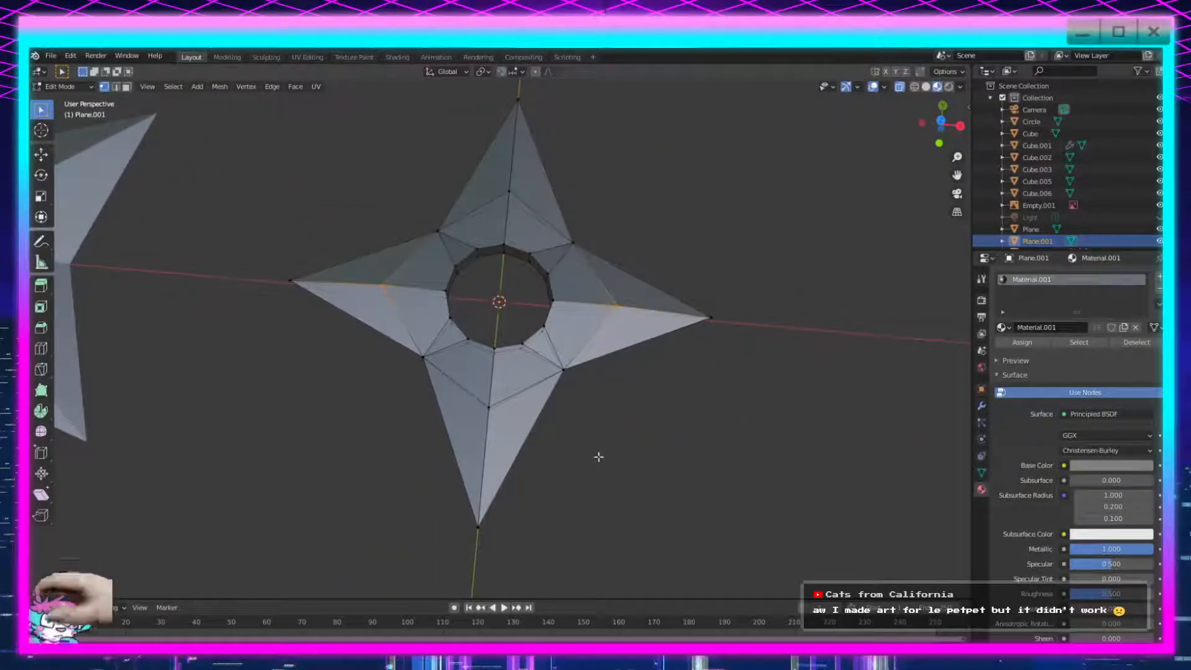
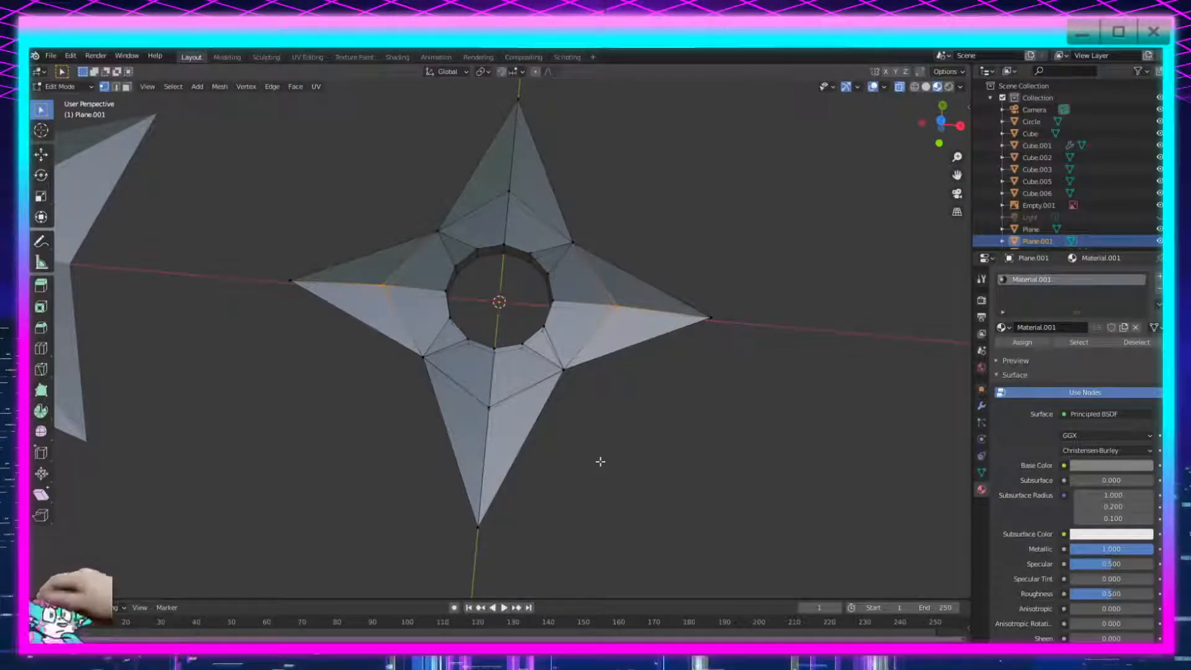
Select the four outer tip vertices of the star and try scaling them inward.
middle_drag(468, 254, 678, 495)
click(625, 519)
shift+click(292, 415)
shift+click(713, 237)
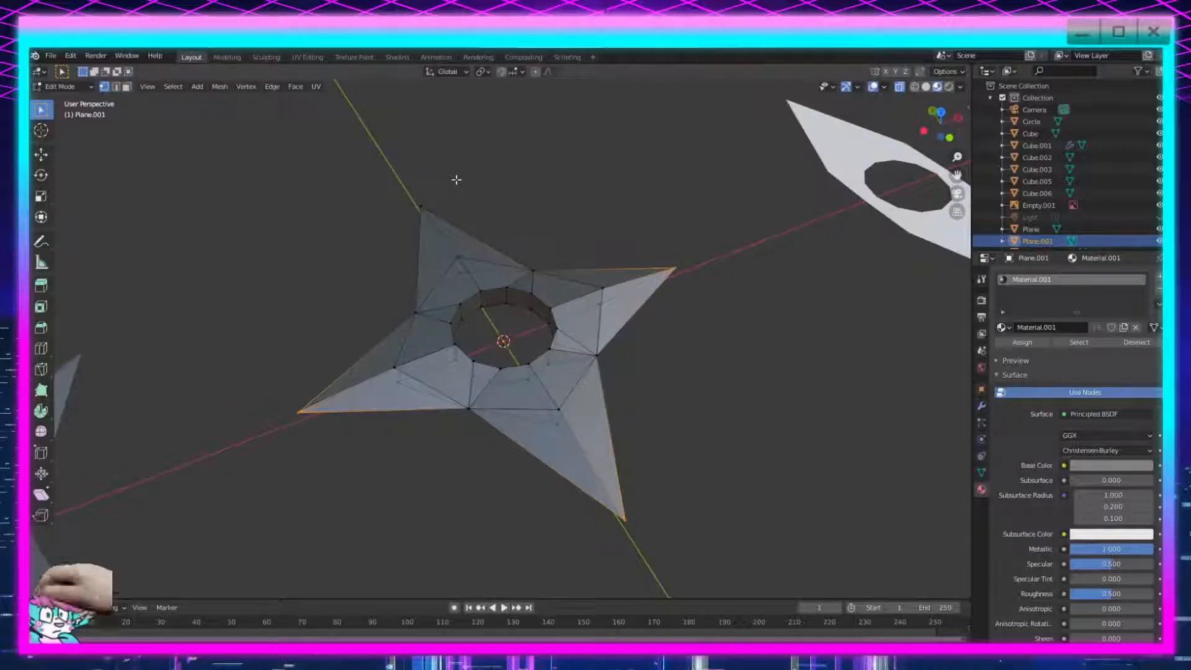
shift+click(420, 208)
middle_drag(420, 208, 723, 385)
key(s)
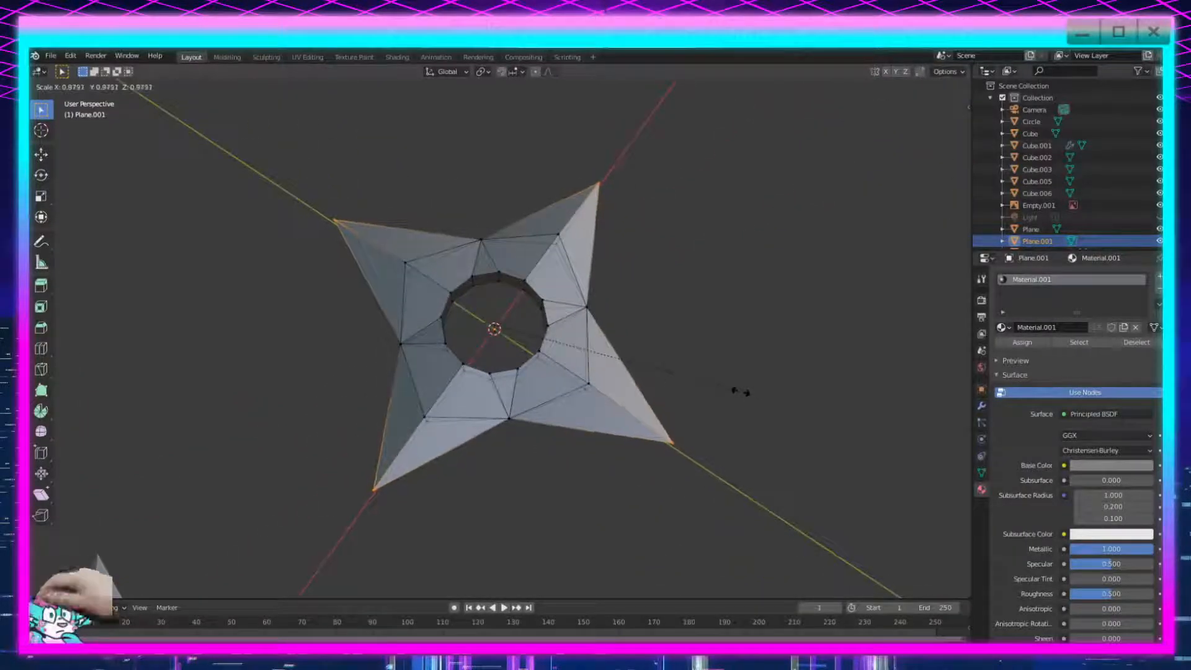
click(581, 353)
middle_drag(581, 352, 588, 480)
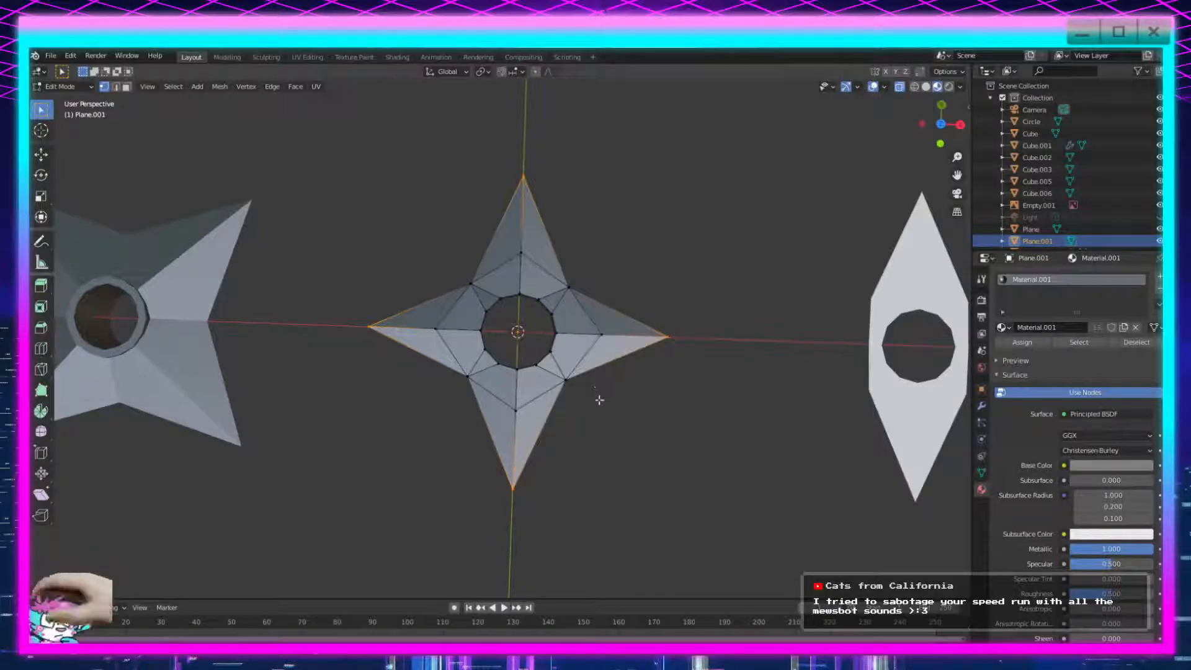
Try the Shear tool on the negative Y tip, undo it, and return to the selection tool.
middle_drag(527, 505, 568, 448)
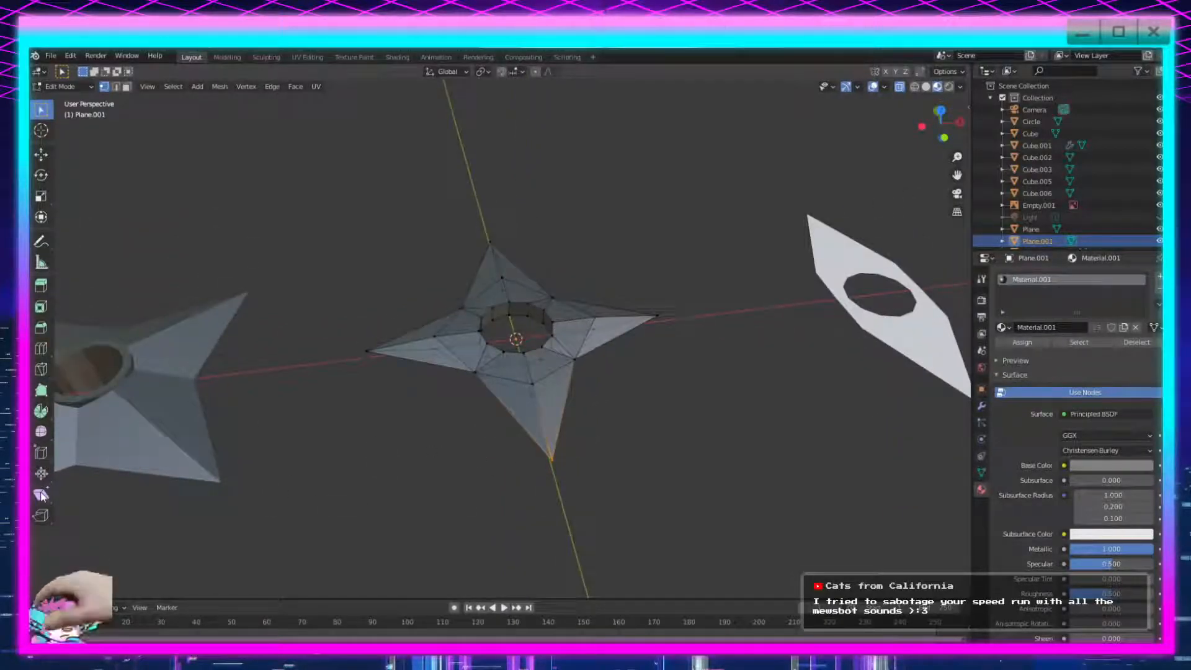
click(41, 494)
drag(597, 457, 676, 458)
key(ctrl+z)
key(ctrl+z)
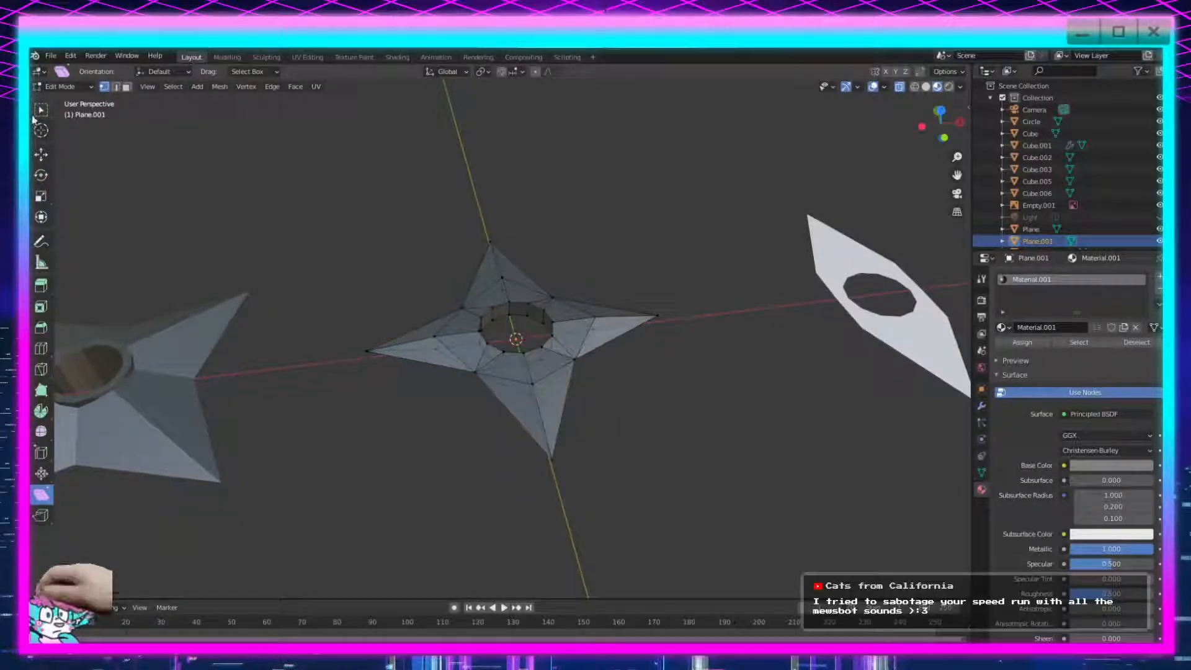
click(36, 115)
Box-select the negative Y tip vertices and try extruding them about 0.0008 m toward negative X.
shift+middle_drag(594, 551, 502, 452)
scroll(501, 477, up, 4)
shift+middle_drag(394, 360, 527, 452)
shift+middle_drag(580, 586, 491, 410)
drag(484, 390, 397, 485)
middle_drag(397, 486, 421, 477)
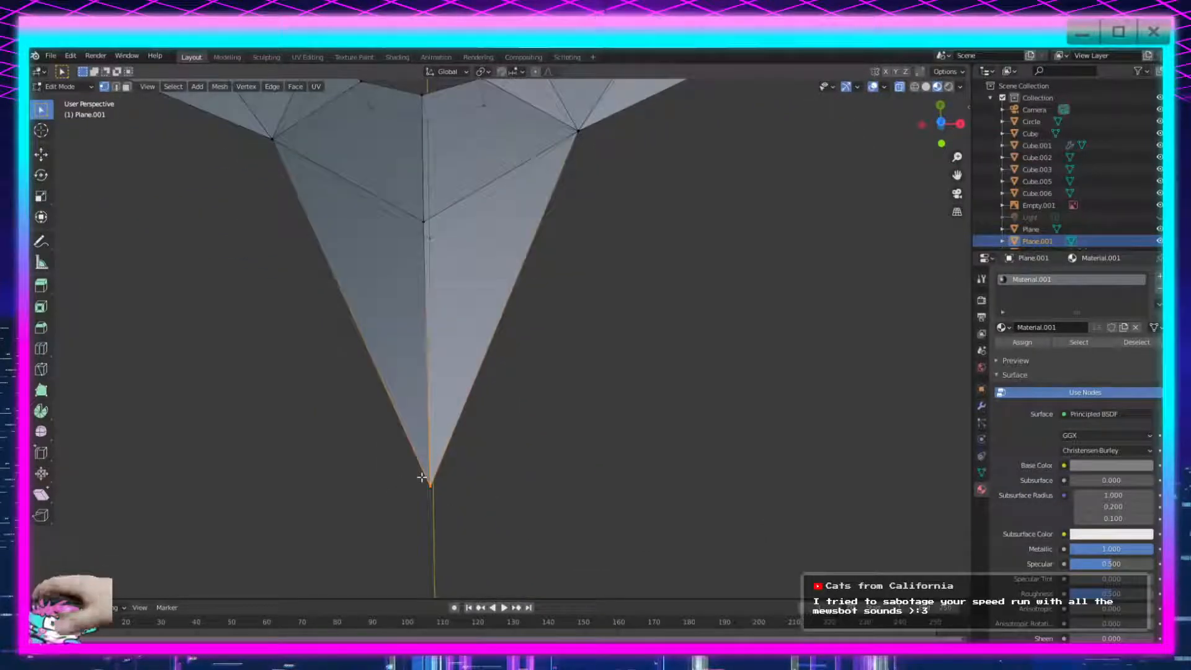
scroll(467, 456, down, 4)
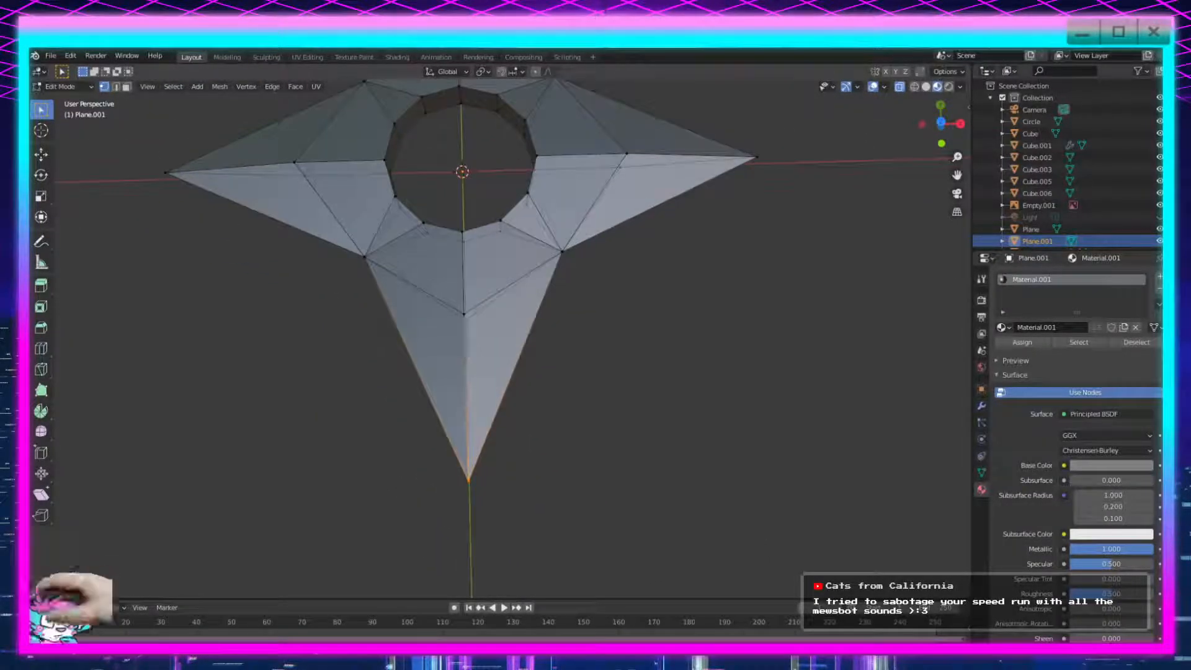
key(g)
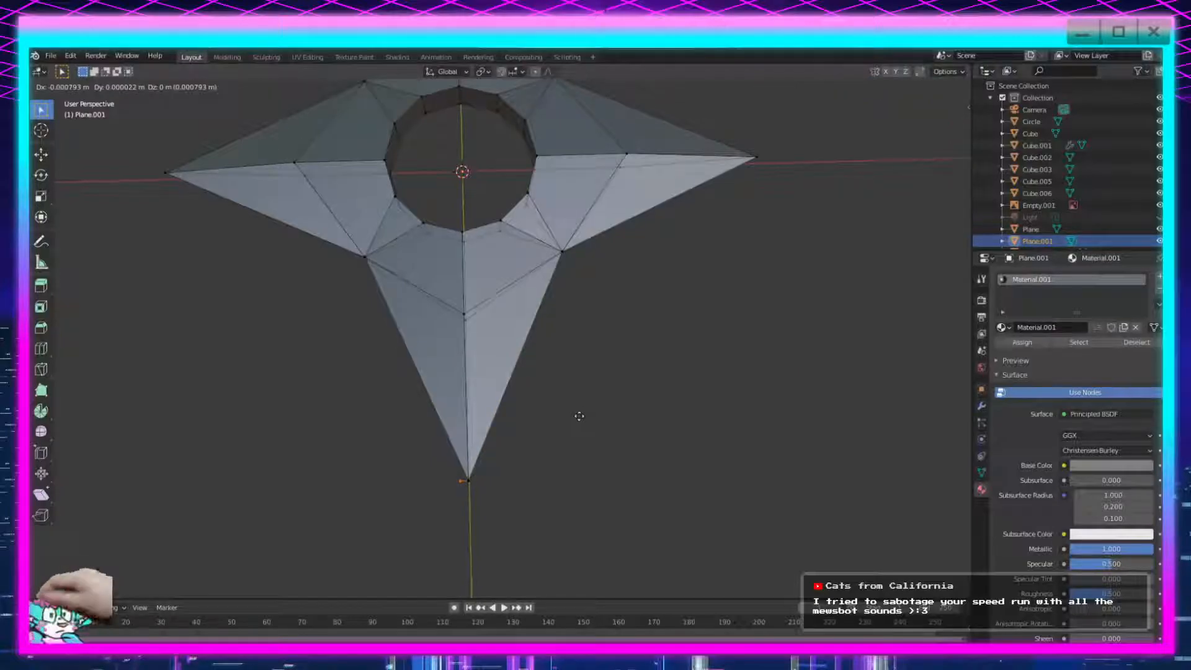
click(579, 416)
click(469, 470)
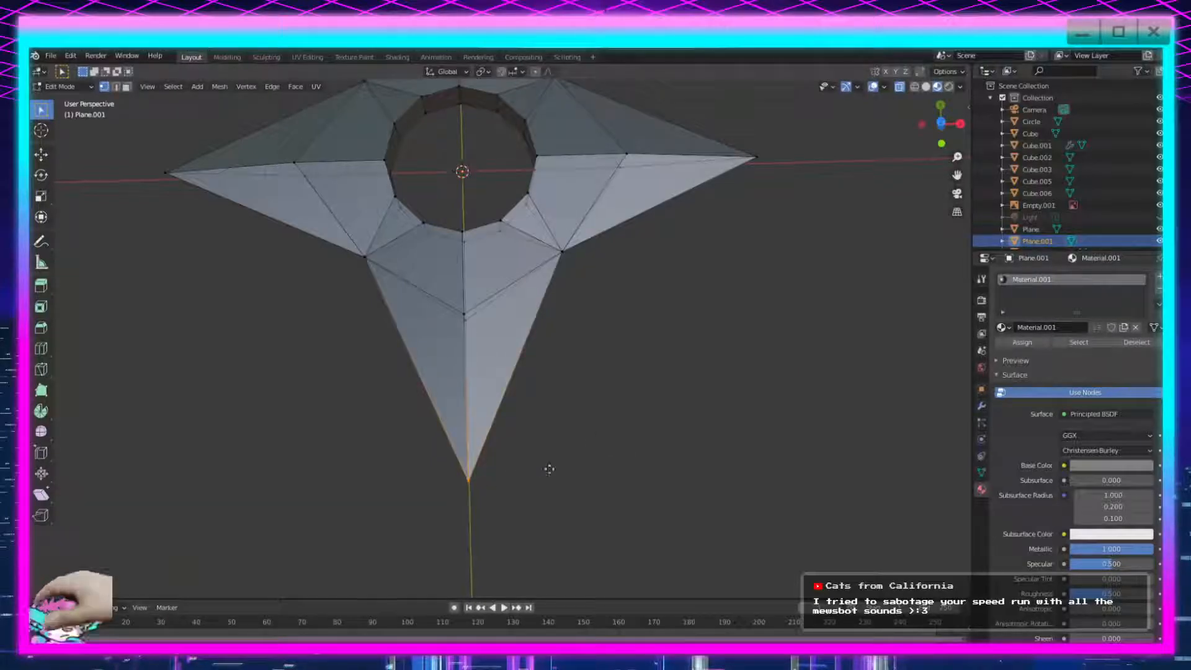
Try extruding the negative Y tip vertices sideways with Move X set to -0.001, then undo the extrusion.
key(e)
click(538, 470)
click(151, 534)
key(BackSpace)
key(BackSpace)
key(BackSpace)
key(BackSpace)
key(BackSpace)
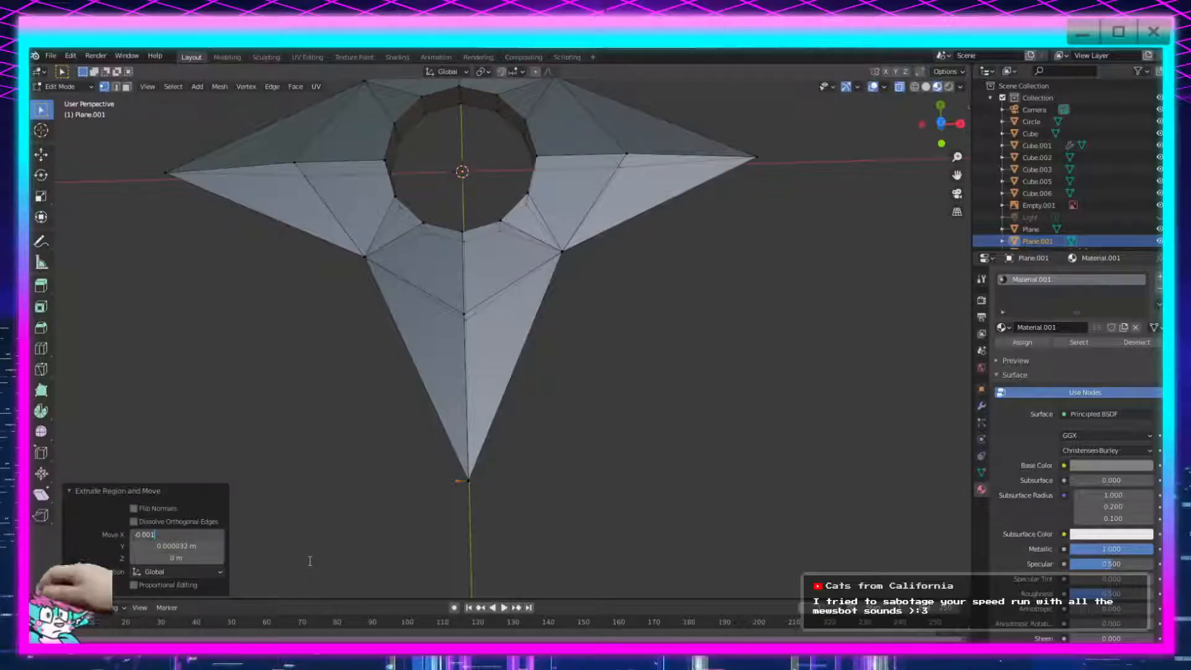
key(Return)
key(ctrl+z)
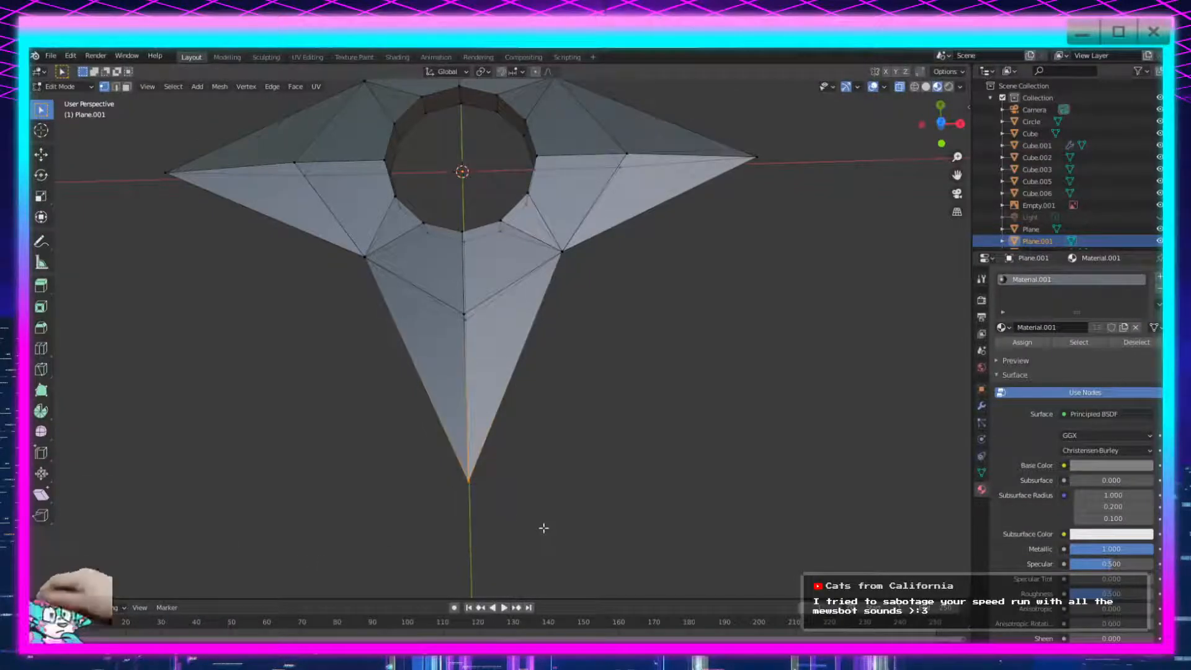
Try extruding the negative Y tip with scaling along X, retry with a move of about 0.0019 m toward negative X, and undo both.
key(e)
key(s)
key(x)
click(515, 512)
key(ctrl+z)
key(e)
key(x)
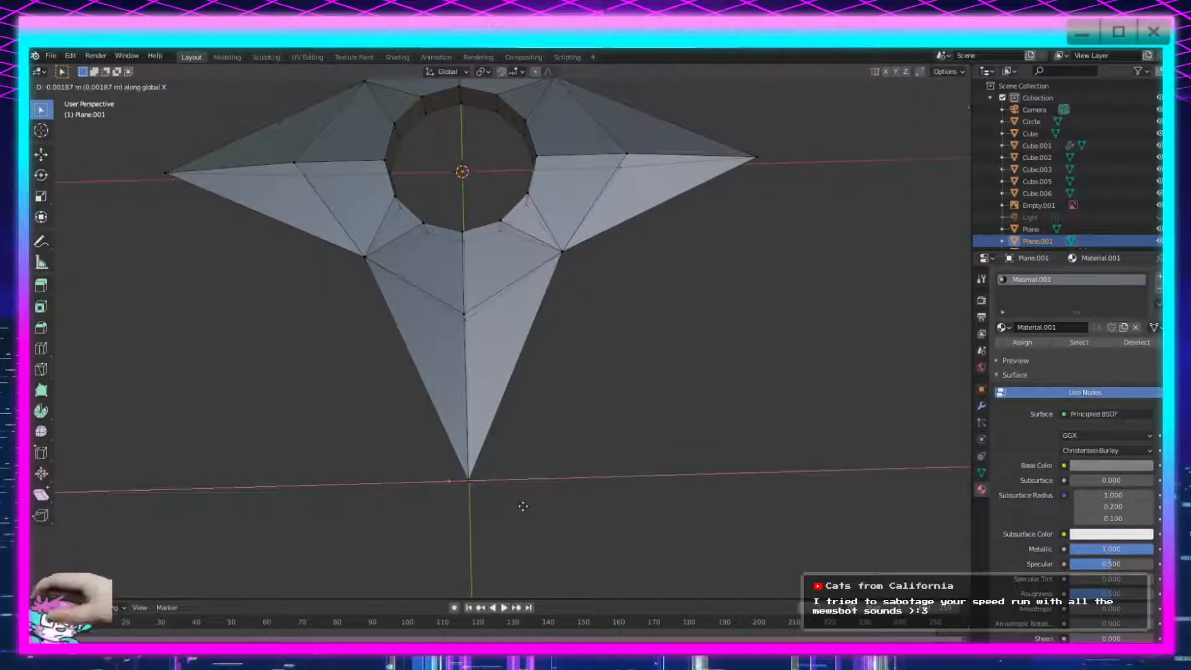
click(461, 505)
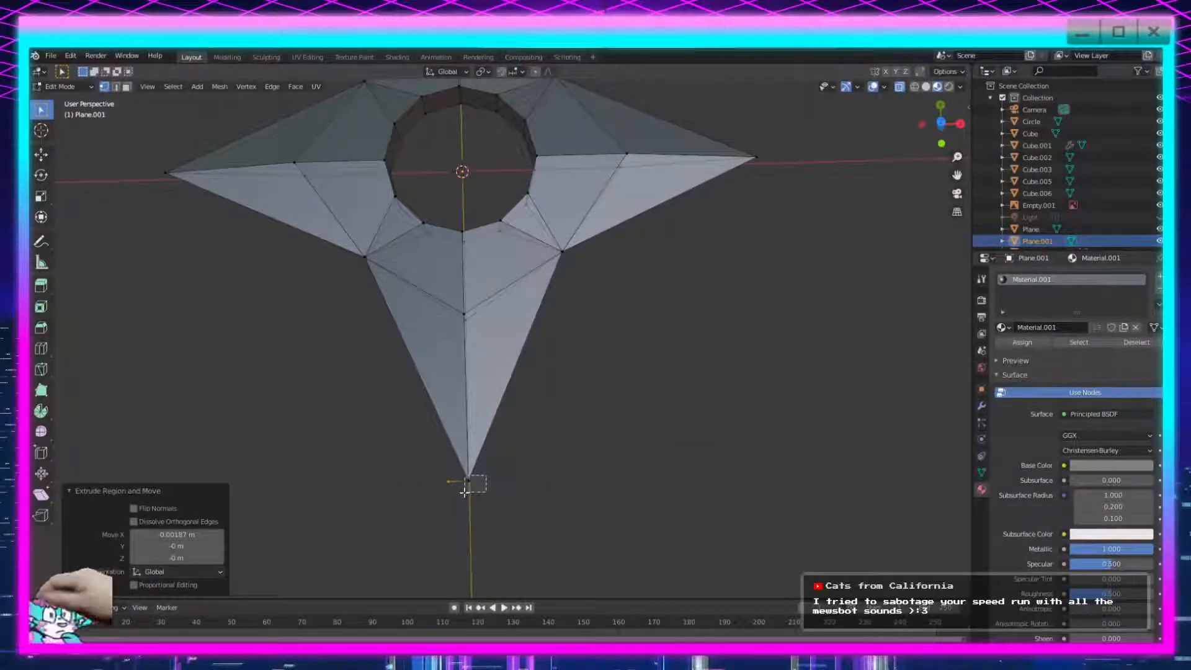
key(ctrl+z)
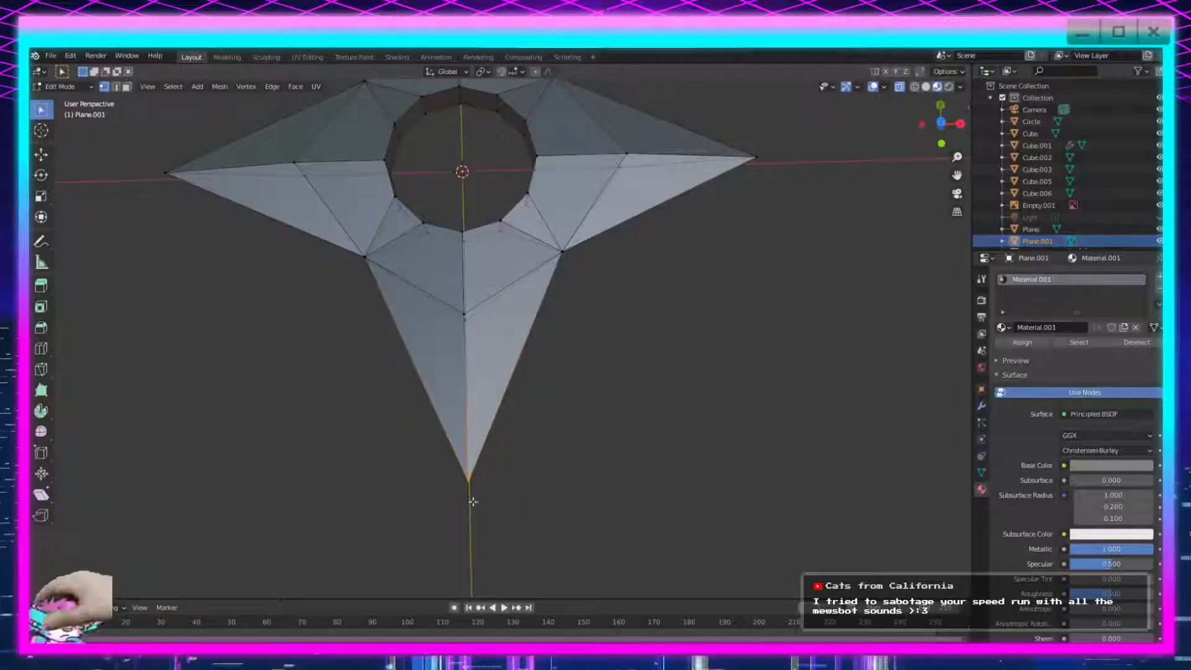
Extrude the negative Y tip vertices along X with Move X set to -0.001 m.
key(s)
key(x)
click(530, 488)
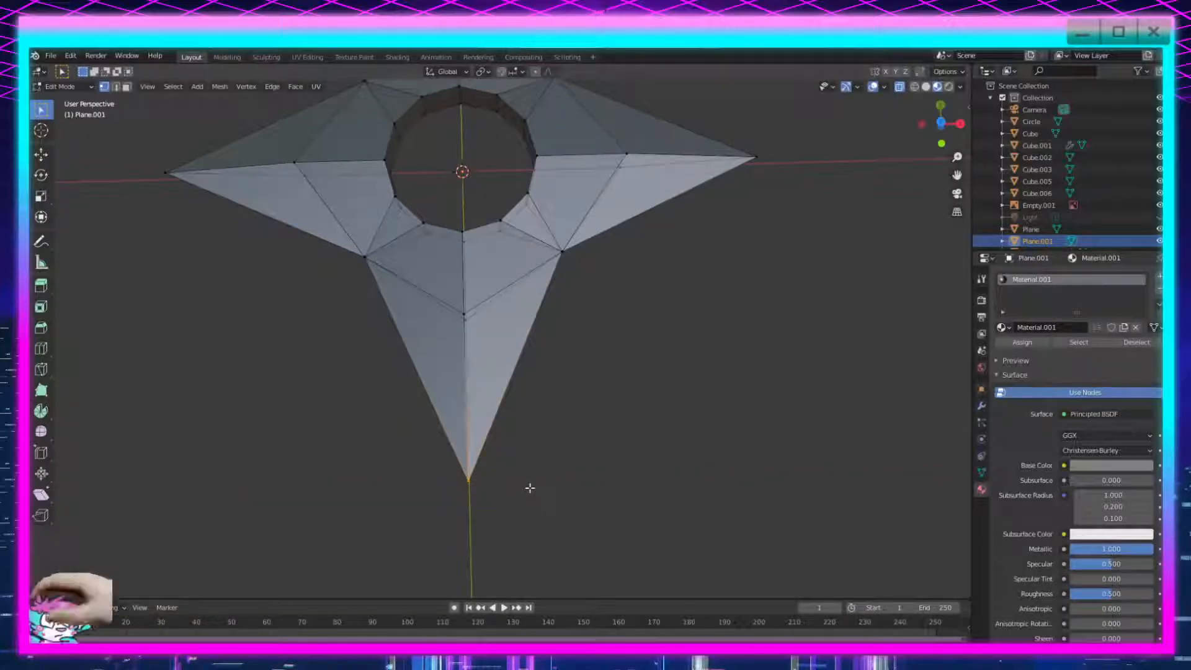
key(e)
key(x)
click(496, 493)
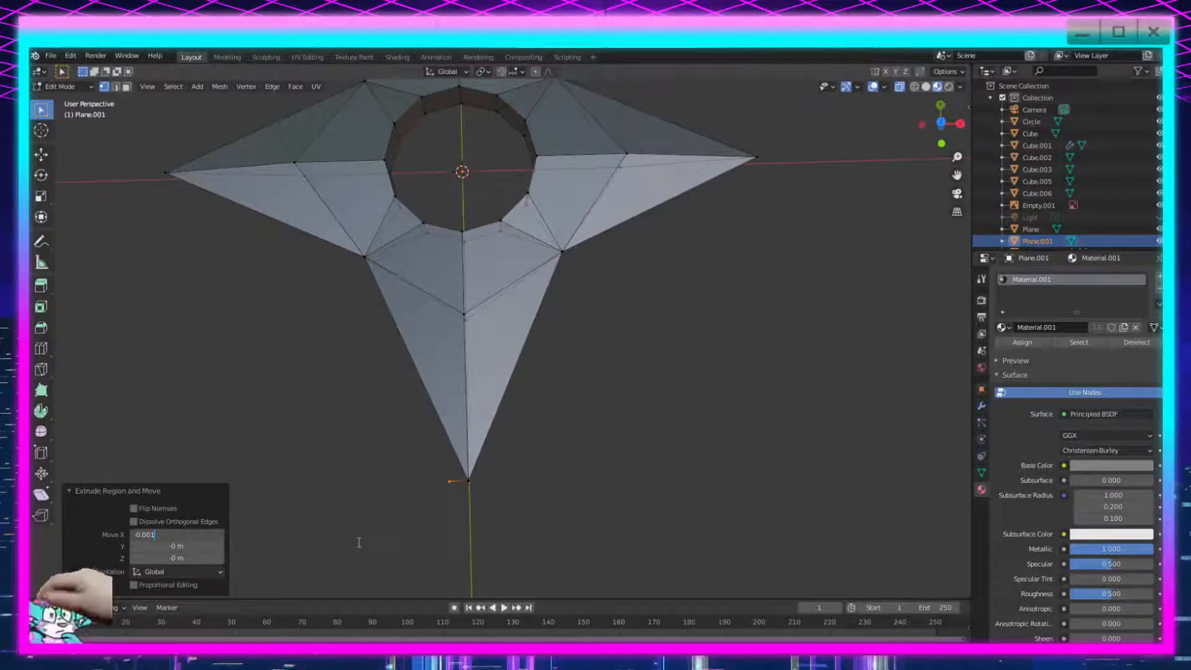
Move the original negative Y tip vertices 0.001 m along positive X, away from the extruded copy.
key(g)
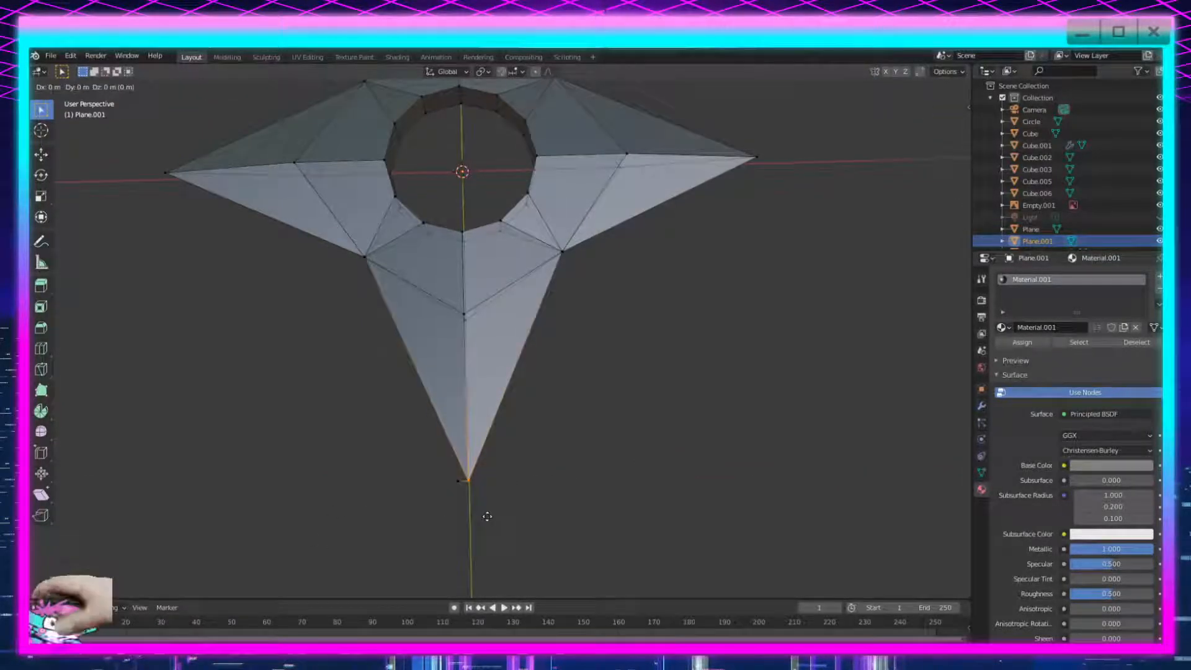
key(x)
click(493, 516)
click(151, 534)
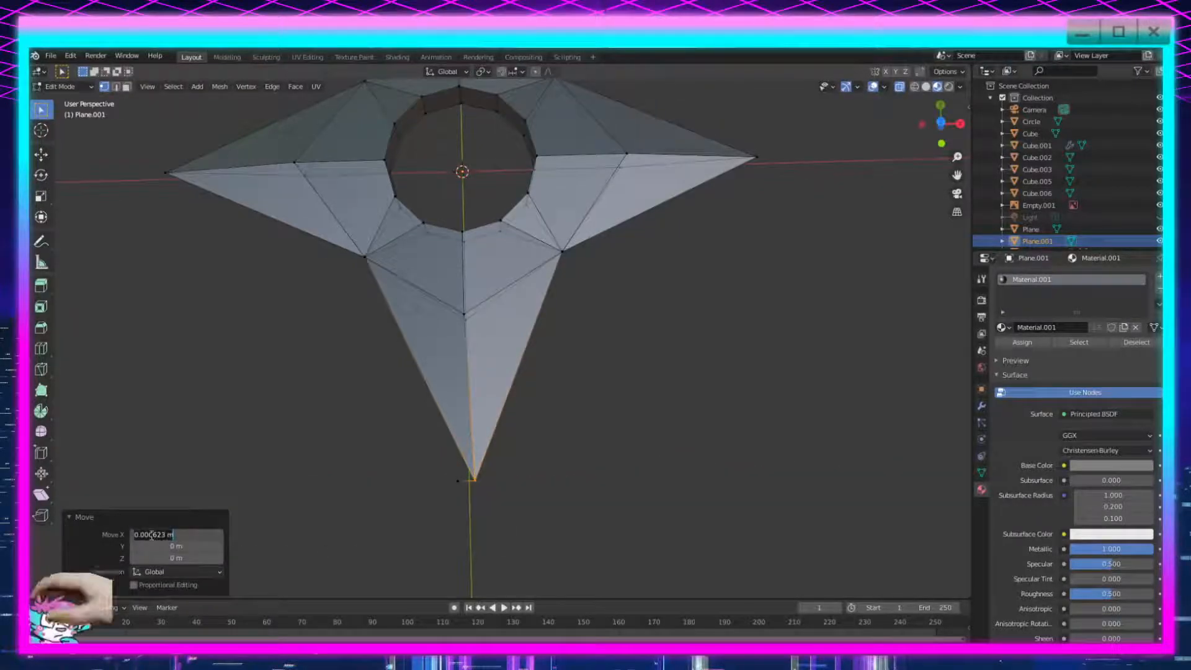
text(0.001)
key(Return)
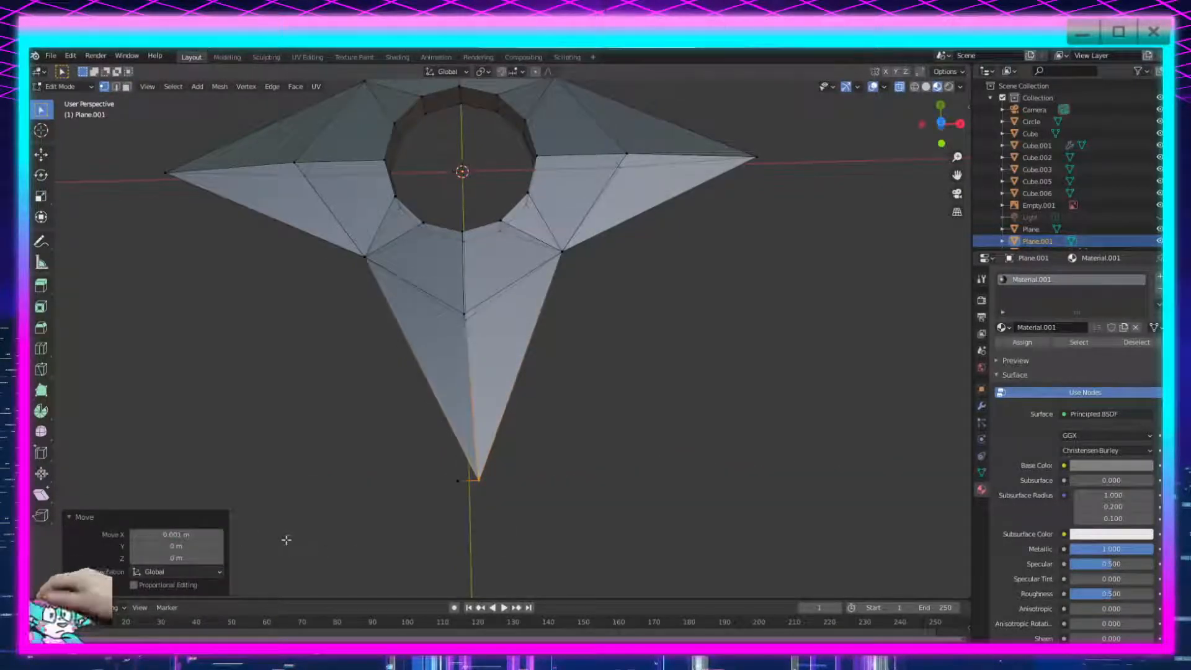
click(515, 512)
Delete the outer face on the negative X half of the negative Y blade.
middle_drag(523, 495, 434, 392)
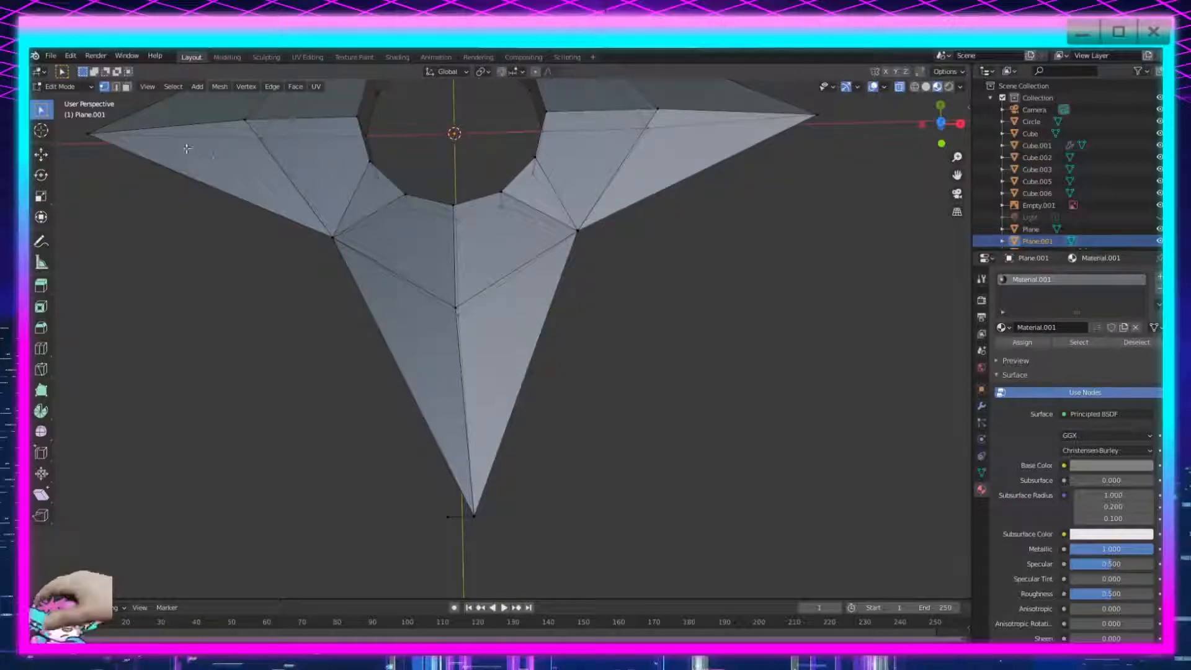
click(128, 86)
click(421, 361)
key(x)
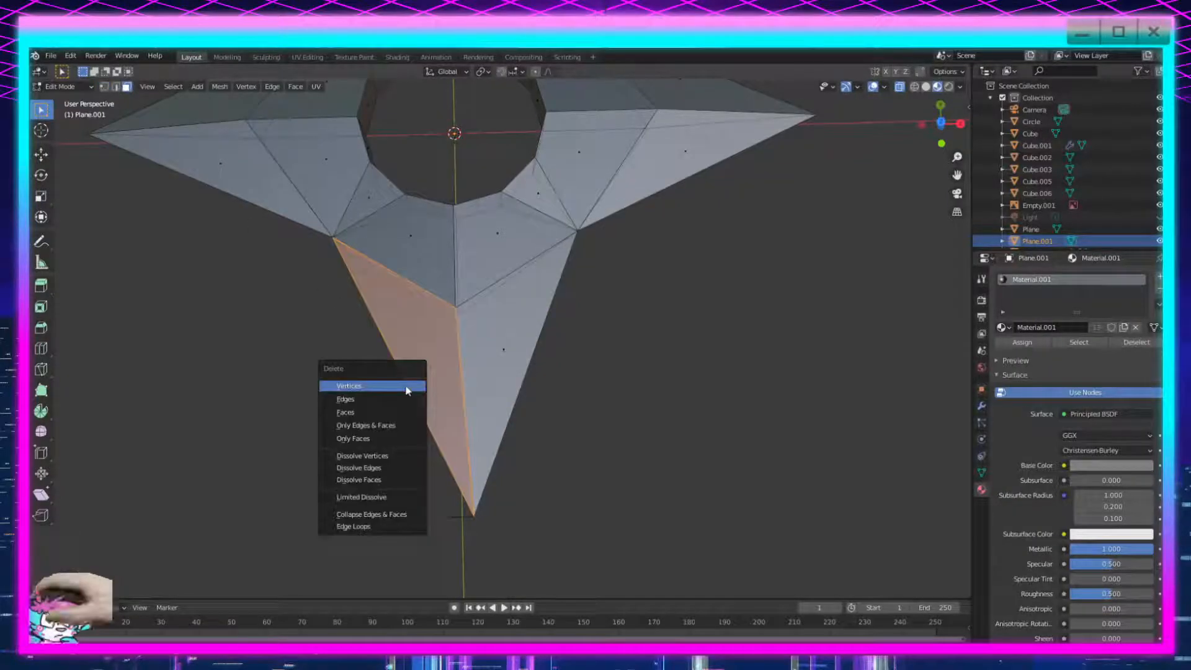
click(382, 412)
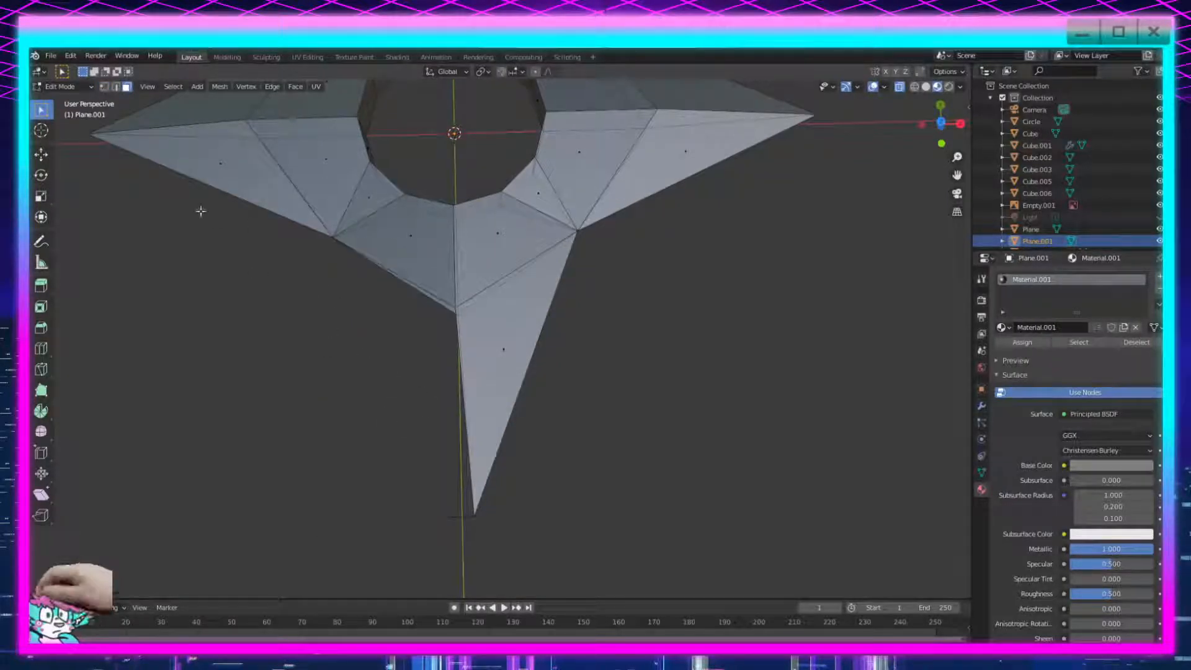
Fill between the ridge, inner corner and extruded tip vertices of the negative Y blade, undoing and retrying the fill once.
click(104, 87)
middle_drag(425, 386, 456, 339)
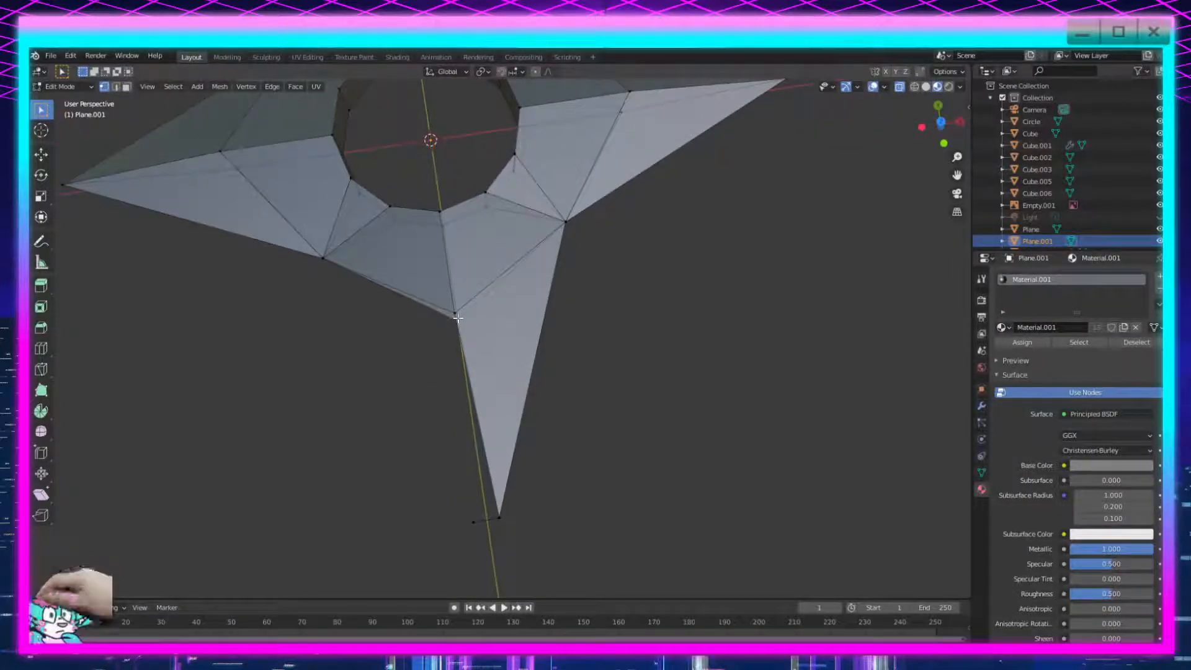
click(456, 314)
shift+click(325, 258)
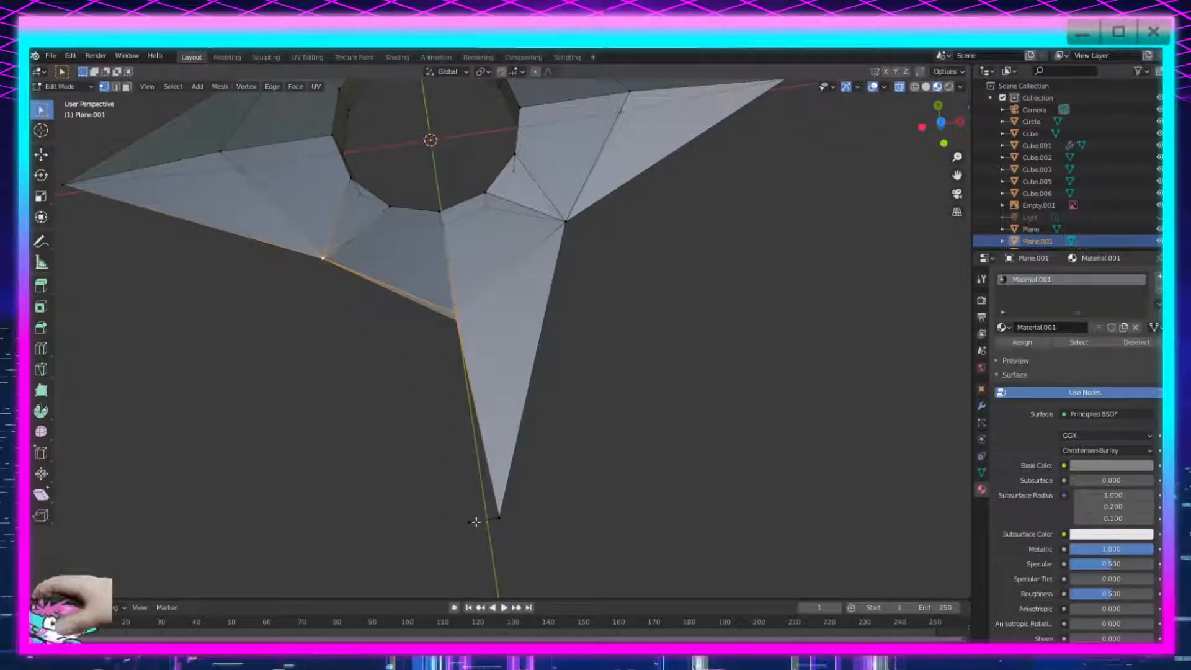
key(f)
middle_drag(484, 448, 513, 420)
key(ctrl+z)
key(f)
Select four corner vertices around the open side of the negative Y blade and fill between them.
middle_drag(598, 403, 532, 355)
click(532, 356)
shift+click(460, 222)
shift+click(460, 255)
shift+click(542, 189)
key(f)
middle_drag(571, 292, 593, 352)
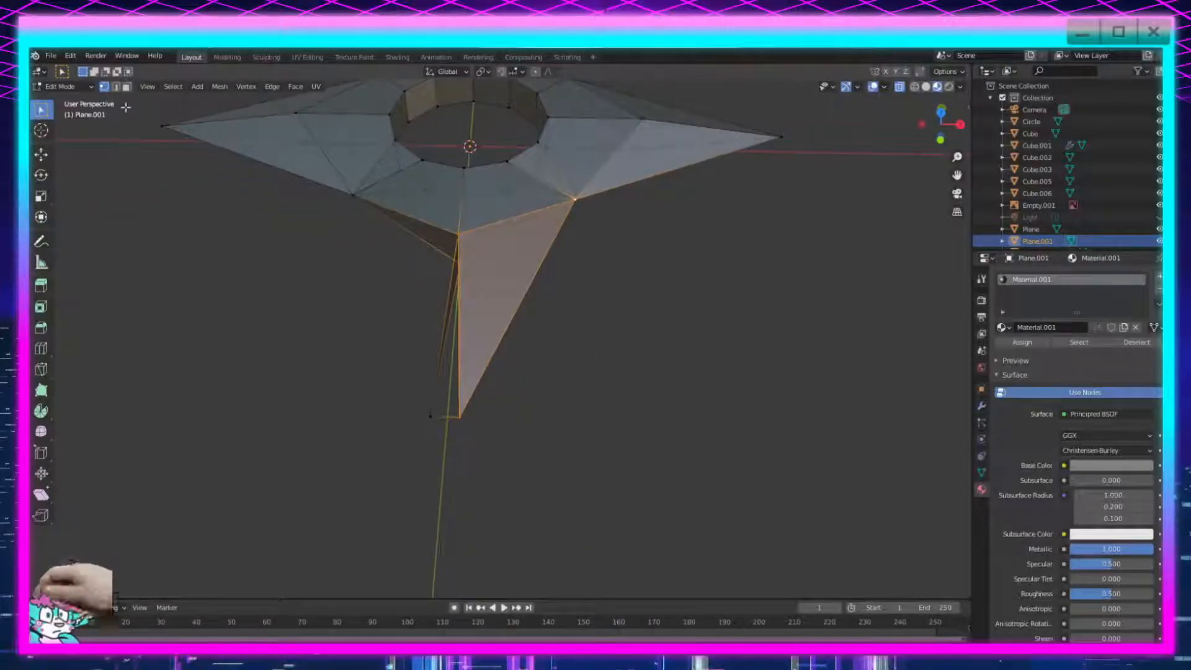
Fill the missing upper face of the negative Y blade's negative X half from its ridge edge and inner edge.
click(117, 87)
middle_drag(568, 310, 556, 392)
middle_drag(364, 317, 426, 427)
click(556, 414)
middle_drag(557, 414, 582, 391)
click(527, 314)
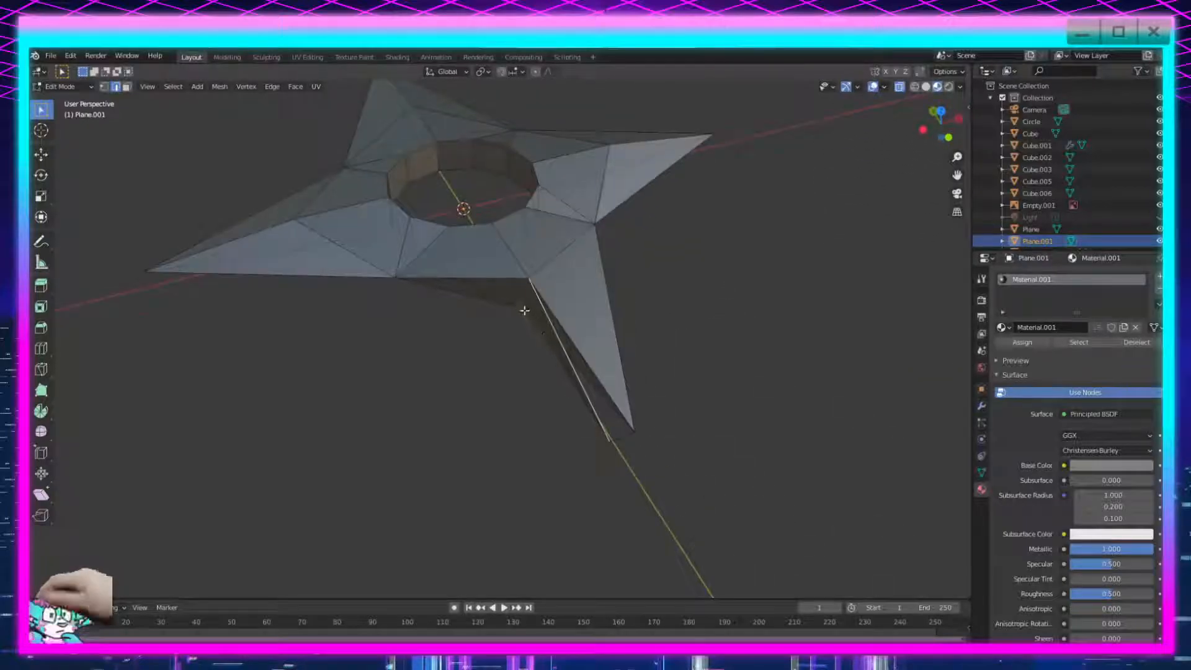
shift+click(508, 279)
key(f)
middle_drag(486, 372, 495, 356)
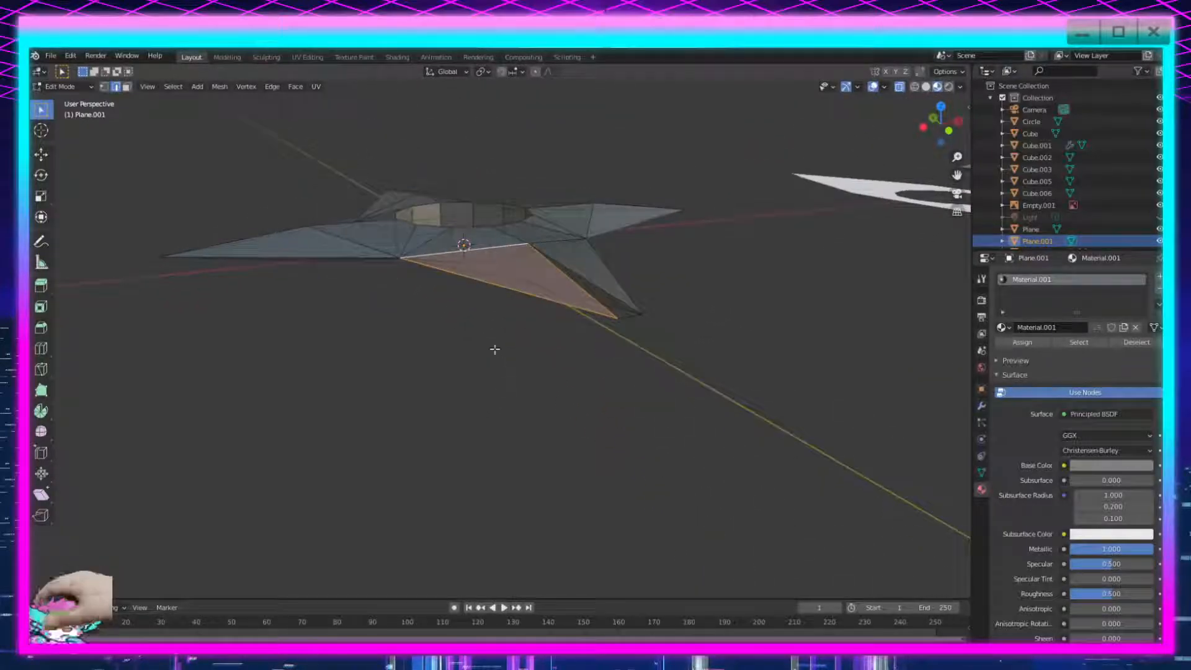
Close the underside of the negative Y blade's negative X half using its two open lower edges.
click(501, 277)
shift+click(560, 295)
middle_drag(566, 343, 546, 447)
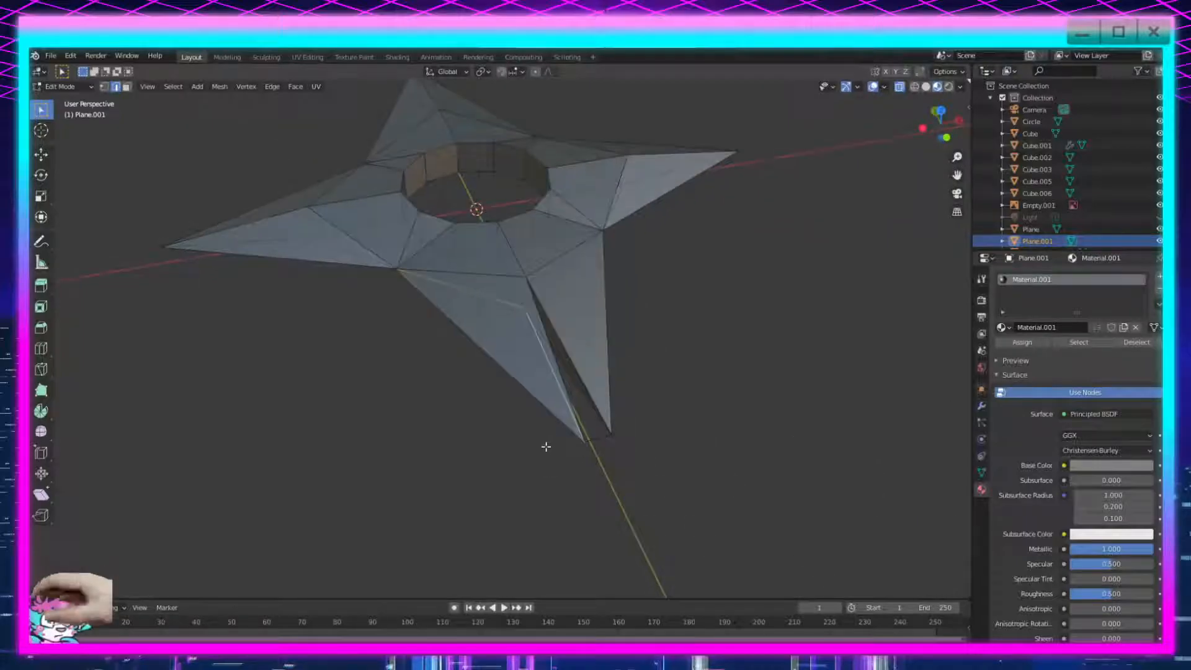
key(KP_1)
middle_drag(632, 381, 632, 444)
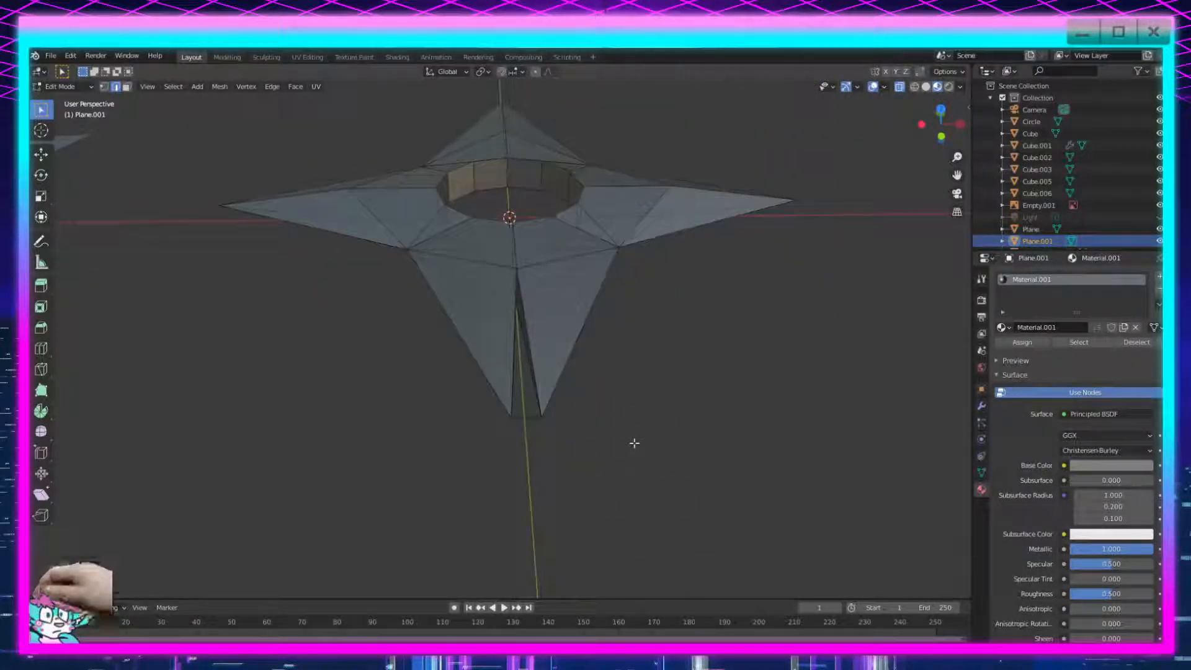
Delete the short edge joining the two halves of the split negative Y tip.
click(533, 418)
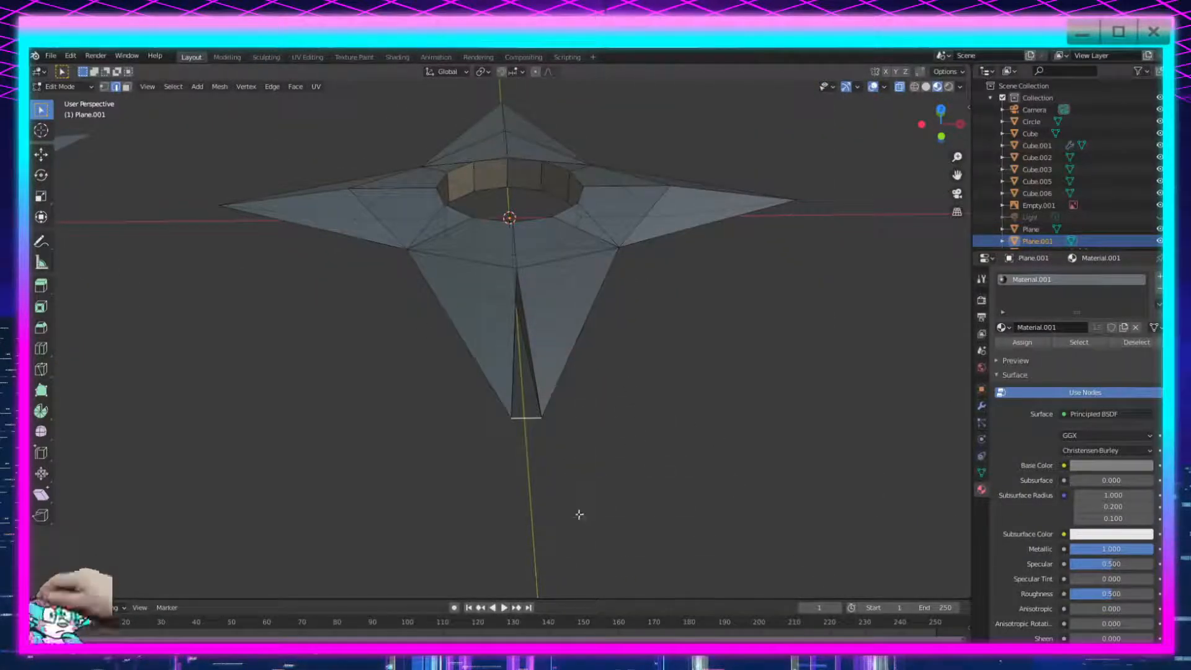
key(x)
click(581, 515)
key(x)
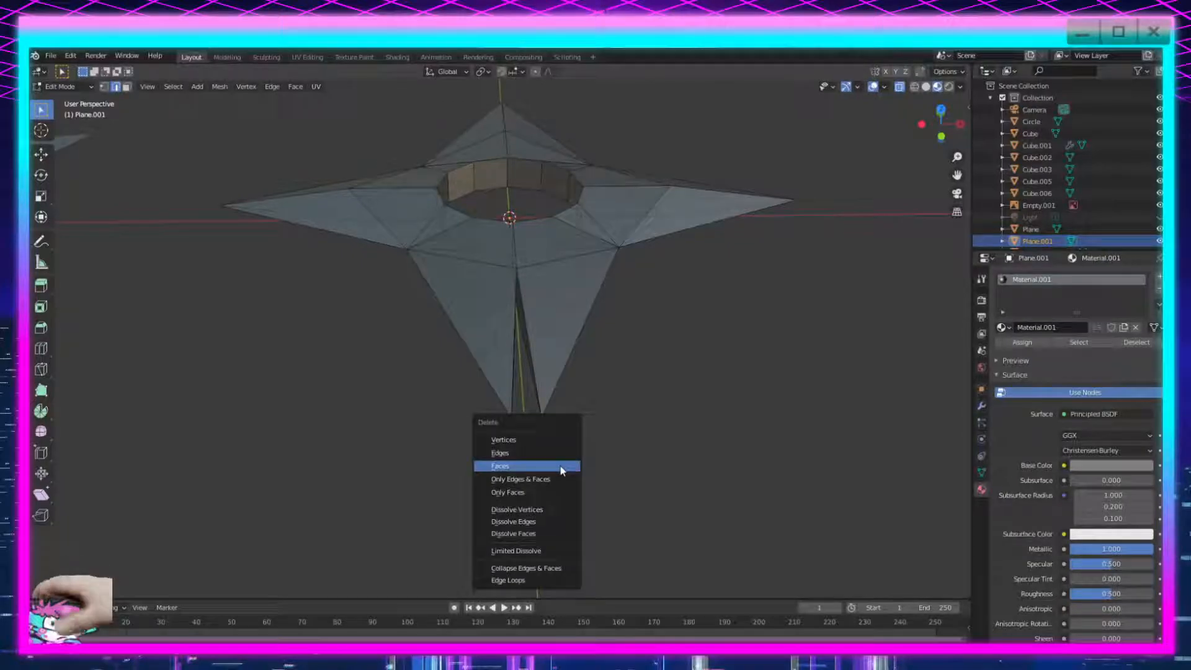
click(561, 469)
scroll(594, 449, up, 3)
middle_drag(594, 448, 610, 493)
scroll(591, 512, down, 4)
click(105, 86)
drag(550, 465, 454, 501)
middle_drag(568, 539, 600, 496)
key(s)
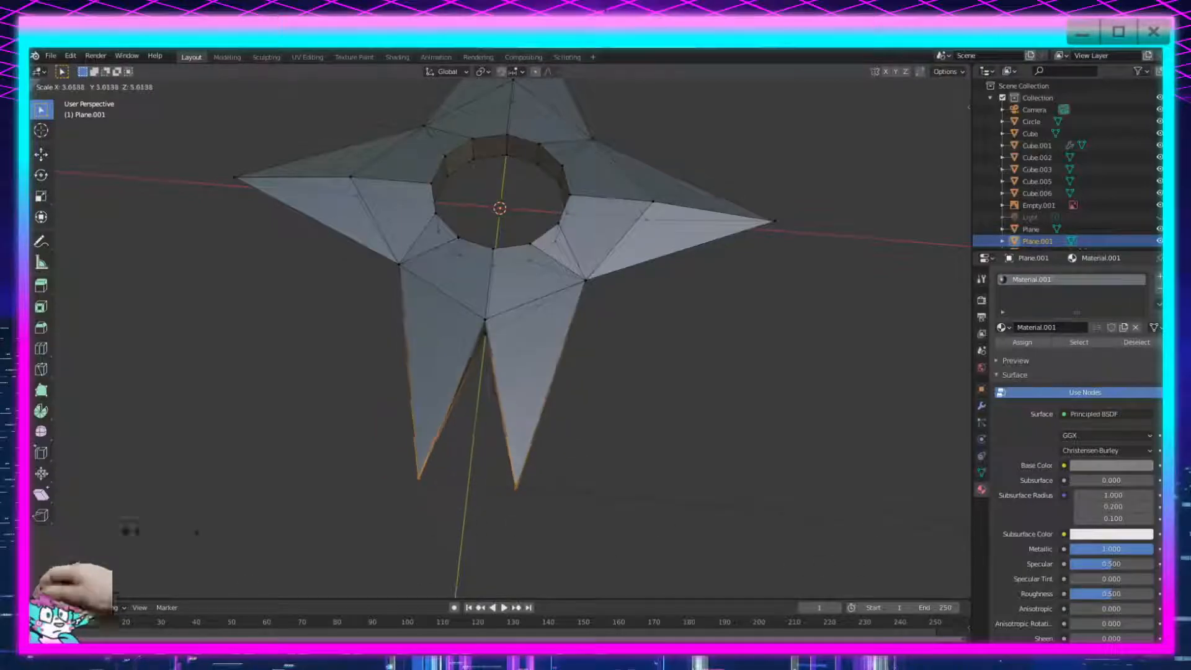
right_click(928, 532)
Examine the split blade and the X-axis tips from several angles and from the top view.
middle_drag(604, 451, 848, 306)
scroll(800, 333, up, 4)
middle_drag(764, 283, 706, 378)
click(942, 115)
middle_drag(616, 367, 746, 402)
click(949, 128)
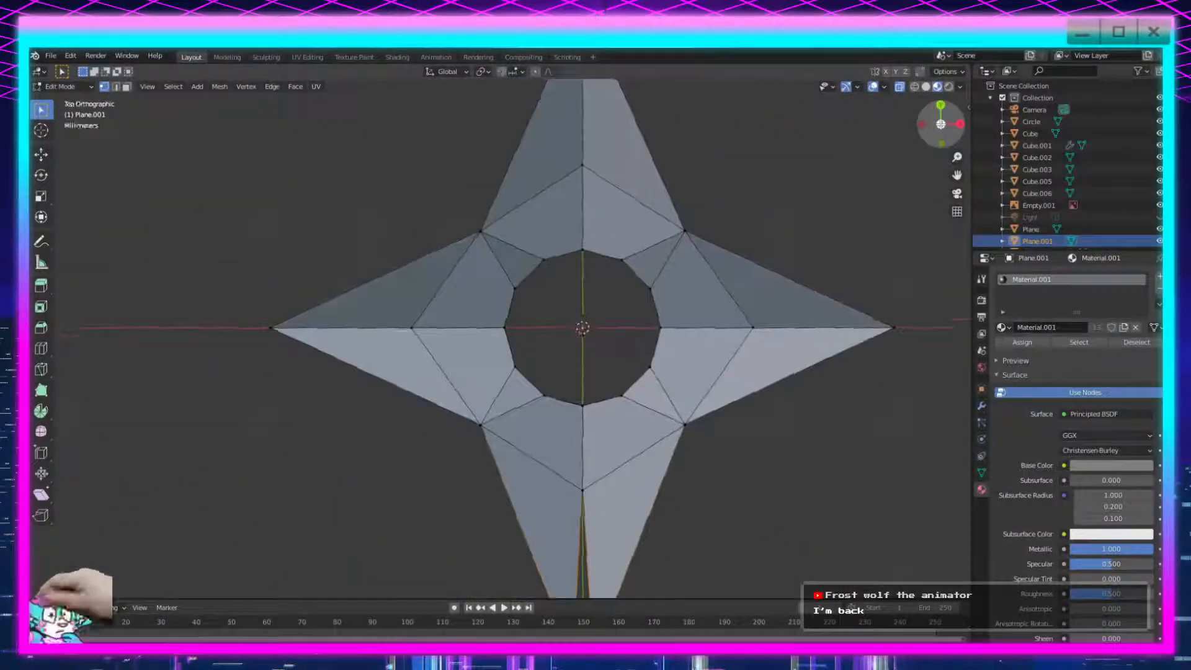
ctrl+scroll(612, 352, up, 5)
click(498, 335)
shift+middle_drag(612, 335, 734, 333)
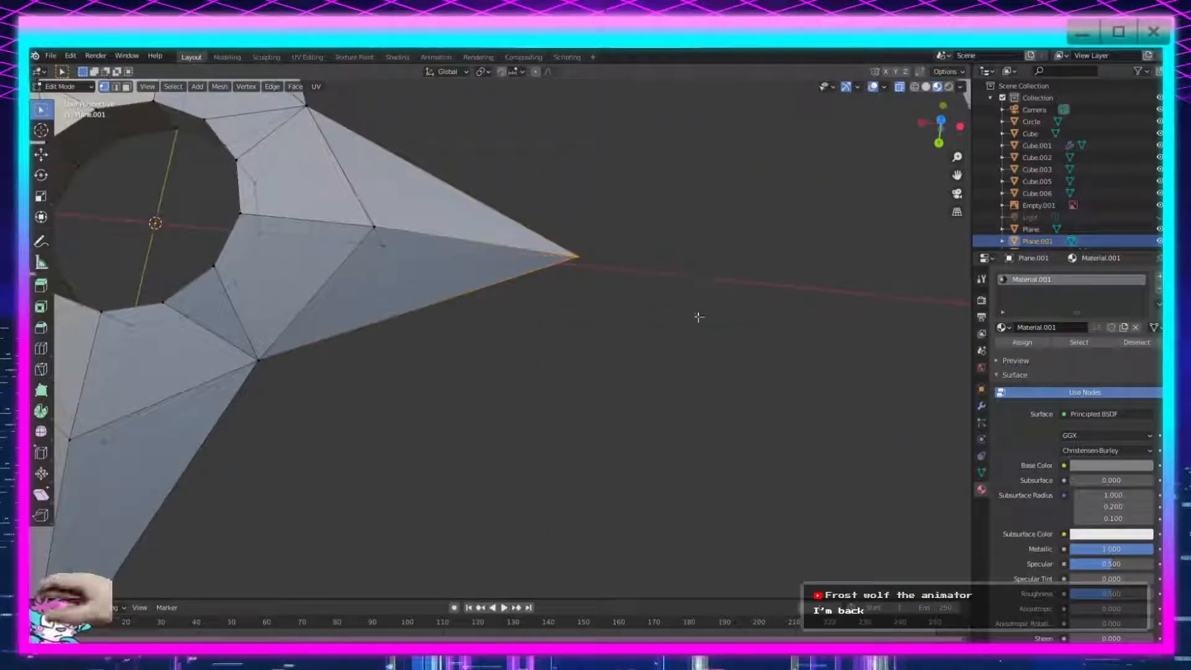
Turn on the Face Orientation overlay and view the star from below.
click(884, 87)
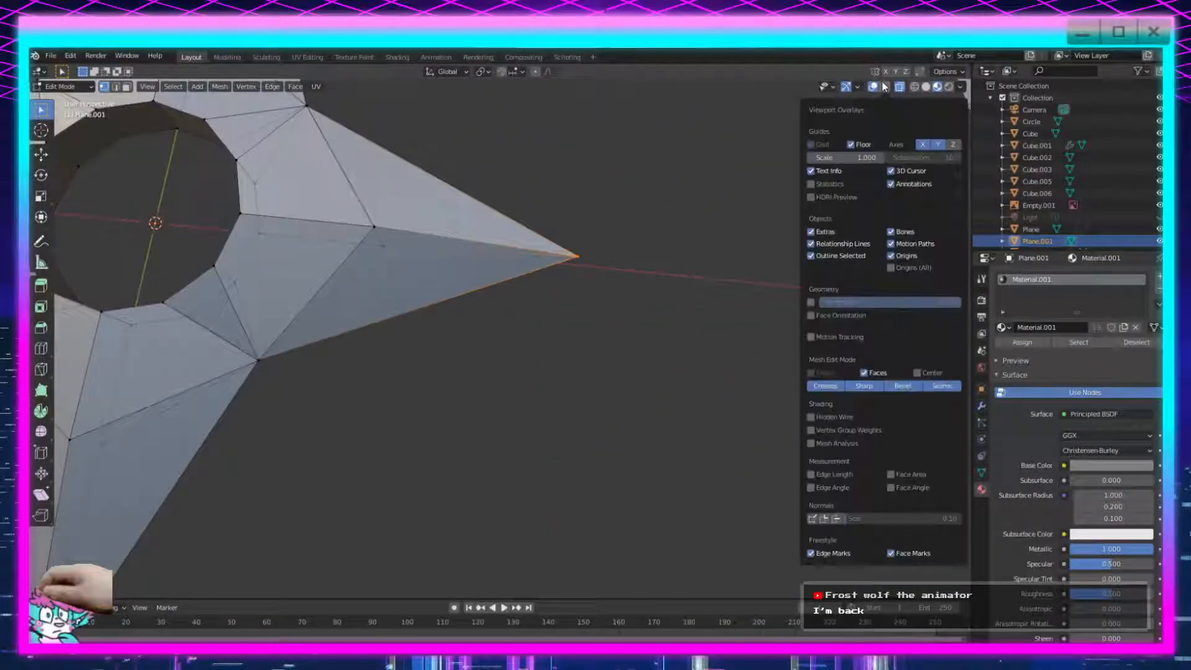
click(810, 315)
middle_drag(532, 434, 408, 240)
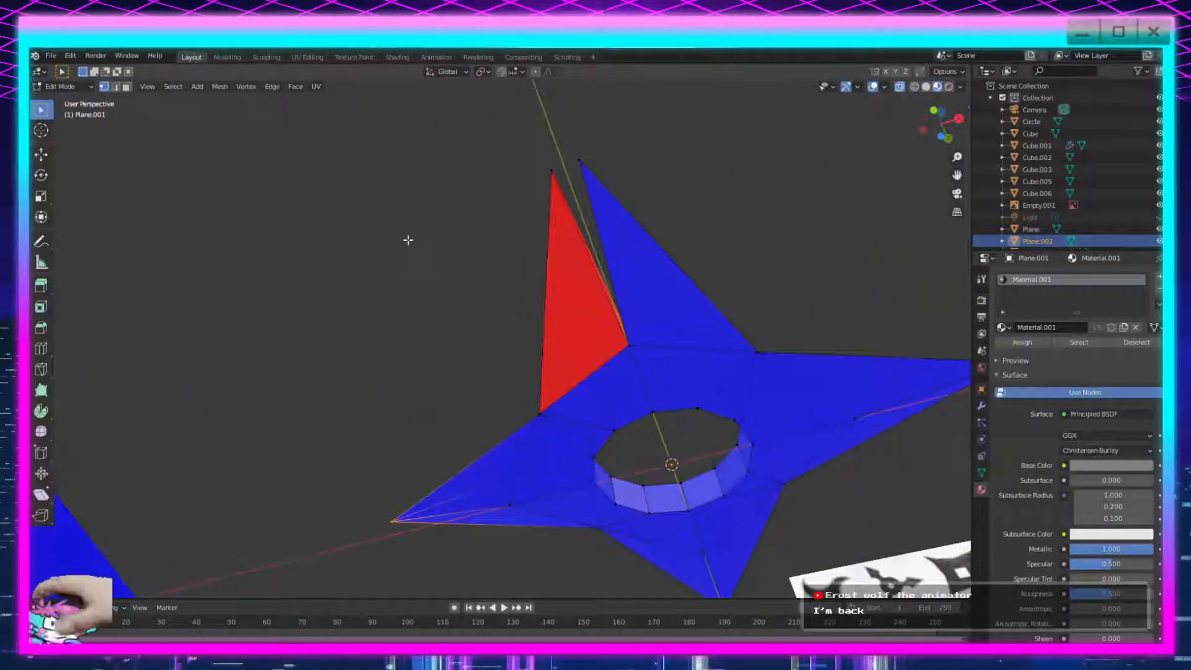
Flip the normals of the reversed underside face on the split blade and turn off the Face Orientation overlay.
click(126, 87)
middle_drag(566, 333, 501, 322)
click(442, 339)
click(219, 87)
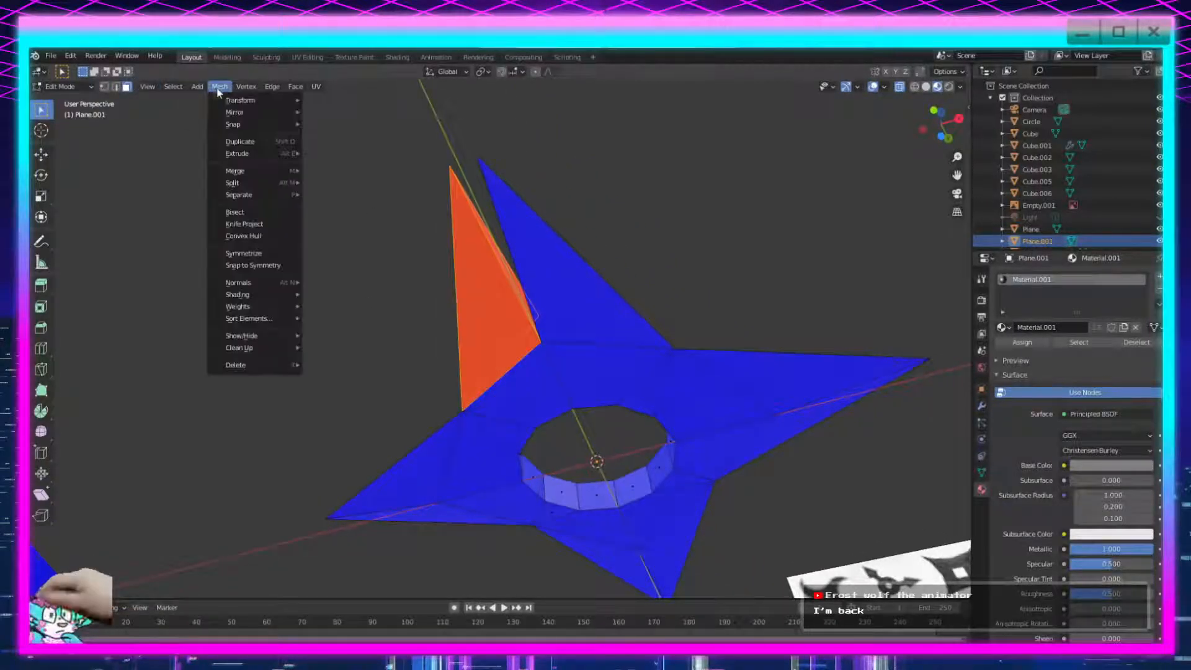
mouse_move(257, 285)
click(324, 282)
middle_drag(287, 213, 612, 481)
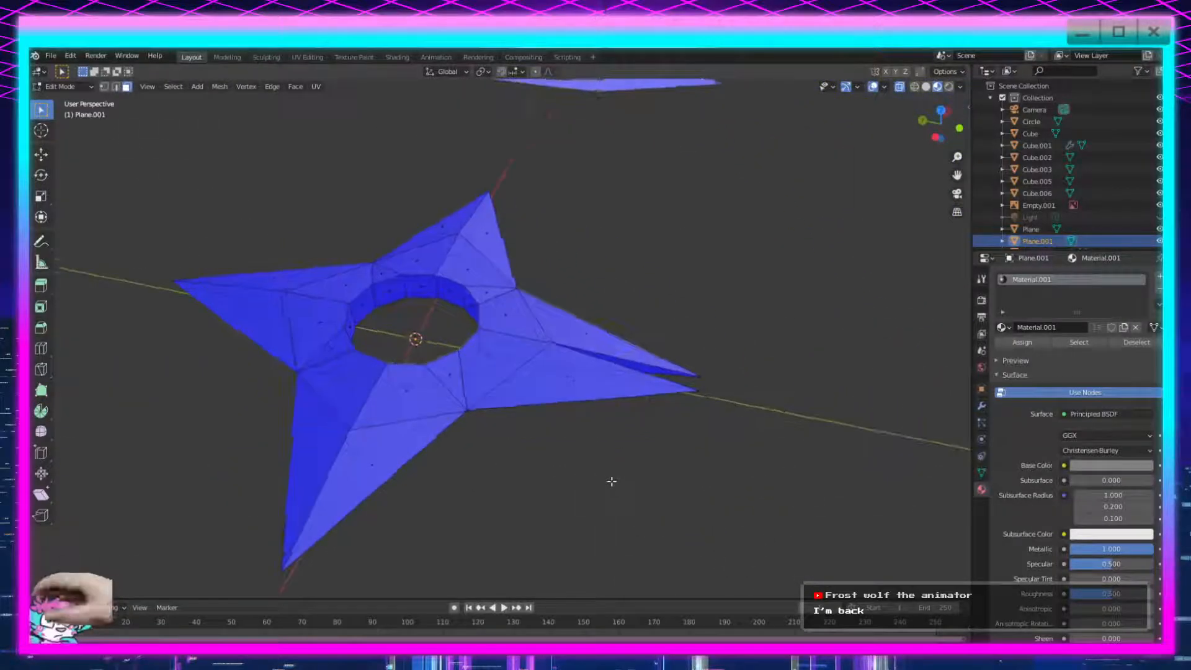
click(884, 87)
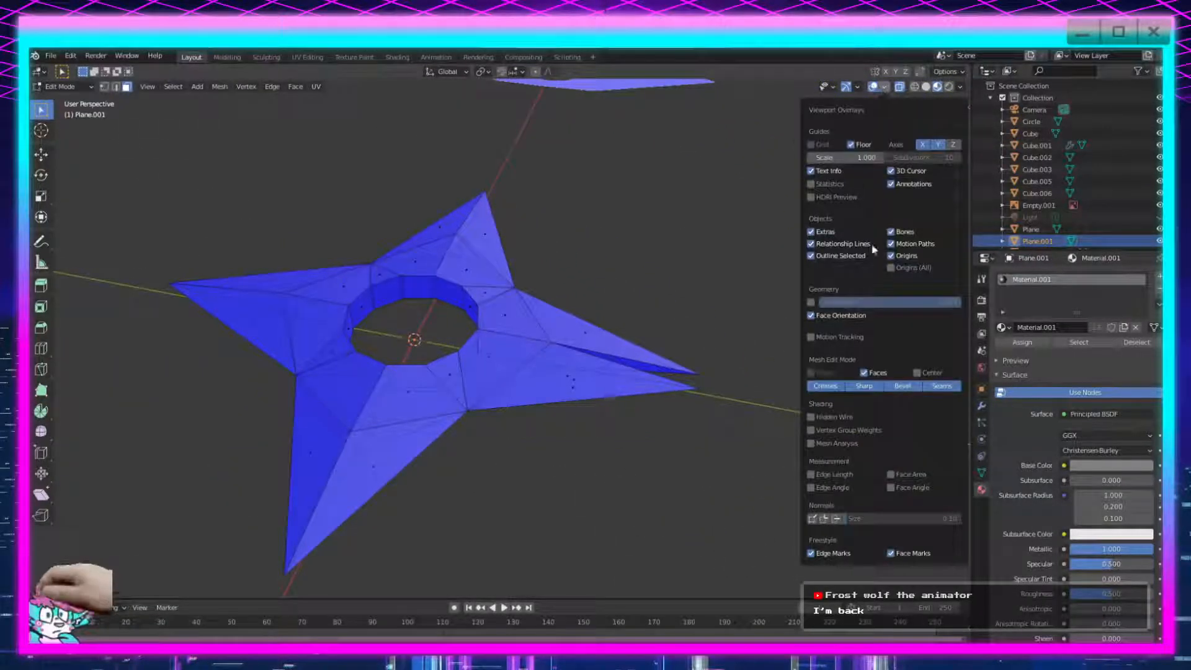
click(810, 315)
Extrude the negative X tip vertex along Y with Move Y set to 0.001 m, working in top view.
shift+middle_drag(527, 434, 682, 335)
scroll(682, 335, up, 4)
middle_drag(583, 384, 654, 432)
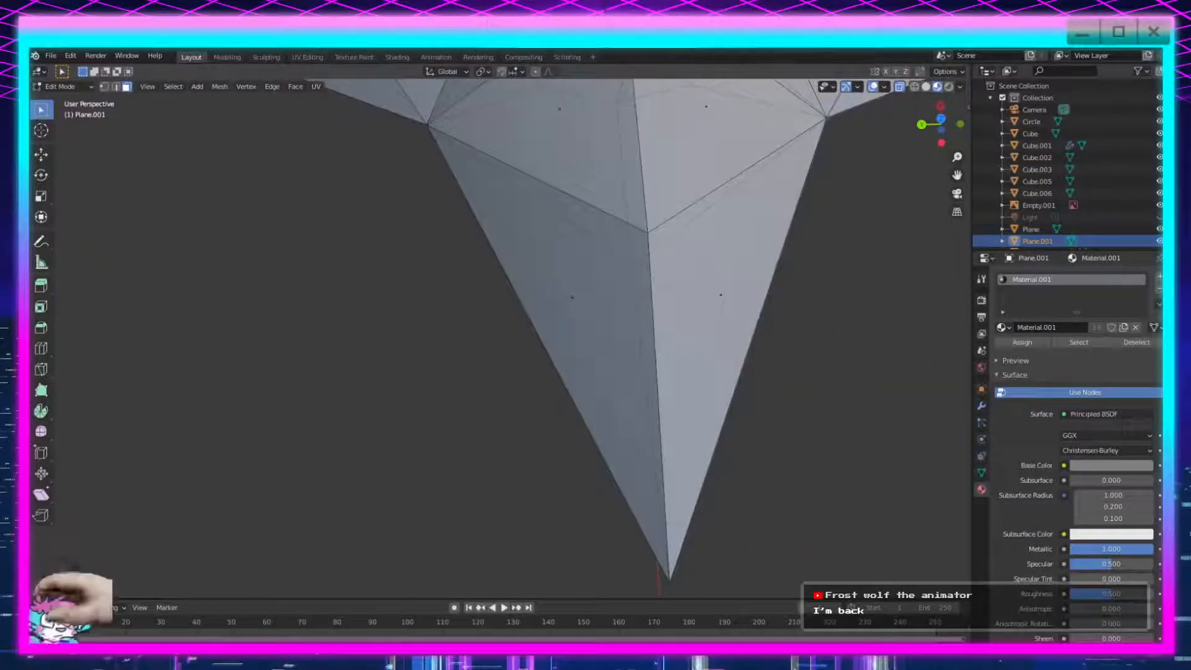
click(940, 118)
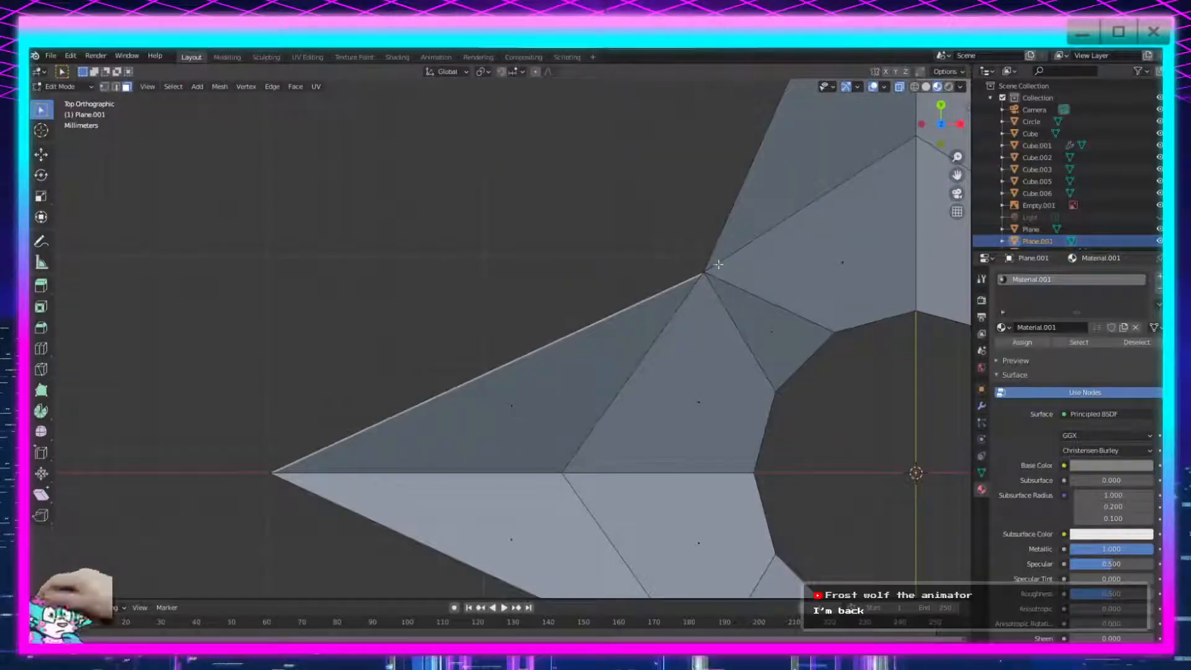
shift+middle_drag(426, 374, 617, 271)
key(1)
click(462, 372)
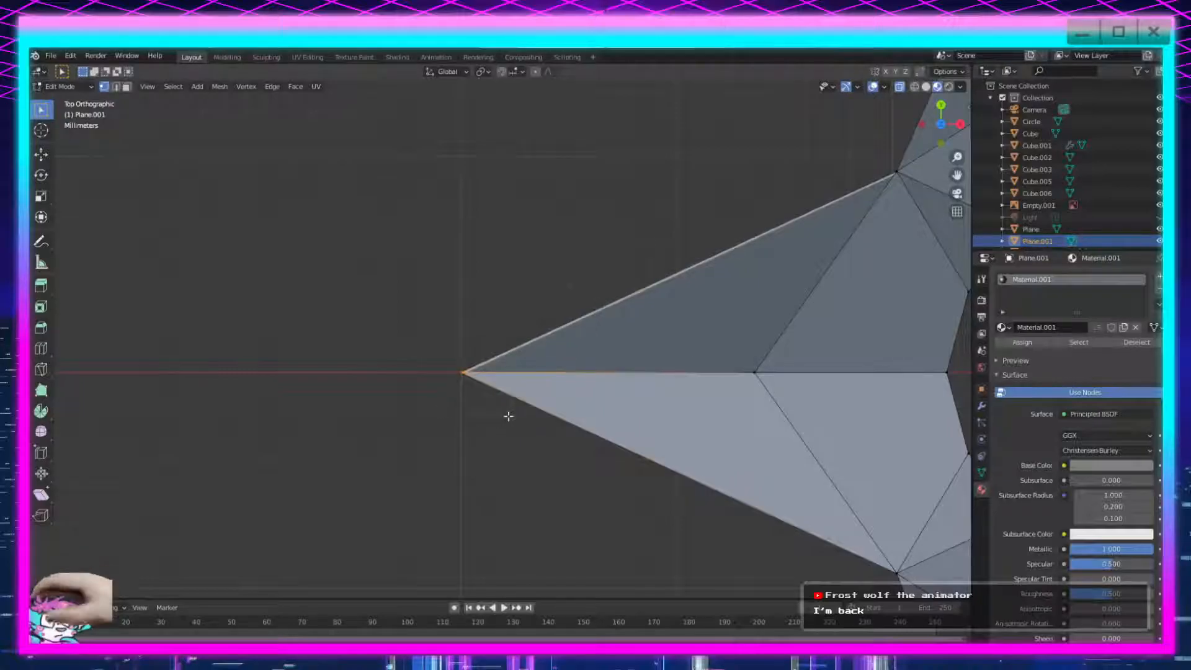
key(g)
key(x)
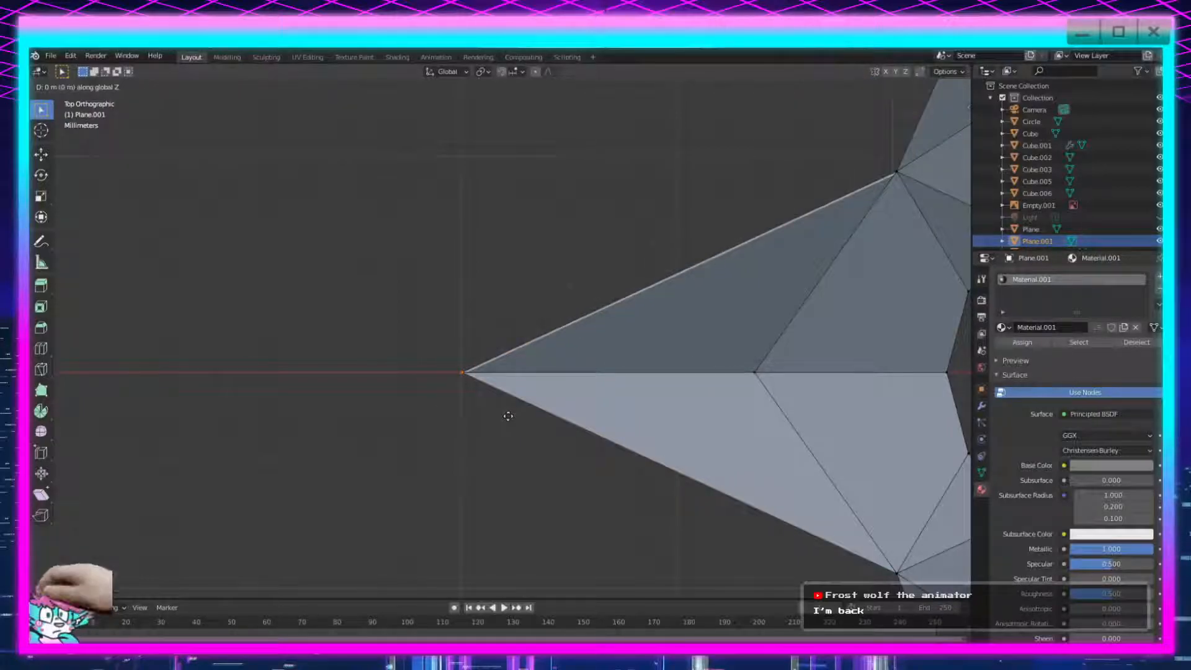
click(510, 383)
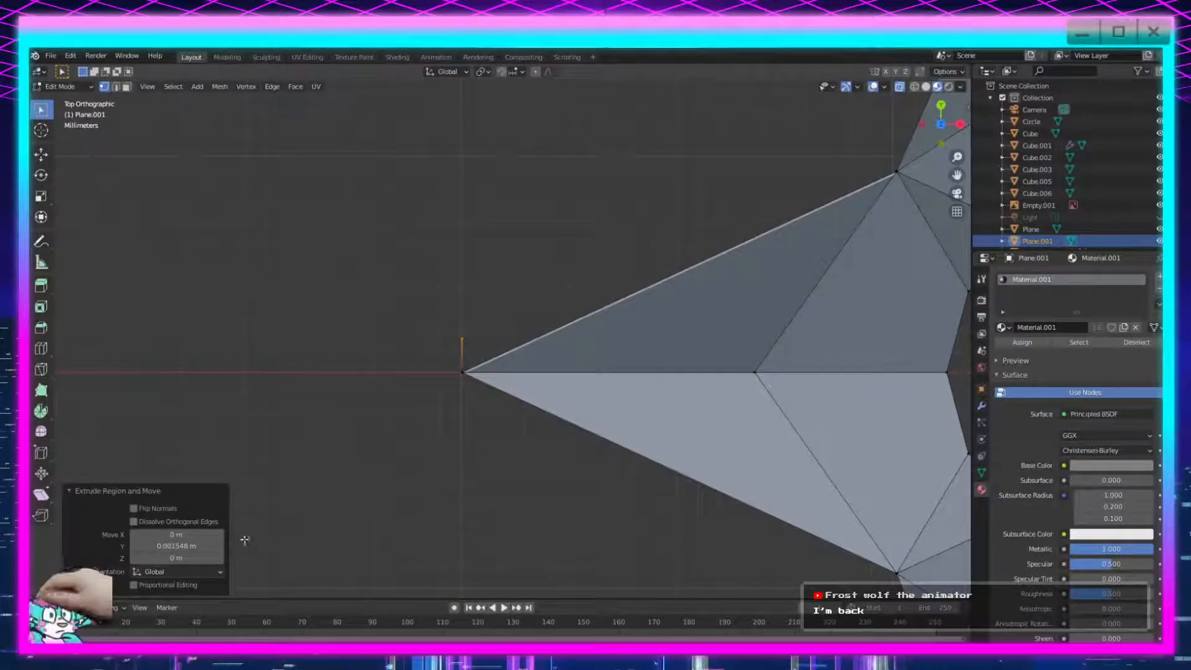
key(Return)
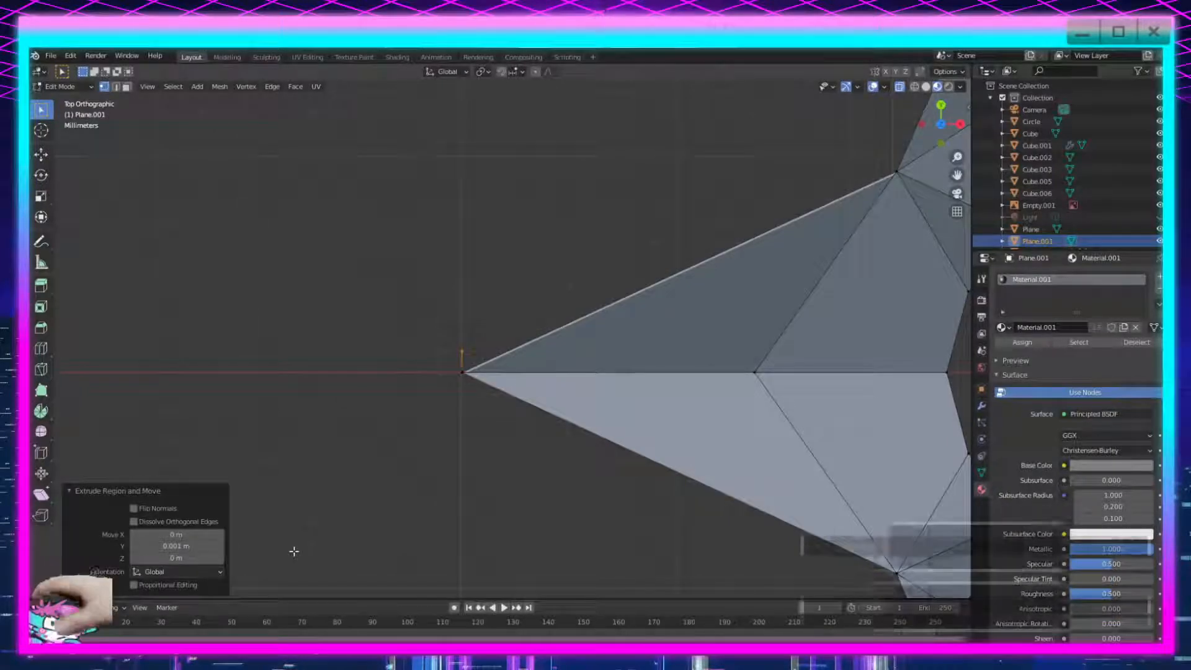
Move the original negative X tip vertex by -0.001 m along Y, opposite the extruded copy.
click(472, 372)
key(g)
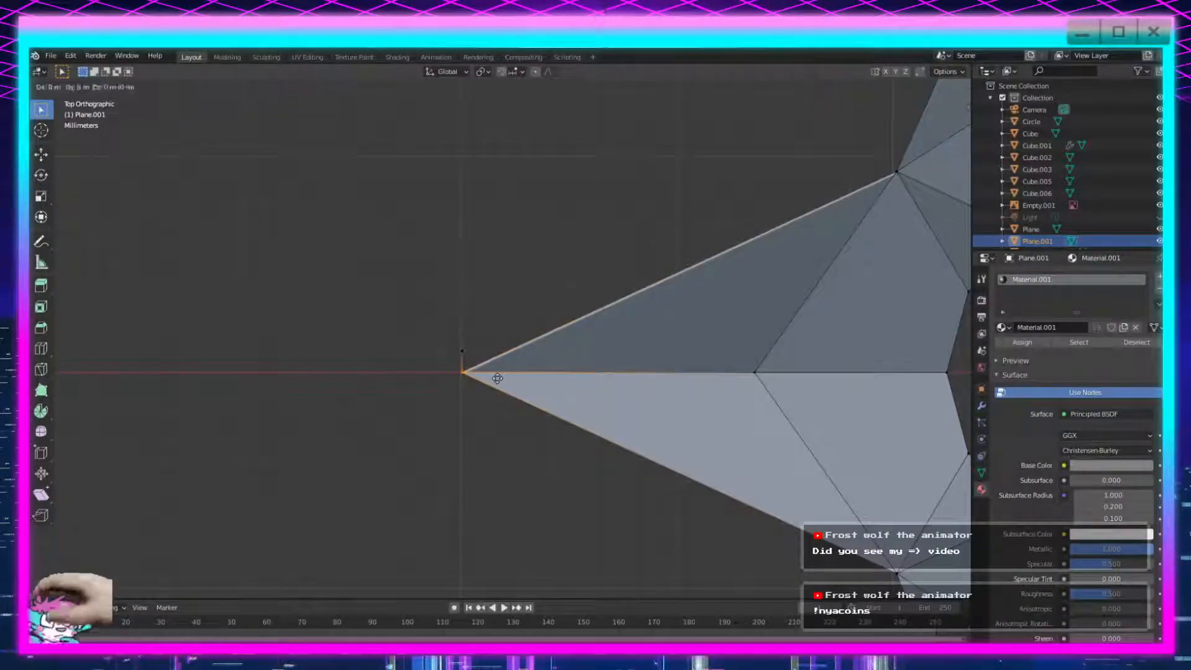
key(y)
click(473, 387)
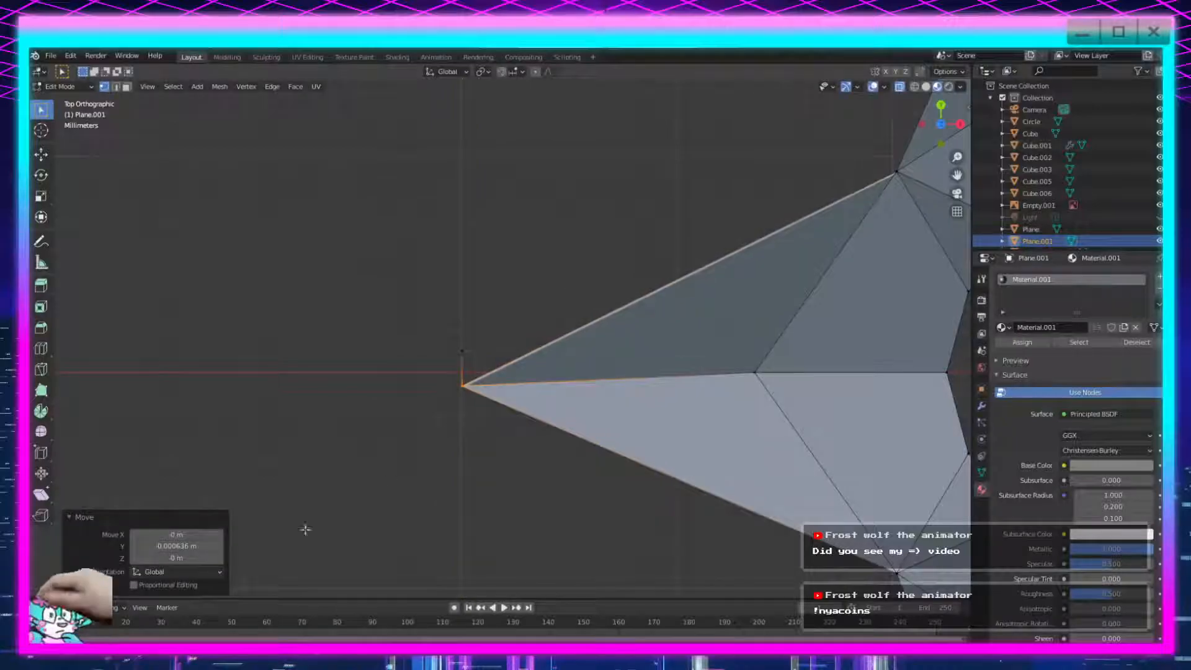
click(150, 545)
text(1)
key(Return)
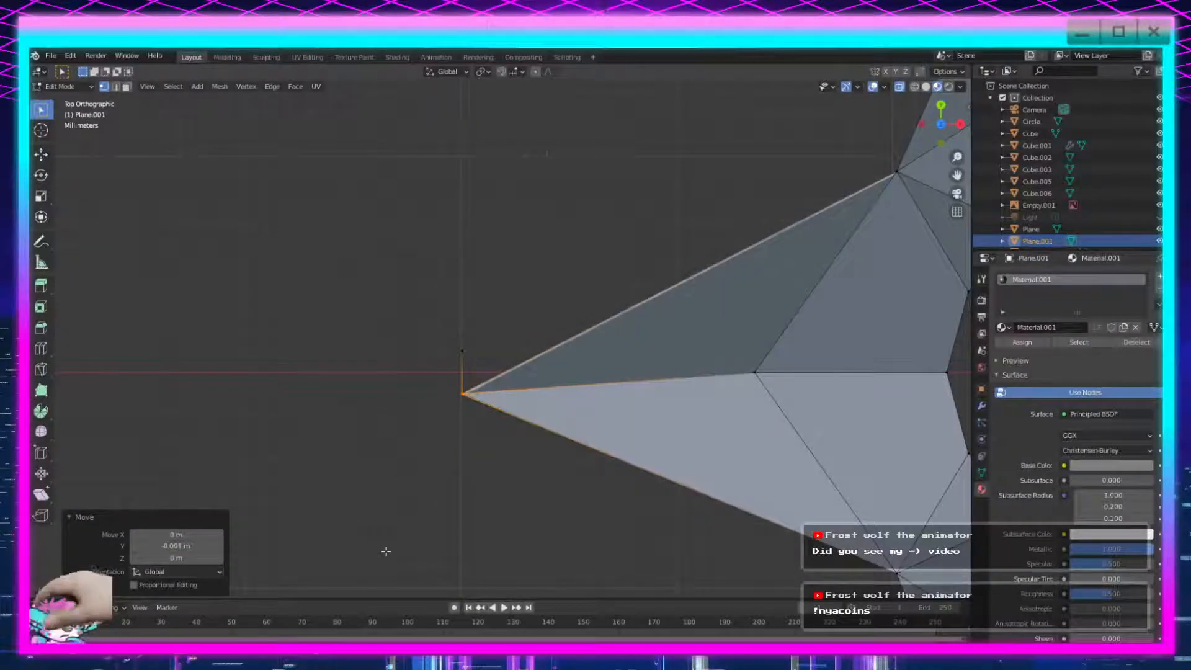
click(494, 450)
scroll(470, 353, down, 2)
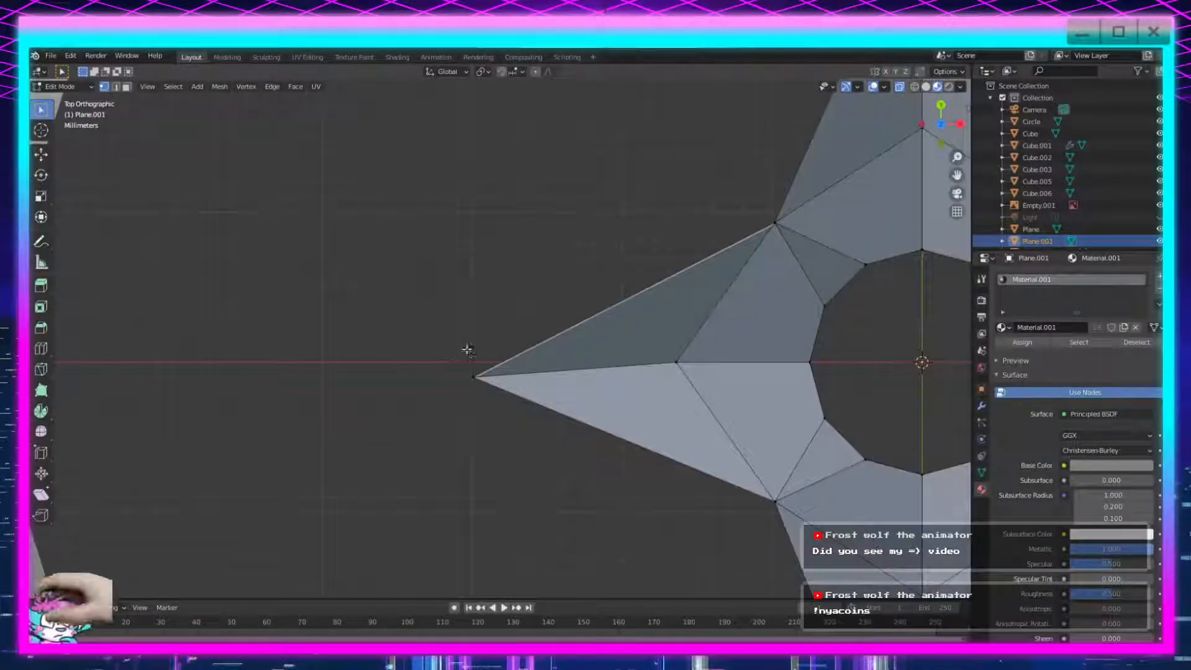
shift+middle_drag(554, 241, 490, 241)
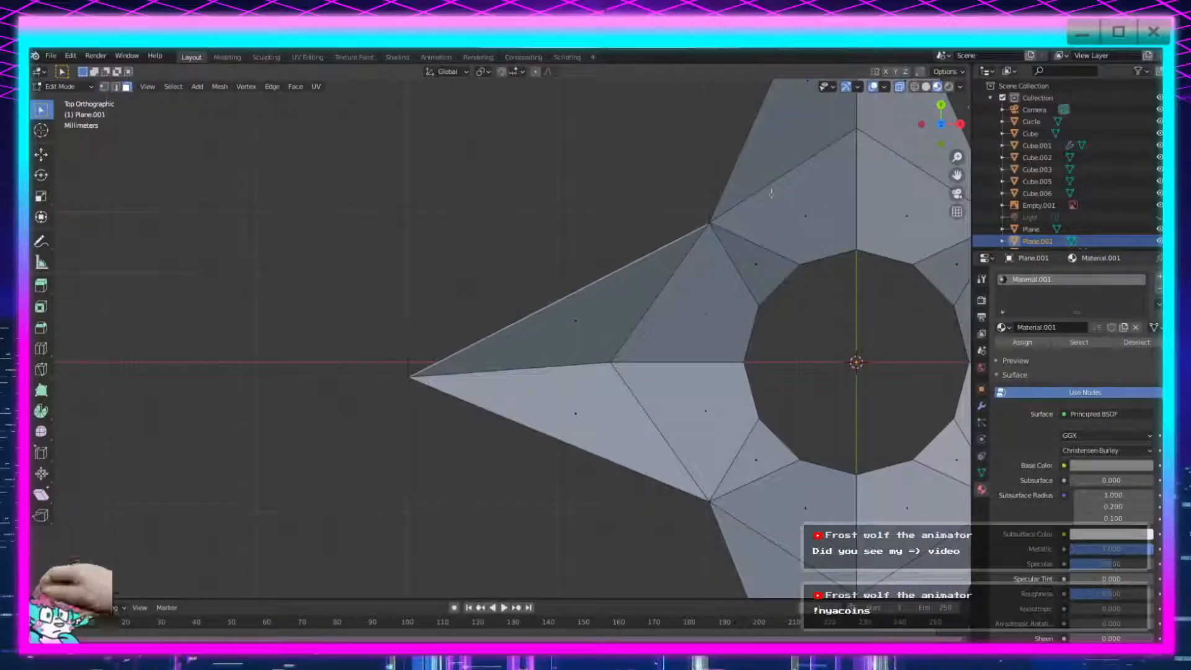
drag(612, 272, 537, 328)
key(x)
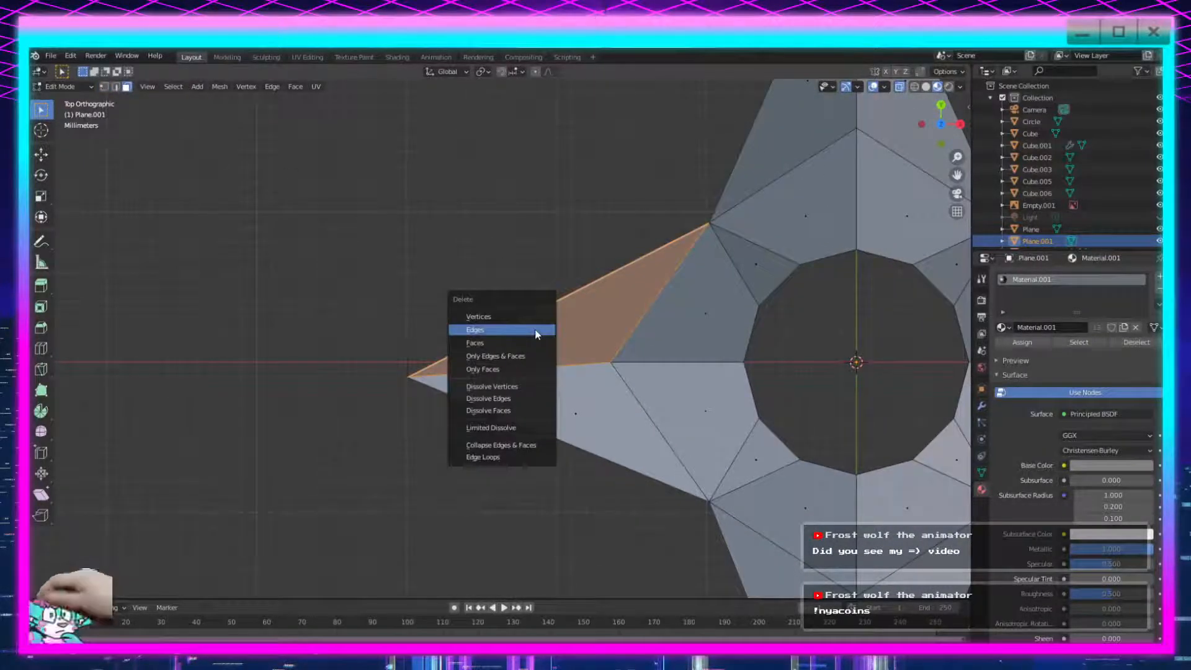
click(535, 329)
key(ctrl+z)
Delete the old face on the +Y half of the negative X blade and fill a new face out to the extruded tip vertex.
middle_drag(417, 346, 525, 386)
key(x)
click(548, 310)
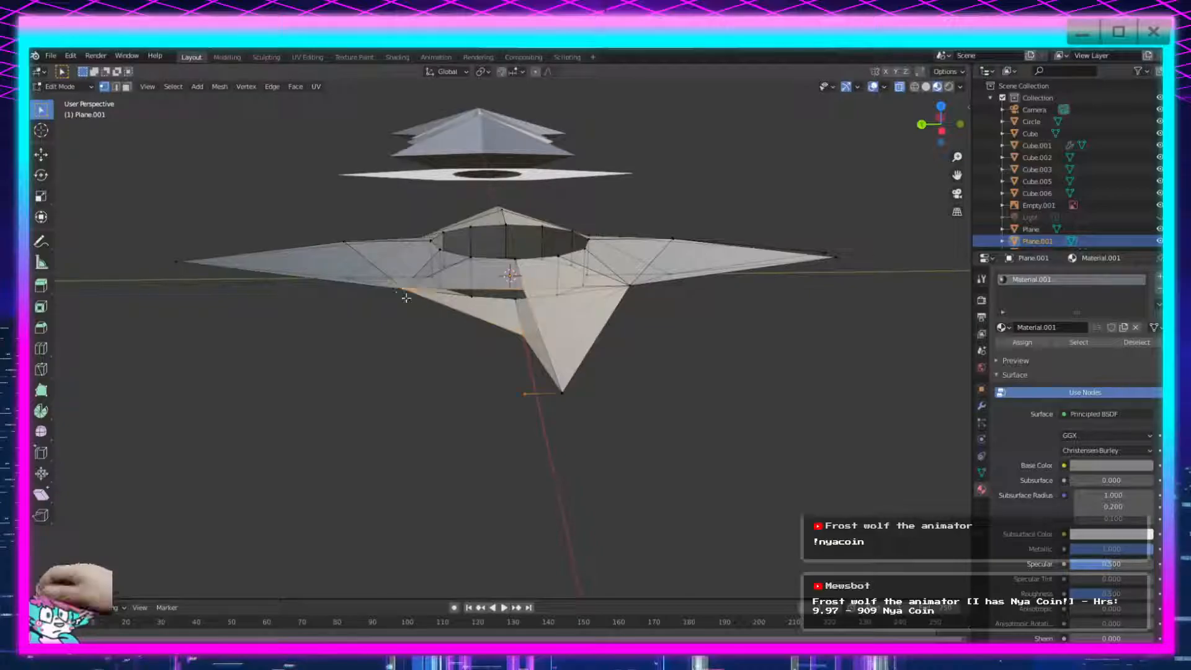
key(f)
click(116, 87)
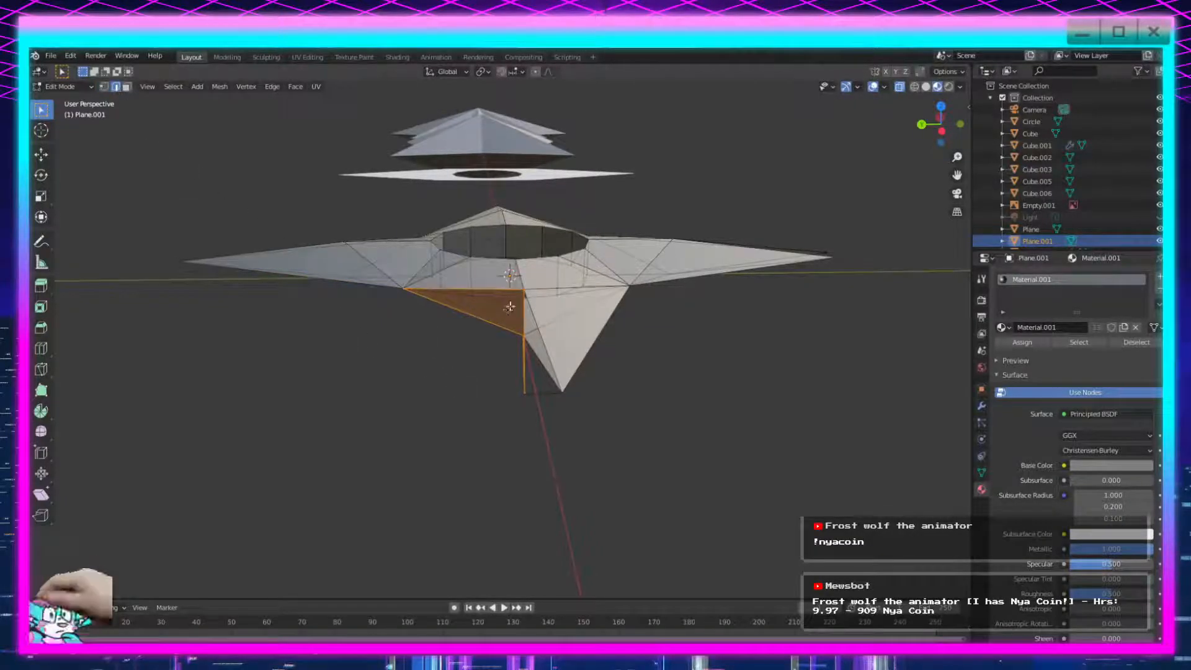
click(493, 307)
middle_drag(556, 376, 594, 386)
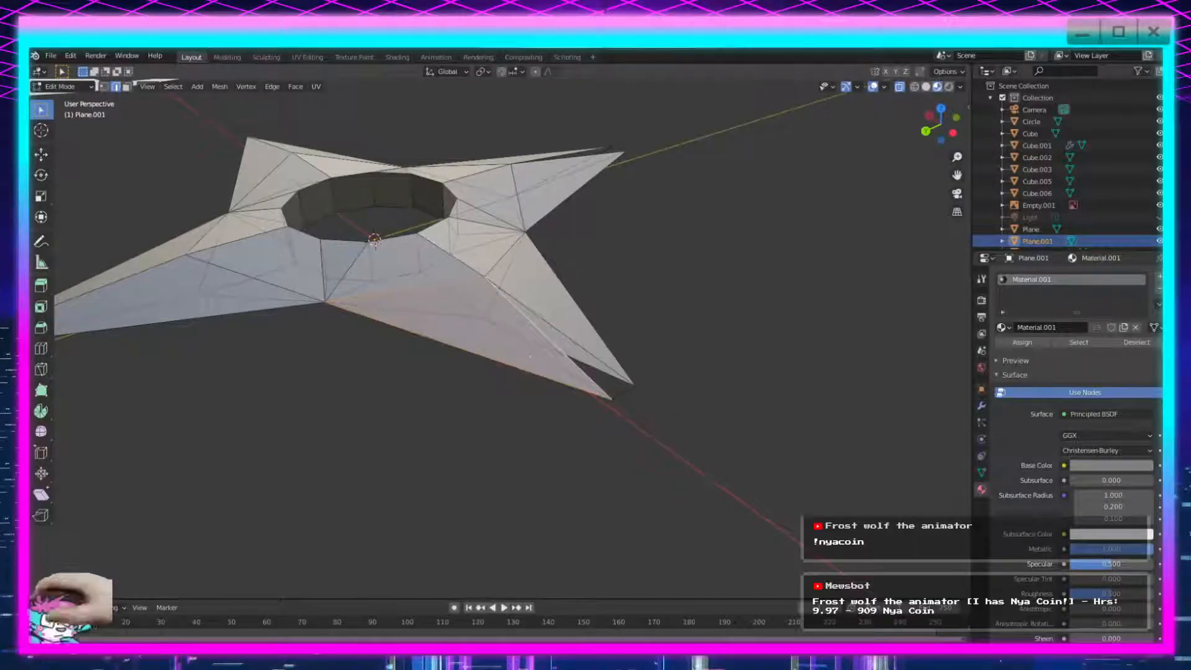
Fill the missing top face of the same blade half between its ridge vertex, outer notch vertex and new tip vertex.
middle_drag(529, 361, 552, 412)
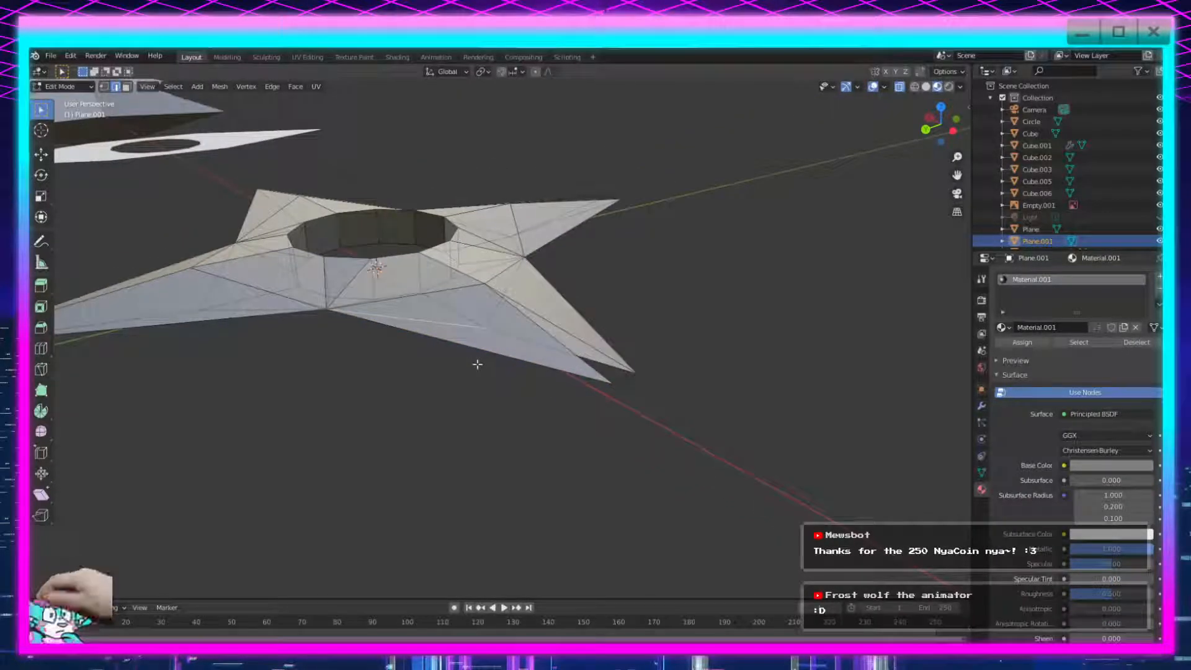
middle_drag(477, 364, 520, 421)
middle_drag(532, 305, 586, 436)
click(567, 312)
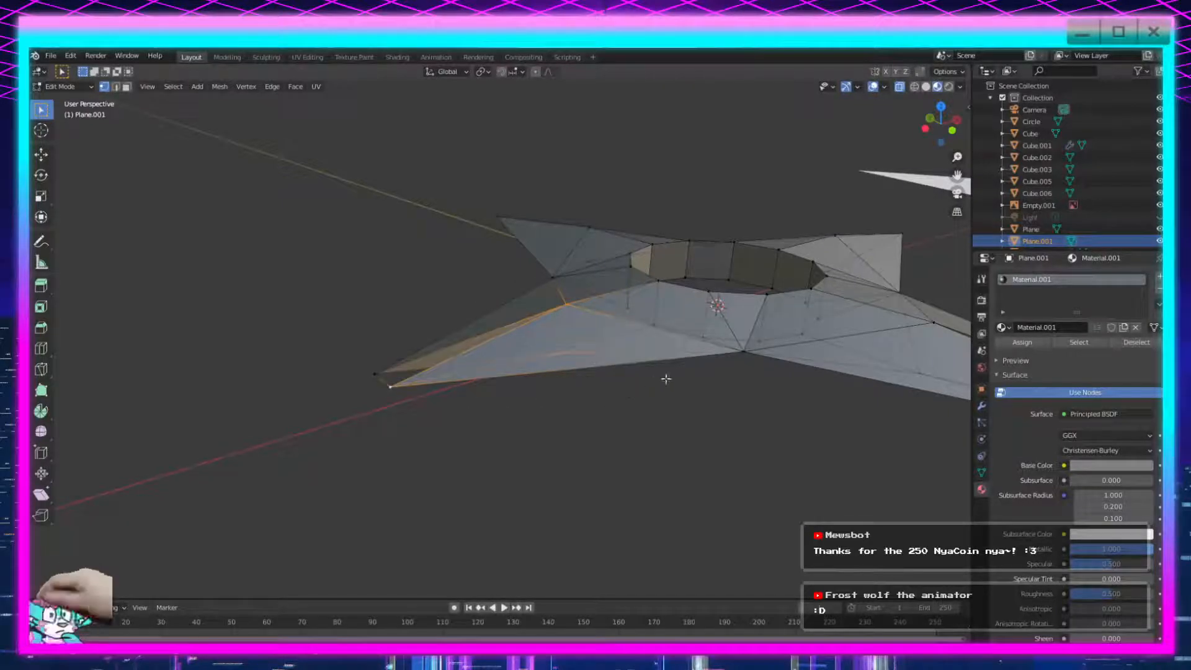
middle_drag(668, 428, 645, 485)
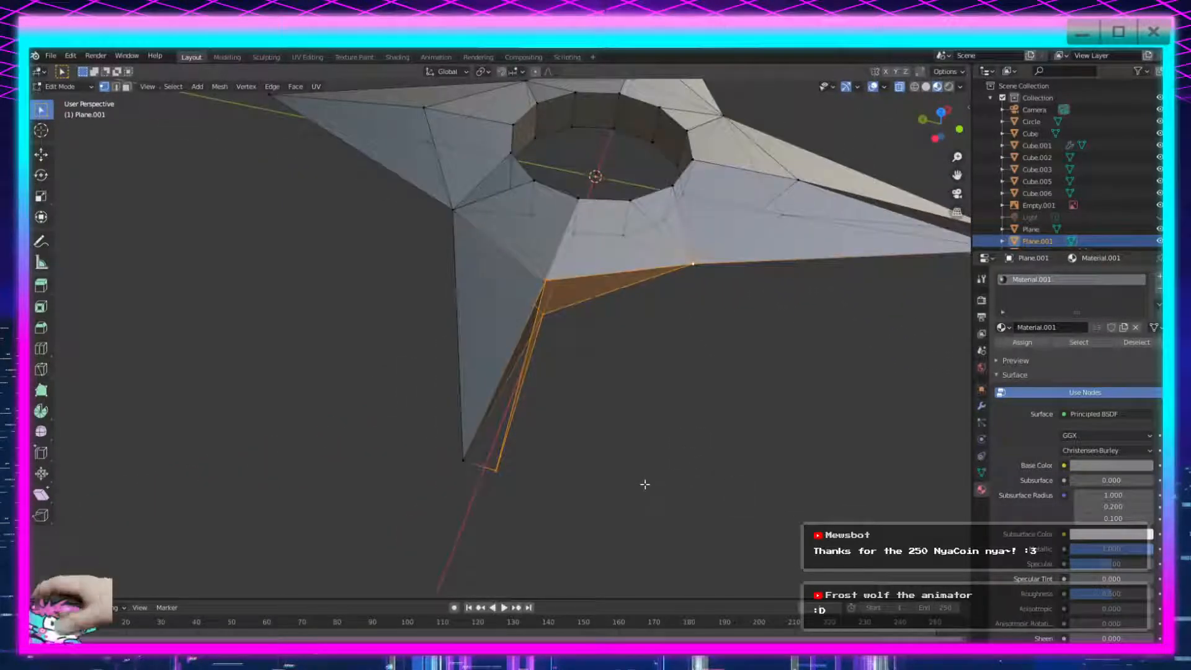
key(f)
click(115, 86)
click(579, 397)
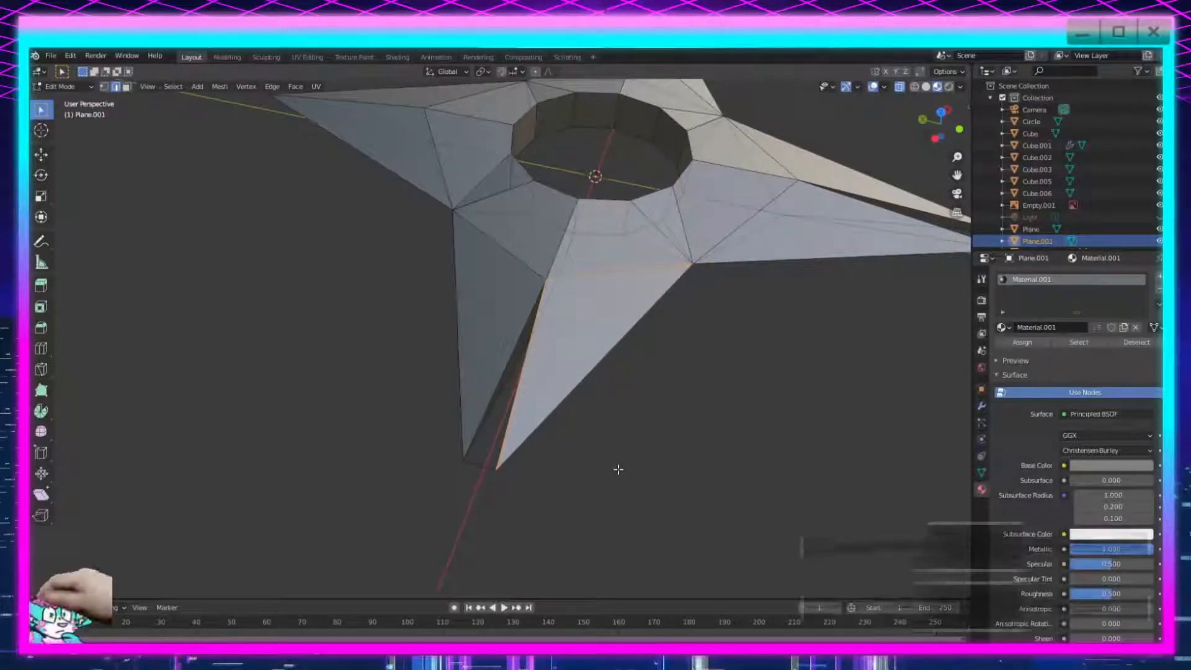
Delete the edge connecting the two separated tip vertices of the split blade.
click(104, 87)
click(121, 88)
click(486, 459)
key(x)
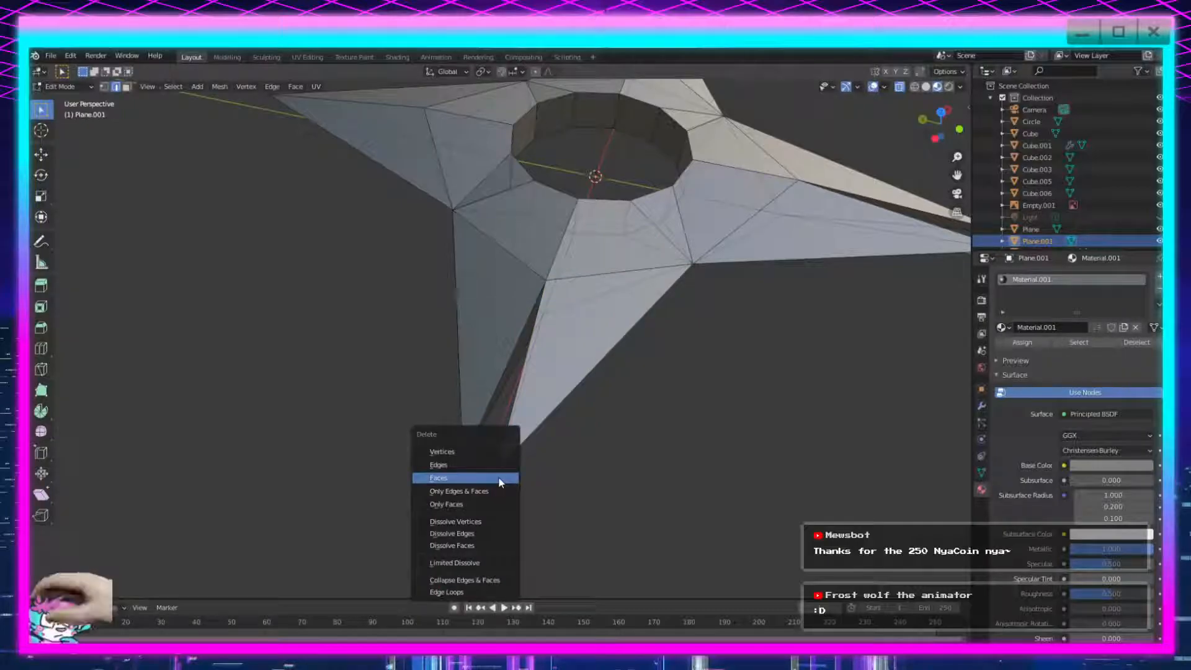
click(486, 465)
Delete the leftover geometry inside the X-axis blade's split and fill the inner walls of its two points.
scroll(434, 487, down, 5)
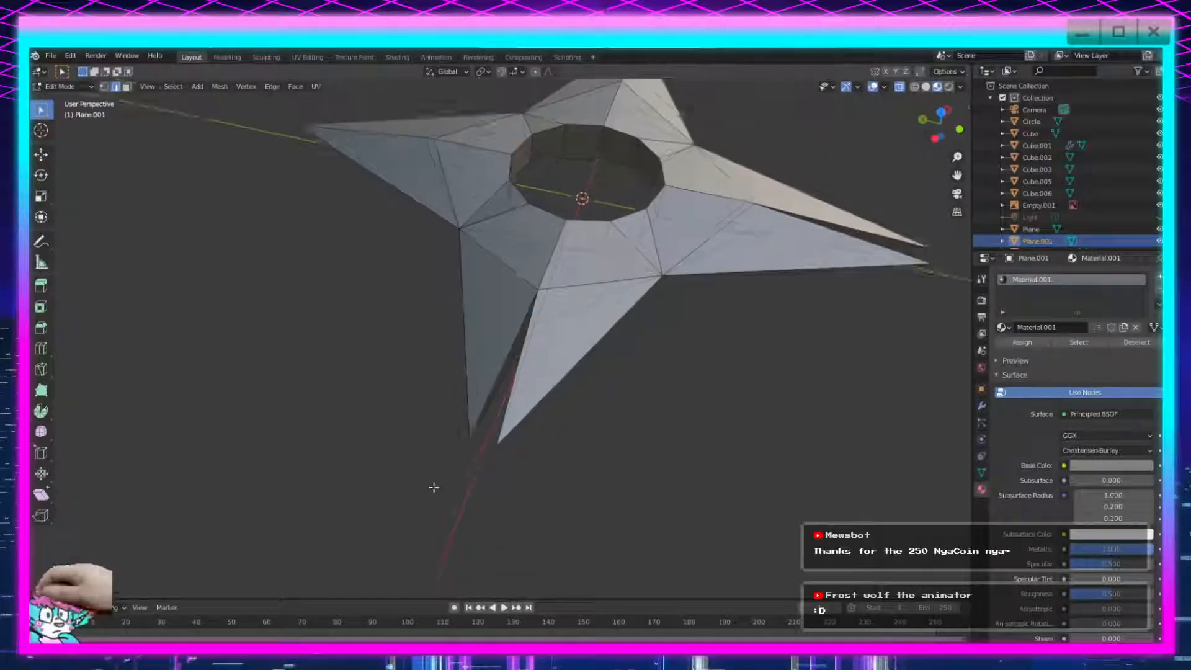
middle_drag(562, 480, 343, 432)
middle_drag(236, 206, 372, 323)
middle_drag(400, 418, 569, 451)
key(x)
click(567, 504)
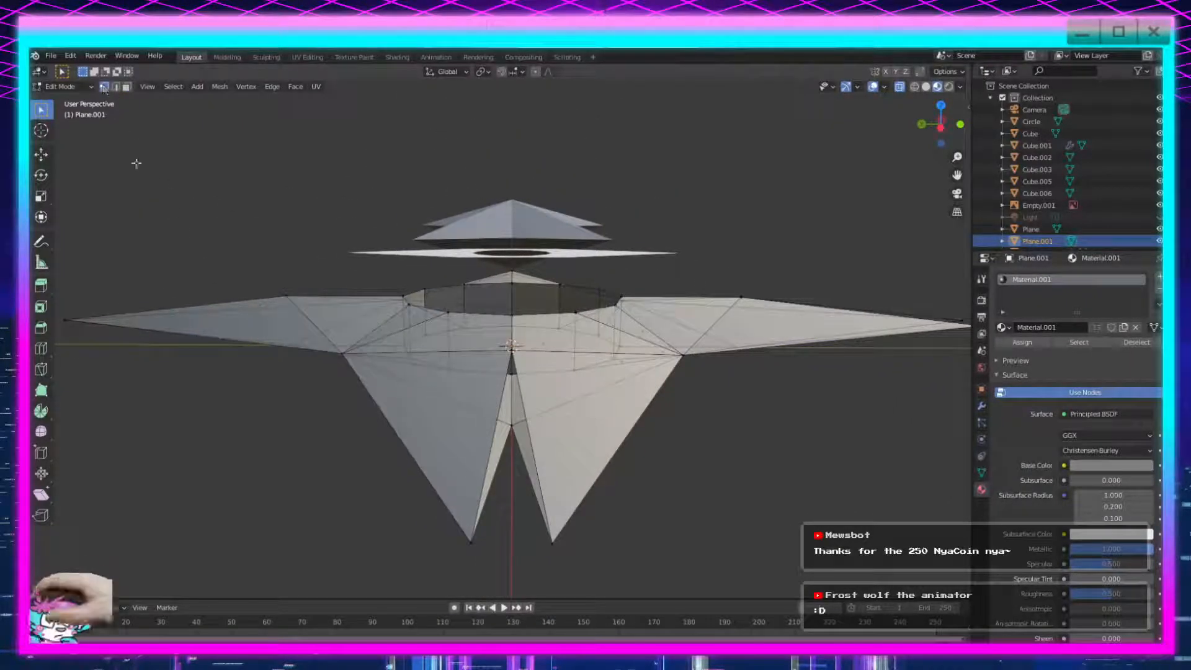
key(f)
click(552, 541)
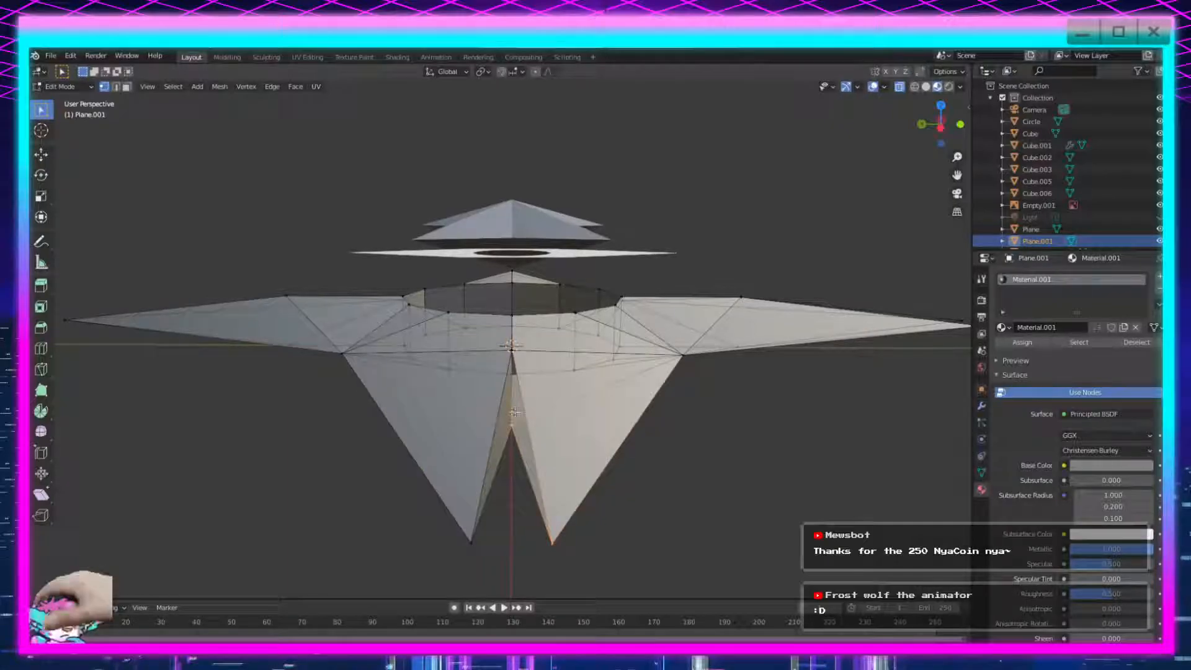
Delete the two old inner faces of the split Y-axis blade and fill a new inner wall along its gap.
middle_drag(627, 494, 275, 233)
click(126, 87)
middle_drag(397, 322, 665, 462)
click(649, 441)
shift+click(335, 453)
middle_drag(383, 473, 309, 363)
key(x)
click(431, 479)
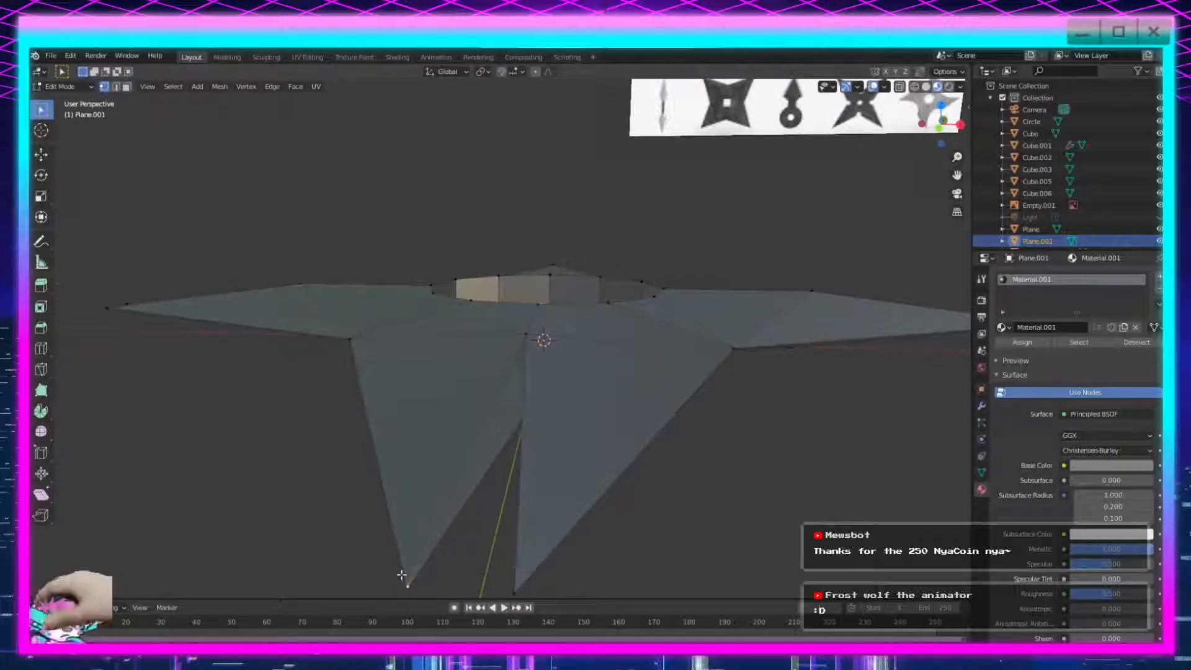
middle_drag(516, 478, 558, 431)
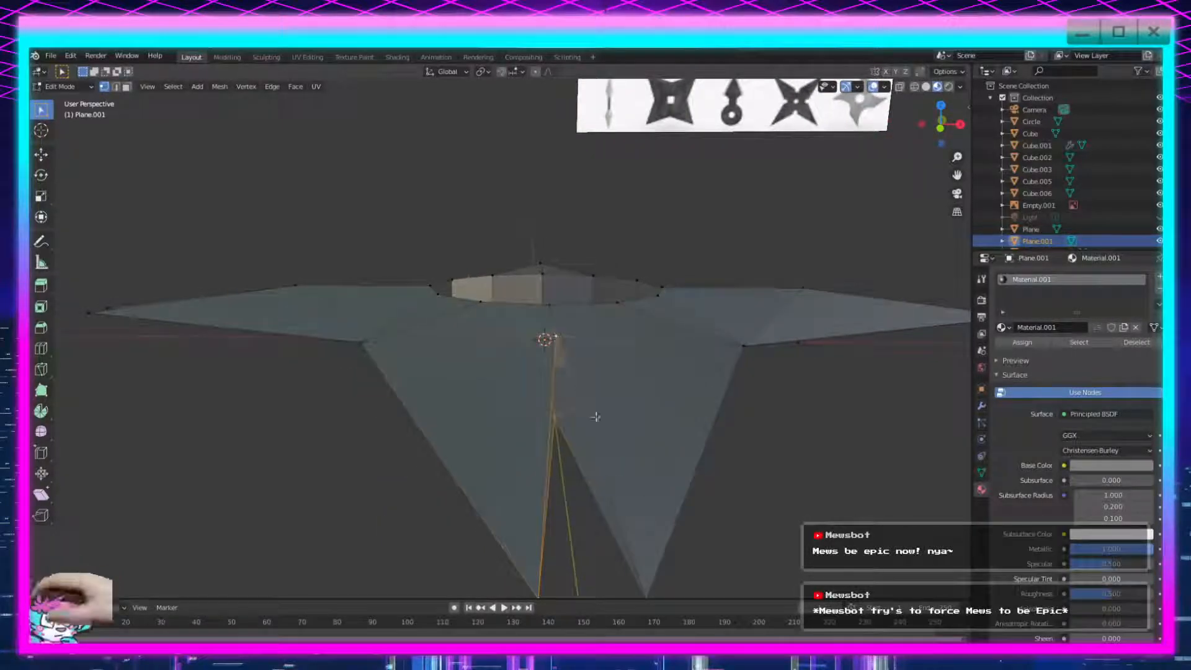
scroll(680, 524, down, 3)
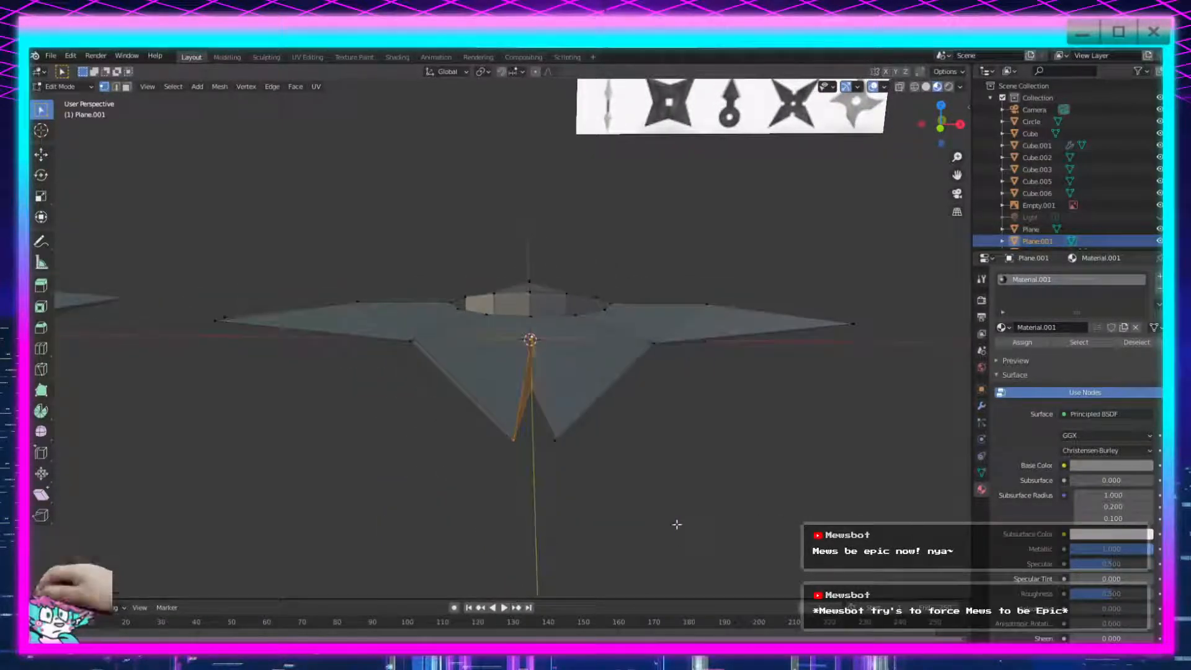
Select the vertices of the two unsplit blades and delete them, keeping only the two split blades.
middle_drag(513, 492, 587, 470)
drag(693, 325, 480, 500)
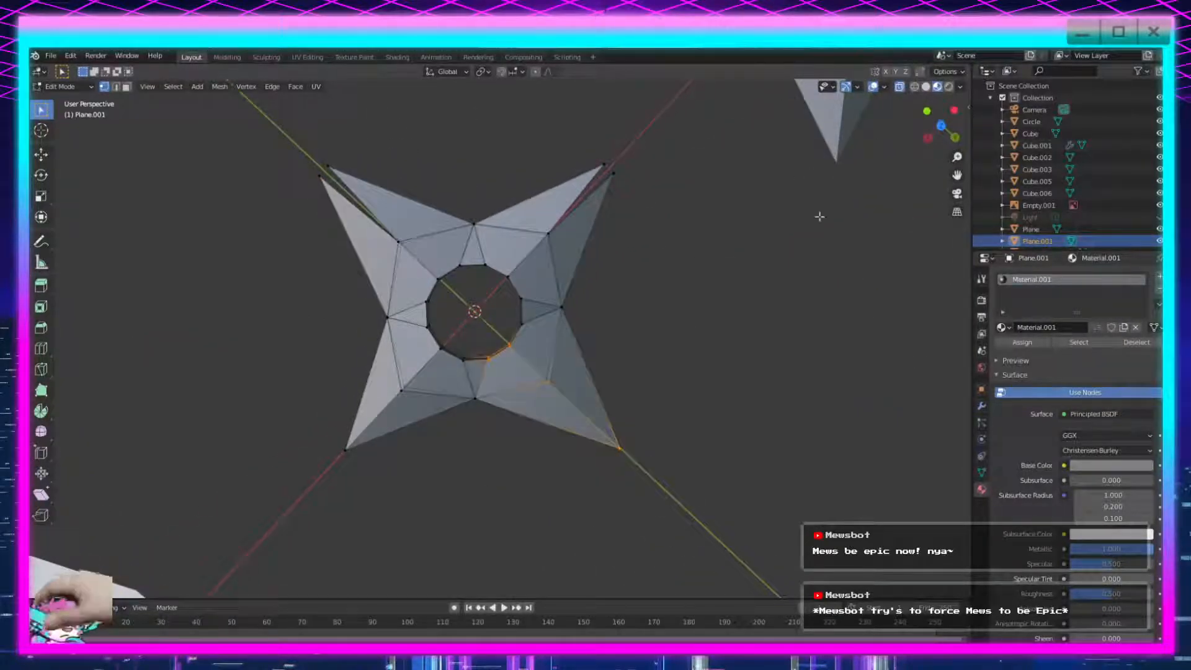
drag(641, 325, 475, 509)
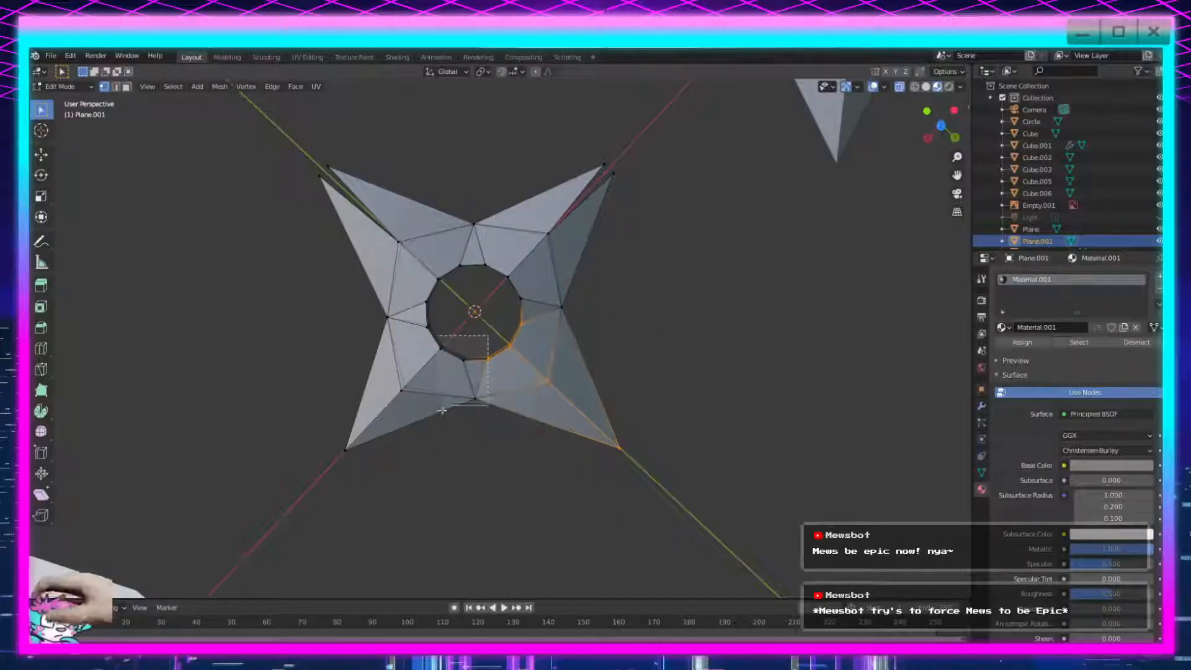
drag(459, 381, 298, 545)
key(x)
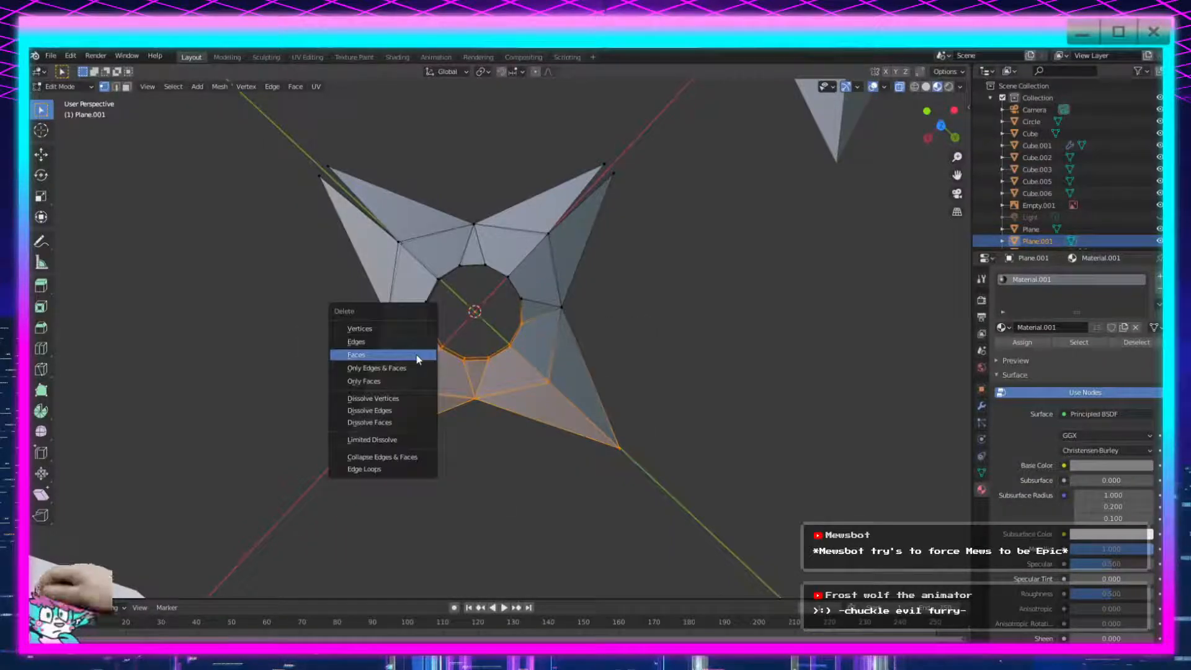
click(393, 328)
middle_drag(393, 327, 432, 373)
scroll(432, 374, down, 2)
drag(681, 154, 356, 438)
scroll(604, 377, up, 4)
shift+middle_drag(604, 377, 610, 452)
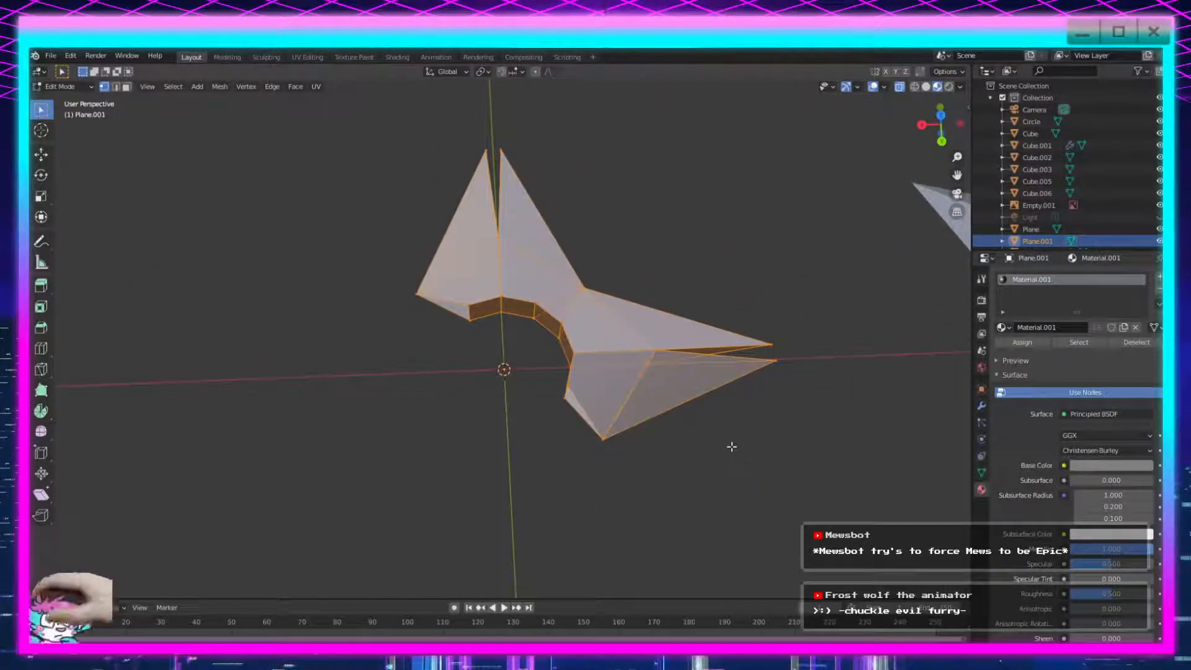
key(e)
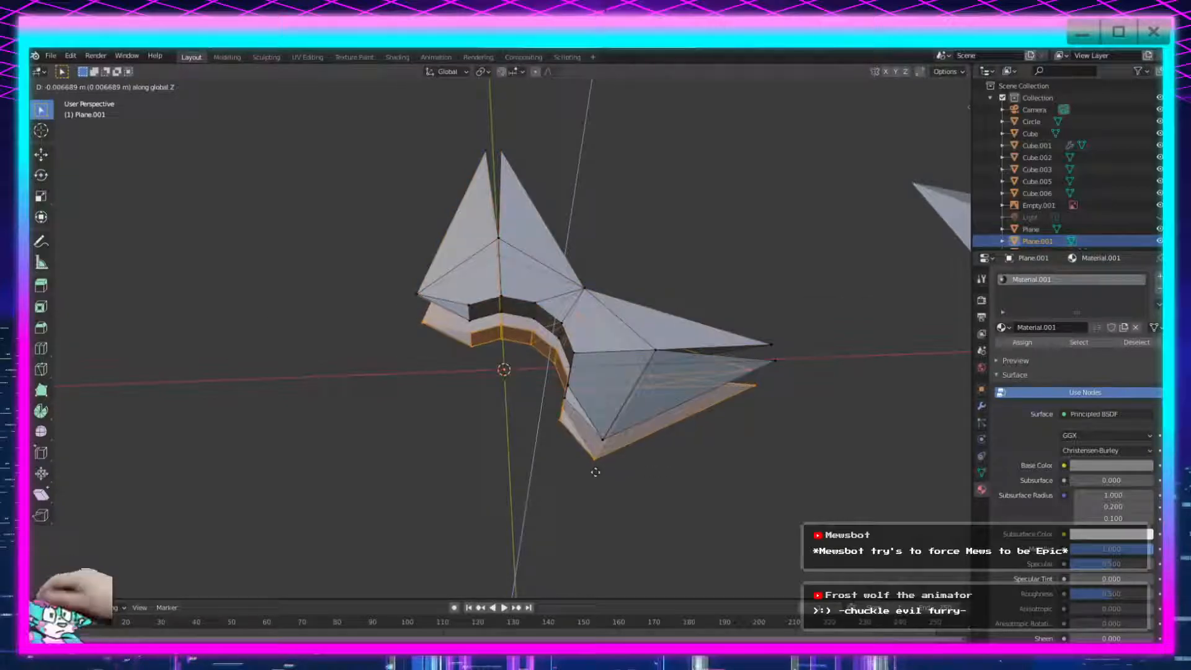
click(604, 473)
key(alt+a)
Add a Mirror modifier to the remaining blades and enable mirroring on both the X and Y axes.
click(981, 407)
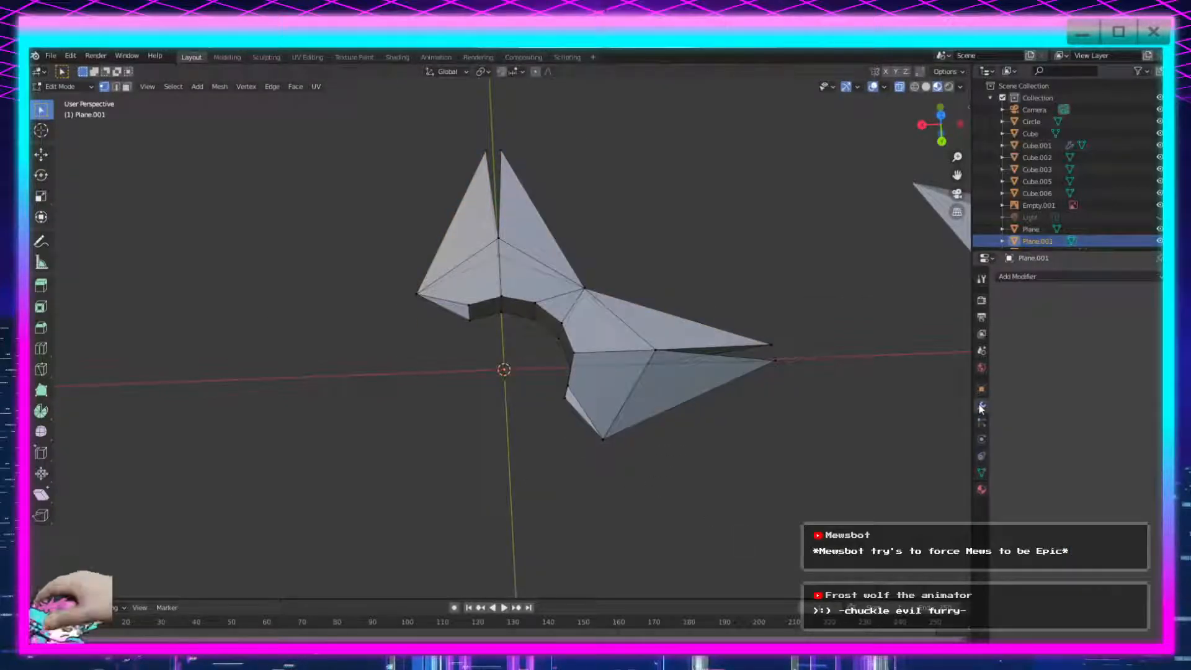
click(1017, 277)
click(931, 395)
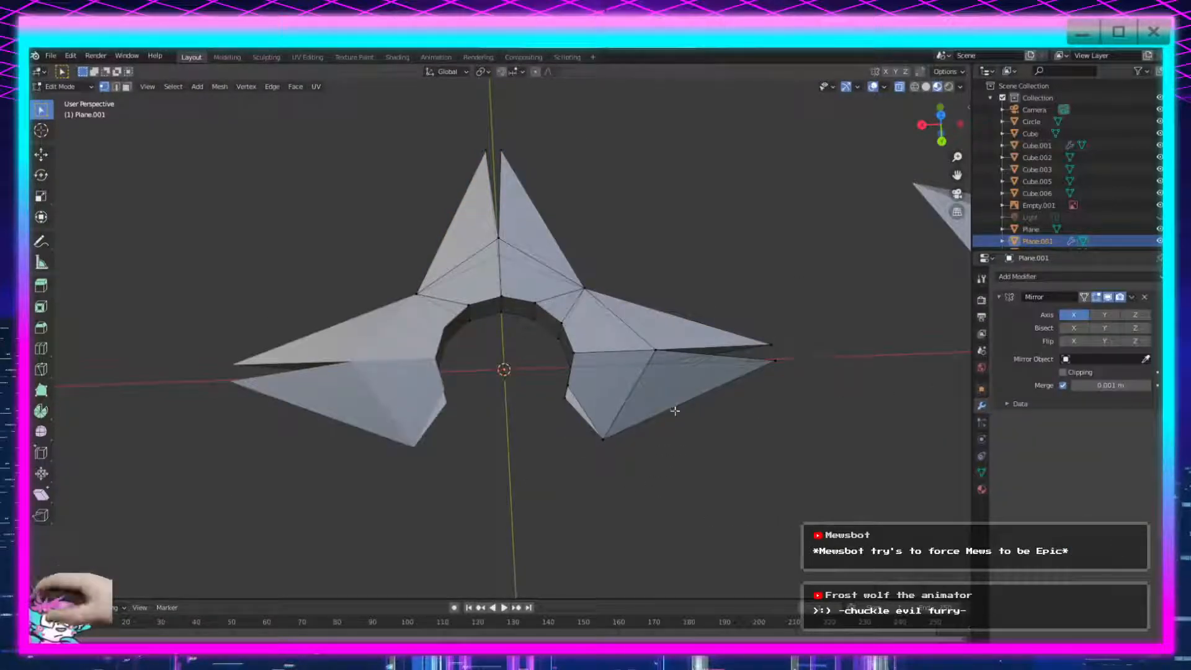
scroll(696, 411, down, 3)
middle_drag(670, 377, 671, 429)
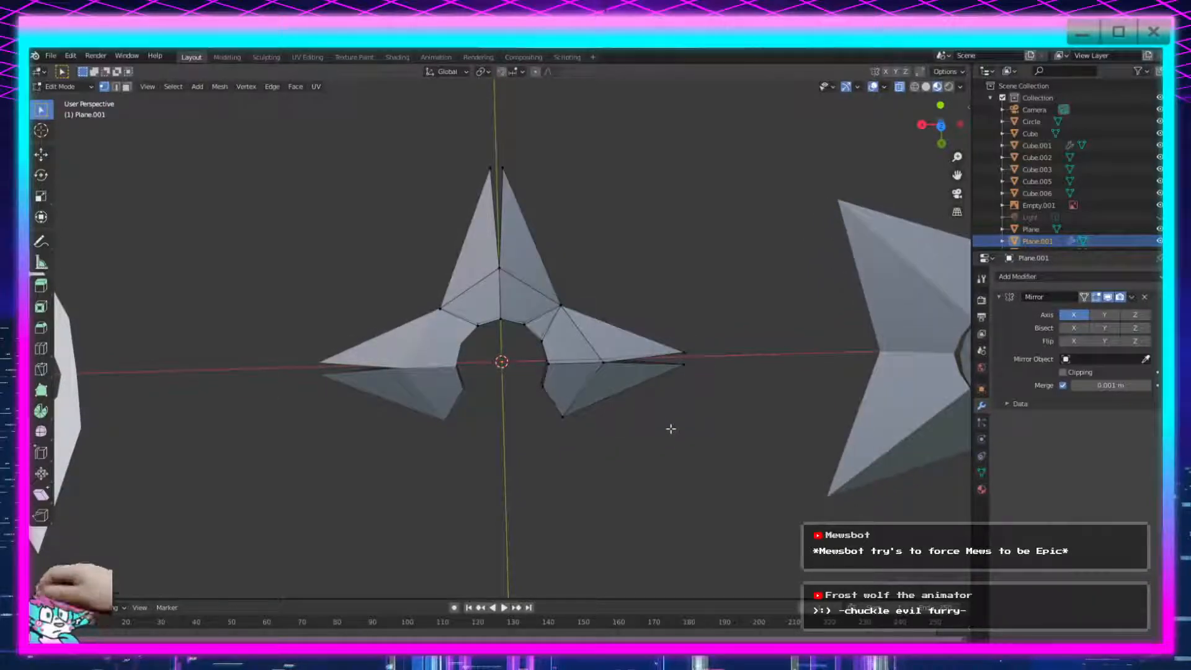
click(1114, 315)
middle_drag(700, 449, 664, 403)
Apply the Mirror modifier in Object Mode and return to Edit Mode.
click(1131, 297)
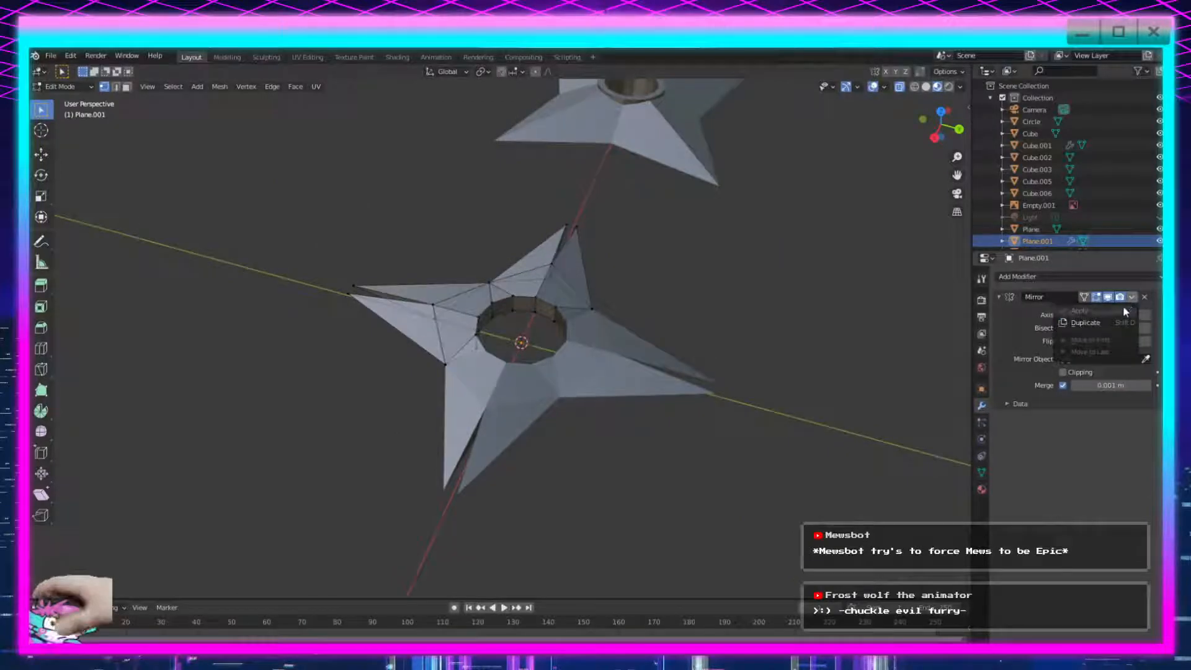
key(Tab)
click(1131, 297)
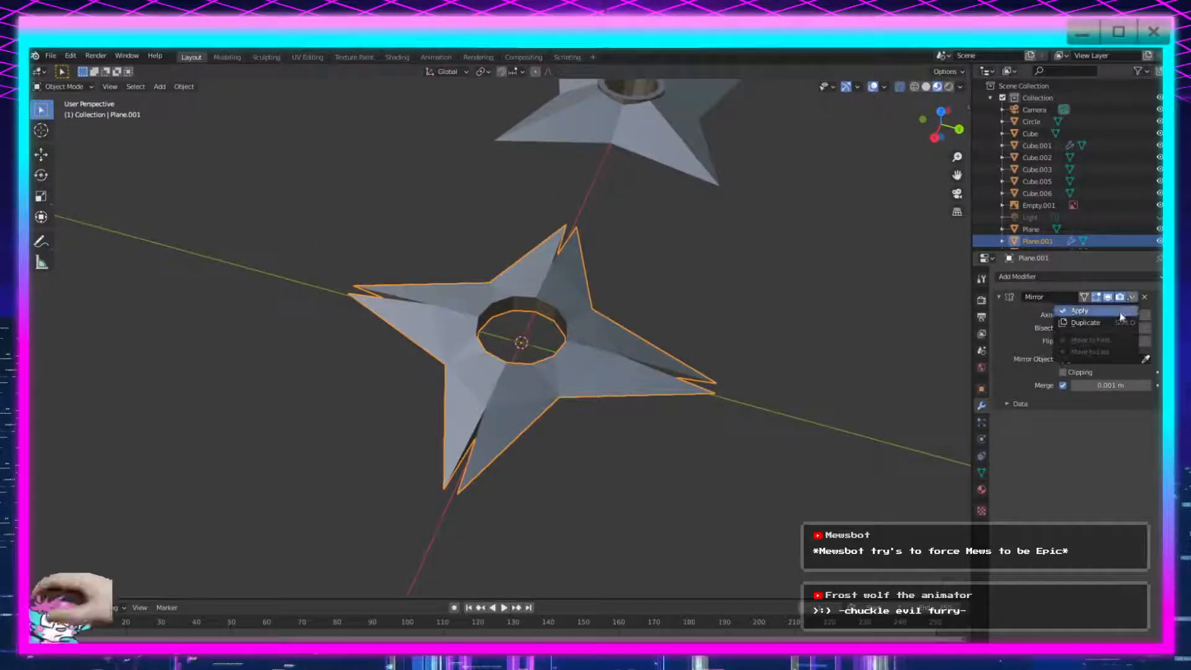
click(1126, 310)
key(Tab)
Select the whole star and merge its overlapping vertices using Auto Merge and a zero-distance move.
middle_drag(546, 384, 554, 416)
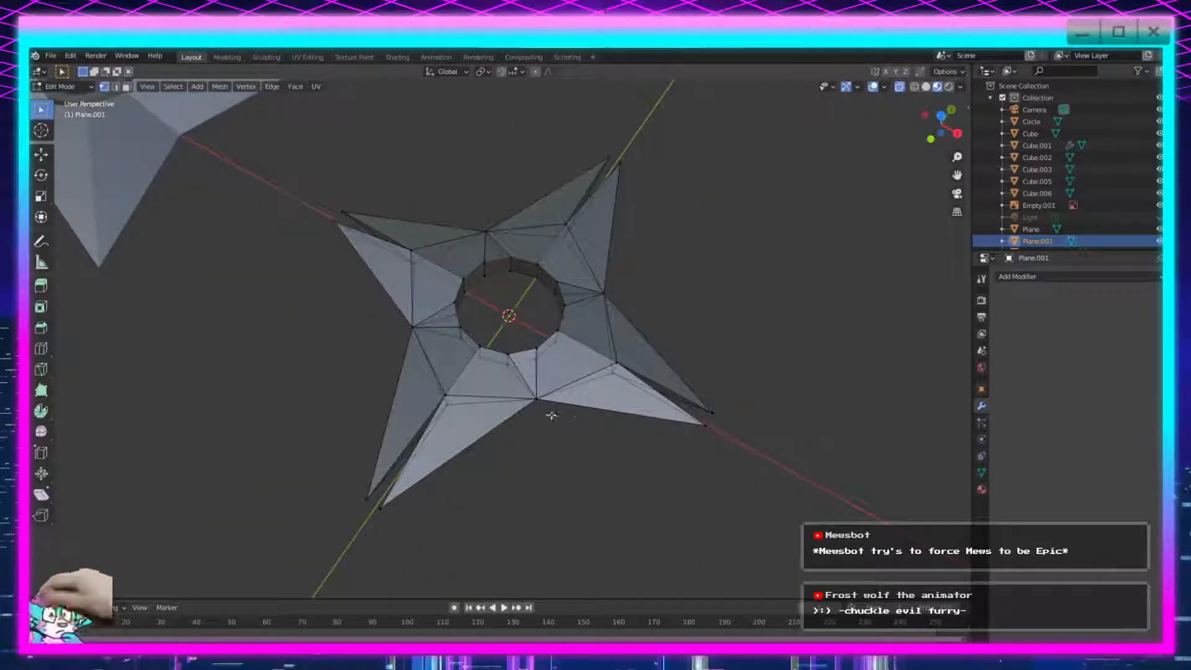
drag(741, 134, 284, 564)
key(g)
click(569, 463)
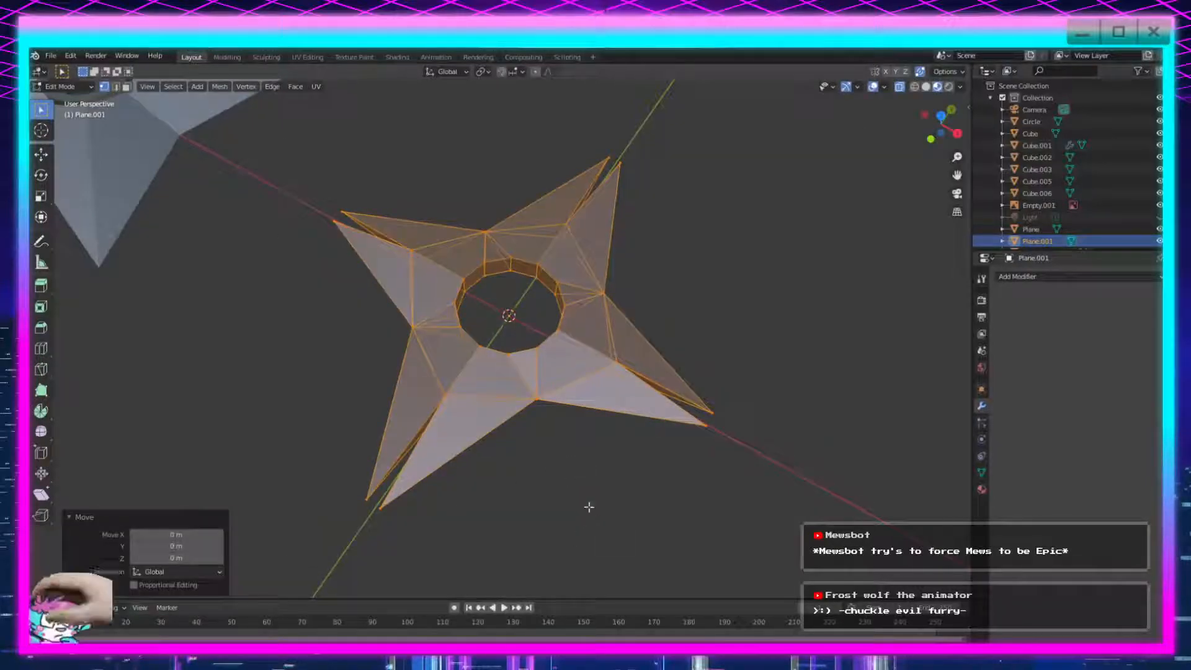
Turn off Auto Merge, deselect the star's geometry and return to Object Mode.
key(Tab)
scroll(579, 496, up, 4)
scroll(568, 506, down, 4)
mouse_move(567, 506)
middle_down()
mouse_move(620, 471)
mouse_move(577, 452)
middle_up()
scroll(581, 487, up, 2)
key(Tab)
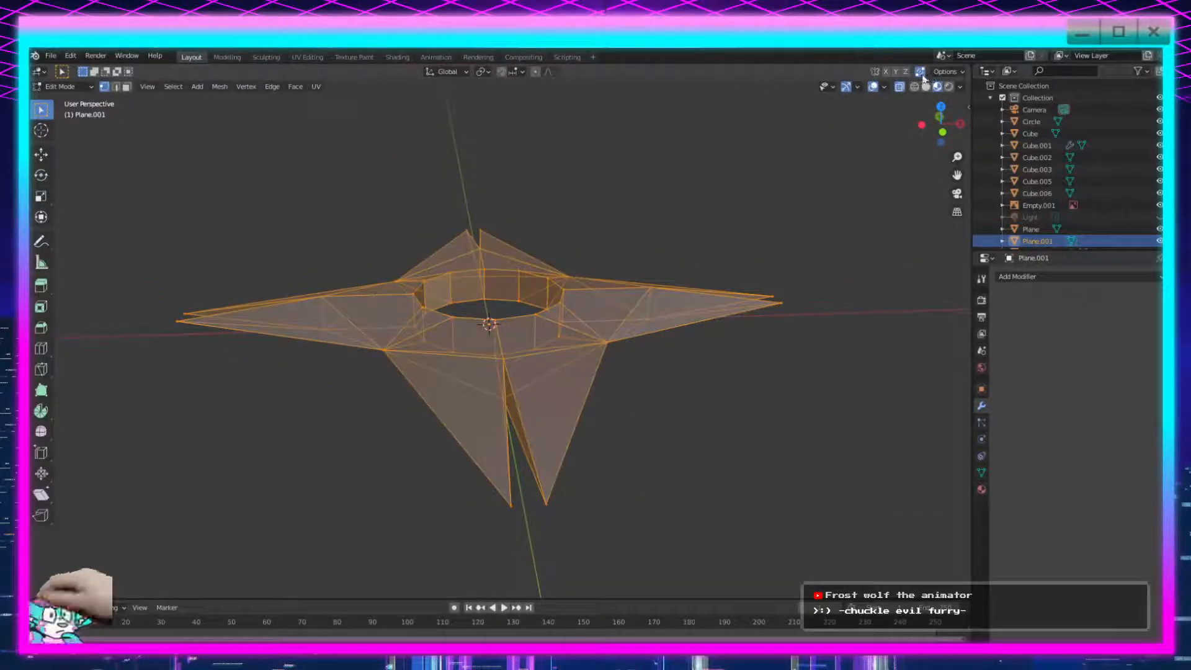
click(644, 458)
scroll(645, 457, up, 4)
key(Tab)
Turn on the Face Orientation overlay and enter Edit Mode with face selection for the star.
middle_drag(665, 460, 631, 501)
click(885, 86)
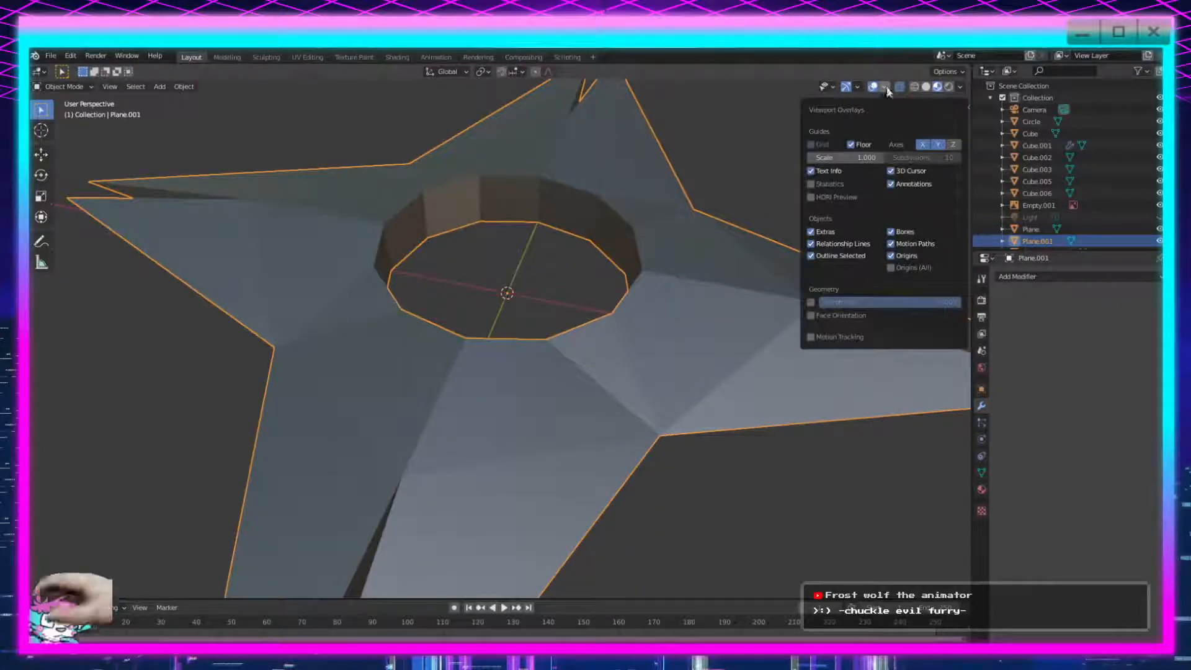
click(813, 314)
middle_drag(812, 314, 596, 422)
click(62, 87)
click(85, 107)
click(127, 86)
middle_drag(348, 361, 434, 360)
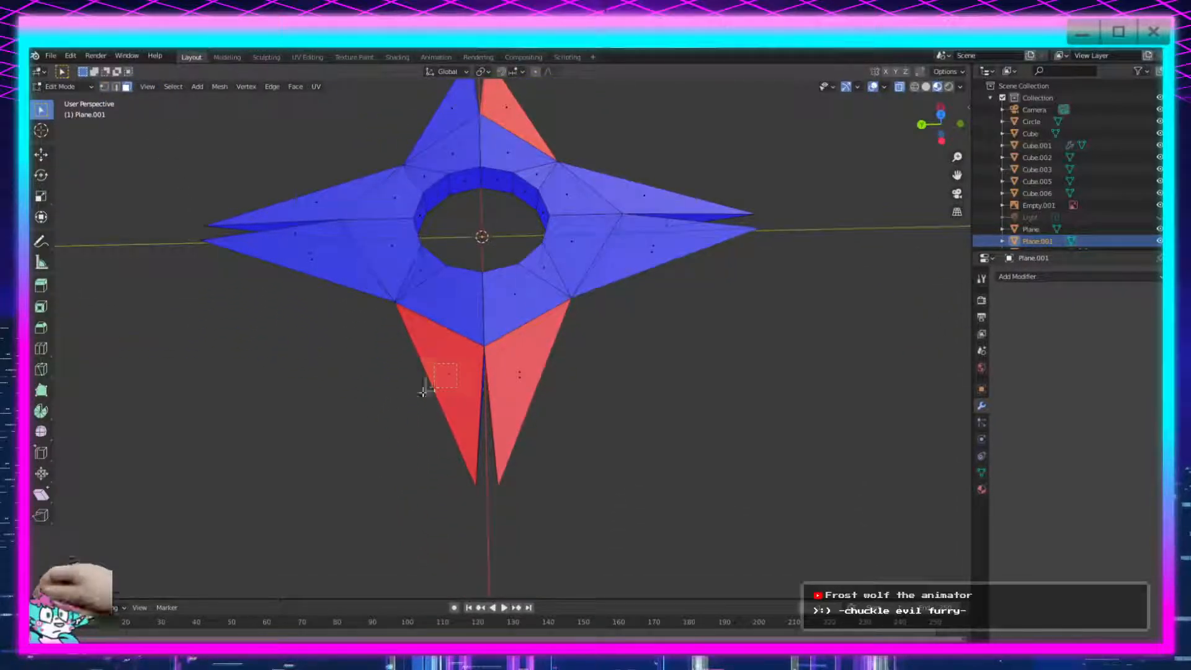
Flip the normals of the reversed top face on one half of the split X-axis blade.
drag(426, 391, 427, 390)
right_click(427, 391)
click(221, 86)
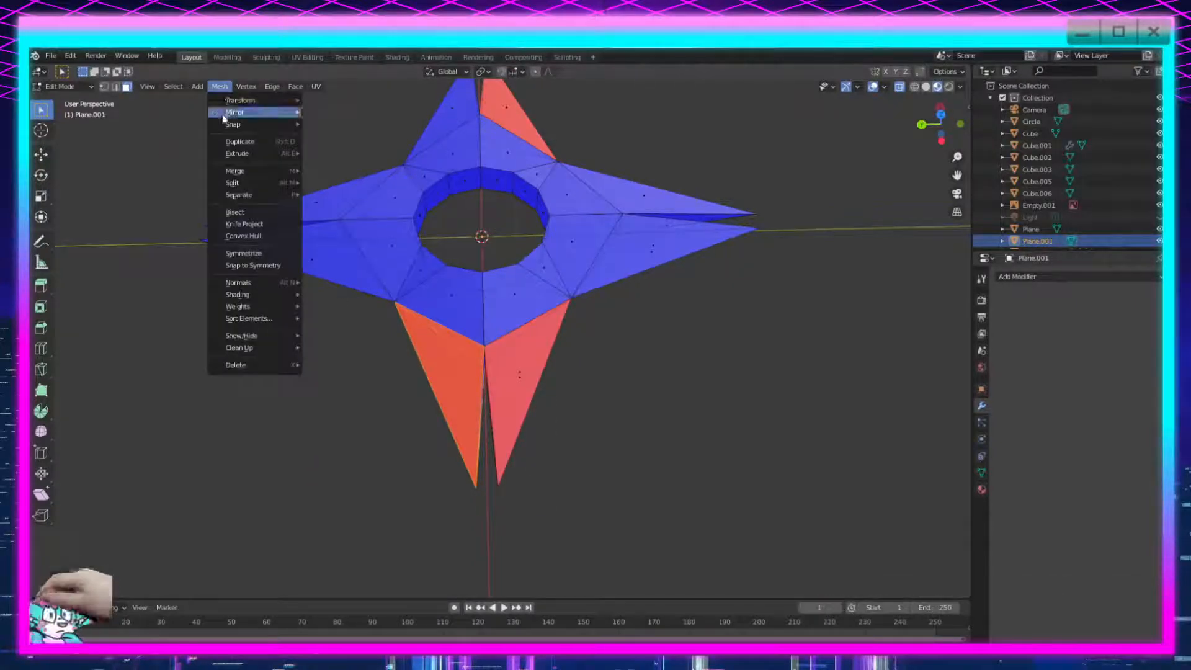
mouse_move(272, 286)
click(330, 285)
Flip the normals of the reversed top face on the other half of the same blade.
scroll(550, 489, up, 4)
middle_drag(550, 489, 530, 423)
click(517, 445)
drag(517, 435, 517, 436)
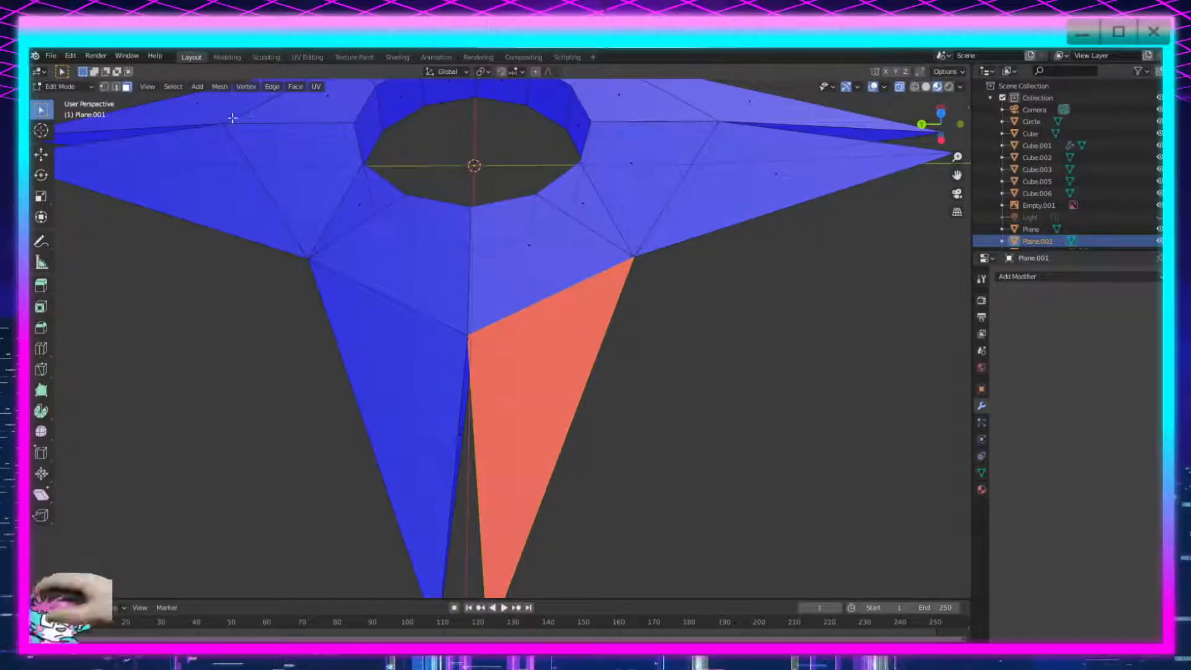
click(220, 86)
mouse_move(278, 287)
click(339, 284)
Flip the normals of the reversed top face on the opposite X-axis blade.
middle_drag(403, 310, 506, 421)
drag(507, 440, 476, 446)
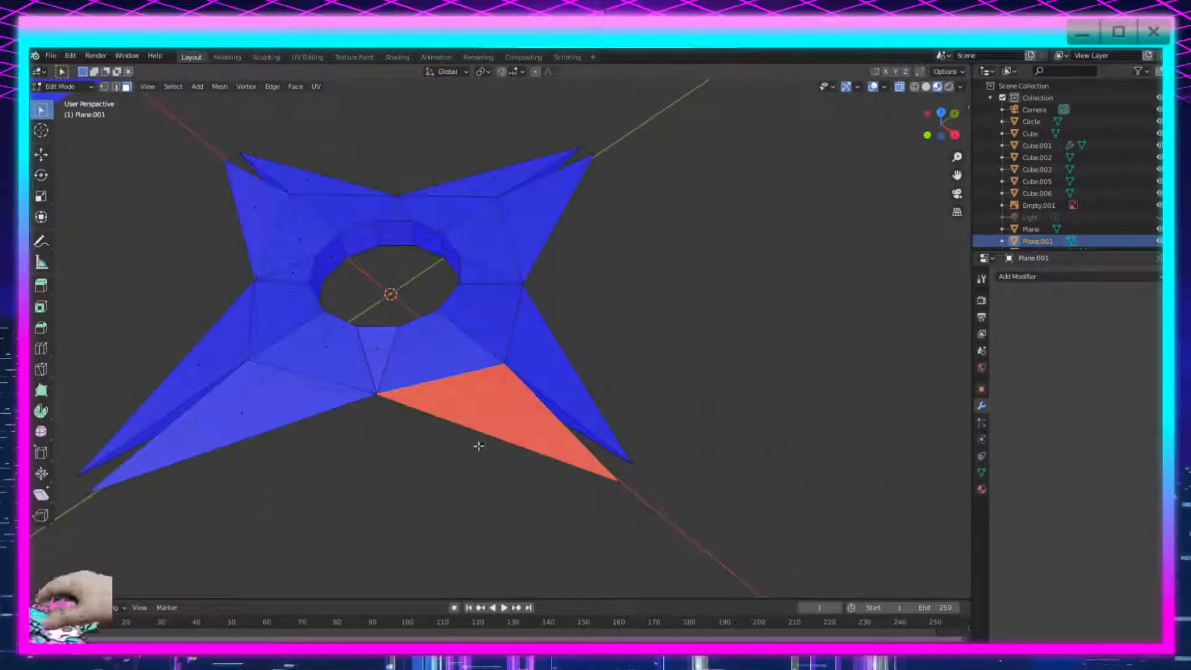
click(220, 86)
mouse_move(272, 287)
click(340, 286)
middle_drag(395, 323, 350, 337)
scroll(351, 328, up, 2)
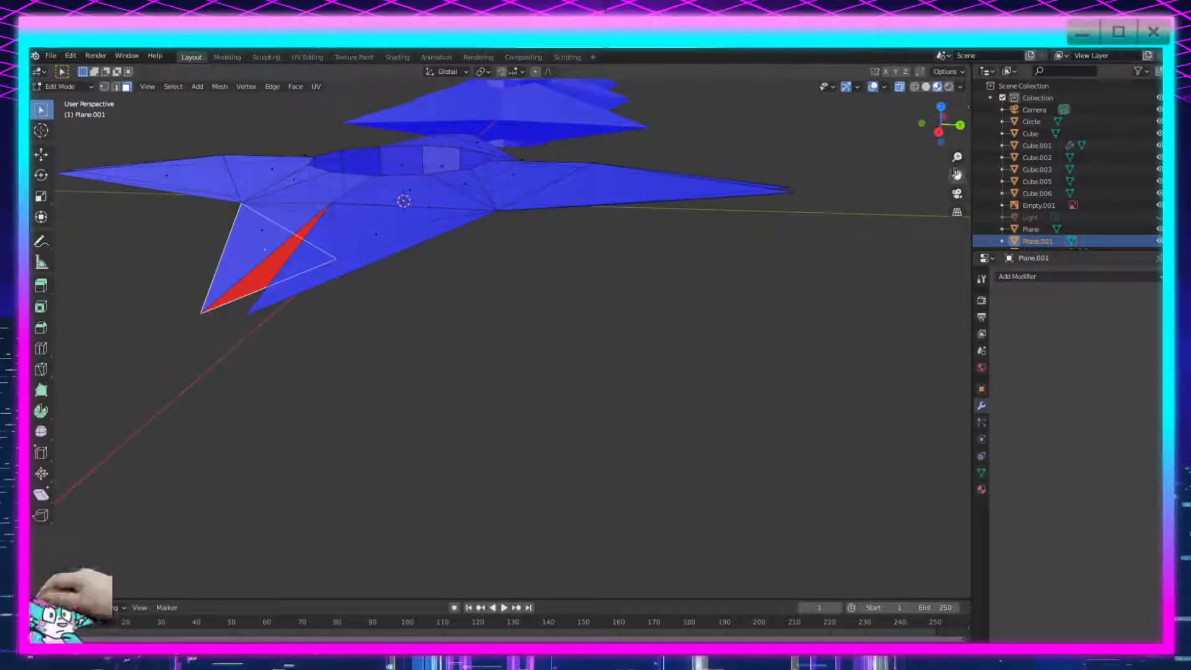
Flip the normals of the reversed face inside the notch of the remaining X-axis blade.
click(257, 287)
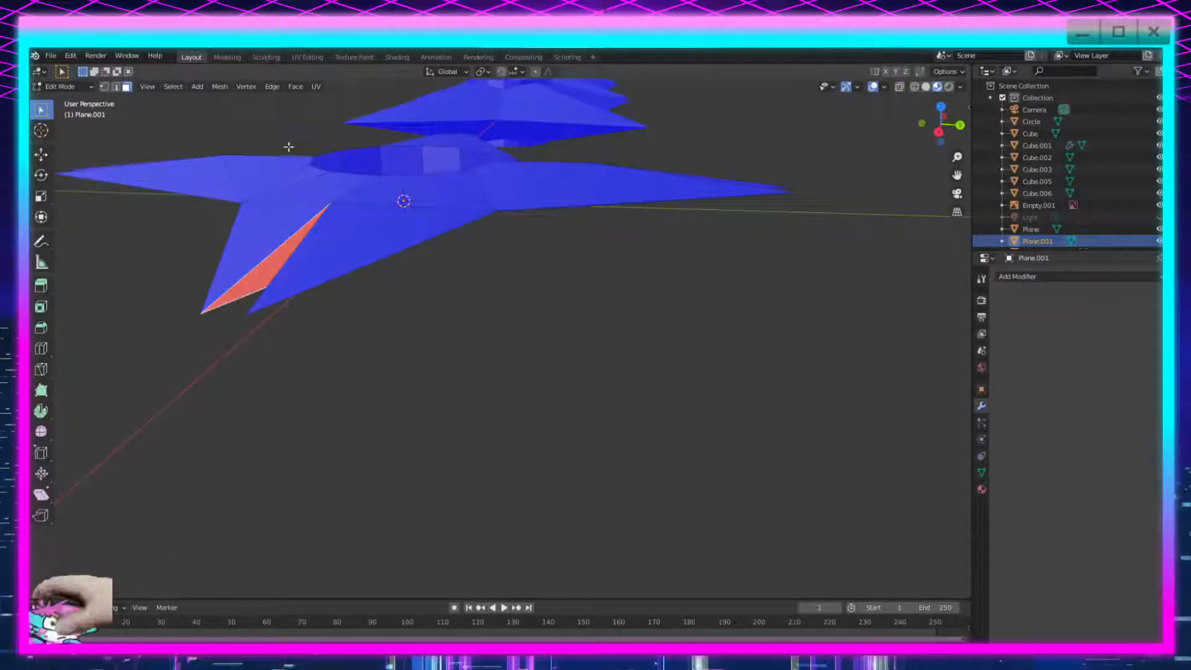
click(219, 88)
mouse_move(266, 294)
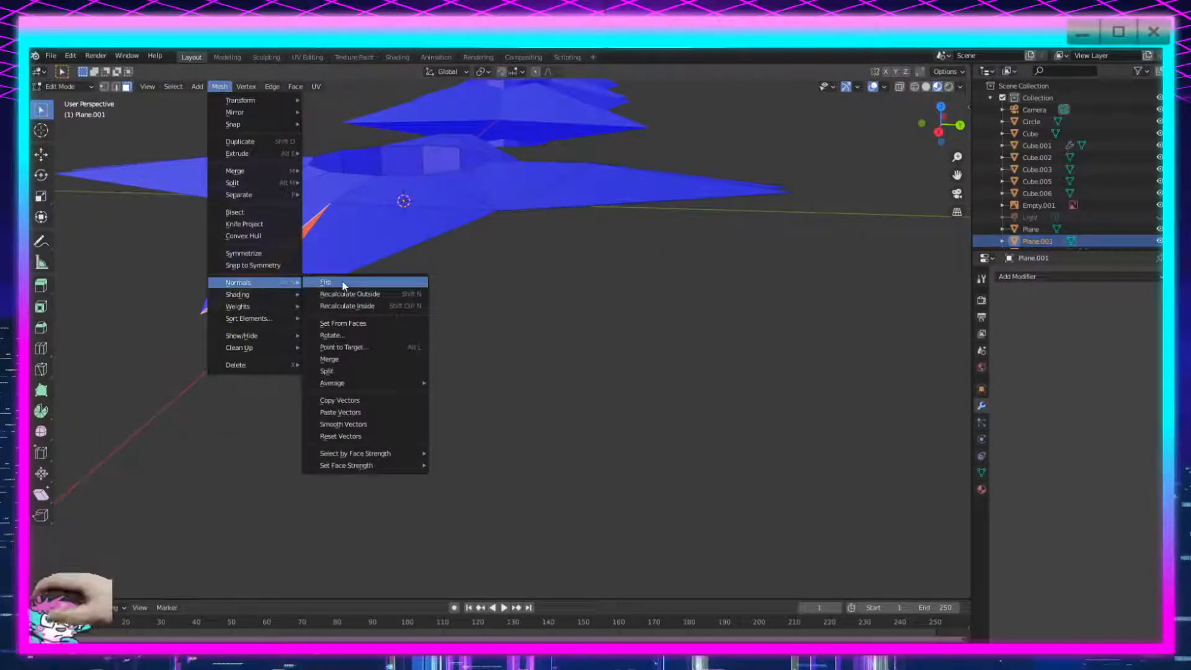
click(341, 282)
Flip the normals of the reversed notch face on the opposite side of the star.
middle_drag(336, 333, 601, 377)
click(649, 392)
click(219, 88)
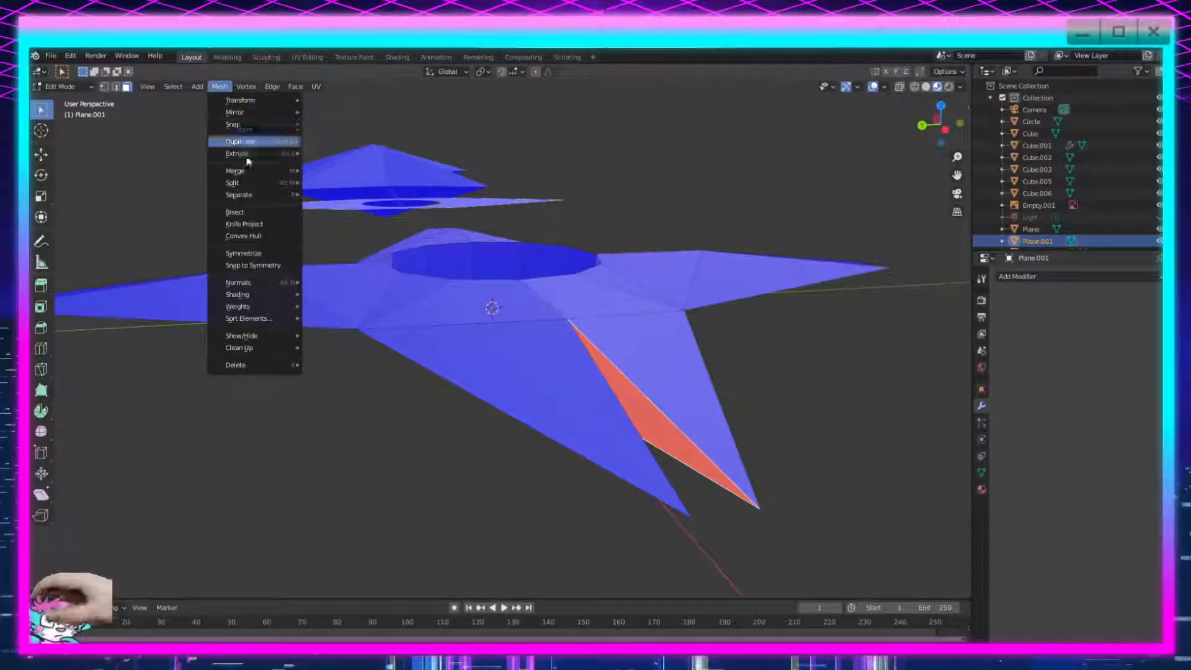
mouse_move(260, 286)
click(348, 284)
middle_drag(430, 457, 686, 486)
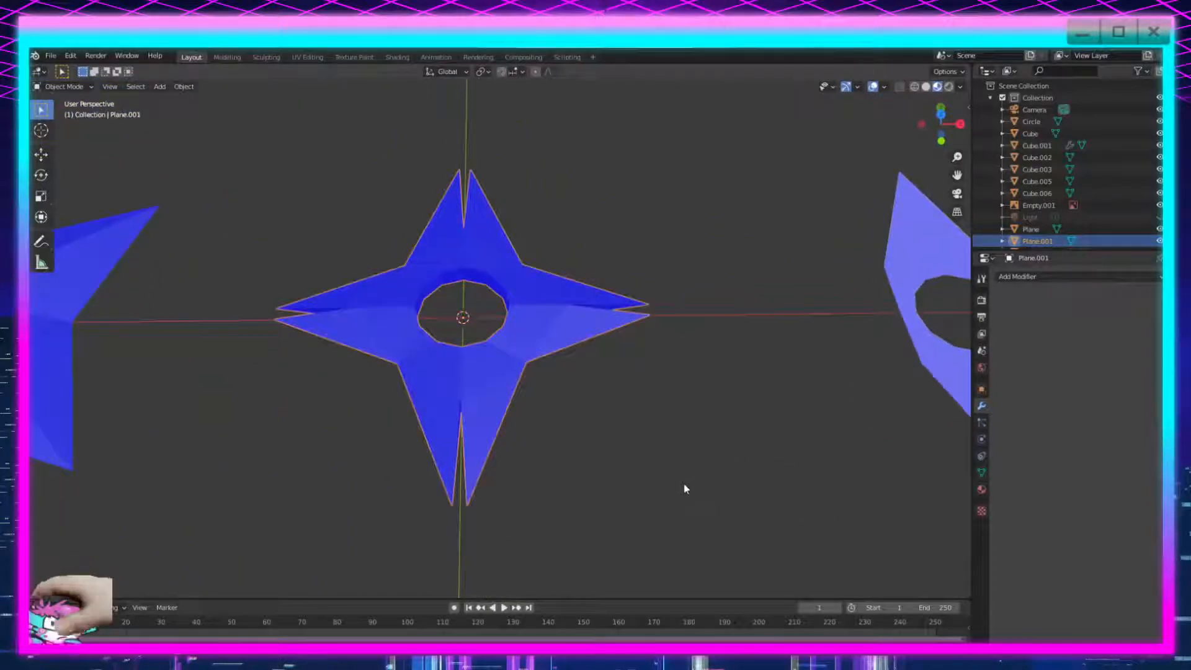
Return the star to Object Mode and turn off the Face Orientation overlay.
key(Tab)
scroll(649, 431, down, 2)
click(64, 87)
click(81, 98)
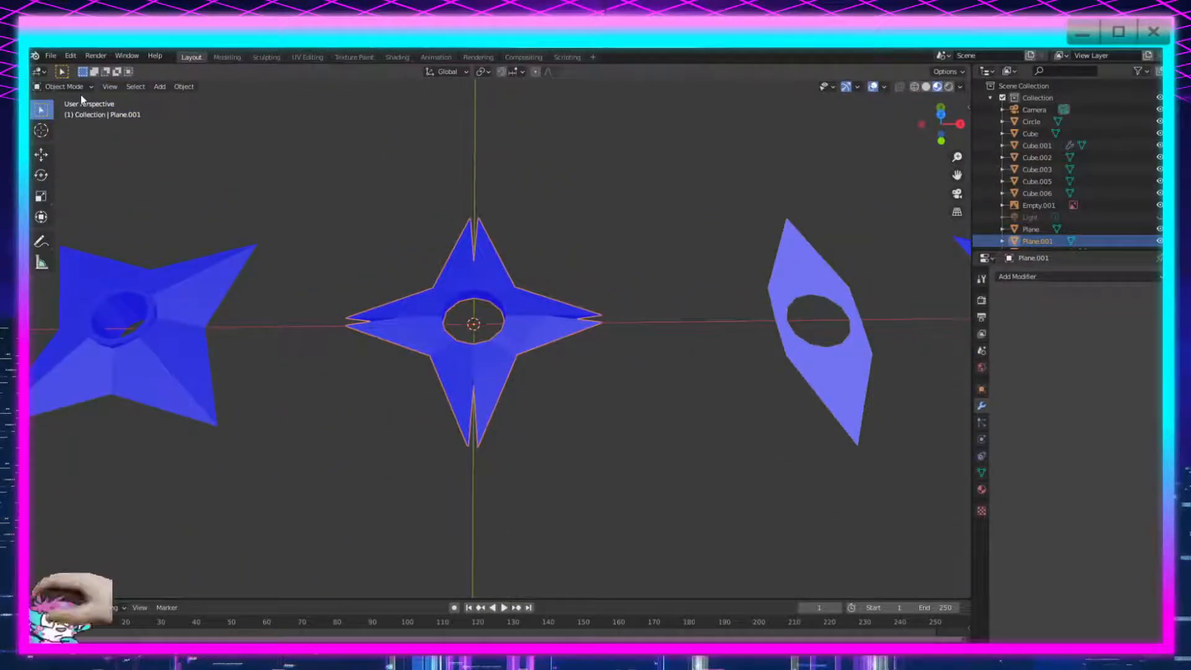
click(883, 87)
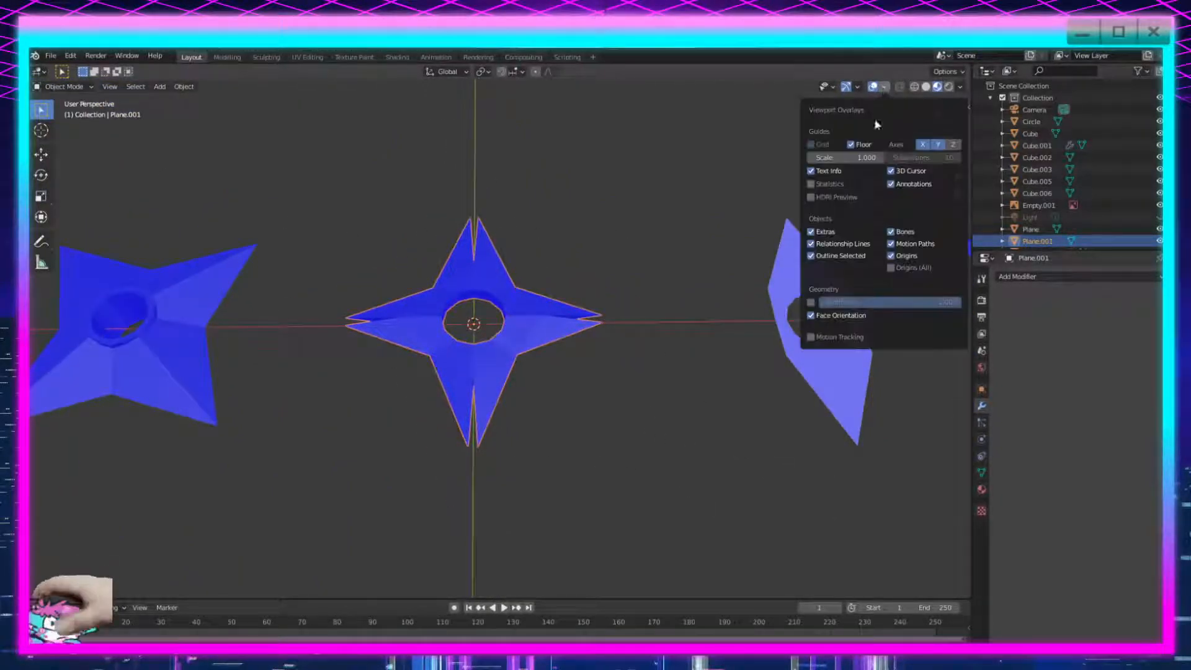
click(828, 318)
scroll(457, 481, down, 7)
scroll(509, 441, up, 4)
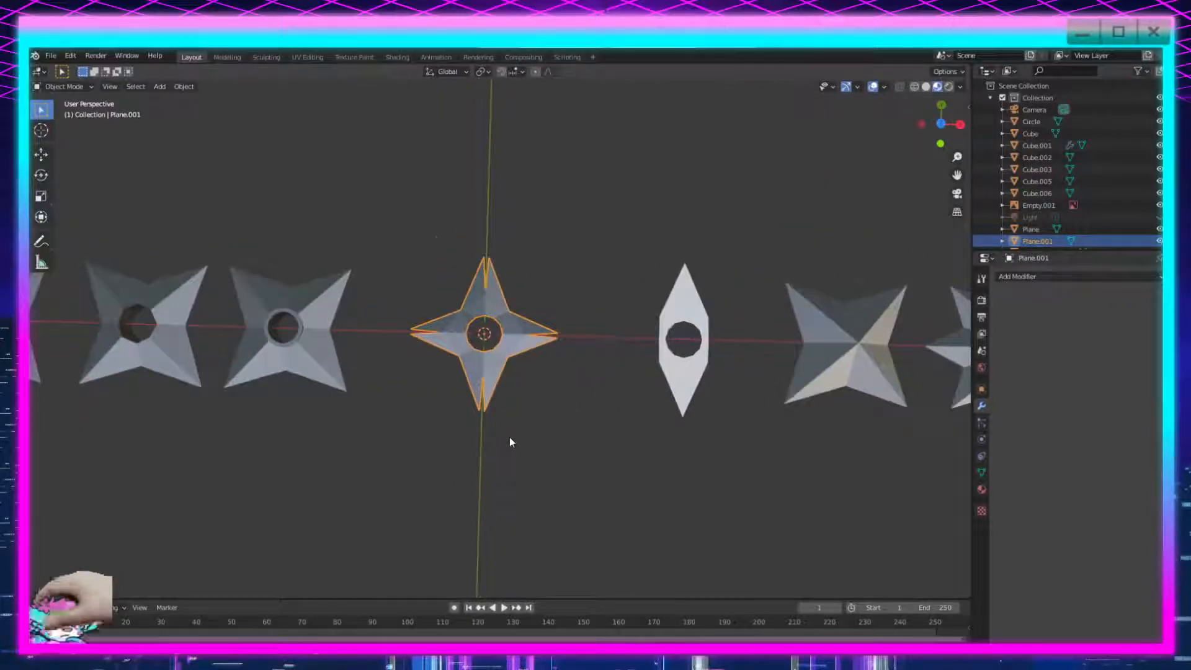
scroll(509, 441, up, 4)
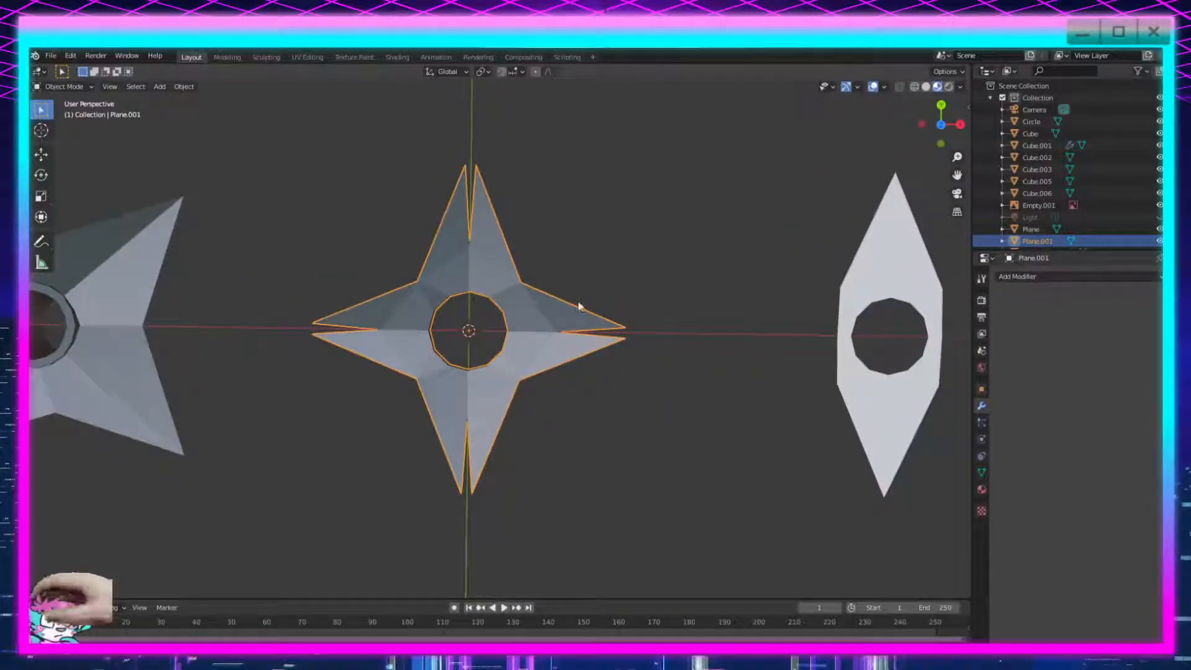
Duplicate the split-tip star and move the copy along the X axis to the far negative end of the row.
scroll(465, 384, down, 4)
key(shift+d)
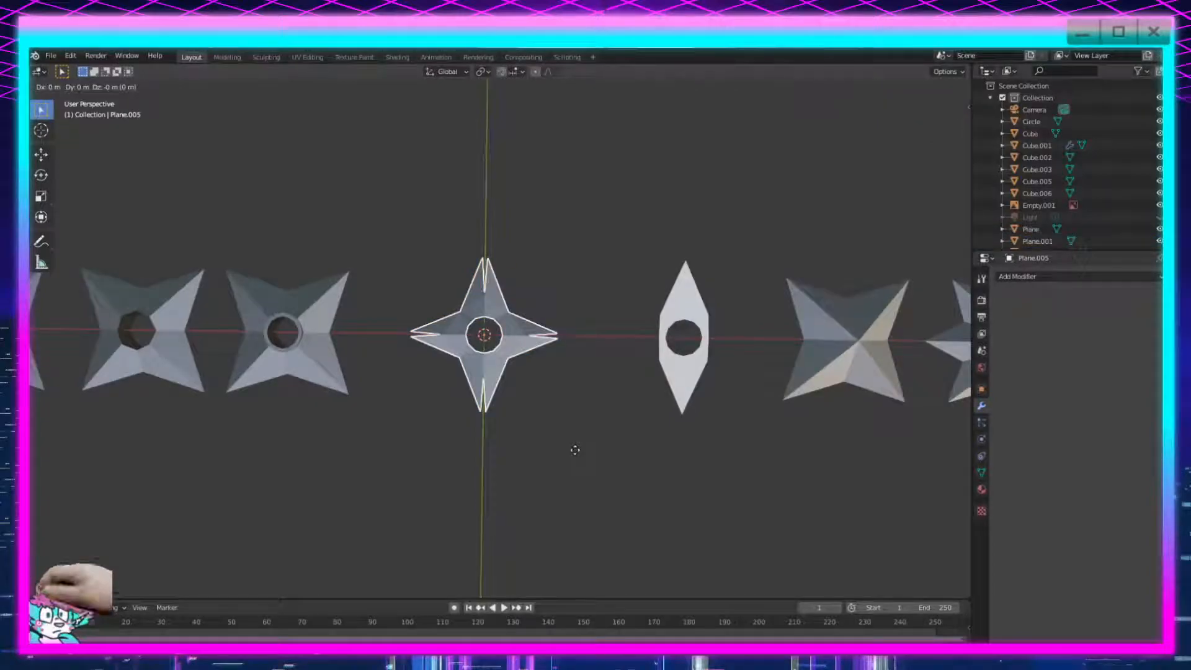
right_click(574, 450)
scroll(524, 403, down, 6)
key(g)
key(x)
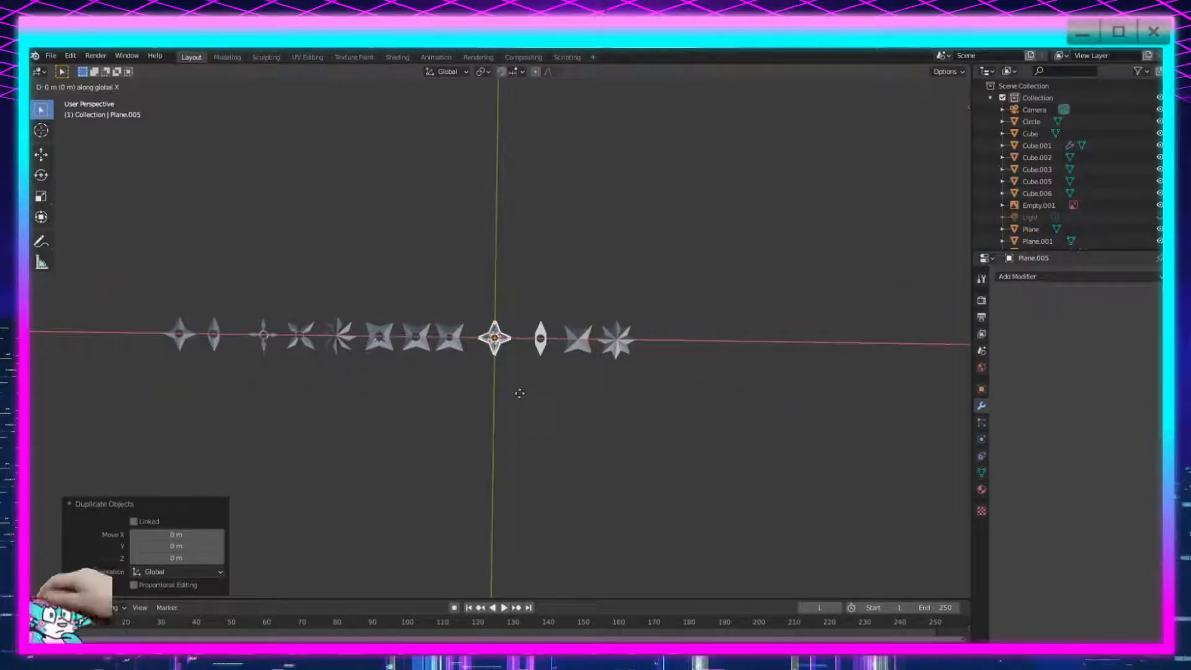
click(166, 366)
Enter Edit Mode with vertex selection on the original split-tip star at the world origin.
scroll(473, 434, up, 5)
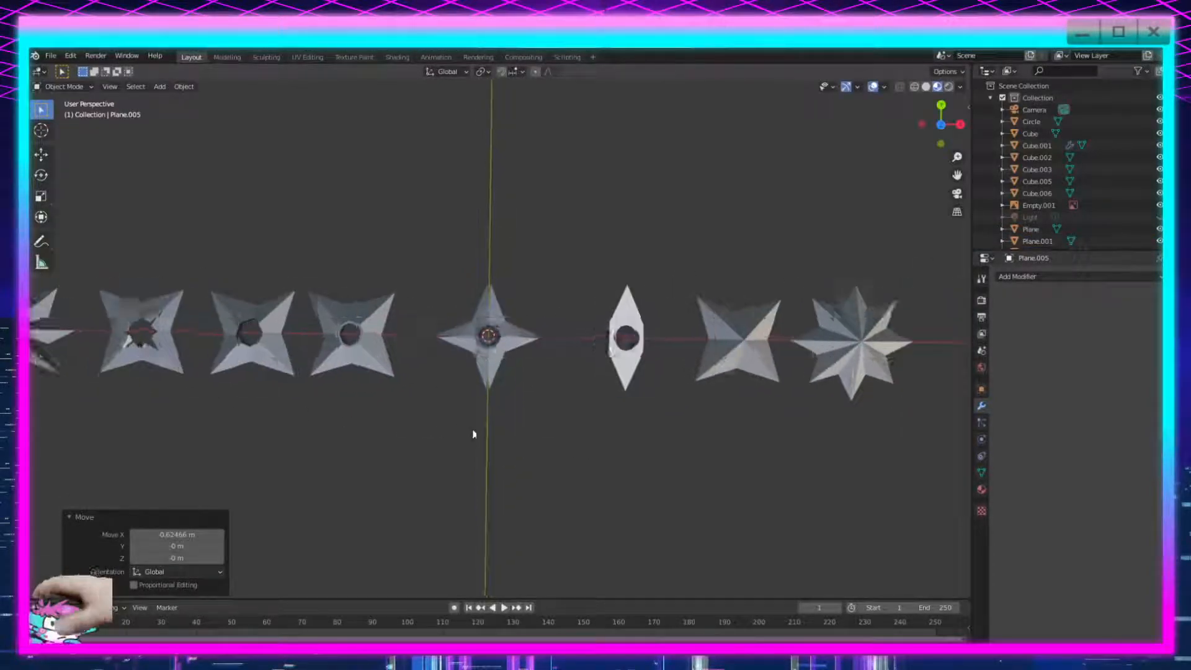
scroll(473, 434, up, 5)
click(472, 432)
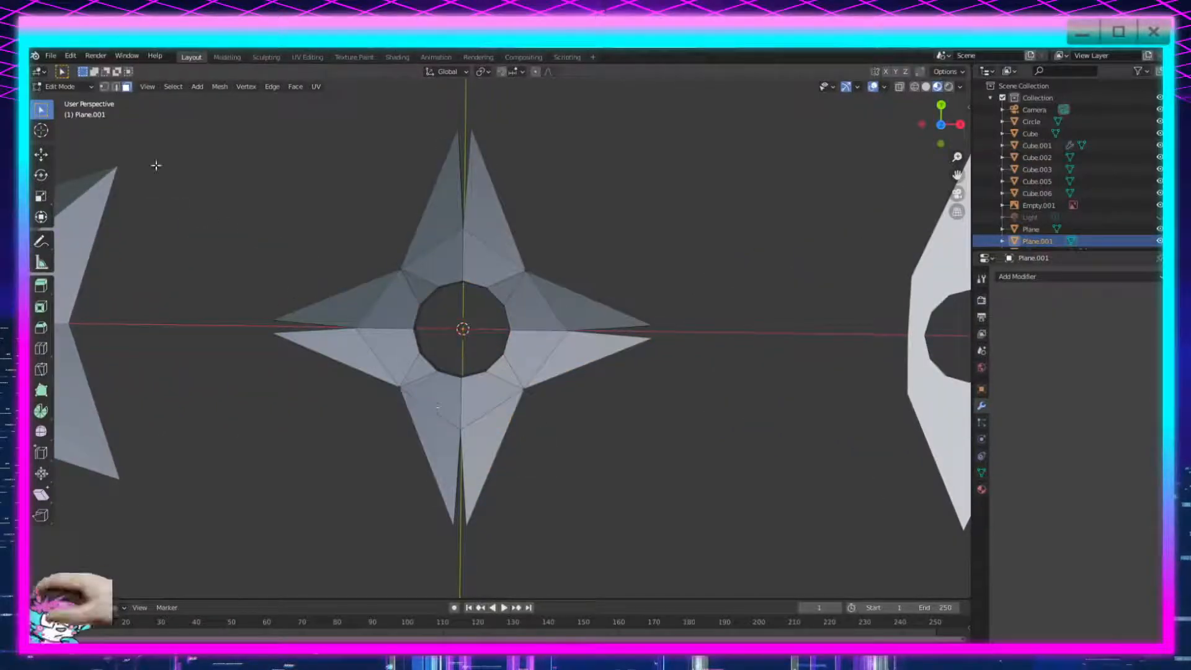
drag(526, 508, 429, 561)
shift+drag(283, 264, 211, 401)
shift+drag(508, 108, 411, 149)
shift+drag(628, 353, 673, 314)
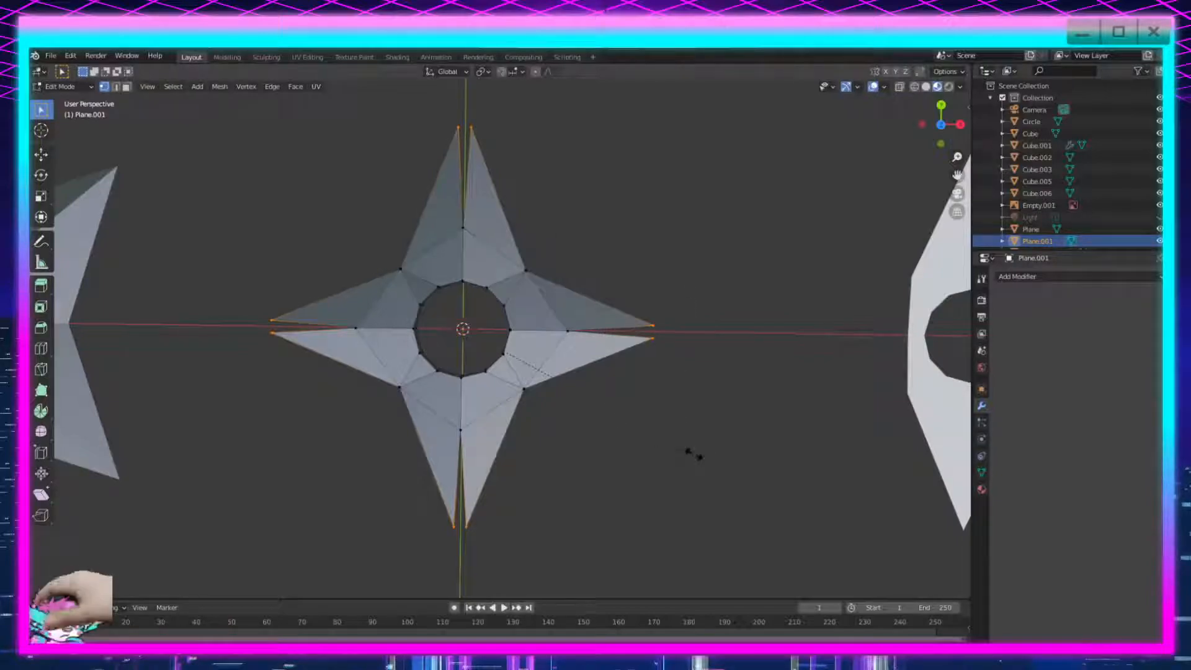
key(s)
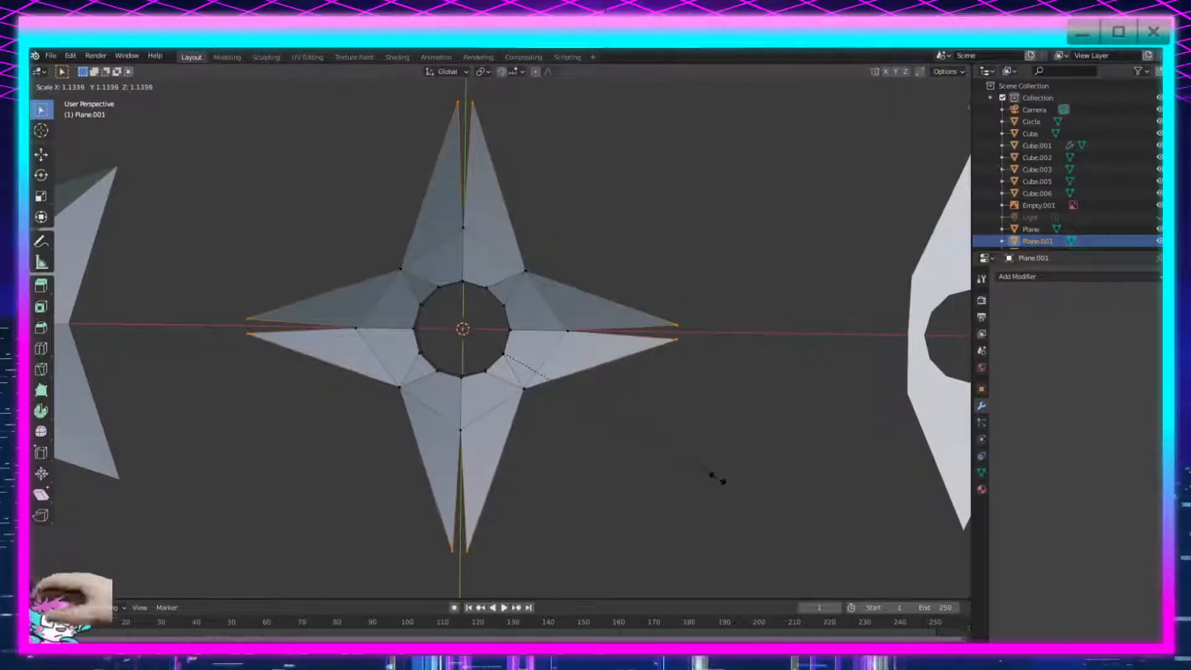
click(658, 456)
Spread the split tip of the negative X-axis blade by scaling its vertices to about 3.
drag(306, 287, 234, 393)
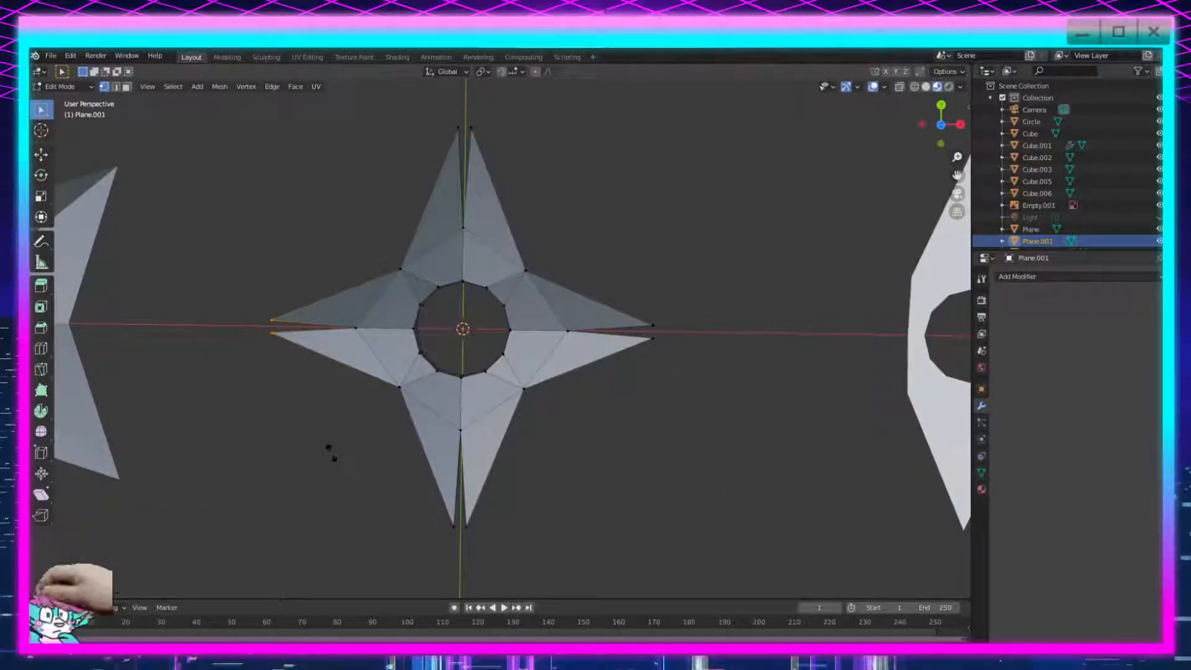
key(s)
click(288, 562)
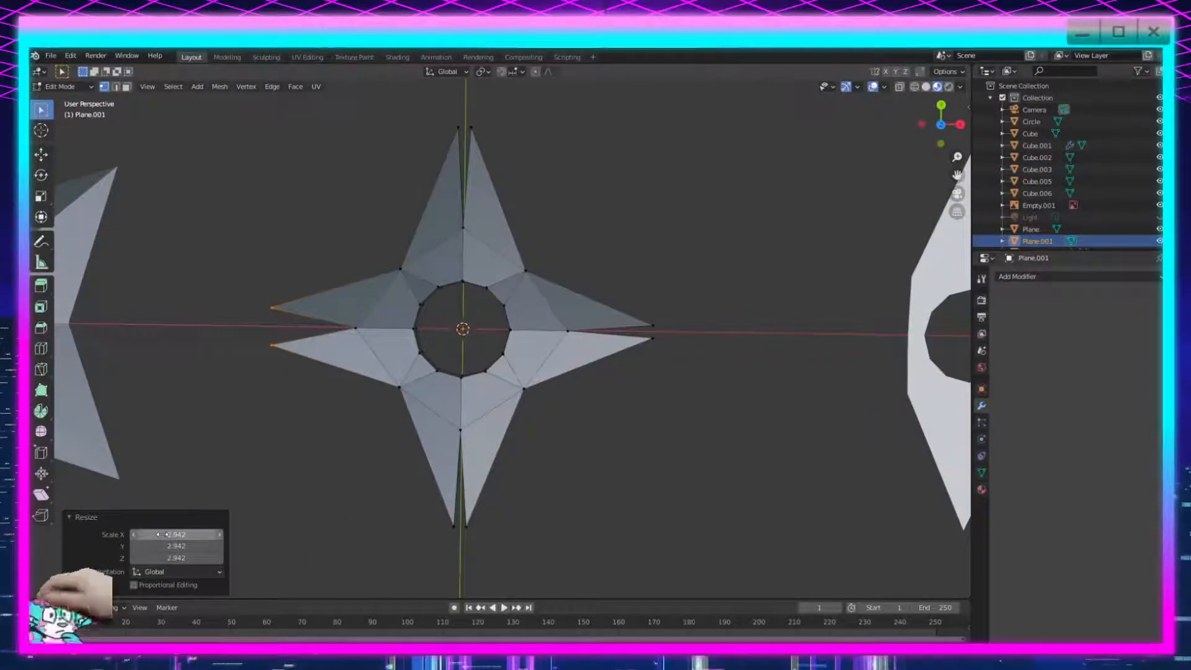
key(Return)
Spread the split tip of the negative Y-axis blade by scaling its vertices to 3 on all axes.
drag(480, 514, 407, 552)
key(s)
click(704, 477)
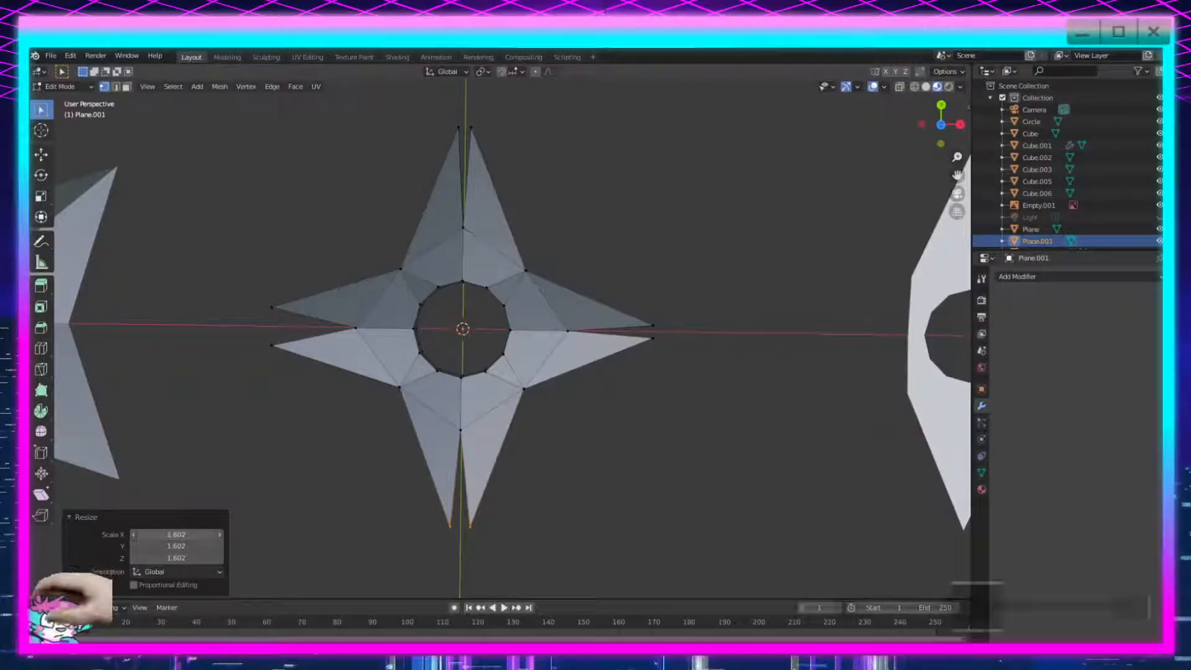
drag(193, 535, 193, 557)
text(3)
key(Return)
Try to spread the split tip of the positive X-axis blade by scaling its vertices, and undo the scaling.
drag(712, 281, 585, 433)
key(s)
click(637, 607)
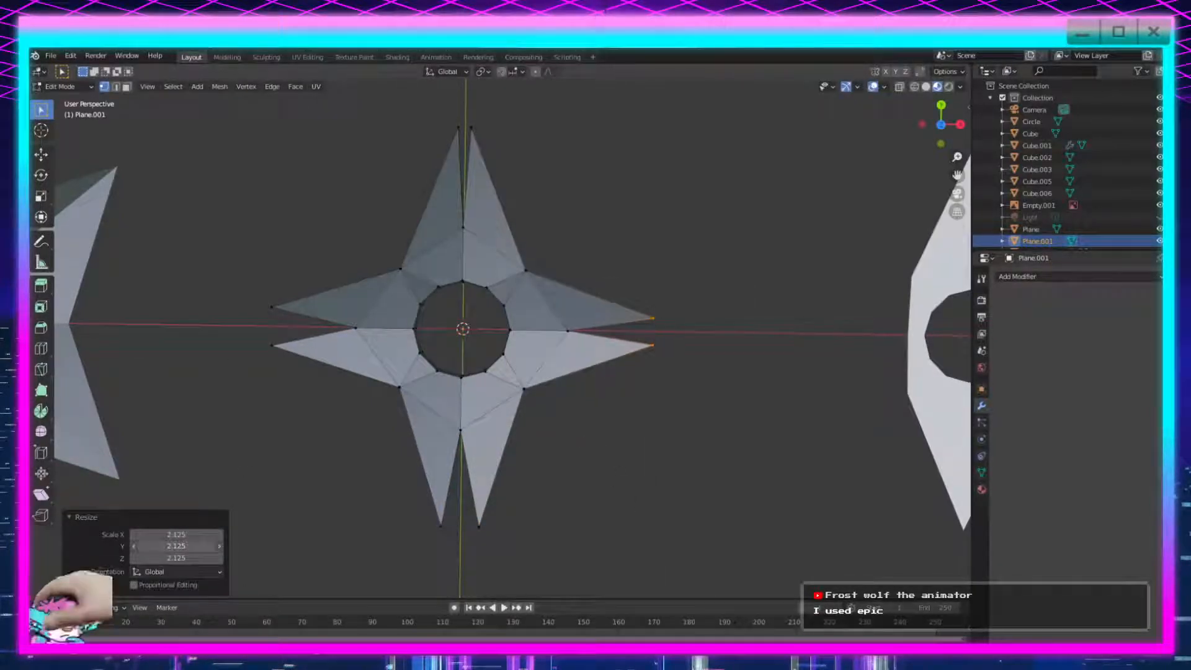
key(ctrl+z)
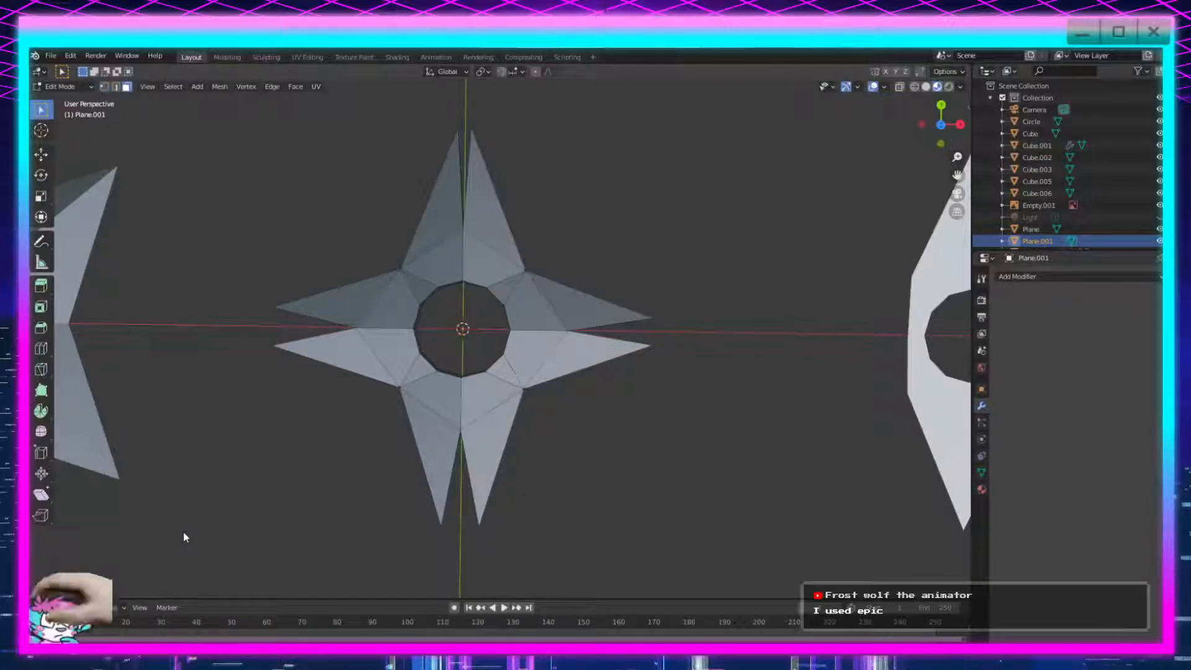
Spread the split tip of the positive X-axis blade by scaling its vertices to 3 on all axes.
drag(686, 288, 640, 428)
key(s)
click(643, 466)
drag(177, 534, 183, 558)
text(3)
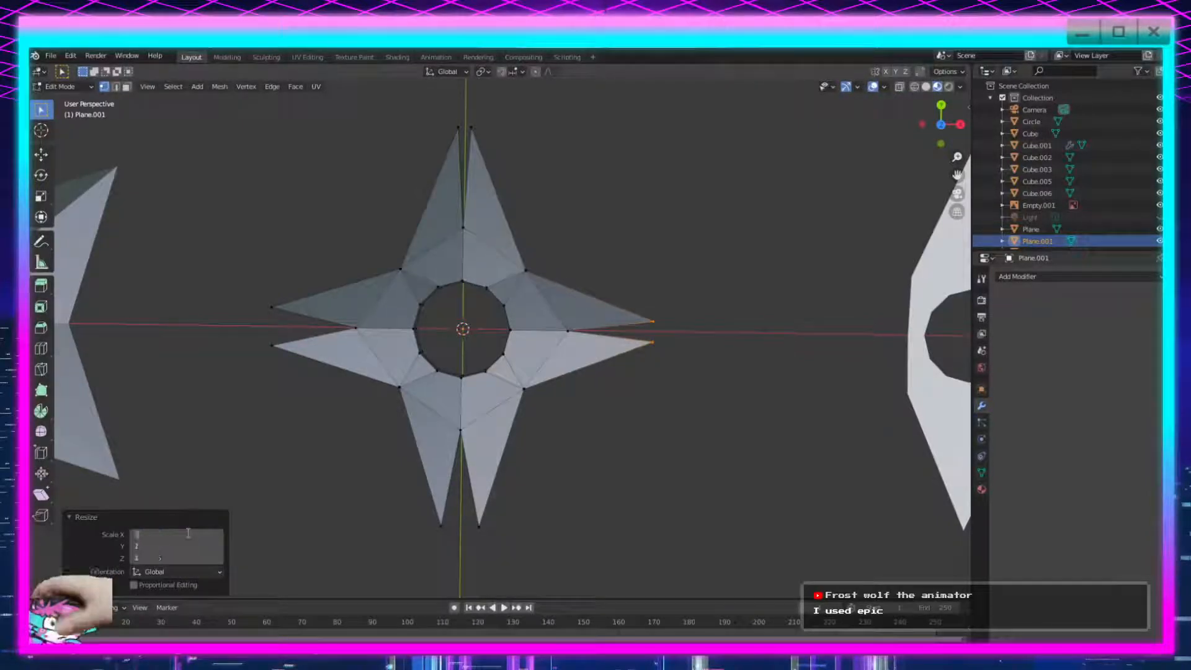
key(Return)
Spread the split tip of the positive Y-axis blade by scaling its vertices to 3 on all axes.
drag(496, 115, 412, 155)
key(s)
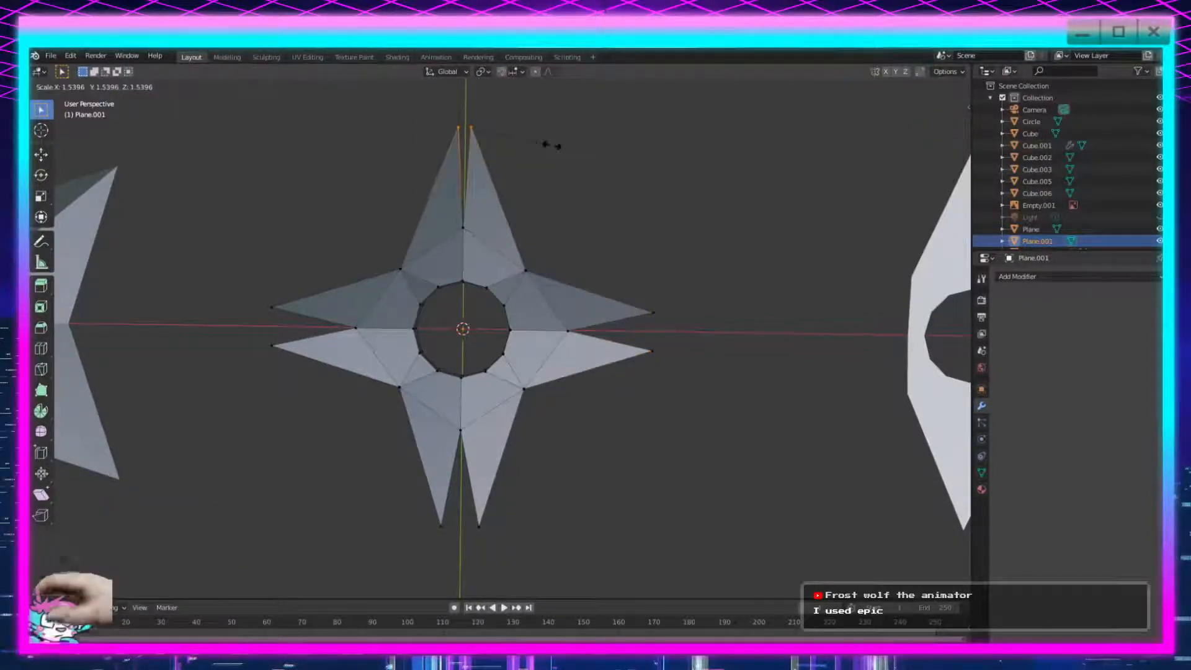
click(432, 303)
drag(190, 534, 190, 558)
text(3)
key(Return)
click(336, 486)
Return to Object Mode and move the wide-notched star along the X axis past the far negative end of the row.
scroll(336, 486, down, 1)
scroll(336, 487, down, 3)
key(Tab)
middle_drag(336, 486, 515, 417)
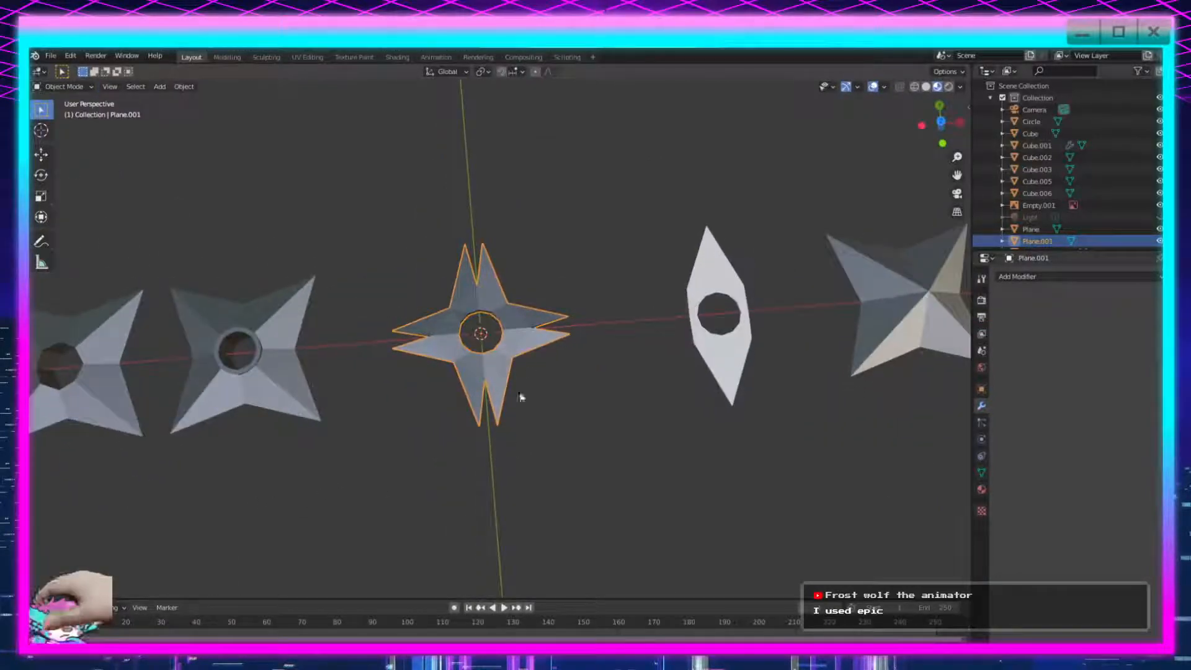
scroll(565, 318, down, 7)
scroll(551, 335, down, 3)
key(g)
key(x)
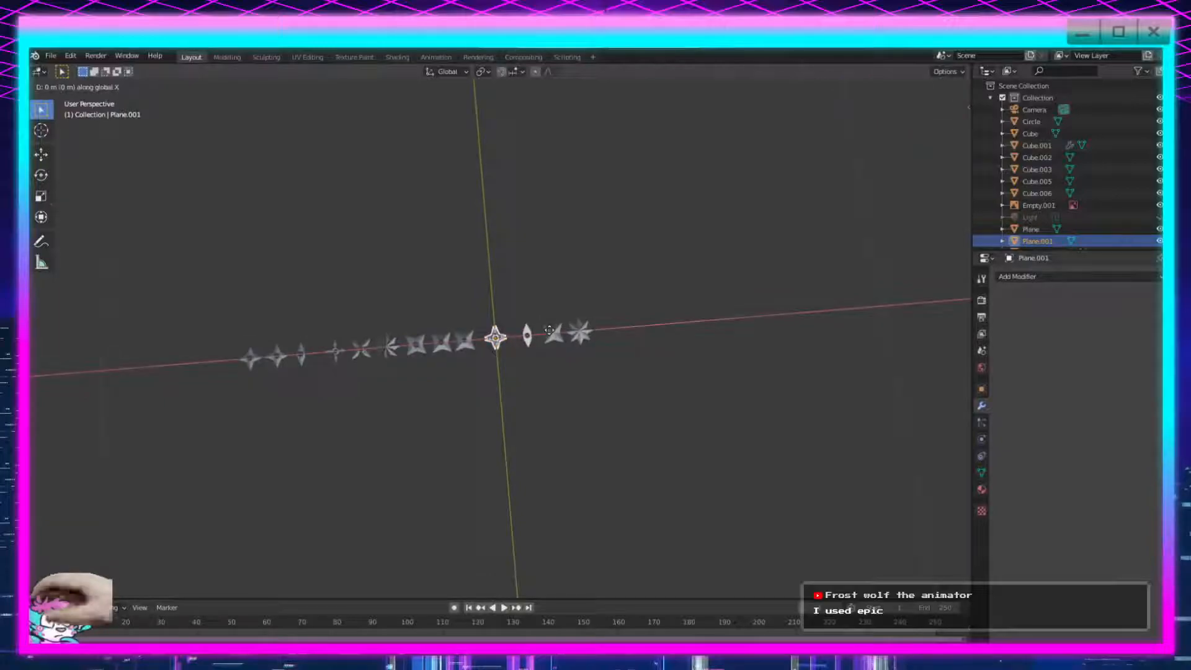
click(279, 381)
key(g)
key(x)
click(276, 353)
click(482, 421)
key(Tab)
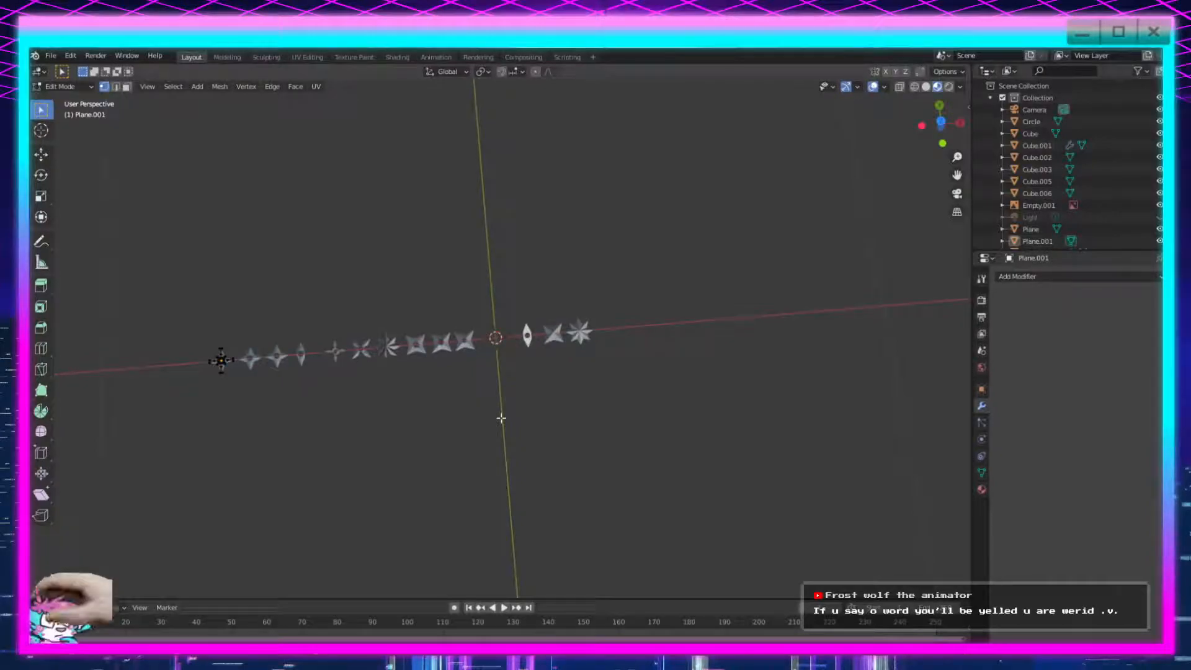
key(Tab)
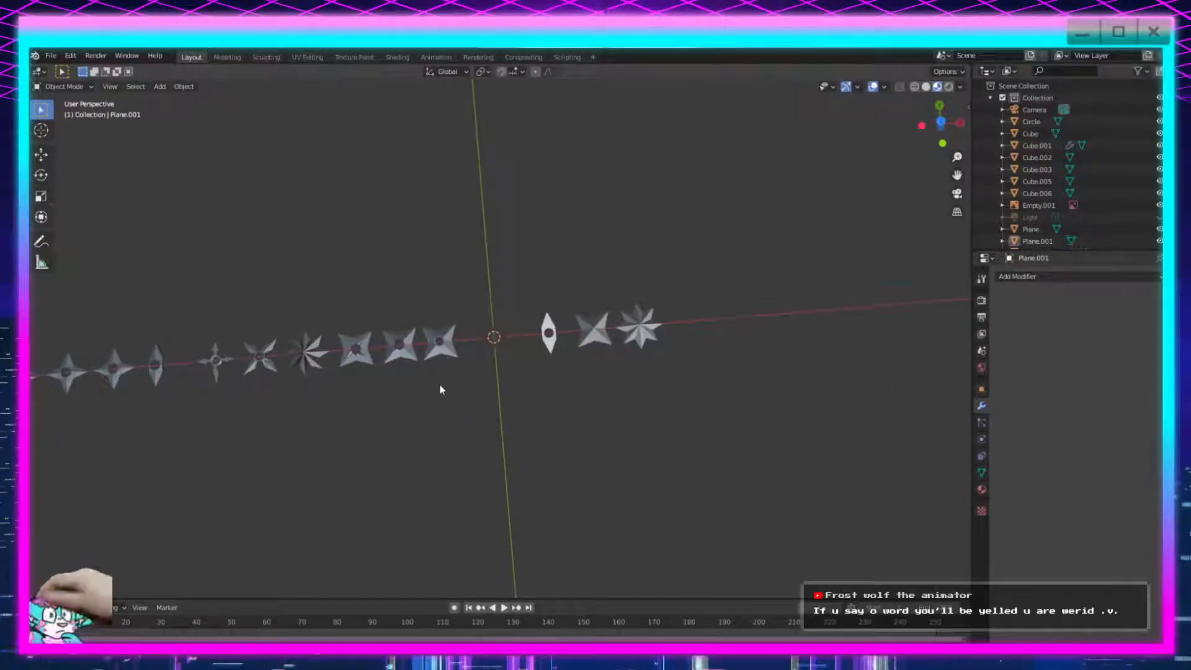
Enter Edit Mode on the flat two-pointed blade with the round hole and show its transform properties.
scroll(449, 391, up, 5)
middle_drag(560, 420, 595, 366)
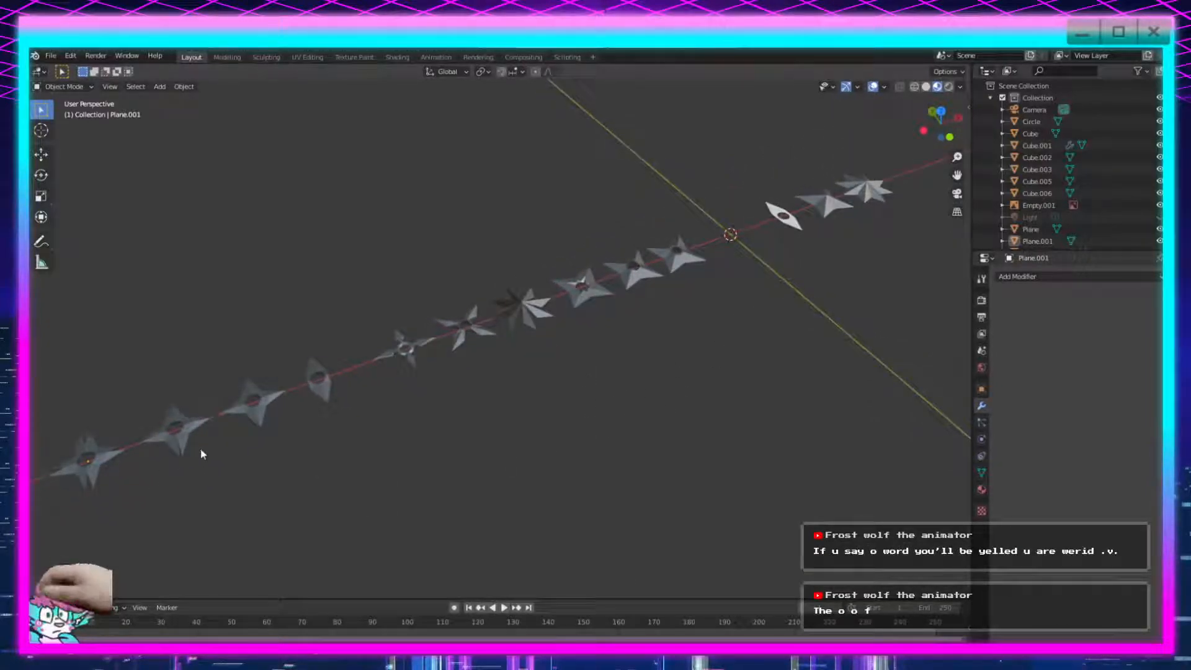
shift+middle_drag(815, 317, 473, 451)
scroll(614, 426, up, 6)
click(663, 373)
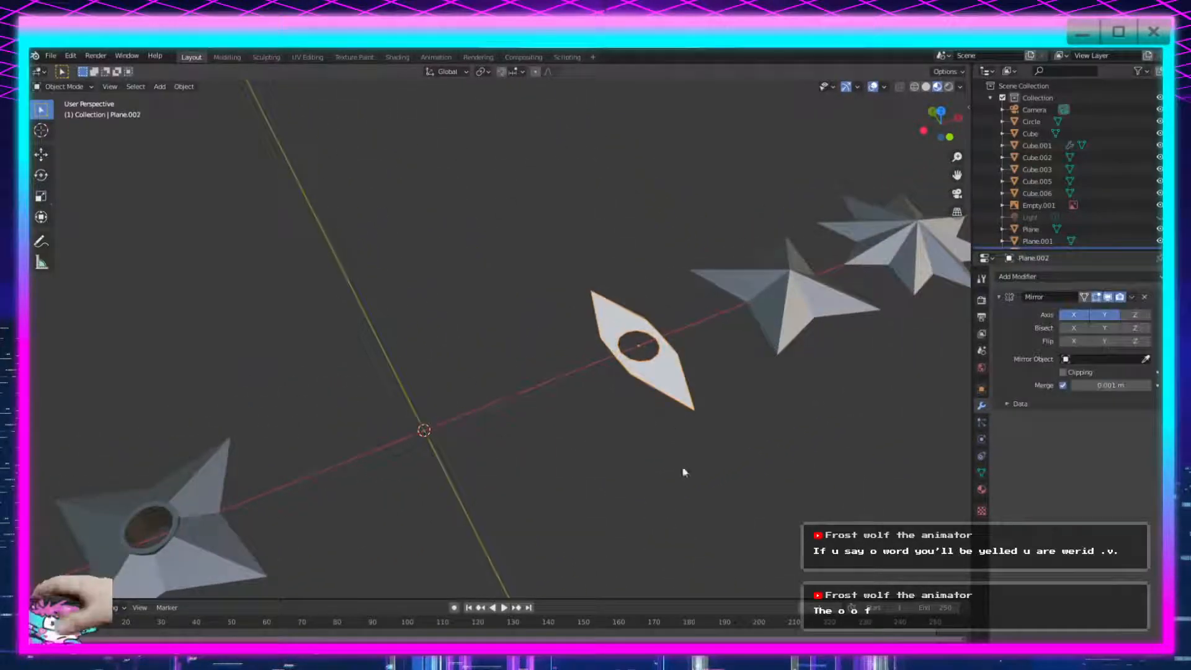
key(Tab)
scroll(685, 459, down, 3)
middle_drag(688, 457, 619, 473)
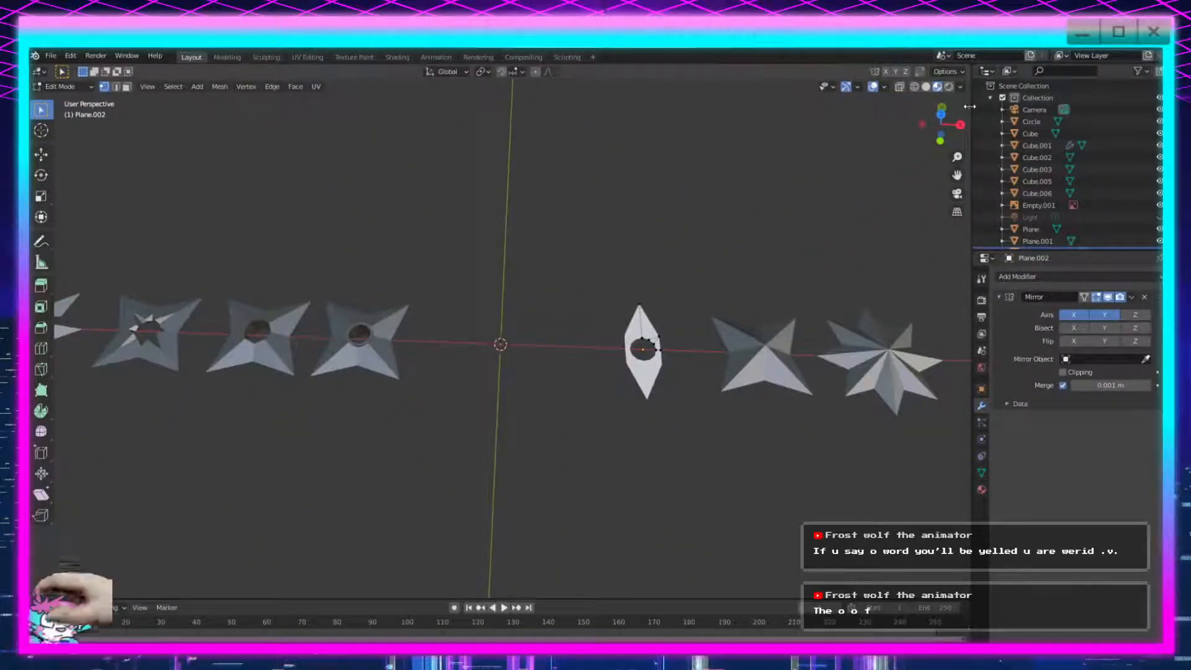
click(965, 106)
click(965, 115)
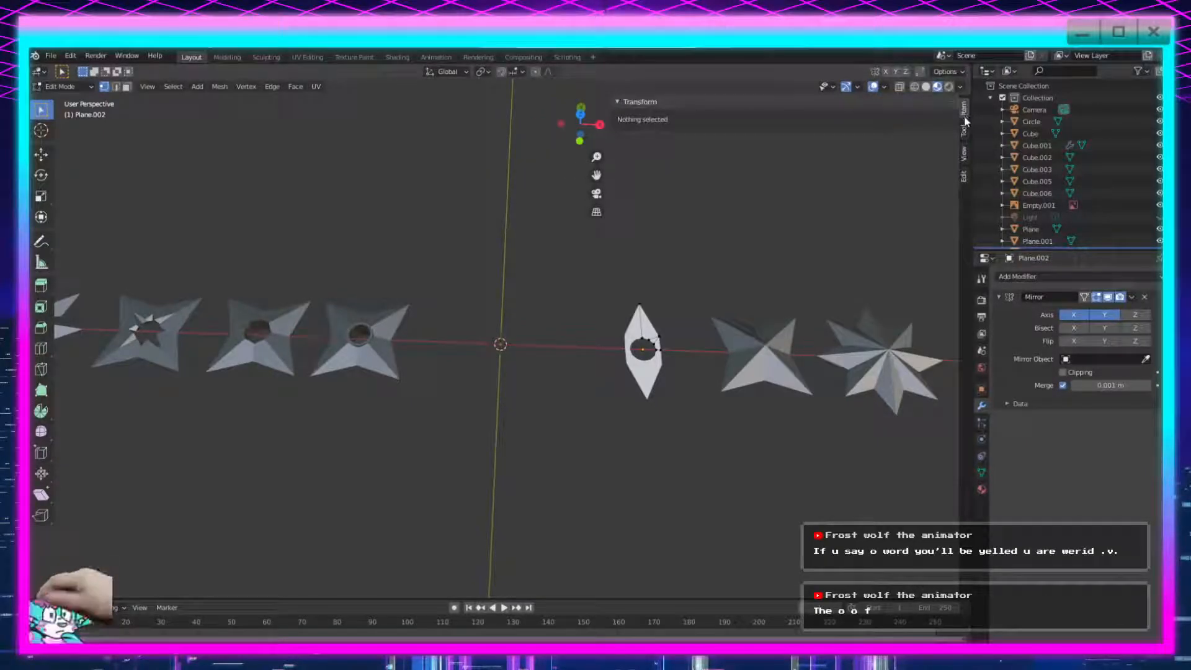
Try to centre the two-pointed blade's mesh by setting its vertices' median X and Y to 0, and undo both changes.
drag(708, 279, 642, 359)
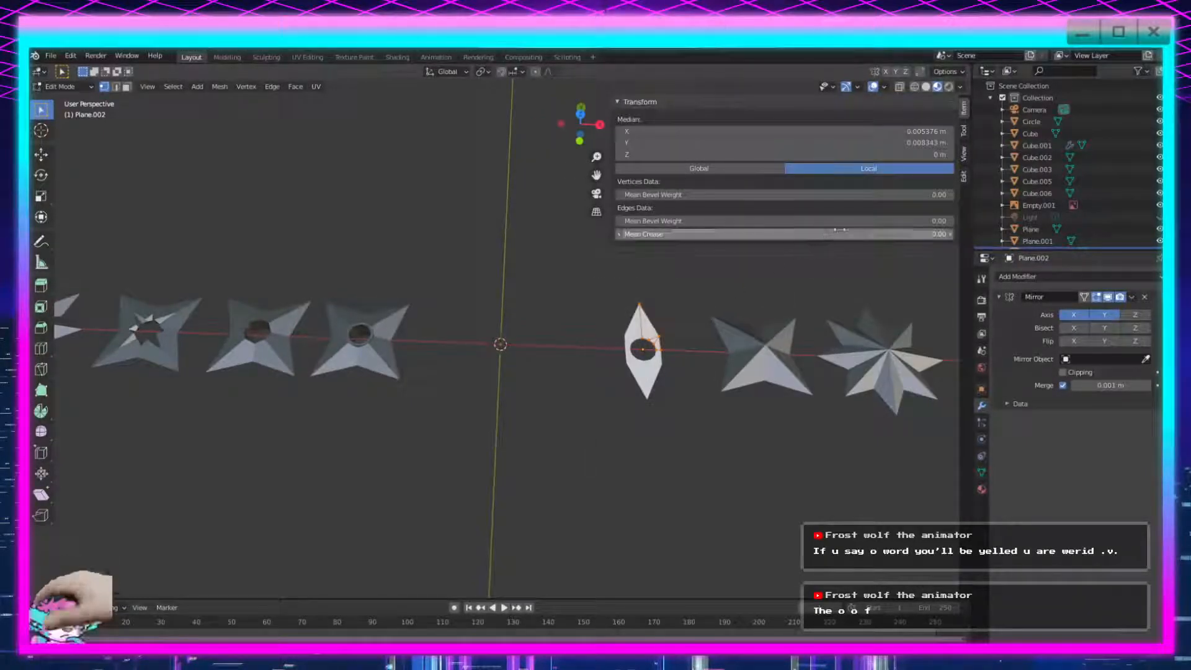
click(925, 132)
text(0)
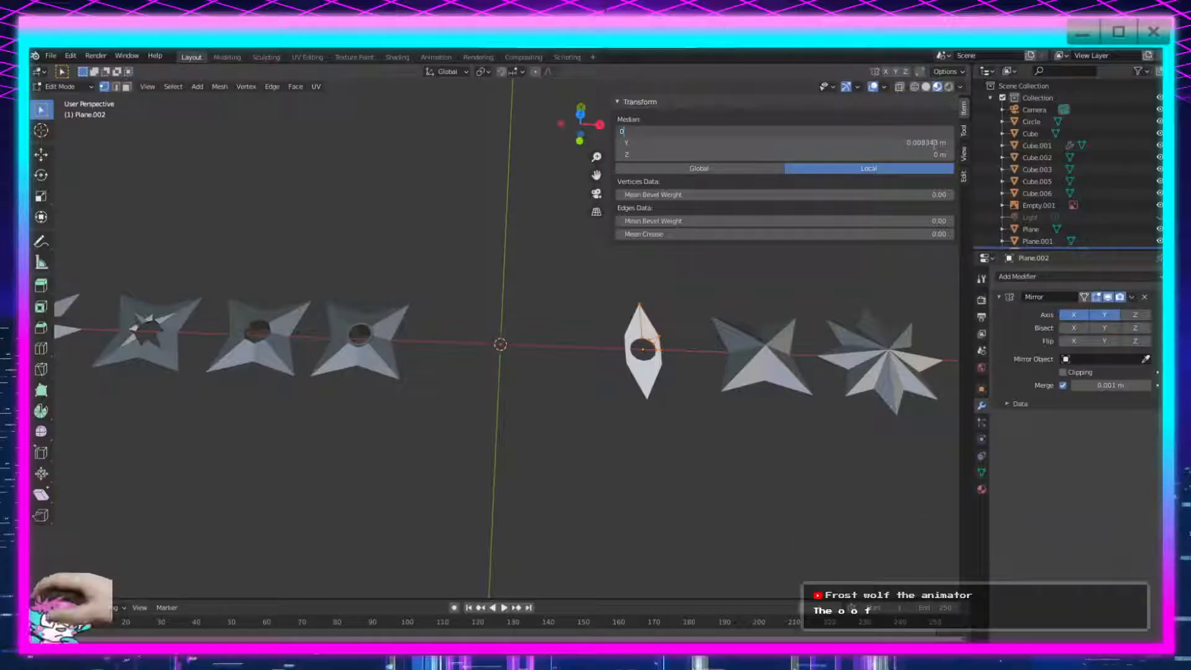
key(Return)
click(927, 142)
text(0)
key(Return)
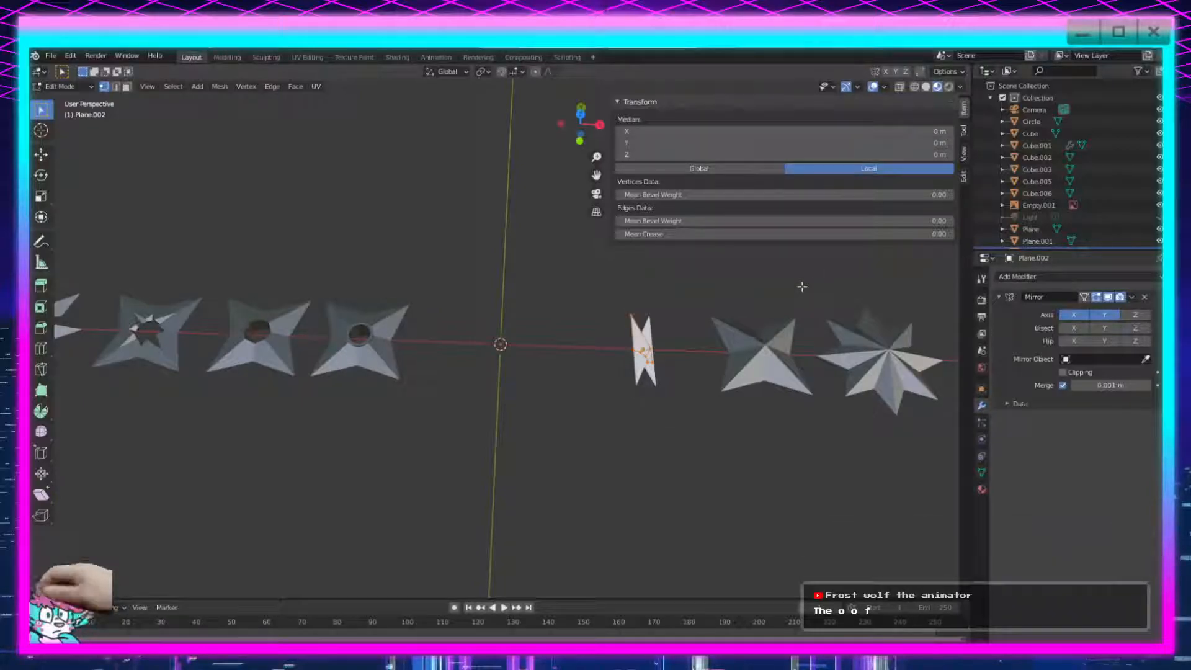
key(ctrl+z)
key(ctrl+z)
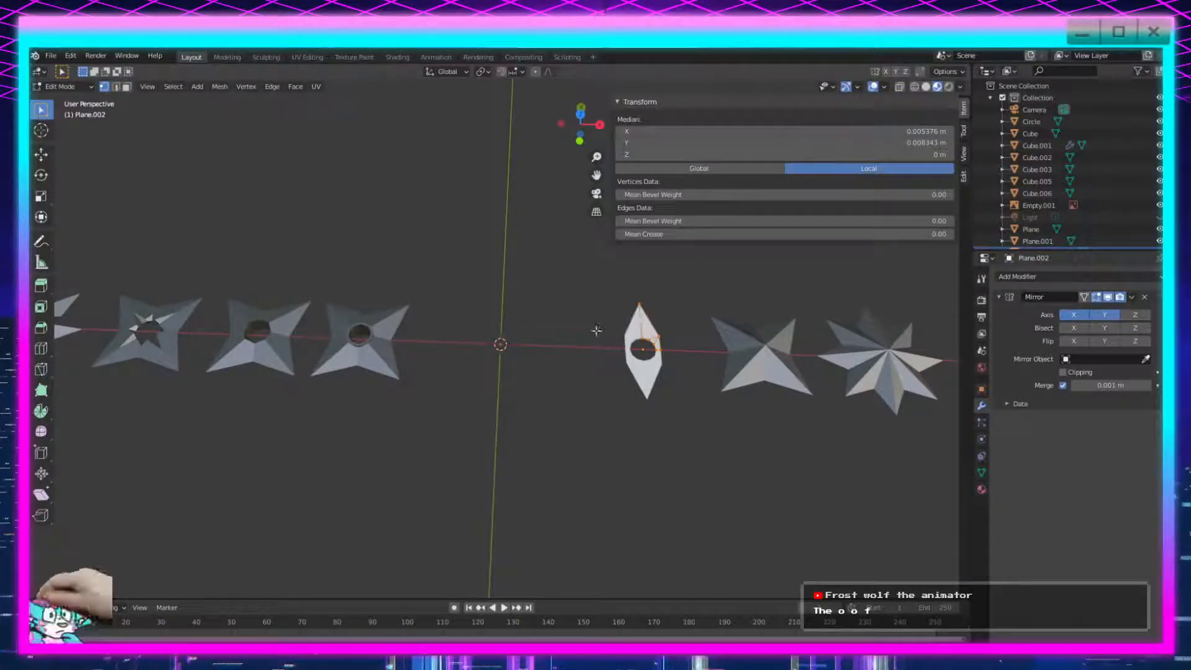
Switch to Object Mode and set the two-pointed blade's X location to 0 m.
click(60, 86)
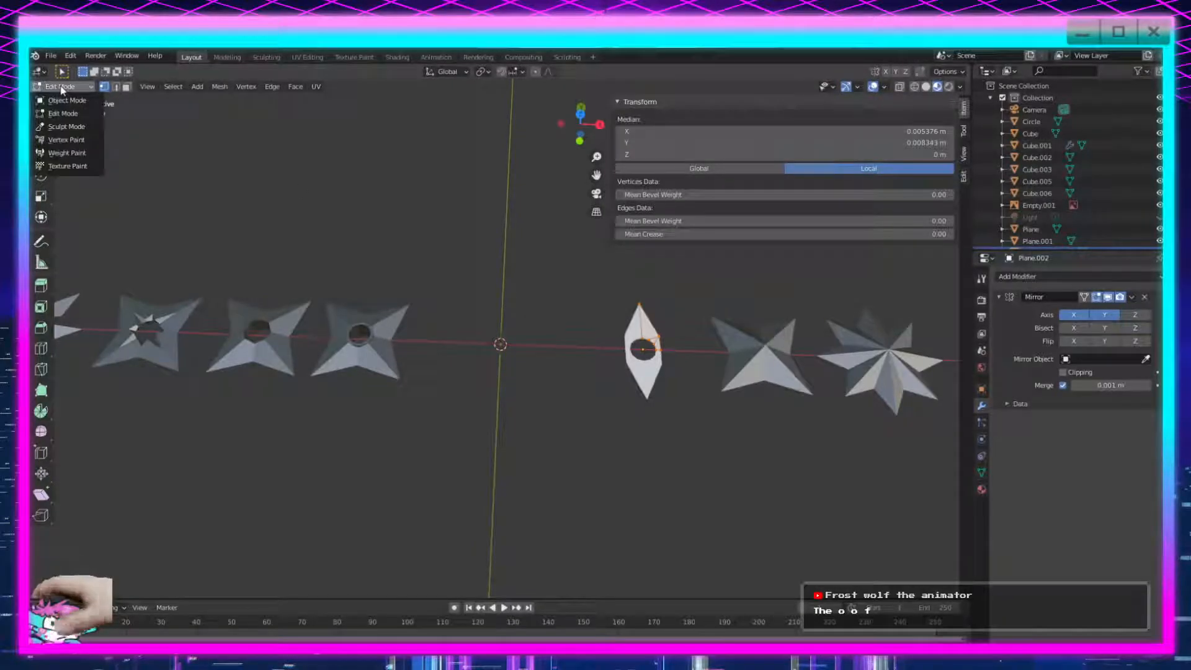
click(62, 98)
click(868, 132)
text(0)
key(Return)
scroll(616, 382, up, 5)
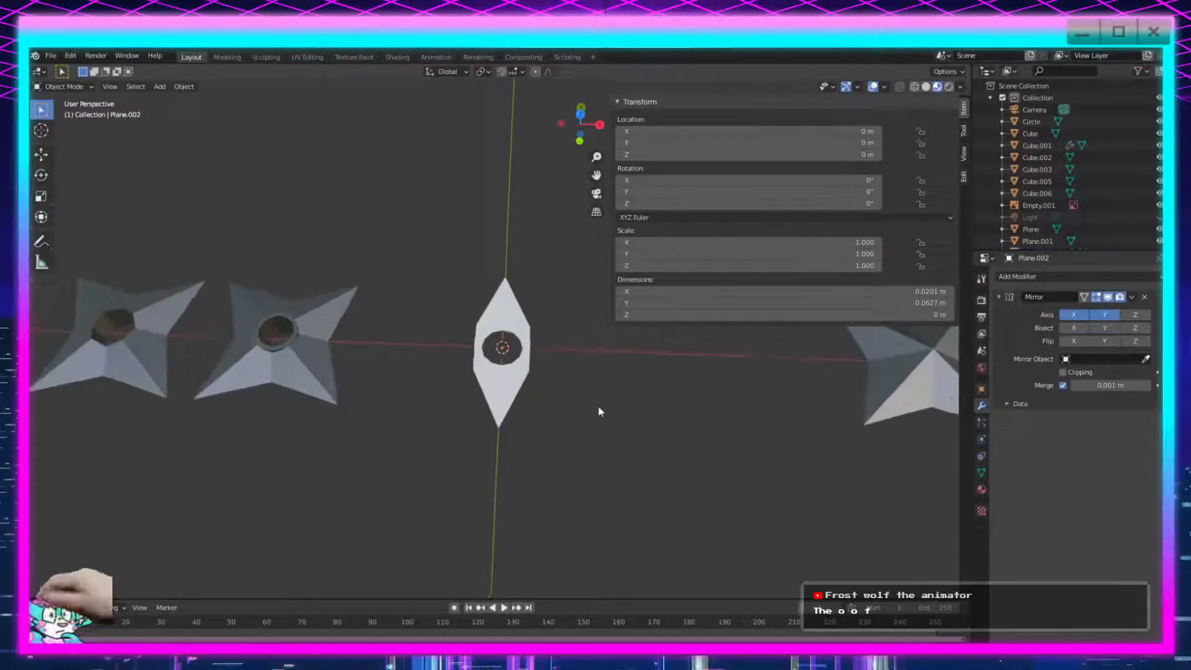
Enter Edit Mode on the two-pointed blade, turn off its X and Y mirroring and remove the Mirror modifier.
key(Tab)
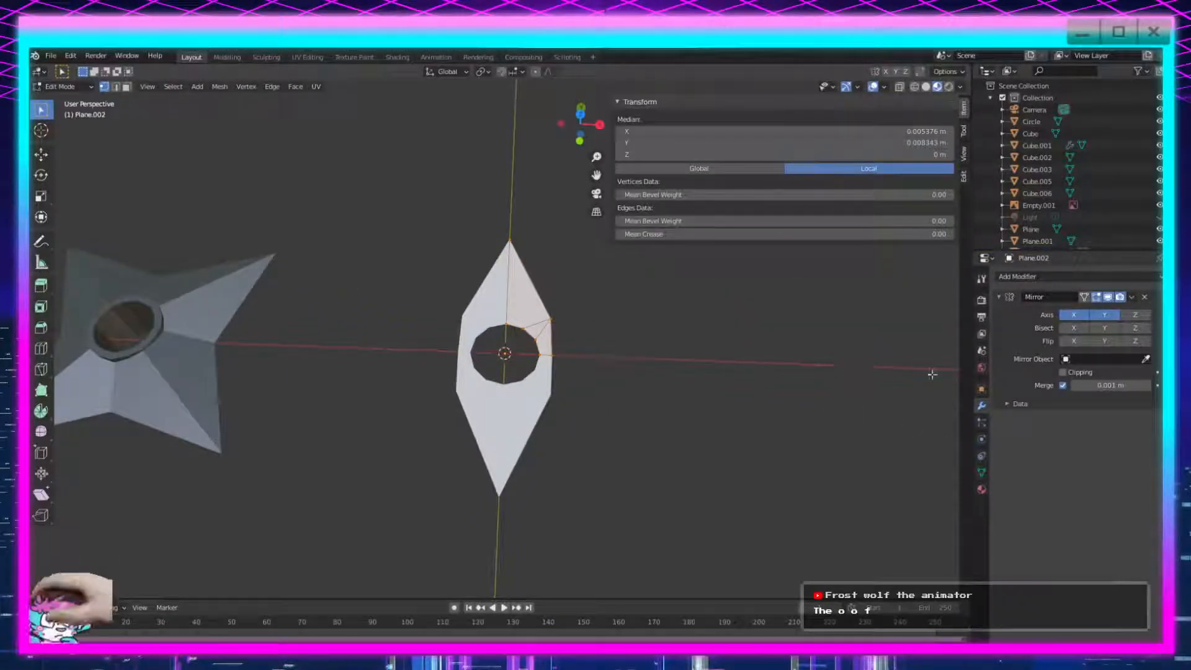
click(1096, 314)
click(1084, 314)
click(1097, 313)
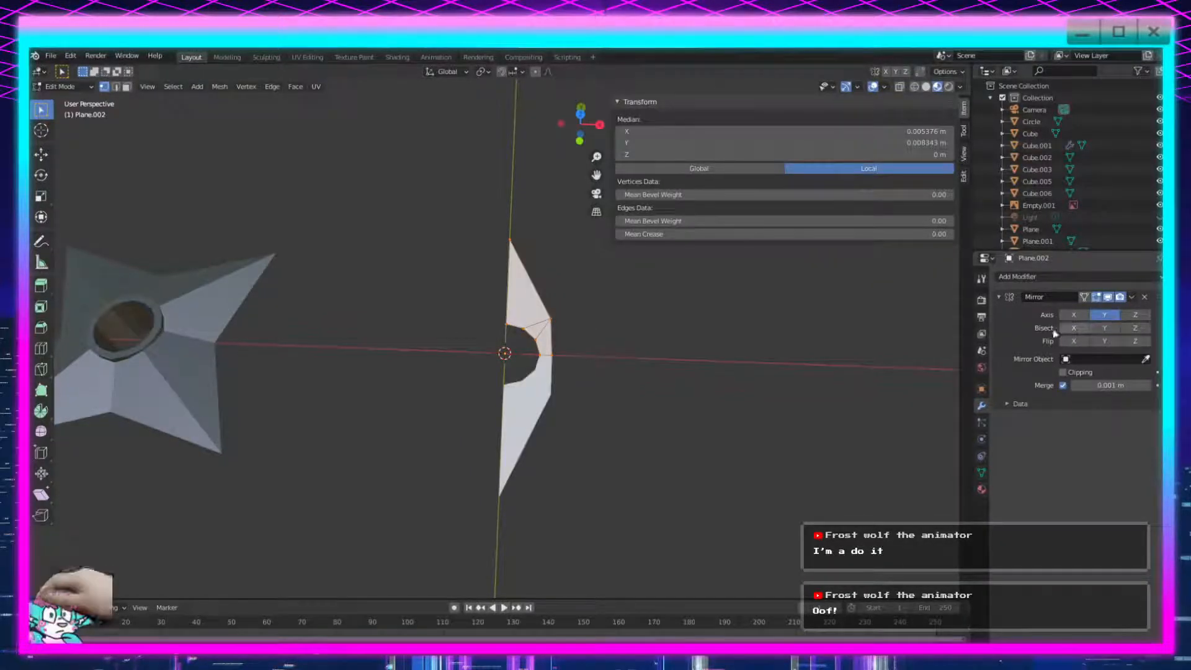
mouse_move(571, 441)
middle_down()
mouse_move(606, 449)
mouse_move(587, 447)
middle_up()
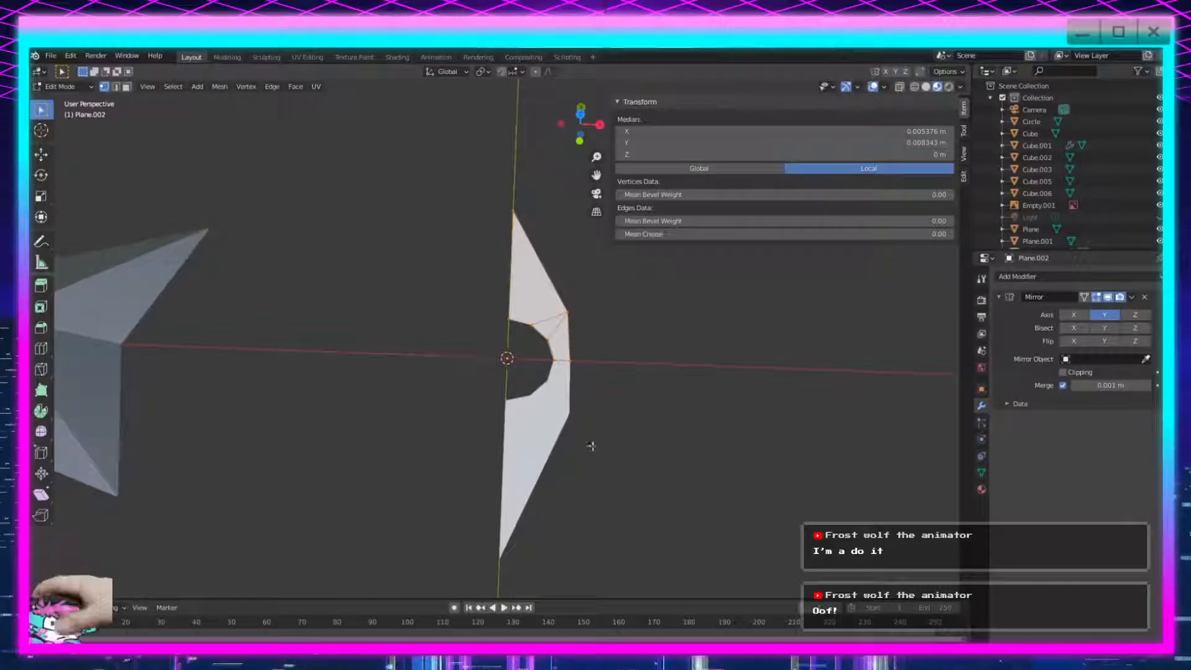
click(1105, 315)
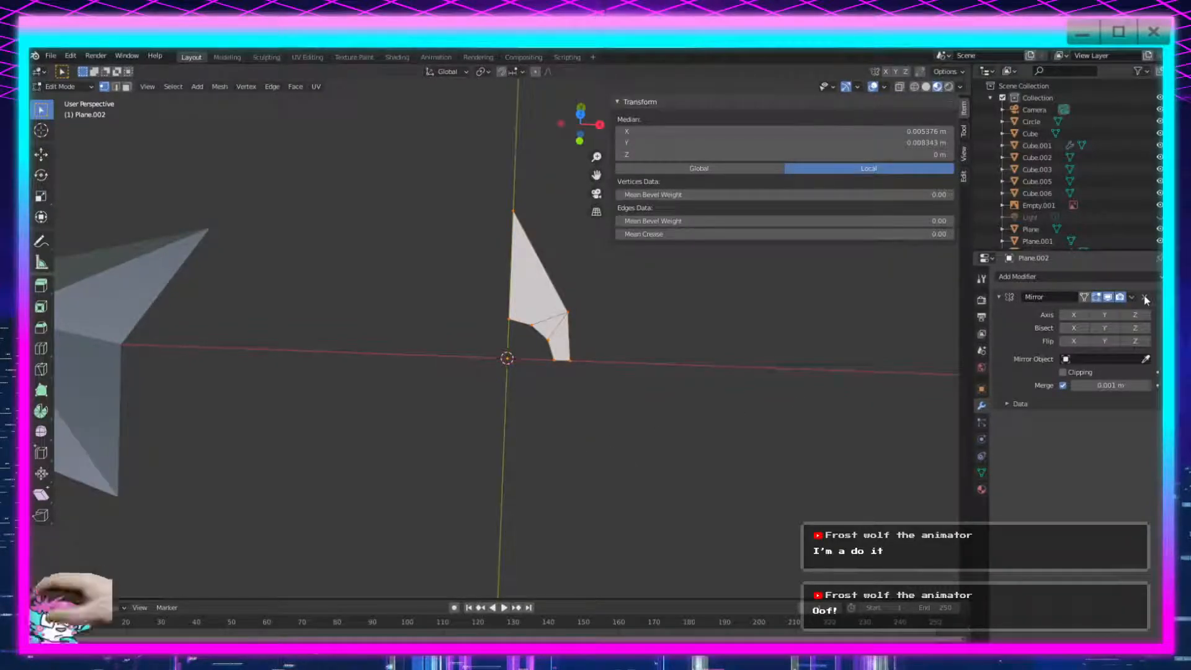
click(1144, 298)
Try offsetting a copy of the quarter blade along the Z axis, and undo it.
click(605, 389)
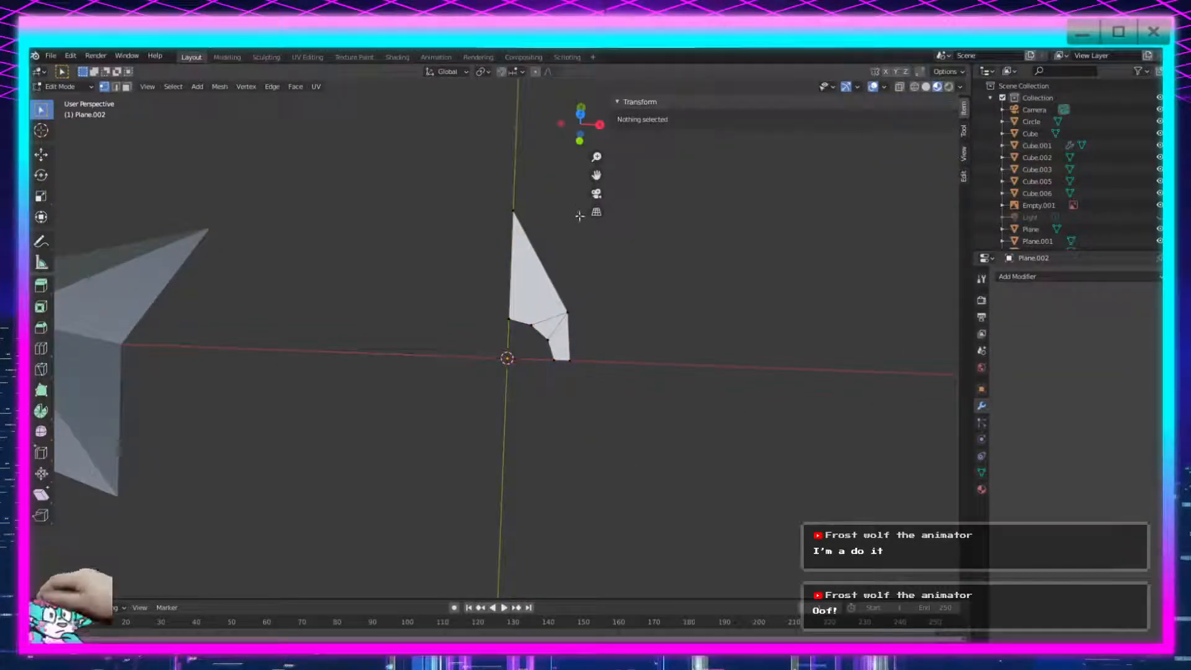
drag(407, 185, 719, 449)
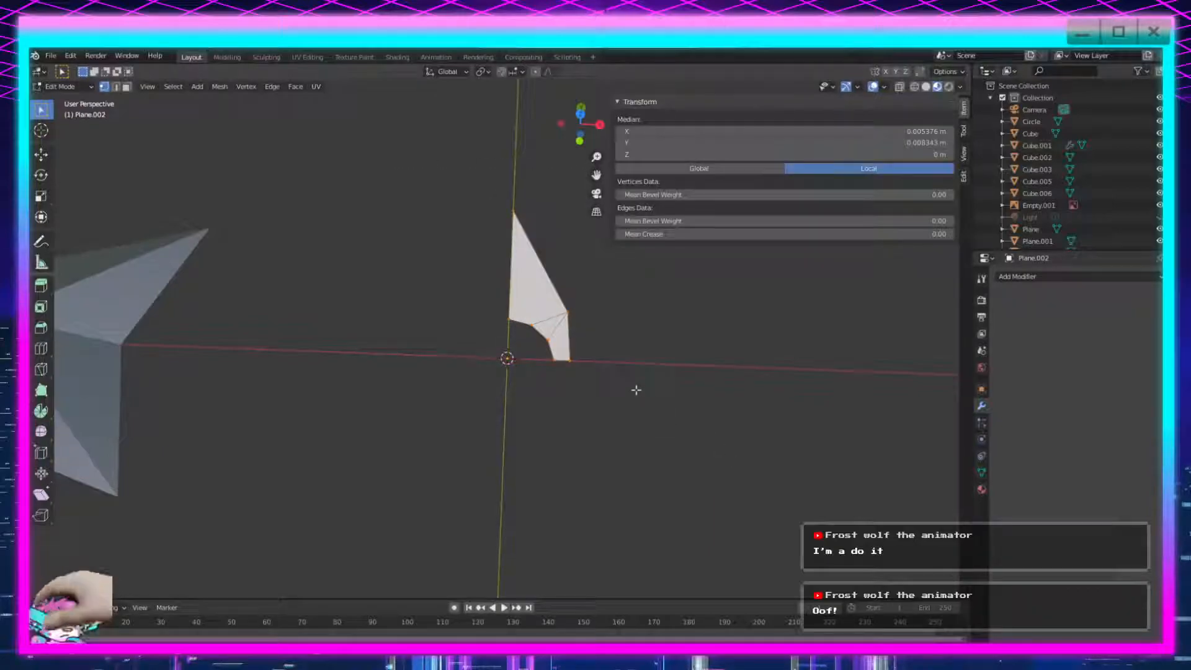
key(g)
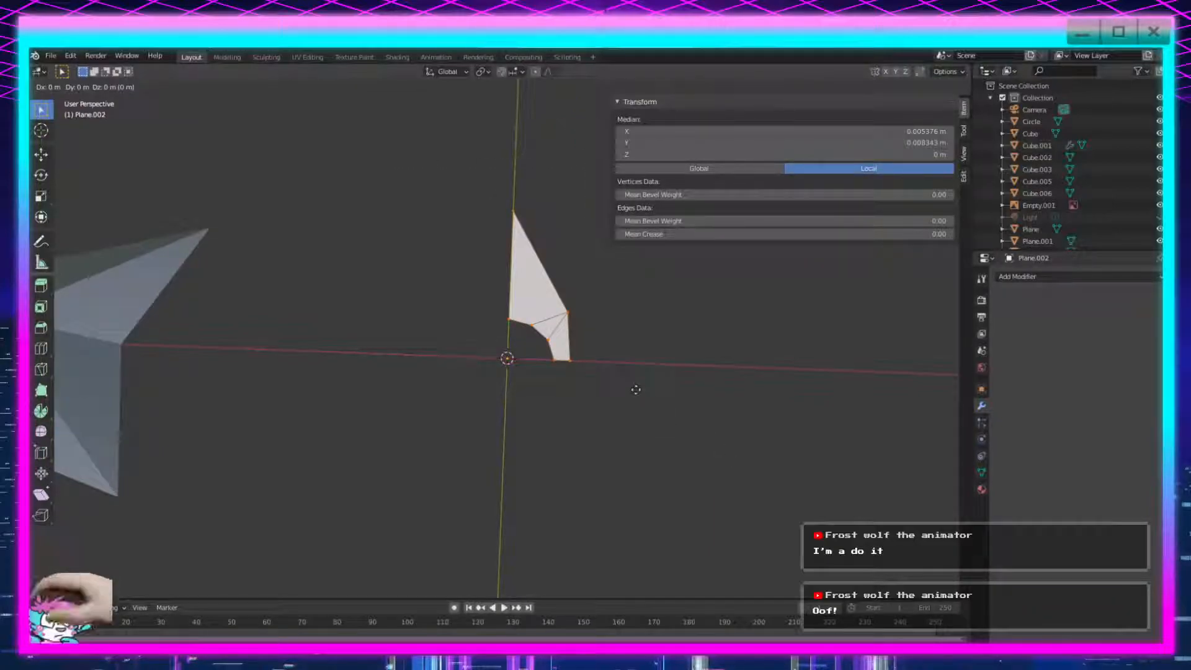
key(z)
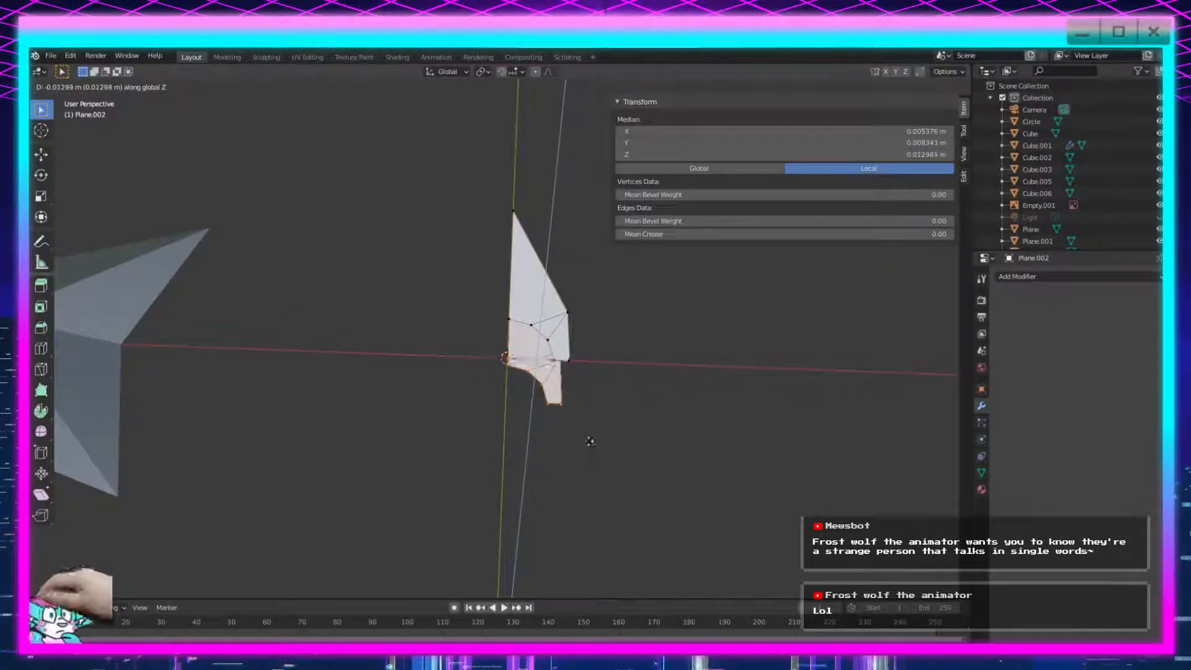
click(557, 457)
key(ctrl+z)
key(ctrl+z)
Duplicate the whole quarter blade and rotate the copy 90° about the Z axis.
drag(677, 195, 451, 481)
key(shift+d)
key(r)
key(z)
click(375, 504)
drag(182, 545, 201, 545)
click(182, 544)
text(90)
key(Return)
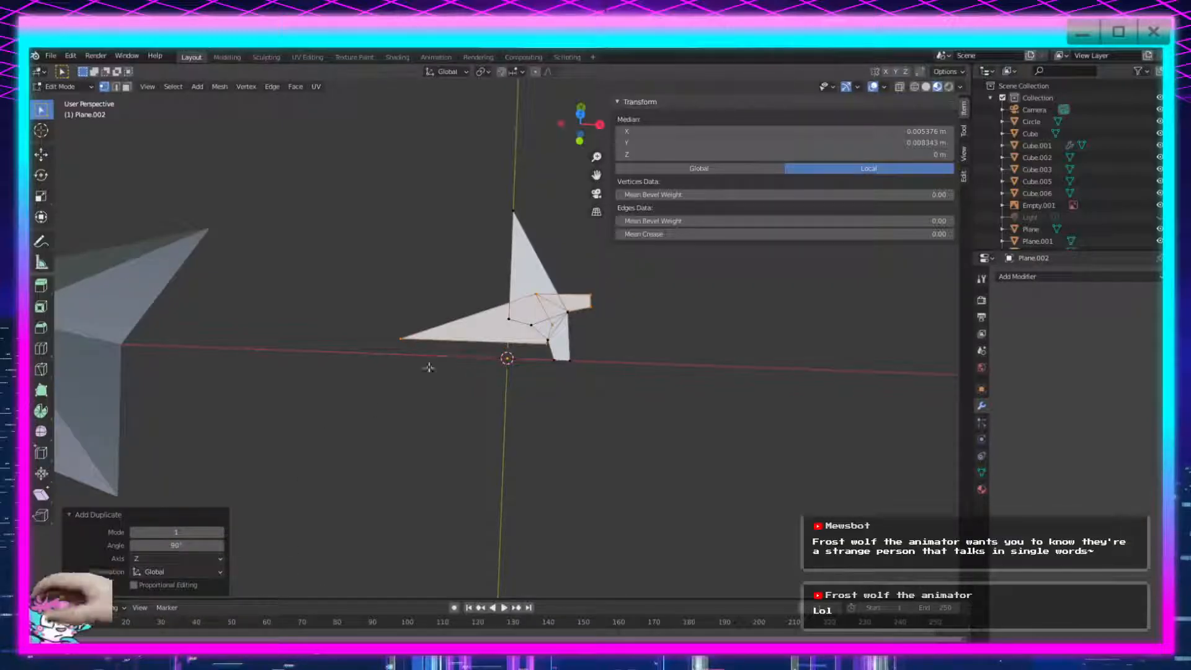
Try a 45° rotation for the duplicated blade piece, and set its angle back to 90°.
click(180, 545)
text(45)
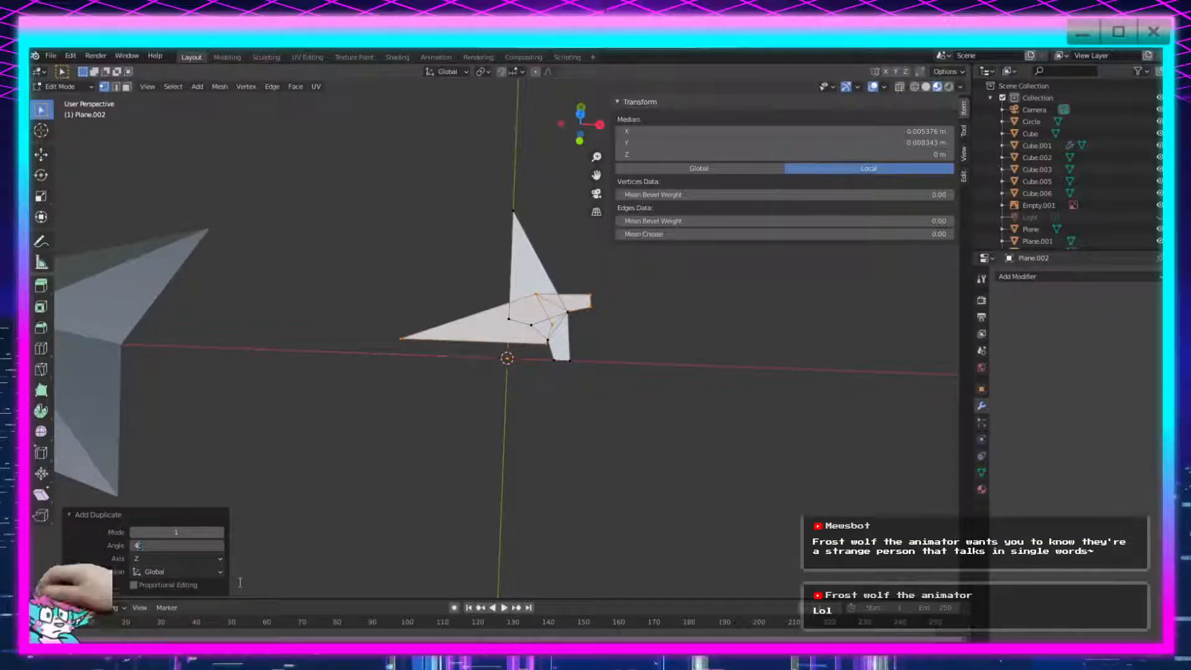
key(Return)
click(196, 543)
text(45d)
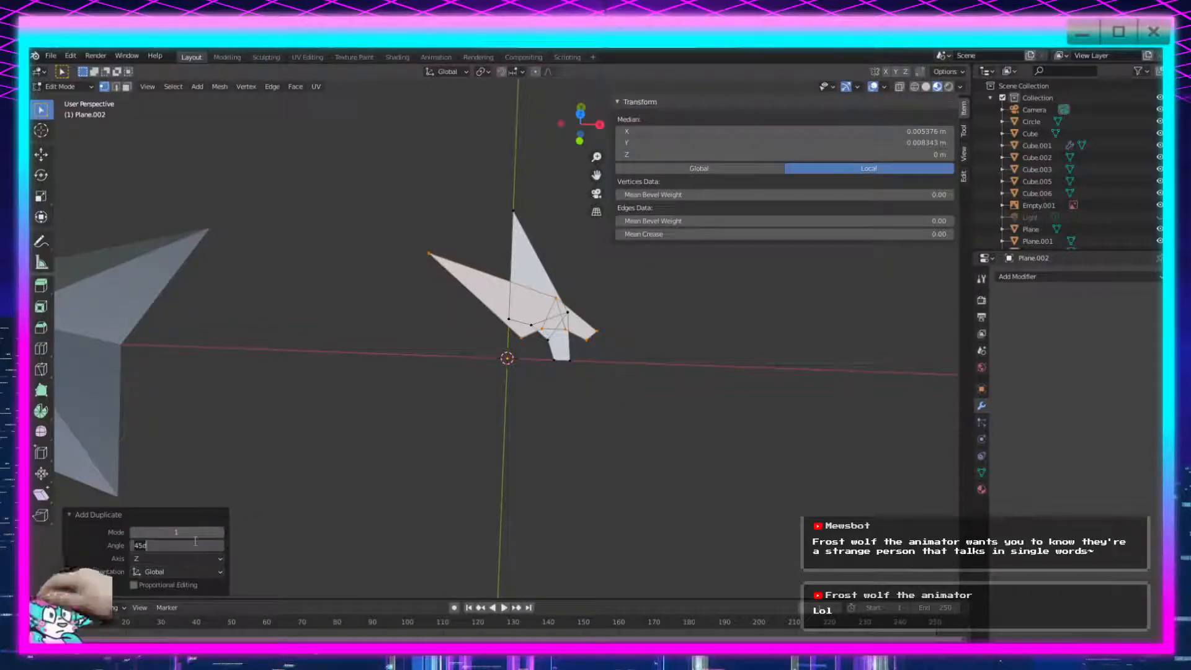
text(90)
key(Return)
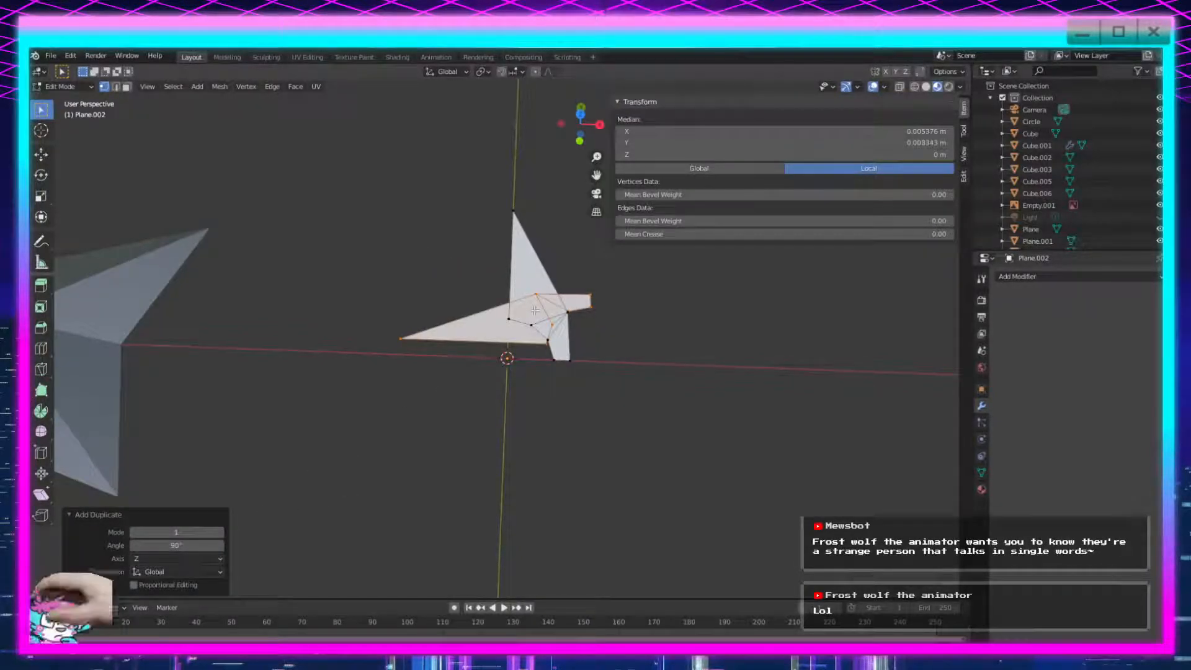
Move the rotated copy about -0.0138 m along X so its narrow end meets the original's straight edge.
key(g)
key(x)
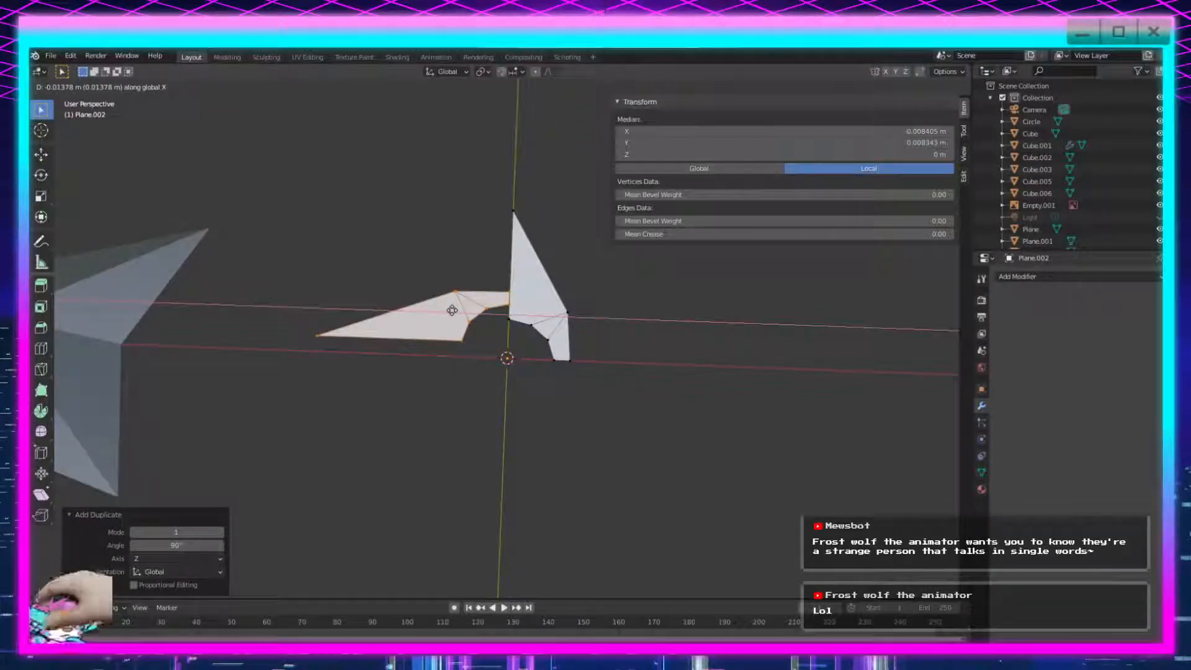
click(452, 310)
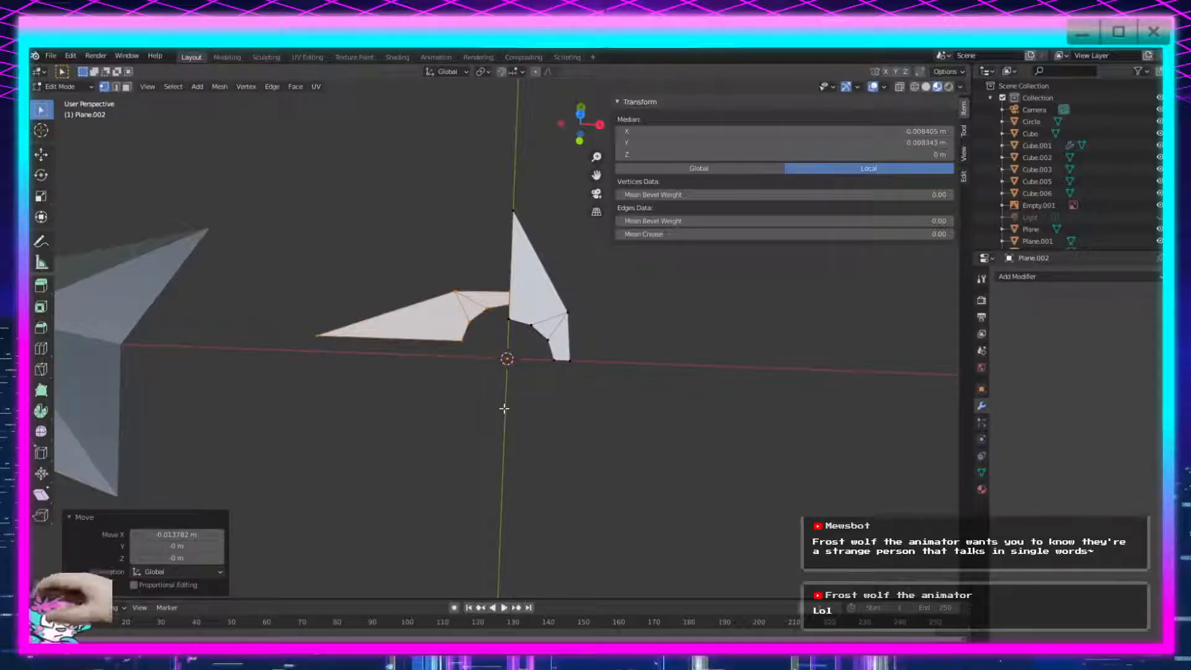
Select the rotated copy and move it about -0.003 m along Y to line its inner arc up with the original's.
click(533, 392)
middle_drag(557, 446, 679, 422)
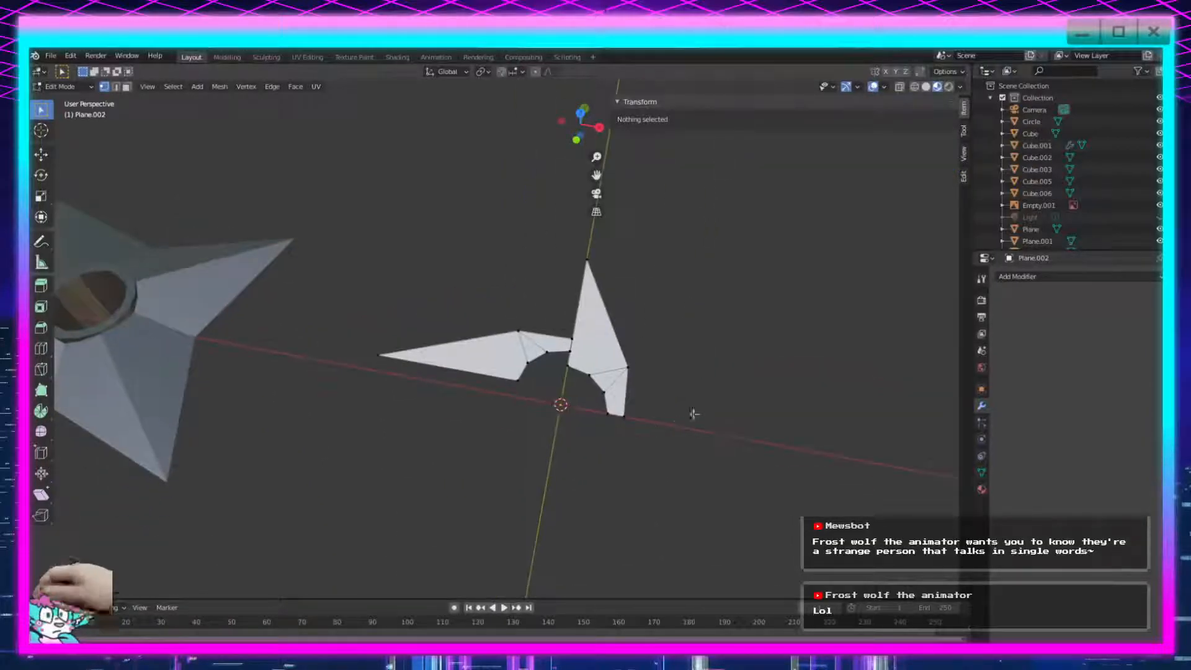
scroll(579, 343, up, 3)
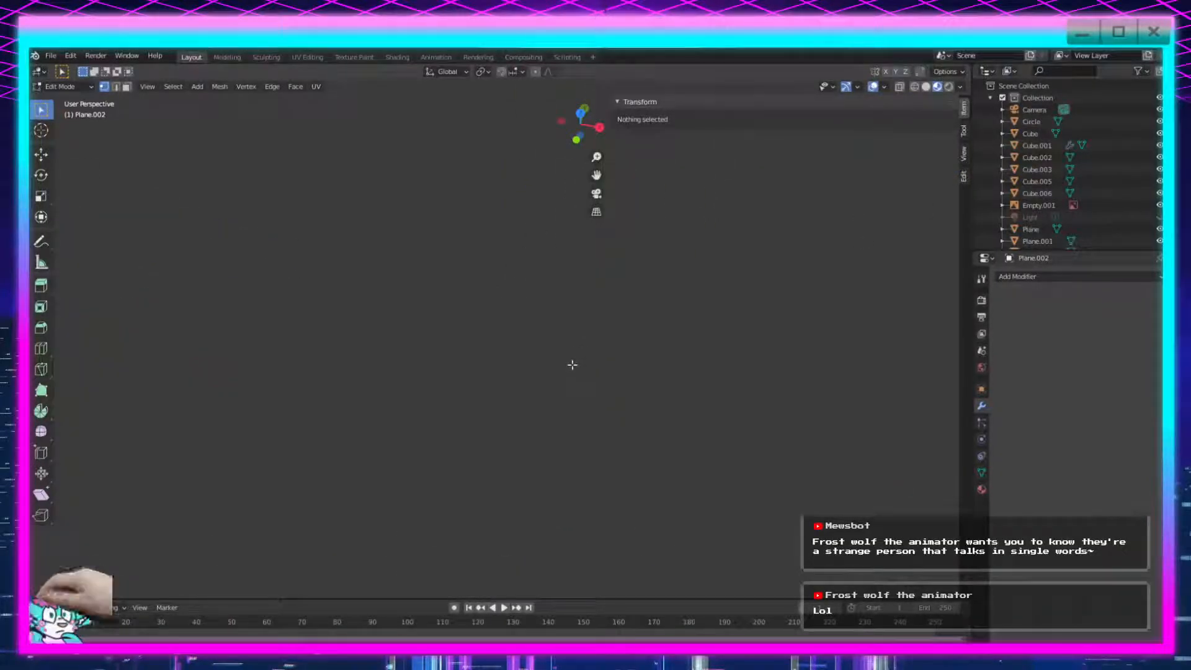
scroll(572, 365, down, 9)
scroll(558, 372, up, 1)
middle_drag(533, 384, 490, 300)
click(462, 349)
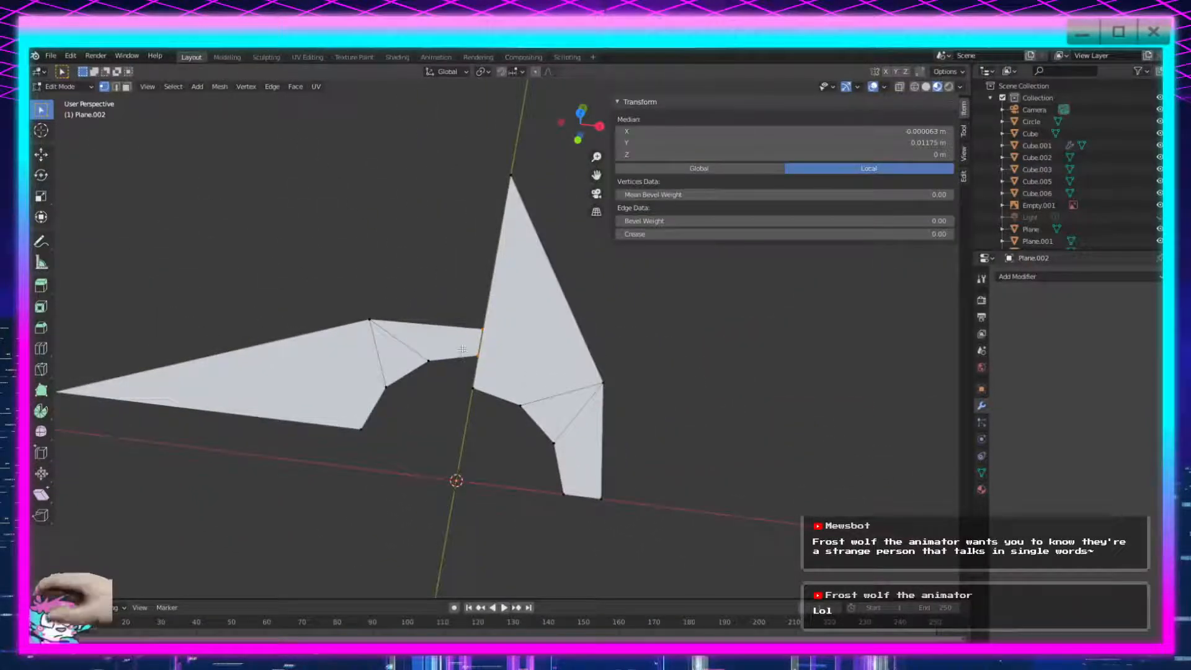
scroll(462, 349, down, 3)
drag(454, 314, 180, 469)
key(g)
key(z)
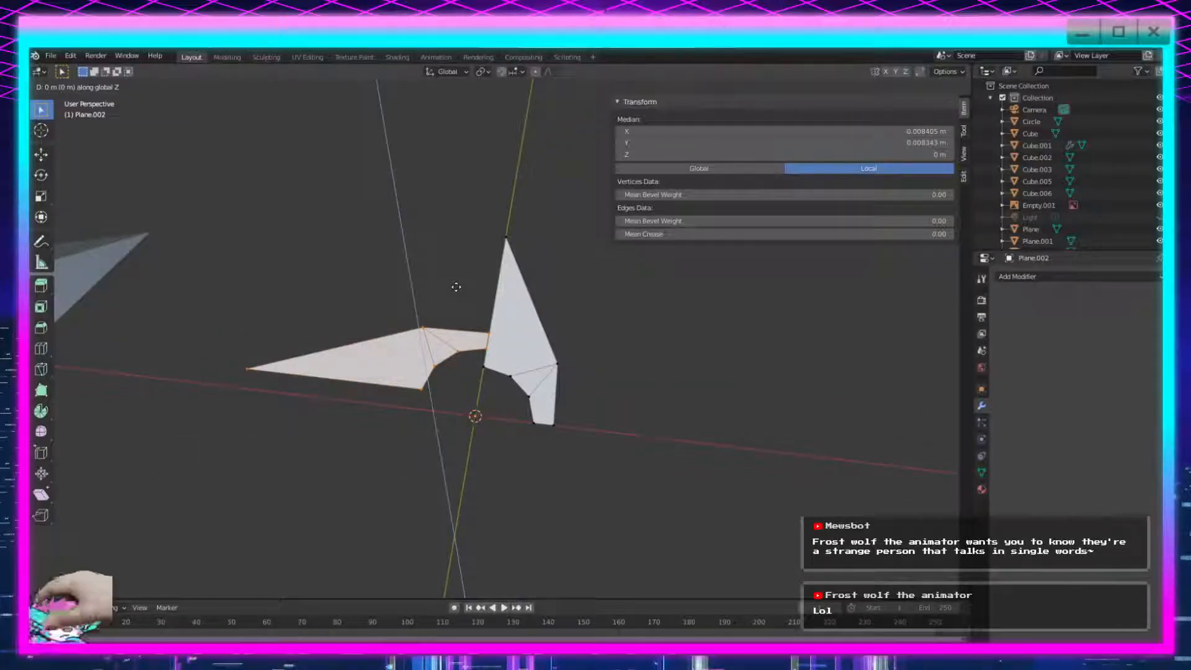
key(y)
click(450, 307)
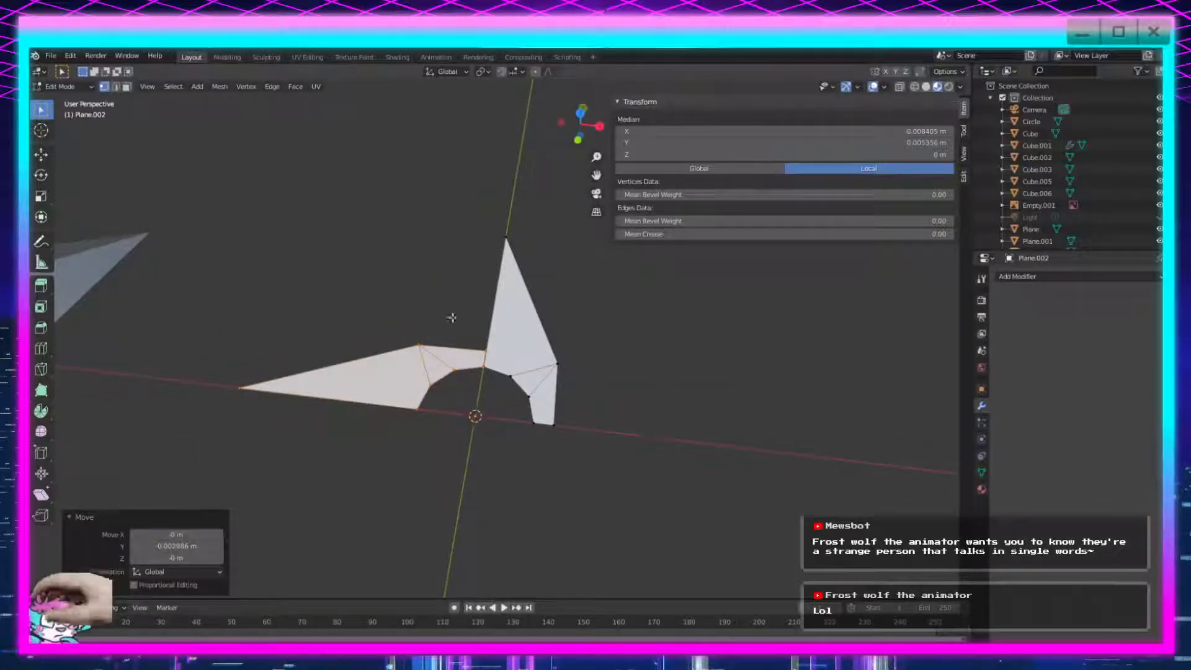
Nudge the rotated copy about 0.00006 m along Y and X to close the seam, and select both blade pieces.
scroll(496, 335, up, 5)
key(g)
key(z)
key(y)
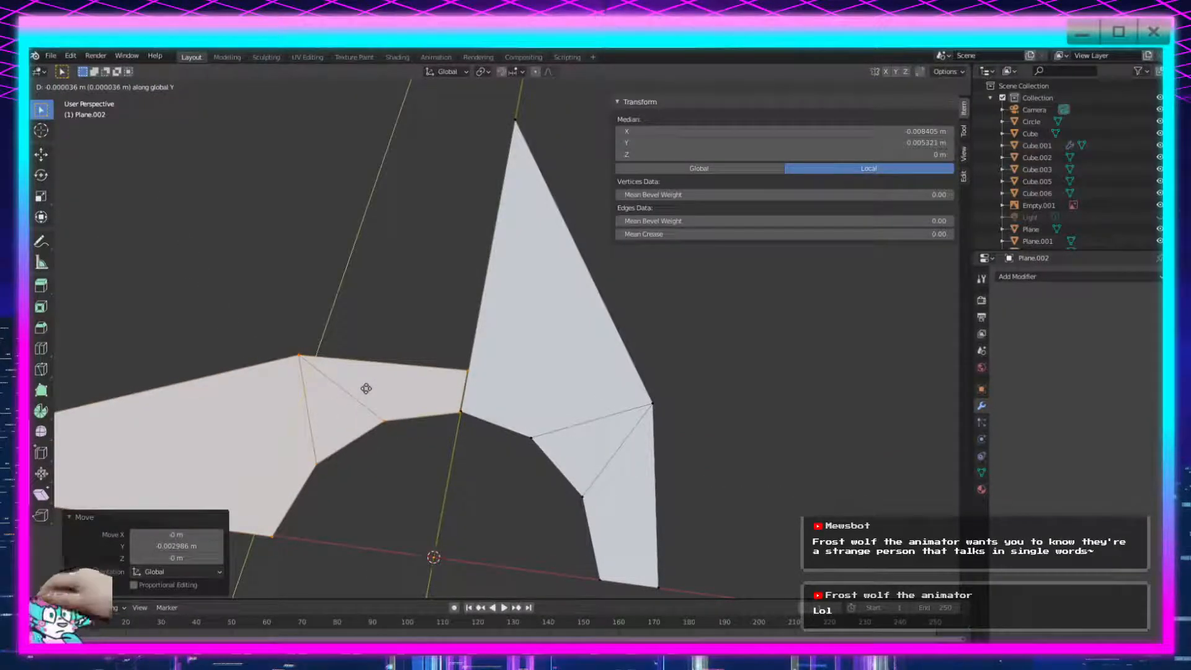
key(x)
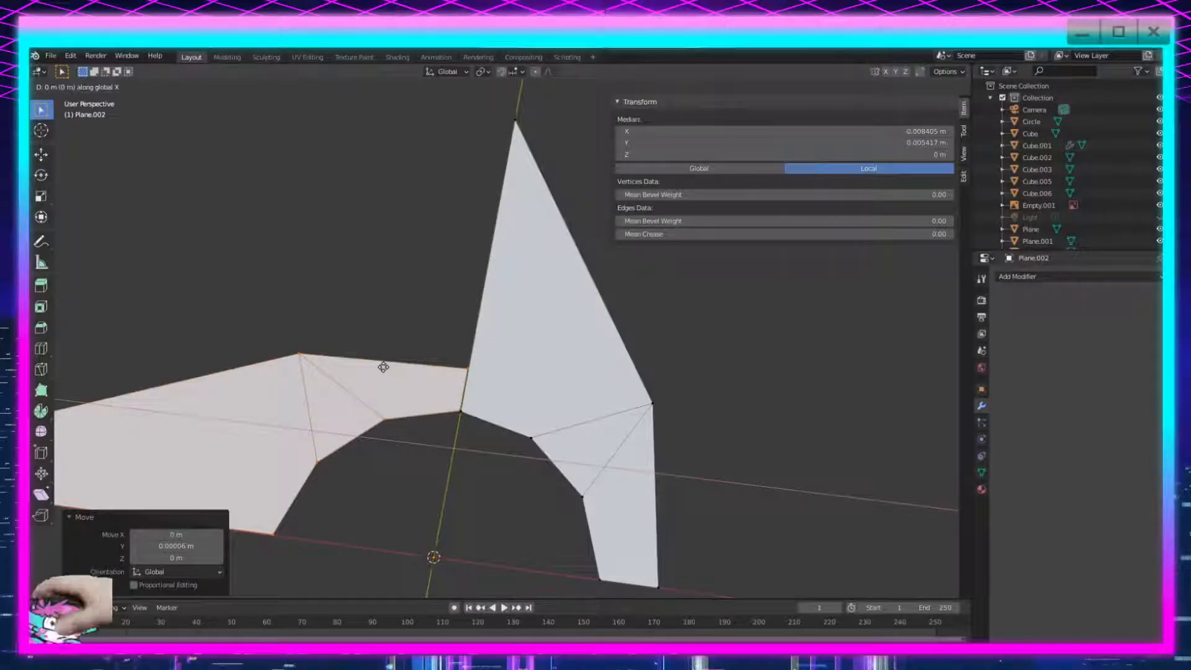
click(384, 367)
scroll(552, 386, down, 5)
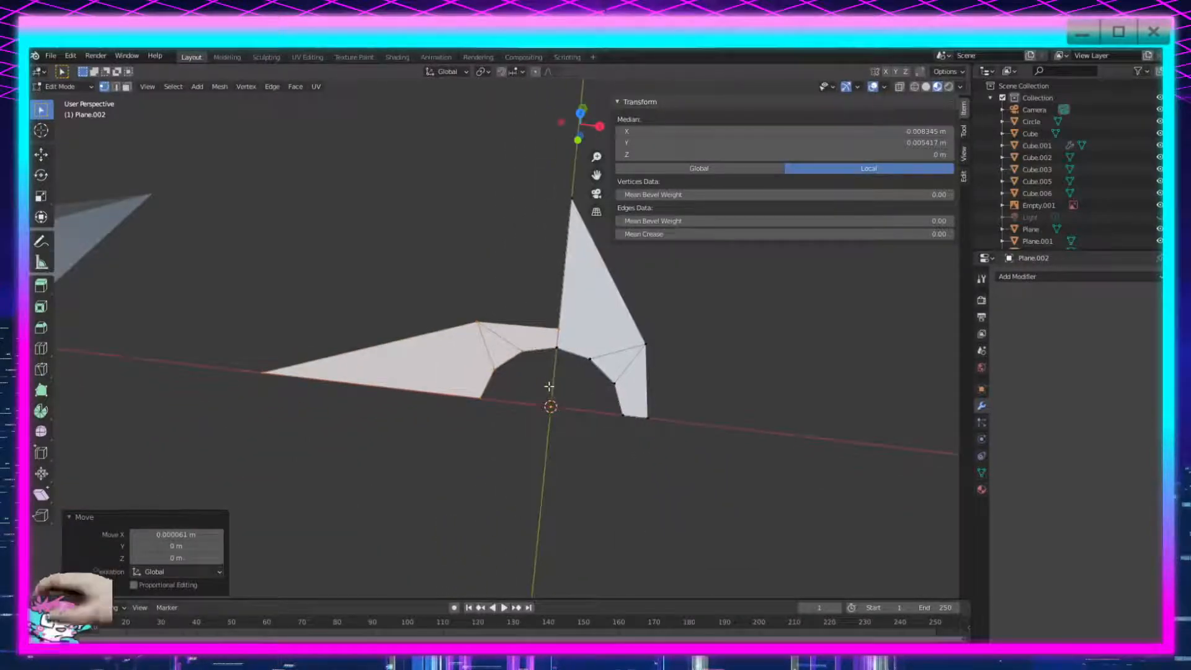
drag(613, 242, 290, 486)
scroll(587, 403, up, 3)
Try rotating both blade pieces about the Z axis without duplicating them, and undo the rotation.
key(r)
key(z)
click(617, 398)
scroll(616, 403, down, 1)
key(ctrl+z)
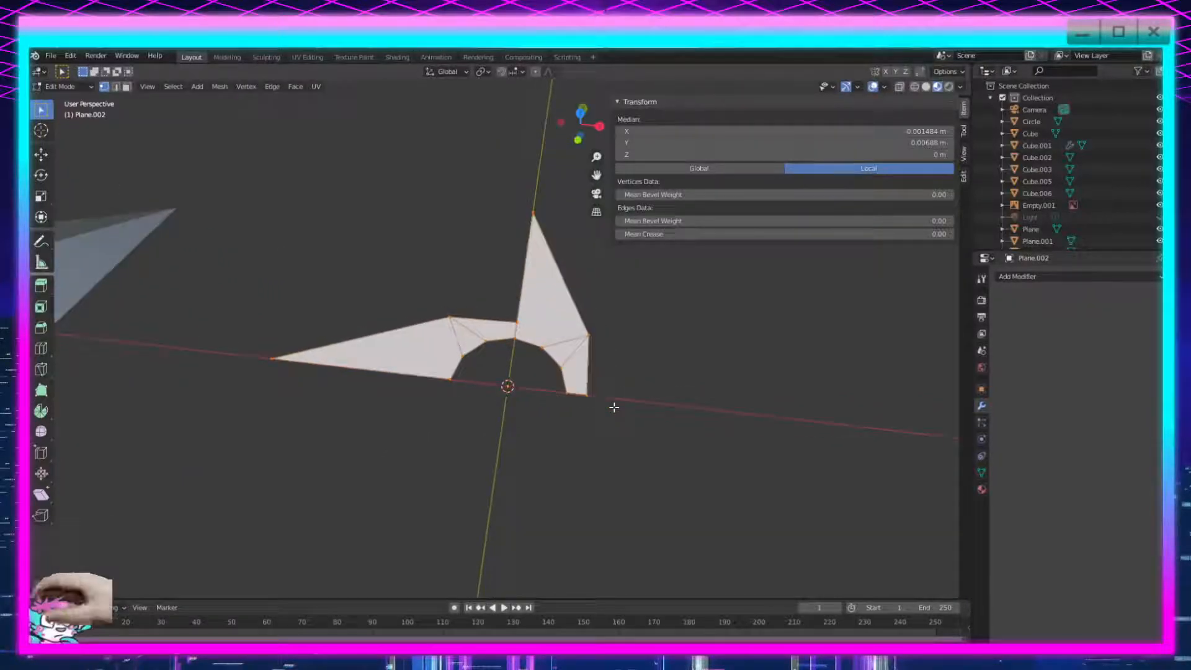
Duplicate both blade pieces and rotate the copy 180° about the Z axis.
key(shift+d)
key(r)
key(z)
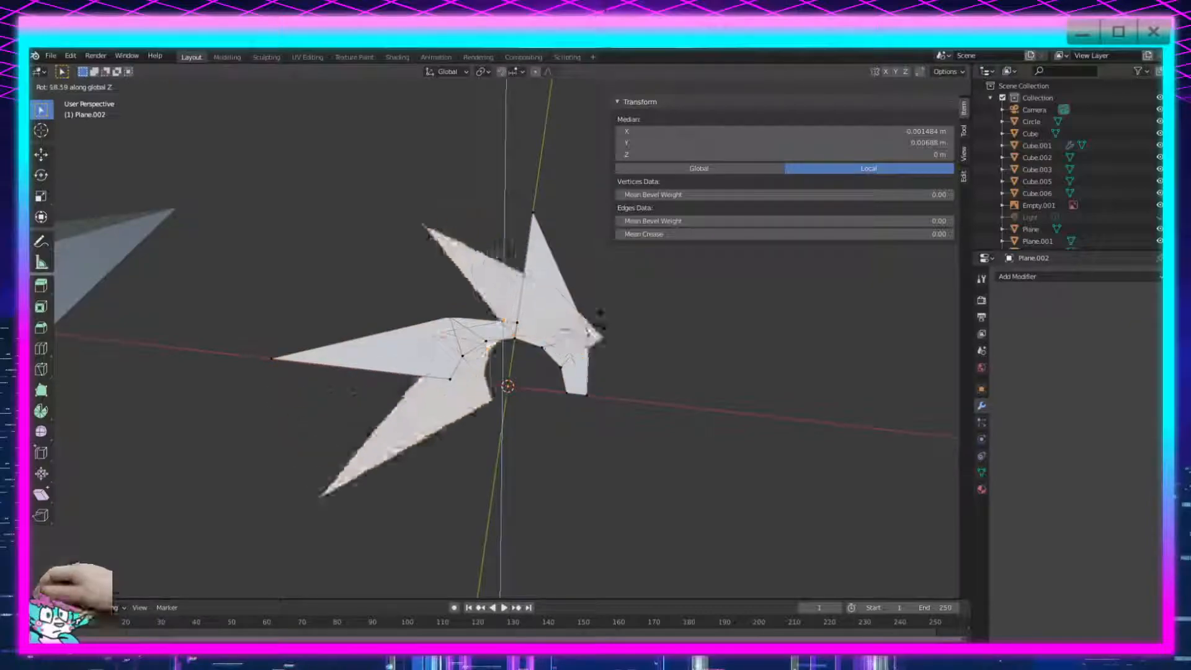
click(370, 252)
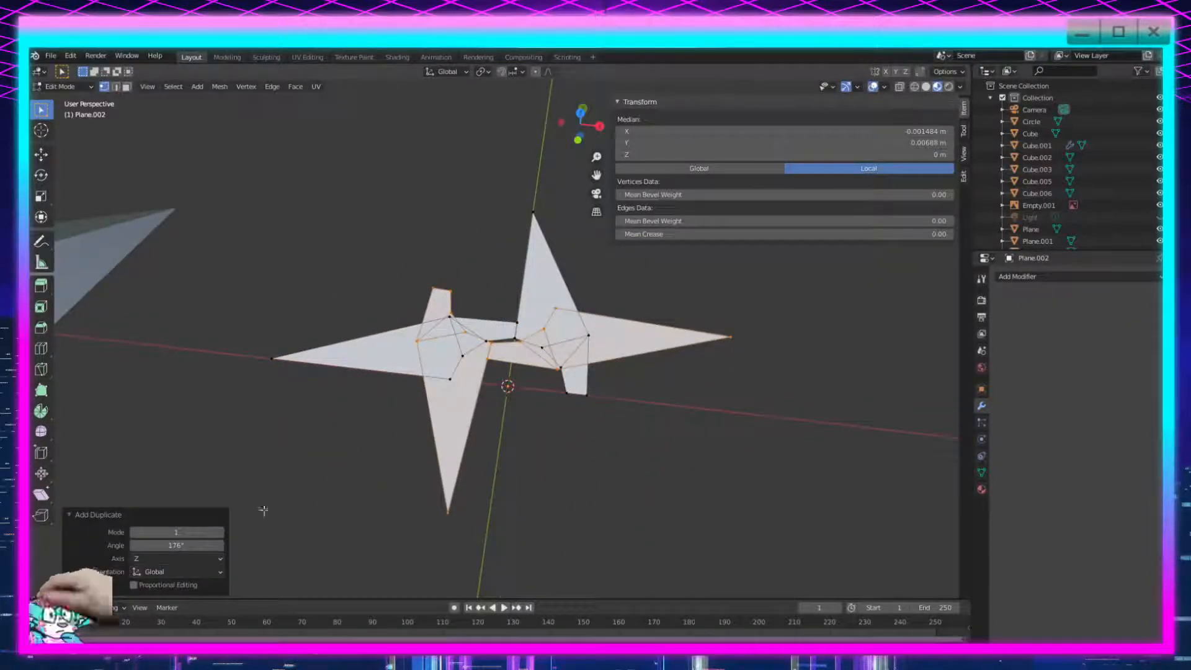
click(176, 545)
text(180)
key(Return)
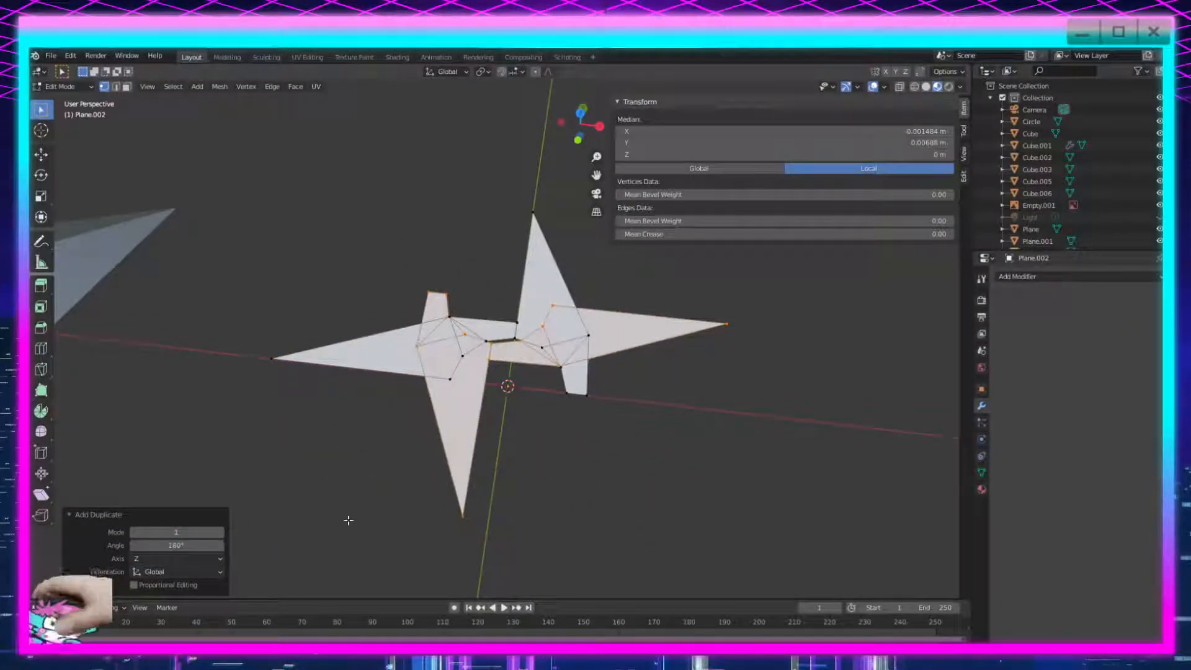
Move the duplicated half about -0.0134 m along Y below the original half, and switch to the top view.
key(g)
key(y)
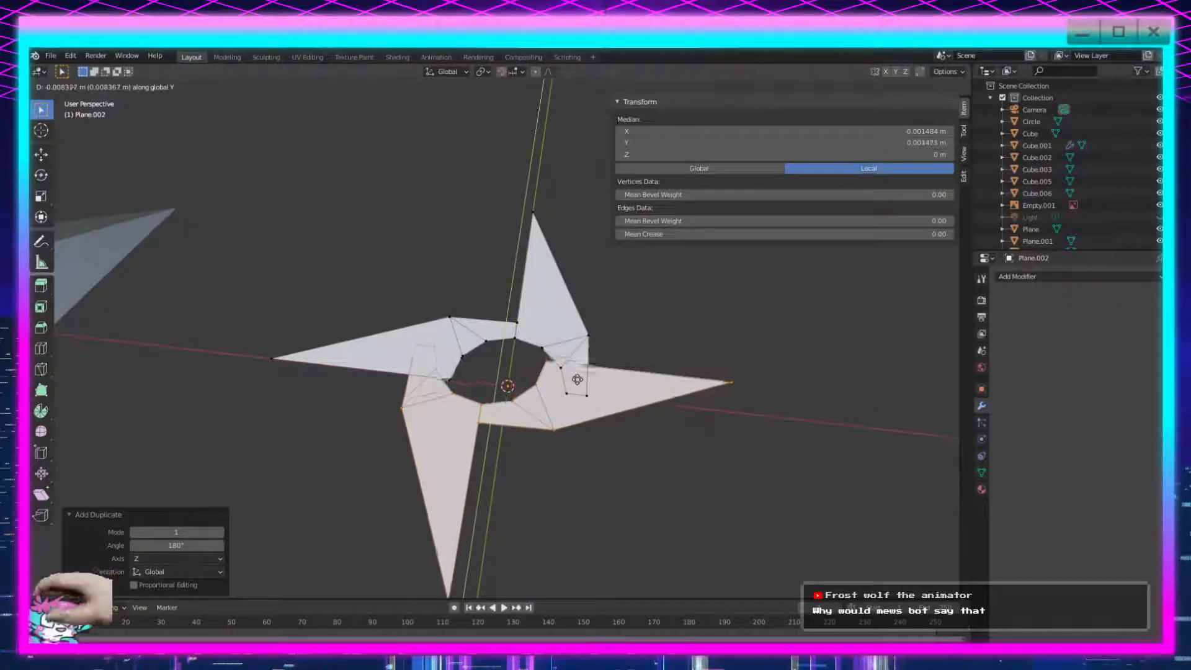
click(575, 404)
scroll(575, 405, up, 5)
shift+middle_drag(575, 404, 575, 338)
middle_drag(530, 291, 530, 347)
click(580, 125)
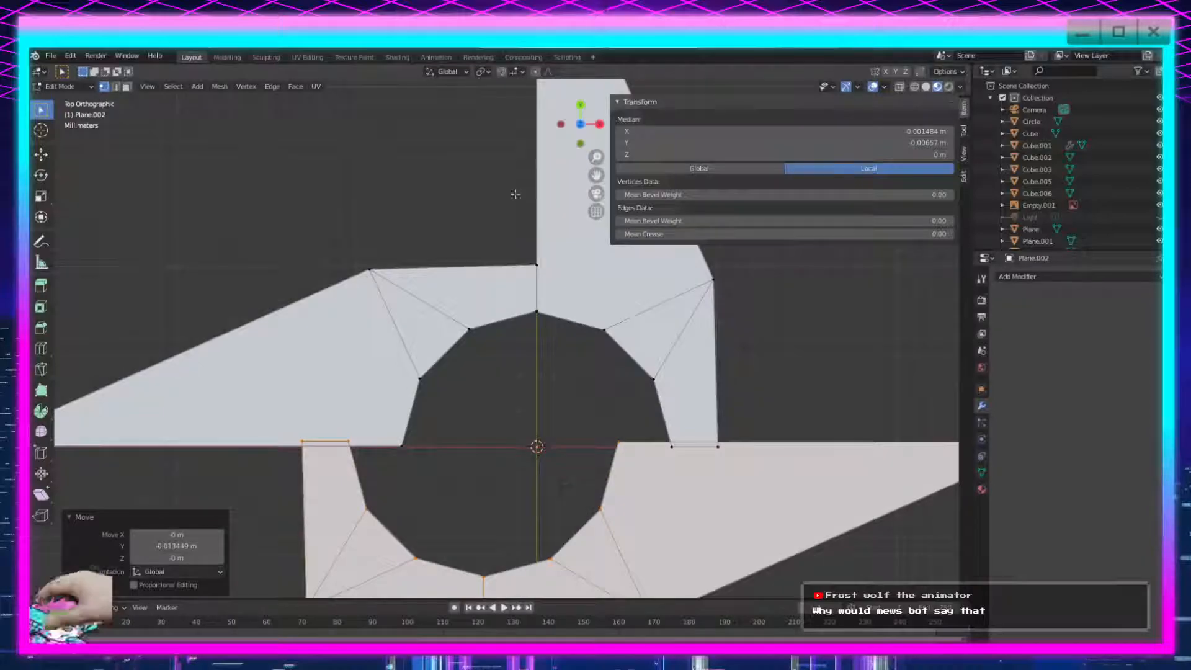
Align the lower half with the upper one by moving it about 0.0029 m along X and -0.00023 m along Y.
key(g)
key(x)
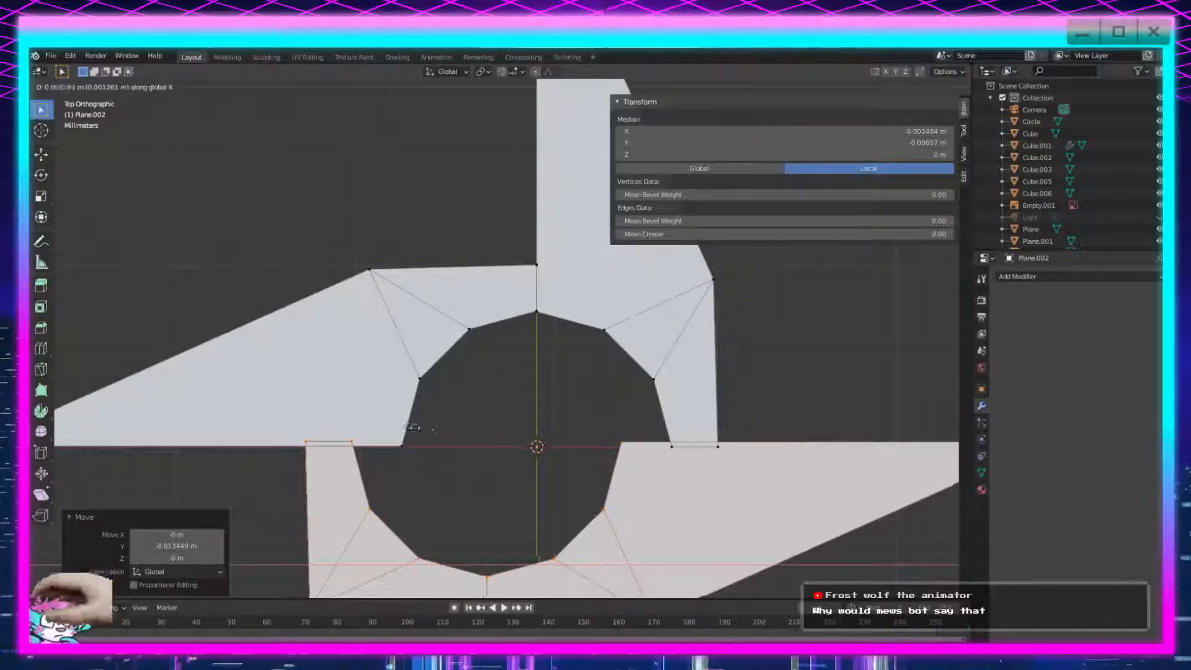
click(460, 431)
key(g)
key(y)
click(467, 398)
Nudge the lower half about -0.00007 m along Y to refine the joint with the upper half.
key(g)
key(x)
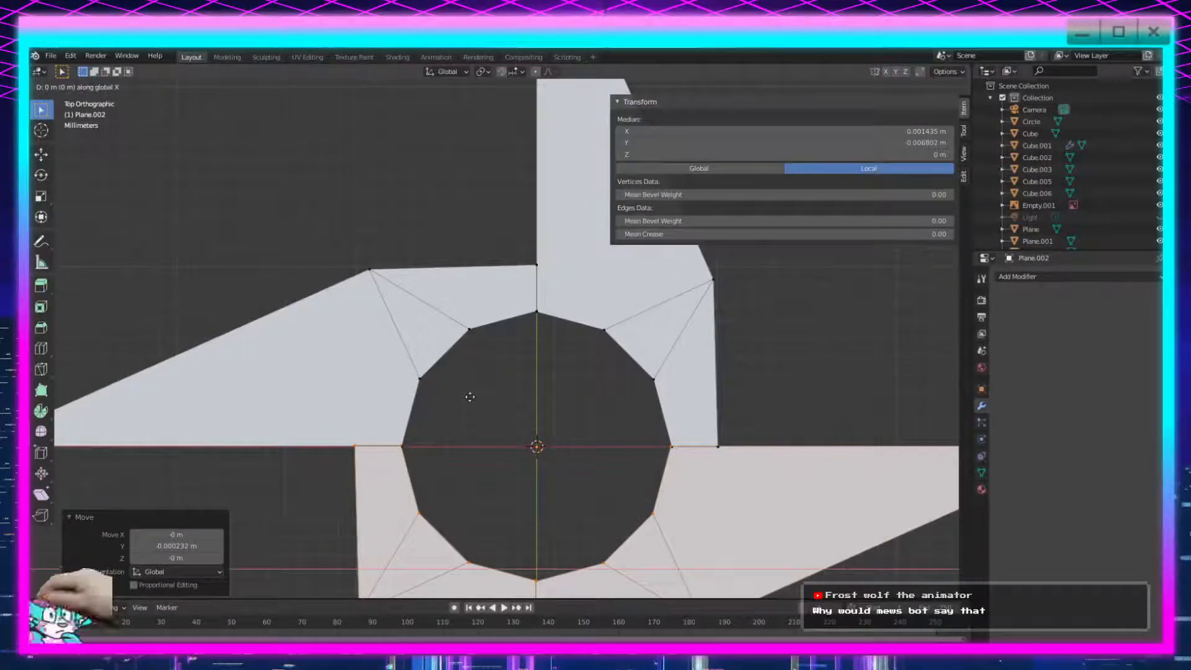
click(468, 398)
key(g)
key(x)
key(y)
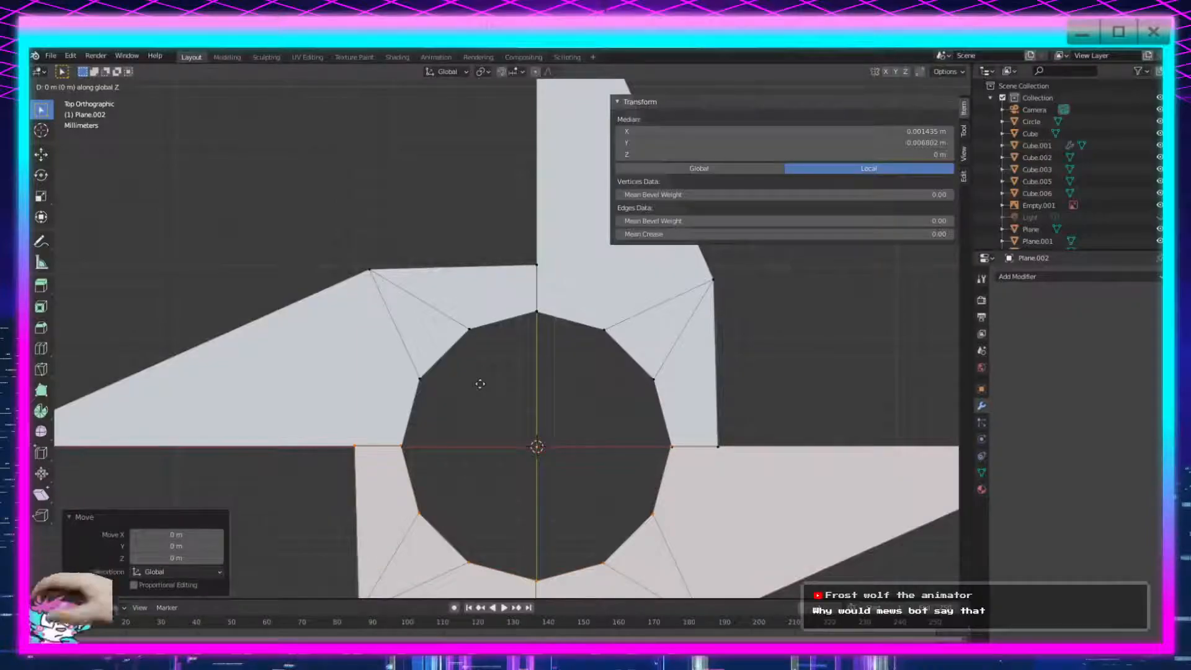
click(480, 384)
Turn on Auto Merge Vertices, select the entire four-bladed star and confirm a zero-distance move to merge its seams.
scroll(480, 384, down, 8)
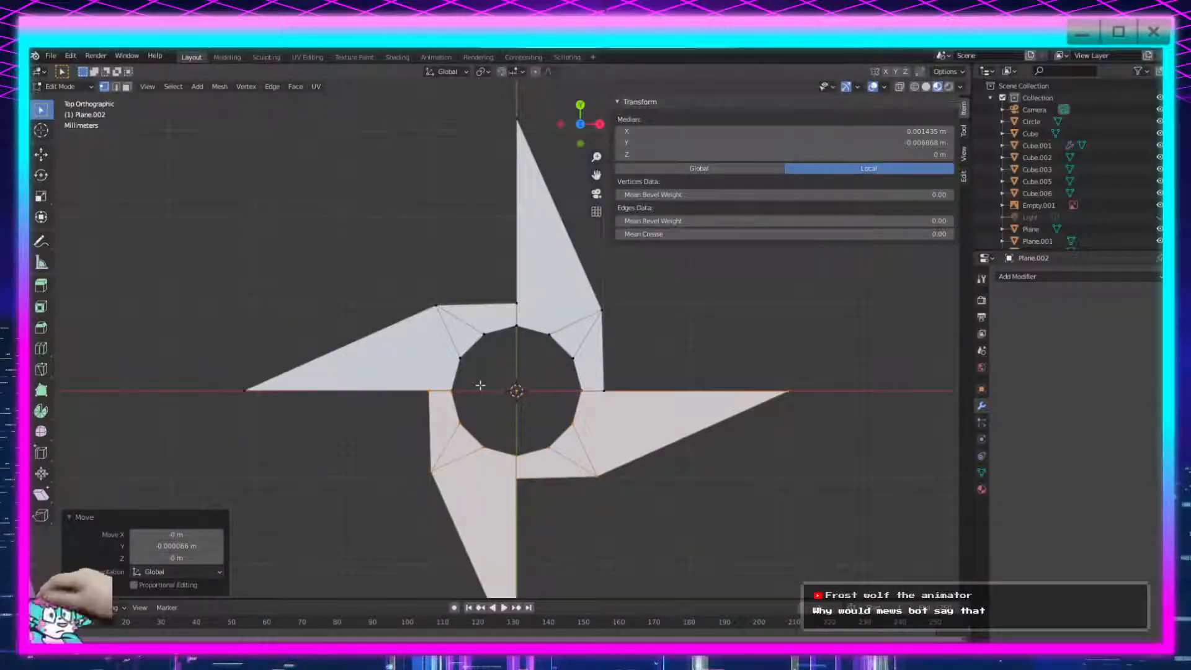
drag(403, 487, 404, 488)
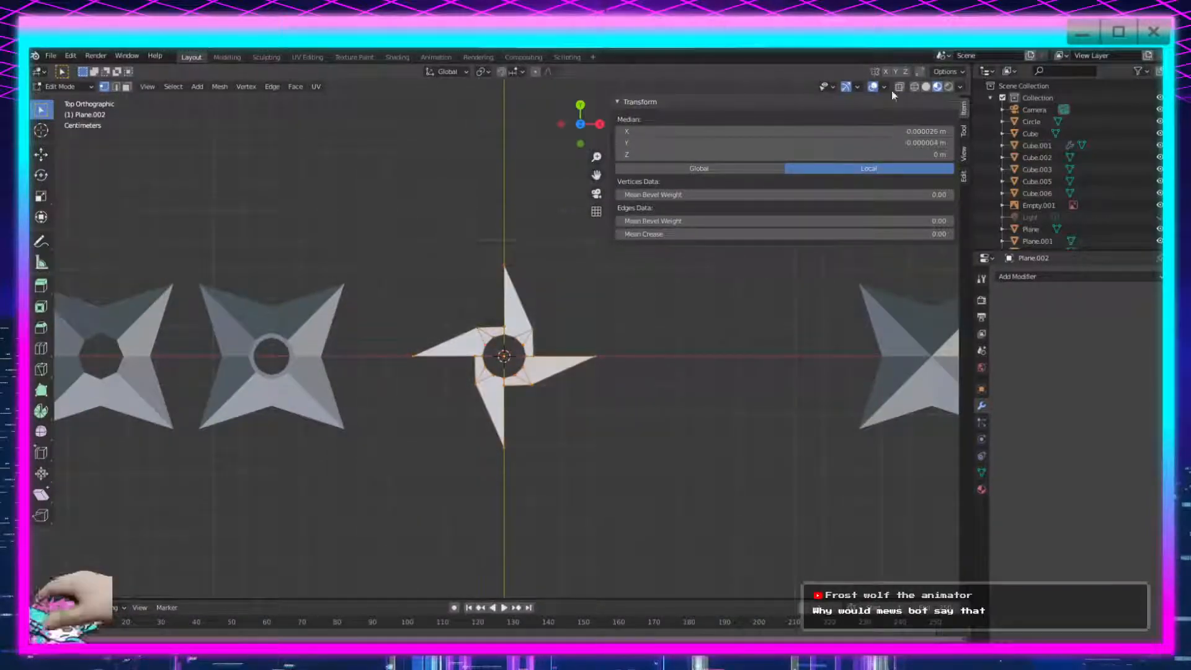
click(681, 361)
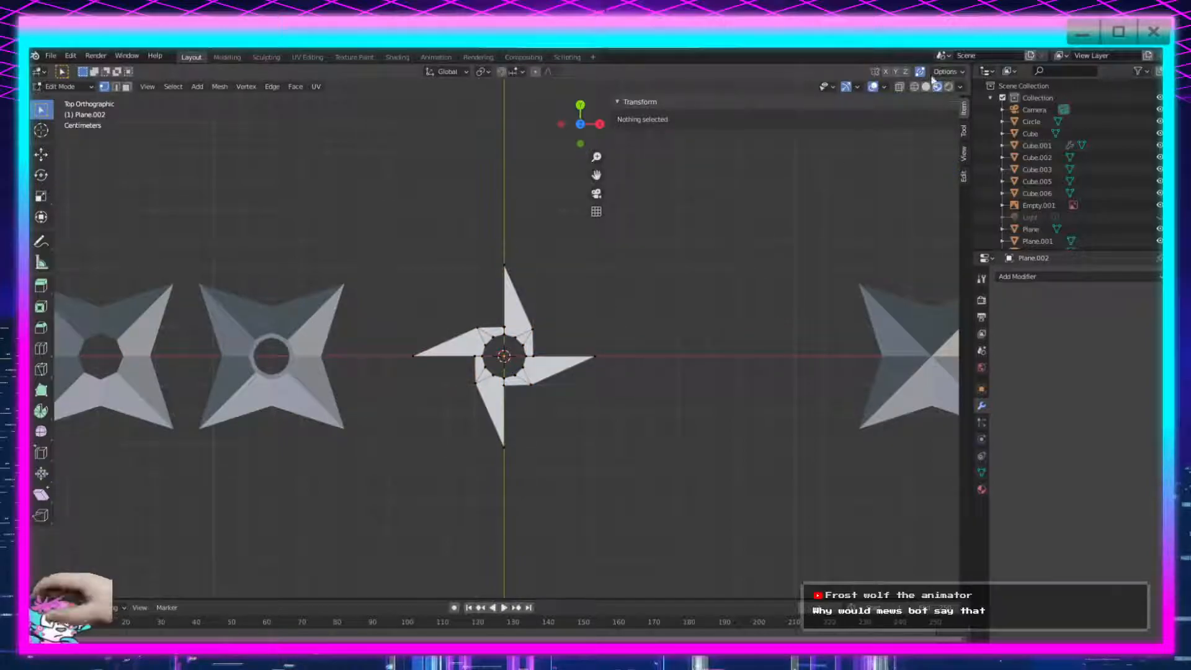
drag(630, 239, 422, 499)
key(g)
click(665, 329)
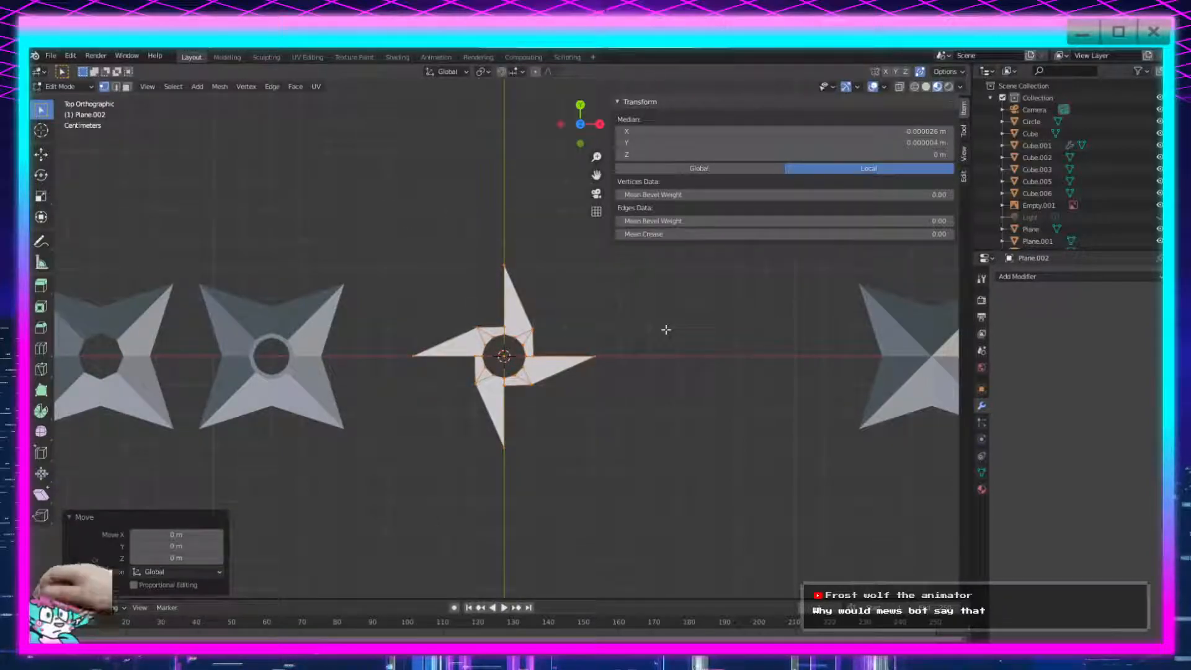
Connect the left blade's inner notch vertex to its outer corner vertex with an edge across the blade base.
scroll(661, 363, up, 4)
middle_drag(627, 411, 609, 372)
scroll(627, 346, up, 9)
scroll(443, 429, down, 3)
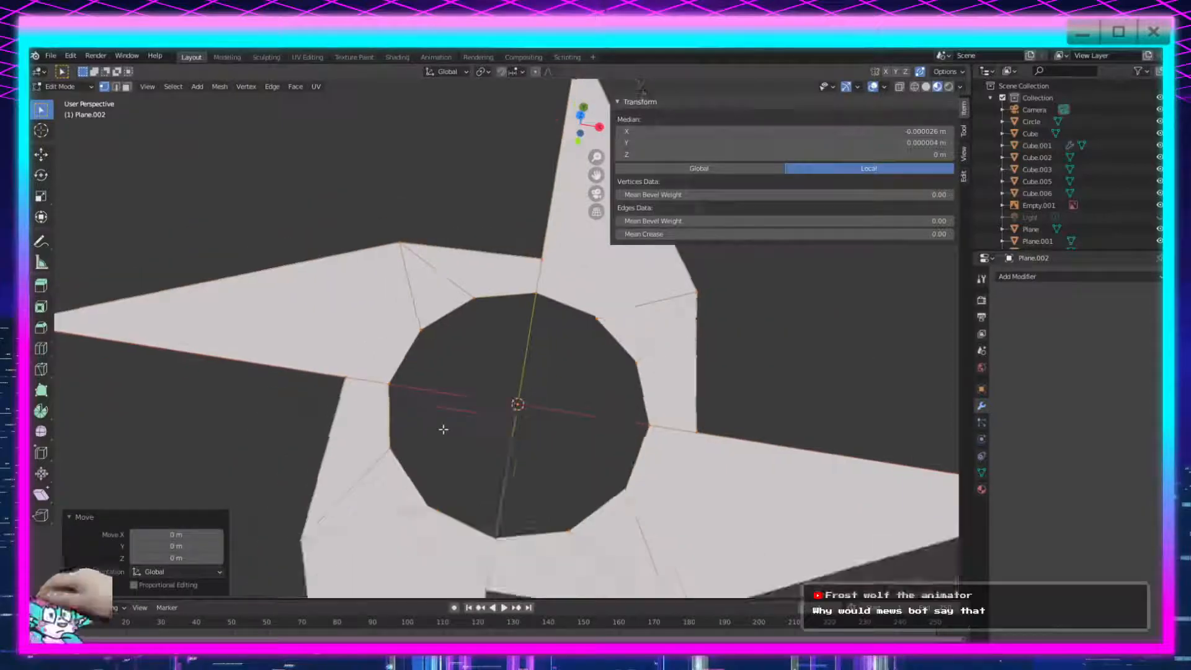
key(Tab)
scroll(447, 433, down, 6)
key(Tab)
scroll(446, 433, up, 6)
click(346, 377)
shift+click(400, 243)
key(j)
scroll(331, 465, down, 2)
scroll(331, 464, down, 1)
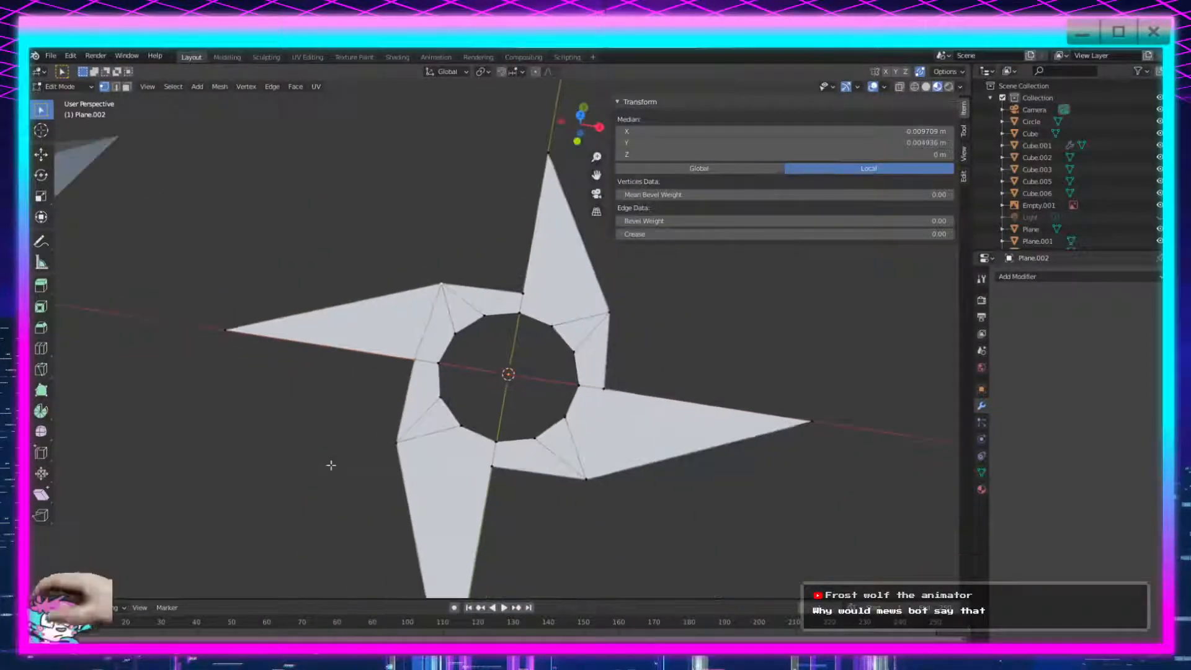
Connect the notch and outer corner vertices across the bases of the other three blades.
click(397, 443)
shift+click(504, 465)
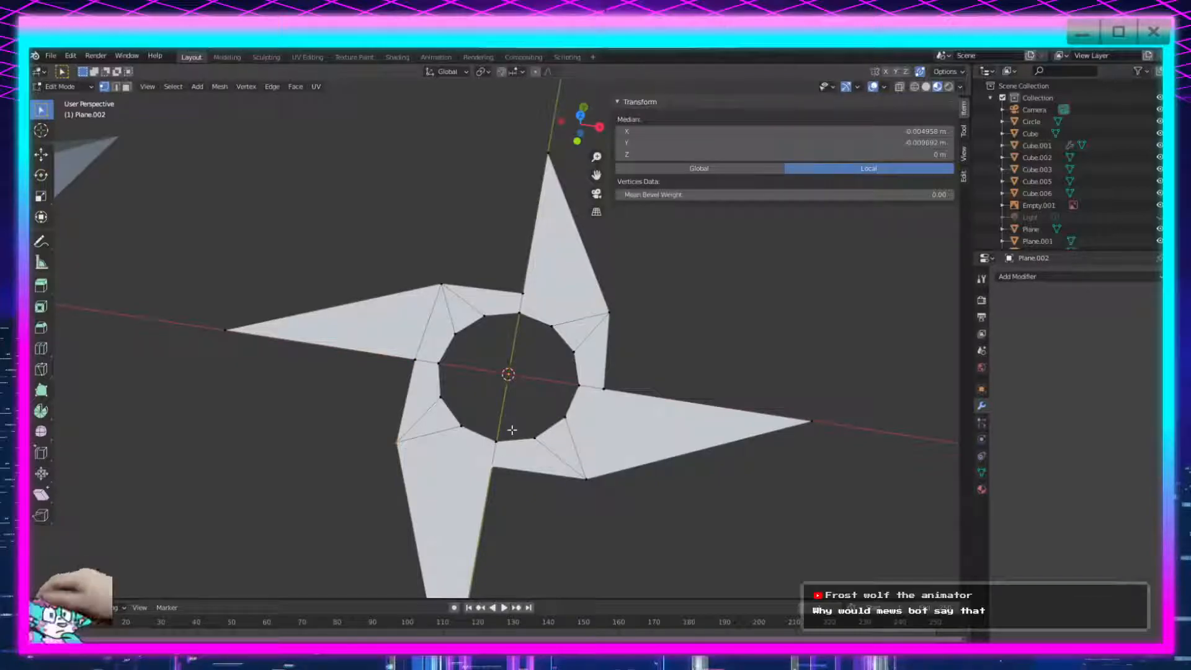
key(j)
click(586, 479)
shift+click(604, 389)
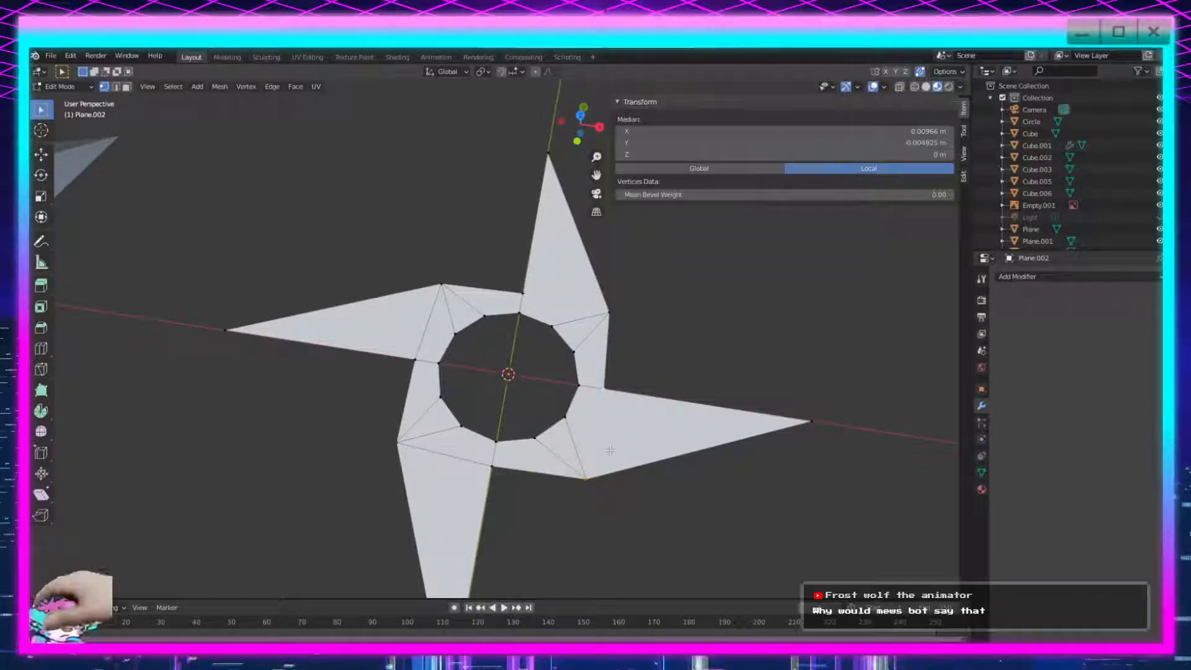
key(j)
click(524, 293)
shift+click(608, 312)
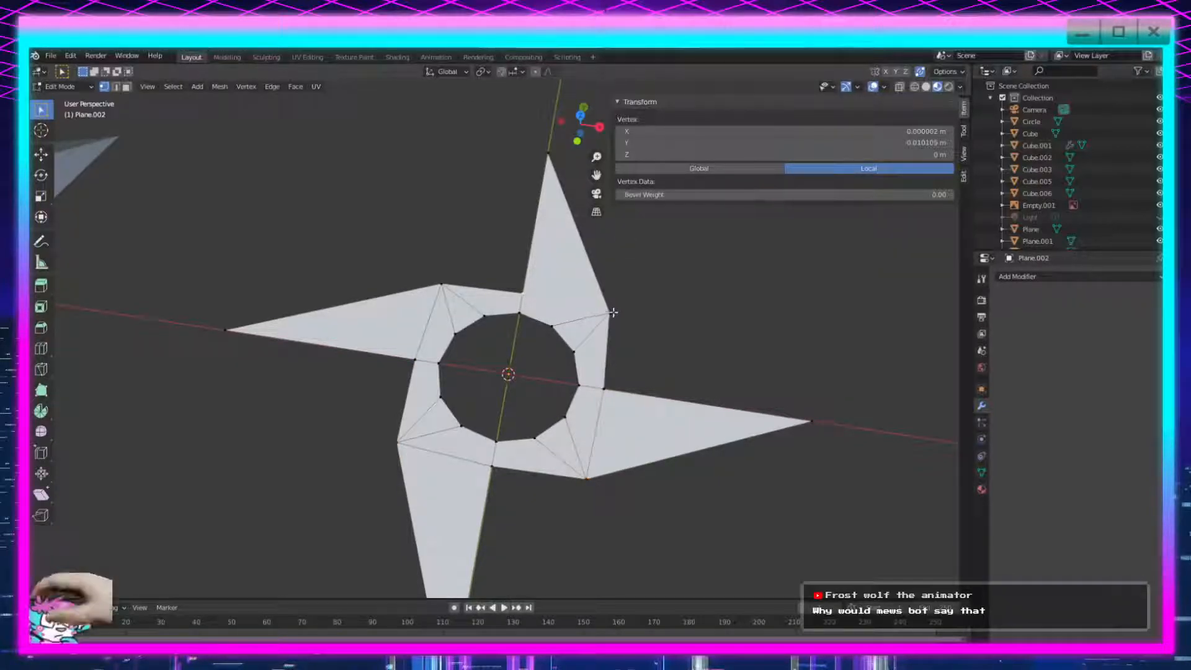
key(j)
click(666, 356)
scroll(650, 347, down, 3)
middle_drag(585, 342, 575, 352)
click(507, 313)
shift+click(464, 314)
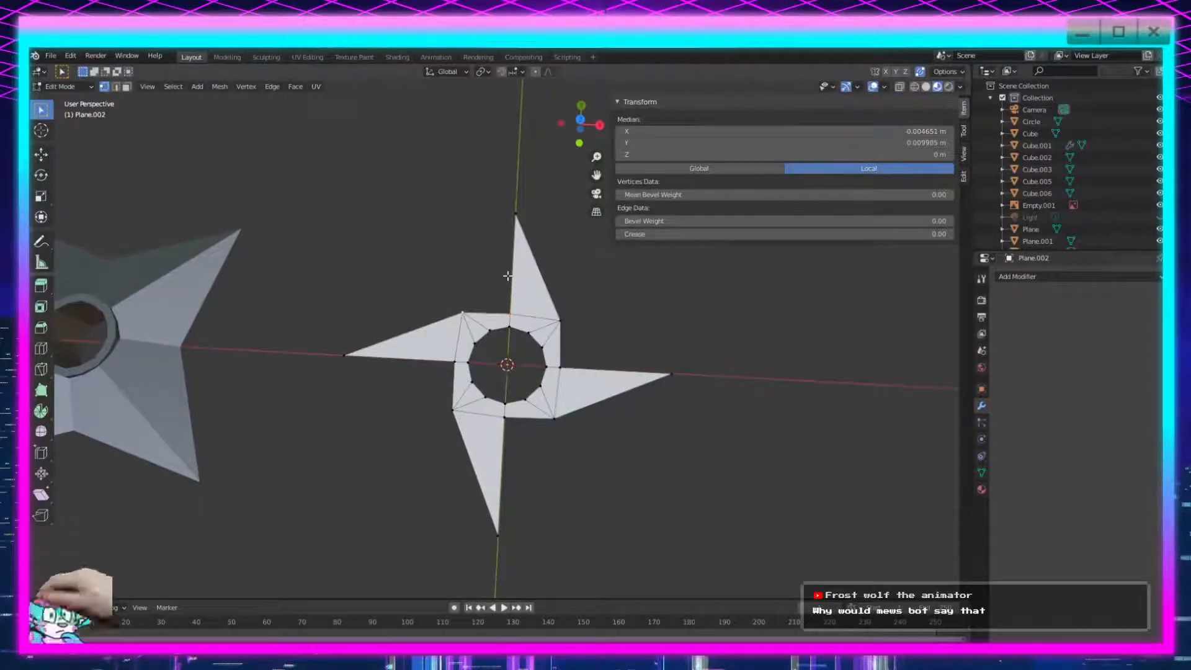
click(508, 316)
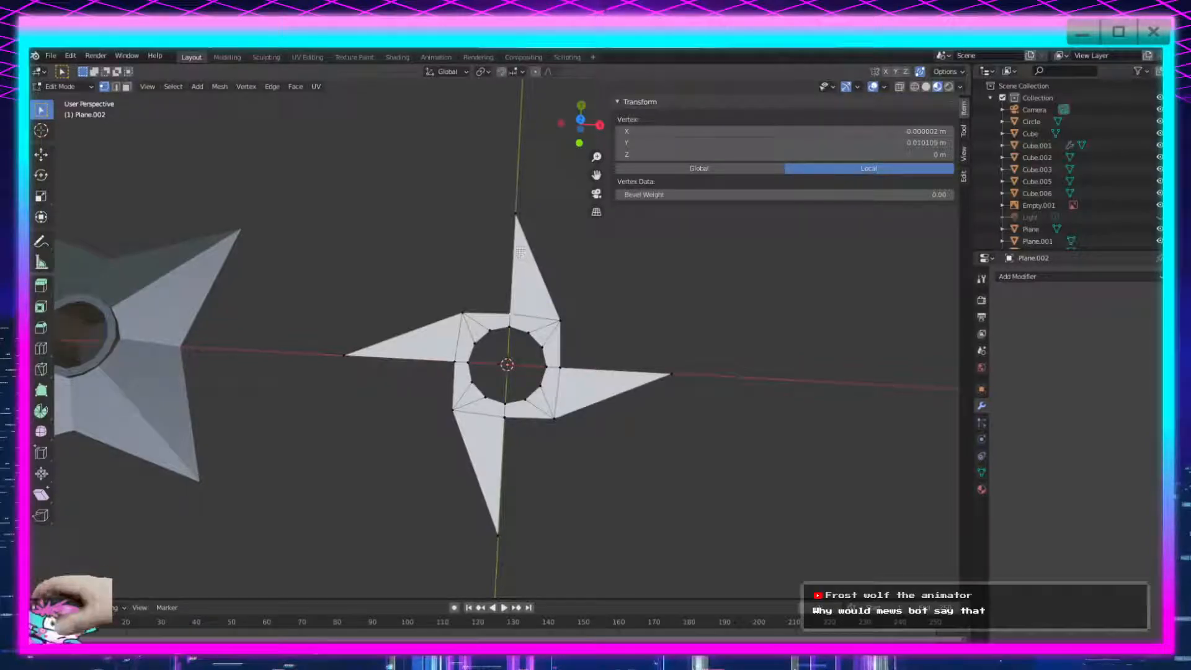
shift+click(516, 214)
scroll(617, 303, down, 1)
click(617, 304)
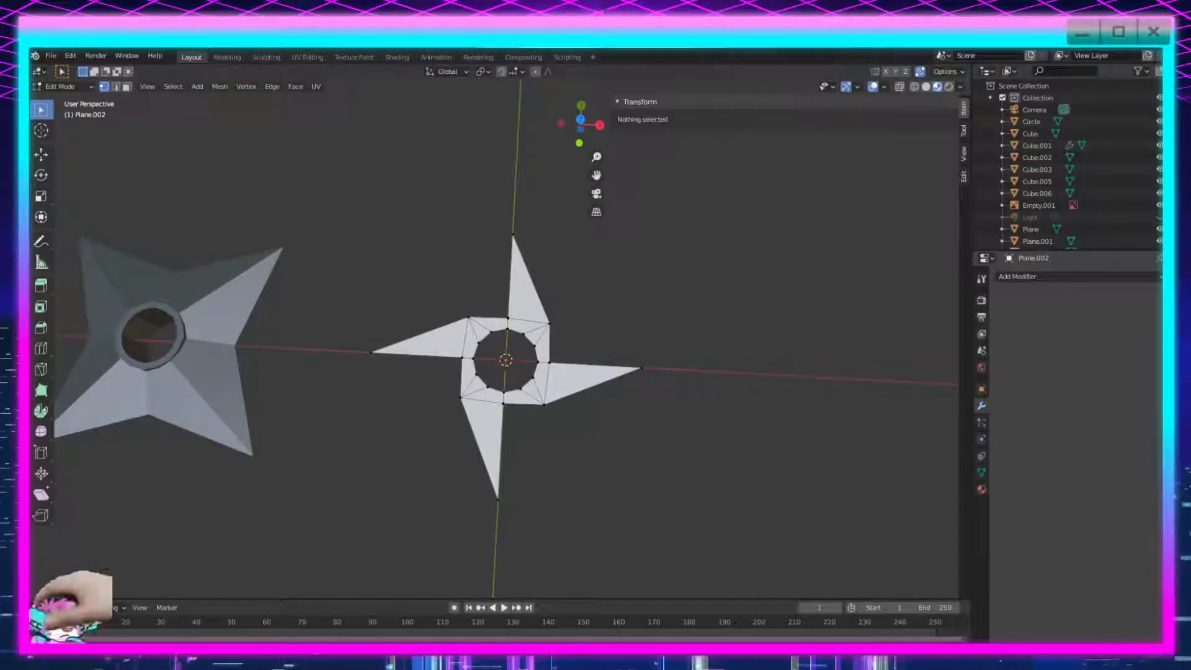
Scale the four inner notch vertices between the blades outward by about 1.3.
scroll(517, 409, up, 3)
middle_drag(629, 437, 736, 443)
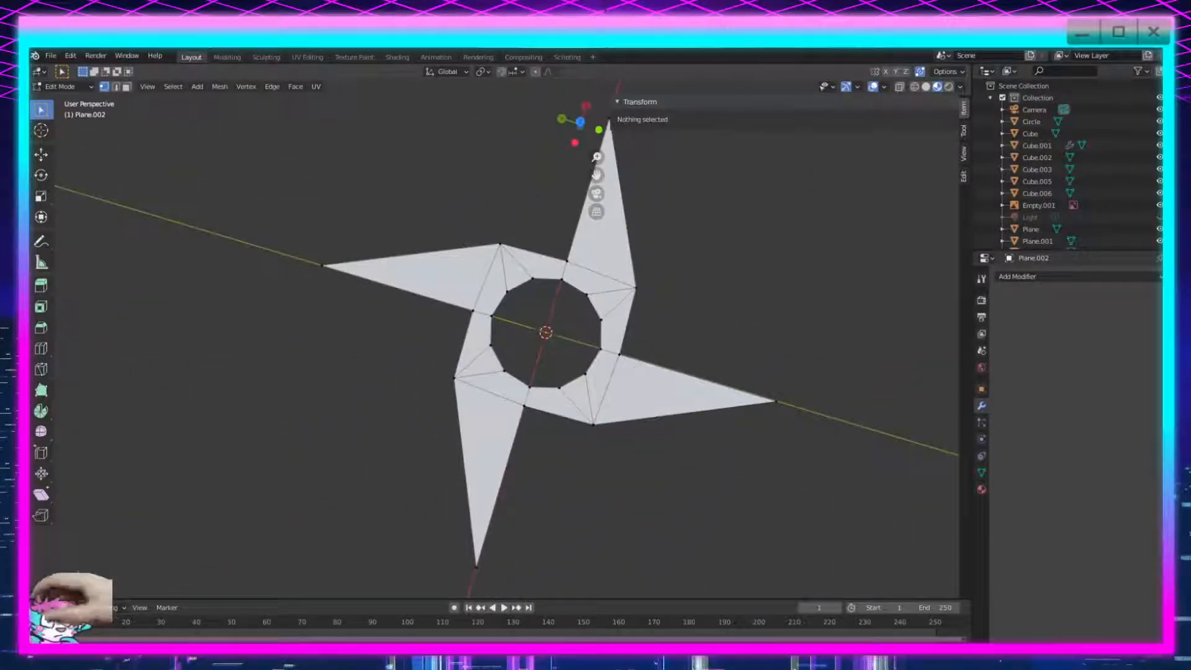
key(a)
shift+middle_drag(467, 310, 503, 371)
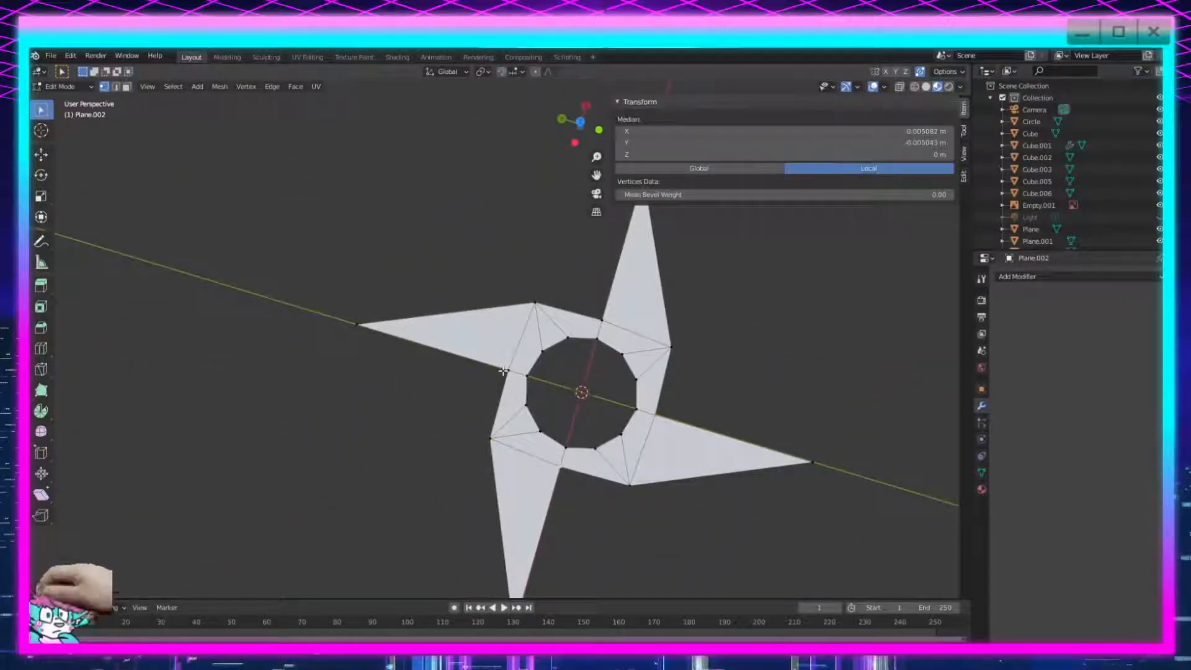
key(s)
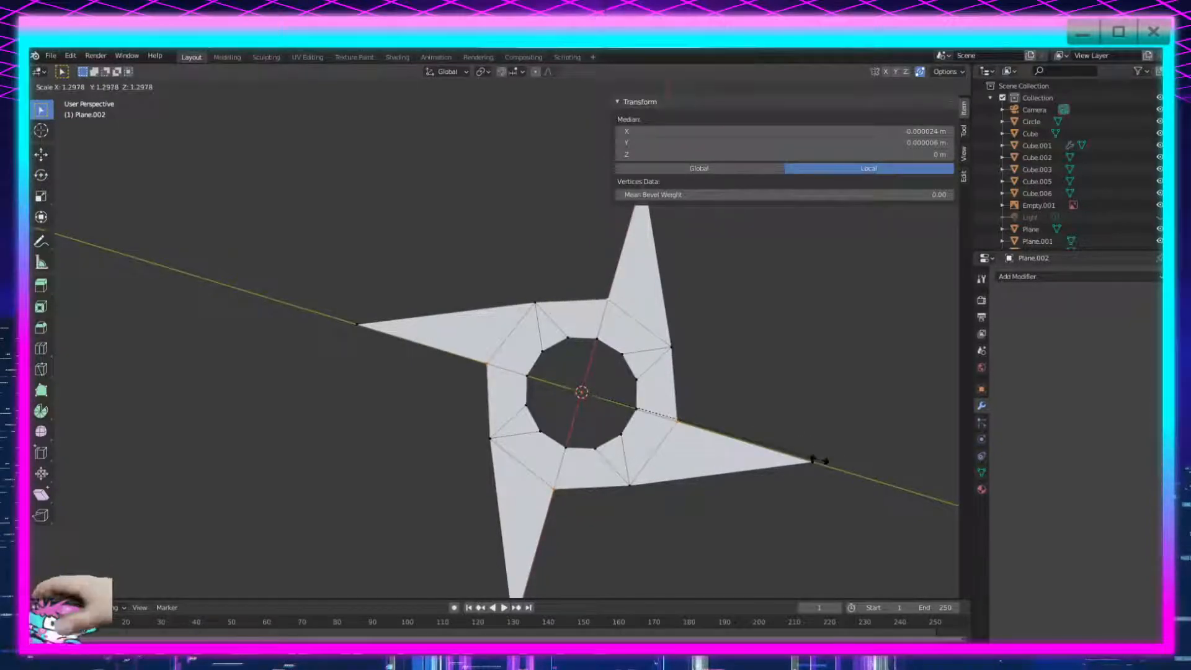
click(817, 459)
scroll(768, 409, down, 3)
middle_drag(768, 409, 678, 442)
scroll(645, 465, up, 3)
shift+middle_drag(608, 496, 598, 465)
scroll(576, 452, down, 2)
key(Tab)
key(Tab)
Select the whole star and scale it to 0 along Z to flatten it.
middle_drag(566, 420, 730, 384)
scroll(765, 239, down, 2)
drag(686, 203, 357, 481)
middle_drag(550, 473, 617, 417)
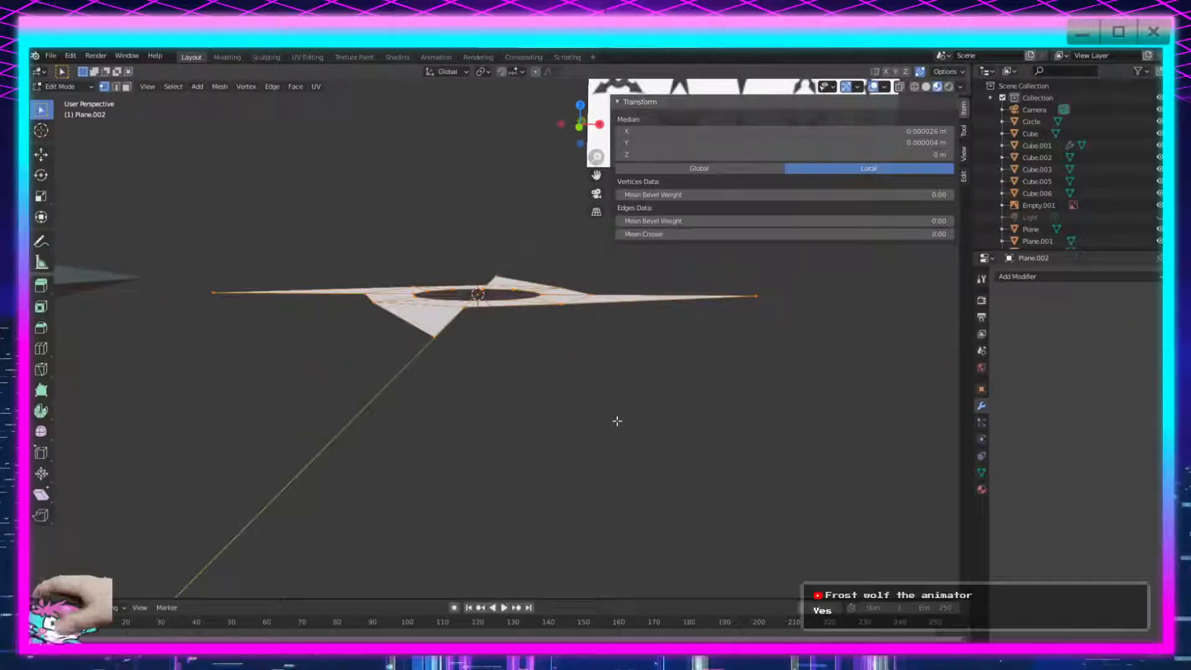
key(s)
key(z)
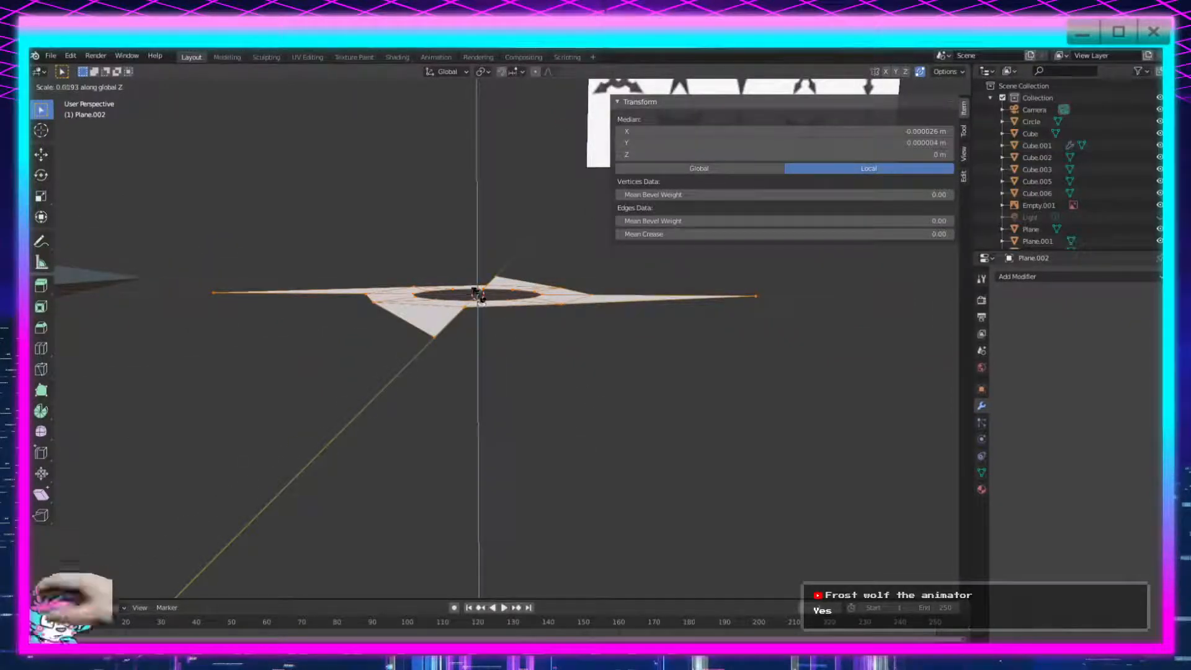
click(477, 295)
click(177, 558)
text(0)
key(Return)
click(560, 304)
Extrude the entire flat star 0.003 m along Z.
scroll(571, 327, down, 4)
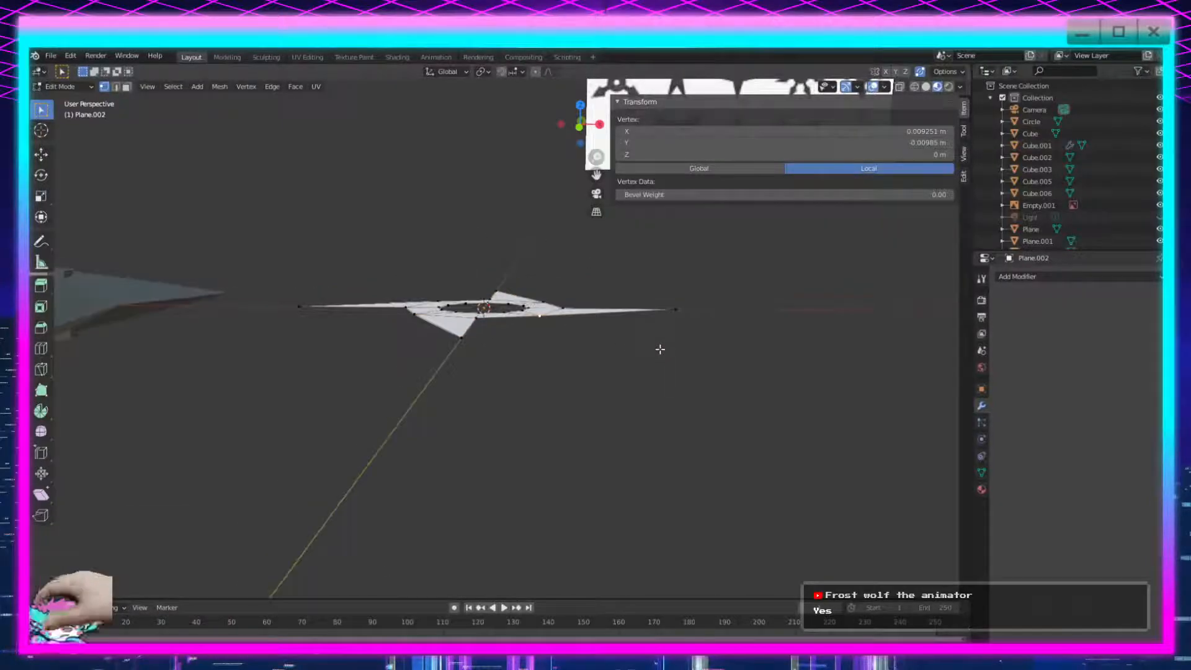
middle_drag(585, 342, 633, 341)
drag(688, 261, 260, 412)
key(e)
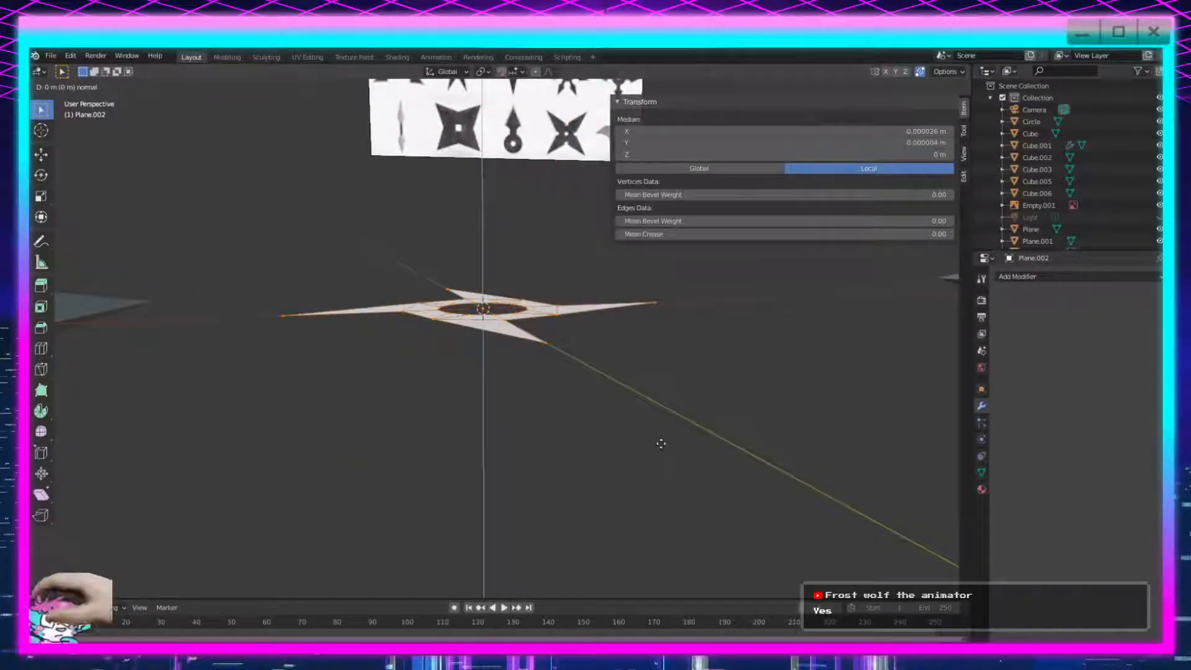
key(z)
click(662, 427)
click(166, 558)
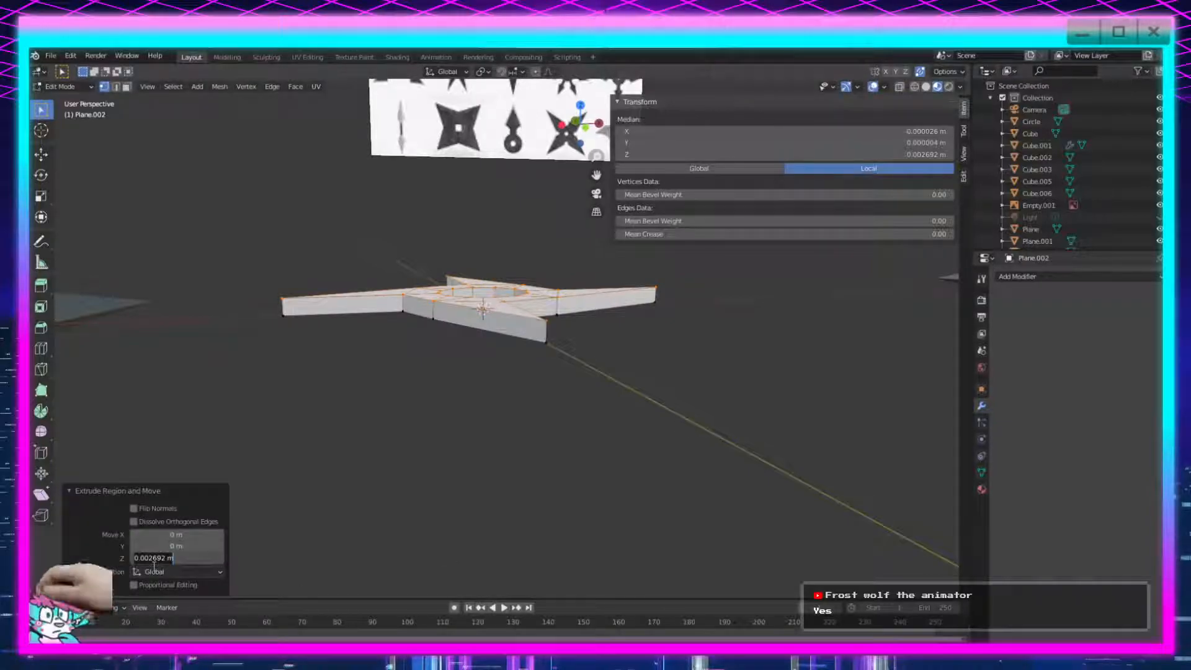
text(3)
key(Return)
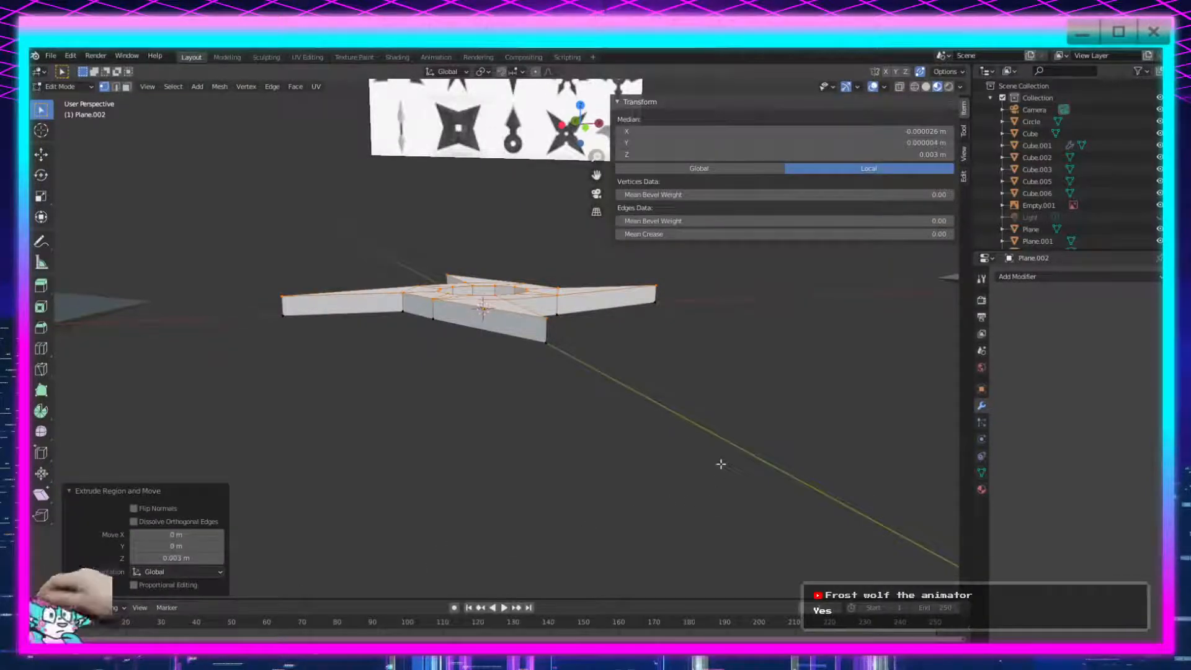
Add one centered loop cut around the outer side walls of the extruded star.
click(720, 463)
scroll(697, 457, up, 1)
middle_drag(698, 457, 675, 442)
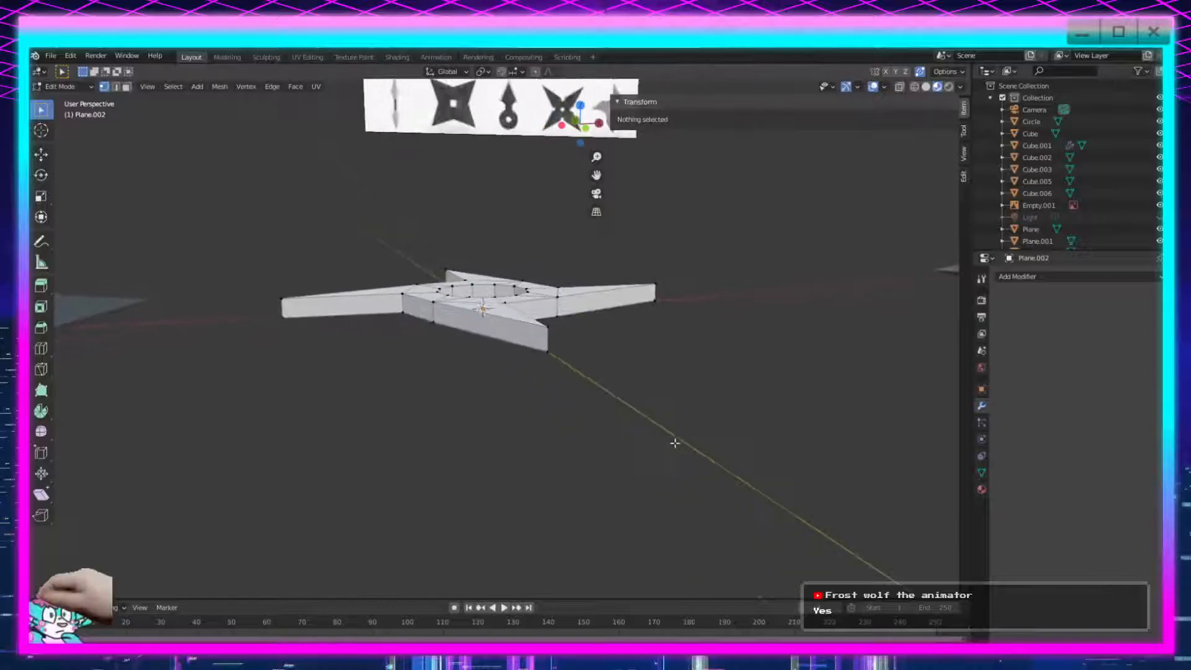
click(41, 349)
click(436, 308)
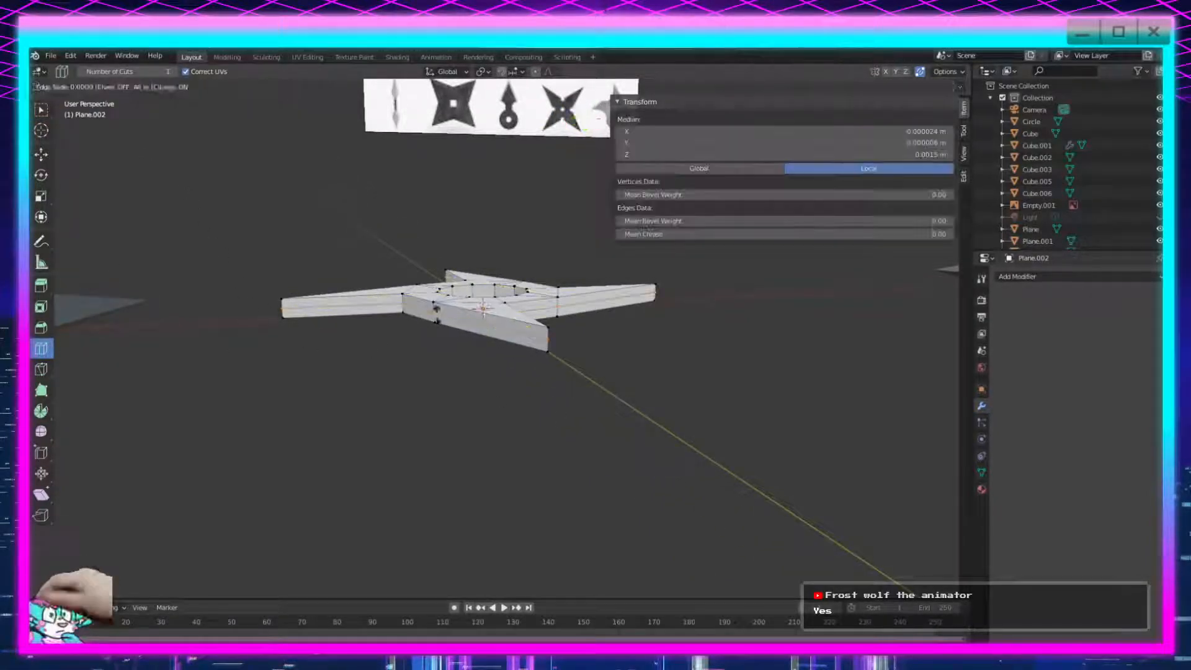
right_click(436, 308)
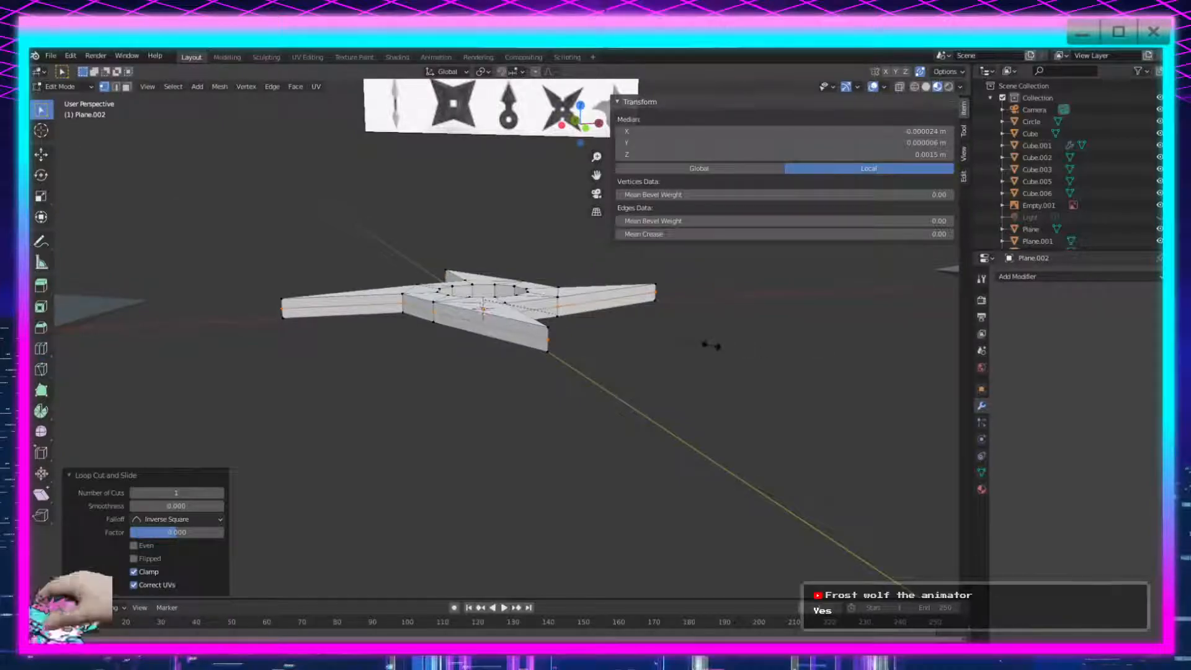
Scale the new middle edge loop outward by 1.178 to give the blades sharp edges.
key(s)
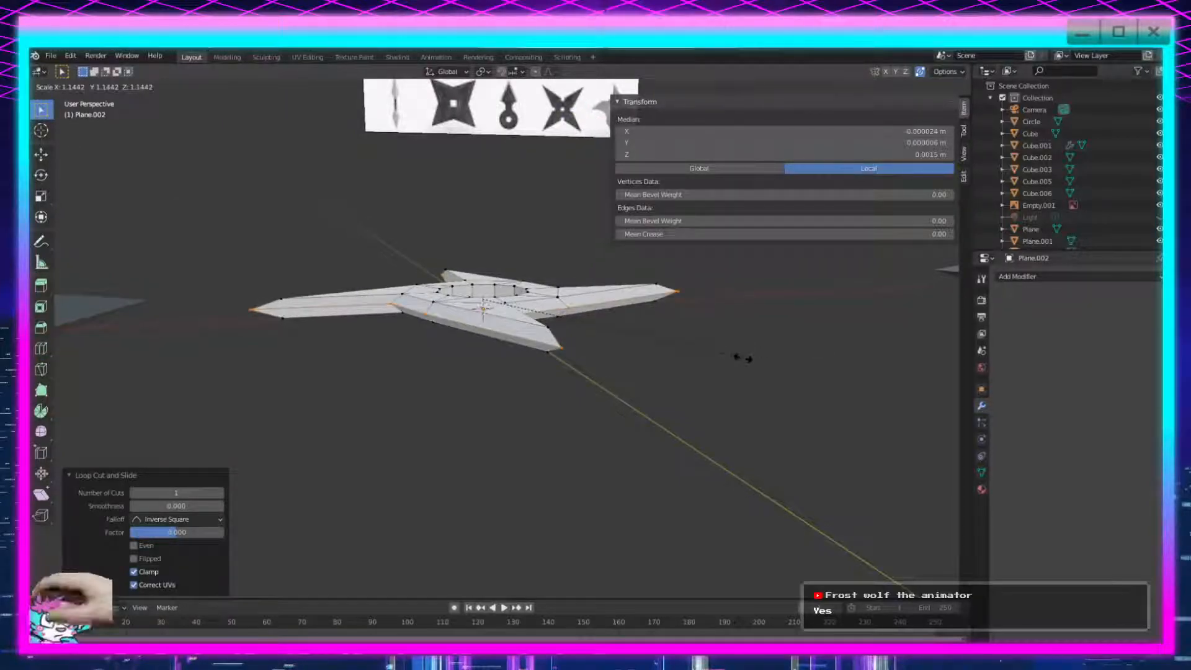
click(751, 358)
middle_drag(752, 359, 459, 357)
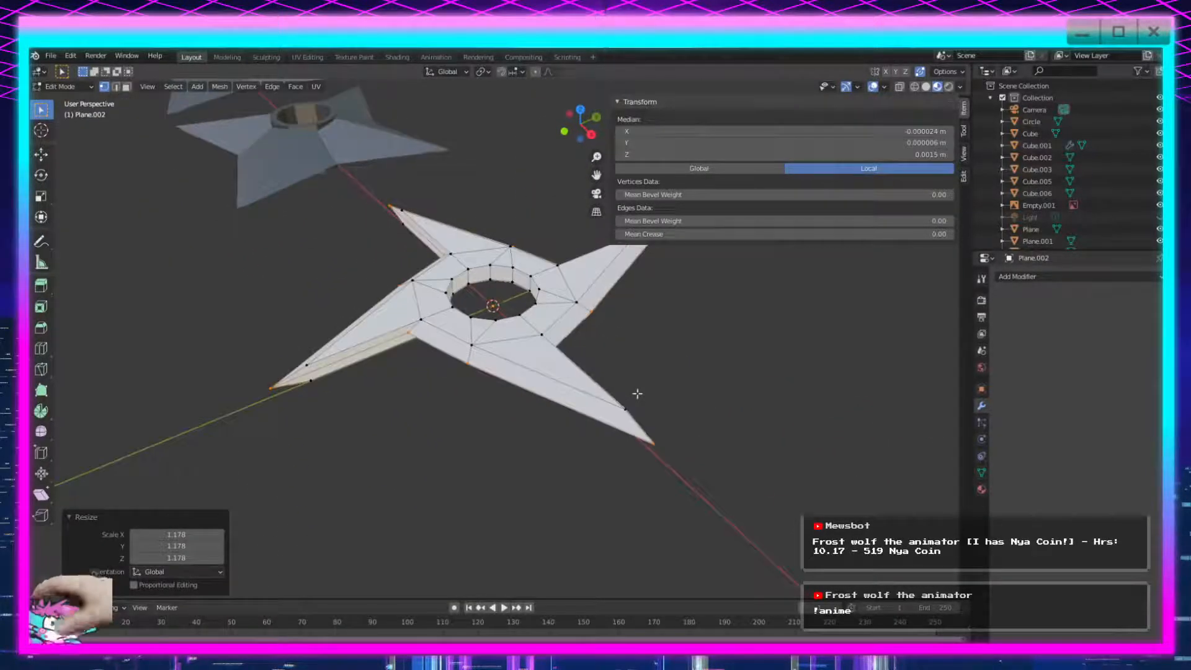
Try to slide a notch vertex of the middle edge loop along its edge, and undo the slide.
click(410, 336)
middle_drag(352, 390, 453, 403)
key(shift+v)
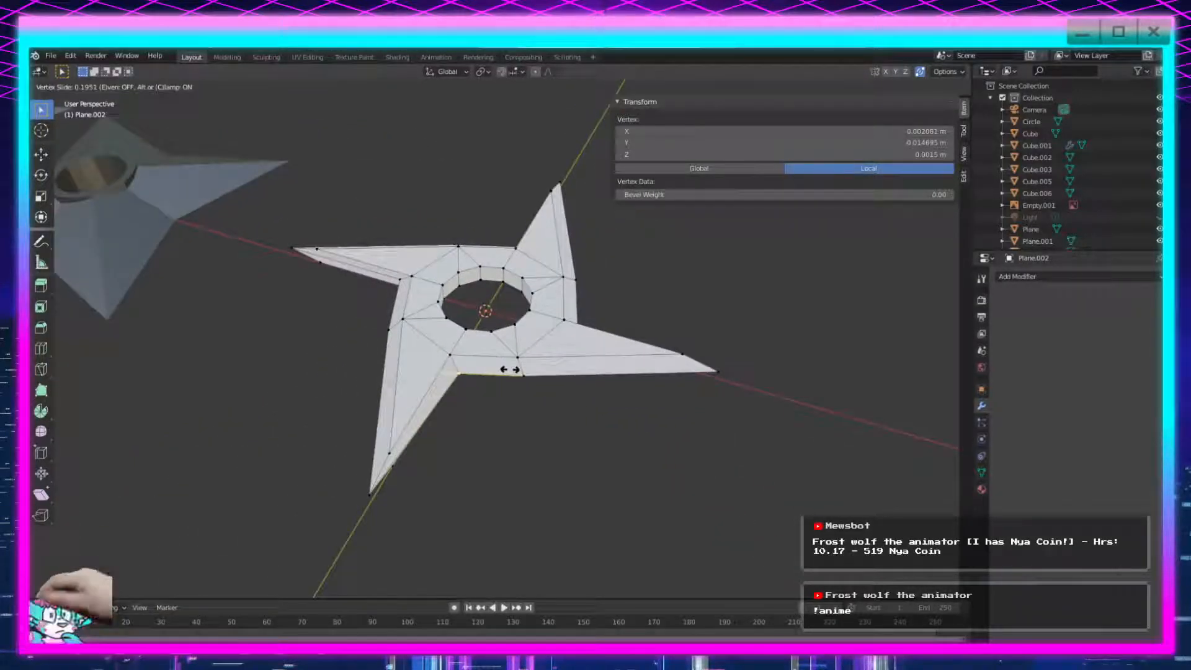
click(526, 375)
key(ctrl+z)
Return to Object Mode and apply Shade Smooth to the pinwheel star.
scroll(549, 396, down, 3)
middle_drag(548, 396, 445, 329)
scroll(572, 499, up, 3)
key(Tab)
right_click(445, 328)
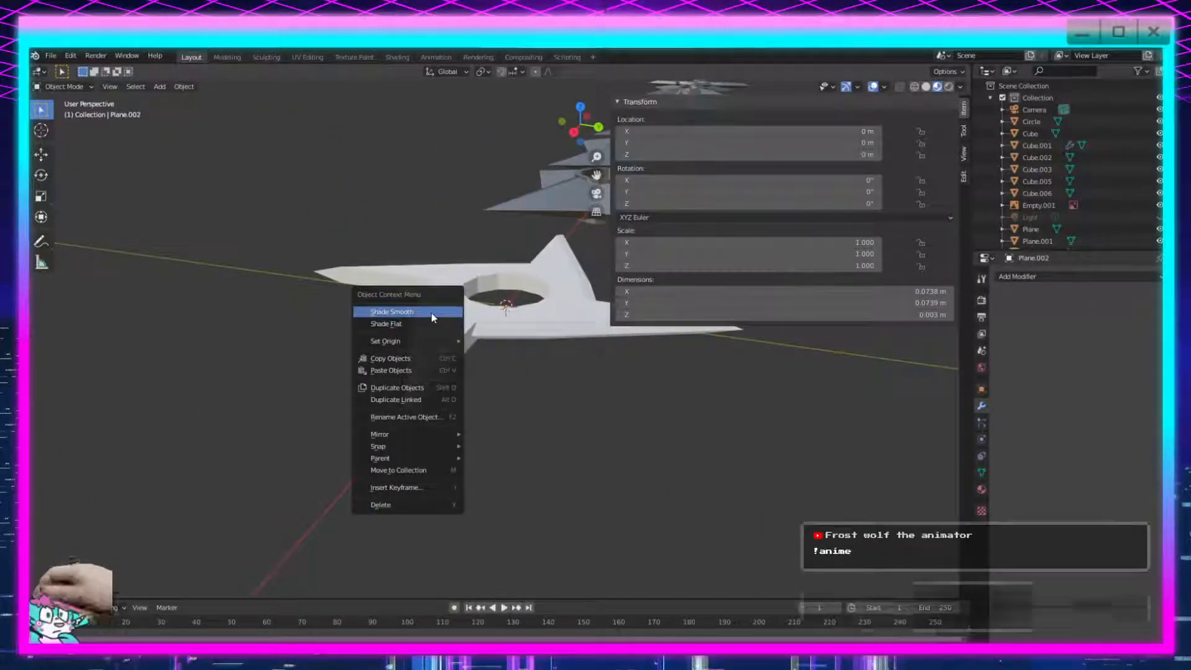
click(432, 312)
Assign the existing Material.001 to the pinwheel star.
middle_drag(401, 434, 527, 470)
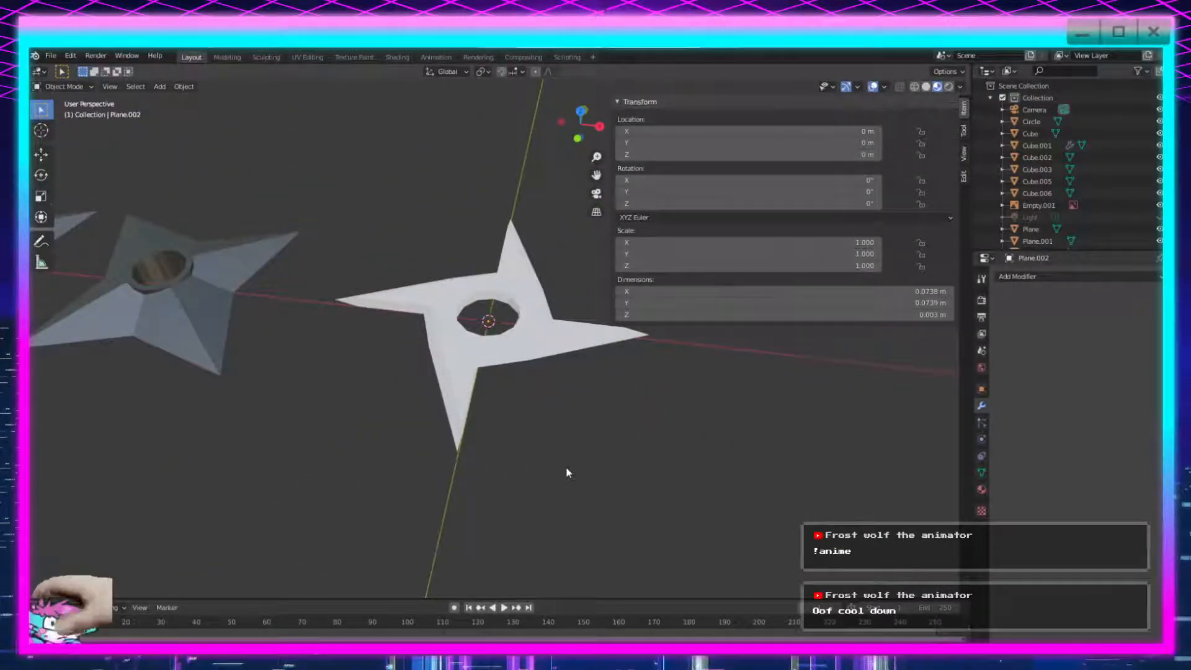
middle_drag(509, 418, 838, 428)
click(983, 494)
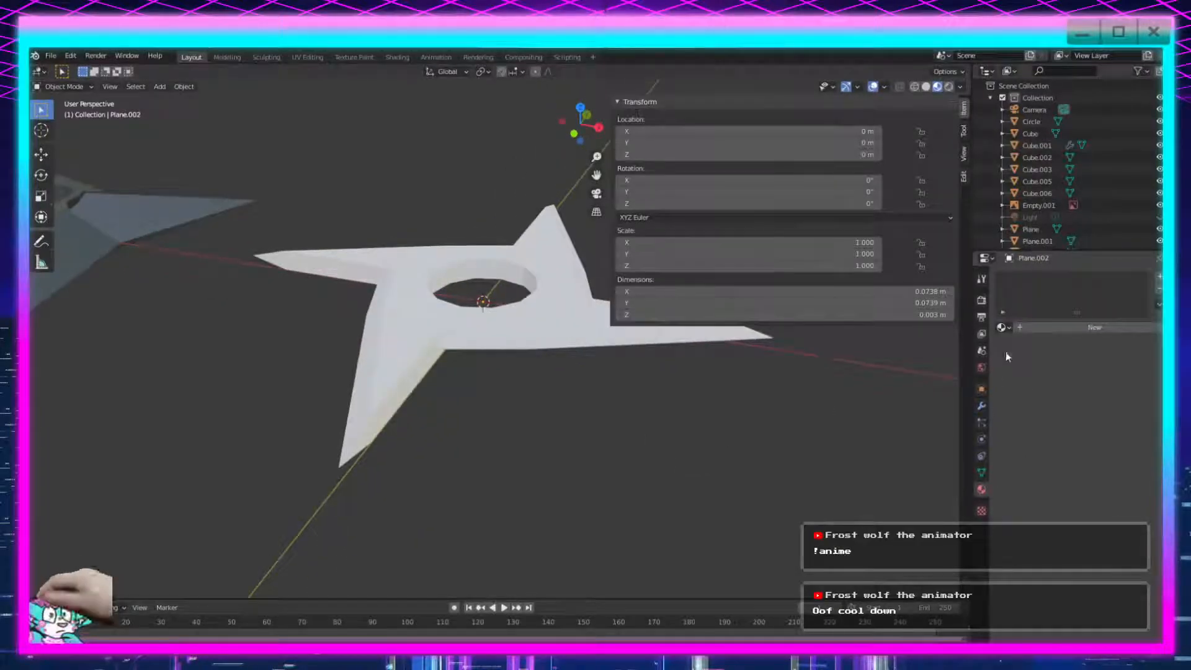
click(1003, 328)
click(1023, 359)
Compare the pinwheel star with the other stars in the row, and collapse the transform properties sidebar.
middle_drag(699, 366, 260, 478)
scroll(262, 474, down, 10)
middle_drag(540, 497, 828, 427)
scroll(425, 467, down, 2)
scroll(376, 480, up, 4)
scroll(555, 385, up, 8)
middle_drag(556, 390, 697, 239)
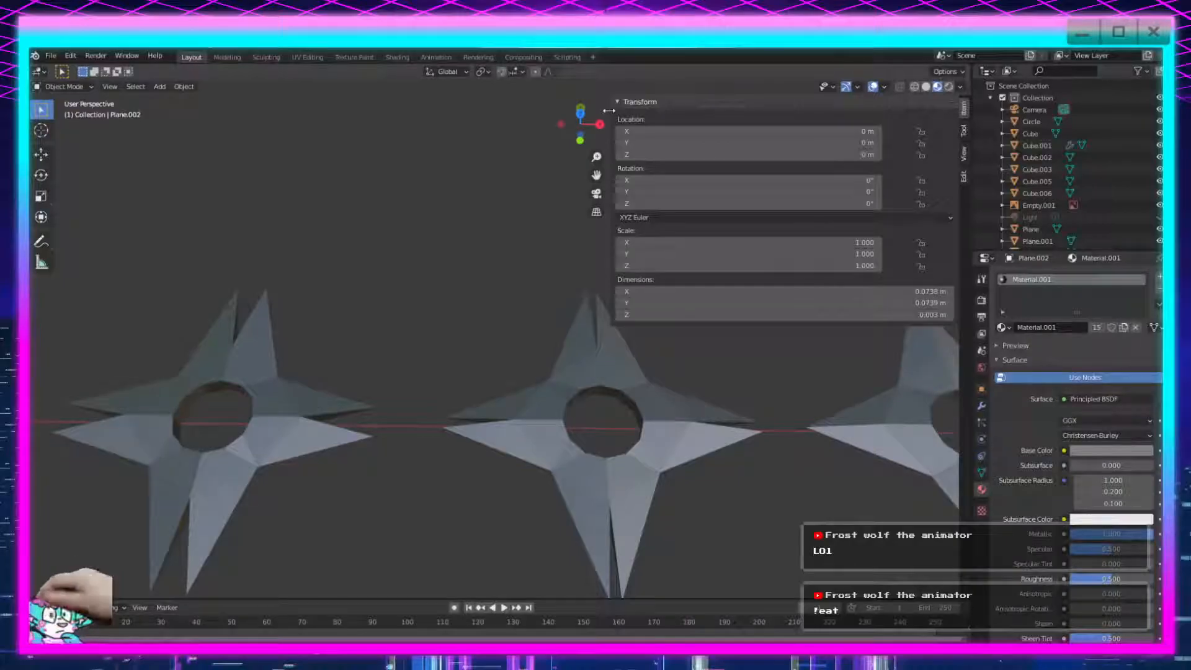
drag(609, 110, 992, 124)
shift+middle_drag(737, 210, 761, 169)
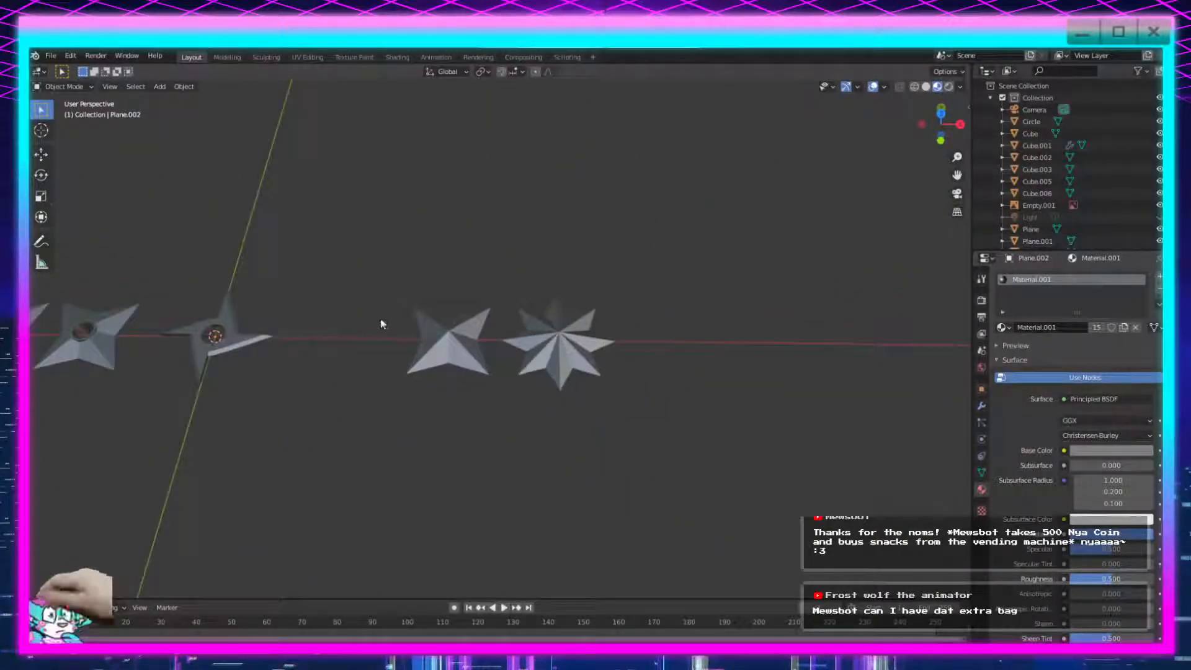
Examine the full line of throwing stars along the X axis, including the holed four-pointed stars up close.
middle_drag(672, 340, 588, 427)
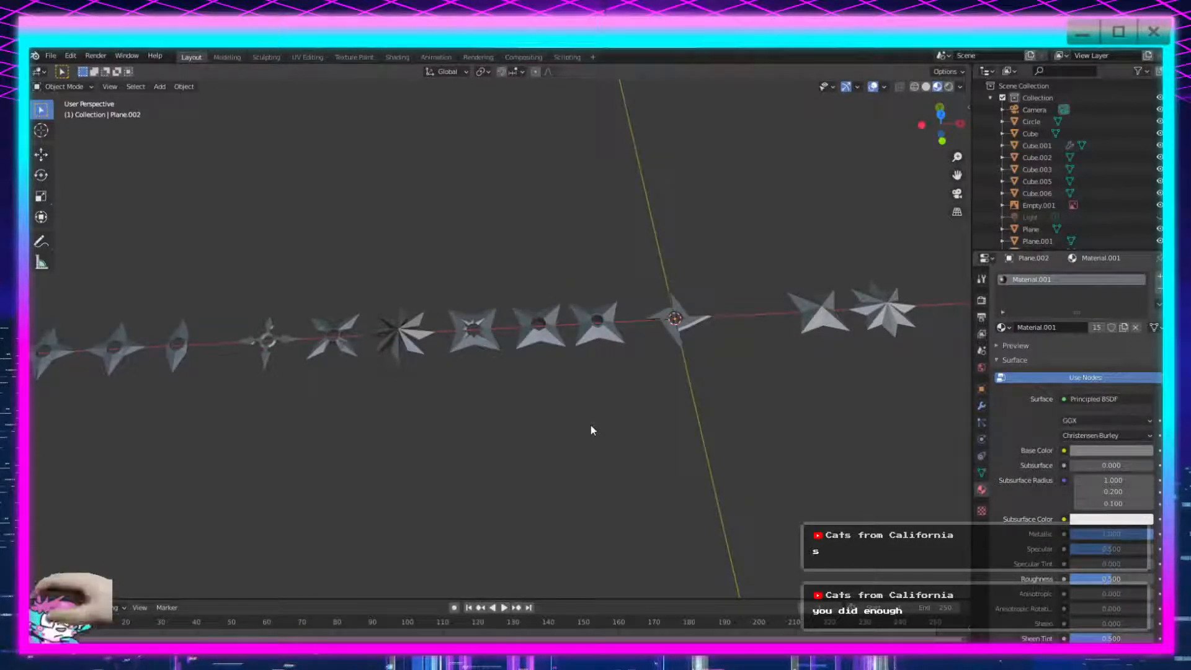
scroll(598, 294, up, 5)
shift+middle_drag(672, 298, 499, 323)
scroll(311, 314, up, 2)
shift+middle_drag(425, 350, 541, 426)
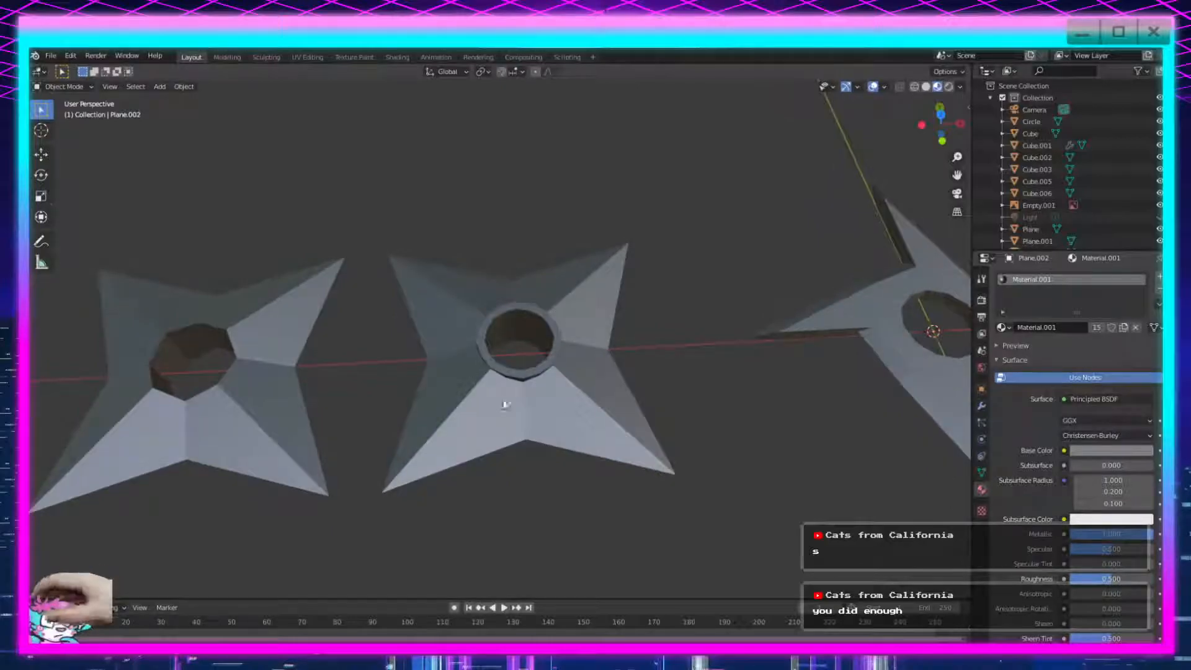
scroll(451, 361, down, 8)
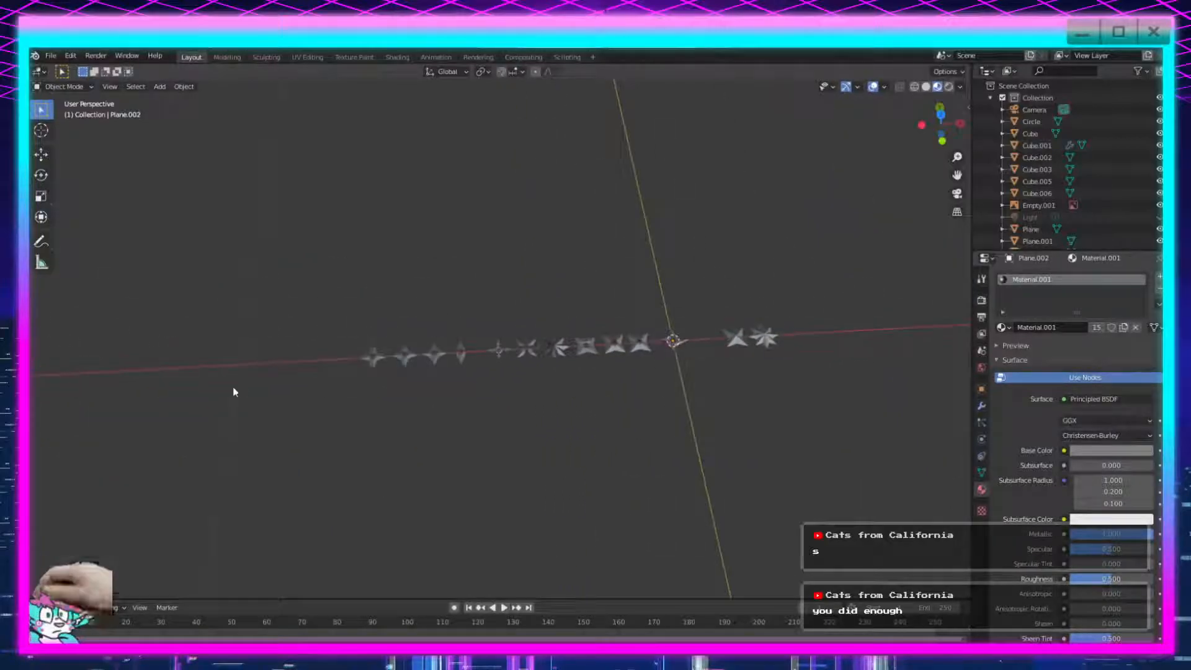
scroll(868, 337, up, 7)
shift+middle_drag(701, 437, 240, 434)
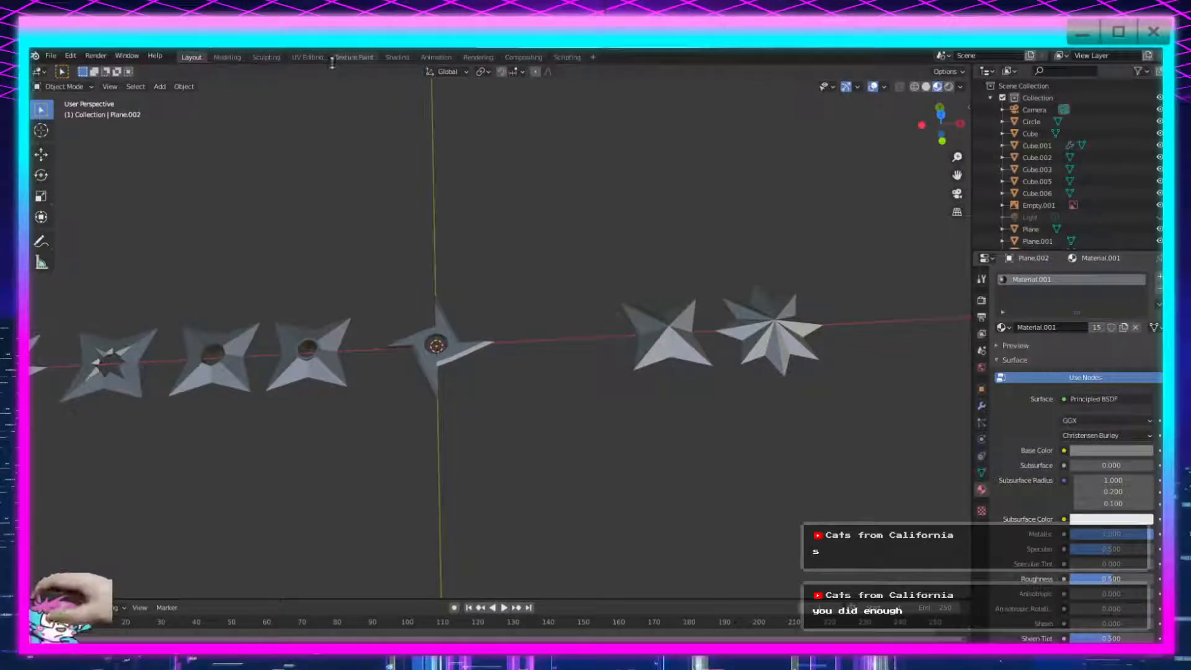
Switch to the Shading workspace and frame the stars above the Material.001 node setup.
click(366, 57)
click(304, 56)
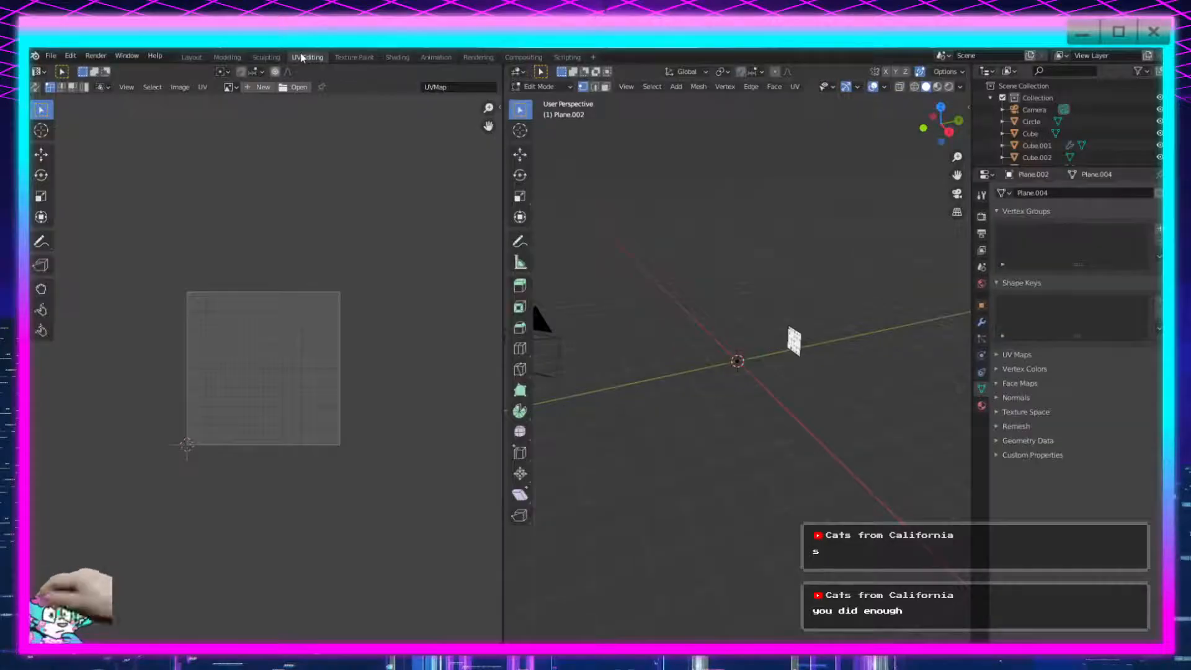
click(273, 56)
click(397, 57)
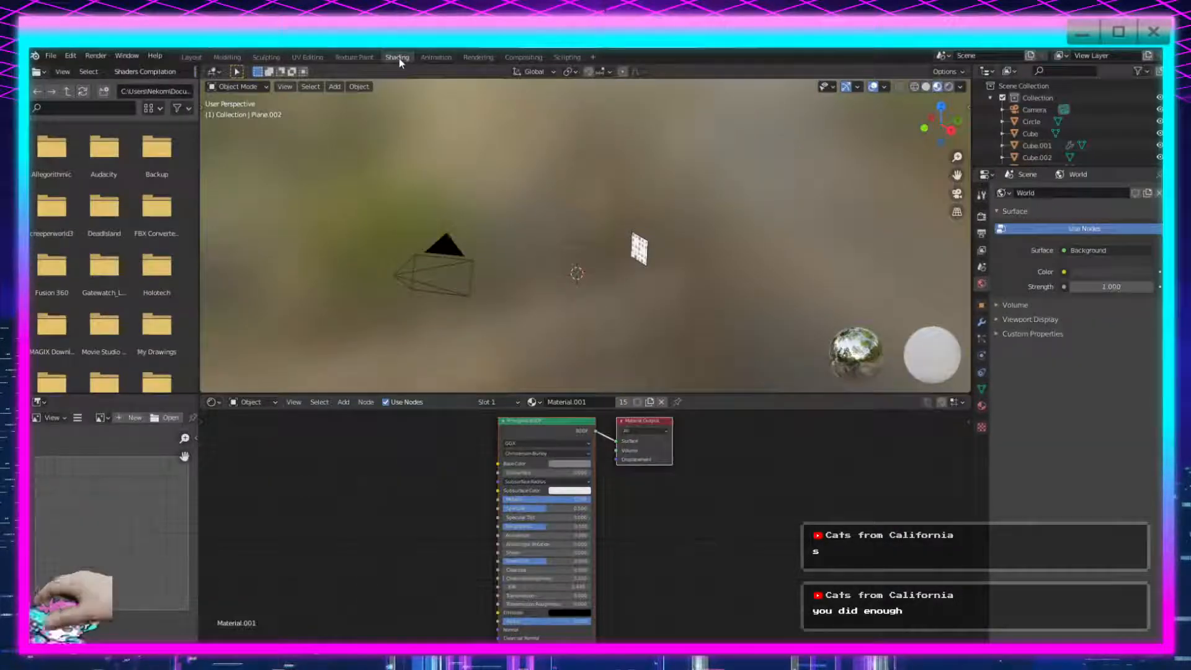
scroll(594, 291, up, 5)
shift+middle_drag(594, 291, 599, 197)
middle_drag(583, 257, 695, 297)
scroll(586, 237, up, 8)
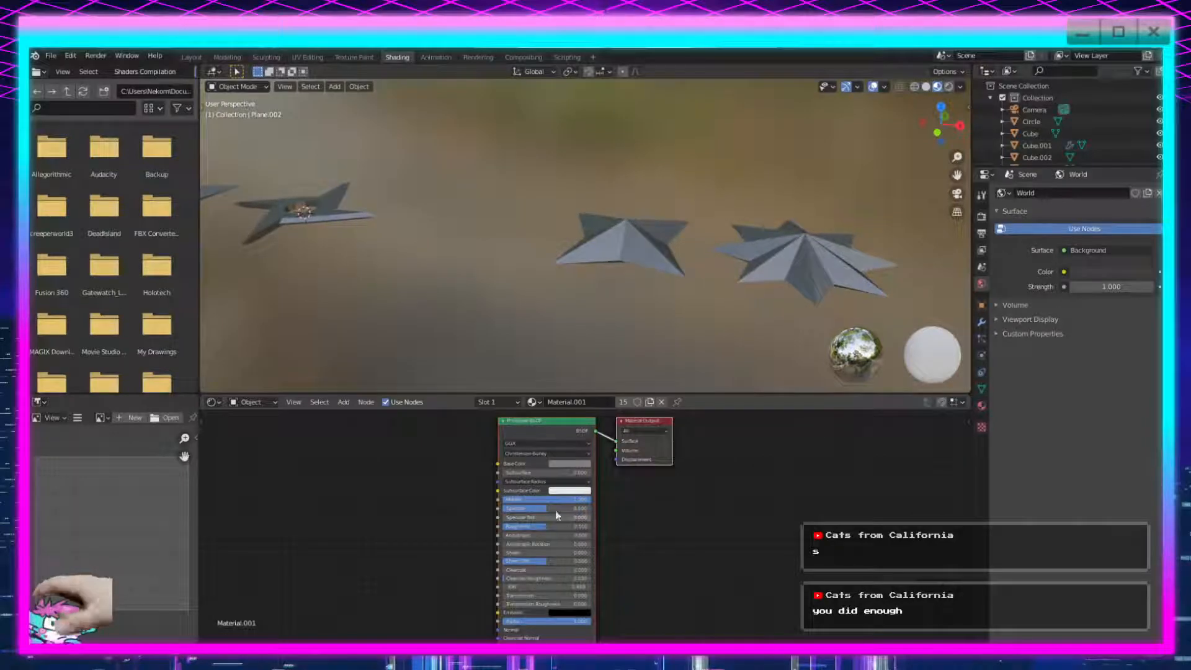
Add a Noise Texture node beside the Principled BSDF and connect its Color output to the Metallic input.
right_click(304, 482)
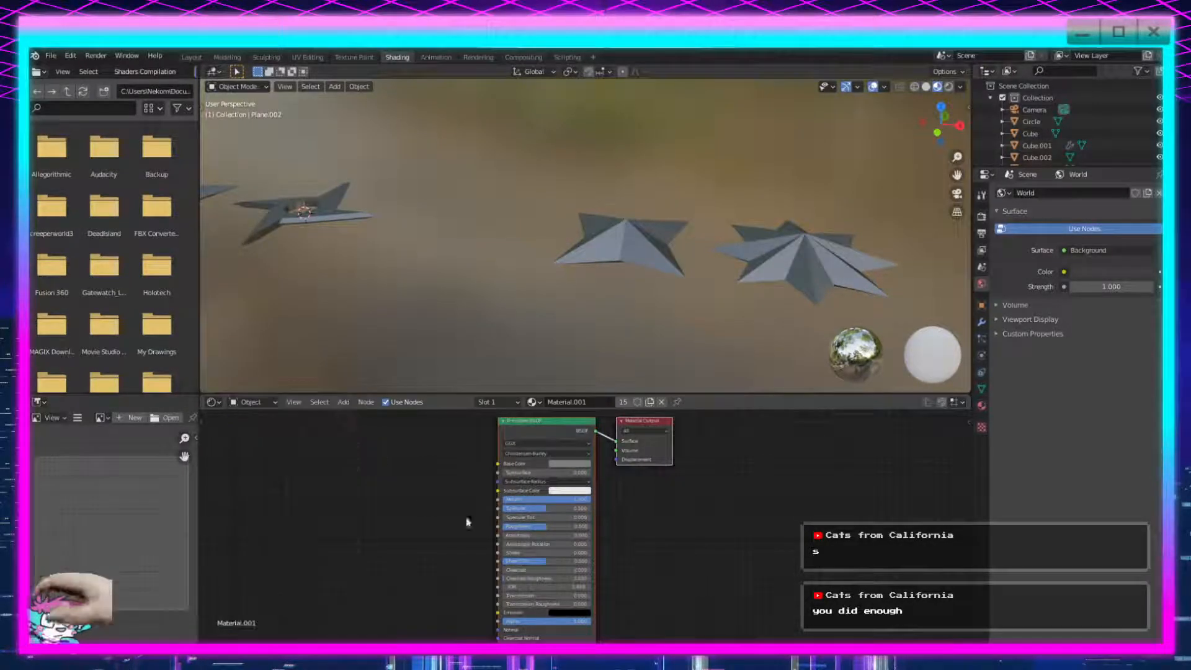
key(shift+a)
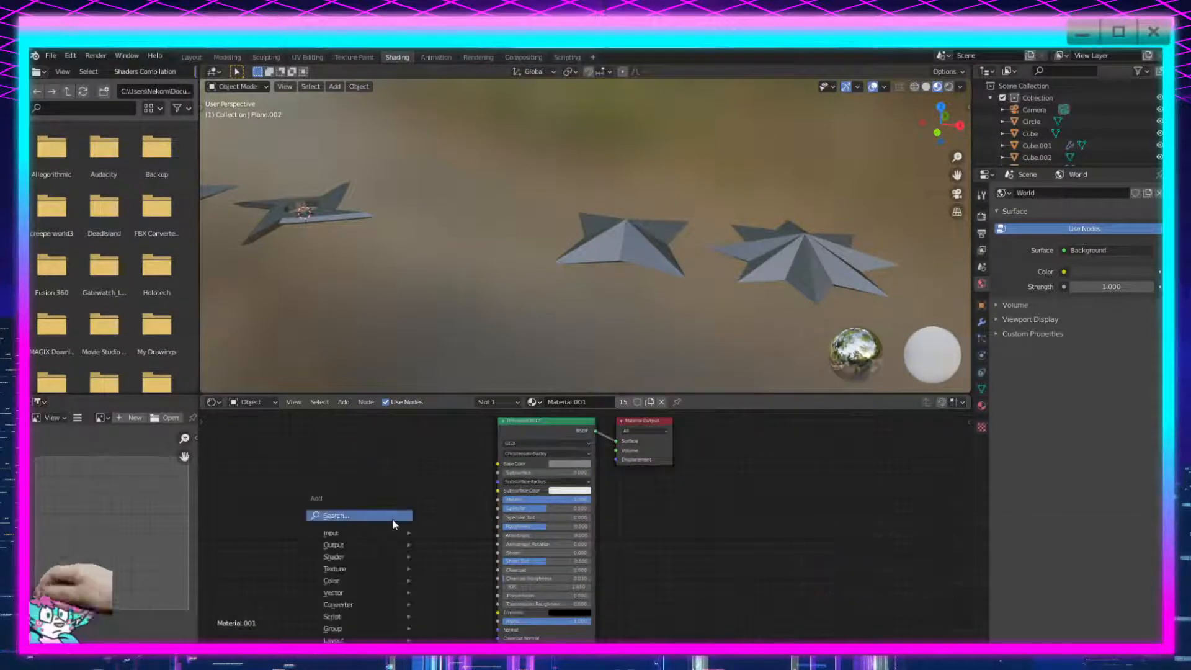
click(337, 516)
text(noise)
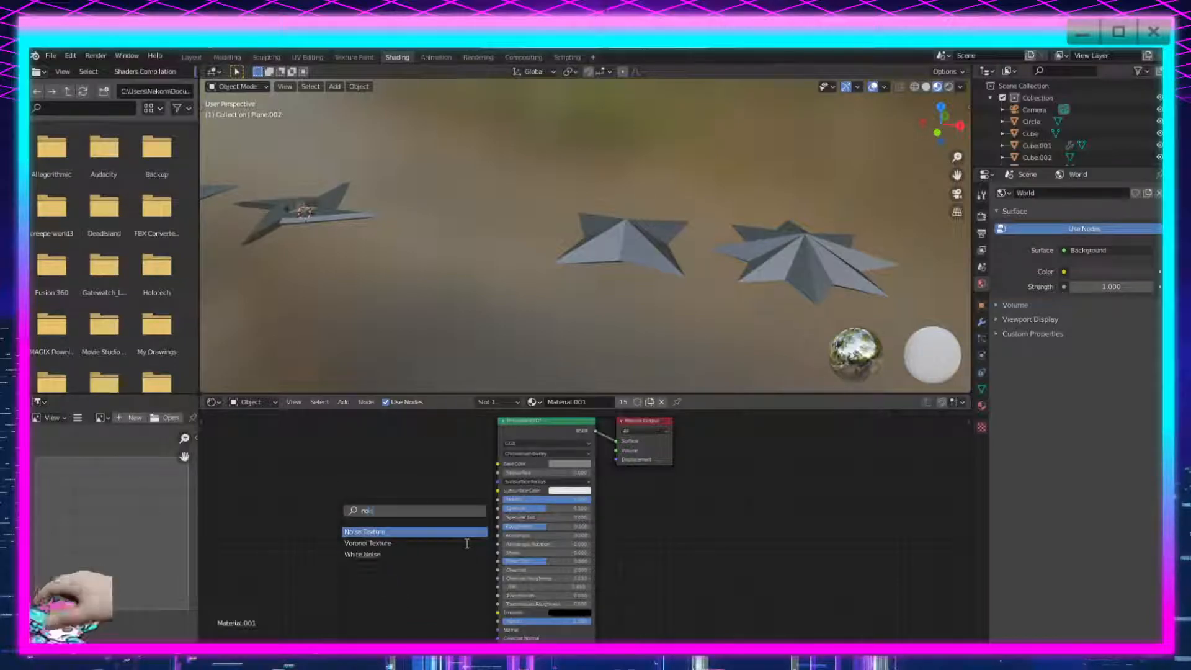
key(Return)
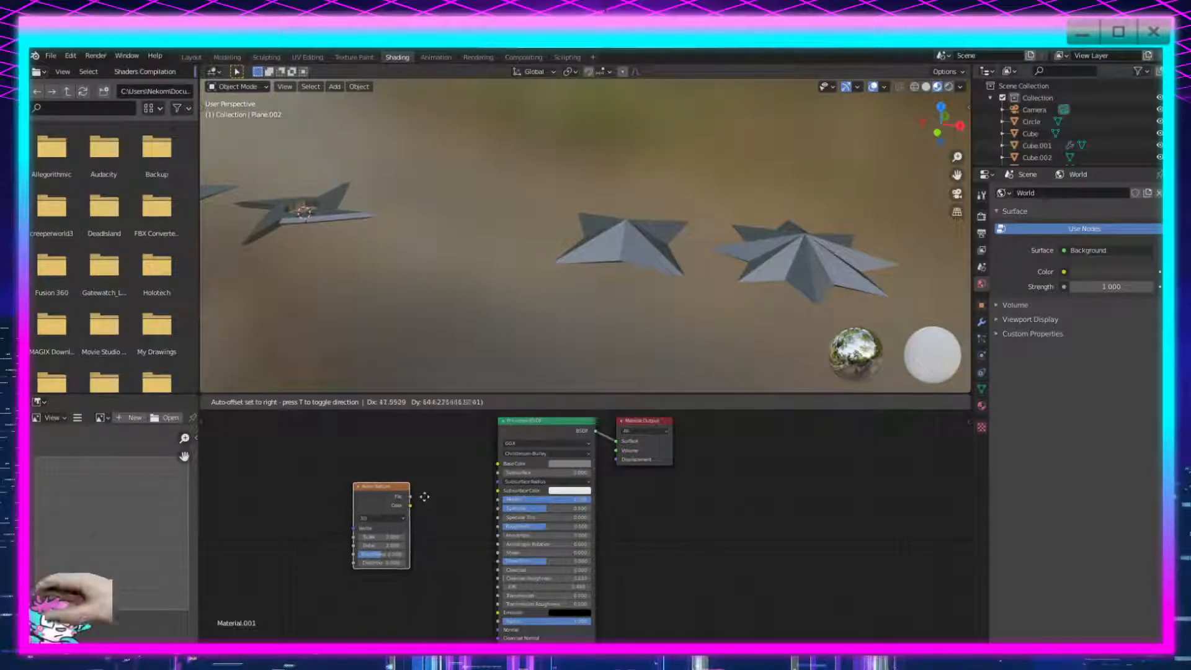
click(410, 503)
mouse_move(410, 497)
mouse_down()
mouse_move(500, 495)
mouse_move(500, 505)
mouse_up()
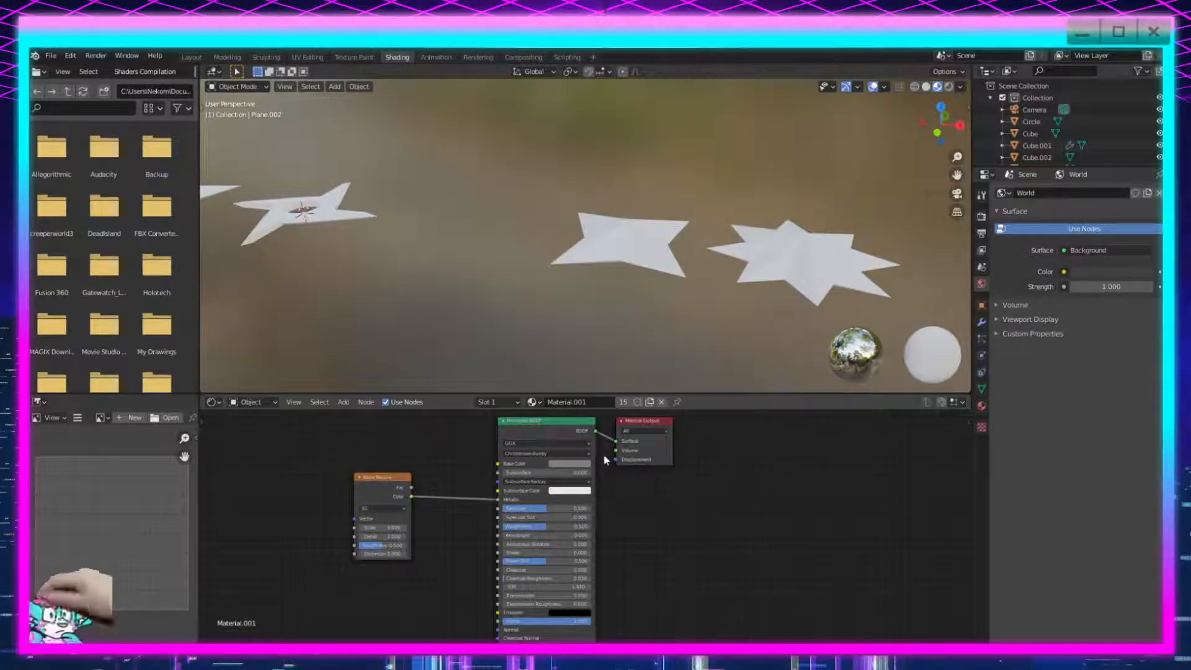
Increase the Noise Texture's scale and move the node farther from the Principled BSDF.
drag(373, 526, 376, 526)
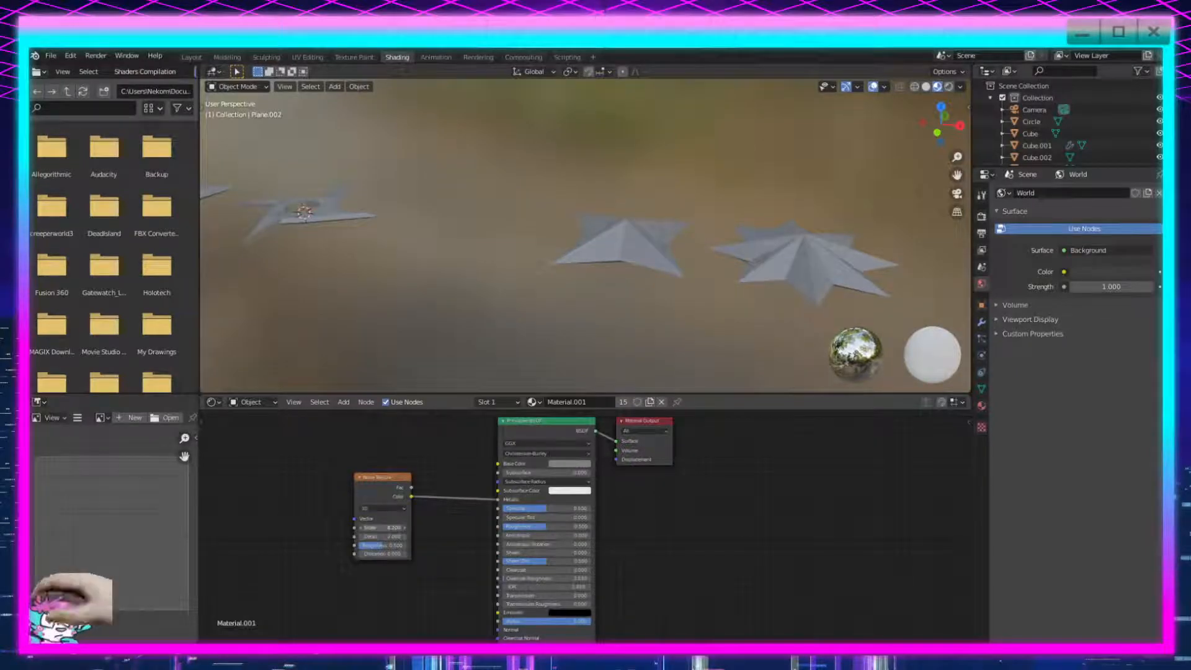
drag(376, 526, 599, 535)
drag(389, 482, 307, 474)
Darken the Principled BSDF's base color to a dark grey.
click(574, 465)
click(578, 467)
drag(620, 373, 619, 394)
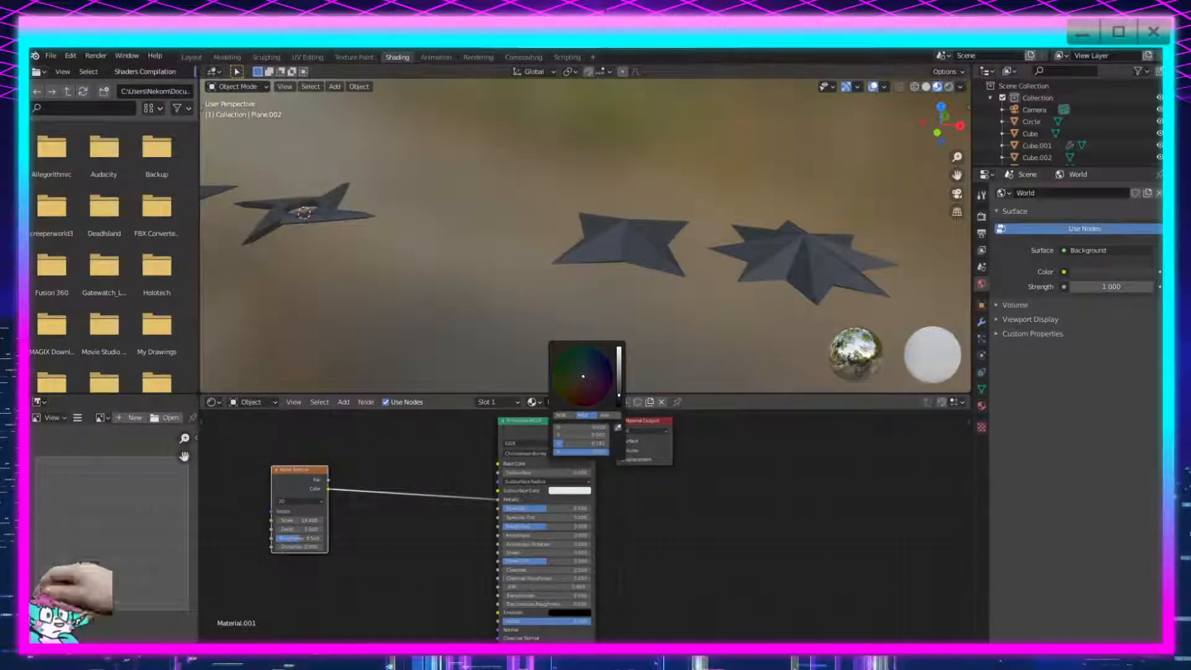
Lower the Principled BSDF's sheen tint to about 0.11 and its roughness to about 0.17.
key(shift+a)
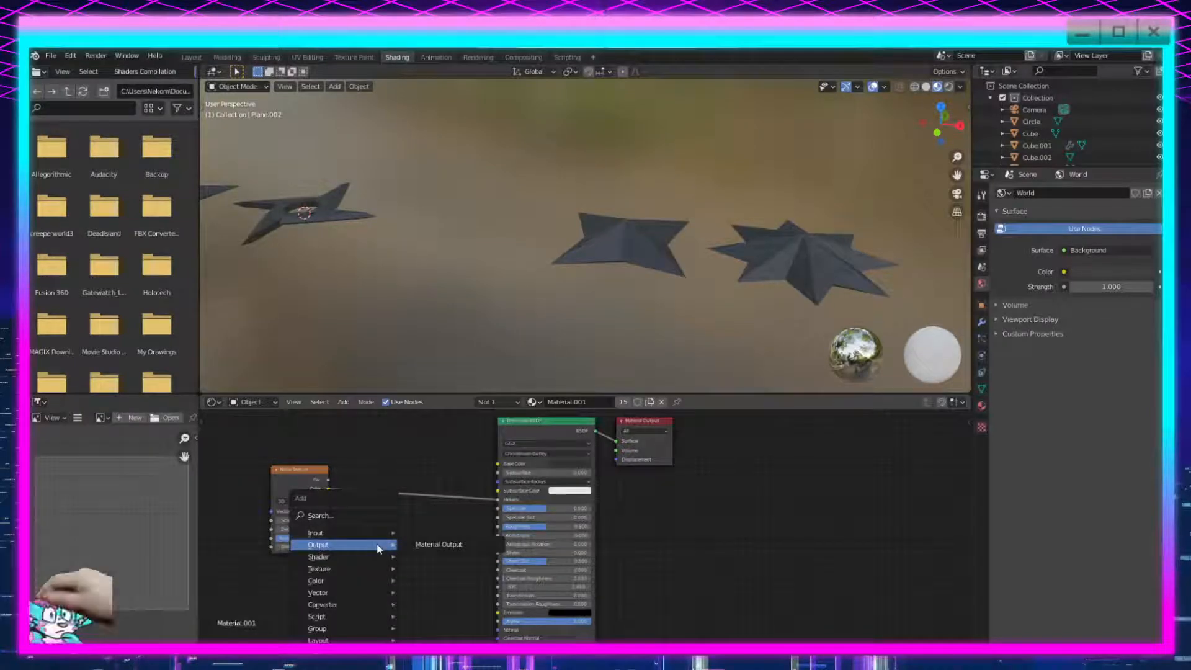
mouse_move(380, 532)
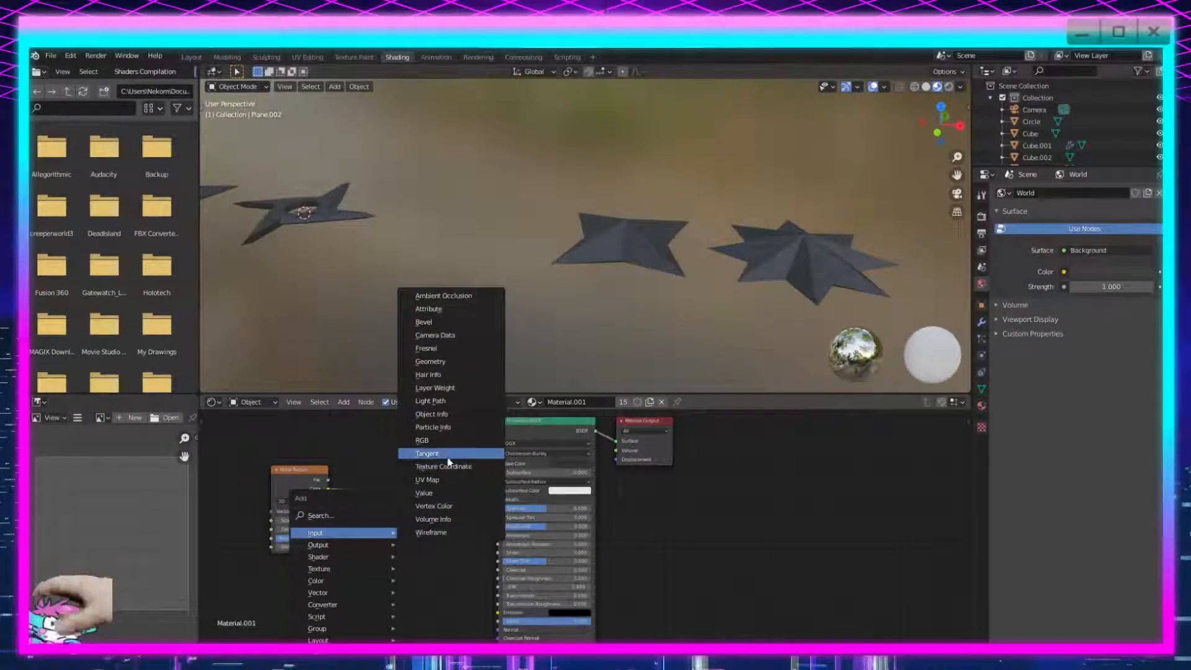
middle_drag(396, 212, 490, 250)
scroll(638, 226, up, 8)
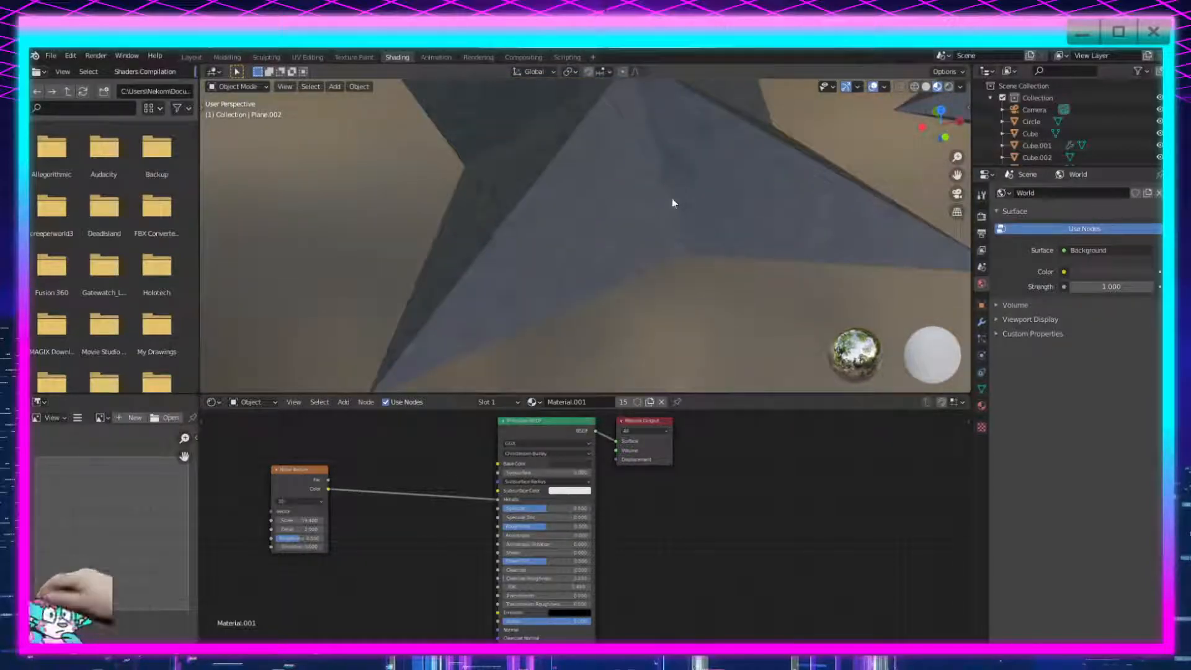
scroll(668, 209, down, 5)
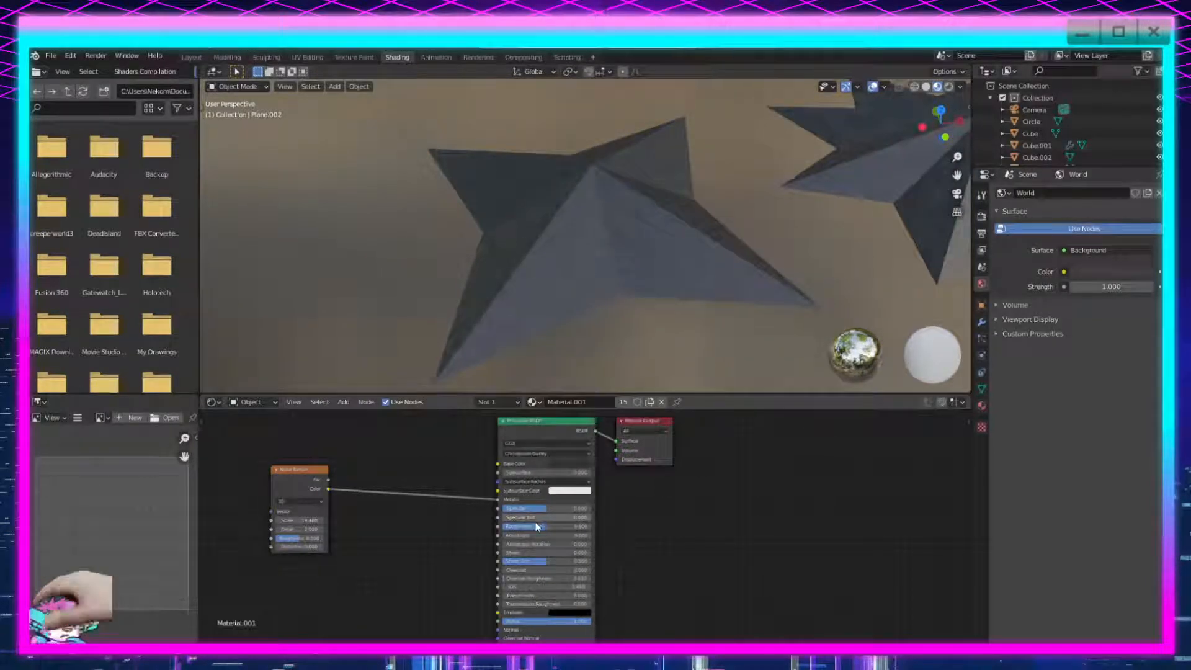
mouse_move(529, 569)
mouse_down()
mouse_move(546, 570)
mouse_move(503, 570)
mouse_move(576, 561)
mouse_move(507, 561)
mouse_up()
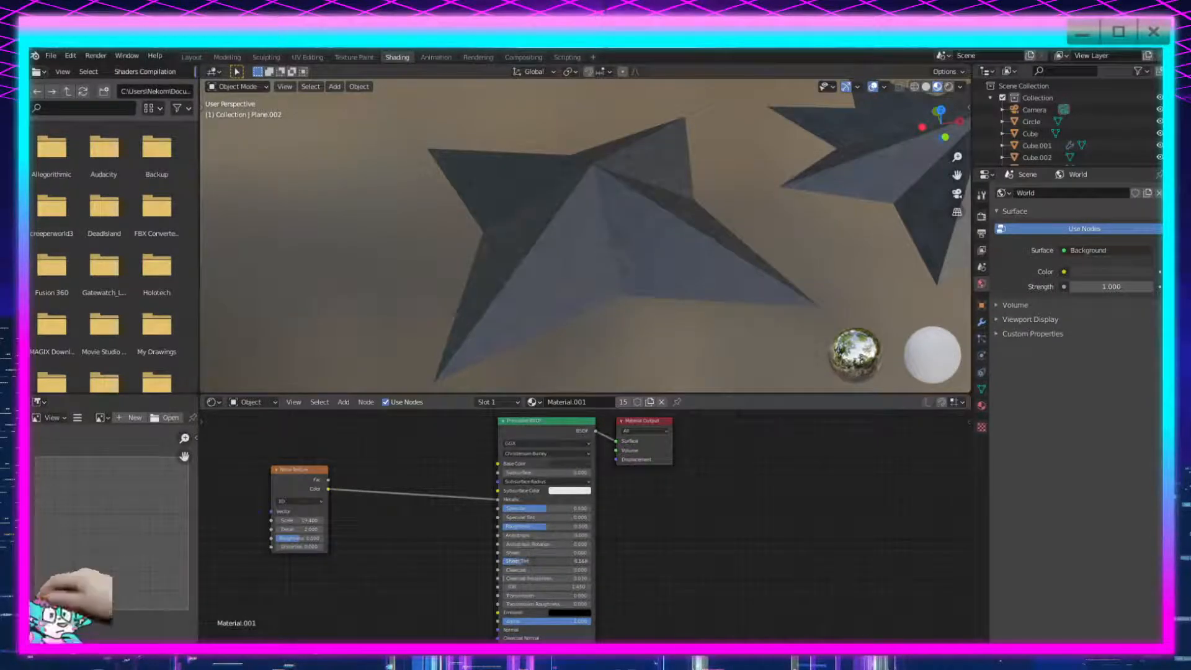
drag(557, 526, 524, 526)
middle_drag(576, 268, 723, 250)
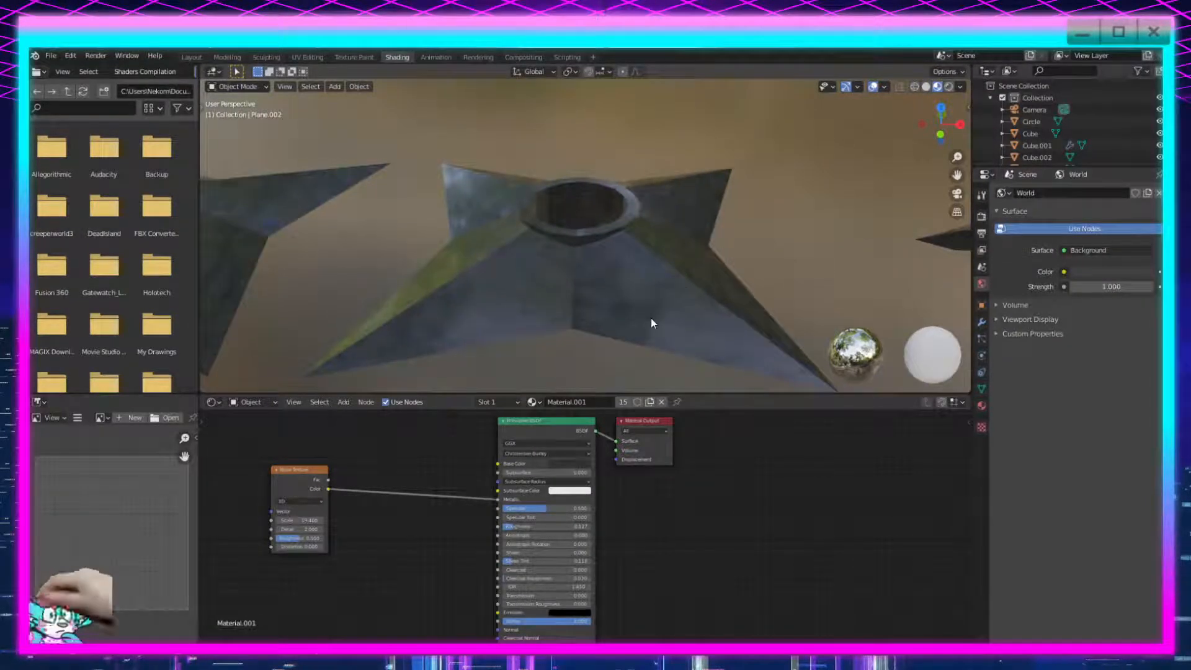
drag(532, 526, 546, 526)
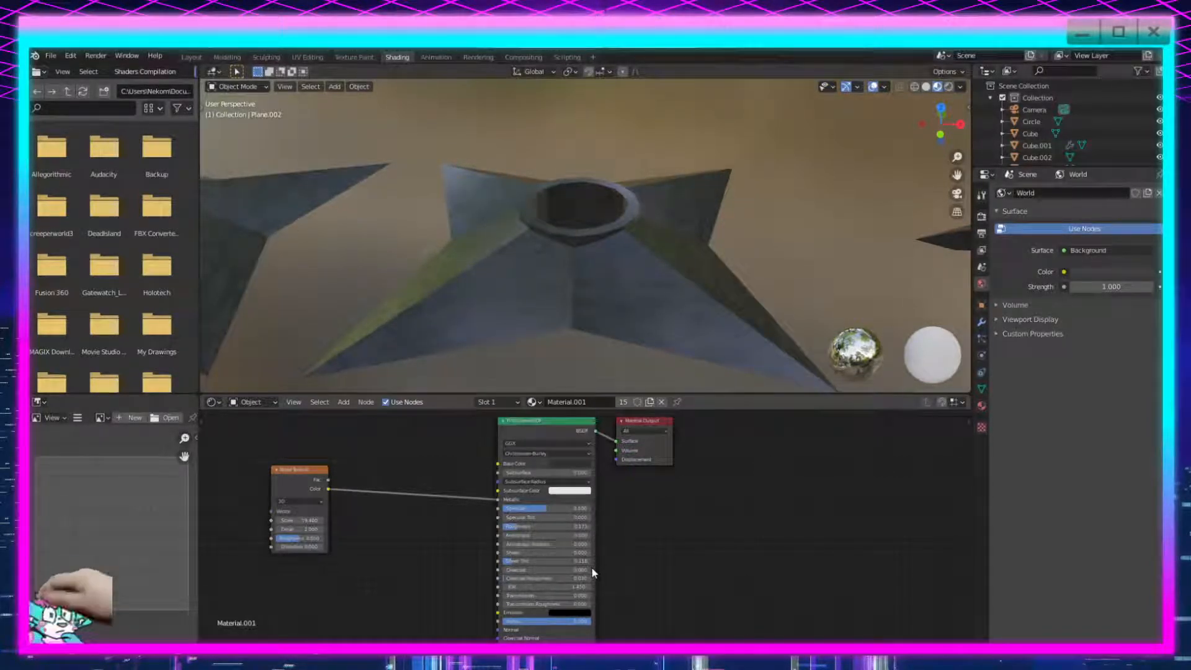
Set the Principled BSDF's specular to about 0.74, specular tint to 1.000, and subsurface color to bright red.
mouse_move(525, 517)
mouse_down()
mouse_move(501, 508)
mouse_move(569, 508)
mouse_up()
click(569, 490)
click(574, 491)
drag(595, 410, 587, 433)
mouse_move(619, 395)
mouse_down()
mouse_move(619, 418)
mouse_move(619, 374)
mouse_up()
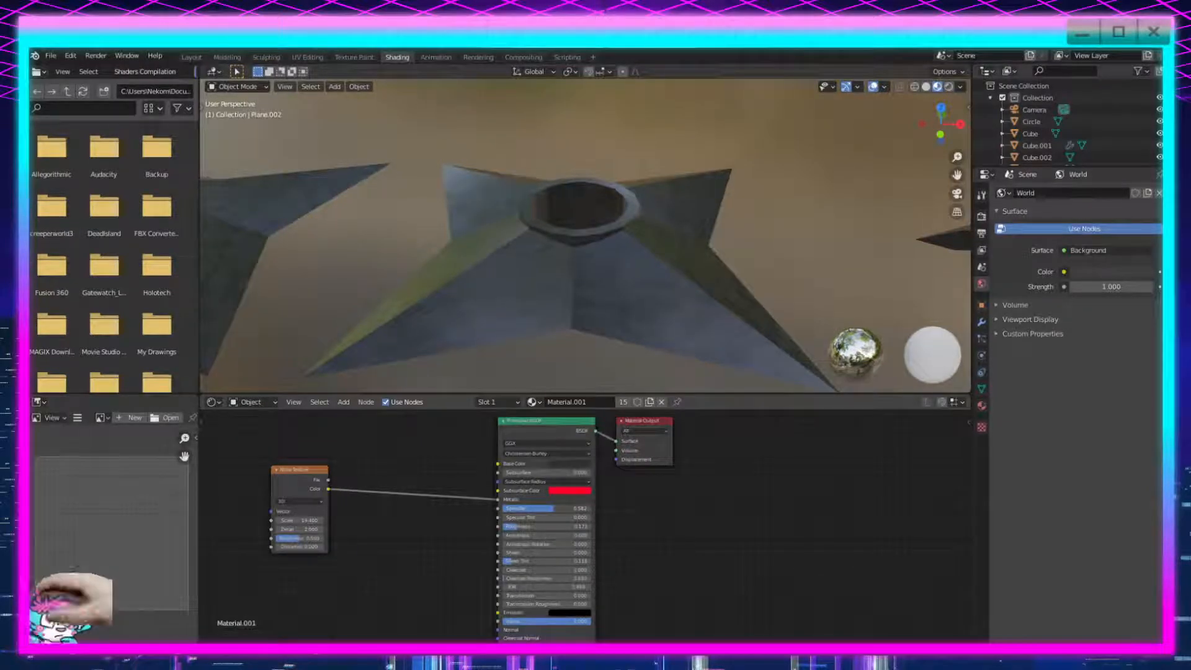
drag(568, 509, 634, 518)
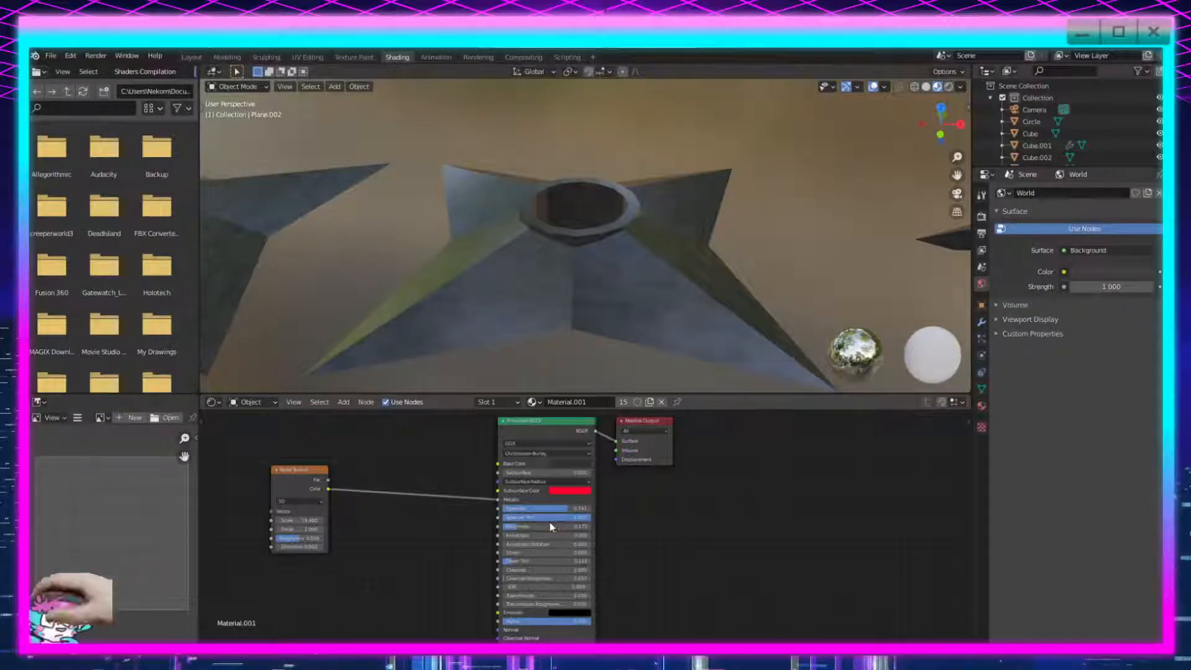
Try red and neutral grey emission colors on the material, and return the emission to black.
click(579, 614)
mouse_move(598, 538)
mouse_down()
mouse_move(597, 512)
mouse_move(619, 530)
mouse_move(618, 520)
mouse_move(585, 555)
mouse_up()
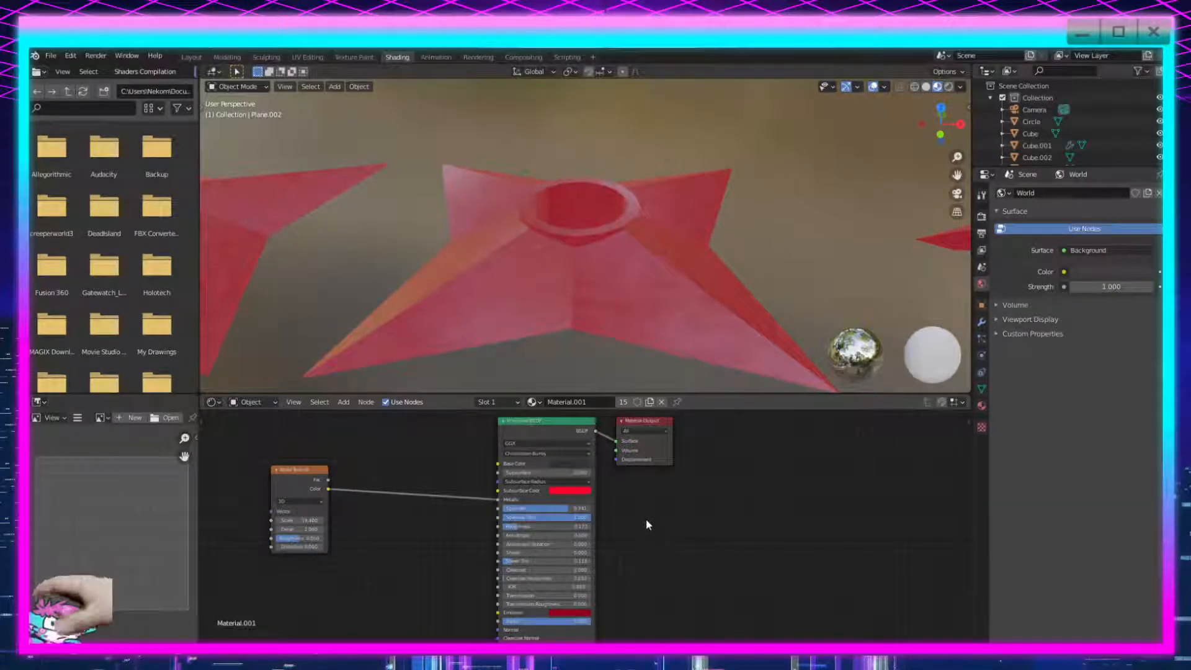
click(554, 613)
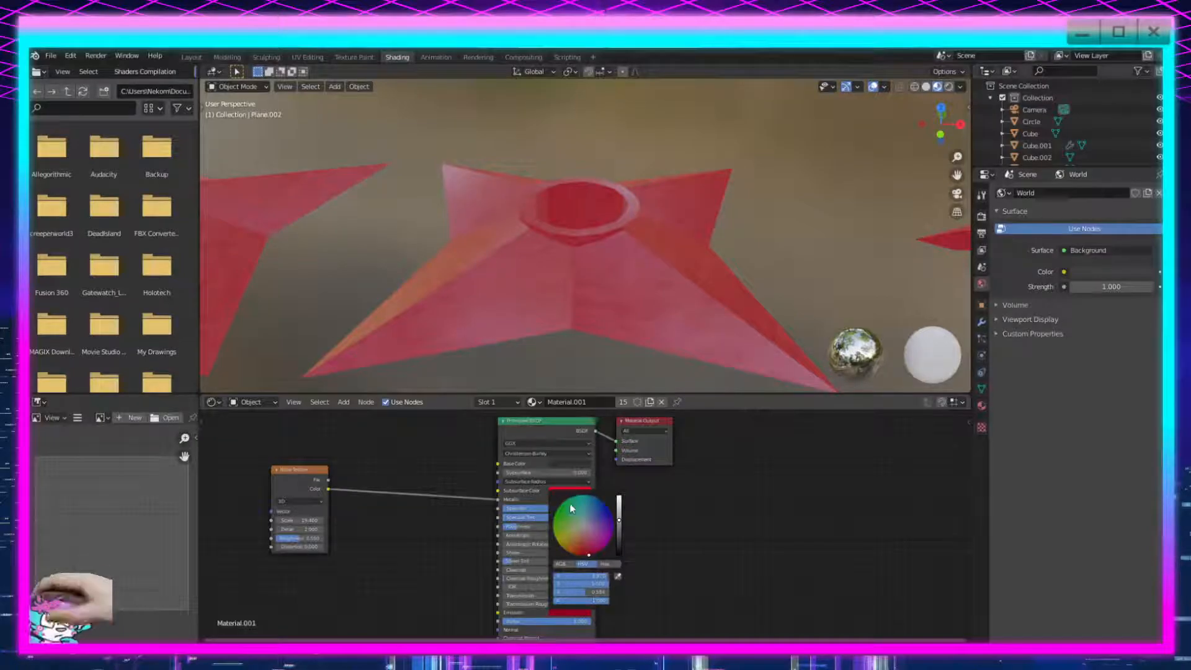
click(583, 525)
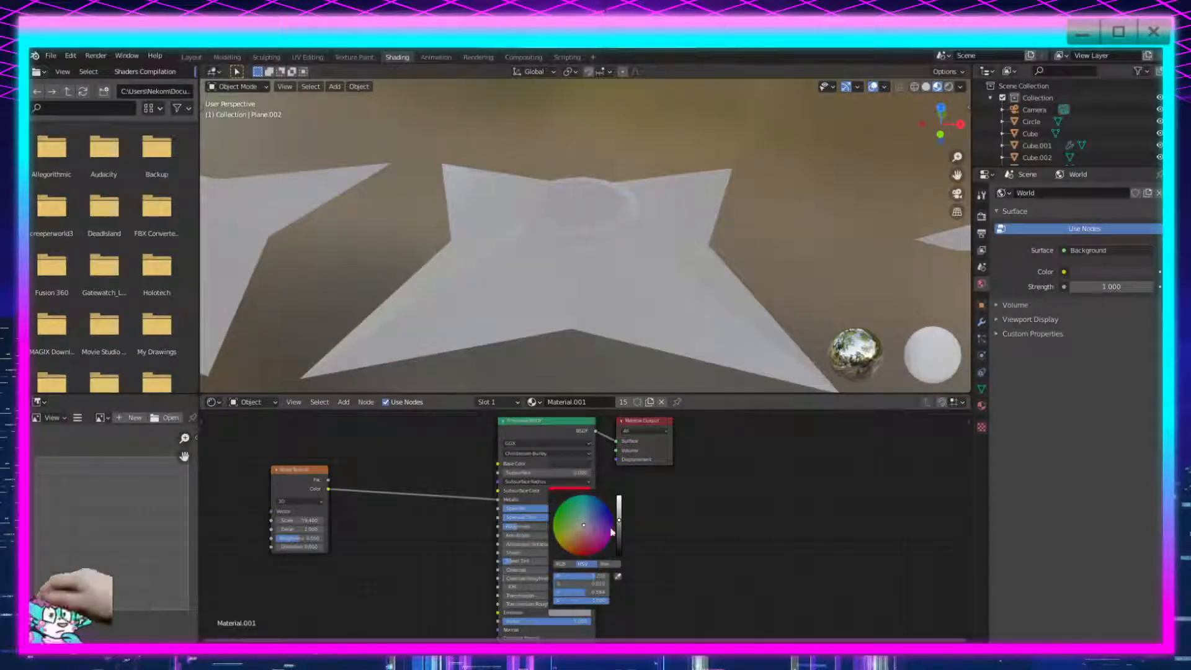
drag(618, 528, 619, 555)
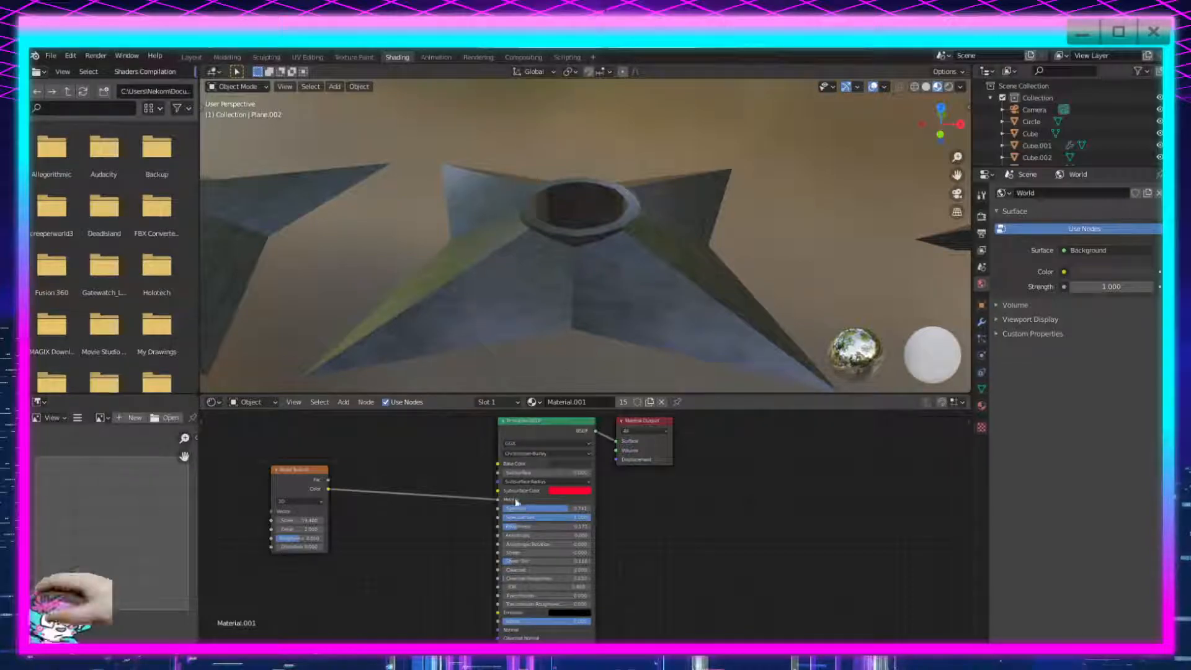
Change the Principled BSDF's subsurface color to a very pale bluish white.
click(569, 491)
click(584, 403)
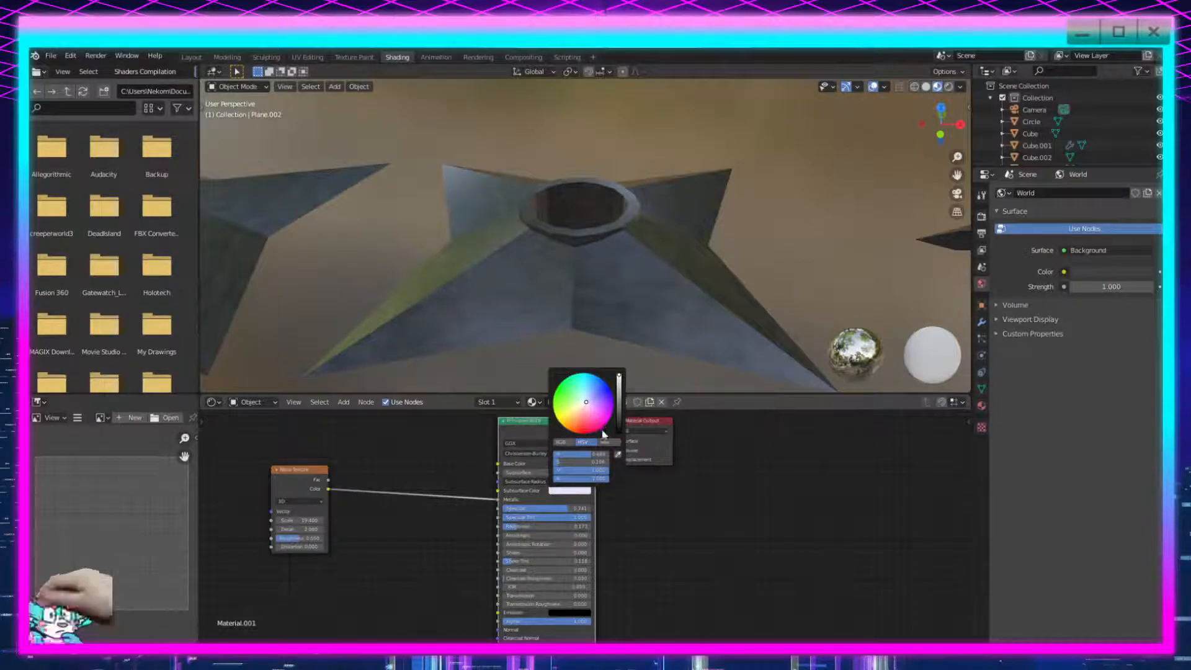
Add a Wave Texture node and connect its Color output to the Metallic input in place of the noise.
key(shift+a)
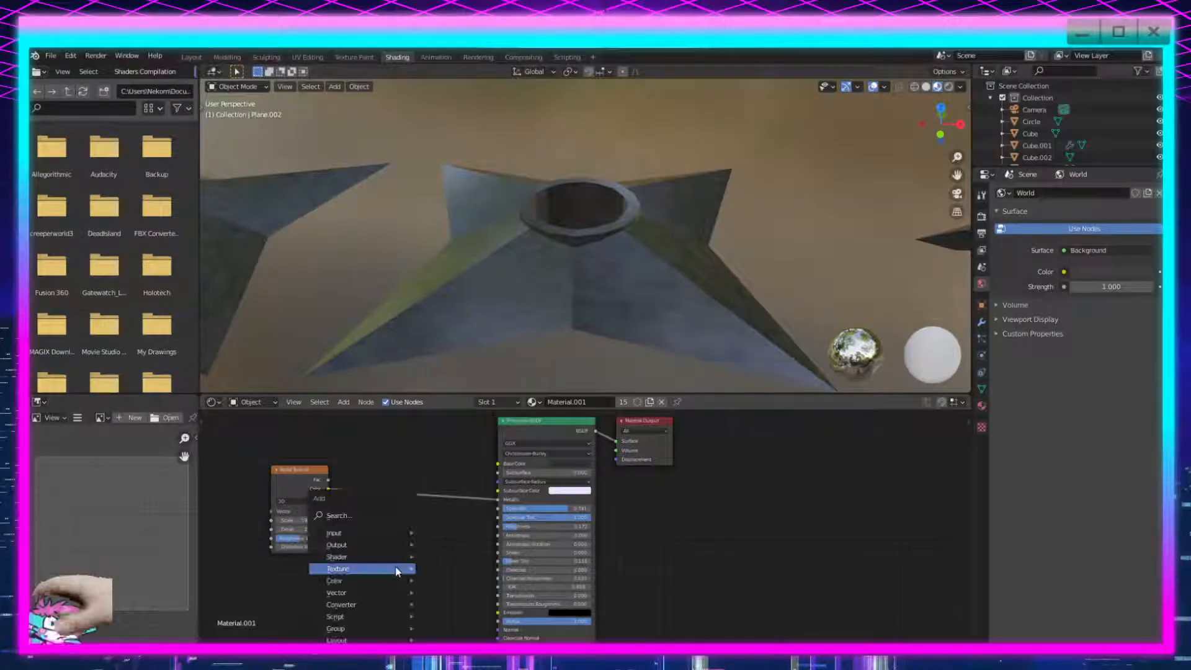
click(384, 513)
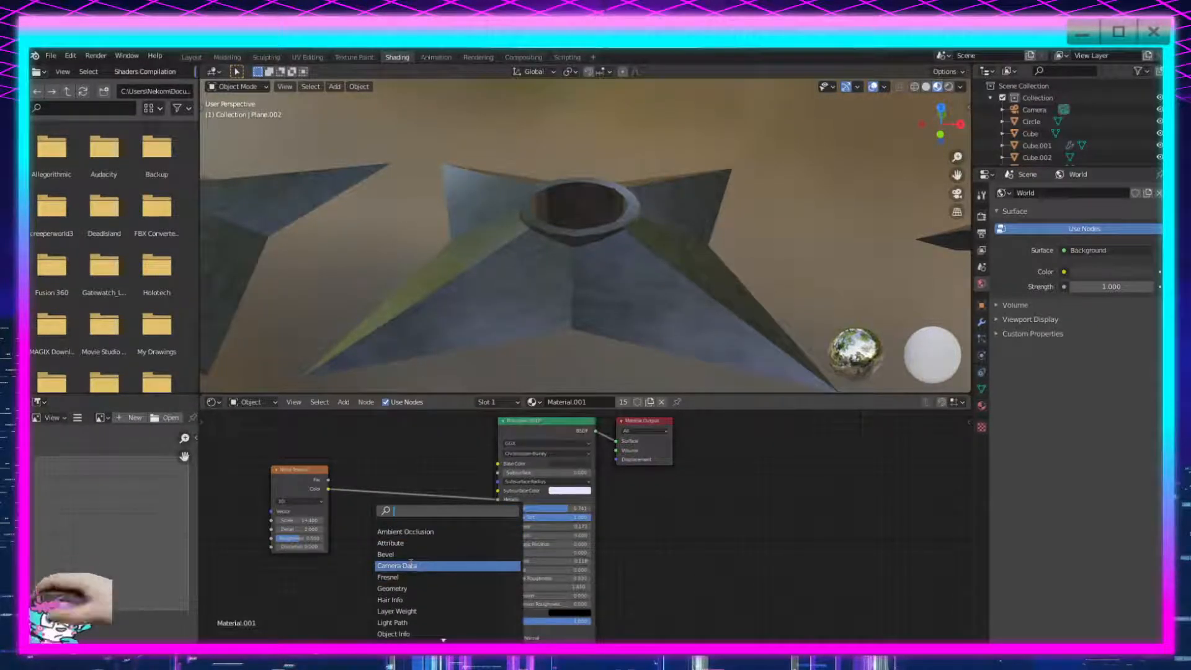
key(shift+a)
mouse_move(349, 570)
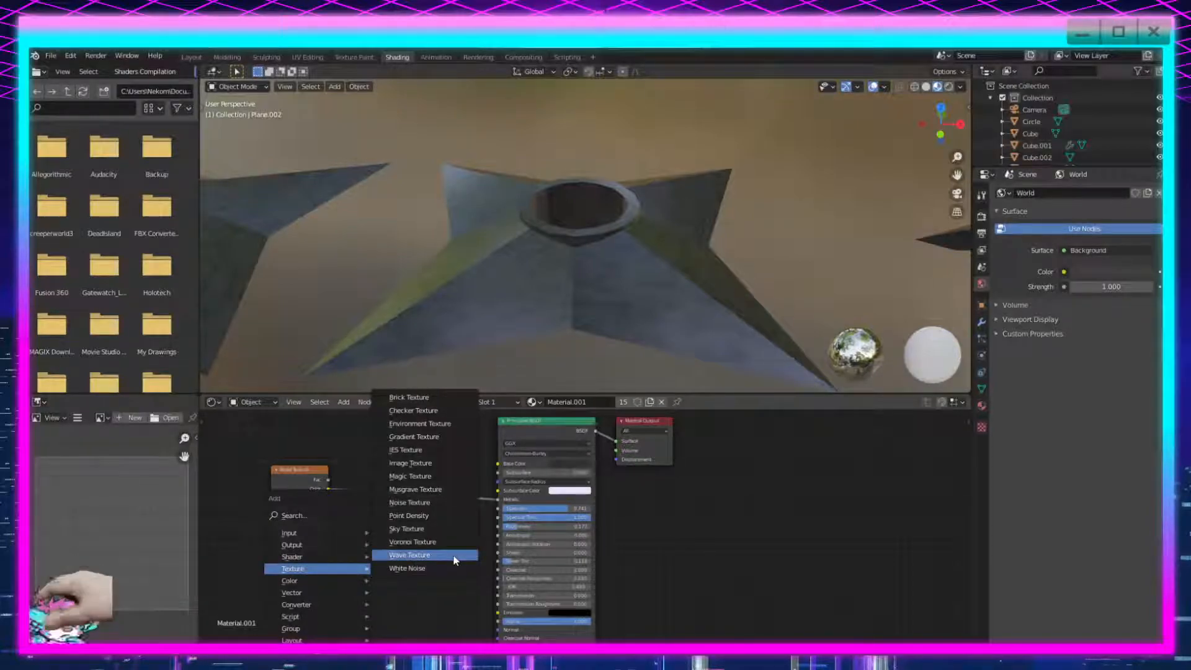
click(434, 555)
drag(411, 532, 499, 504)
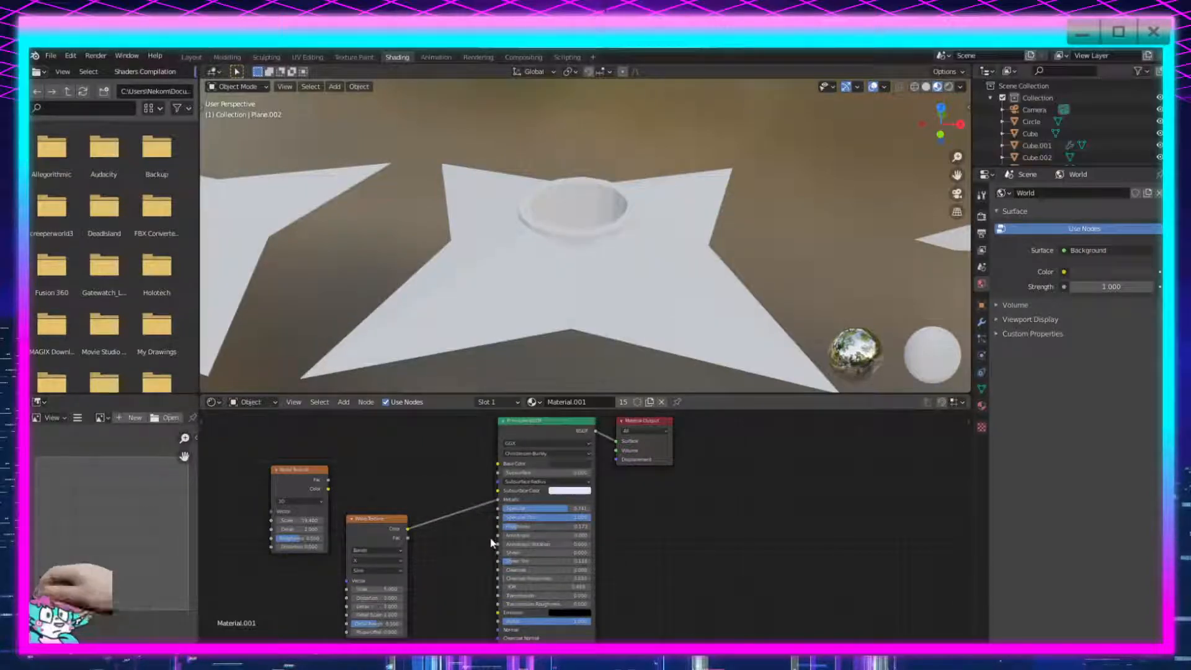
scroll(409, 582, down, 1)
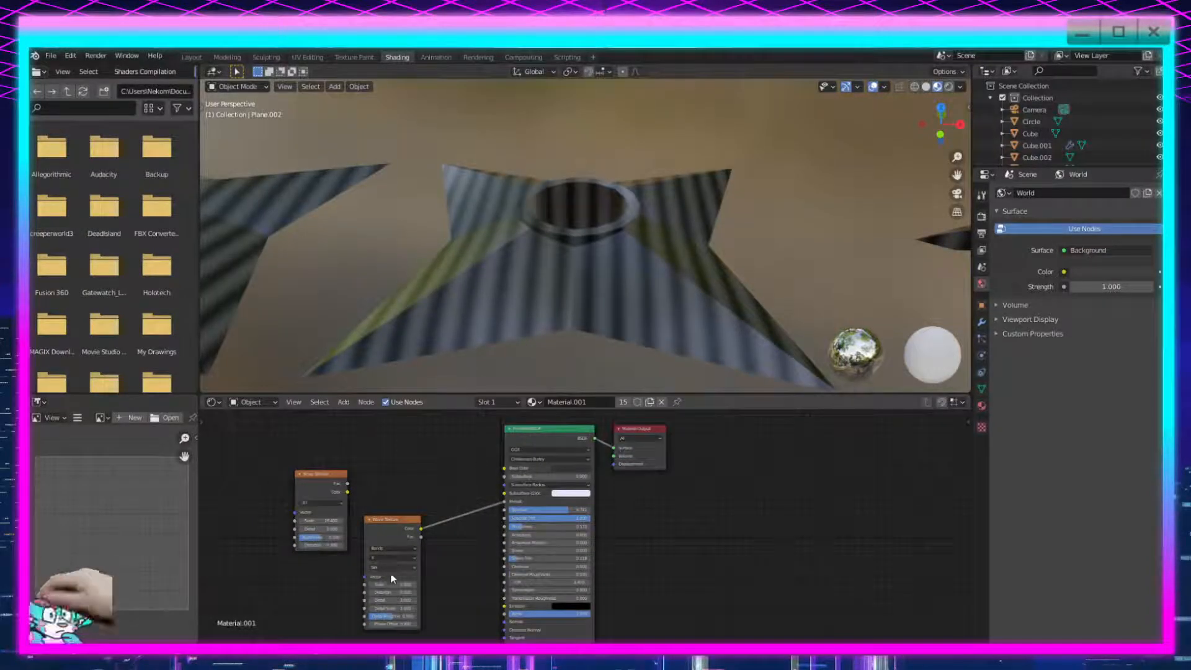
Connect the Noise Texture's Color output to the Wave Texture's Scale input and space out the two texture nodes.
drag(391, 584, 399, 584)
drag(397, 535, 363, 546)
click(332, 476)
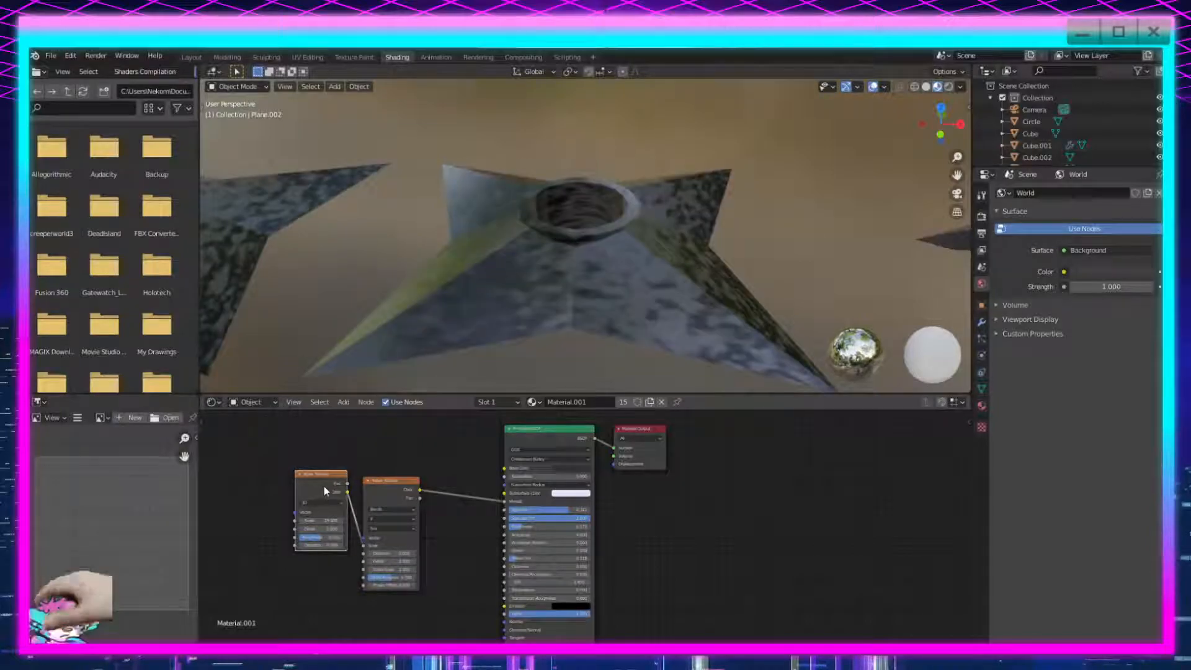
drag(340, 476, 289, 519)
drag(401, 485, 367, 486)
Adjust the Wave Texture's distortion and detail for a finer mottled pattern on the stars.
middle_drag(504, 294, 614, 298)
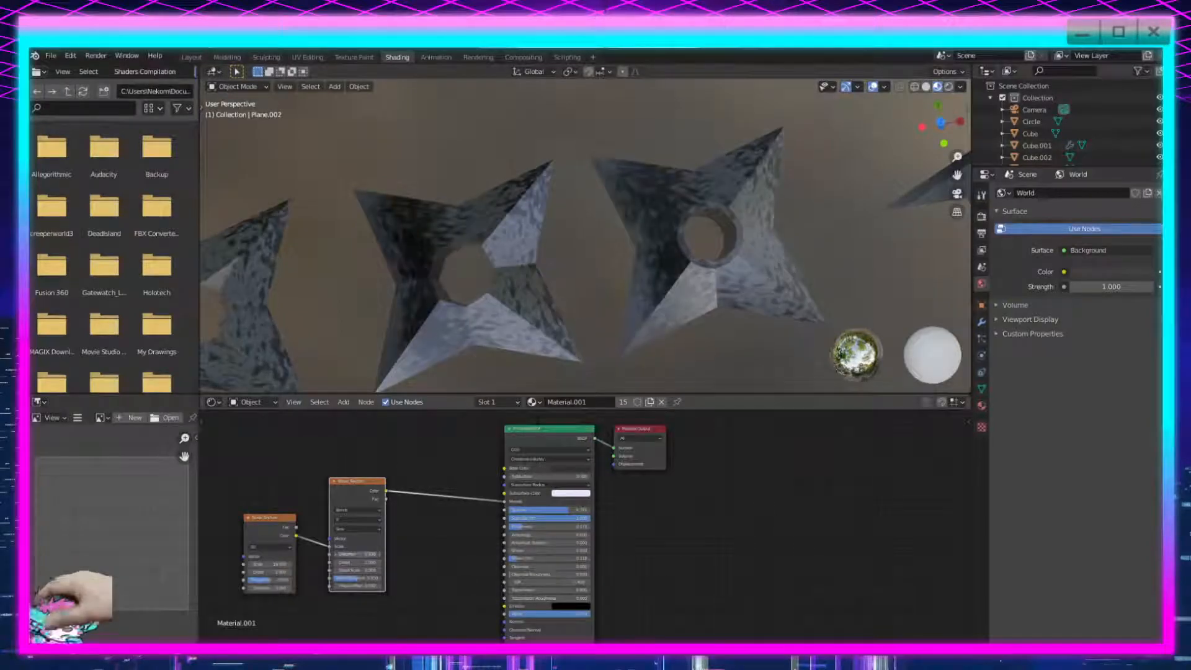
mouse_move(357, 554)
mouse_down()
mouse_move(379, 554)
mouse_move(345, 562)
mouse_move(359, 561)
mouse_up()
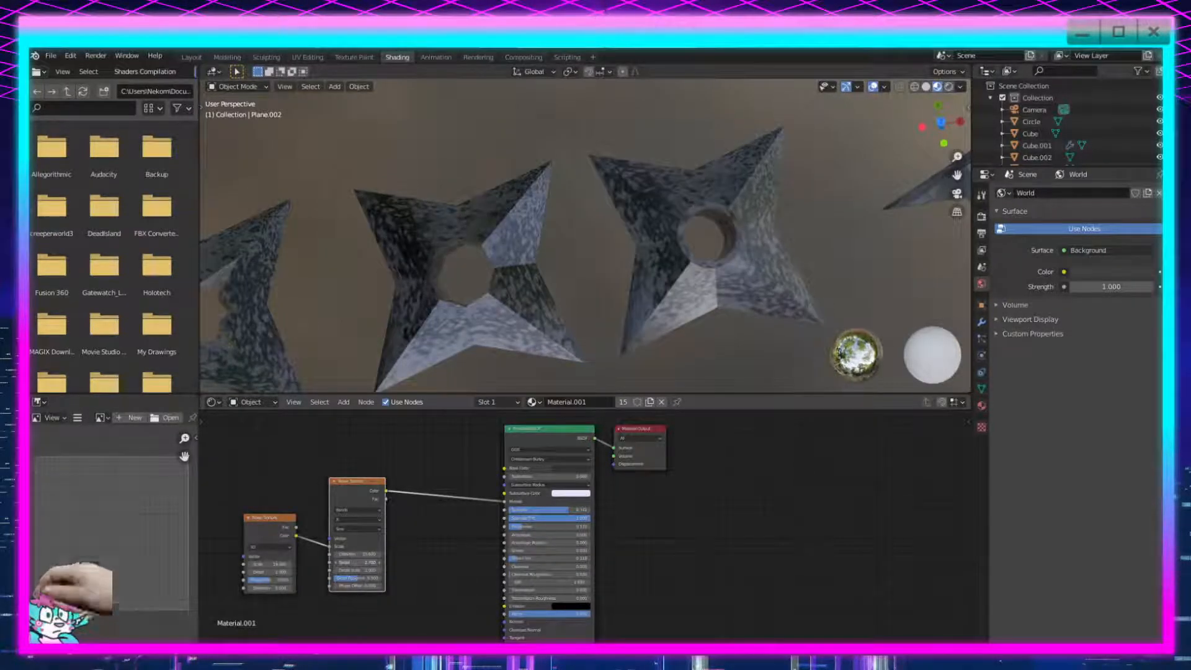
Examine the mottled metal pattern along the row of stars and up close on the holed four-pointed ones.
middle_drag(561, 260, 600, 111)
middle_drag(804, 173, 655, 255)
middle_drag(383, 276, 343, 315)
scroll(590, 235, up, 8)
scroll(589, 236, down, 8)
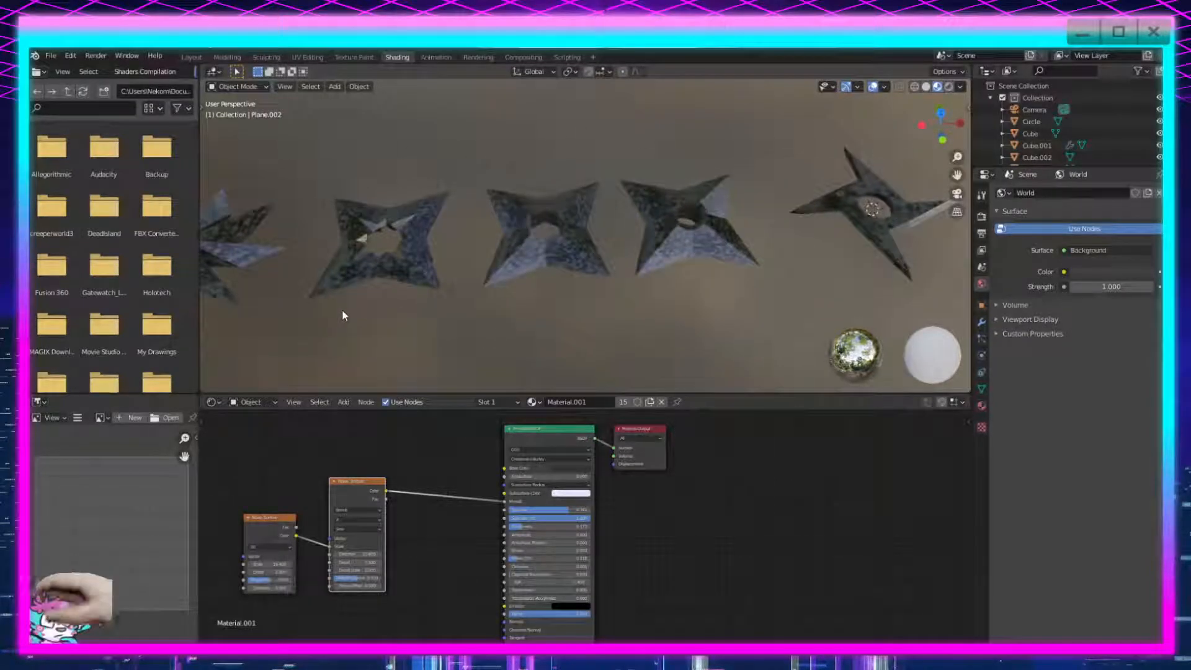
scroll(629, 266, up, 6)
middle_drag(628, 265, 671, 260)
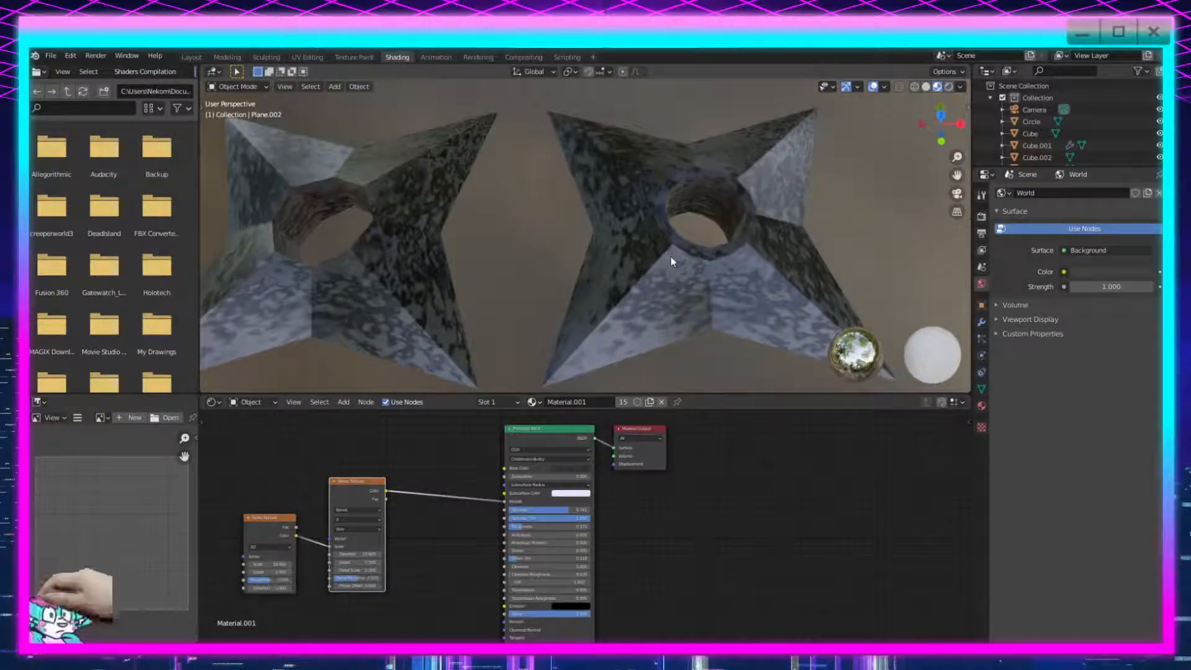
middle_drag(768, 282, 783, 286)
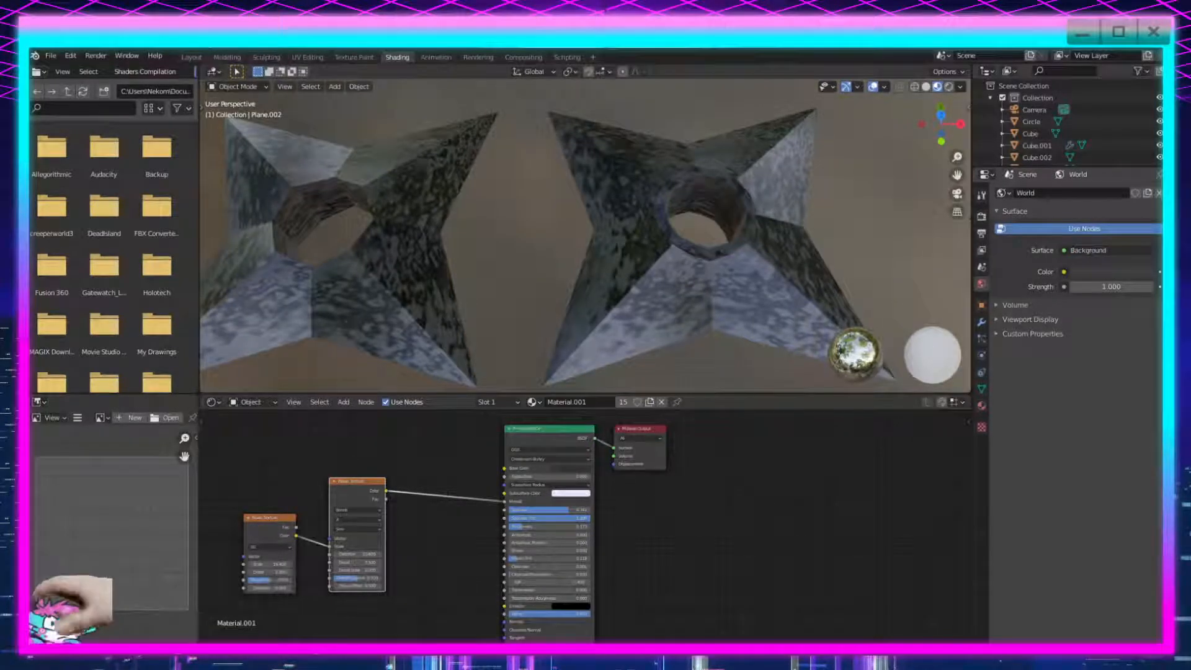